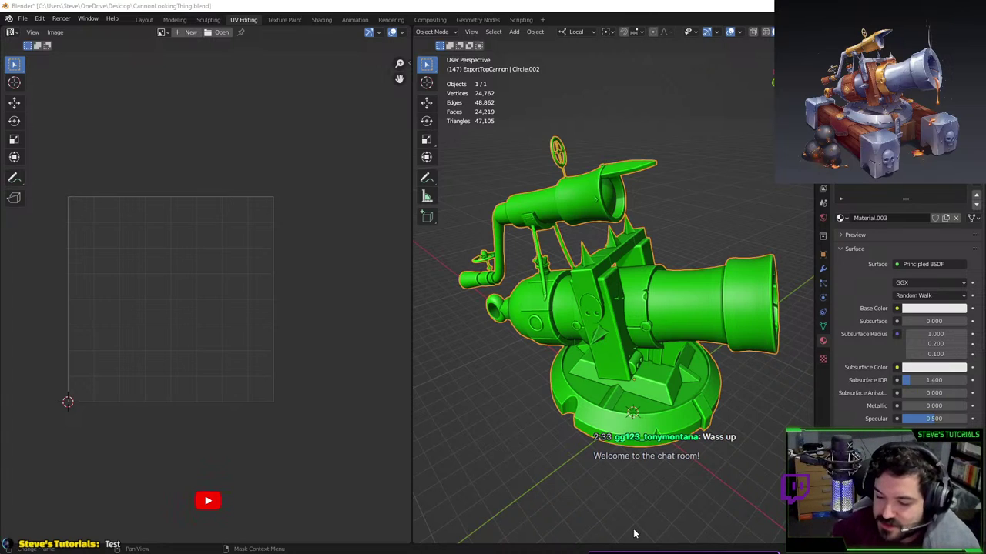
- Check the green cannon's UV layout in Edit Mode and leave its isolated view to bring back the full scene
{"action": "key", "text": "Tab"}
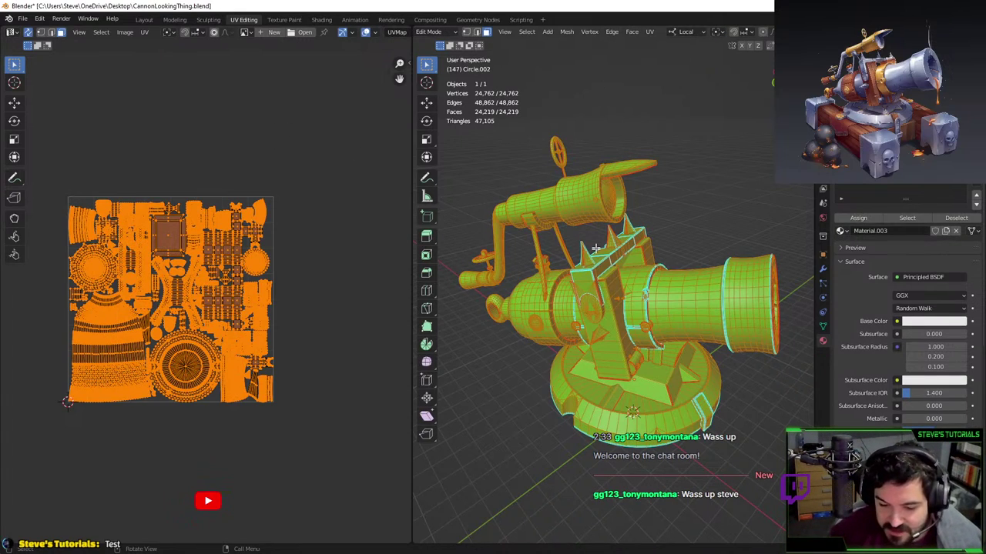
{"action": "key", "text": "Tab"}
{"action": "key", "text": "KP_Divide"}
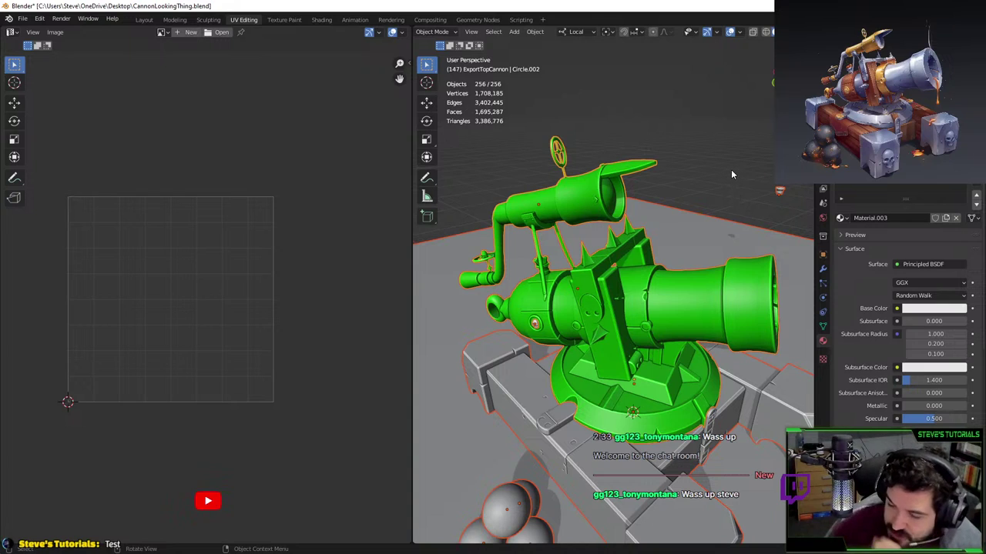
{"action": "left_click", "coordinate": [718, 190]}
{"action": "left_click", "coordinate": [649, 336]}
{"action": "middle_click_drag", "start_coordinate": [649, 336], "coordinate": [660, 316]}
{"action": "key", "text": "g"}
{"action": "right_click", "coordinate": [592, 221]}
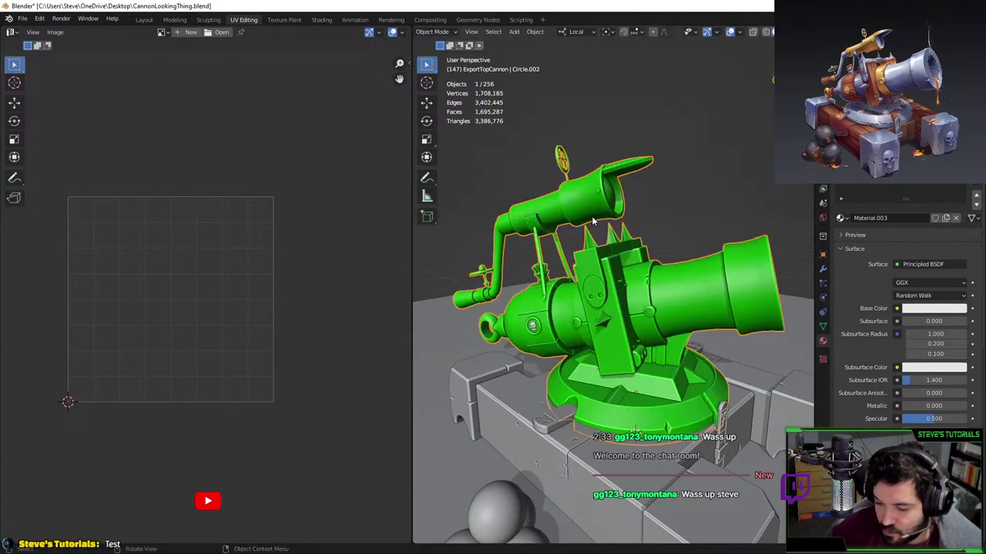
{"action": "middle_click_drag", "start_coordinate": [592, 221], "coordinate": [647, 208]}
{"action": "key", "text": "g"}
{"action": "right_click", "coordinate": [605, 255]}
- Frame the small skull emblem on the cannon's rear band and inspect its mesh in Edit Mode
{"action": "left_click_drag", "start_coordinate": [532, 337], "coordinate": [543, 330]}
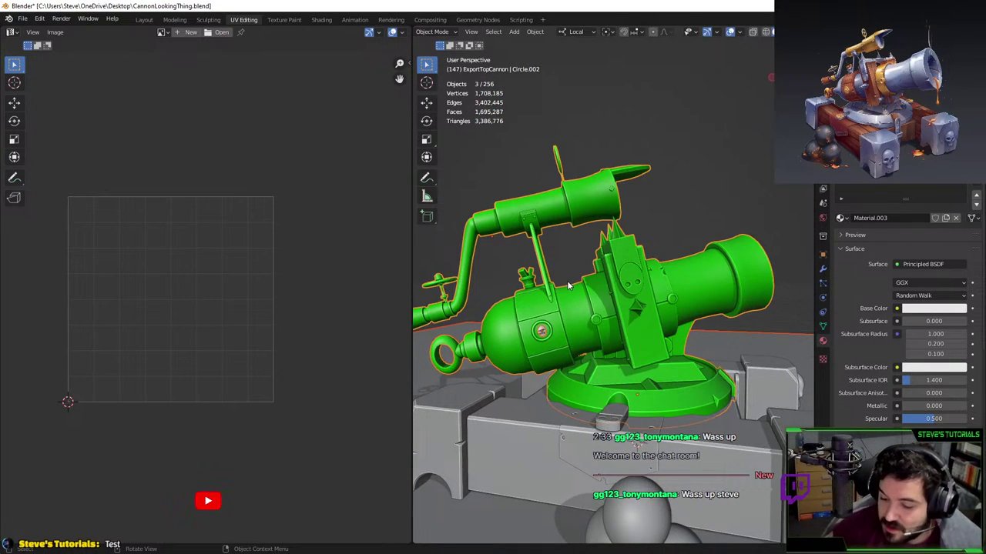
{"action": "left_click", "coordinate": [546, 333]}
{"action": "key", "text": "KP_Decimal"}
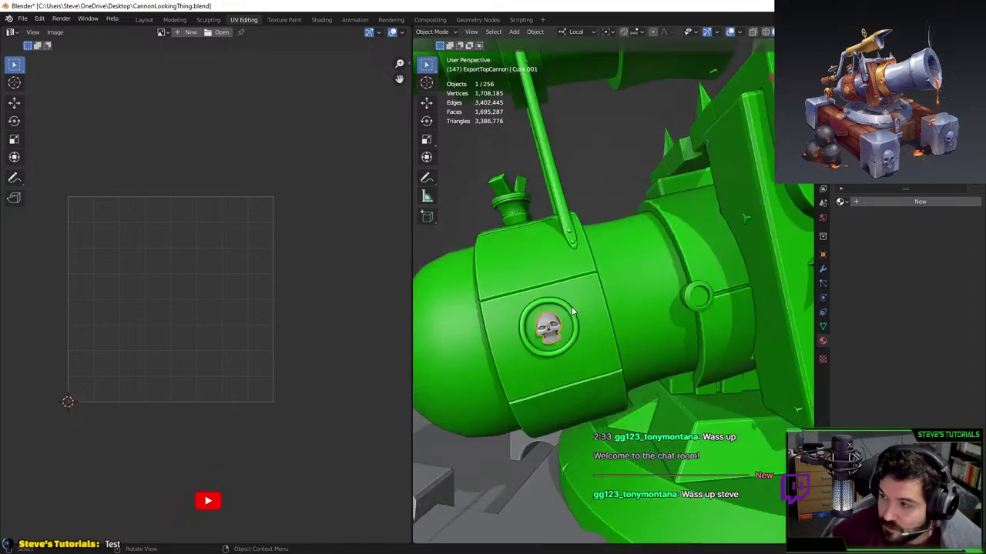
{"action": "scroll", "coordinate": [623, 338], "scroll_direction": "down", "scroll_amount": 4}
{"action": "middle_click_drag", "start_coordinate": [645, 379], "coordinate": [565, 358]}
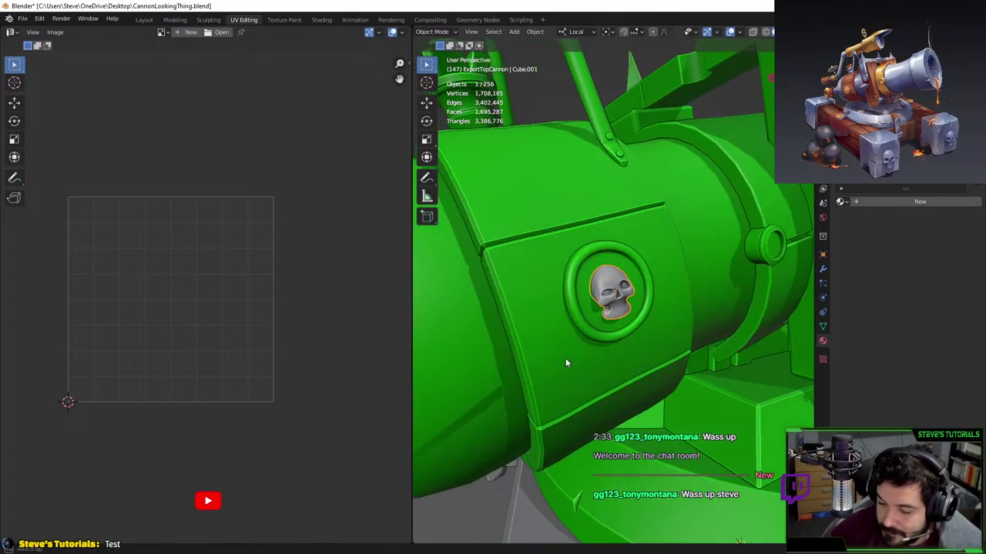
{"action": "key", "text": "Tab"}
{"action": "middle_click_drag", "start_coordinate": [638, 330], "coordinate": [608, 276]}
{"action": "key", "text": "Tab"}
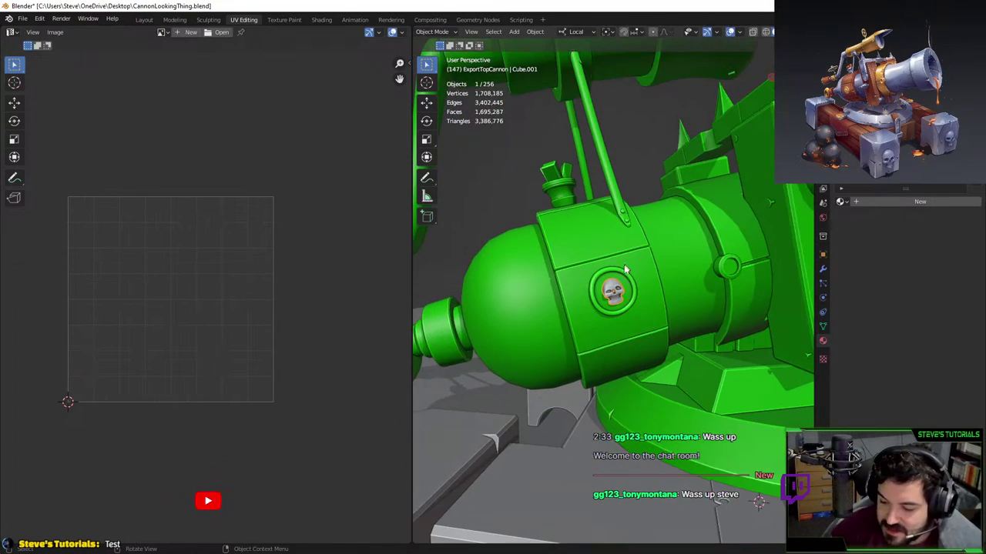
- Examine how the cannon, the base and the skulls are divided into separate objects, leaving nothing selected
{"action": "scroll", "coordinate": [620, 266], "scroll_direction": "down", "scroll_amount": 5}
{"action": "left_click", "coordinate": [698, 275]}
{"action": "middle_click_drag", "start_coordinate": [616, 391], "coordinate": [559, 359], "text": "shift"}
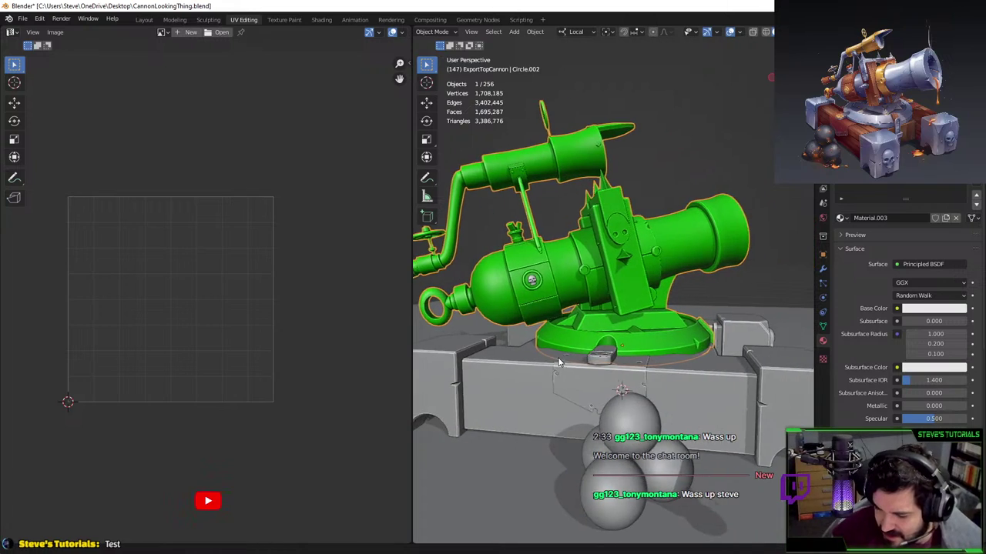
{"action": "left_click", "coordinate": [655, 378], "text": "shift"}
{"action": "middle_click_drag", "start_coordinate": [655, 378], "coordinate": [698, 402]}
{"action": "key", "text": "g"}
{"action": "right_click", "coordinate": [652, 299]}
{"action": "scroll", "coordinate": [721, 383], "scroll_direction": "down", "scroll_amount": 1}
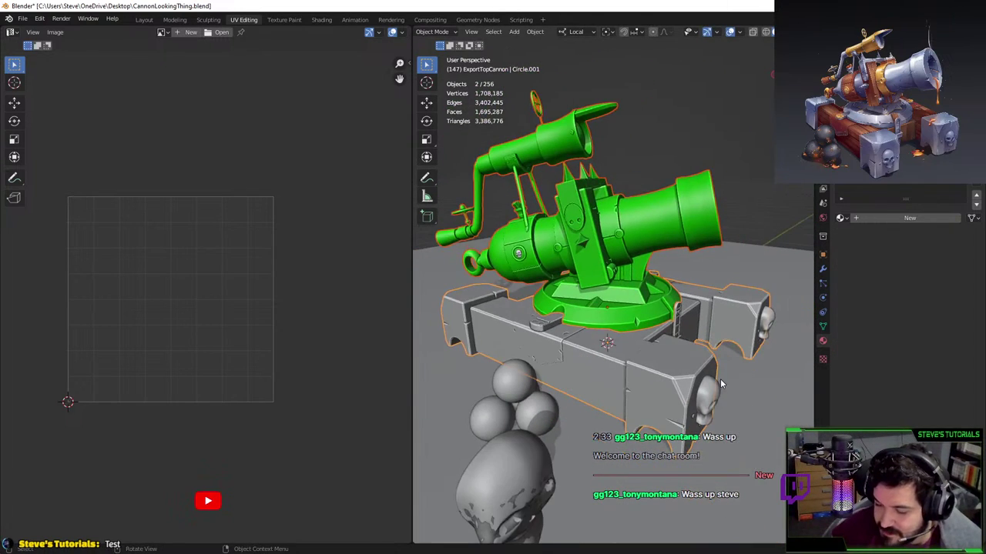
{"action": "left_click", "coordinate": [716, 396]}
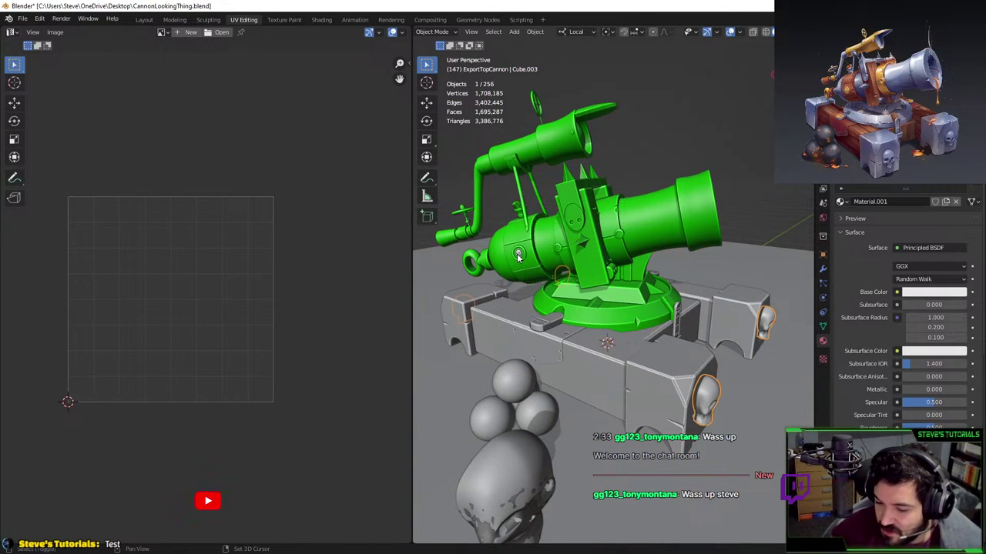
{"action": "left_click", "coordinate": [518, 255], "text": "shift"}
{"action": "left_click", "coordinate": [609, 361]}
{"action": "left_click", "coordinate": [603, 324], "text": "shift"}
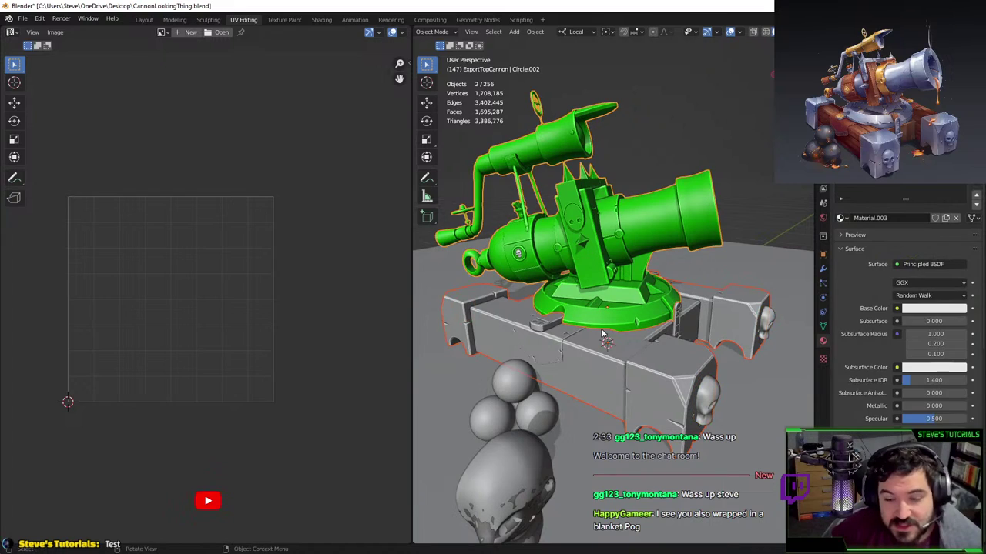
{"action": "key", "text": "alt+a"}
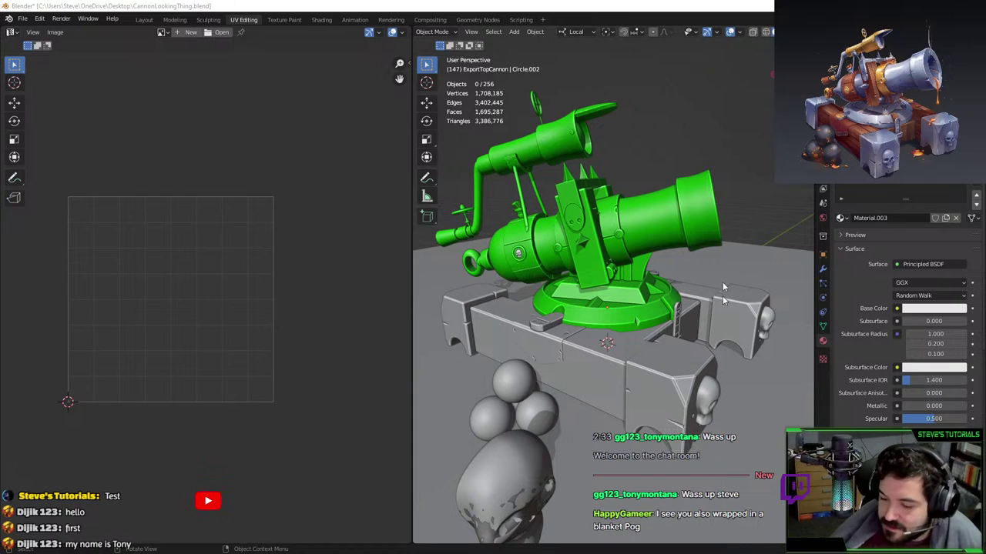
- Examine the cannon and the skull emblem on its rear band up close, including the emblem's mesh
{"action": "left_click", "coordinate": [637, 234]}
{"action": "middle_click_drag", "start_coordinate": [636, 234], "coordinate": [678, 216]}
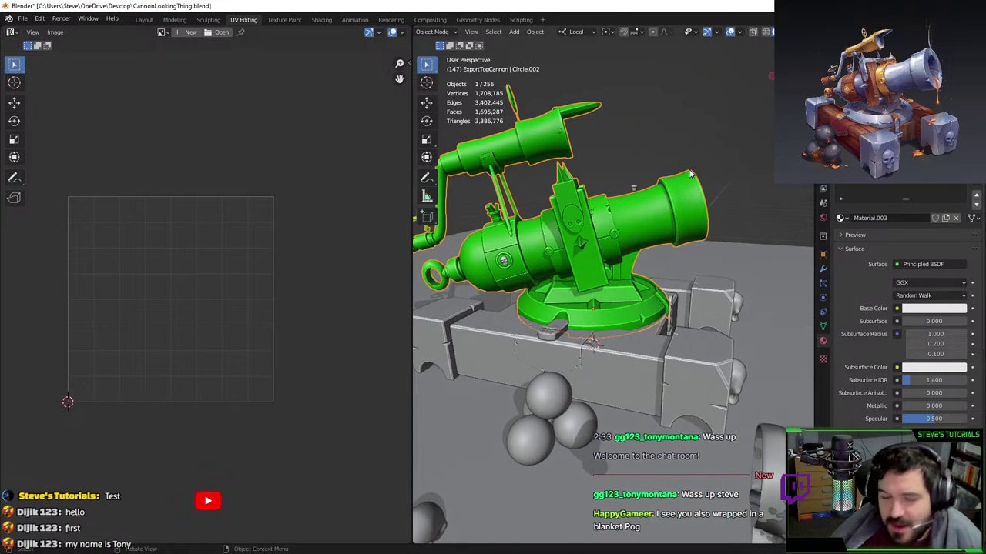
{"action": "left_click", "coordinate": [506, 261]}
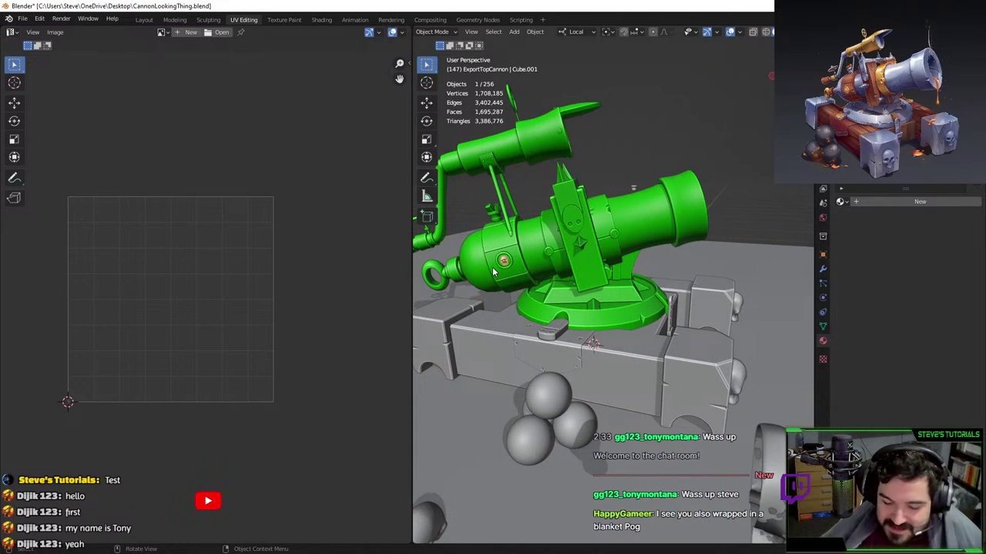
{"action": "key", "text": "KP_Decimal"}
{"action": "key", "text": "Tab"}
{"action": "scroll", "coordinate": [514, 331], "scroll_direction": "down", "scroll_amount": 6}
{"action": "middle_click_drag", "start_coordinate": [555, 316], "coordinate": [539, 285], "text": "shift"}
{"action": "scroll", "coordinate": [632, 285], "scroll_direction": "down", "scroll_amount": 2}
{"action": "key", "text": "Tab"}
{"action": "scroll", "coordinate": [630, 288], "scroll_direction": "down", "scroll_amount": 3}
- Check both small skull emblems in Edit Mode and delete the one on the cannon's opposite side
{"action": "left_click", "coordinate": [483, 286], "text": "shift"}
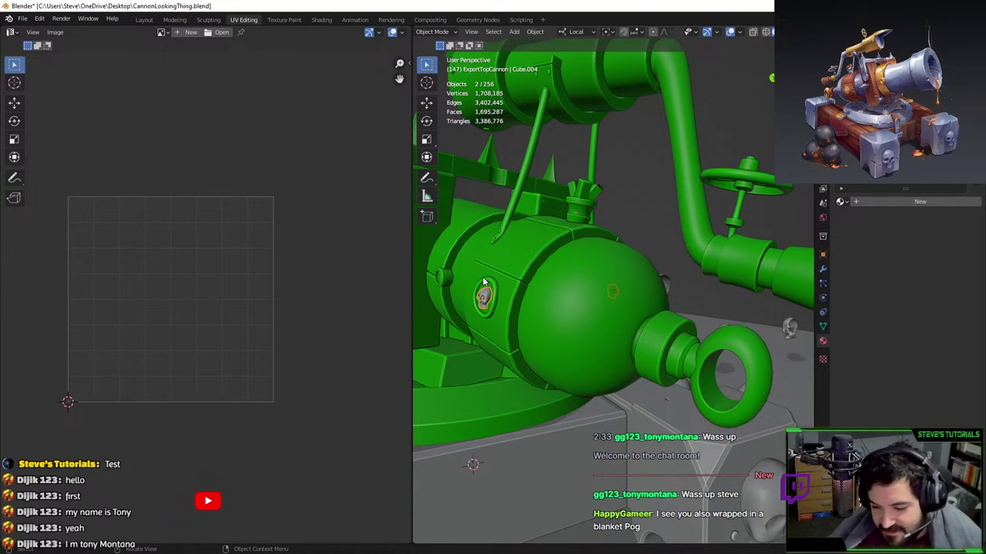
{"action": "key", "text": "Tab"}
{"action": "key", "text": "Tab"}
{"action": "middle_click_drag", "start_coordinate": [534, 288], "coordinate": [475, 301]}
{"action": "key", "text": "Tab"}
{"action": "key", "text": "Tab"}
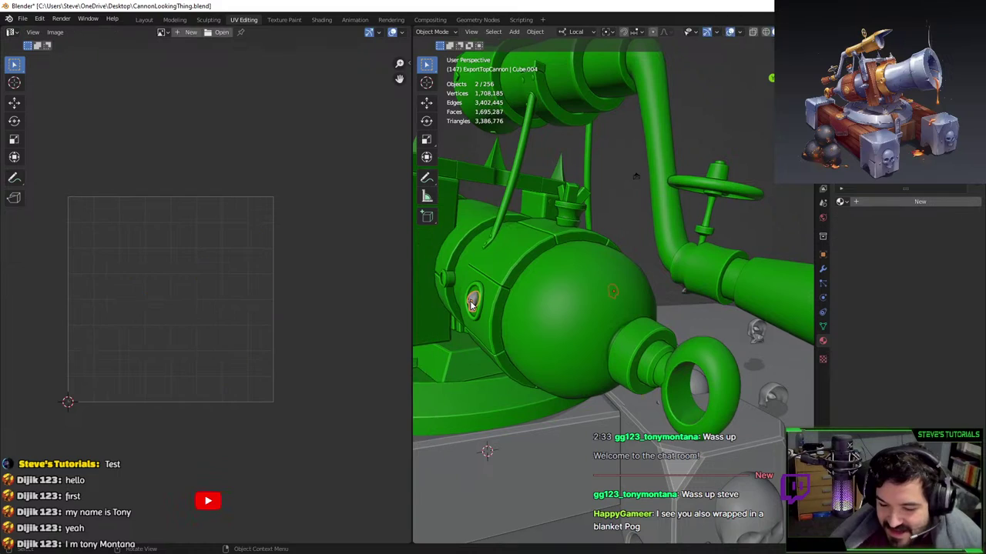
{"action": "left_click", "coordinate": [472, 301]}
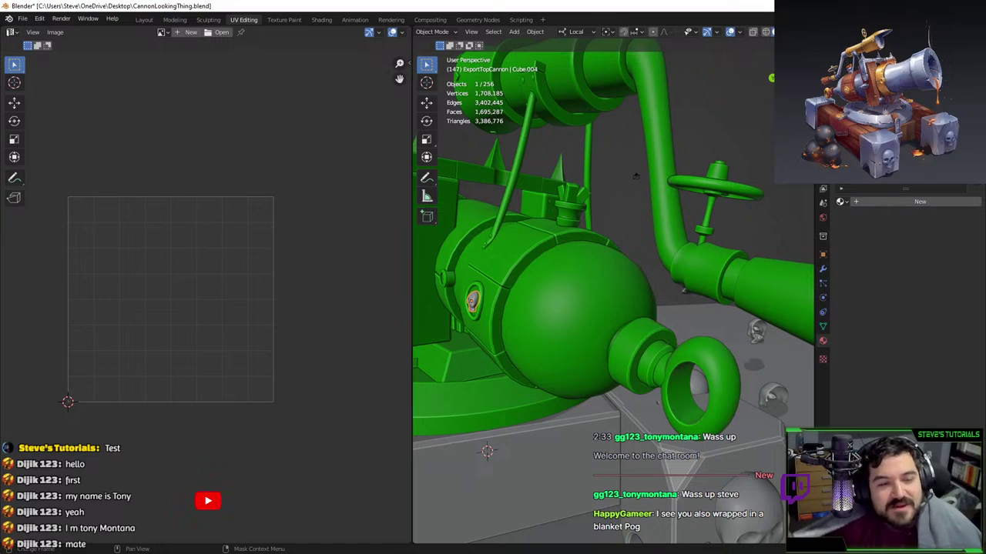
{"action": "key", "text": "Delete"}
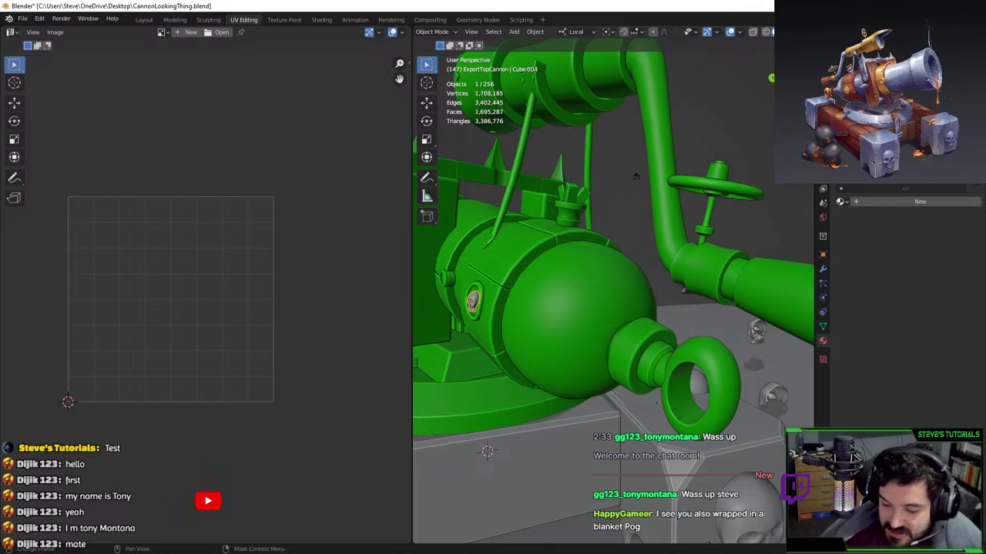
- Place a copy of the remaining skull emblem, rotated 180° in top view, in the matching ring on the cannon's opposite side
{"action": "middle_click_drag", "start_coordinate": [717, 276], "coordinate": [609, 286]}
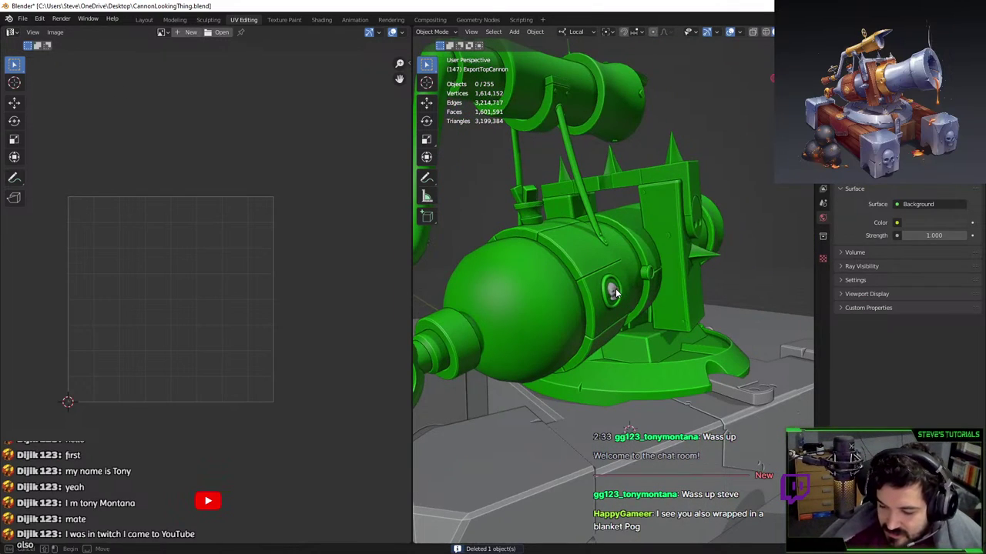
{"action": "left_click", "coordinate": [614, 293]}
{"action": "key", "text": "KP_7"}
{"action": "key", "text": "shift+d"}
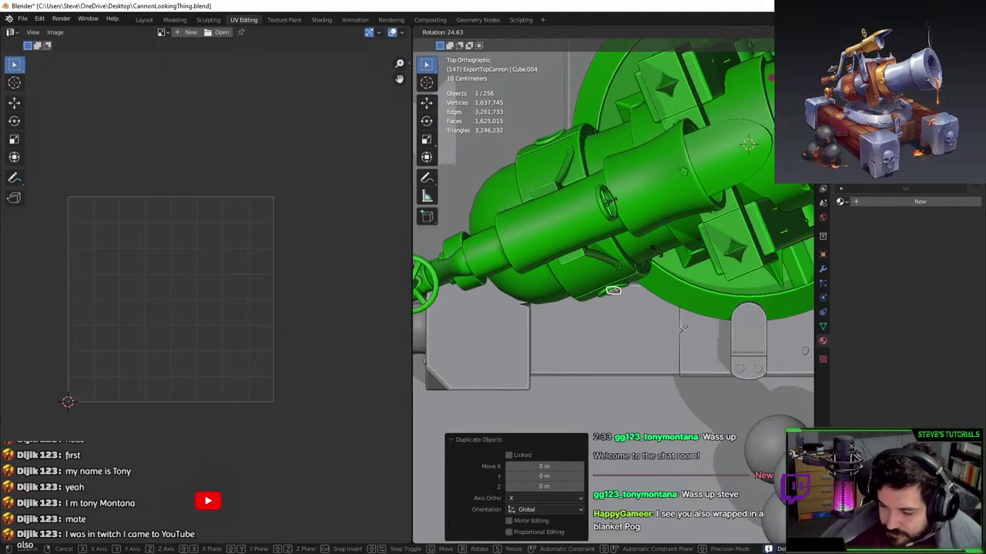
{"action": "key", "text": "r"}
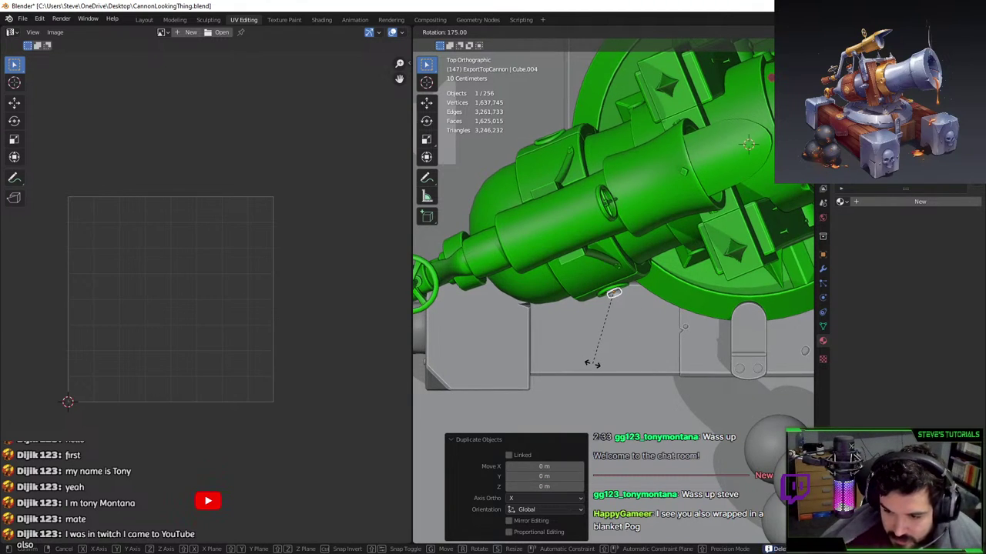
{"action": "left_click", "coordinate": [590, 364]}
{"action": "key", "text": "g"}
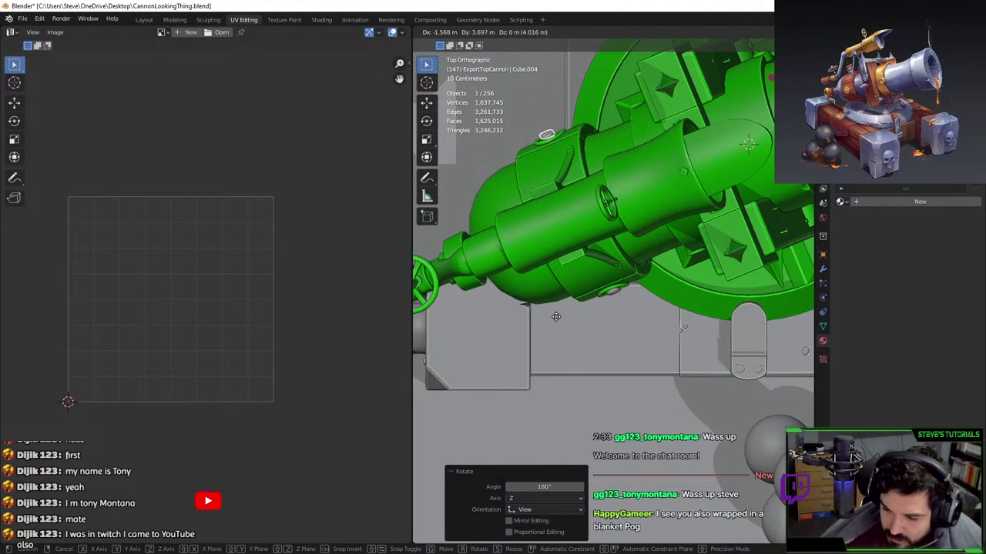
{"action": "left_click", "coordinate": [560, 329]}
- Rotate the copied skull -25° about its local X axis so it stands upright in the ring
{"action": "middle_click_drag", "start_coordinate": [560, 329], "coordinate": [659, 252]}
{"action": "key", "text": "KP_Decimal"}
{"action": "key", "text": "r"}
{"action": "key", "text": "z"}
{"action": "key", "text": "x"}
{"action": "key", "text": "x"}
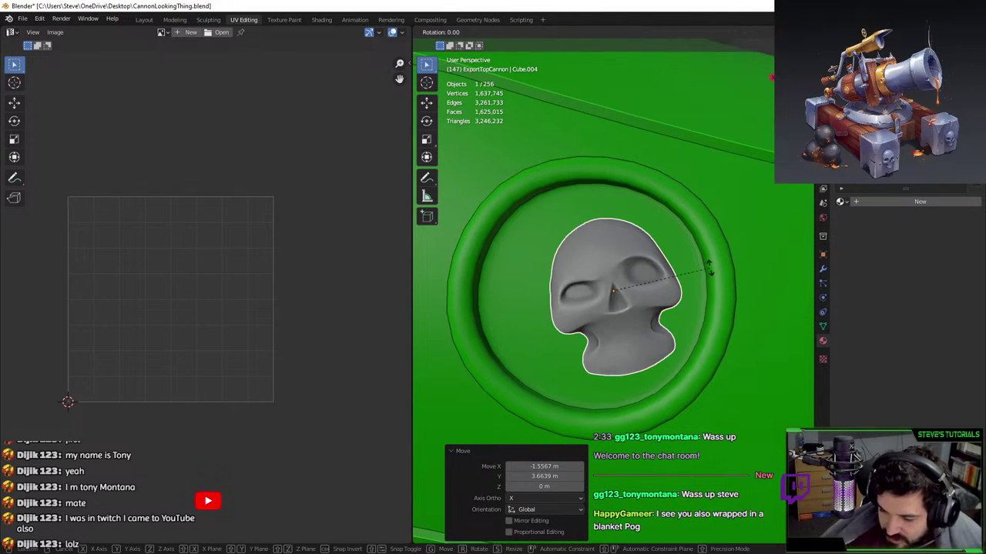
{"action": "left_click", "coordinate": [710, 313]}
{"action": "scroll", "coordinate": [710, 313], "scroll_direction": "down", "scroll_amount": 3}
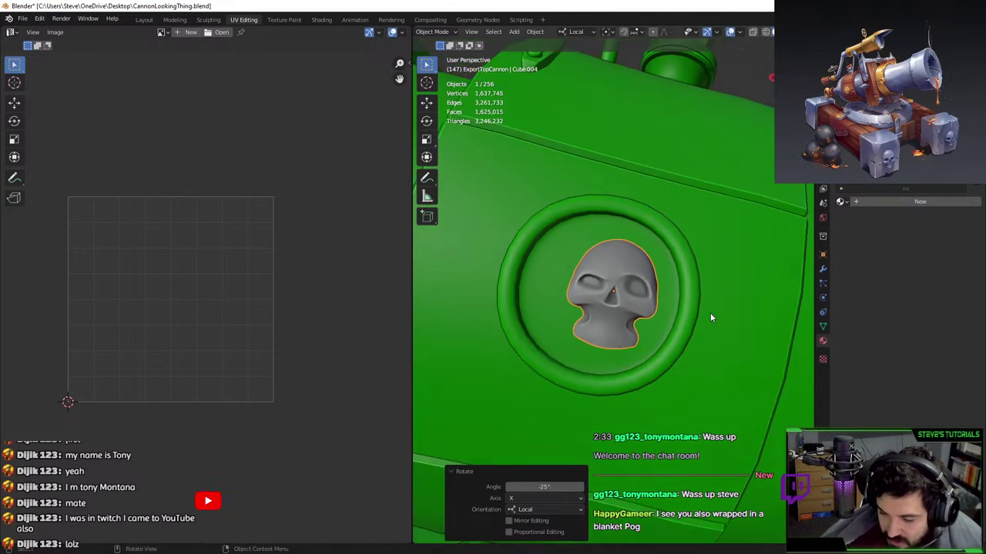
- Shift the copied skull toward the ring's centre, moving it about 0.045 m in X and 0.017 m in Y
{"action": "key", "text": "g"}
{"action": "key", "text": "shift+z"}
{"action": "left_click", "coordinate": [700, 312]}
{"action": "key", "text": "r"}
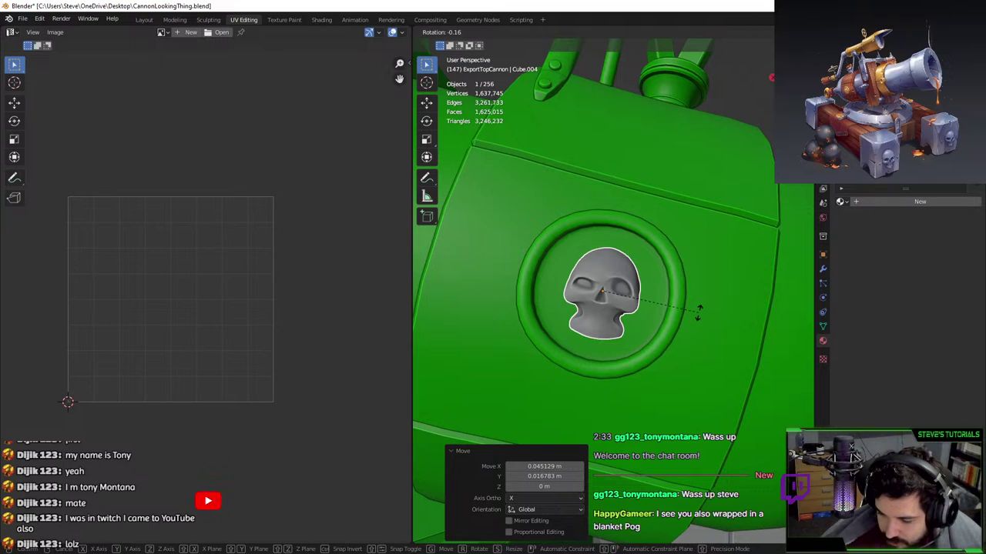
{"action": "right_click", "coordinate": [696, 311]}
{"action": "key", "text": "g"}
{"action": "left_click", "coordinate": [694, 310]}
- Adjust how deep the copied skull sits in its ring by moving it along its local X axis
{"action": "middle_click_drag", "start_coordinate": [695, 310], "coordinate": [647, 282]}
{"action": "key", "text": "g"}
{"action": "key", "text": "x"}
{"action": "left_click", "coordinate": [616, 300]}
{"action": "key", "text": "g"}
{"action": "key", "text": "x"}
{"action": "key", "text": "x"}
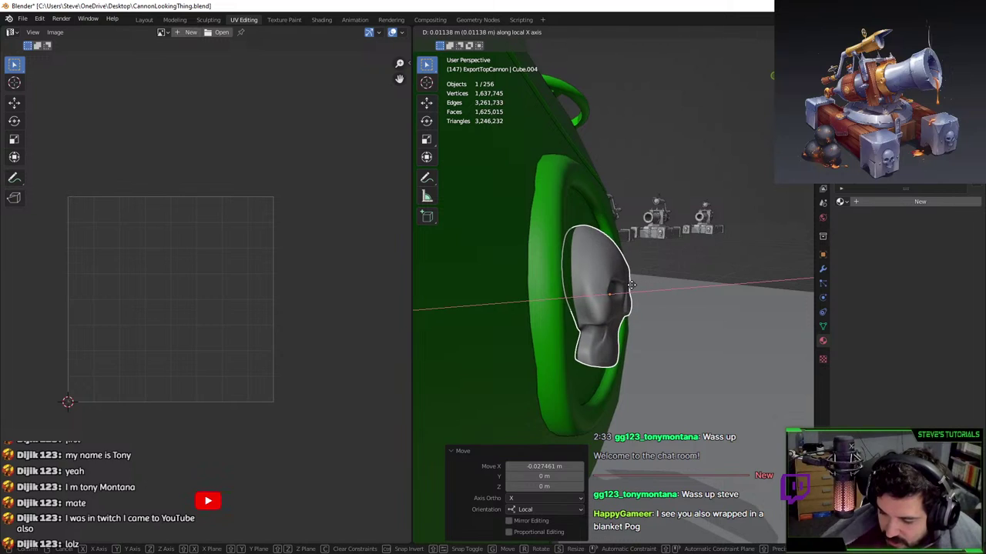
{"action": "left_click", "coordinate": [661, 282]}
{"action": "left_click", "coordinate": [696, 153]}
- Nudge the copied skull to centre it within the circular ring and deselect it
{"action": "scroll", "coordinate": [601, 205], "scroll_direction": "down", "scroll_amount": 2}
{"action": "middle_click_drag", "start_coordinate": [696, 154], "coordinate": [689, 236]}
{"action": "scroll", "coordinate": [690, 236], "scroll_direction": "down", "scroll_amount": 5}
{"action": "middle_click_drag", "start_coordinate": [631, 285], "coordinate": [645, 275]}
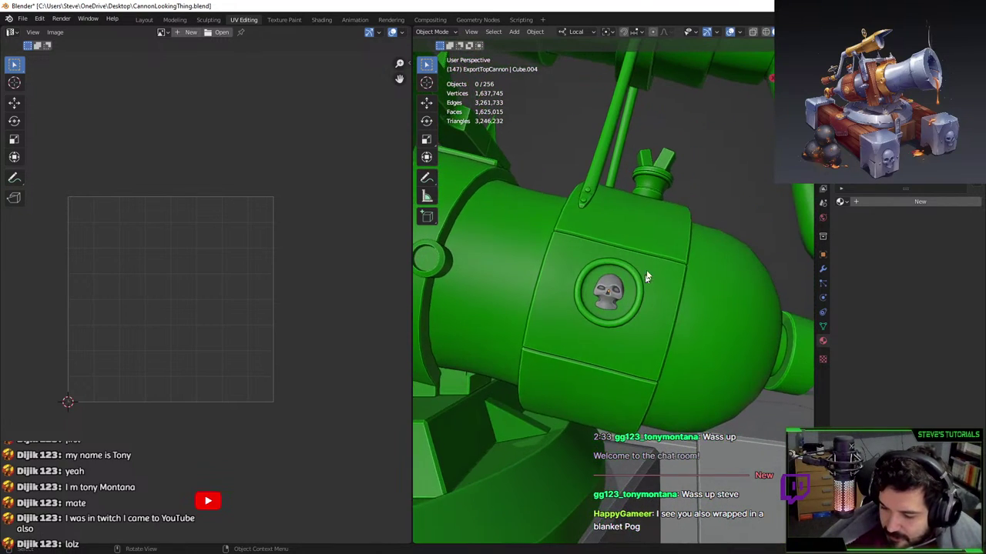
{"action": "middle_click_drag", "start_coordinate": [725, 177], "coordinate": [710, 202]}
{"action": "scroll", "coordinate": [621, 278], "scroll_direction": "up", "scroll_amount": 2}
{"action": "left_click", "coordinate": [621, 277]}
{"action": "key", "text": "g"}
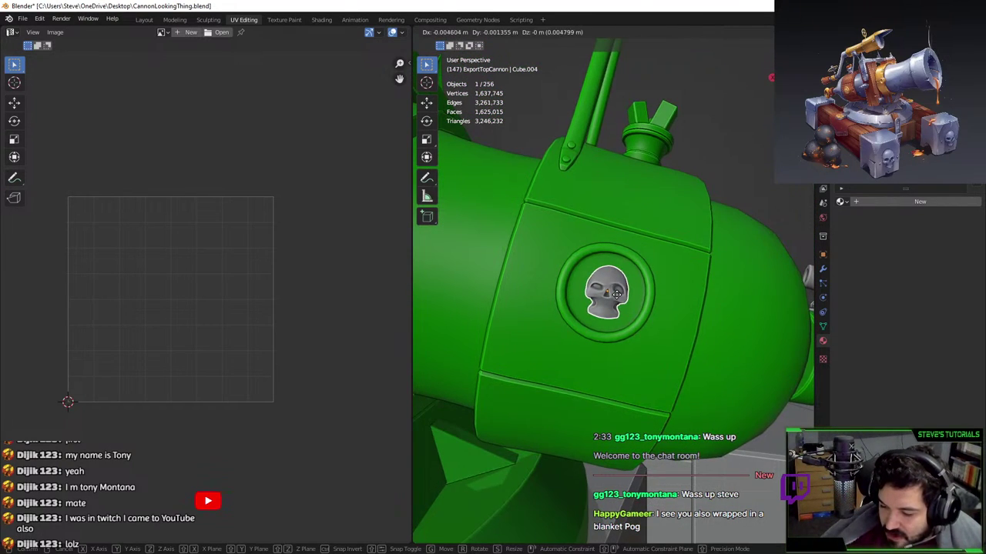
{"action": "left_click", "coordinate": [609, 292]}
{"action": "left_click", "coordinate": [752, 161]}
- Inspect the copied skull's fit in the ring from the side and look at its mesh in Edit Mode
{"action": "middle_click_drag", "start_coordinate": [752, 161], "coordinate": [581, 201]}
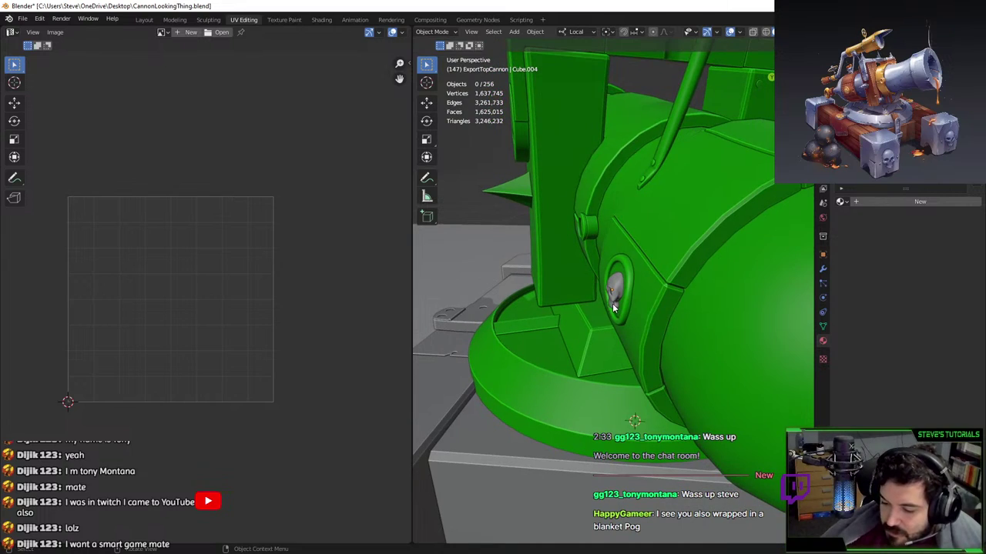
{"action": "left_click", "coordinate": [610, 301]}
{"action": "key", "text": "Tab"}
{"action": "key", "text": "Tab"}
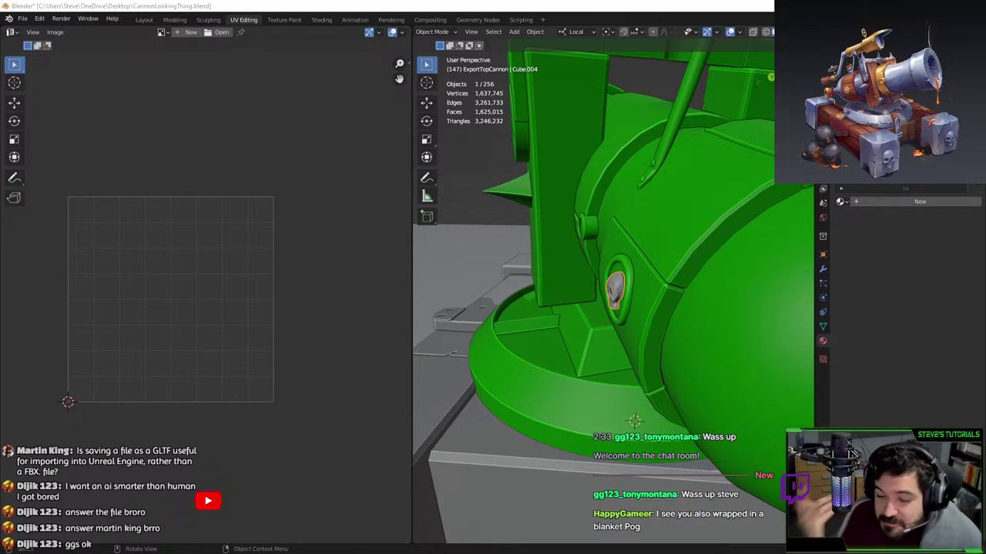
{"action": "middle_click_drag", "start_coordinate": [501, 304], "coordinate": [539, 305]}
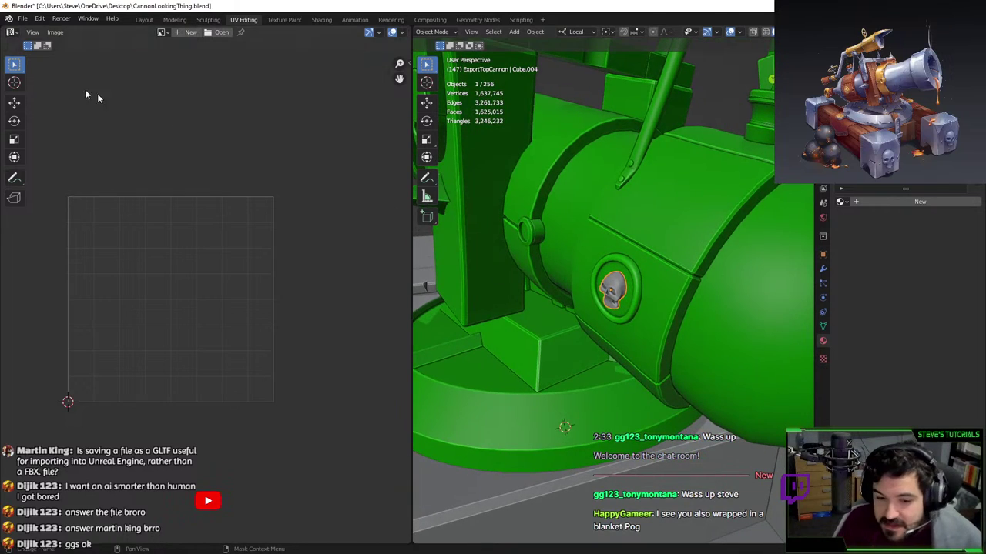
{"action": "left_click", "coordinate": [23, 18]}
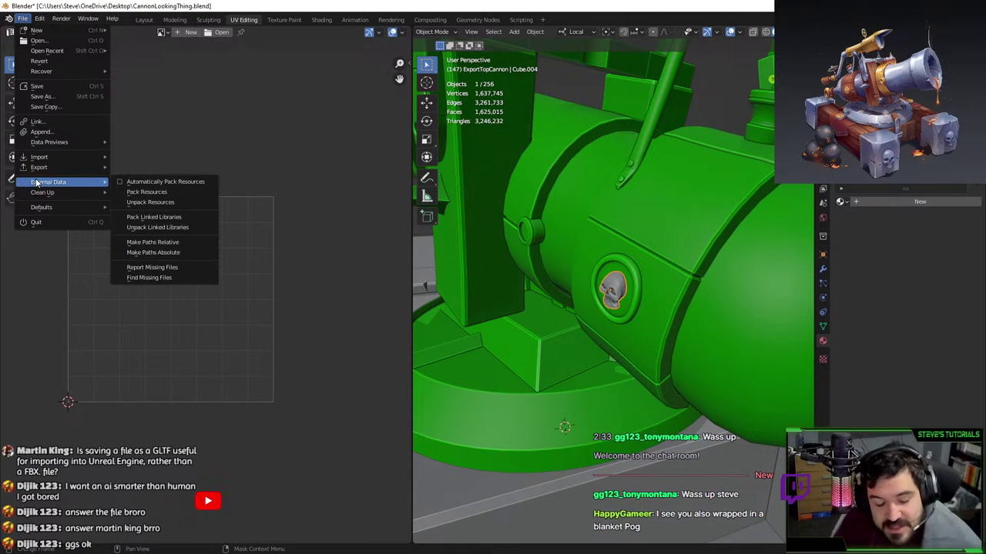
{"action": "mouse_move", "coordinate": [42, 168]}
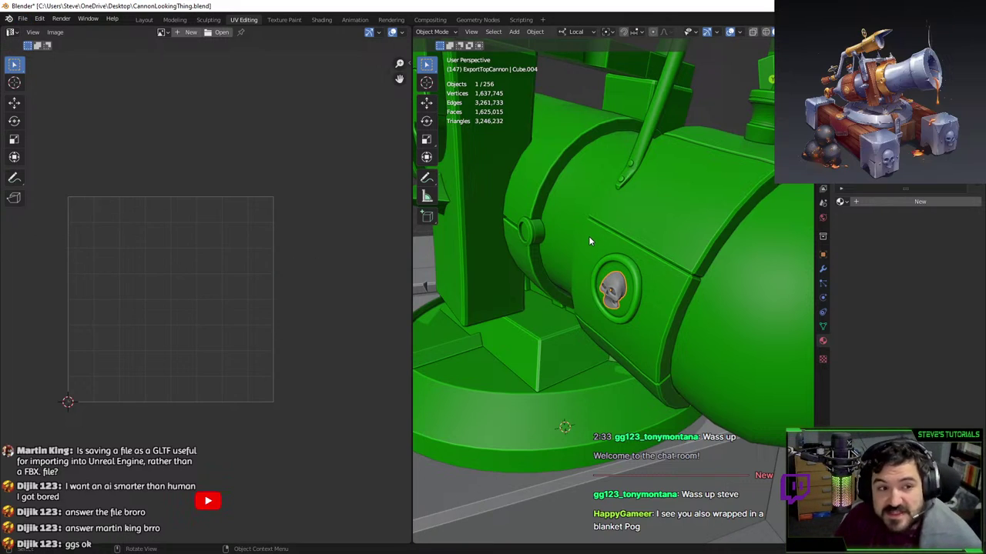
- Select the two small skull emblems on the cannon and set their subdivision level to 0
{"action": "middle_click_drag", "start_coordinate": [588, 228], "coordinate": [636, 214]}
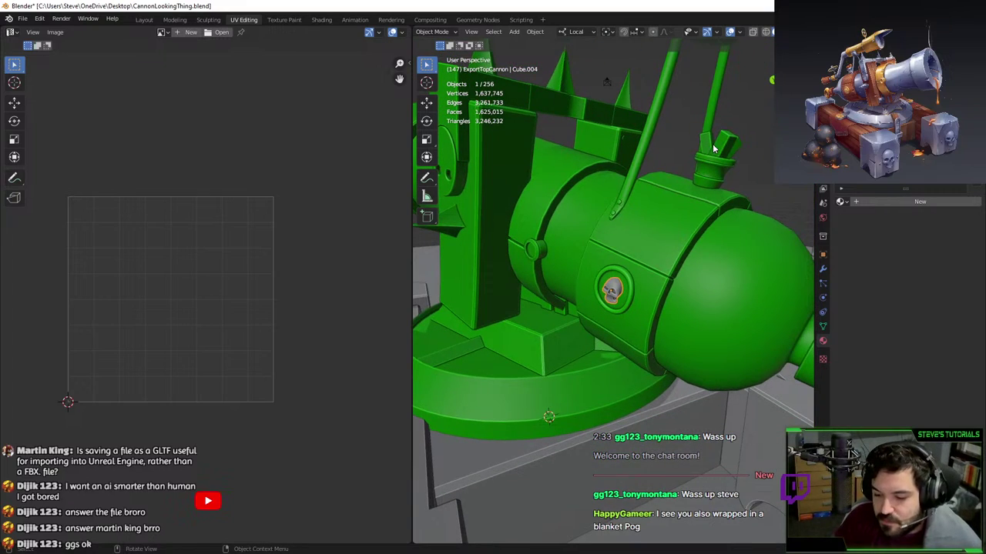
{"action": "middle_click_drag", "start_coordinate": [712, 150], "coordinate": [685, 309]}
{"action": "key", "text": "Tab"}
{"action": "key", "text": "Tab"}
{"action": "key", "text": "Tab"}
{"action": "key", "text": "Tab"}
{"action": "left_click", "coordinate": [657, 283]}
{"action": "left_click", "coordinate": [597, 302]}
{"action": "left_click", "coordinate": [599, 312], "text": "shift"}
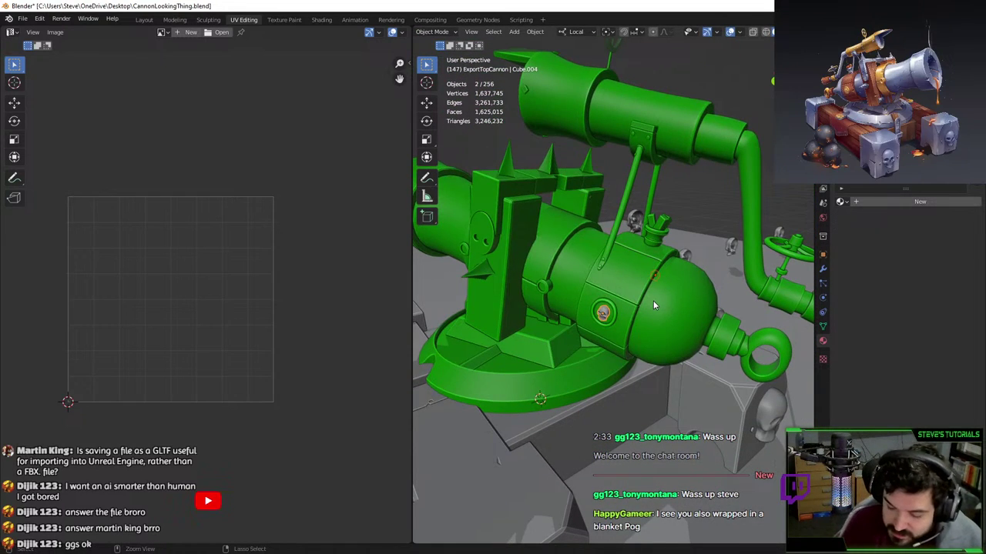
{"action": "key", "text": "ctrl+0"}
{"action": "key", "text": "KP_Decimal"}
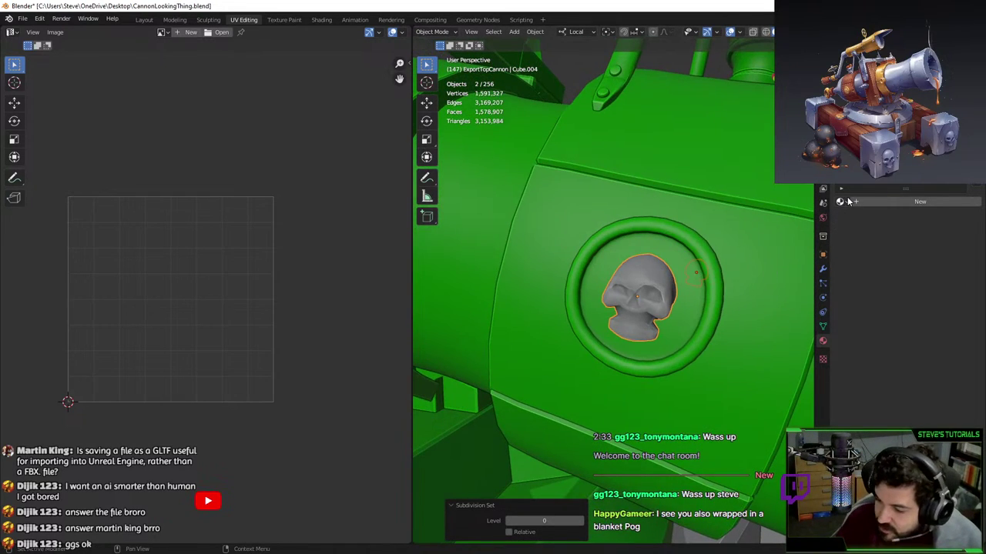
- Create a material named SmallSkull for the small skull and rename the green cannon's material Cannon
{"action": "left_click", "coordinate": [895, 203]}
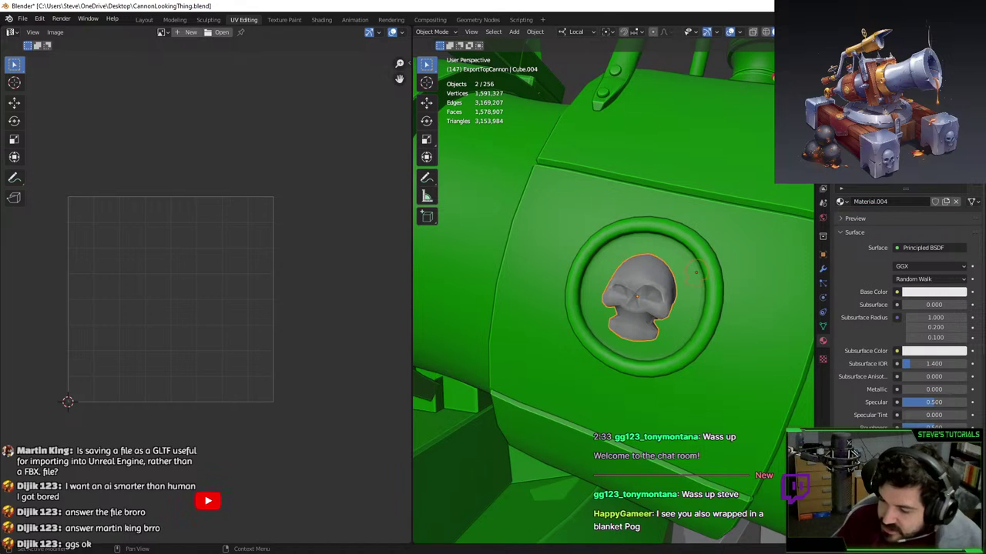
{"action": "double_click", "coordinate": [874, 201]}
{"action": "type", "text": "SmallSkull"}
{"action": "key", "text": "Return"}
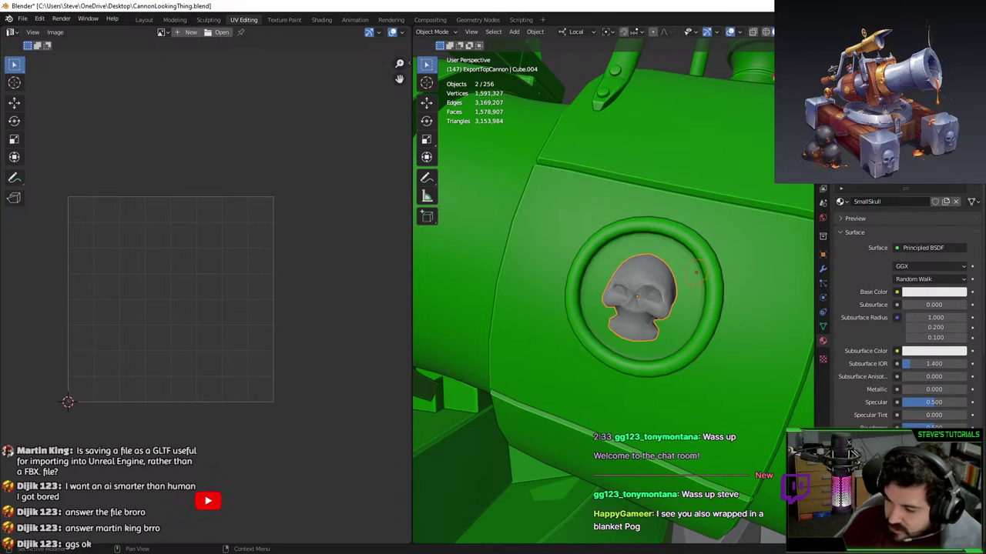
{"action": "left_click", "coordinate": [632, 167]}
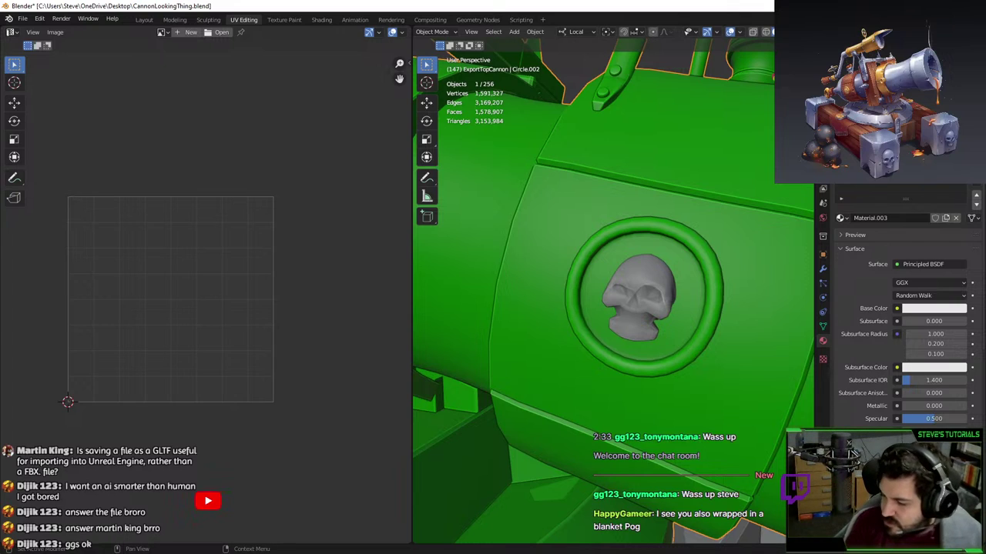
{"action": "key", "text": "Return"}
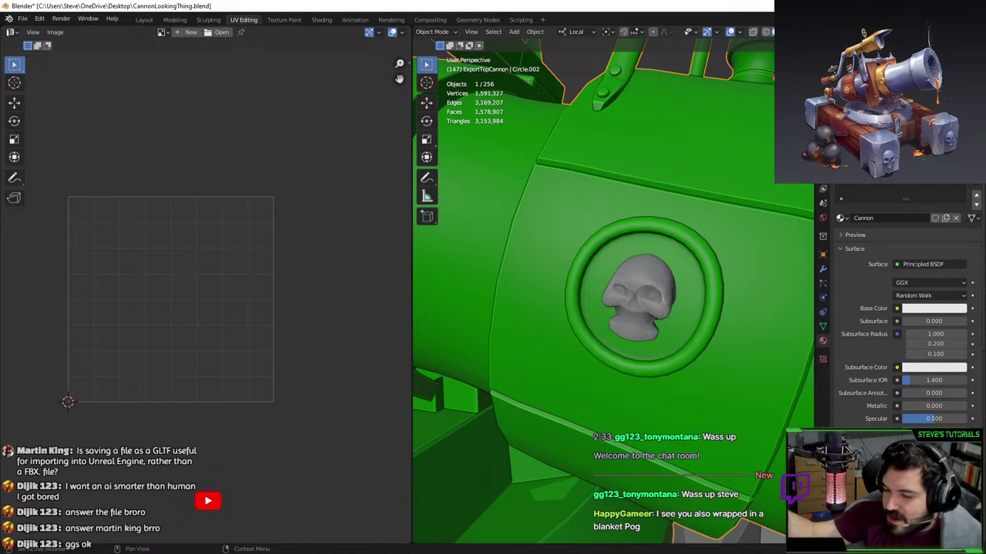
- Select both small skulls together with the green cannon top and test the selection with cancelled moves
{"action": "left_click", "coordinate": [632, 339]}
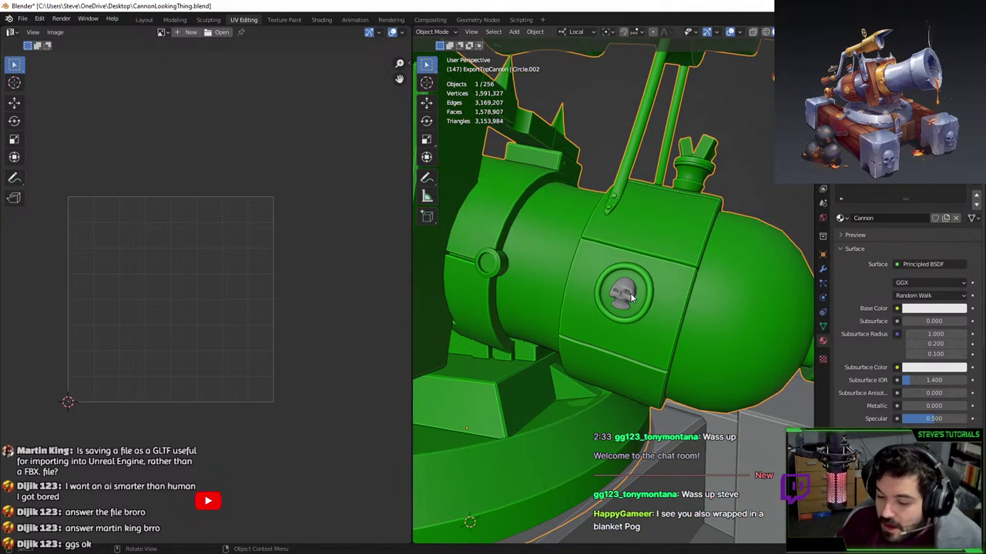
{"action": "scroll", "coordinate": [688, 306], "scroll_direction": "down", "scroll_amount": 3}
{"action": "middle_click_drag", "start_coordinate": [688, 307], "coordinate": [492, 329]}
{"action": "left_click", "coordinate": [665, 308], "text": "shift"}
{"action": "middle_click_drag", "start_coordinate": [665, 308], "coordinate": [626, 323]}
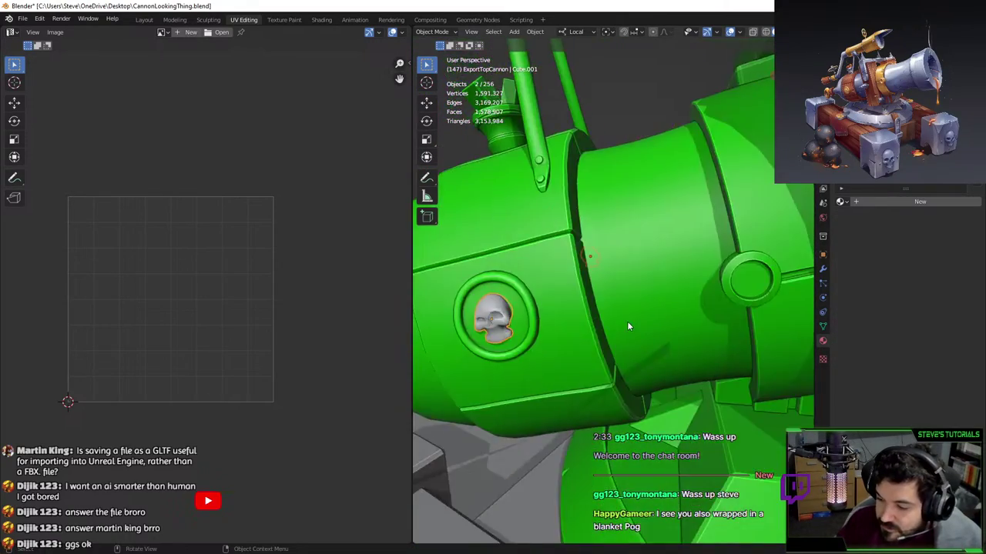
{"action": "scroll", "coordinate": [627, 324], "scroll_direction": "down", "scroll_amount": 5}
{"action": "left_click", "coordinate": [645, 268], "text": "shift"}
{"action": "scroll", "coordinate": [644, 269], "scroll_direction": "down", "scroll_amount": 3}
{"action": "middle_click_drag", "start_coordinate": [645, 268], "coordinate": [605, 311], "text": "shift"}
{"action": "key", "text": "g"}
{"action": "right_click", "coordinate": [612, 146]}
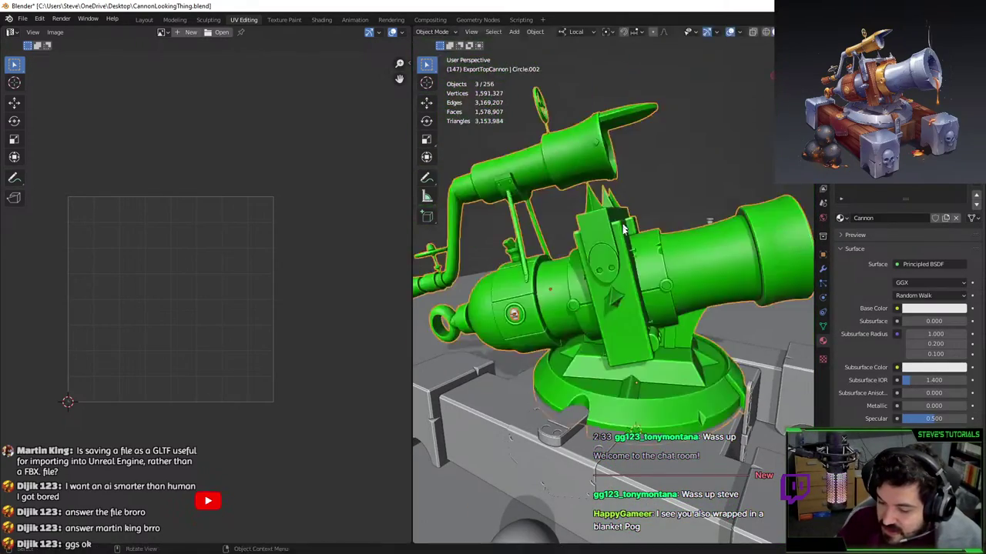
{"action": "middle_click_drag", "start_coordinate": [616, 185], "coordinate": [539, 201]}
{"action": "key", "text": "g"}
{"action": "right_click", "coordinate": [539, 185]}
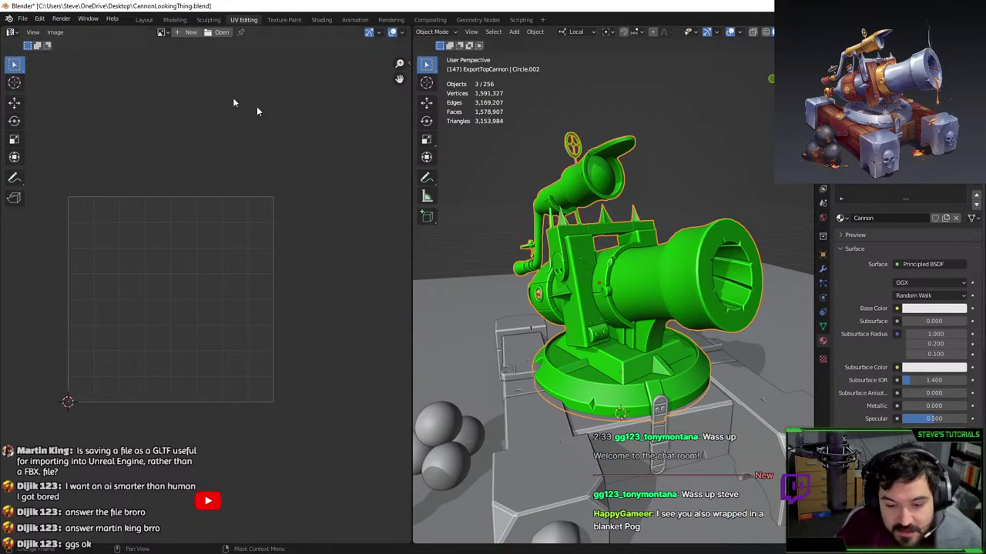
- Export the selected objects as FBX into the CannonFiles folder under the name CannonTopWith SmallSkullLP
{"action": "left_click", "coordinate": [22, 19]}
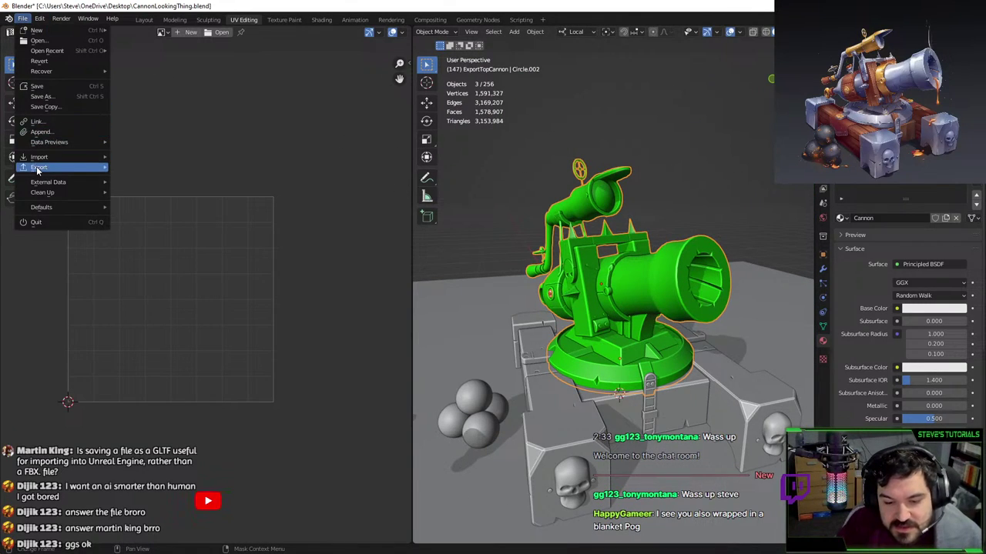
{"action": "left_click", "coordinate": [144, 260]}
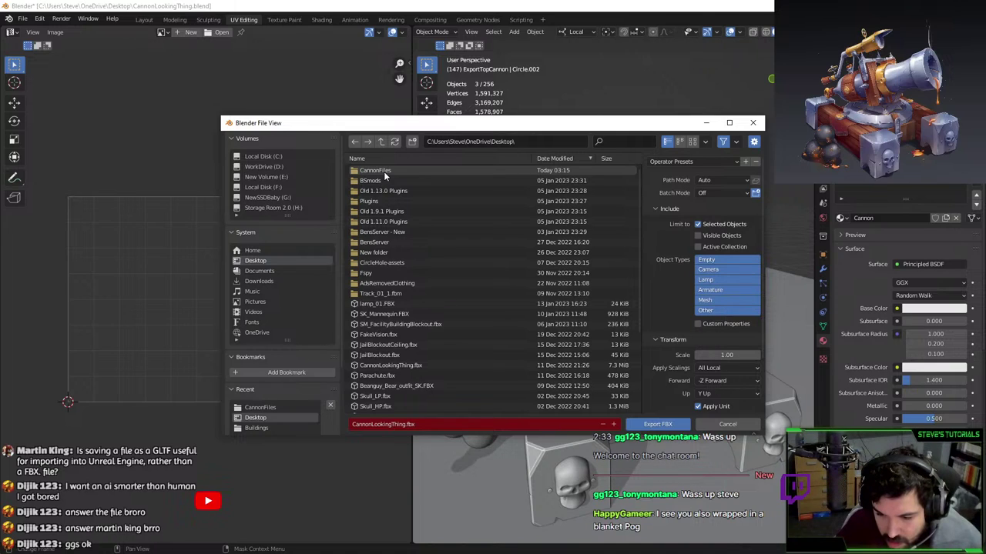
{"action": "double_click", "coordinate": [385, 171]}
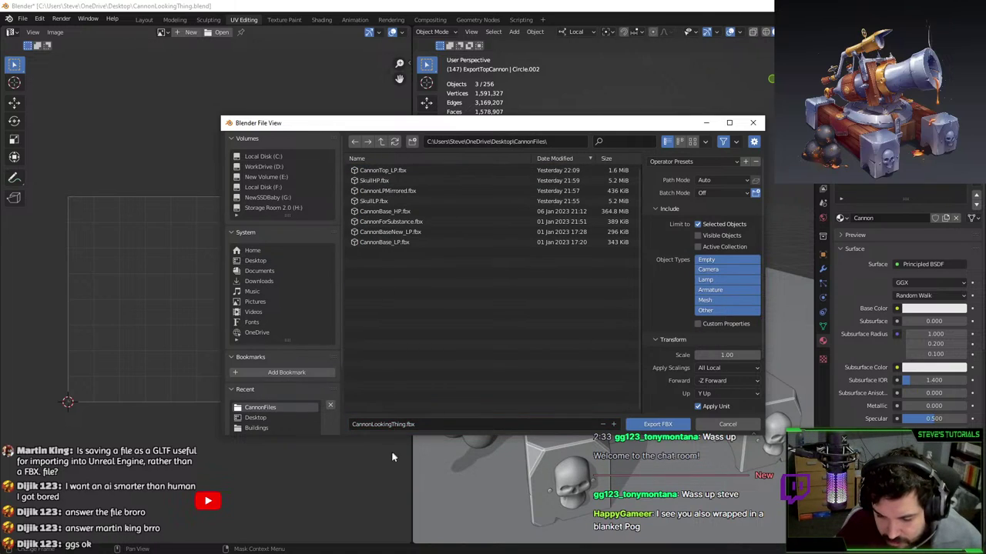
{"action": "left_click", "coordinate": [392, 425]}
{"action": "left_click_drag", "start_coordinate": [373, 424], "coordinate": [627, 443]}
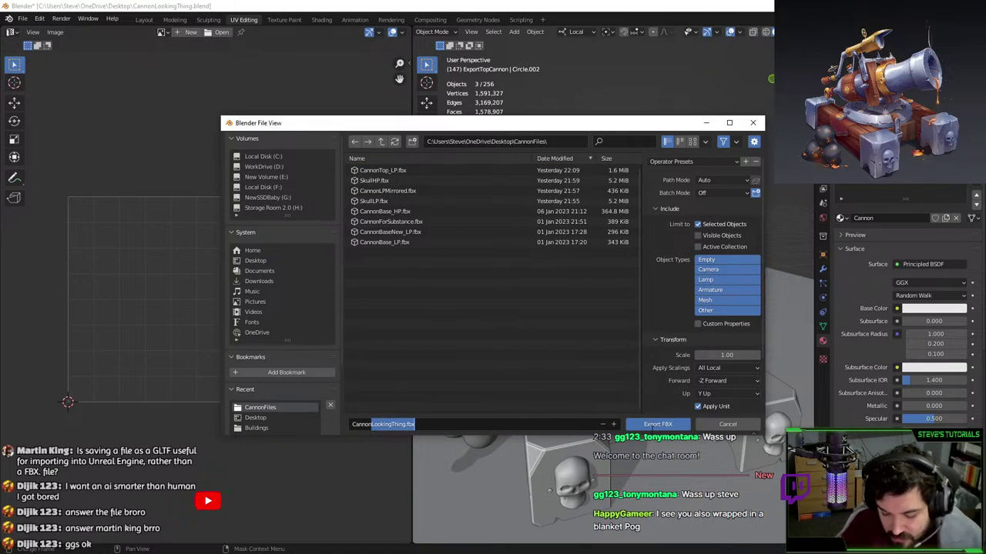
{"action": "type", "text": "TopWithSmallSk"}
{"action": "key", "text": "BackSpace"}
{"action": "key", "text": "BackSpace"}
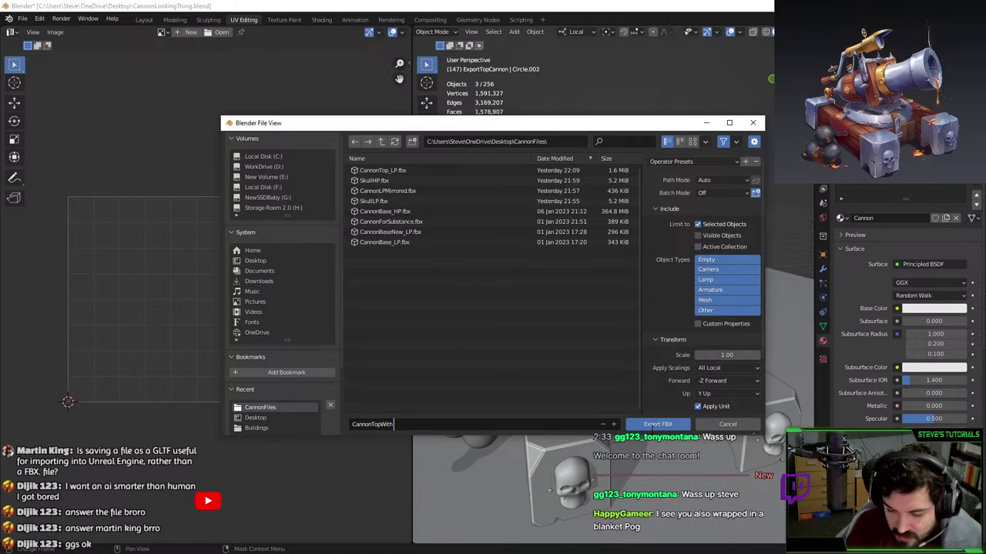
{"action": "type", "text": "SmallSkullLP"}
{"action": "key", "text": "Return"}
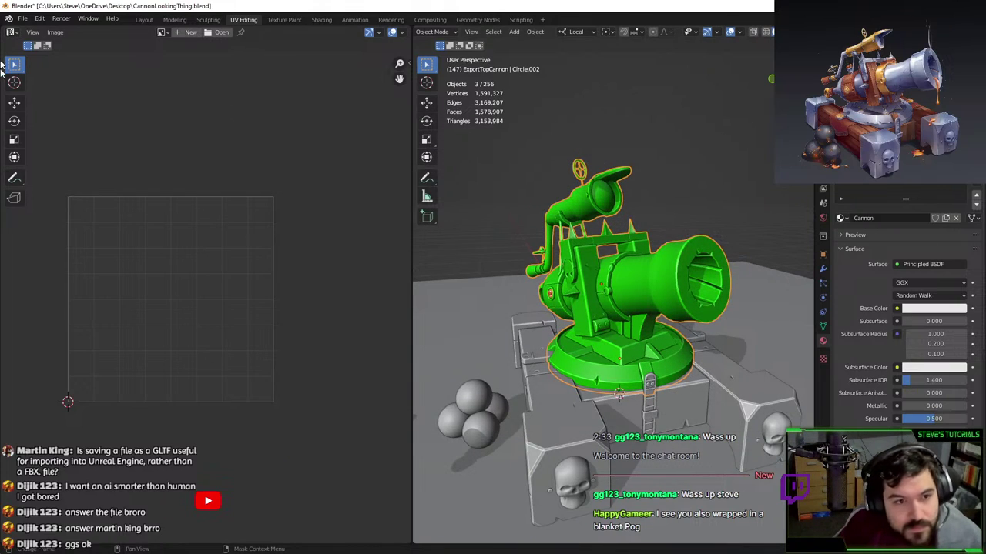
{"action": "key", "text": "g"}
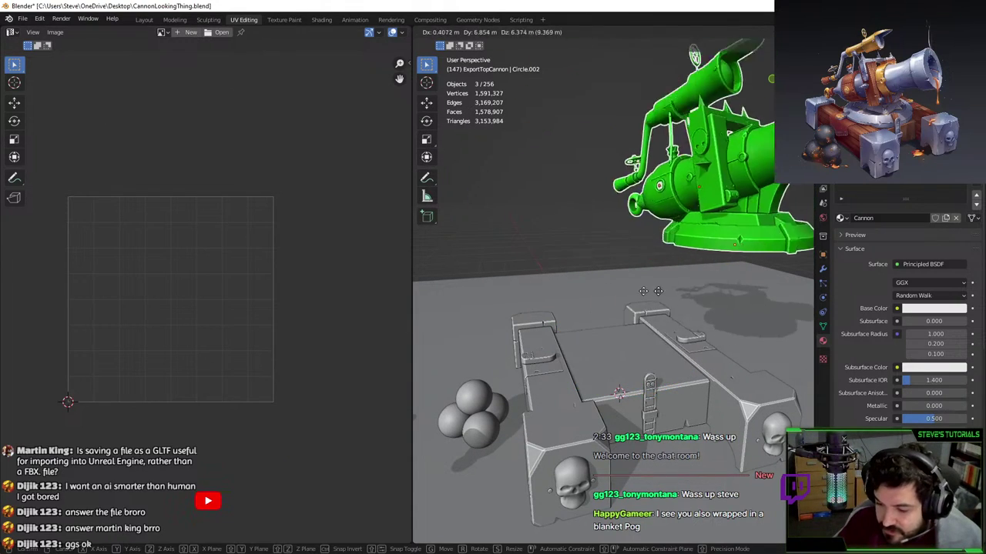
{"action": "key", "text": "Escape"}
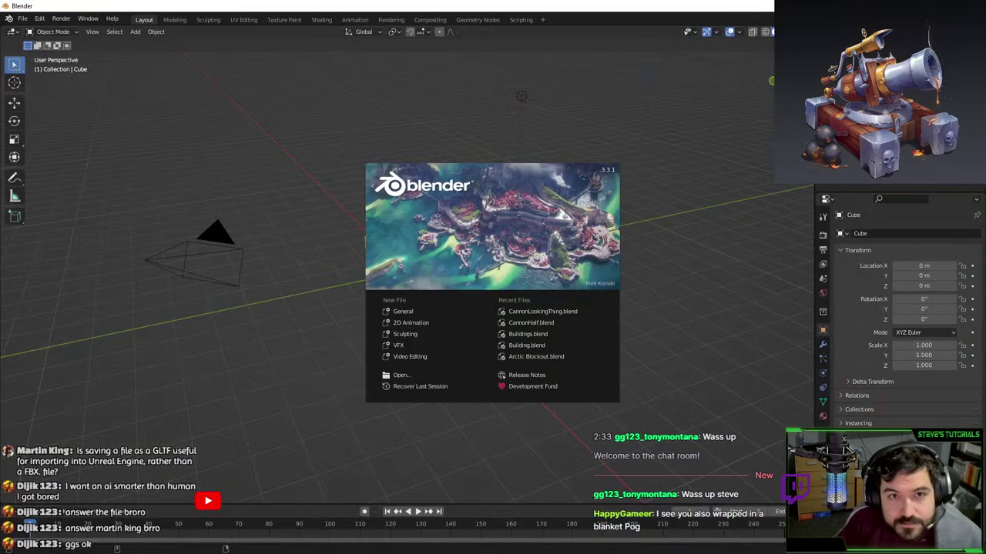
{"action": "left_click", "coordinate": [302, 254]}
{"action": "key", "text": "a"}
{"action": "left_click", "coordinate": [22, 19]}
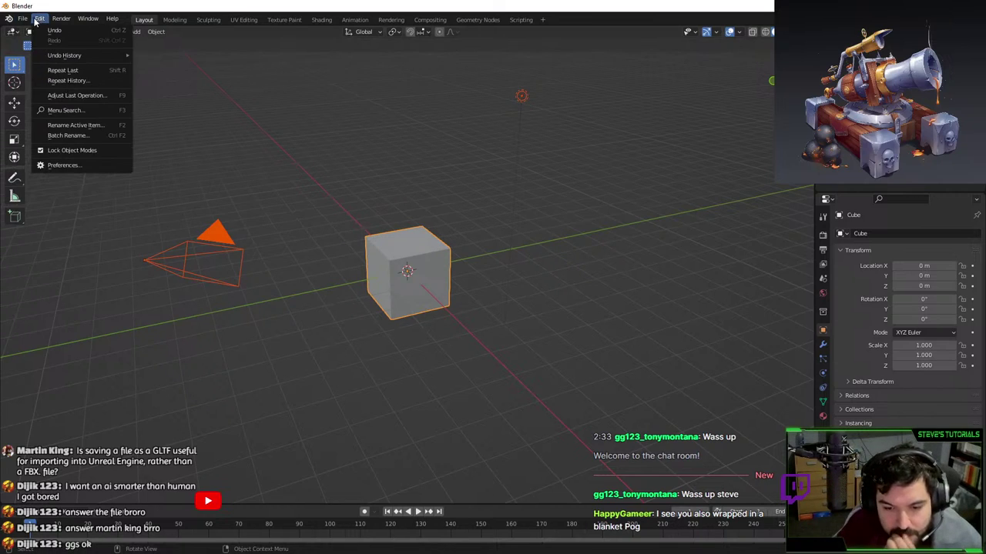
{"action": "left_click", "coordinate": [22, 20]}
{"action": "left_click", "coordinate": [22, 20]}
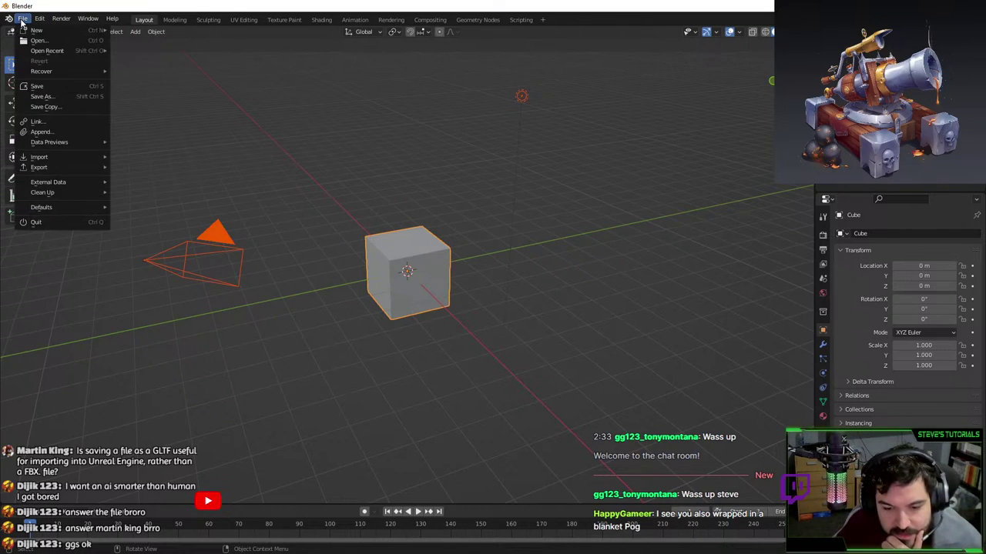
{"action": "left_click", "coordinate": [65, 48]}
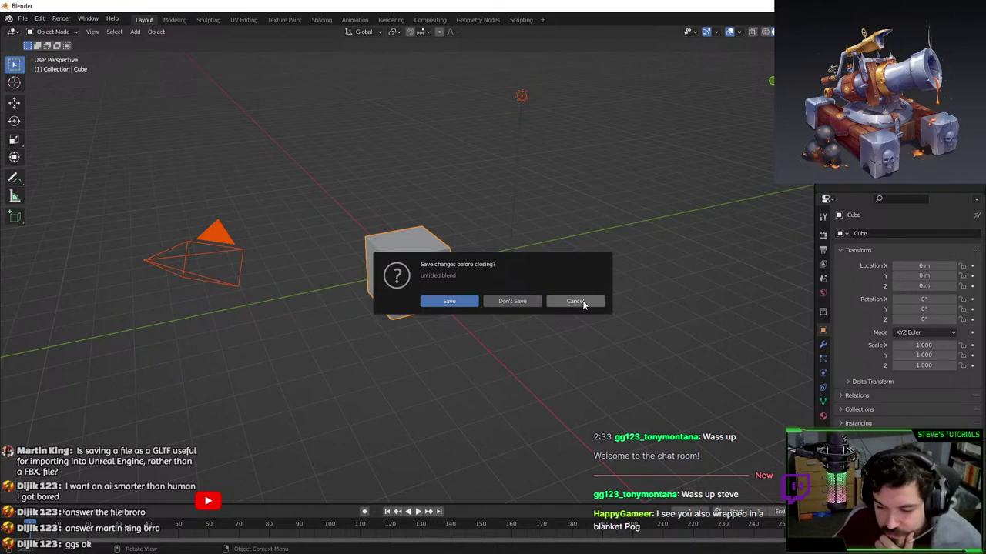
{"action": "left_click", "coordinate": [577, 301]}
{"action": "left_click", "coordinate": [22, 18]}
{"action": "mouse_move", "coordinate": [47, 50]}
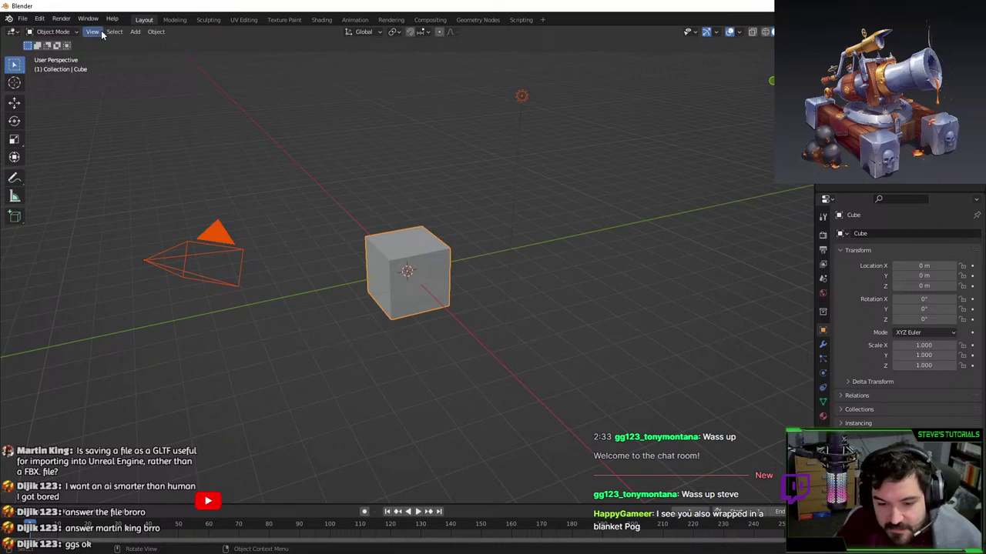
- Open the recent file CannonHalf.blend without saving the untitled scene
{"action": "left_click", "coordinate": [23, 18]}
{"action": "mouse_move", "coordinate": [41, 49]}
{"action": "left_click", "coordinate": [144, 60]}
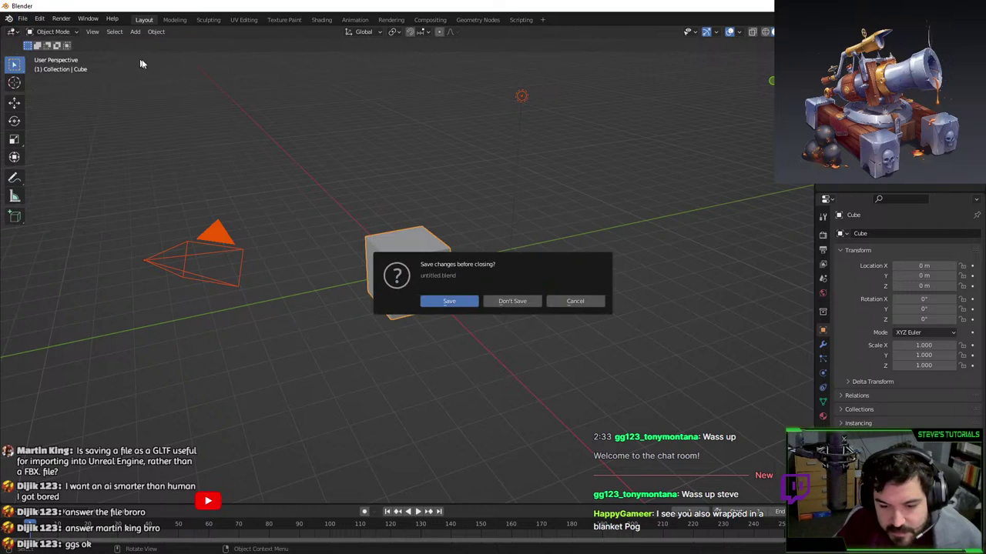
{"action": "left_click", "coordinate": [522, 304]}
- Inspect the cannon base from several angles and check which separate objects it contains
{"action": "middle_click_drag", "start_coordinate": [485, 288], "coordinate": [599, 306]}
{"action": "scroll", "coordinate": [654, 375], "scroll_direction": "down", "scroll_amount": 5}
{"action": "left_click", "coordinate": [636, 308]}
{"action": "scroll", "coordinate": [636, 309], "scroll_direction": "down", "scroll_amount": 3}
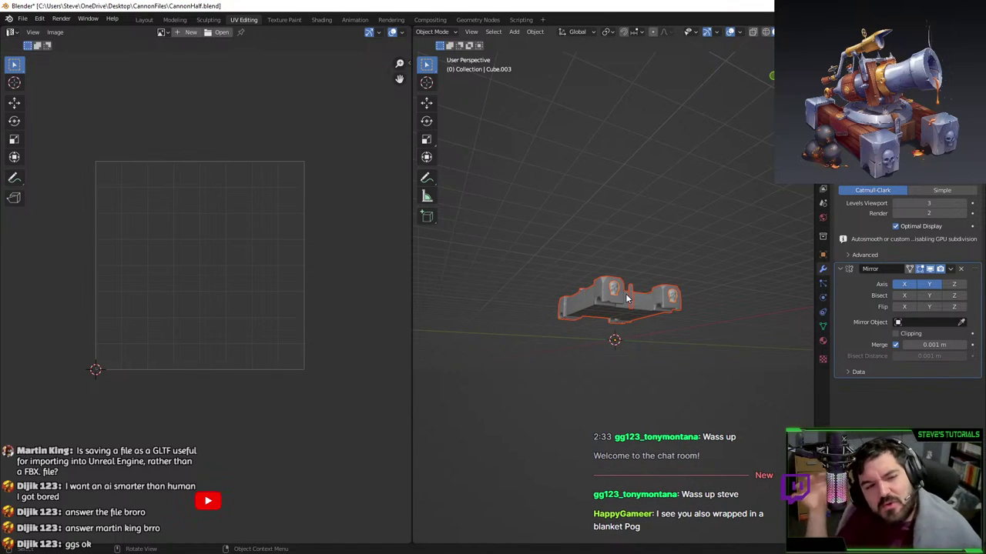
{"action": "left_click", "coordinate": [536, 92]}
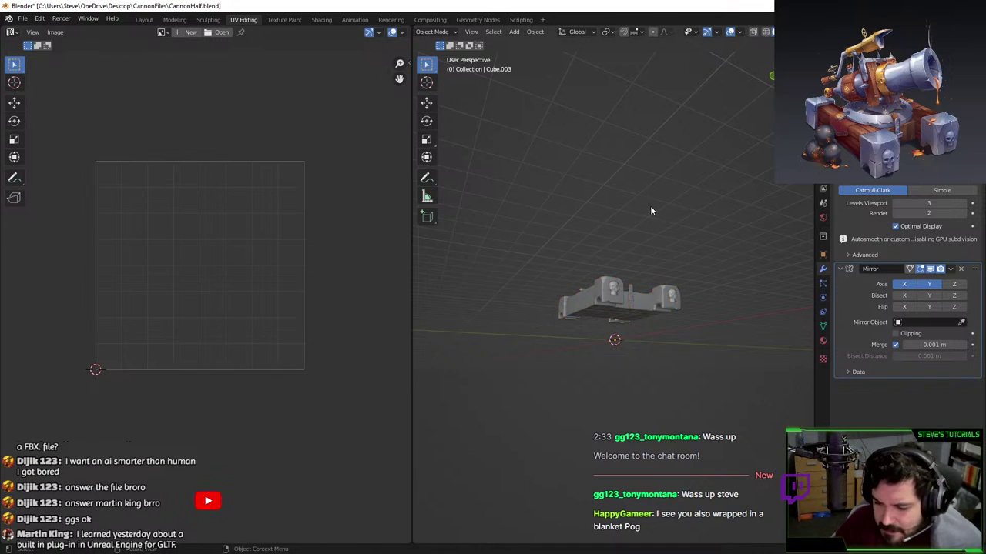
{"action": "middle_click_drag", "start_coordinate": [650, 206], "coordinate": [596, 164]}
{"action": "left_click", "coordinate": [575, 281]}
{"action": "scroll", "coordinate": [576, 280], "scroll_direction": "up", "scroll_amount": 3}
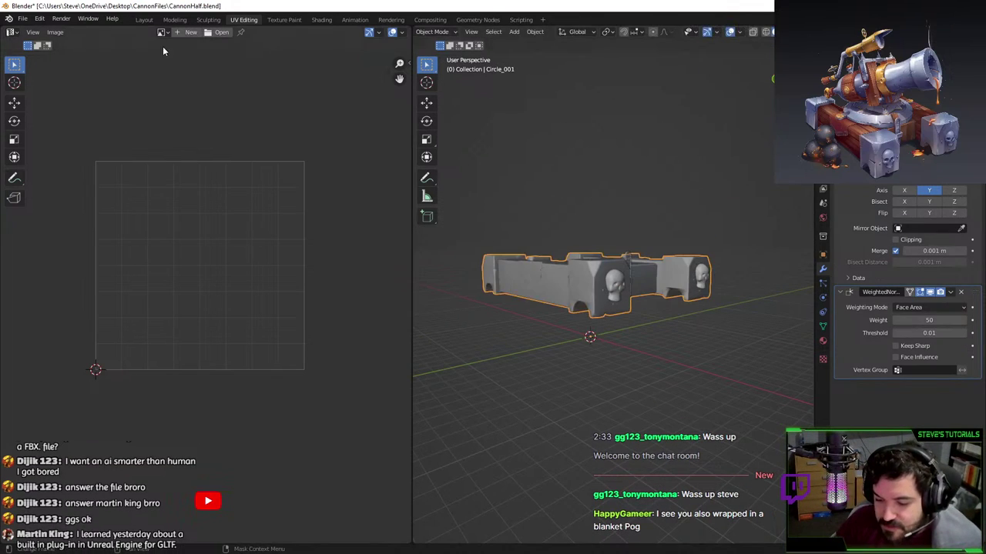
- Import CannonTopWith SmallSkullLP.fbx from the CannonFiles folder into the cannon base scene
{"action": "left_click", "coordinate": [22, 17]}
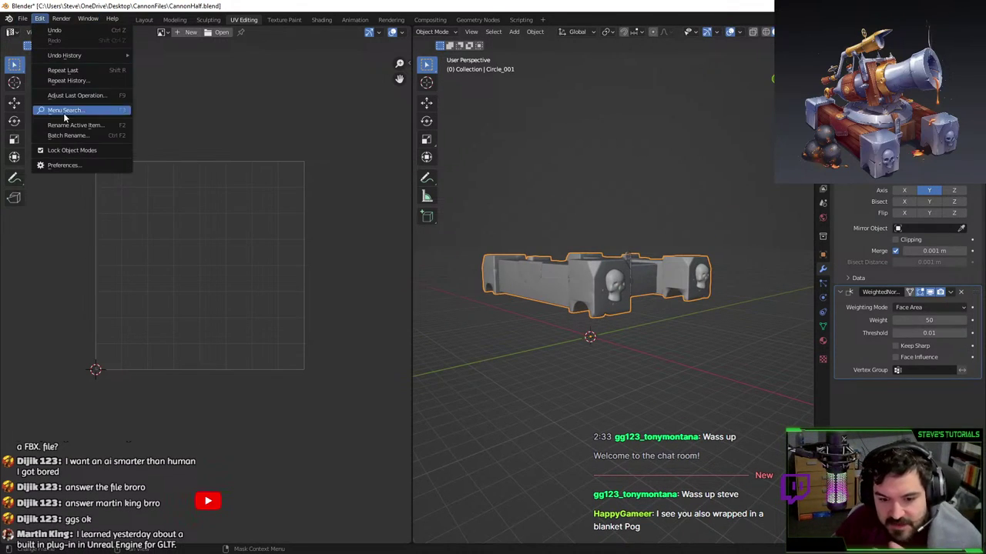
{"action": "left_click", "coordinate": [24, 18]}
{"action": "left_click", "coordinate": [23, 18]}
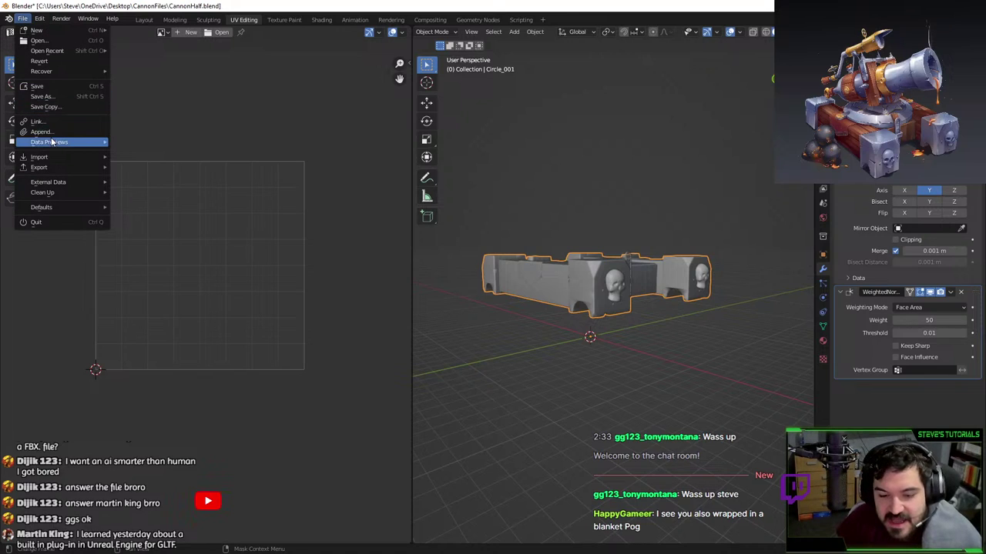
{"action": "mouse_move", "coordinate": [56, 158]}
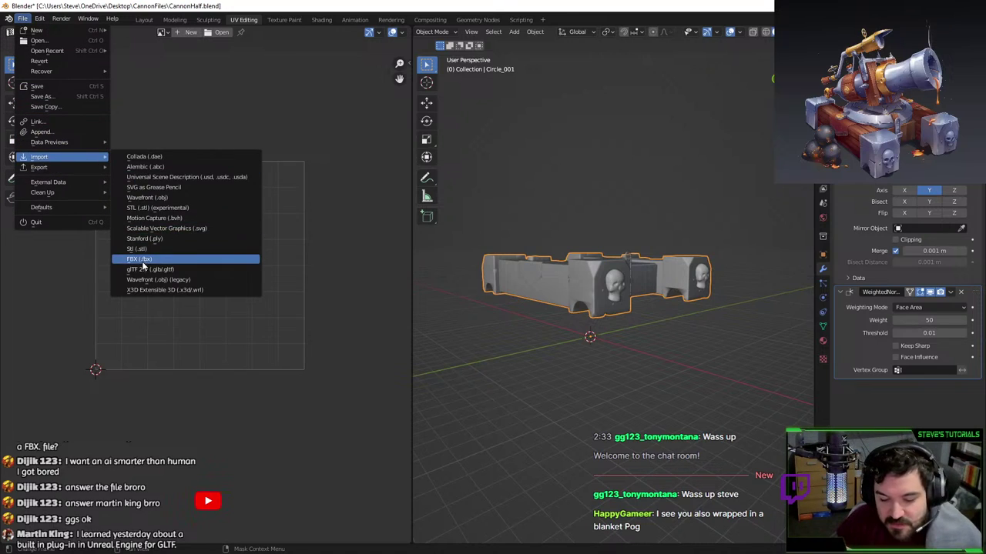
{"action": "left_click", "coordinate": [144, 265]}
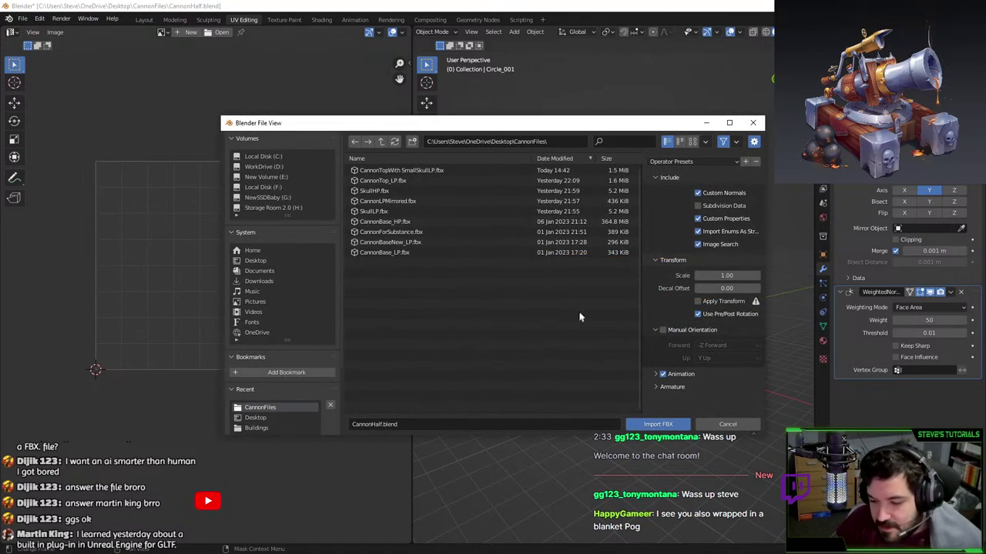
{"action": "left_click", "coordinate": [429, 171]}
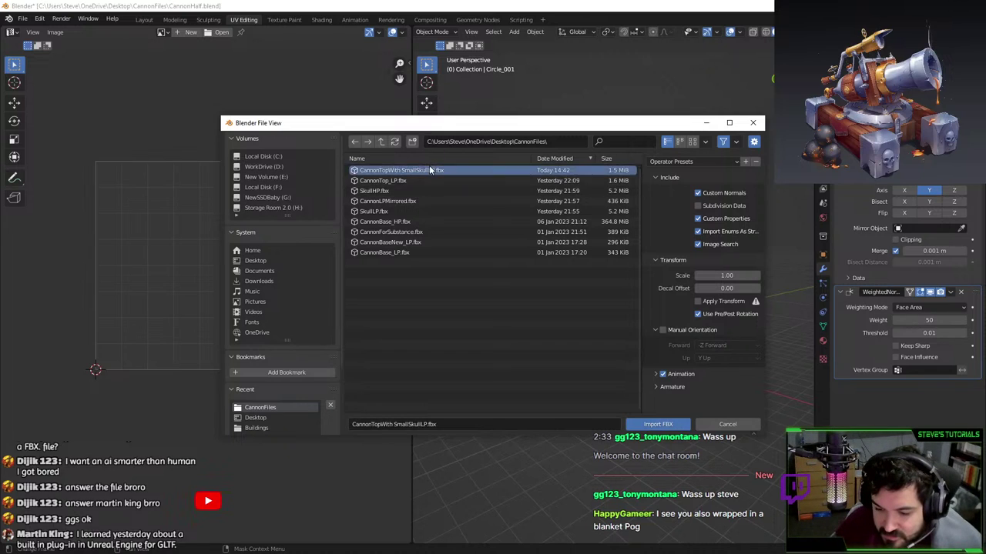
{"action": "double_click", "coordinate": [429, 167]}
- Raise the imported cannon top 3 m and another 0.49246 m along Z so it rests on the cannon base
{"action": "scroll", "coordinate": [590, 263], "scroll_direction": "up", "scroll_amount": 3}
{"action": "middle_click_drag", "start_coordinate": [589, 263], "coordinate": [638, 248]}
{"action": "key", "text": "KP_1"}
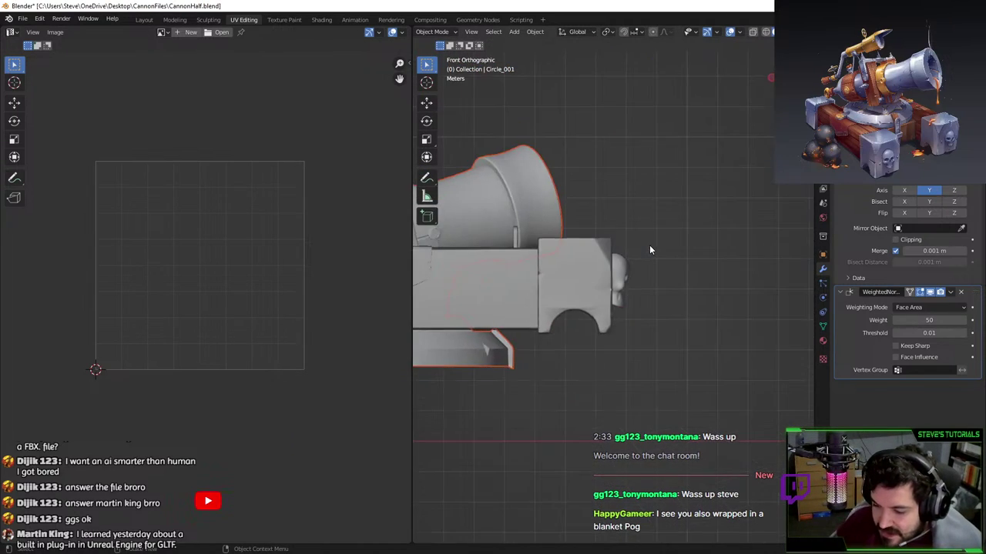
{"action": "key", "text": "KP_3"}
{"action": "middle_click_drag", "start_coordinate": [706, 331], "coordinate": [605, 340], "text": "shift"}
{"action": "key", "text": "g"}
{"action": "key", "text": "z"}
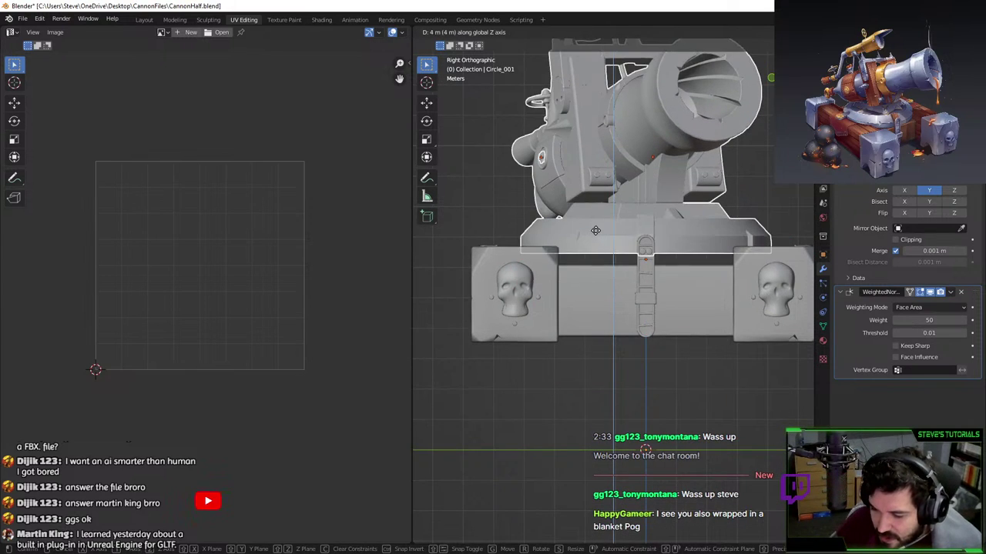
{"action": "left_click", "coordinate": [596, 259]}
{"action": "key", "text": "g"}
{"action": "key", "text": "z"}
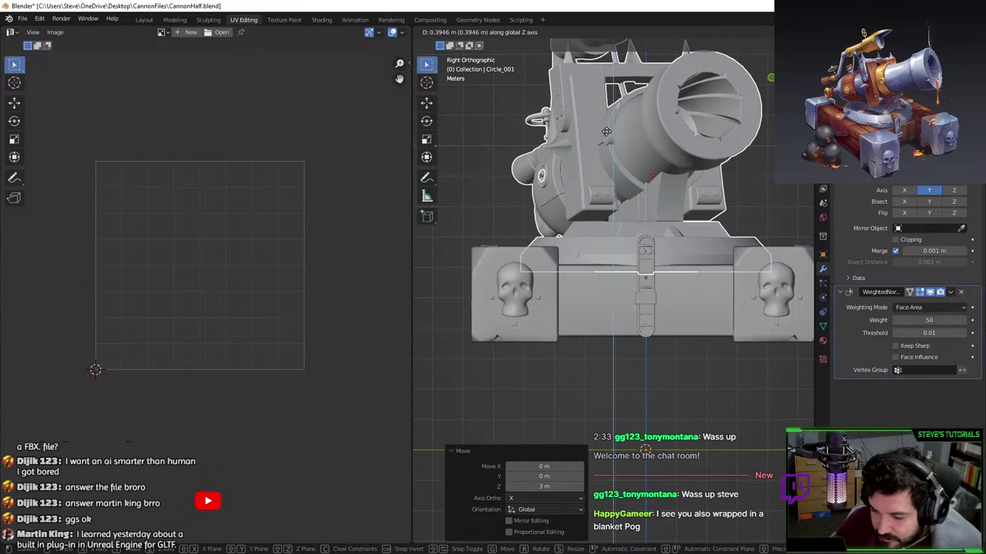
{"action": "left_click", "coordinate": [608, 125]}
{"action": "middle_click_drag", "start_coordinate": [608, 124], "coordinate": [645, 271]}
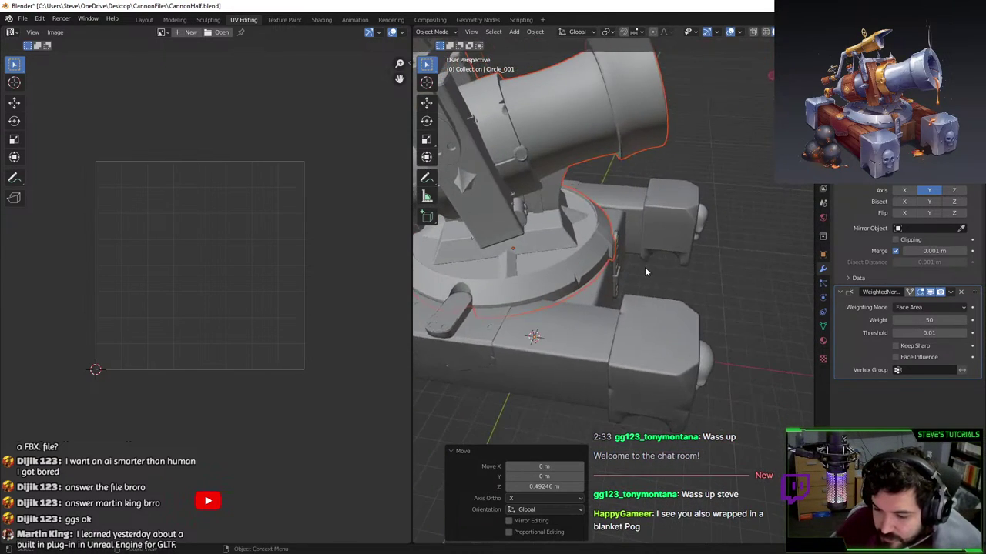
{"action": "left_click", "coordinate": [732, 244]}
{"action": "scroll", "coordinate": [731, 243], "scroll_direction": "down", "scroll_amount": 4}
{"action": "middle_click_drag", "start_coordinate": [731, 243], "coordinate": [692, 201]}
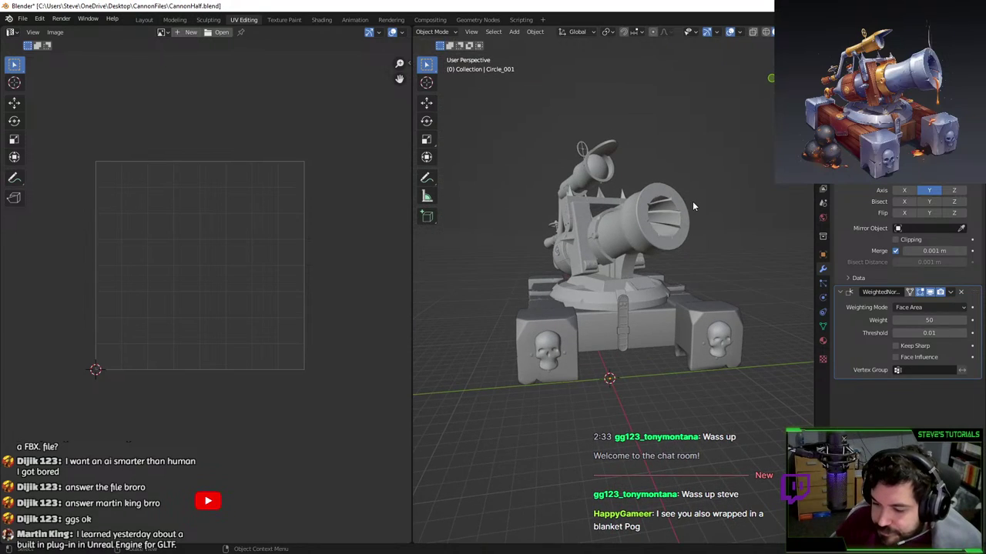
- Remove the Material.002 slot from the cannon top, leaving only its Cannon material
{"action": "left_click", "coordinate": [620, 207]}
{"action": "middle_click_drag", "start_coordinate": [634, 212], "coordinate": [523, 212]}
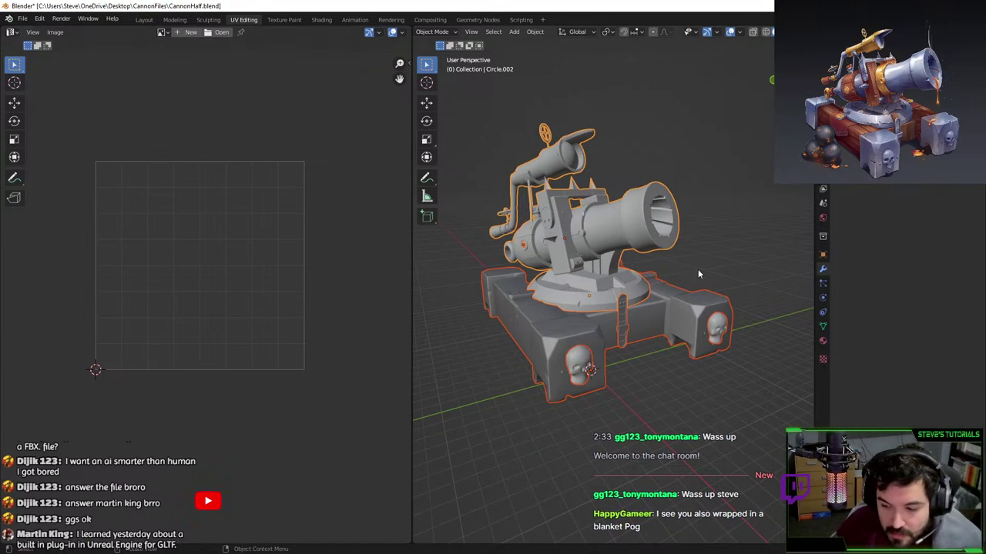
{"action": "left_click", "coordinate": [664, 240]}
{"action": "left_click", "coordinate": [823, 341]}
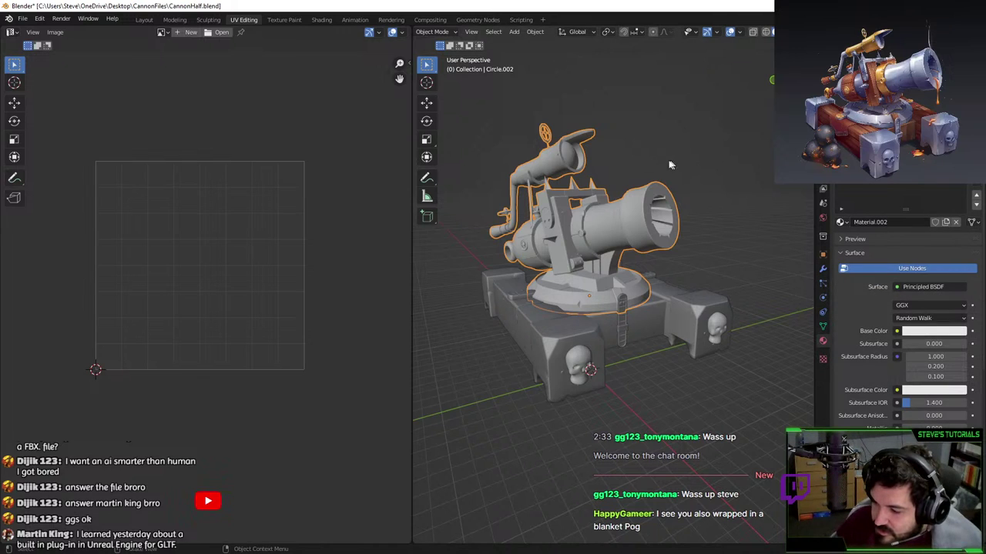
{"action": "left_click", "coordinate": [975, 158]}
{"action": "middle_click_drag", "start_coordinate": [504, 256], "coordinate": [526, 257]}
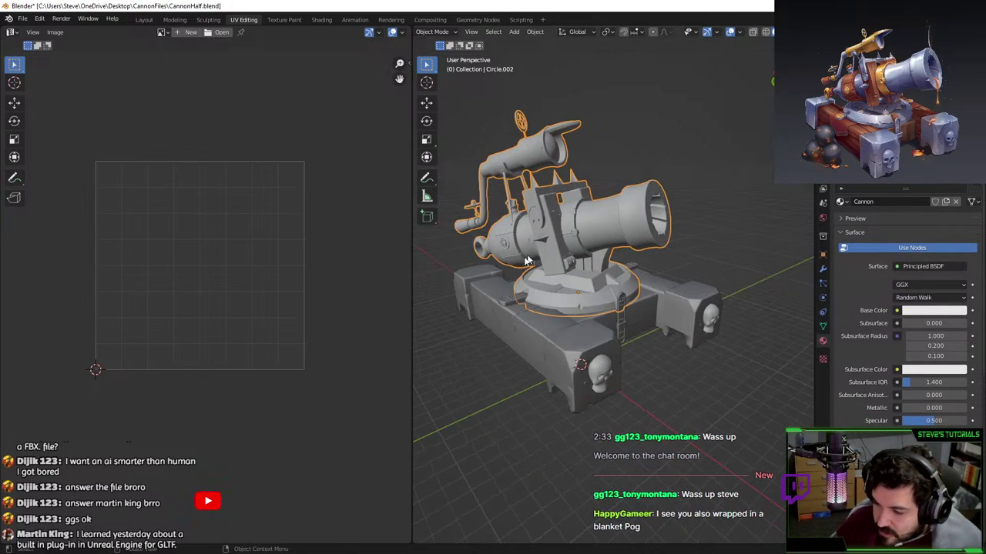
- Create a new material for the small skull on the cannon barrel and name it SmallSkull.001
{"action": "left_click", "coordinate": [505, 245]}
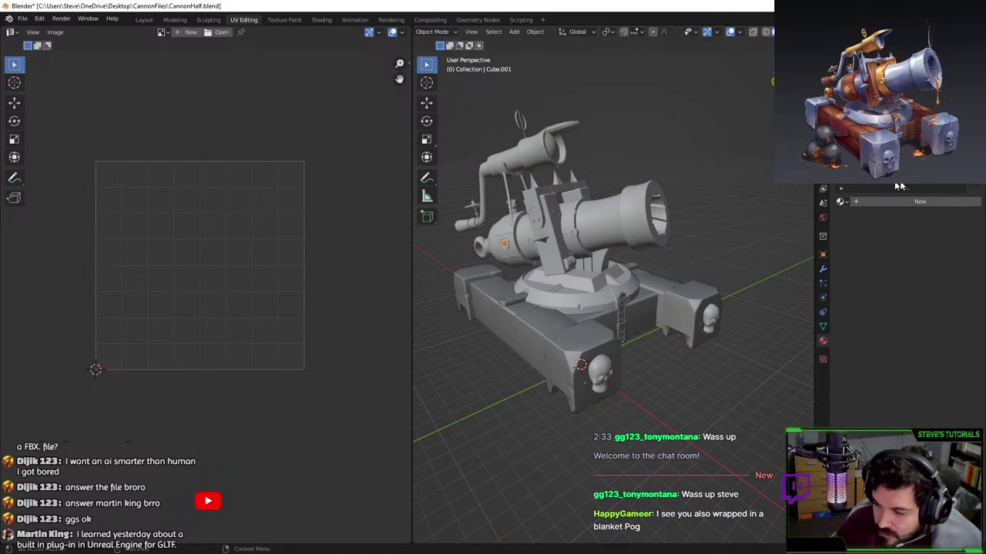
{"action": "scroll", "coordinate": [508, 185], "scroll_direction": "up", "scroll_amount": 3}
{"action": "scroll", "coordinate": [717, 191], "scroll_direction": "down", "scroll_amount": 5}
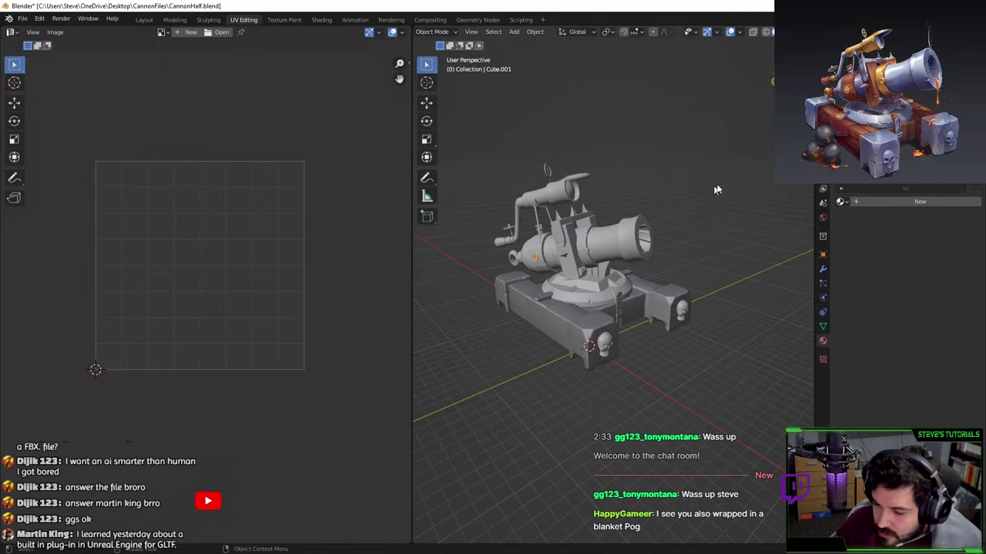
{"action": "left_click", "coordinate": [536, 262]}
{"action": "key", "text": "ctrl+z"}
{"action": "left_click", "coordinate": [918, 202]}
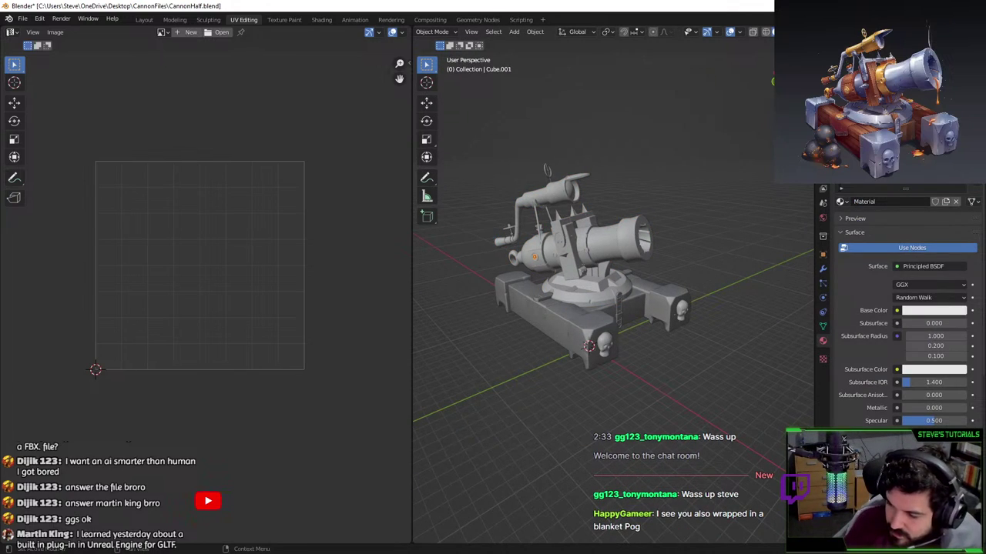
{"action": "left_click", "coordinate": [839, 183]}
- Select all objects of the cannon and start an FBX export
{"action": "key", "text": "a"}
{"action": "middle_click_drag", "start_coordinate": [737, 395], "coordinate": [716, 385]}
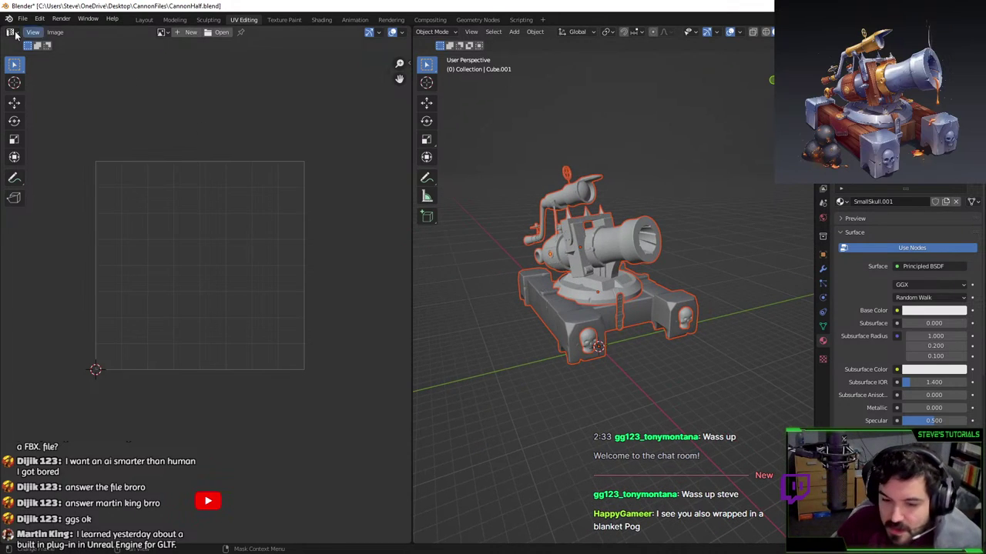
{"action": "left_click", "coordinate": [23, 19]}
{"action": "mouse_move", "coordinate": [51, 168]}
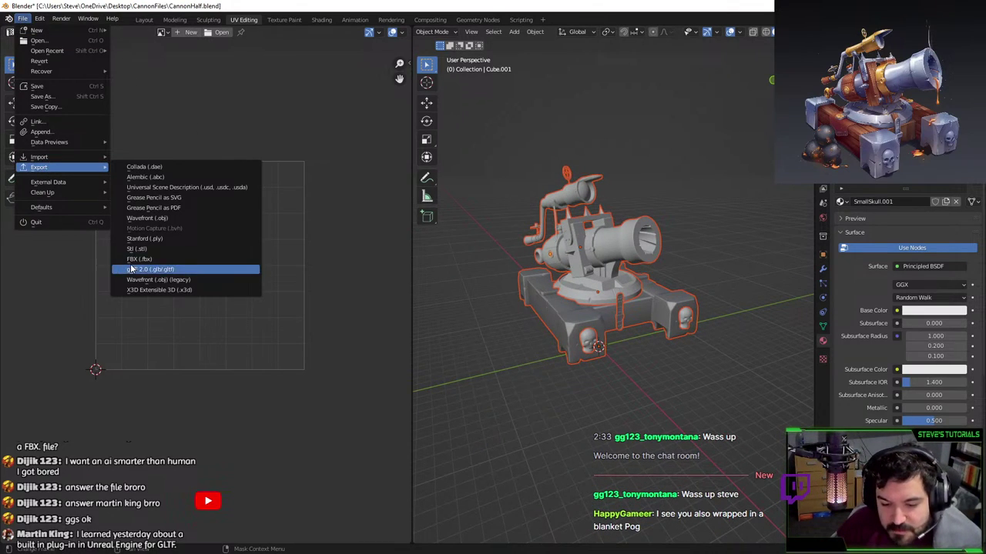
{"action": "left_click", "coordinate": [138, 260]}
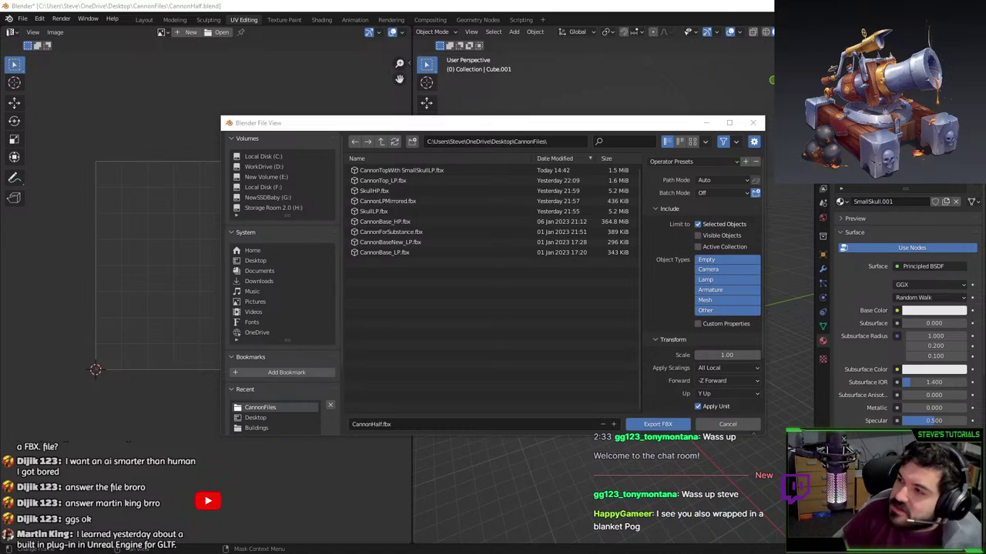
- Switch to the browser's "gltf vs fbx" search results and read the Threekit article comparing glTF and FBX
{"action": "left_click_drag", "start_coordinate": [985, 223], "coordinate": [464, 1]}
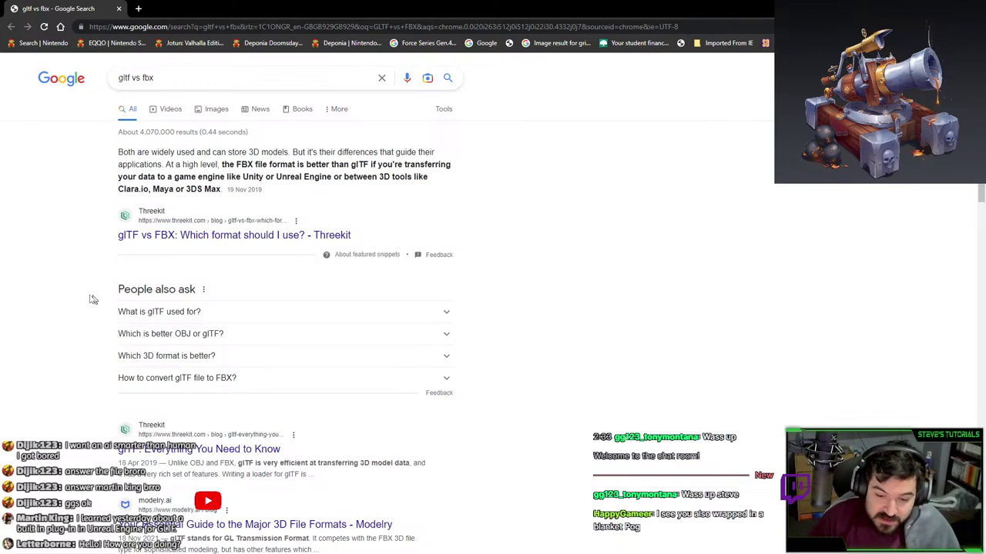
{"action": "middle_click", "coordinate": [271, 251]}
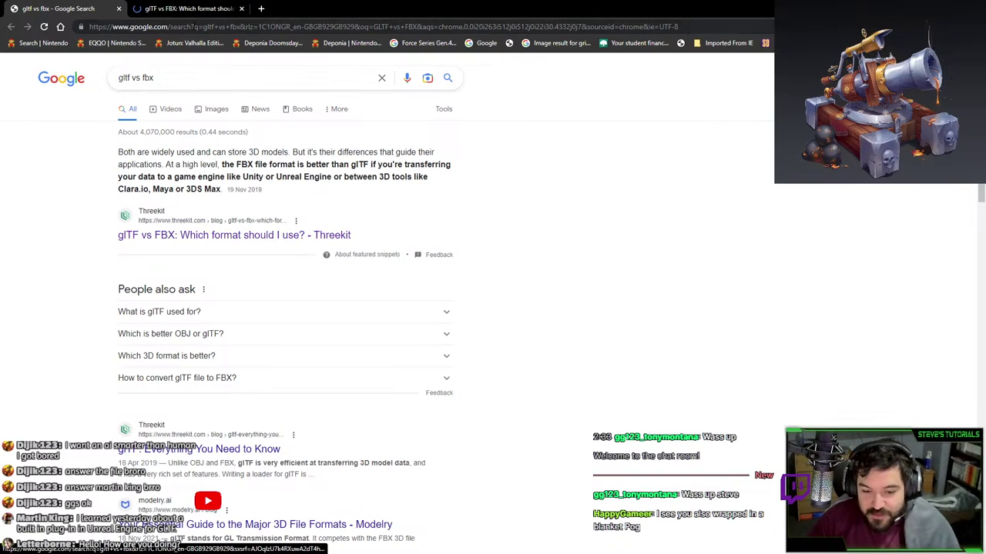
{"action": "left_click", "coordinate": [190, 9]}
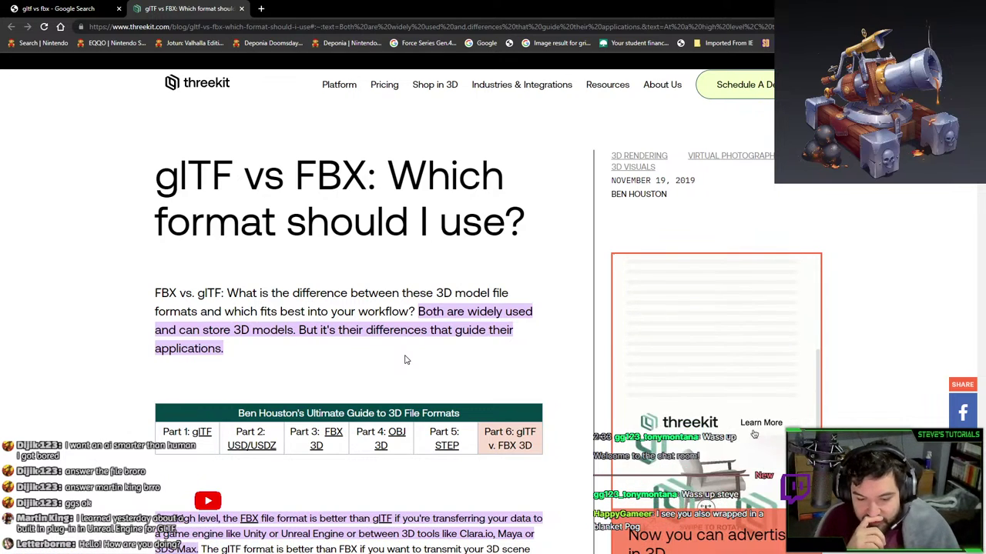
{"action": "scroll", "coordinate": [415, 406], "scroll_direction": "down", "scroll_amount": 3}
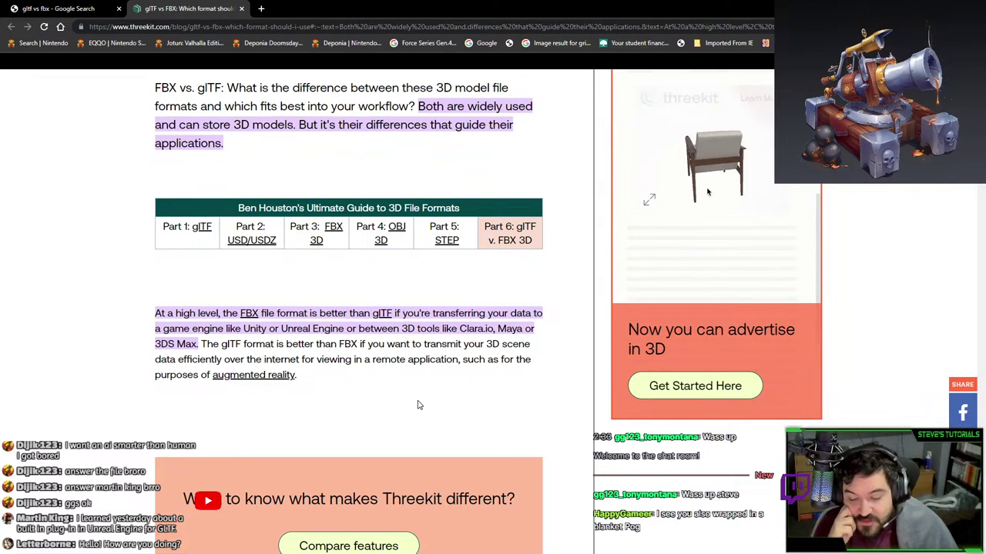
{"action": "scroll", "coordinate": [418, 405], "scroll_direction": "down", "scroll_amount": 5}
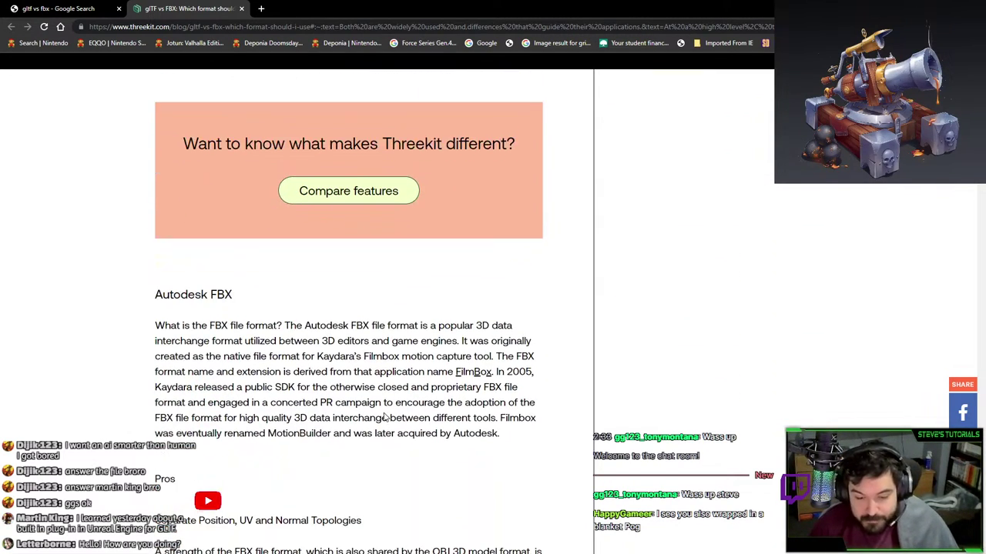
{"action": "scroll", "coordinate": [385, 414], "scroll_direction": "down", "scroll_amount": 2}
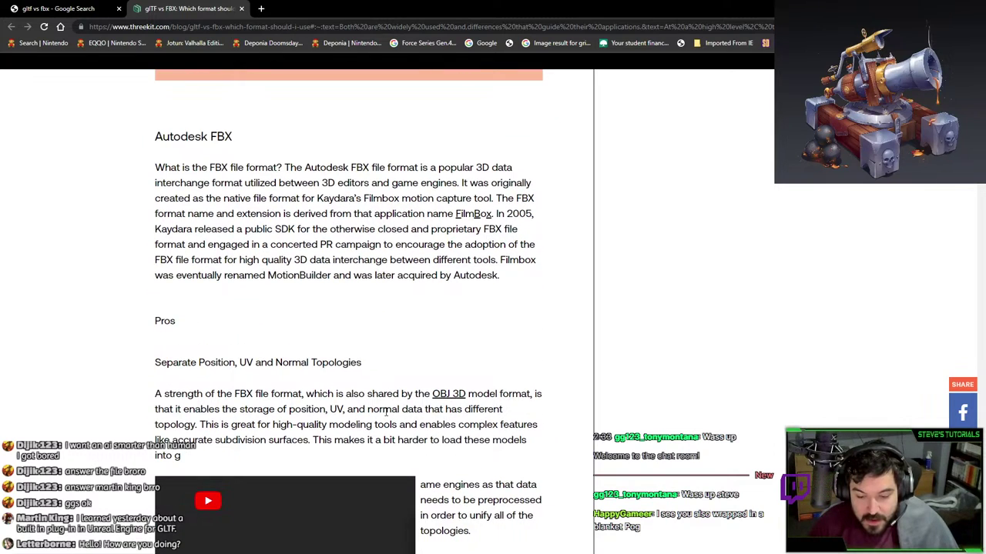
{"action": "scroll", "coordinate": [386, 414], "scroll_direction": "down", "scroll_amount": 5}
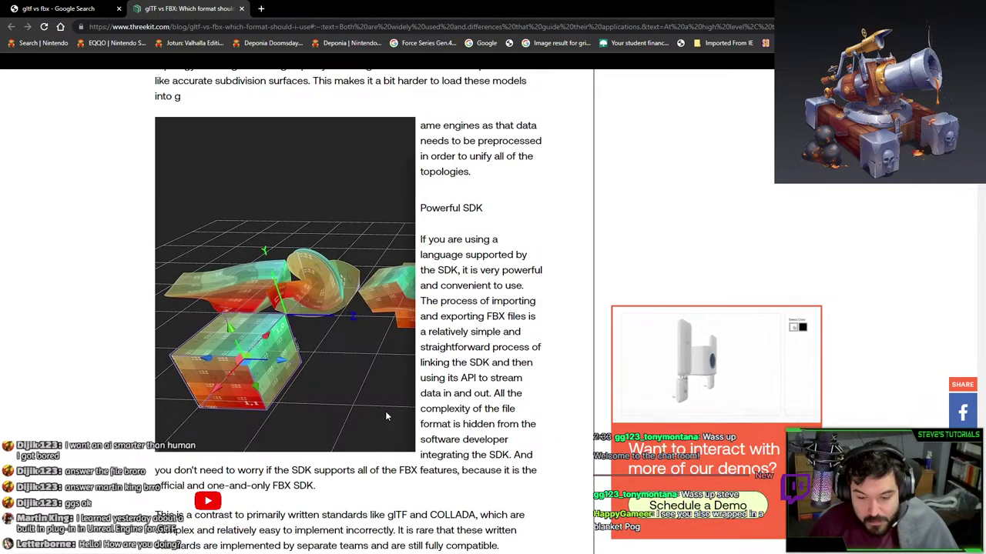
{"action": "scroll", "coordinate": [389, 416], "scroll_direction": "down", "scroll_amount": 8}
{"action": "scroll", "coordinate": [398, 423], "scroll_direction": "down", "scroll_amount": 3}
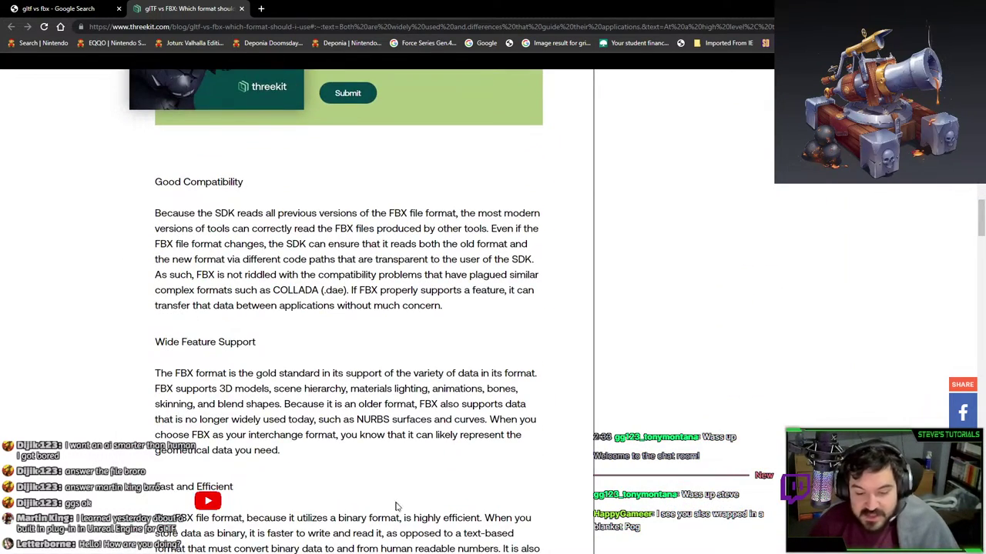
{"action": "left_click", "coordinate": [13, 27]}
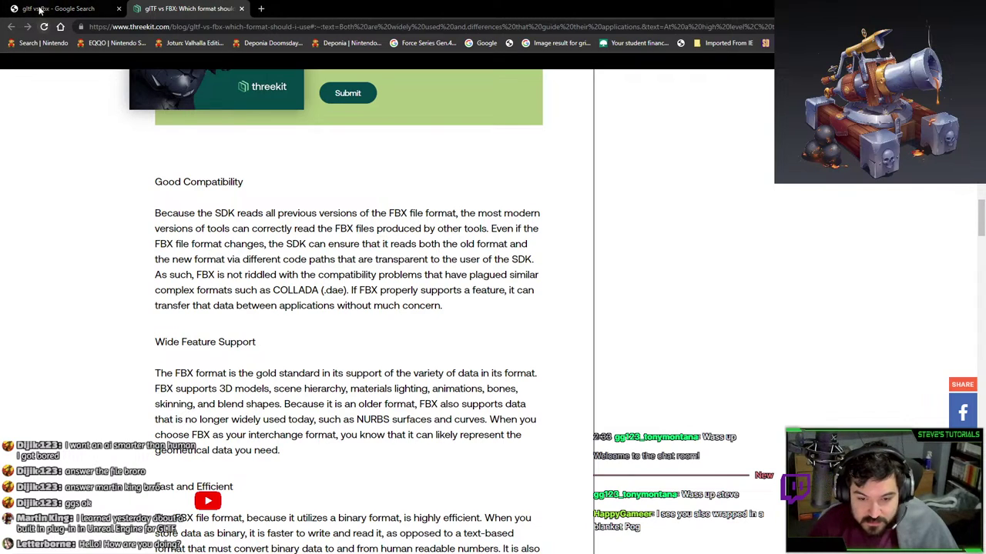
- Open the Threekit article "glTF: Everything You Need to Know", read its introduction and close it
{"action": "scroll", "coordinate": [285, 316], "scroll_direction": "down", "scroll_amount": 1}
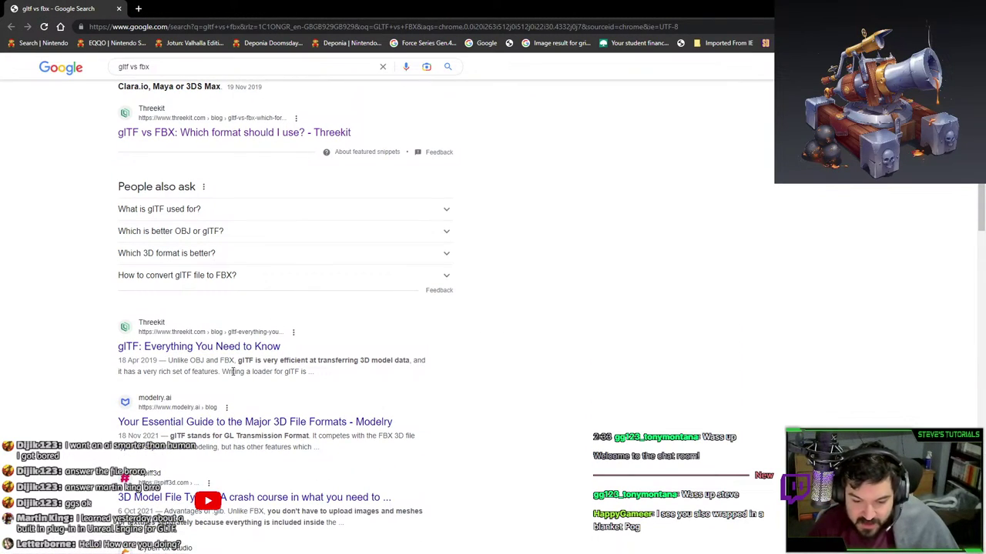
{"action": "middle_click", "coordinate": [271, 348]}
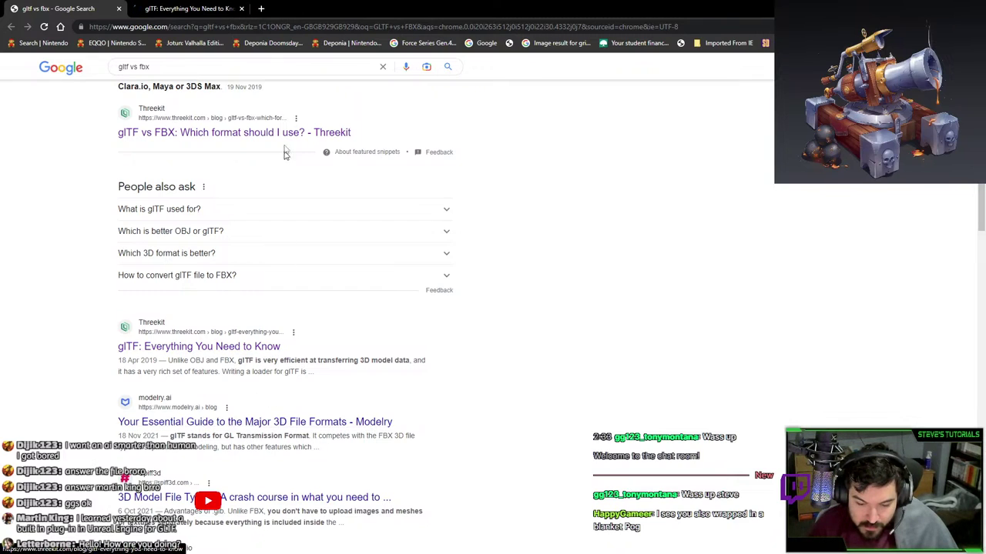
{"action": "left_click", "coordinate": [189, 9]}
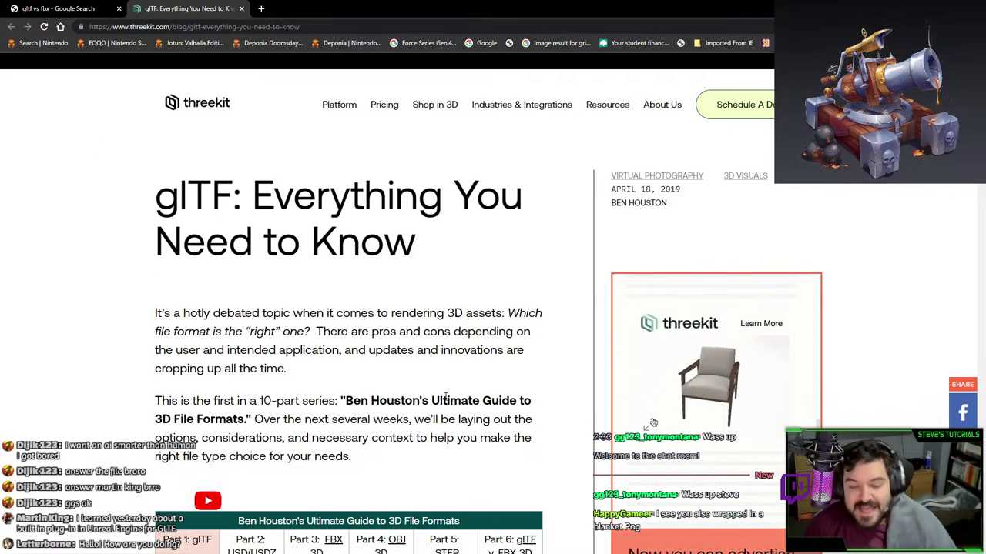
{"action": "scroll", "coordinate": [445, 397], "scroll_direction": "down", "scroll_amount": 3}
{"action": "scroll", "coordinate": [462, 345], "scroll_direction": "up", "scroll_amount": 3}
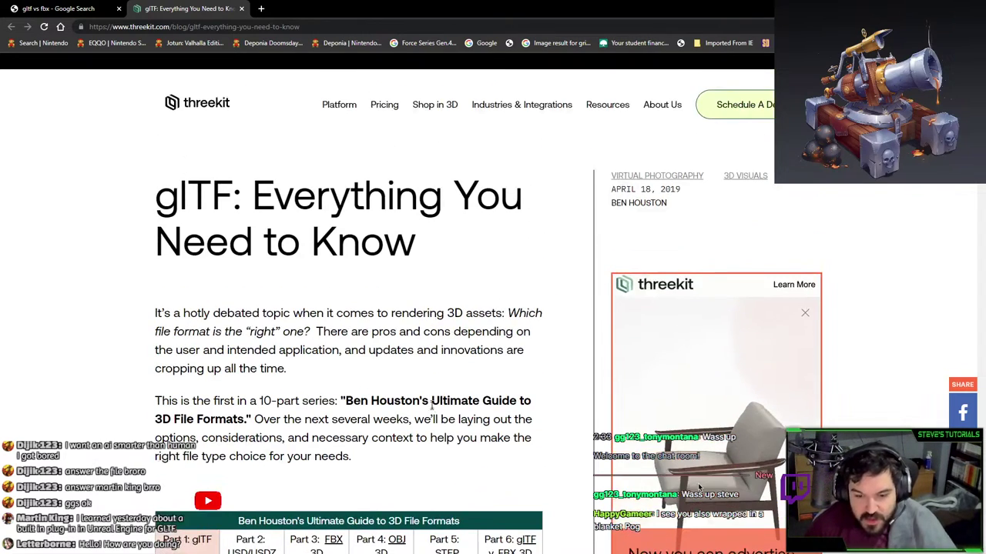
{"action": "left_click", "coordinate": [72, 8]}
{"action": "left_click", "coordinate": [199, 14]}
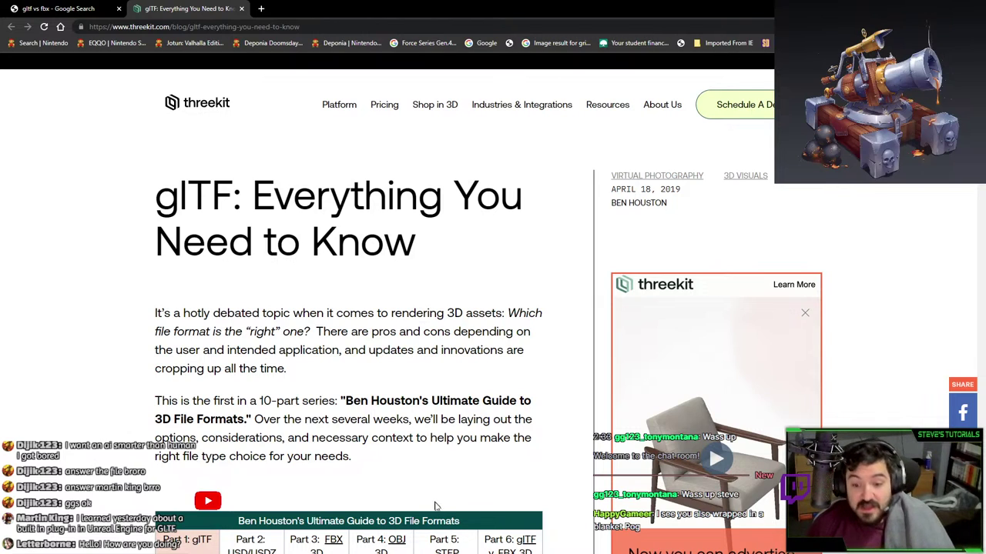
{"action": "scroll", "coordinate": [458, 461], "scroll_direction": "down", "scroll_amount": 3}
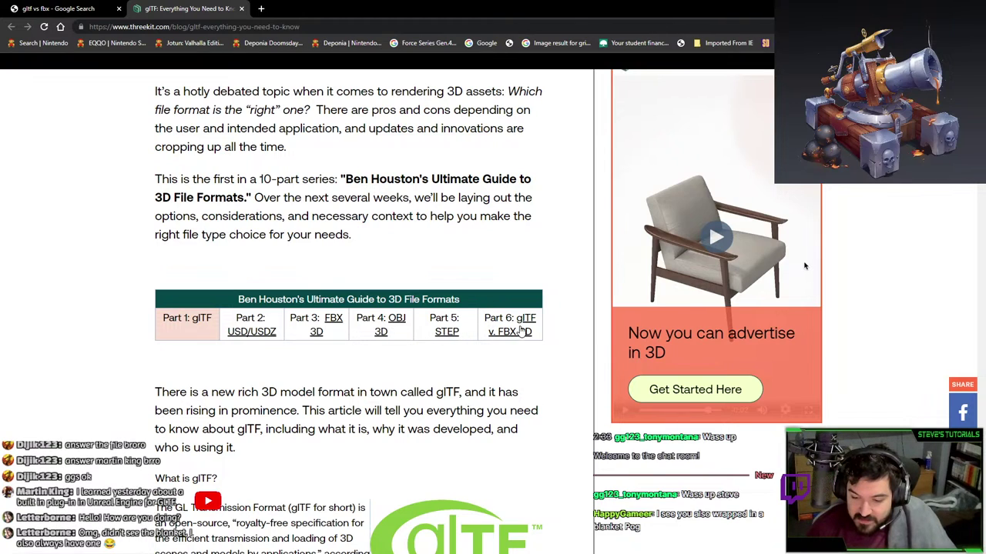
{"action": "left_click_drag", "start_coordinate": [486, 309], "coordinate": [528, 344]}
{"action": "left_click", "coordinate": [528, 344]}
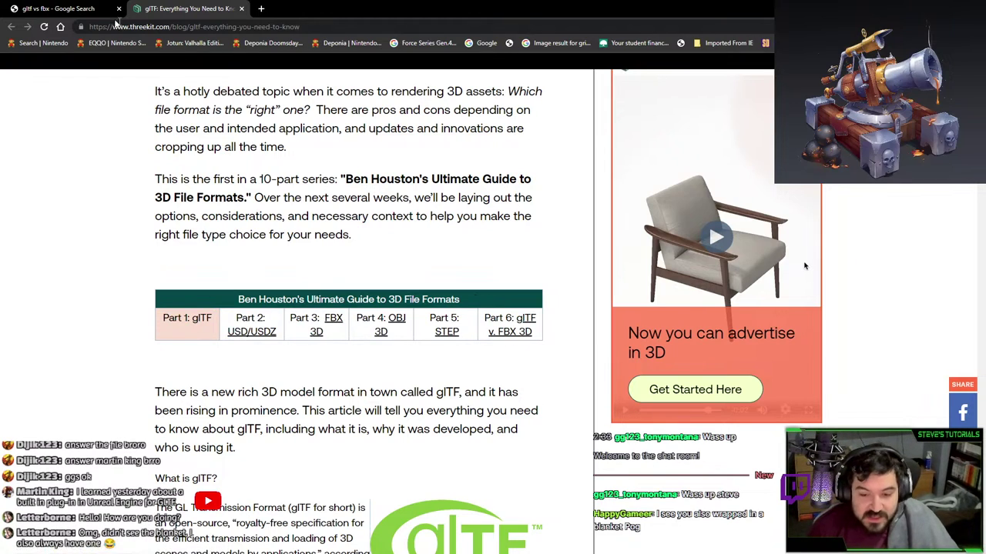
{"action": "key", "text": "ctrl+w"}
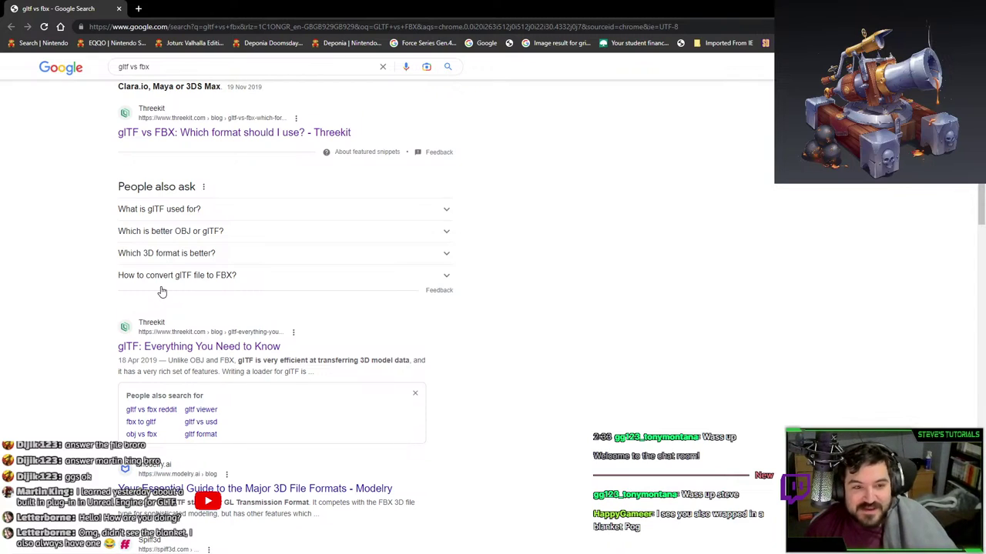
- Open the Modelry, Spiff3D and Cyber-Fox search results on 3D file formats in separate tabs and view the Modelry guide
{"action": "scroll", "coordinate": [383, 404], "scroll_direction": "down", "scroll_amount": 3}
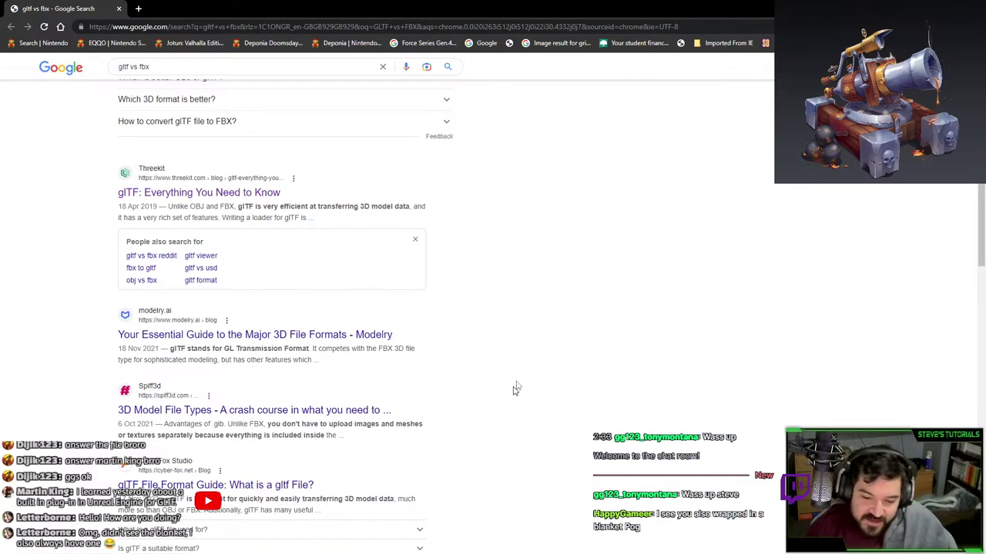
{"action": "middle_click", "coordinate": [336, 335]}
{"action": "middle_click", "coordinate": [283, 411]}
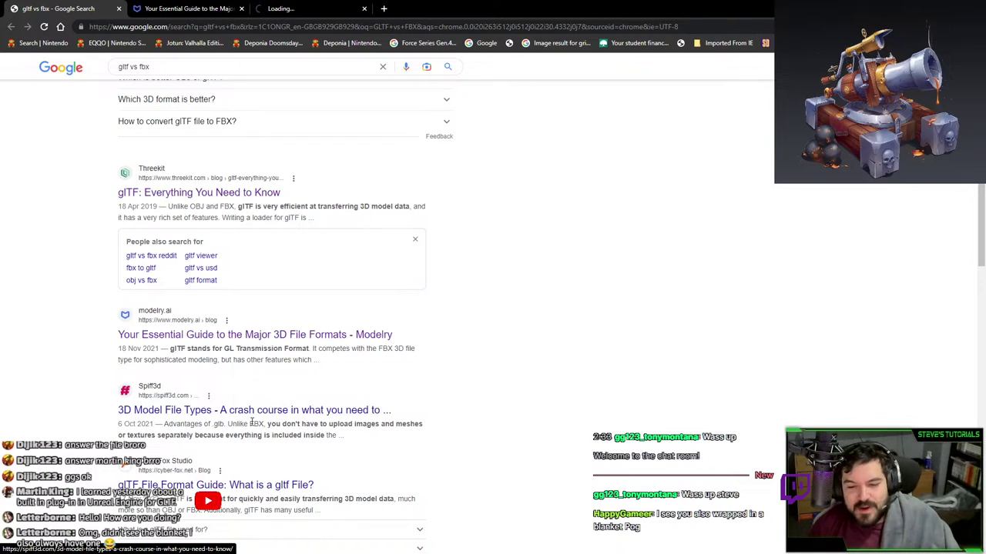
{"action": "middle_click", "coordinate": [239, 484]}
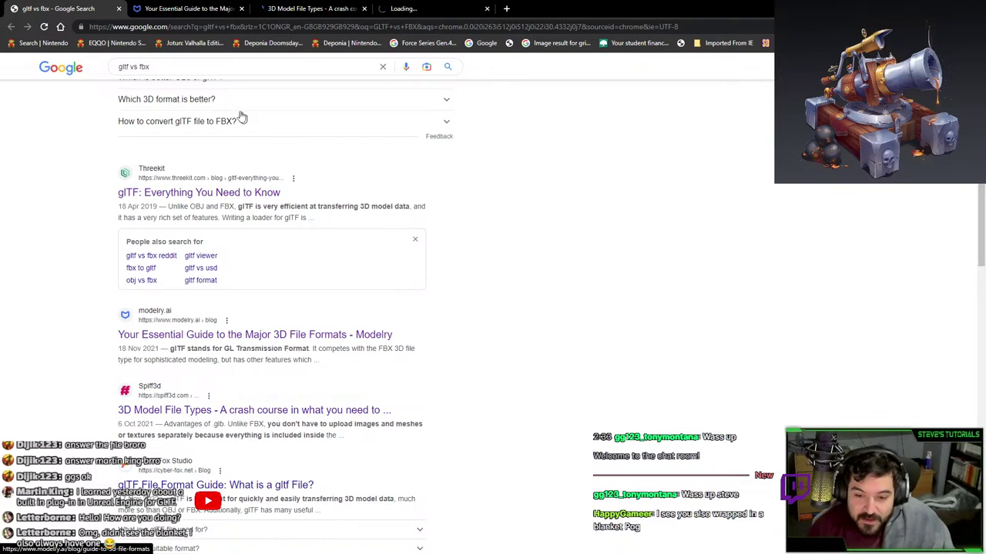
{"action": "left_click", "coordinate": [192, 9]}
- Read the Modelry guide's sections on OBJ and STEP files, including their pros and cons
{"action": "scroll", "coordinate": [446, 467], "scroll_direction": "down", "scroll_amount": 3}
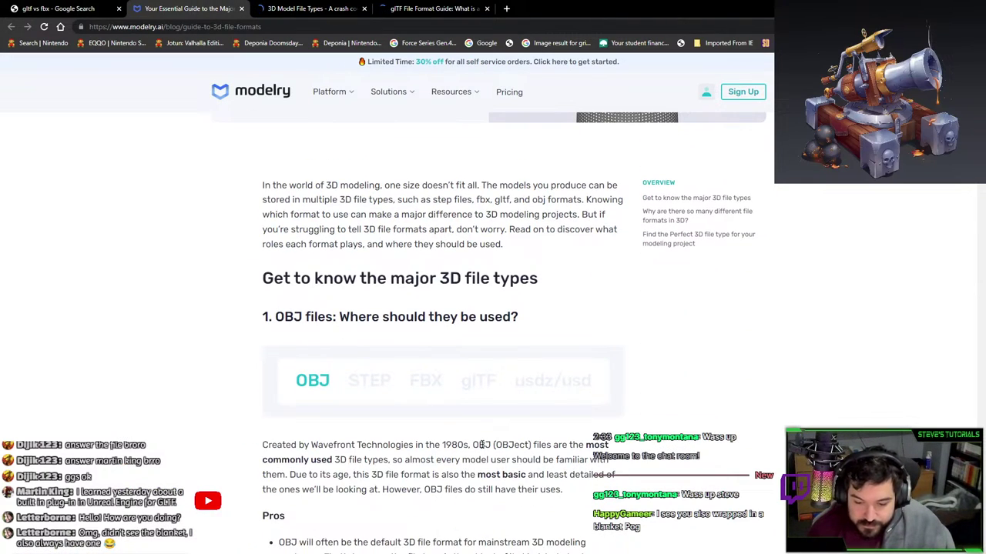
{"action": "scroll", "coordinate": [488, 420], "scroll_direction": "down", "scroll_amount": 2}
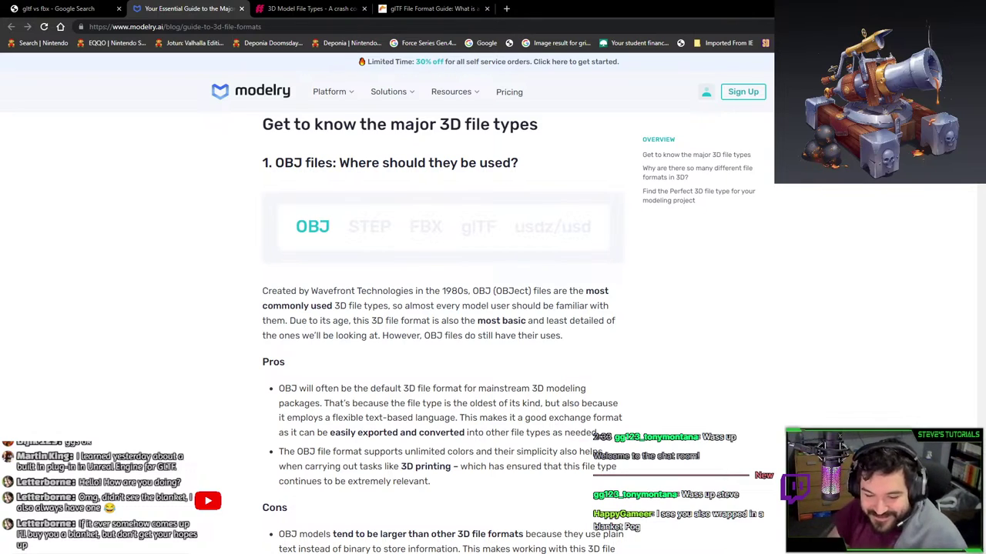
{"action": "scroll", "coordinate": [521, 351], "scroll_direction": "down", "scroll_amount": 1}
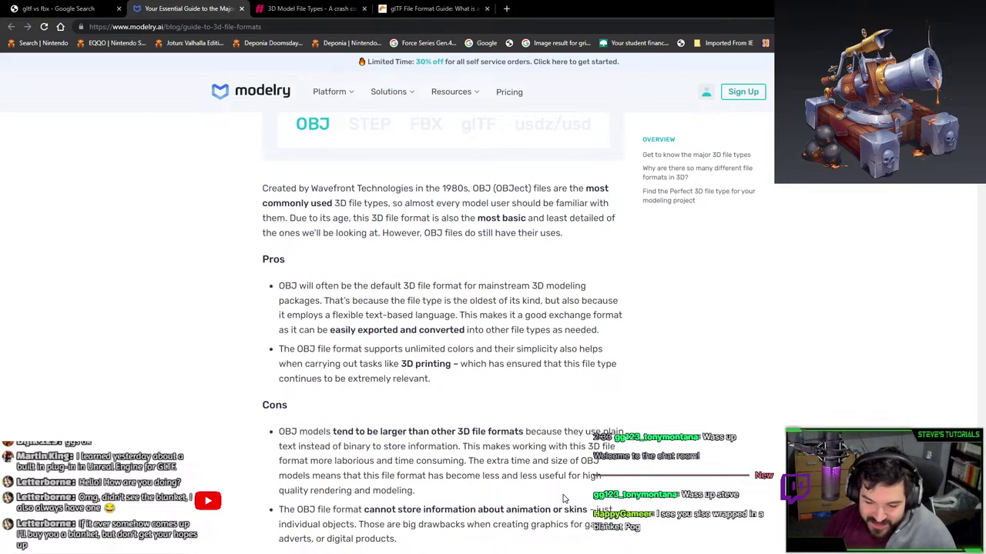
{"action": "scroll", "coordinate": [563, 497], "scroll_direction": "down", "scroll_amount": 3}
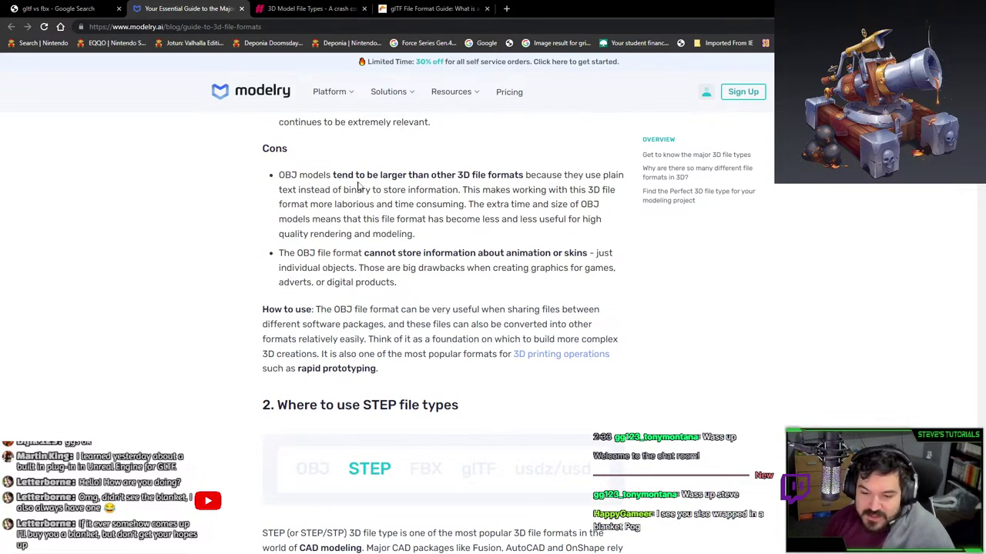
{"action": "left_click_drag", "start_coordinate": [436, 177], "coordinate": [462, 264]}
{"action": "left_click", "coordinate": [463, 267]}
{"action": "scroll", "coordinate": [471, 276], "scroll_direction": "down", "scroll_amount": 3}
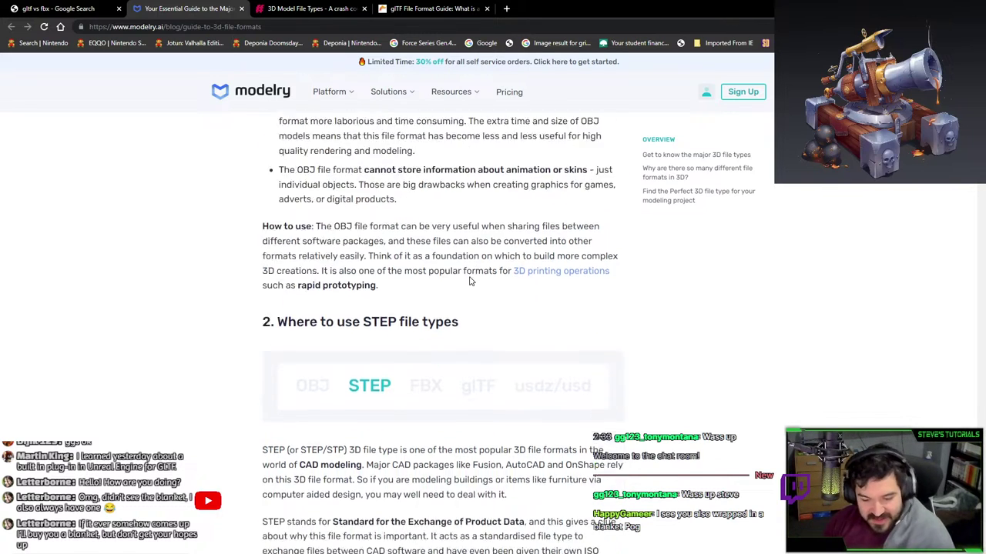
{"action": "scroll", "coordinate": [397, 308], "scroll_direction": "down", "scroll_amount": 8}
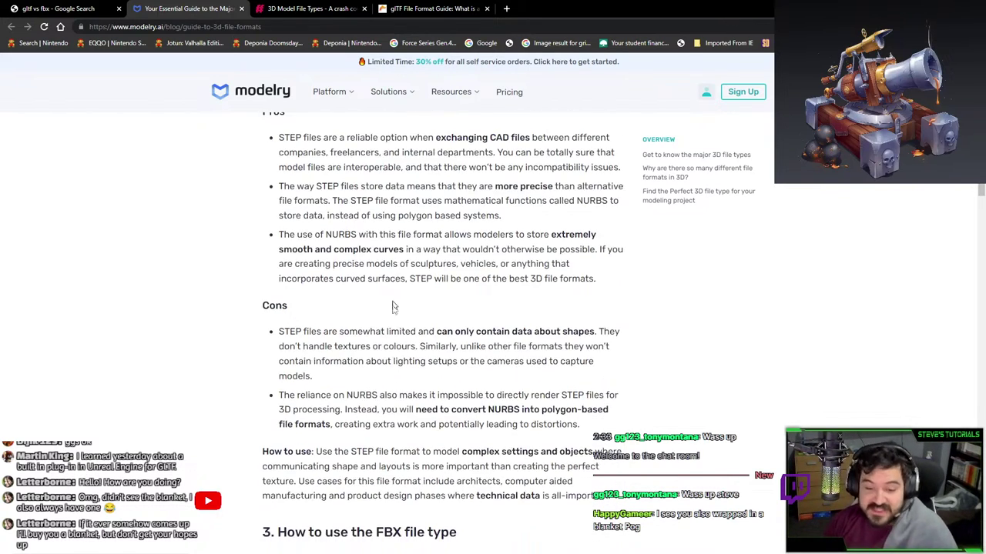
- Read the introduction and the pros of the FBX file type in the Modelry guide, highlighting passages along the way
{"action": "scroll", "coordinate": [392, 396], "scroll_direction": "down", "scroll_amount": 4}
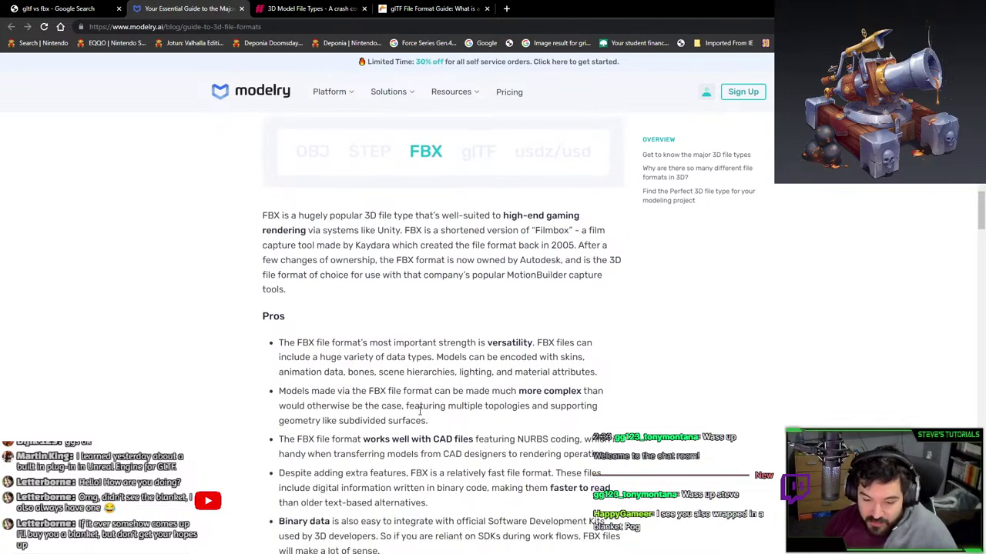
{"action": "left_click_drag", "start_coordinate": [374, 289], "coordinate": [429, 438]}
{"action": "left_click", "coordinate": [495, 442]}
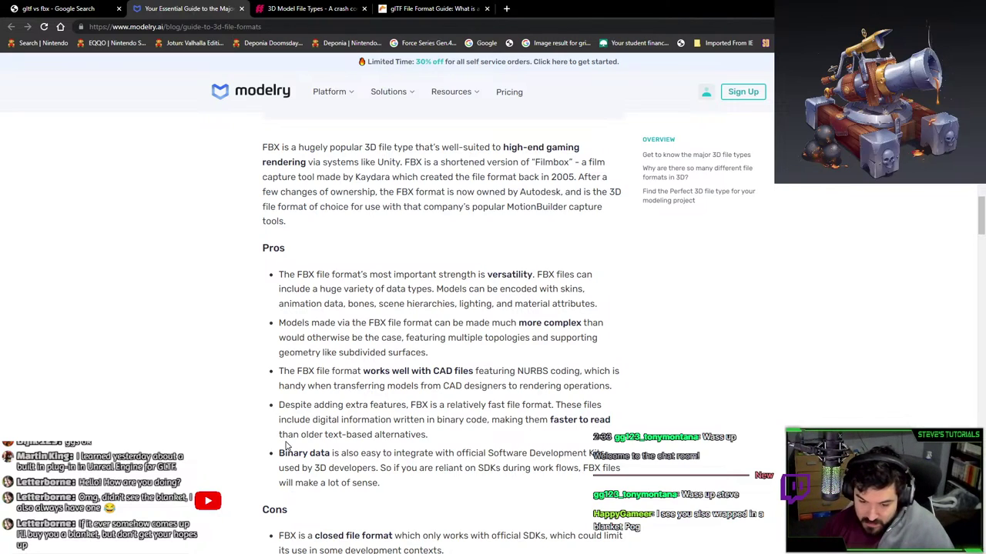
{"action": "left_click_drag", "start_coordinate": [397, 437], "coordinate": [351, 415]}
{"action": "left_click", "coordinate": [505, 485]}
{"action": "scroll", "coordinate": [513, 482], "scroll_direction": "down", "scroll_amount": 1}
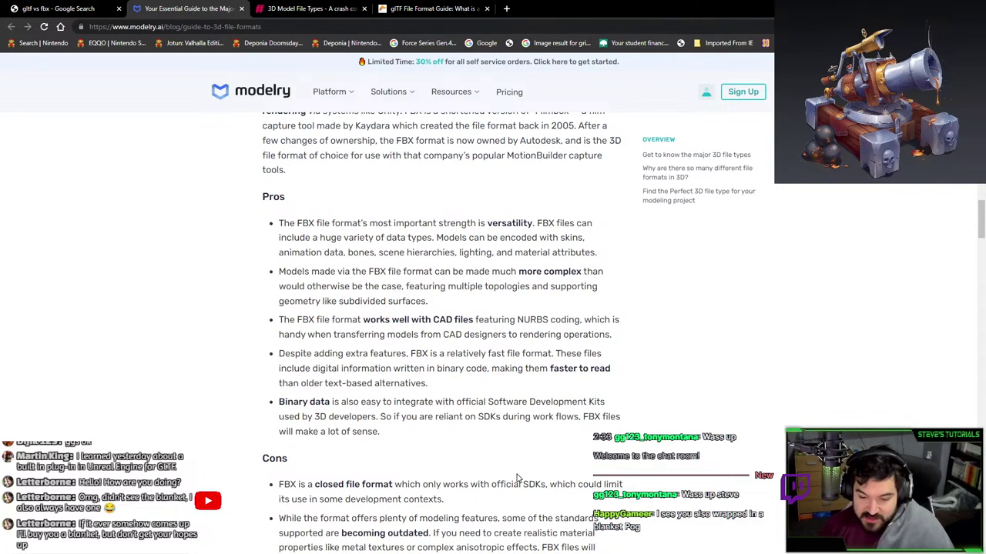
{"action": "left_click_drag", "start_coordinate": [511, 464], "coordinate": [456, 401]}
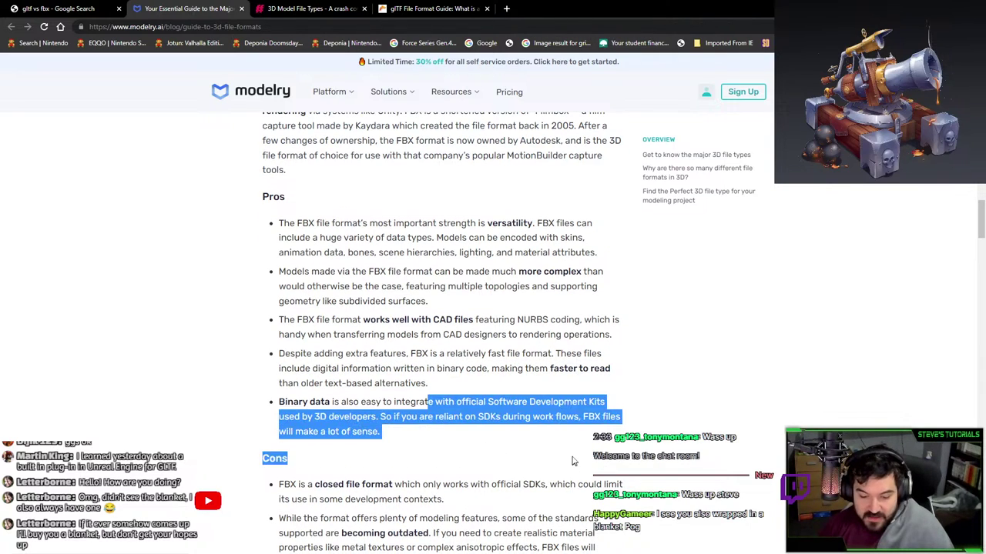
{"action": "left_click", "coordinate": [520, 446]}
- Read the cons of FBX and its "How to use" paragraph about game dev systems
{"action": "scroll", "coordinate": [520, 444], "scroll_direction": "down", "scroll_amount": 4}
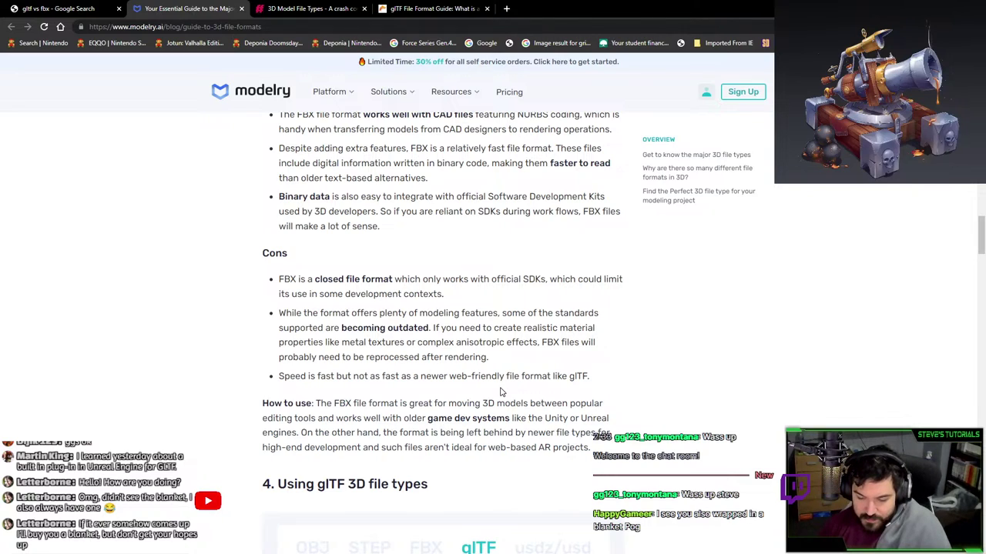
{"action": "left_click_drag", "start_coordinate": [529, 278], "coordinate": [557, 280]}
{"action": "left_click", "coordinate": [539, 305]}
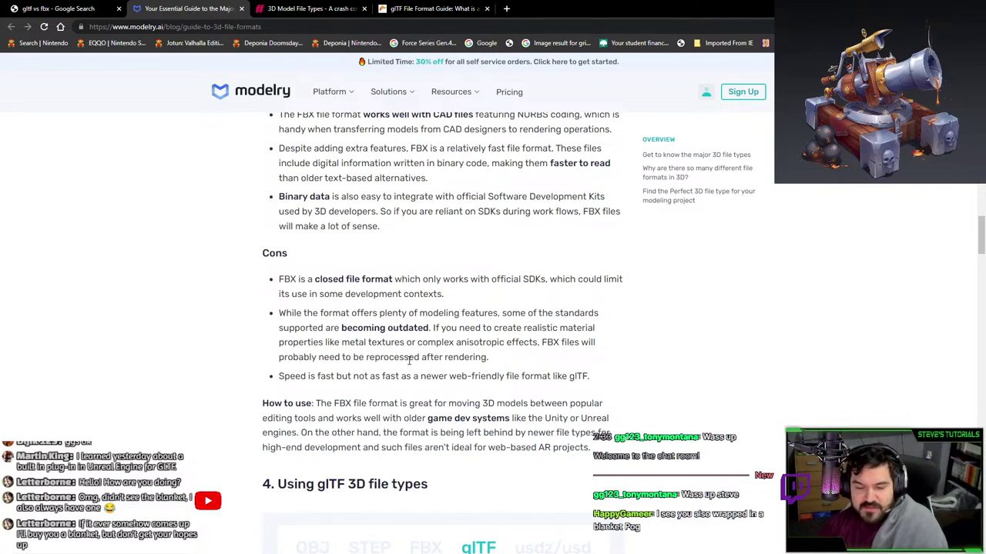
{"action": "scroll", "coordinate": [422, 359], "scroll_direction": "down", "scroll_amount": 1}
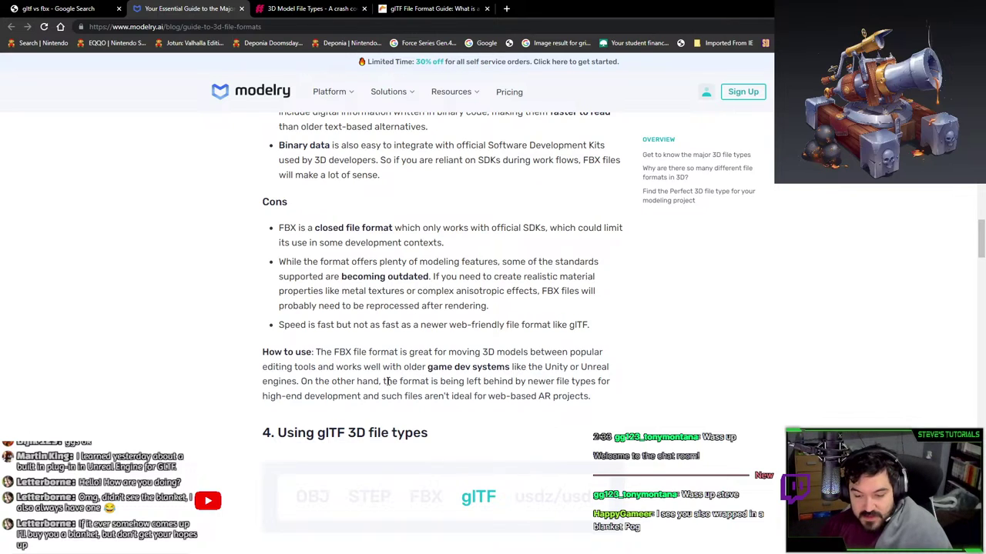
{"action": "left_click_drag", "start_coordinate": [424, 366], "coordinate": [539, 368]}
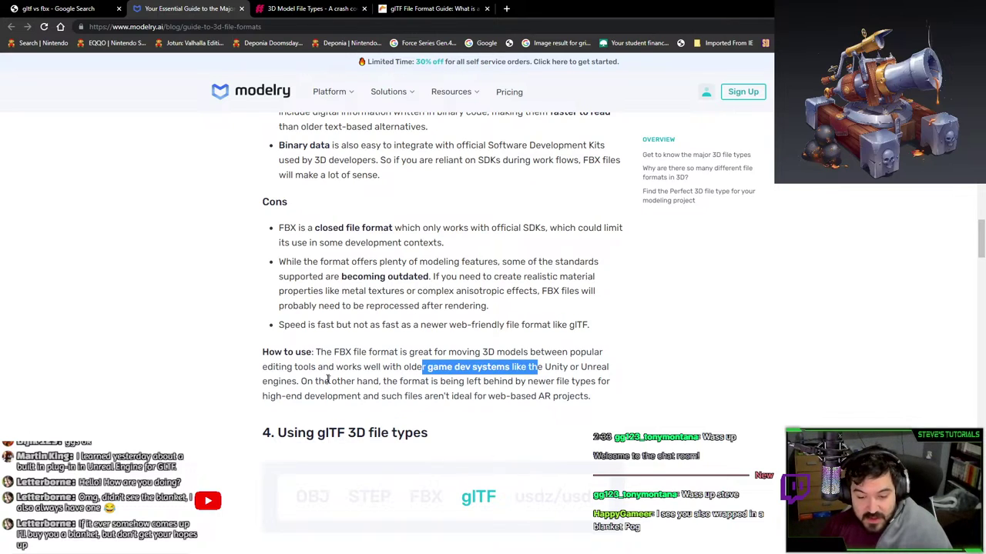
{"action": "left_click", "coordinate": [456, 379]}
{"action": "left_click_drag", "start_coordinate": [396, 367], "coordinate": [555, 381]}
{"action": "left_click", "coordinate": [551, 381]}
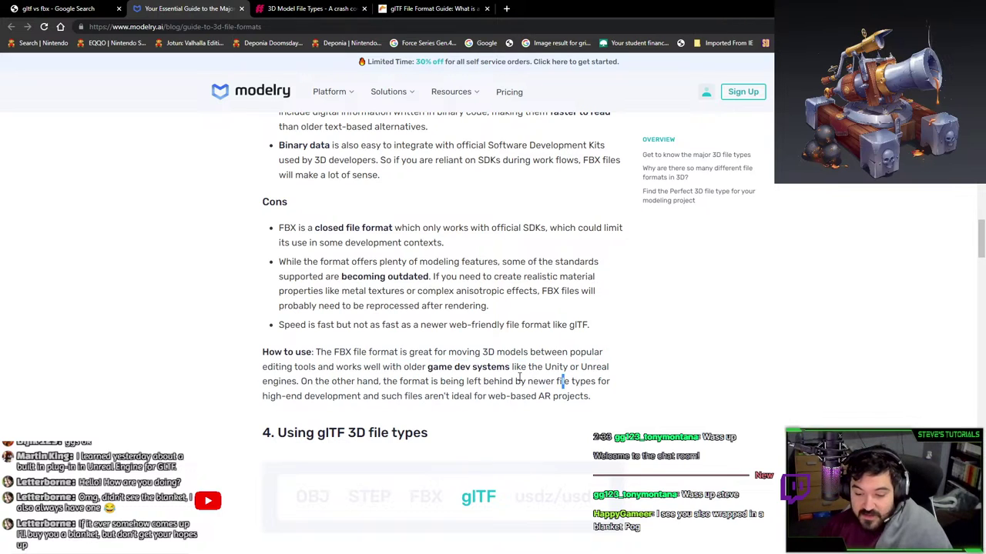
- Examine the glTF section's pros on browser compatibility, speed, animation and augmented reality, and continue to its cons
{"action": "scroll", "coordinate": [389, 378], "scroll_direction": "down", "scroll_amount": 2}
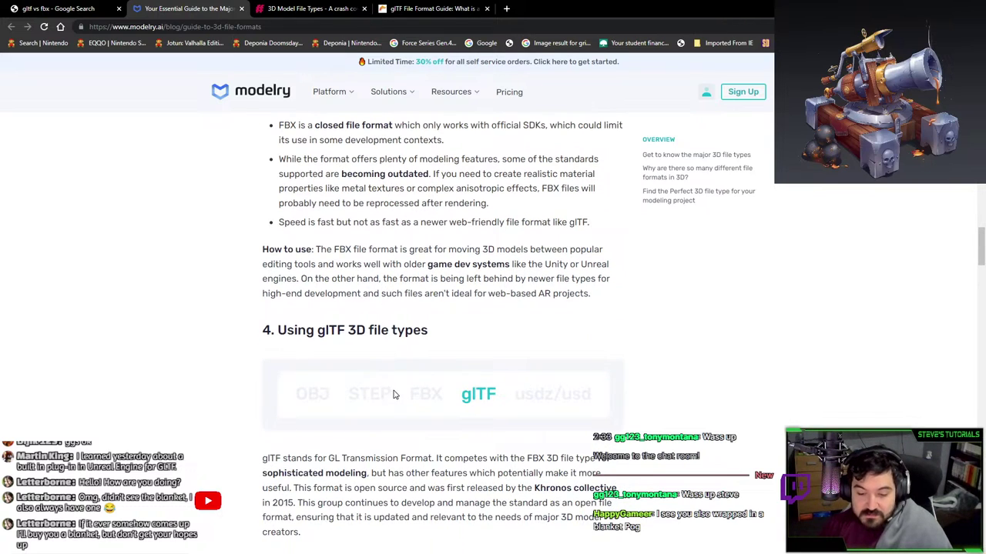
{"action": "scroll", "coordinate": [396, 388], "scroll_direction": "down", "scroll_amount": 8}
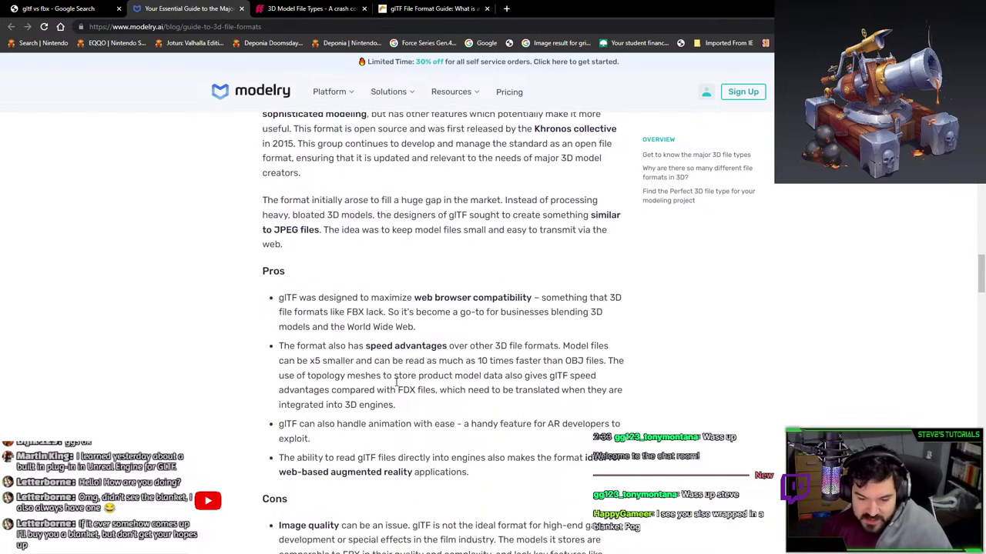
{"action": "left_click_drag", "start_coordinate": [422, 246], "coordinate": [588, 247]}
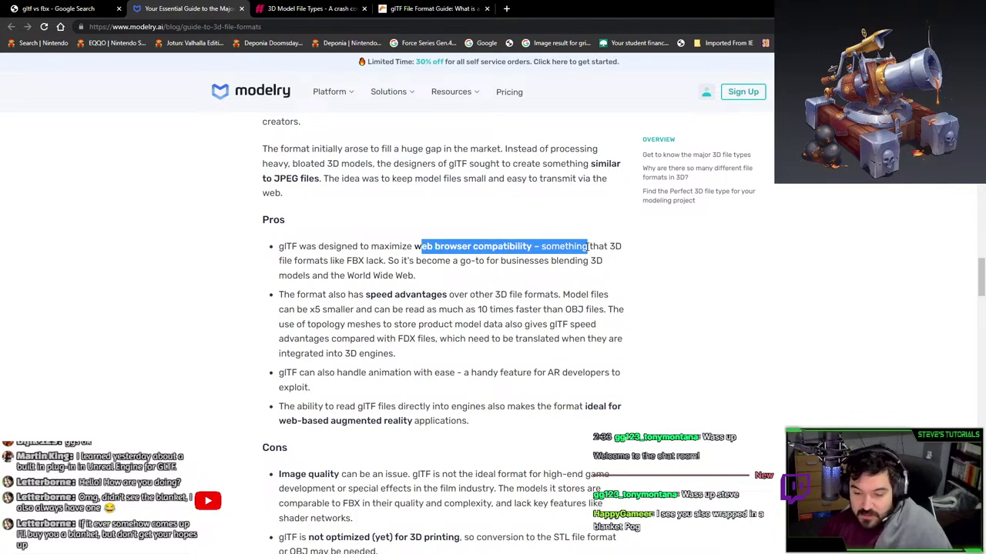
{"action": "left_click", "coordinate": [504, 260]}
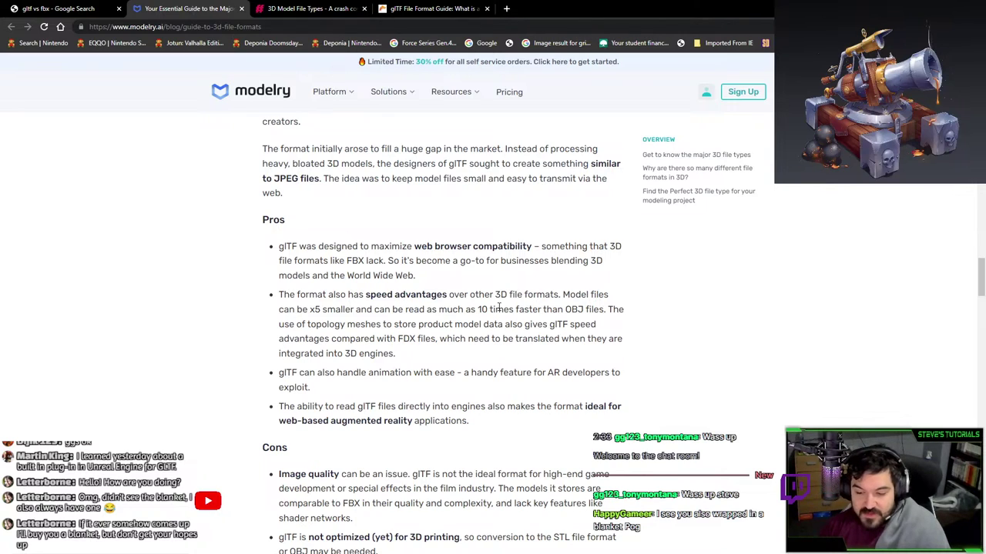
{"action": "left_click_drag", "start_coordinate": [365, 304], "coordinate": [561, 309]}
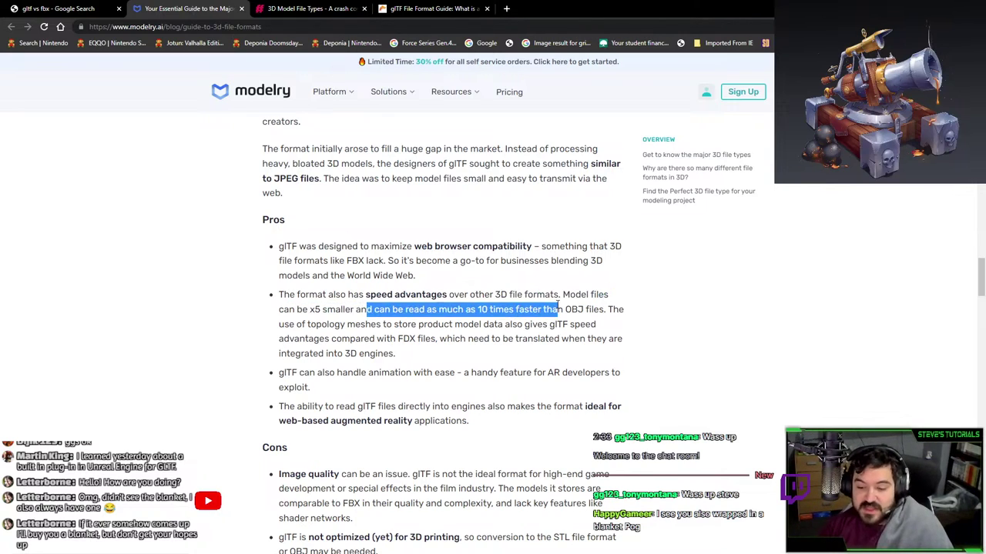
{"action": "left_click", "coordinate": [620, 333]}
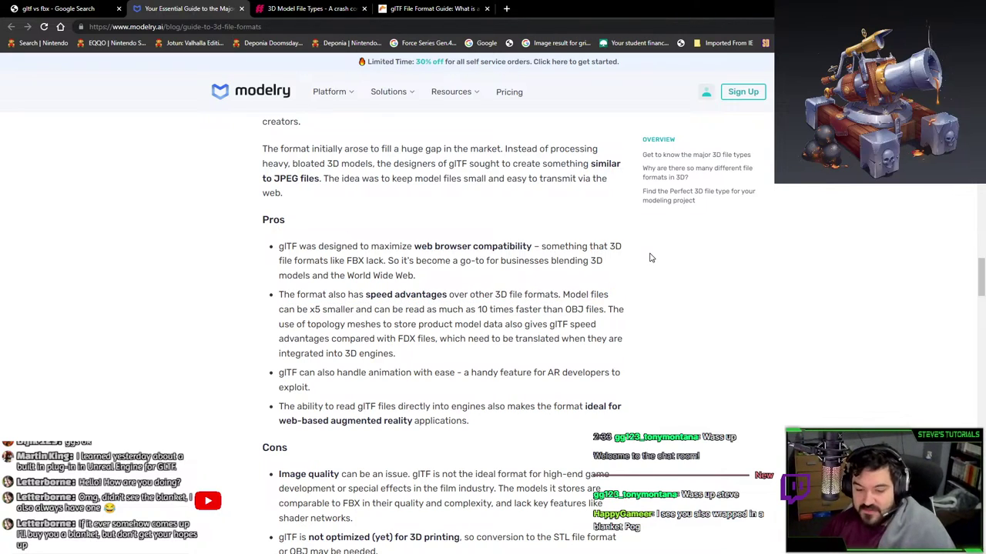
{"action": "scroll", "coordinate": [493, 309], "scroll_direction": "down", "scroll_amount": 1}
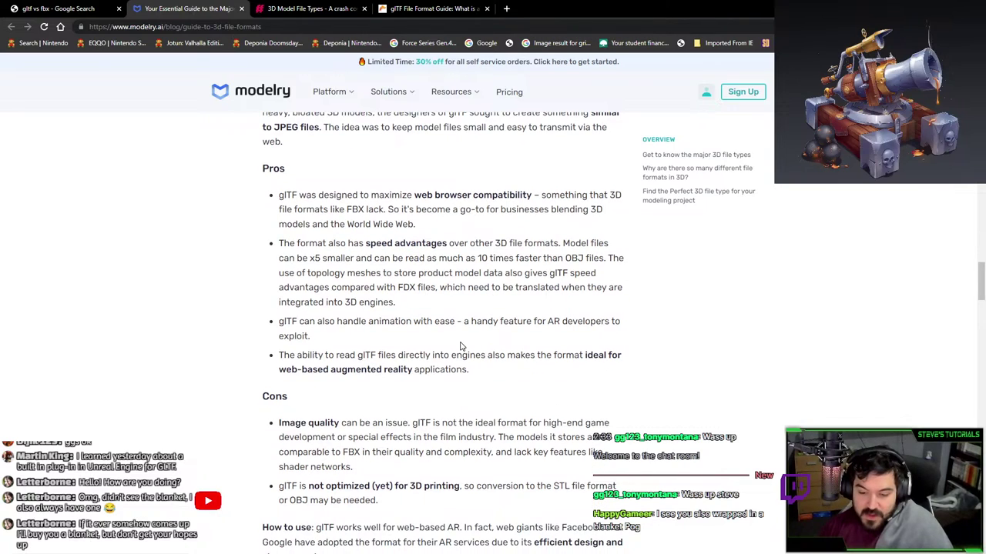
{"action": "left_click_drag", "start_coordinate": [300, 320], "coordinate": [444, 326]}
{"action": "left_click", "coordinate": [560, 333]}
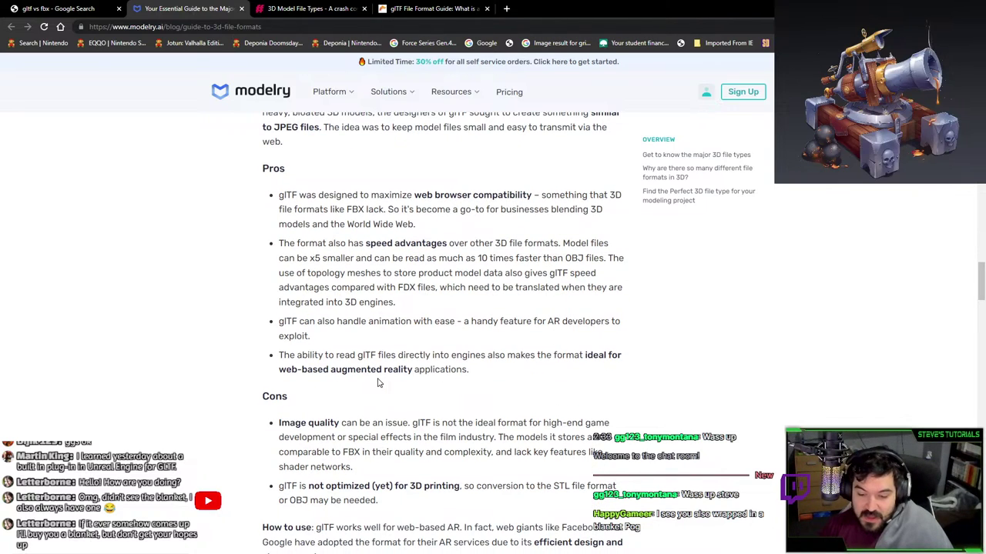
{"action": "left_click_drag", "start_coordinate": [415, 372], "coordinate": [585, 356]}
{"action": "left_click", "coordinate": [428, 385]}
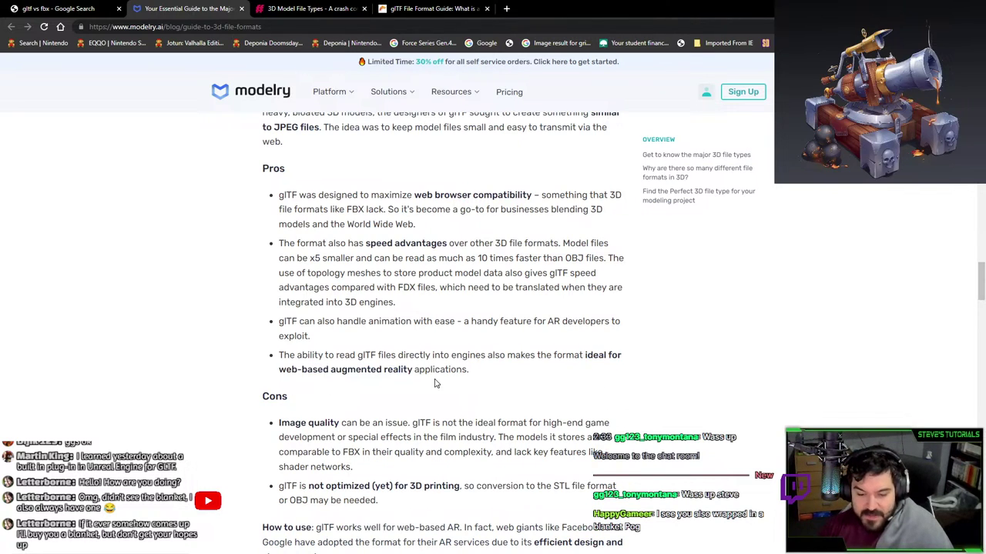
{"action": "scroll", "coordinate": [439, 383], "scroll_direction": "down", "scroll_amount": 1}
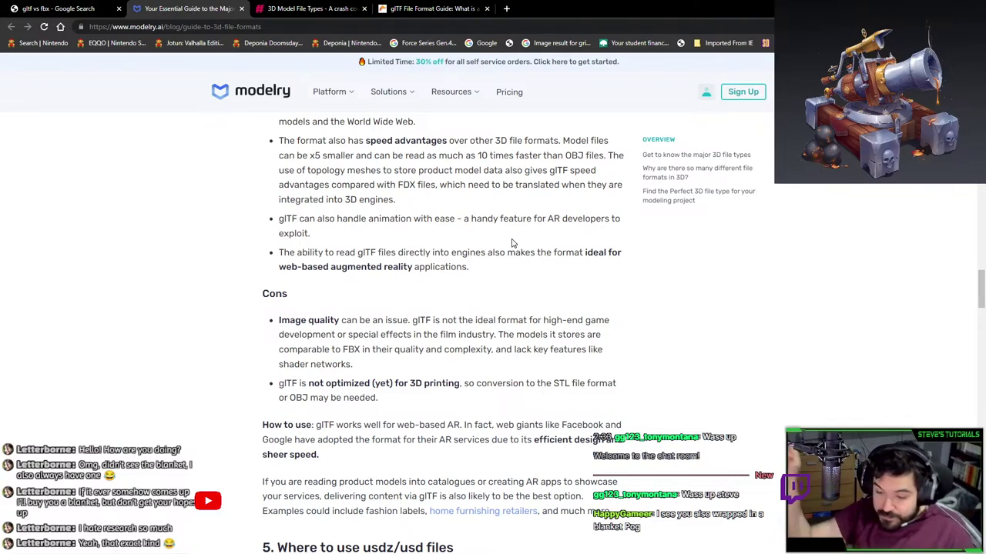
- Skim back over the guide's earlier format sections, look through the usdz/usd section and close the Modelry article
{"action": "scroll", "coordinate": [512, 243], "scroll_direction": "up", "scroll_amount": 10}
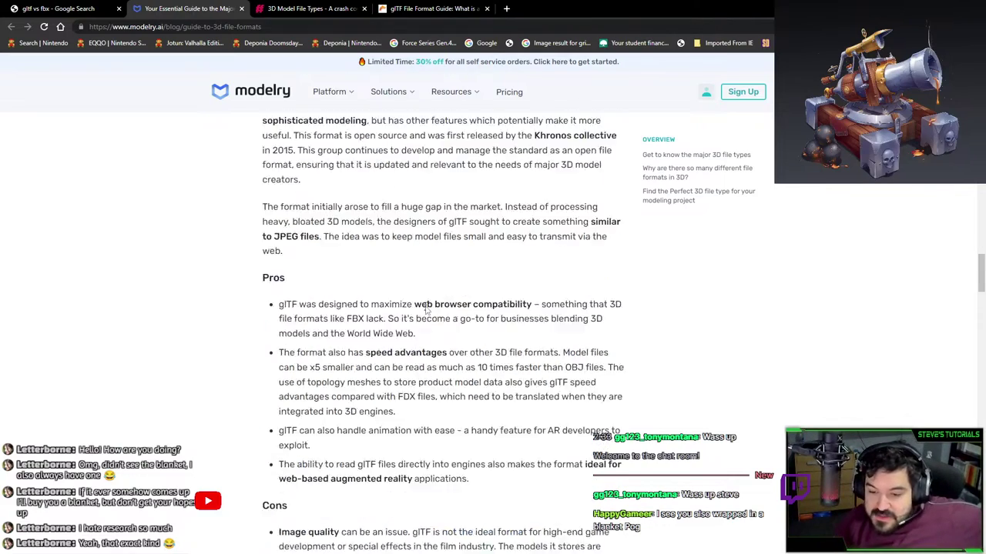
{"action": "scroll", "coordinate": [379, 361], "scroll_direction": "up", "scroll_amount": 15}
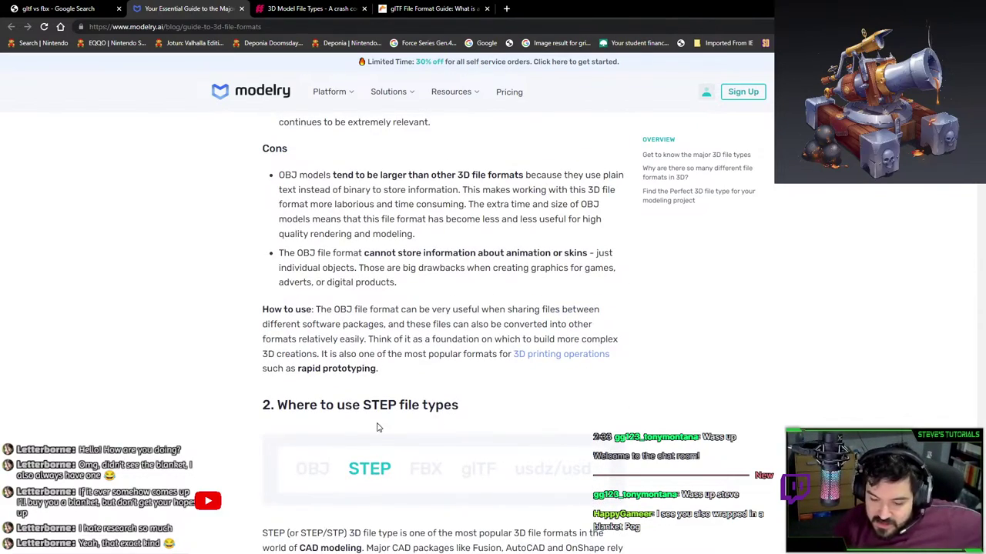
{"action": "scroll", "coordinate": [381, 438], "scroll_direction": "down", "scroll_amount": 1}
{"action": "scroll", "coordinate": [380, 435], "scroll_direction": "down", "scroll_amount": 15}
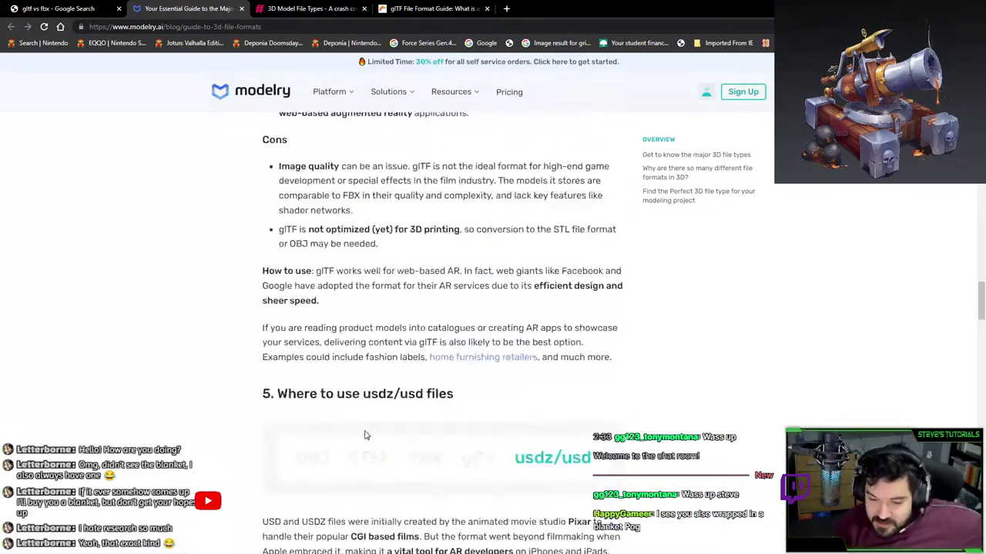
{"action": "scroll", "coordinate": [365, 435], "scroll_direction": "down", "scroll_amount": 7}
{"action": "scroll", "coordinate": [365, 431], "scroll_direction": "up", "scroll_amount": 3}
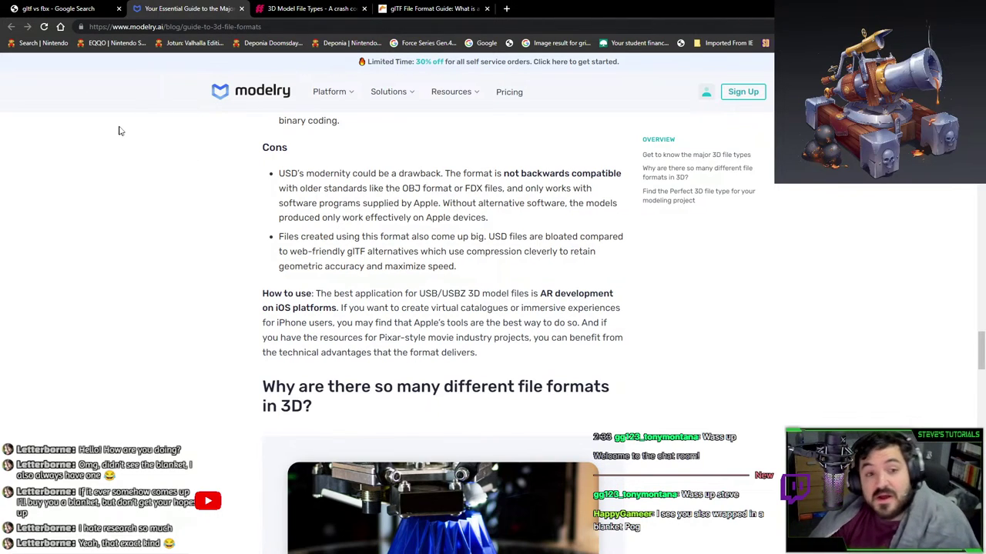
{"action": "key", "text": "ctrl+w"}
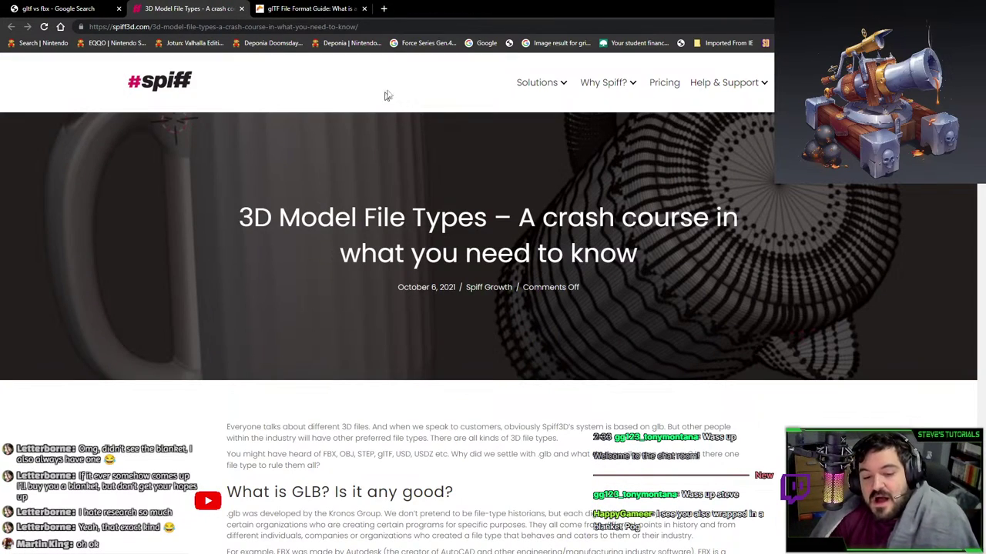
- Switch back to Blender and export the selected cannon meshes over the existing CannonLPMirrored.fbx in CannonFiles
{"action": "key", "text": "alt+Tab"}
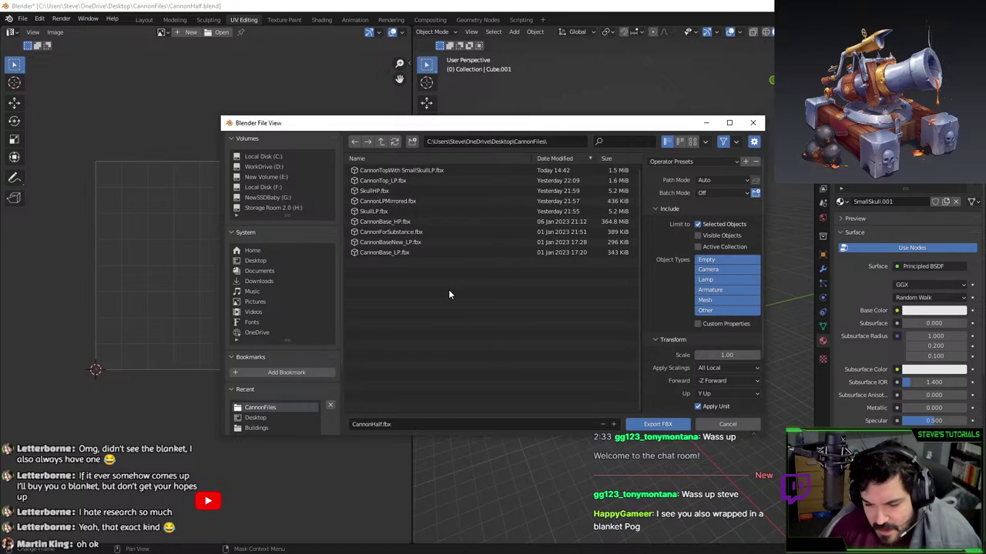
{"action": "left_click_drag", "start_coordinate": [470, 122], "coordinate": [462, 275]}
{"action": "left_click_drag", "start_coordinate": [462, 227], "coordinate": [464, 148]}
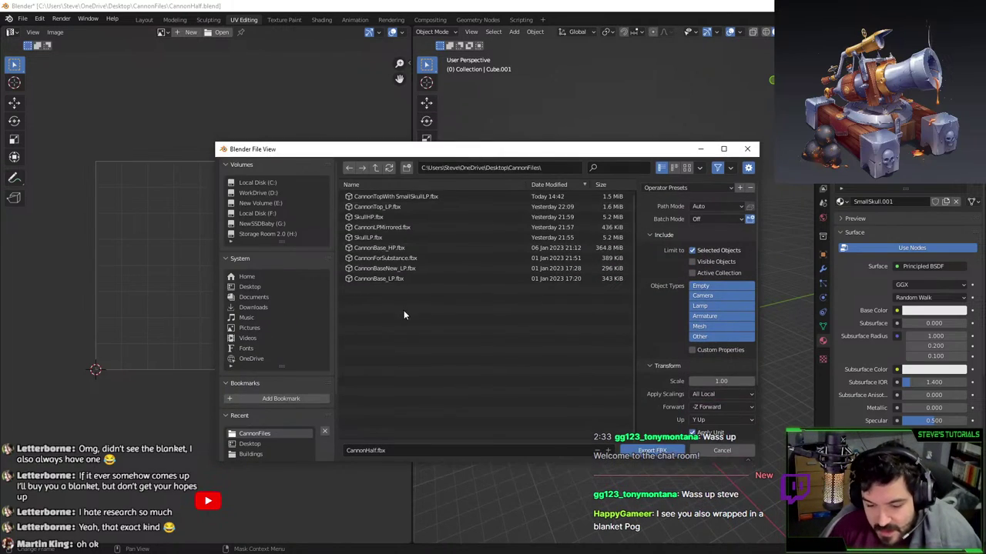
{"action": "double_click", "coordinate": [418, 228]}
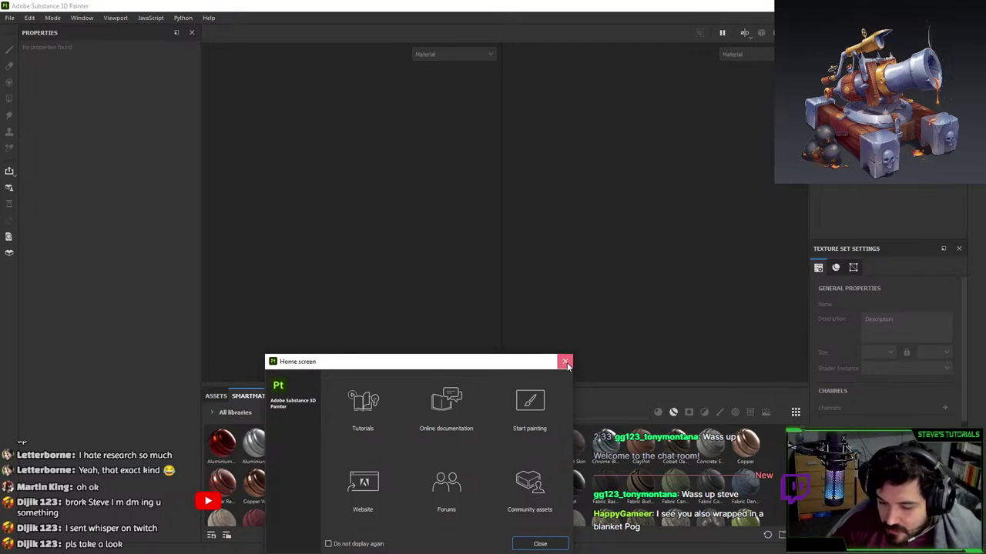
- In Adobe Substance 3D Painter, dismiss the home screen and open the recent project CannonBaseNew.spp
{"action": "left_click", "coordinate": [566, 362]}
{"action": "left_click", "coordinate": [9, 17]}
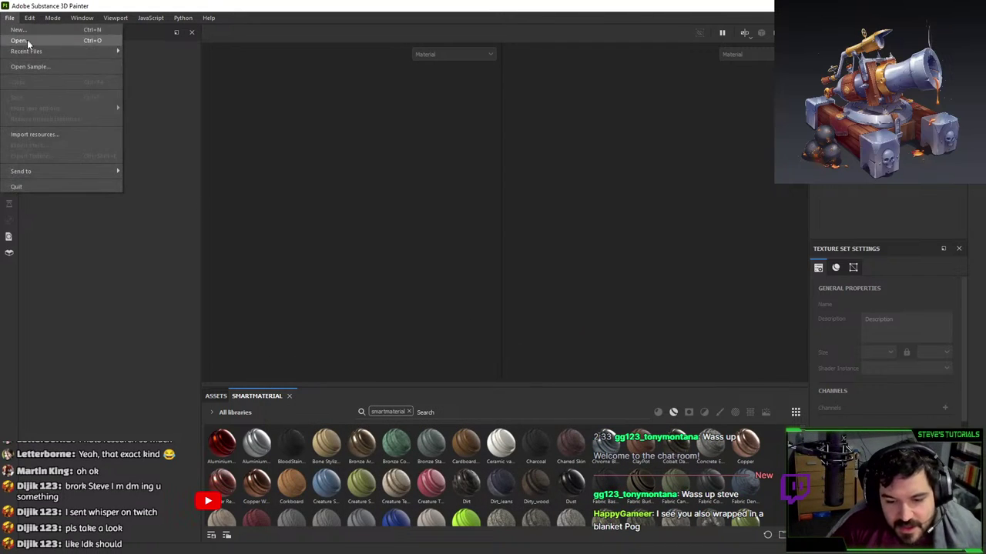
{"action": "mouse_move", "coordinate": [32, 56]}
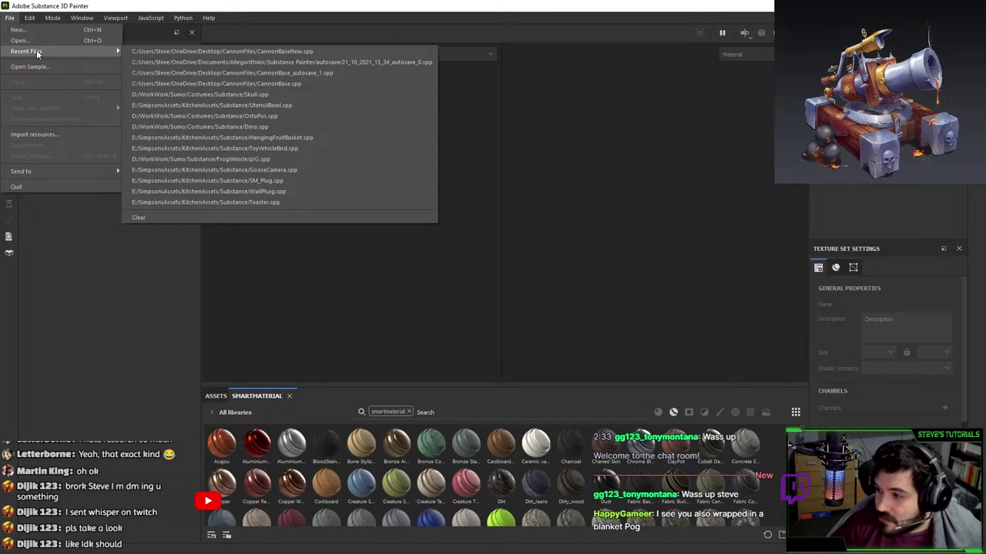
{"action": "left_click", "coordinate": [34, 40]}
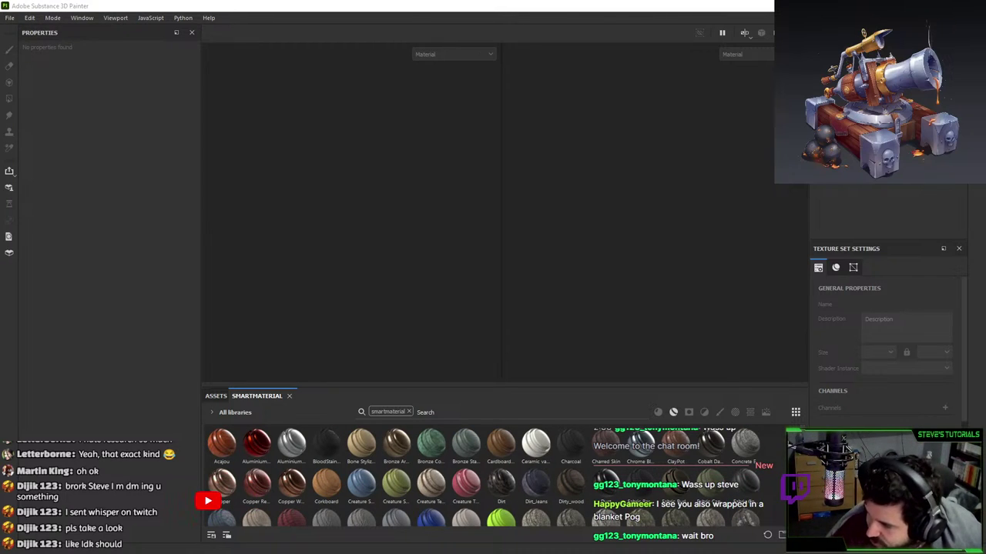
{"action": "left_click", "coordinate": [9, 18]}
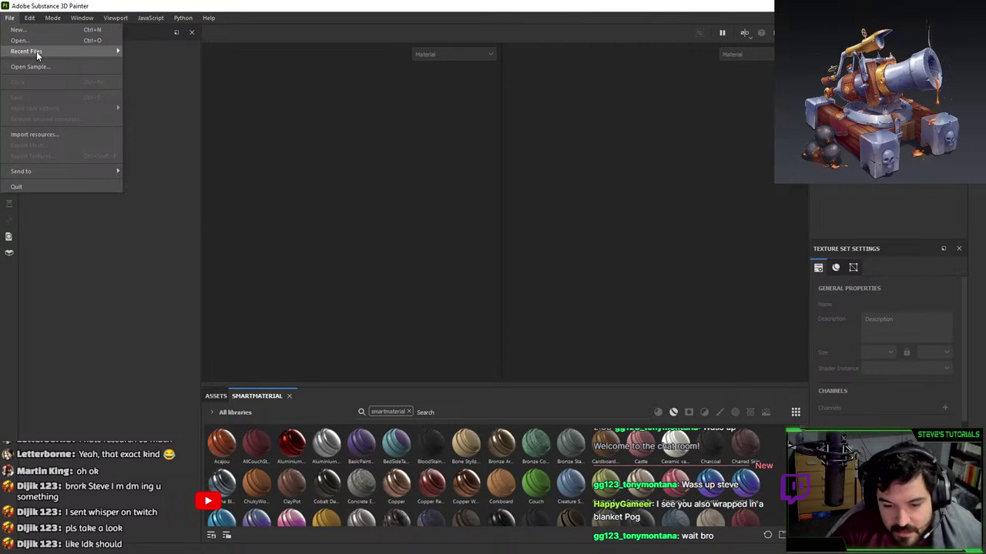
{"action": "mouse_move", "coordinate": [37, 51]}
{"action": "left_click", "coordinate": [274, 52]}
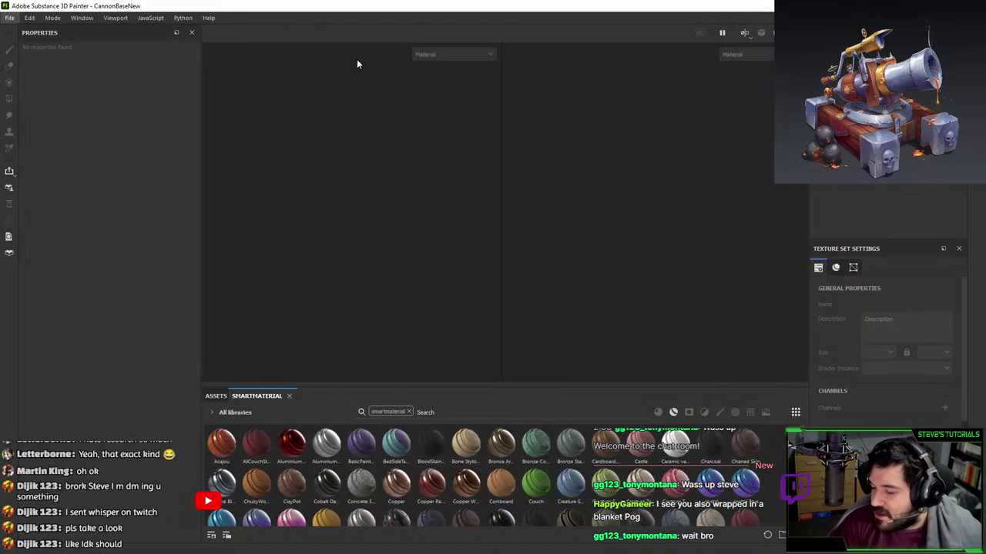
- Replace the project's mesh with CannonLPMirrored.fbx through the project configuration, keeping the OpenGL normal map format
{"action": "left_click_drag", "start_coordinate": [703, 321], "coordinate": [647, 224], "text": "alt"}
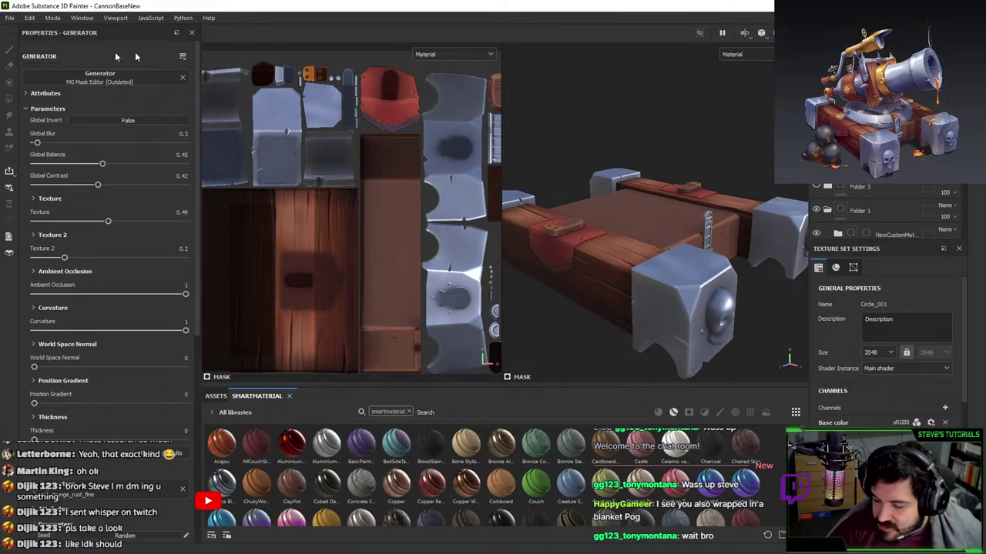
{"action": "left_click", "coordinate": [10, 17]}
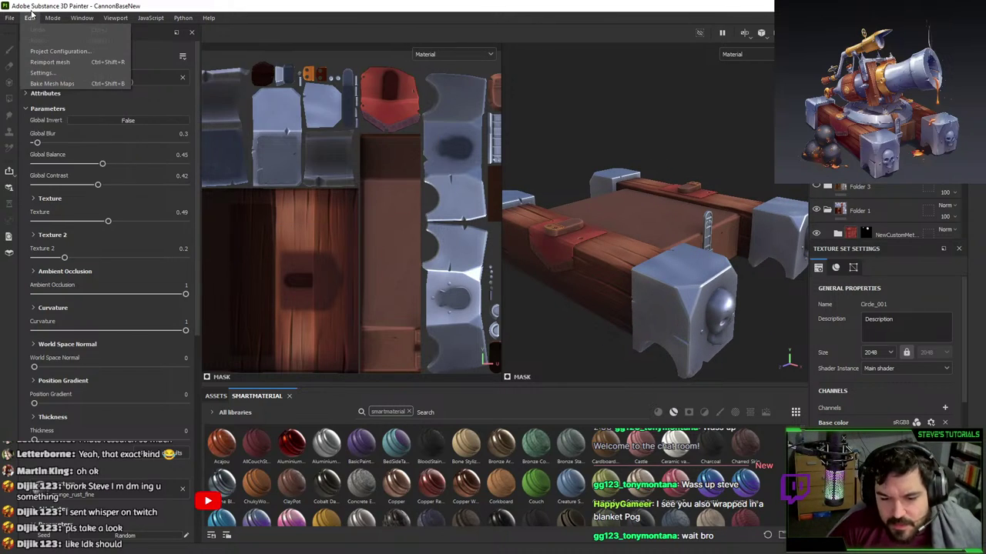
{"action": "left_click", "coordinate": [40, 46]}
{"action": "left_click", "coordinate": [579, 200]}
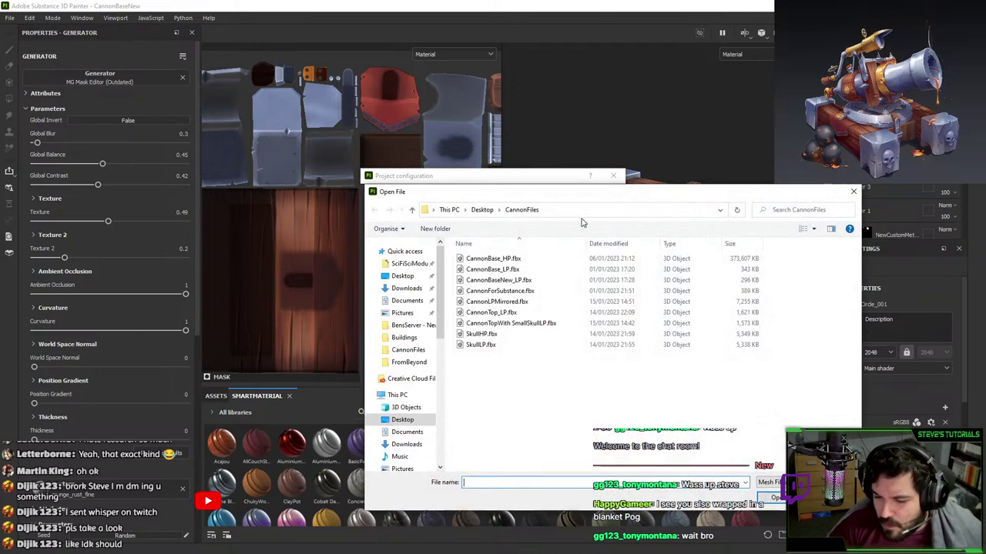
{"action": "double_click", "coordinate": [537, 304]}
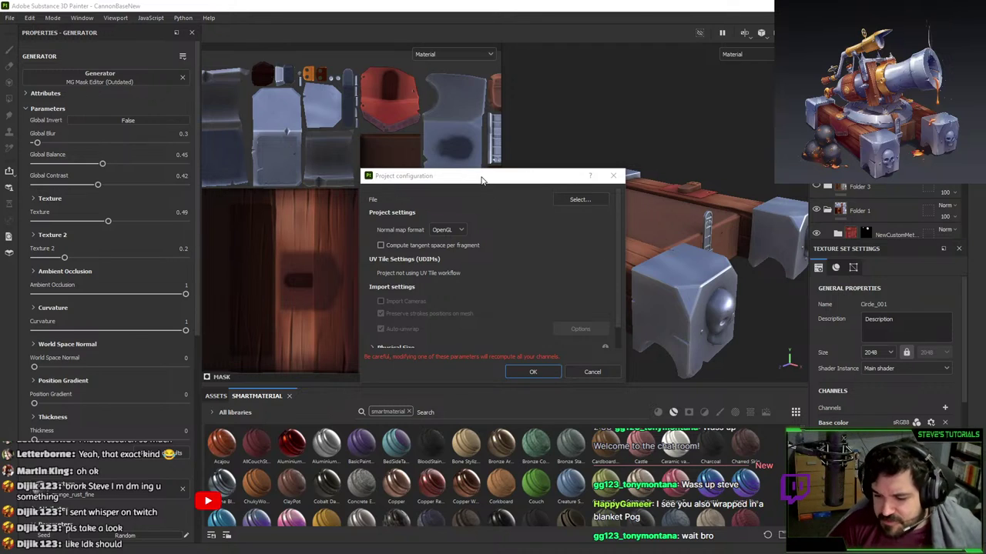
{"action": "mouse_move", "coordinate": [483, 175]}
{"action": "left_mouse_down"}
{"action": "mouse_move", "coordinate": [500, 175]}
{"action": "mouse_move", "coordinate": [479, 174]}
{"action": "left_mouse_up"}
{"action": "left_click", "coordinate": [534, 371]}
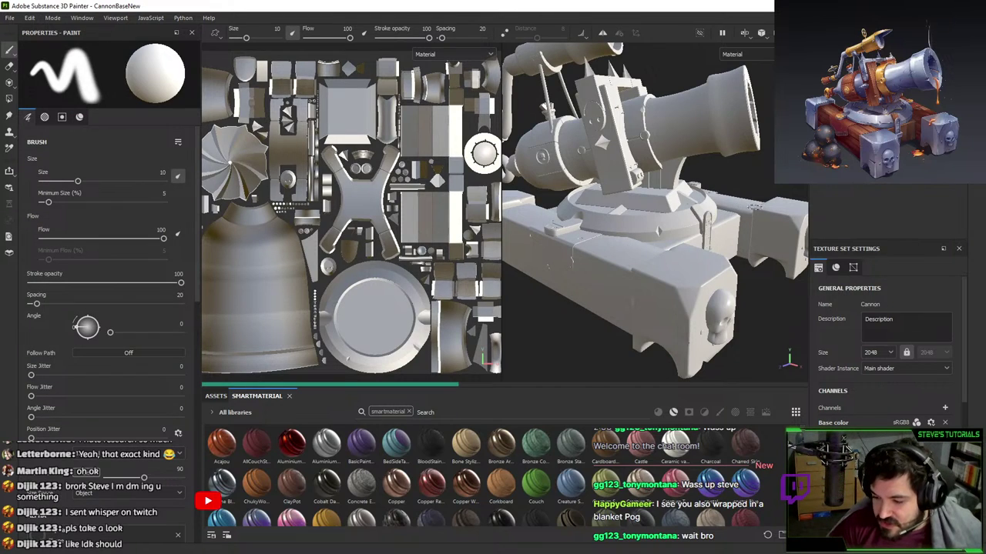
- Examine the reimported cannon from several angles and inspect the Cannon texture set's UV layout
{"action": "left_click_drag", "start_coordinate": [745, 221], "coordinate": [650, 220], "text": "alt"}
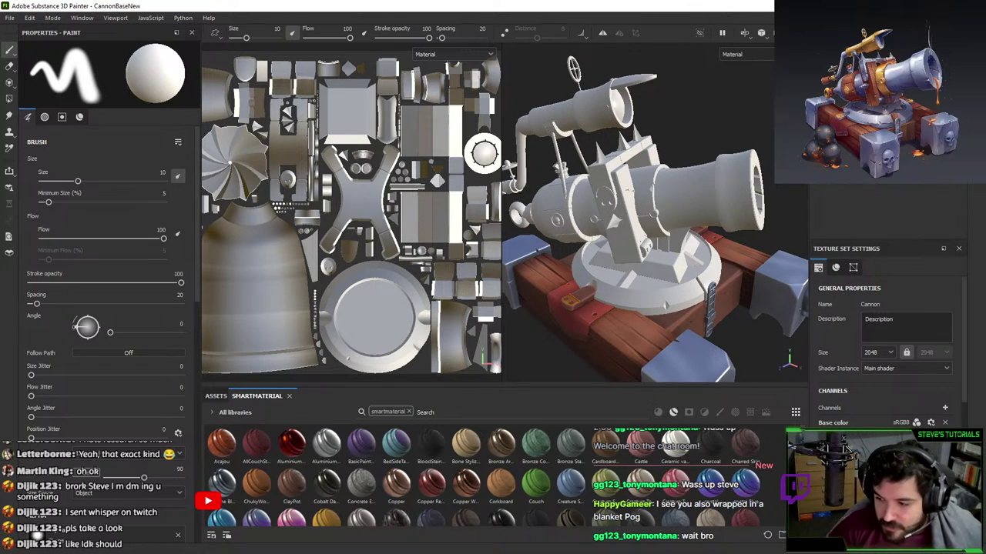
{"action": "scroll", "coordinate": [360, 206], "scroll_direction": "down", "scroll_amount": 1}
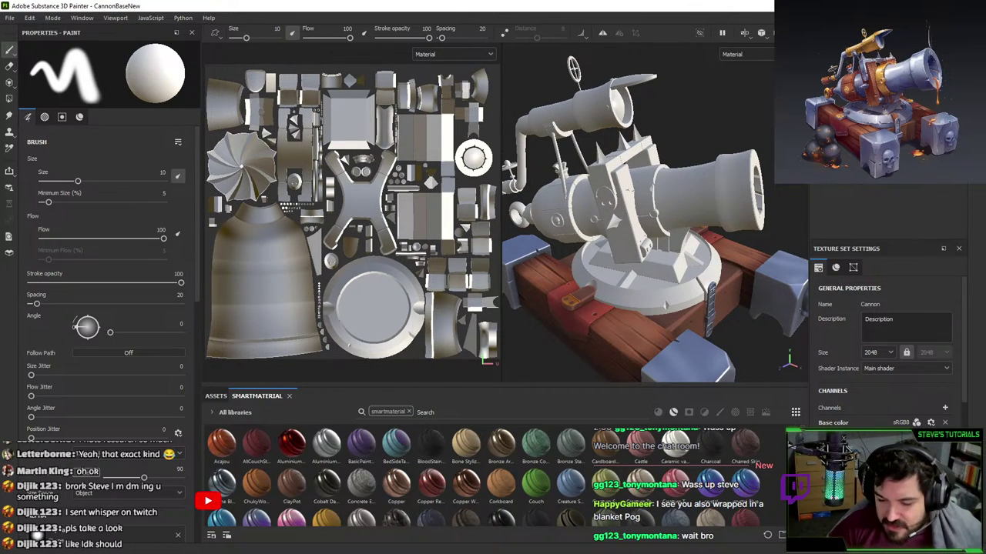
{"action": "middle_click_drag", "start_coordinate": [390, 157], "coordinate": [361, 179], "text": "alt"}
{"action": "scroll", "coordinate": [303, 294], "scroll_direction": "up", "scroll_amount": 3}
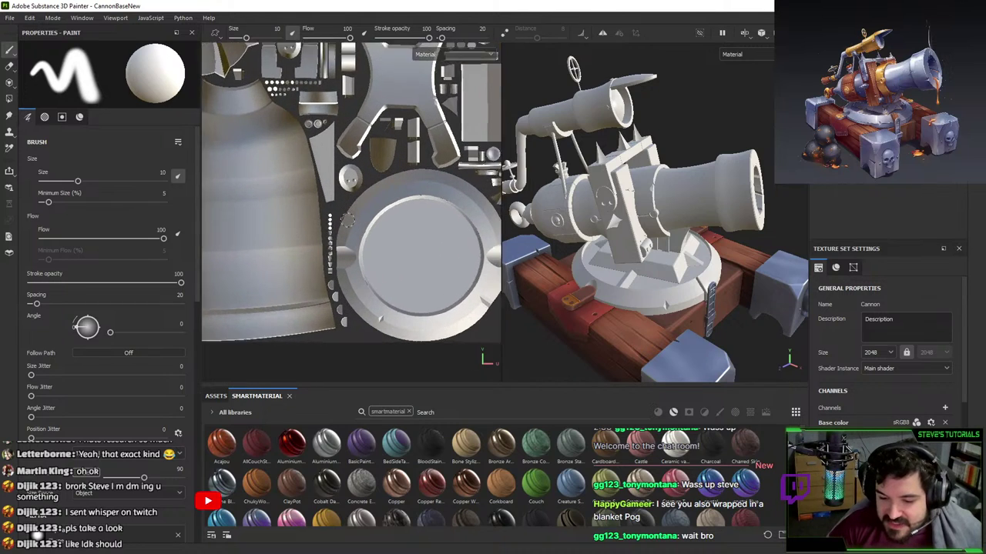
{"action": "scroll", "coordinate": [326, 248], "scroll_direction": "down", "scroll_amount": 3}
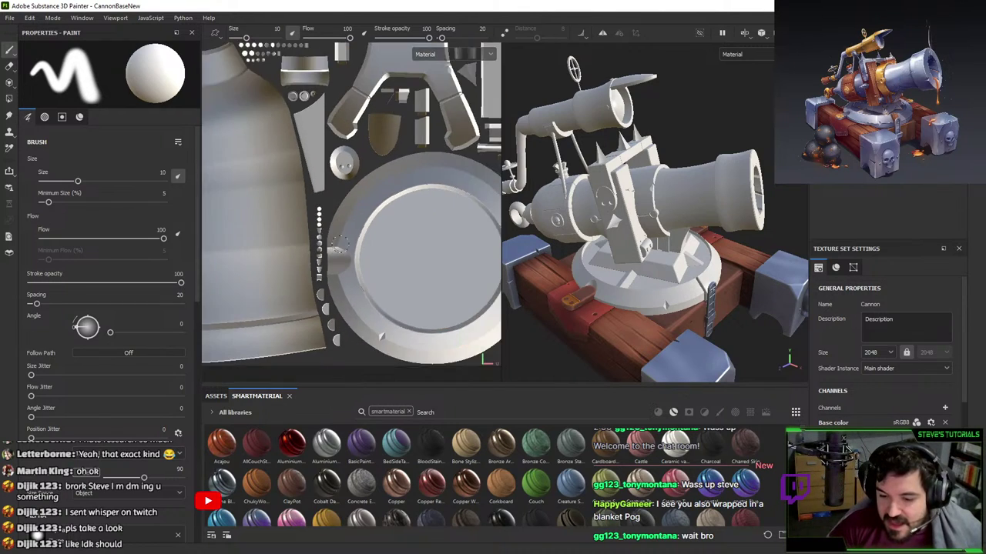
{"action": "scroll", "coordinate": [275, 119], "scroll_direction": "down", "scroll_amount": 1}
{"action": "middle_click_drag", "start_coordinate": [275, 118], "coordinate": [423, 181], "text": "alt"}
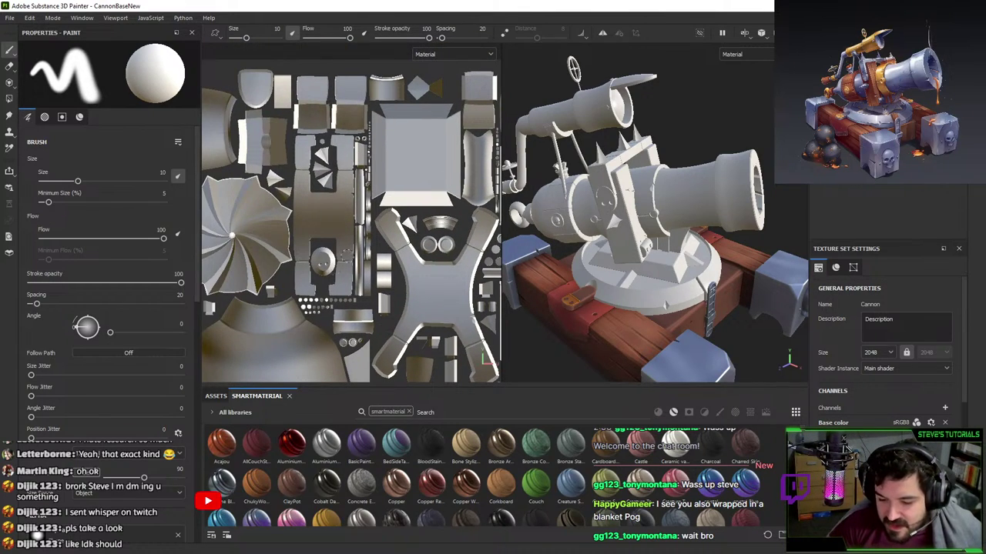
{"action": "scroll", "coordinate": [372, 229], "scroll_direction": "down", "scroll_amount": 1}
{"action": "middle_click_drag", "start_coordinate": [371, 230], "coordinate": [327, 230], "text": "alt"}
{"action": "scroll", "coordinate": [310, 247], "scroll_direction": "down", "scroll_amount": 1}
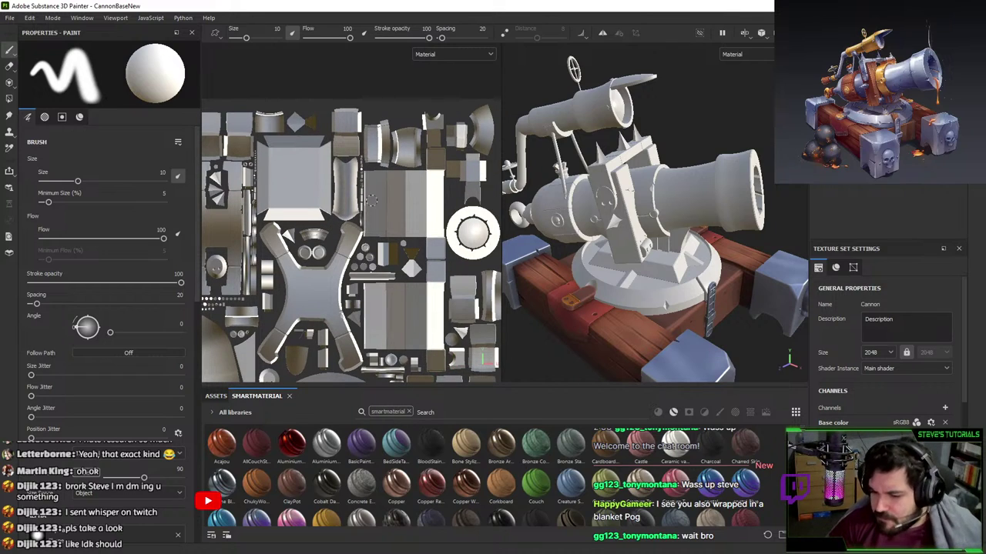
{"action": "left_click_drag", "start_coordinate": [716, 187], "coordinate": [686, 207], "text": "alt"}
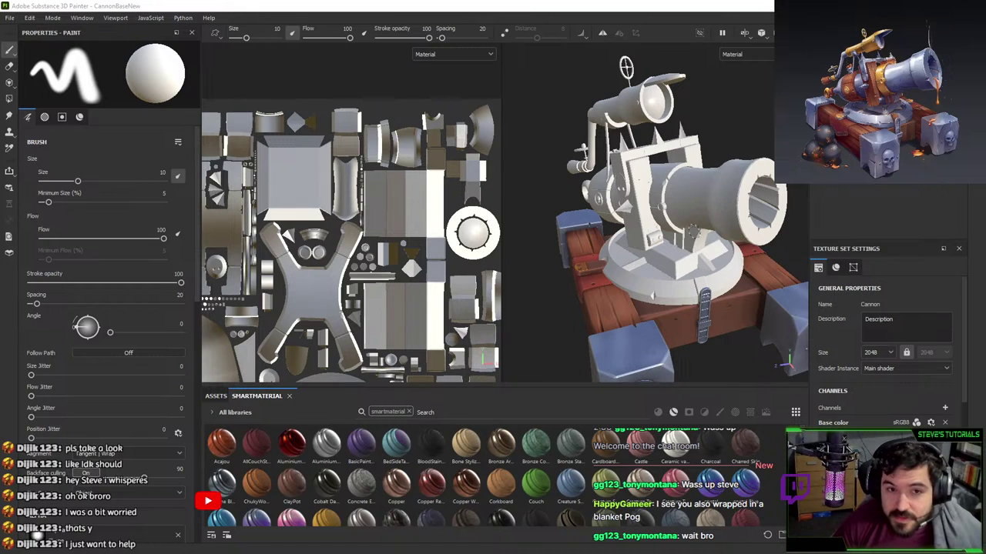
{"action": "left_click_drag", "start_coordinate": [674, 217], "coordinate": [713, 218], "text": "alt"}
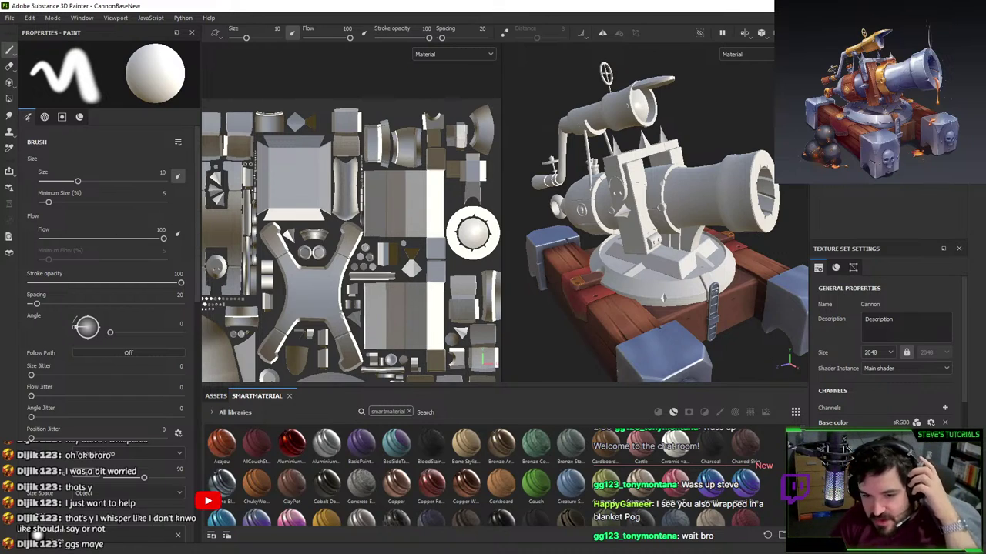
{"action": "left_click_drag", "start_coordinate": [686, 272], "coordinate": [633, 288], "text": "alt"}
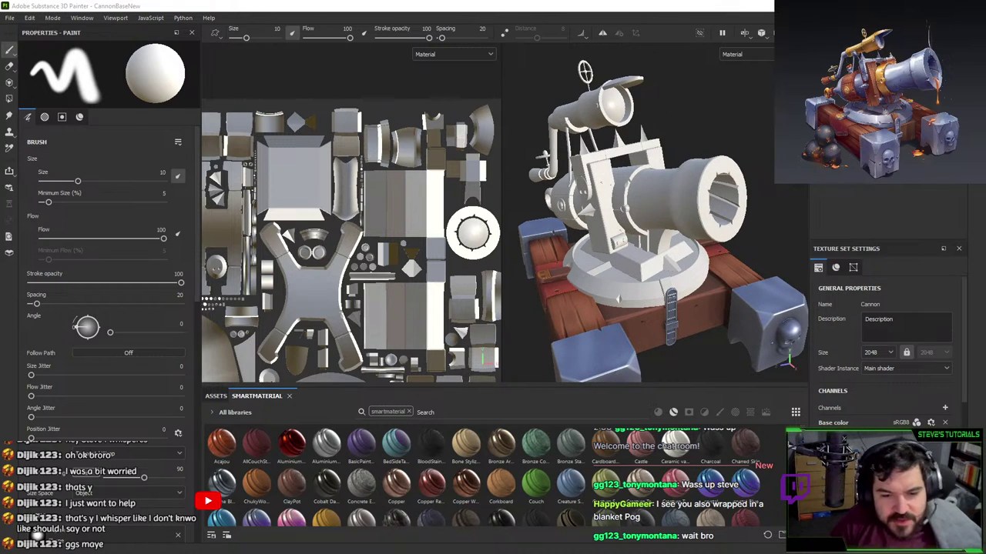
- Switch to Blender and test whether the cannon top and the small skull on its barrel move as separate objects
{"action": "key", "text": "alt+Tab"}
{"action": "middle_click_drag", "start_coordinate": [660, 331], "coordinate": [698, 341]}
{"action": "scroll", "coordinate": [698, 341], "scroll_direction": "up", "scroll_amount": 4}
{"action": "middle_click_drag", "start_coordinate": [582, 217], "coordinate": [595, 246]}
{"action": "left_click", "coordinate": [595, 246]}
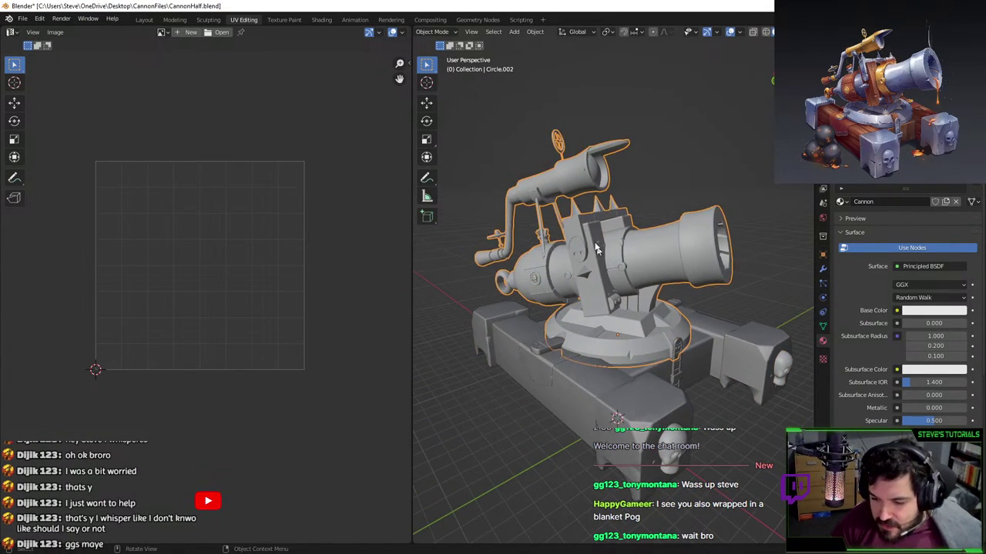
{"action": "key", "text": "g"}
{"action": "right_click", "coordinate": [528, 169]}
{"action": "left_click", "coordinate": [534, 279]}
{"action": "key", "text": "g"}
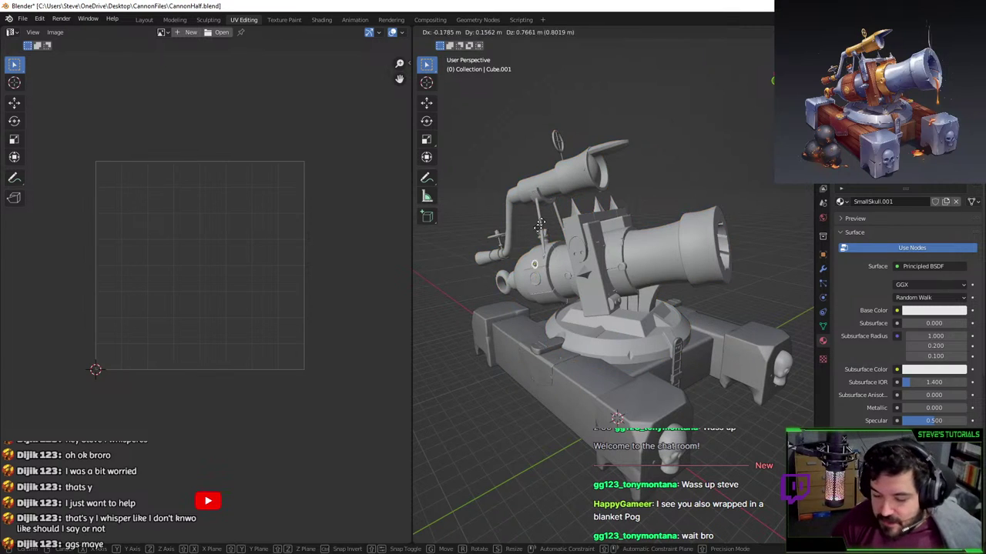
{"action": "right_click", "coordinate": [539, 225]}
- Select the small skull inside the round medallion on the rear part of the cannon barrel
{"action": "middle_click_drag", "start_coordinate": [682, 253], "coordinate": [648, 231]}
{"action": "left_click", "coordinate": [629, 250]}
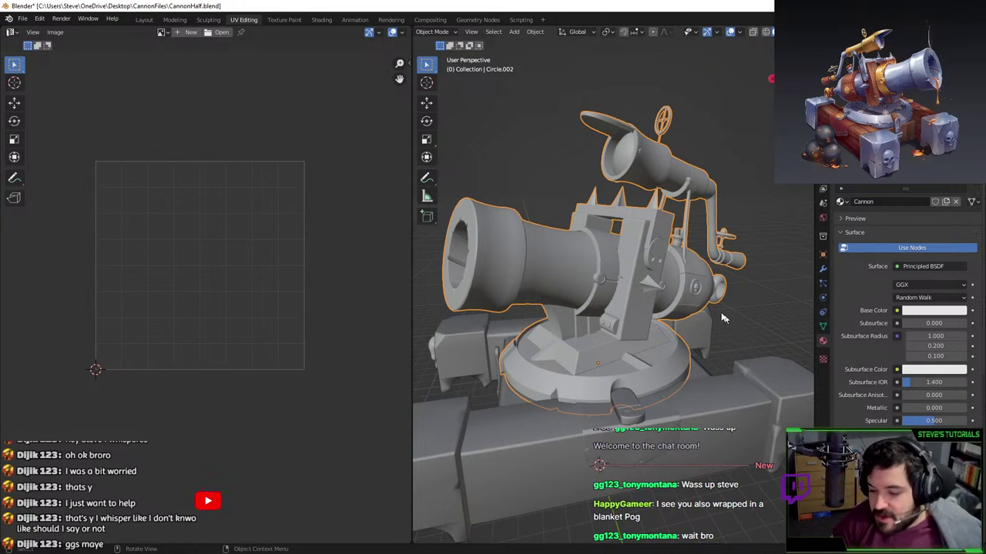
{"action": "middle_click_drag", "start_coordinate": [691, 286], "coordinate": [624, 280]}
{"action": "left_click", "coordinate": [556, 290]}
{"action": "left_click", "coordinate": [652, 291]}
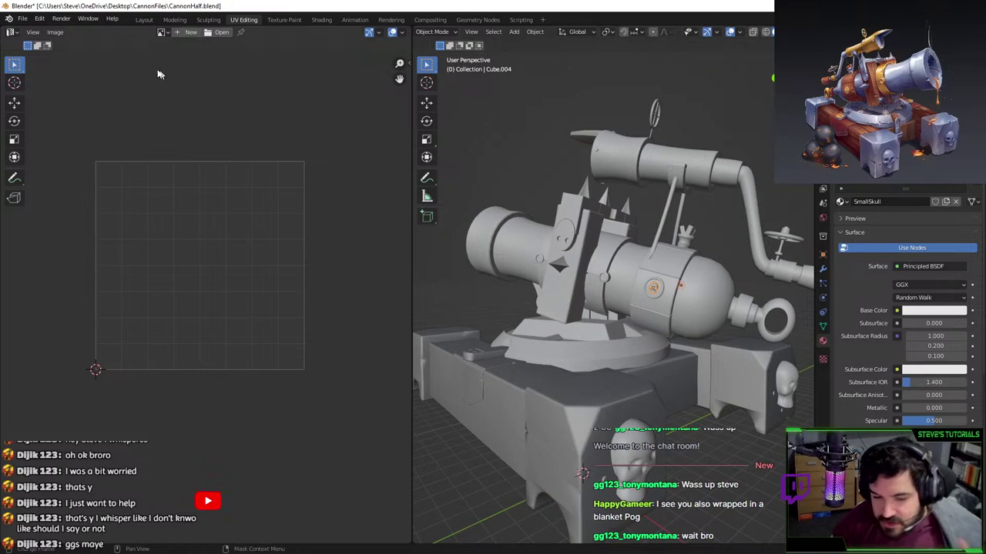
{"action": "left_click", "coordinate": [23, 18]}
{"action": "mouse_move", "coordinate": [30, 173]}
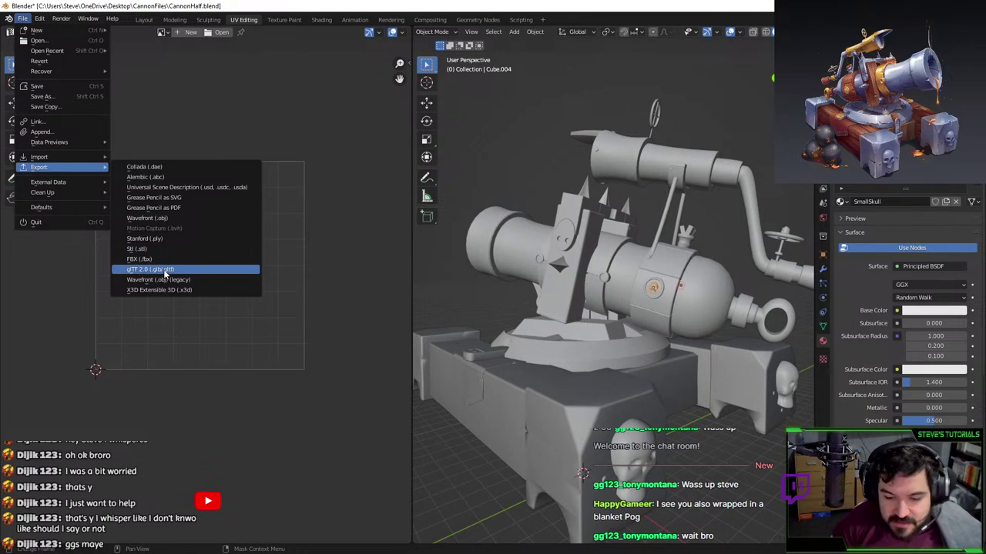
{"action": "left_click", "coordinate": [139, 259]}
{"action": "double_click", "coordinate": [495, 180]}
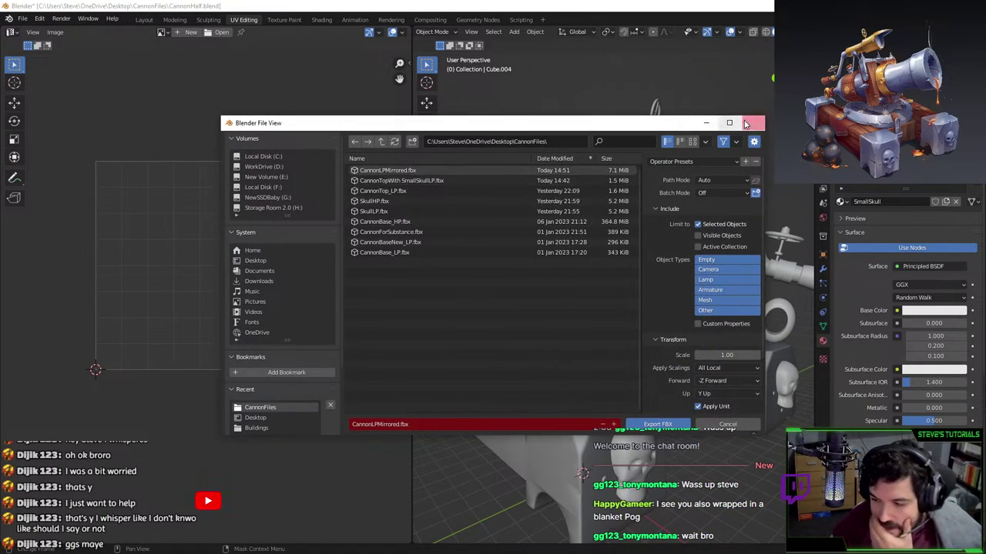
- Set the small skull's subdivision level to 4, comparing its smoothness with levels 3 and 0
{"action": "key", "text": "ctrl+3"}
{"action": "scroll", "coordinate": [577, 342], "scroll_direction": "up", "scroll_amount": 5}
{"action": "middle_click_drag", "start_coordinate": [636, 333], "coordinate": [660, 263]}
{"action": "scroll", "coordinate": [576, 342], "scroll_direction": "down", "scroll_amount": 5}
{"action": "key", "text": "ctrl+4"}
{"action": "scroll", "coordinate": [708, 354], "scroll_direction": "up", "scroll_amount": 5}
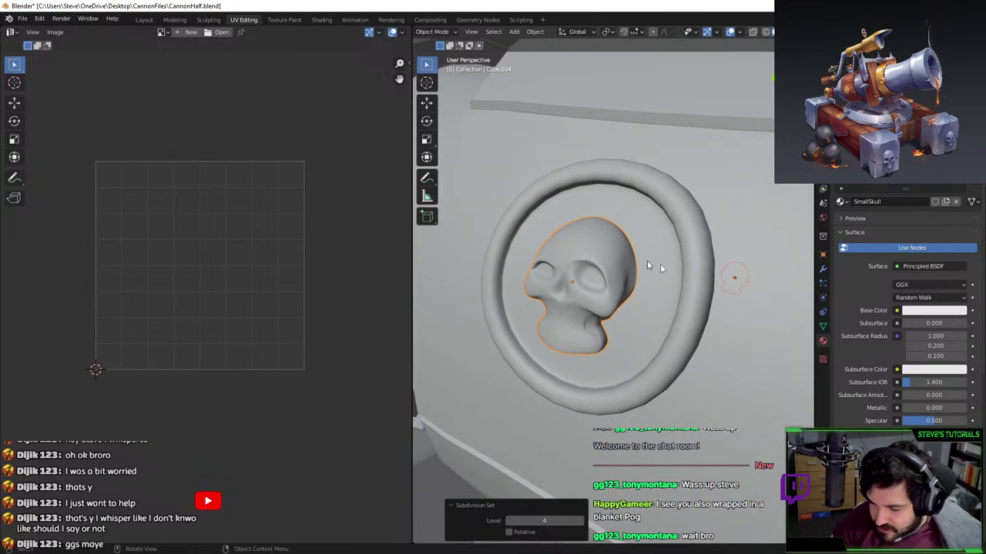
{"action": "middle_click_drag", "start_coordinate": [492, 199], "coordinate": [605, 226]}
{"action": "key", "text": "ctrl+0"}
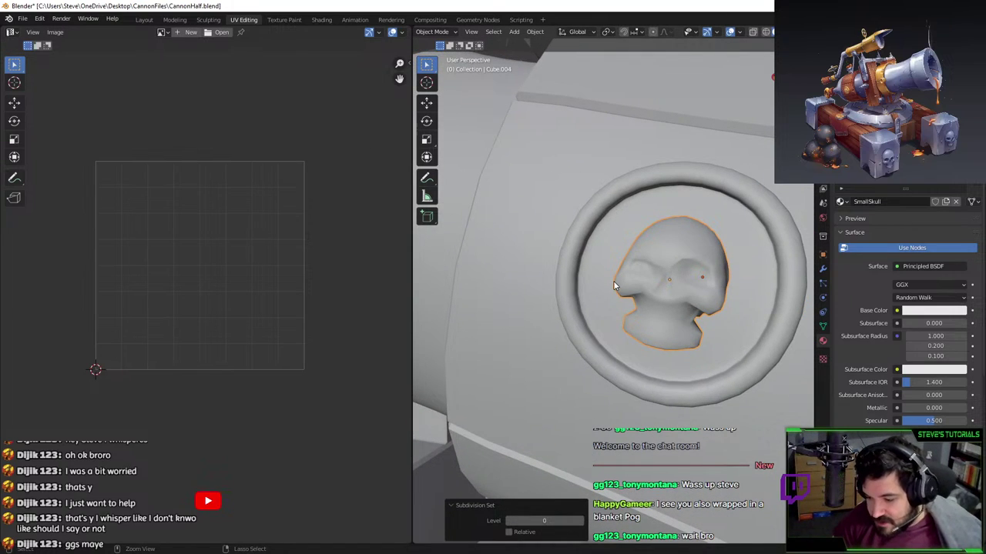
{"action": "key", "text": "ctrl+4"}
- Export the selected small skull as SmallSkullHP.fbx into CannonFiles, basing the name on SkullHP.fbx
{"action": "left_click", "coordinate": [22, 18]}
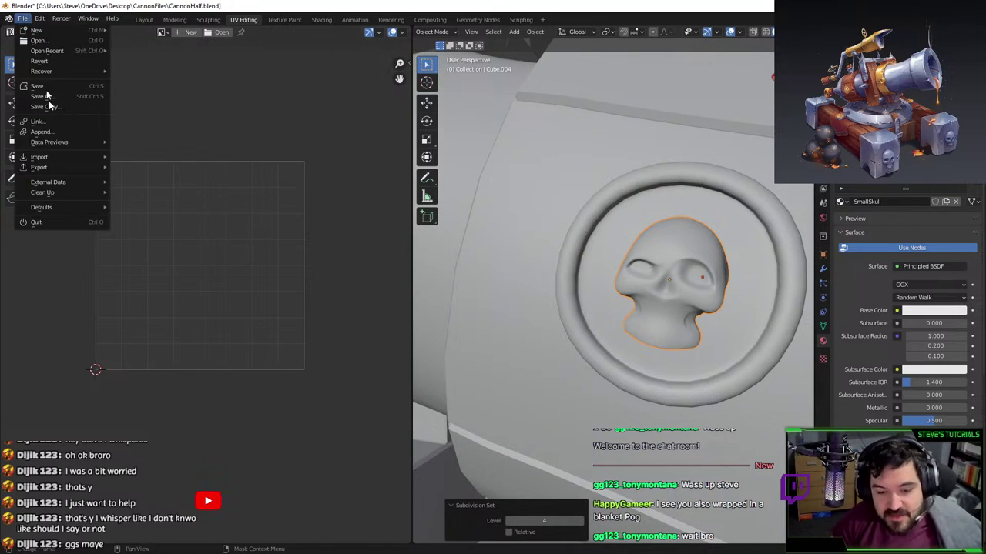
{"action": "mouse_move", "coordinate": [74, 167]}
{"action": "left_click", "coordinate": [177, 260]}
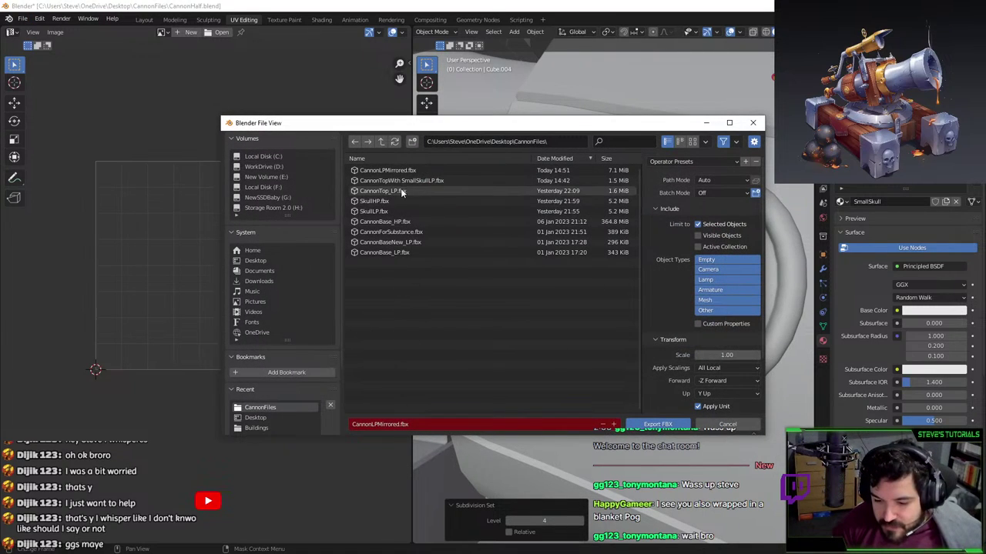
{"action": "left_click", "coordinate": [386, 200]}
{"action": "left_click", "coordinate": [364, 425]}
{"action": "left_click", "coordinate": [361, 424]}
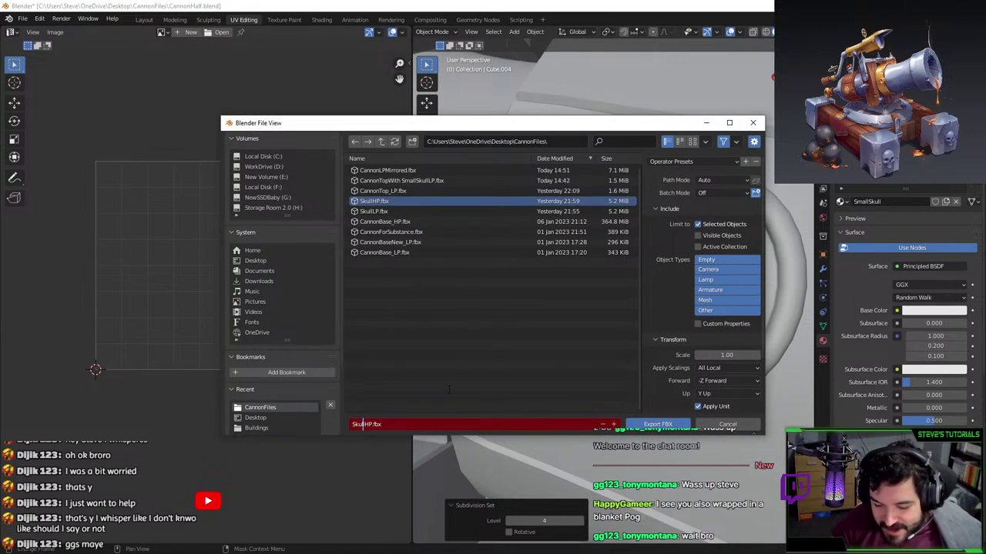
{"action": "type", "text": "Small"}
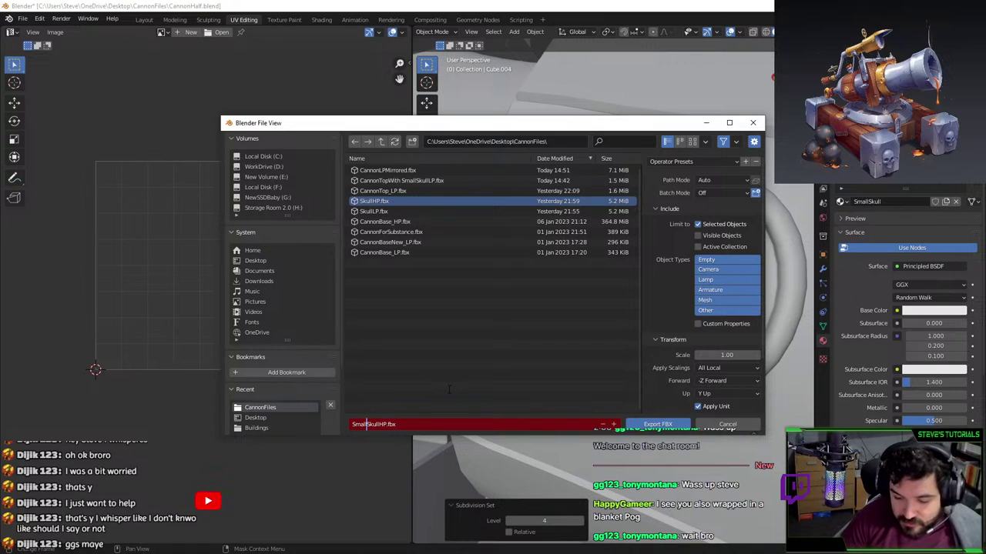
{"action": "key", "text": "Return"}
{"action": "left_click", "coordinate": [659, 425]}
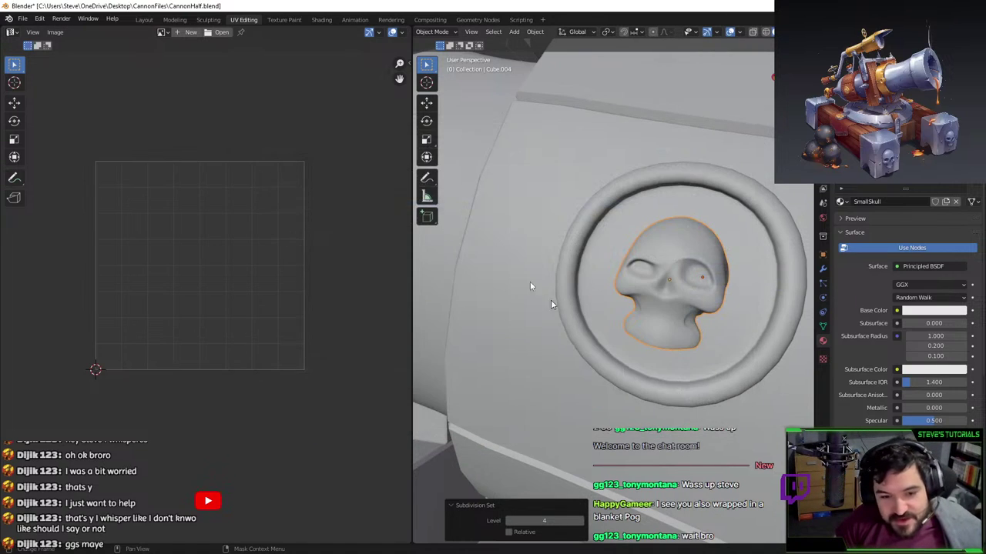
- Switch to Substance 3D Painter and examine the cannon, its round pedestal and the wooden base from several sides
{"action": "key", "text": "alt+Tab"}
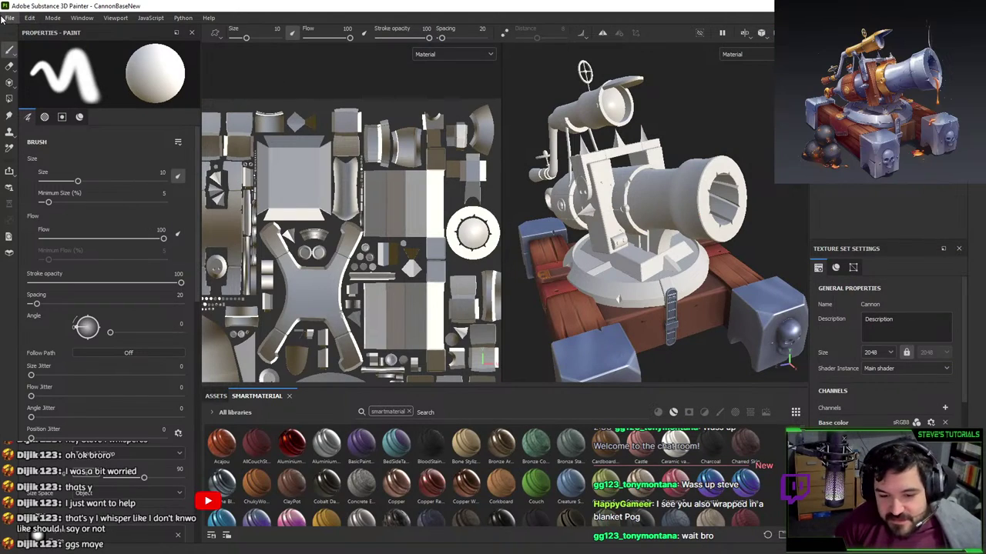
{"action": "left_click", "coordinate": [10, 17]}
{"action": "mouse_move", "coordinate": [10, 20]}
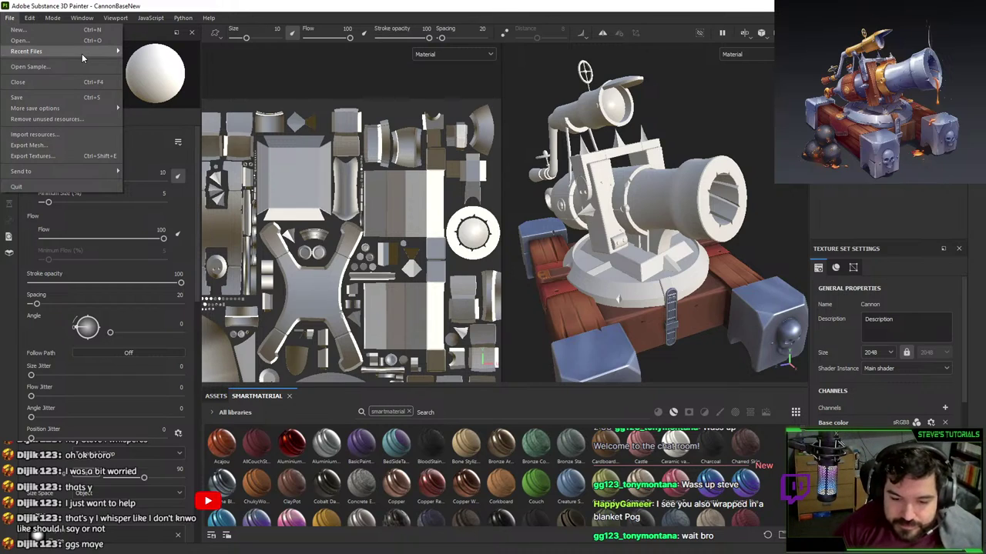
{"action": "mouse_move", "coordinate": [82, 53]}
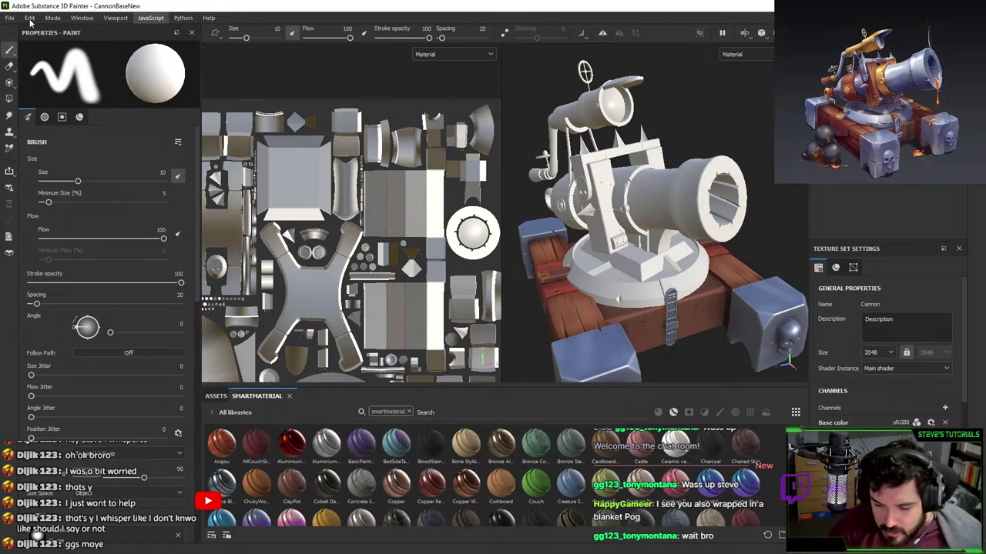
{"action": "left_click_drag", "start_coordinate": [645, 201], "coordinate": [611, 192], "text": "alt"}
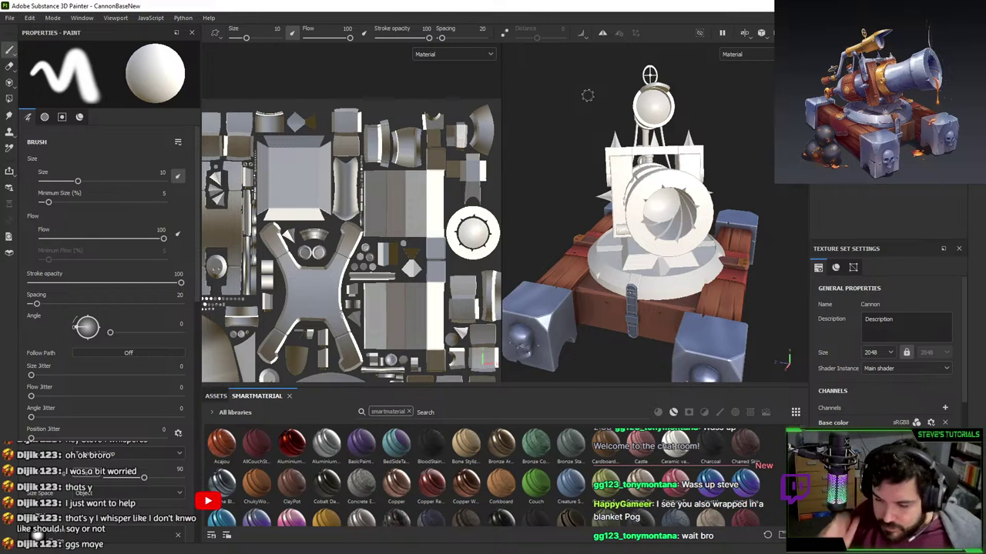
{"action": "left_click_drag", "start_coordinate": [687, 217], "coordinate": [673, 212], "text": "alt"}
{"action": "middle_click_drag", "start_coordinate": [673, 211], "coordinate": [658, 211], "text": "alt"}
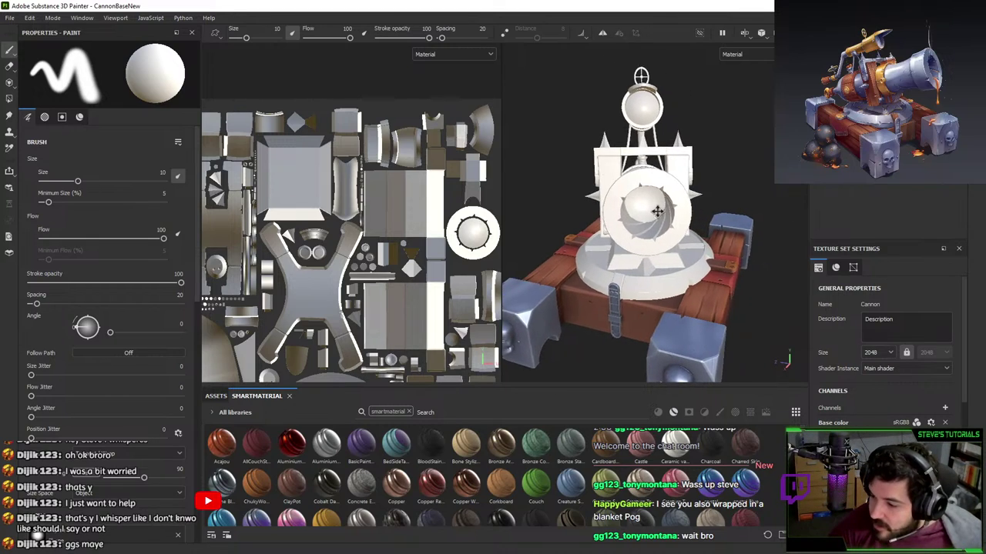
{"action": "left_click_drag", "start_coordinate": [657, 211], "coordinate": [649, 214], "text": "alt"}
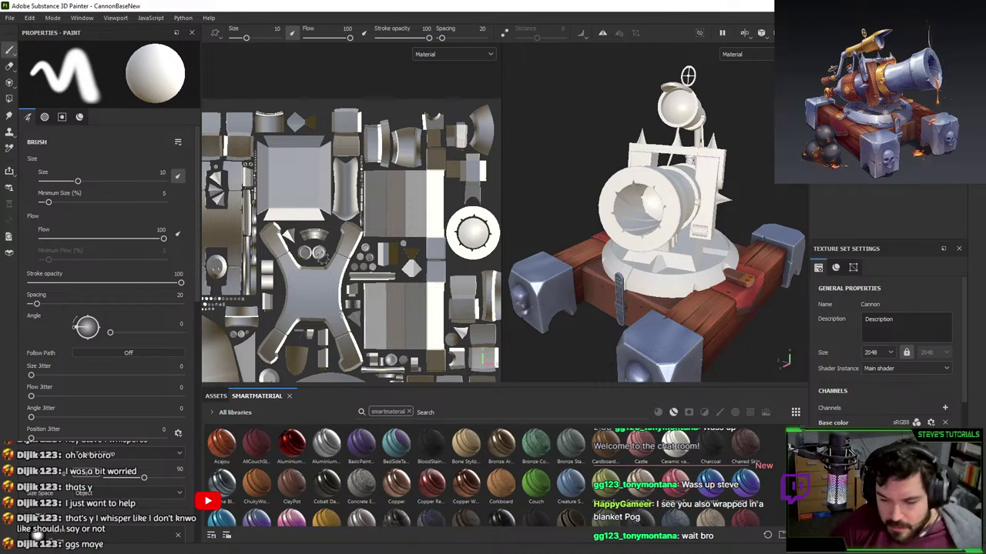
{"action": "left_click_drag", "start_coordinate": [680, 256], "coordinate": [635, 254], "text": "alt"}
{"action": "middle_click_drag", "start_coordinate": [636, 254], "coordinate": [639, 185], "text": "alt"}
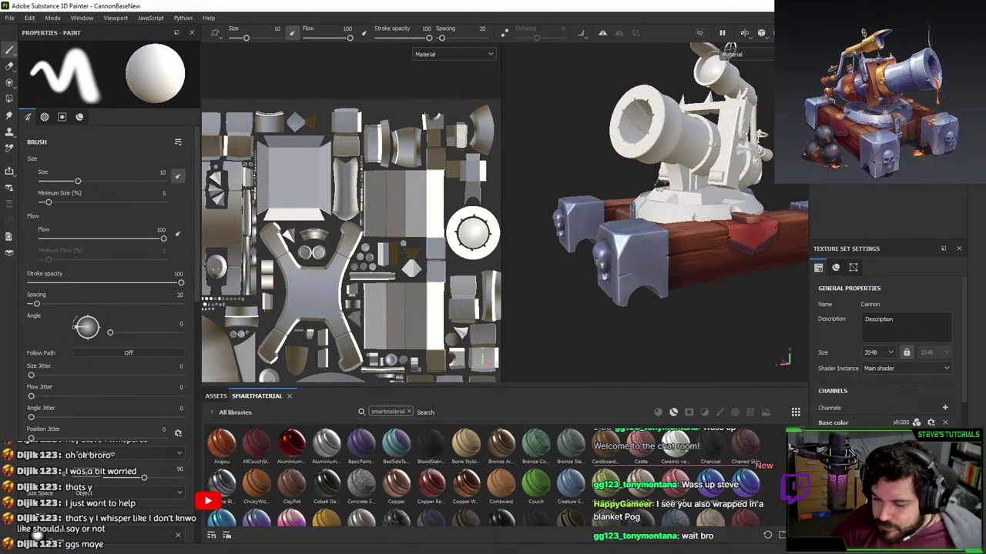
{"action": "right_click_drag", "start_coordinate": [601, 255], "coordinate": [670, 254], "text": "alt"}
{"action": "mouse_move", "coordinate": [609, 293]}
{"action": "left_mouse_down", "text": "alt"}
{"action": "mouse_move", "coordinate": [584, 259]}
{"action": "mouse_move", "coordinate": [597, 286]}
{"action": "left_mouse_up", "text": "alt"}
{"action": "right_click_drag", "start_coordinate": [596, 287], "coordinate": [508, 254], "text": "alt"}
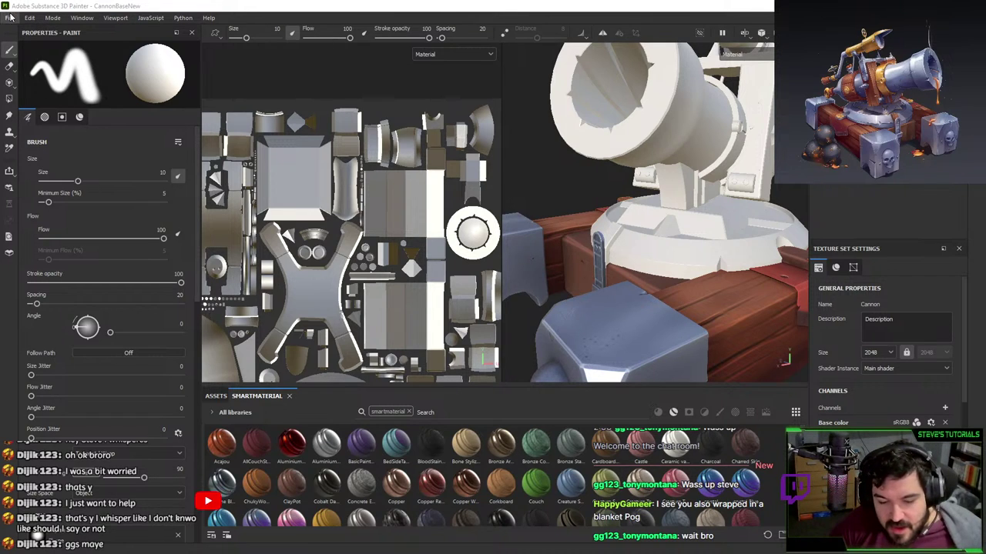
- Switch to Blender and select the whole cannon top, test-moving it and cancelling to check what belongs to it
{"action": "key", "text": "alt+Tab"}
{"action": "scroll", "coordinate": [753, 265], "scroll_direction": "down", "scroll_amount": 8}
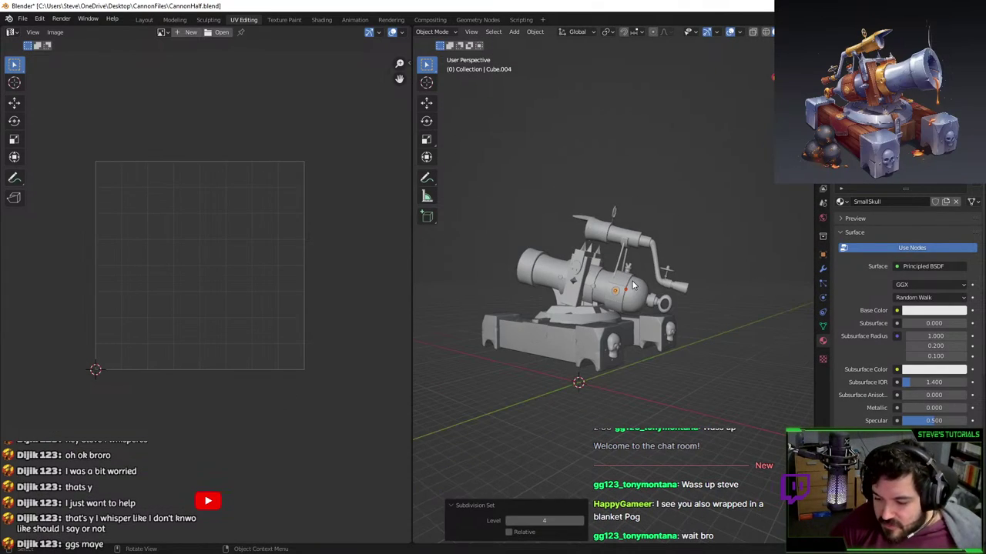
{"action": "scroll", "coordinate": [631, 289], "scroll_direction": "up", "scroll_amount": 2}
{"action": "left_click", "coordinate": [566, 335]}
{"action": "key", "text": "g"}
{"action": "right_click", "coordinate": [749, 266]}
- Export the selected cannon top as CannonFakeHP.fbx into the CannonFiles folder
{"action": "left_click", "coordinate": [23, 18]}
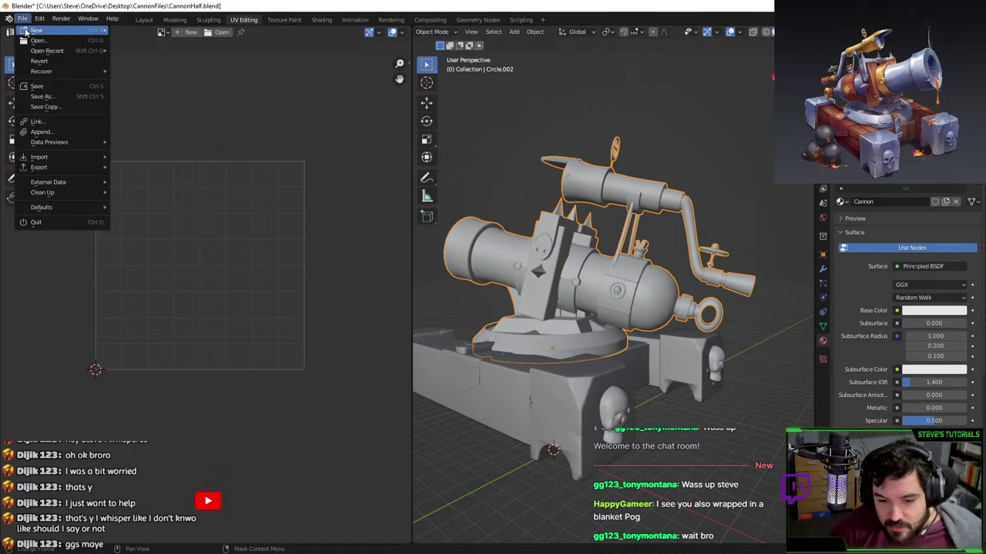
{"action": "mouse_move", "coordinate": [64, 174]}
{"action": "left_click", "coordinate": [164, 263]}
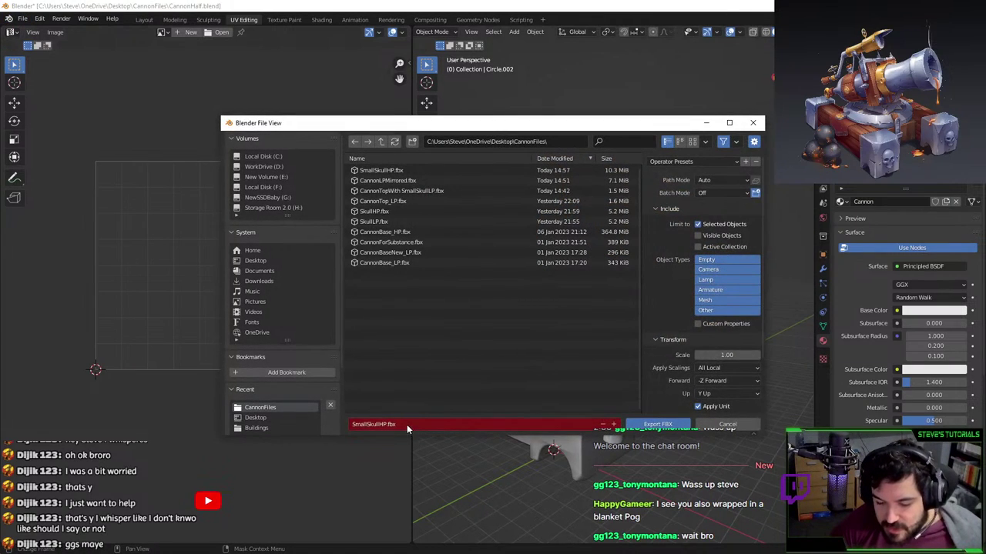
{"action": "left_click", "coordinate": [407, 424]}
{"action": "type", "text": "CannonFakeHP"}
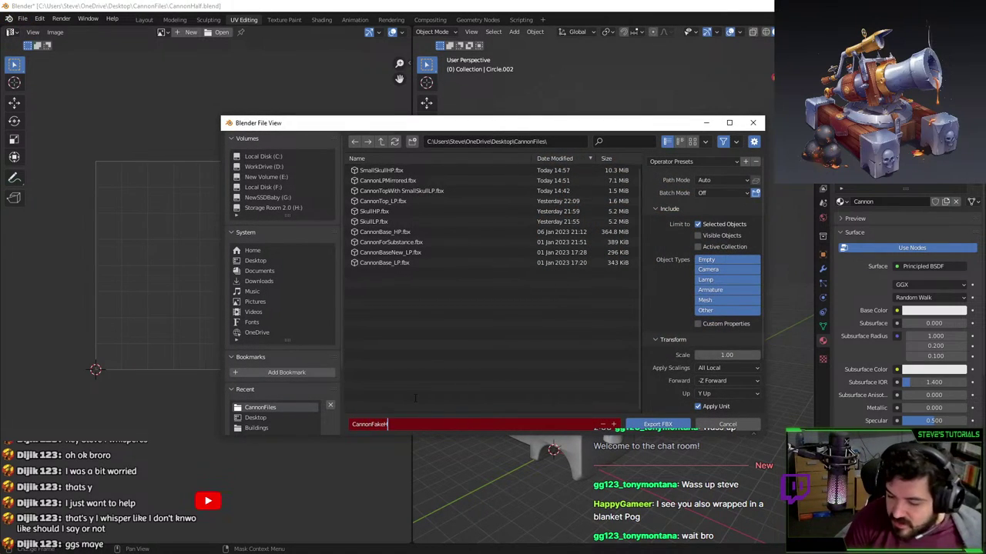
{"action": "key", "text": "Return"}
{"action": "left_click", "coordinate": [657, 424]}
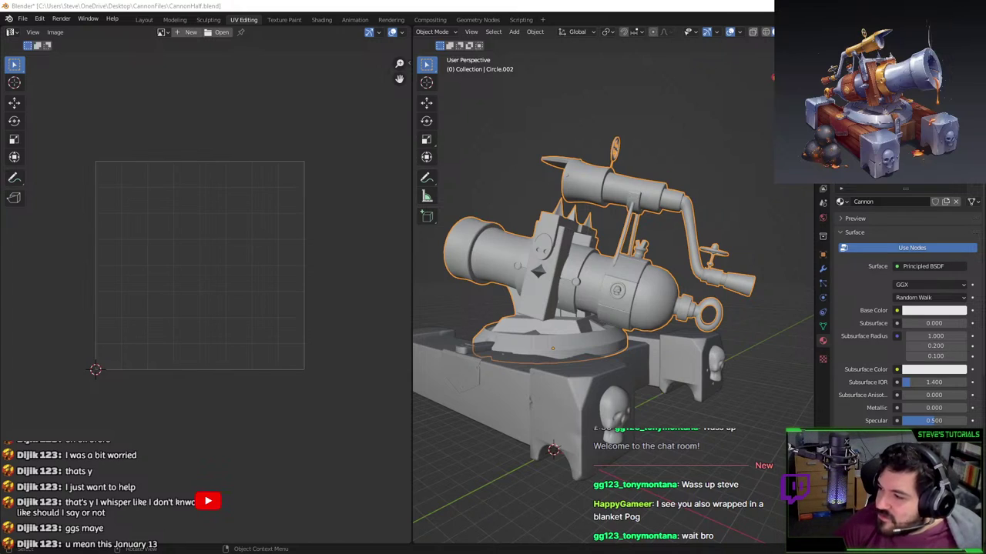
- Switch to the browser and read Twitch's Partner Exclusivity FAQ and the search results on streaming to other platforms
{"action": "left_click_drag", "start_coordinate": [0, 130], "coordinate": [580, 0]}
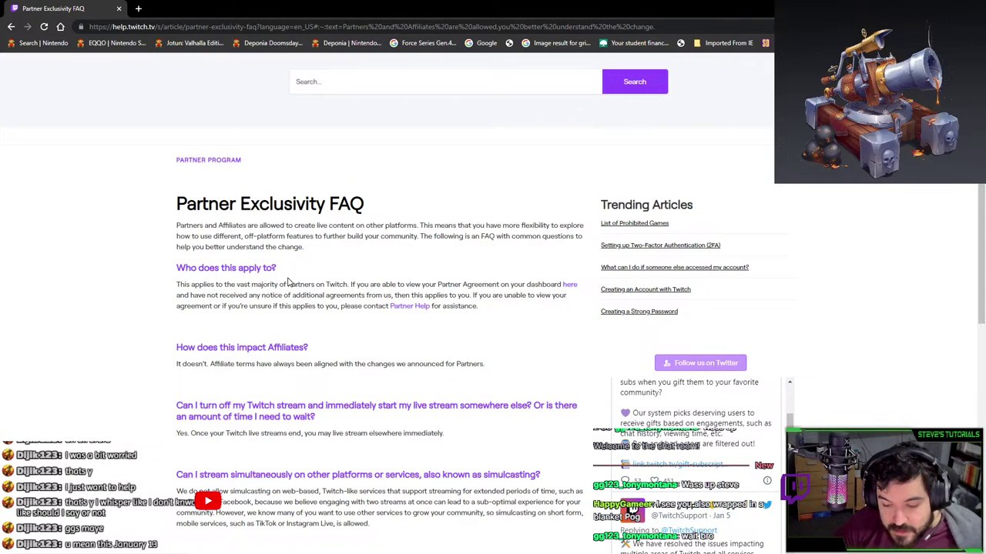
{"action": "scroll", "coordinate": [316, 324], "scroll_direction": "down", "scroll_amount": 1}
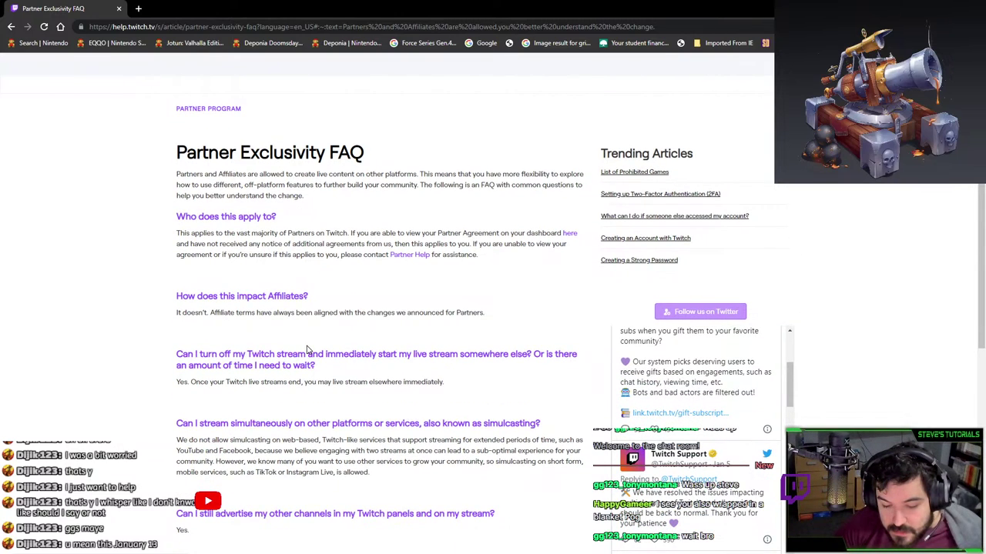
{"action": "key", "text": "alt+Left"}
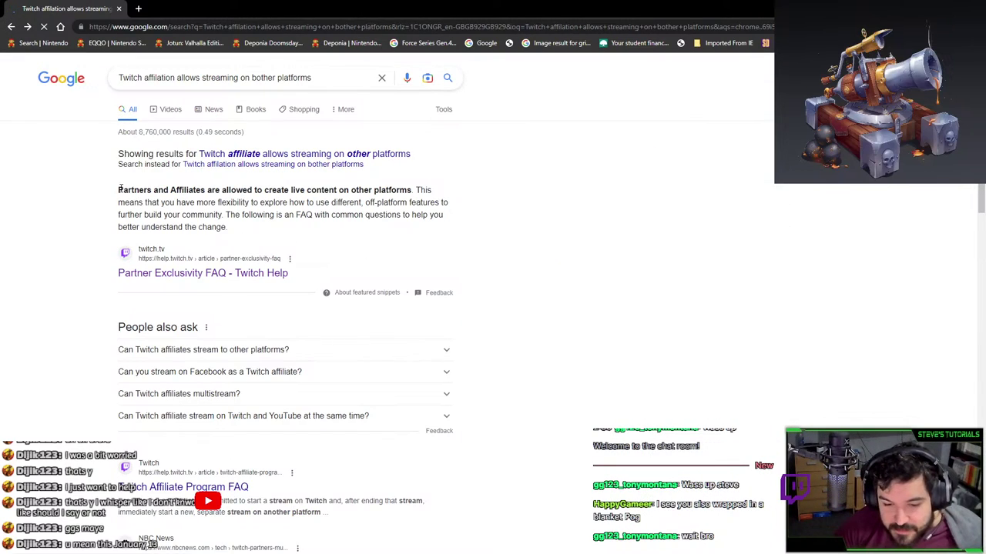
{"action": "left_click_drag", "start_coordinate": [117, 190], "coordinate": [255, 194]}
{"action": "left_click", "coordinate": [289, 192]}
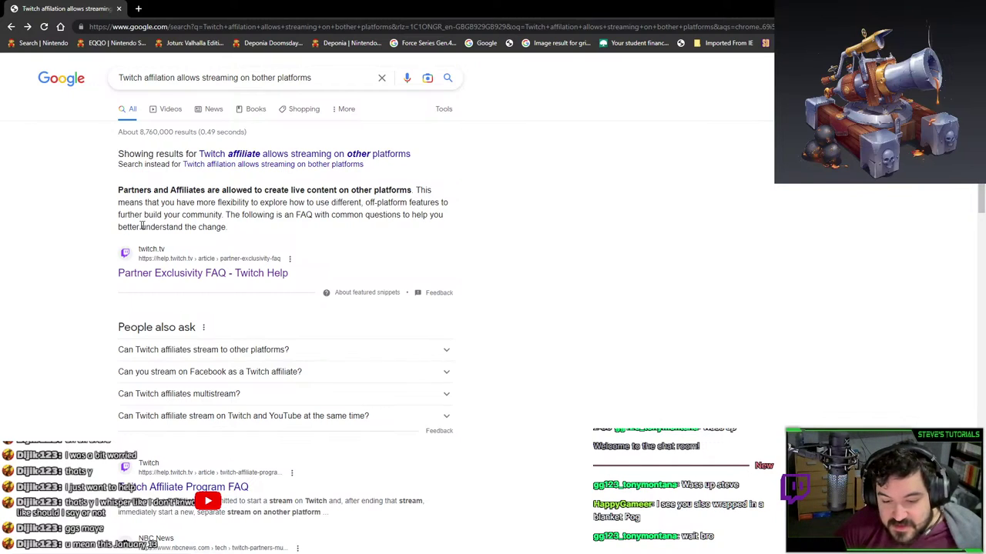
{"action": "scroll", "coordinate": [319, 266], "scroll_direction": "down", "scroll_amount": 2}
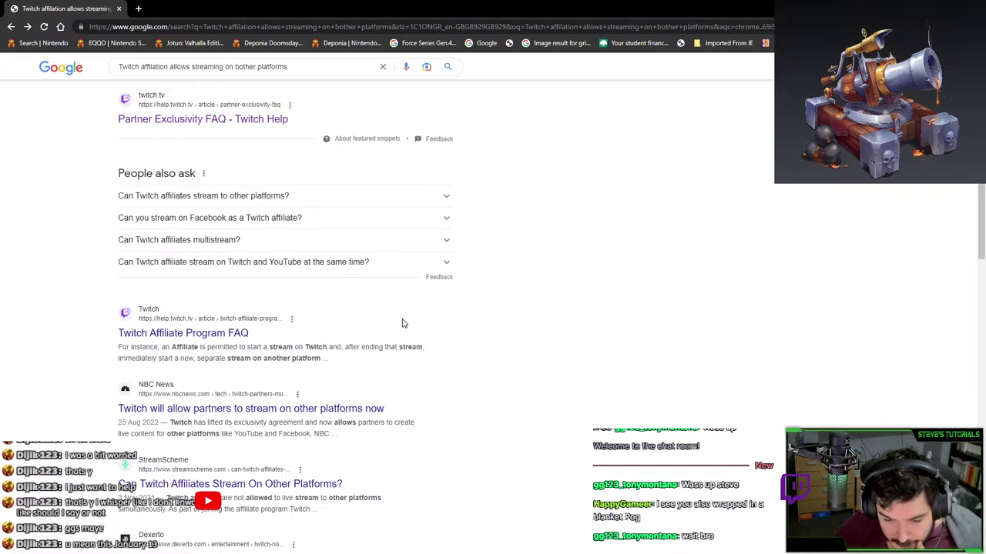
{"action": "scroll", "coordinate": [366, 332], "scroll_direction": "down", "scroll_amount": 2}
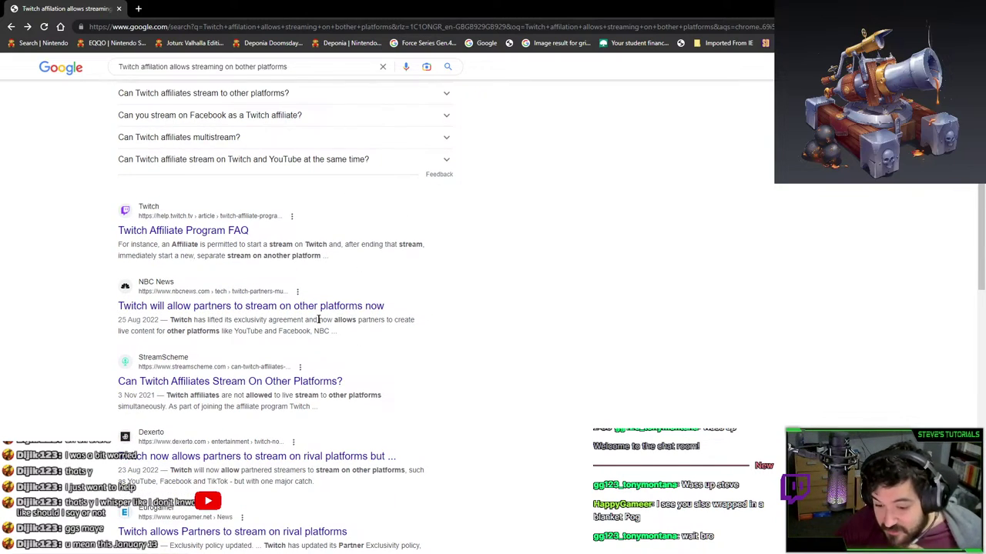
- Open the NBC News article on Twitch partners streaming on other platforms and read its passages on exclusivity and simulcasting
{"action": "left_click", "coordinate": [177, 305]}
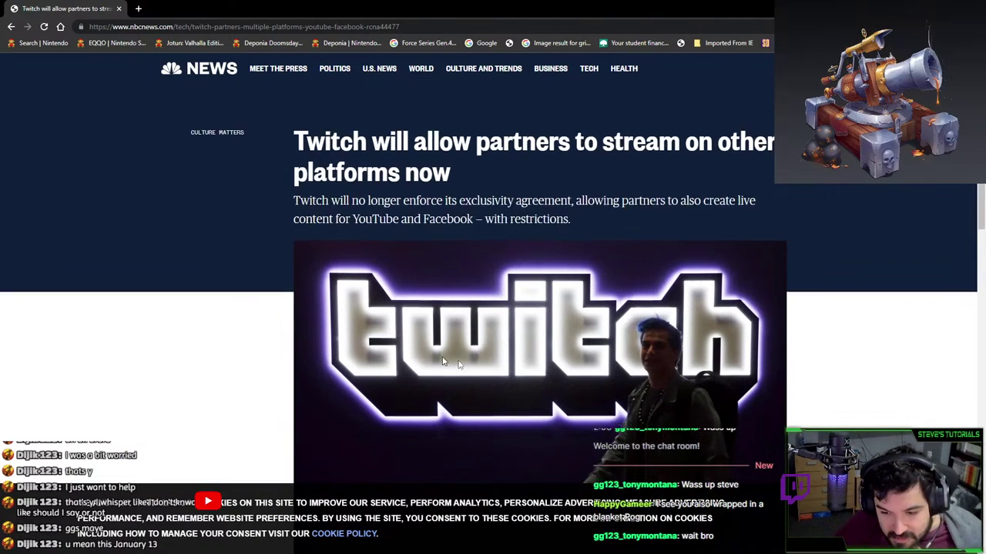
{"action": "scroll", "coordinate": [369, 323], "scroll_direction": "down", "scroll_amount": 4}
{"action": "scroll", "coordinate": [369, 323], "scroll_direction": "down", "scroll_amount": 1}
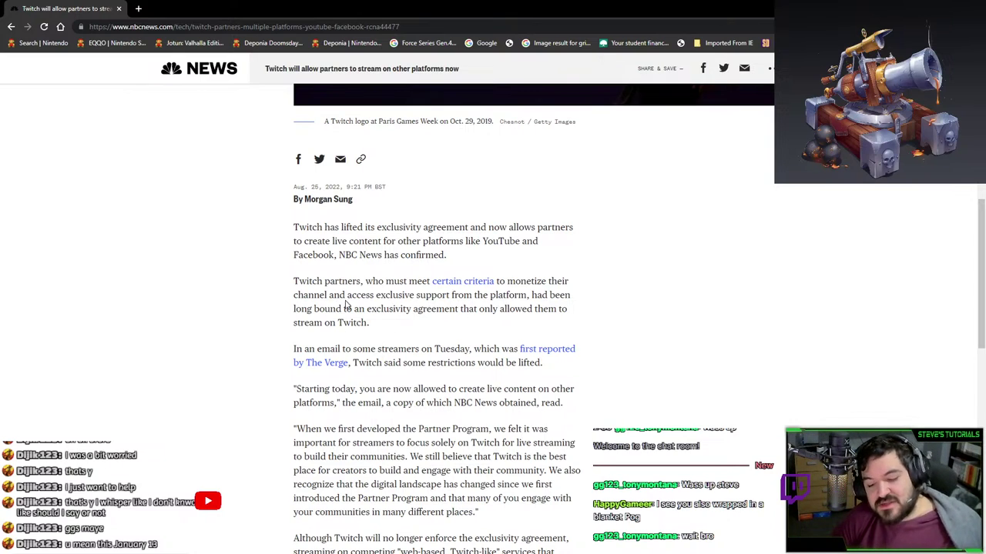
{"action": "left_click_drag", "start_coordinate": [383, 331], "coordinate": [336, 310]}
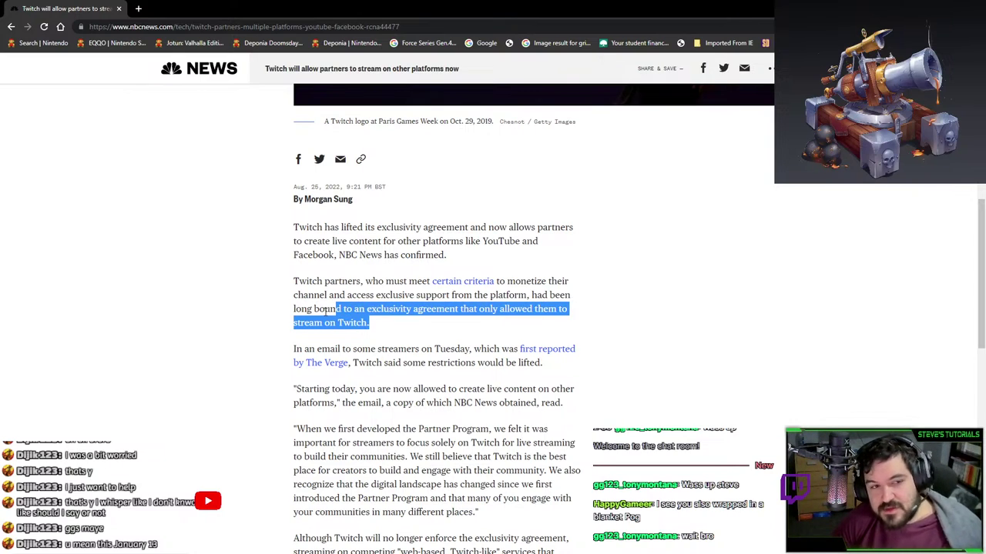
{"action": "left_click", "coordinate": [413, 373]}
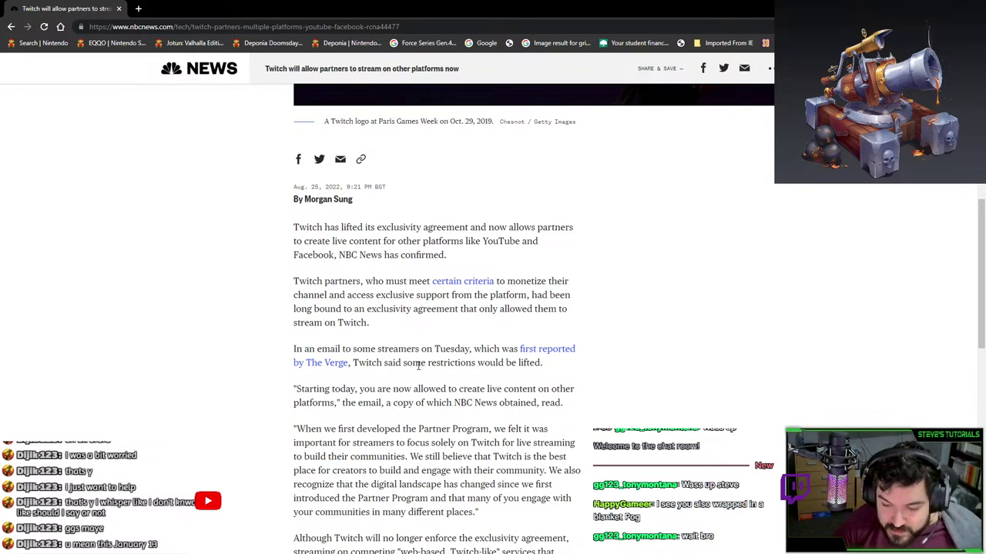
{"action": "left_click_drag", "start_coordinate": [446, 350], "coordinate": [497, 362]}
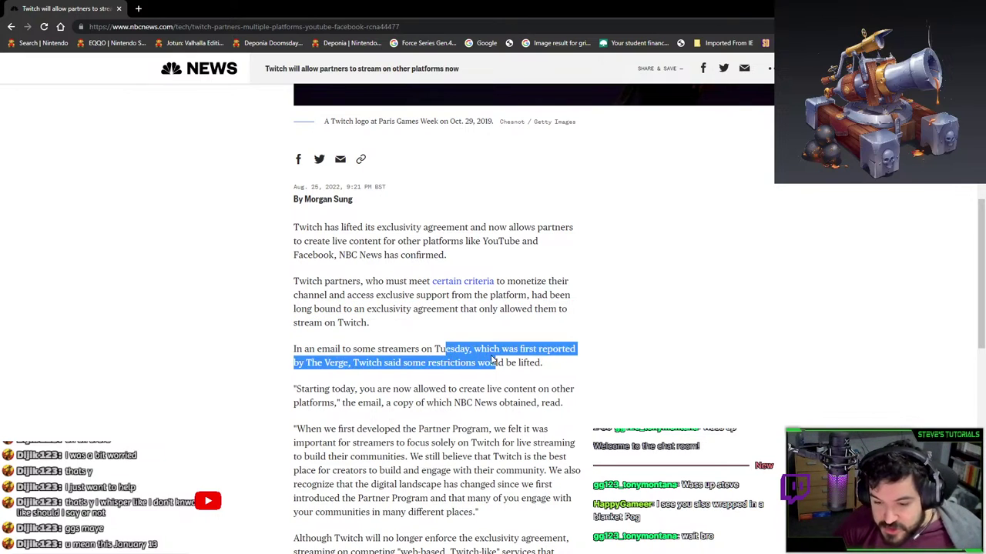
{"action": "scroll", "coordinate": [378, 280], "scroll_direction": "up", "scroll_amount": 1}
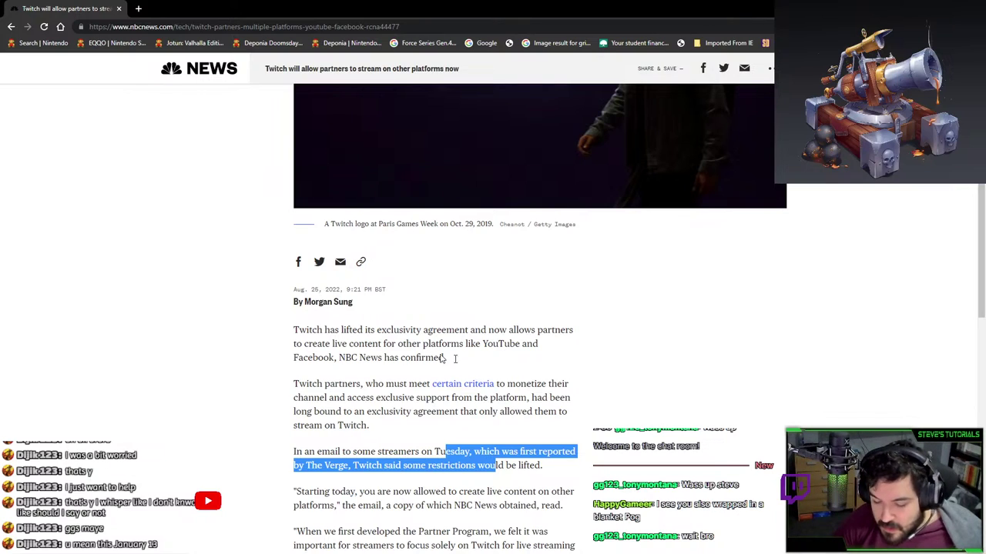
{"action": "scroll", "coordinate": [443, 359], "scroll_direction": "down", "scroll_amount": 1}
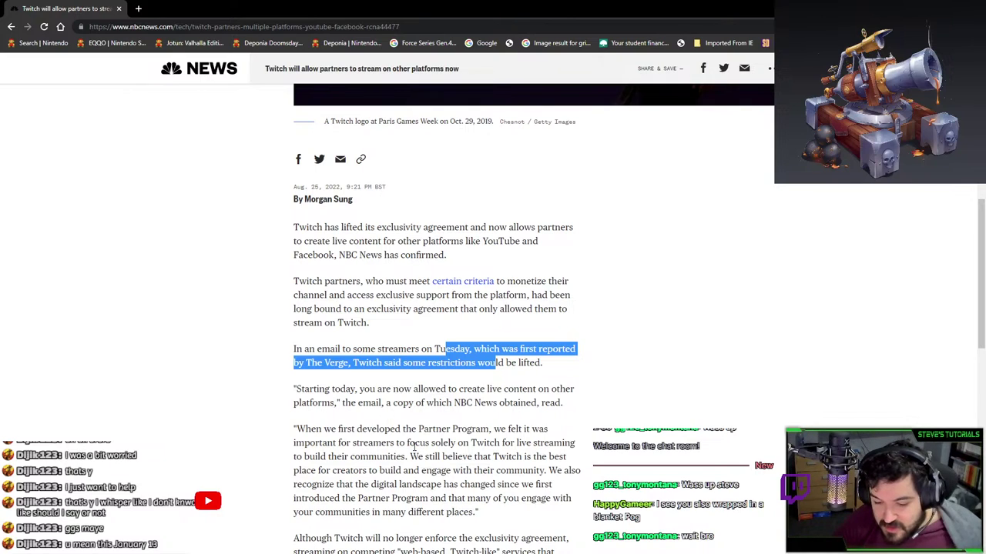
{"action": "scroll", "coordinate": [412, 449], "scroll_direction": "down", "scroll_amount": 1}
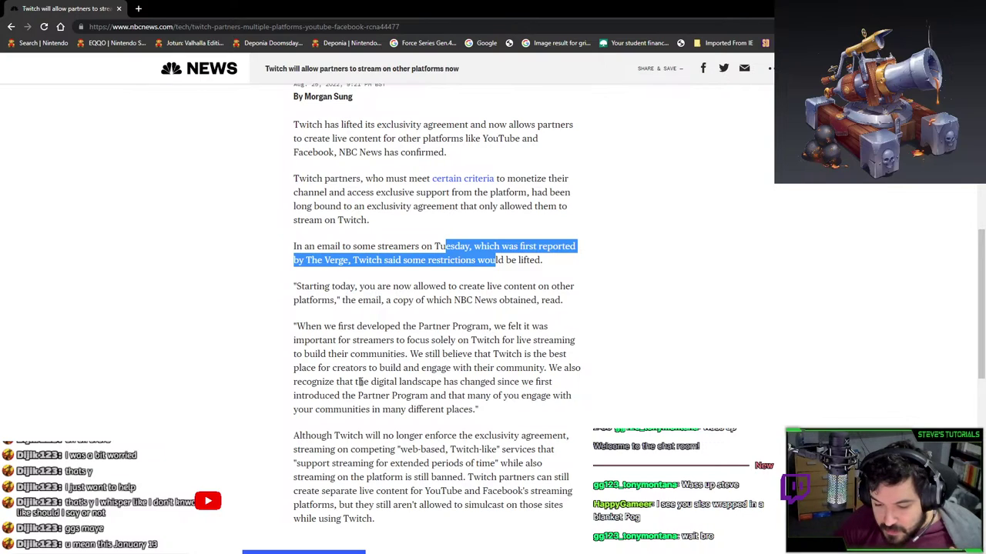
{"action": "left_click_drag", "start_coordinate": [486, 354], "coordinate": [492, 353]}
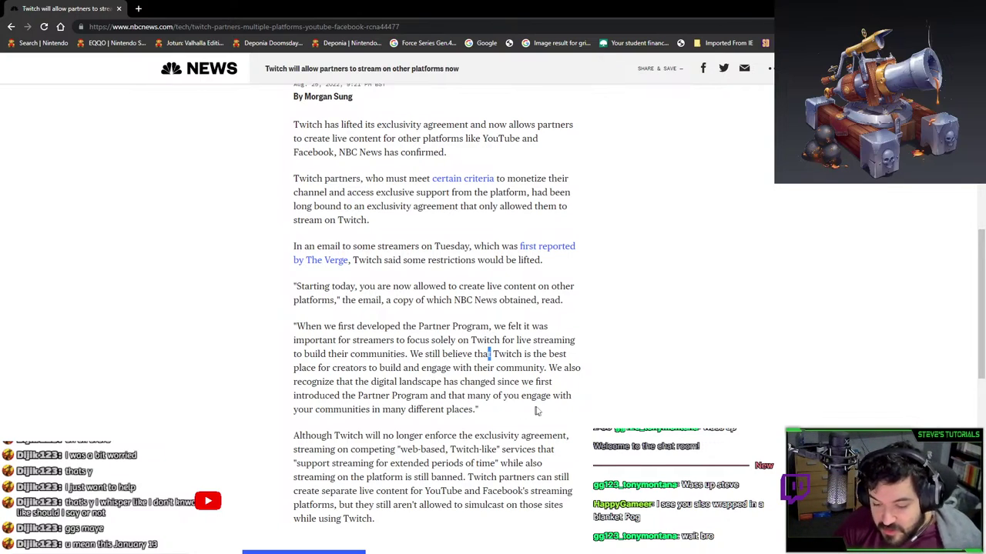
{"action": "scroll", "coordinate": [379, 435], "scroll_direction": "down", "scroll_amount": 2}
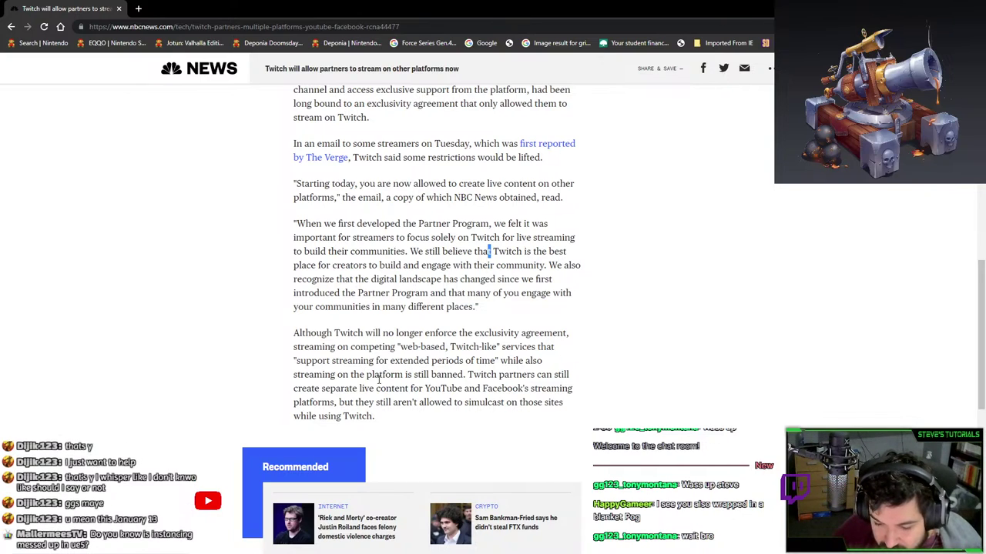
{"action": "left_click_drag", "start_coordinate": [459, 374], "coordinate": [431, 346]}
{"action": "left_click", "coordinate": [533, 433]}
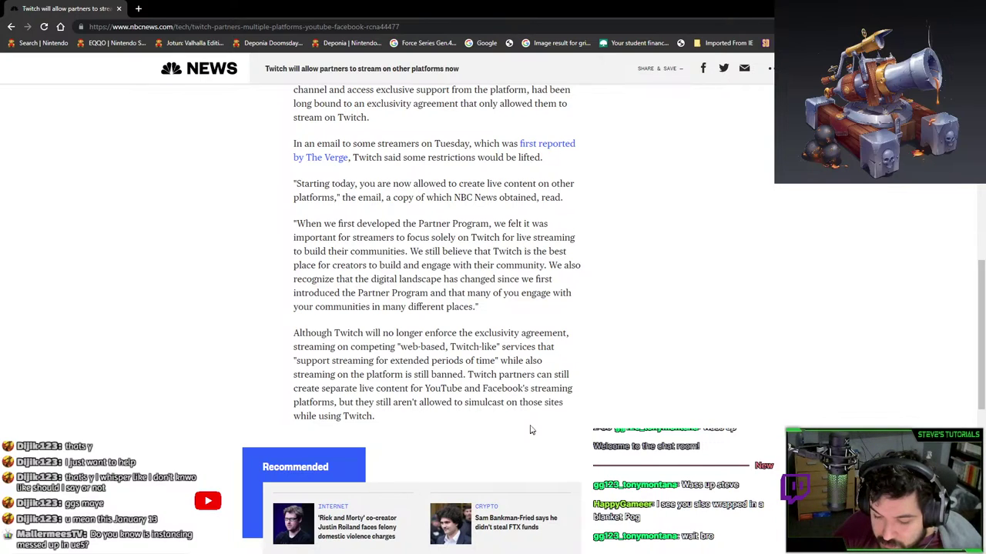
{"action": "left_click_drag", "start_coordinate": [398, 416], "coordinate": [339, 402]}
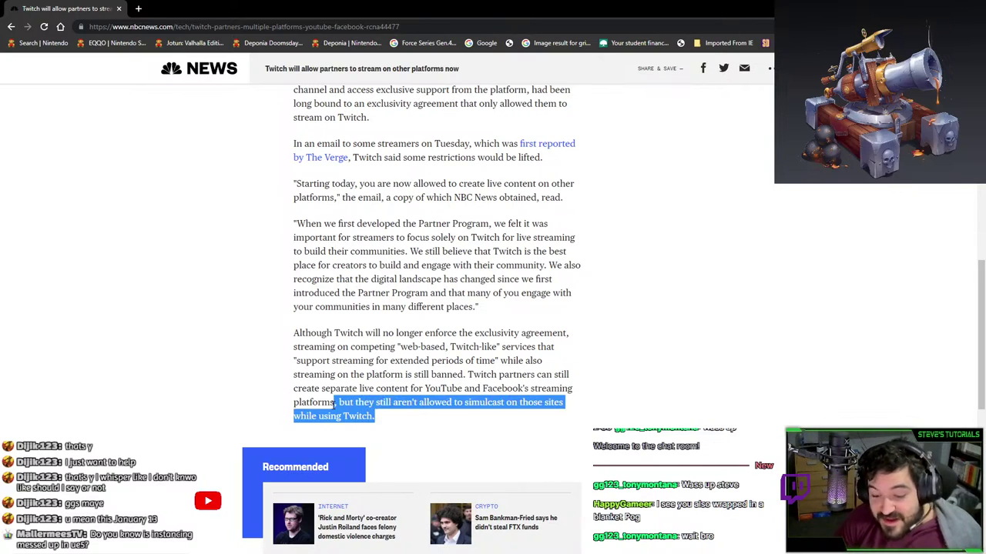
{"action": "left_click", "coordinate": [396, 400]}
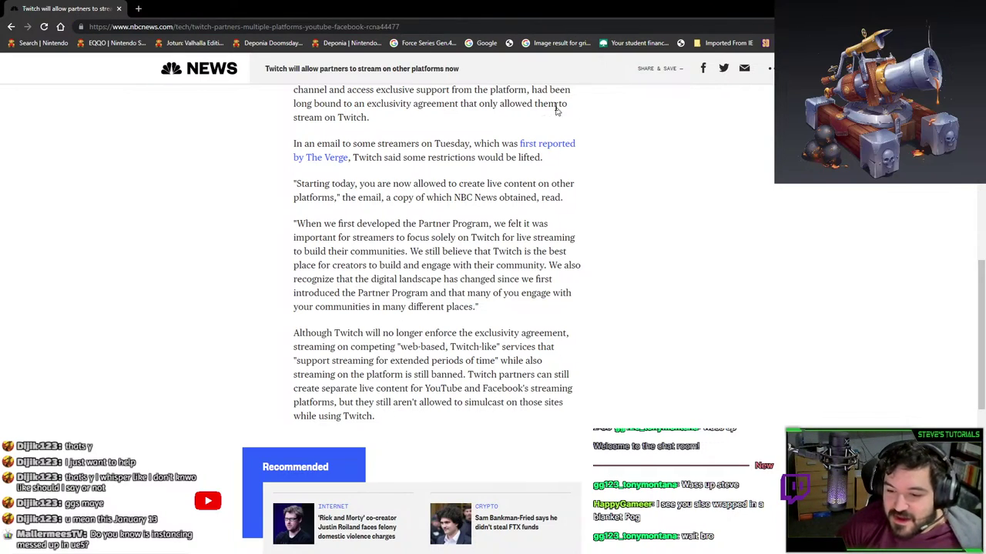
- Switch to Blender, look over the cannon top's UV layout, and test-move it to check which parts belong to it
{"action": "key", "text": "alt+Tab"}
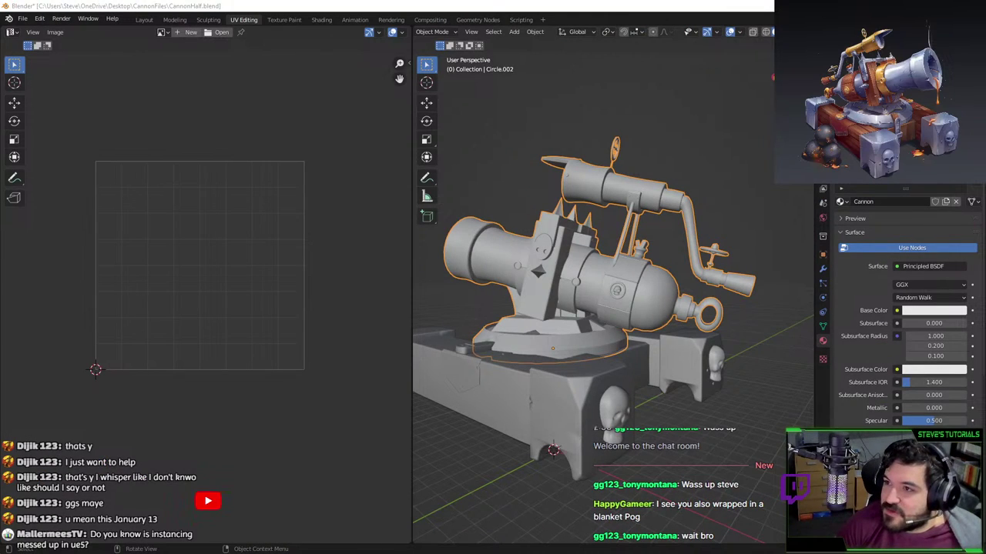
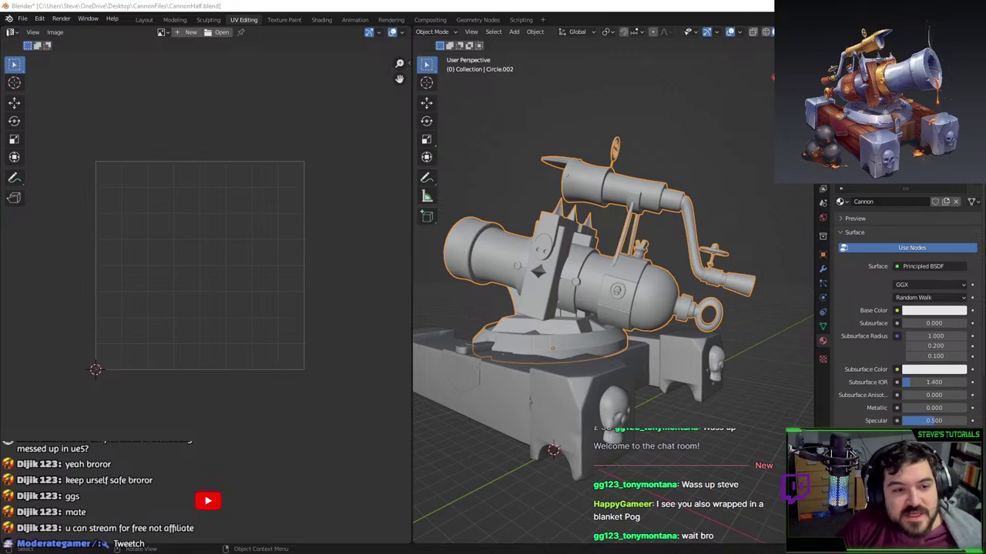
{"action": "middle_click_drag", "start_coordinate": [572, 378], "coordinate": [599, 409]}
{"action": "key", "text": "Tab"}
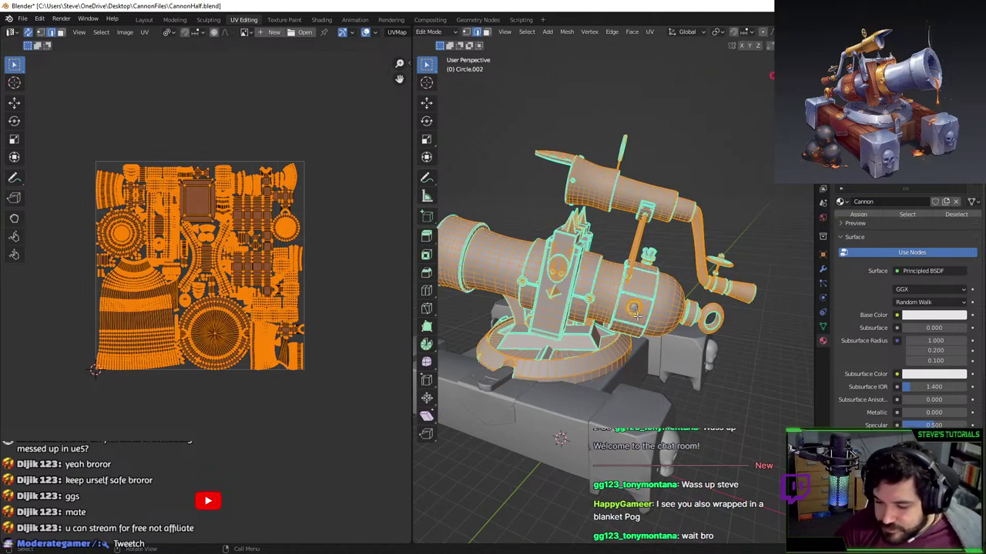
{"action": "middle_click_drag", "start_coordinate": [618, 369], "coordinate": [637, 311]}
{"action": "key", "text": "Tab"}
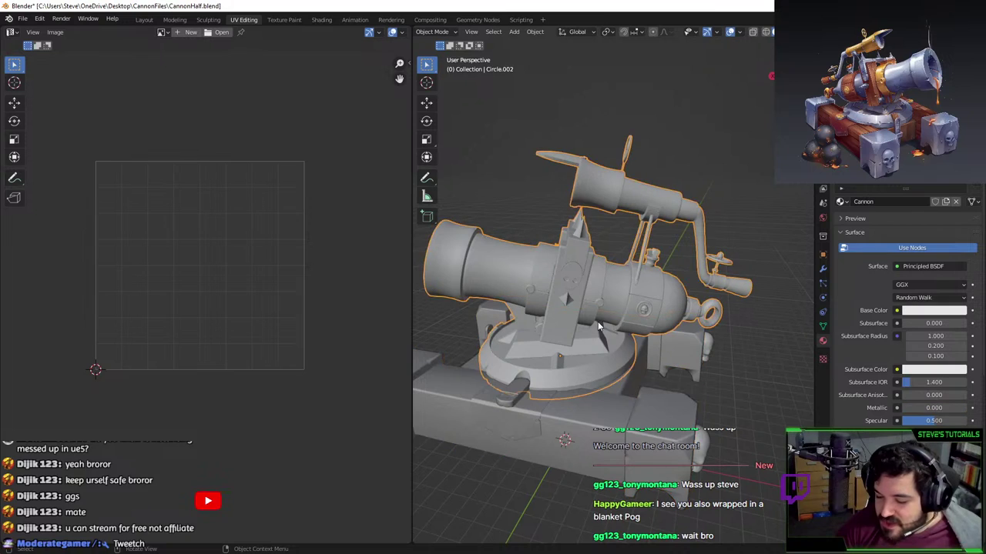
{"action": "key", "text": "h"}
{"action": "key", "text": "alt+h"}
{"action": "key", "text": "g"}
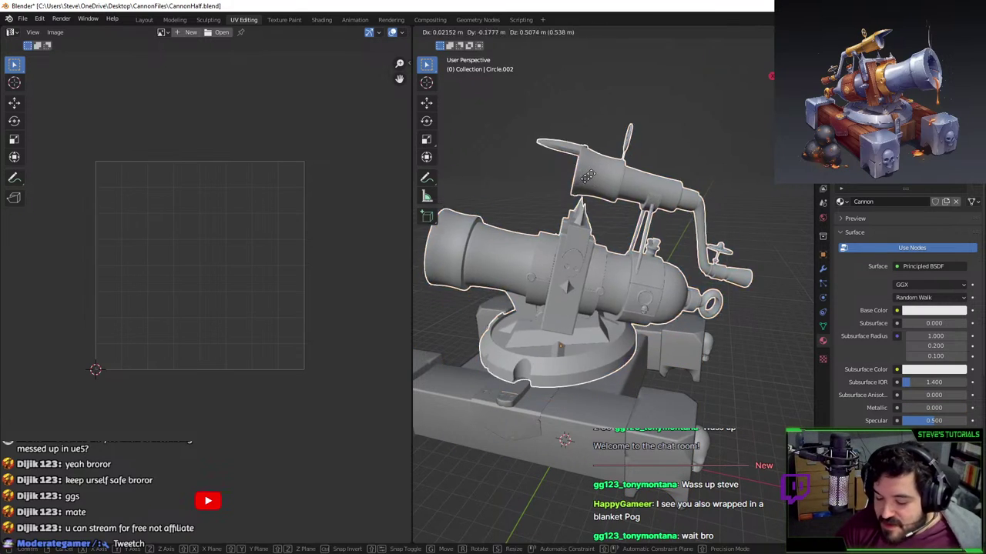
{"action": "right_click", "coordinate": [555, 173]}
{"action": "middle_click_drag", "start_coordinate": [515, 179], "coordinate": [587, 177]}
{"action": "scroll", "coordinate": [570, 179], "scroll_direction": "down", "scroll_amount": 2}
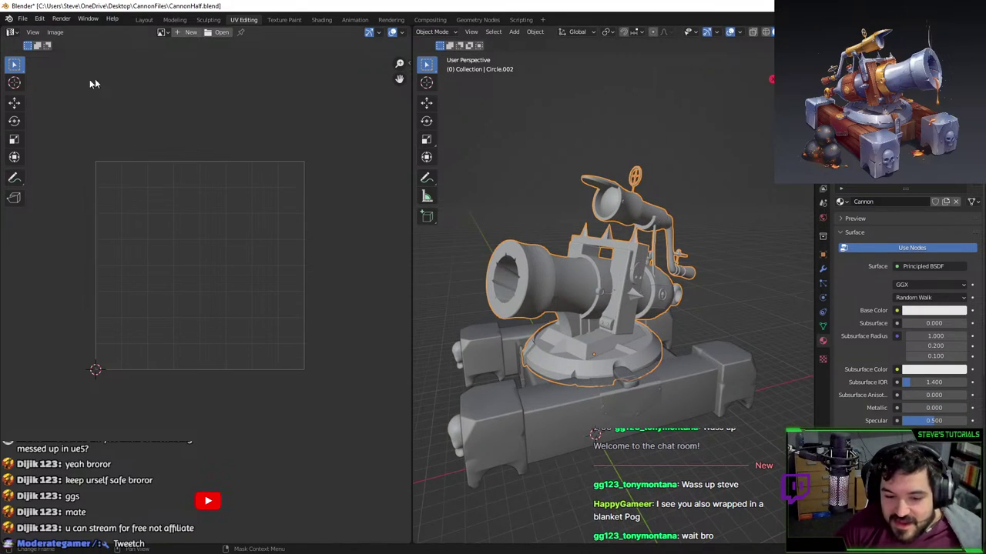
{"action": "left_click", "coordinate": [23, 18]}
{"action": "mouse_move", "coordinate": [48, 169]}
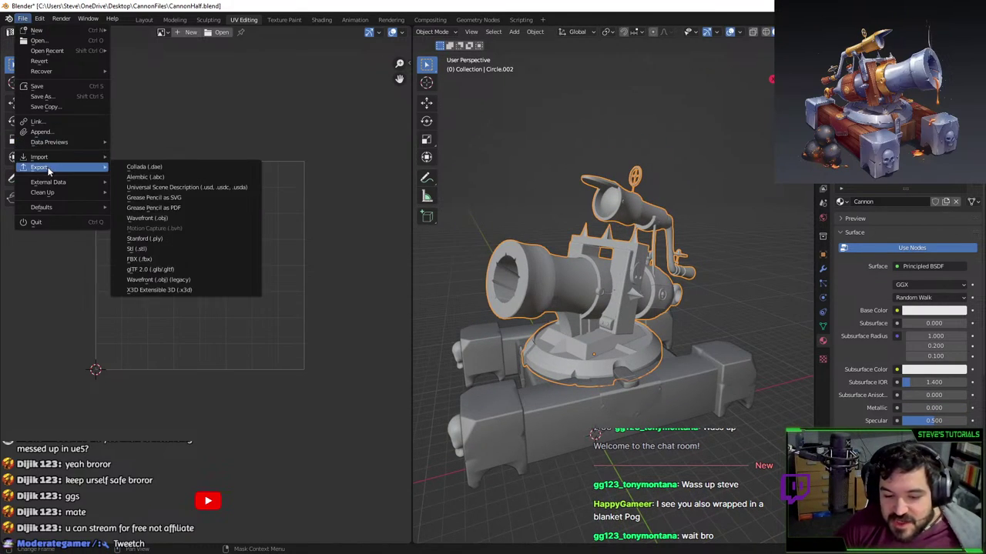
{"action": "left_click", "coordinate": [139, 258]}
{"action": "left_click", "coordinate": [753, 124]}
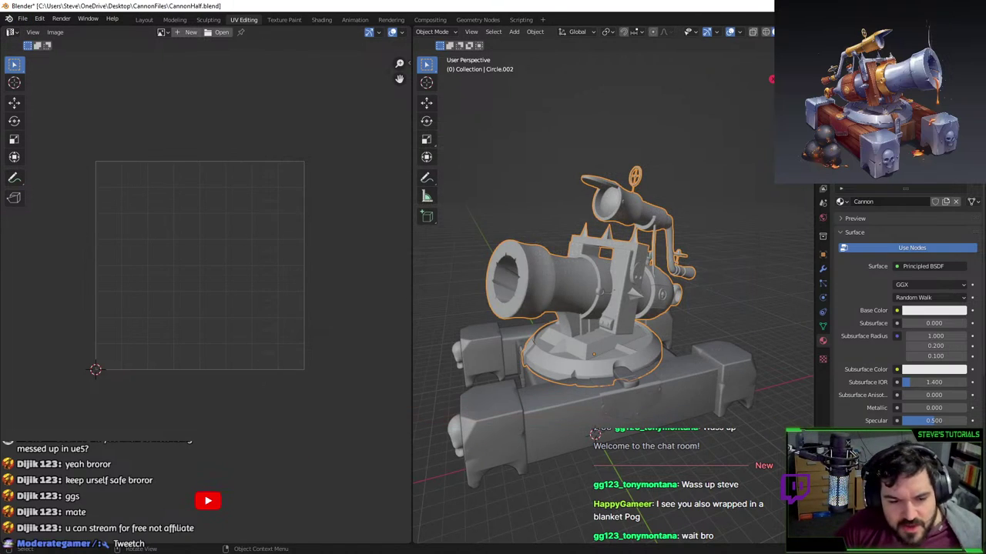
- In Substance Painter, add CannonFakeHP.fbx and SmallSkullHP.fbx to the baking high-definition meshes and bake the Cannon texture set's mesh maps
{"action": "key", "text": "alt+Tab"}
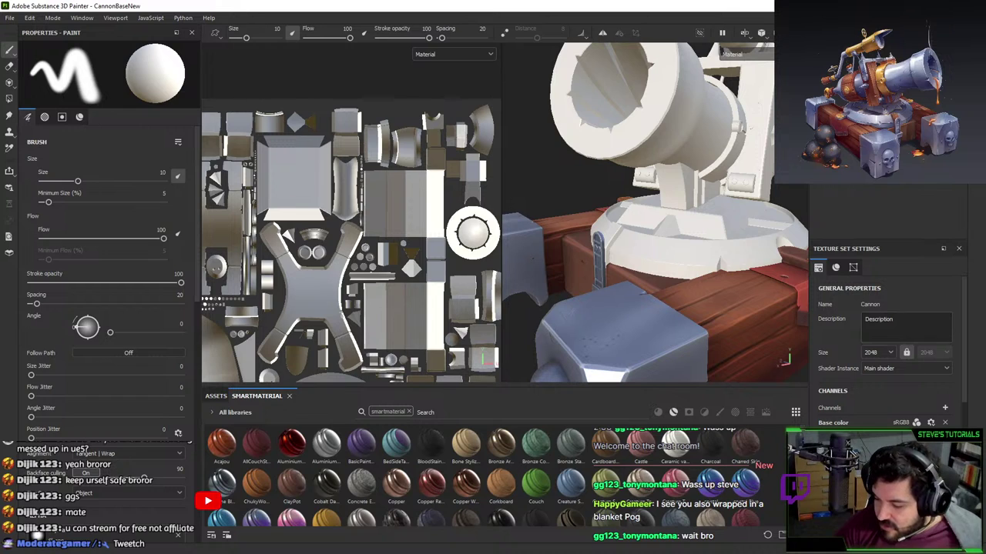
{"action": "scroll", "coordinate": [918, 377], "scroll_direction": "down", "scroll_amount": 2}
{"action": "left_click", "coordinate": [885, 506]}
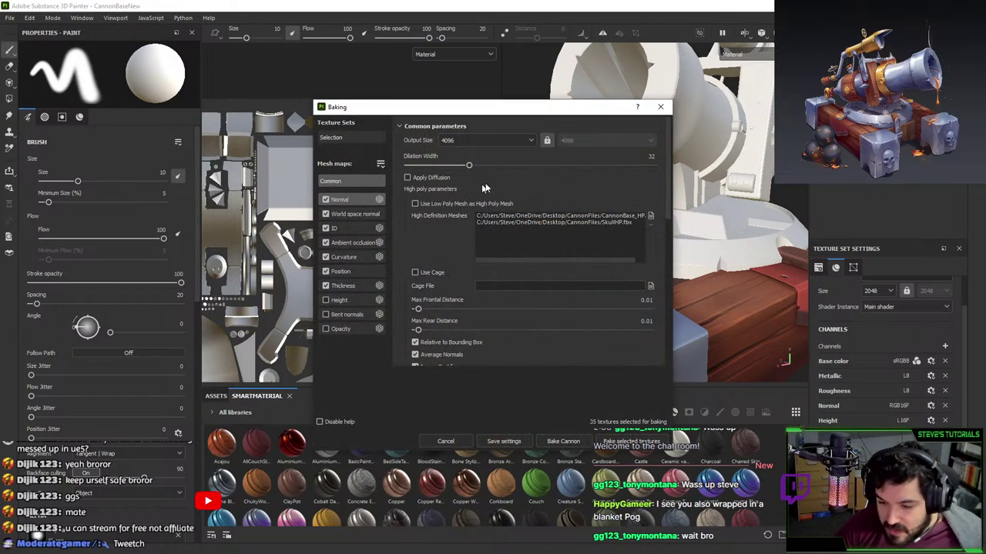
{"action": "left_click", "coordinate": [650, 216]}
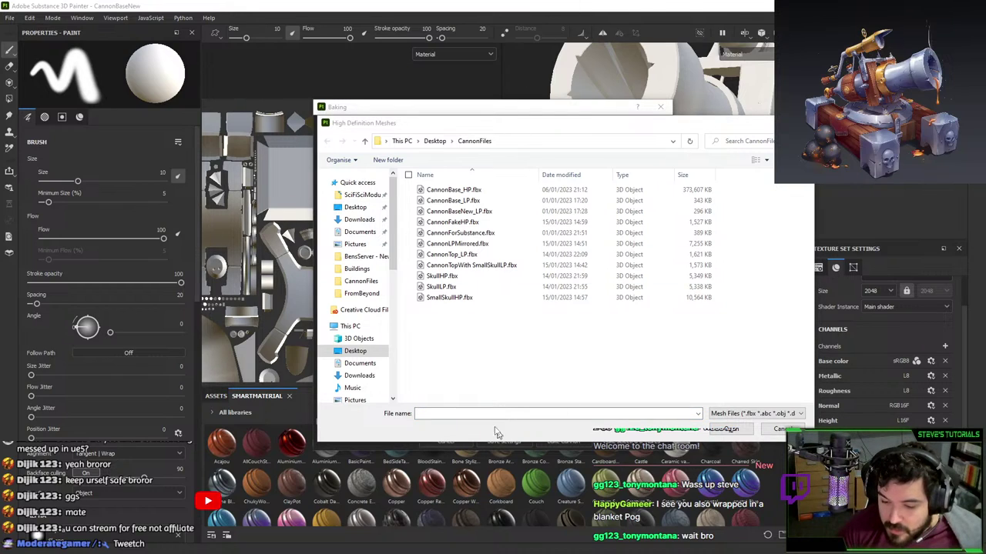
{"action": "left_click", "coordinate": [457, 400]}
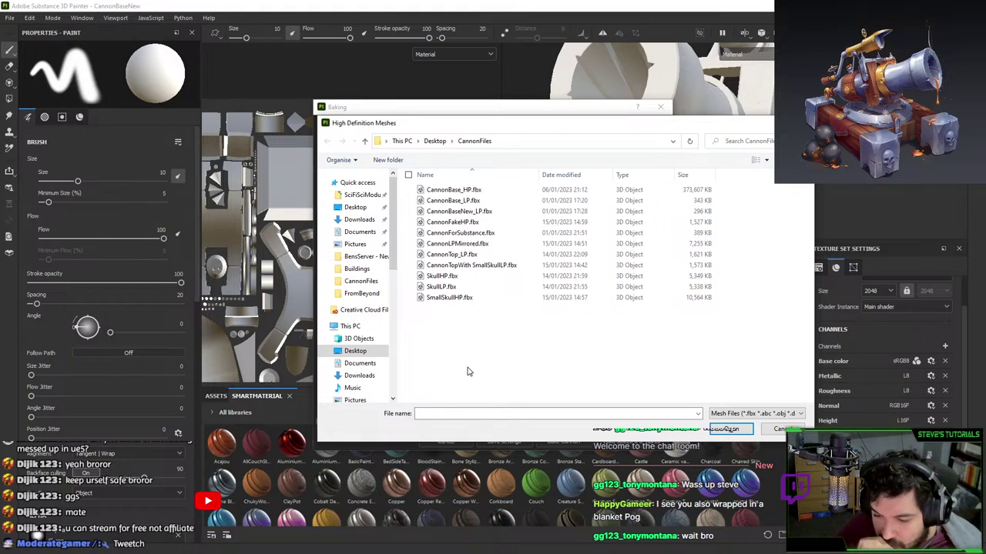
{"action": "double_click", "coordinate": [467, 221]}
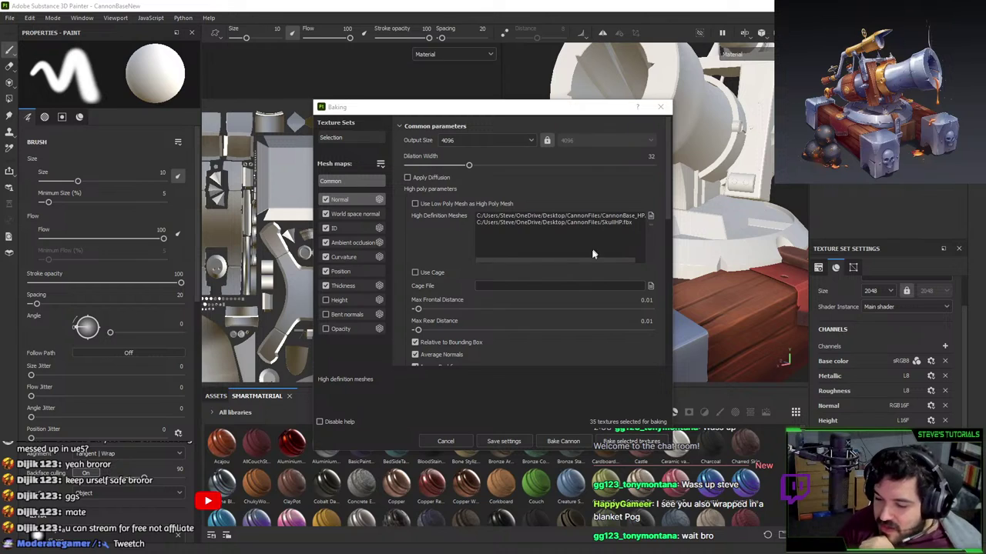
{"action": "left_click", "coordinate": [651, 215]}
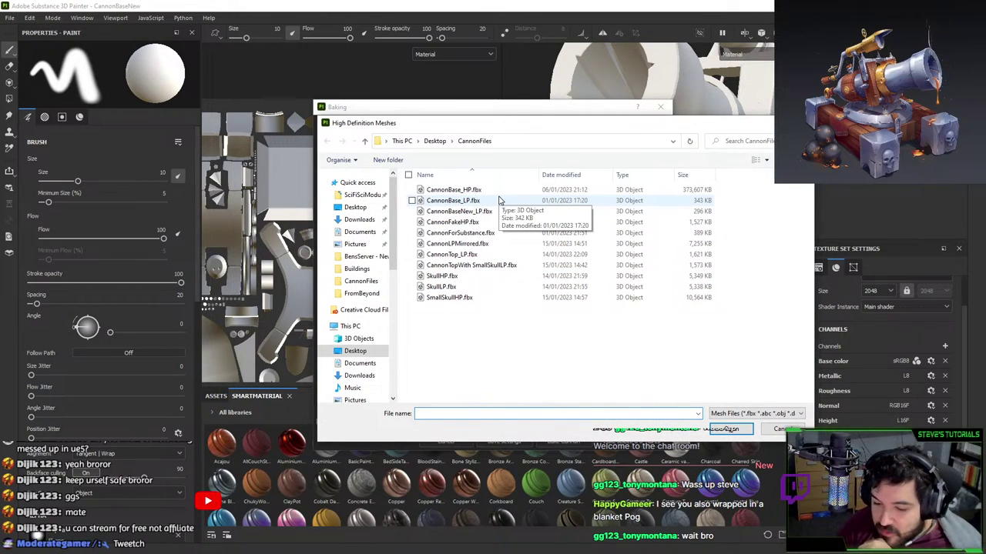
{"action": "double_click", "coordinate": [476, 301]}
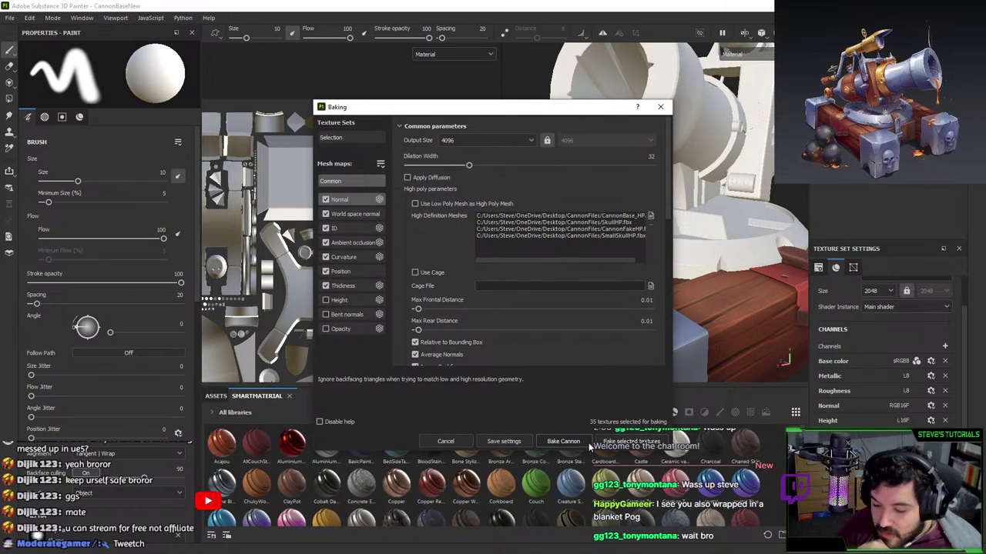
{"action": "left_click", "coordinate": [568, 442]}
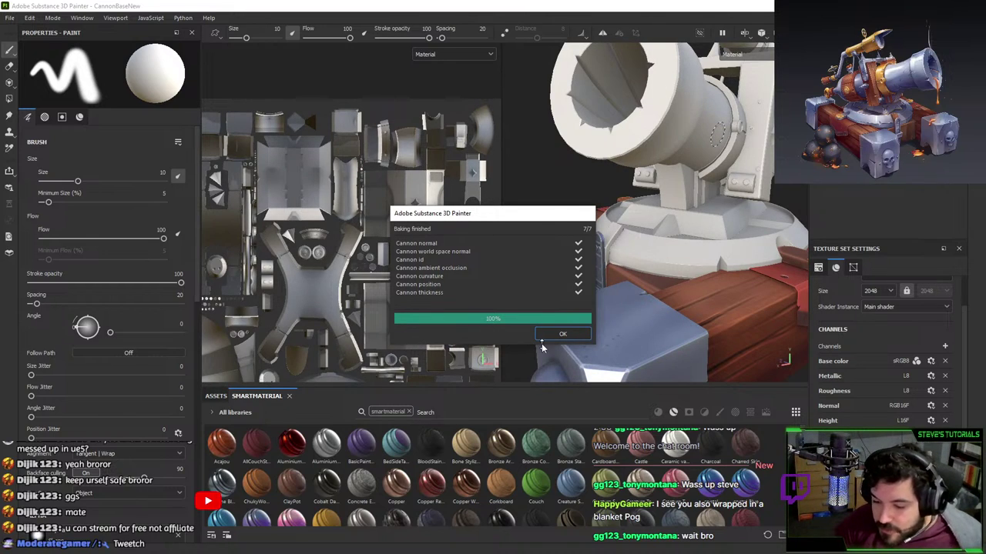
{"action": "left_click", "coordinate": [562, 333]}
- Inspect the baked cannon mount and base in 3D and look through the texture sets' UV views
{"action": "left_click_drag", "start_coordinate": [693, 231], "coordinate": [616, 223], "text": "alt"}
{"action": "right_click_drag", "start_coordinate": [616, 223], "coordinate": [668, 221], "text": "shift"}
{"action": "left_click_drag", "start_coordinate": [668, 222], "coordinate": [693, 254], "text": "alt"}
{"action": "middle_click_drag", "start_coordinate": [693, 255], "coordinate": [646, 300], "text": "alt"}
{"action": "left_click_drag", "start_coordinate": [647, 300], "coordinate": [609, 313], "text": "alt"}
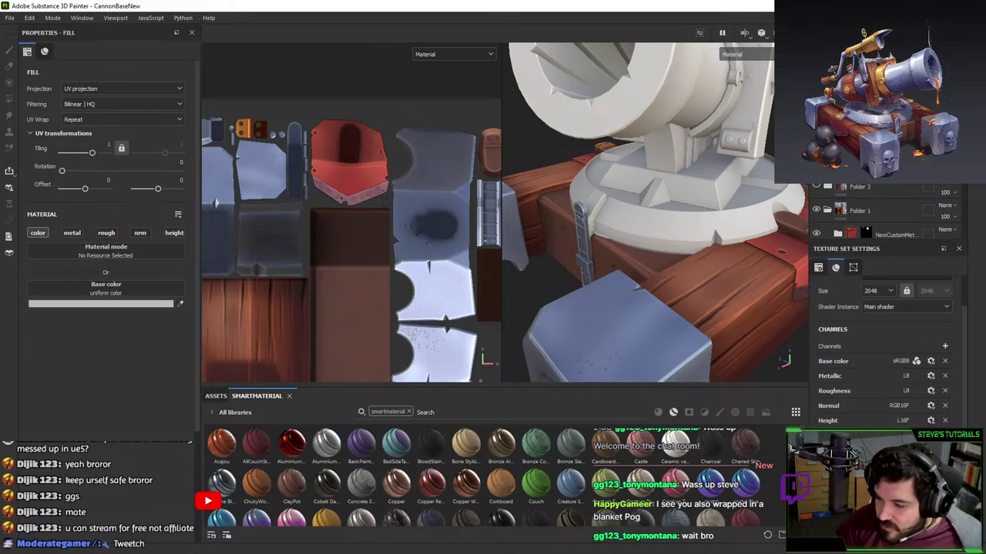
{"action": "scroll", "coordinate": [299, 310], "scroll_direction": "up", "scroll_amount": 5}
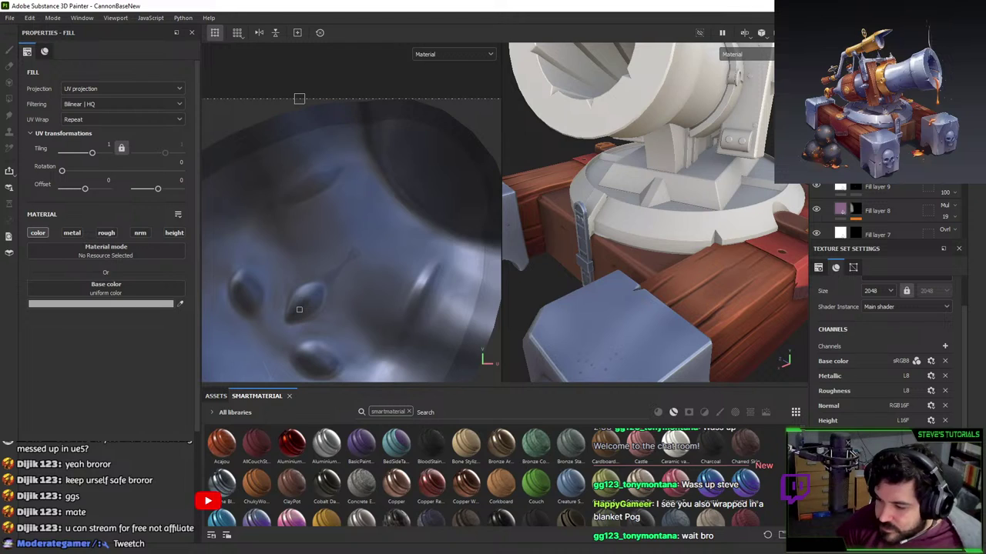
{"action": "key", "text": "1"}
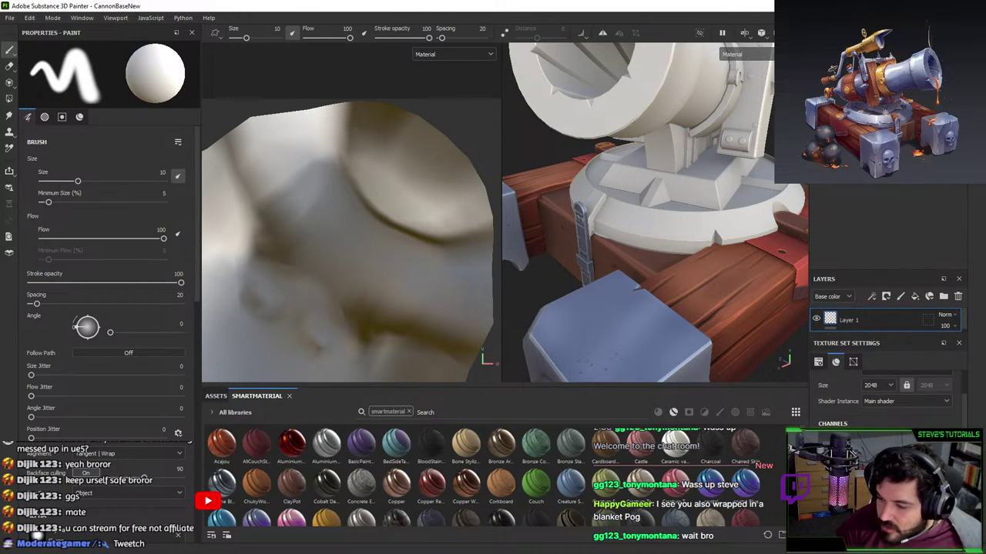
- Examine the baked small skull medallions and surrounding band on the rear of the cannon barrel
{"action": "left_click_drag", "start_coordinate": [770, 186], "coordinate": [773, 111], "text": "alt"}
{"action": "left_click_drag", "start_coordinate": [655, 231], "coordinate": [731, 221], "text": "alt"}
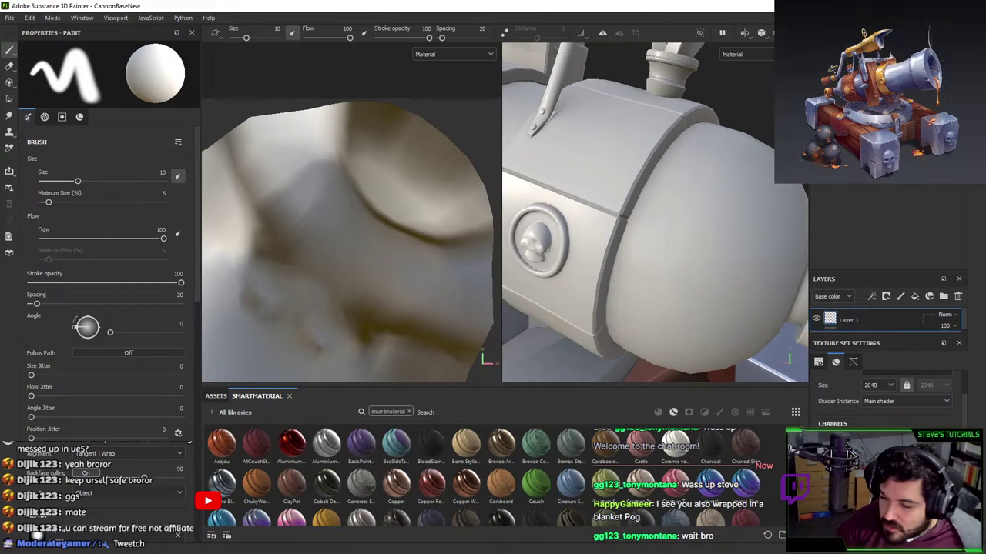
{"action": "left_click_drag", "start_coordinate": [678, 239], "coordinate": [732, 160], "text": "alt"}
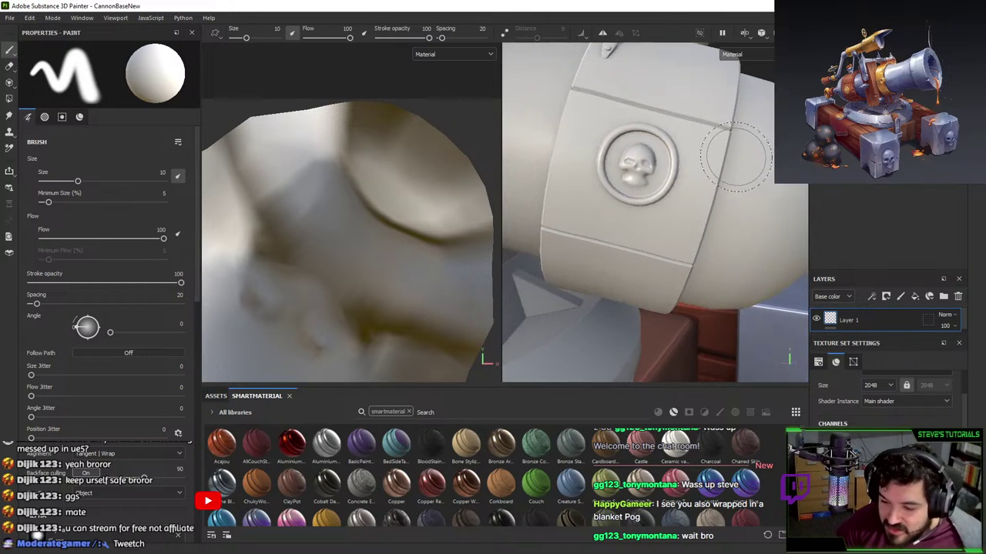
{"action": "right_click_drag", "start_coordinate": [732, 160], "coordinate": [677, 278], "text": "shift"}
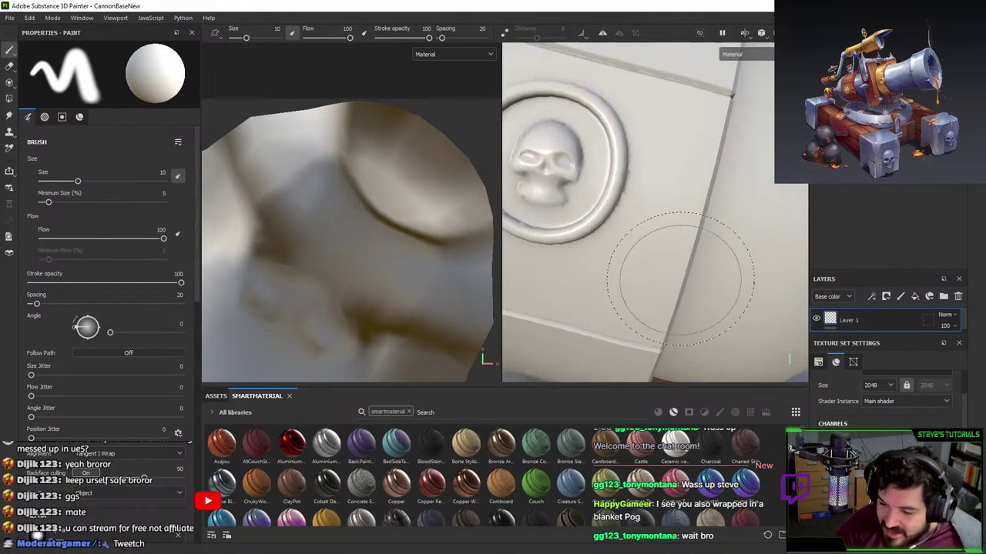
{"action": "middle_click_drag", "start_coordinate": [678, 277], "coordinate": [780, 244], "text": "alt"}
{"action": "left_click_drag", "start_coordinate": [759, 245], "coordinate": [709, 229], "text": "alt"}
{"action": "scroll", "coordinate": [877, 408], "scroll_direction": "up", "scroll_amount": 2}
{"action": "right_click_drag", "start_coordinate": [691, 245], "coordinate": [659, 160], "text": "shift"}
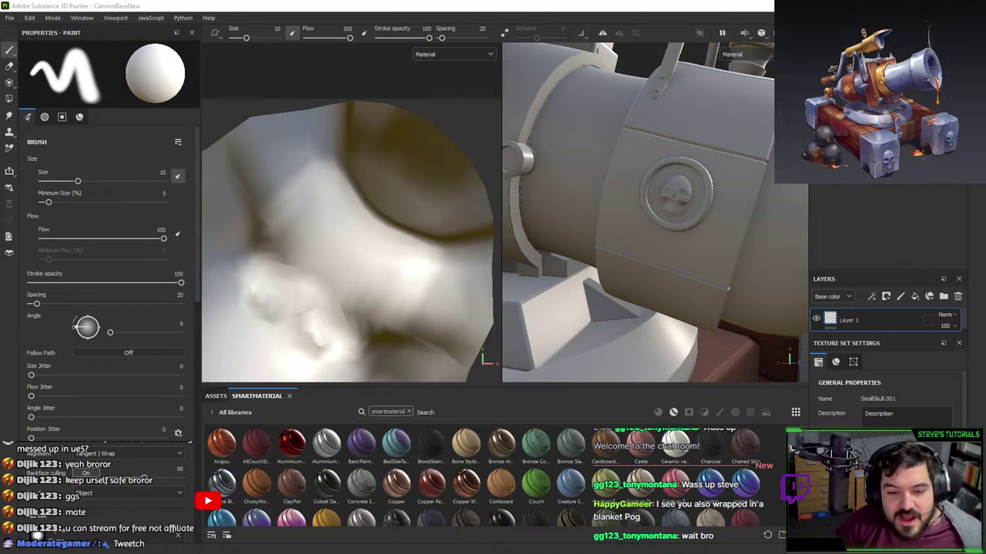
- Switch to Blender and replace SmallSkull.001 with the SmallSkull material on the small skull at the cannon's opposite side
{"action": "key", "text": "alt+Tab"}
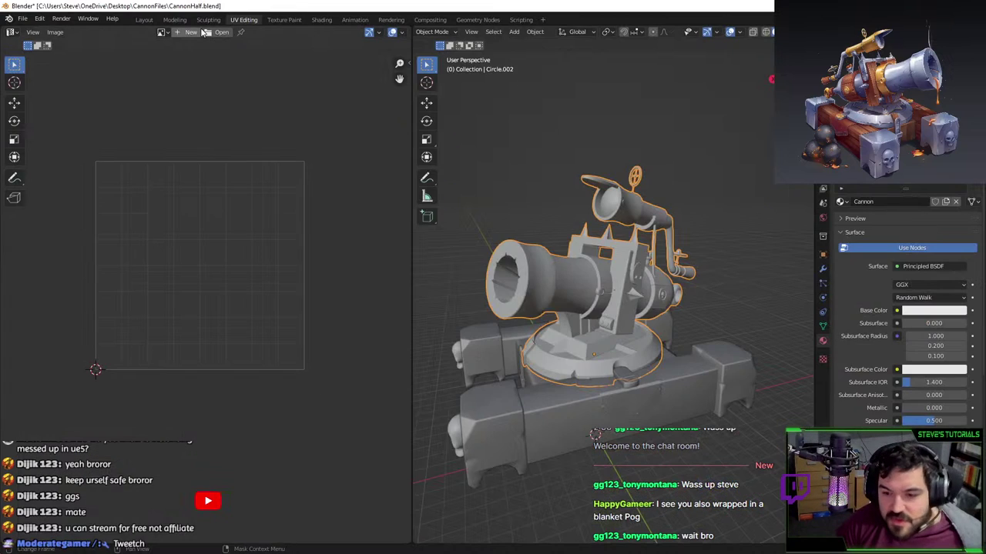
{"action": "left_click", "coordinate": [663, 296]}
{"action": "middle_click_drag", "start_coordinate": [663, 296], "coordinate": [485, 296]}
{"action": "scroll", "coordinate": [686, 287], "scroll_direction": "up", "scroll_amount": 3}
{"action": "left_click", "coordinate": [583, 300]}
{"action": "middle_click_drag", "start_coordinate": [731, 289], "coordinate": [649, 293]}
{"action": "left_click", "coordinate": [651, 301]}
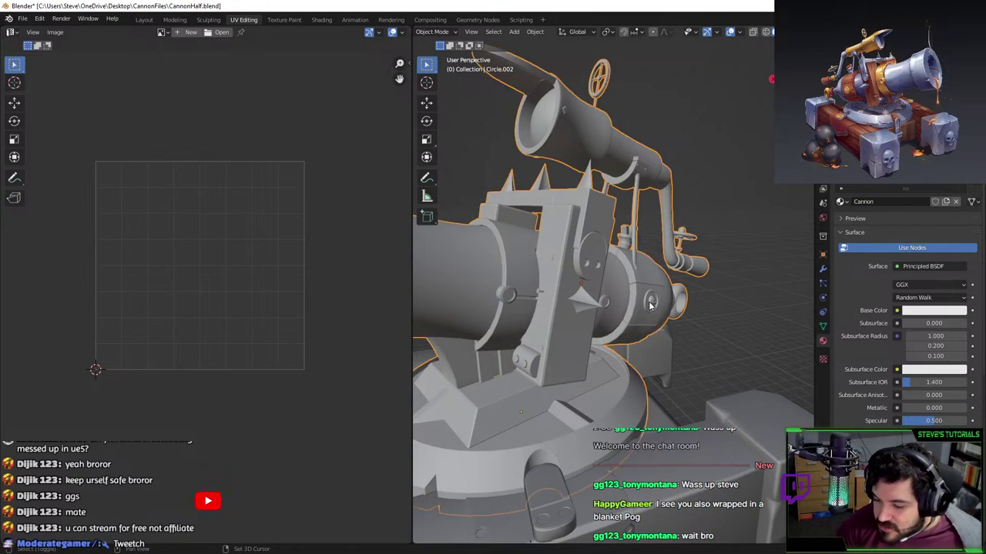
{"action": "left_click", "coordinate": [653, 303]}
{"action": "middle_click_drag", "start_coordinate": [508, 304], "coordinate": [731, 303]}
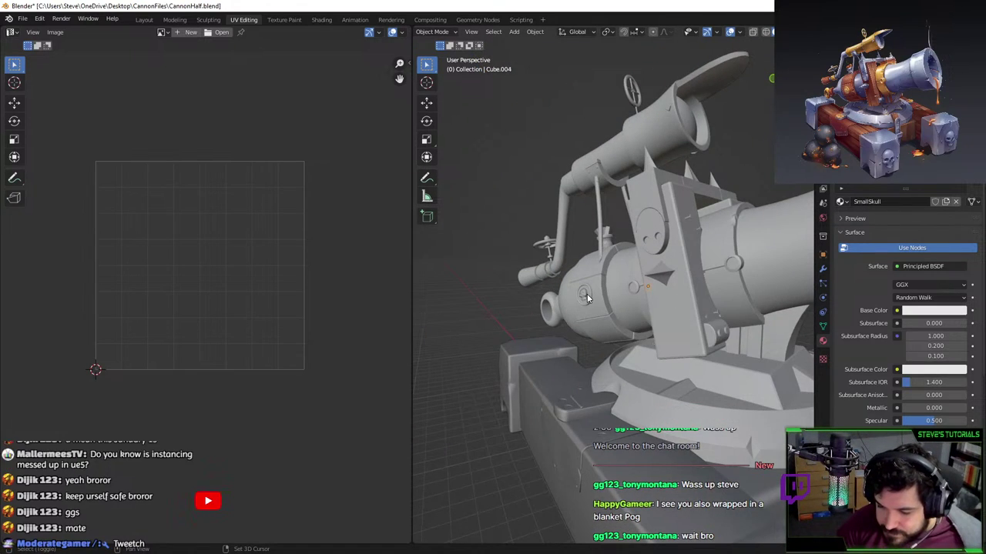
{"action": "left_click", "coordinate": [583, 295]}
{"action": "left_click", "coordinate": [582, 295]}
{"action": "scroll", "coordinate": [904, 308], "scroll_direction": "up", "scroll_amount": 2}
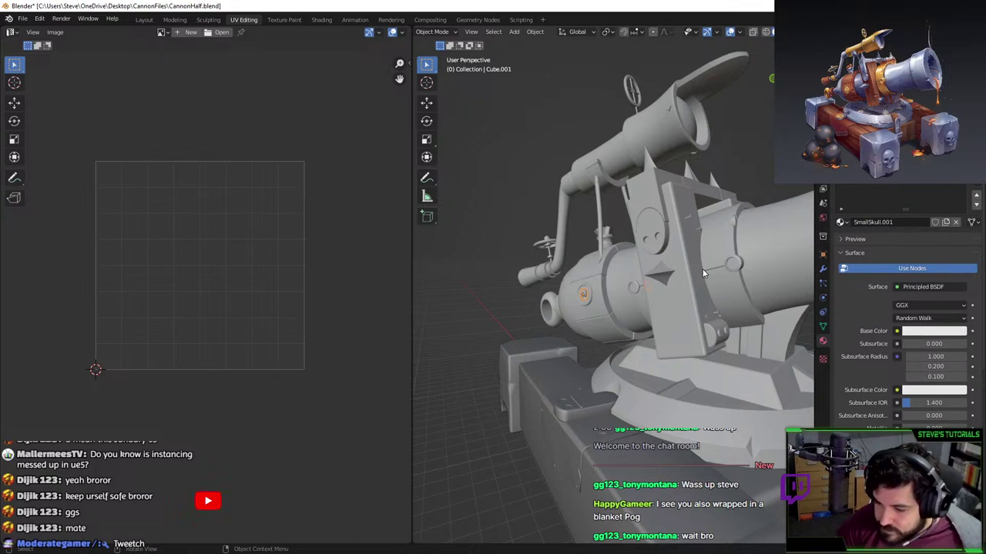
{"action": "left_click", "coordinate": [975, 165]}
{"action": "scroll", "coordinate": [684, 249], "scroll_direction": "down", "scroll_amount": 3}
{"action": "middle_click_drag", "start_coordinate": [685, 249], "coordinate": [711, 264]}
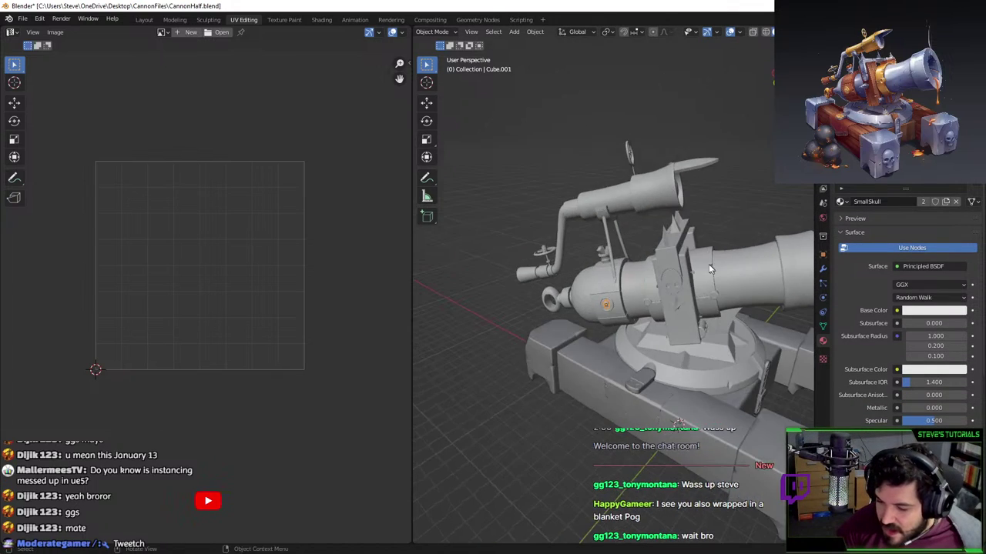
- Select all objects and export them as FBX over CannonLPMirrored.fbx in the CannonFiles folder
{"action": "key", "text": "a"}
{"action": "left_click", "coordinate": [22, 18]}
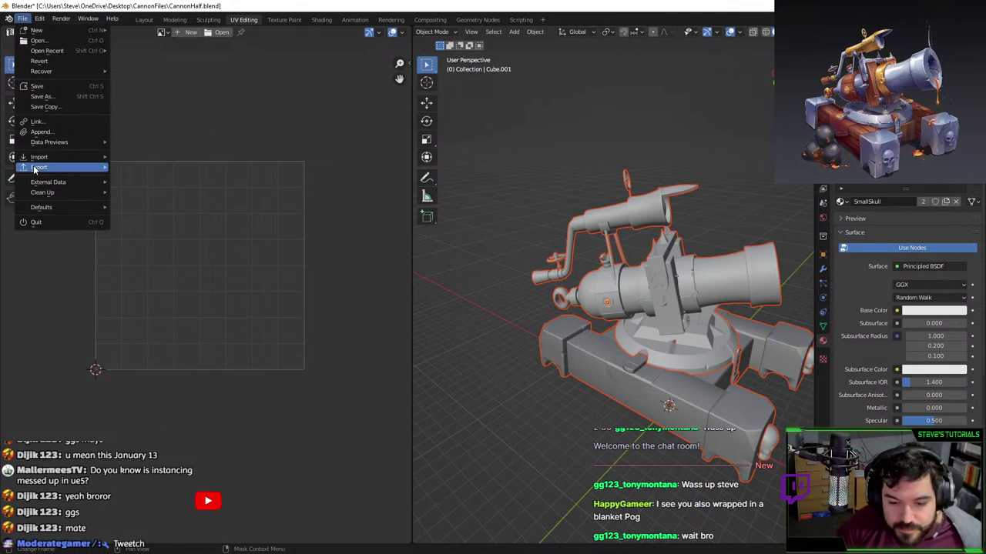
{"action": "mouse_move", "coordinate": [65, 167]}
{"action": "left_click", "coordinate": [193, 267]}
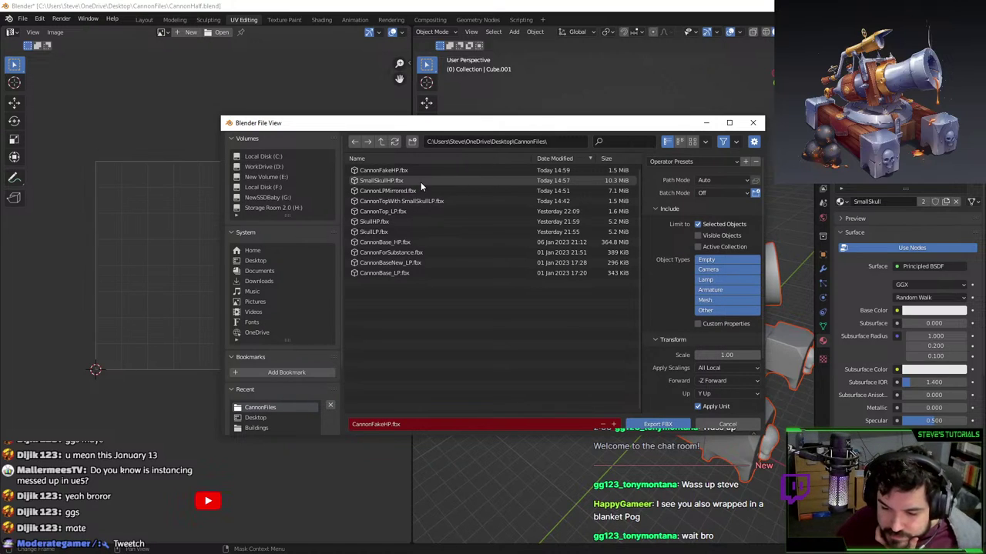
{"action": "double_click", "coordinate": [410, 190]}
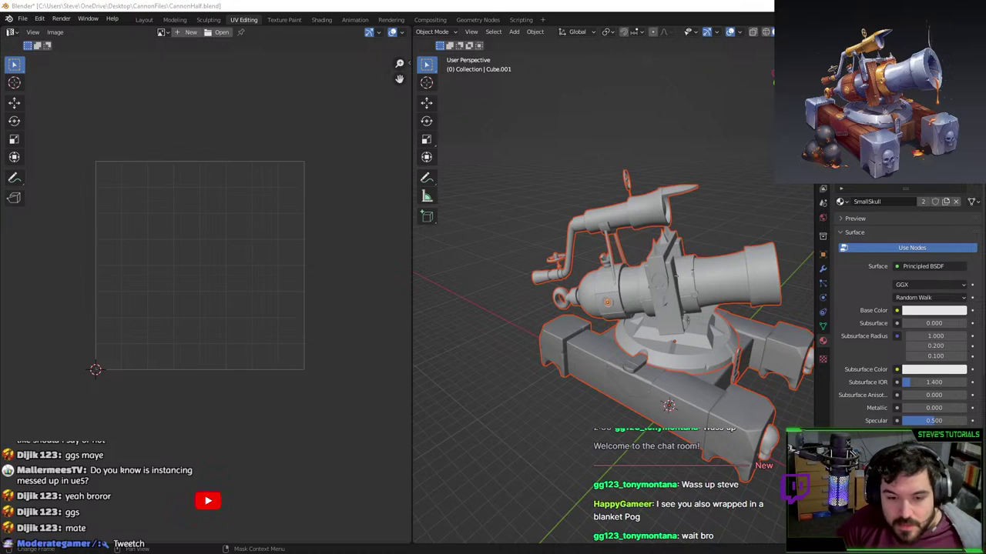
- Switch to Substance Painter and reload the project mesh from CannonLPMirrored.fbx in the project configuration
{"action": "key", "text": "super+d"}
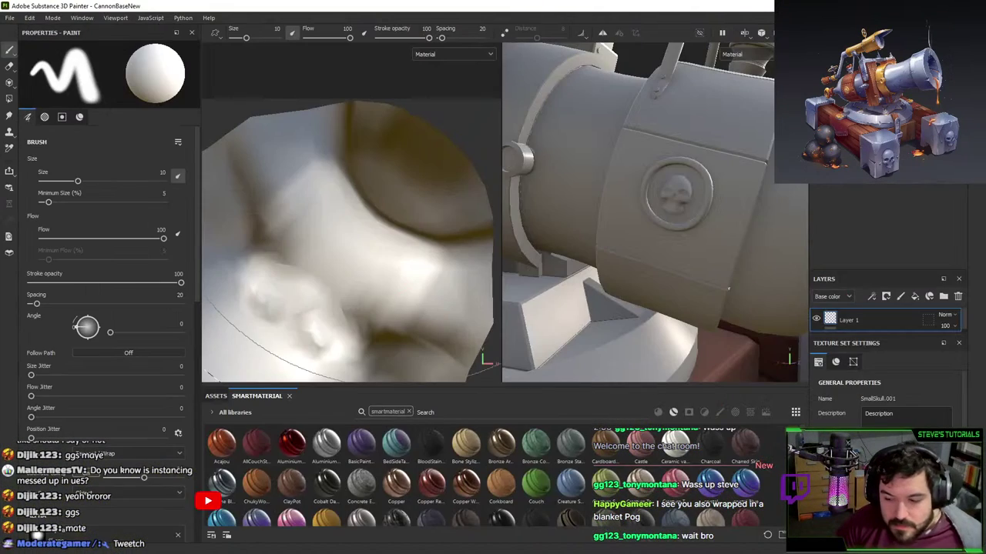
{"action": "left_click_drag", "start_coordinate": [616, 231], "coordinate": [643, 238], "text": "alt"}
{"action": "scroll", "coordinate": [882, 392], "scroll_direction": "down", "scroll_amount": 5}
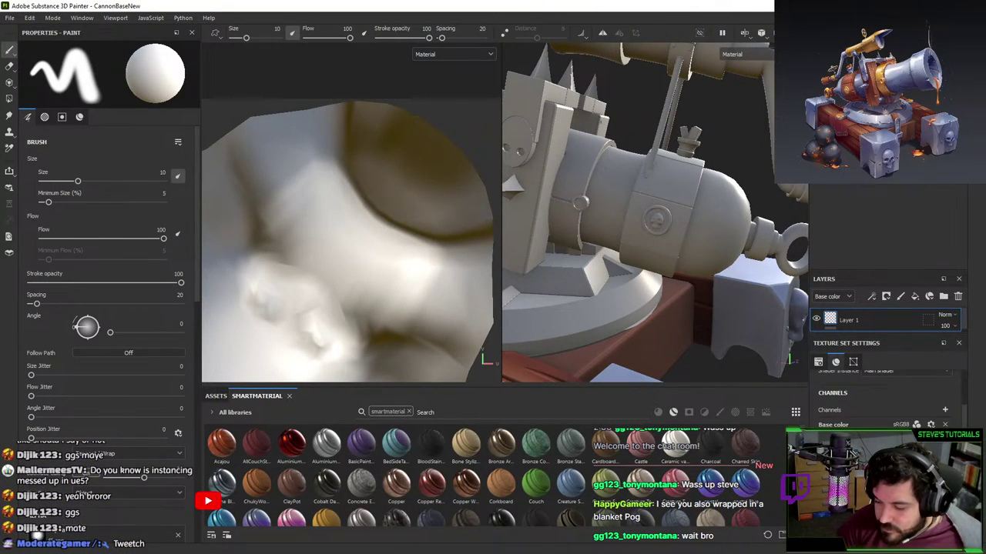
{"action": "left_click", "coordinate": [884, 481]}
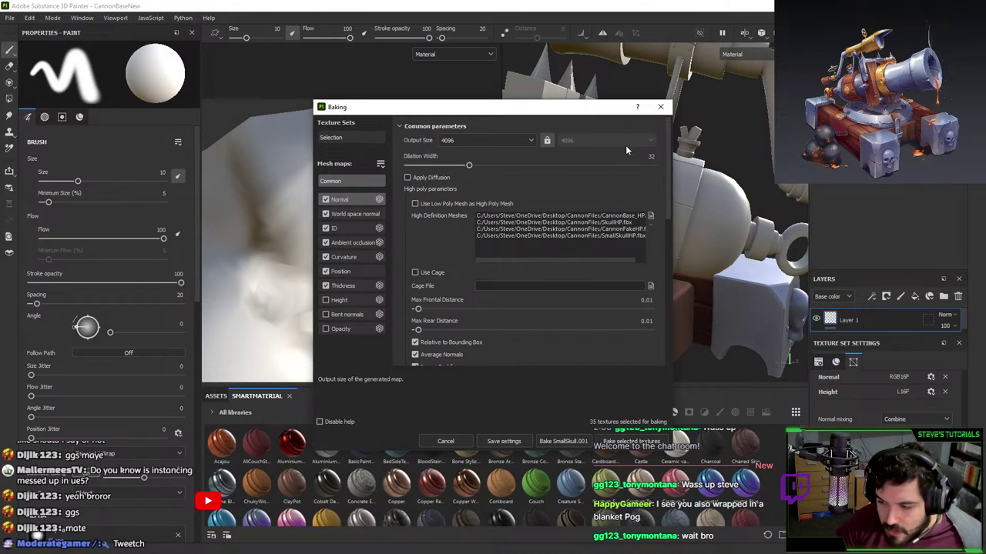
{"action": "left_click", "coordinate": [660, 106]}
{"action": "left_click", "coordinate": [29, 17]}
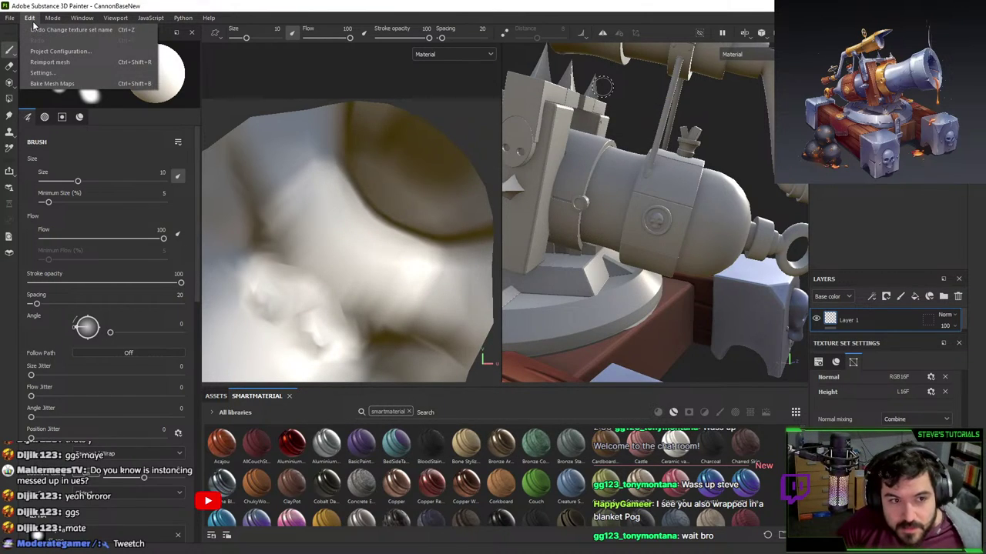
{"action": "left_click", "coordinate": [60, 51]}
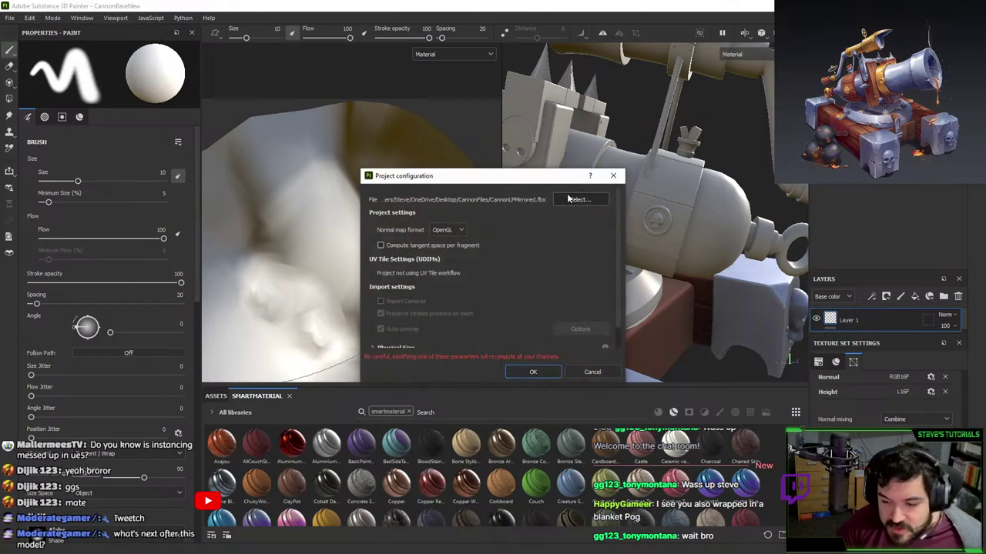
{"action": "left_click", "coordinate": [579, 200]}
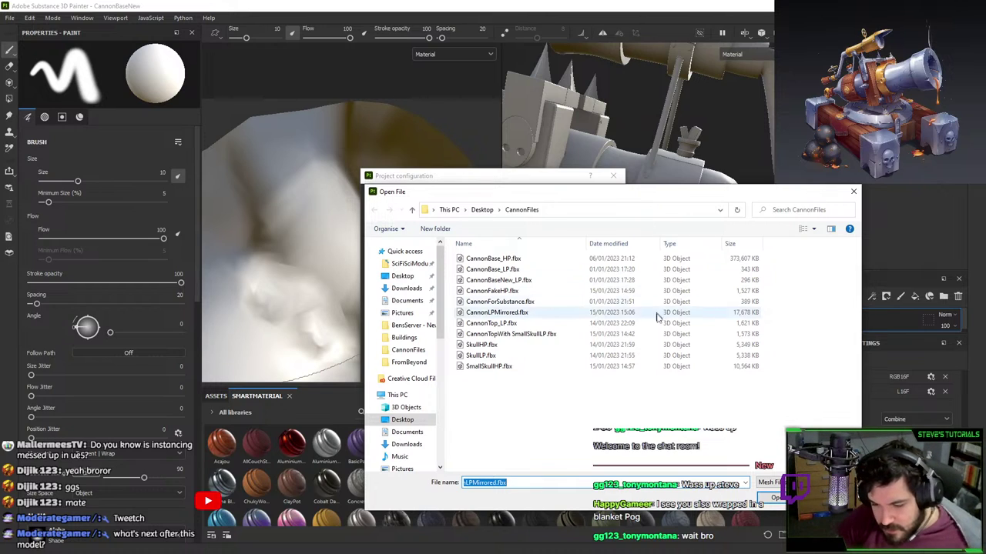
{"action": "left_click", "coordinate": [571, 434]}
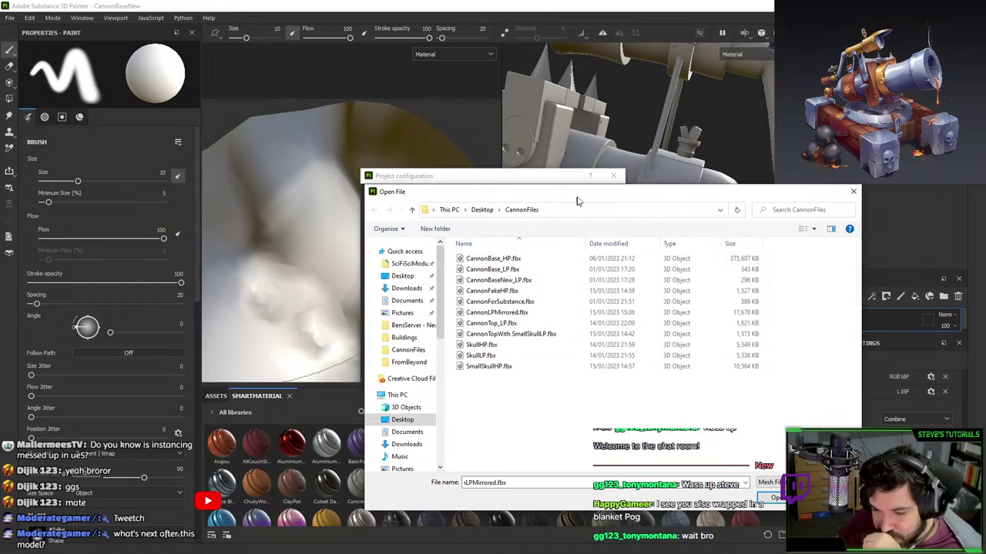
{"action": "left_click_drag", "start_coordinate": [579, 198], "coordinate": [552, 195]}
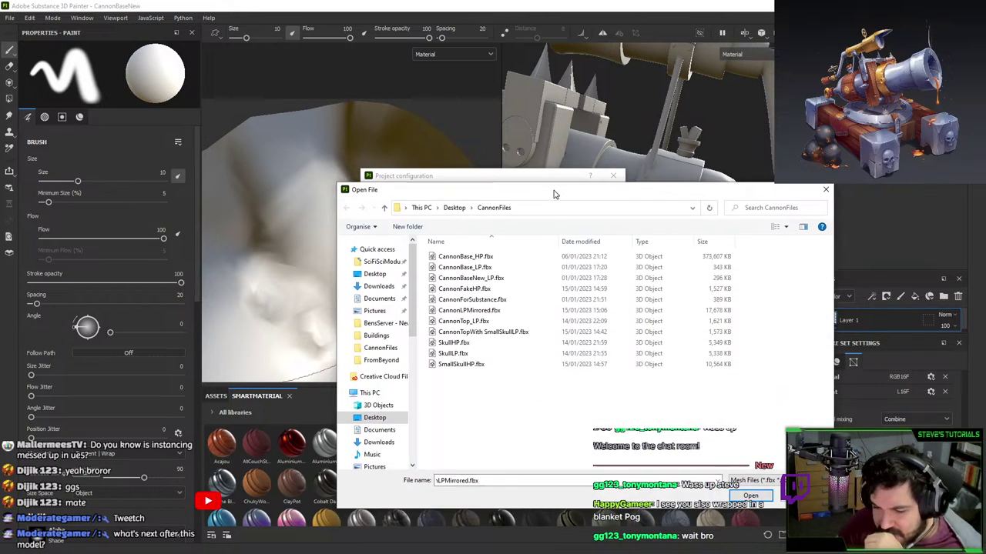
{"action": "left_click", "coordinate": [505, 311]}
{"action": "double_click", "coordinate": [505, 311]}
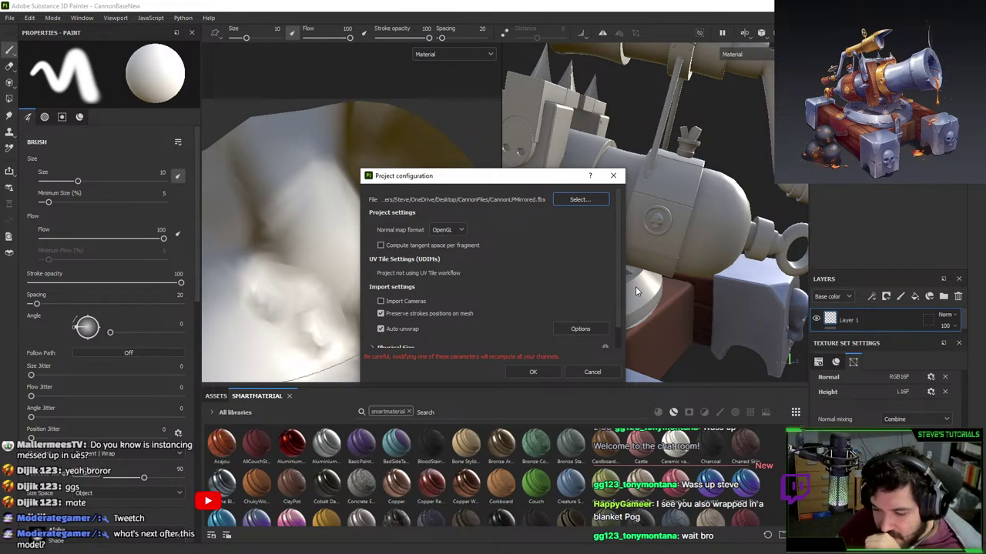
{"action": "left_click", "coordinate": [533, 373]}
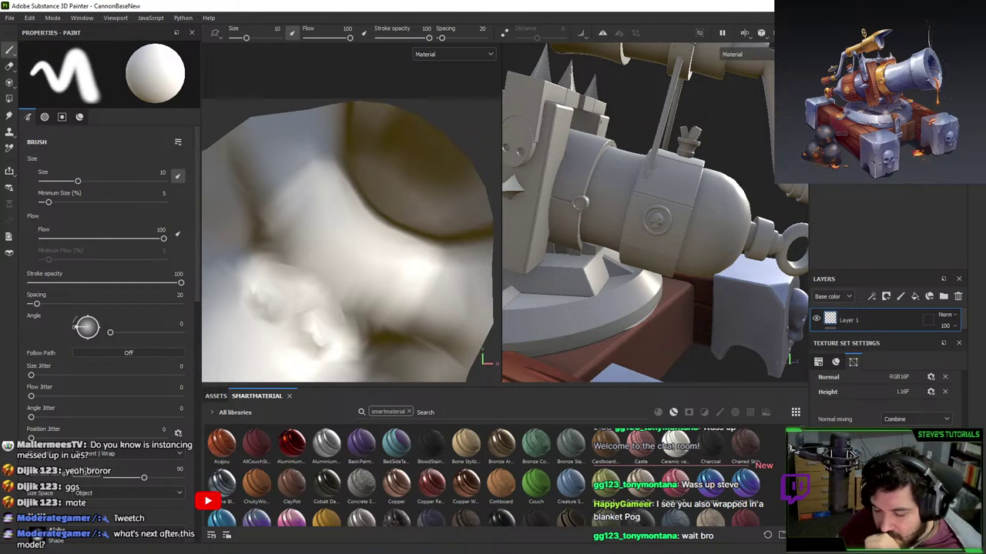
- Select the Base texture set and inspect the reloaded cannon's small skull medallion, barrel and mount from several sides
{"action": "right_click", "coordinate": [757, 123], "text": "ctrl+alt"}
{"action": "left_click_drag", "start_coordinate": [761, 134], "coordinate": [684, 152], "text": "alt"}
{"action": "right_click_drag", "start_coordinate": [685, 152], "coordinate": [659, 185], "text": "alt"}
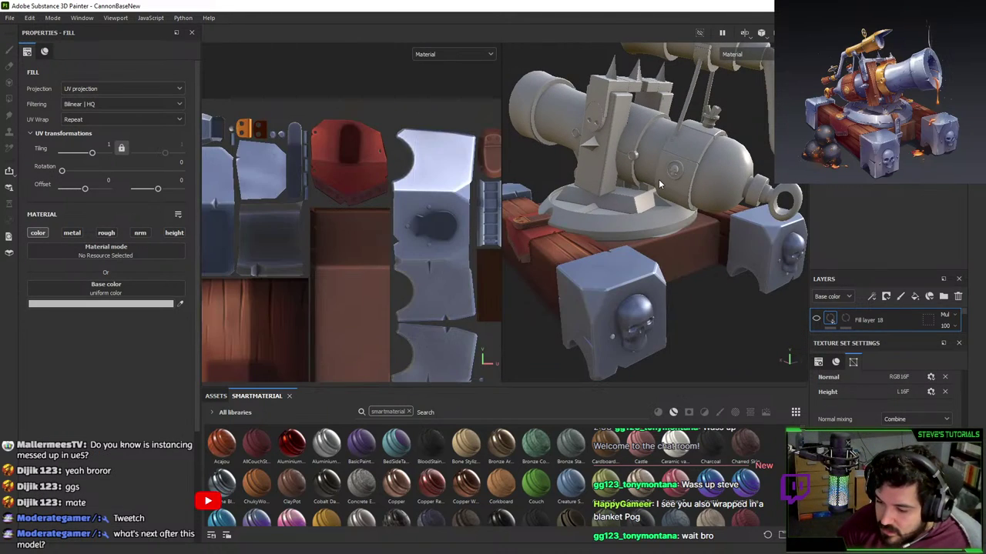
{"action": "left_click_drag", "start_coordinate": [542, 258], "coordinate": [669, 301], "text": "alt"}
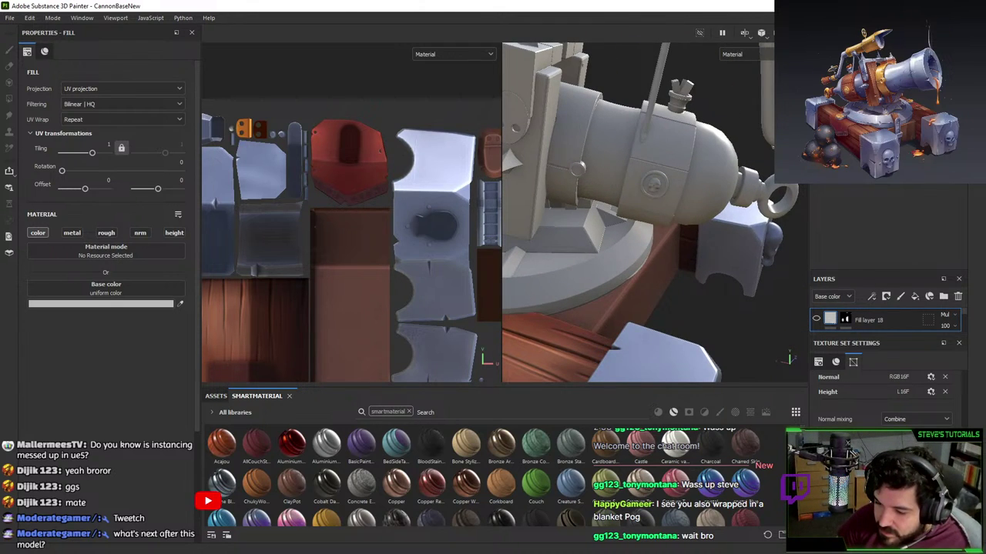
{"action": "left_click_drag", "start_coordinate": [655, 185], "coordinate": [668, 159], "text": "alt"}
{"action": "right_click_drag", "start_coordinate": [651, 164], "coordinate": [652, 150], "text": "alt"}
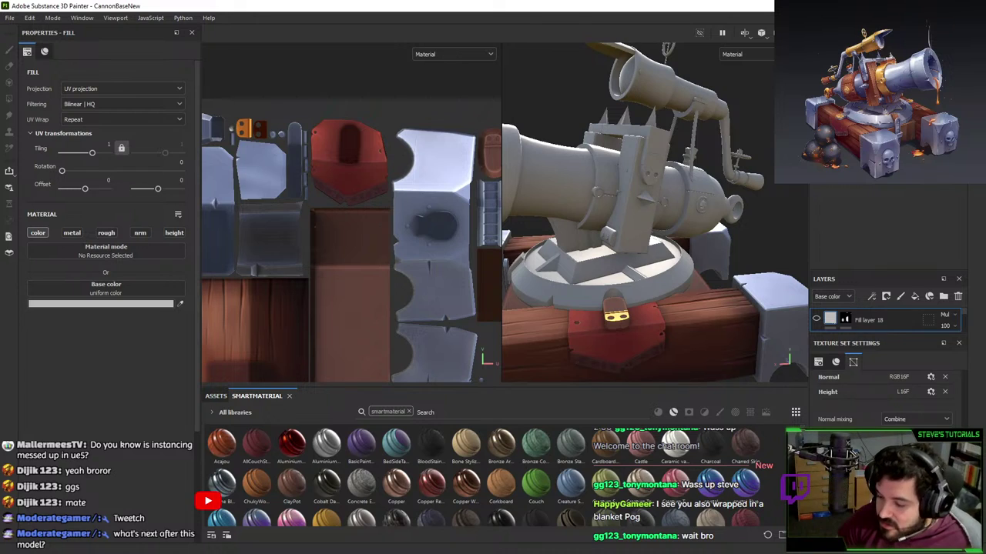
{"action": "scroll", "coordinate": [885, 396], "scroll_direction": "down", "scroll_amount": 1}
{"action": "left_click_drag", "start_coordinate": [718, 345], "coordinate": [678, 181], "text": "alt"}
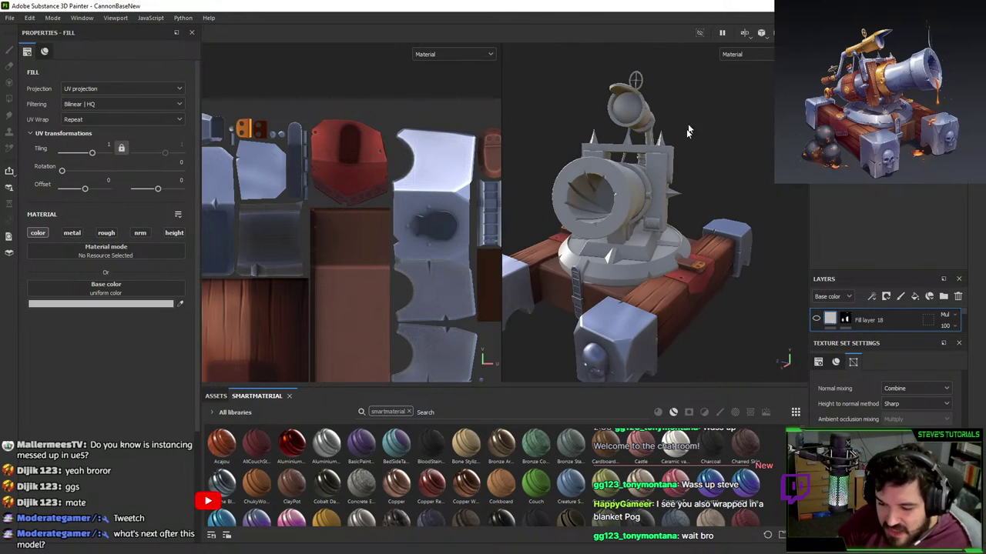
{"action": "left_click", "coordinate": [657, 255]}
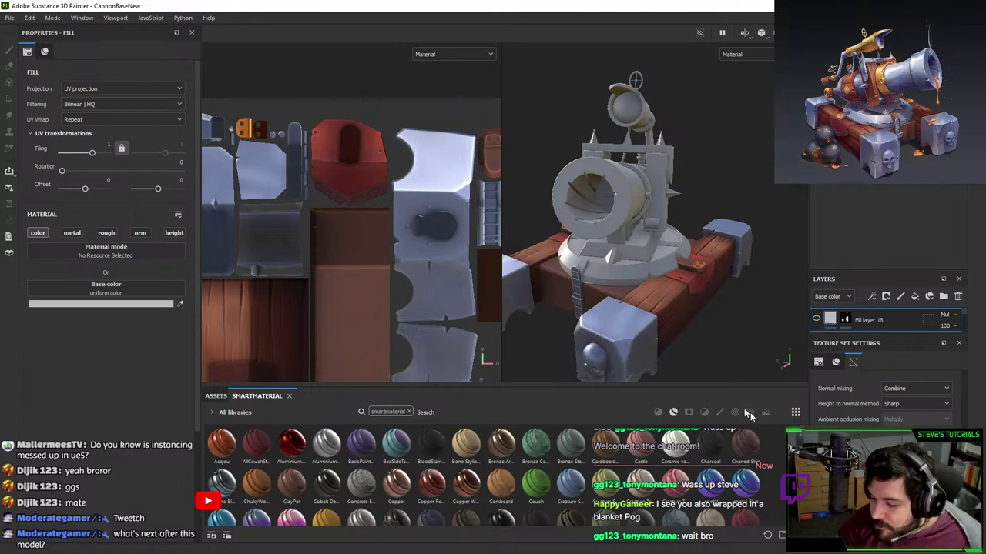
- Bake the mesh maps of all selected texture sets at 4096 from the listed high-poly meshes
{"action": "key", "text": "ctrl+shift+b"}
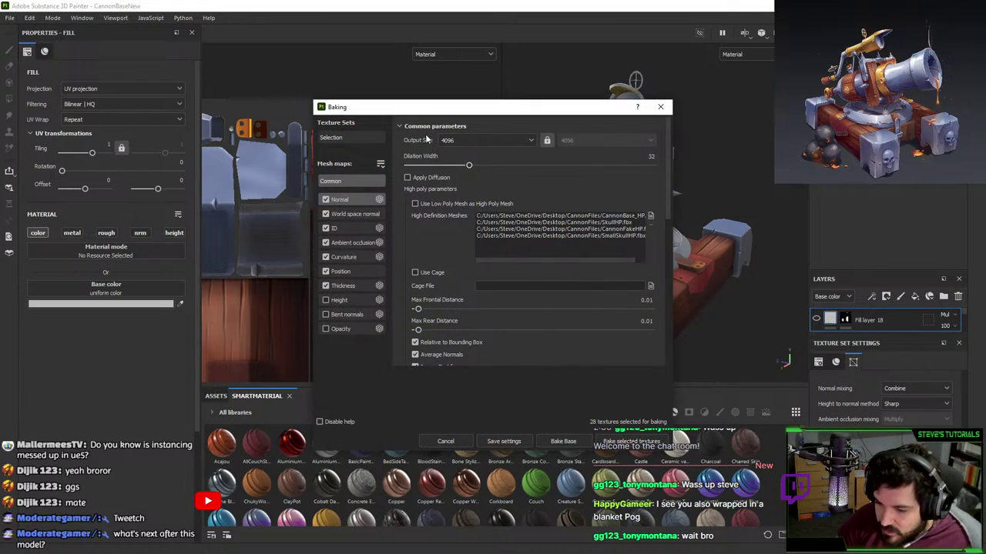
{"action": "left_click", "coordinate": [632, 441]}
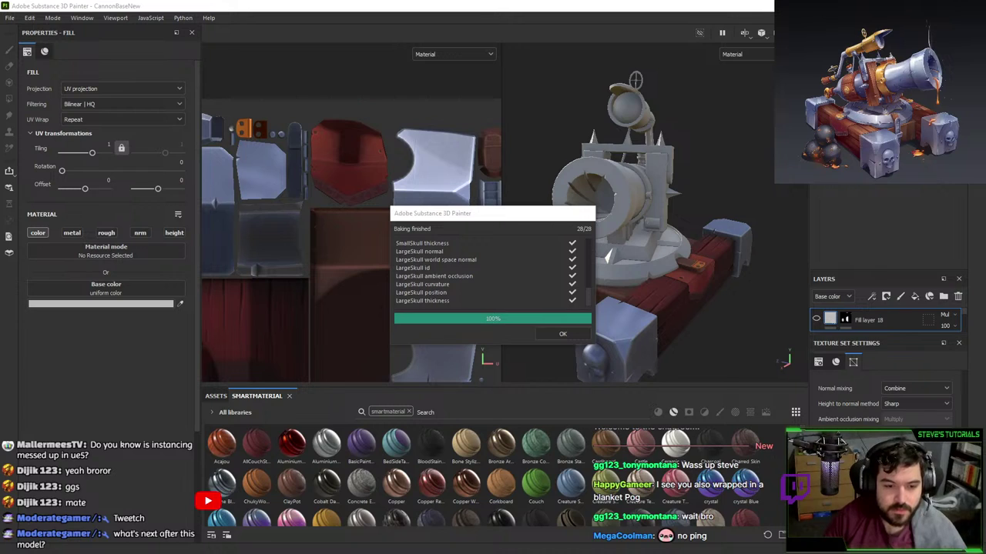
{"action": "left_click", "coordinate": [577, 324]}
{"action": "left_click", "coordinate": [587, 334]}
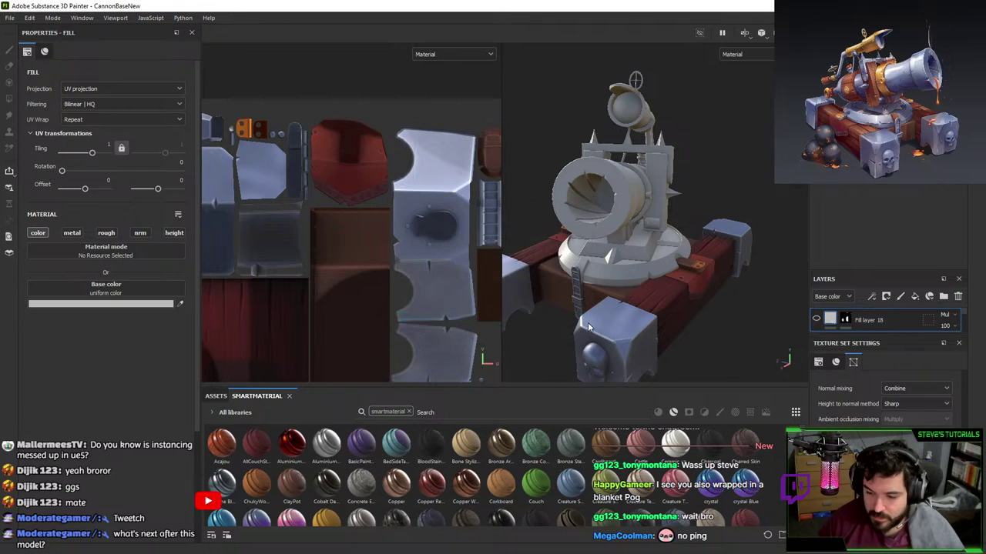
- Examine the rebaked cannon base, corner skull blocks and wooden beams up close in the 3D view
{"action": "left_click_drag", "start_coordinate": [593, 331], "coordinate": [655, 327], "text": "alt"}
{"action": "middle_click_drag", "start_coordinate": [670, 323], "coordinate": [658, 307], "text": "alt"}
{"action": "right_click_drag", "start_coordinate": [658, 308], "coordinate": [652, 345], "text": "alt"}
{"action": "left_click_drag", "start_coordinate": [653, 345], "coordinate": [566, 249], "text": "alt"}
{"action": "right_click_drag", "start_coordinate": [565, 248], "coordinate": [608, 262], "text": "alt"}
{"action": "left_click_drag", "start_coordinate": [608, 262], "coordinate": [669, 239], "text": "alt"}
{"action": "right_click_drag", "start_coordinate": [669, 239], "coordinate": [711, 233], "text": "shift"}
{"action": "left_click_drag", "start_coordinate": [710, 233], "coordinate": [659, 235], "text": "alt"}
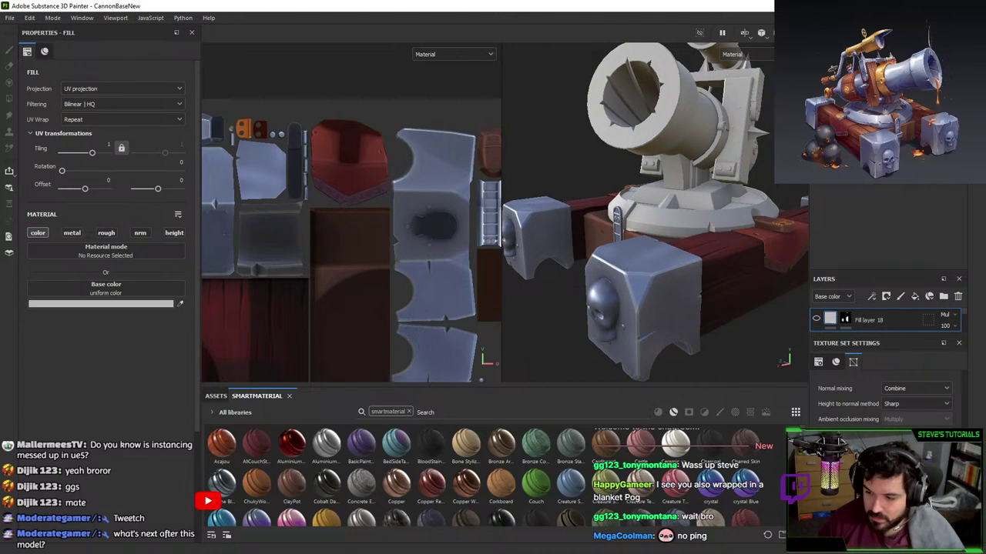
{"action": "key", "text": "alt+h"}
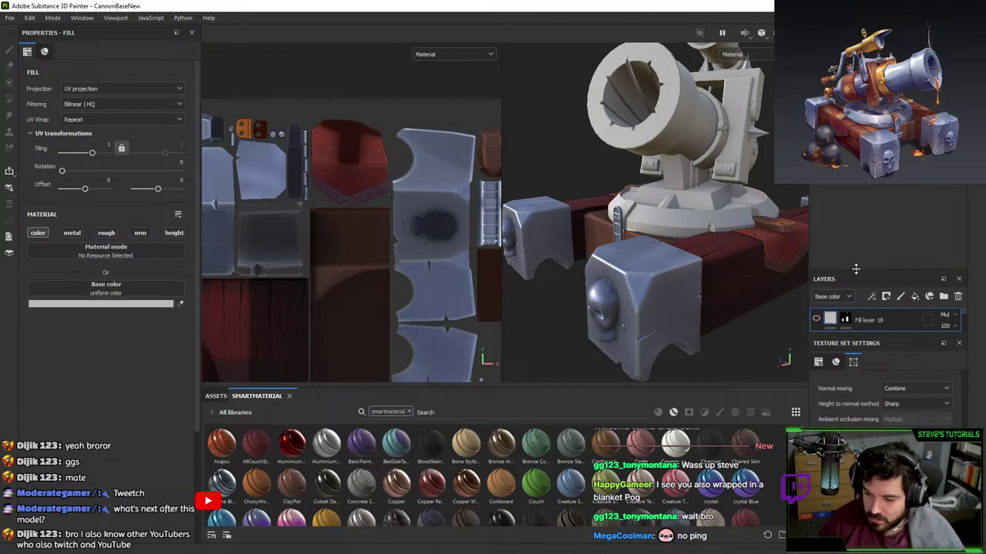
- Enlarge the layer list and toggle Folder 1 and its NewCustomMet... folders off and on to identify the parts each covers
{"action": "left_click_drag", "start_coordinate": [857, 269], "coordinate": [858, 132]}
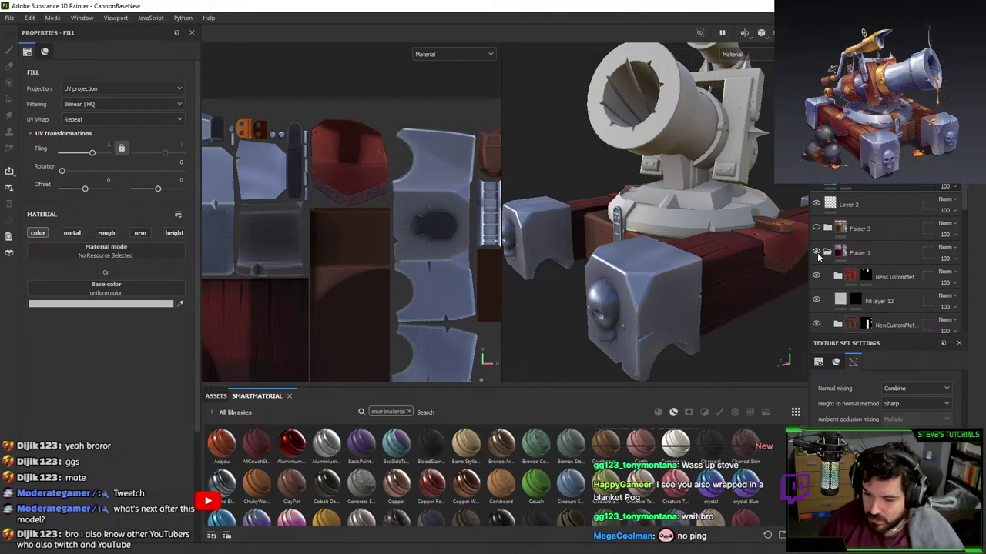
{"action": "left_click", "coordinate": [816, 252]}
{"action": "left_click", "coordinate": [815, 253]}
{"action": "scroll", "coordinate": [831, 260], "scroll_direction": "down", "scroll_amount": 1}
{"action": "left_click", "coordinate": [815, 245]}
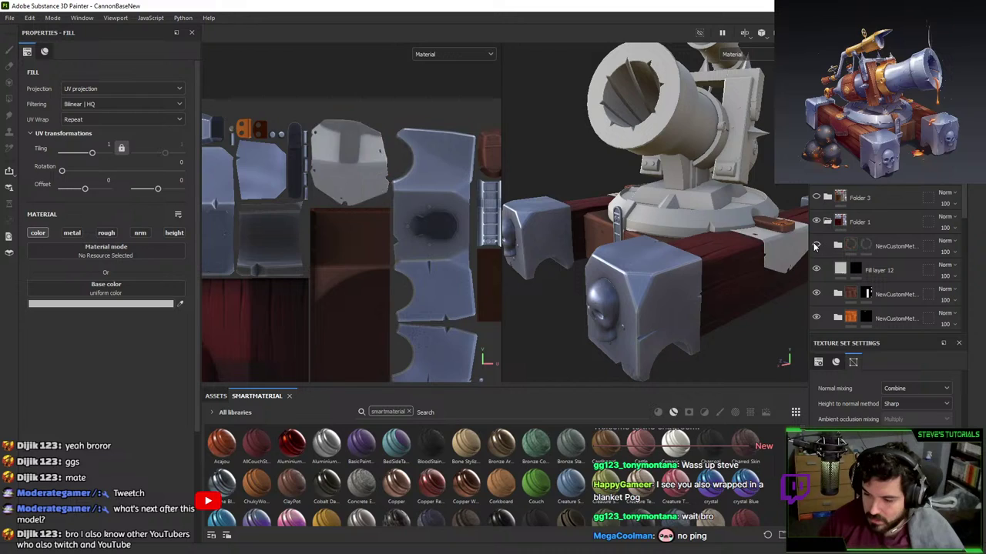
{"action": "left_click", "coordinate": [815, 245]}
{"action": "left_click", "coordinate": [816, 293]}
{"action": "left_click", "coordinate": [815, 294]}
{"action": "left_click", "coordinate": [815, 318]}
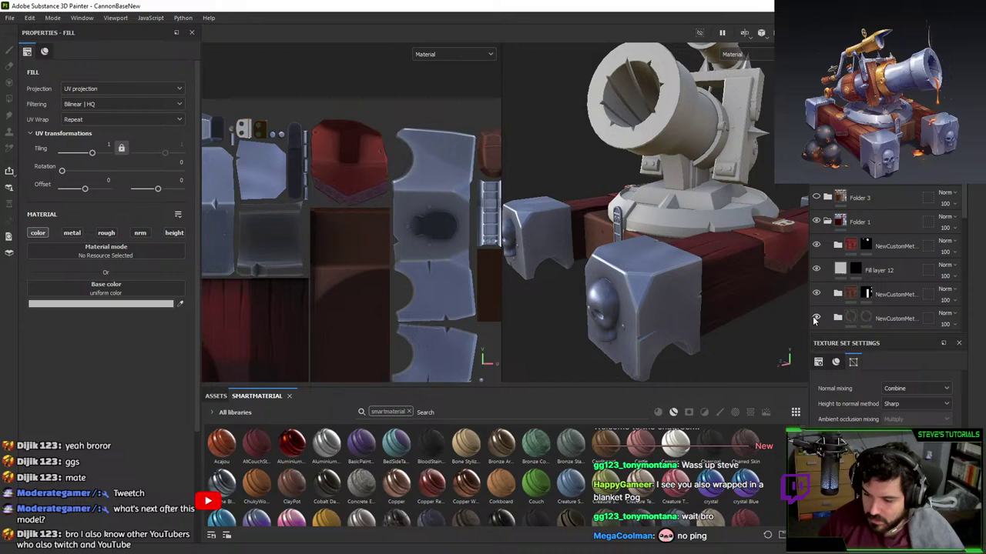
{"action": "left_click", "coordinate": [816, 317]}
{"action": "scroll", "coordinate": [815, 316], "scroll_direction": "down", "scroll_amount": 1}
{"action": "left_click", "coordinate": [815, 311]}
{"action": "left_click", "coordinate": [815, 311]}
- Toggle the WoodStylizedN... folder off and on, expand it and look through its fill layers
{"action": "scroll", "coordinate": [815, 309], "scroll_direction": "down", "scroll_amount": 1}
{"action": "scroll", "coordinate": [815, 309], "scroll_direction": "down", "scroll_amount": 4}
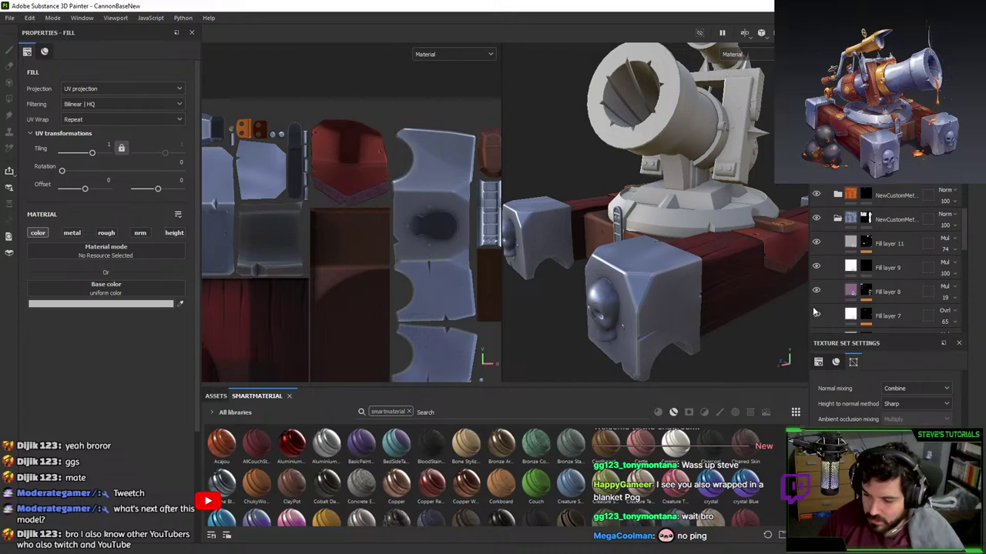
{"action": "left_click", "coordinate": [816, 290]}
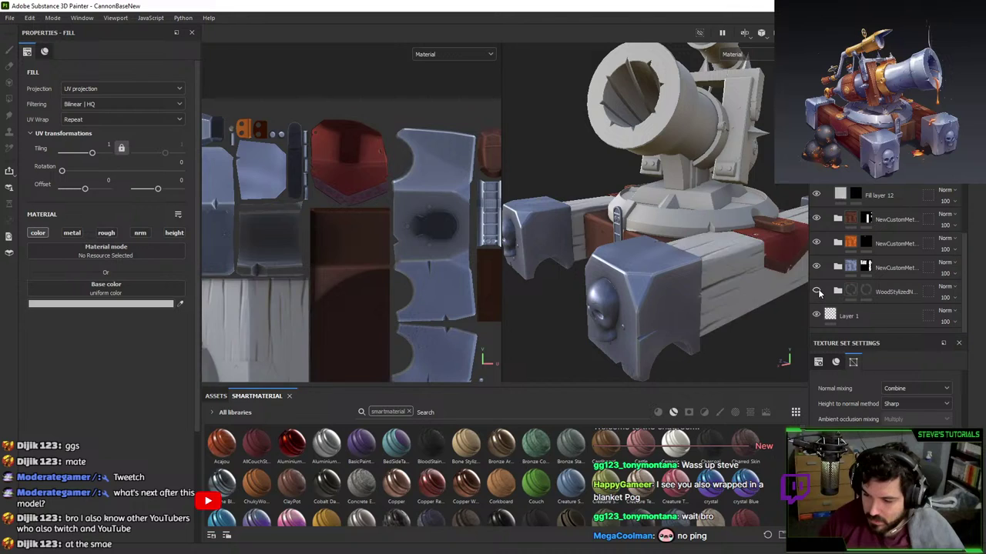
{"action": "left_click", "coordinate": [815, 290]}
{"action": "left_click", "coordinate": [815, 291]}
{"action": "left_click", "coordinate": [816, 290]}
{"action": "left_click", "coordinate": [839, 291]}
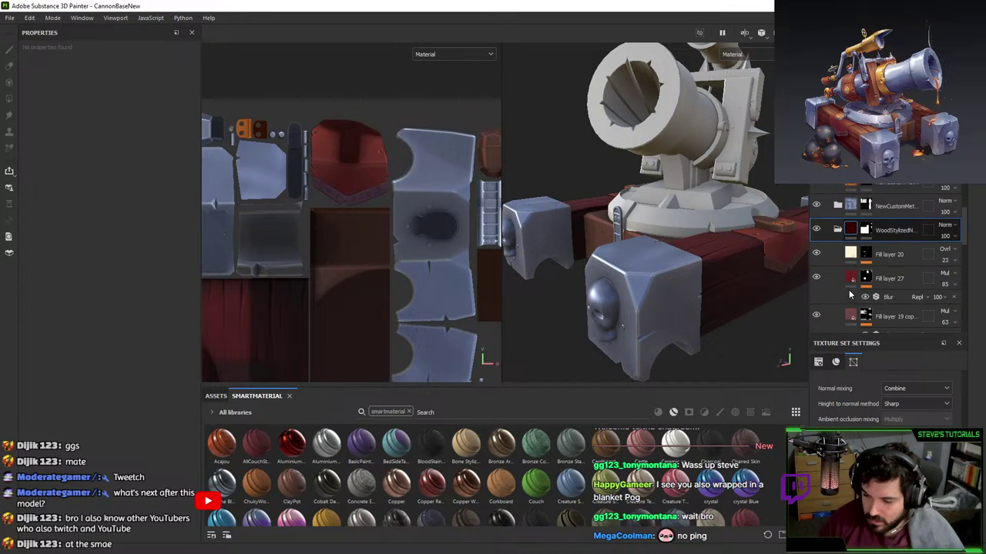
{"action": "scroll", "coordinate": [824, 285], "scroll_direction": "down", "scroll_amount": 1}
{"action": "scroll", "coordinate": [818, 278], "scroll_direction": "down", "scroll_amount": 4}
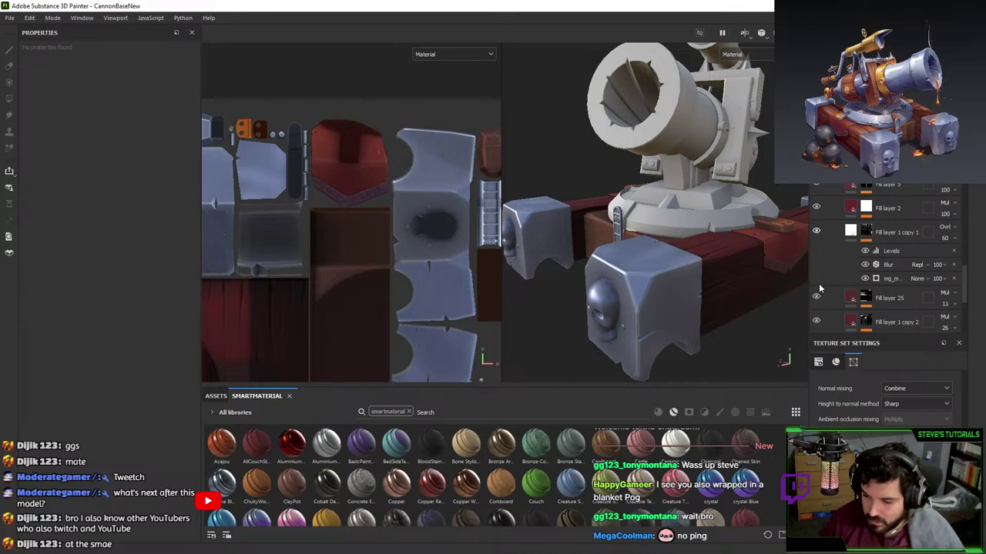
- Examine the dark red side beam up close and compare it with the WoodStylizedN... folder hidden and shown
{"action": "left_click_drag", "start_coordinate": [600, 238], "coordinate": [696, 274], "text": "alt"}
{"action": "middle_click_drag", "start_coordinate": [696, 273], "coordinate": [751, 269], "text": "alt"}
{"action": "scroll", "coordinate": [686, 229], "scroll_direction": "down", "scroll_amount": 1}
{"action": "scroll", "coordinate": [684, 264], "scroll_direction": "up", "scroll_amount": 3}
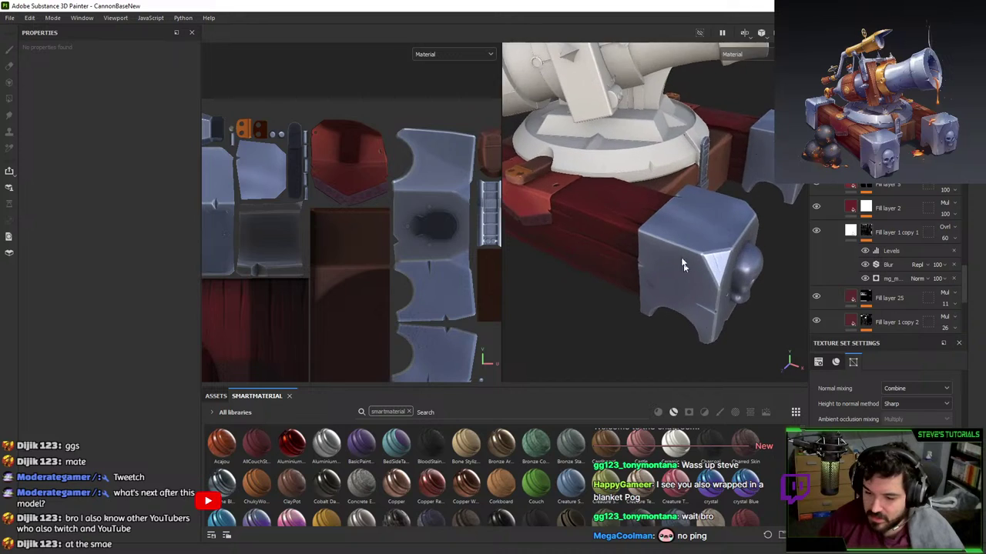
{"action": "left_click_drag", "start_coordinate": [685, 265], "coordinate": [739, 238], "text": "alt"}
{"action": "scroll", "coordinate": [643, 306], "scroll_direction": "up", "scroll_amount": 1}
{"action": "scroll", "coordinate": [820, 323], "scroll_direction": "up", "scroll_amount": 5}
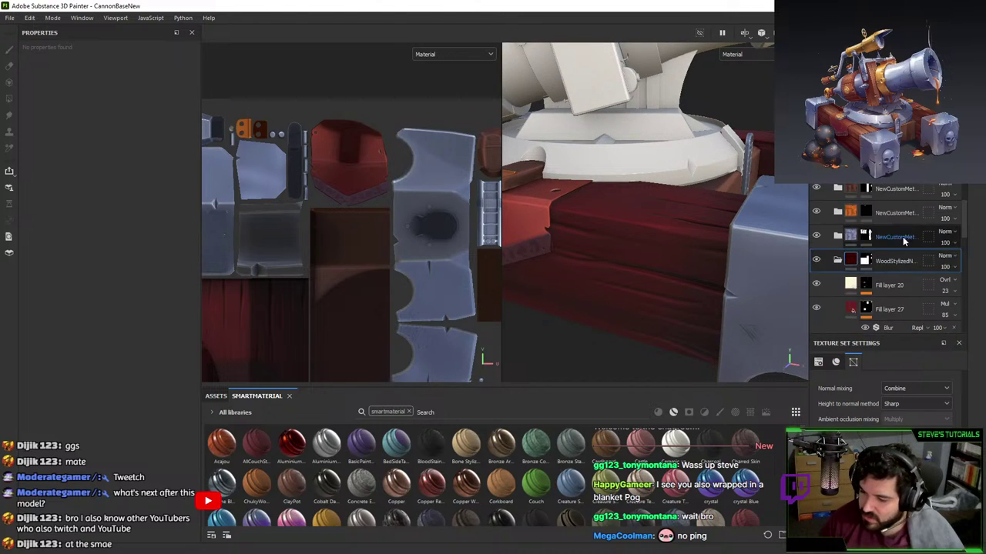
{"action": "left_click", "coordinate": [817, 322]}
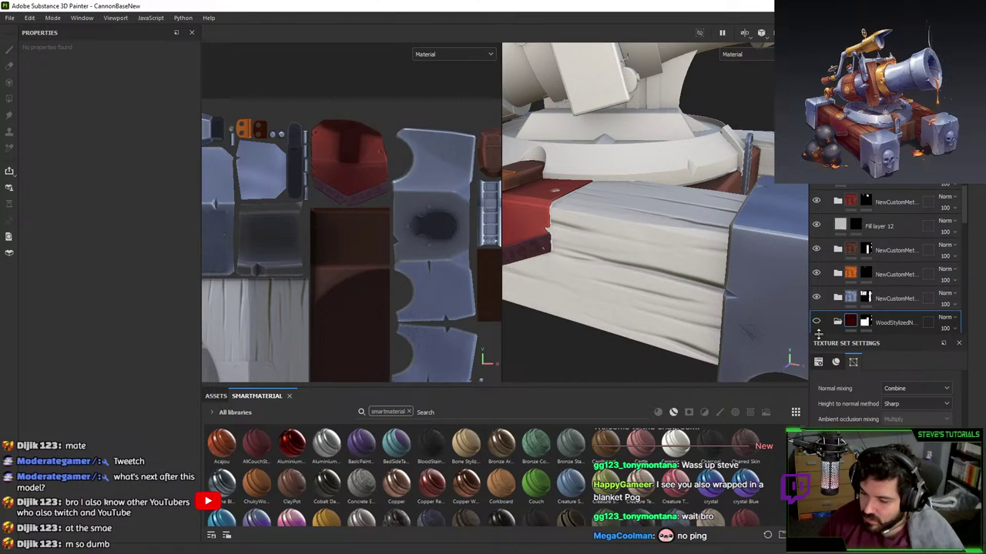
{"action": "left_click", "coordinate": [816, 322]}
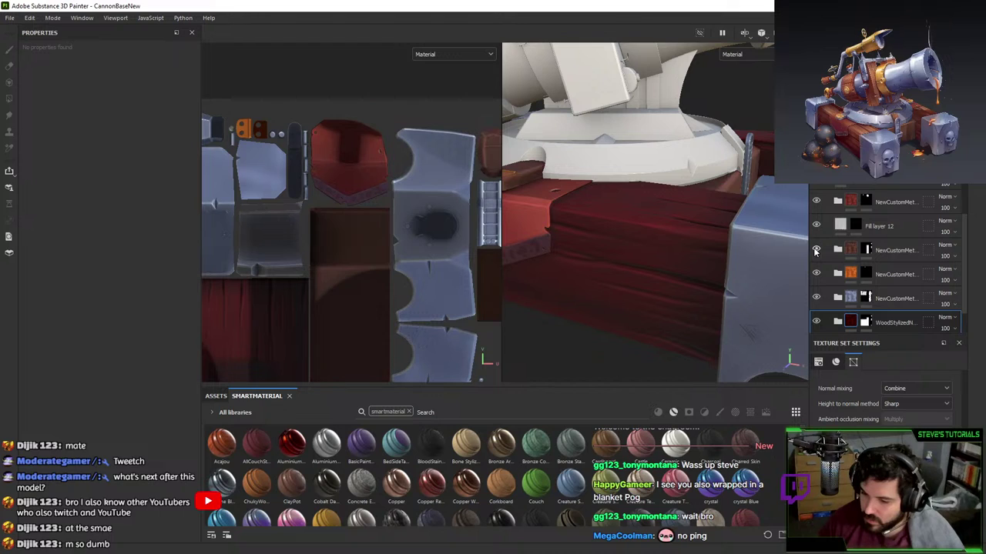
- Fill the whole wooden side beam into the mask of the brown folder below Fill layer 12, using Polygon Fill in mesh mode
{"action": "left_click", "coordinate": [865, 250]}
{"action": "key", "text": "4"}
{"action": "left_click", "coordinate": [607, 278]}
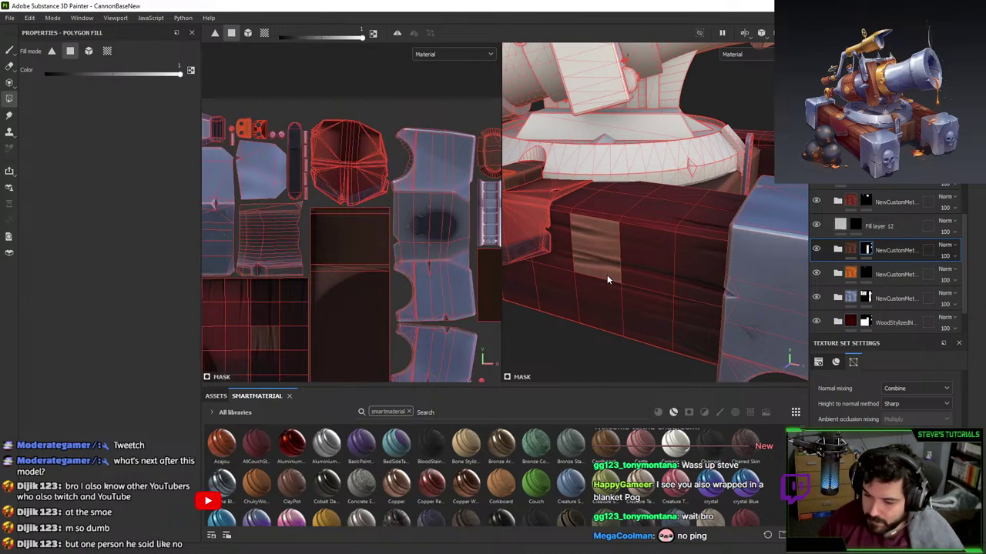
{"action": "left_click", "coordinate": [248, 32]}
{"action": "left_click", "coordinate": [690, 319]}
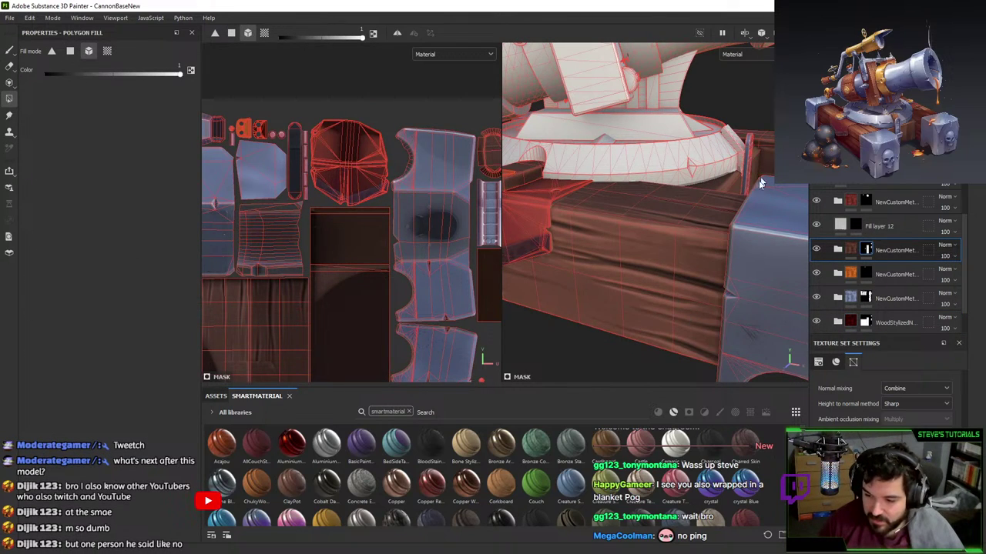
{"action": "key", "text": "1"}
{"action": "mouse_move", "coordinate": [682, 310]}
{"action": "left_mouse_down", "text": "alt"}
{"action": "mouse_move", "coordinate": [705, 254]}
{"action": "mouse_move", "coordinate": [662, 238]}
{"action": "mouse_move", "coordinate": [638, 263]}
{"action": "left_mouse_up", "text": "alt"}
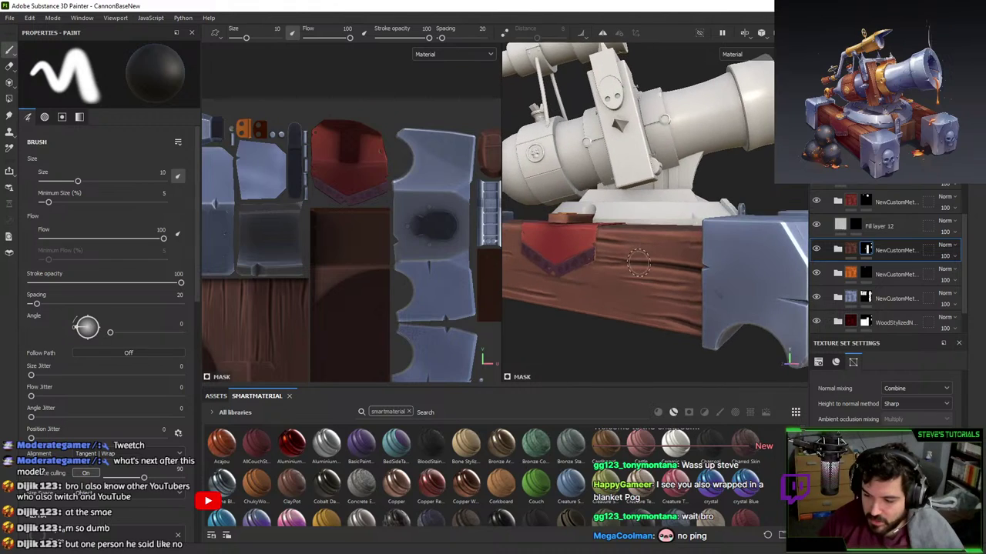
{"action": "scroll", "coordinate": [675, 270], "scroll_direction": "down", "scroll_amount": 1}
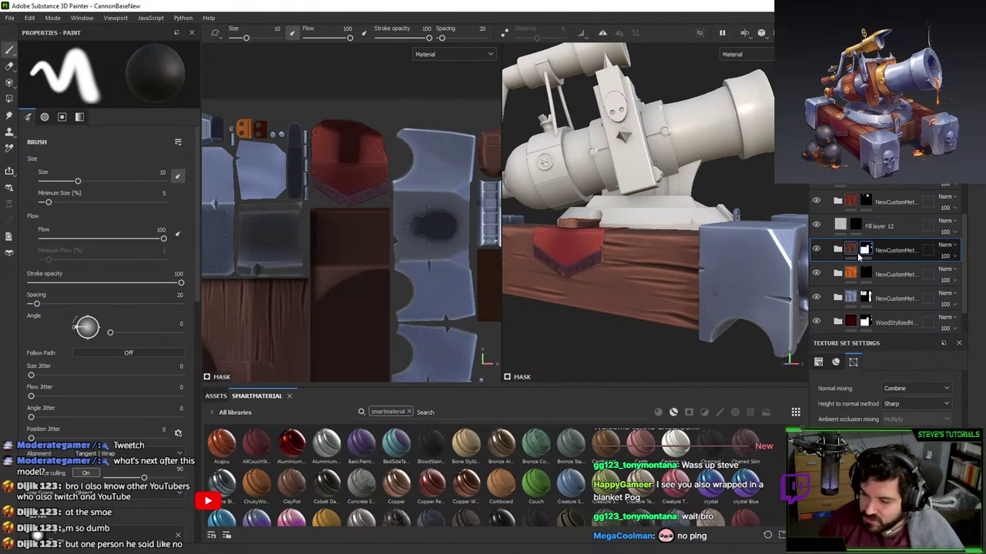
- Look through the fill layers inside the brown folder below Fill layer 12, toggling Fill layer 3 and Fill layer 5 off and on
{"action": "scroll", "coordinate": [859, 258], "scroll_direction": "down", "scroll_amount": 5}
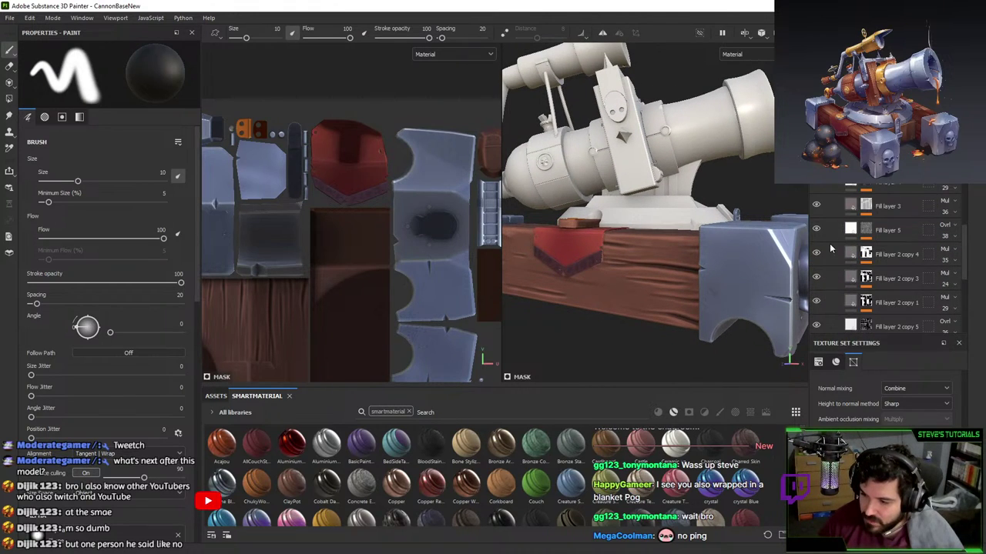
{"action": "left_click", "coordinate": [817, 230]}
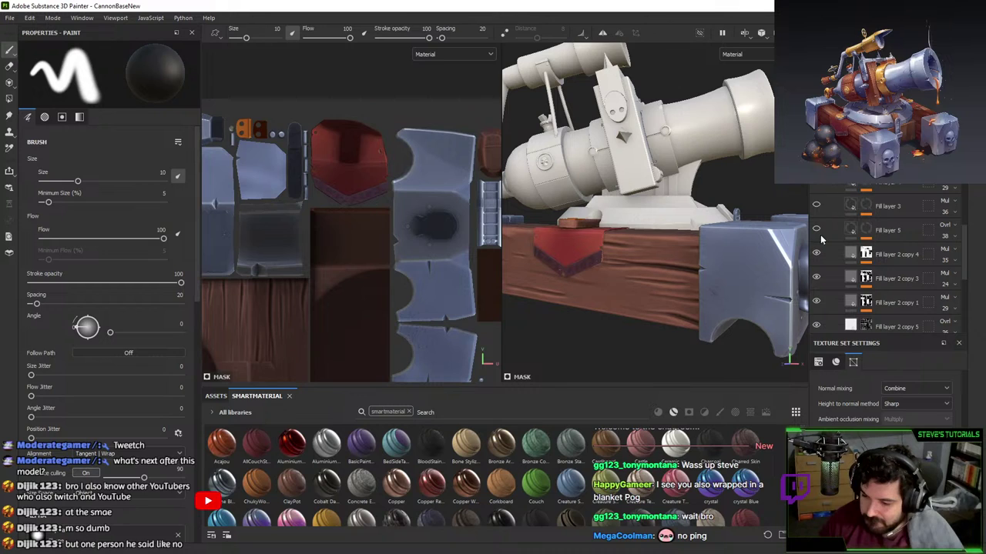
{"action": "left_click_drag", "start_coordinate": [663, 264], "coordinate": [653, 336], "text": "alt"}
{"action": "scroll", "coordinate": [646, 254], "scroll_direction": "up", "scroll_amount": 4}
{"action": "scroll", "coordinate": [652, 336], "scroll_direction": "down", "scroll_amount": 3}
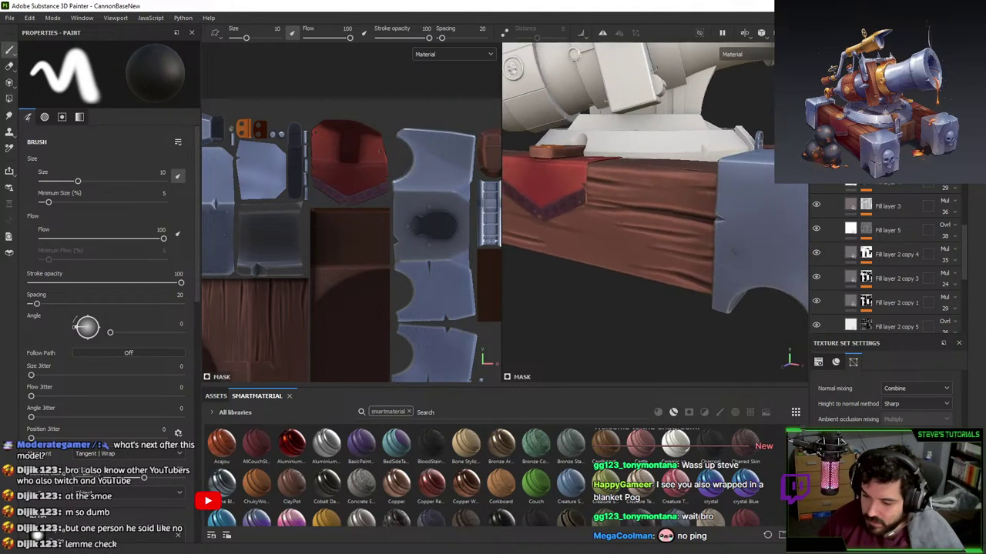
{"action": "scroll", "coordinate": [894, 238], "scroll_direction": "down", "scroll_amount": 4}
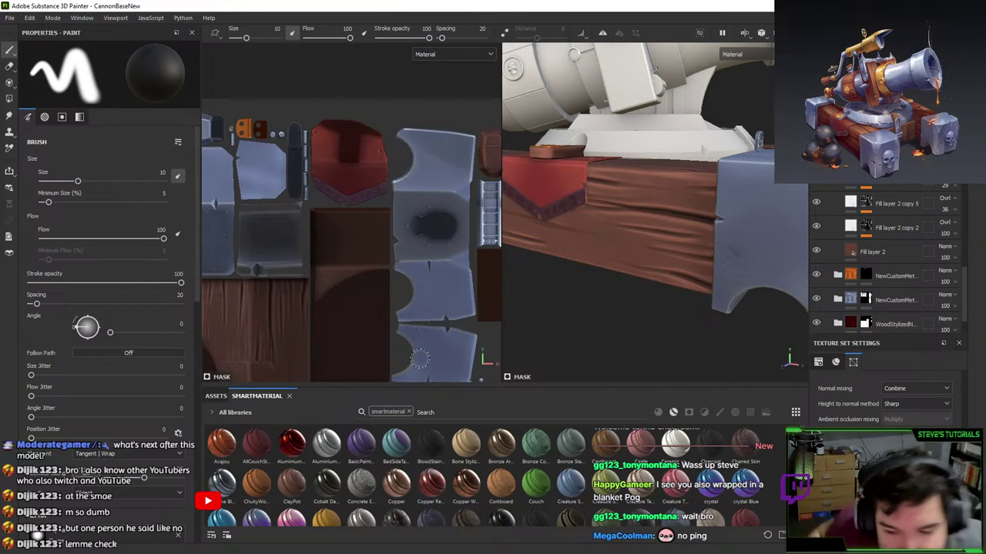
{"action": "left_click", "coordinate": [10, 17]}
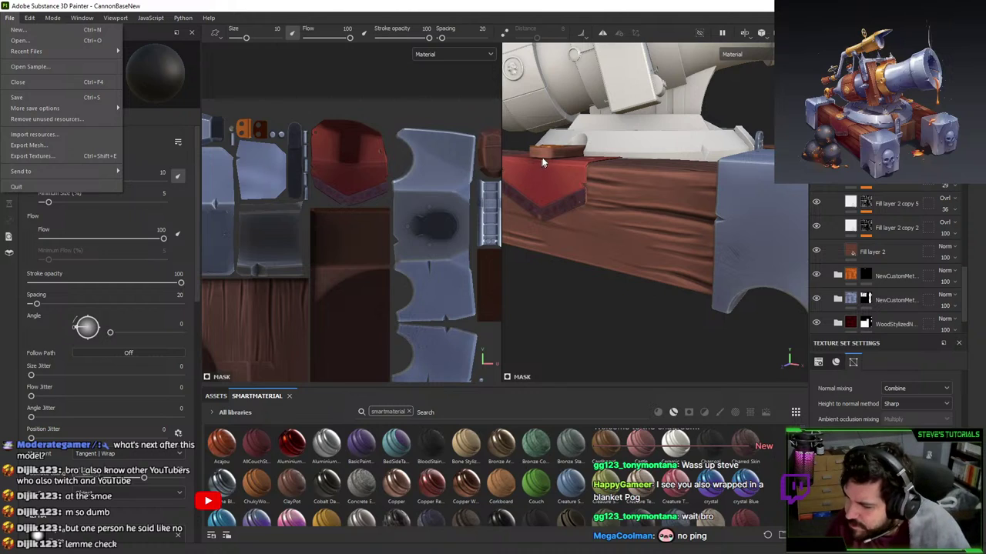
{"action": "left_click", "coordinate": [587, 226]}
- Examine the untextured cannon's bracket, barrel and rear body up close, and check the high definition meshes in the baking settings
{"action": "left_click_drag", "start_coordinate": [587, 225], "coordinate": [579, 203], "text": "alt"}
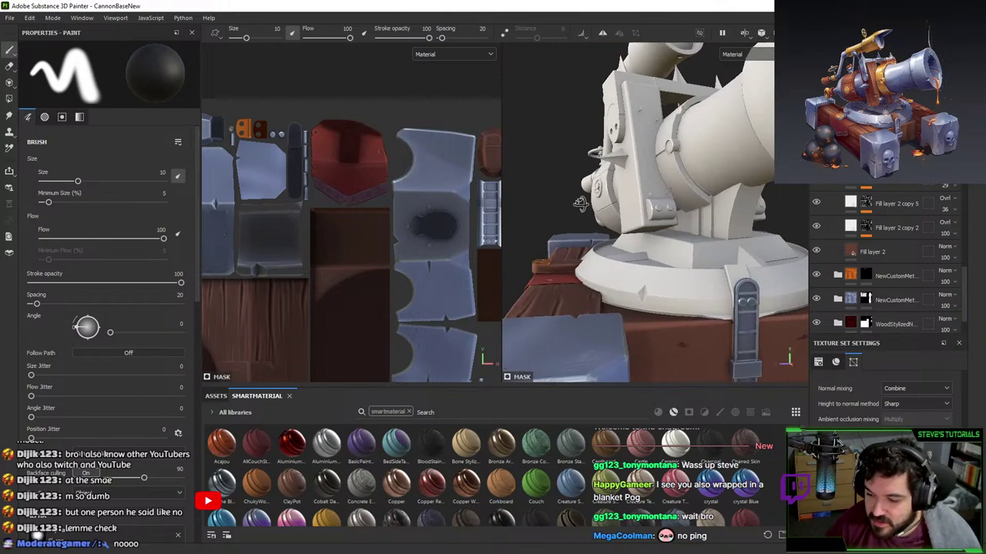
{"action": "left_click_drag", "start_coordinate": [627, 225], "coordinate": [654, 229], "text": "alt"}
{"action": "right_click_drag", "start_coordinate": [654, 229], "coordinate": [666, 248], "text": "alt"}
{"action": "middle_click_drag", "start_coordinate": [666, 248], "coordinate": [602, 251], "text": "alt"}
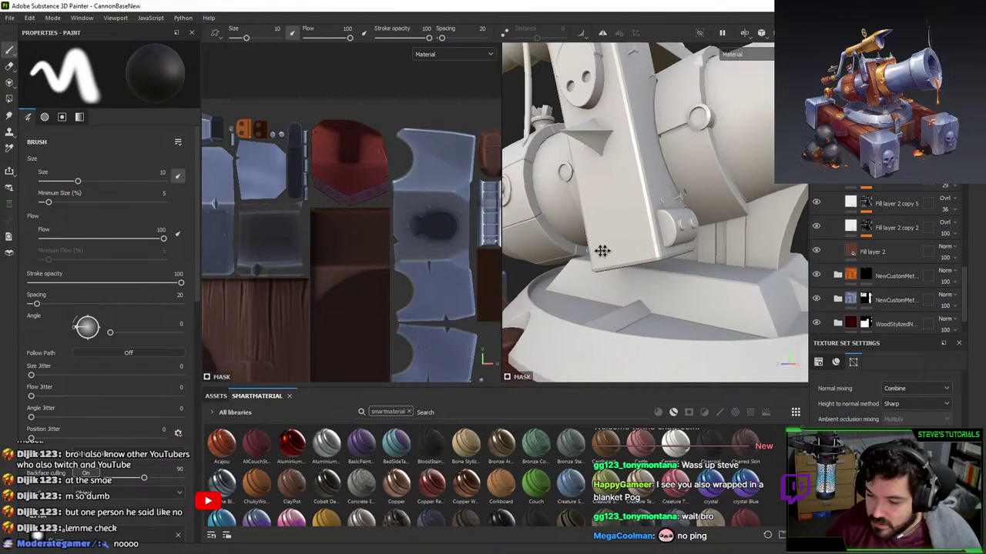
{"action": "right_click_drag", "start_coordinate": [602, 251], "coordinate": [633, 259], "text": "alt"}
{"action": "mouse_move", "coordinate": [633, 259]}
{"action": "left_mouse_down", "text": "alt"}
{"action": "mouse_move", "coordinate": [616, 232]}
{"action": "mouse_move", "coordinate": [613, 168]}
{"action": "left_mouse_up", "text": "alt"}
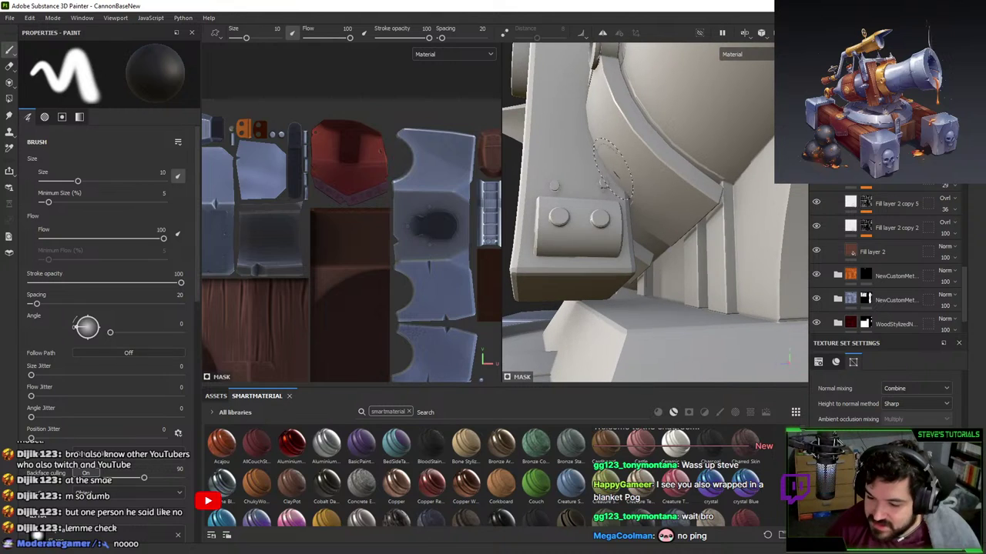
{"action": "right_click_drag", "start_coordinate": [604, 175], "coordinate": [644, 98], "text": "alt"}
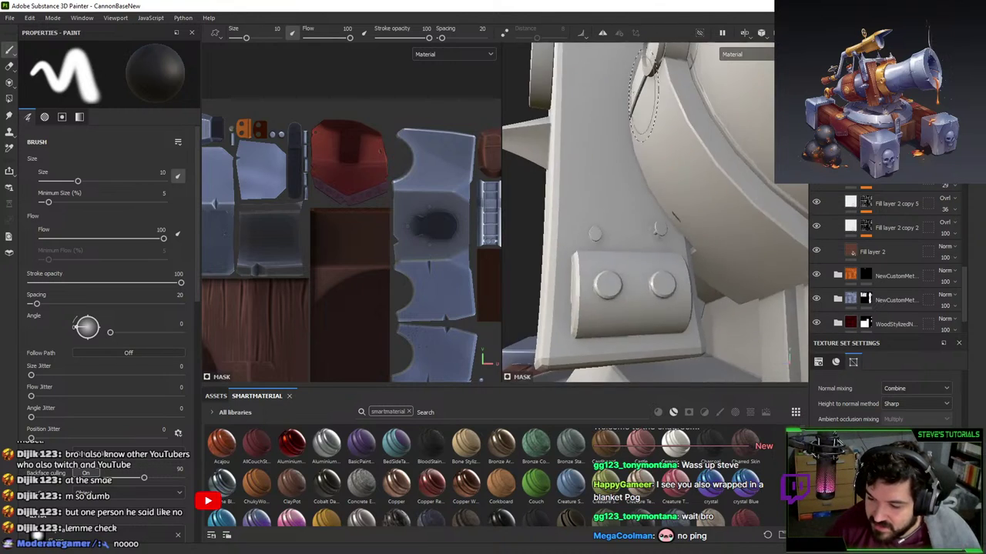
{"action": "right_click_drag", "start_coordinate": [621, 235], "coordinate": [587, 198], "text": "alt"}
{"action": "middle_click_drag", "start_coordinate": [586, 199], "coordinate": [621, 236], "text": "alt"}
{"action": "left_click_drag", "start_coordinate": [621, 236], "coordinate": [651, 246], "text": "alt"}
{"action": "right_click_drag", "start_coordinate": [651, 246], "coordinate": [629, 285], "text": "alt"}
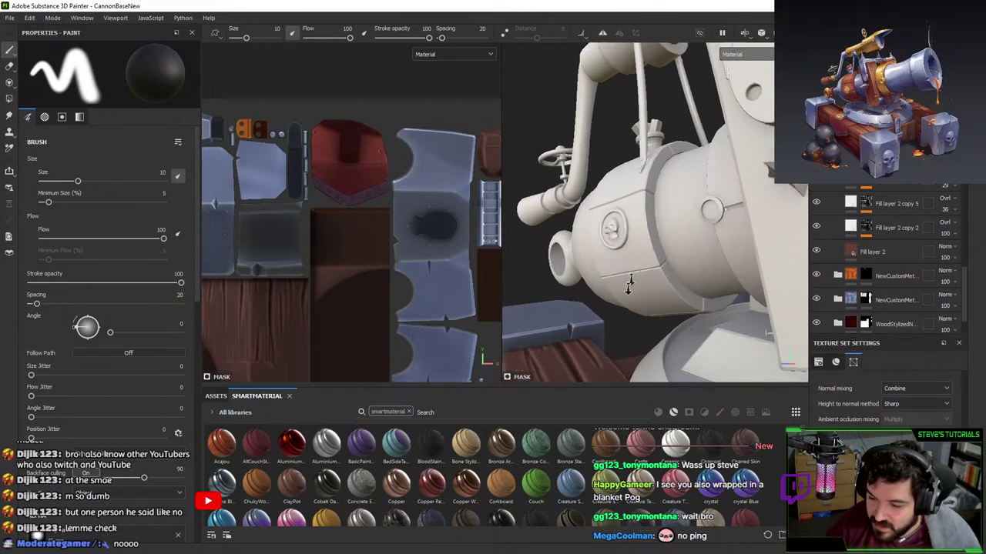
{"action": "left_click_drag", "start_coordinate": [629, 285], "coordinate": [626, 331], "text": "alt"}
{"action": "key", "text": "ctrl+shift+b"}
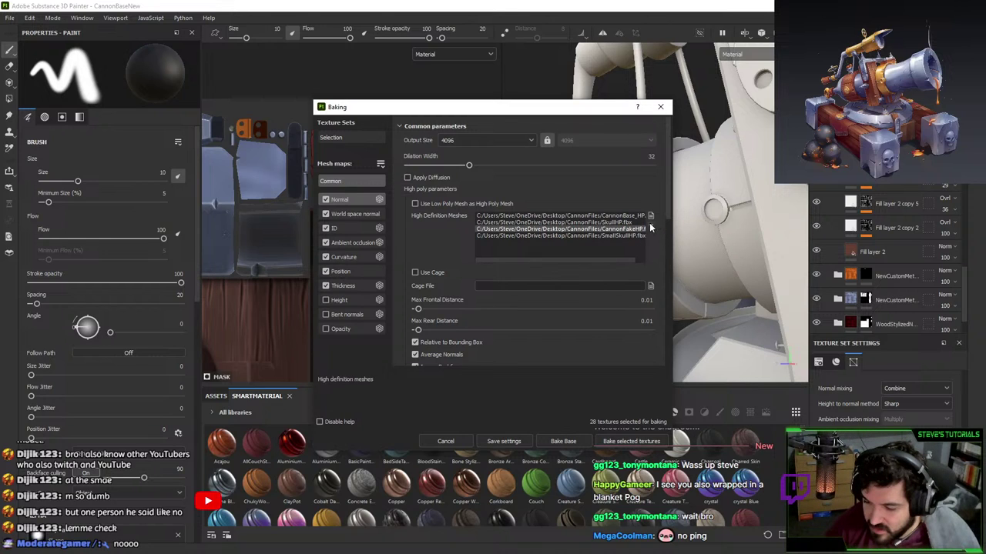
{"action": "left_click", "coordinate": [659, 106]}
- Switch to the small skull's texture set and examine the skull emblem on the cannon's rear body up close
{"action": "left_click_drag", "start_coordinate": [655, 196], "coordinate": [720, 187], "text": "alt"}
{"action": "scroll", "coordinate": [672, 162], "scroll_direction": "up", "scroll_amount": 5}
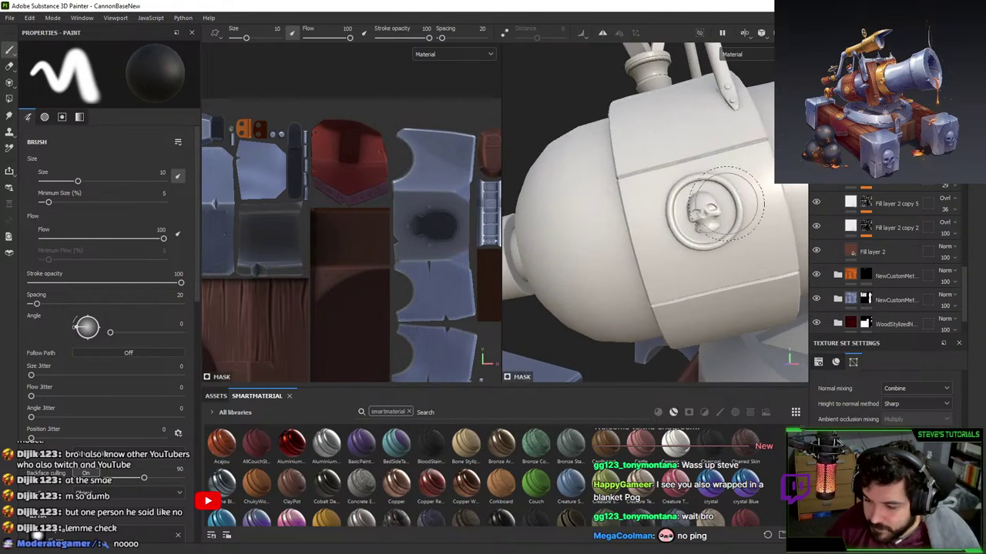
{"action": "right_click_drag", "start_coordinate": [676, 250], "coordinate": [751, 269], "text": "shift"}
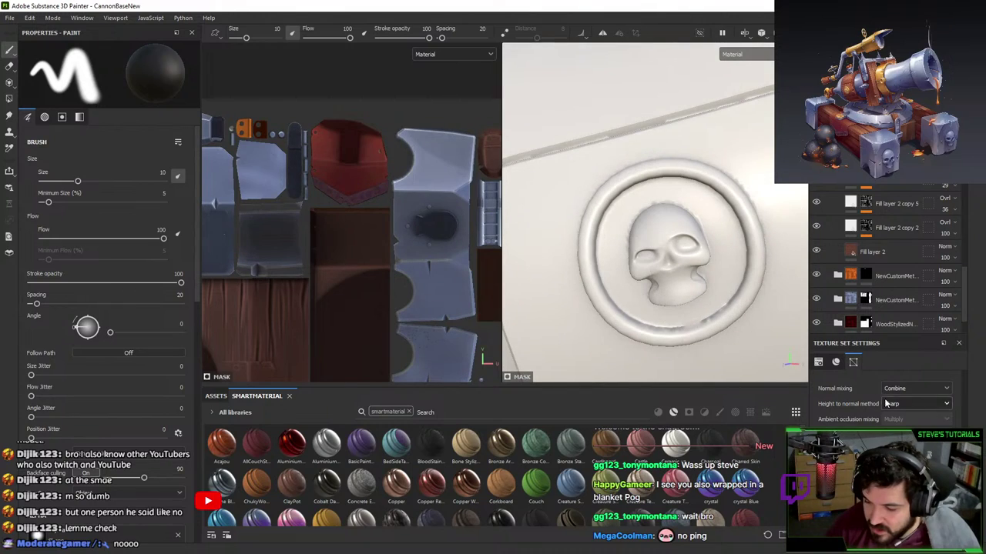
{"action": "right_click", "coordinate": [782, 212], "text": "ctrl+alt"}
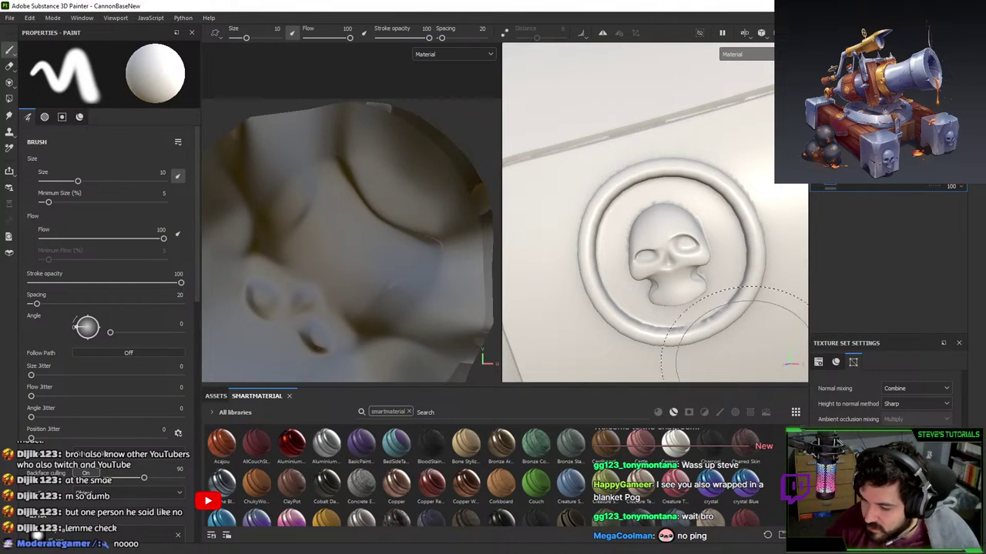
{"action": "scroll", "coordinate": [699, 291], "scroll_direction": "up", "scroll_amount": 4}
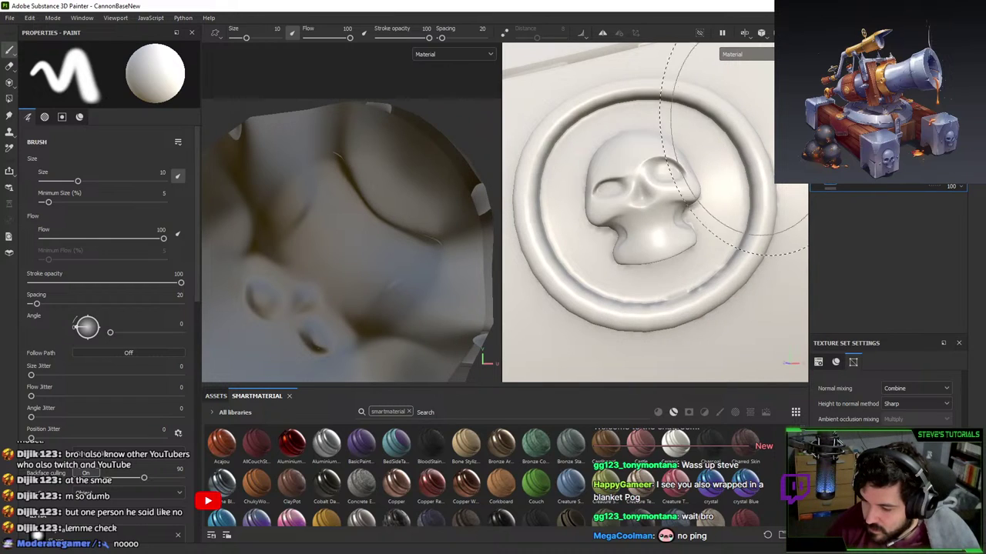
{"action": "left_click_drag", "start_coordinate": [778, 123], "coordinate": [786, 193], "text": "alt"}
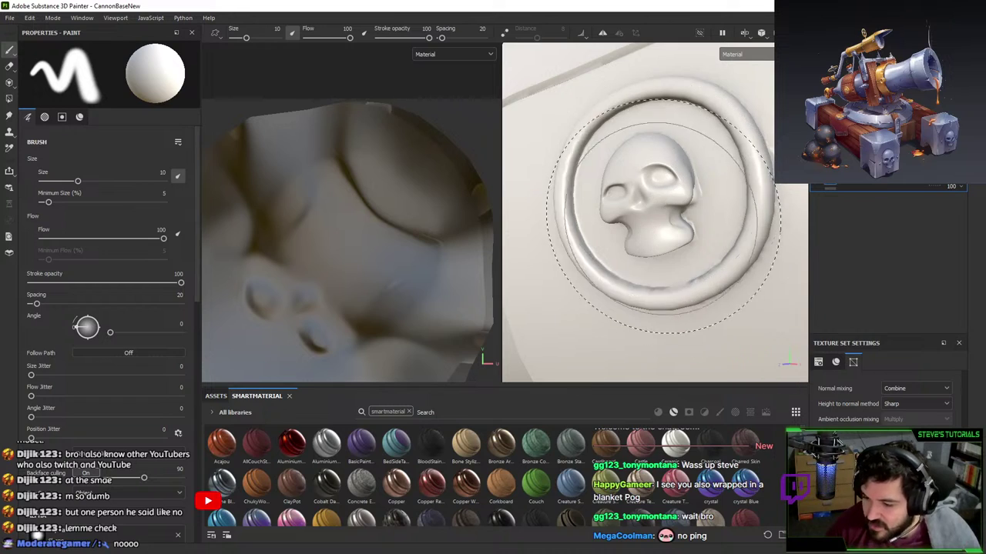
{"action": "scroll", "coordinate": [659, 83], "scroll_direction": "down", "scroll_amount": 3}
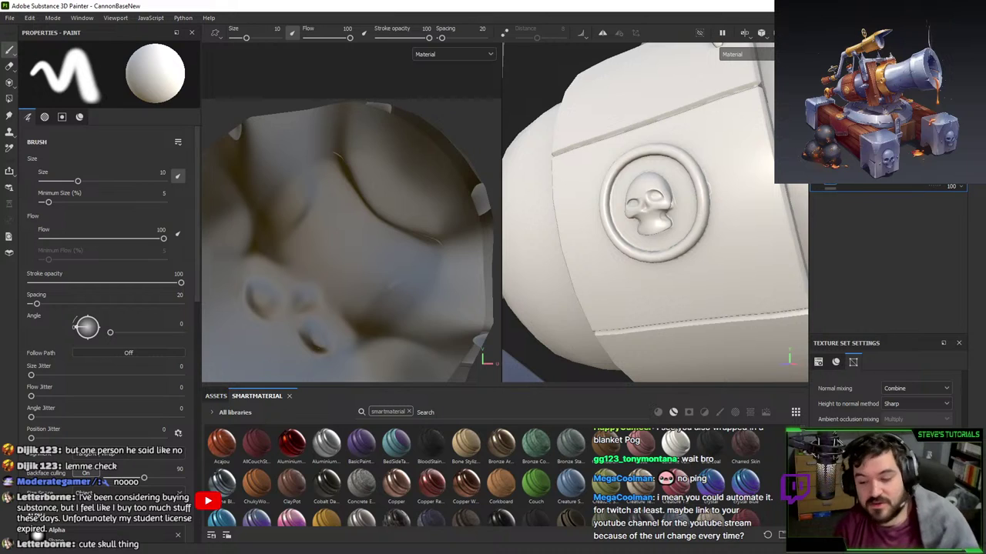
{"action": "mouse_move", "coordinate": [759, 284]}
{"action": "left_mouse_down", "text": "alt"}
{"action": "mouse_move", "coordinate": [800, 279]}
{"action": "mouse_move", "coordinate": [767, 275]}
{"action": "left_mouse_up", "text": "alt"}
- Reopen the CannonBaseNew project from the recent files, discarding the unsaved changes
{"action": "left_click", "coordinate": [10, 17]}
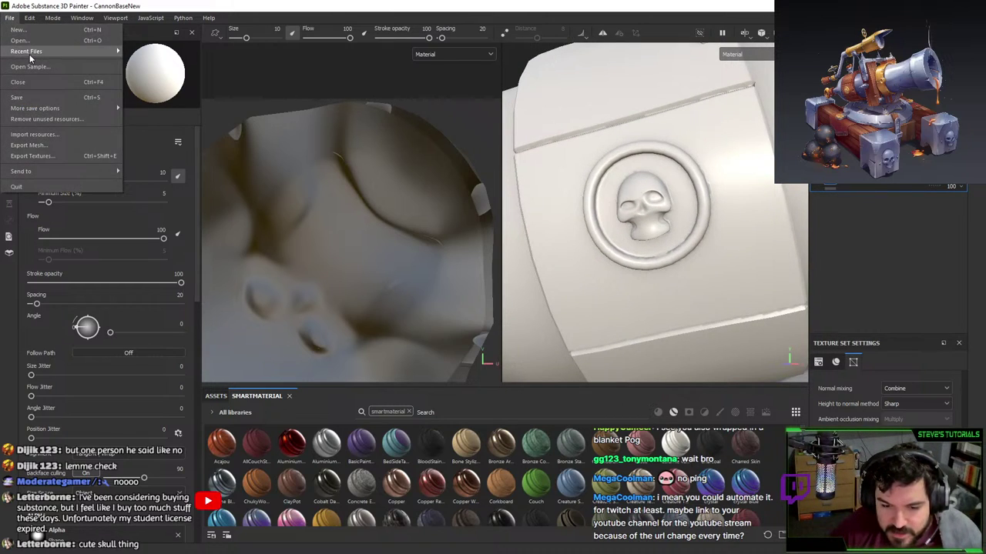
{"action": "mouse_move", "coordinate": [31, 51]}
{"action": "left_click", "coordinate": [189, 53]}
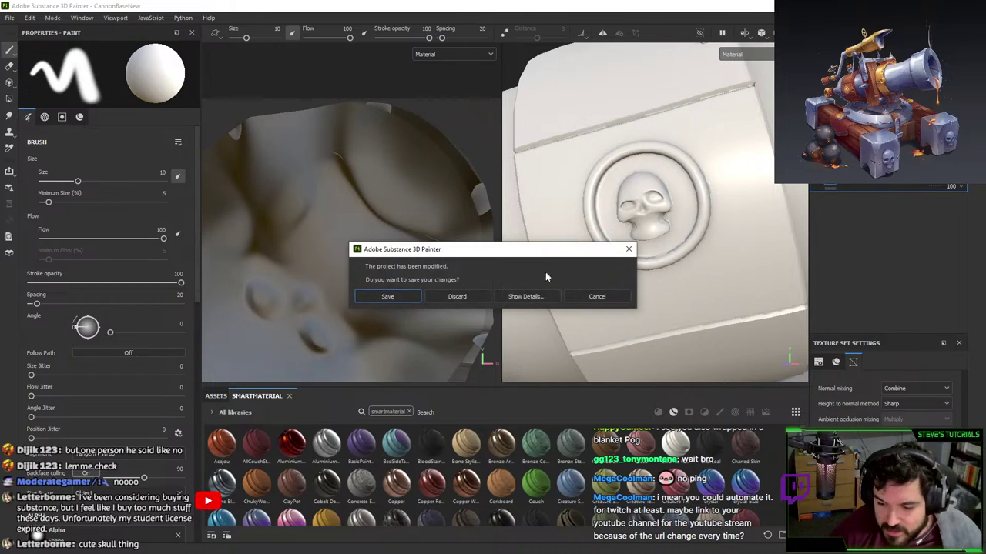
{"action": "left_click", "coordinate": [476, 298]}
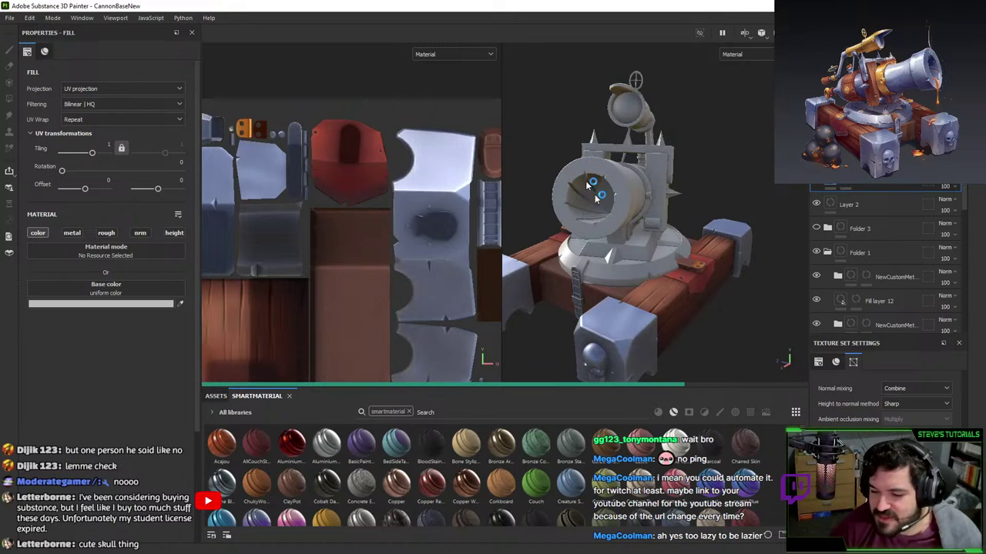
- Compare the side beam with Folder 1 and the brown folder below Fill layer 12 hidden and shown, and examine the cannon's side
{"action": "left_click_drag", "start_coordinate": [630, 245], "coordinate": [681, 261], "text": "alt"}
{"action": "right_click_drag", "start_coordinate": [682, 262], "coordinate": [686, 353], "text": "alt"}
{"action": "left_click_drag", "start_coordinate": [686, 352], "coordinate": [569, 207], "text": "alt"}
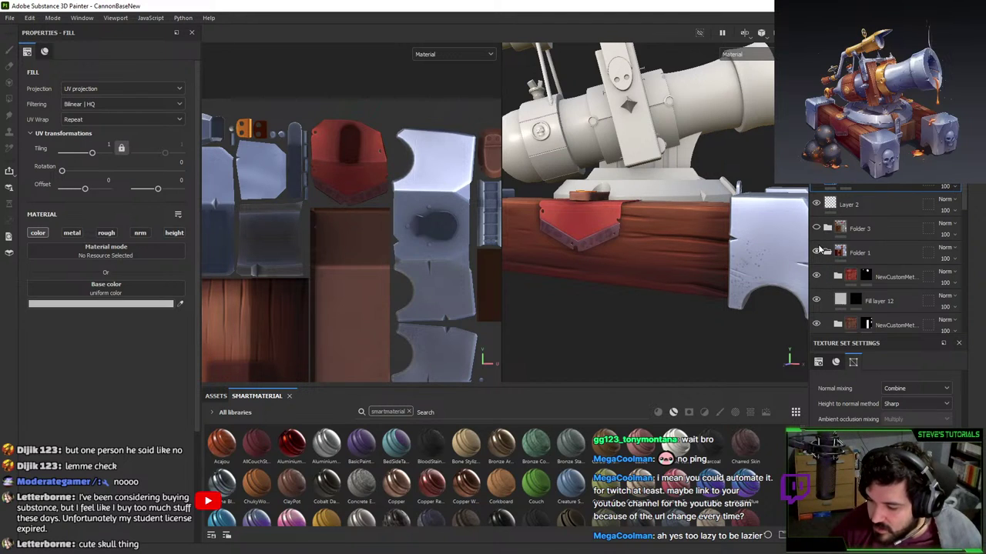
{"action": "left_click", "coordinate": [817, 251]}
{"action": "left_click", "coordinate": [817, 251]}
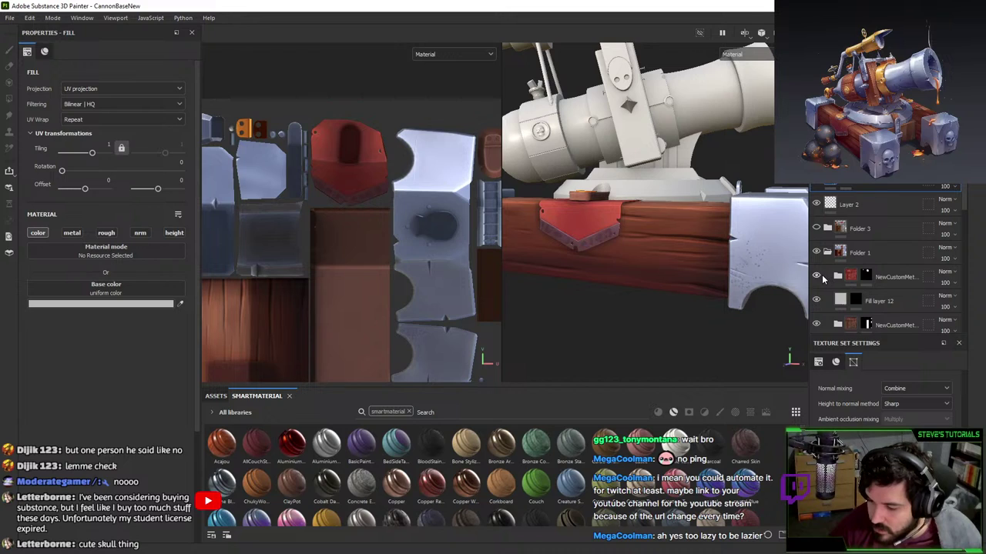
{"action": "scroll", "coordinate": [821, 277], "scroll_direction": "down", "scroll_amount": 2}
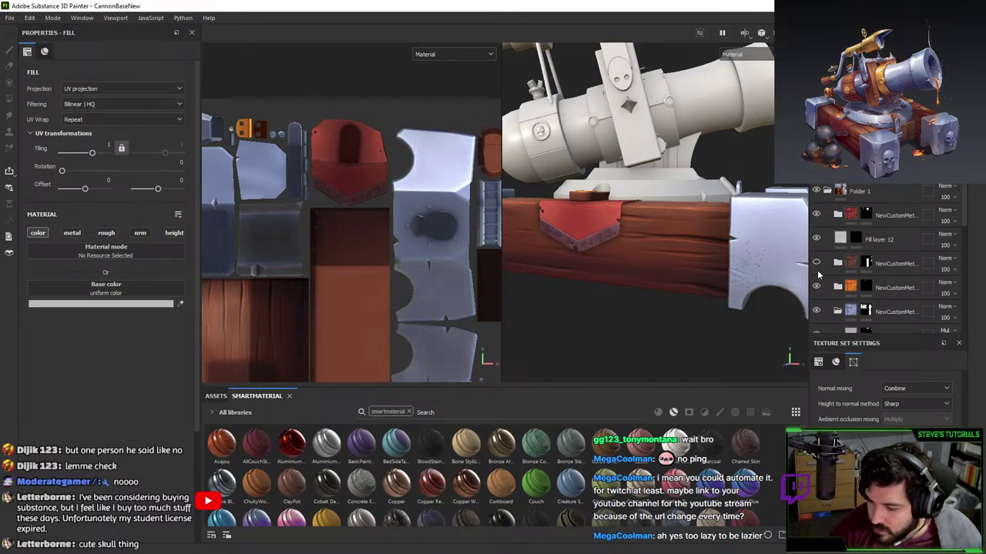
{"action": "scroll", "coordinate": [821, 277], "scroll_direction": "down", "scroll_amount": 1}
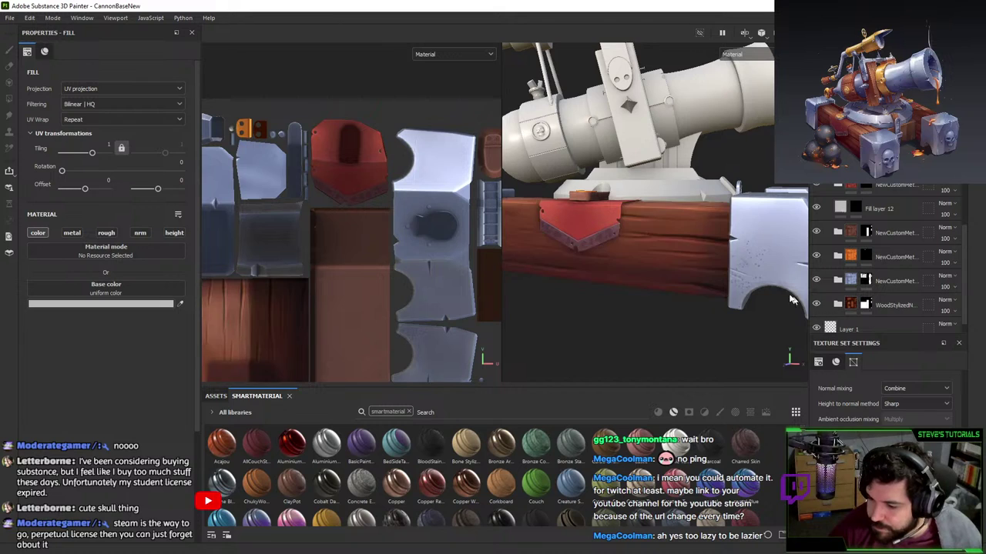
{"action": "left_click_drag", "start_coordinate": [793, 300], "coordinate": [629, 303], "text": "alt"}
{"action": "left_click_drag", "start_coordinate": [606, 178], "coordinate": [596, 306], "text": "alt"}
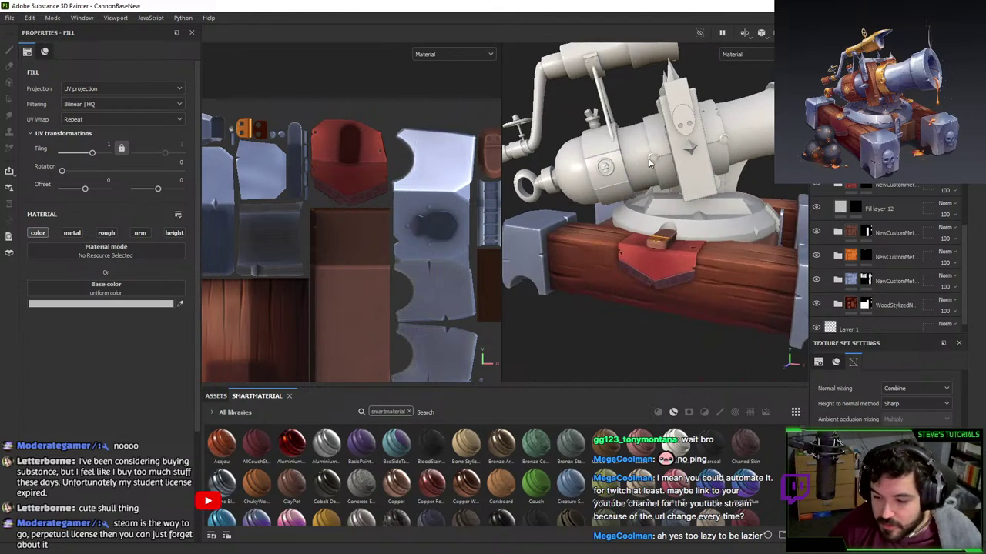
{"action": "scroll", "coordinate": [596, 277], "scroll_direction": "up", "scroll_amount": 5}
{"action": "left_click_drag", "start_coordinate": [576, 226], "coordinate": [572, 289], "text": "alt"}
{"action": "right_click_drag", "start_coordinate": [573, 288], "coordinate": [523, 280], "text": "alt"}
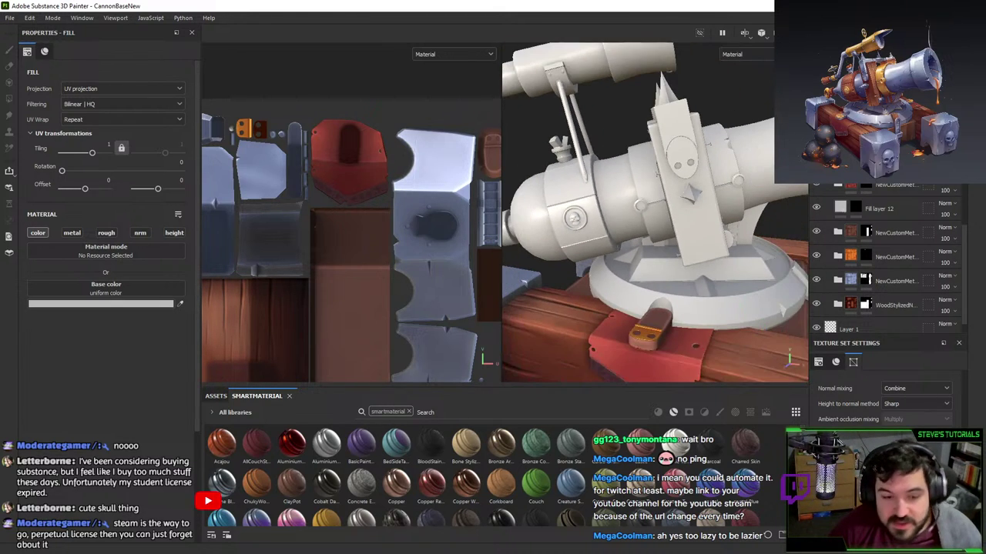
- Switch to Blender and set the small skull's subdivision to level 0
{"action": "key", "text": "alt+Tab"}
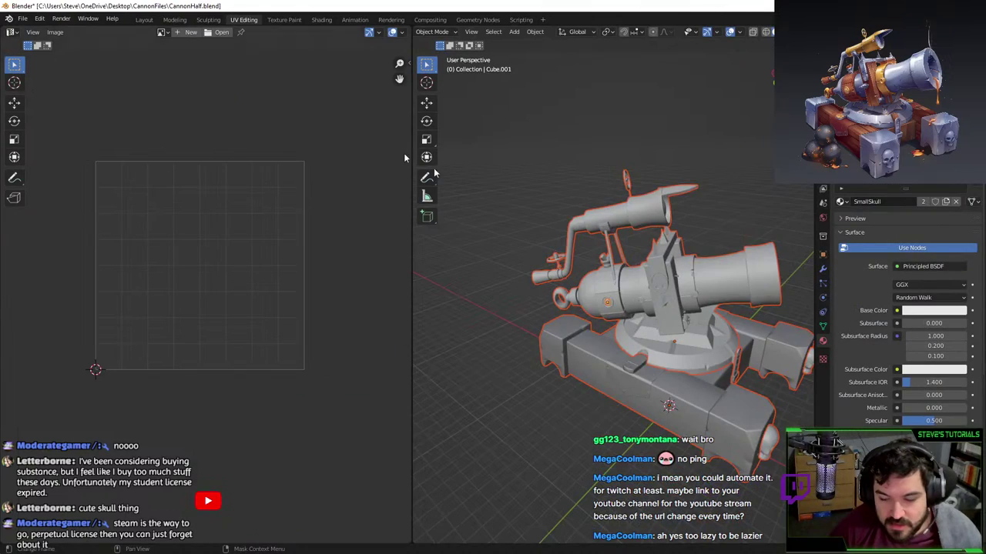
{"action": "scroll", "coordinate": [652, 277], "scroll_direction": "down", "scroll_amount": 2}
{"action": "middle_click_drag", "start_coordinate": [677, 261], "coordinate": [647, 230]}
{"action": "scroll", "coordinate": [631, 300], "scroll_direction": "up", "scroll_amount": 6}
{"action": "left_click", "coordinate": [651, 318]}
{"action": "scroll", "coordinate": [652, 318], "scroll_direction": "up", "scroll_amount": 4}
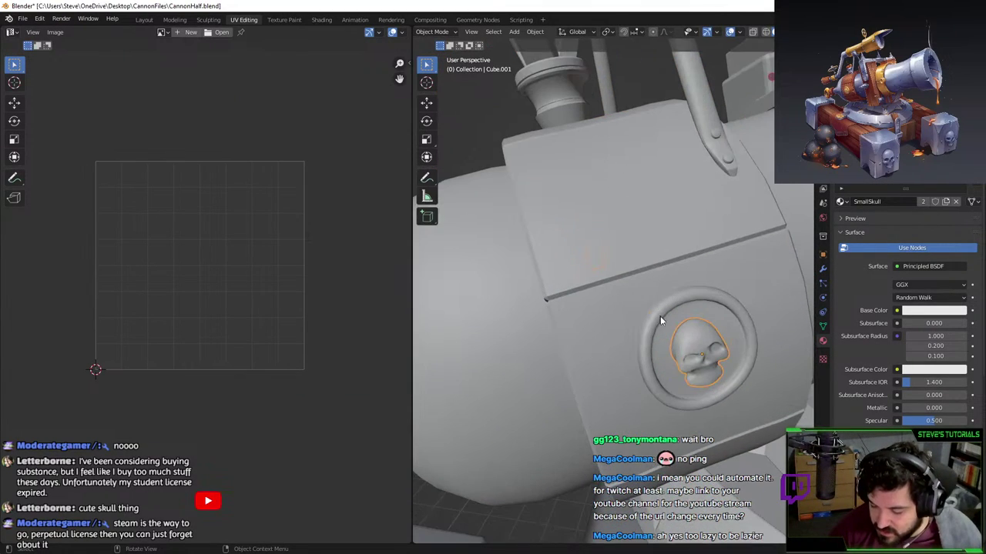
{"action": "key", "text": "ctrl+0"}
- Select the whole cannon and export the selected objects as FBX, overwriting CannonLPMirrored.fbx
{"action": "scroll", "coordinate": [701, 306], "scroll_direction": "down", "scroll_amount": 6}
{"action": "middle_click_drag", "start_coordinate": [695, 306], "coordinate": [462, 285]}
{"action": "scroll", "coordinate": [519, 231], "scroll_direction": "down", "scroll_amount": 4}
{"action": "key", "text": "b"}
{"action": "left_click_drag", "start_coordinate": [518, 175], "coordinate": [727, 356]}
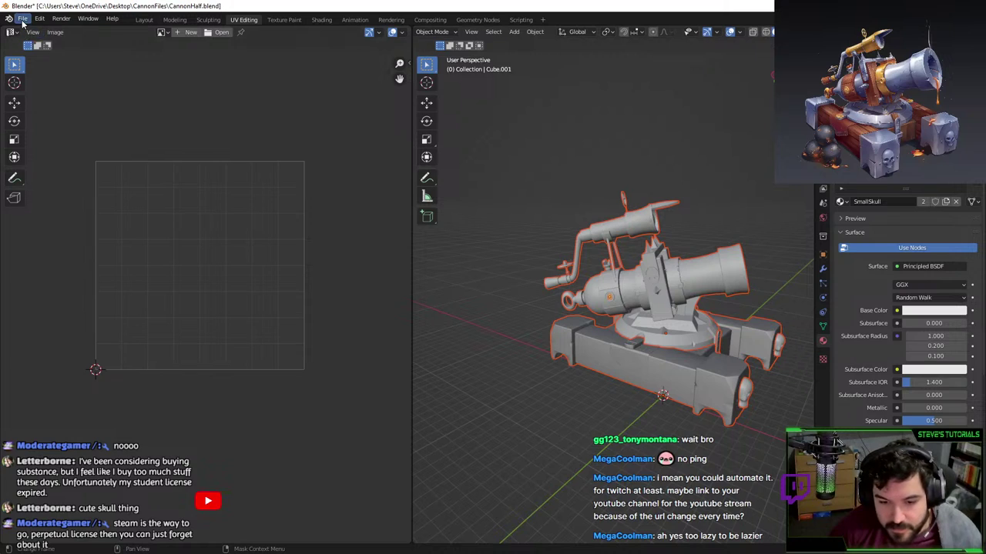
{"action": "left_click", "coordinate": [22, 18]}
{"action": "mouse_move", "coordinate": [38, 171]}
{"action": "left_click", "coordinate": [178, 262]}
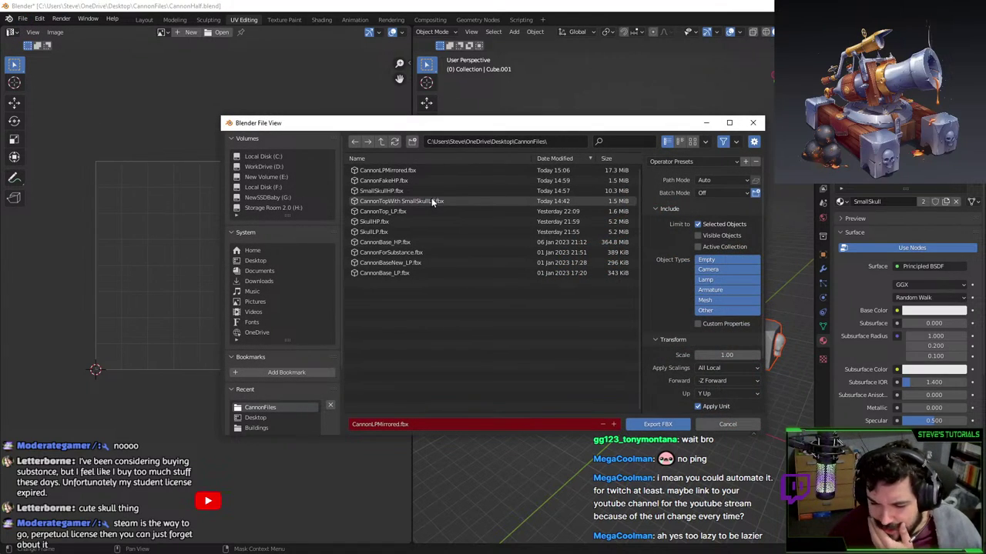
{"action": "double_click", "coordinate": [426, 169]}
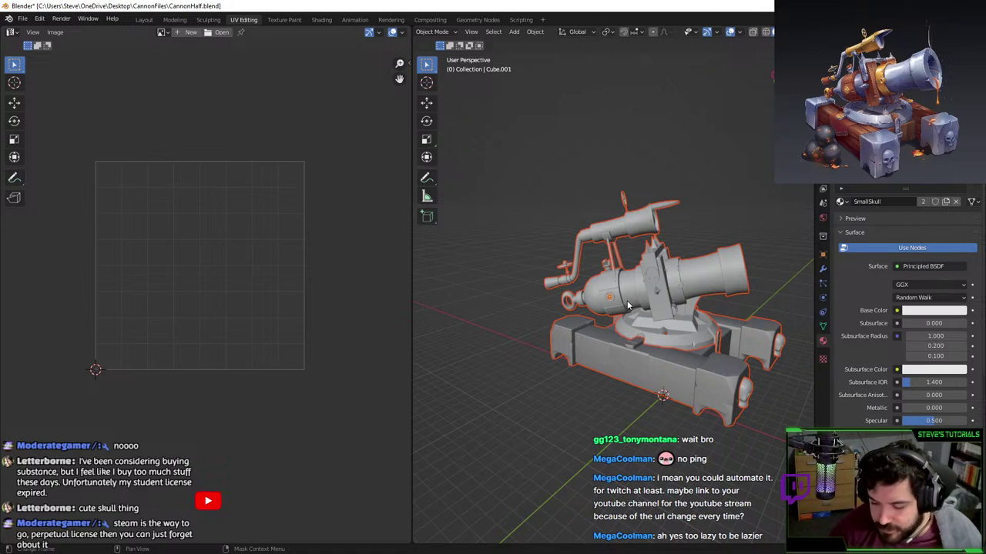
- Enable the Statistics overlay and check the whole cannon's polygon counts in Edit Mode
{"action": "scroll", "coordinate": [627, 306], "scroll_direction": "up", "scroll_amount": 5}
{"action": "scroll", "coordinate": [615, 305], "scroll_direction": "down", "scroll_amount": 5}
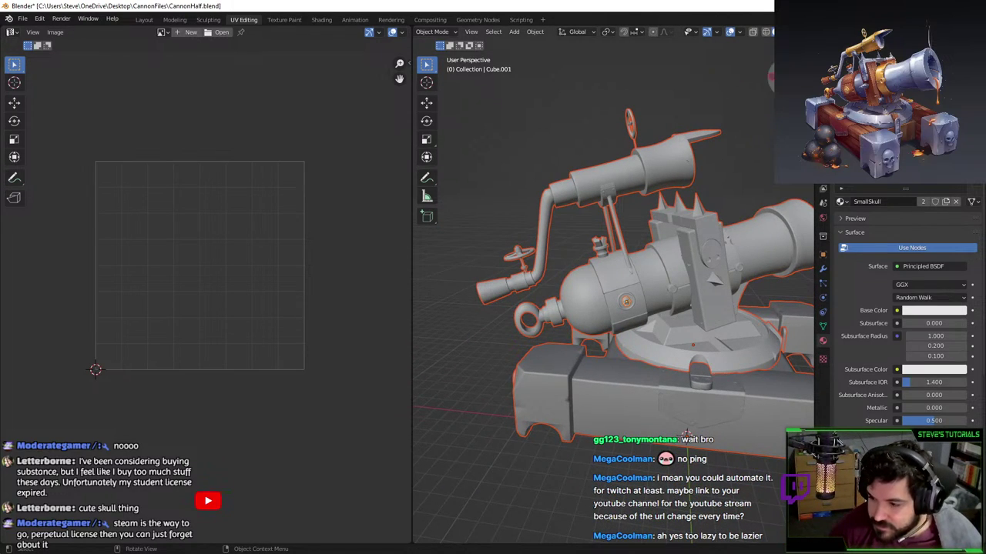
{"action": "left_click", "coordinate": [804, 32]}
{"action": "left_click", "coordinate": [739, 32]}
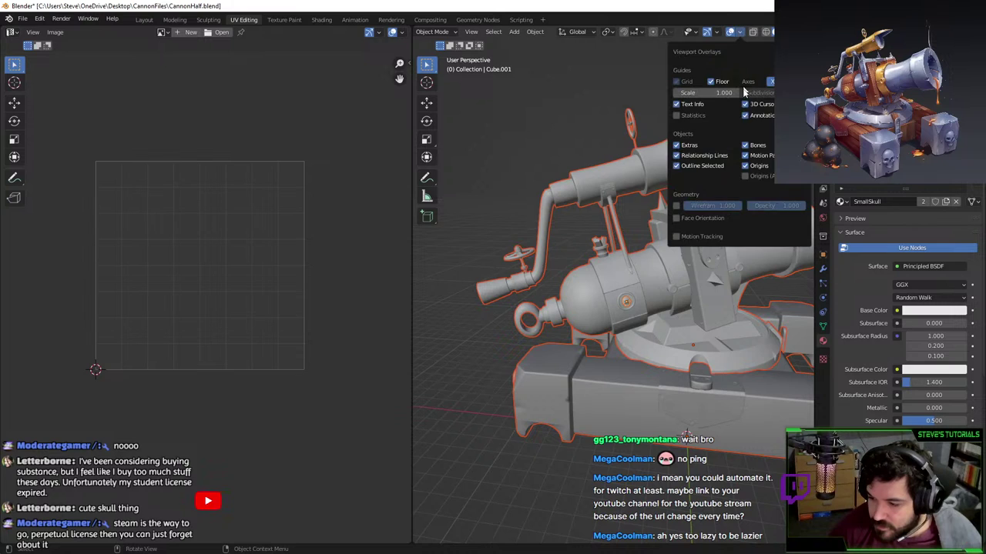
{"action": "left_click", "coordinate": [687, 116]}
{"action": "middle_click_drag", "start_coordinate": [585, 169], "coordinate": [631, 248]}
{"action": "key", "text": "Tab"}
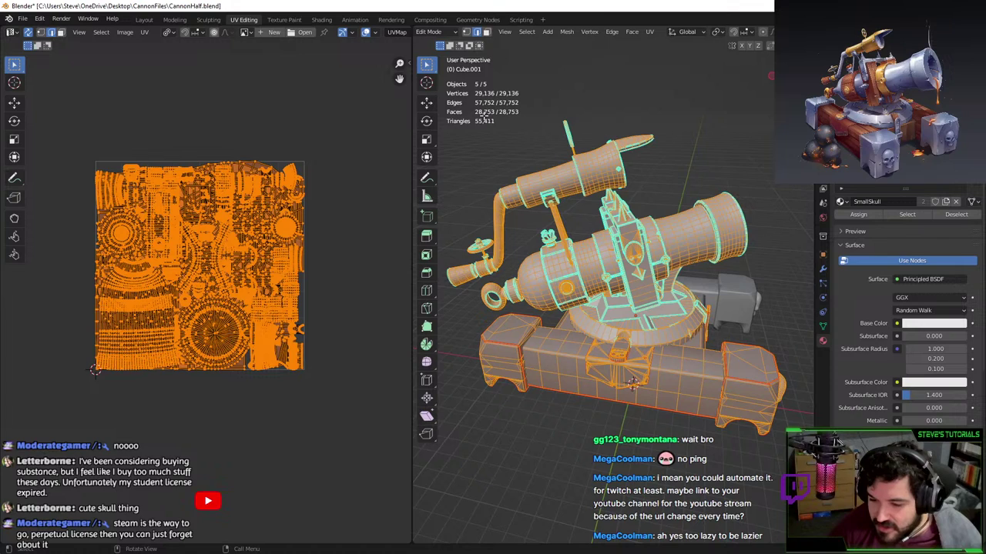
{"action": "key", "text": "Tab"}
- Isolate the cannon's base, restore the hidden parts, and compare polygon counts between Edit Mode and Object Mode
{"action": "middle_click_drag", "start_coordinate": [690, 264], "coordinate": [603, 385]}
{"action": "left_click", "coordinate": [603, 404]}
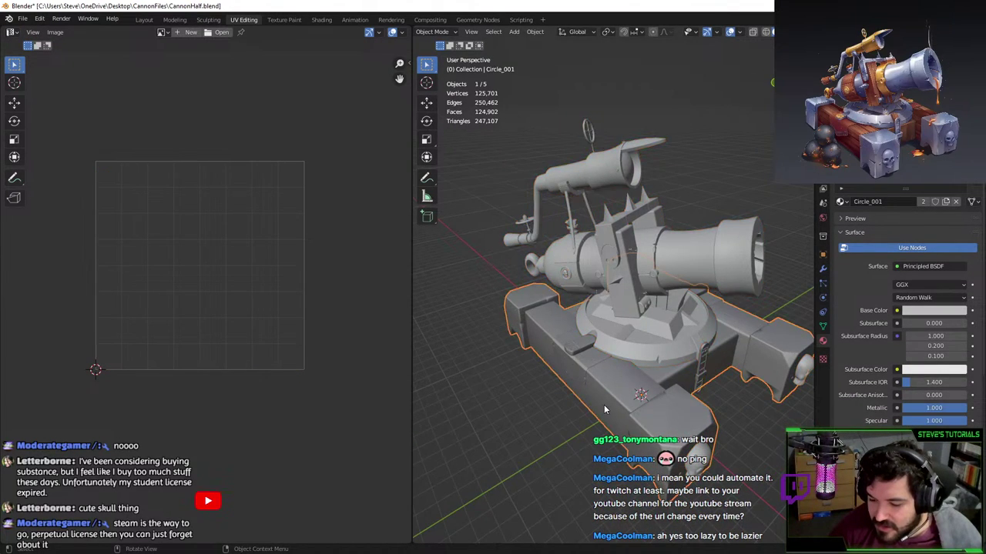
{"action": "key", "text": "shift+h"}
{"action": "key", "text": "alt+h"}
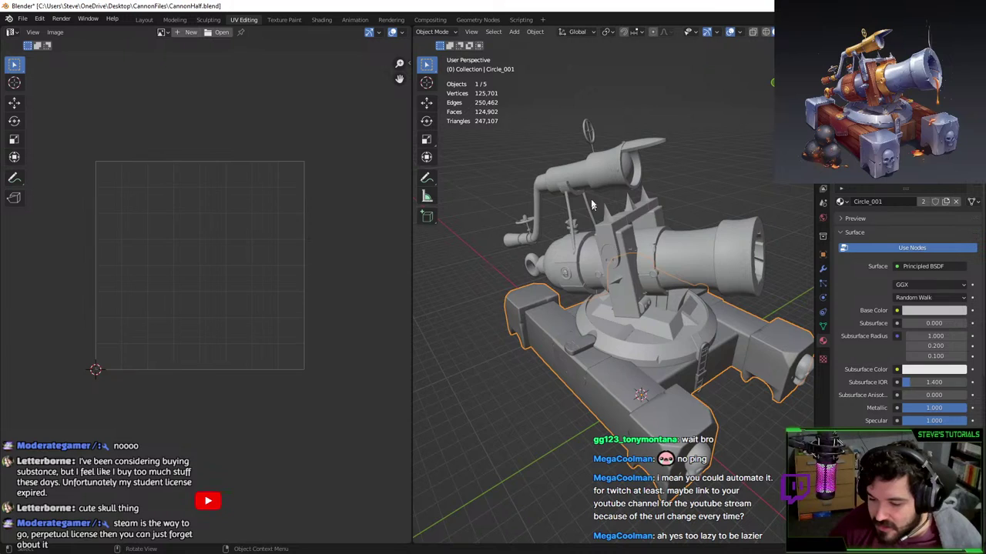
{"action": "key", "text": "Tab"}
{"action": "middle_click_drag", "start_coordinate": [712, 290], "coordinate": [622, 269]}
{"action": "key", "text": "Tab"}
{"action": "key", "text": "Tab"}
{"action": "key", "text": "Tab"}
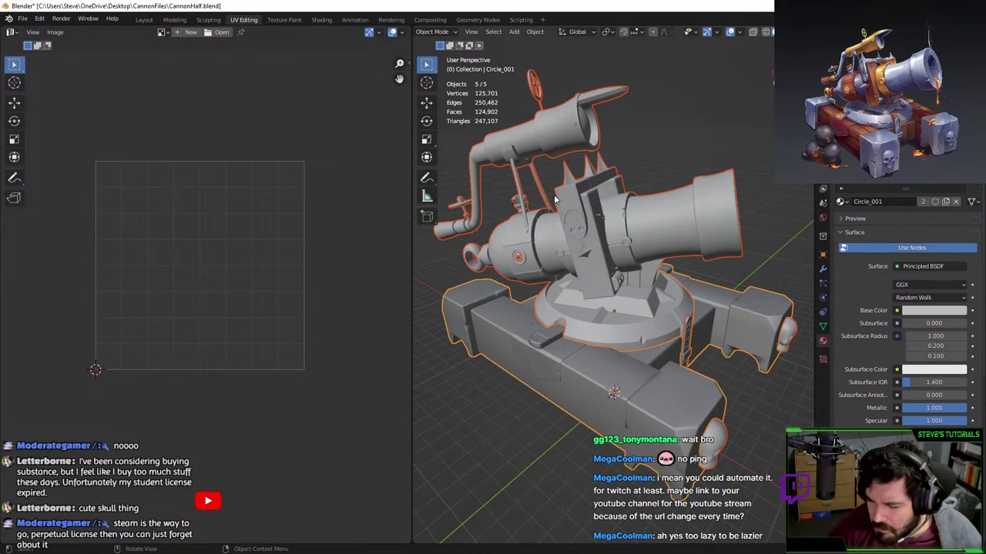
- Isolate the upper cannon to check its Edit Mode polygon counts, restore the other parts, and briefly hide the base
{"action": "scroll", "coordinate": [556, 198], "scroll_direction": "down", "scroll_amount": 1}
{"action": "left_click", "coordinate": [605, 261]}
{"action": "key", "text": "g"}
{"action": "right_click", "coordinate": [637, 161]}
{"action": "key", "text": "shift+h"}
{"action": "key", "text": "Tab"}
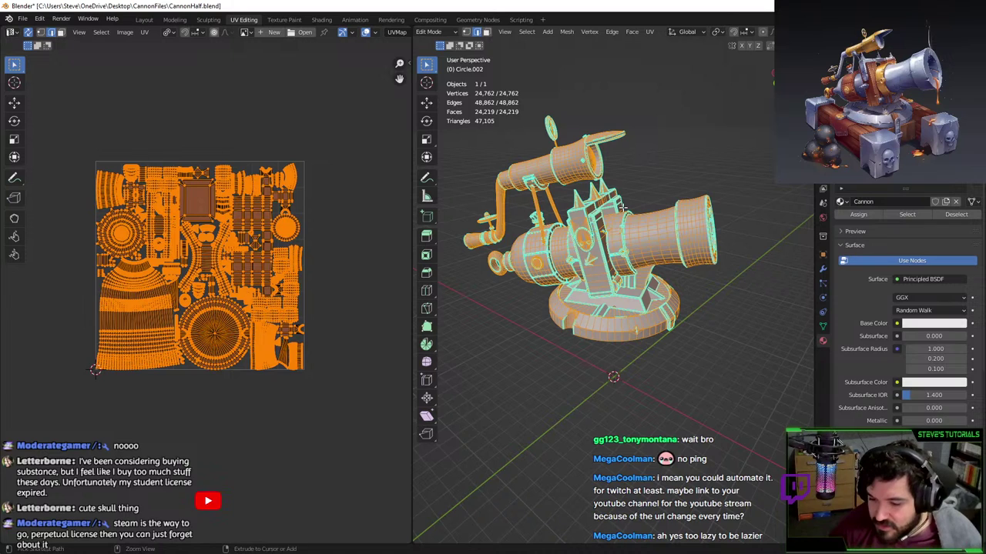
{"action": "key", "text": "Tab"}
{"action": "key", "text": "ctrl+z"}
{"action": "key", "text": "ctrl+z"}
{"action": "key", "text": "ctrl+z"}
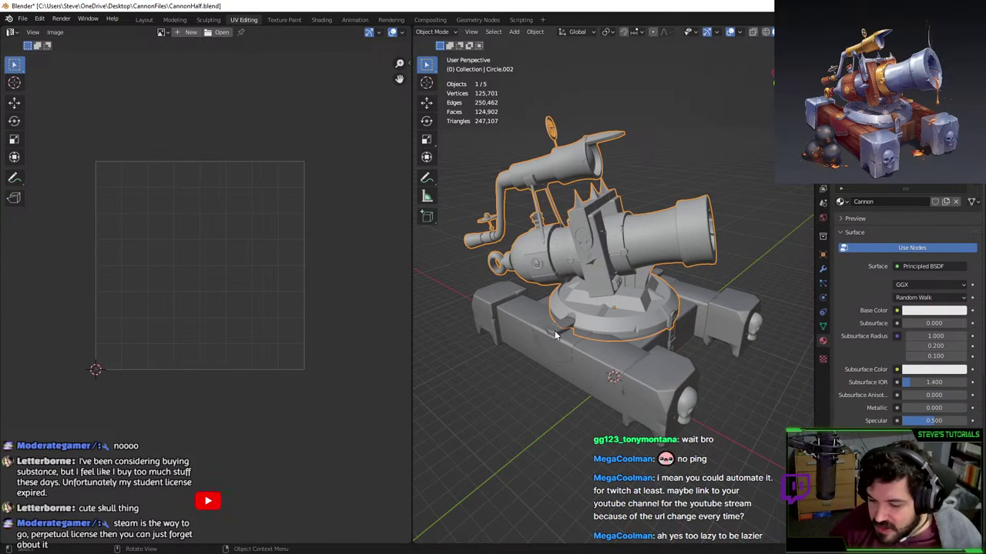
{"action": "left_click", "coordinate": [558, 337]}
{"action": "key", "text": "h"}
{"action": "key", "text": "alt+h"}
- Set the subdivision of the large skulls on the base's end blocks to level 0
{"action": "left_click", "coordinate": [687, 409]}
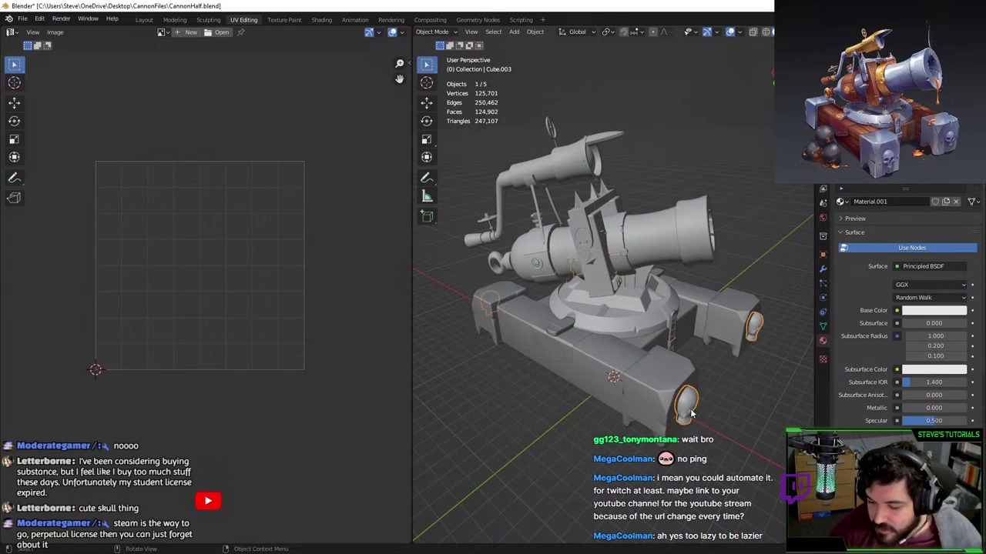
{"action": "key", "text": "KP_Decimal"}
{"action": "middle_click_drag", "start_coordinate": [687, 408], "coordinate": [624, 347]}
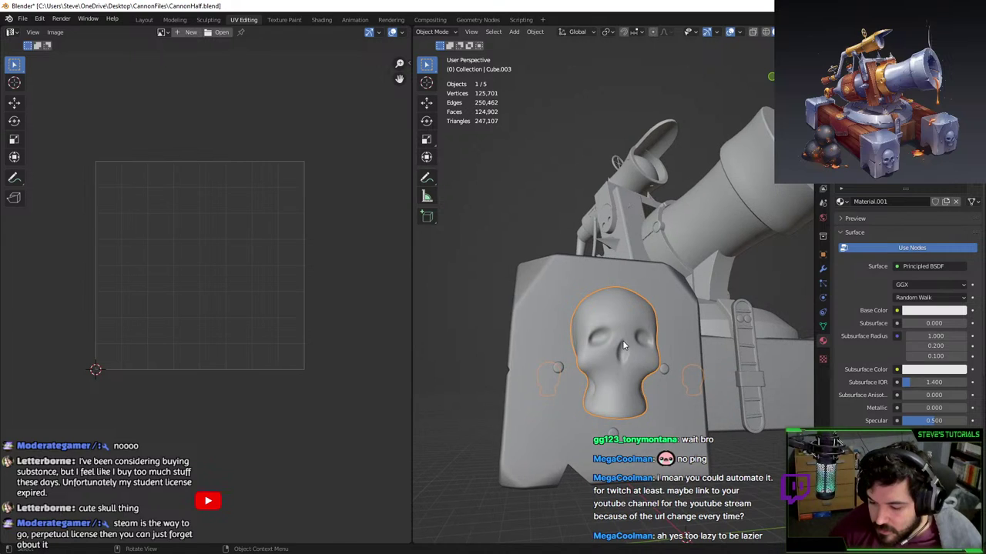
{"action": "key", "text": "ctrl+0"}
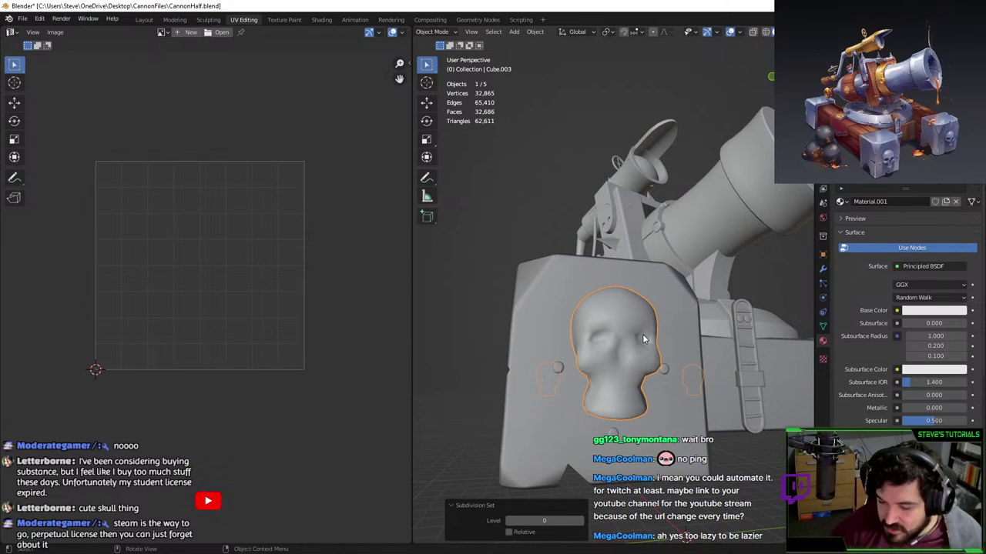
- Select the whole cannon, check its Edit Mode polygon counts, and export the selected objects as FBX, overwriting CannonLPMirrored.fbx
{"action": "middle_click_drag", "start_coordinate": [624, 321], "coordinate": [570, 314]}
{"action": "left_click", "coordinate": [504, 273]}
{"action": "key", "text": "KP_Decimal"}
{"action": "scroll", "coordinate": [583, 295], "scroll_direction": "down", "scroll_amount": 12}
{"action": "key", "text": "a"}
{"action": "key", "text": "Tab"}
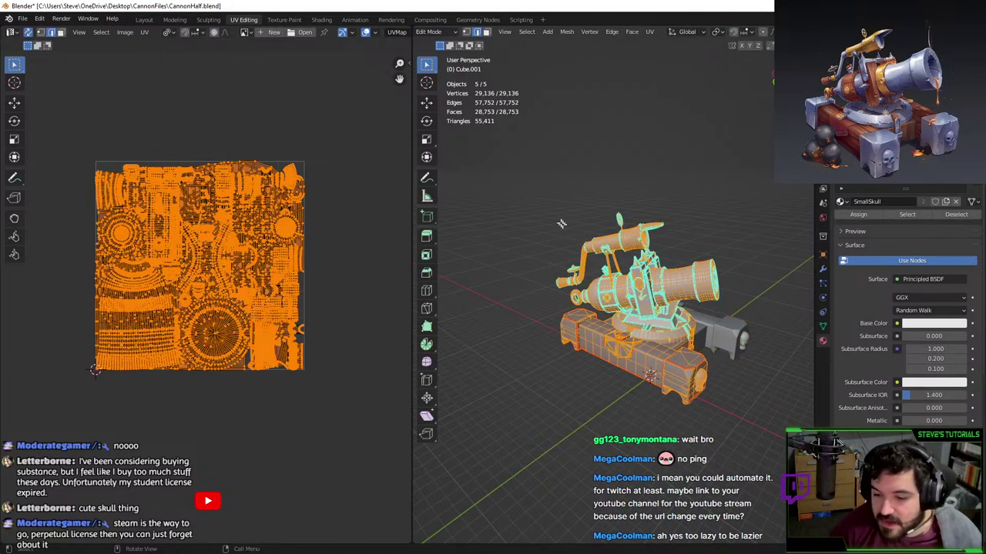
{"action": "scroll", "coordinate": [676, 356], "scroll_direction": "up", "scroll_amount": 3}
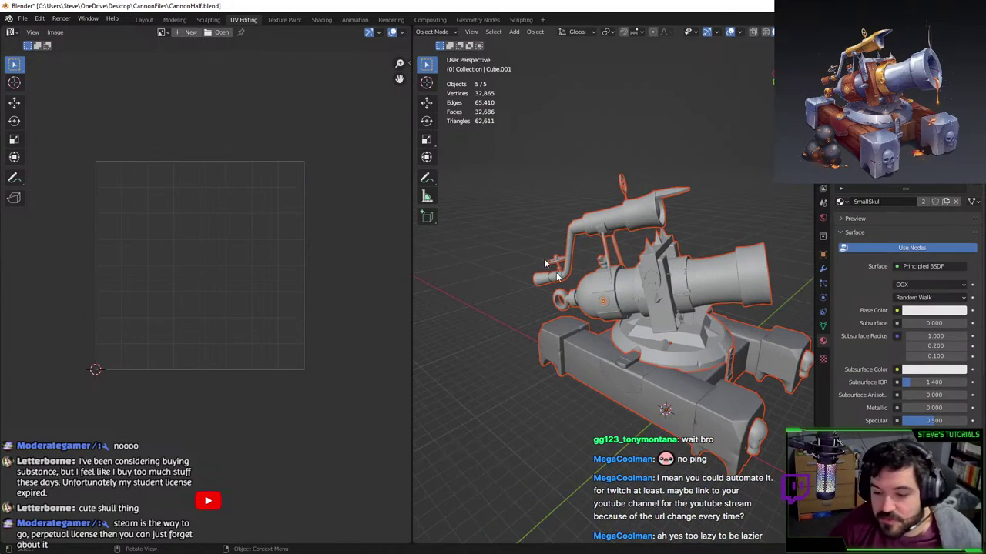
{"action": "left_click", "coordinate": [24, 19]}
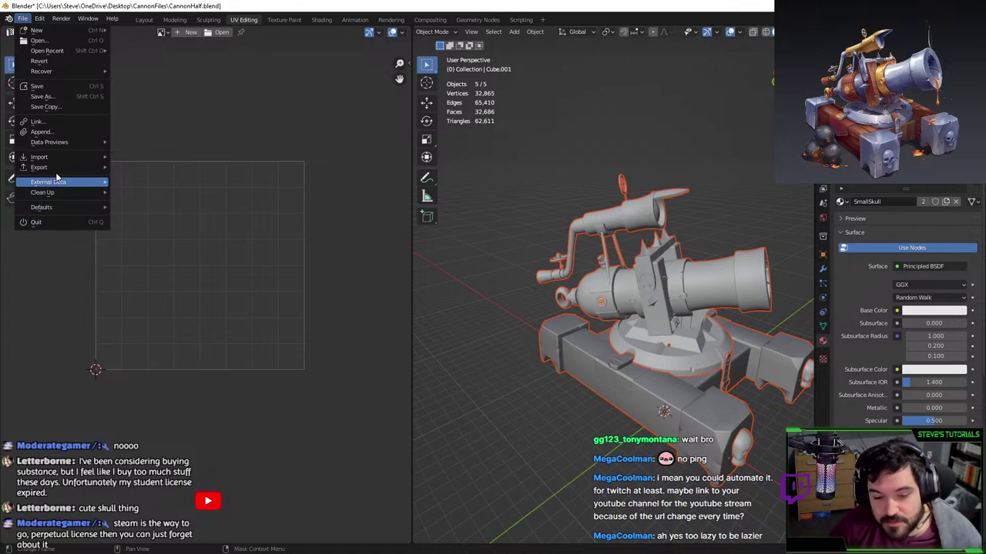
{"action": "mouse_move", "coordinate": [58, 168]}
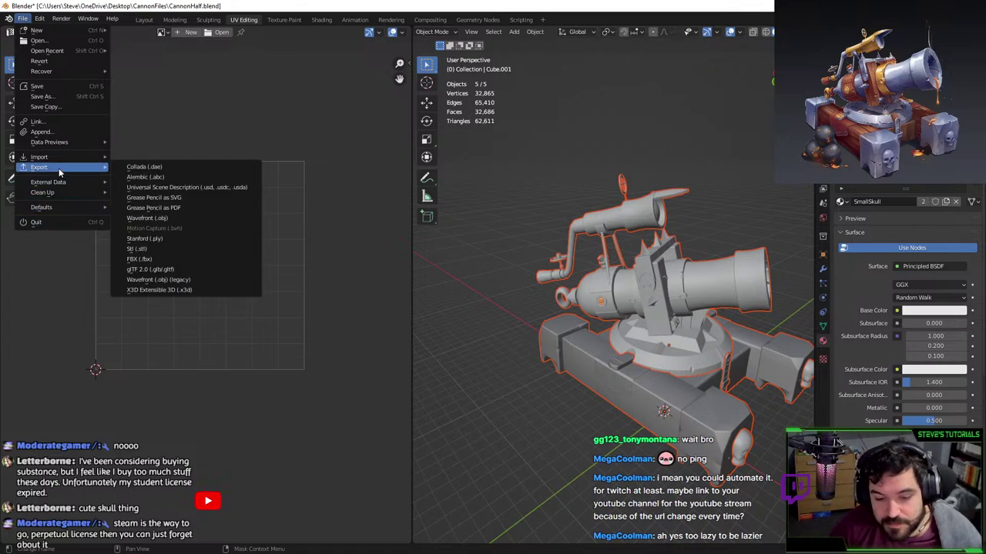
{"action": "left_click", "coordinate": [141, 259]}
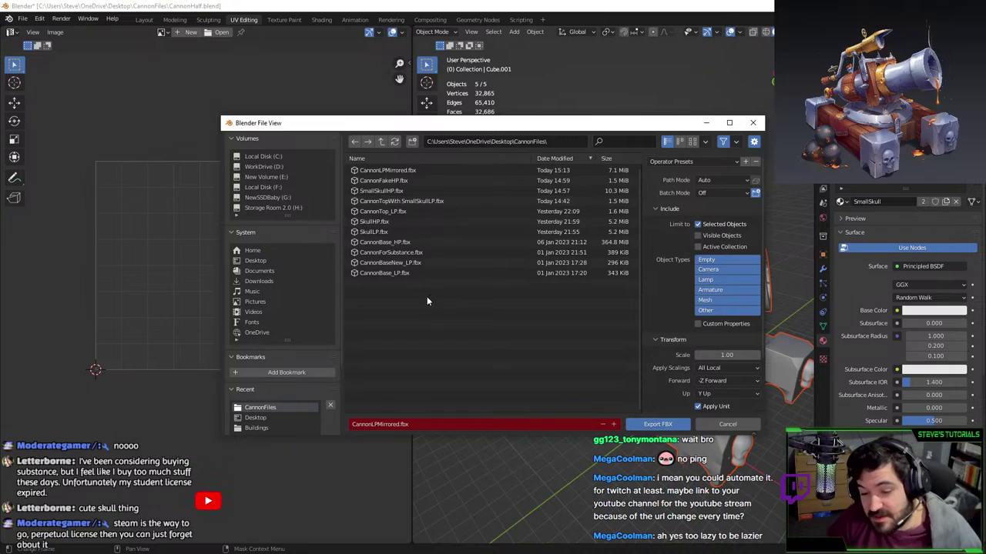
{"action": "double_click", "coordinate": [406, 170]}
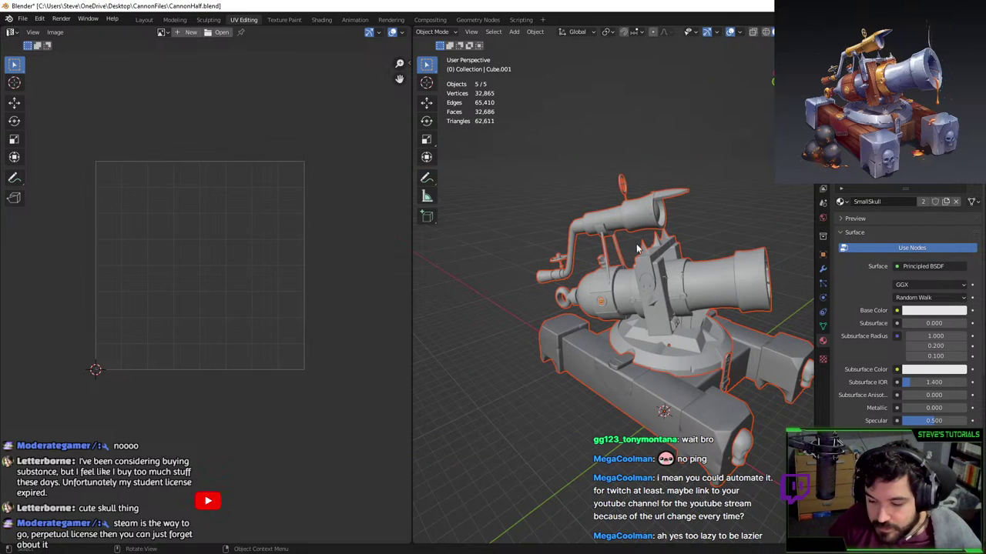
- Set the subdivision of the small skull on the cannon barrel's round badge to level 4
{"action": "middle_click_drag", "start_coordinate": [638, 191], "coordinate": [637, 280]}
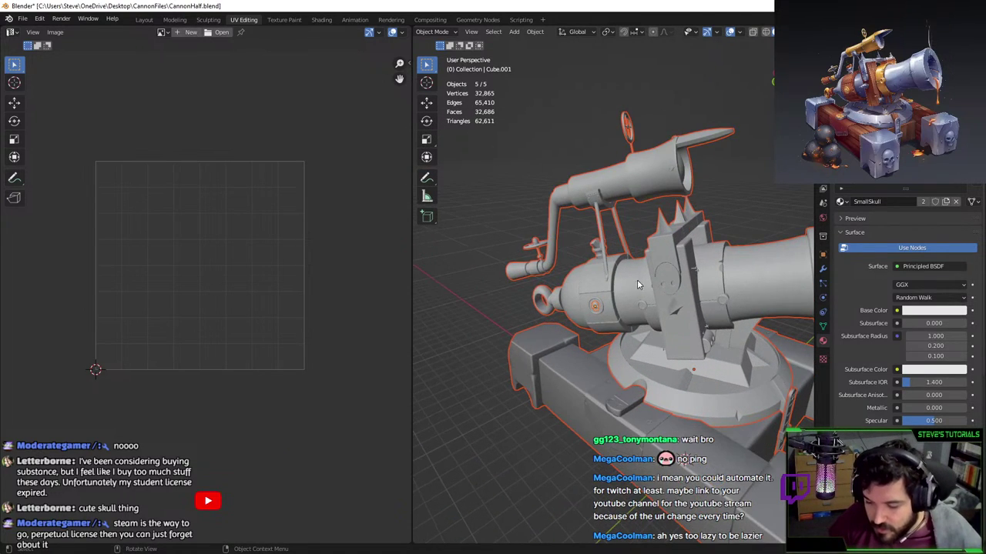
{"action": "left_click", "coordinate": [594, 315]}
{"action": "left_click", "coordinate": [593, 311]}
{"action": "key", "text": "ctrl+3"}
{"action": "scroll", "coordinate": [622, 319], "scroll_direction": "up", "scroll_amount": 4}
{"action": "key", "text": "KP_Decimal"}
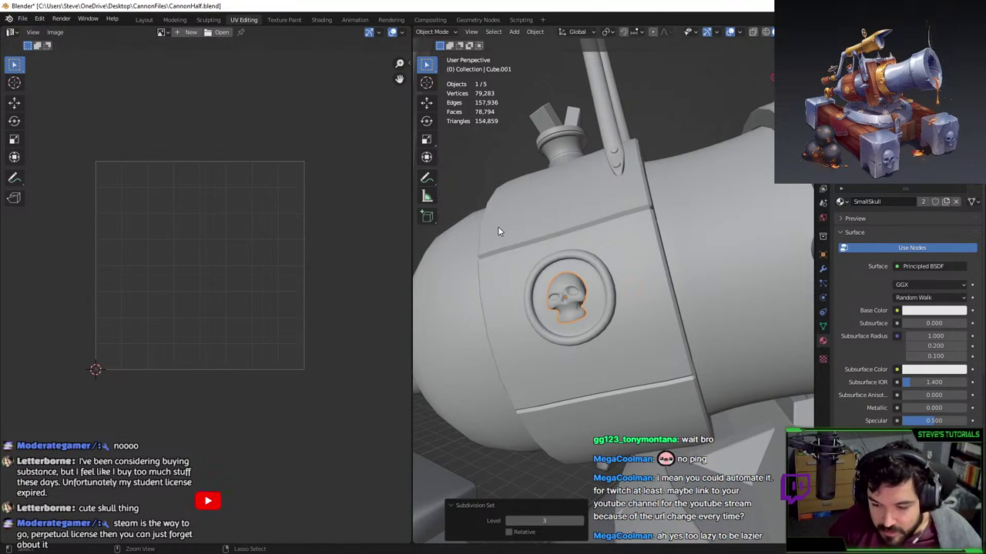
{"action": "key", "text": "ctrl+4"}
- Export the selected small skull as FBX, overwriting SmallSkullHP.fbx
{"action": "left_click", "coordinate": [23, 19]}
{"action": "mouse_move", "coordinate": [50, 169]}
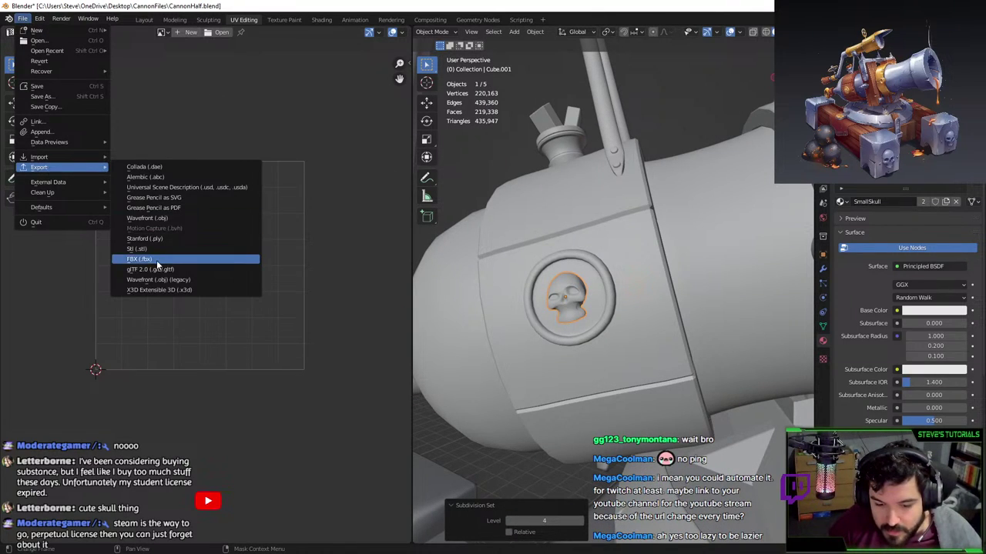
{"action": "left_click", "coordinate": [139, 259]}
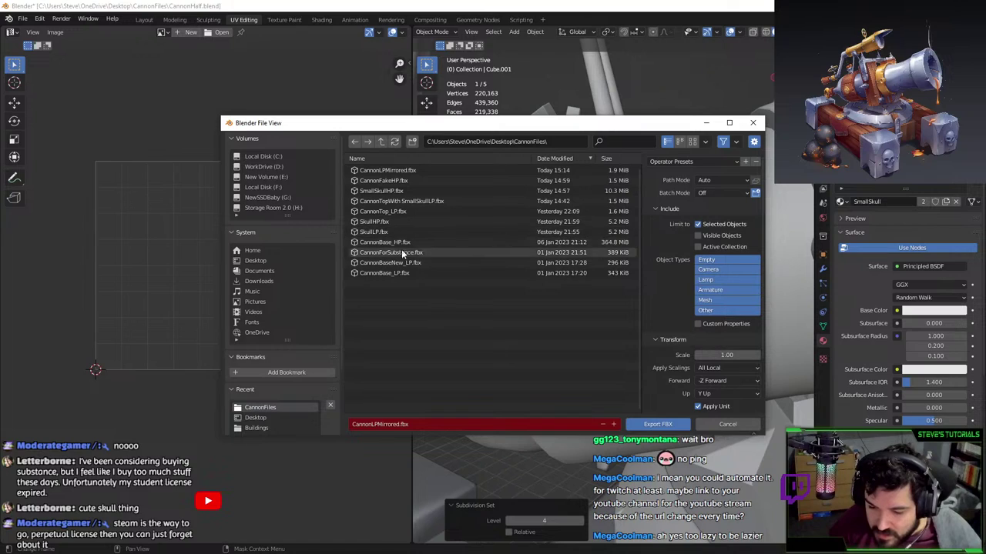
{"action": "double_click", "coordinate": [395, 191]}
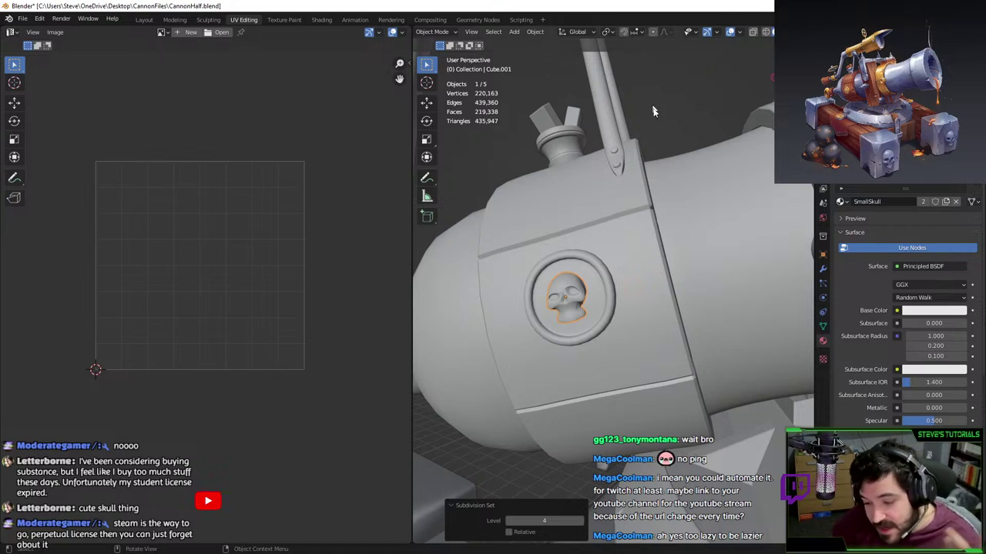
- Switch to Substance Painter and reload the project mesh from CannonLPMirrored.fbx, keeping stroke positions preserved and auto-unwrap on
{"action": "middle_click_drag", "start_coordinate": [585, 332], "coordinate": [656, 365], "text": "shift"}
{"action": "scroll", "coordinate": [650, 273], "scroll_direction": "down", "scroll_amount": 7}
{"action": "scroll", "coordinate": [652, 309], "scroll_direction": "down", "scroll_amount": 1}
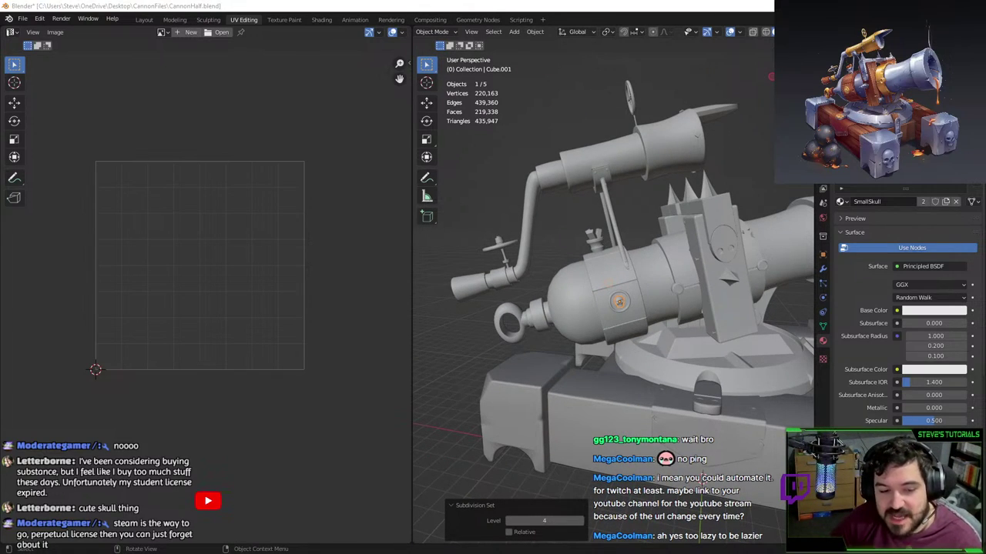
{"action": "key", "text": "alt+Tab"}
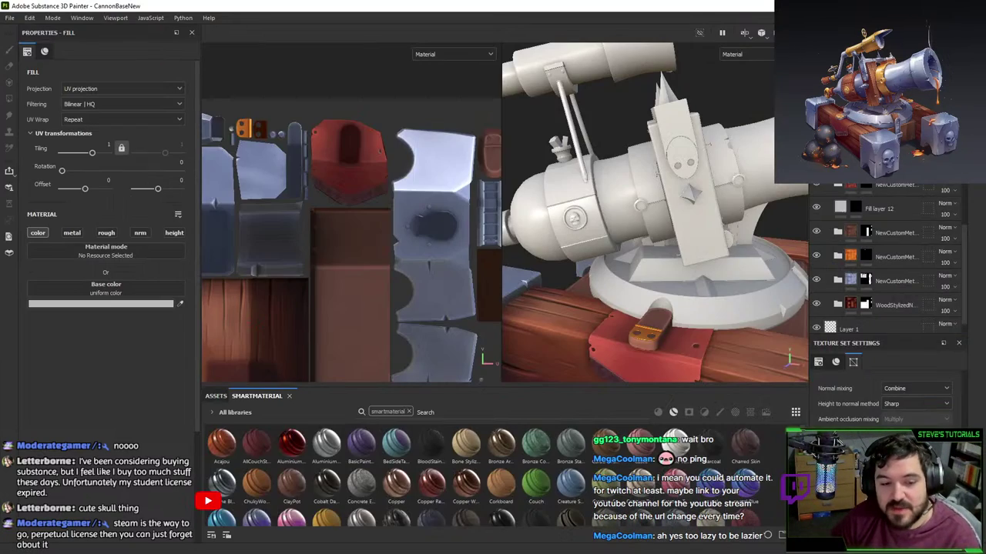
{"action": "left_click", "coordinate": [30, 17]}
{"action": "left_click", "coordinate": [49, 51]}
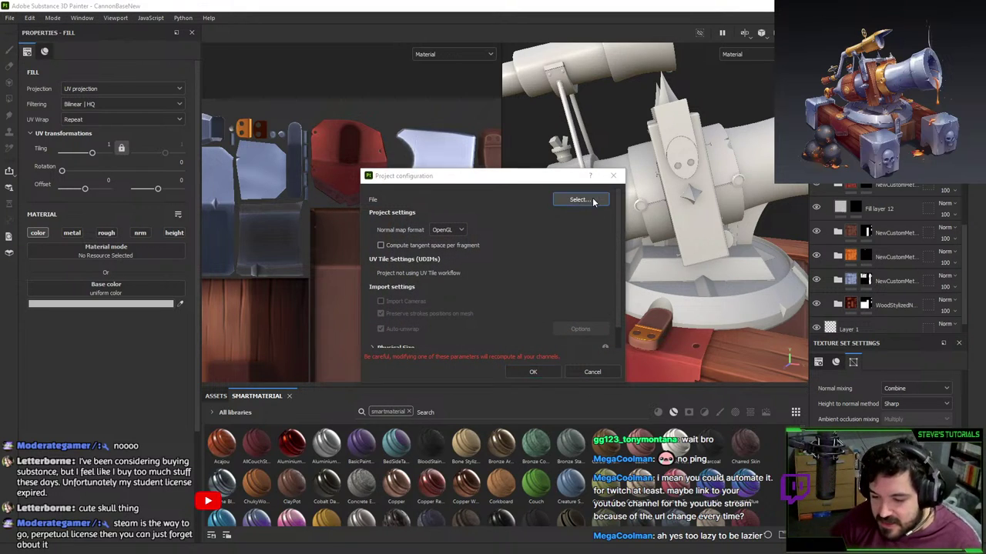
{"action": "left_click", "coordinate": [578, 199]}
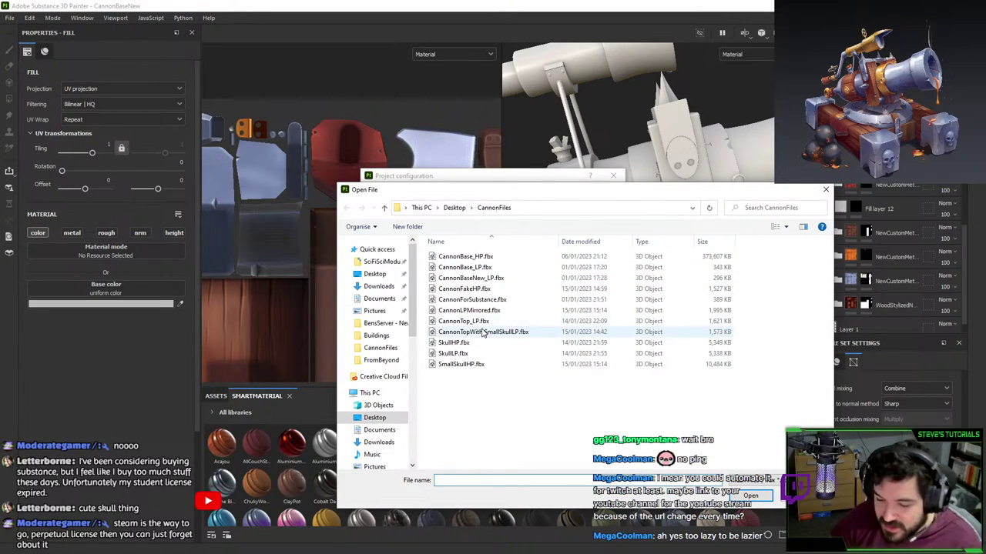
{"action": "left_click", "coordinate": [500, 311]}
{"action": "double_click", "coordinate": [500, 311]}
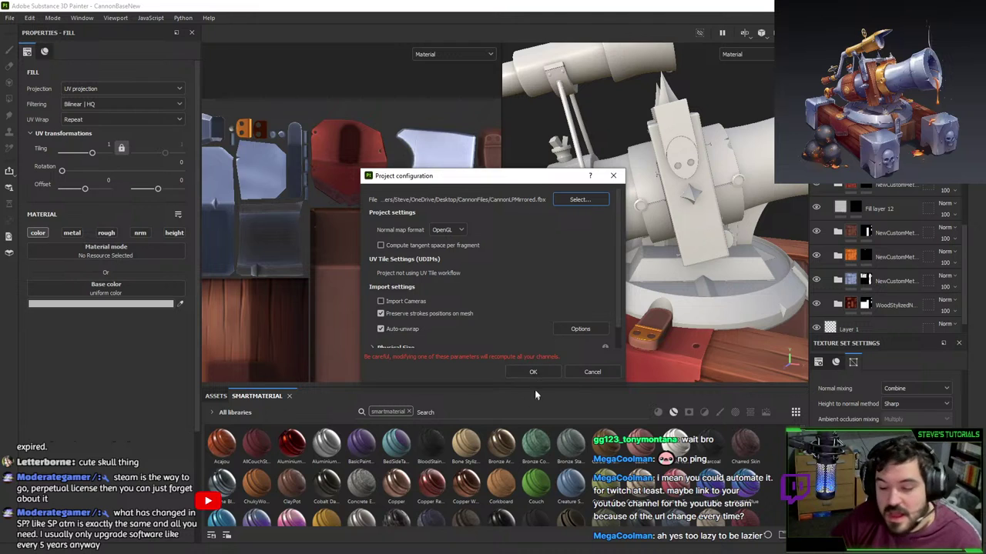
{"action": "left_click", "coordinate": [533, 372]}
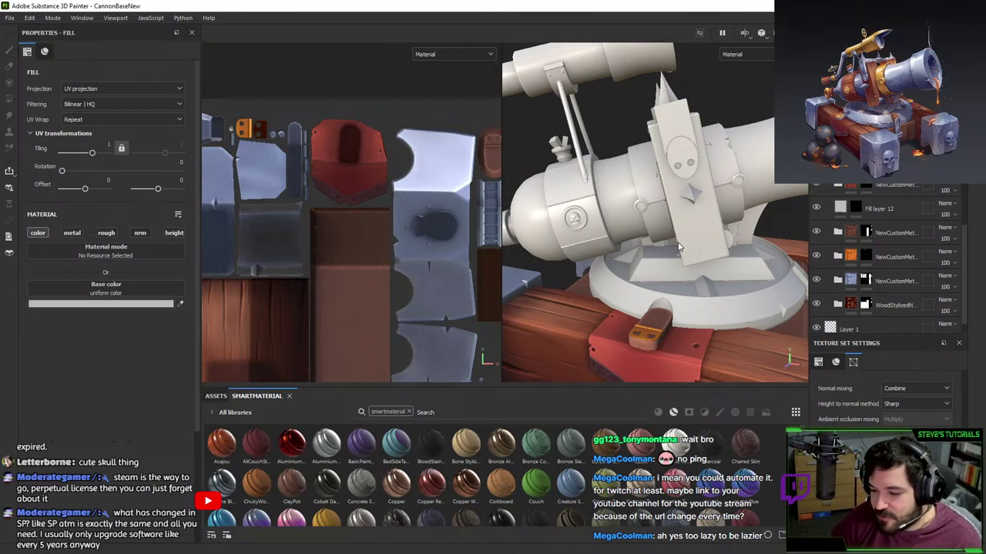
- Examine the side beam and upper cannon on the reloaded mesh
{"action": "left_click_drag", "start_coordinate": [679, 246], "coordinate": [601, 278], "text": "alt"}
{"action": "right_click_drag", "start_coordinate": [639, 254], "coordinate": [669, 221], "text": "alt"}
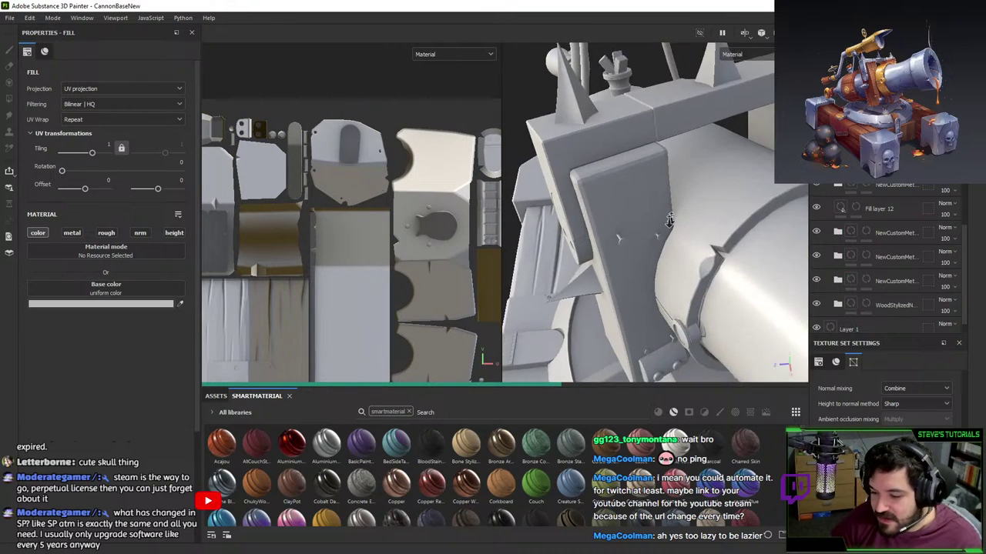
{"action": "scroll", "coordinate": [670, 221], "scroll_direction": "up", "scroll_amount": 4}
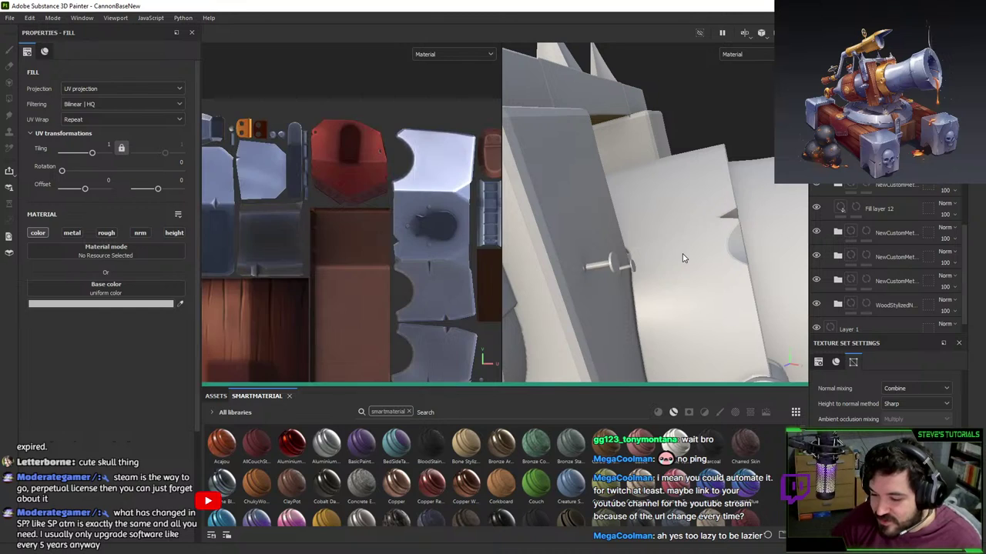
{"action": "scroll", "coordinate": [682, 258], "scroll_direction": "down", "scroll_amount": 8}
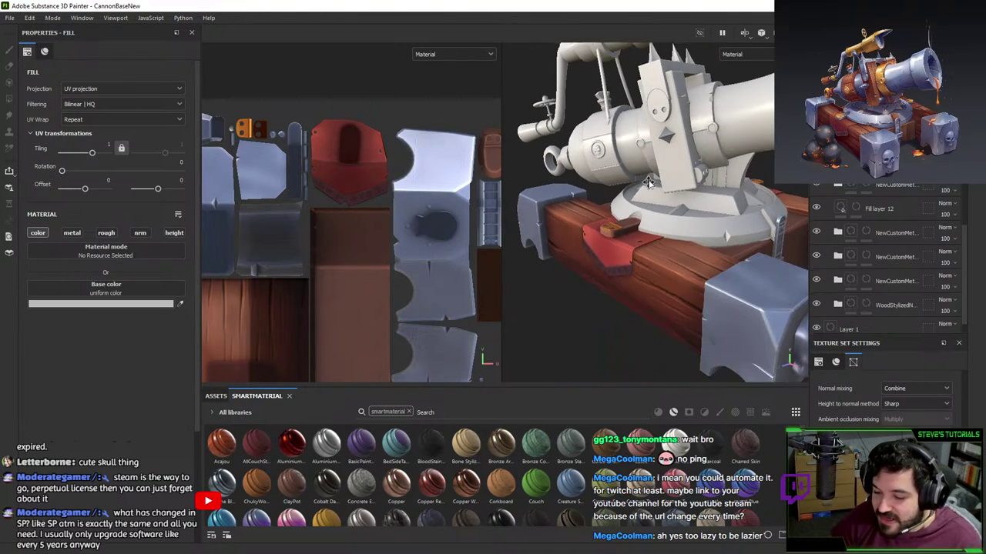
{"action": "left_click_drag", "start_coordinate": [678, 239], "coordinate": [692, 242], "text": "alt"}
{"action": "middle_click_drag", "start_coordinate": [692, 242], "coordinate": [691, 249], "text": "alt"}
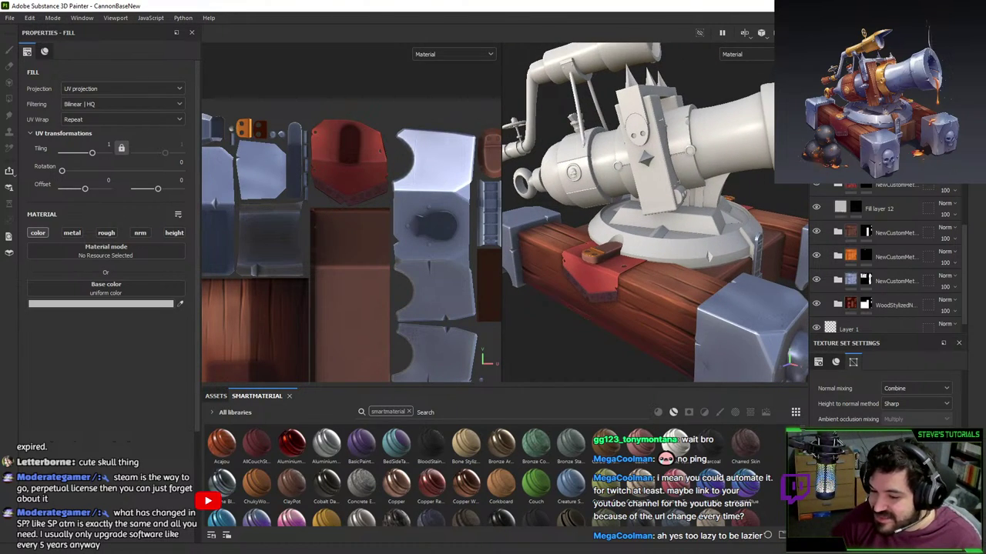
{"action": "left_click", "coordinate": [835, 362]}
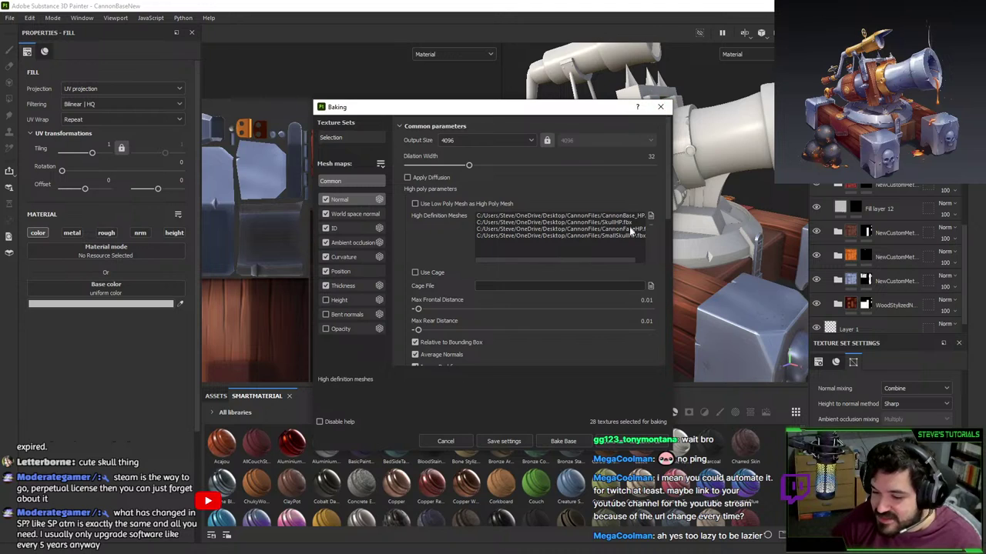
{"action": "left_click", "coordinate": [659, 106]}
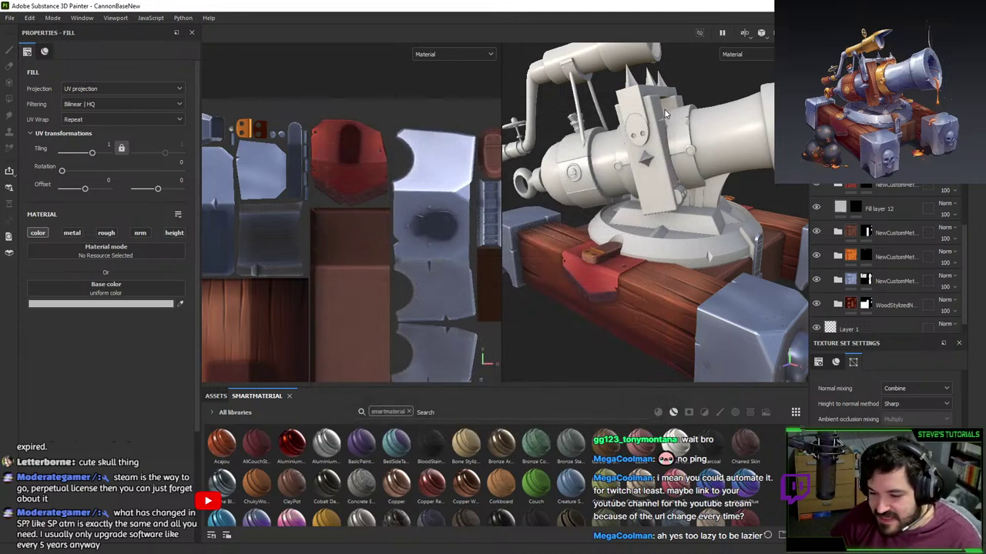
{"action": "left_click", "coordinate": [624, 198]}
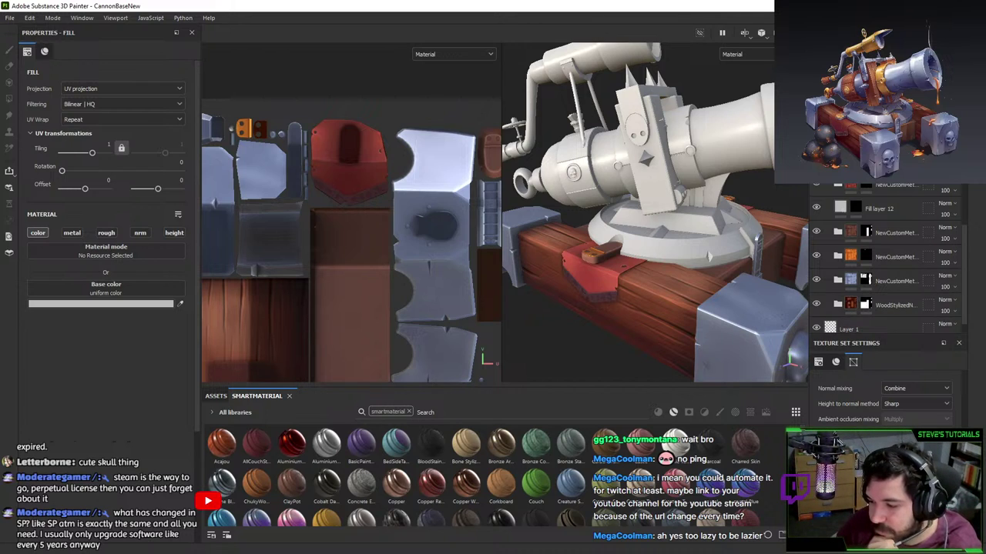
{"action": "key", "text": "alt+q"}
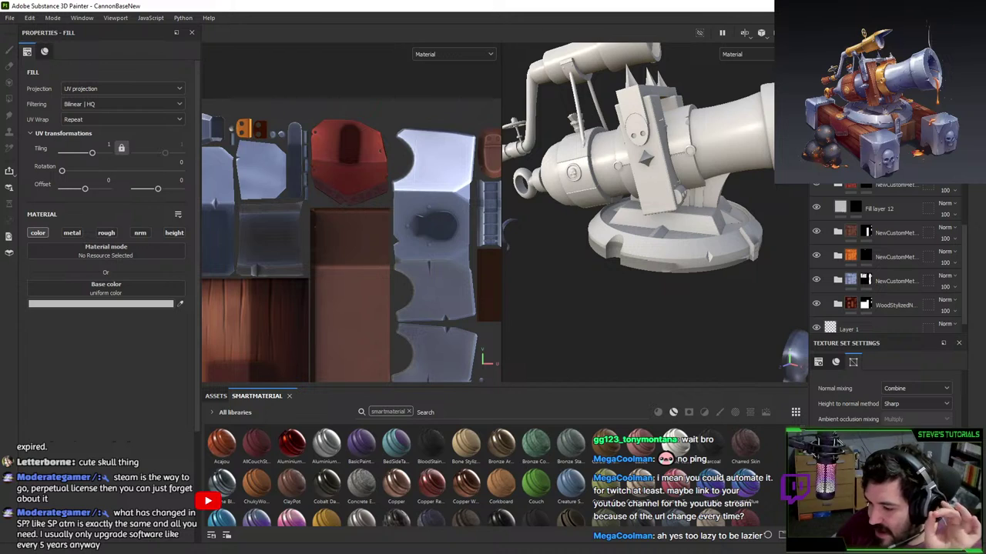
{"action": "key", "text": "alt+q"}
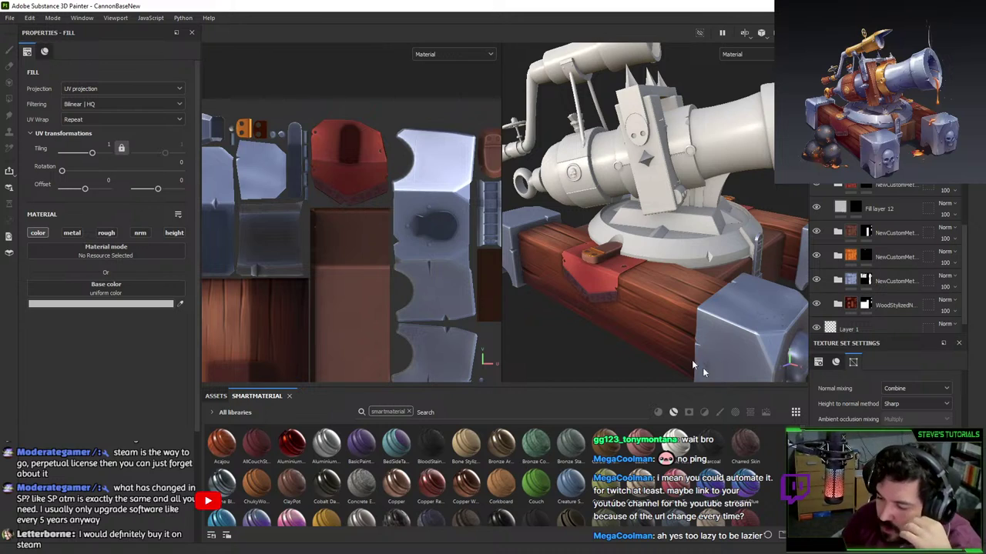
- Open the mesh map baking settings and remove the CannonFakeHP file from the high definition meshes
{"action": "left_click", "coordinate": [866, 477]}
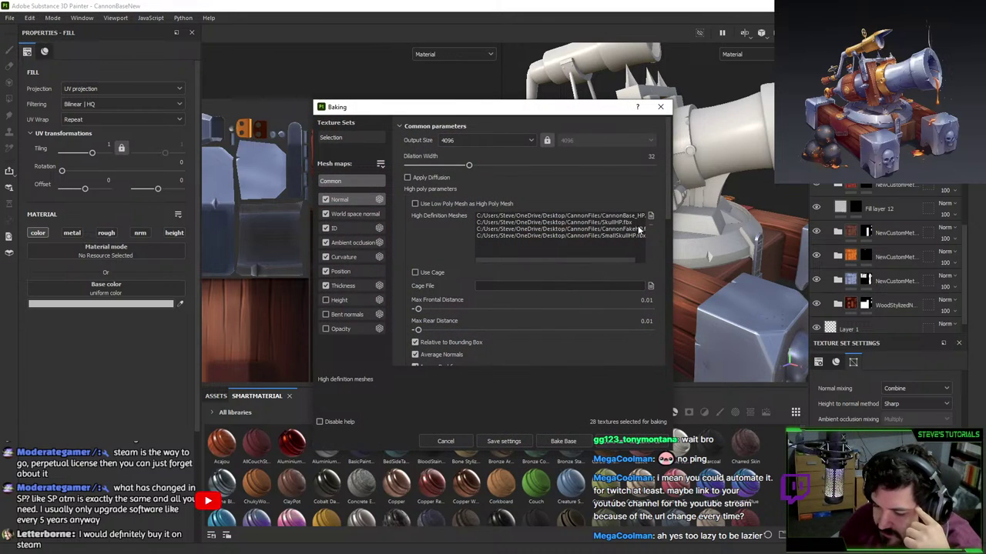
{"action": "left_click", "coordinate": [638, 229]}
{"action": "left_click", "coordinate": [646, 257]}
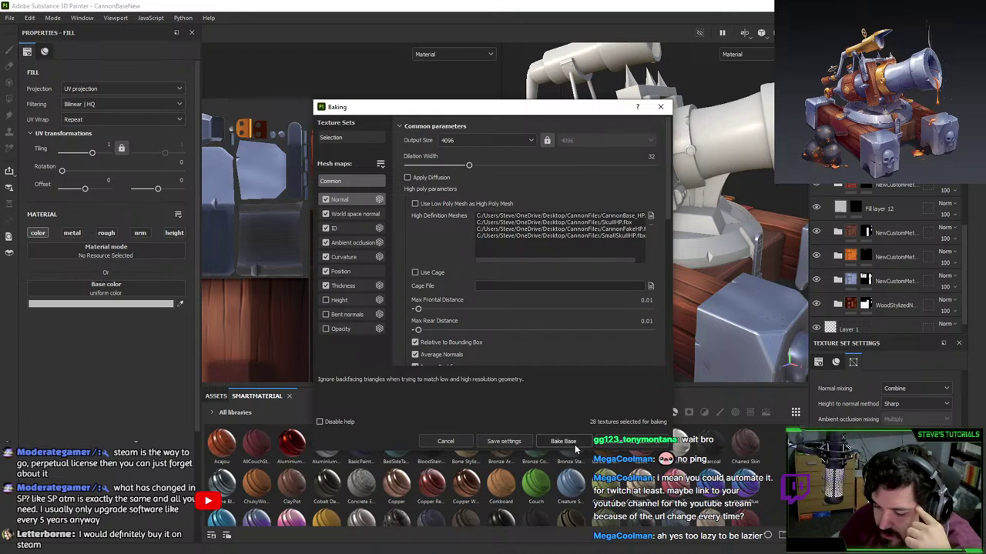
{"action": "left_click", "coordinate": [637, 229]}
{"action": "key", "text": "Delete"}
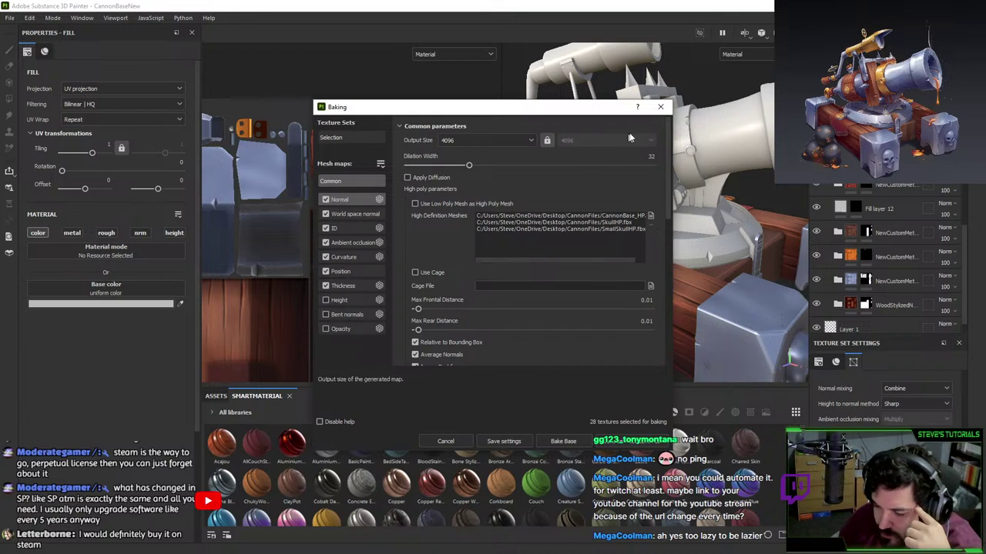
- Set the bake output size to 1024 and bake the Base texture set's mesh maps
{"action": "left_click", "coordinate": [491, 138]}
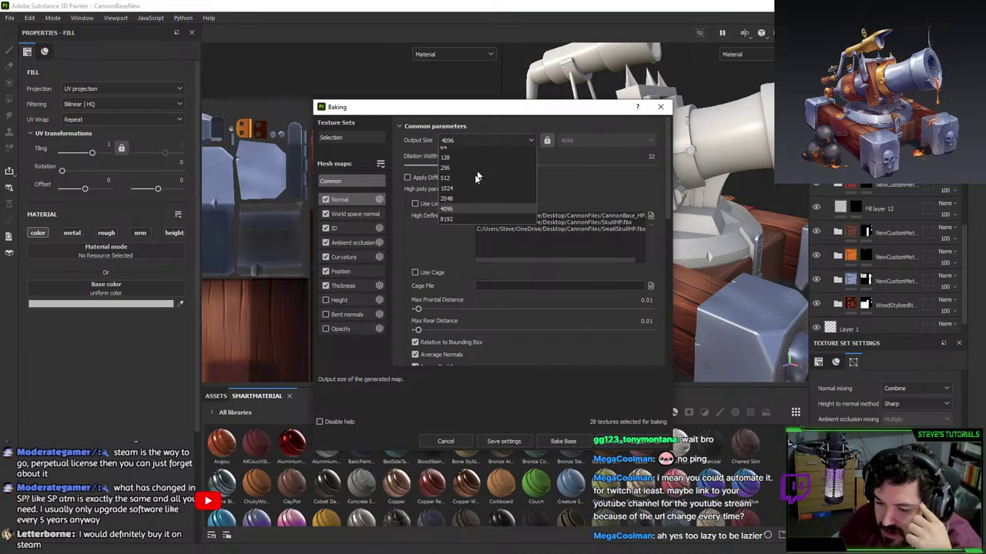
{"action": "left_click", "coordinate": [460, 204]}
{"action": "left_click", "coordinate": [570, 442]}
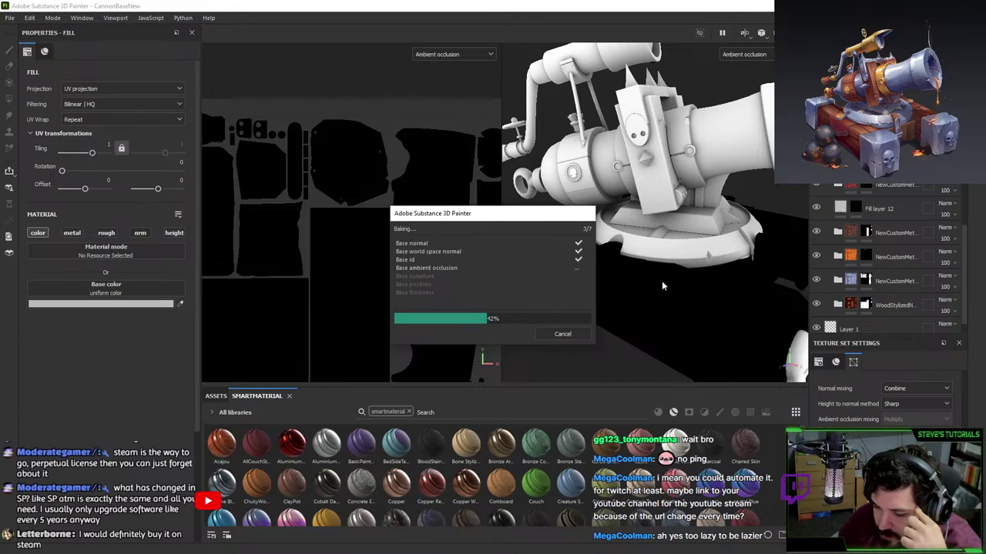
{"action": "left_click_drag", "start_coordinate": [519, 216], "coordinate": [567, 183]}
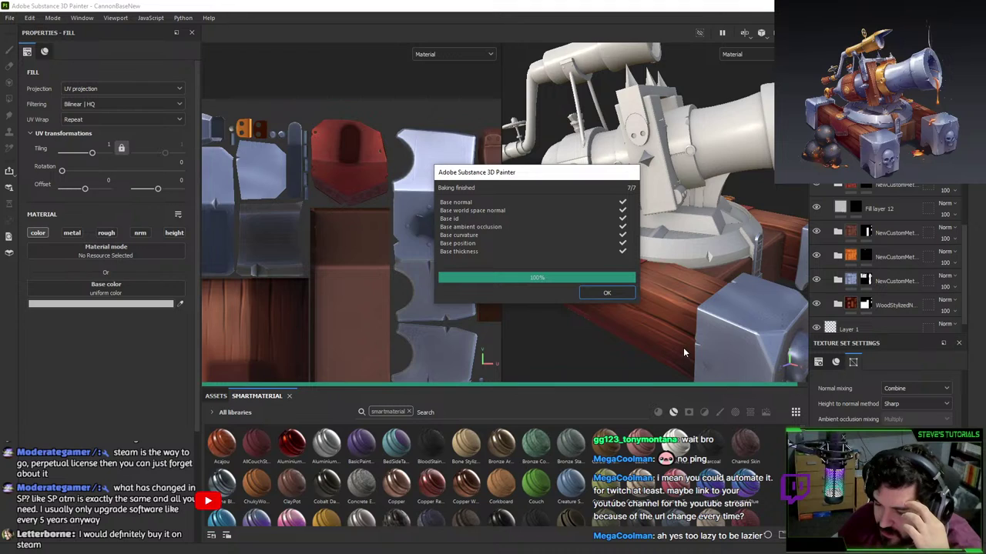
{"action": "left_click", "coordinate": [608, 293]}
- Look through the wood folder's layers and compare the wood with Fill layer 2 shown and hidden
{"action": "scroll", "coordinate": [841, 281], "scroll_direction": "down", "scroll_amount": 3}
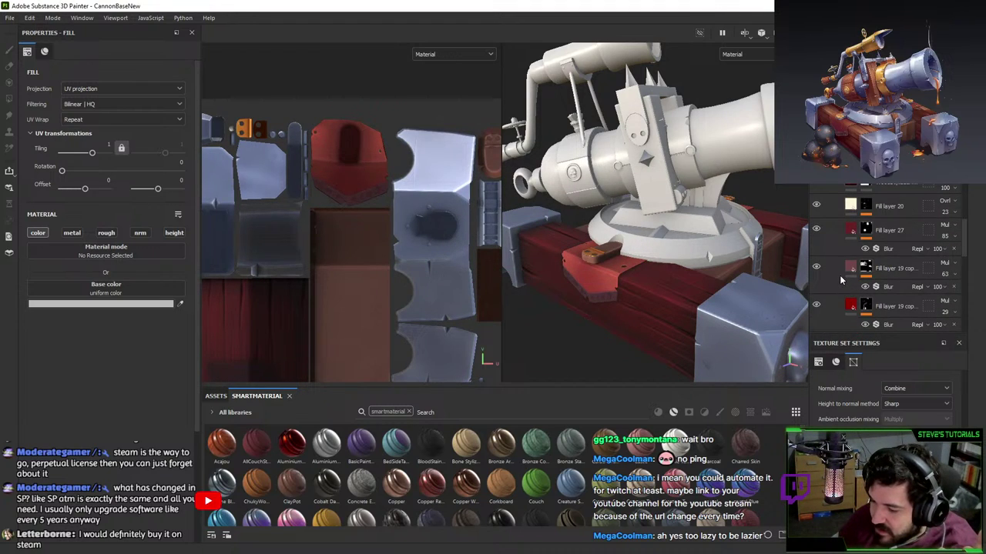
{"action": "scroll", "coordinate": [816, 307], "scroll_direction": "down", "scroll_amount": 2}
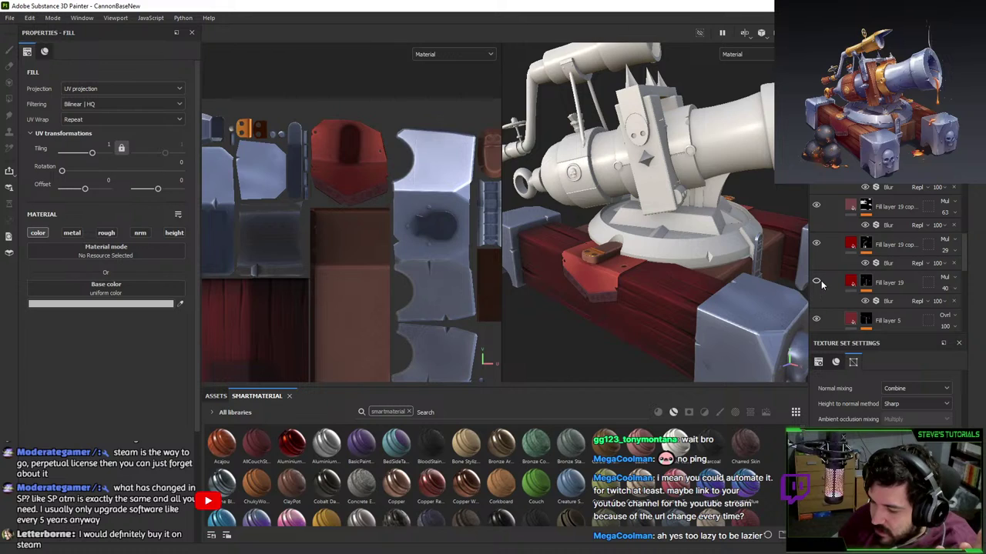
{"action": "scroll", "coordinate": [818, 320], "scroll_direction": "down", "scroll_amount": 2}
{"action": "left_click", "coordinate": [817, 283]}
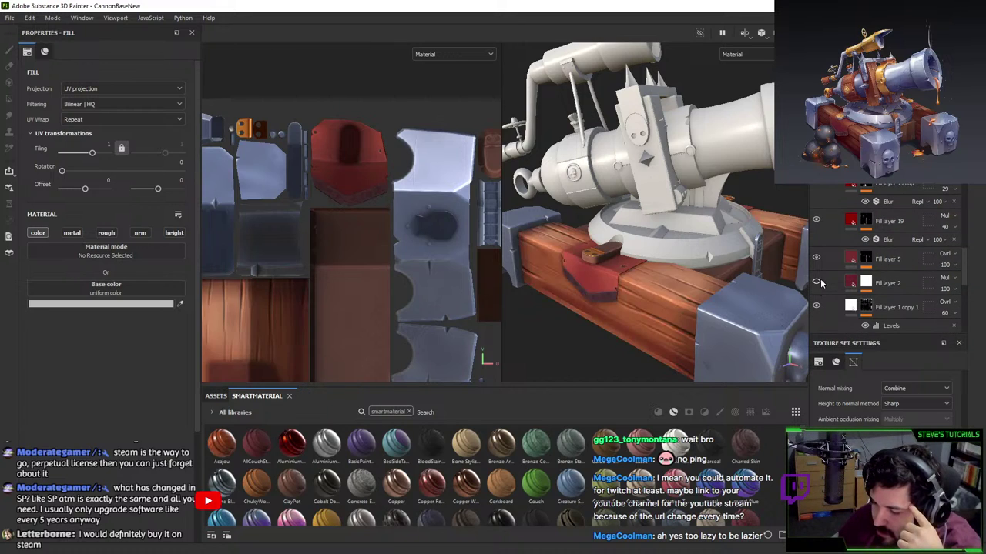
{"action": "left_click", "coordinate": [818, 282]}
{"action": "left_click", "coordinate": [818, 281]}
{"action": "left_click", "coordinate": [818, 282]}
- Set the Position generator in Fill layer 2's mask to a global balance of 0.77 and a global contrast of 0.62
{"action": "left_click", "coordinate": [863, 284]}
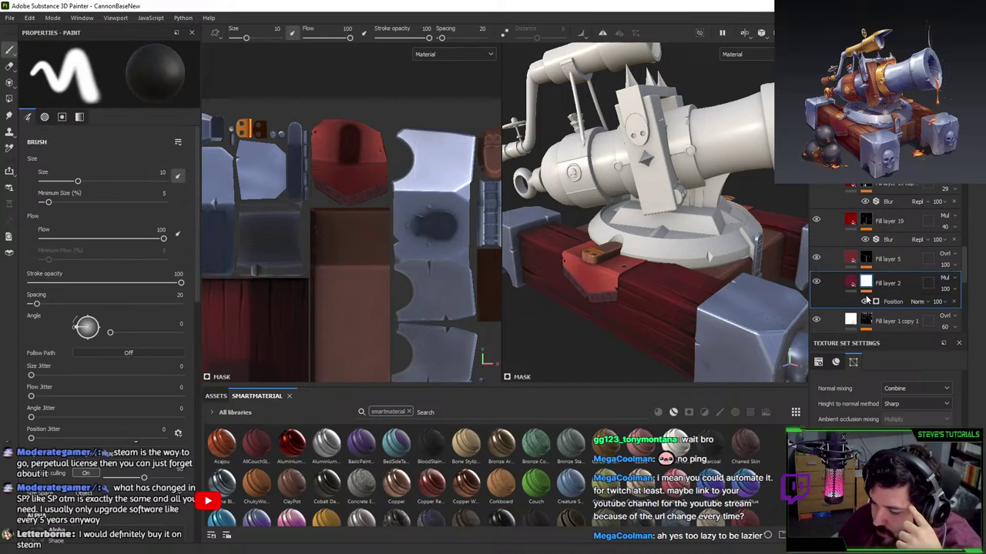
{"action": "left_click", "coordinate": [894, 302]}
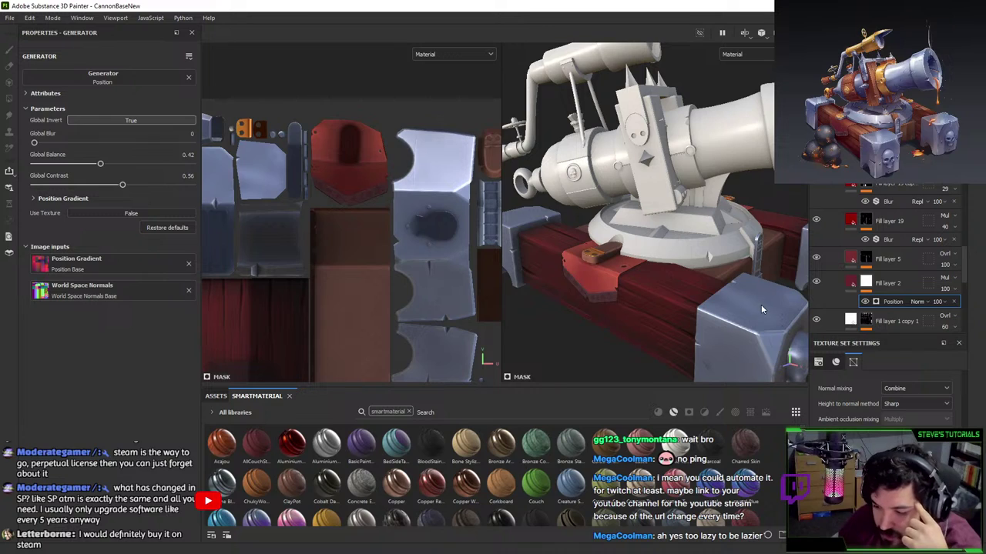
{"action": "left_click_drag", "start_coordinate": [100, 163], "coordinate": [149, 151]}
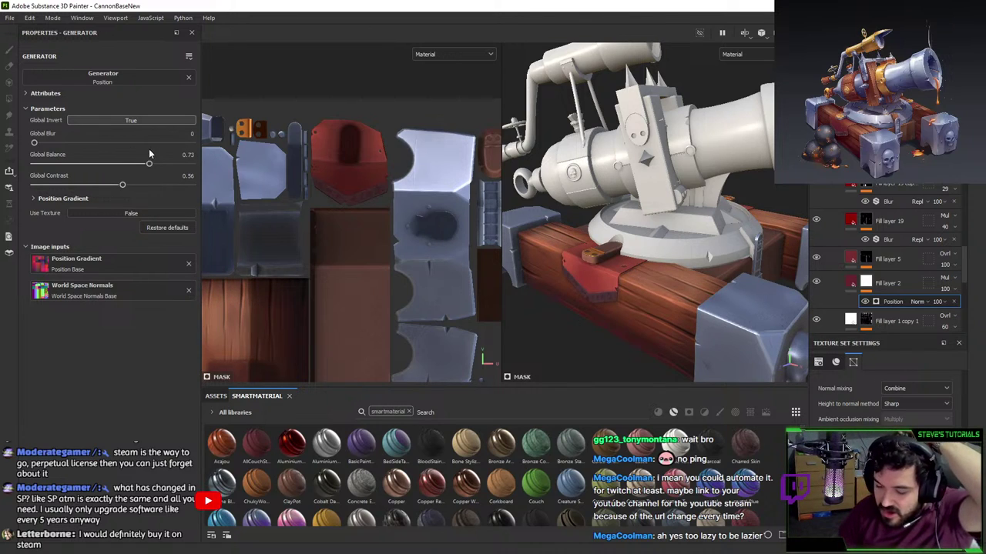
{"action": "mouse_move", "coordinate": [124, 186]}
{"action": "left_mouse_down"}
{"action": "mouse_move", "coordinate": [147, 186]}
{"action": "mouse_move", "coordinate": [159, 165]}
{"action": "mouse_move", "coordinate": [132, 185]}
{"action": "left_mouse_up"}
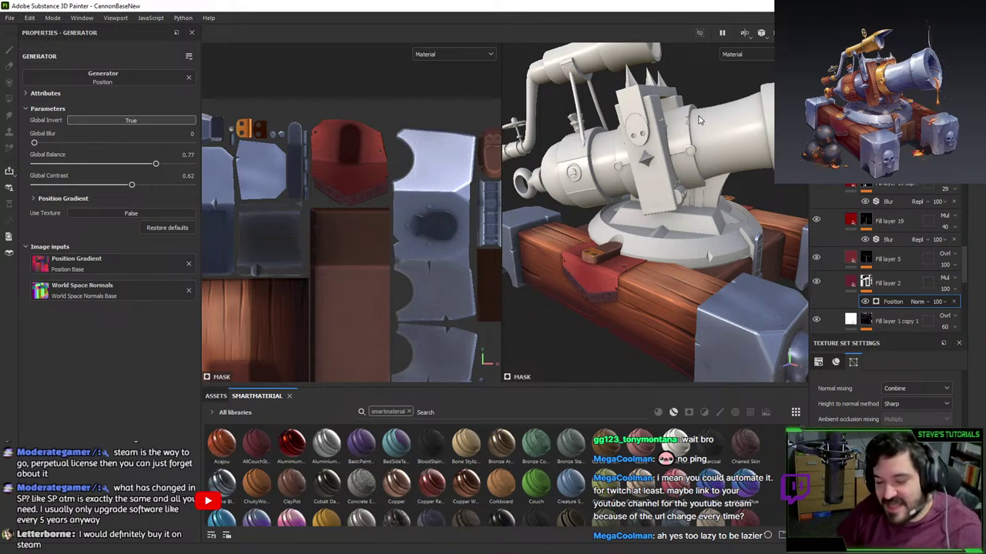
- Examine the wood base from farther away and check Fill layer 20's effect and mask
{"action": "left_click_drag", "start_coordinate": [645, 347], "coordinate": [661, 219], "text": "alt"}
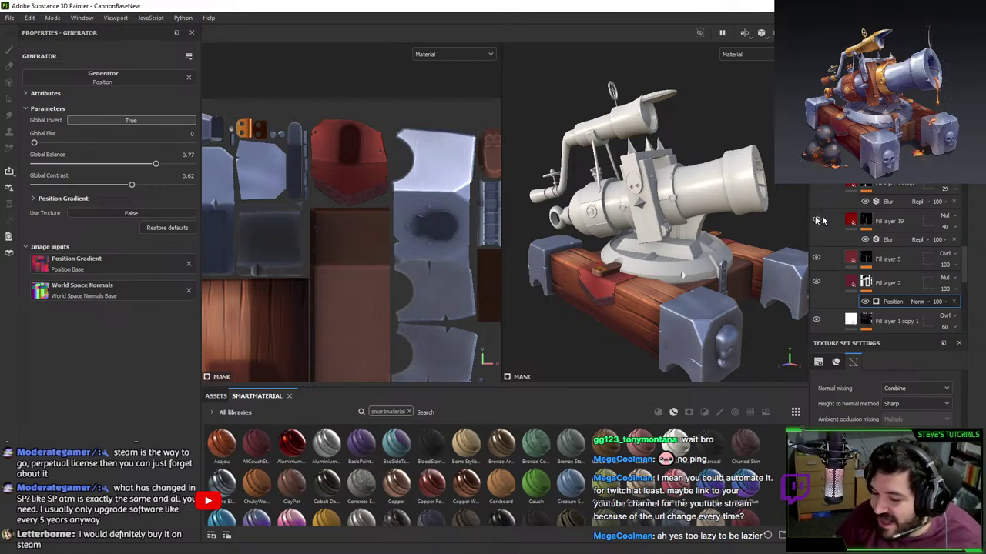
{"action": "scroll", "coordinate": [824, 219], "scroll_direction": "up", "scroll_amount": 5}
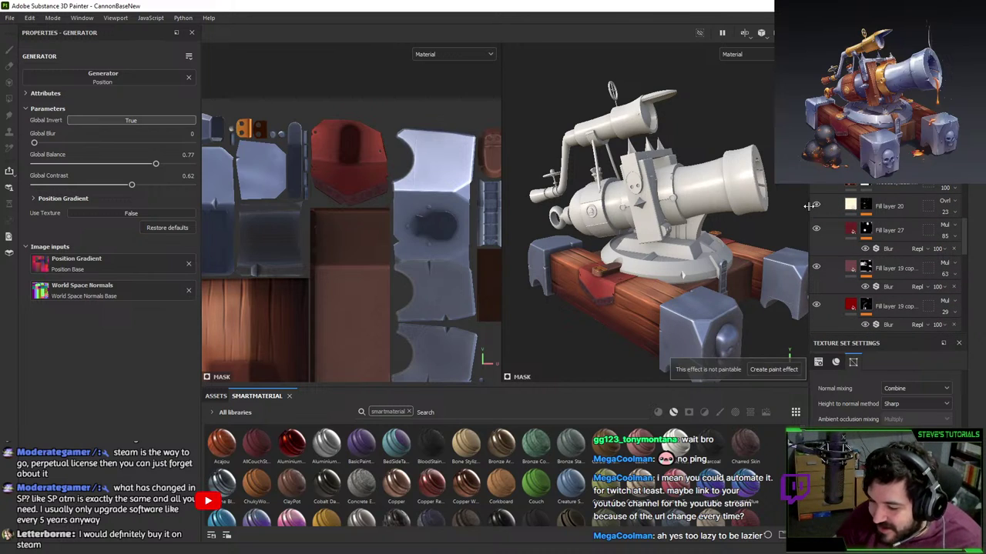
{"action": "left_click", "coordinate": [817, 205]}
{"action": "left_click", "coordinate": [868, 205]}
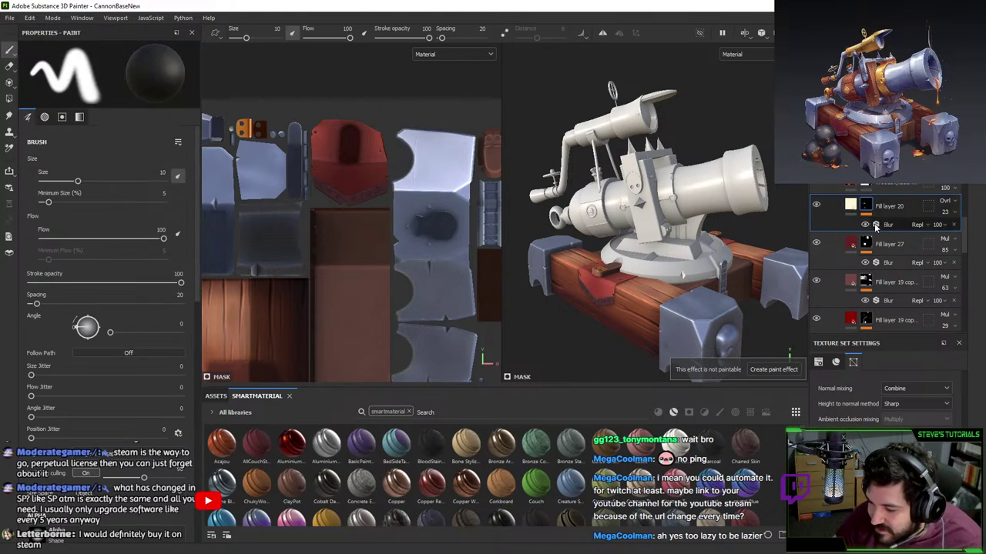
{"action": "scroll", "coordinate": [886, 231], "scroll_direction": "down", "scroll_amount": 2}
{"action": "scroll", "coordinate": [886, 237], "scroll_direction": "down", "scroll_amount": 4}
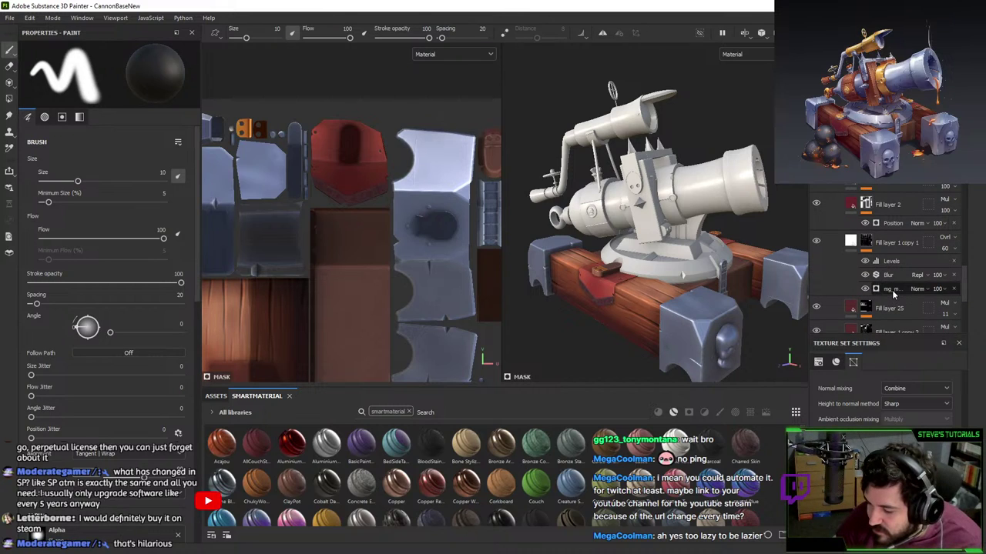
- Try a different global balance on the MG Mask Editor generator in Fill layer 1 copy 1's mask, and undo it
{"action": "left_click", "coordinate": [891, 290]}
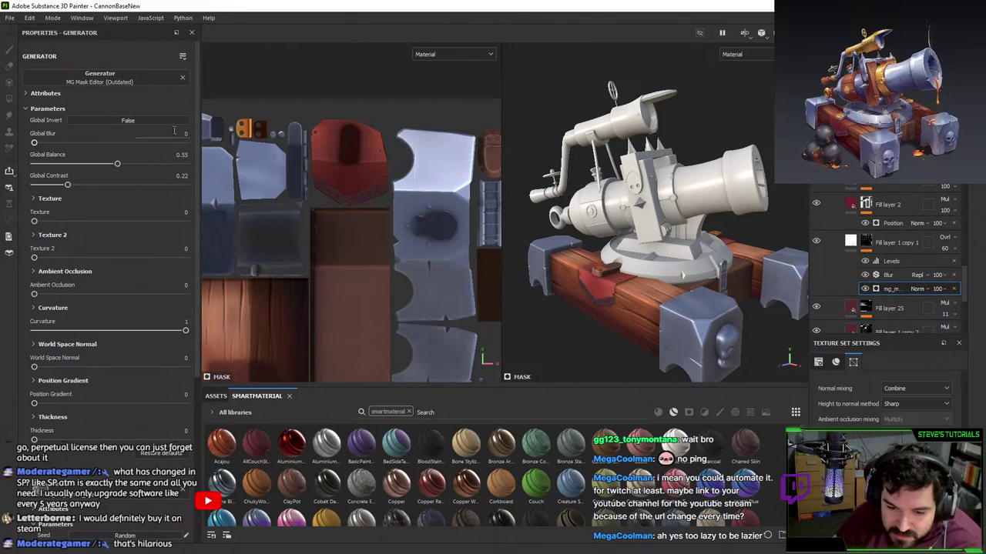
{"action": "left_click_drag", "start_coordinate": [34, 164], "coordinate": [175, 165]}
{"action": "key", "text": "ctrl+z"}
- Examine the World Space Normals generators in the masks of Fill layer 3 and Fill layer 3 copy 1
{"action": "scroll", "coordinate": [933, 270], "scroll_direction": "down", "scroll_amount": 3}
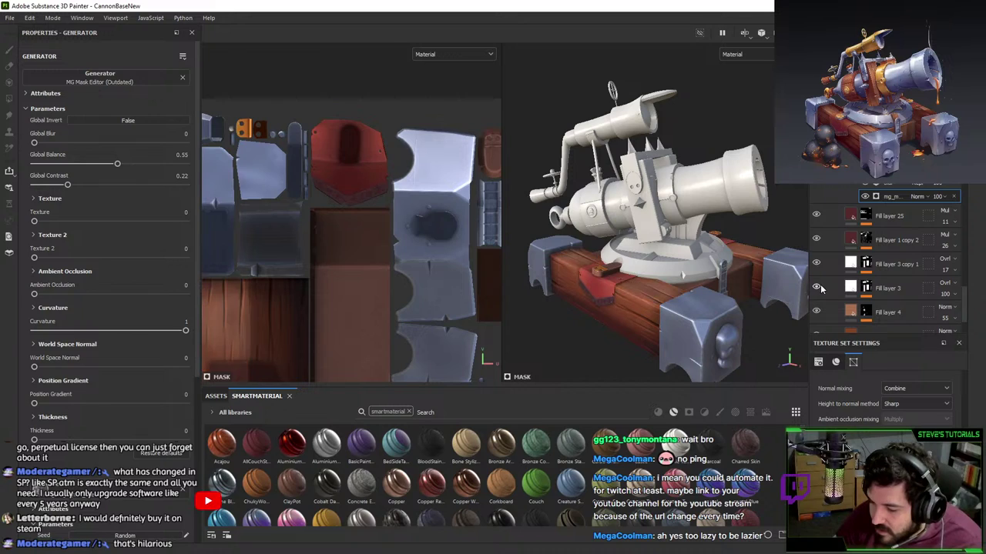
{"action": "left_click", "coordinate": [864, 287]}
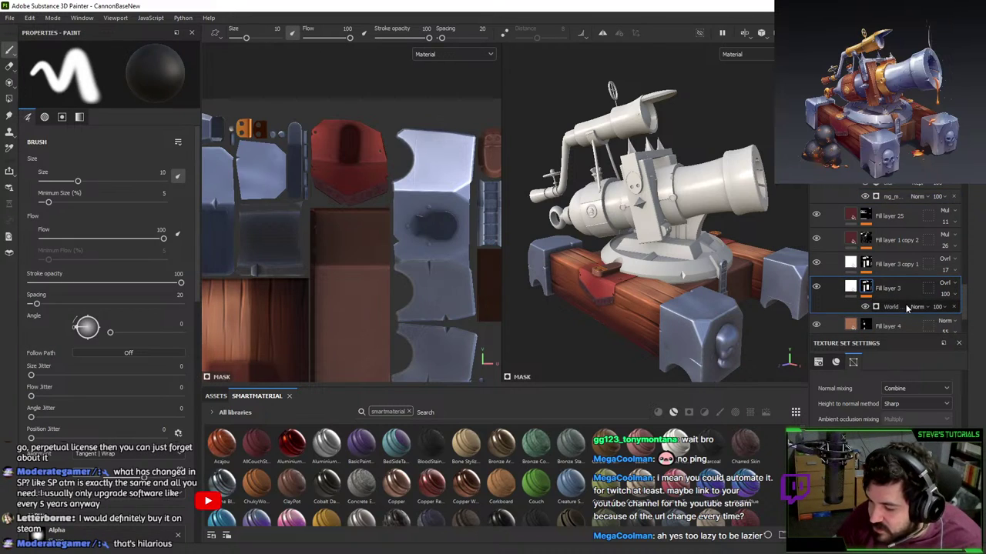
{"action": "left_click", "coordinate": [907, 306]}
{"action": "left_click", "coordinate": [867, 264]}
{"action": "left_click", "coordinate": [866, 264]}
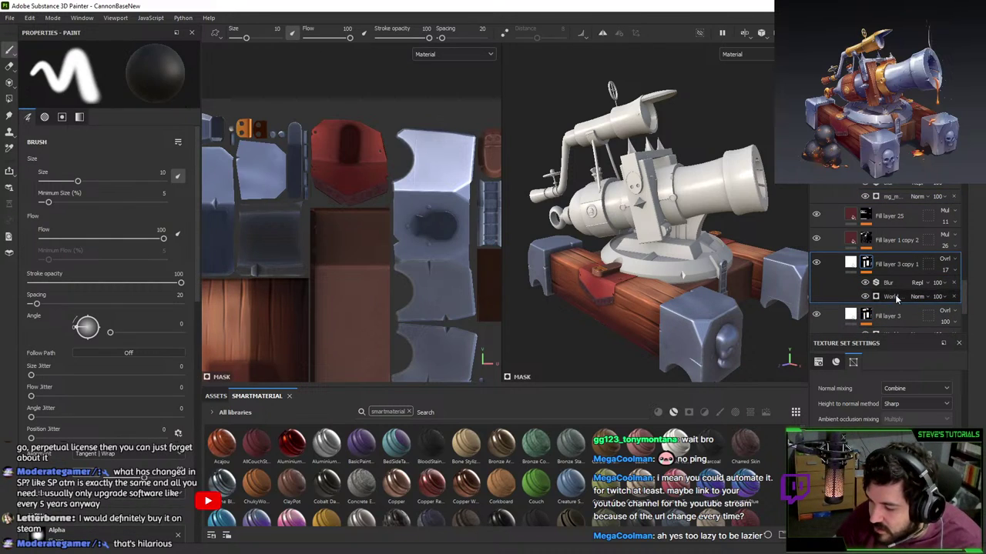
{"action": "left_click", "coordinate": [889, 296]}
{"action": "scroll", "coordinate": [869, 289], "scroll_direction": "down", "scroll_amount": 3}
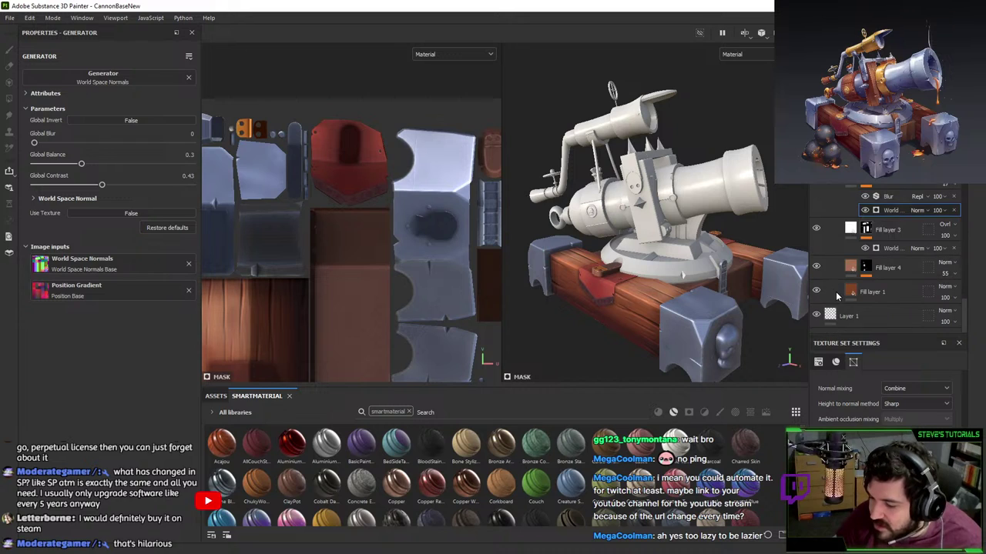
{"action": "scroll", "coordinate": [836, 286], "scroll_direction": "up", "scroll_amount": 3}
{"action": "scroll", "coordinate": [830, 242], "scroll_direction": "up", "scroll_amount": 2}
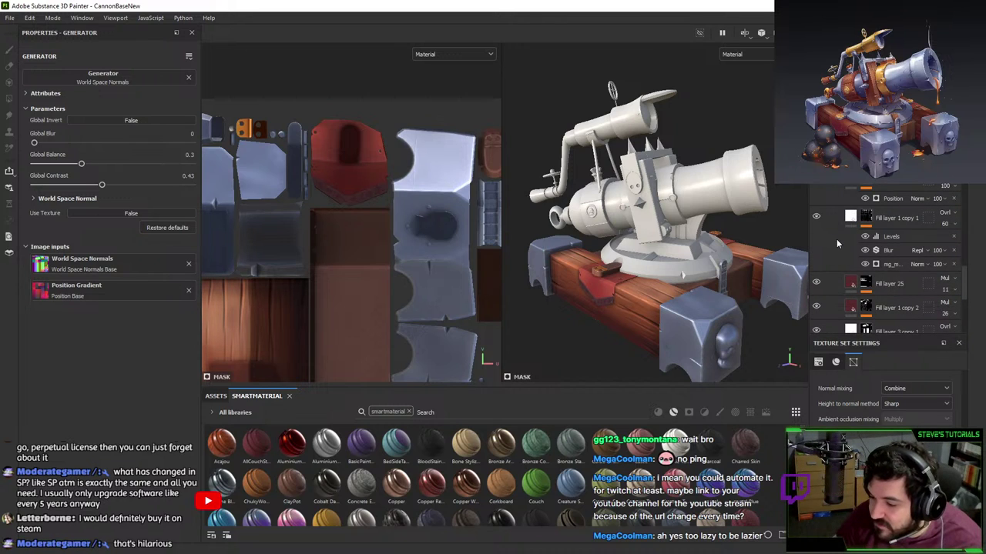
- Examine the rebaked wood beams and metal corner blocks of the cannon base from several angles under different lighting
{"action": "left_click_drag", "start_coordinate": [660, 237], "coordinate": [600, 196], "text": "alt"}
{"action": "scroll", "coordinate": [669, 340], "scroll_direction": "up", "scroll_amount": 3}
{"action": "scroll", "coordinate": [669, 340], "scroll_direction": "up", "scroll_amount": 4}
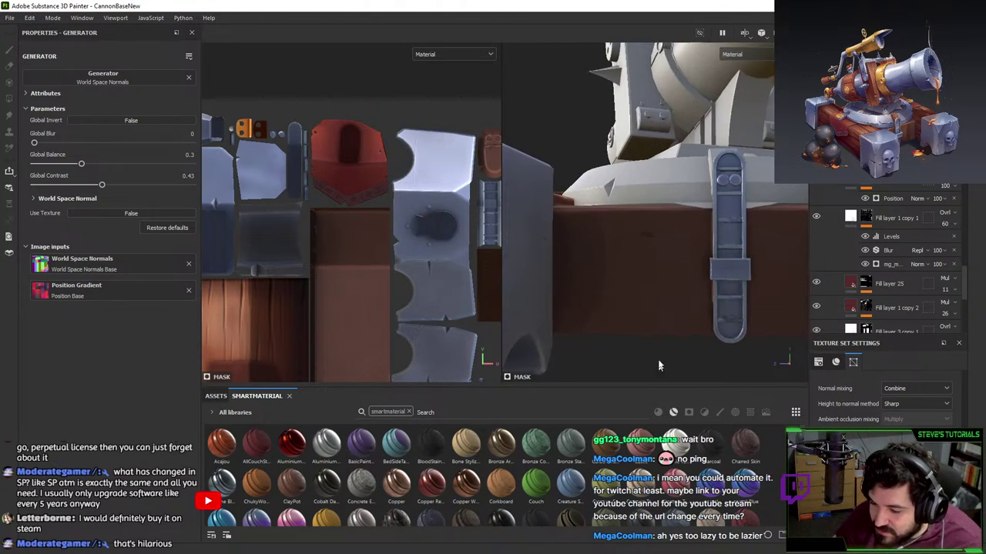
{"action": "right_click_drag", "start_coordinate": [660, 365], "coordinate": [636, 229], "text": "shift"}
{"action": "left_click_drag", "start_coordinate": [636, 228], "coordinate": [720, 327], "text": "alt"}
{"action": "right_click_drag", "start_coordinate": [720, 327], "coordinate": [670, 235], "text": "alt"}
{"action": "left_click_drag", "start_coordinate": [670, 237], "coordinate": [717, 222], "text": "alt"}
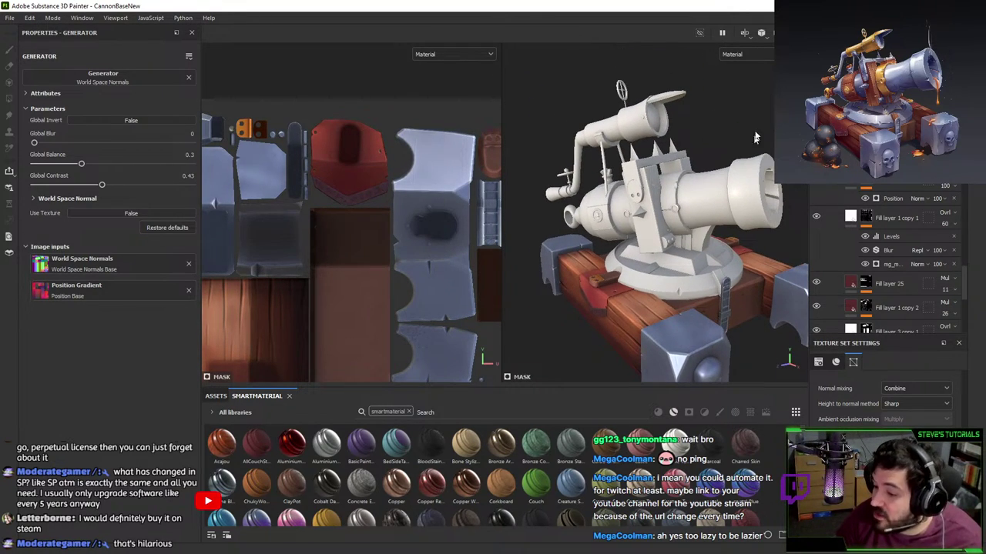
- Open the mesh map baking settings and set the output size to 2048
{"action": "key", "text": "ctrl+shift+b"}
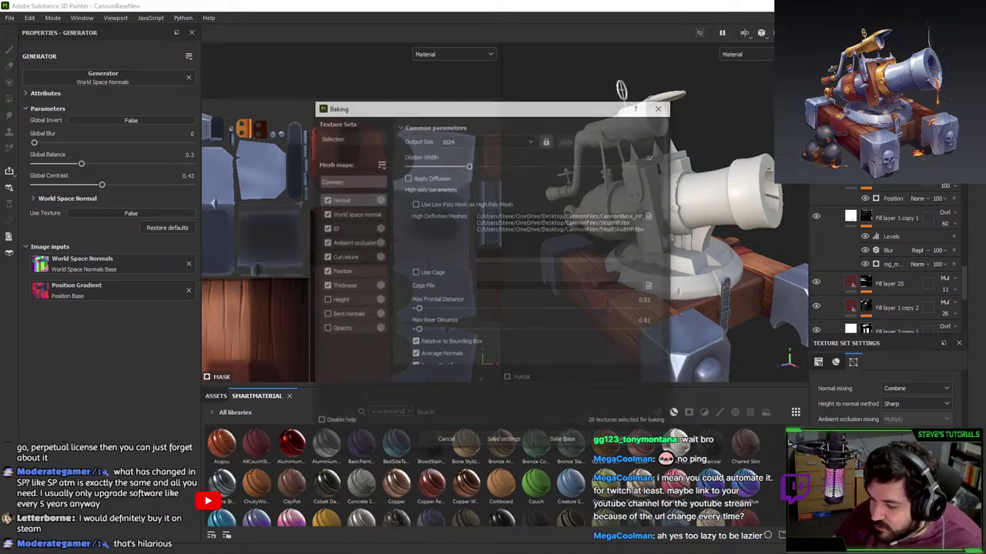
{"action": "left_click", "coordinate": [486, 141]}
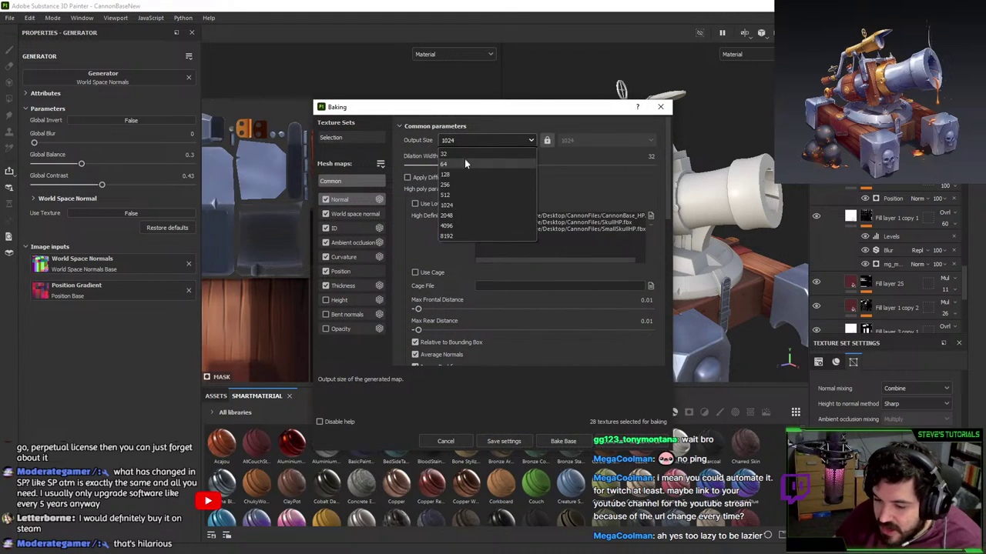
{"action": "left_click", "coordinate": [447, 215]}
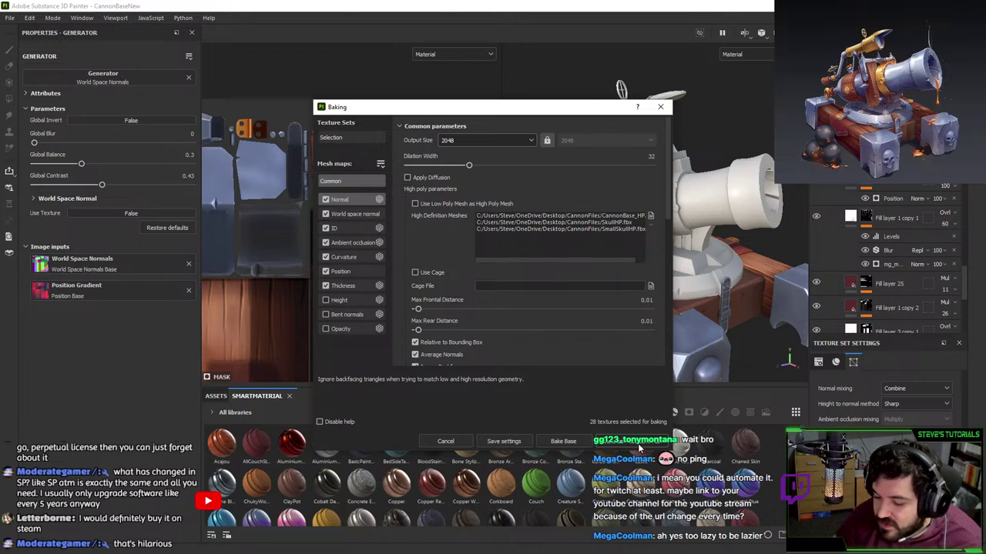
- Re-add SkullHP.fbx and SmallSkullHP.fbx to the high definition meshes alongside the CannonBase_HP mesh
{"action": "left_click", "coordinate": [627, 222]}
{"action": "left_click", "coordinate": [650, 216]}
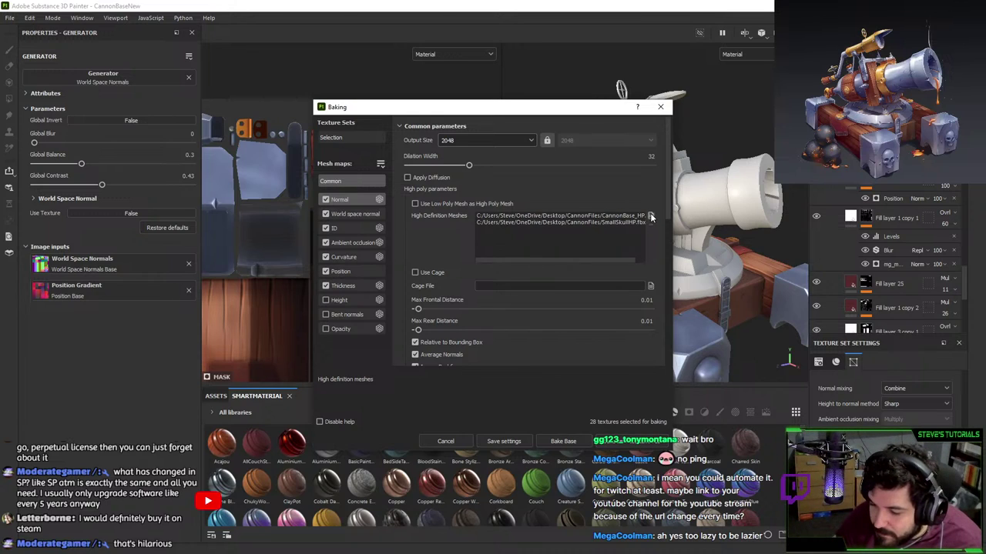
{"action": "double_click", "coordinate": [449, 298]}
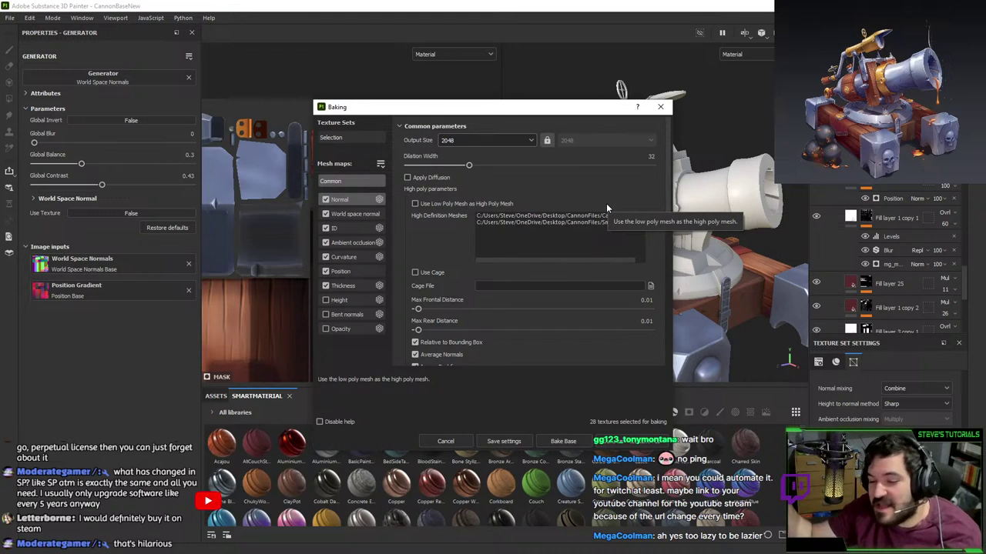
{"action": "left_click", "coordinate": [651, 221]}
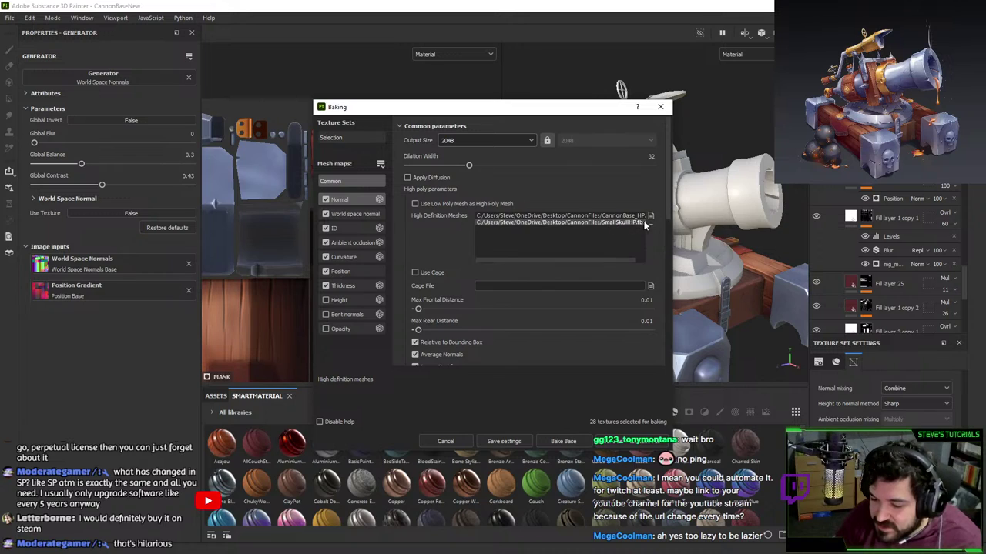
{"action": "left_click", "coordinate": [651, 218]}
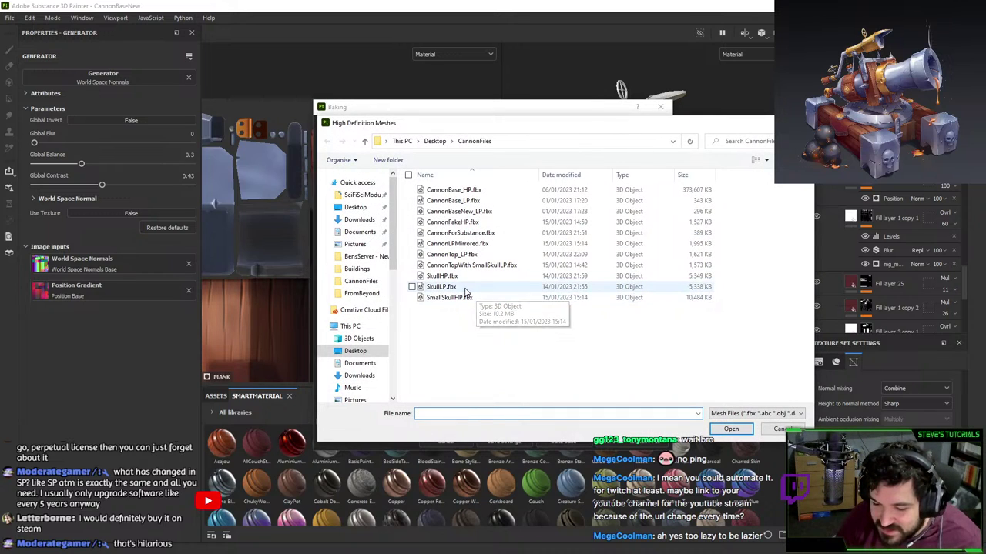
{"action": "left_click", "coordinate": [462, 277]}
{"action": "double_click", "coordinate": [465, 280]}
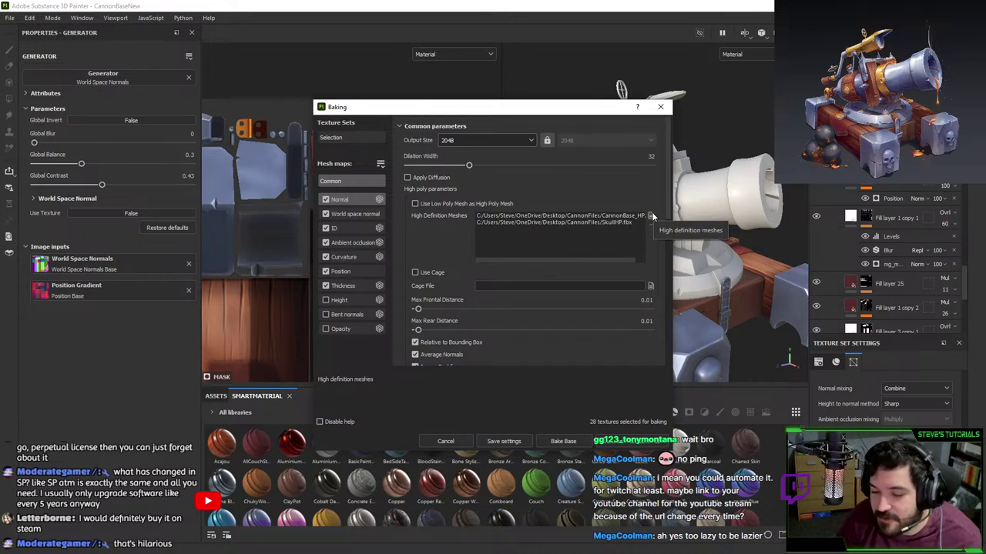
{"action": "left_click", "coordinate": [651, 216]}
{"action": "double_click", "coordinate": [462, 297]}
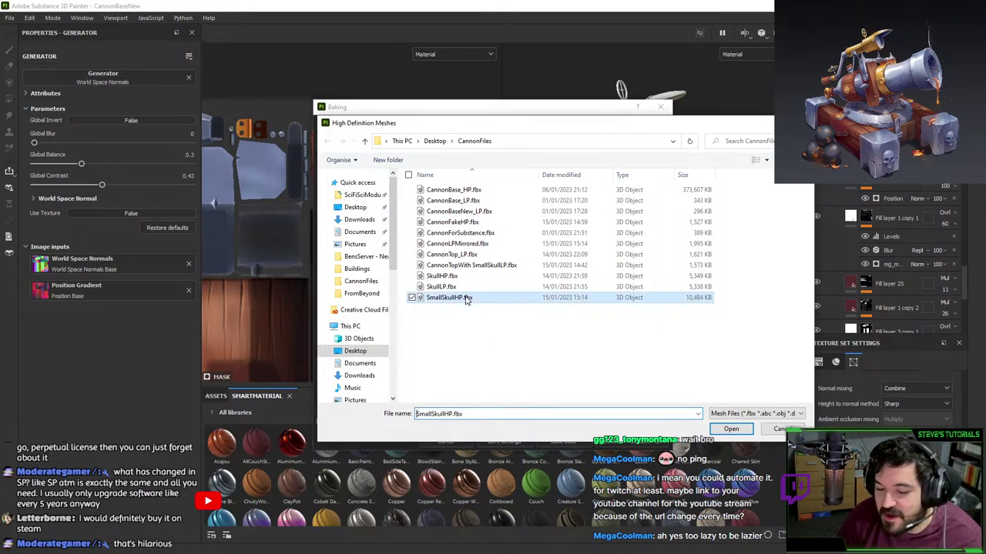
{"action": "left_click", "coordinate": [563, 441]}
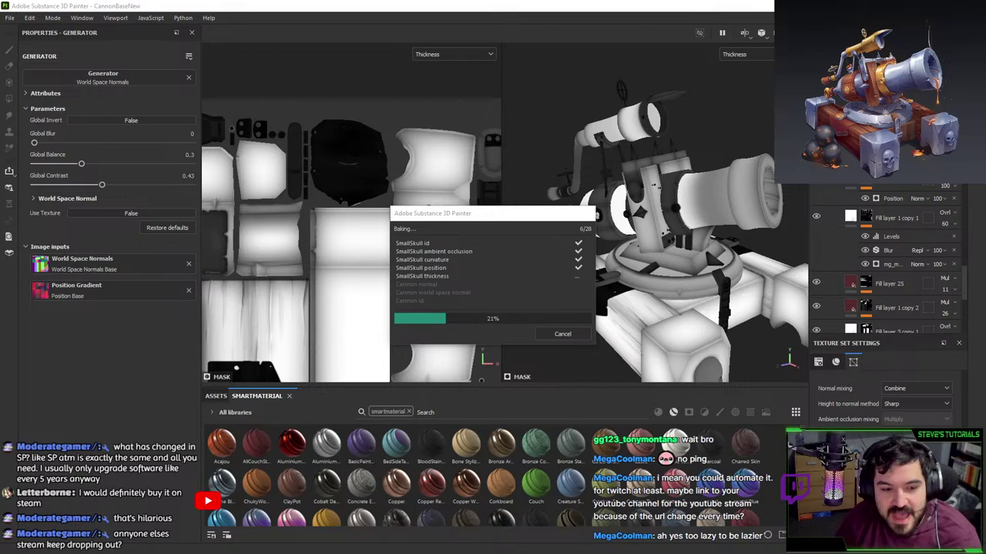
{"action": "left_click", "coordinate": [562, 333]}
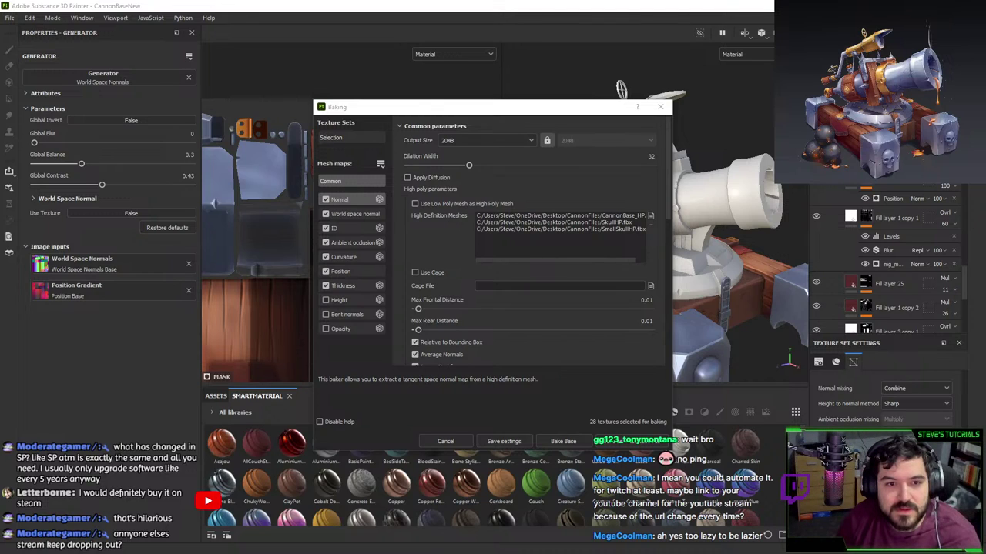
{"action": "left_click", "coordinate": [563, 440]}
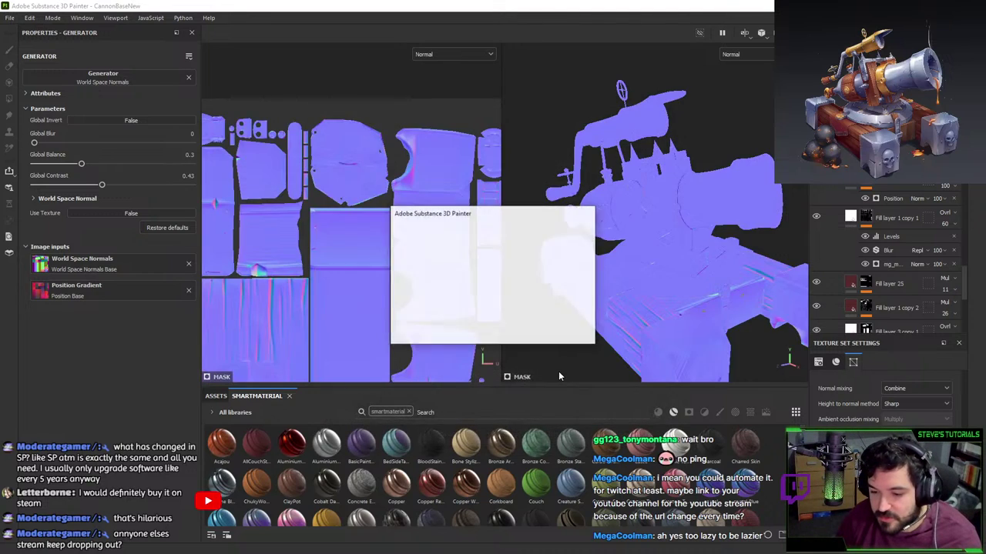
{"action": "left_click", "coordinate": [562, 334]}
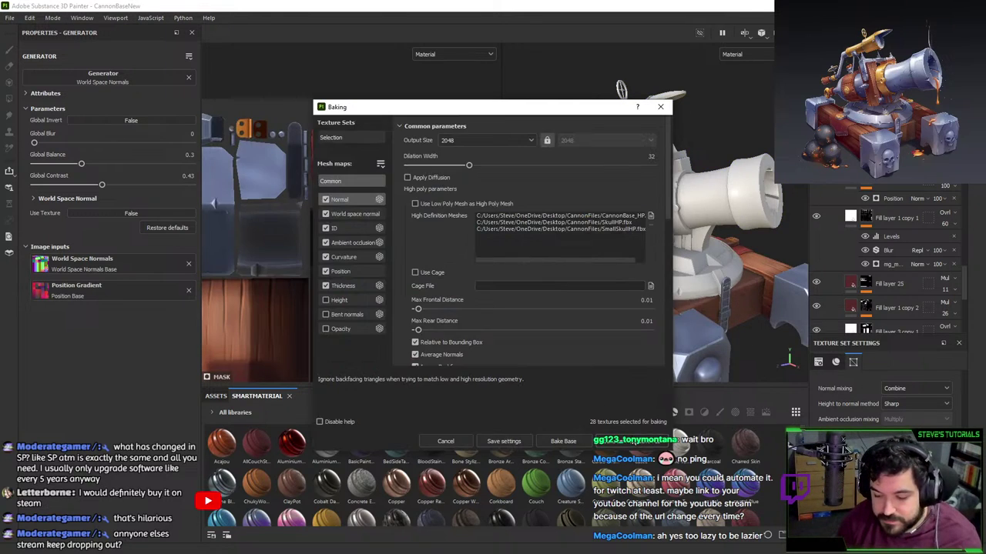
- Bake the mesh maps of all texture sets at 2048 and check the result on the cannon
{"action": "left_click", "coordinate": [622, 442]}
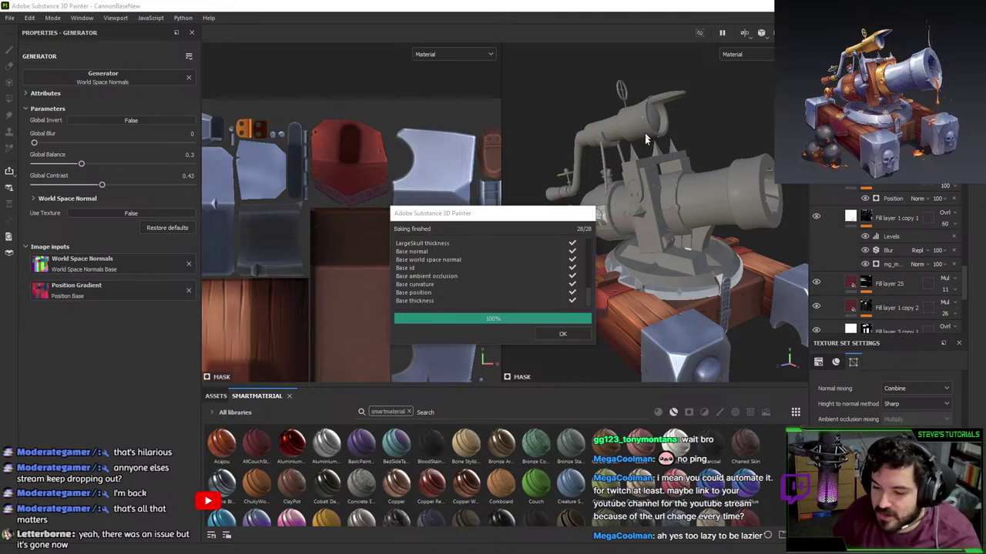
{"action": "left_click", "coordinate": [562, 334]}
{"action": "left_click_drag", "start_coordinate": [562, 333], "coordinate": [671, 254], "text": "alt"}
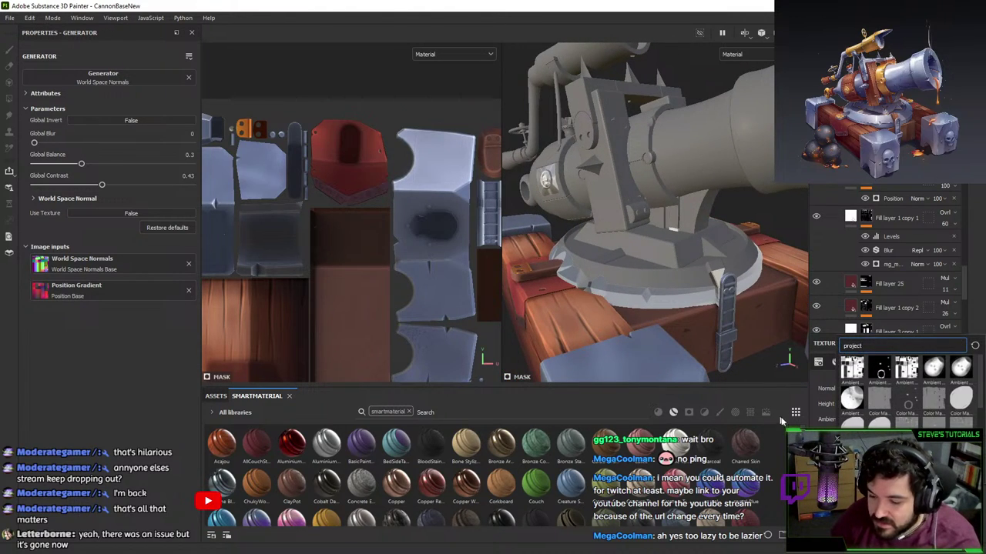
- Add CannonFakeHP.fbx to the high definition meshes and rebake the mesh maps of all texture sets
{"action": "key", "text": "ctrl+shift+b"}
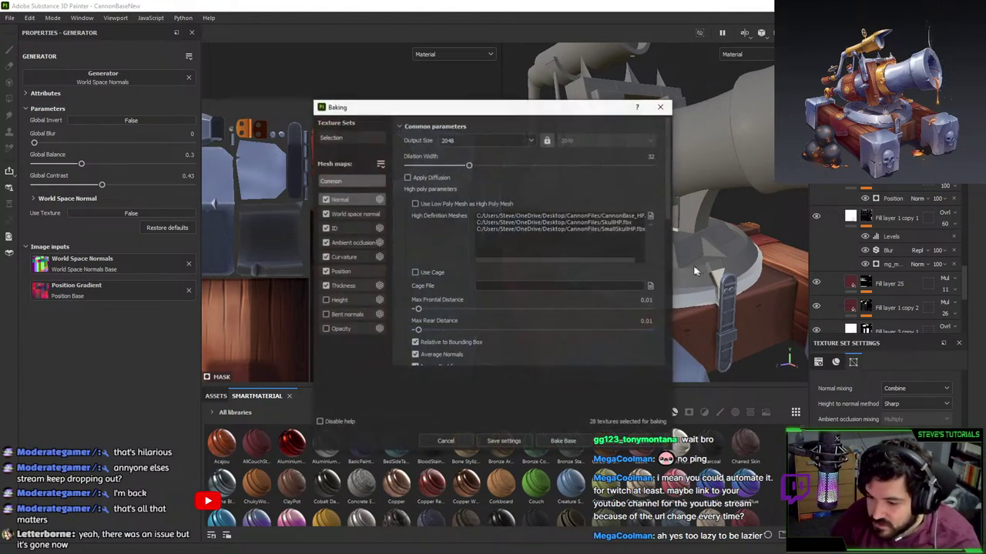
{"action": "left_click", "coordinate": [647, 218]}
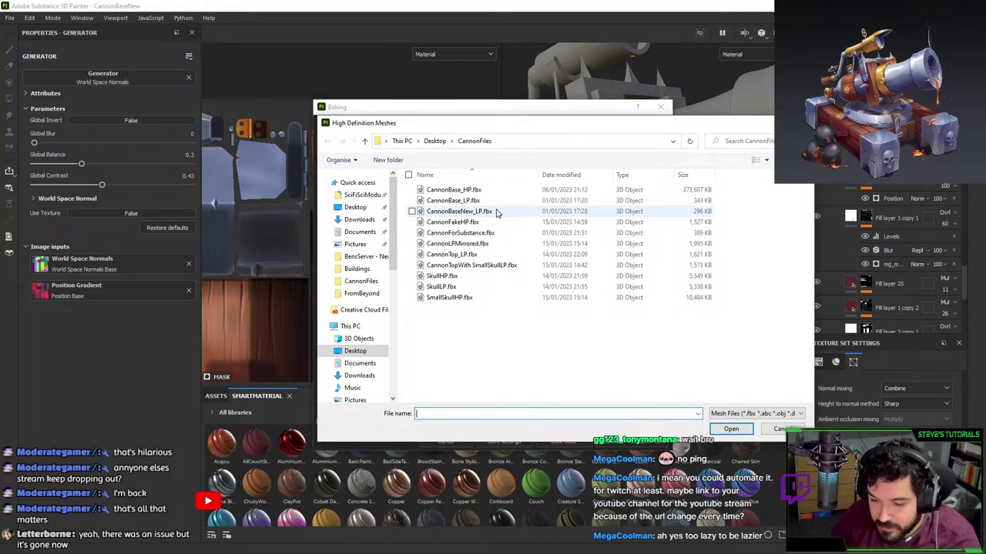
{"action": "double_click", "coordinate": [489, 222]}
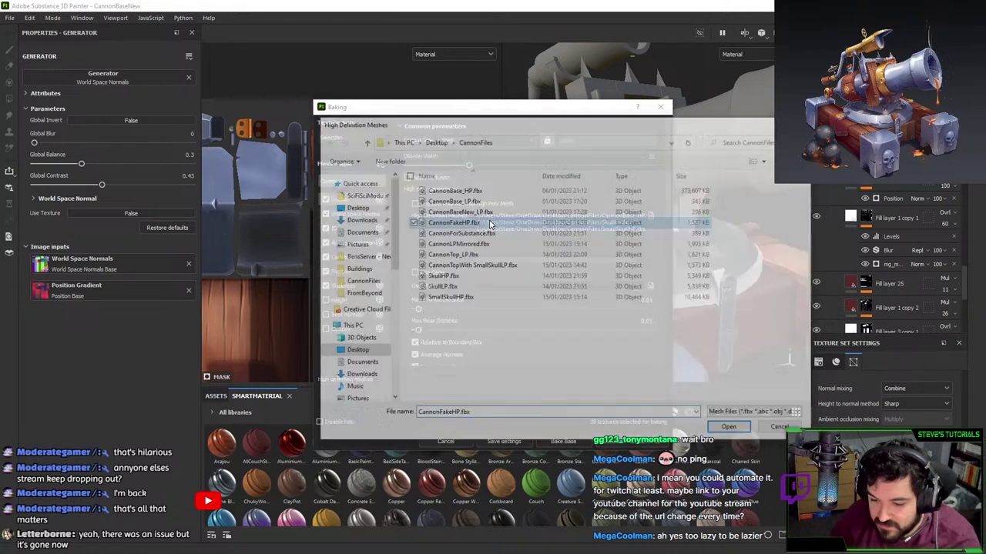
{"action": "left_click", "coordinate": [569, 441]}
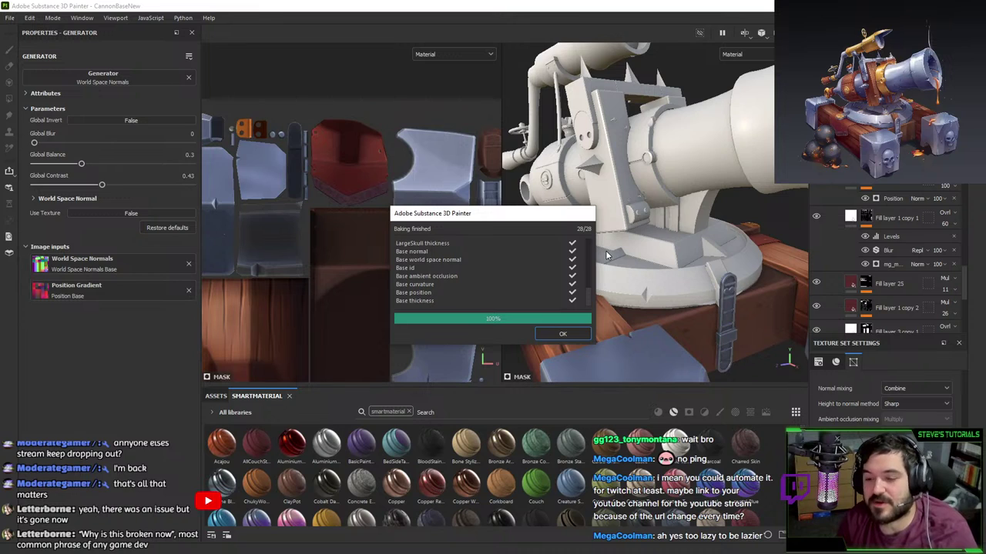
{"action": "left_click", "coordinate": [563, 333]}
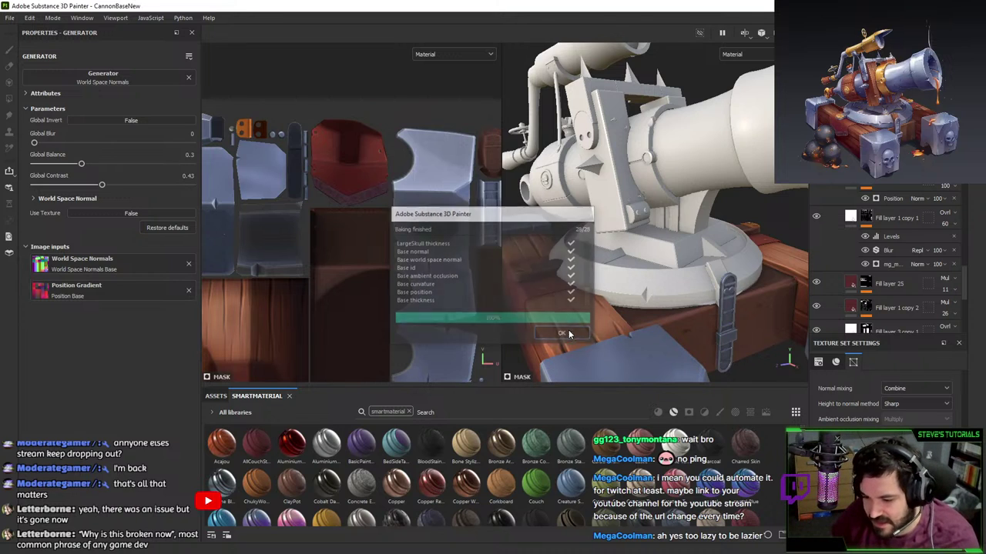
- Examine the rebaked barrel, side bracket, rivets and spikes of the cannon from several angles
{"action": "scroll", "coordinate": [575, 174], "scroll_direction": "up", "scroll_amount": 5}
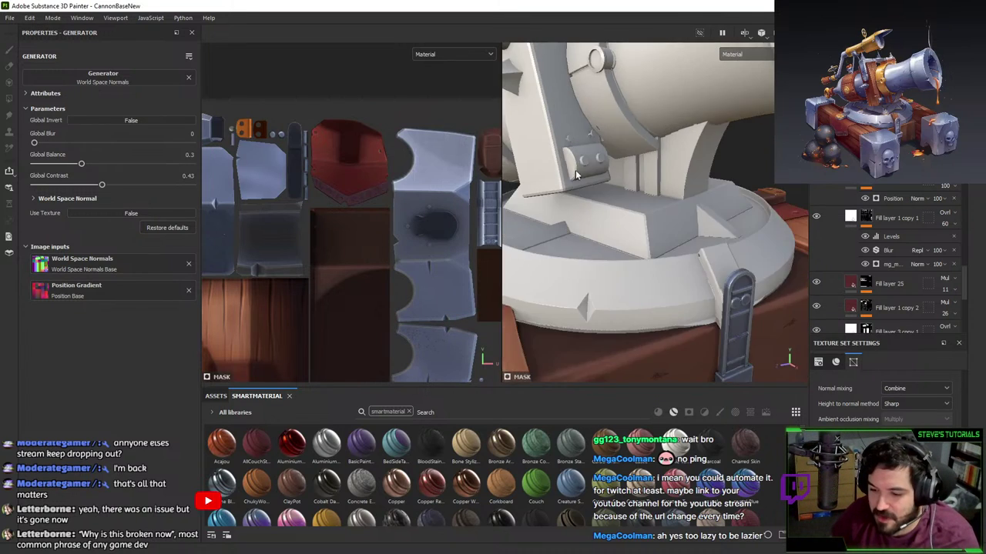
{"action": "left_click_drag", "start_coordinate": [576, 175], "coordinate": [606, 163], "text": "alt"}
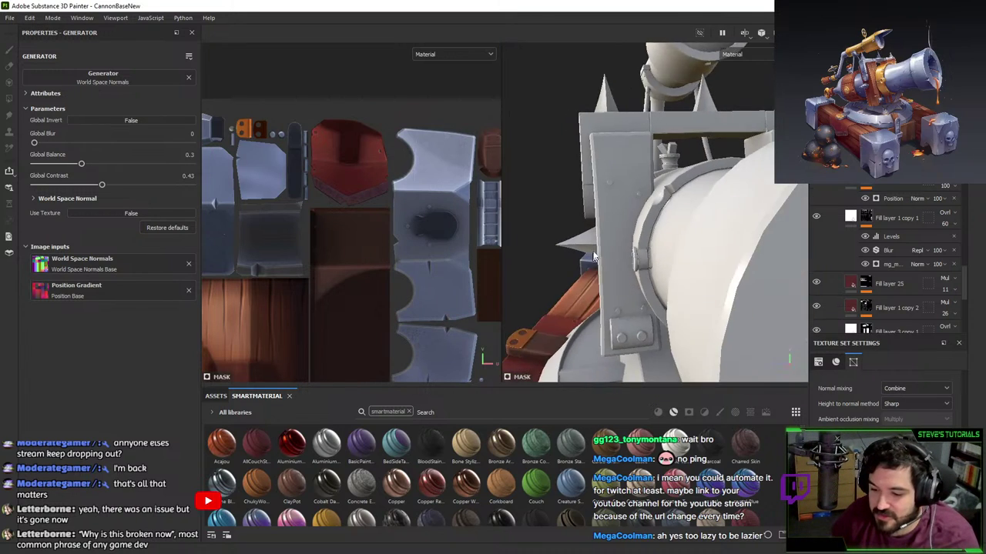
{"action": "right_click_drag", "start_coordinate": [606, 162], "coordinate": [623, 330], "text": "alt"}
{"action": "left_click_drag", "start_coordinate": [622, 330], "coordinate": [706, 245], "text": "alt"}
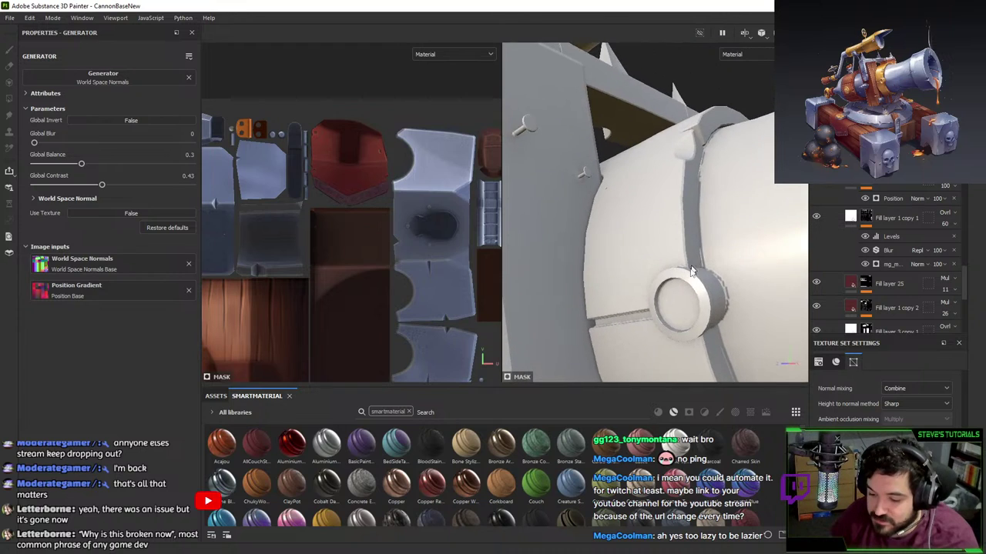
{"action": "right_click_drag", "start_coordinate": [706, 245], "coordinate": [655, 226], "text": "alt"}
{"action": "left_click_drag", "start_coordinate": [656, 226], "coordinate": [675, 286], "text": "alt"}
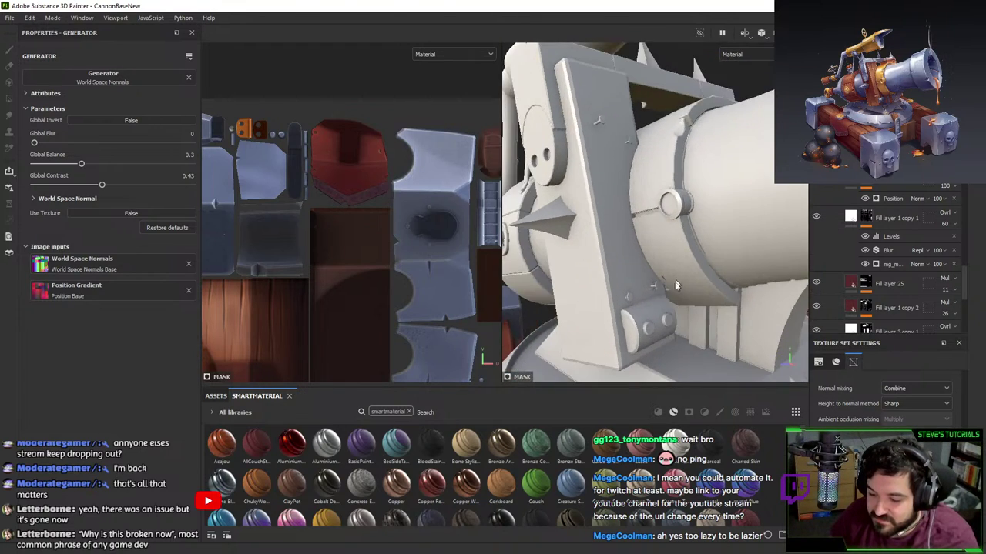
{"action": "right_click_drag", "start_coordinate": [676, 285], "coordinate": [688, 328], "text": "alt"}
{"action": "left_click_drag", "start_coordinate": [688, 328], "coordinate": [735, 306], "text": "alt"}
{"action": "right_click_drag", "start_coordinate": [734, 306], "coordinate": [677, 239], "text": "alt"}
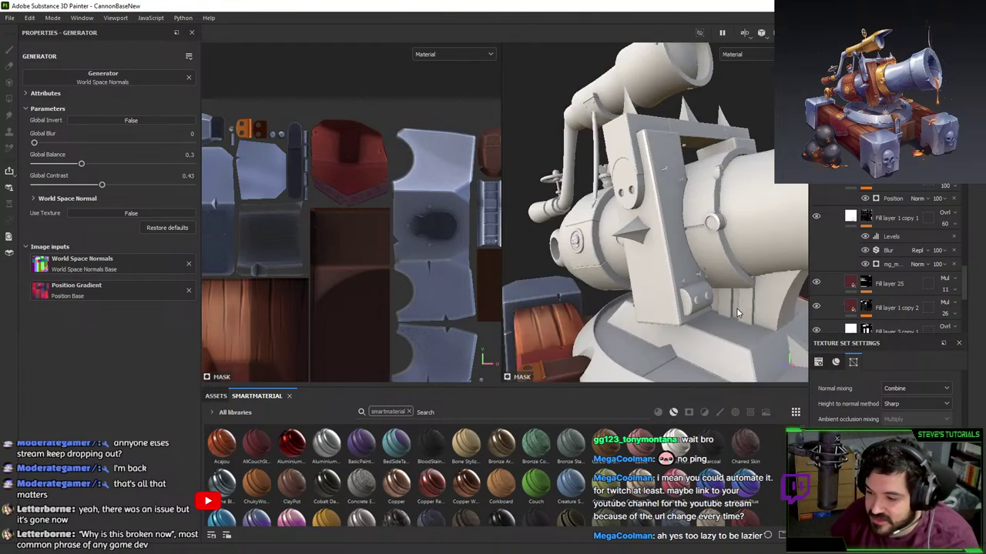
- Examine the cannon's round turntable and its lower edge against the wood beams and metal strap
{"action": "left_click_drag", "start_coordinate": [677, 239], "coordinate": [664, 306], "text": "alt"}
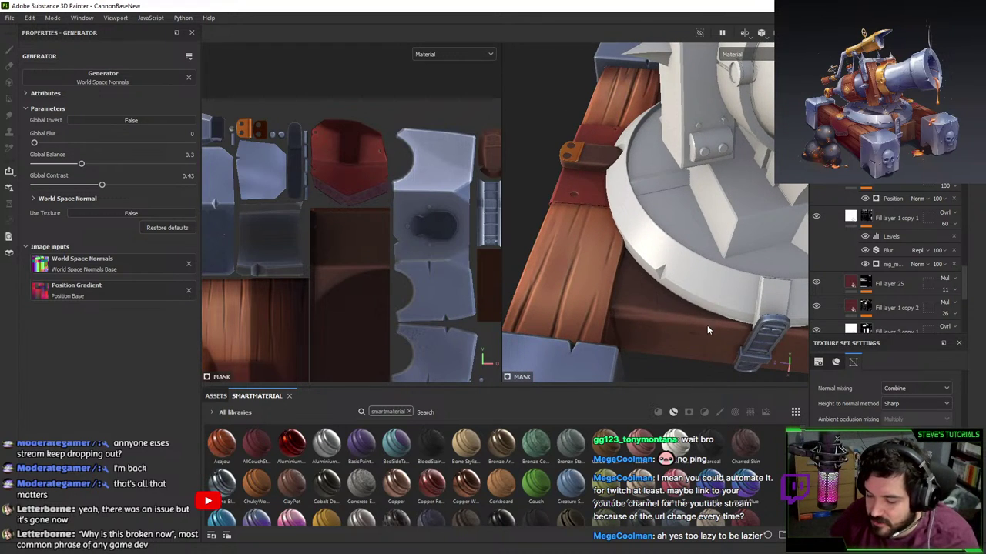
{"action": "left_click_drag", "start_coordinate": [707, 330], "coordinate": [646, 281], "text": "alt"}
{"action": "middle_click_drag", "start_coordinate": [646, 282], "coordinate": [636, 251], "text": "alt"}
{"action": "right_click_drag", "start_coordinate": [636, 251], "coordinate": [612, 384], "text": "alt"}
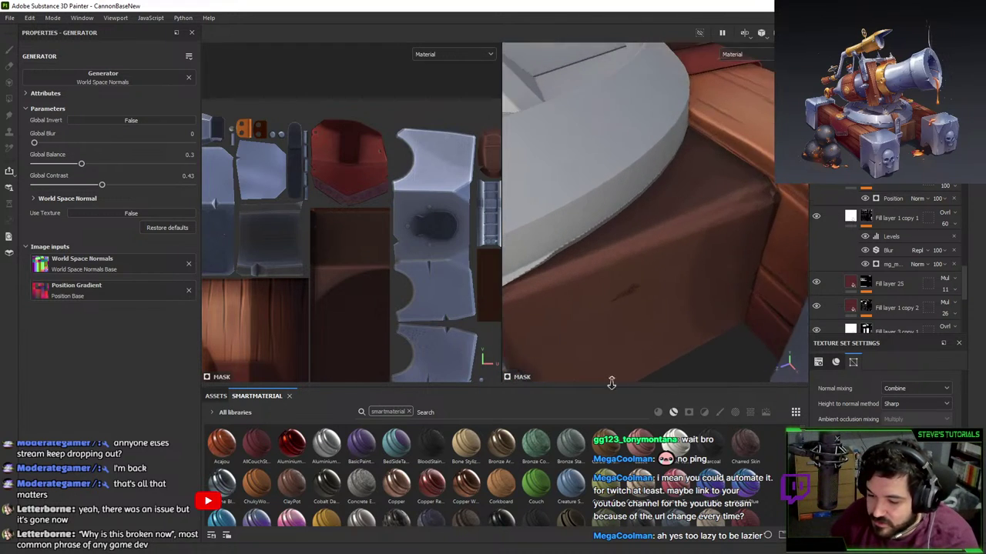
{"action": "left_click_drag", "start_coordinate": [611, 383], "coordinate": [690, 214], "text": "alt"}
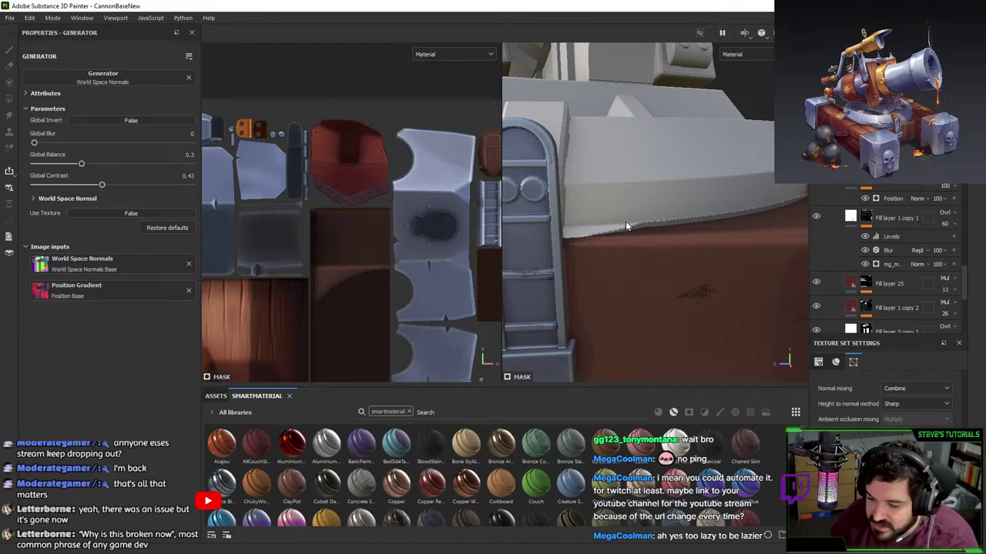
{"action": "right_click_drag", "start_coordinate": [639, 220], "coordinate": [621, 214], "text": "alt"}
{"action": "left_click_drag", "start_coordinate": [620, 213], "coordinate": [602, 273], "text": "alt"}
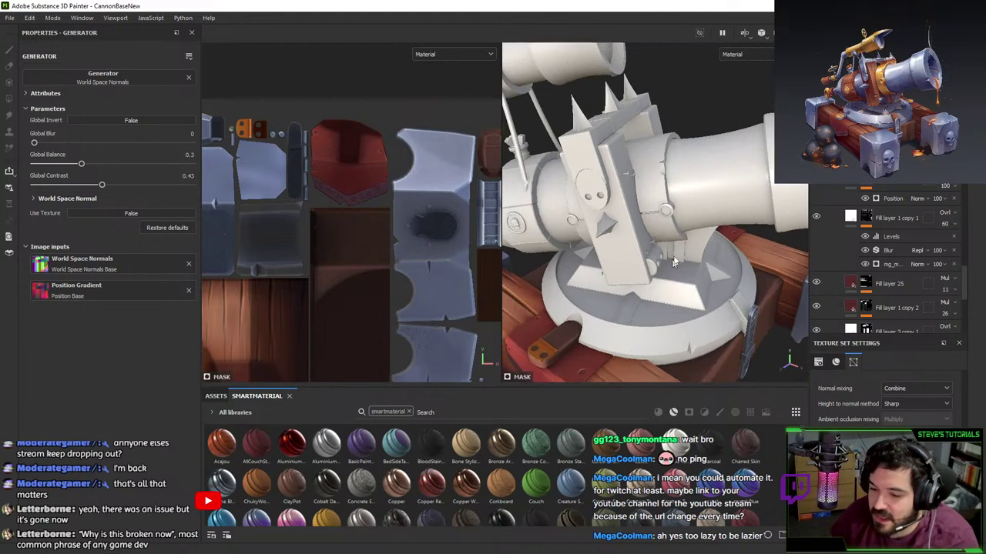
{"action": "left_click_drag", "start_coordinate": [662, 357], "coordinate": [693, 323], "text": "alt"}
- Select the Cannon texture set and rebake only its mesh maps, using the low poly mesh as high poly mesh
{"action": "key", "text": "ctrl+shift+b"}
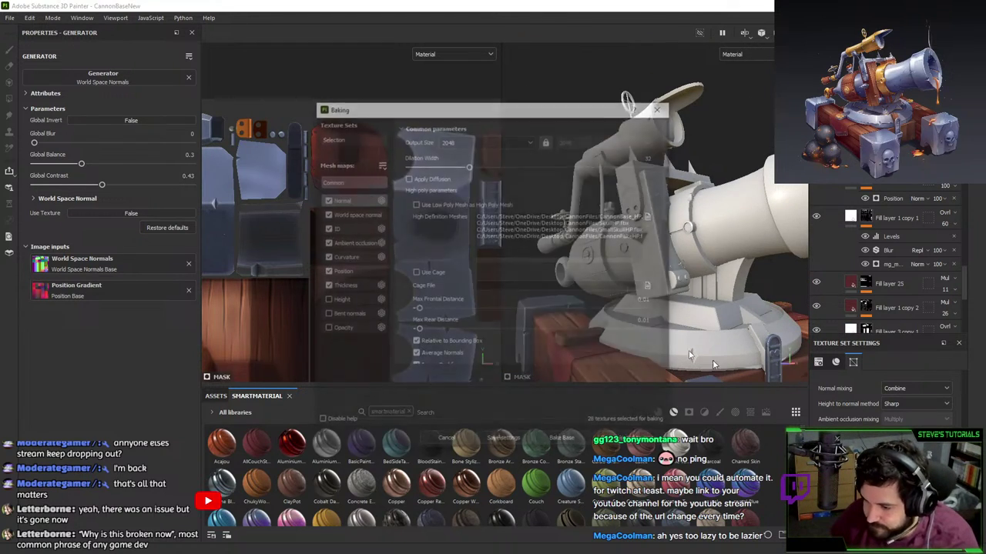
{"action": "left_click", "coordinate": [660, 106]}
{"action": "left_click", "coordinate": [870, 77]}
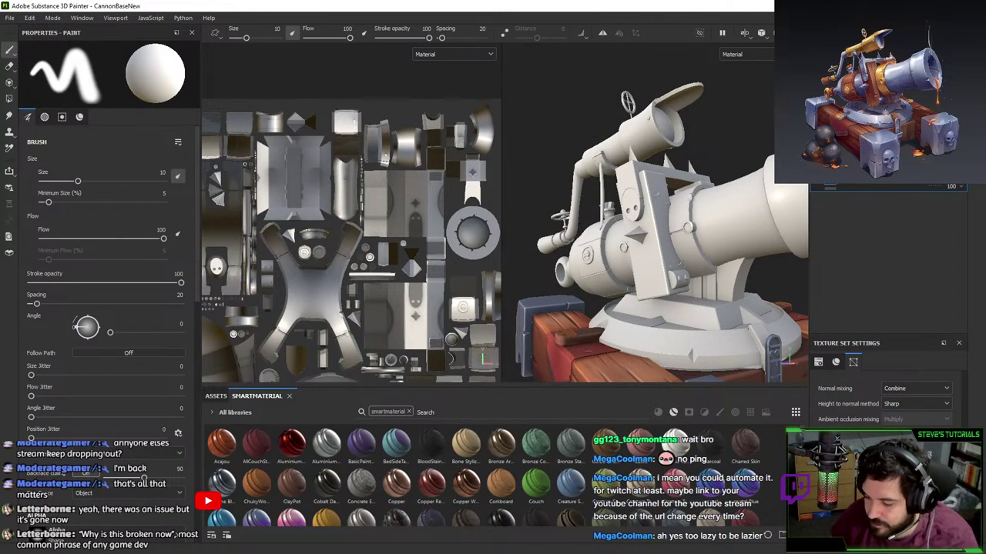
{"action": "key", "text": "ctrl+shift+b"}
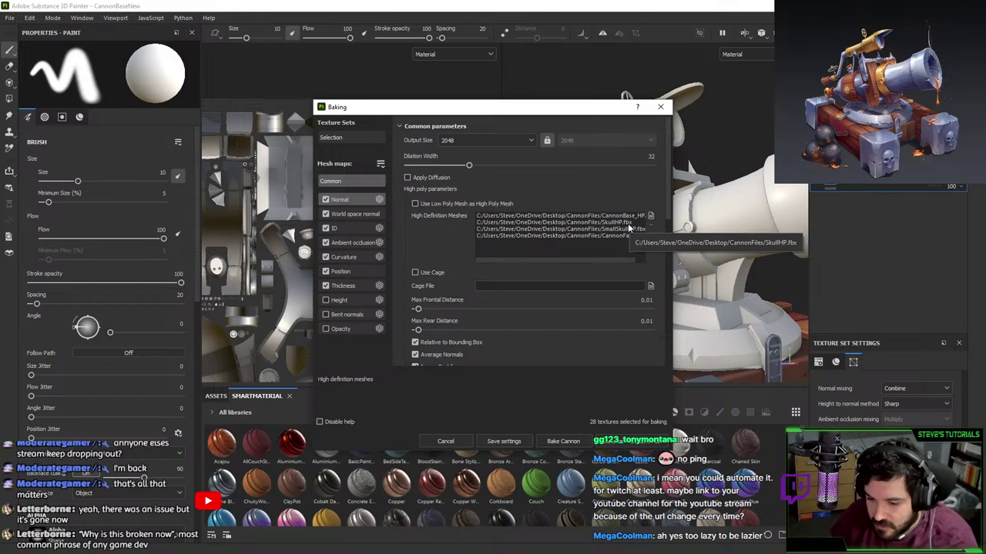
{"action": "left_click", "coordinate": [499, 206]}
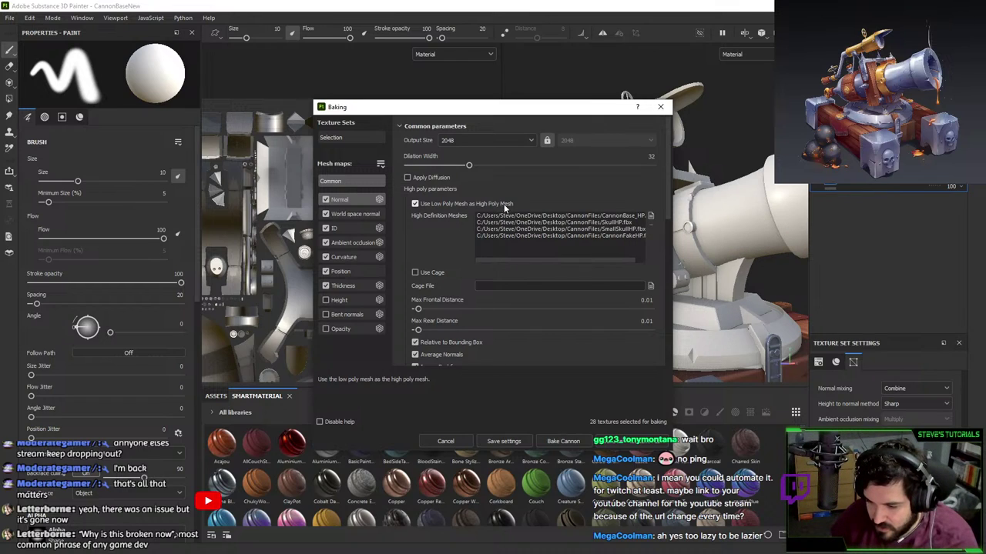
{"action": "left_click", "coordinate": [562, 441]}
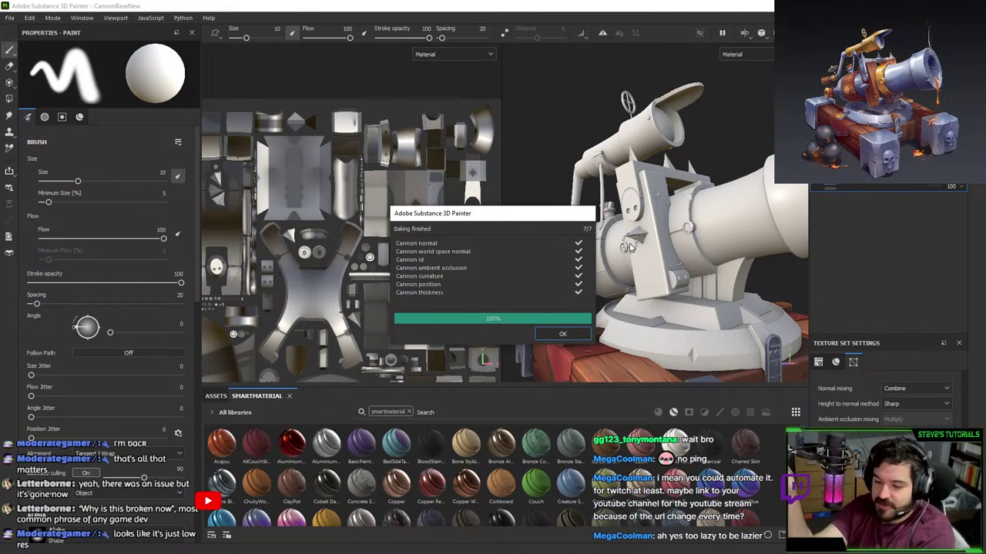
{"action": "left_click", "coordinate": [568, 335]}
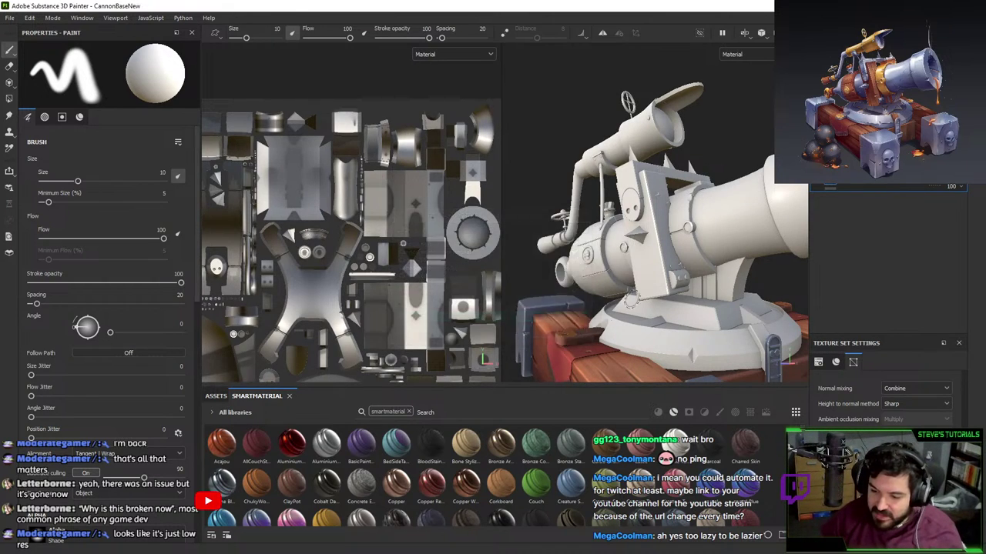
- Examine the rebaked barrel, side bracket and round turntable of the cannon from several angles
{"action": "mouse_move", "coordinate": [693, 265]}
{"action": "left_mouse_down", "text": "alt"}
{"action": "mouse_move", "coordinate": [608, 258]}
{"action": "mouse_move", "coordinate": [699, 274]}
{"action": "left_mouse_up", "text": "alt"}
{"action": "middle_click_drag", "start_coordinate": [699, 273], "coordinate": [720, 223], "text": "alt"}
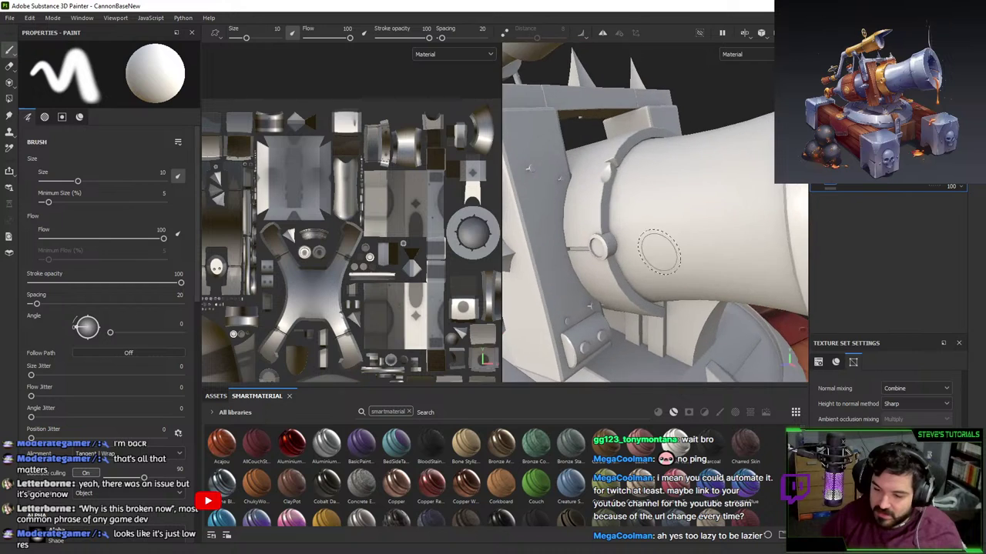
{"action": "left_click_drag", "start_coordinate": [720, 223], "coordinate": [590, 241], "text": "alt"}
{"action": "right_click_drag", "start_coordinate": [590, 242], "coordinate": [623, 260], "text": "alt"}
{"action": "left_click_drag", "start_coordinate": [623, 260], "coordinate": [673, 284], "text": "alt"}
{"action": "right_click_drag", "start_coordinate": [673, 284], "coordinate": [675, 139], "text": "alt"}
{"action": "left_click_drag", "start_coordinate": [676, 139], "coordinate": [599, 278], "text": "alt"}
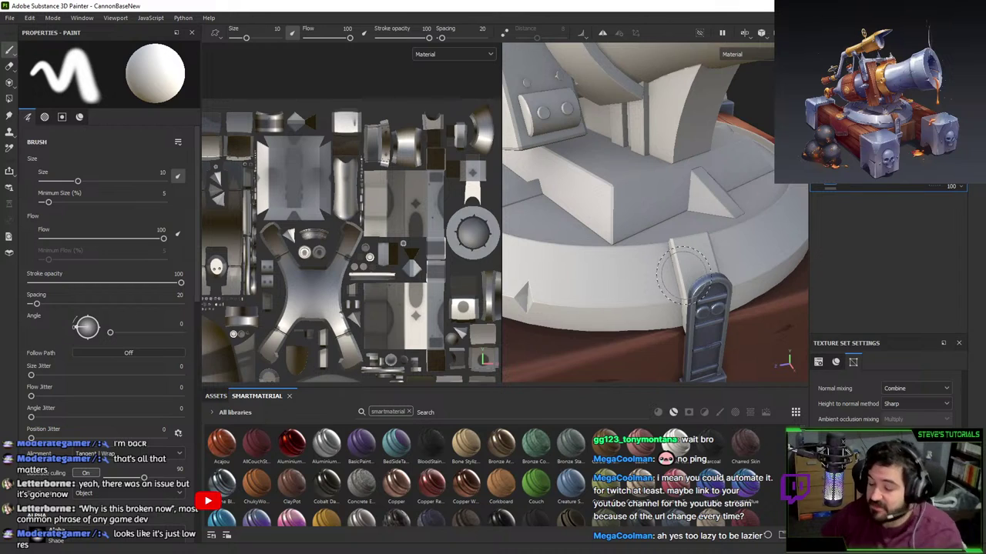
{"action": "right_click_drag", "start_coordinate": [686, 309], "coordinate": [666, 166], "text": "alt"}
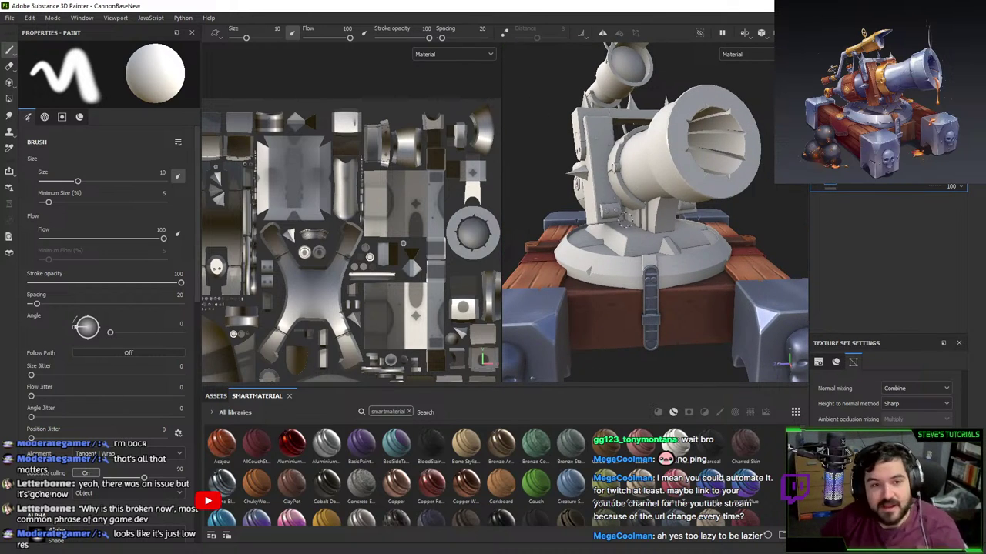
{"action": "left_click_drag", "start_coordinate": [667, 222], "coordinate": [602, 53], "text": "alt"}
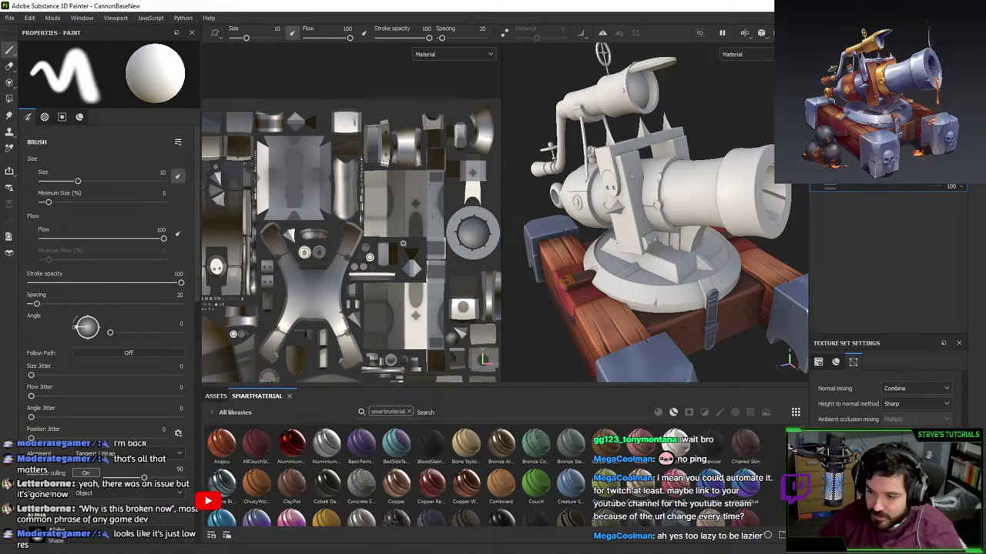
- Copy the blue custom metal folder from Folder 1 of the base's texture set into the Cannon texture set
{"action": "left_click", "coordinate": [878, 204]}
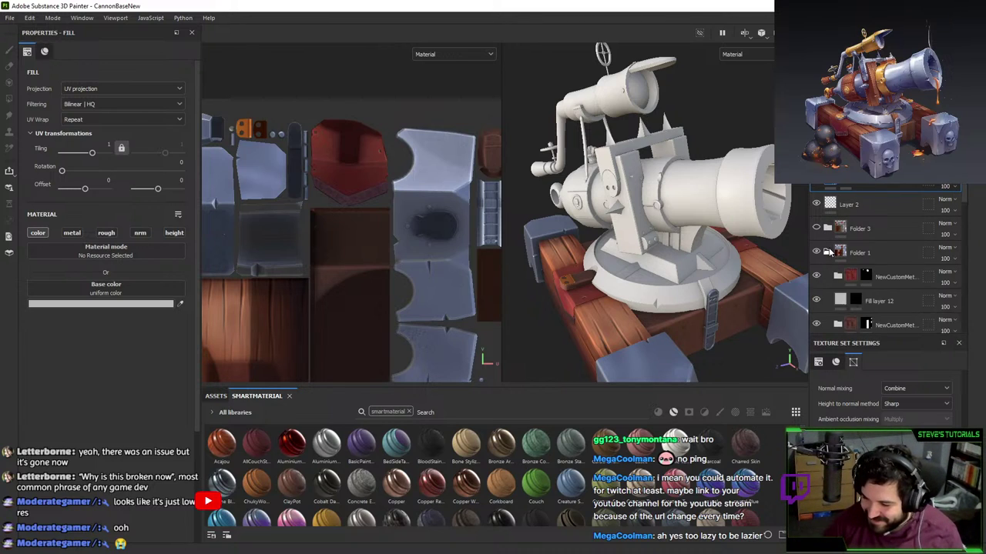
{"action": "scroll", "coordinate": [835, 261], "scroll_direction": "down", "scroll_amount": 3}
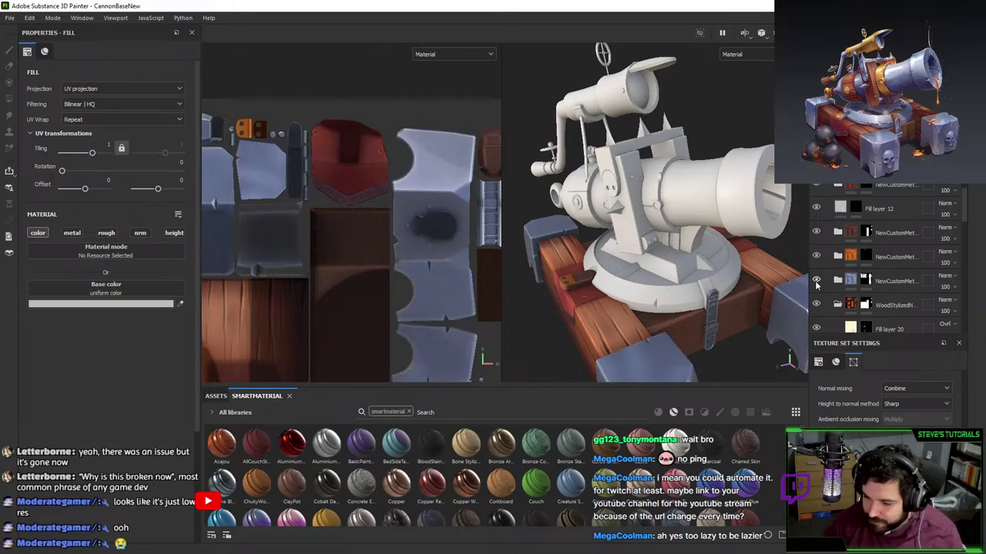
{"action": "left_click", "coordinate": [885, 281]}
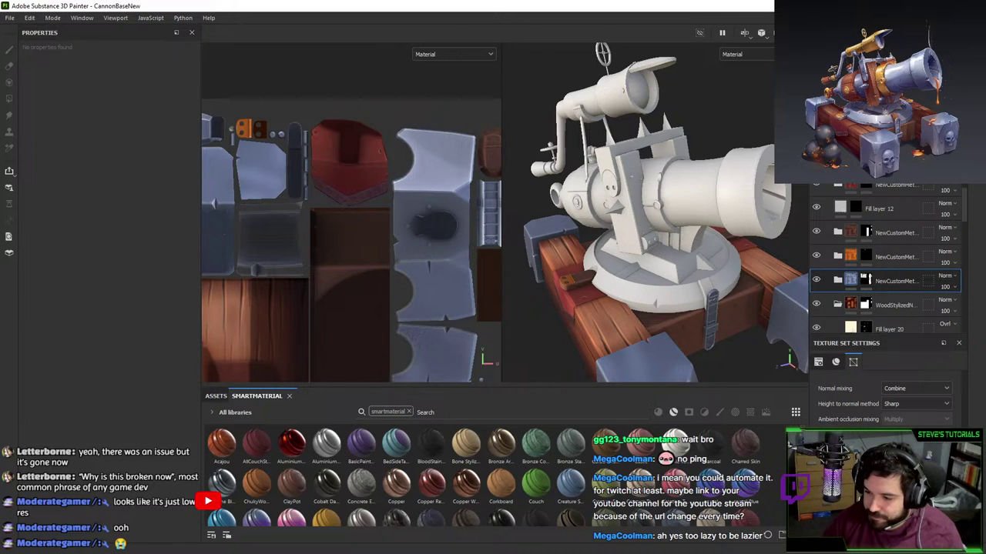
{"action": "left_click", "coordinate": [847, 84]}
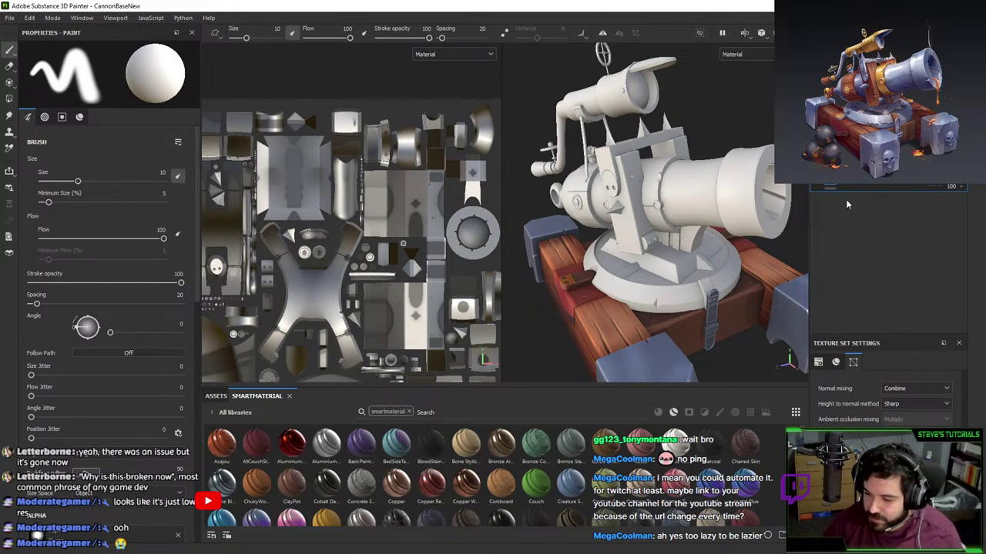
{"action": "left_click_drag", "start_coordinate": [741, 244], "coordinate": [730, 206], "text": "alt"}
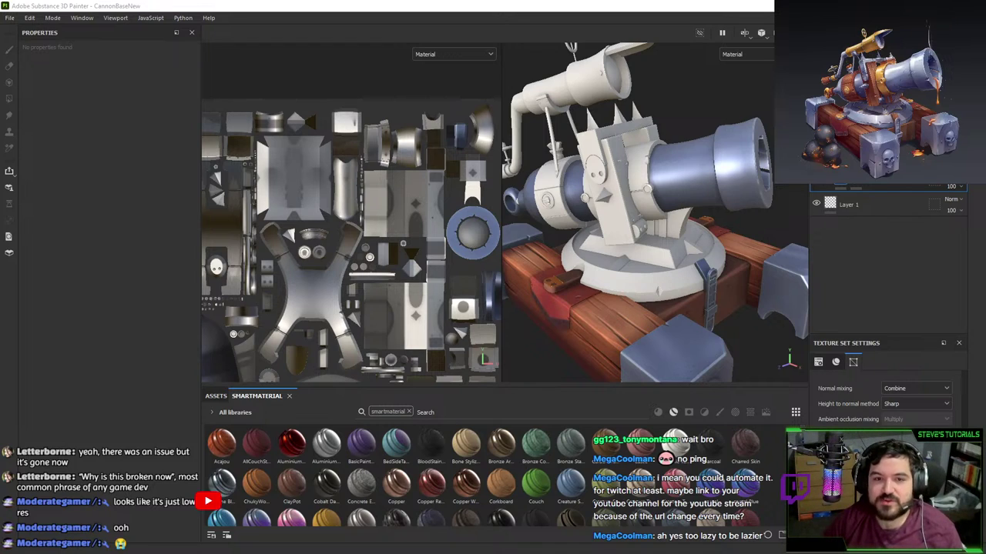
- Clear the pasted metal folder's mask and reveal the metal on the cannon barrel with Polygon Fill in mesh mode
{"action": "left_click_drag", "start_coordinate": [761, 352], "coordinate": [683, 180], "text": "alt"}
{"action": "scroll", "coordinate": [644, 219], "scroll_direction": "up", "scroll_amount": 2}
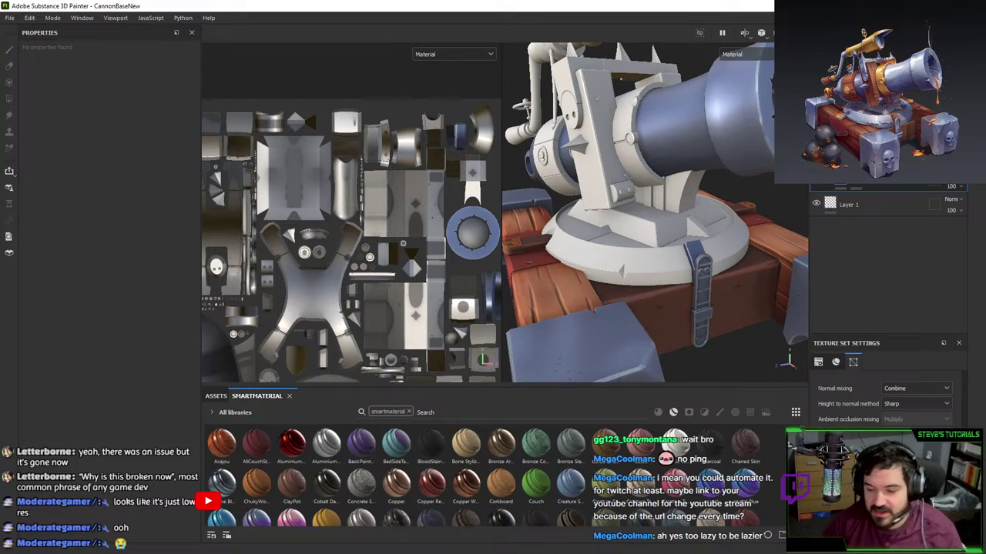
{"action": "right_click", "coordinate": [855, 185]}
{"action": "left_click", "coordinate": [856, 153]}
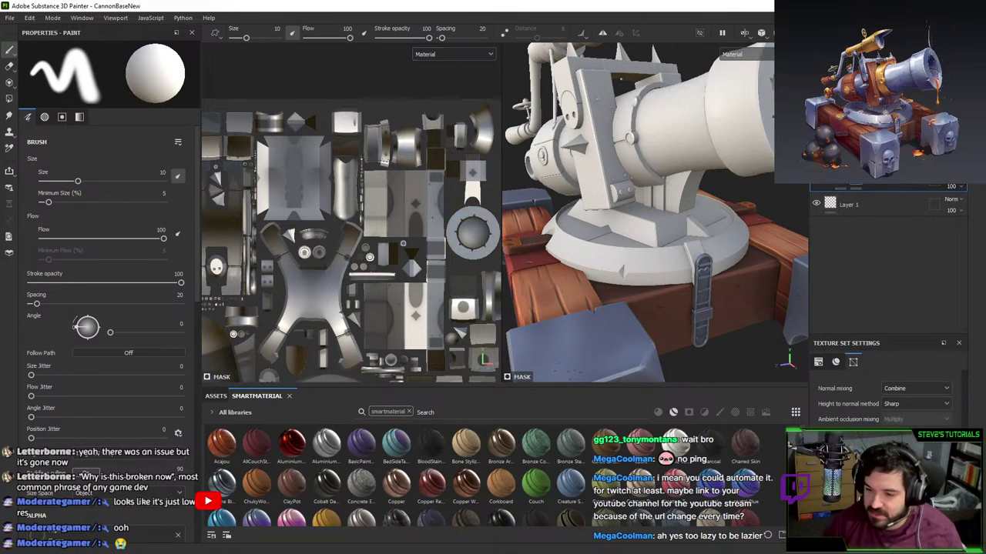
{"action": "key", "text": "4"}
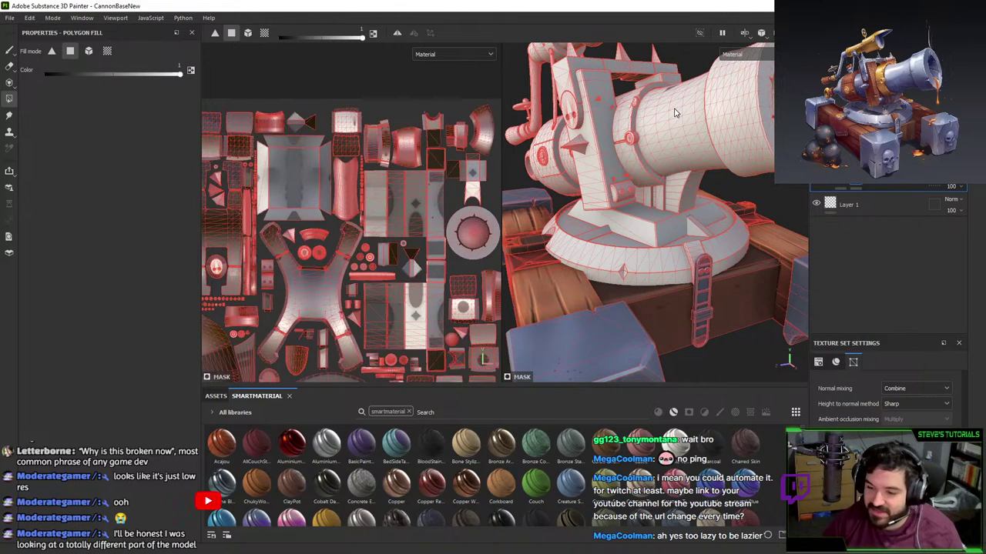
{"action": "left_click", "coordinate": [248, 33]}
{"action": "left_click", "coordinate": [728, 115]}
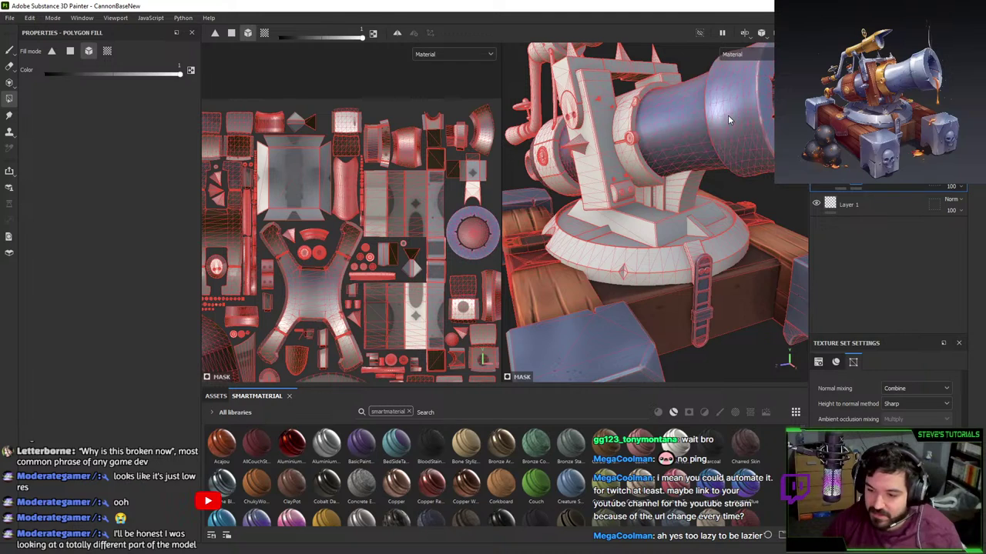
- Fill the metal mask on the pedestal block, the turntable's triangular wedges and the round turntable
{"action": "right_click_drag", "start_coordinate": [728, 115], "coordinate": [683, 252], "text": "alt"}
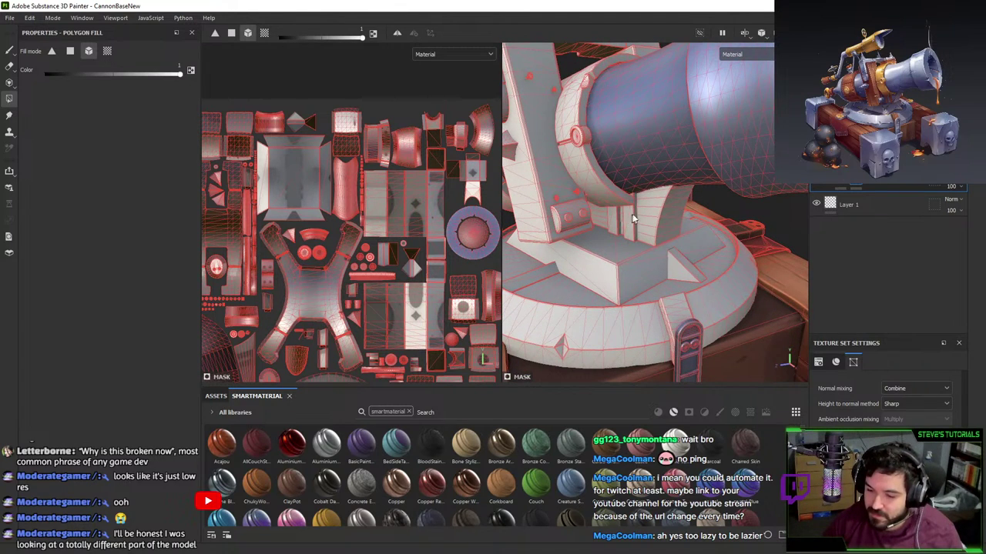
{"action": "left_click", "coordinate": [645, 261]}
{"action": "left_click_drag", "start_coordinate": [678, 262], "coordinate": [679, 216], "text": "alt"}
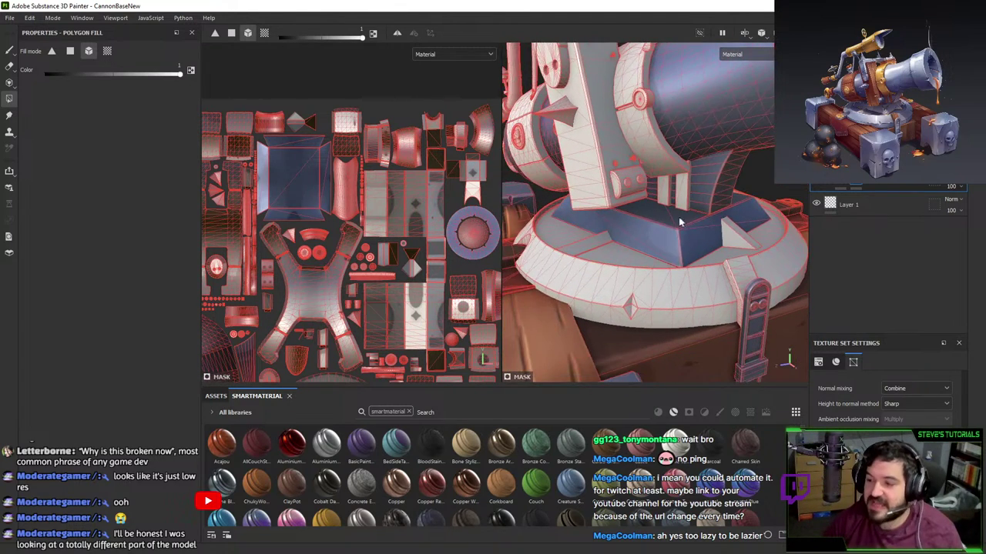
{"action": "left_click", "coordinate": [737, 247]}
{"action": "left_click", "coordinate": [586, 243]}
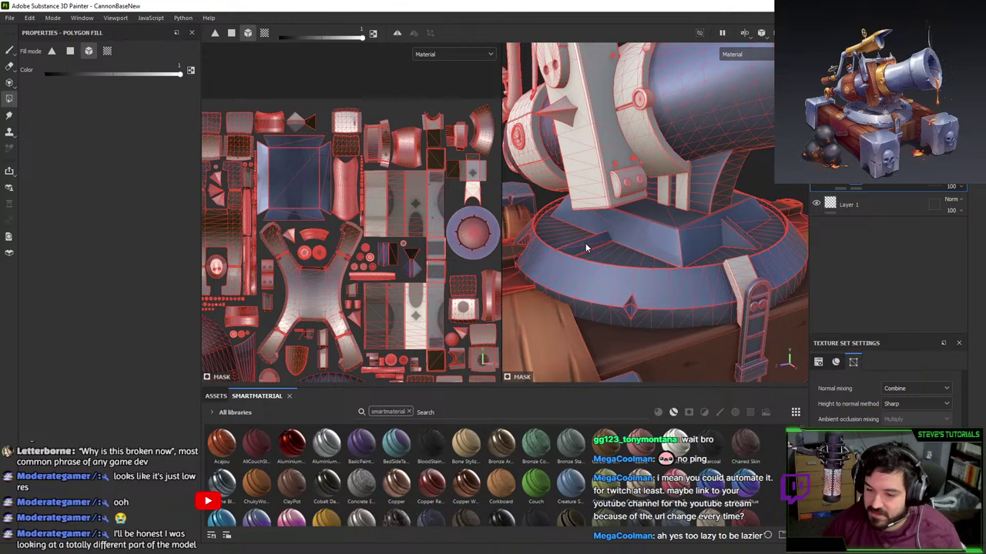
- Fill the metal mask on the upper frame of the side bracket and the spikes on top of it
{"action": "key", "text": "1"}
{"action": "scroll", "coordinate": [680, 282], "scroll_direction": "down", "scroll_amount": 4}
{"action": "key", "text": "4"}
{"action": "left_click_drag", "start_coordinate": [601, 236], "coordinate": [708, 197], "text": "alt"}
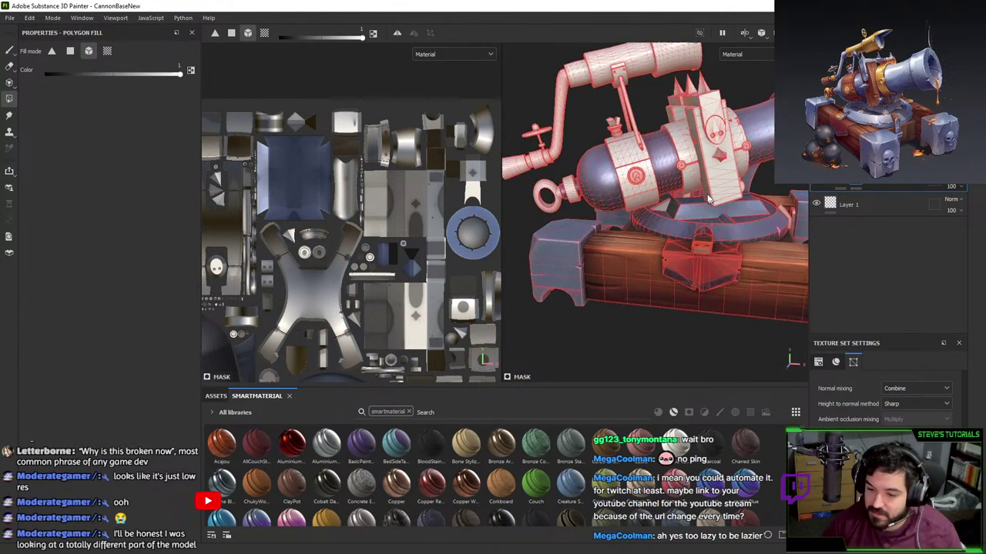
{"action": "middle_click_drag", "start_coordinate": [625, 154], "coordinate": [649, 171], "text": "alt"}
{"action": "right_click_drag", "start_coordinate": [648, 171], "coordinate": [658, 307], "text": "alt"}
{"action": "middle_click_drag", "start_coordinate": [750, 121], "coordinate": [686, 192], "text": "alt"}
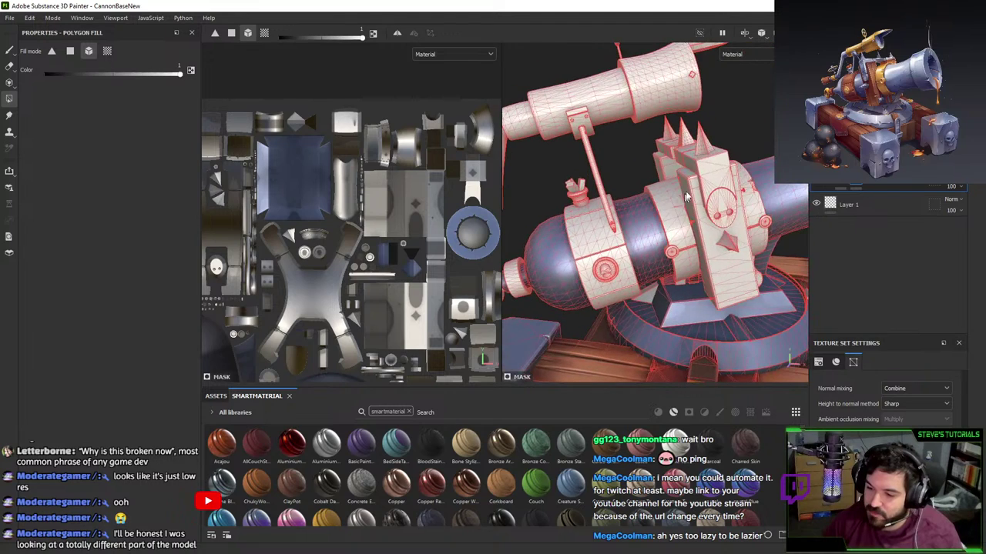
{"action": "left_click", "coordinate": [714, 176]}
{"action": "left_click", "coordinate": [718, 196]}
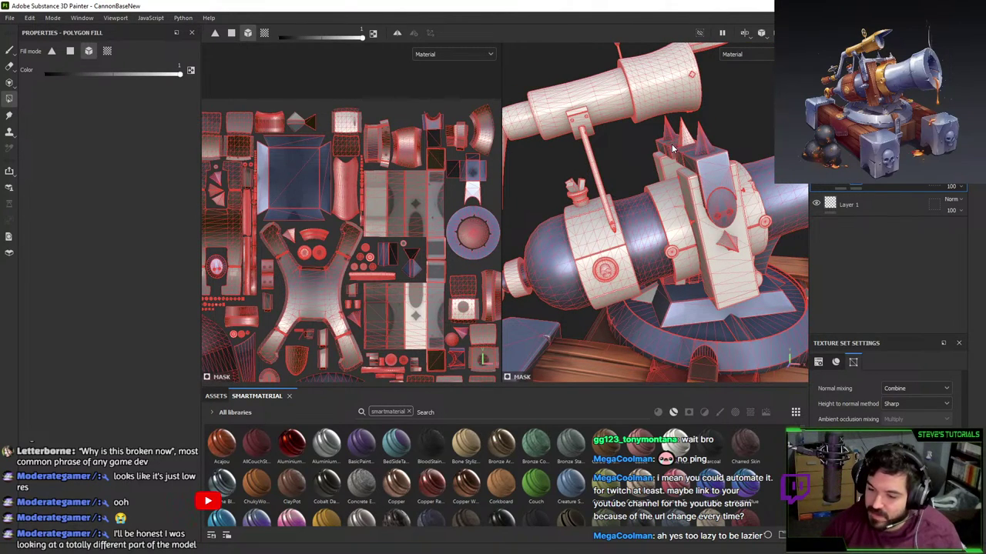
- Fill the metal mask on the oval skull plate and the pointed stud on the side bracket
{"action": "left_click_drag", "start_coordinate": [688, 137], "coordinate": [670, 171], "text": "alt"}
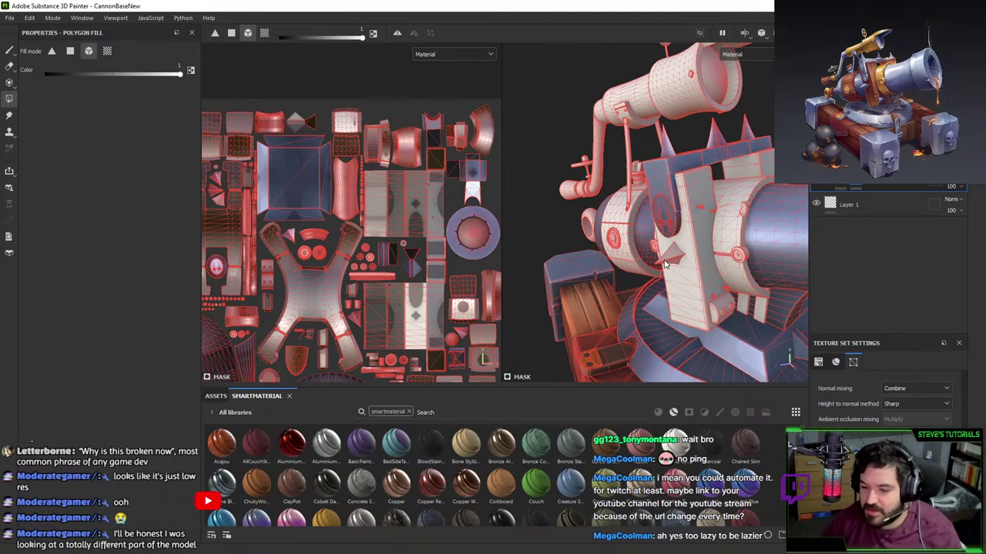
{"action": "left_click_drag", "start_coordinate": [666, 265], "coordinate": [720, 154], "text": "alt"}
{"action": "scroll", "coordinate": [731, 184], "scroll_direction": "up", "scroll_amount": 2}
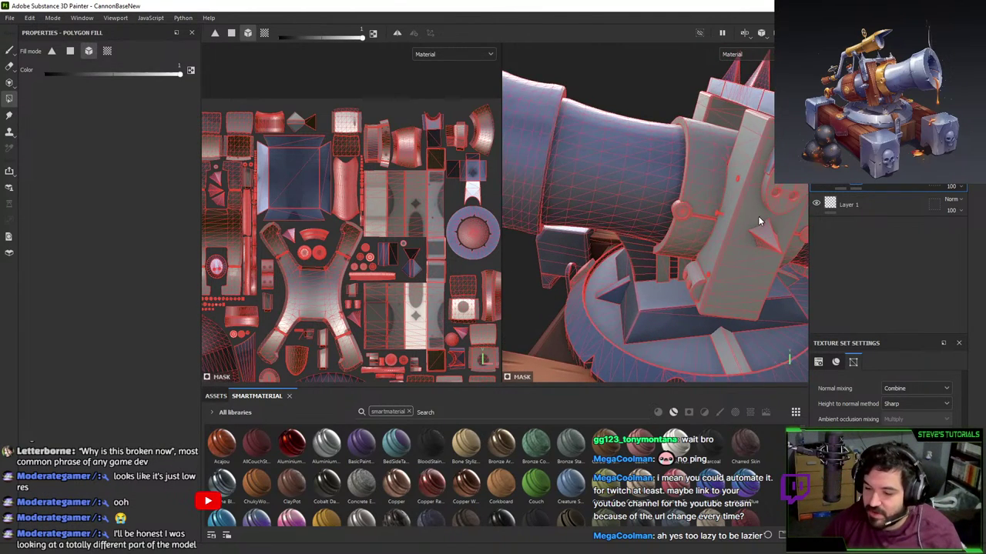
{"action": "left_click_drag", "start_coordinate": [759, 238], "coordinate": [677, 212], "text": "alt"}
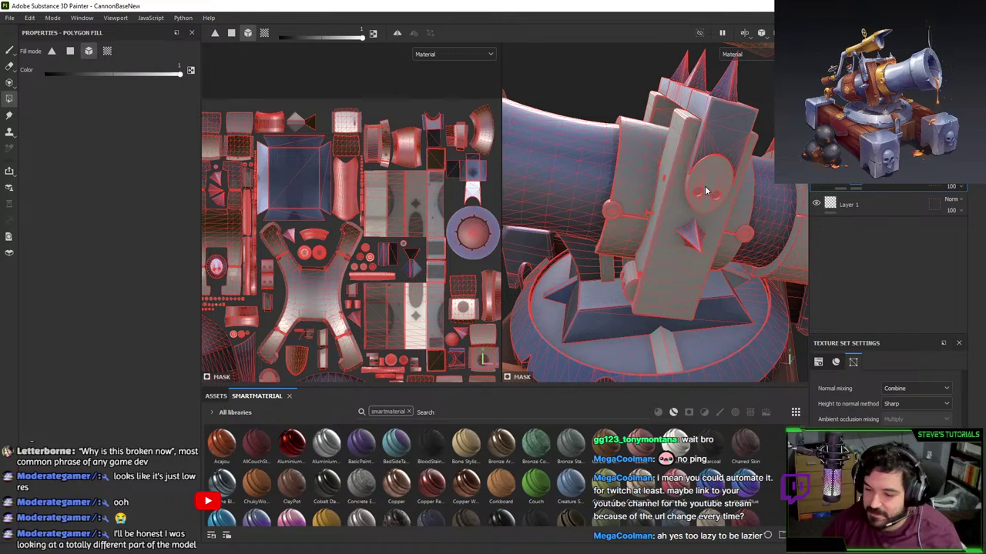
{"action": "left_click", "coordinate": [705, 187]}
- Examine the small round skull emblem on the rear band up close and the metal coverage of the whole cannon
{"action": "key", "text": "1"}
{"action": "mouse_move", "coordinate": [616, 196]}
{"action": "left_mouse_down", "text": "alt"}
{"action": "mouse_move", "coordinate": [655, 209]}
{"action": "mouse_move", "coordinate": [728, 186]}
{"action": "mouse_move", "coordinate": [705, 227]}
{"action": "left_mouse_up", "text": "alt"}
{"action": "left_click_drag", "start_coordinate": [658, 310], "coordinate": [691, 268], "text": "alt"}
{"action": "scroll", "coordinate": [690, 269], "scroll_direction": "up", "scroll_amount": 4}
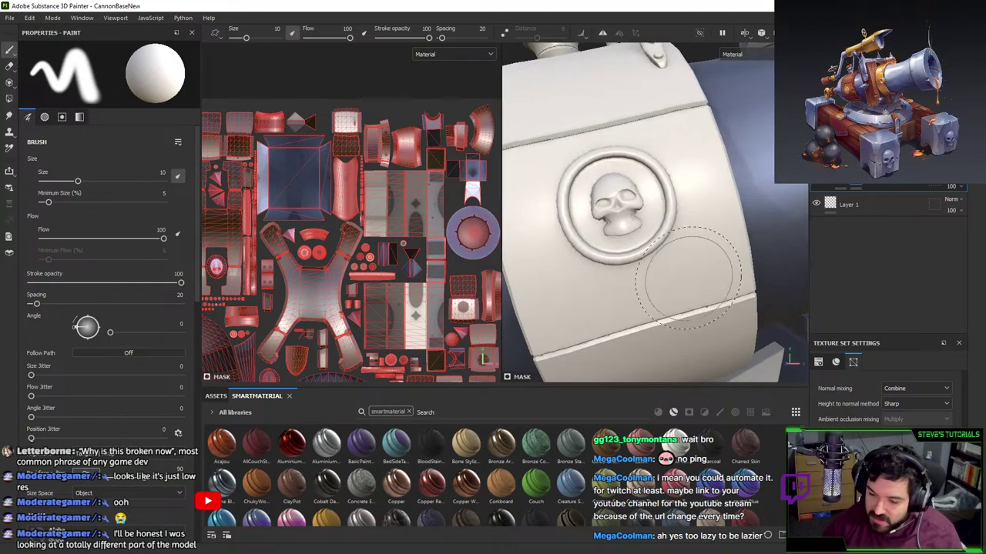
{"action": "middle_click_drag", "start_coordinate": [665, 224], "coordinate": [757, 235], "text": "alt"}
{"action": "mouse_move", "coordinate": [757, 235]}
{"action": "left_mouse_down", "text": "alt"}
{"action": "mouse_move", "coordinate": [671, 255]}
{"action": "mouse_move", "coordinate": [631, 251]}
{"action": "mouse_move", "coordinate": [689, 249]}
{"action": "mouse_move", "coordinate": [643, 265]}
{"action": "mouse_move", "coordinate": [652, 260]}
{"action": "mouse_move", "coordinate": [629, 238]}
{"action": "mouse_move", "coordinate": [636, 249]}
{"action": "mouse_move", "coordinate": [695, 249]}
{"action": "mouse_move", "coordinate": [667, 249]}
{"action": "mouse_move", "coordinate": [686, 174]}
{"action": "left_mouse_up", "text": "alt"}
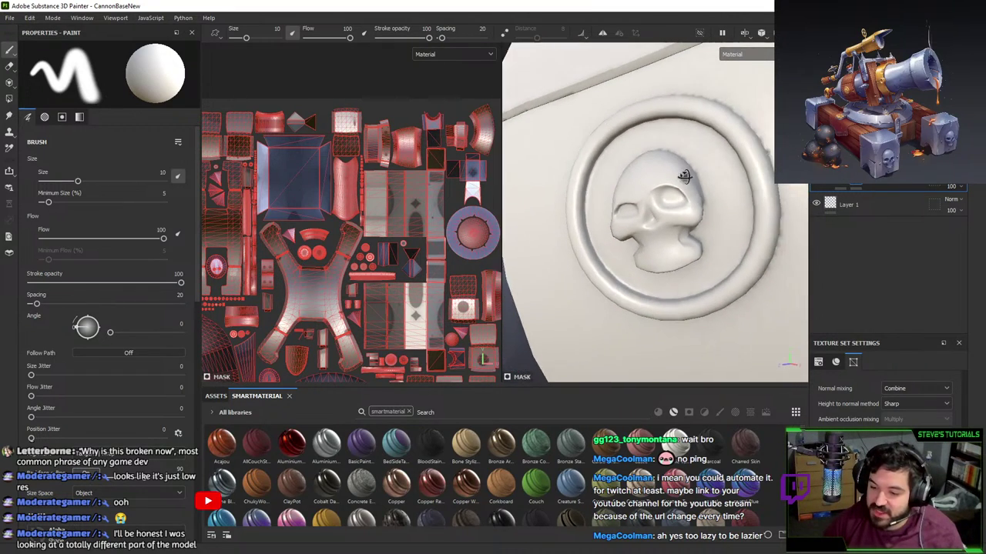
{"action": "scroll", "coordinate": [885, 400], "scroll_direction": "up", "scroll_amount": 5}
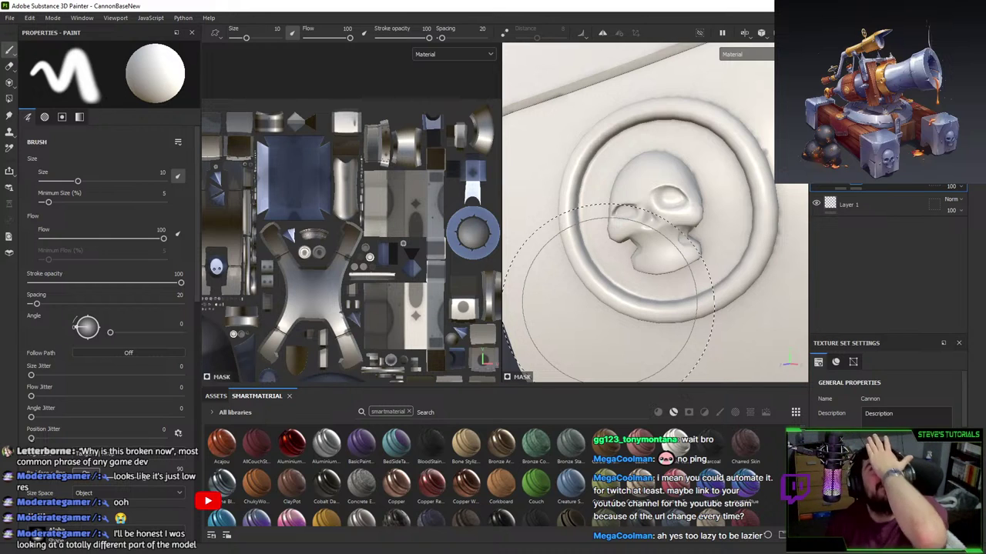
{"action": "mouse_move", "coordinate": [689, 223]}
{"action": "left_mouse_down", "text": "alt"}
{"action": "mouse_move", "coordinate": [712, 304]}
{"action": "mouse_move", "coordinate": [666, 258]}
{"action": "left_mouse_up", "text": "alt"}
{"action": "right_click_drag", "start_coordinate": [670, 254], "coordinate": [653, 96], "text": "alt"}
{"action": "left_click_drag", "start_coordinate": [653, 97], "coordinate": [657, 250], "text": "alt"}
{"action": "middle_click_drag", "start_coordinate": [657, 250], "coordinate": [634, 260], "text": "alt"}
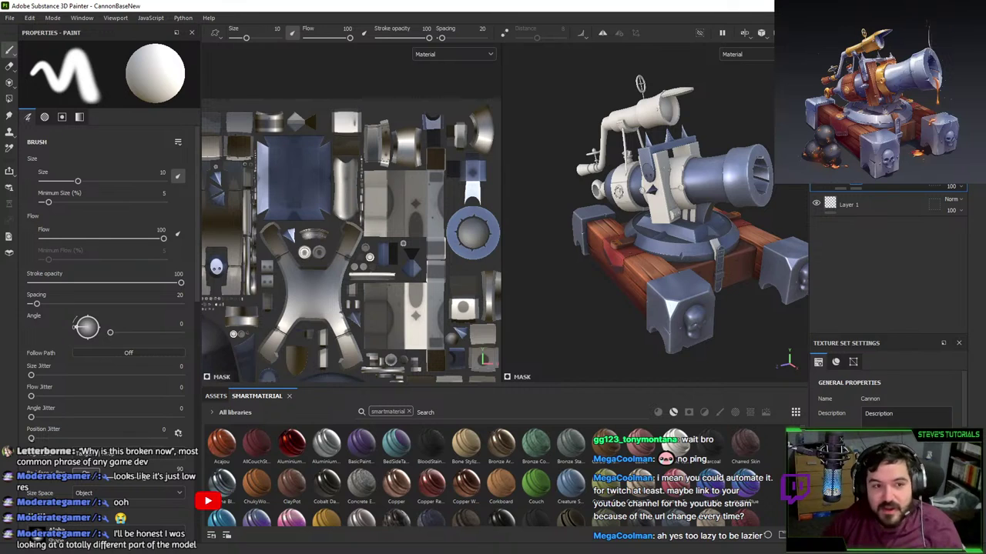
{"action": "left_click_drag", "start_coordinate": [634, 259], "coordinate": [620, 247], "text": "alt"}
{"action": "right_click_drag", "start_coordinate": [619, 247], "coordinate": [654, 308], "text": "alt"}
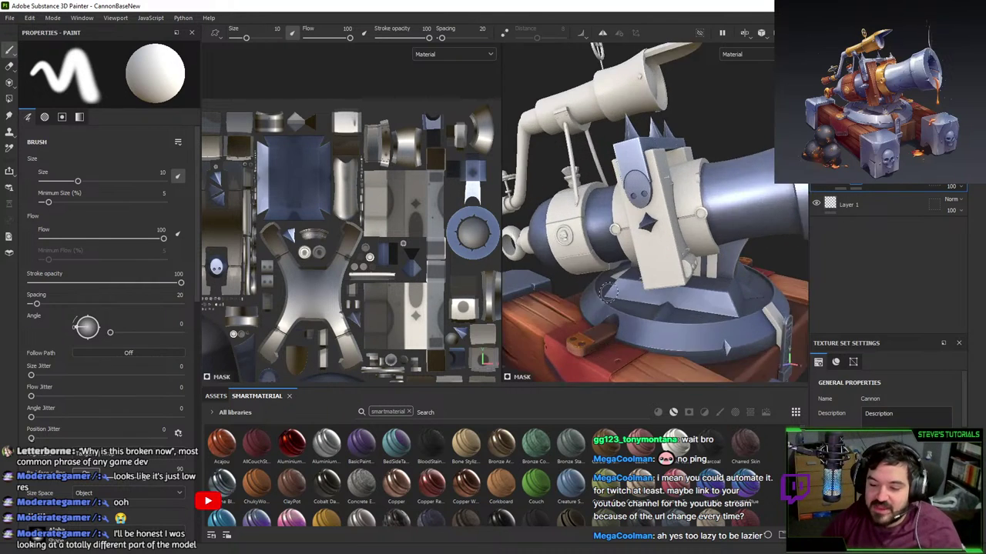
- Select the SmallSkull texture set from the round emblem on the rear band and bring up its mesh map settings
{"action": "left_click_drag", "start_coordinate": [631, 231], "coordinate": [693, 215], "text": "alt"}
{"action": "middle_click_drag", "start_coordinate": [616, 177], "coordinate": [662, 159], "text": "alt"}
{"action": "right_click_drag", "start_coordinate": [661, 159], "coordinate": [664, 235], "text": "alt"}
{"action": "middle_click_drag", "start_coordinate": [665, 236], "coordinate": [665, 169], "text": "alt"}
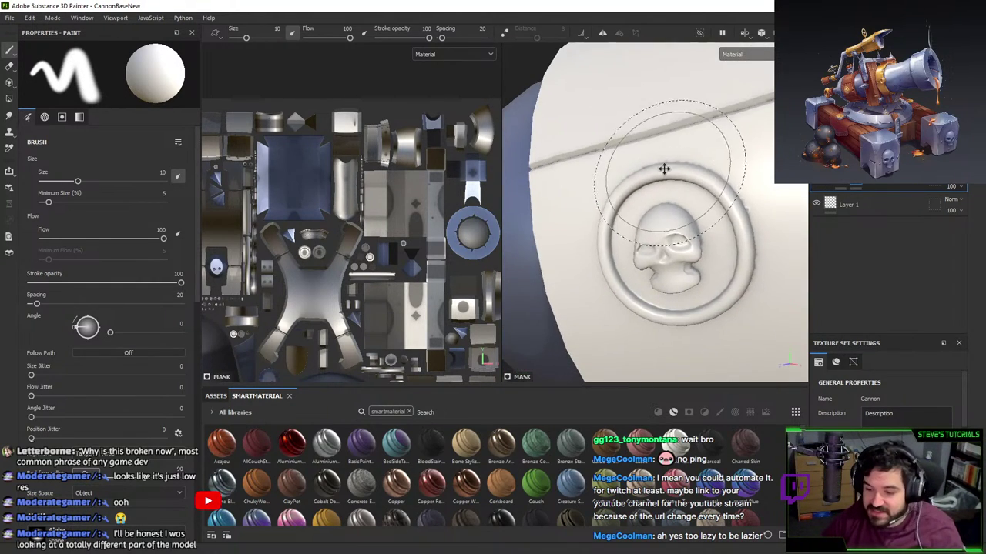
{"action": "right_click_drag", "start_coordinate": [664, 169], "coordinate": [676, 239], "text": "alt"}
{"action": "left_click_drag", "start_coordinate": [675, 231], "coordinate": [670, 190], "text": "alt"}
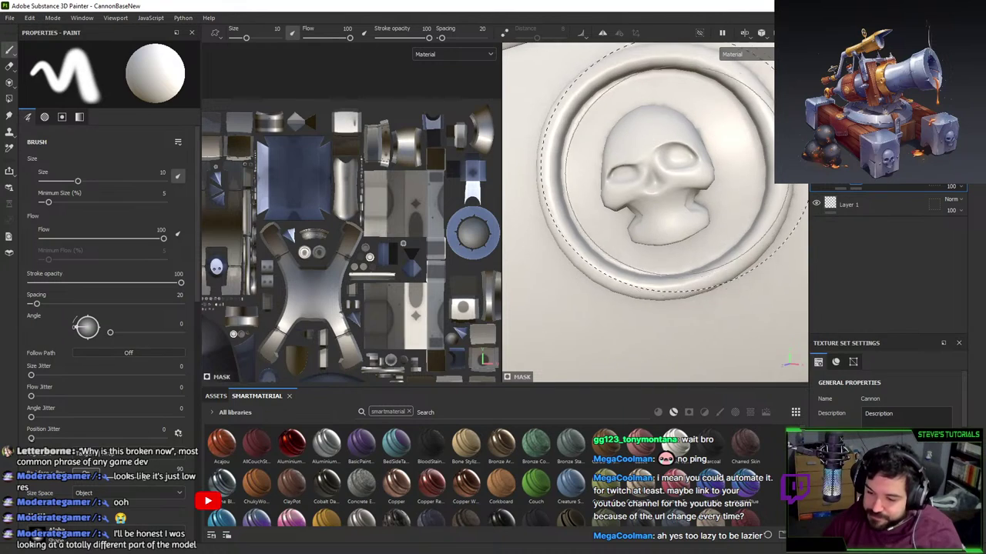
{"action": "middle_click_drag", "start_coordinate": [670, 190], "coordinate": [663, 213], "text": "alt"}
{"action": "right_click", "coordinate": [663, 214], "text": "ctrl+alt"}
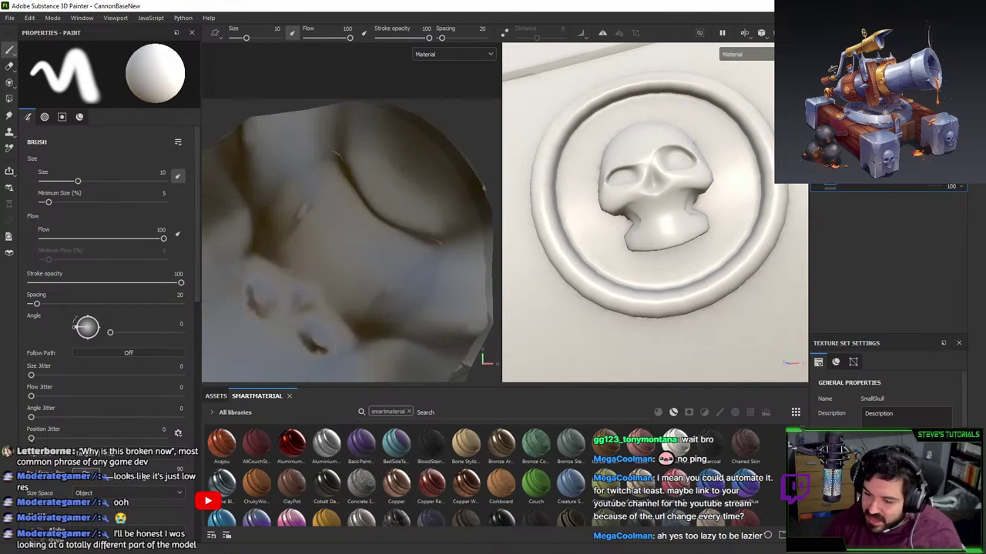
{"action": "scroll", "coordinate": [885, 408], "scroll_direction": "down", "scroll_amount": 3}
{"action": "scroll", "coordinate": [886, 408], "scroll_direction": "down", "scroll_amount": 1}
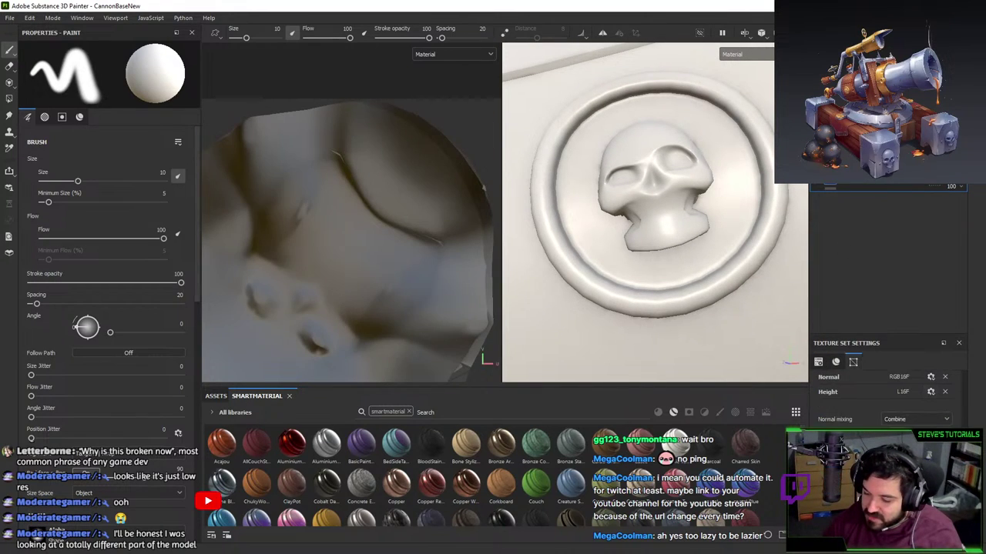
- Inspect the small skull's shading under a rotated environment light and set the brush size to 0.95
{"action": "scroll", "coordinate": [712, 231], "scroll_direction": "up", "scroll_amount": 4}
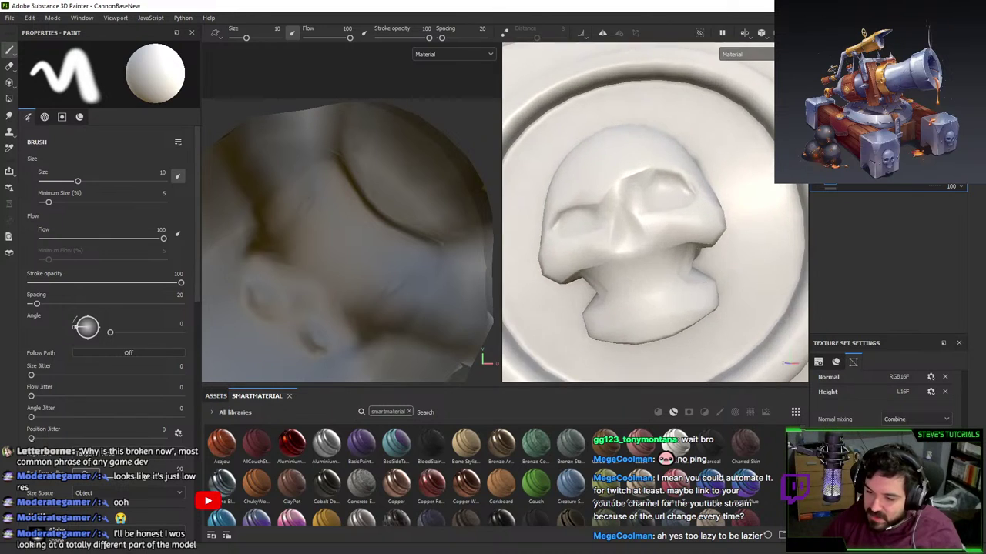
{"action": "right_click_drag", "start_coordinate": [800, 212], "coordinate": [693, 222], "text": "shift"}
{"action": "mouse_move", "coordinate": [666, 254]}
{"action": "left_mouse_down", "text": "alt"}
{"action": "mouse_move", "coordinate": [690, 260]}
{"action": "mouse_move", "coordinate": [629, 231]}
{"action": "mouse_move", "coordinate": [670, 231]}
{"action": "left_mouse_up", "text": "alt"}
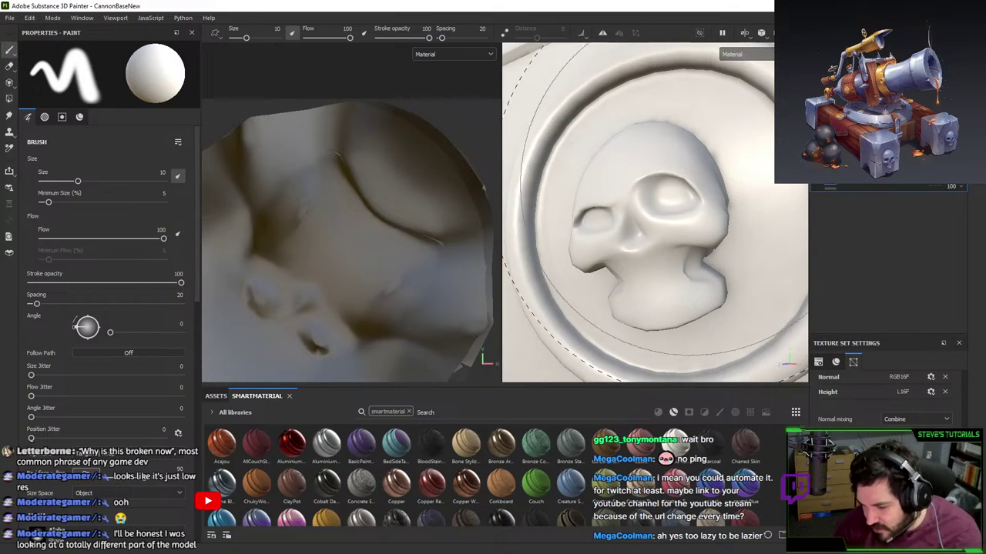
{"action": "scroll", "coordinate": [651, 216], "scroll_direction": "up", "scroll_amount": 5}
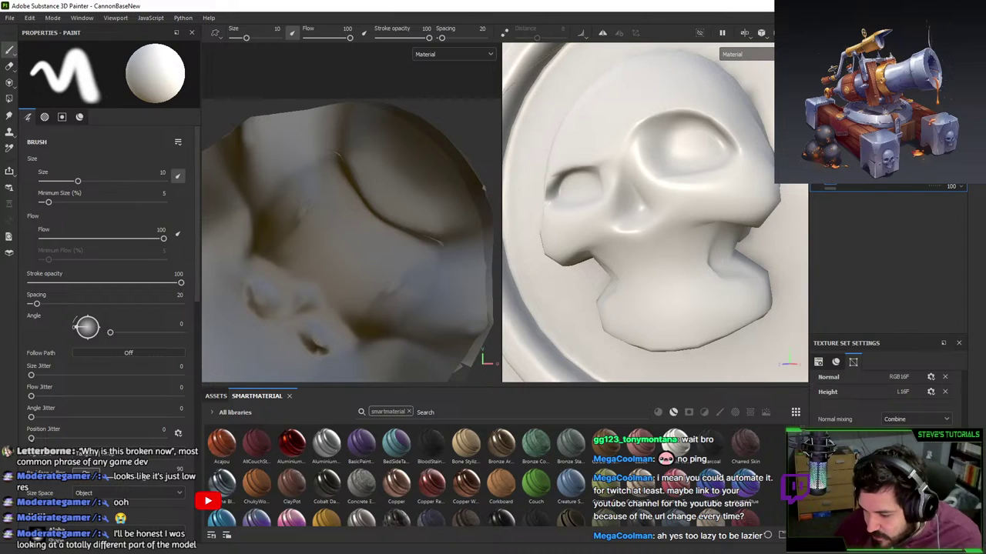
{"action": "left_click_drag", "start_coordinate": [77, 181], "coordinate": [50, 181]}
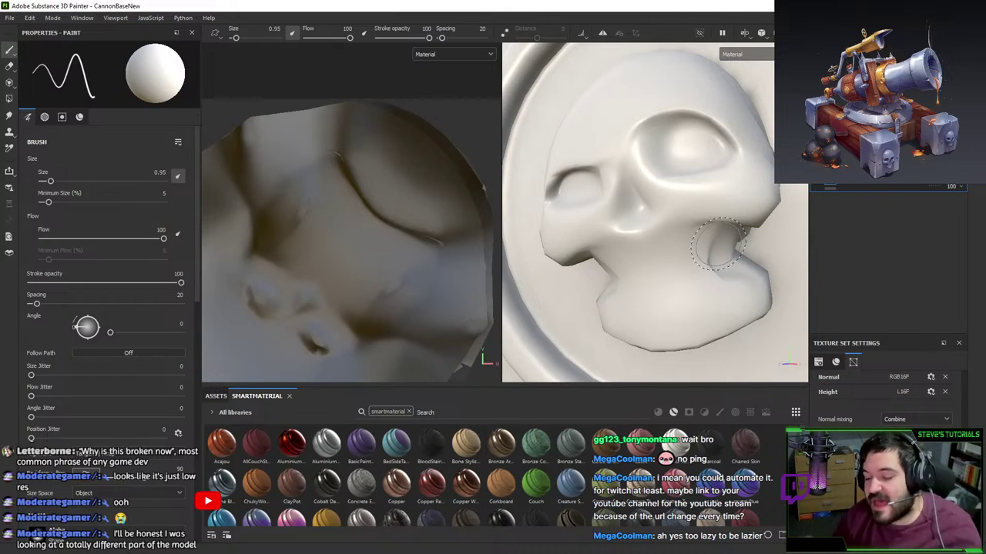
- Examine the rear skull emblem's surroundings, the side bracket's metal coverage and the complete UV layout of the cannon texture
{"action": "scroll", "coordinate": [651, 164], "scroll_direction": "down", "scroll_amount": 3}
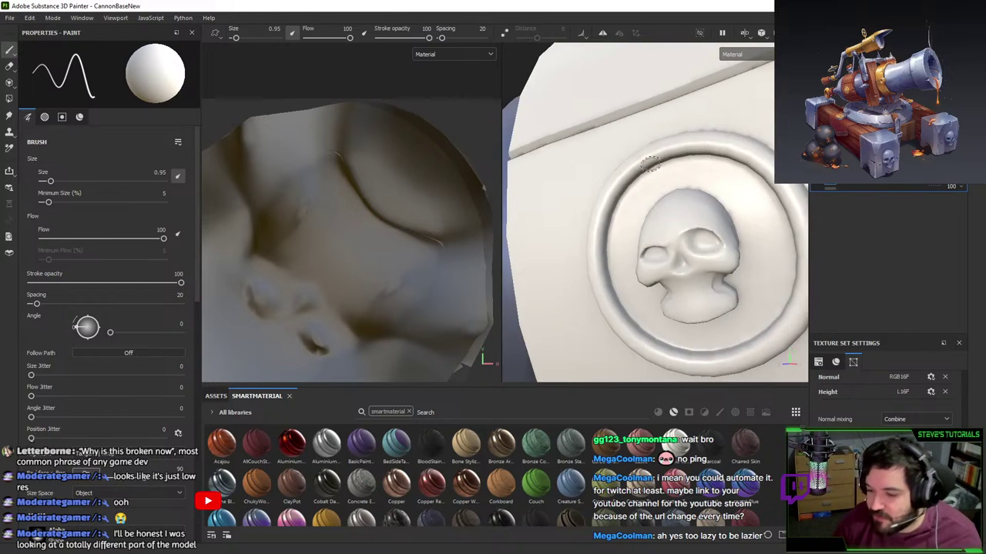
{"action": "scroll", "coordinate": [651, 164], "scroll_direction": "down", "scroll_amount": 8}
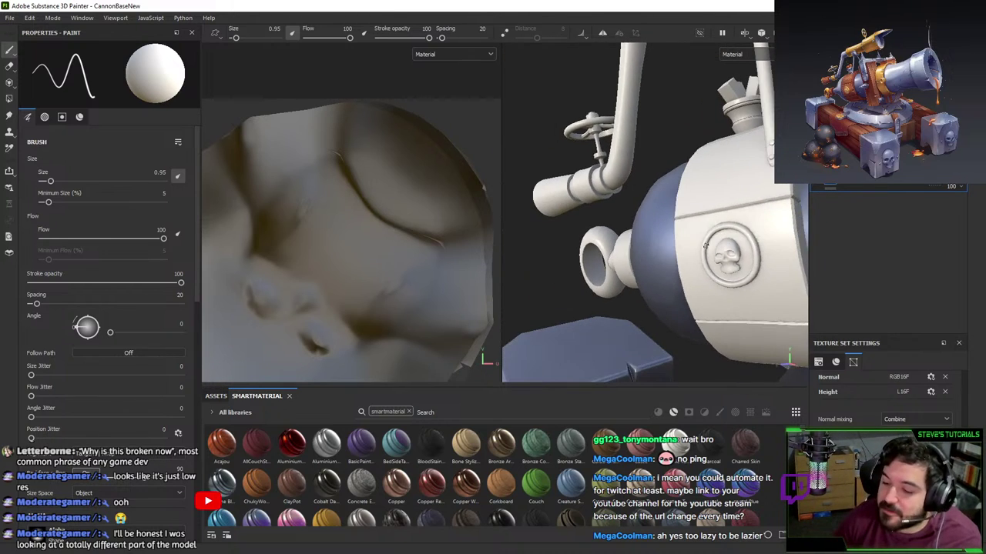
{"action": "scroll", "coordinate": [650, 164], "scroll_direction": "down", "scroll_amount": 1}
{"action": "left_click_drag", "start_coordinate": [651, 164], "coordinate": [697, 165], "text": "alt"}
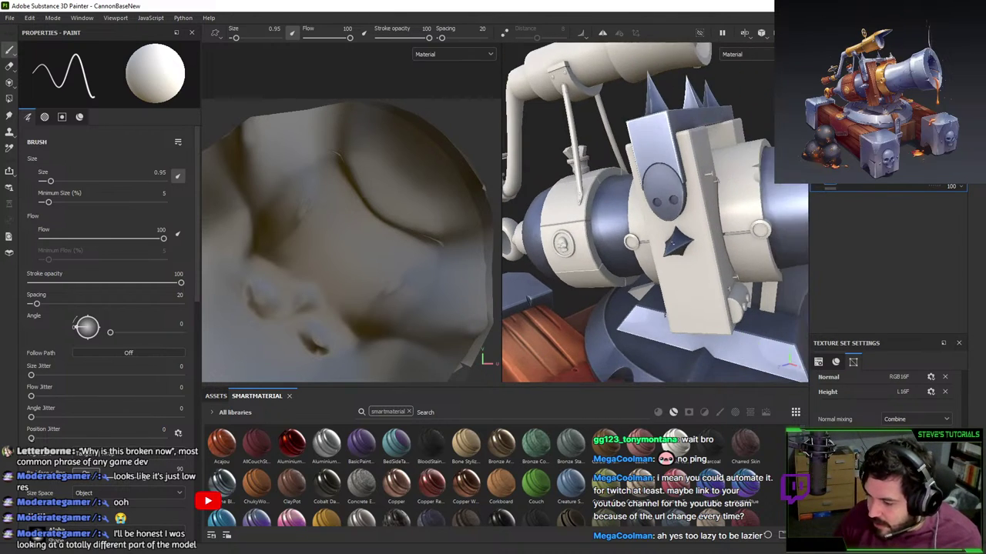
{"action": "scroll", "coordinate": [655, 212], "scroll_direction": "down", "scroll_amount": 1}
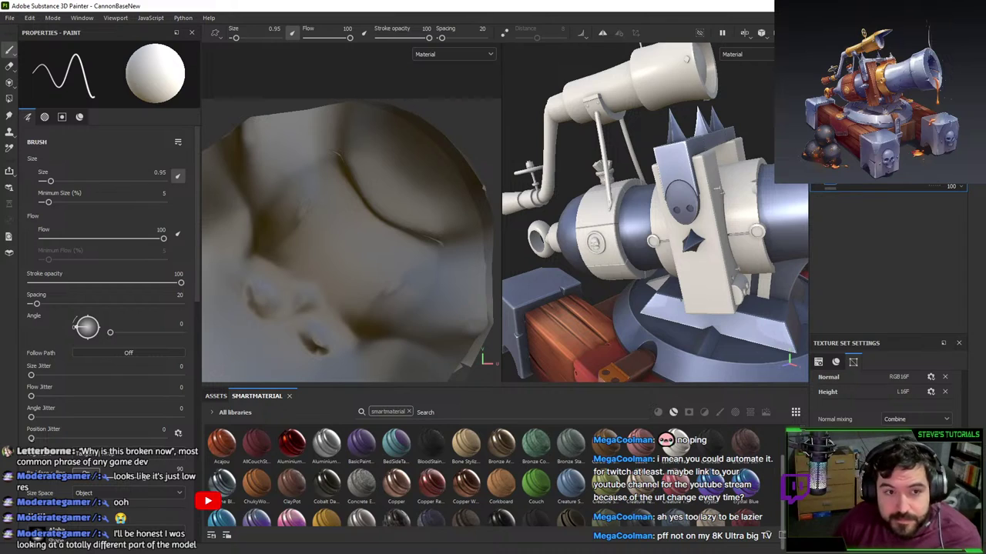
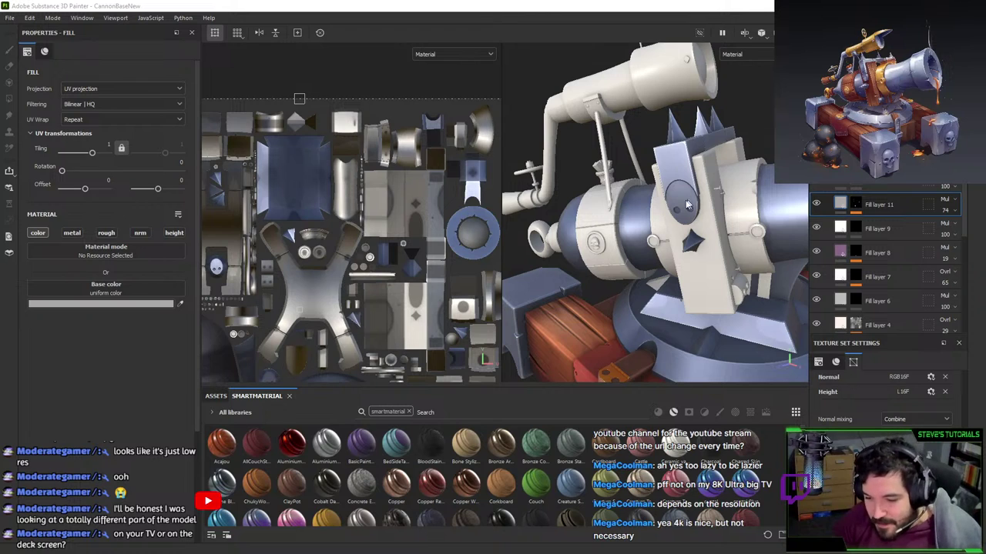
{"action": "left_click_drag", "start_coordinate": [685, 200], "coordinate": [689, 198], "text": "alt"}
{"action": "left_click_drag", "start_coordinate": [687, 125], "coordinate": [679, 145], "text": "alt"}
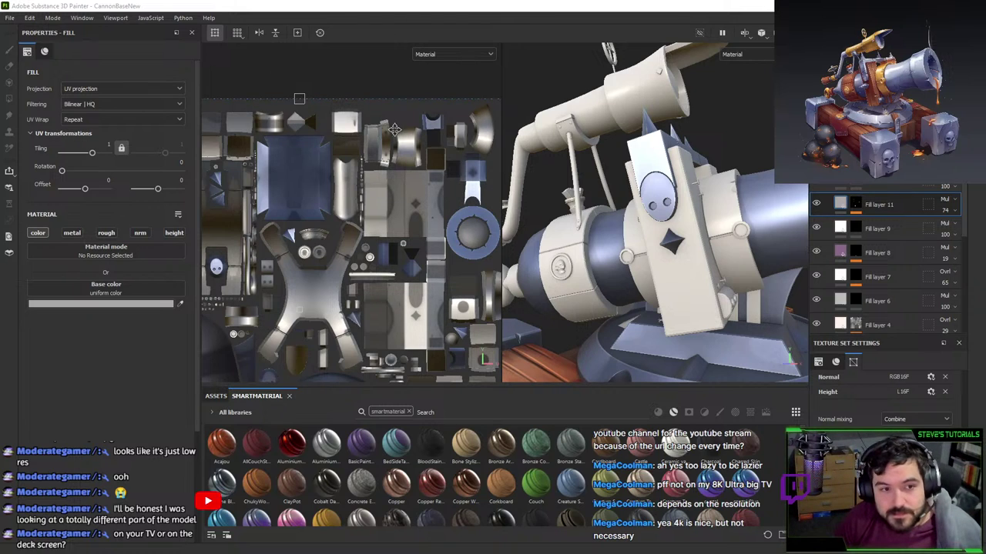
{"action": "mouse_move", "coordinate": [466, 163]}
{"action": "left_mouse_down", "text": "alt"}
{"action": "mouse_move", "coordinate": [431, 167]}
{"action": "mouse_move", "coordinate": [472, 162]}
{"action": "left_mouse_up", "text": "alt"}
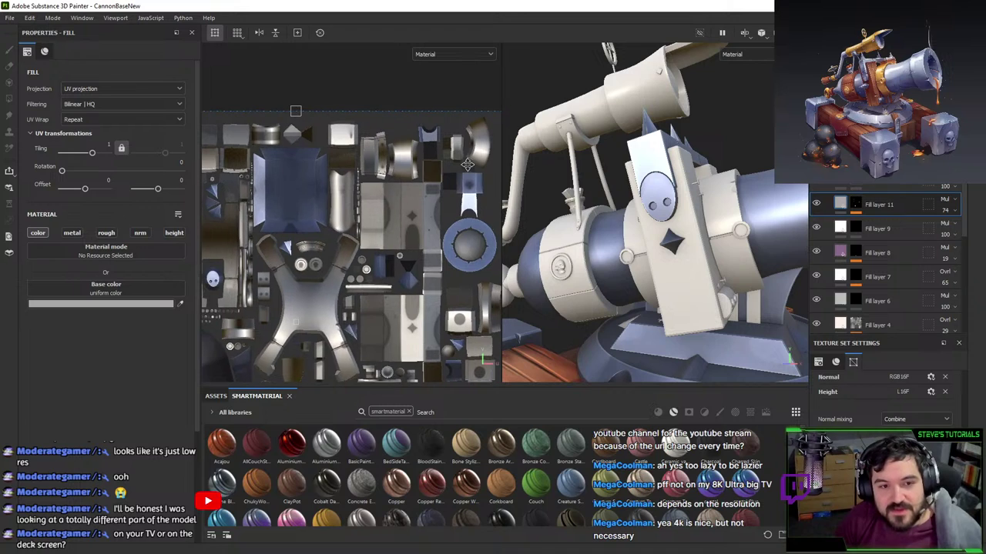
{"action": "scroll", "coordinate": [450, 146], "scroll_direction": "down", "scroll_amount": 3}
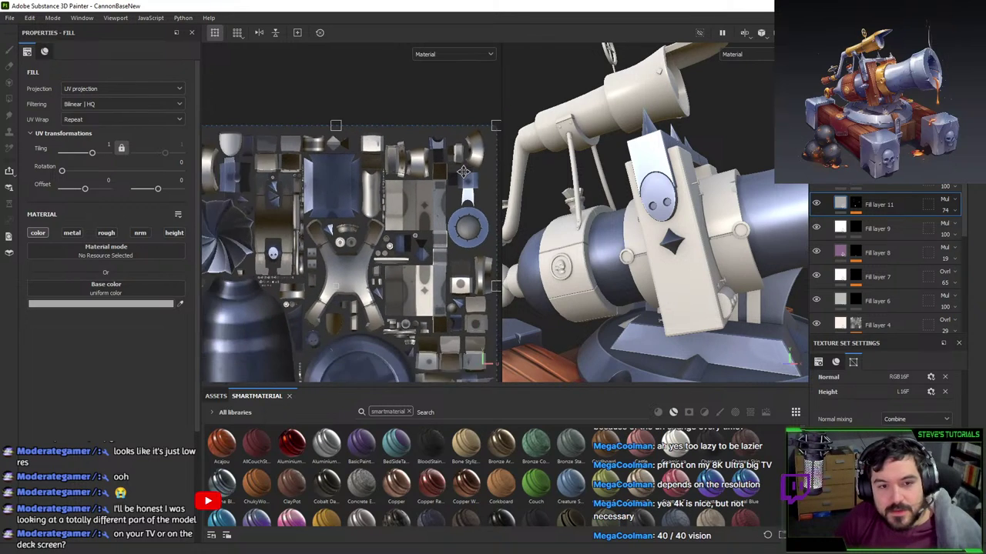
{"action": "middle_click_drag", "start_coordinate": [445, 90], "coordinate": [445, 69]}
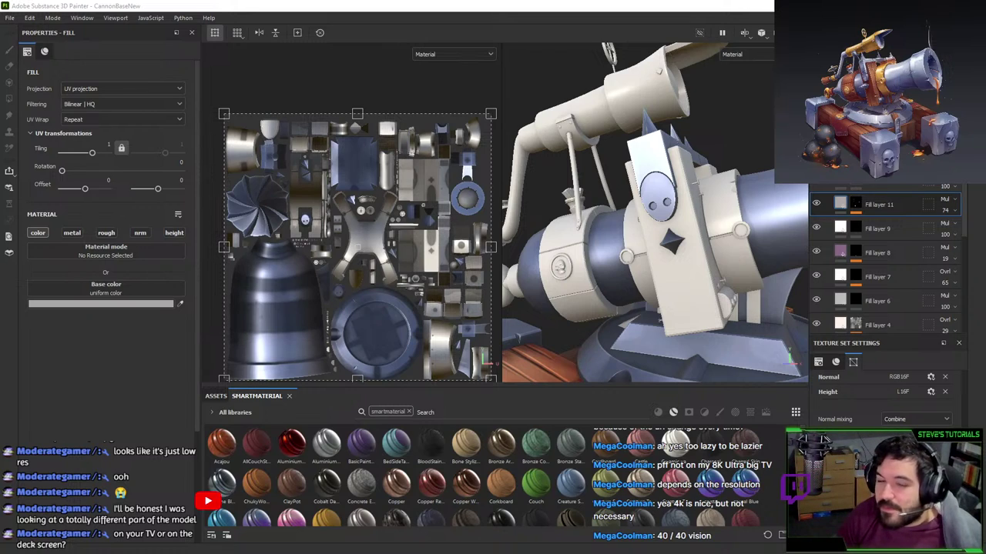
{"action": "left_click_drag", "start_coordinate": [779, 189], "coordinate": [667, 222], "text": "alt"}
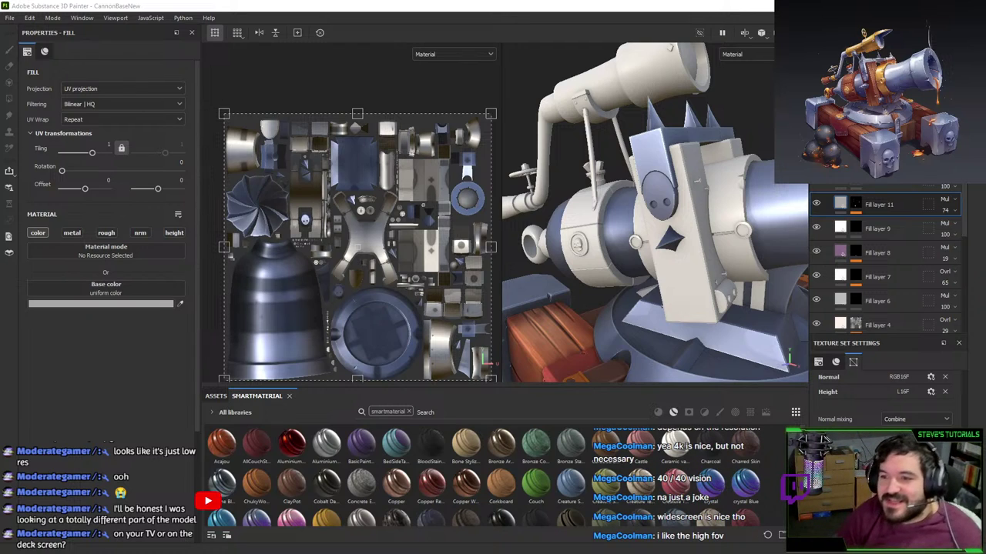
- Switch to Calculator, multiply 2.35 by 9, and move the calculator out of the way
{"action": "key", "text": "XF86Calculator"}
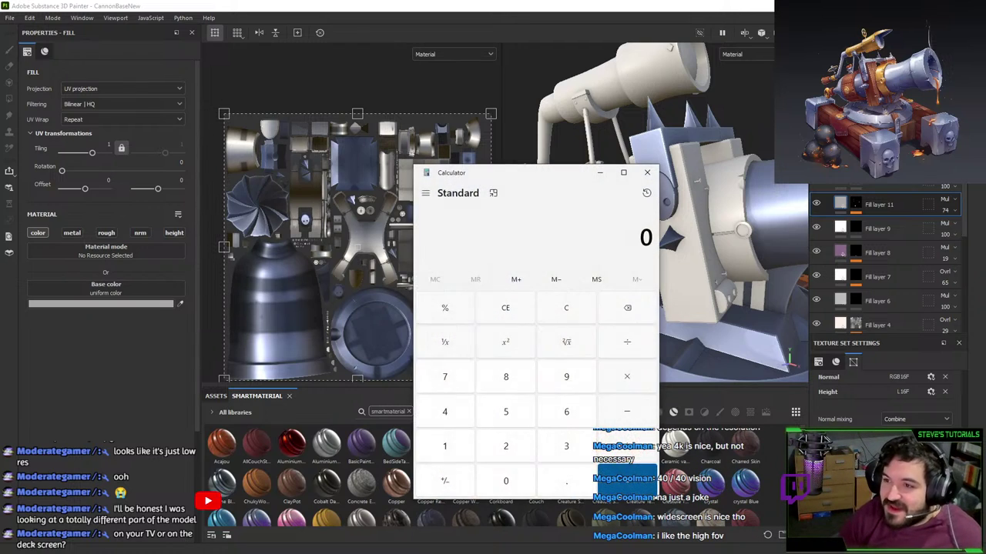
{"action": "type", "text": "16"}
{"action": "key", "text": "BackSpace"}
{"action": "key", "text": "BackSpace"}
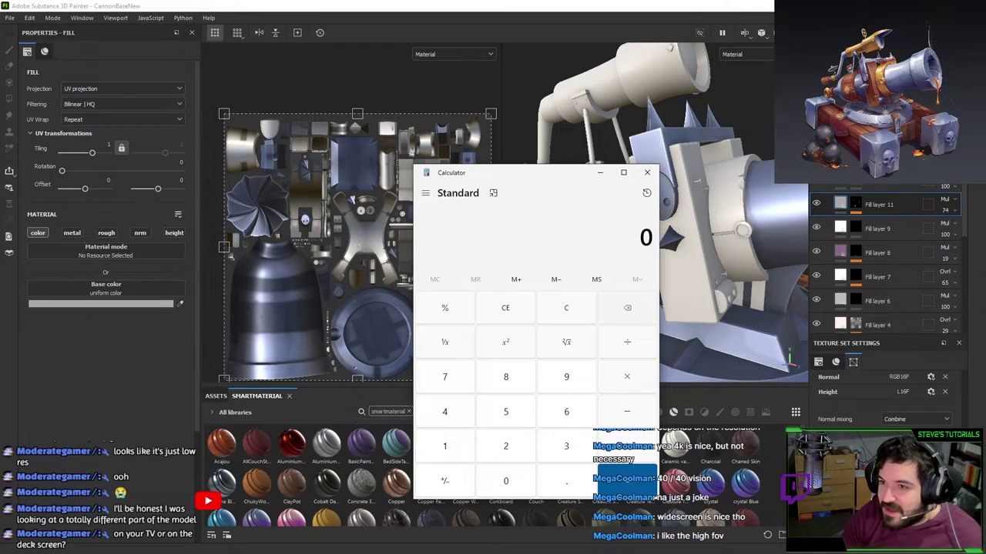
{"action": "type", "text": "2.3"}
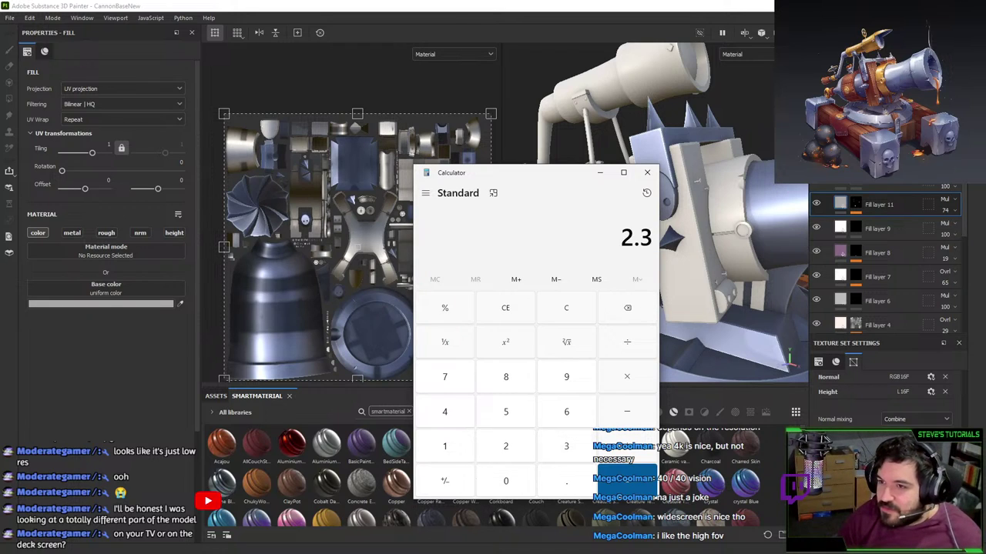
{"action": "type", "text": "5*9"}
{"action": "key", "text": "Return"}
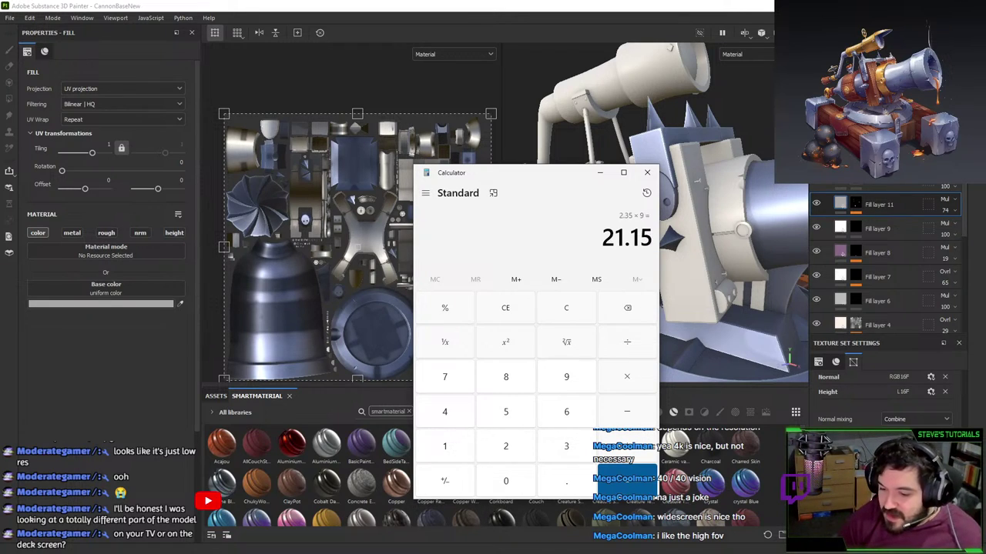
{"action": "left_click_drag", "start_coordinate": [575, 176], "coordinate": [335, 0]}
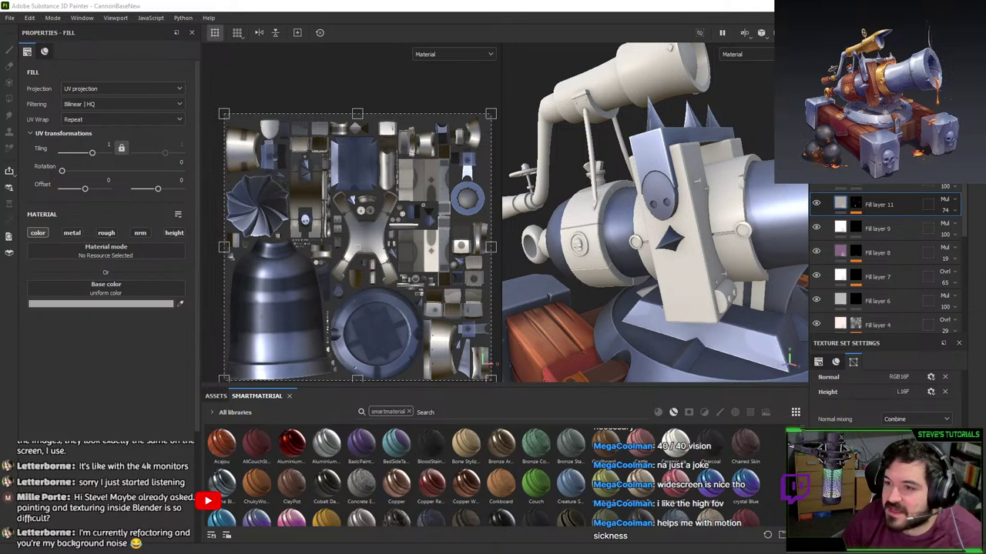
- Bring up the browser's GPU Check page for Rocket League and search it for "1080 ti"
{"action": "left_click_drag", "start_coordinate": [686, 553], "coordinate": [686, 0]}
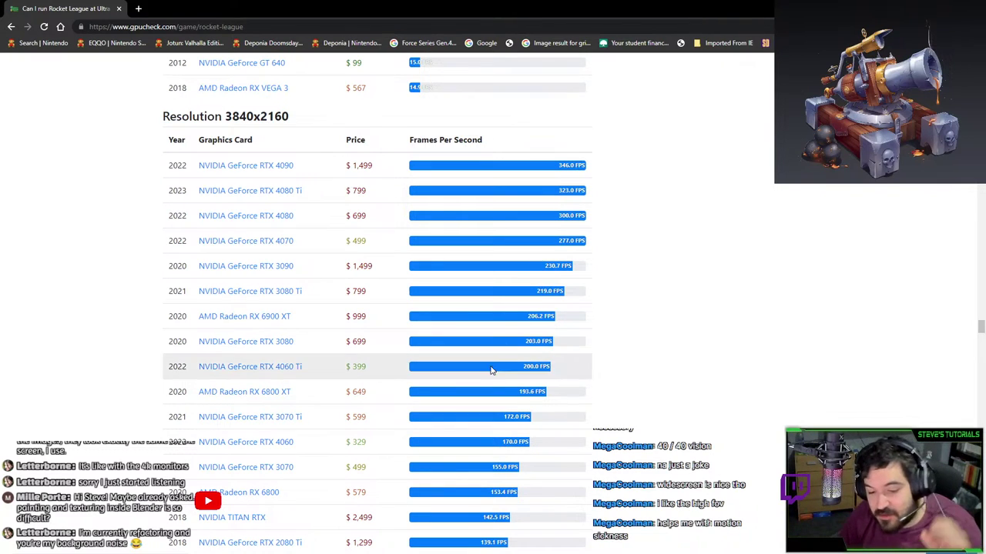
{"action": "scroll", "coordinate": [491, 370], "scroll_direction": "down", "scroll_amount": 10}
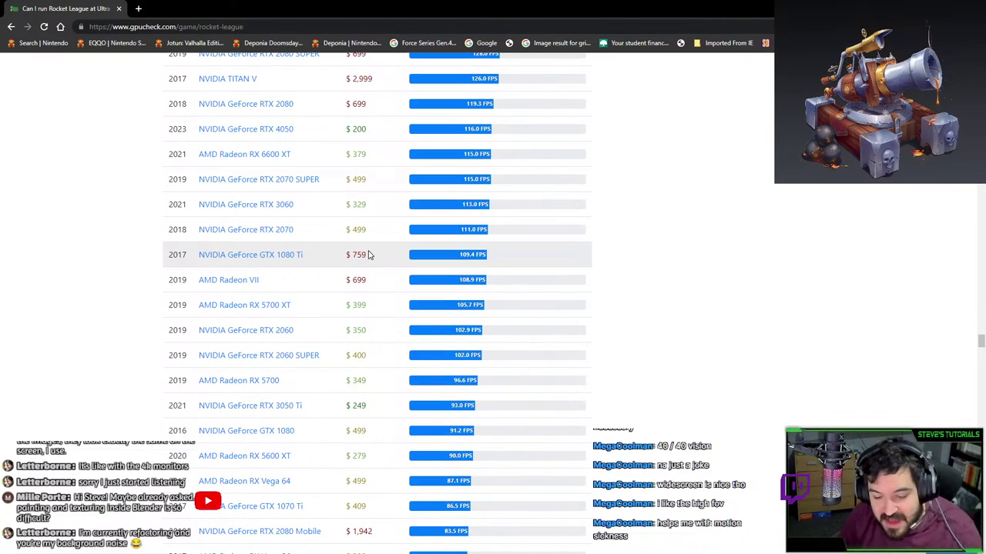
{"action": "key", "text": "ctrl+f"}
{"action": "type", "text": "1080p"}
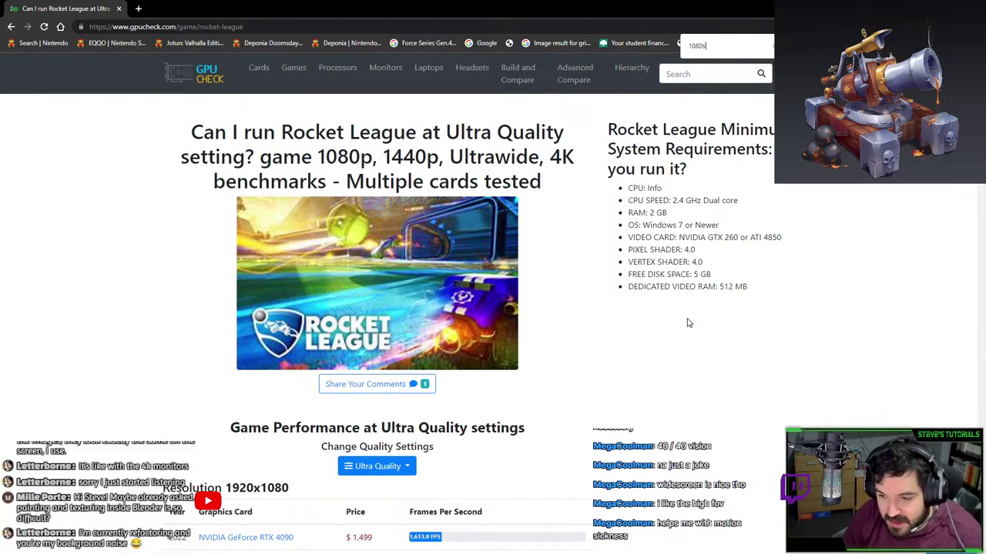
{"action": "key", "text": "BackSpace"}
{"action": "type", "text": "ti"}
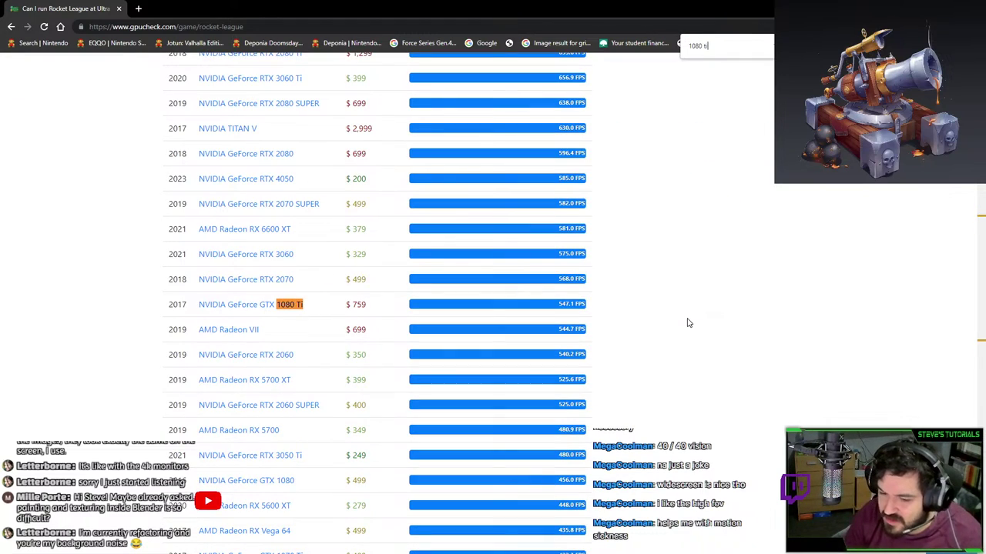
- Compare the GTX 1080 Ti's Rocket League frame rates in the 1920x1080 and 3840x2160 tables
{"action": "scroll", "coordinate": [636, 324], "scroll_direction": "down", "scroll_amount": 15}
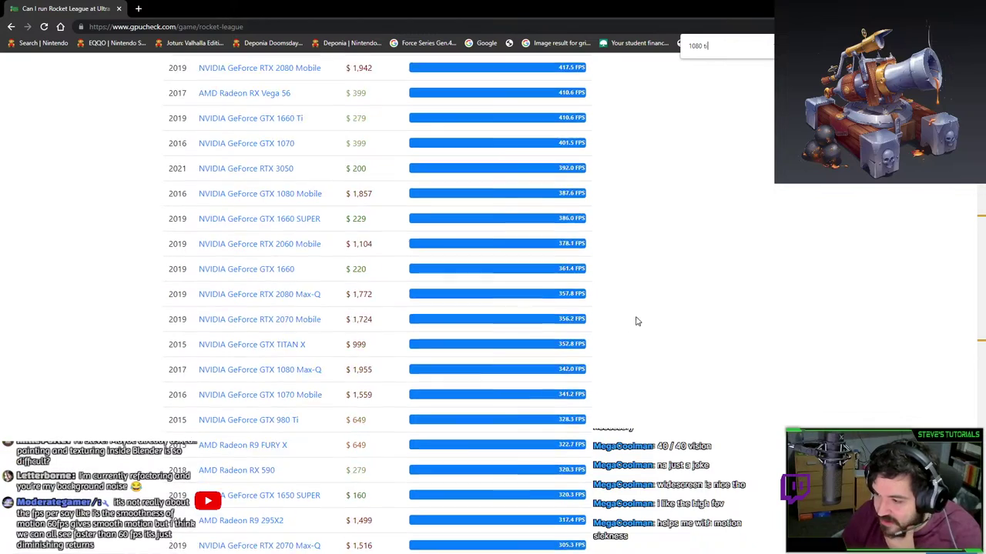
{"action": "scroll", "coordinate": [651, 400], "scroll_direction": "down", "scroll_amount": 15}
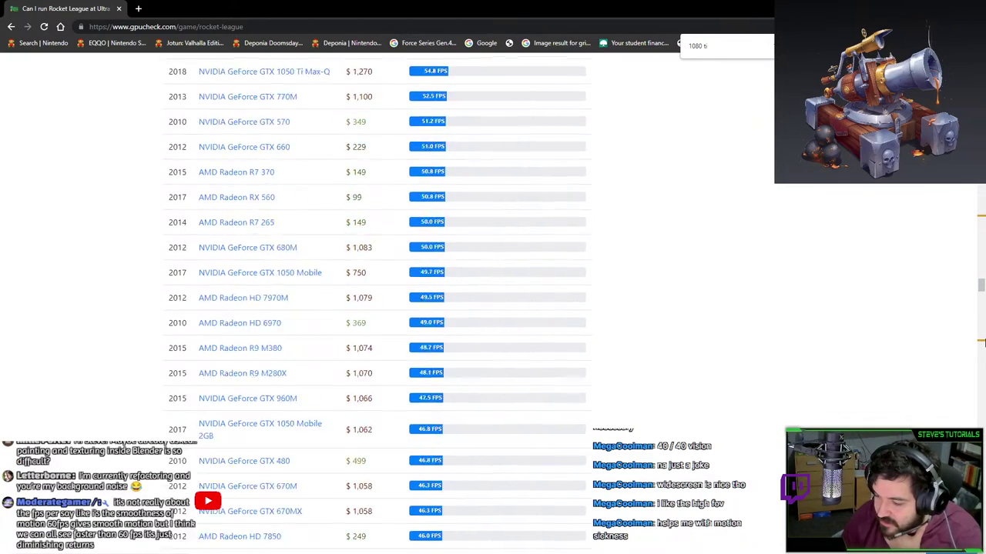
{"action": "scroll", "coordinate": [539, 420], "scroll_direction": "down", "scroll_amount": 2}
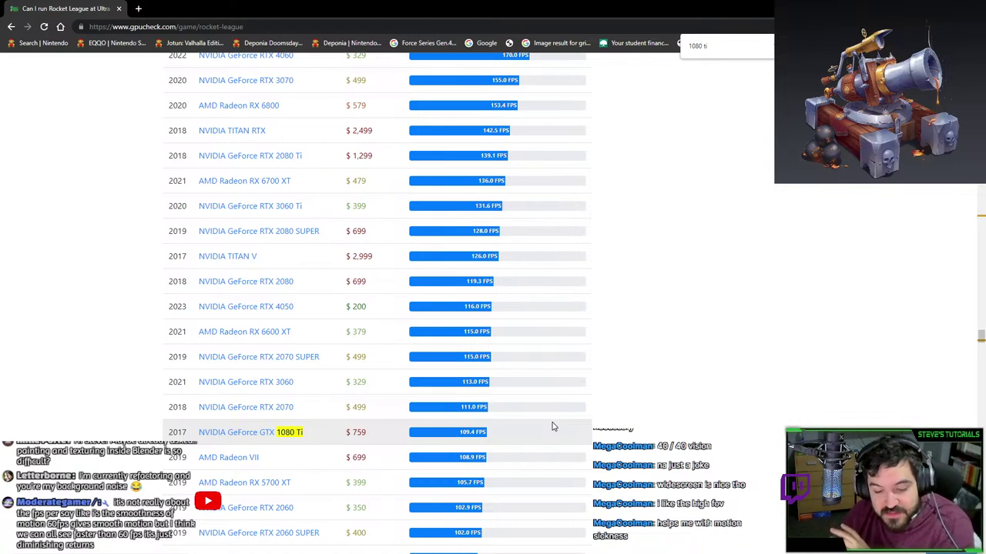
{"action": "scroll", "coordinate": [734, 267], "scroll_direction": "down", "scroll_amount": 20}
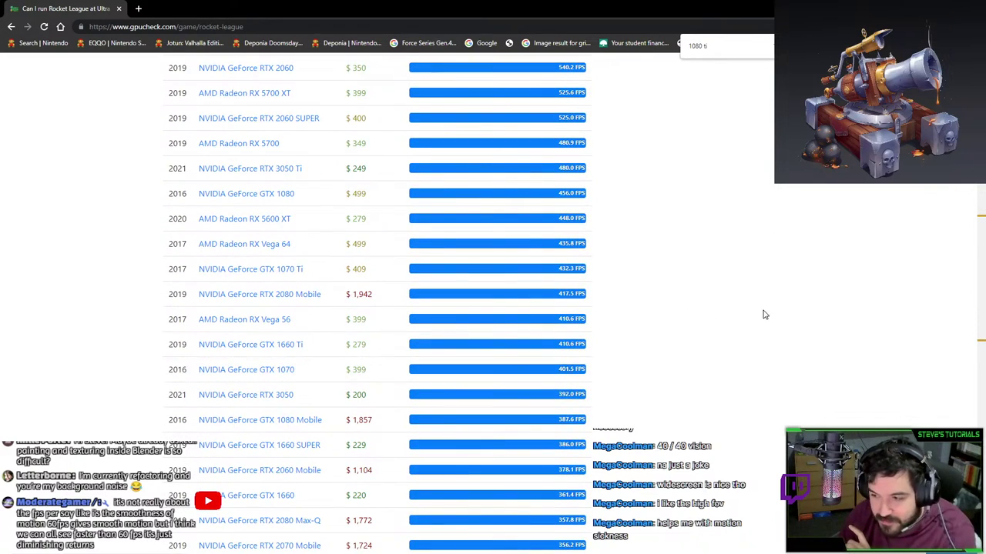
{"action": "scroll", "coordinate": [774, 304], "scroll_direction": "up", "scroll_amount": 2}
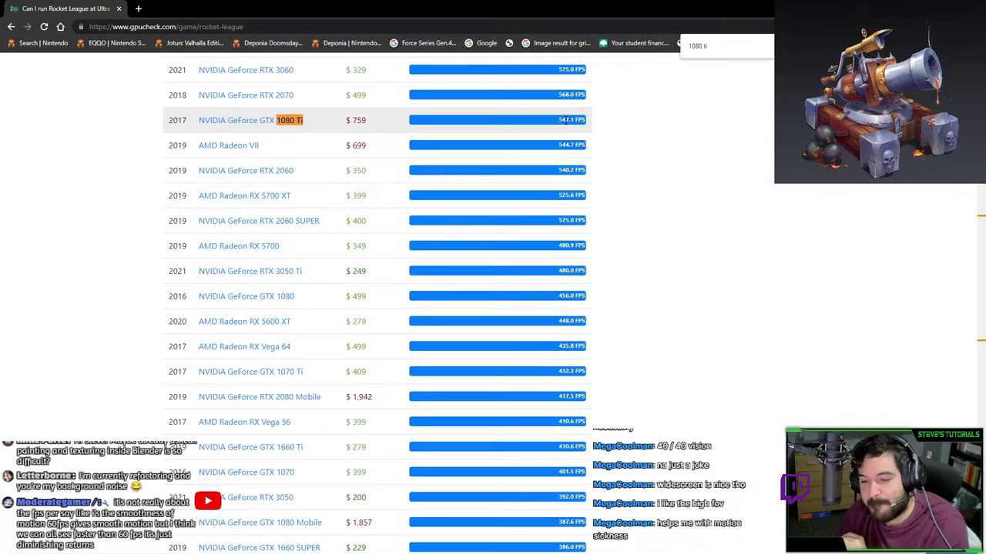
{"action": "left_click", "coordinate": [981, 343]}
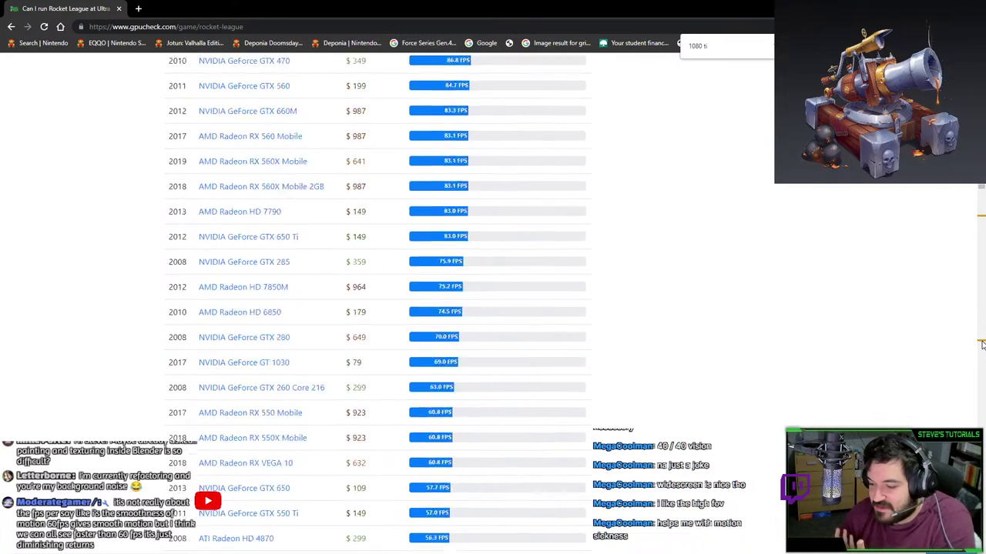
{"action": "left_click_drag", "start_coordinate": [981, 344], "coordinate": [981, 335]}
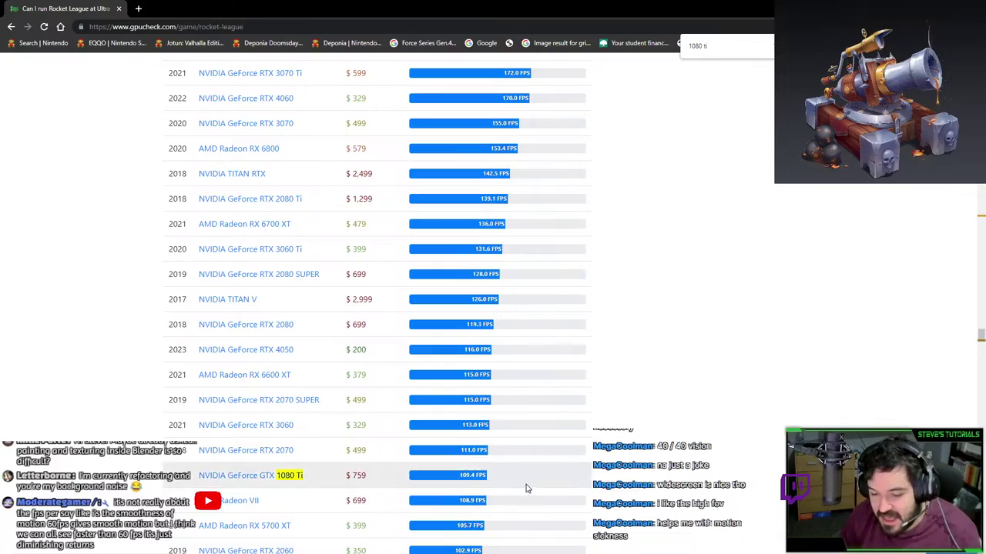
- Browse the benchmark tables for the other resolutions and read the 3840x2160 results from the RTX 4090 down to the GTX 1080 Ti
{"action": "scroll", "coordinate": [539, 483], "scroll_direction": "down", "scroll_amount": 15}
{"action": "scroll", "coordinate": [557, 468], "scroll_direction": "down", "scroll_amount": 20}
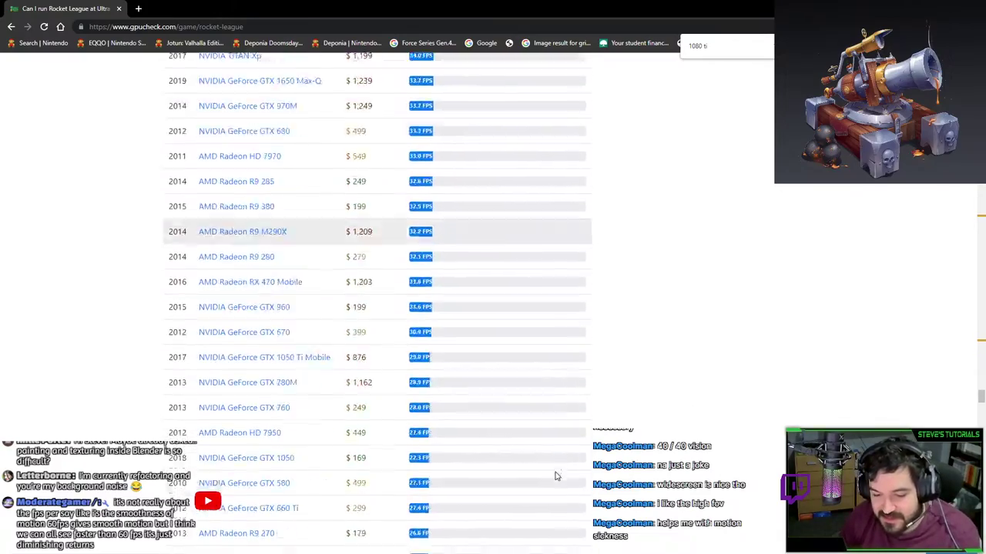
{"action": "scroll", "coordinate": [662, 509], "scroll_direction": "up", "scroll_amount": 15}
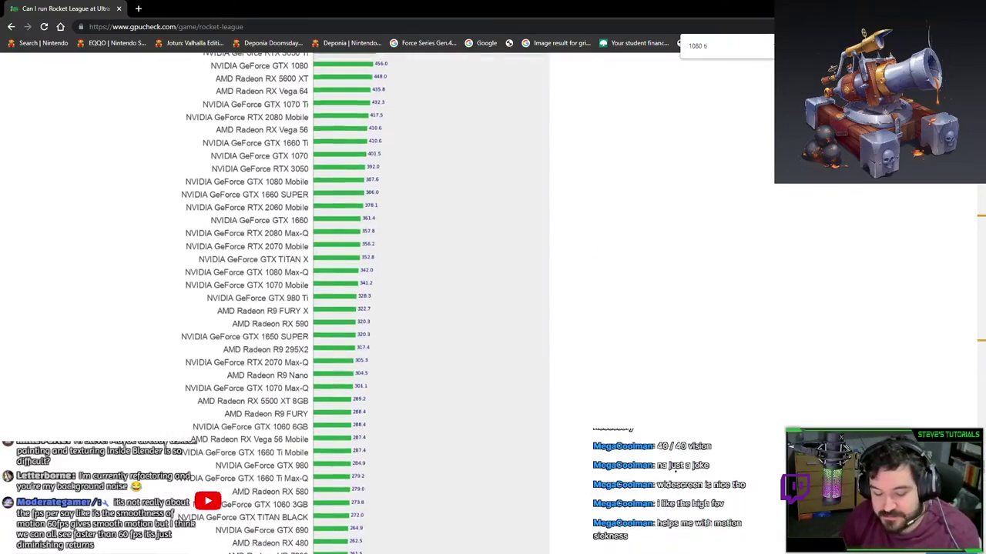
{"action": "scroll", "coordinate": [573, 394], "scroll_direction": "up", "scroll_amount": 20}
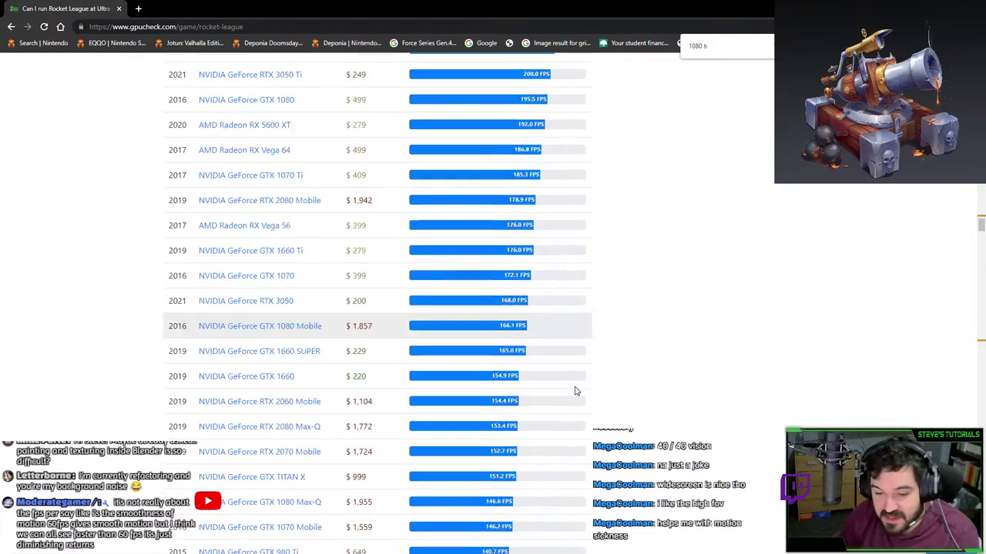
{"action": "scroll", "coordinate": [576, 418], "scroll_direction": "up", "scroll_amount": 3}
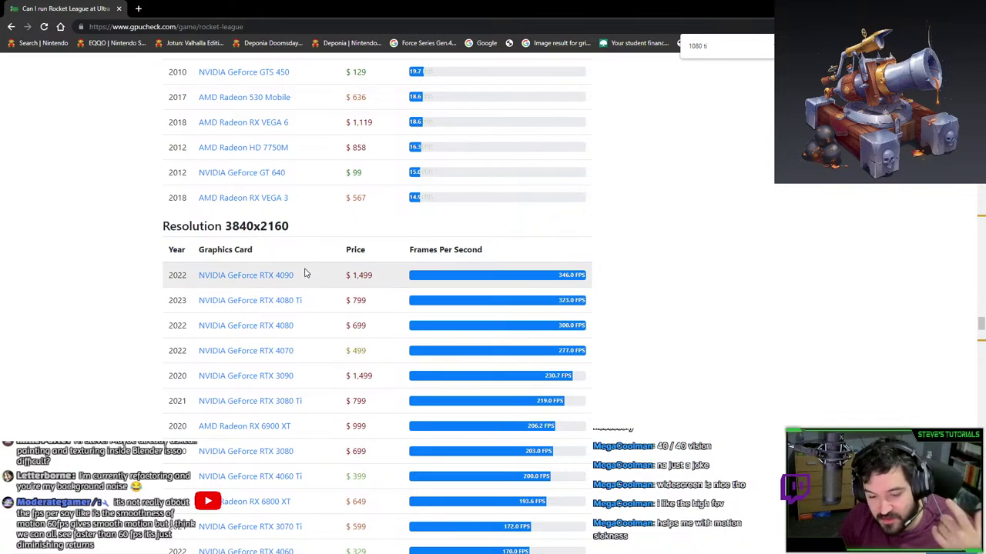
{"action": "left_click_drag", "start_coordinate": [307, 273], "coordinate": [171, 275]}
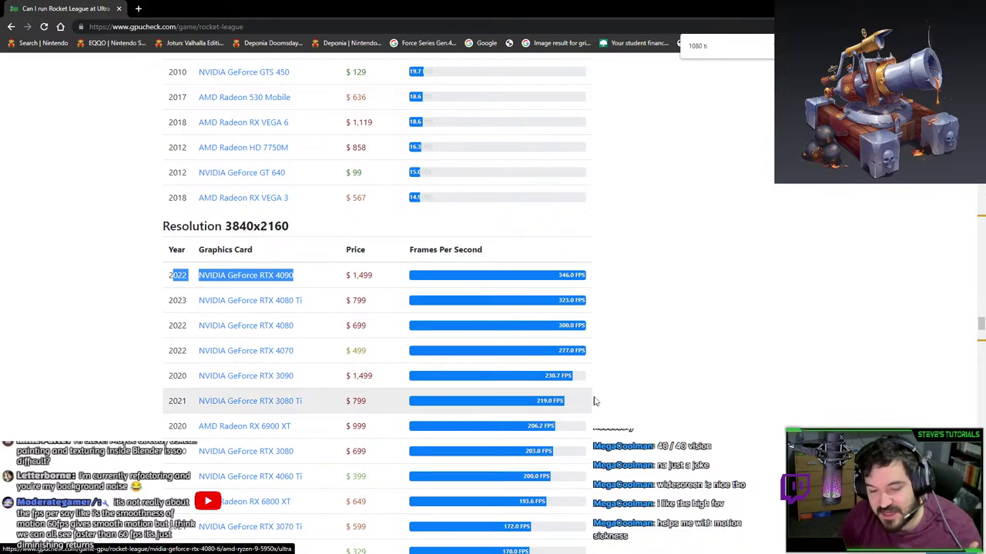
{"action": "left_click", "coordinate": [737, 421]}
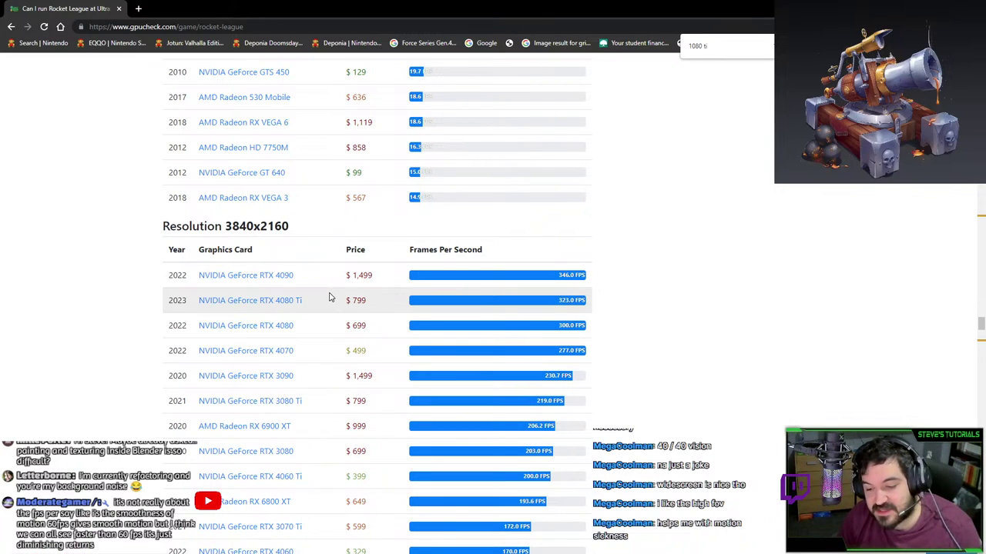
{"action": "scroll", "coordinate": [548, 418], "scroll_direction": "down", "scroll_amount": 10}
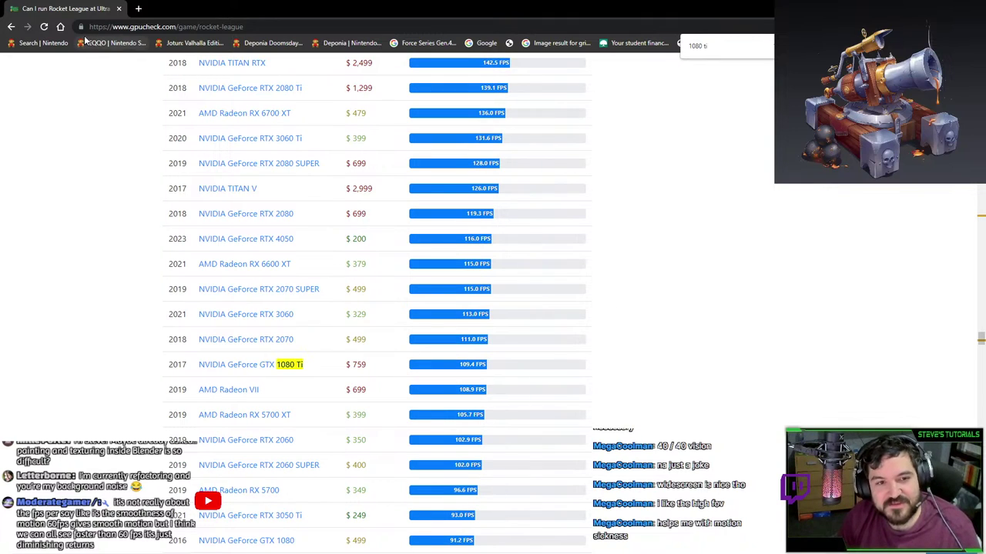
- Switch back to Substance 3D Painter and view the whole cannon on its base
{"action": "key", "text": "alt+Tab"}
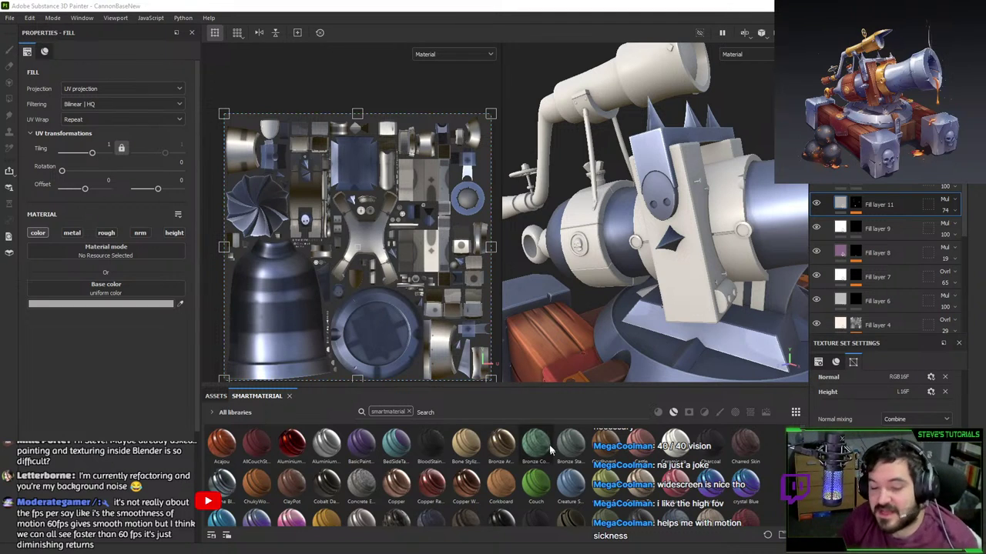
{"action": "left_click_drag", "start_coordinate": [669, 245], "coordinate": [639, 270], "text": "alt"}
{"action": "right_click_drag", "start_coordinate": [639, 270], "coordinate": [647, 193], "text": "alt"}
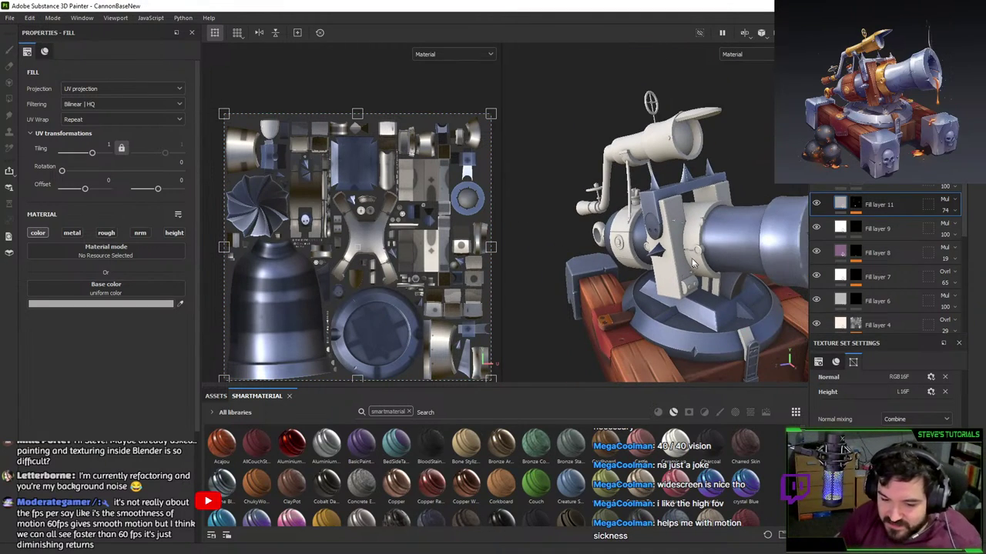
- Hide Fill layer 6 in the cannon's layer stack and show the texture set's general properties
{"action": "left_click_drag", "start_coordinate": [692, 259], "coordinate": [705, 212], "text": "alt"}
{"action": "scroll", "coordinate": [622, 194], "scroll_direction": "up", "scroll_amount": 5}
{"action": "right_click_drag", "start_coordinate": [705, 212], "coordinate": [664, 101], "text": "alt"}
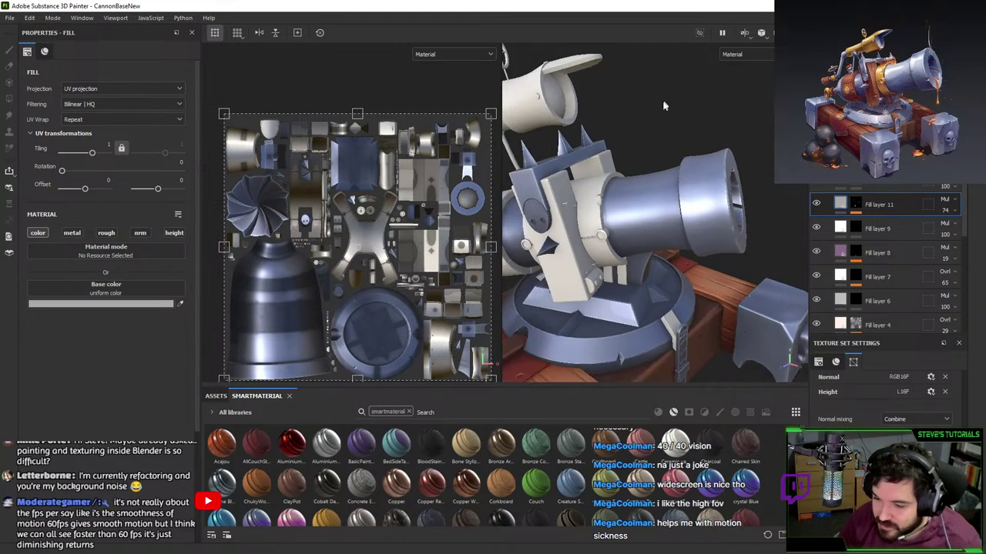
{"action": "middle_click_drag", "start_coordinate": [664, 101], "coordinate": [699, 116], "text": "alt"}
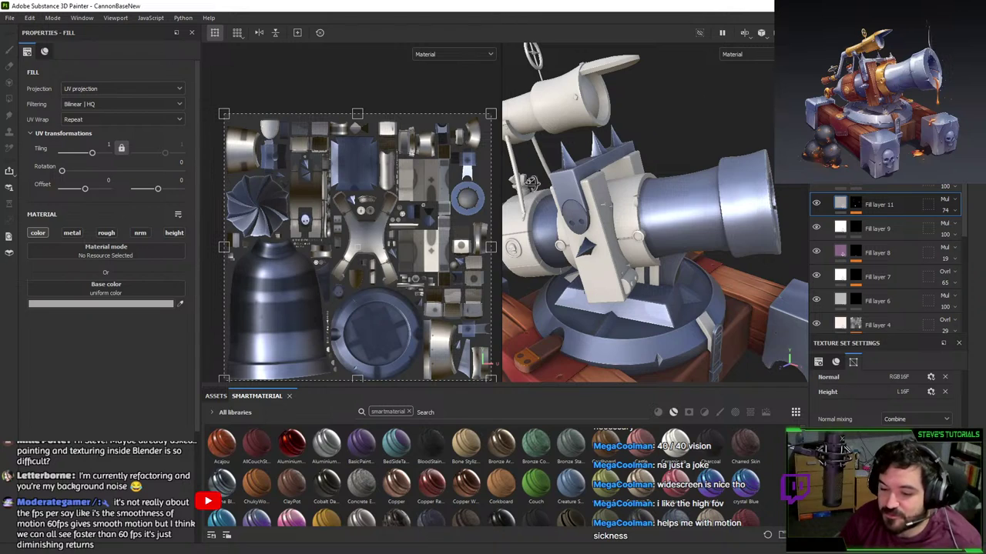
{"action": "left_click_drag", "start_coordinate": [545, 204], "coordinate": [634, 178], "text": "alt"}
{"action": "right_click_drag", "start_coordinate": [633, 178], "coordinate": [728, 298], "text": "alt"}
{"action": "left_click_drag", "start_coordinate": [728, 298], "coordinate": [692, 264], "text": "alt"}
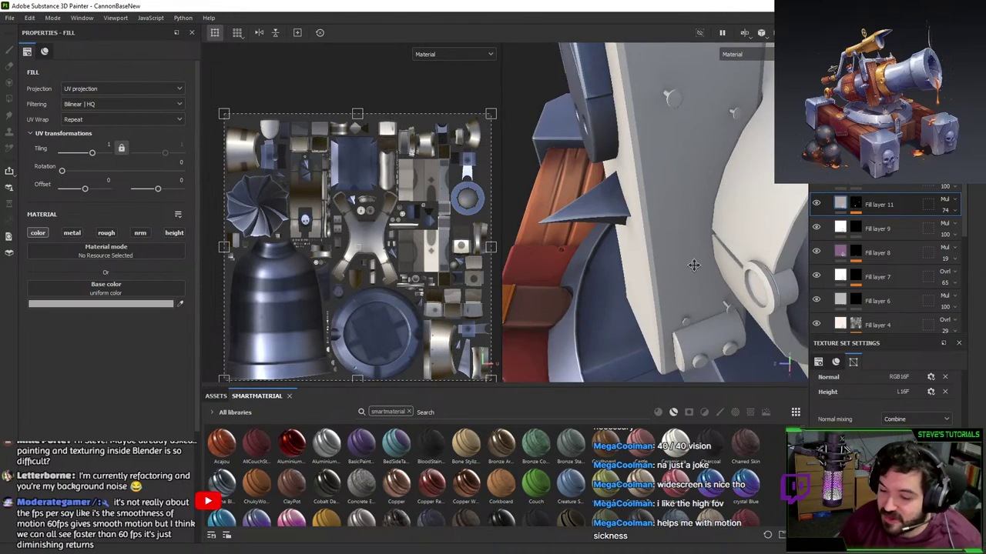
{"action": "middle_click_drag", "start_coordinate": [693, 264], "coordinate": [755, 238], "text": "alt"}
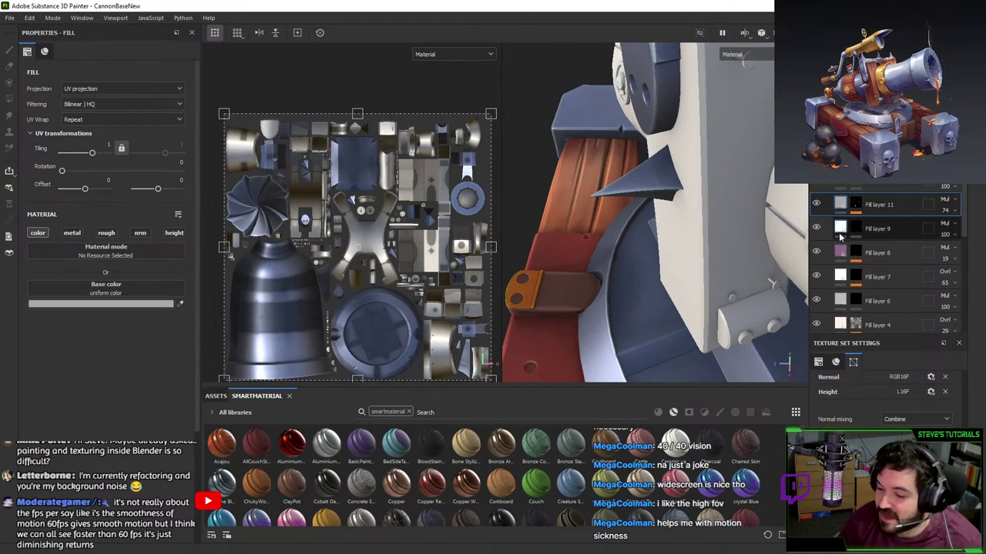
{"action": "left_click", "coordinate": [816, 300]}
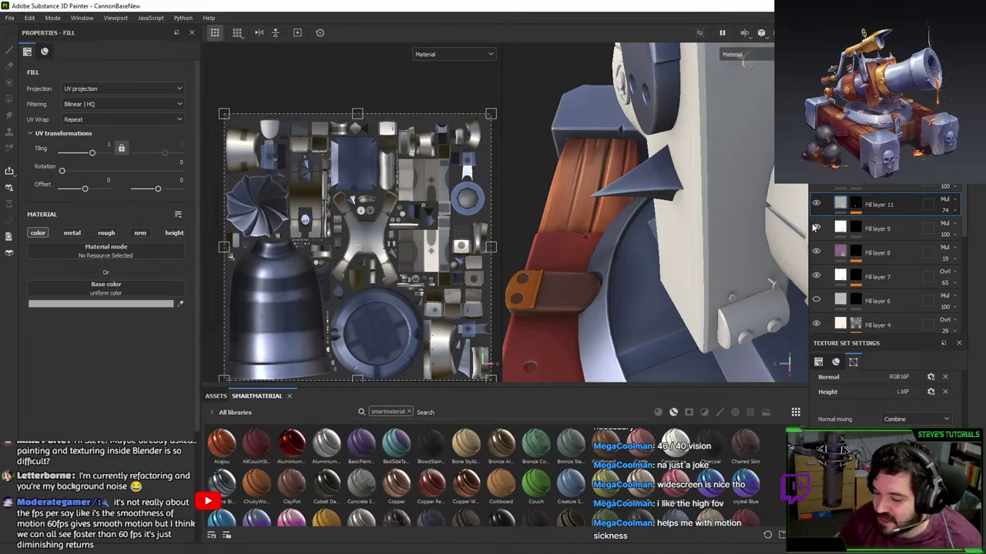
{"action": "left_click", "coordinate": [818, 362]}
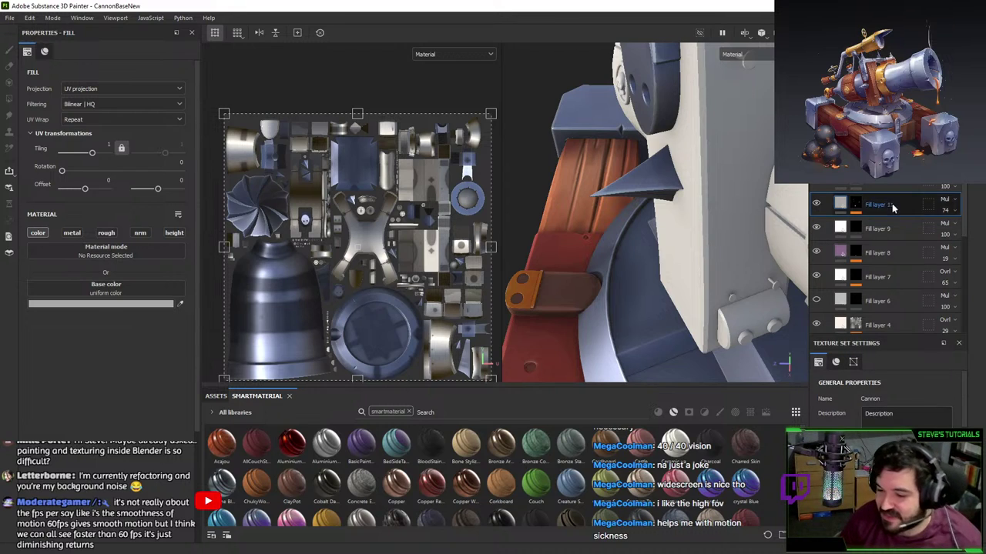
- Compare the cannon's shading with Fill layer 2 copy 4 and Fill layer 2 copy 3 hidden and shown
{"action": "scroll", "coordinate": [847, 292], "scroll_direction": "down", "scroll_amount": 2}
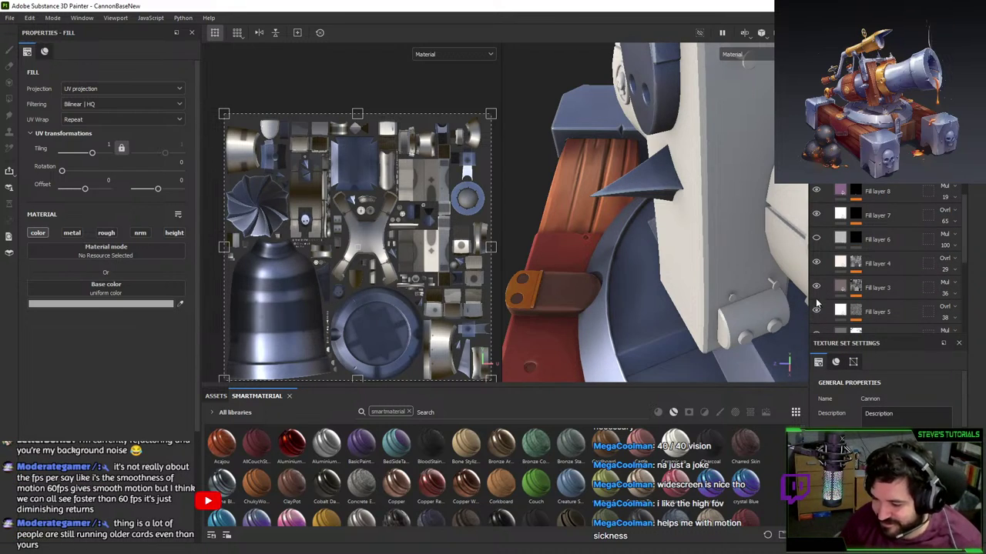
{"action": "scroll", "coordinate": [819, 308], "scroll_direction": "down", "scroll_amount": 1}
{"action": "left_click", "coordinate": [818, 307]}
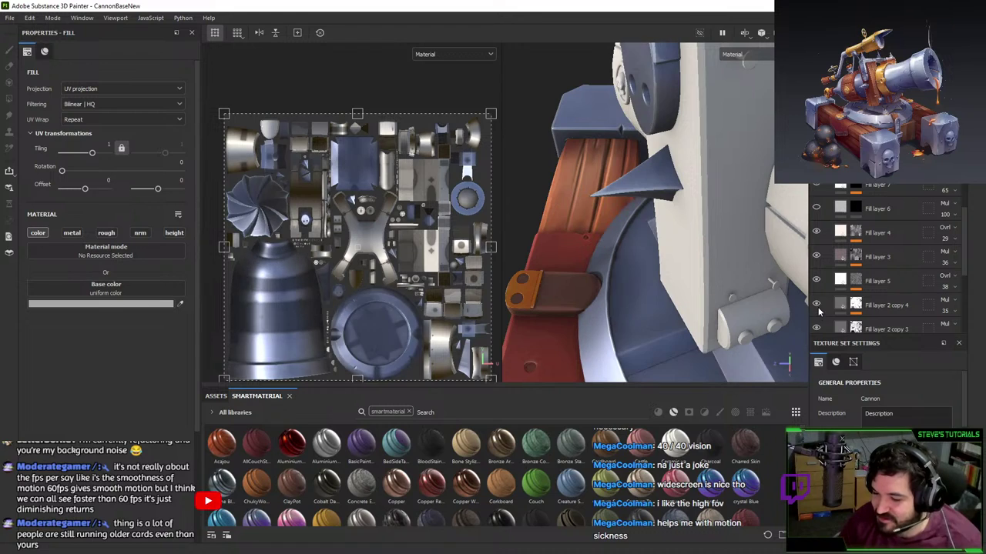
{"action": "left_click", "coordinate": [818, 307]}
{"action": "left_click", "coordinate": [816, 303]}
{"action": "left_click", "coordinate": [818, 303]}
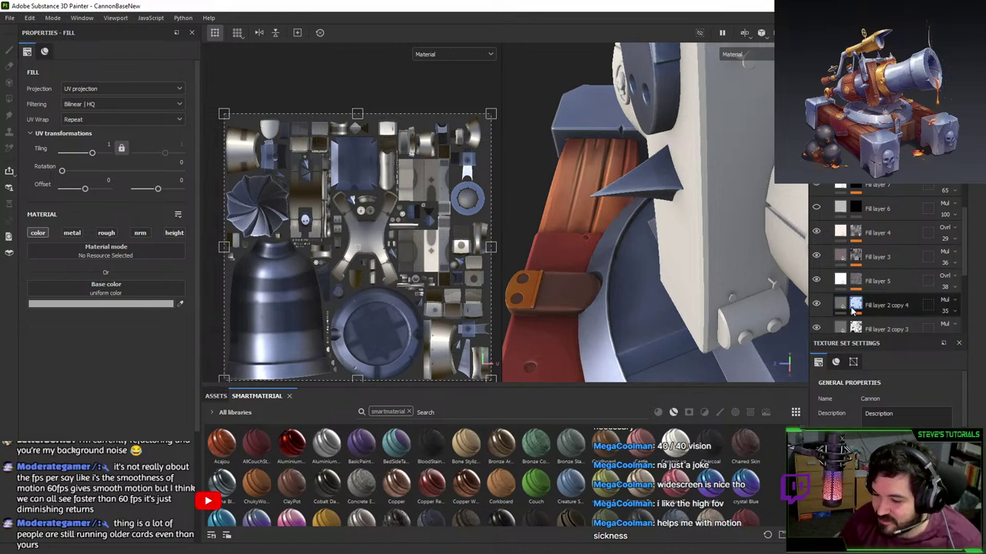
{"action": "scroll", "coordinate": [820, 311], "scroll_direction": "down", "scroll_amount": 2}
{"action": "left_click", "coordinate": [817, 268]}
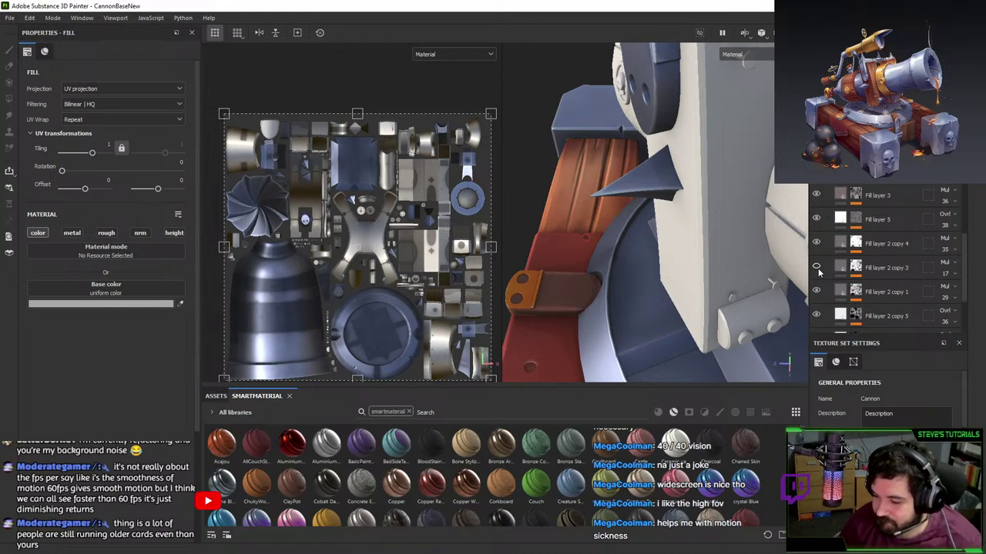
{"action": "left_click", "coordinate": [816, 268]}
- Try a different Global Contrast for the mask generator on Fill layer 2 copy 3 and undo it
{"action": "left_click", "coordinate": [854, 267]}
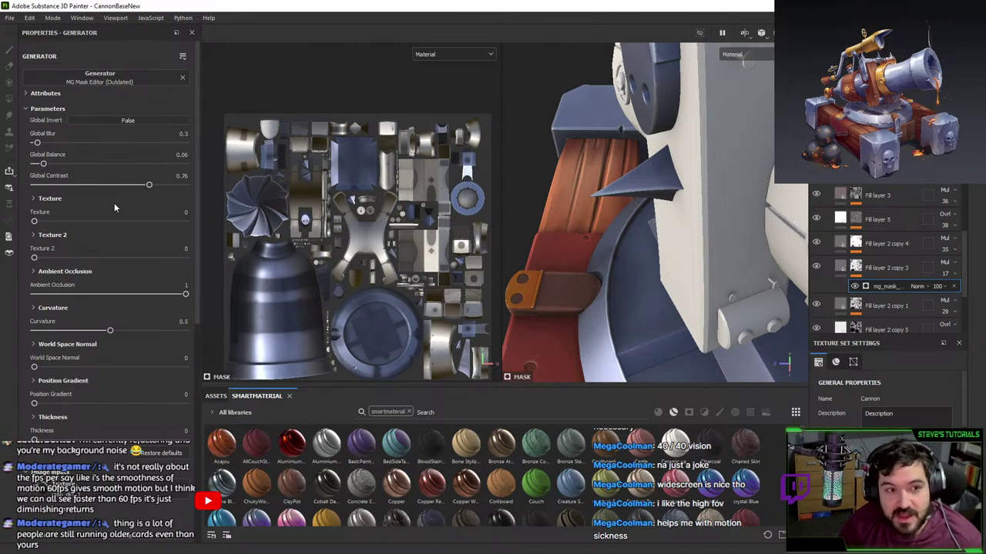
{"action": "left_click_drag", "start_coordinate": [116, 185], "coordinate": [52, 175]}
{"action": "key", "text": "ctrl+z"}
{"action": "key", "text": "ctrl+z"}
{"action": "left_click", "coordinate": [816, 265]}
{"action": "left_click", "coordinate": [816, 266]}
- Set the Global Balance of the mask generator on Fill layer 2 copy 4 to 0.21
{"action": "left_click", "coordinate": [816, 243]}
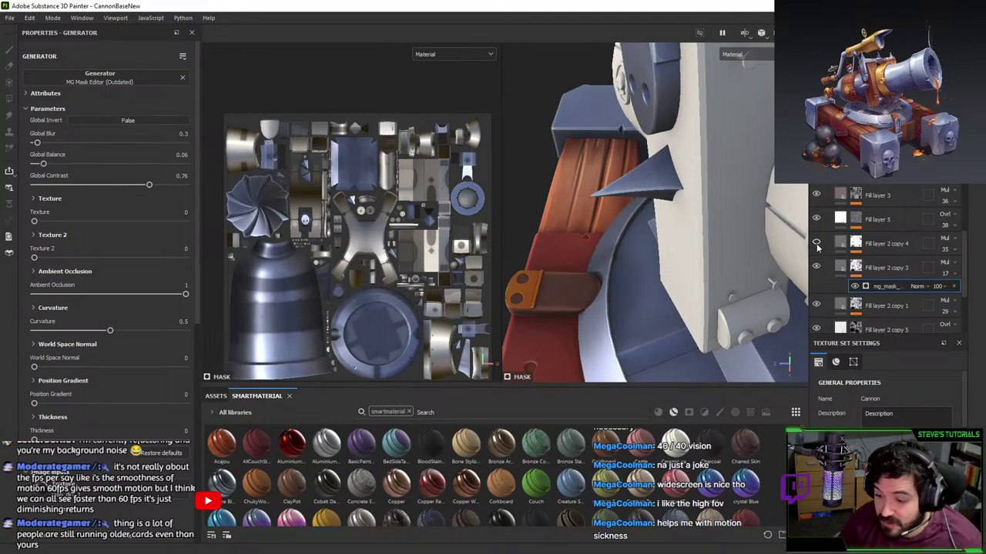
{"action": "left_click", "coordinate": [816, 243]}
{"action": "left_click", "coordinate": [858, 245]}
{"action": "left_click", "coordinate": [870, 262]}
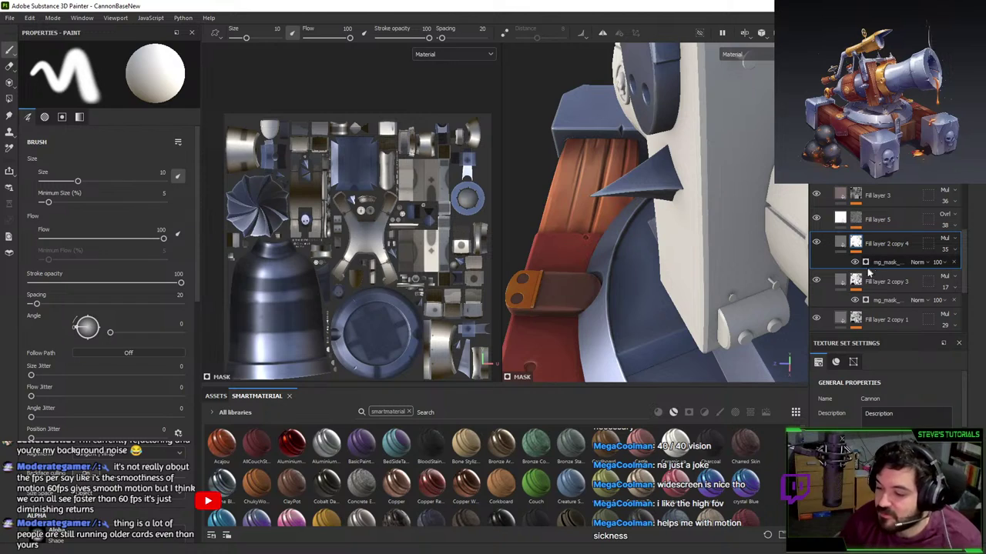
{"action": "left_click_drag", "start_coordinate": [78, 143], "coordinate": [56, 143]}
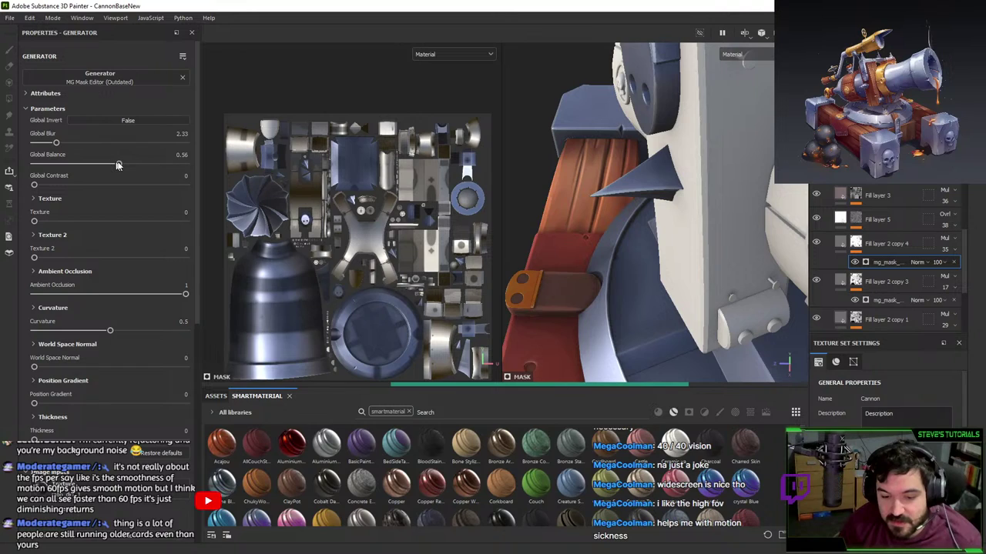
{"action": "key", "text": "ctrl+z"}
{"action": "left_click_drag", "start_coordinate": [119, 164], "coordinate": [116, 164]}
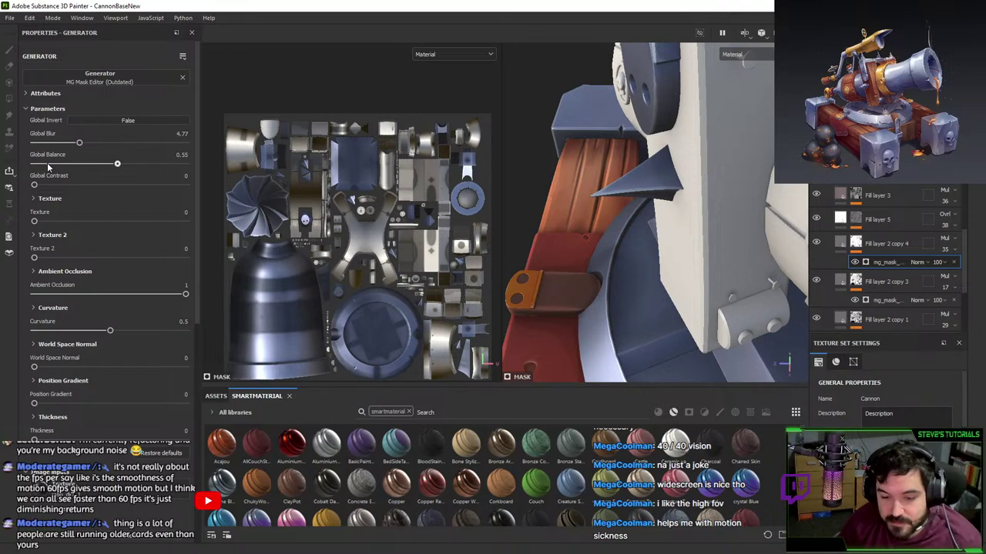
{"action": "left_click", "coordinate": [47, 164]}
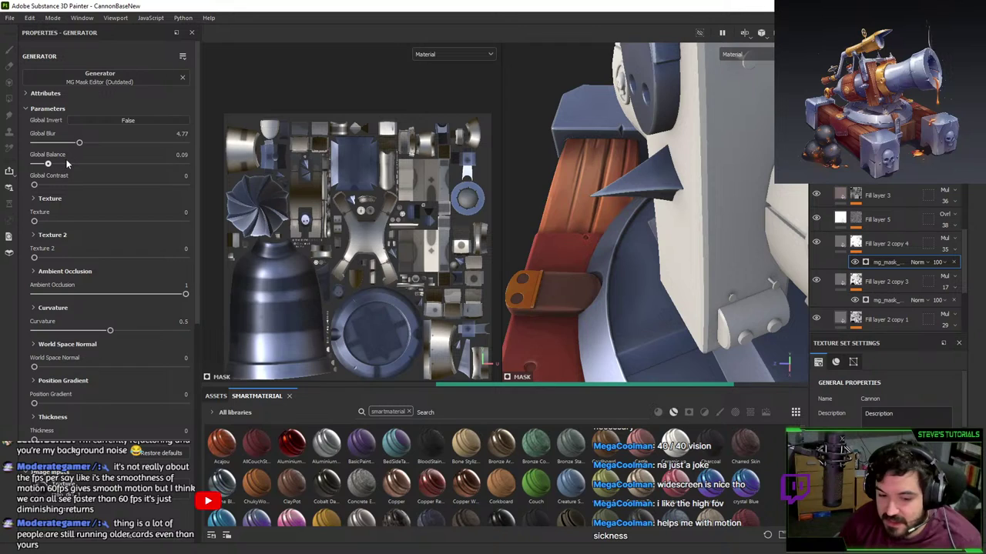
{"action": "left_click", "coordinate": [66, 164]}
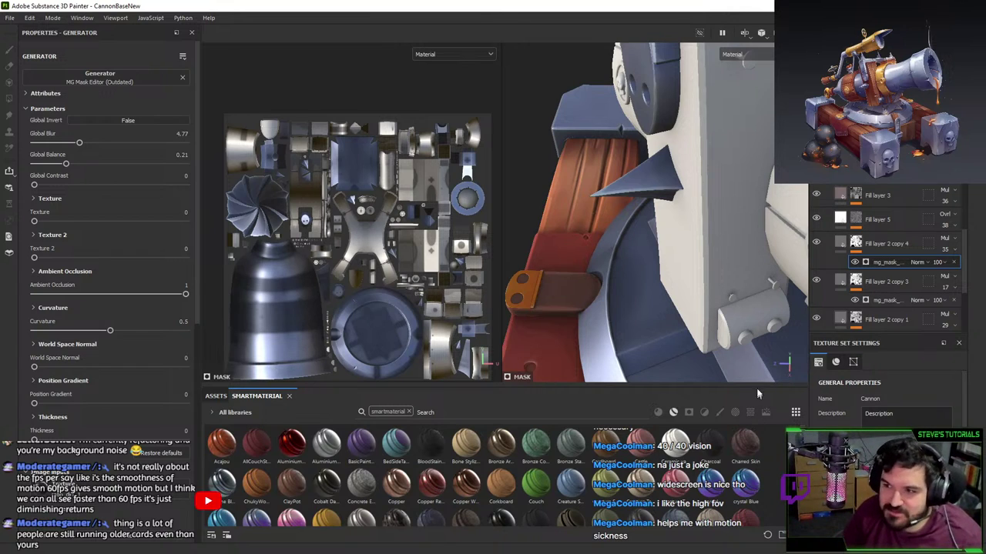
- Inspect the spiked bracket on the cannon's side and compare it with Fill layer 6 shown and hidden
{"action": "left_click_drag", "start_coordinate": [654, 293], "coordinate": [747, 231], "text": "alt"}
{"action": "middle_click_drag", "start_coordinate": [723, 92], "coordinate": [667, 199], "text": "alt"}
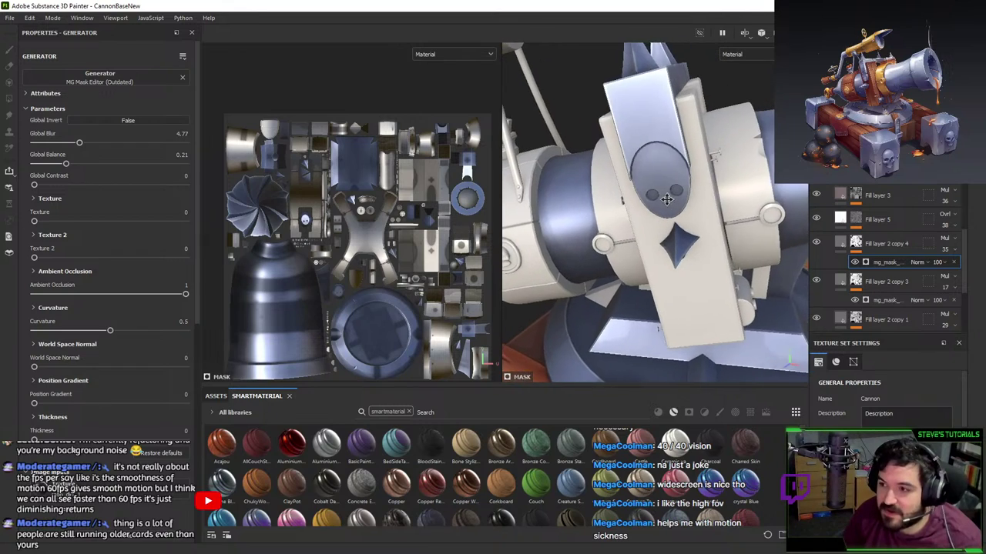
{"action": "left_click_drag", "start_coordinate": [667, 200], "coordinate": [671, 178], "text": "alt"}
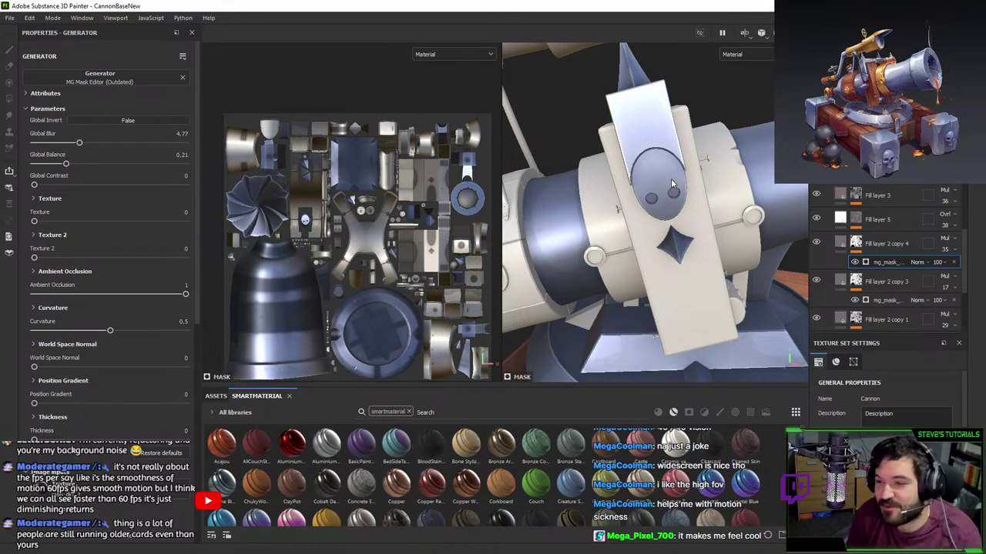
{"action": "left_click_drag", "start_coordinate": [670, 183], "coordinate": [688, 234], "text": "alt"}
{"action": "right_click_drag", "start_coordinate": [688, 233], "coordinate": [699, 235], "text": "alt"}
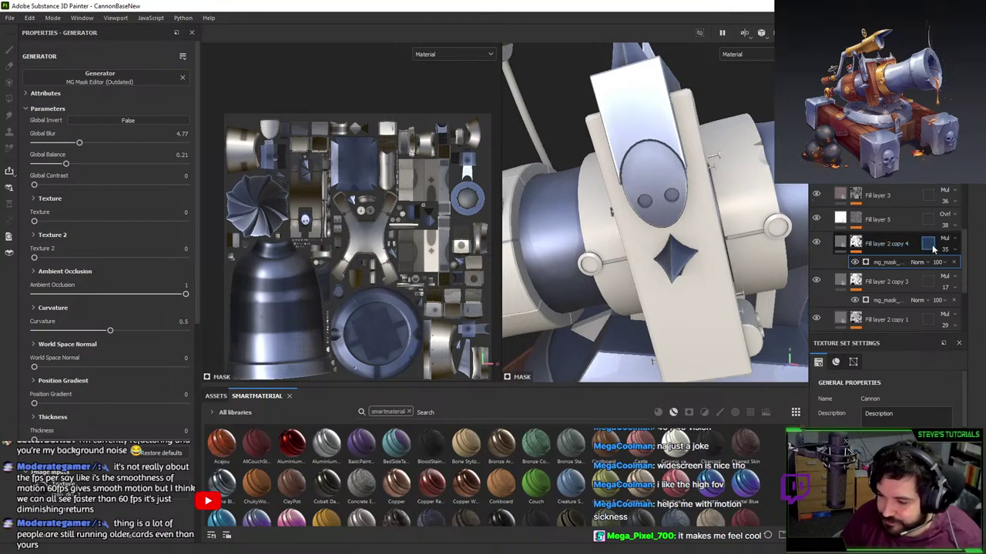
{"action": "scroll", "coordinate": [932, 248], "scroll_direction": "up", "scroll_amount": 4}
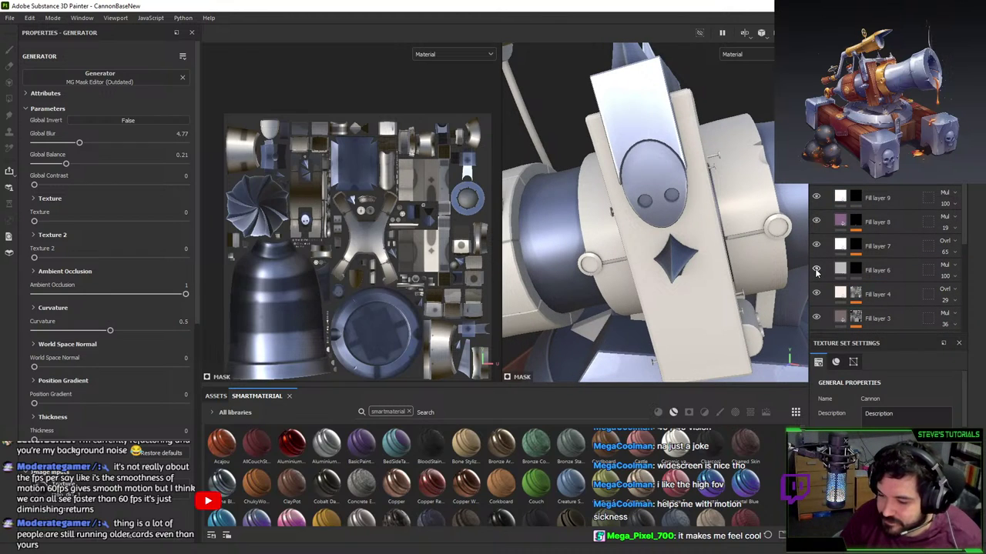
{"action": "left_click", "coordinate": [815, 270]}
- Add the curved pipe behind the scope to the blue metal's mask with a mesh-based Polygon Fill
{"action": "left_click_drag", "start_coordinate": [680, 272], "coordinate": [570, 231], "text": "alt"}
{"action": "scroll", "coordinate": [892, 210], "scroll_direction": "up", "scroll_amount": 1}
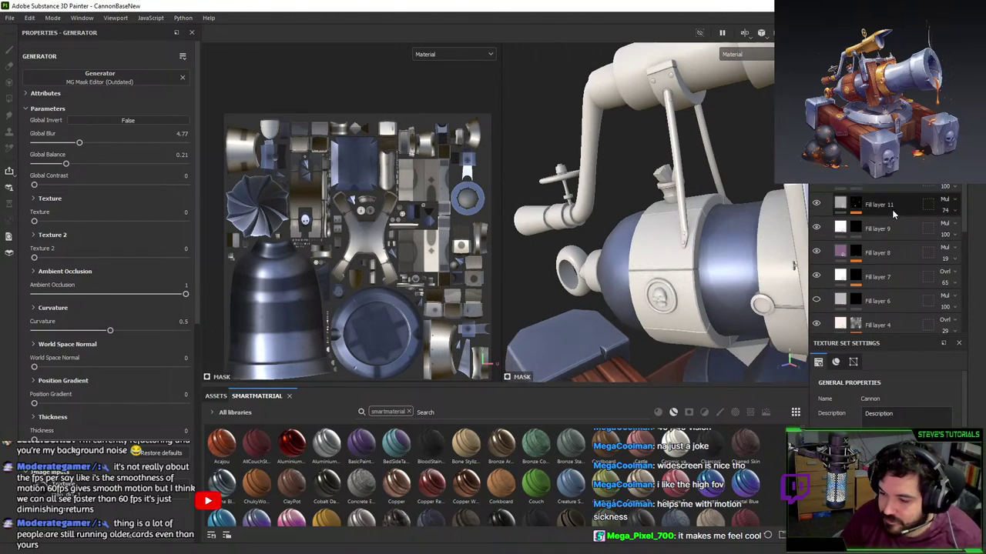
{"action": "left_click", "coordinate": [857, 187]}
{"action": "key", "text": "4"}
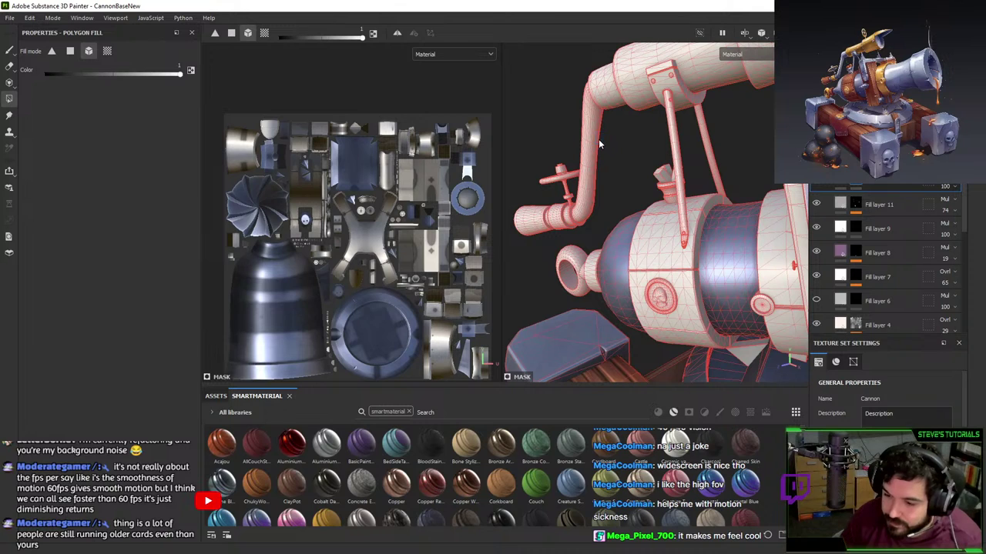
{"action": "left_click", "coordinate": [599, 141]}
{"action": "middle_click_drag", "start_coordinate": [599, 141], "coordinate": [647, 165], "text": "alt"}
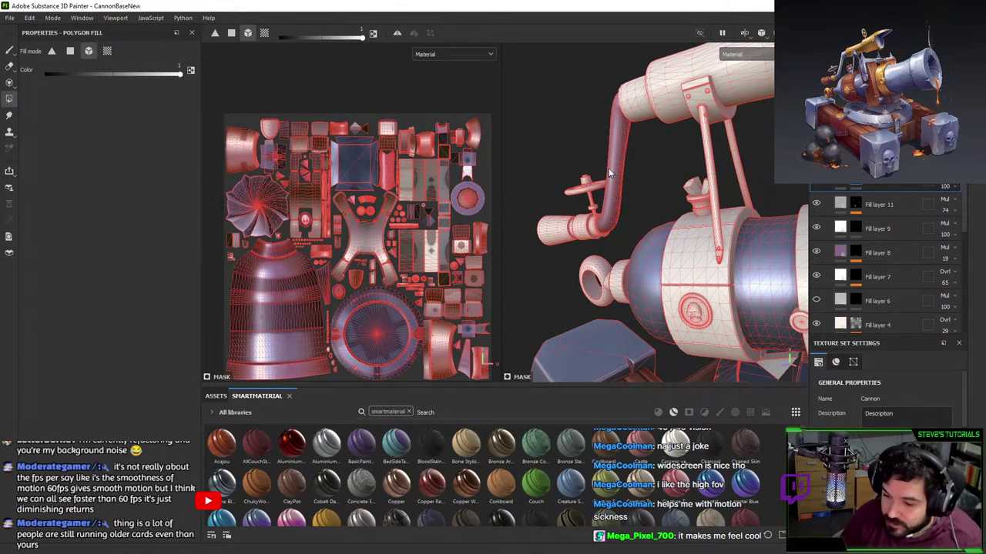
- Fill the handwheel's stem and the narrow collar rings at the pipe's lower end in the blue metal's mask
{"action": "left_click_drag", "start_coordinate": [609, 169], "coordinate": [683, 269], "text": "alt"}
{"action": "right_click_drag", "start_coordinate": [683, 268], "coordinate": [726, 225], "text": "alt"}
{"action": "left_click", "coordinate": [724, 159]}
{"action": "left_click_drag", "start_coordinate": [740, 114], "coordinate": [694, 202], "text": "alt"}
{"action": "mouse_move", "coordinate": [642, 180]}
{"action": "left_mouse_down", "text": "alt"}
{"action": "mouse_move", "coordinate": [647, 228]}
{"action": "mouse_move", "coordinate": [683, 245]}
{"action": "mouse_move", "coordinate": [674, 245]}
{"action": "mouse_move", "coordinate": [691, 208]}
{"action": "mouse_move", "coordinate": [724, 189]}
{"action": "left_mouse_up", "text": "alt"}
{"action": "key", "text": "1"}
{"action": "key", "text": "4"}
{"action": "key", "text": "1"}
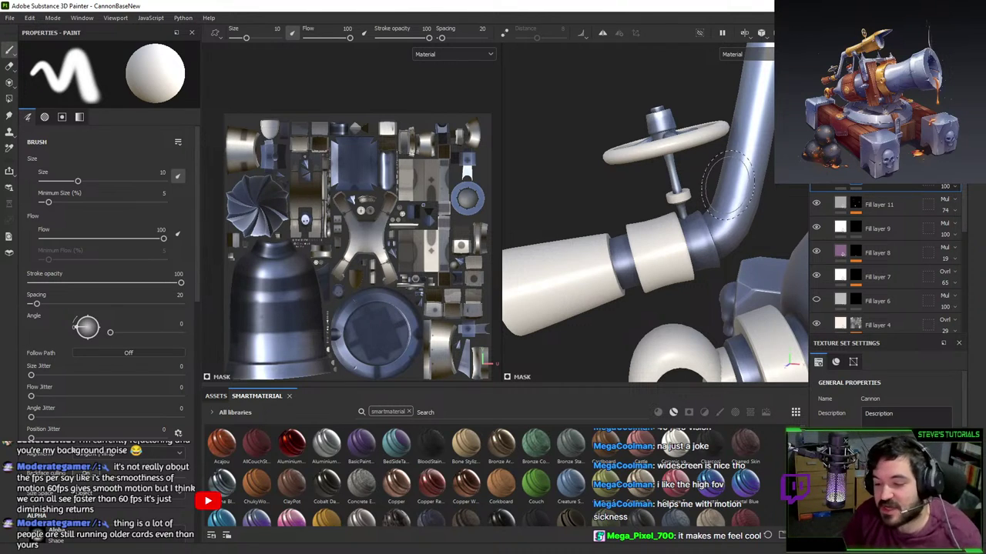
{"action": "left_click_drag", "start_coordinate": [724, 188], "coordinate": [714, 211], "text": "alt"}
- Fill the riveted bracket under the scope and its support rods in the blue metal's mask
{"action": "key", "text": "4"}
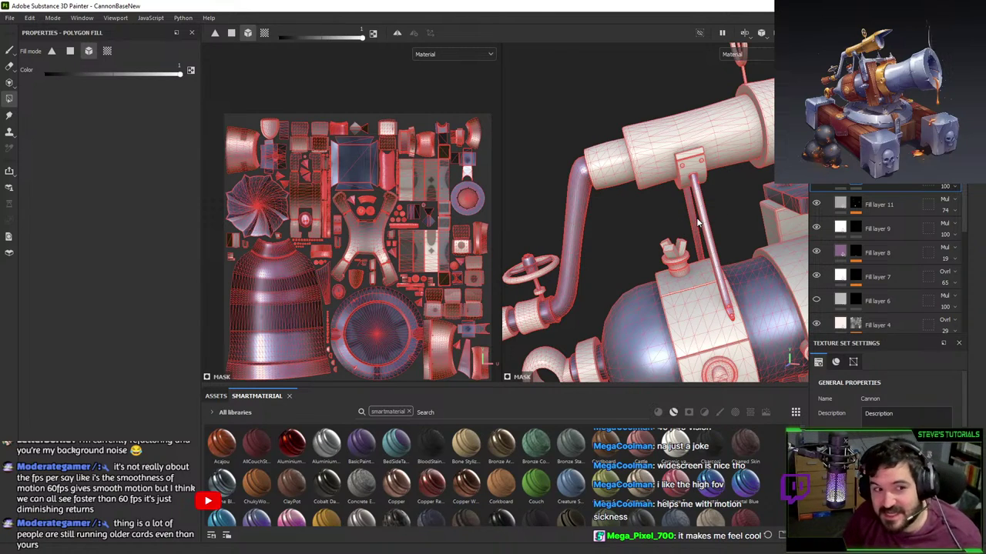
{"action": "scroll", "coordinate": [693, 219], "scroll_direction": "up", "scroll_amount": 2}
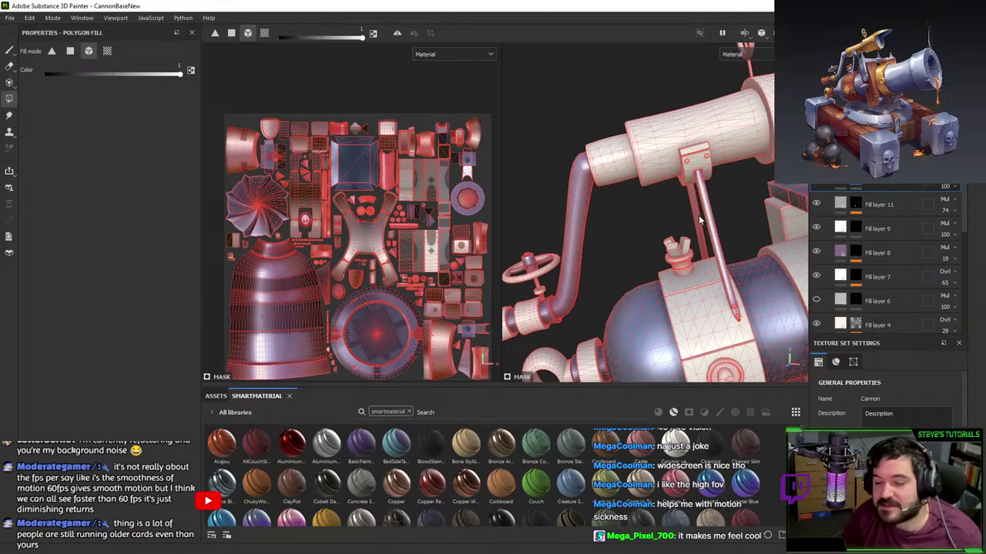
{"action": "left_click_drag", "start_coordinate": [690, 163], "coordinate": [685, 154], "text": "alt"}
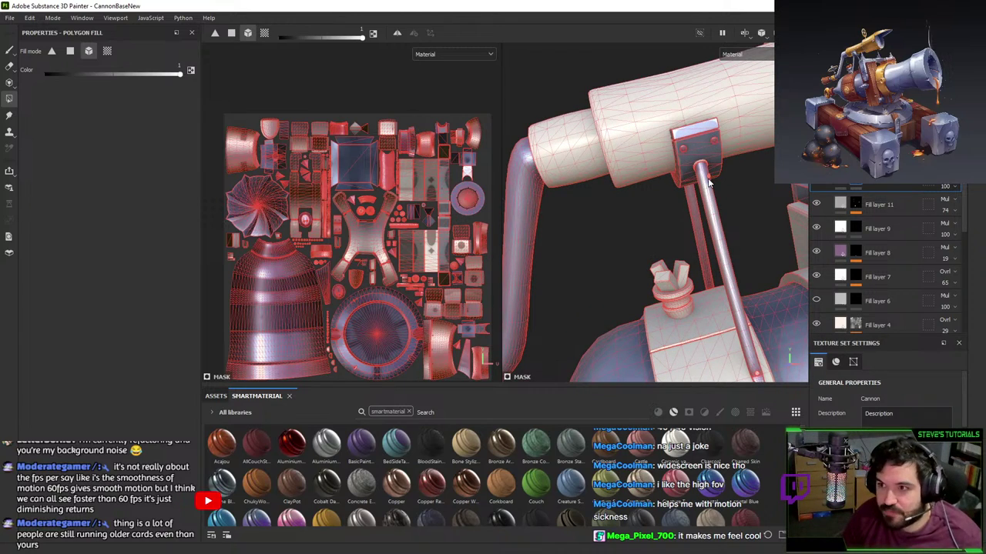
{"action": "mouse_move", "coordinate": [707, 185]}
{"action": "left_mouse_down", "text": "alt"}
{"action": "mouse_move", "coordinate": [682, 208]}
{"action": "mouse_move", "coordinate": [702, 179]}
{"action": "left_mouse_up", "text": "alt"}
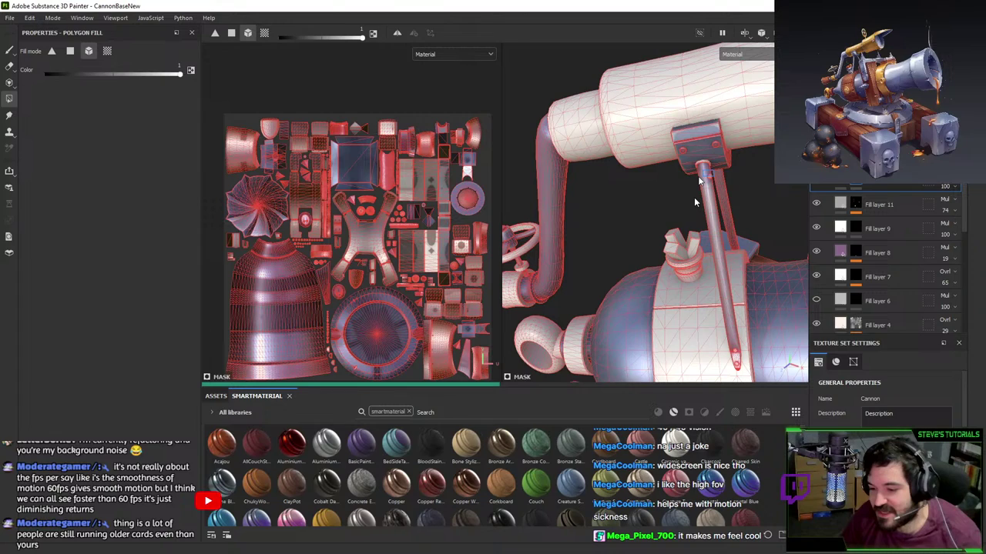
{"action": "scroll", "coordinate": [694, 197], "scroll_direction": "up", "scroll_amount": 1}
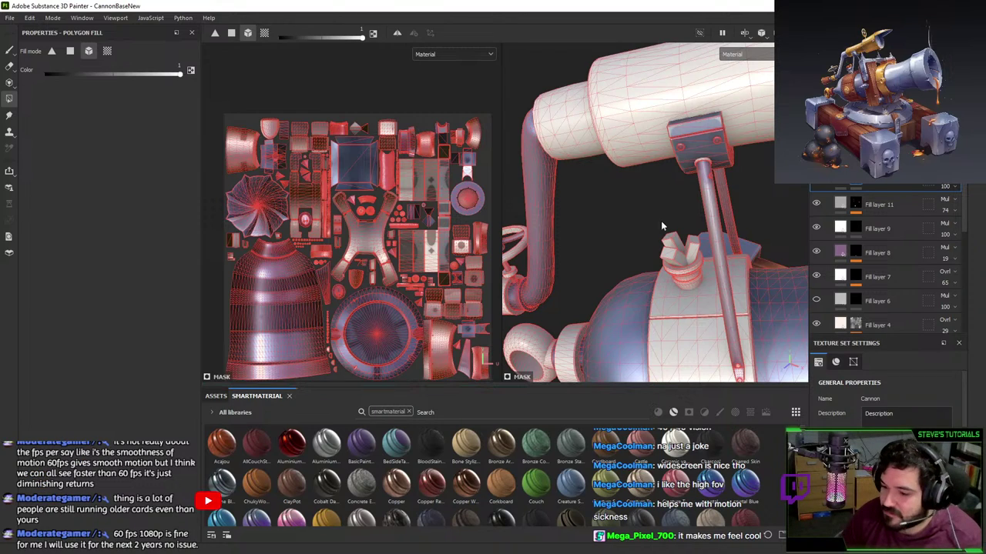
{"action": "left_click_drag", "start_coordinate": [661, 222], "coordinate": [701, 200], "text": "alt"}
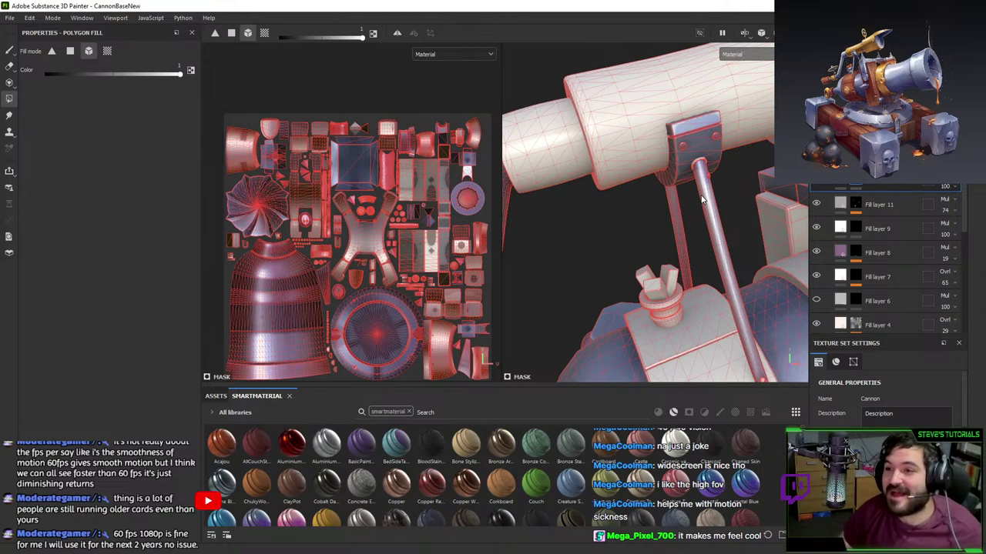
{"action": "scroll", "coordinate": [701, 199], "scroll_direction": "up", "scroll_amount": 3}
{"action": "mouse_move", "coordinate": [701, 199]}
{"action": "left_mouse_down", "text": "alt"}
{"action": "mouse_move", "coordinate": [675, 145]}
{"action": "mouse_move", "coordinate": [656, 318]}
{"action": "mouse_move", "coordinate": [660, 300]}
{"action": "left_mouse_up", "text": "alt"}
{"action": "left_click", "coordinate": [644, 232]}
{"action": "key", "text": "1"}
- Examine the metal on the scope's bracket and support rods from several angles, with and without the wireframe
{"action": "scroll", "coordinate": [647, 290], "scroll_direction": "down", "scroll_amount": 3}
{"action": "mouse_move", "coordinate": [659, 300]}
{"action": "middle_mouse_down", "text": "alt"}
{"action": "mouse_move", "coordinate": [676, 294]}
{"action": "mouse_move", "coordinate": [666, 163]}
{"action": "middle_mouse_up", "text": "alt"}
{"action": "left_click_drag", "start_coordinate": [667, 163], "coordinate": [649, 188], "text": "alt"}
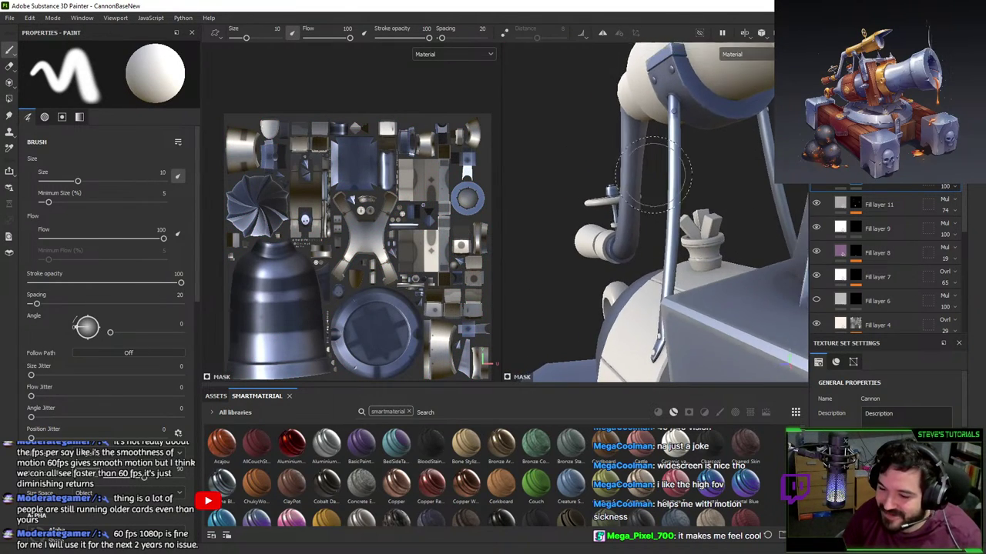
{"action": "scroll", "coordinate": [649, 188], "scroll_direction": "up", "scroll_amount": 3}
{"action": "middle_click_drag", "start_coordinate": [692, 158], "coordinate": [820, 234], "text": "alt"}
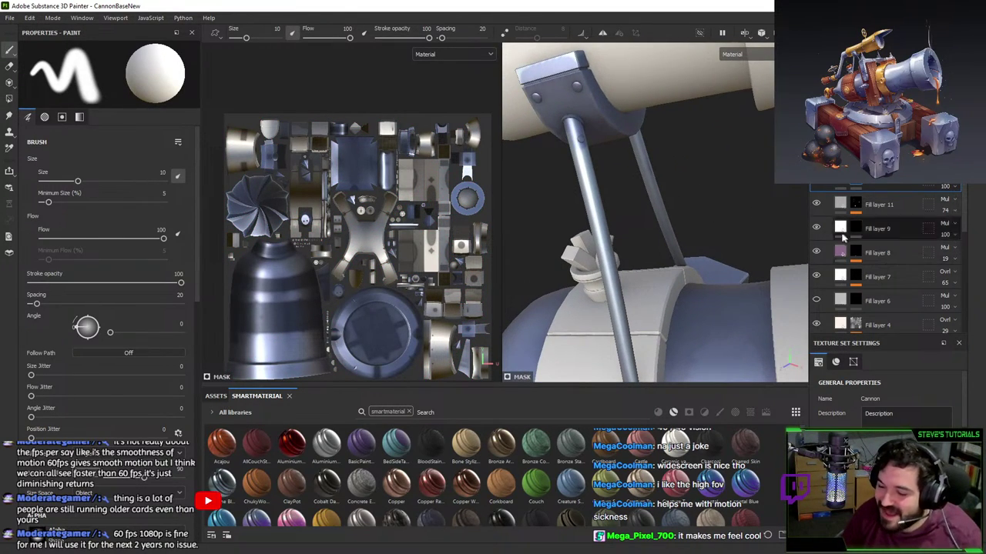
{"action": "left_click_drag", "start_coordinate": [656, 227], "coordinate": [647, 222], "text": "alt"}
{"action": "key", "text": "4"}
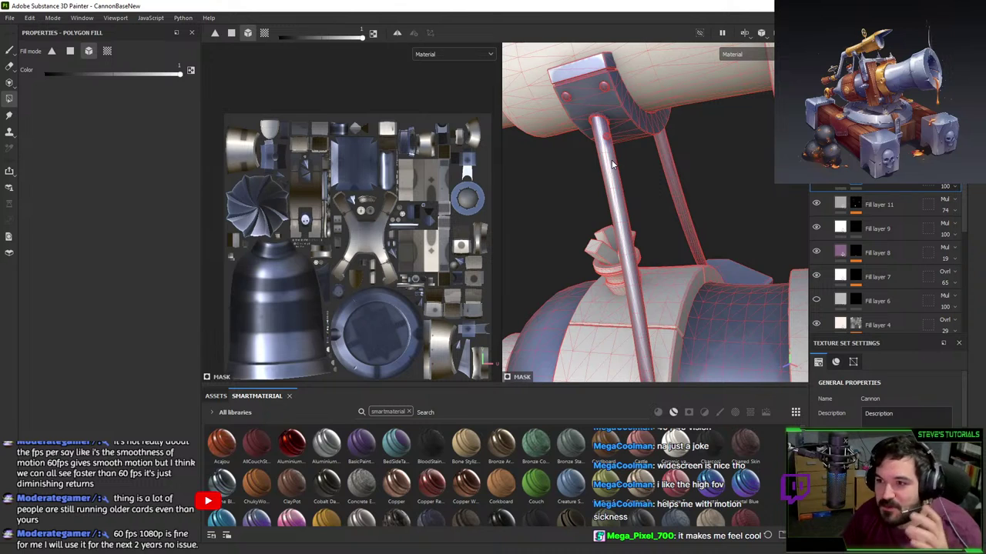
{"action": "key", "text": "1"}
{"action": "scroll", "coordinate": [717, 100], "scroll_direction": "down", "scroll_amount": 3}
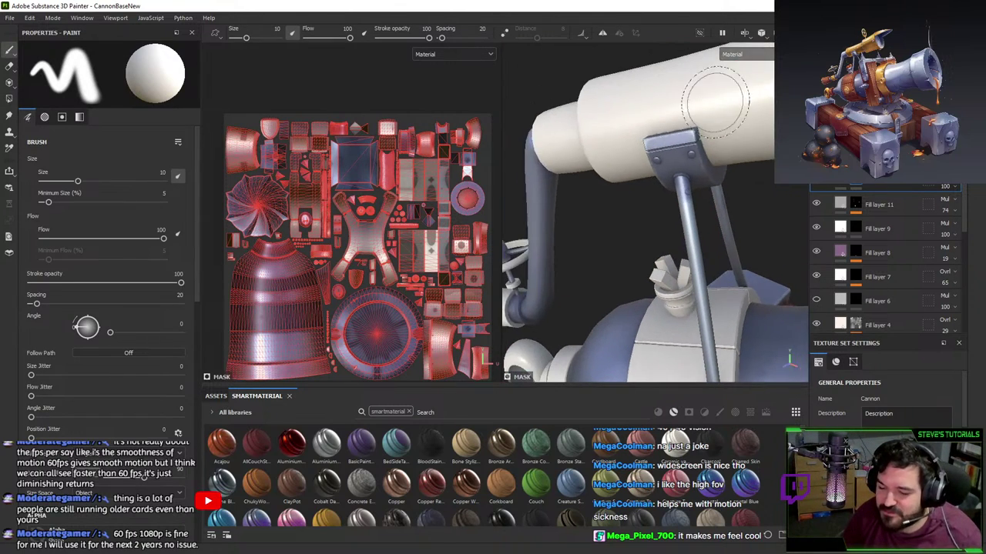
- Fill the small rivet near the upper end of the scope's support rod in the blue metal's mask
{"action": "left_click_drag", "start_coordinate": [717, 100], "coordinate": [699, 157], "text": "alt"}
{"action": "right_click_drag", "start_coordinate": [699, 157], "coordinate": [672, 221], "text": "alt"}
{"action": "mouse_move", "coordinate": [672, 221]}
{"action": "left_mouse_down", "text": "alt"}
{"action": "mouse_move", "coordinate": [616, 231]}
{"action": "mouse_move", "coordinate": [639, 254]}
{"action": "mouse_move", "coordinate": [693, 277]}
{"action": "mouse_move", "coordinate": [653, 323]}
{"action": "mouse_move", "coordinate": [708, 165]}
{"action": "mouse_move", "coordinate": [686, 178]}
{"action": "mouse_move", "coordinate": [679, 129]}
{"action": "left_mouse_up", "text": "alt"}
{"action": "key", "text": "4"}
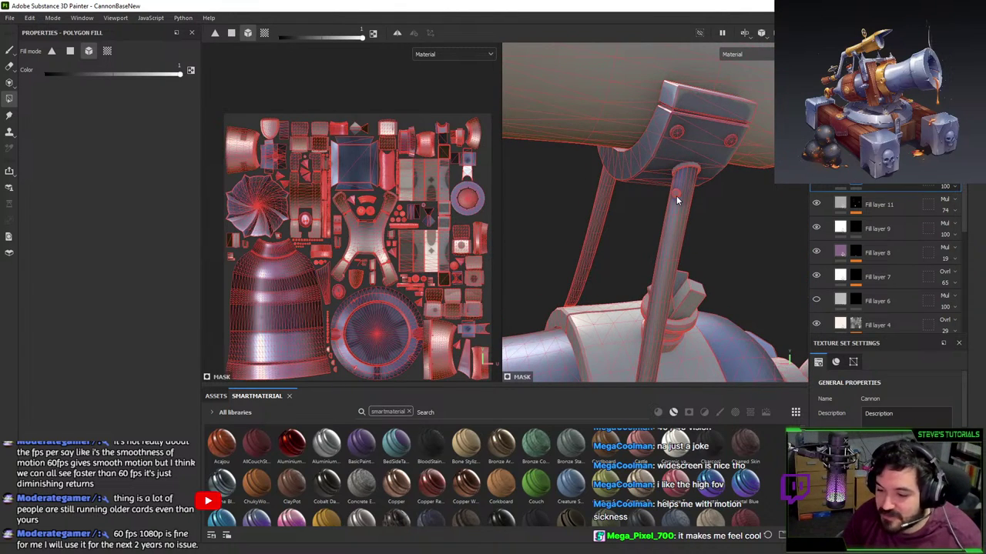
{"action": "key", "text": "1"}
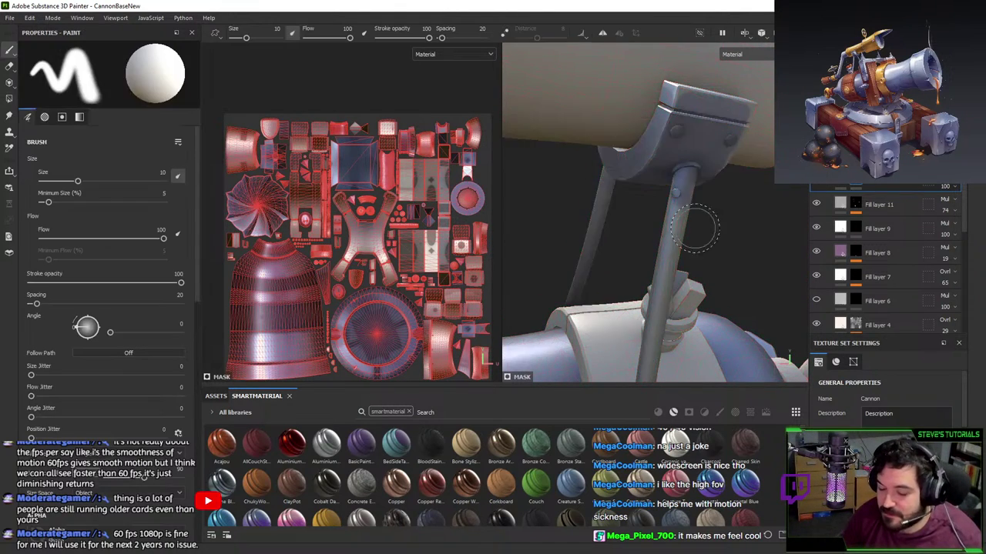
- Add the two rivets at the support rod's lower end to the blue metal's mask
{"action": "right_click_drag", "start_coordinate": [704, 231], "coordinate": [695, 126], "text": "alt"}
{"action": "middle_click_drag", "start_coordinate": [697, 279], "coordinate": [697, 152], "text": "alt"}
{"action": "right_click_drag", "start_coordinate": [697, 151], "coordinate": [693, 321], "text": "alt"}
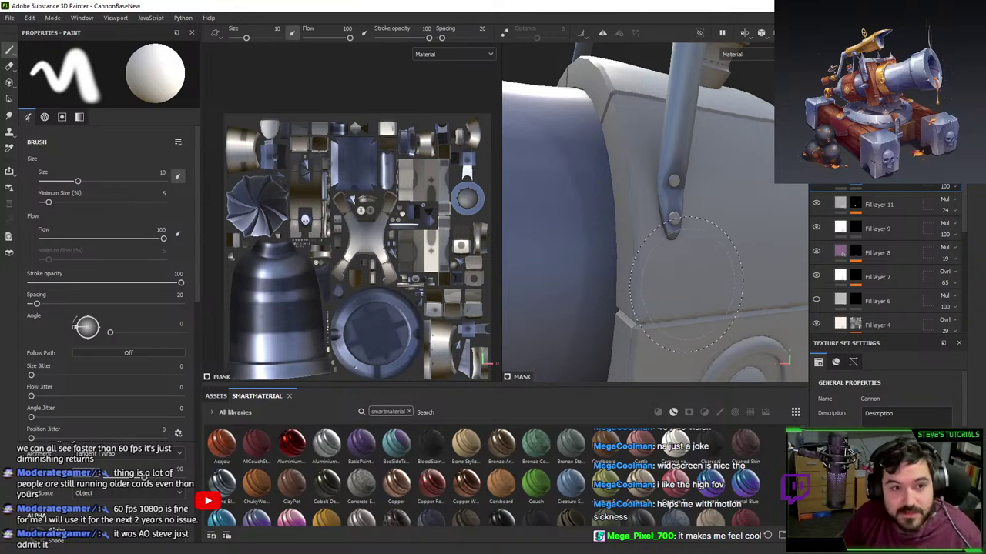
{"action": "key", "text": "4"}
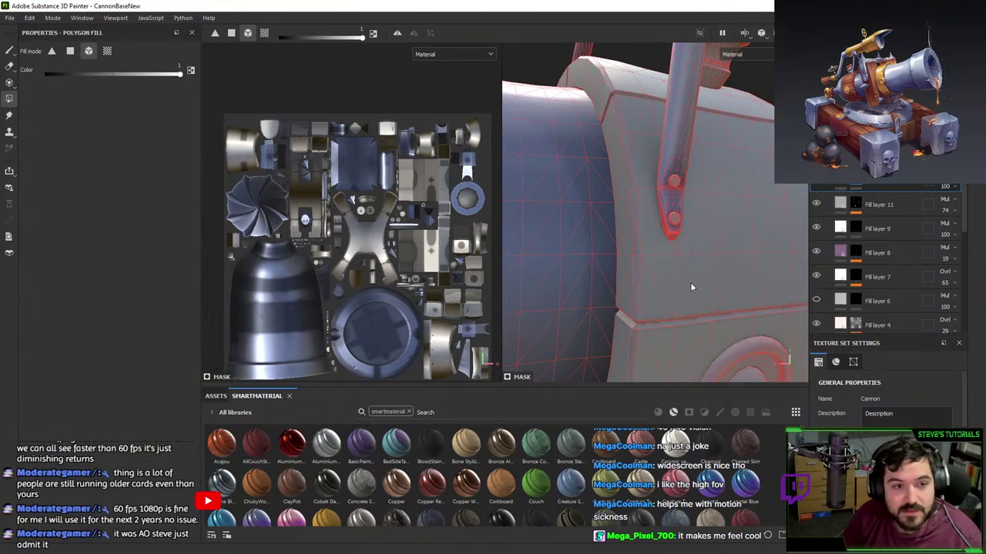
{"action": "left_click", "coordinate": [674, 182]}
{"action": "left_click", "coordinate": [674, 217]}
{"action": "key", "text": "1"}
- Fill the two rivets at the lower end of the other support rod in the blue metal's mask
{"action": "right_click_drag", "start_coordinate": [688, 345], "coordinate": [666, 22], "text": "alt"}
{"action": "mouse_move", "coordinate": [666, 93]}
{"action": "left_mouse_down", "text": "alt"}
{"action": "mouse_move", "coordinate": [706, 228]}
{"action": "mouse_move", "coordinate": [647, 184]}
{"action": "left_mouse_up", "text": "alt"}
{"action": "right_click_drag", "start_coordinate": [647, 185], "coordinate": [704, 297], "text": "alt"}
{"action": "middle_click_drag", "start_coordinate": [704, 296], "coordinate": [637, 199], "text": "alt"}
{"action": "right_click_drag", "start_coordinate": [637, 200], "coordinate": [671, 316], "text": "alt"}
{"action": "key", "text": "4"}
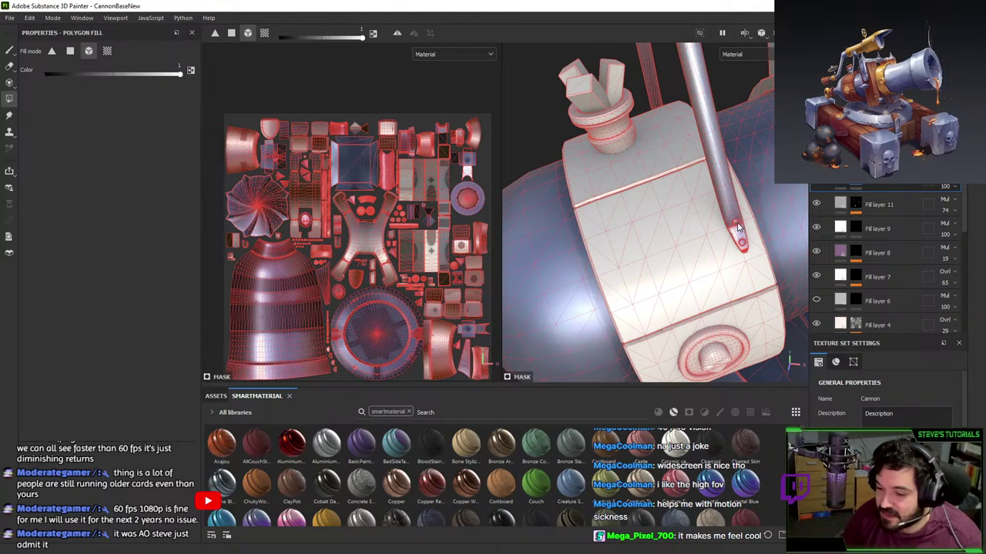
{"action": "key", "text": "1"}
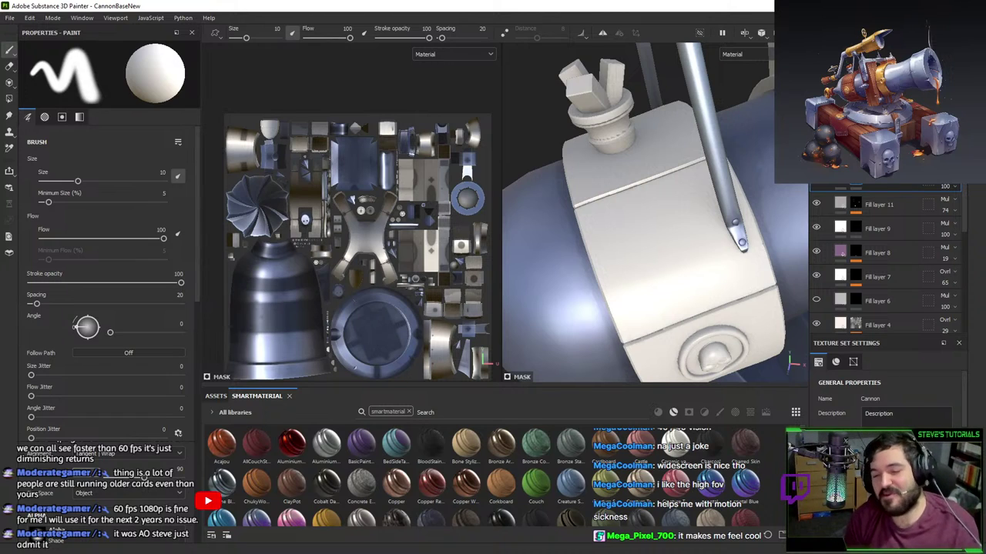
- Add the small pot on top of the cannon's rear band to the blue metal's mask, leaving out its contents
{"action": "right_click_drag", "start_coordinate": [722, 181], "coordinate": [730, 88], "text": "alt"}
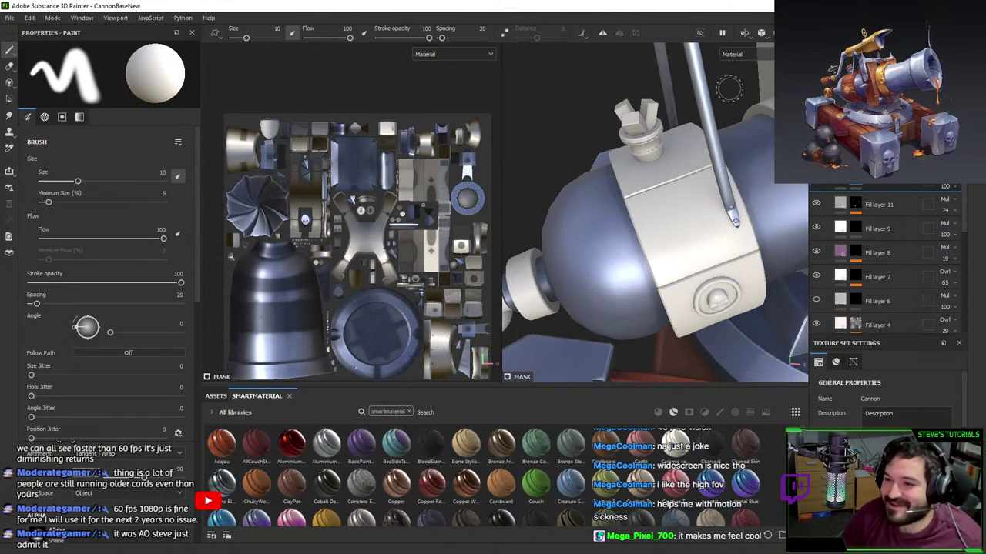
{"action": "key", "text": "4"}
{"action": "left_click", "coordinate": [649, 153]}
{"action": "key", "text": "1"}
{"action": "left_click_drag", "start_coordinate": [650, 154], "coordinate": [664, 221], "text": "alt"}
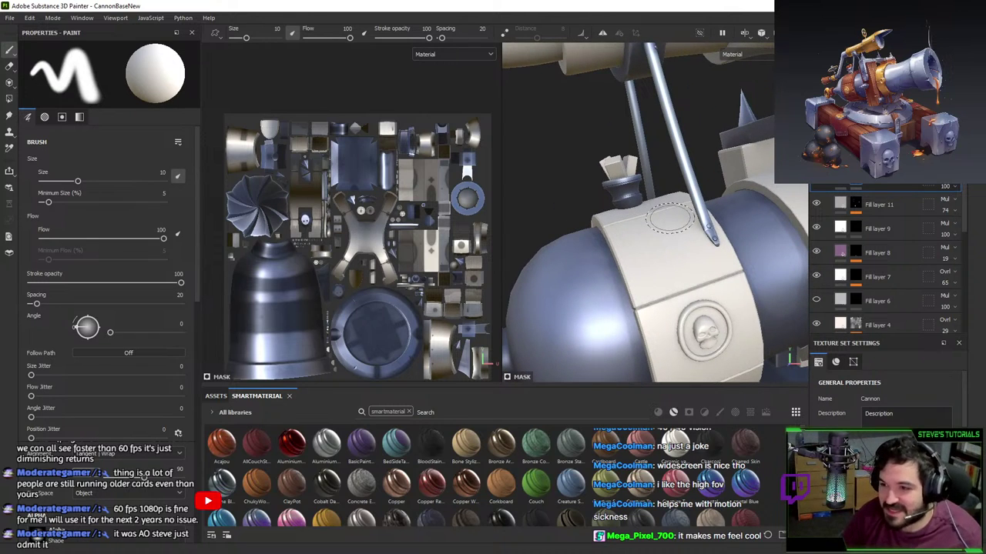
- Fill the rounded bracket at the foot of the upright plank and its two rivets in the blue metal's mask
{"action": "mouse_move", "coordinate": [672, 275]}
{"action": "left_mouse_down", "text": "alt"}
{"action": "mouse_move", "coordinate": [605, 267]}
{"action": "mouse_move", "coordinate": [635, 240]}
{"action": "left_mouse_up", "text": "alt"}
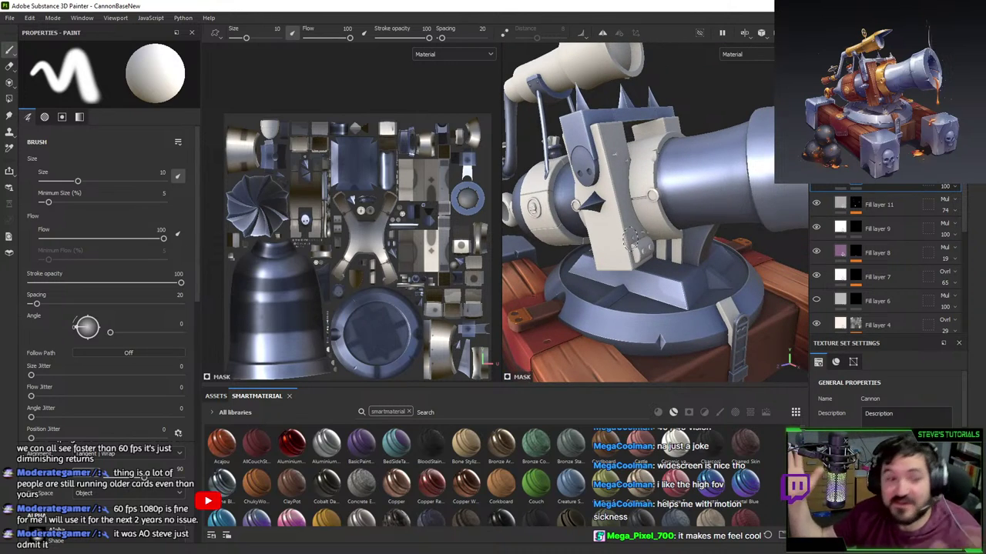
{"action": "key", "text": "4"}
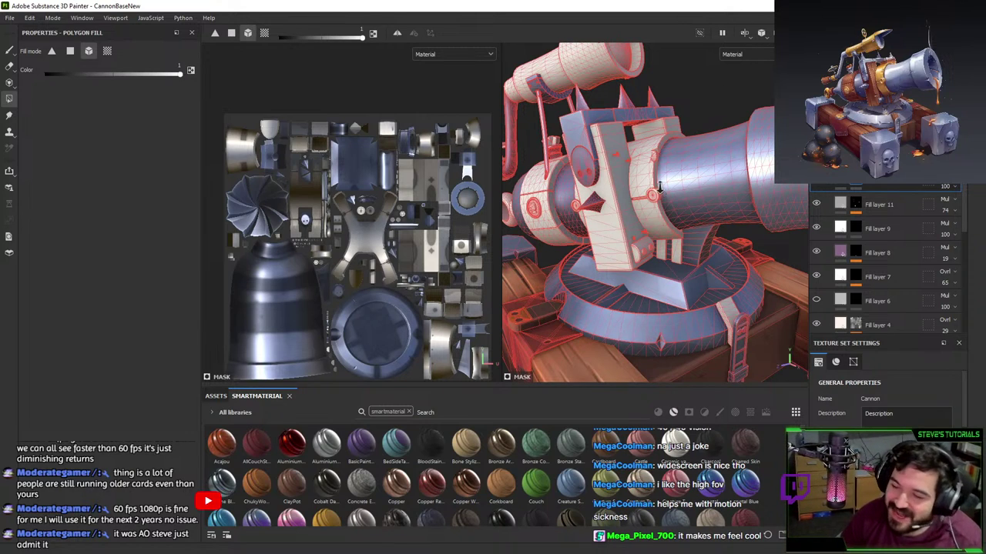
{"action": "right_click_drag", "start_coordinate": [658, 181], "coordinate": [680, 280], "text": "alt"}
{"action": "middle_click_drag", "start_coordinate": [679, 280], "coordinate": [669, 192], "text": "alt"}
{"action": "right_click_drag", "start_coordinate": [670, 192], "coordinate": [647, 250], "text": "alt"}
{"action": "left_click", "coordinate": [568, 230]}
{"action": "left_click", "coordinate": [605, 217]}
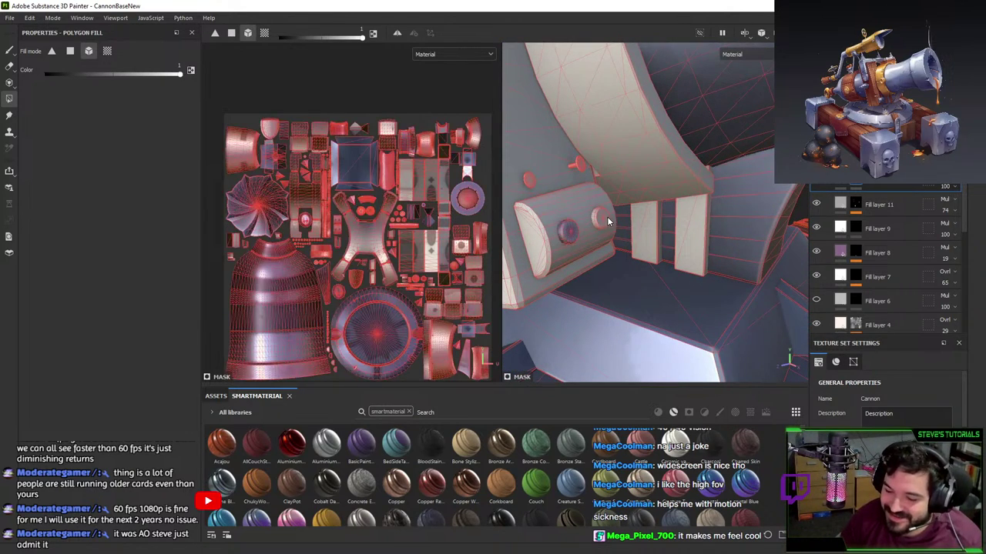
{"action": "left_click", "coordinate": [576, 214]}
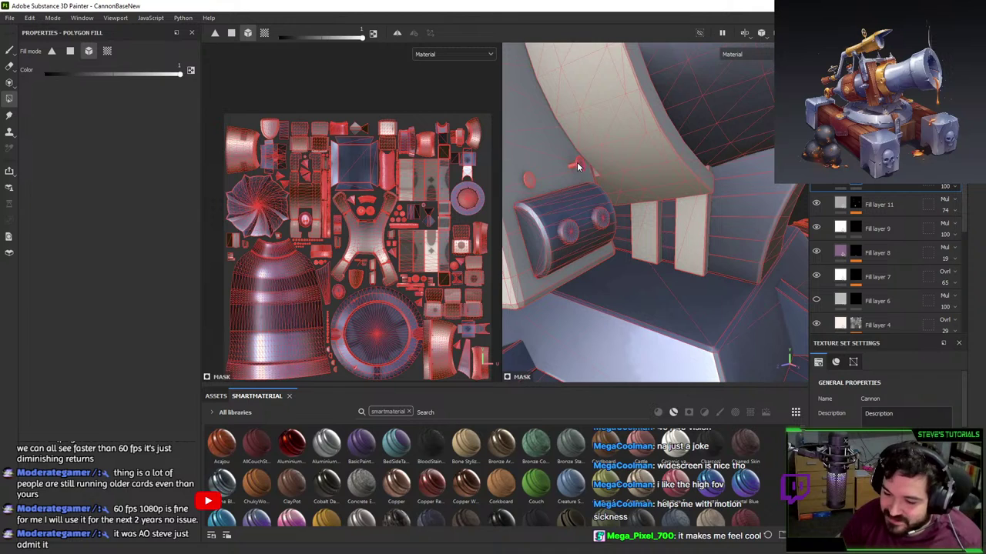
- Fill the small pins on the inner face of the same upright plank in the blue metal's mask
{"action": "left_click_drag", "start_coordinate": [576, 162], "coordinate": [646, 208], "text": "alt"}
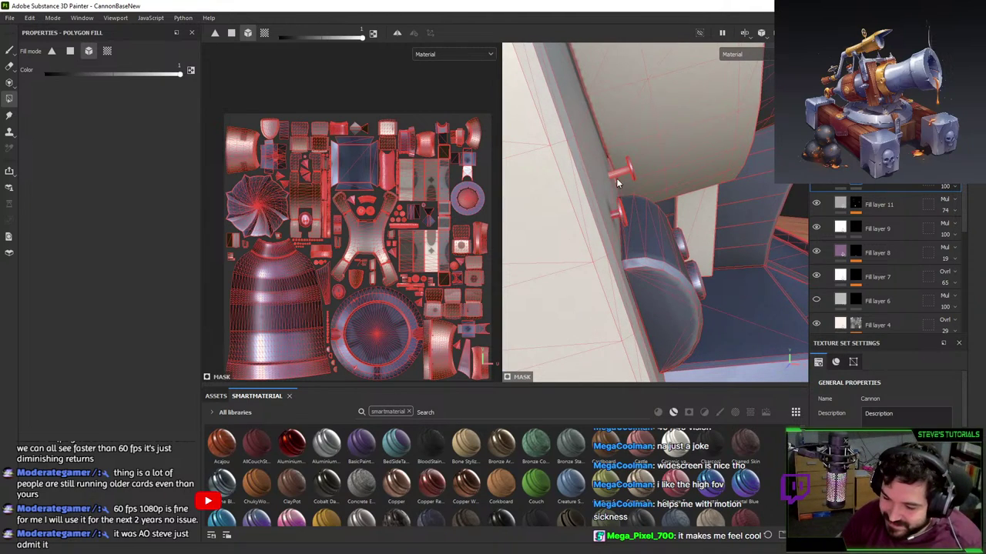
{"action": "left_click_drag", "start_coordinate": [623, 175], "coordinate": [729, 228], "text": "alt"}
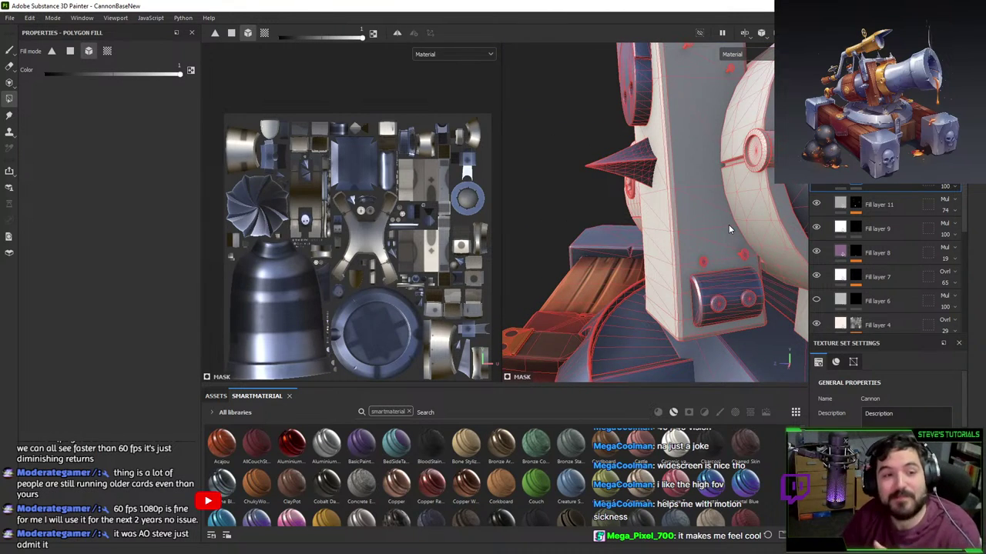
{"action": "left_click_drag", "start_coordinate": [728, 224], "coordinate": [655, 206], "text": "alt"}
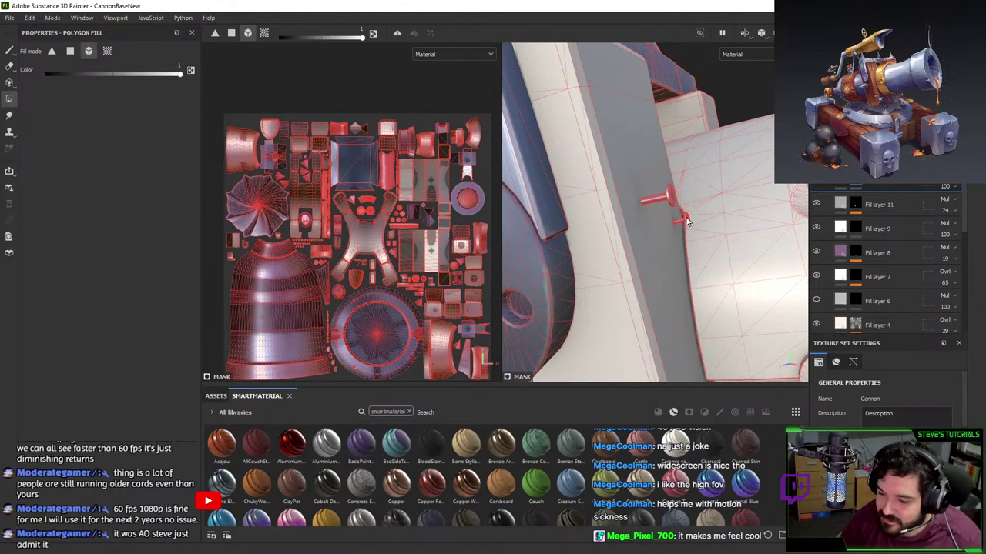
{"action": "scroll", "coordinate": [685, 221], "scroll_direction": "down", "scroll_amount": 4}
{"action": "key", "text": "1"}
{"action": "key", "text": "2"}
- Fill the small pins on the opposite upright plank's barrel-facing side in the blue metal's mask
{"action": "left_click_drag", "start_coordinate": [675, 223], "coordinate": [686, 289], "text": "alt"}
{"action": "right_click_drag", "start_coordinate": [685, 289], "coordinate": [657, 8], "text": "alt"}
{"action": "left_click_drag", "start_coordinate": [647, 224], "coordinate": [623, 160], "text": "alt"}
{"action": "key", "text": "4"}
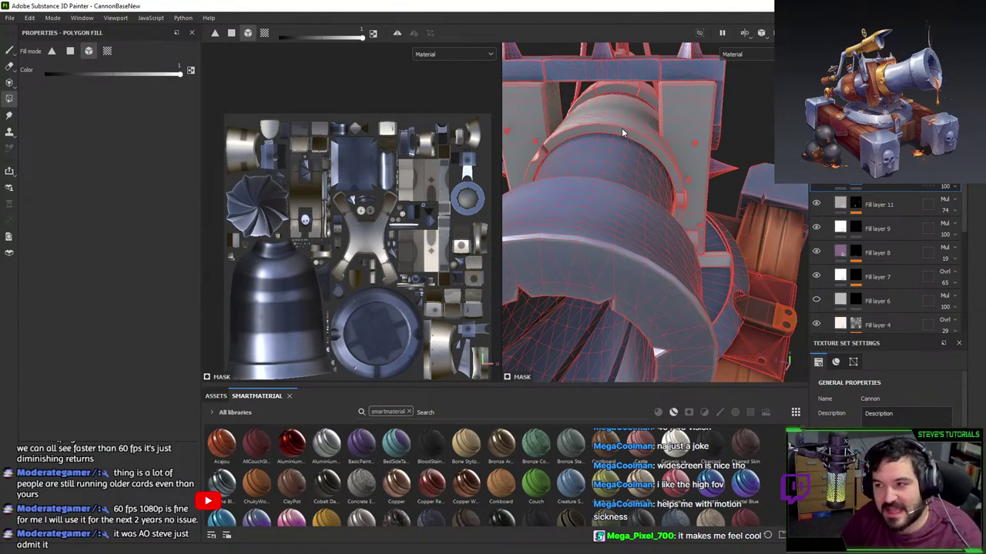
{"action": "left_click_drag", "start_coordinate": [639, 155], "coordinate": [625, 132], "text": "alt"}
{"action": "right_click_drag", "start_coordinate": [625, 133], "coordinate": [638, 238], "text": "alt"}
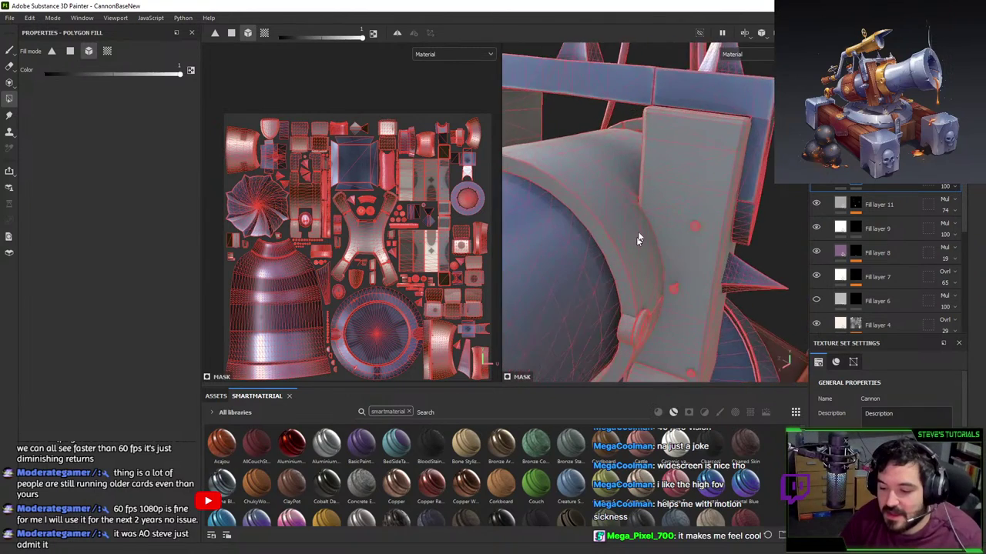
{"action": "left_click_drag", "start_coordinate": [637, 238], "coordinate": [672, 244], "text": "alt"}
{"action": "right_click_drag", "start_coordinate": [672, 244], "coordinate": [664, 331], "text": "alt"}
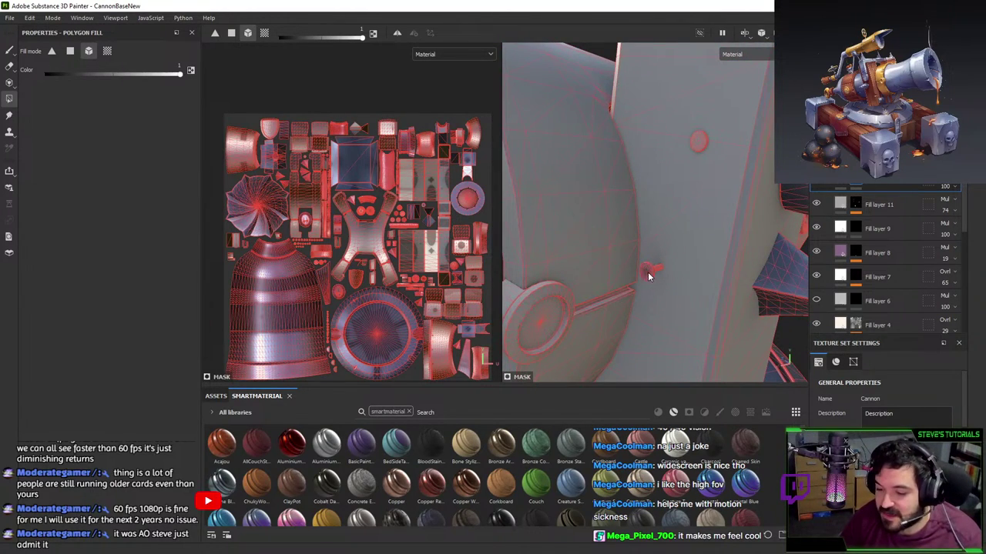
{"action": "left_click_drag", "start_coordinate": [656, 269], "coordinate": [670, 231], "text": "alt"}
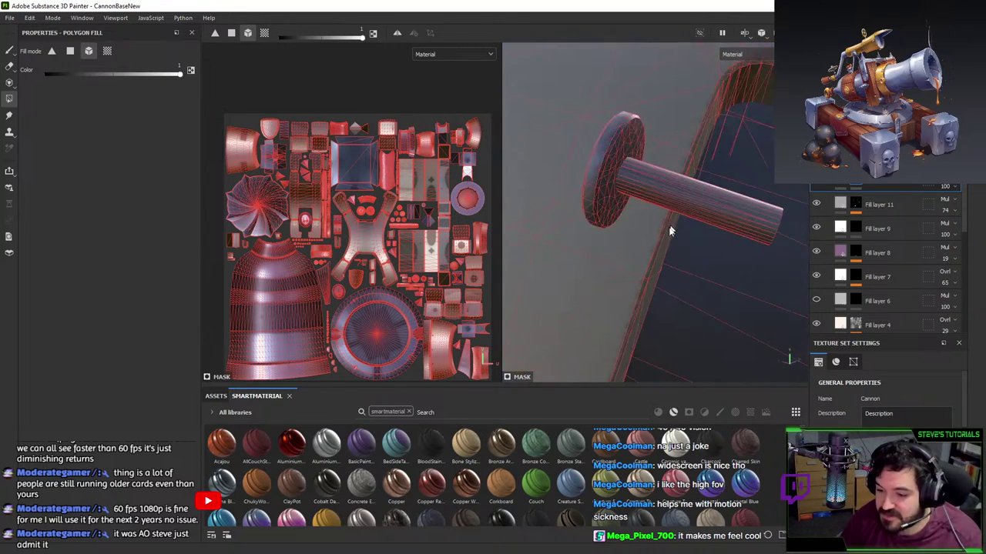
- Add the opposite plank's rounded foot bracket, its rivets and the nearby pin to the blue metal's mask
{"action": "right_click_drag", "start_coordinate": [670, 231], "coordinate": [724, 220], "text": "alt"}
{"action": "middle_click_drag", "start_coordinate": [723, 220], "coordinate": [745, 171], "text": "alt"}
{"action": "scroll", "coordinate": [693, 169], "scroll_direction": "up", "scroll_amount": 1}
{"action": "scroll", "coordinate": [681, 245], "scroll_direction": "down", "scroll_amount": 1}
{"action": "middle_click_drag", "start_coordinate": [681, 220], "coordinate": [715, 32], "text": "alt"}
{"action": "scroll", "coordinate": [608, 231], "scroll_direction": "up", "scroll_amount": 2}
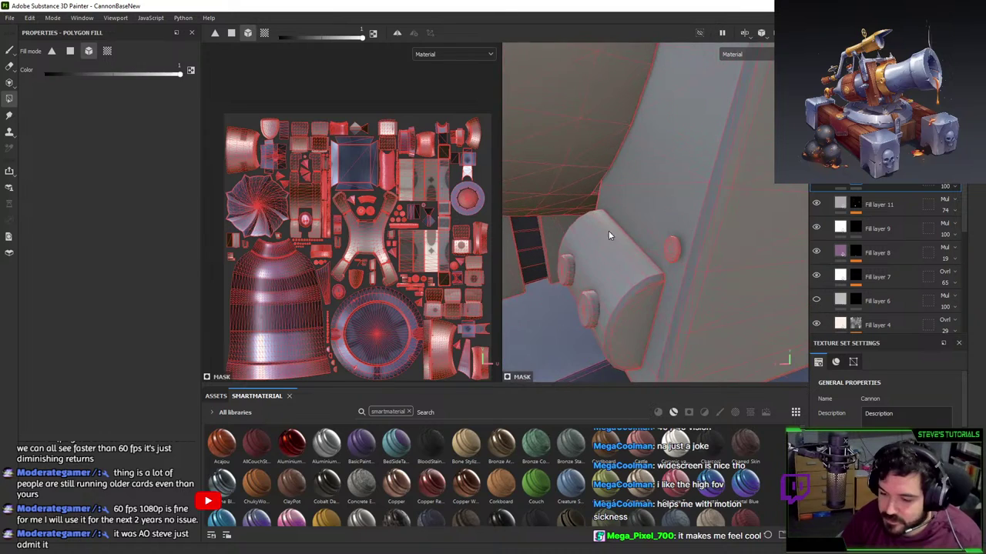
{"action": "left_click_drag", "start_coordinate": [674, 250], "coordinate": [671, 210], "text": "alt"}
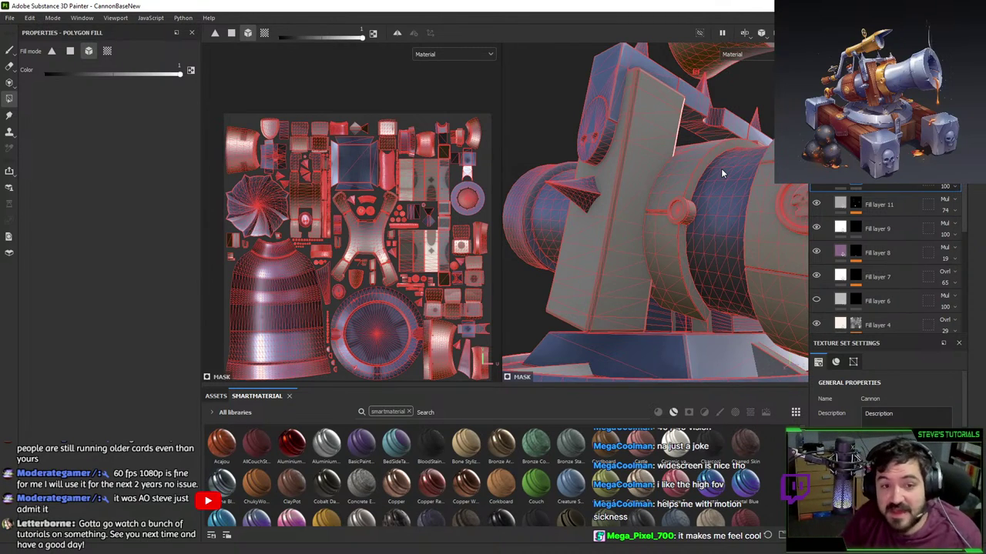
- Fill the remaining pins on the upright plank, seen from the cannon's rear, in the blue metal's mask
{"action": "left_click_drag", "start_coordinate": [721, 173], "coordinate": [671, 238], "text": "alt"}
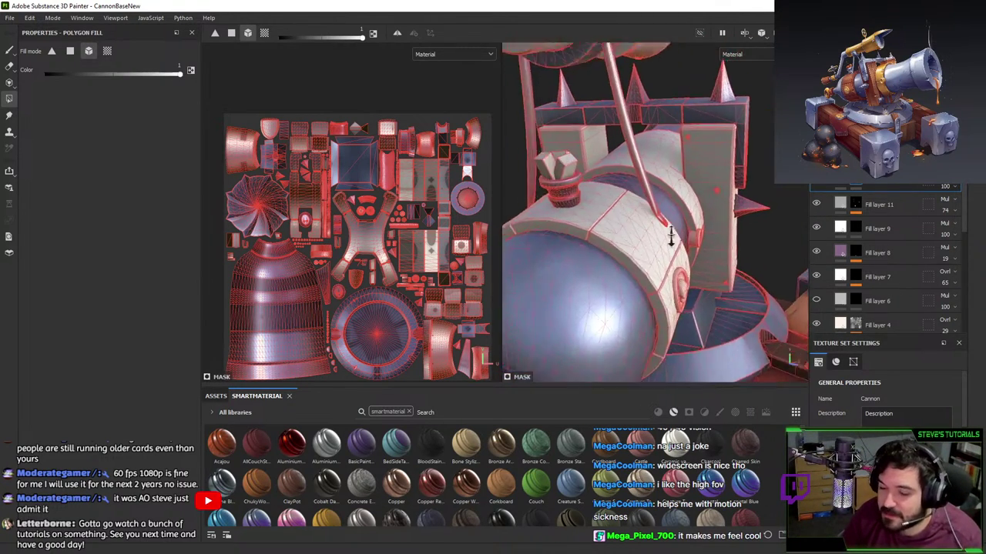
{"action": "right_click_drag", "start_coordinate": [670, 238], "coordinate": [685, 347], "text": "alt"}
{"action": "left_click_drag", "start_coordinate": [685, 348], "coordinate": [671, 242], "text": "alt"}
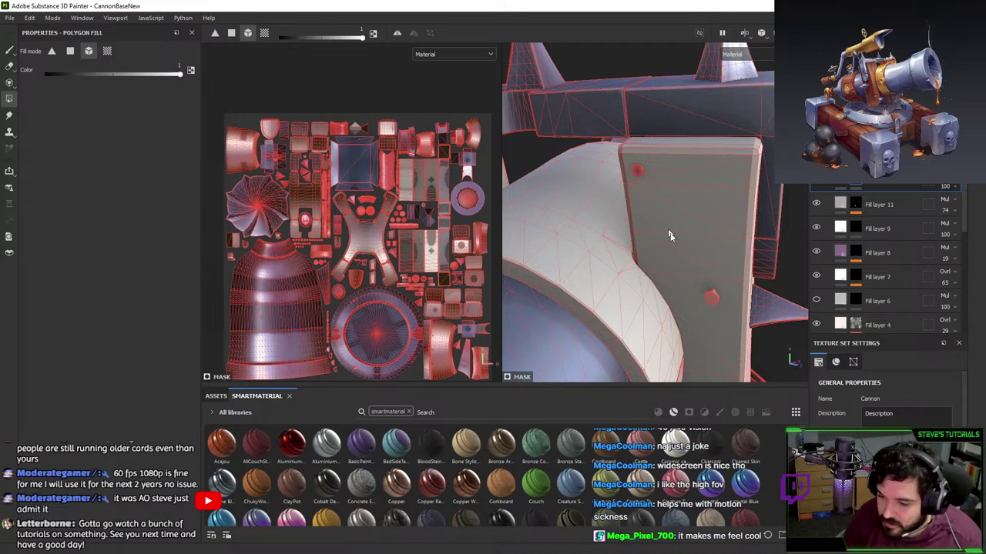
{"action": "left_click_drag", "start_coordinate": [713, 297], "coordinate": [717, 284], "text": "alt"}
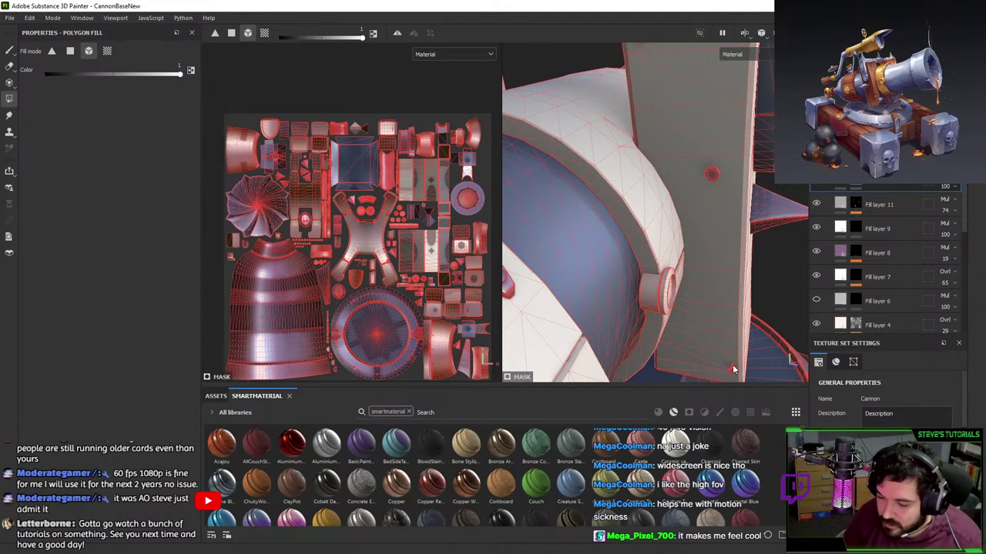
{"action": "left_click_drag", "start_coordinate": [733, 370], "coordinate": [660, 63], "text": "alt"}
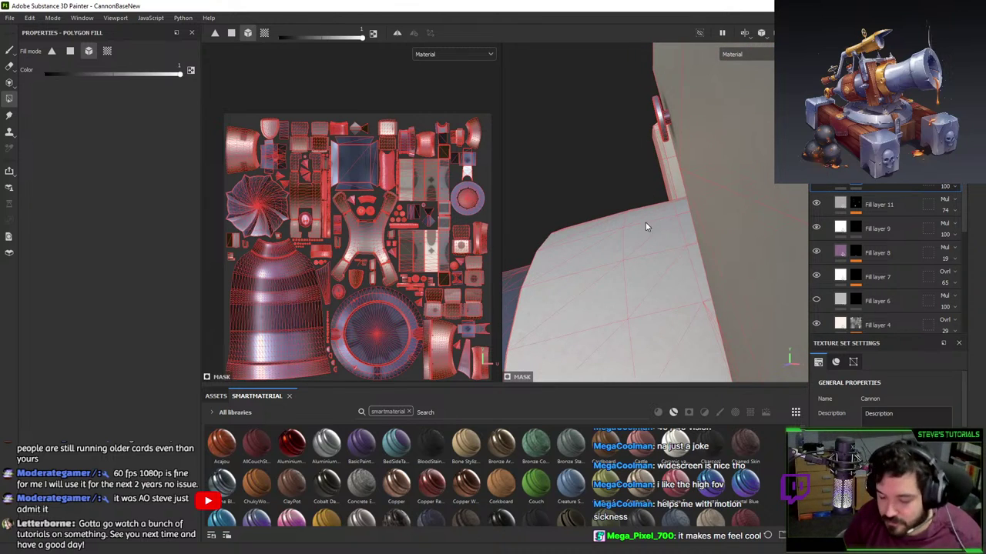
- Examine the scope and its handwheel on the model and compare their materials with the cannon concept image
{"action": "scroll", "coordinate": [645, 221], "scroll_direction": "down", "scroll_amount": 8}
{"action": "left_click_drag", "start_coordinate": [700, 101], "coordinate": [671, 188], "text": "alt"}
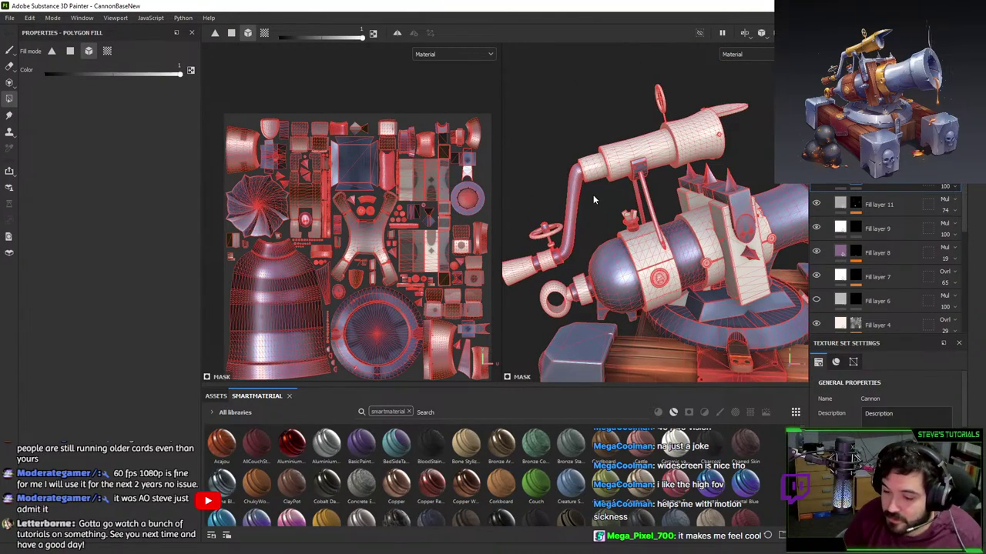
{"action": "left_click_drag", "start_coordinate": [593, 199], "coordinate": [655, 250], "text": "alt"}
{"action": "left_click_drag", "start_coordinate": [680, 210], "coordinate": [656, 219], "text": "alt"}
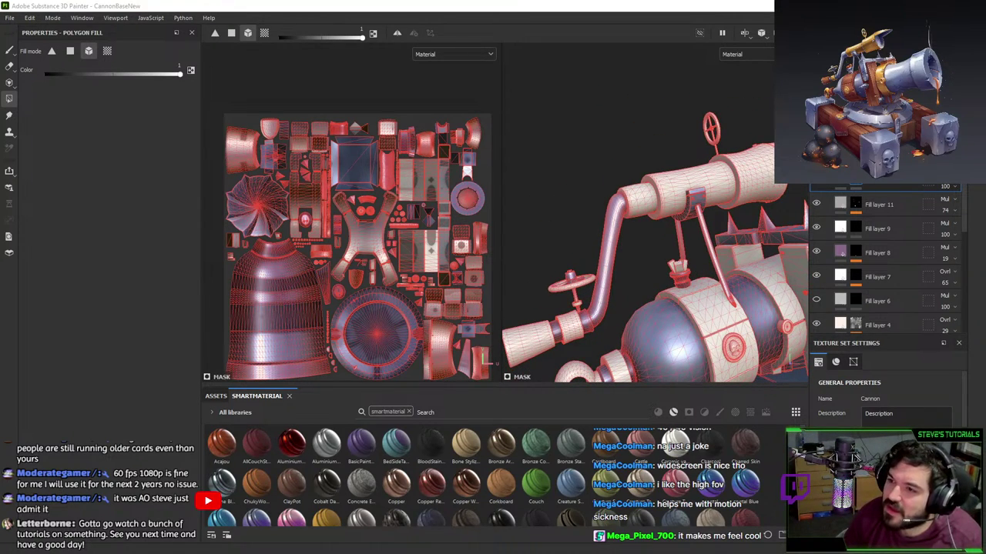
{"action": "left_click_drag", "start_coordinate": [700, 270], "coordinate": [604, 184], "text": "alt"}
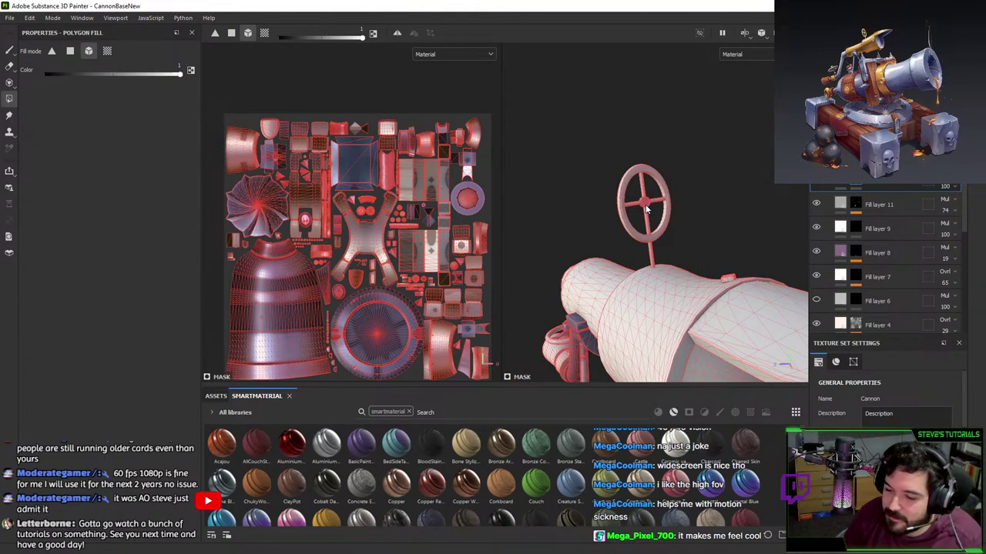
{"action": "left_click_drag", "start_coordinate": [653, 244], "coordinate": [671, 252], "text": "alt"}
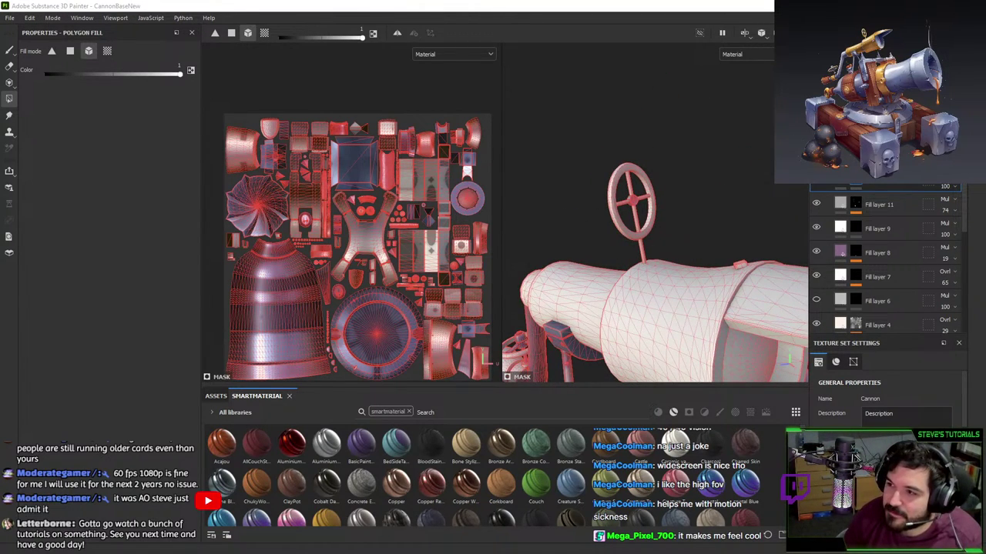
{"action": "mouse_move", "coordinate": [985, 15]}
{"action": "left_mouse_down"}
{"action": "mouse_move", "coordinate": [440, 125]}
{"action": "mouse_move", "coordinate": [440, 1]}
{"action": "left_mouse_up"}
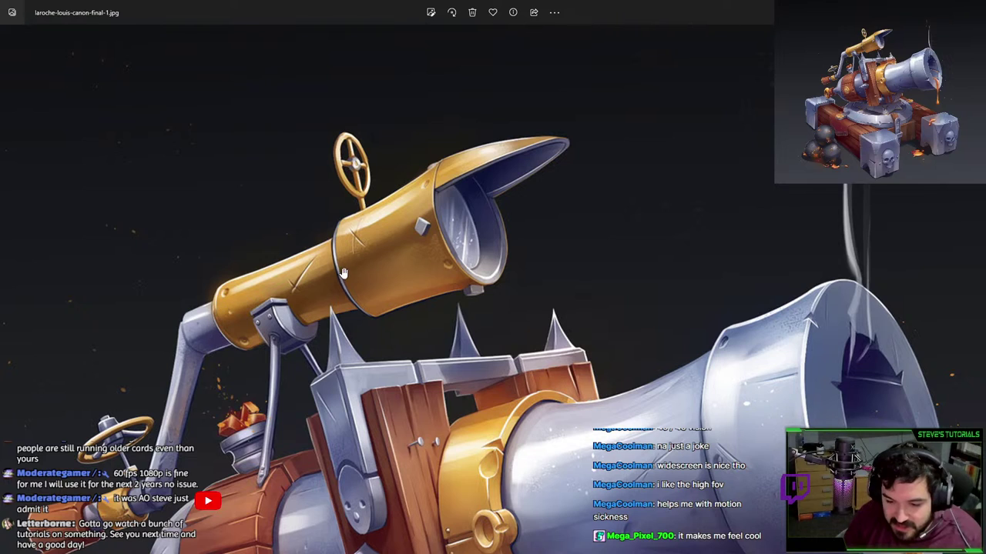
{"action": "left_click_drag", "start_coordinate": [599, 17], "coordinate": [647, 0]}
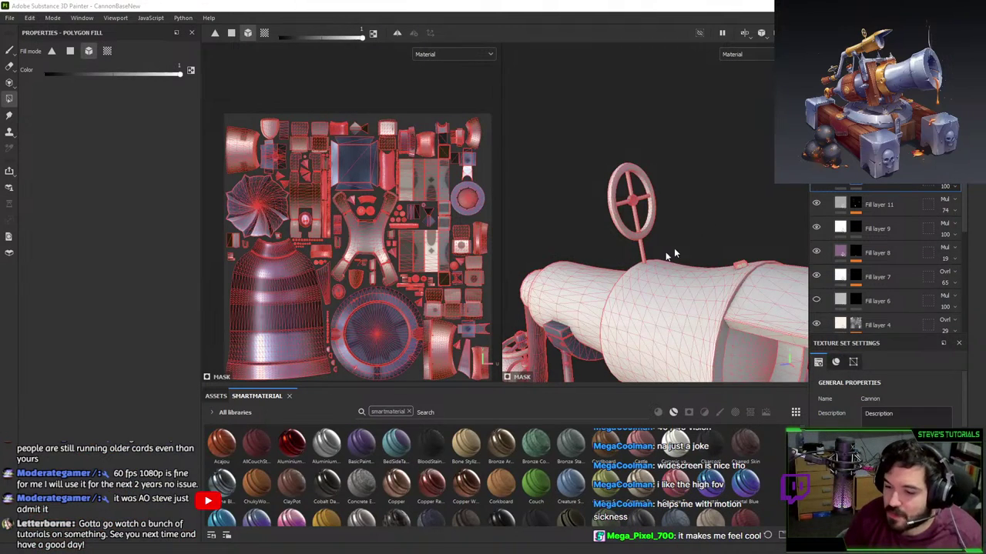
- Collapse the blue metal's layer group with the scope in view
{"action": "left_click_drag", "start_coordinate": [542, 290], "coordinate": [608, 281], "text": "alt"}
{"action": "middle_click_drag", "start_coordinate": [607, 282], "coordinate": [634, 191], "text": "alt"}
{"action": "left_click", "coordinate": [830, 180]}
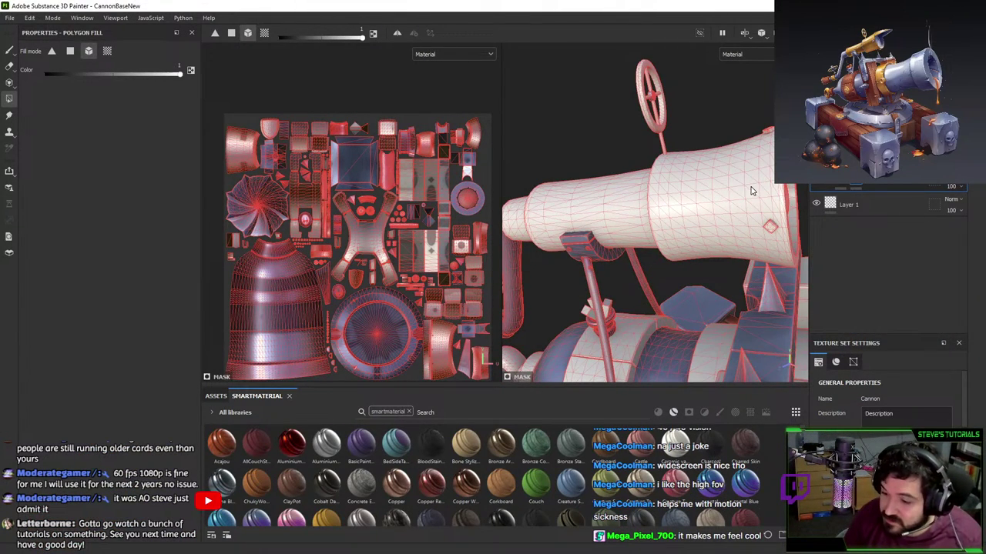
{"action": "middle_click_drag", "start_coordinate": [752, 189], "coordinate": [696, 190], "text": "alt"}
{"action": "left_click", "coordinate": [690, 207]}
{"action": "key", "text": "ctrl+z"}
- Duplicate the blue metal's layer group and fill the scope's front visor in the copy's mask
{"action": "right_click", "coordinate": [883, 187]}
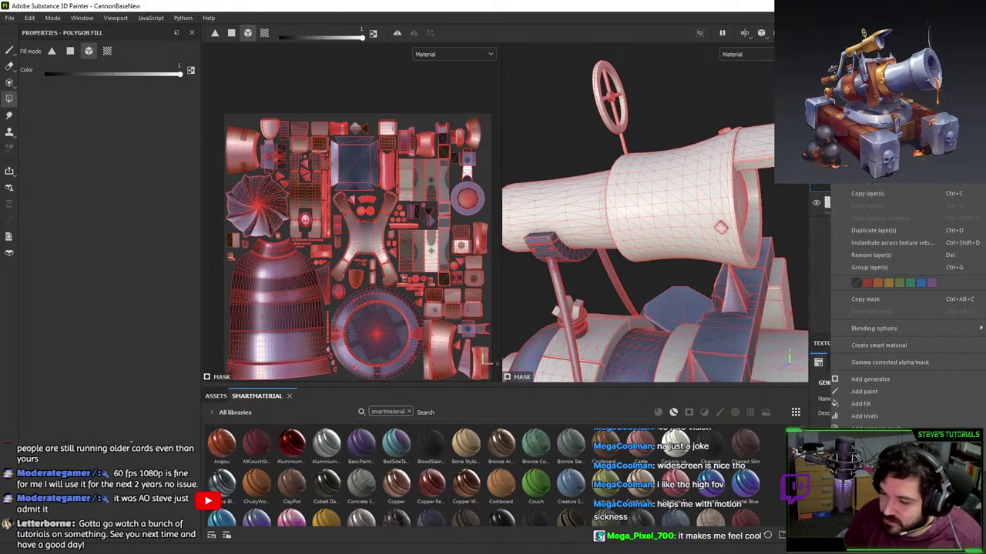
{"action": "left_click", "coordinate": [881, 231]}
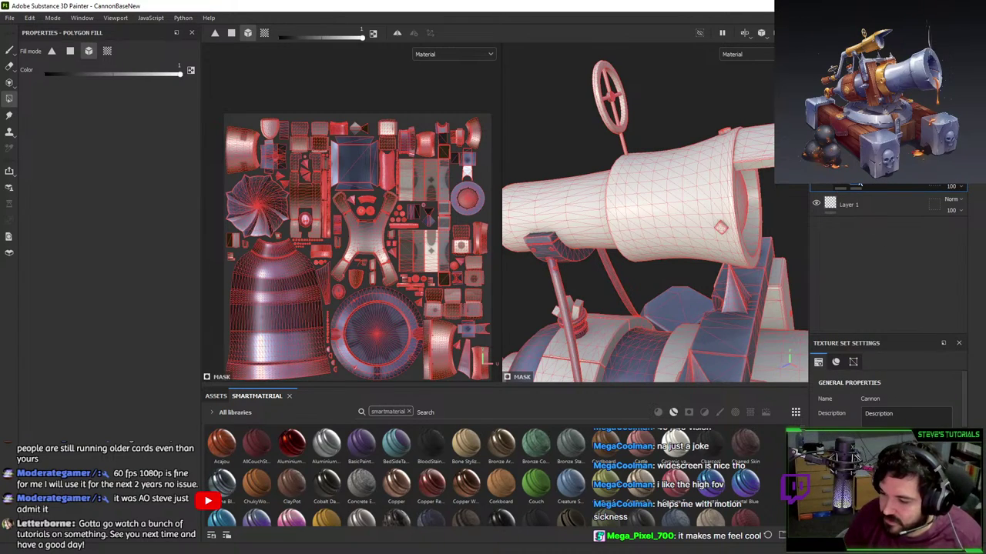
{"action": "left_click", "coordinate": [759, 153]}
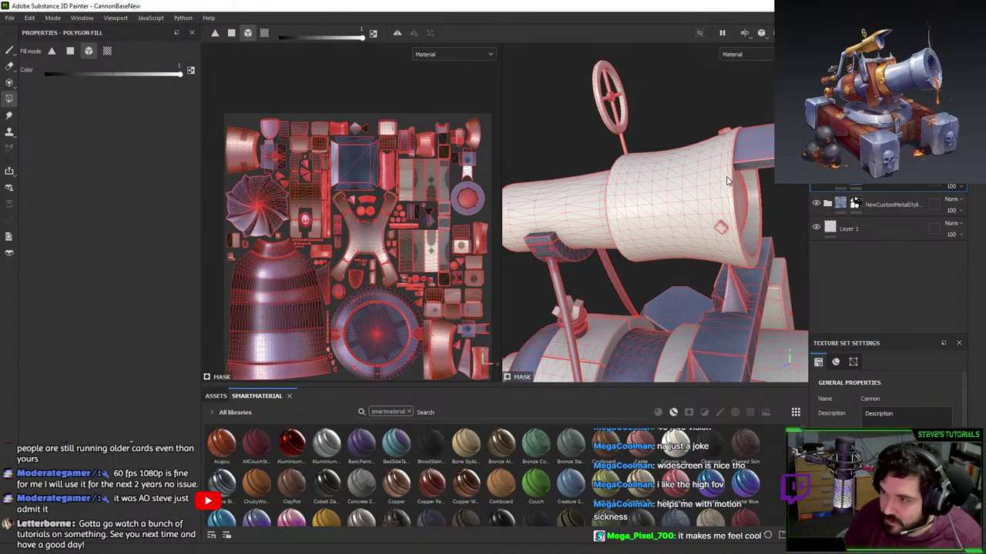
- Fill the scope's flared front section with the original blue metal by way of its group mask
{"action": "left_click", "coordinate": [727, 181]}
{"action": "left_click", "coordinate": [854, 204]}
{"action": "left_click_drag", "start_coordinate": [750, 190], "coordinate": [715, 198], "text": "alt"}
{"action": "right_click_drag", "start_coordinate": [715, 198], "coordinate": [681, 239], "text": "alt"}
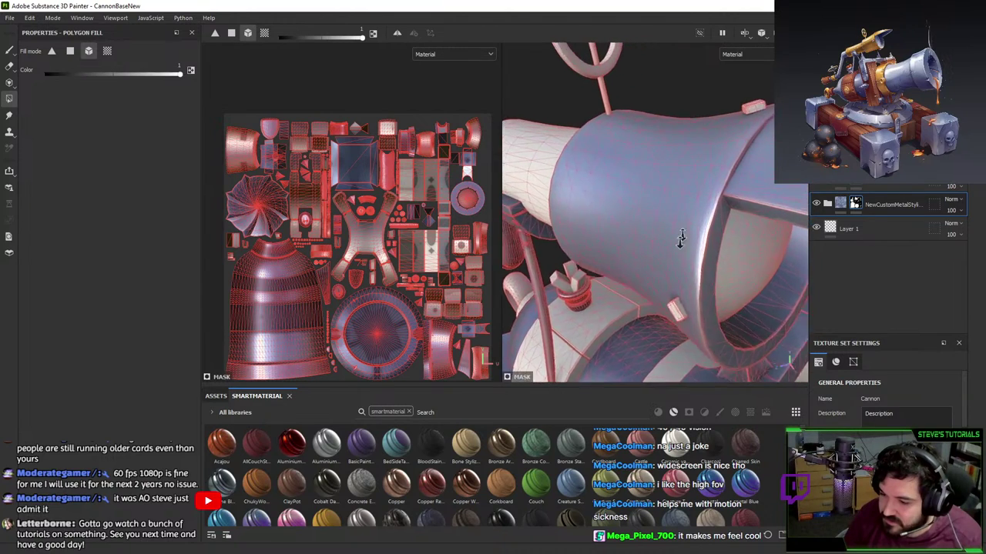
{"action": "left_click_drag", "start_coordinate": [681, 238], "coordinate": [669, 209], "text": "alt"}
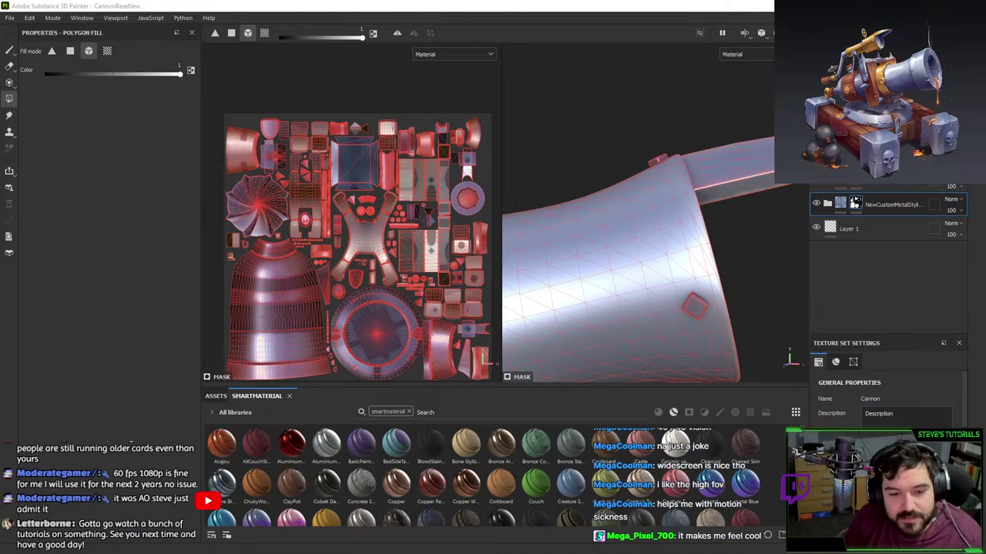
- Switch to Blender and select the cannon mesh with the small pin on the scope's flared front in close view
{"action": "key", "text": "alt+Tab"}
{"action": "scroll", "coordinate": [717, 205], "scroll_direction": "up", "scroll_amount": 4}
{"action": "middle_click_drag", "start_coordinate": [717, 205], "coordinate": [656, 279], "text": "shift"}
{"action": "scroll", "coordinate": [655, 279], "scroll_direction": "up", "scroll_amount": 3}
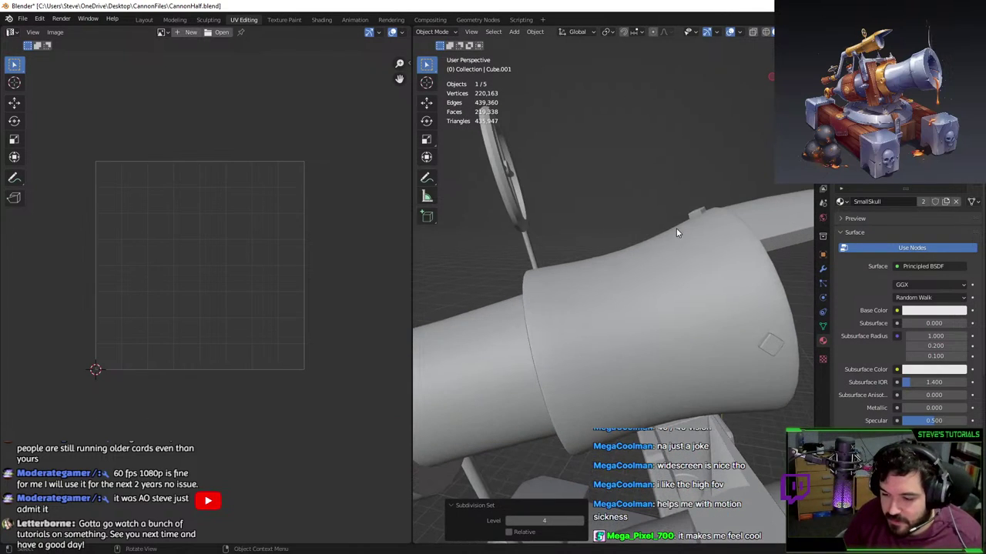
{"action": "left_click", "coordinate": [697, 219]}
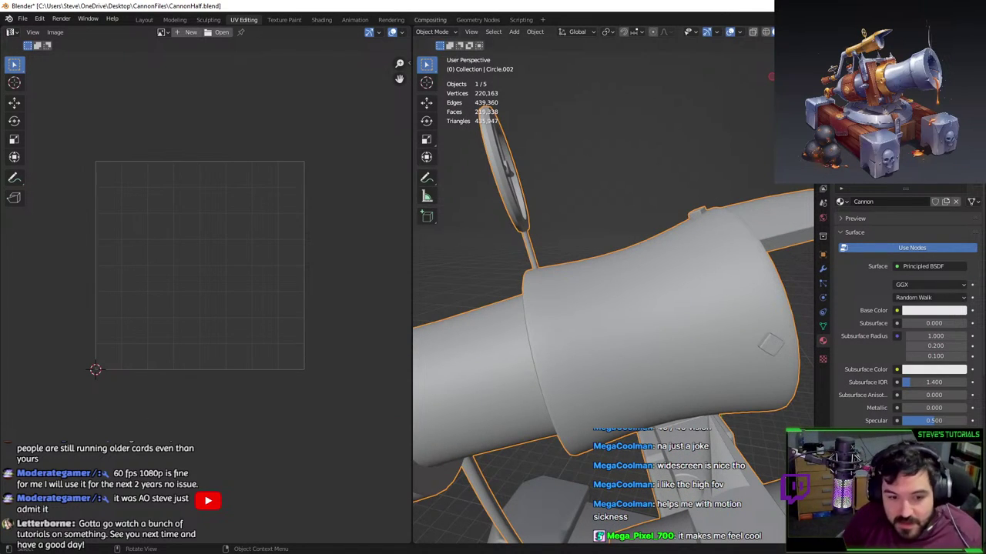
{"action": "left_click", "coordinate": [553, 250]}
{"action": "scroll", "coordinate": [553, 250], "scroll_direction": "up", "scroll_amount": 4}
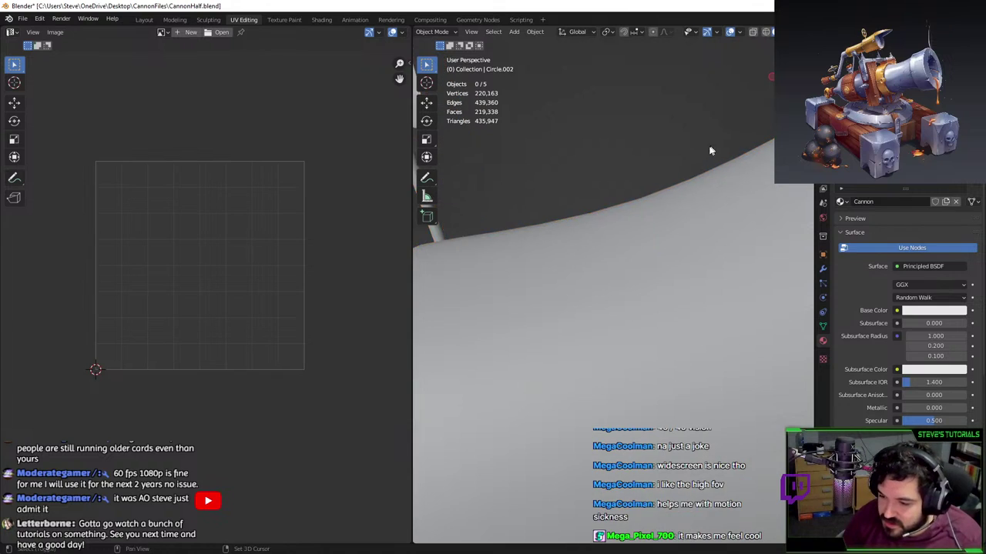
{"action": "middle_click_drag", "start_coordinate": [711, 149], "coordinate": [622, 198], "text": "shift"}
{"action": "scroll", "coordinate": [621, 197], "scroll_direction": "up", "scroll_amount": 2}
{"action": "middle_click_drag", "start_coordinate": [609, 116], "coordinate": [634, 208], "text": "shift"}
{"action": "left_click", "coordinate": [669, 232]}
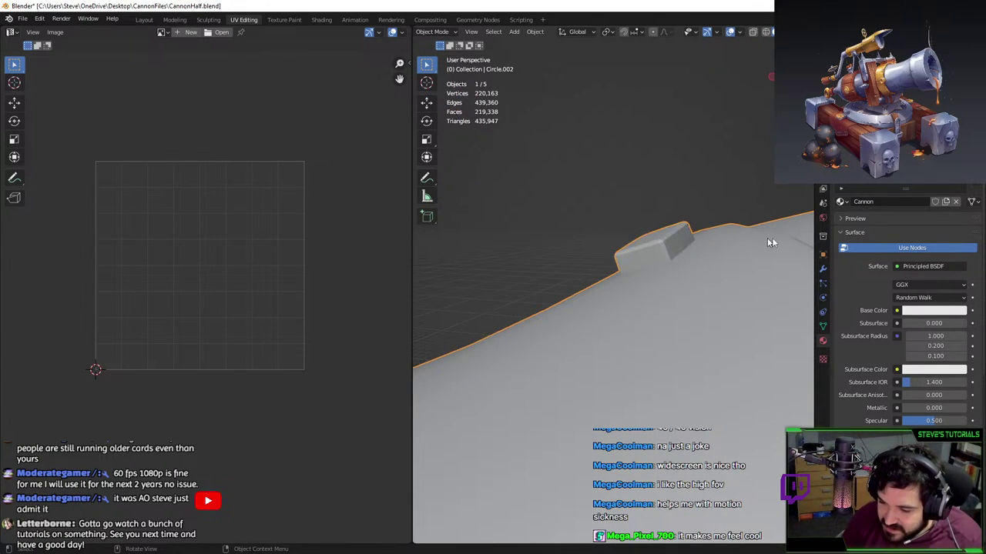
- In the cannon mesh, select the linked pin under the scope's flared front and recalculate its normals outward
{"action": "key", "text": "Tab"}
{"action": "key", "text": "l"}
{"action": "key", "text": "KP_Decimal"}
{"action": "middle_click_drag", "start_coordinate": [667, 245], "coordinate": [389, 268], "text": "alt"}
{"action": "scroll", "coordinate": [669, 261], "scroll_direction": "down", "scroll_amount": 4}
{"action": "key", "text": "g"}
{"action": "key", "text": "z"}
{"action": "left_click", "coordinate": [678, 269]}
{"action": "scroll", "coordinate": [706, 251], "scroll_direction": "down", "scroll_amount": 5}
{"action": "left_click", "coordinate": [706, 251]}
{"action": "scroll", "coordinate": [389, 268], "scroll_direction": "up", "scroll_amount": 5}
{"action": "scroll", "coordinate": [712, 282], "scroll_direction": "up", "scroll_amount": 3}
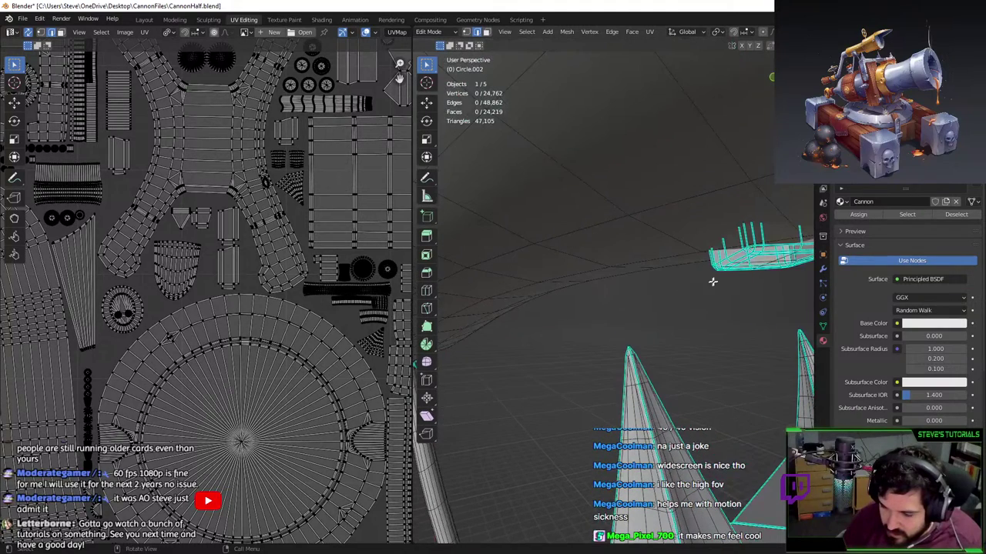
{"action": "key", "text": "ctrl+l"}
{"action": "key", "text": "shift+n"}
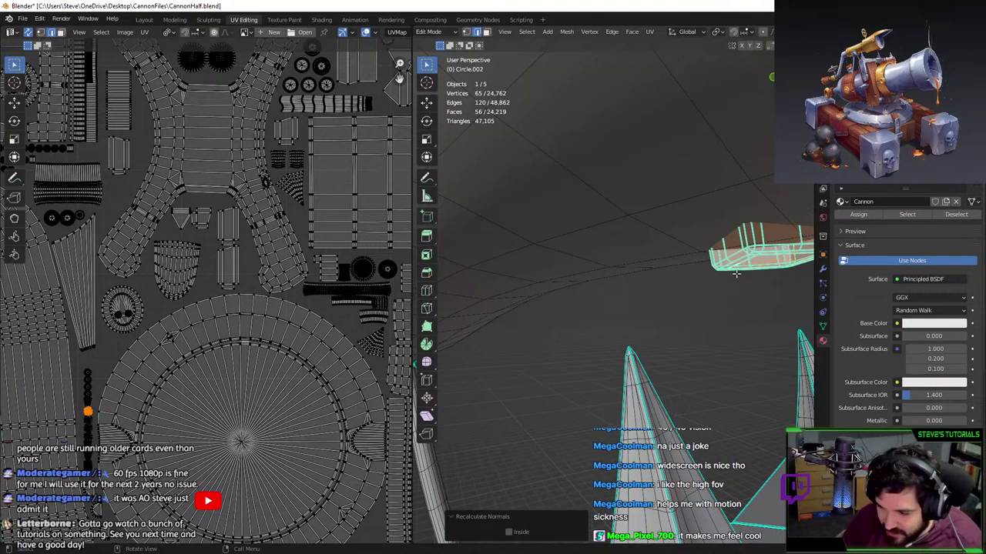
{"action": "scroll", "coordinate": [736, 274], "scroll_direction": "down", "scroll_amount": 3}
{"action": "key", "text": "Tab"}
{"action": "middle_click_drag", "start_coordinate": [730, 279], "coordinate": [691, 280]}
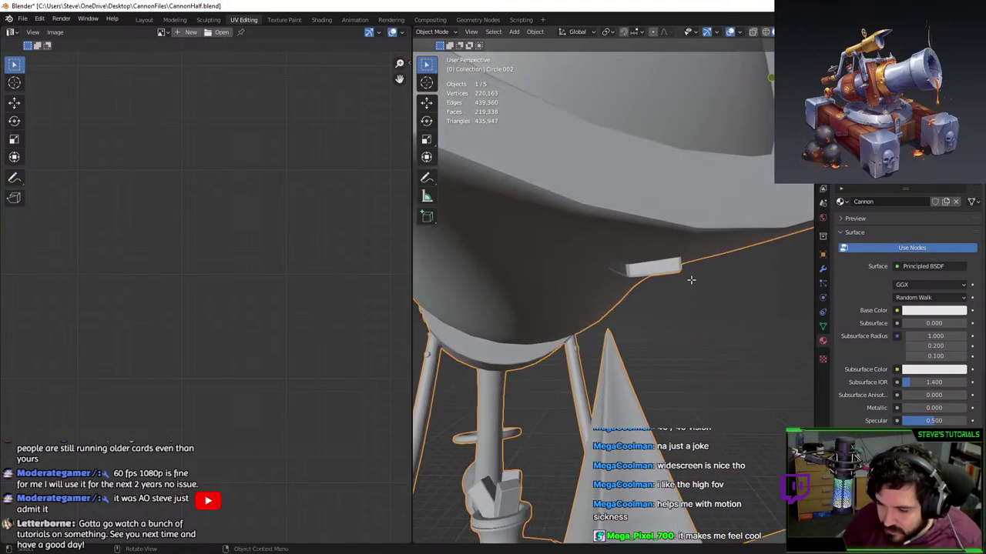
- Try recalculating the same pin's normals with the Inside option on, and set it back to outward
{"action": "key", "text": "Tab"}
{"action": "key", "text": "shift+n"}
{"action": "left_click", "coordinate": [510, 532]}
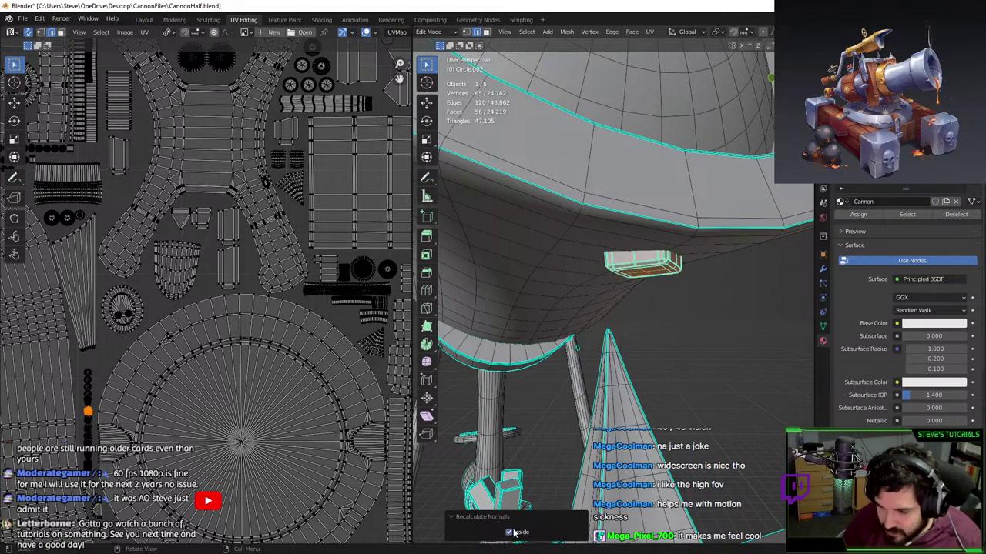
{"action": "left_click", "coordinate": [510, 532]}
{"action": "key", "text": "Tab"}
{"action": "middle_click_drag", "start_coordinate": [722, 337], "coordinate": [671, 288]}
- Apply all transforms to the cannon object and recalculate the scope pin's normals with Inside enabled
{"action": "key", "text": "ctrl+a"}
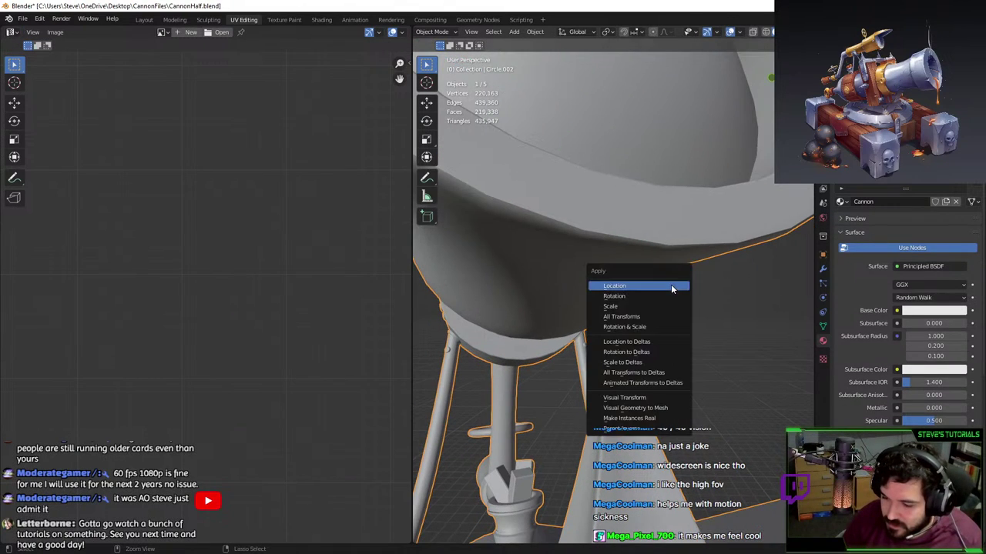
{"action": "left_click", "coordinate": [649, 316]}
{"action": "key", "text": "Tab"}
{"action": "key", "text": "shift+n"}
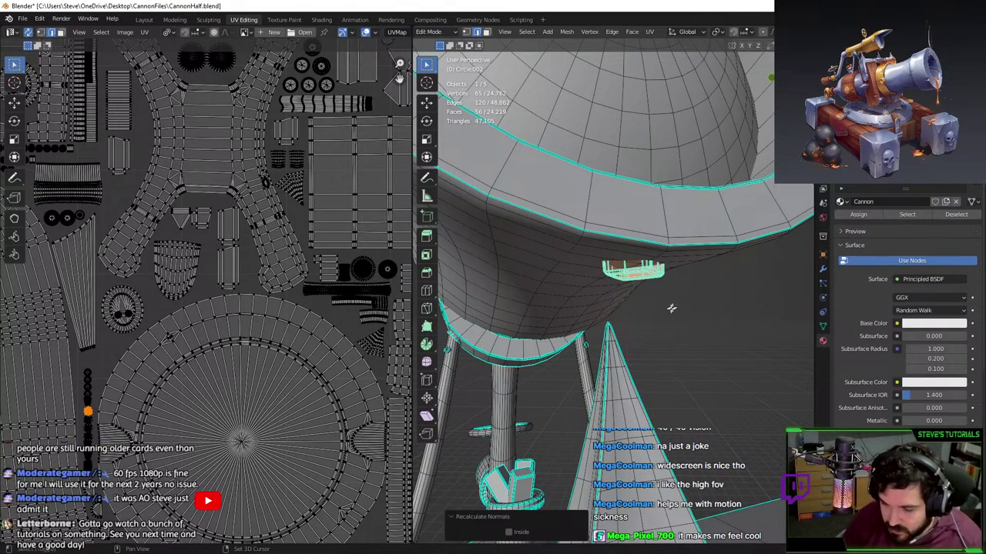
{"action": "left_click", "coordinate": [516, 533]}
{"action": "left_click", "coordinate": [701, 343]}
{"action": "middle_click_drag", "start_coordinate": [701, 344], "coordinate": [612, 318]}
{"action": "scroll", "coordinate": [659, 244], "scroll_direction": "up", "scroll_amount": 2}
{"action": "scroll", "coordinate": [673, 257], "scroll_direction": "down", "scroll_amount": 4}
{"action": "scroll", "coordinate": [562, 300], "scroll_direction": "up", "scroll_amount": 2}
{"action": "key", "text": "Tab"}
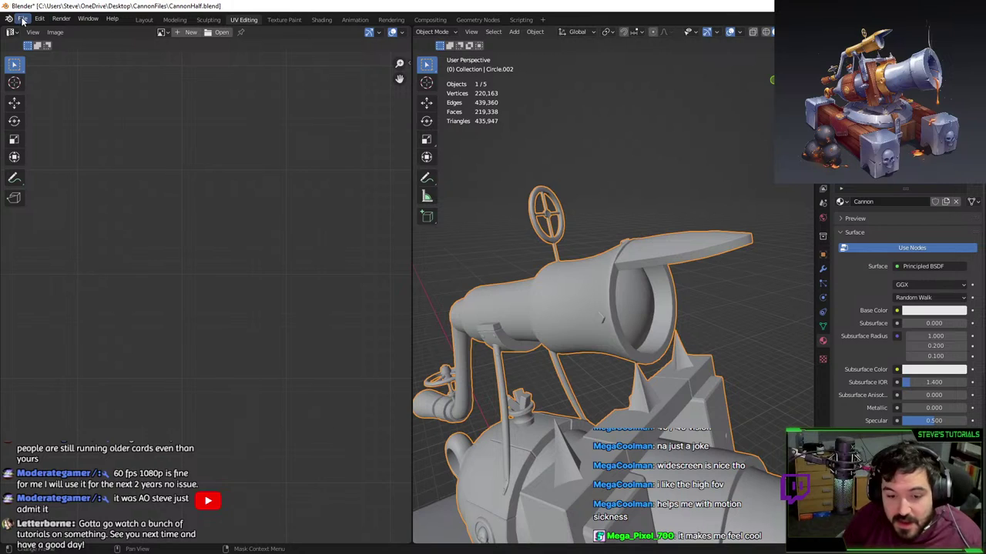
- Export the selected cannon as FBX, overwriting CannonLPMirrored.fbx in the CannonFiles folder
{"action": "left_click", "coordinate": [24, 18]}
{"action": "mouse_move", "coordinate": [61, 168]}
{"action": "left_click", "coordinate": [160, 258]}
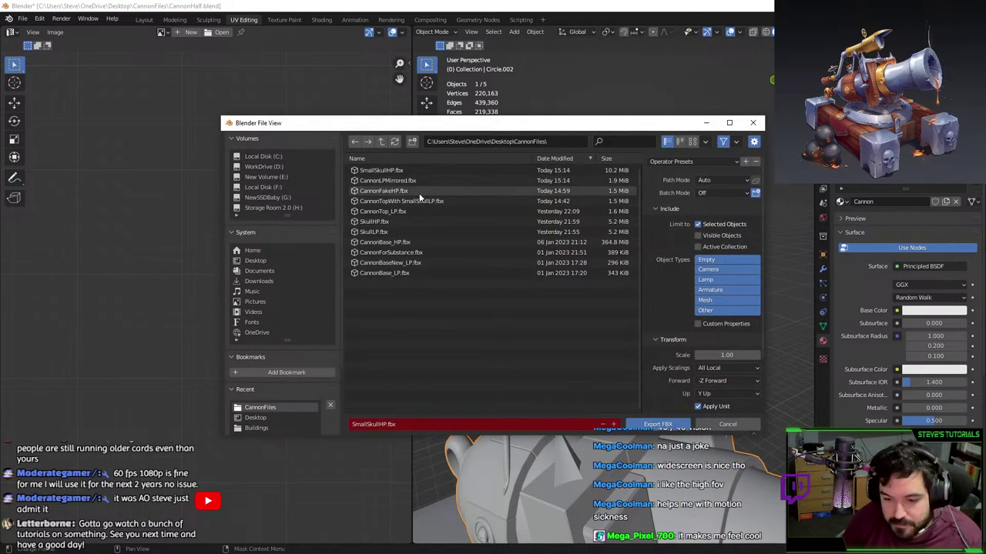
{"action": "double_click", "coordinate": [420, 179]}
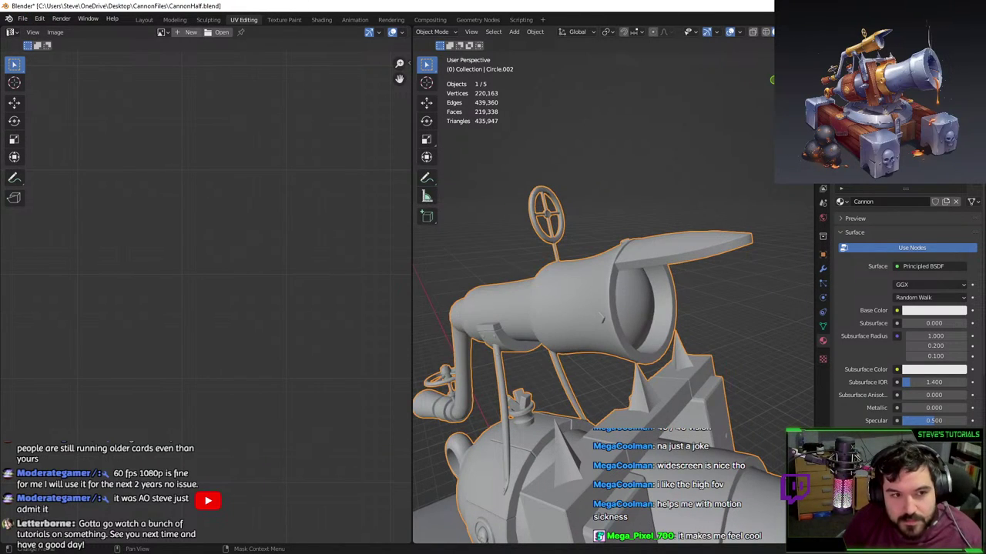
- Switch to Substance 3D Painter and save the project under the new name CannonBaseCombined
{"action": "key", "text": "alt+Tab"}
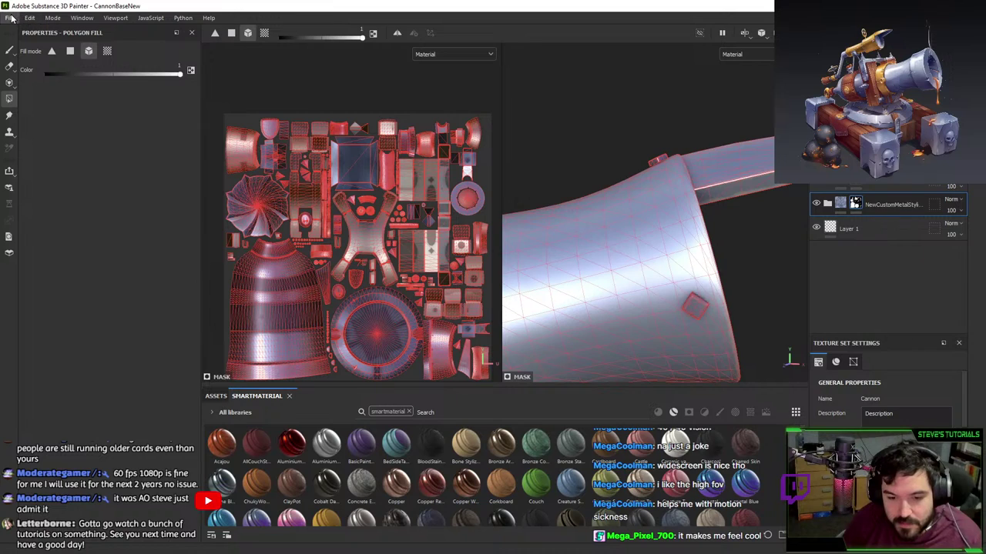
{"action": "left_click", "coordinate": [10, 18]}
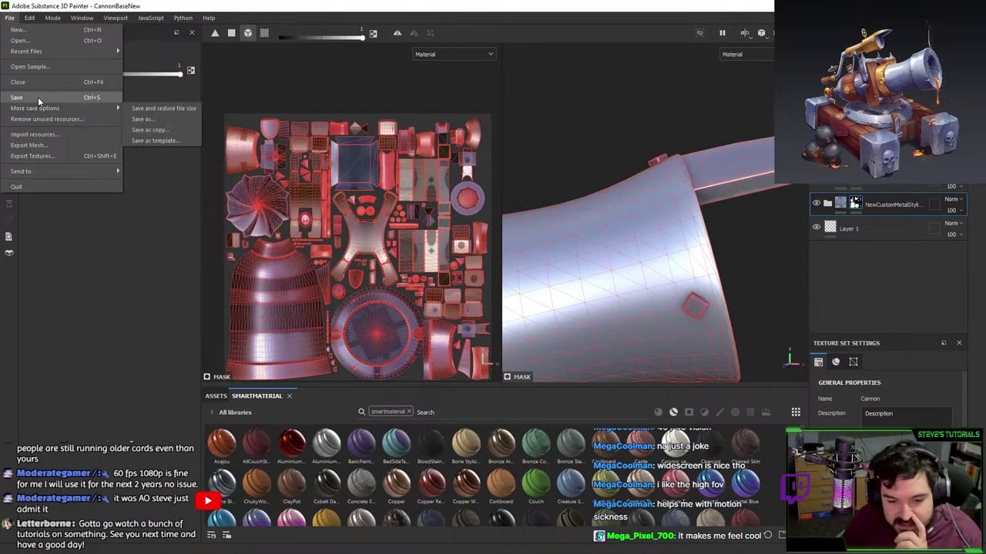
{"action": "mouse_move", "coordinate": [56, 111]}
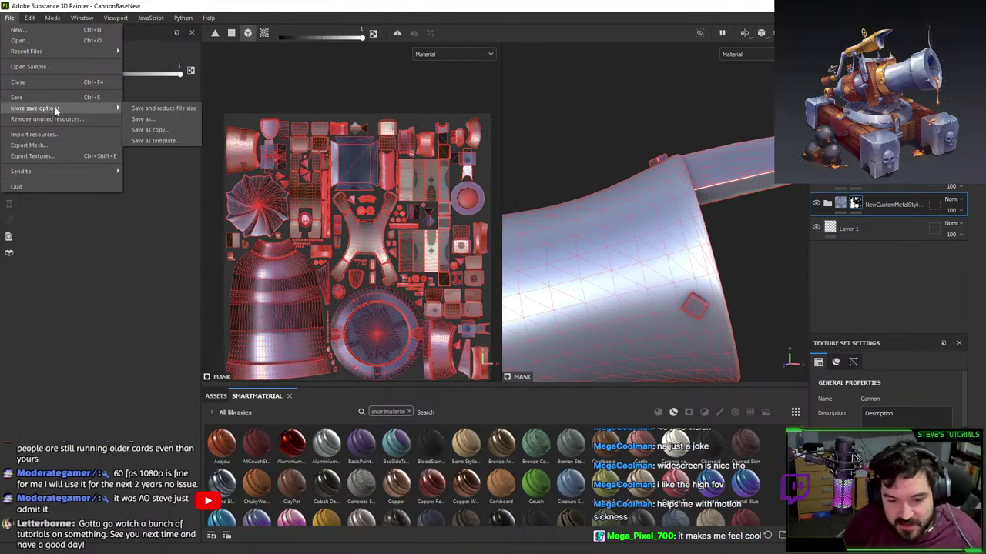
{"action": "left_click", "coordinate": [146, 120]}
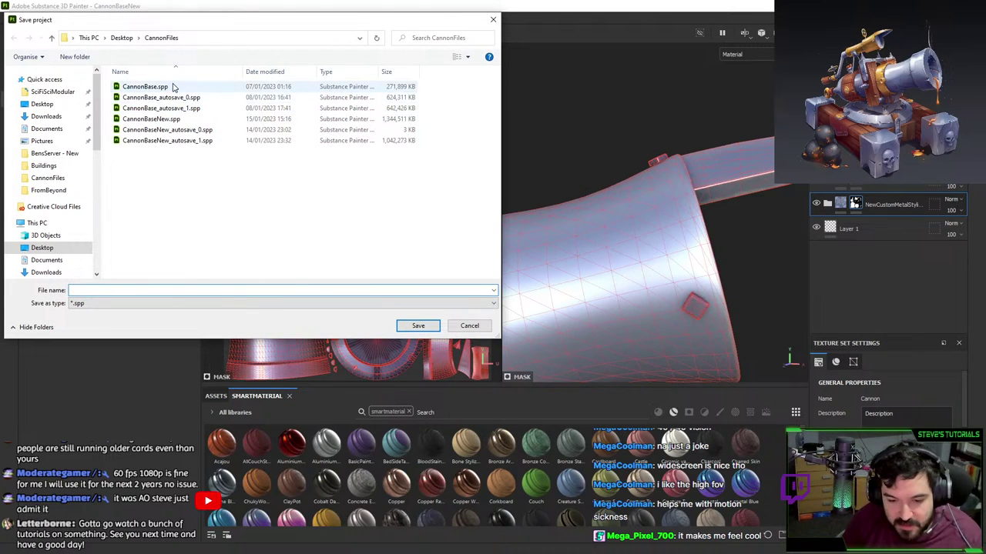
{"action": "left_click", "coordinate": [145, 87]}
{"action": "key", "text": "BackSpace"}
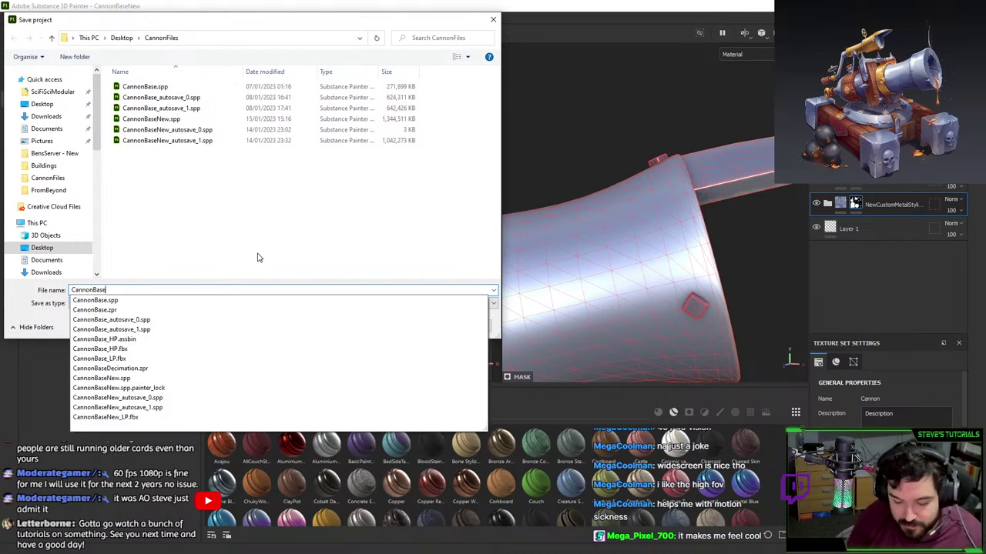
{"action": "type", "text": "Combined"}
{"action": "key", "text": "Return"}
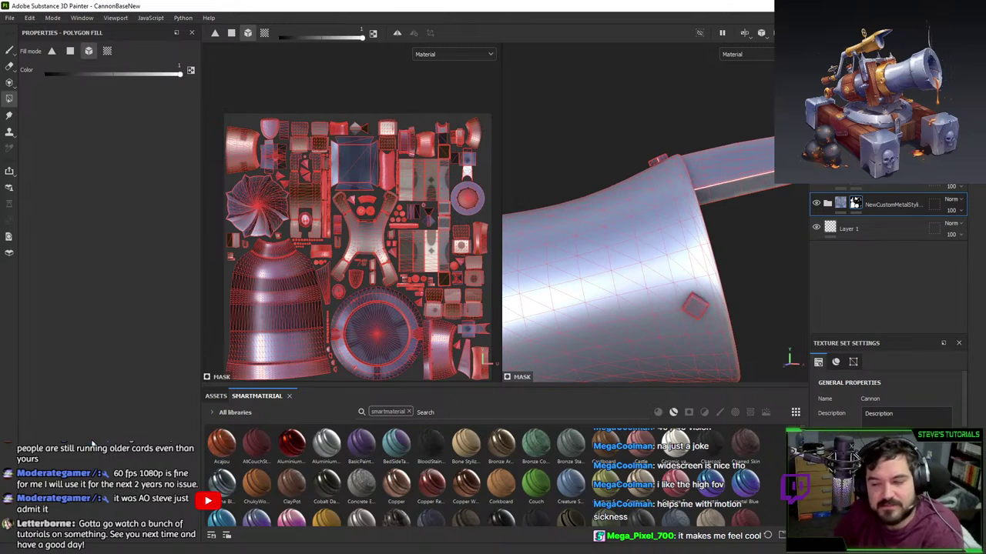
- Replace the project's mesh with CannonLPMirrored.fbx in the project configuration, keeping the OpenGL normal format
{"action": "left_click", "coordinate": [28, 18]}
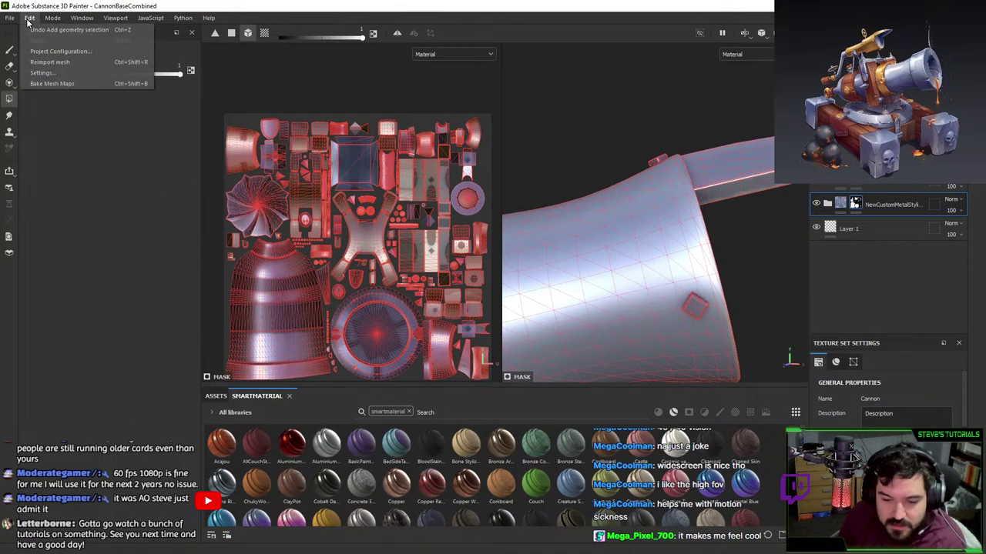
{"action": "left_click", "coordinate": [52, 50]}
{"action": "left_click", "coordinate": [583, 204]}
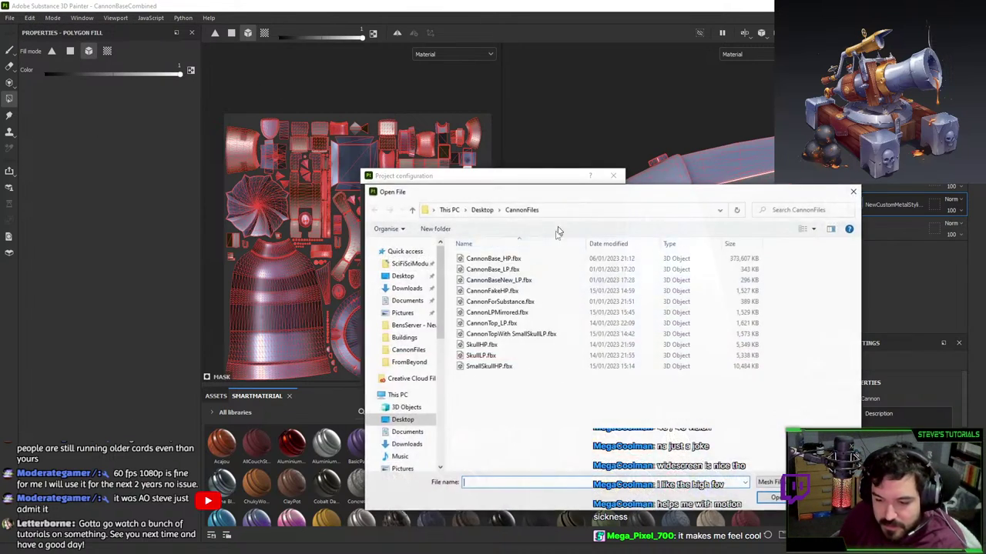
{"action": "double_click", "coordinate": [538, 314]}
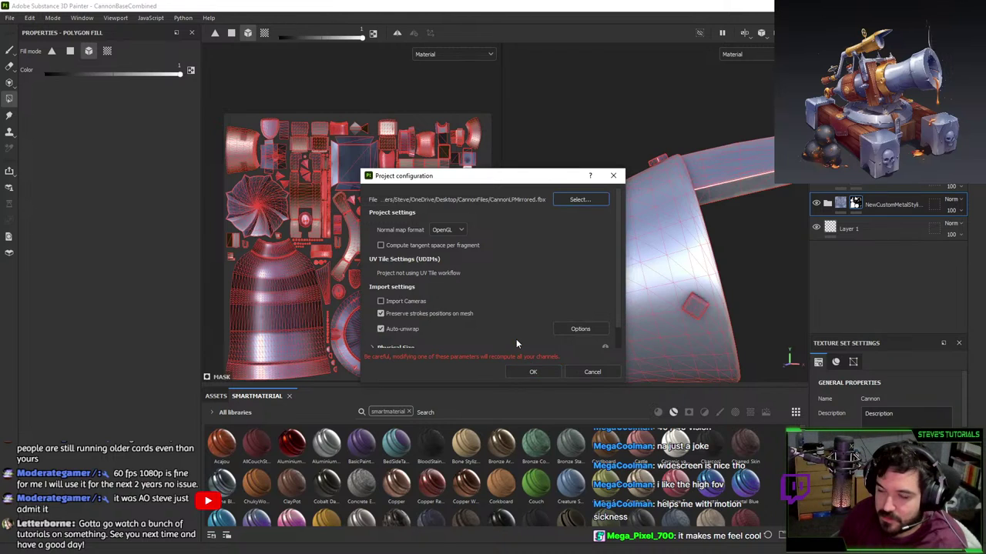
{"action": "left_click", "coordinate": [524, 372]}
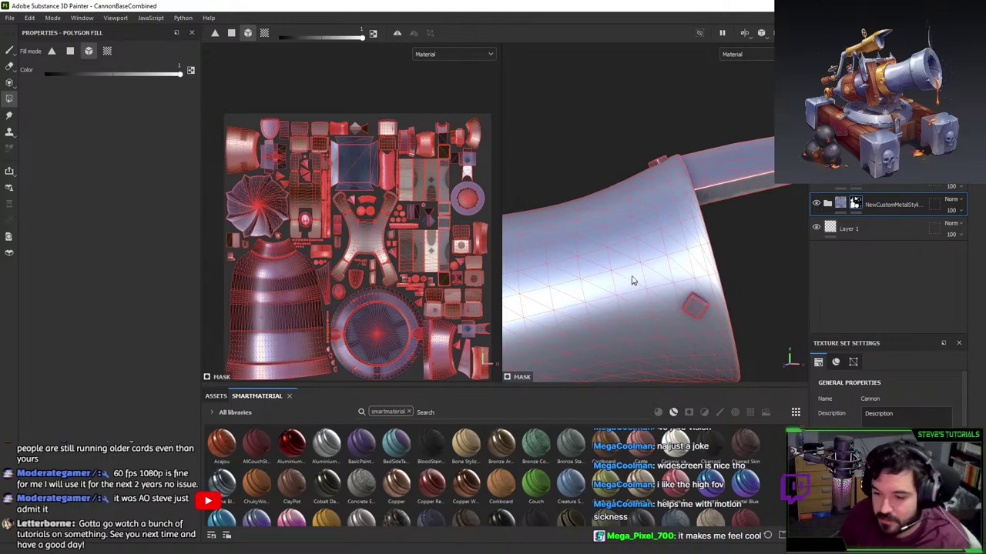
- Inspect the pins, visor and front opening of the scope on the updated mesh
{"action": "left_click_drag", "start_coordinate": [648, 211], "coordinate": [708, 180], "text": "alt"}
{"action": "key", "text": "Tab"}
{"action": "key", "text": "Tab"}
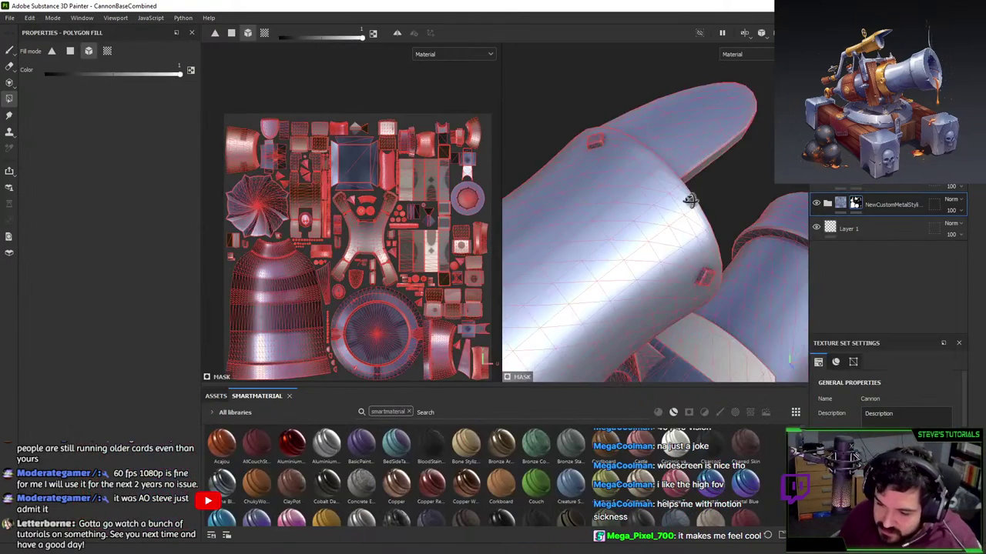
{"action": "right_click_drag", "start_coordinate": [689, 200], "coordinate": [642, 164], "text": "alt"}
{"action": "left_click_drag", "start_coordinate": [641, 164], "coordinate": [627, 234], "text": "alt"}
{"action": "left_click_drag", "start_coordinate": [564, 281], "coordinate": [629, 259], "text": "alt"}
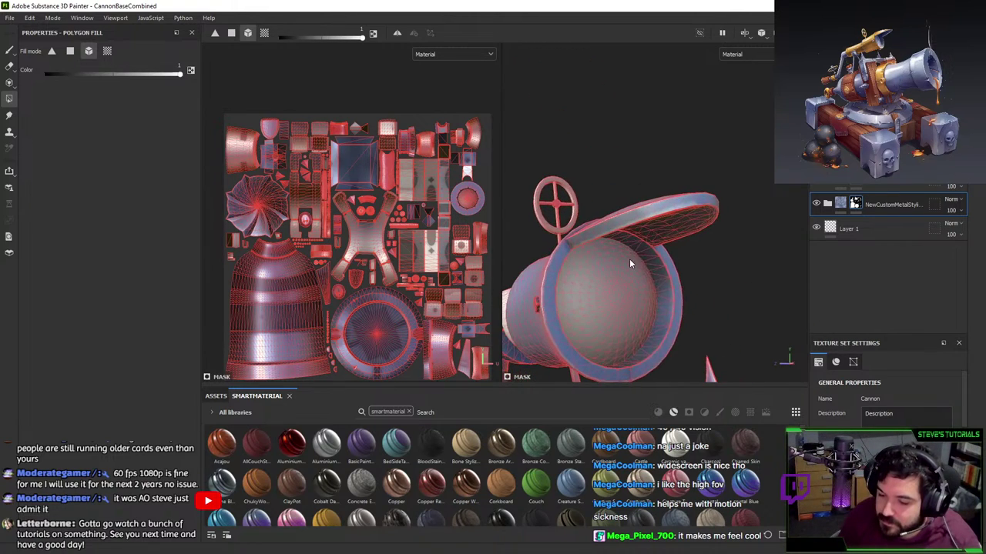
- Fill the scope's narrower rear tube in the mask of the copied blue metal group
{"action": "right_click", "coordinate": [619, 220]}
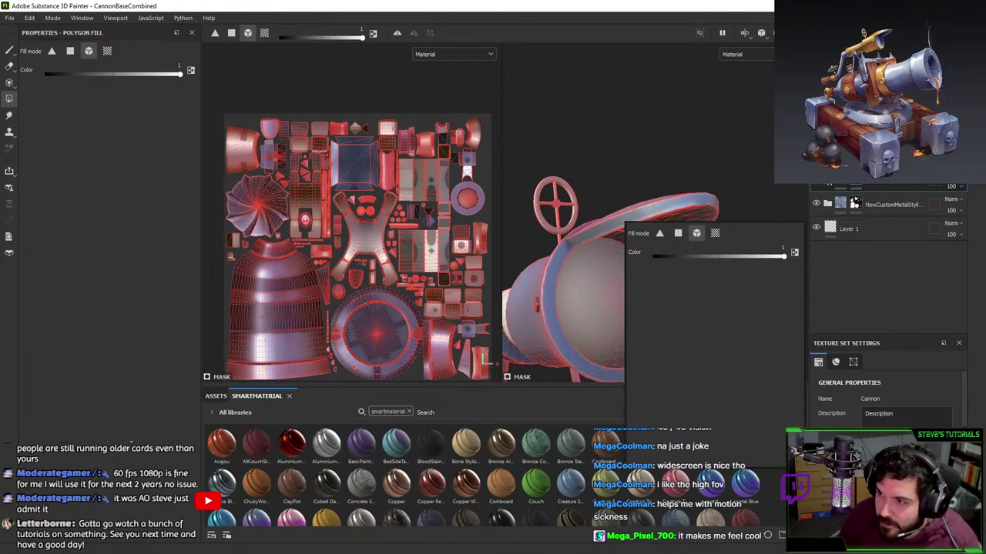
{"action": "key", "text": "p"}
{"action": "left_click_drag", "start_coordinate": [623, 162], "coordinate": [646, 188], "text": "alt"}
{"action": "key", "text": "3"}
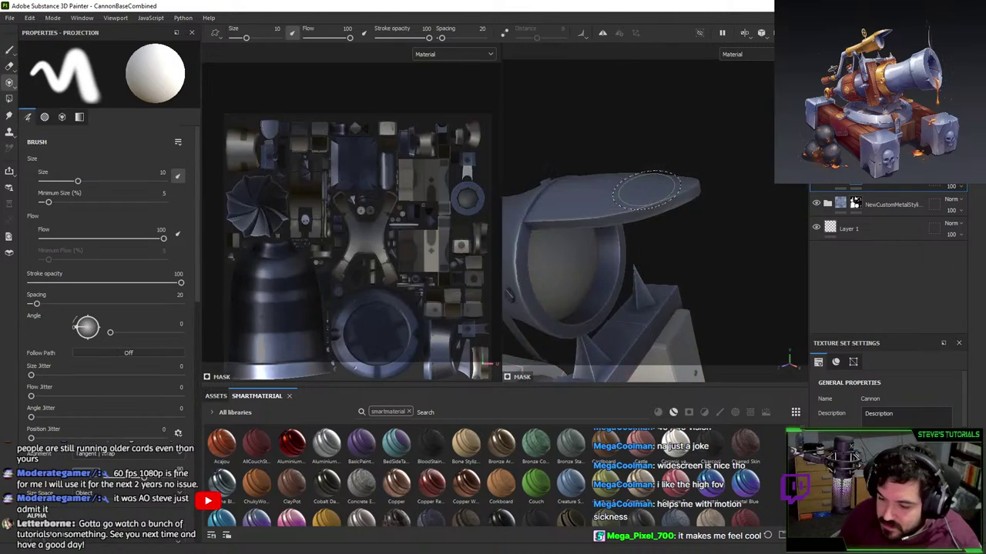
{"action": "key", "text": "4"}
{"action": "left_click_drag", "start_coordinate": [596, 250], "coordinate": [654, 185], "text": "alt"}
{"action": "left_click_drag", "start_coordinate": [658, 99], "coordinate": [631, 125]}
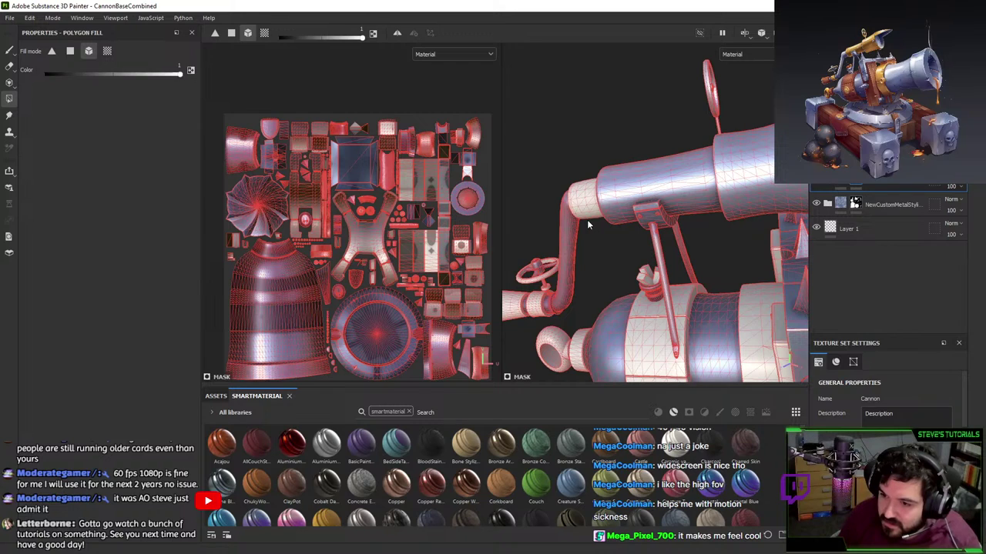
- Expand the copied blue metal group, check the base color of Fill layer 2 and duplicate that layer
{"action": "scroll", "coordinate": [885, 202], "scroll_direction": "up", "scroll_amount": 5}
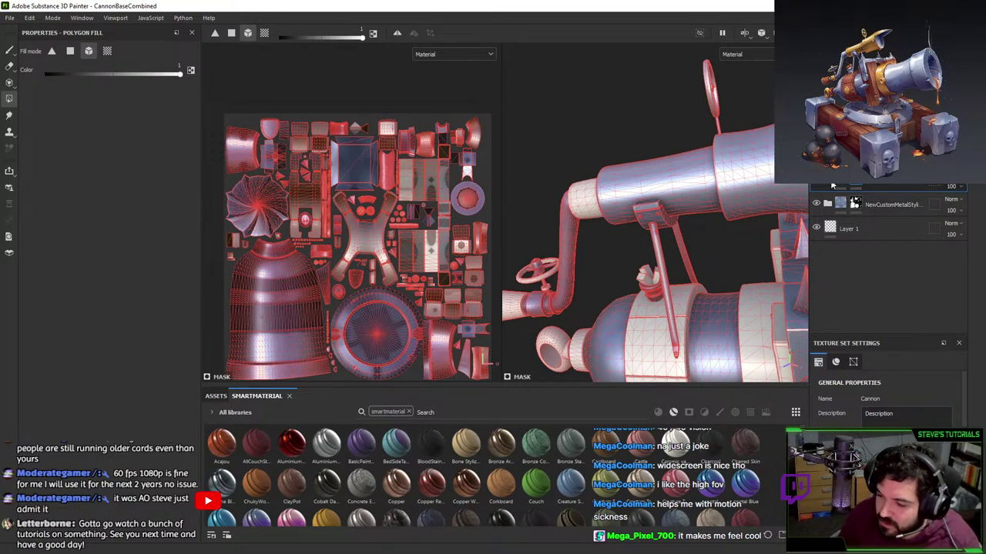
{"action": "left_click", "coordinate": [888, 204]}
{"action": "scroll", "coordinate": [893, 239], "scroll_direction": "down", "scroll_amount": 5}
{"action": "left_click", "coordinate": [843, 268]}
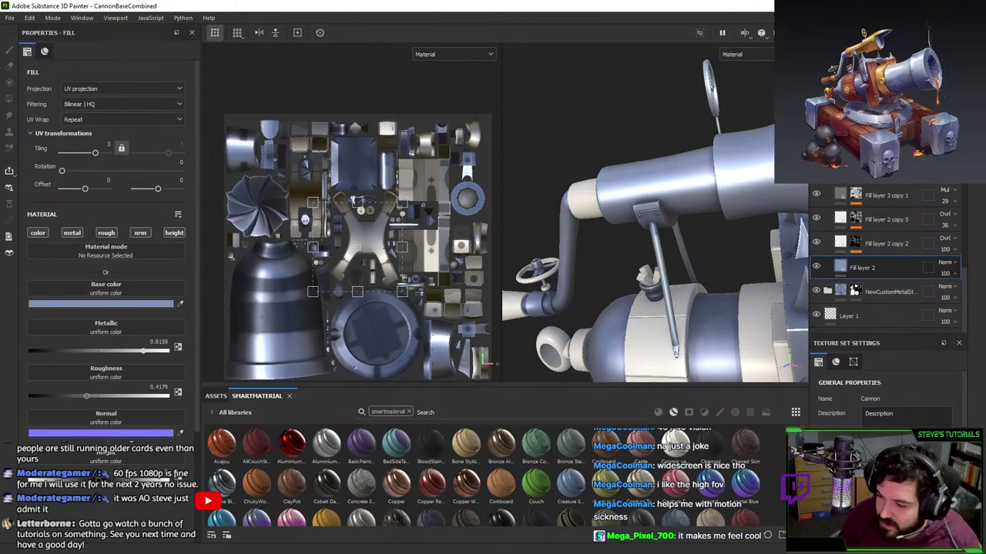
{"action": "left_click", "coordinate": [164, 304]}
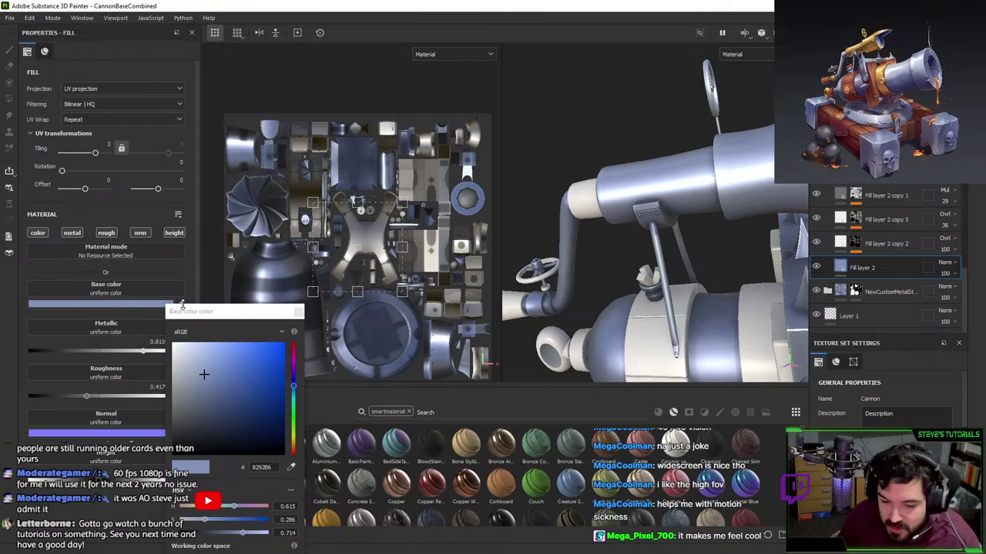
{"action": "right_click", "coordinate": [885, 270]}
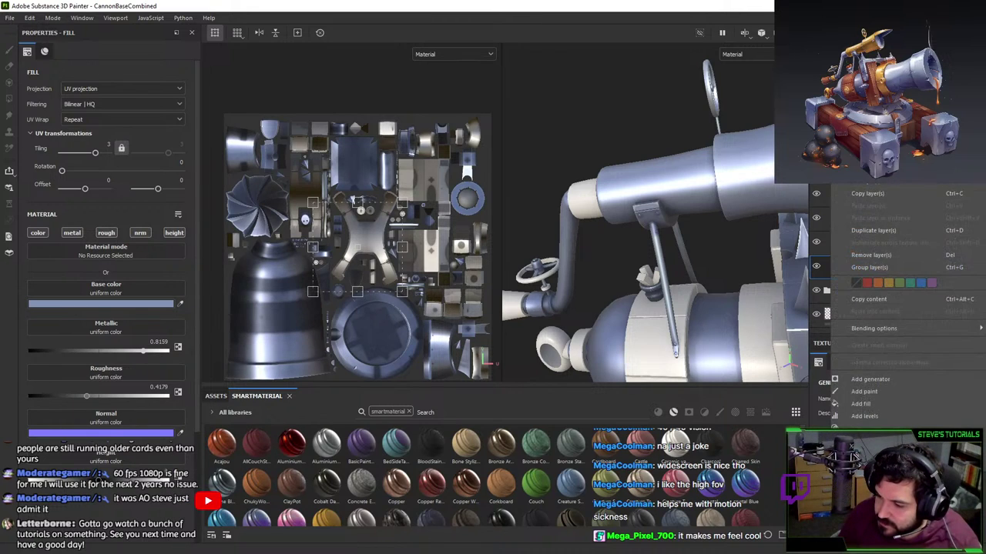
{"action": "left_click", "coordinate": [877, 231]}
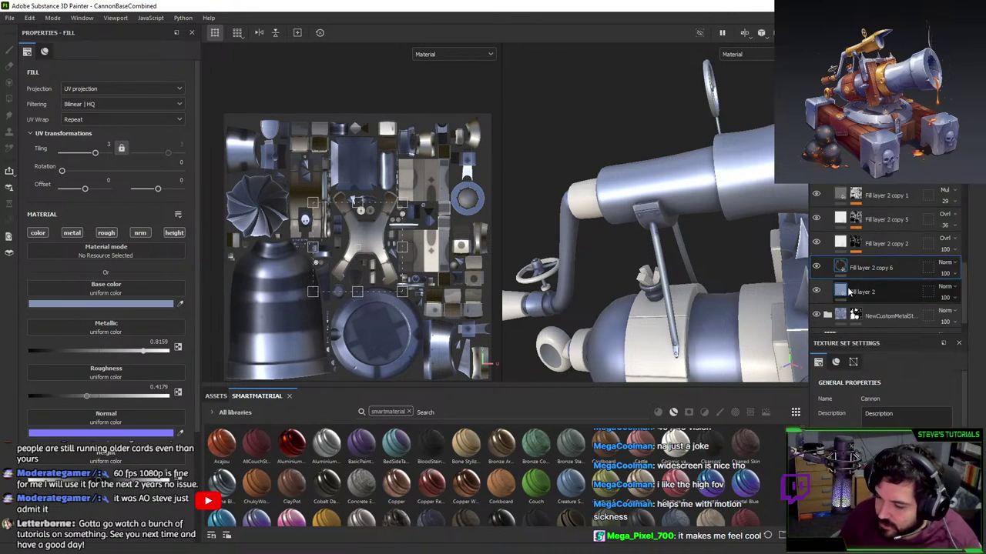
- Give Fill layer 2 copy 6 a gold base color sampled from the concept image and brighten it to BE8940
{"action": "left_click", "coordinate": [181, 305]}
{"action": "left_click", "coordinate": [875, 43]}
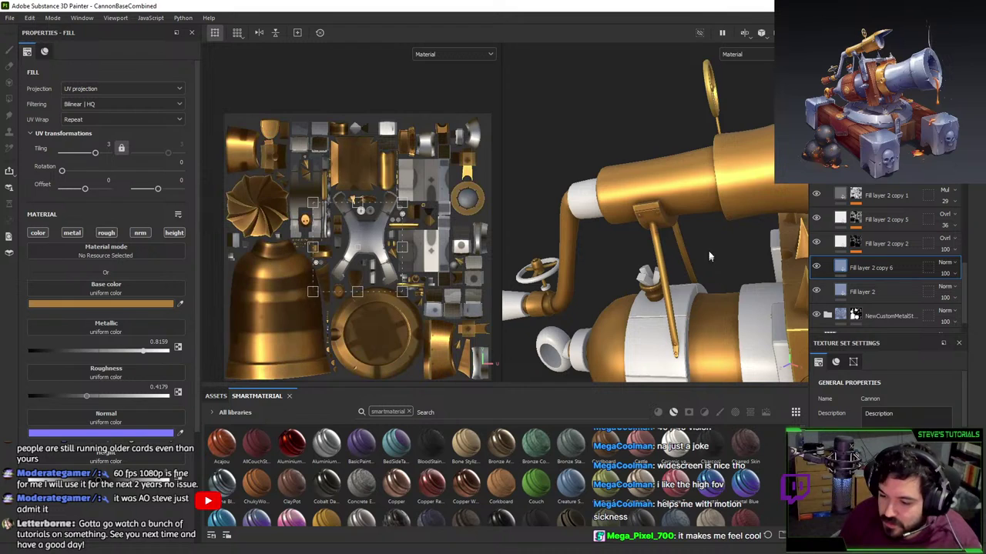
{"action": "left_click_drag", "start_coordinate": [710, 256], "coordinate": [670, 200], "text": "alt"}
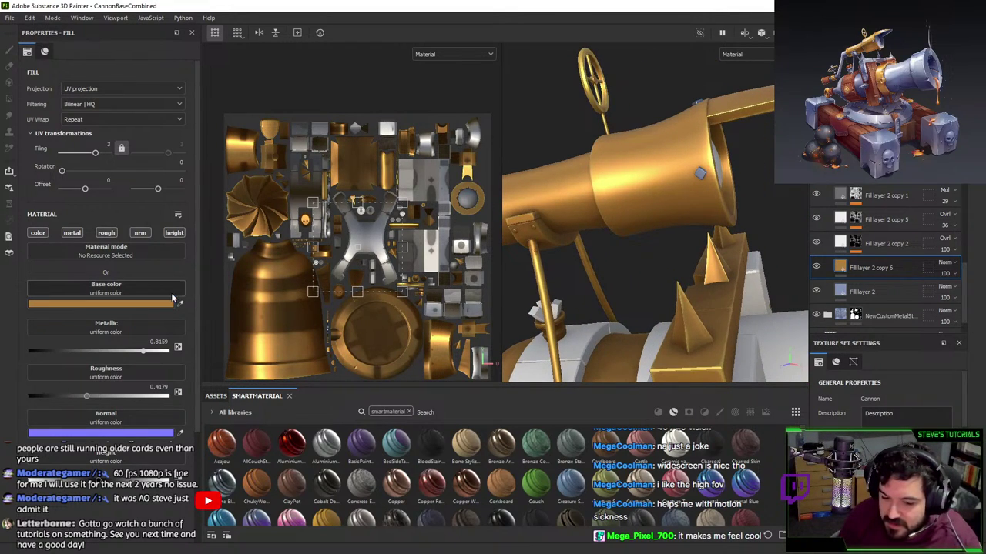
{"action": "left_click", "coordinate": [136, 305]}
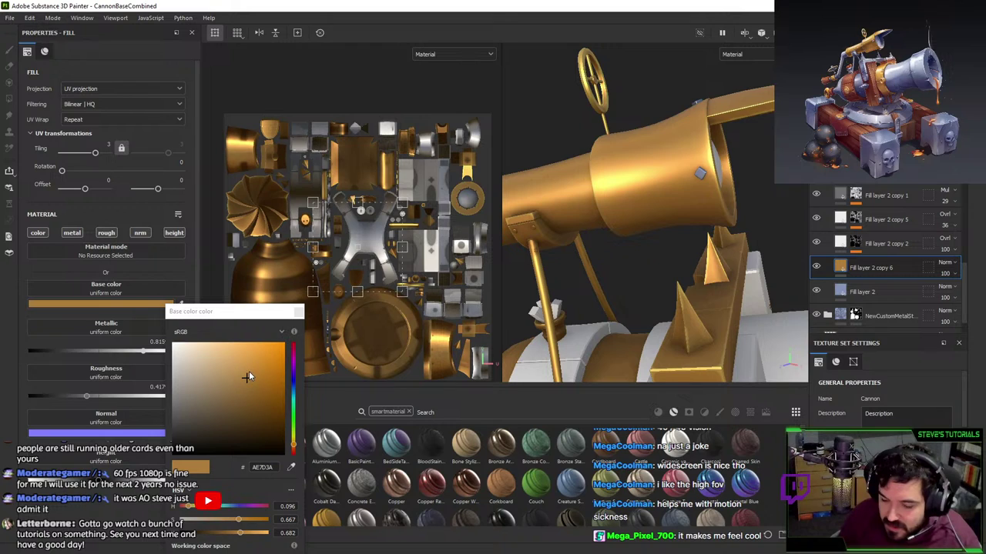
{"action": "left_click", "coordinate": [246, 372]}
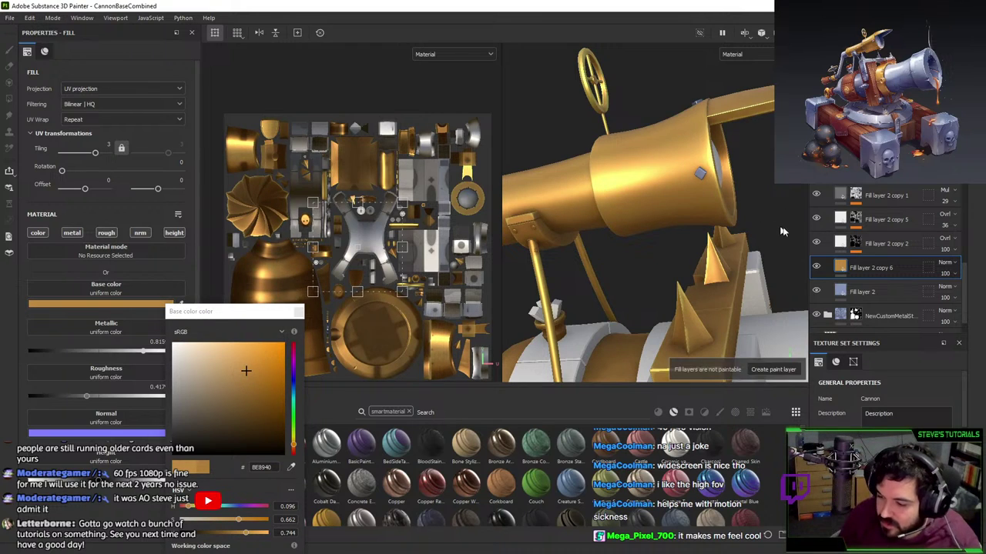
- Clear the copied metal group's mask and fill only the scope's front bell and narrower rear tube in it
{"action": "scroll", "coordinate": [704, 295], "scroll_direction": "down", "scroll_amount": 3}
{"action": "left_click_drag", "start_coordinate": [703, 295], "coordinate": [633, 119], "text": "alt"}
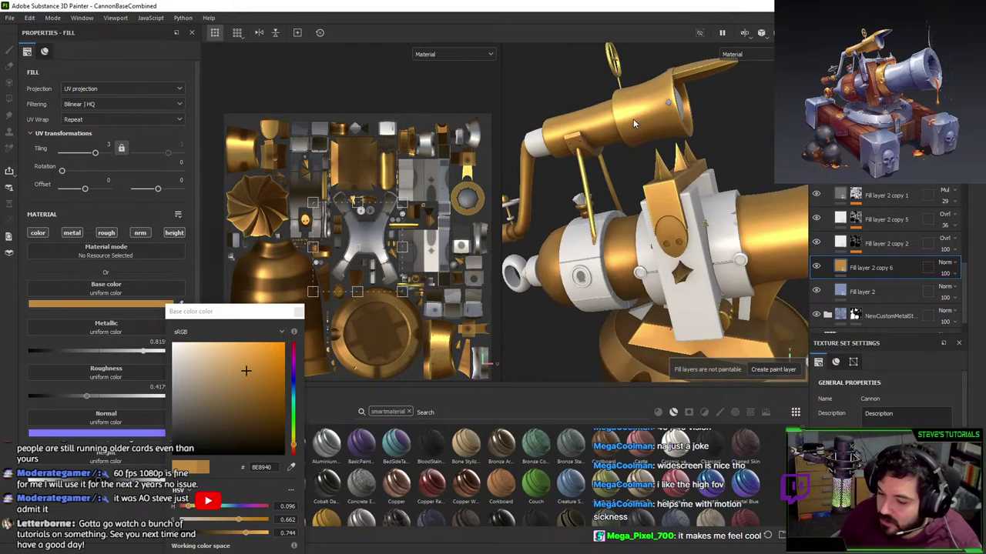
{"action": "scroll", "coordinate": [860, 256], "scroll_direction": "down", "scroll_amount": 5}
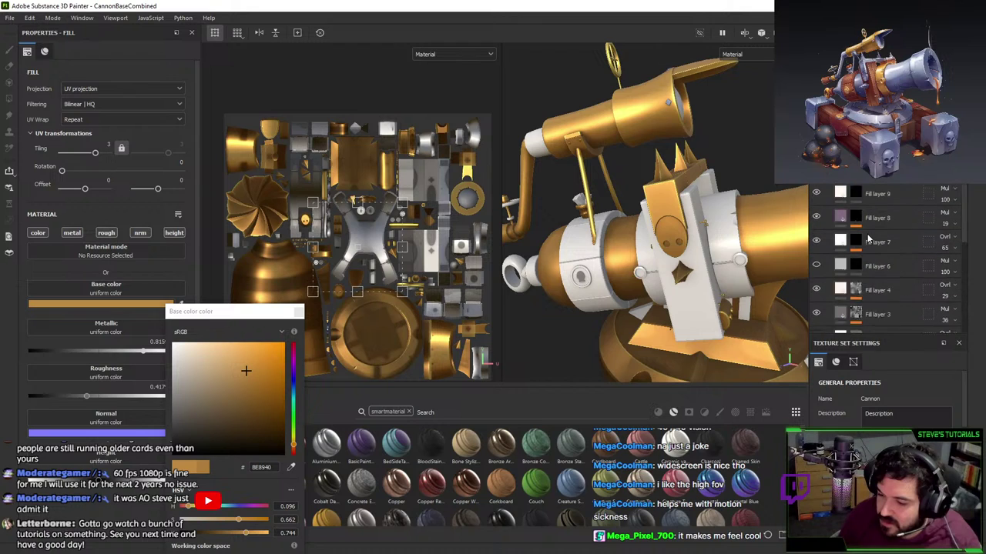
{"action": "right_click", "coordinate": [861, 187]}
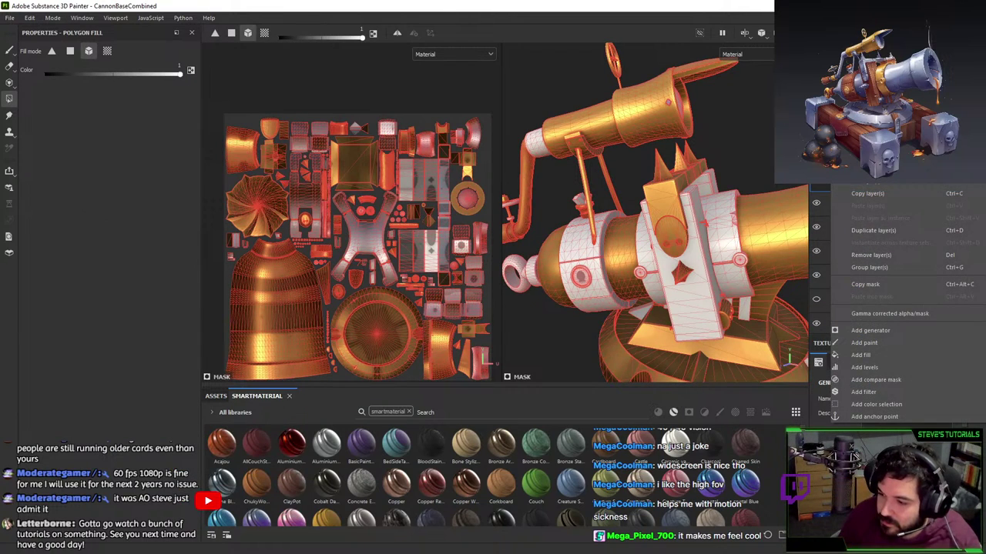
{"action": "left_click", "coordinate": [867, 152]}
{"action": "left_click", "coordinate": [636, 122]}
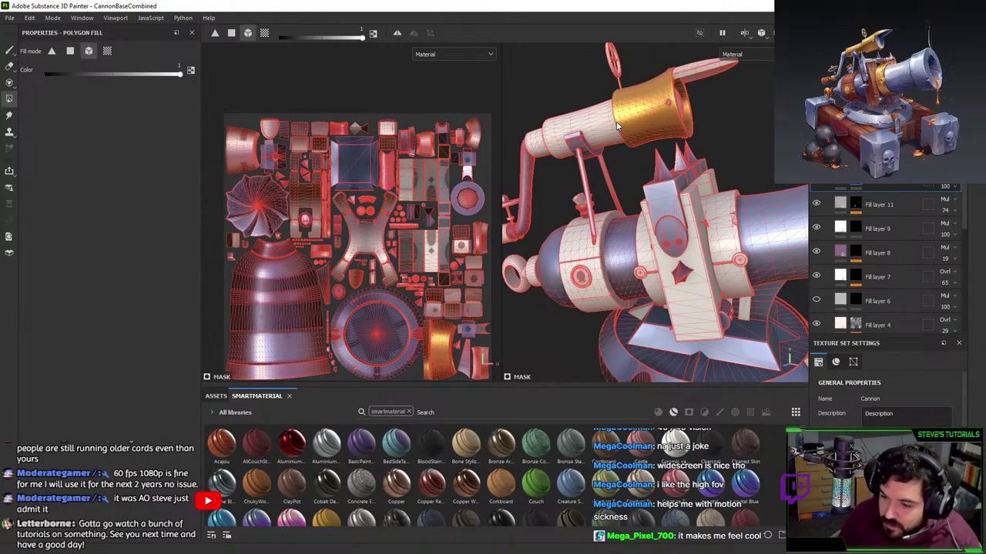
{"action": "left_click", "coordinate": [608, 122]}
- Fill the scope's large handwheel and the collar ring next to the eyepiece in the gold metal group's mask
{"action": "left_click_drag", "start_coordinate": [608, 123], "coordinate": [639, 104], "text": "alt"}
{"action": "middle_click_drag", "start_coordinate": [639, 104], "coordinate": [601, 221], "text": "alt"}
{"action": "right_click_drag", "start_coordinate": [613, 235], "coordinate": [637, 187], "text": "alt"}
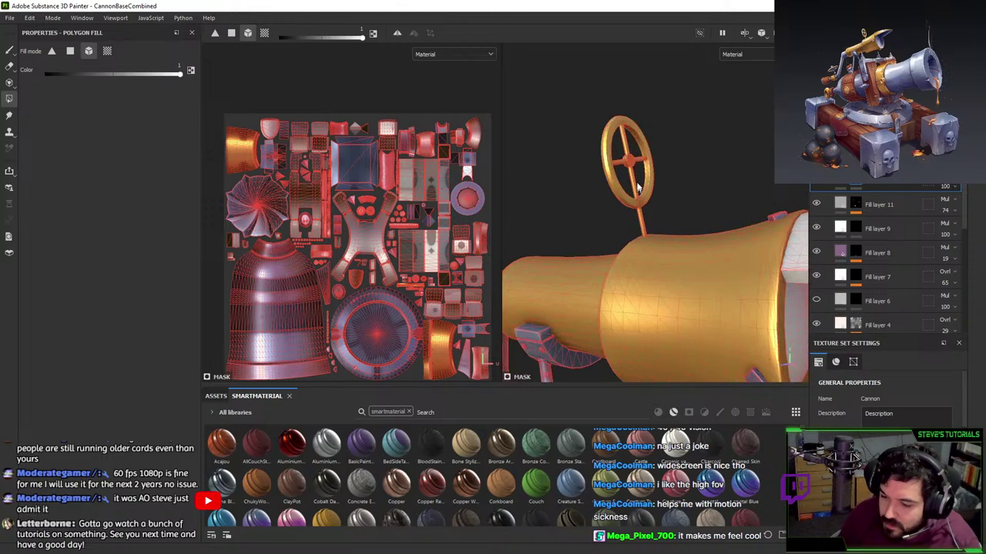
{"action": "left_click_drag", "start_coordinate": [636, 282], "coordinate": [616, 242], "text": "alt"}
{"action": "key", "text": "x"}
{"action": "left_click", "coordinate": [569, 313]}
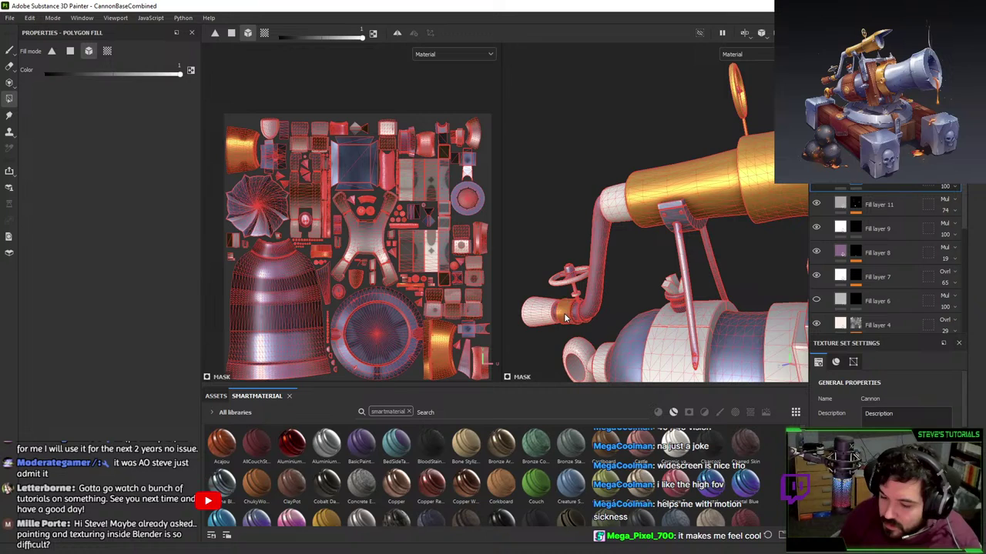
- Fill the rim of the small handwheel above the eyepiece and the collar on its stem in the gold mask
{"action": "right_click_drag", "start_coordinate": [569, 312], "coordinate": [598, 224], "text": "alt"}
{"action": "left_click_drag", "start_coordinate": [598, 224], "coordinate": [693, 161], "text": "alt"}
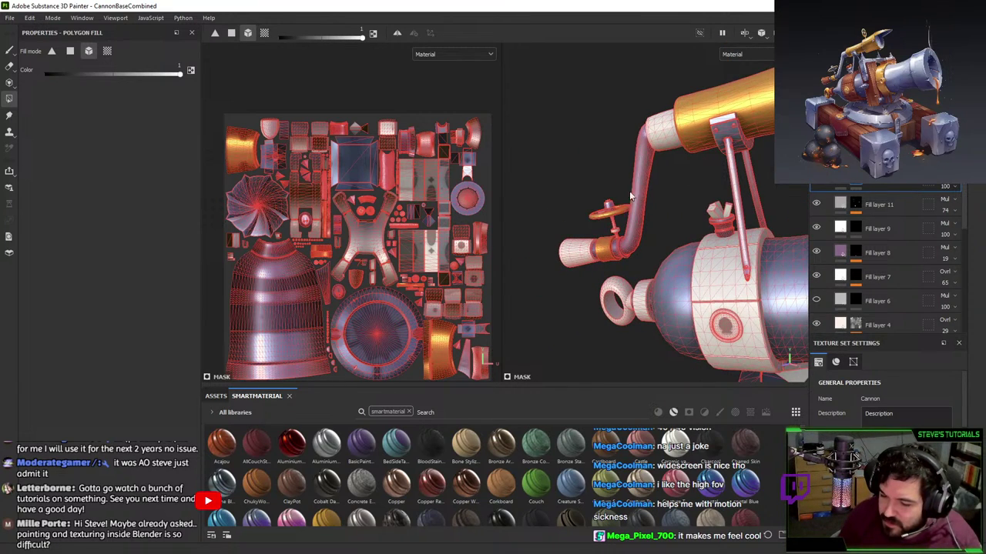
{"action": "right_click_drag", "start_coordinate": [629, 196], "coordinate": [620, 297], "text": "alt"}
{"action": "middle_click_drag", "start_coordinate": [621, 297], "coordinate": [678, 262], "text": "alt"}
{"action": "right_click_drag", "start_coordinate": [677, 262], "coordinate": [691, 187], "text": "alt"}
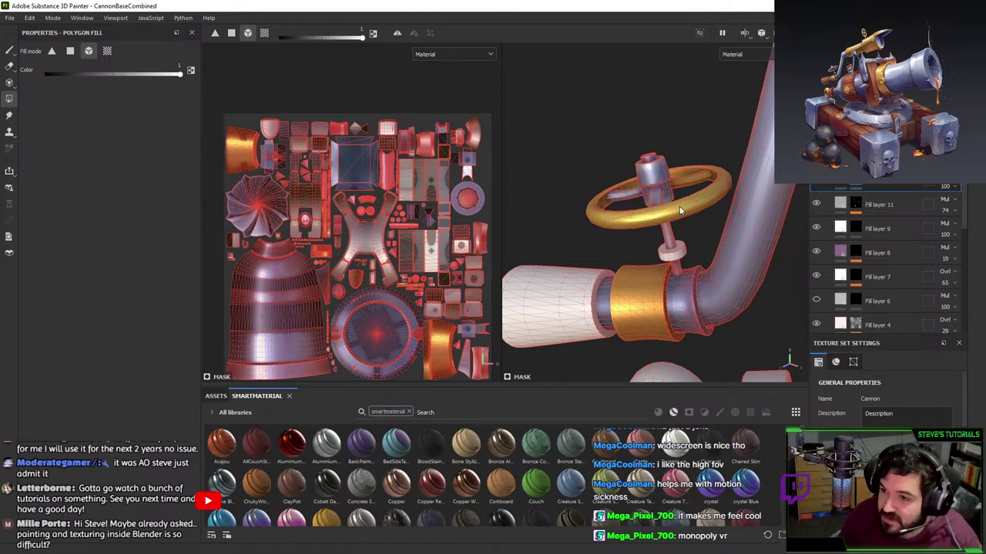
{"action": "left_click_drag", "start_coordinate": [672, 262], "coordinate": [758, 238], "text": "alt"}
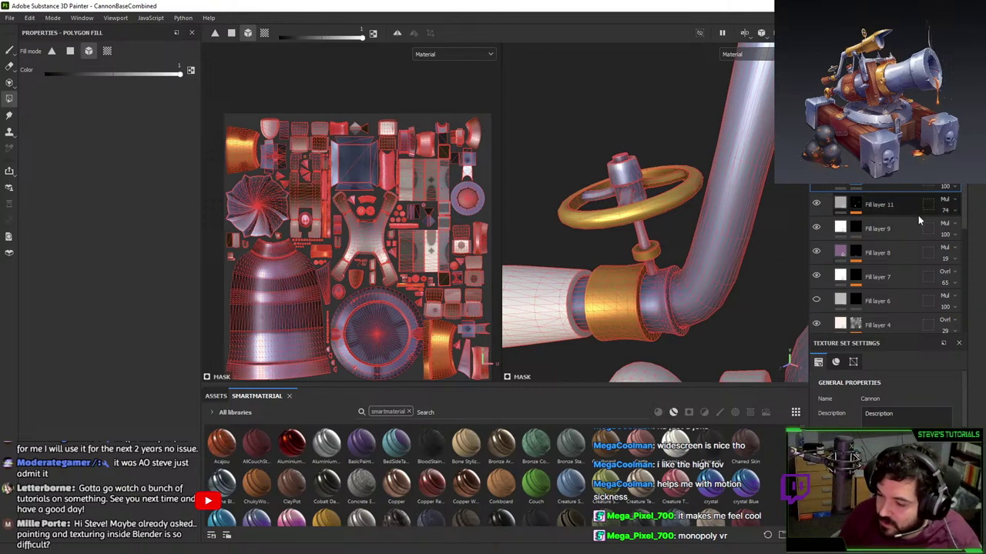
- Give Fill layer 2 copy 6 a black mask and add a generator effect to that mask
{"action": "scroll", "coordinate": [877, 262], "scroll_direction": "down", "scroll_amount": 5}
{"action": "right_click", "coordinate": [847, 243]}
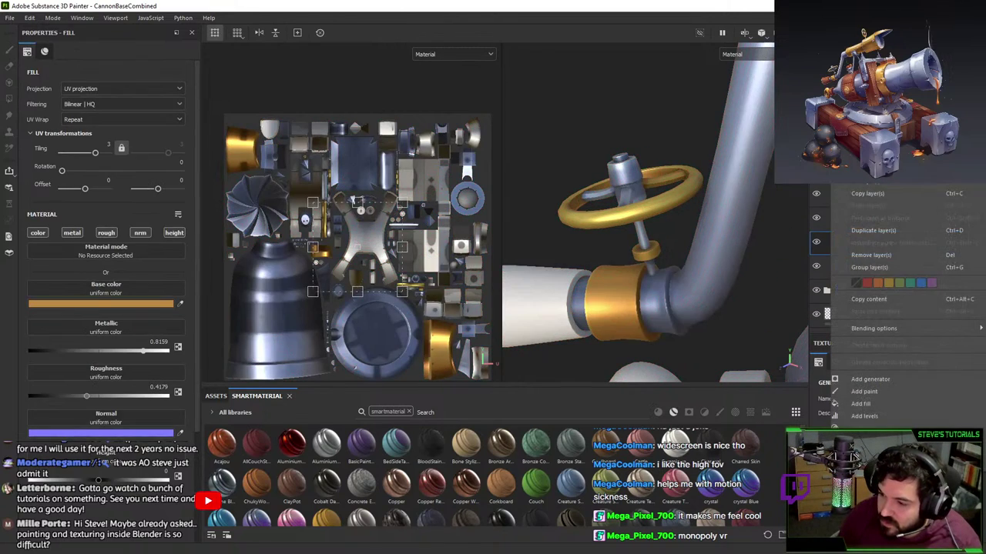
{"action": "left_click", "coordinate": [870, 127]}
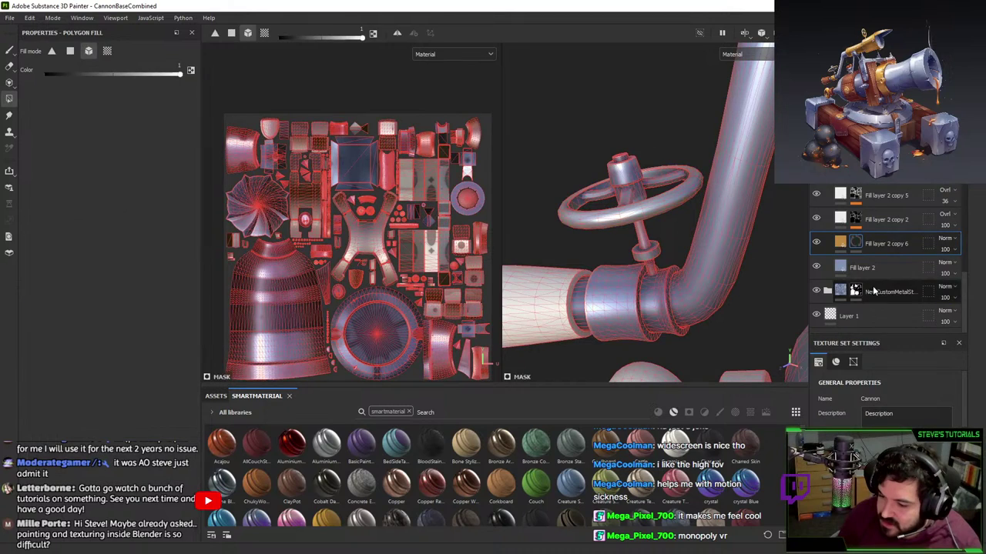
{"action": "right_click", "coordinate": [855, 239]}
{"action": "left_click", "coordinate": [871, 330]}
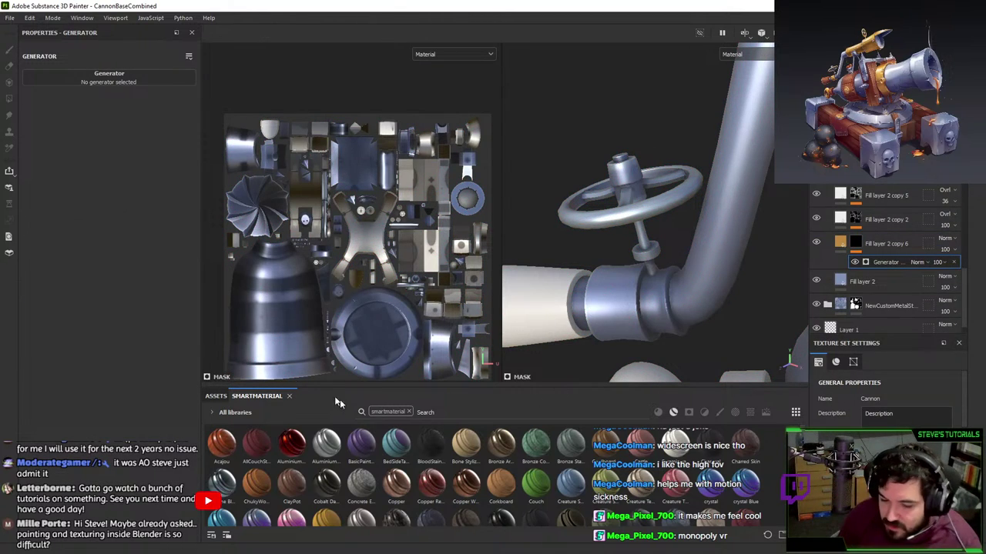
- Assign the Curvature generator, with a global contrast of 0.69 and the global balance lowered to about 0.1
{"action": "left_click", "coordinate": [109, 75]}
{"action": "type", "text": "edge"}
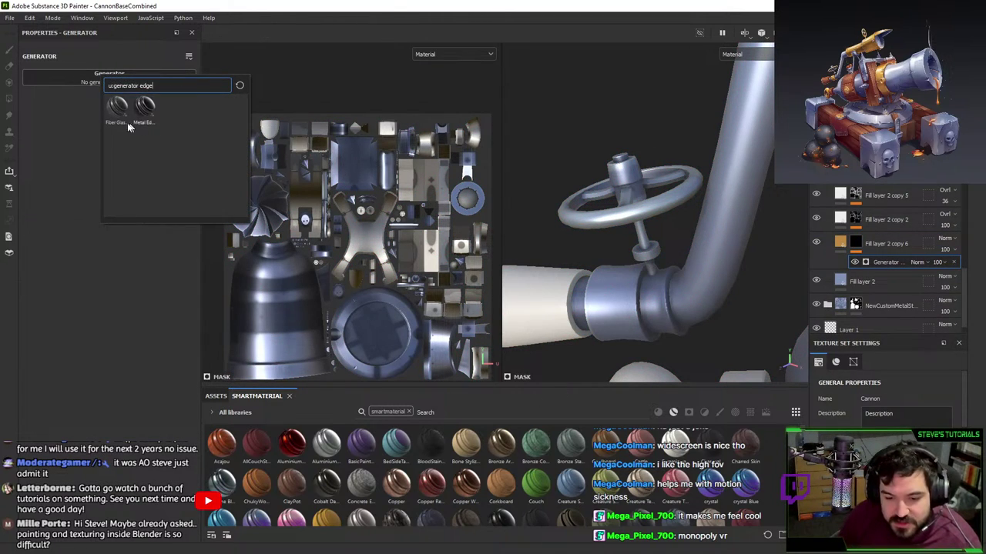
{"action": "key", "text": "BackSpace"}
{"action": "key", "text": "BackSpace"}
{"action": "key", "text": "BackSpace"}
{"action": "key", "text": "BackSpace"}
{"action": "type", "text": "c"}
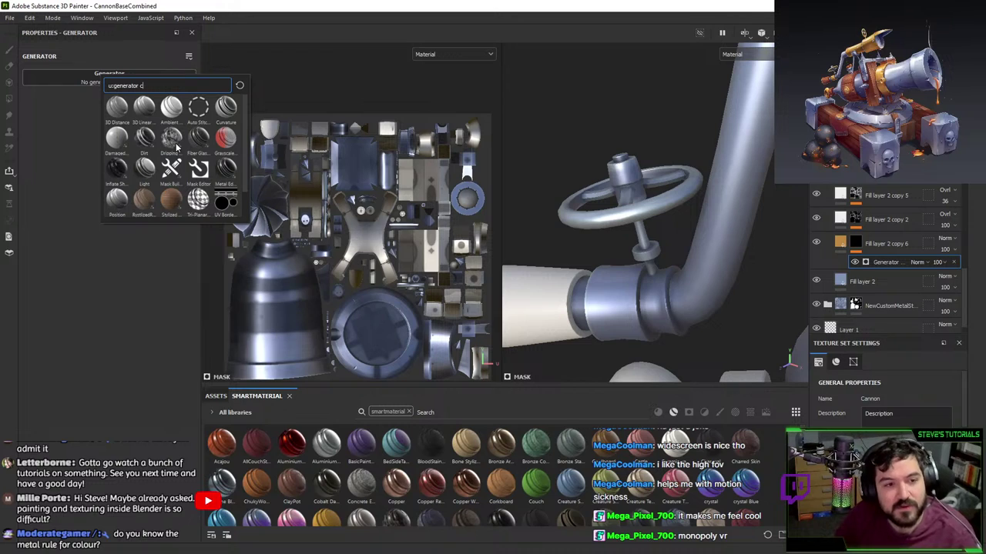
{"action": "left_click", "coordinate": [226, 108]}
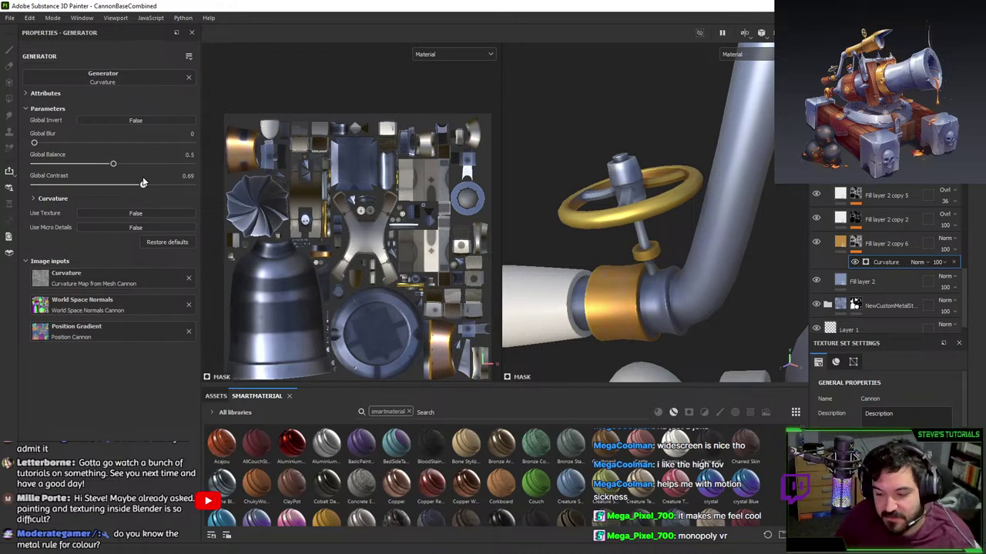
{"action": "left_click_drag", "start_coordinate": [108, 162], "coordinate": [77, 164]}
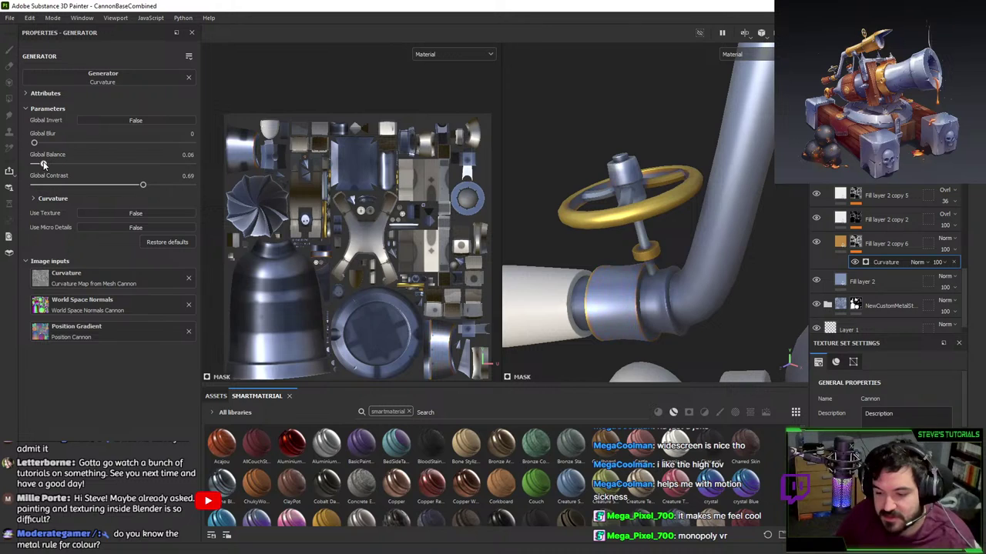
- Invert the mask of Fill layer 2 copy 6 and set the Curvature generator's global balance to 0.08
{"action": "right_click", "coordinate": [856, 238]}
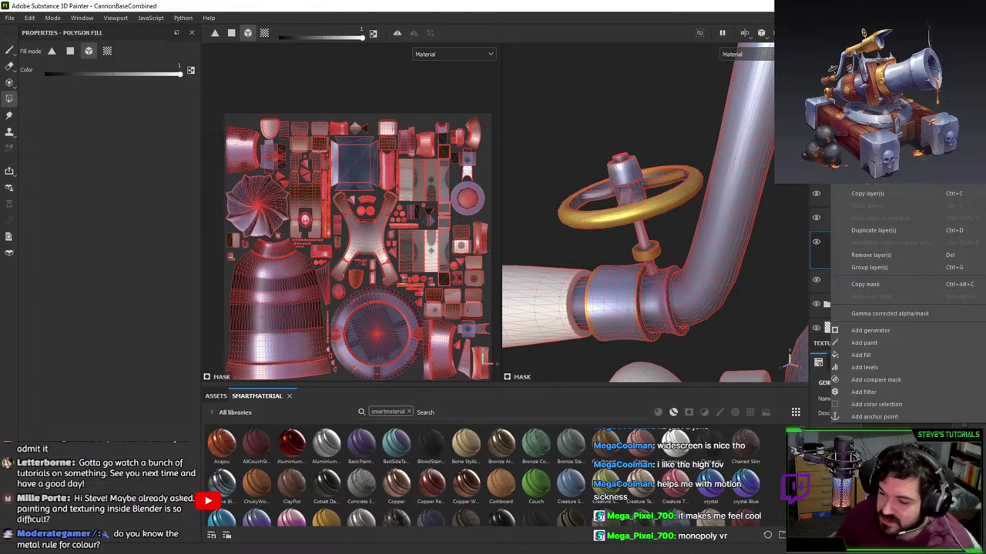
{"action": "left_click", "coordinate": [869, 139]}
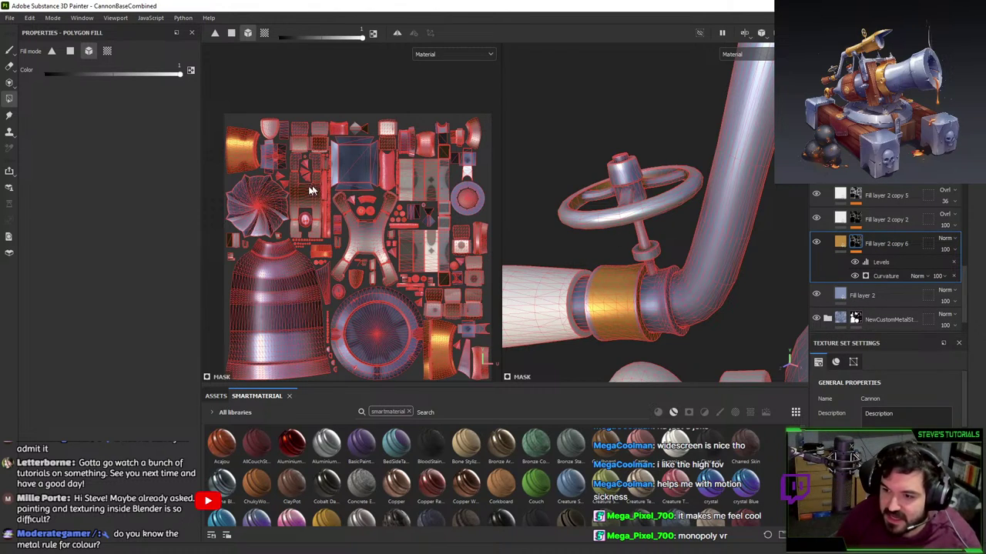
{"action": "left_click", "coordinate": [883, 275]}
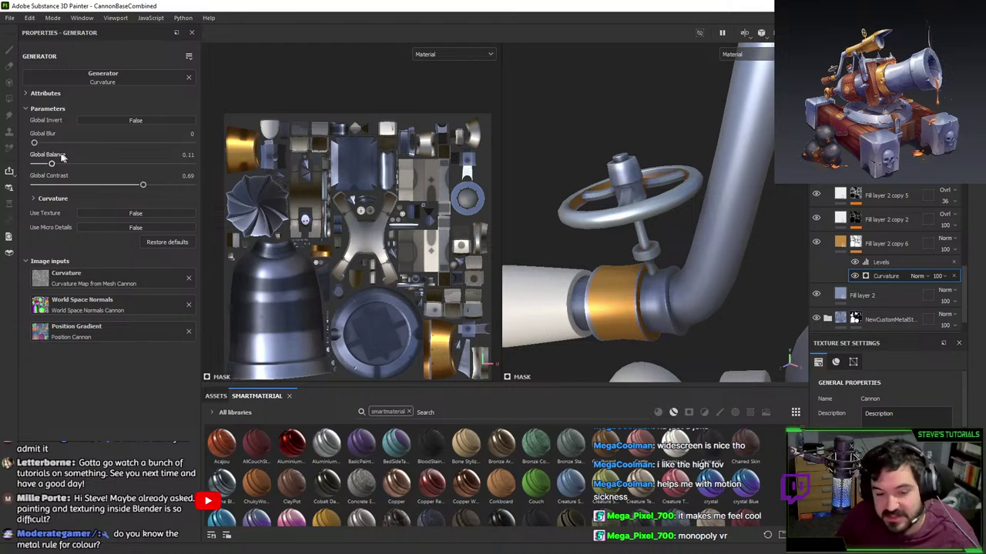
{"action": "left_click_drag", "start_coordinate": [52, 163], "coordinate": [47, 164]}
- Refine the bare metal edges on the scope by setting the Curvature generator's global contrast to 0.94 and global balance to 0.16
{"action": "right_click_drag", "start_coordinate": [682, 328], "coordinate": [827, 324], "text": "alt"}
{"action": "right_click_drag", "start_coordinate": [621, 248], "coordinate": [683, 282], "text": "alt"}
{"action": "left_click_drag", "start_coordinate": [683, 282], "coordinate": [699, 232], "text": "alt"}
{"action": "right_click_drag", "start_coordinate": [699, 232], "coordinate": [669, 228], "text": "alt"}
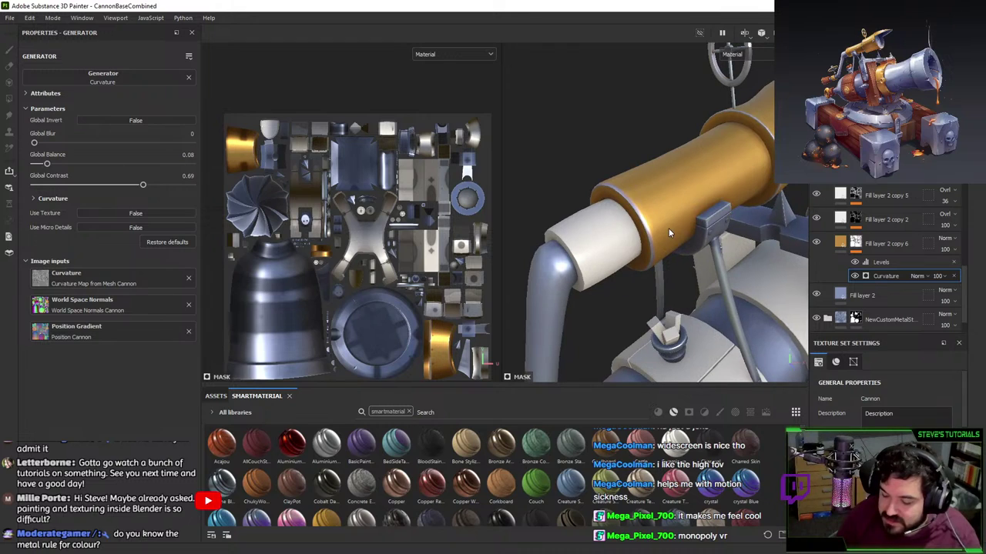
{"action": "mouse_move", "coordinate": [669, 228]}
{"action": "left_mouse_down", "text": "alt"}
{"action": "mouse_move", "coordinate": [672, 210]}
{"action": "mouse_move", "coordinate": [660, 222]}
{"action": "mouse_move", "coordinate": [678, 227]}
{"action": "left_mouse_up", "text": "alt"}
{"action": "left_click_drag", "start_coordinate": [48, 163], "coordinate": [55, 163]}
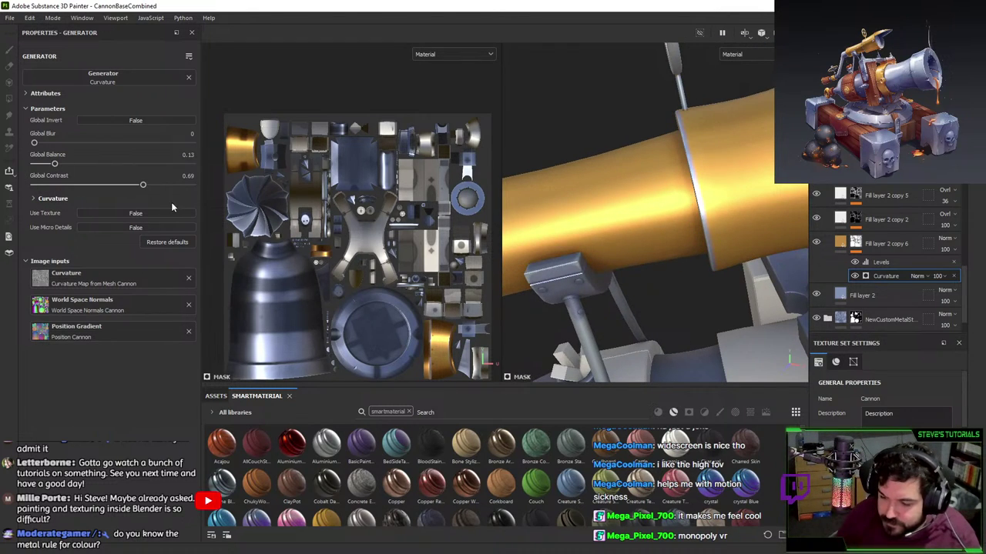
{"action": "left_click_drag", "start_coordinate": [143, 185], "coordinate": [183, 185]}
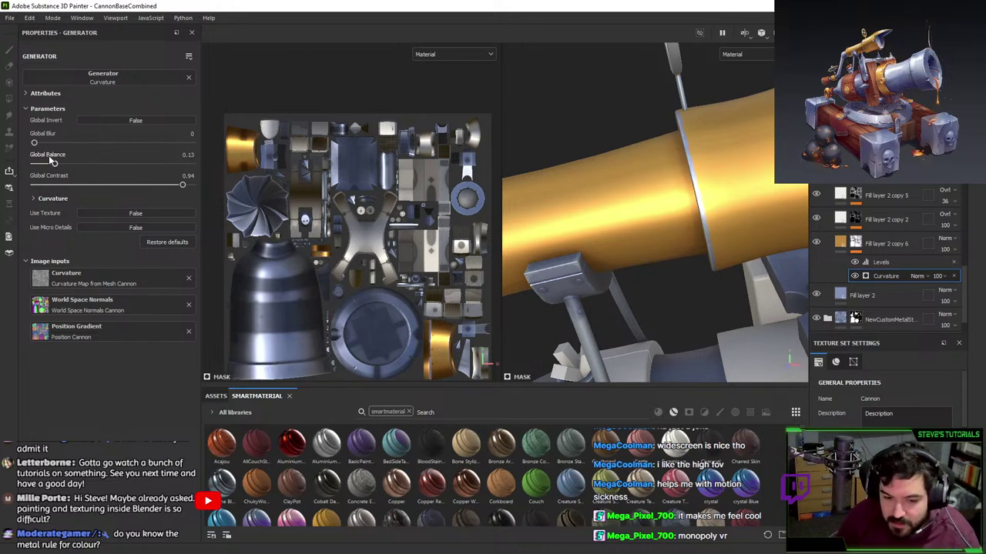
{"action": "mouse_move", "coordinate": [51, 162]}
{"action": "left_mouse_down"}
{"action": "mouse_move", "coordinate": [79, 164]}
{"action": "mouse_move", "coordinate": [63, 164]}
{"action": "left_mouse_up"}
{"action": "left_click_drag", "start_coordinate": [697, 235], "coordinate": [621, 206], "text": "alt"}
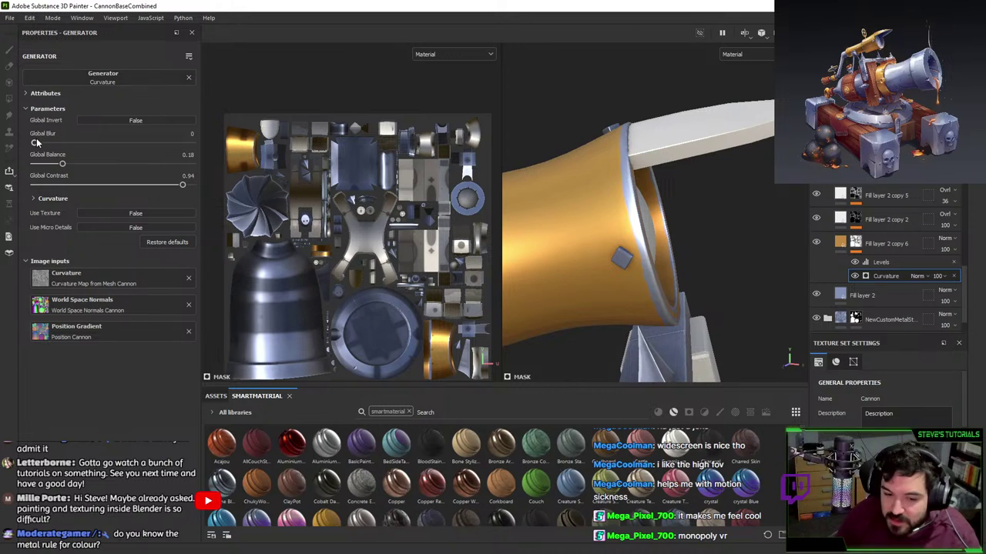
{"action": "mouse_move", "coordinate": [62, 164]}
{"action": "left_mouse_down"}
{"action": "mouse_move", "coordinate": [42, 165]}
{"action": "mouse_move", "coordinate": [60, 164]}
{"action": "left_mouse_up"}
{"action": "left_click_drag", "start_coordinate": [577, 209], "coordinate": [705, 245], "text": "alt"}
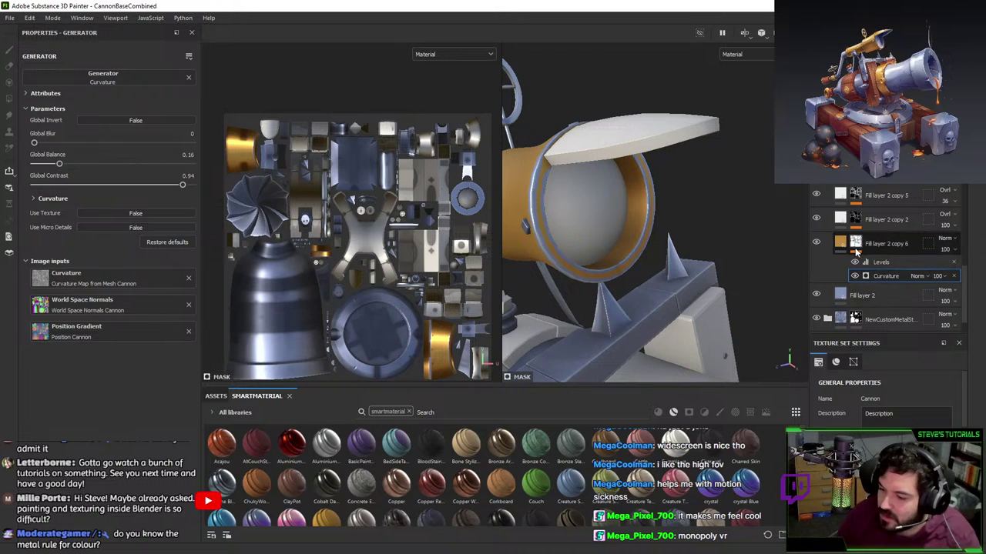
- Add a paint effect on top of the mask of Fill layer 2 copy 6 and undo the last change
{"action": "left_click", "coordinate": [856, 244]}
{"action": "right_click", "coordinate": [854, 247]}
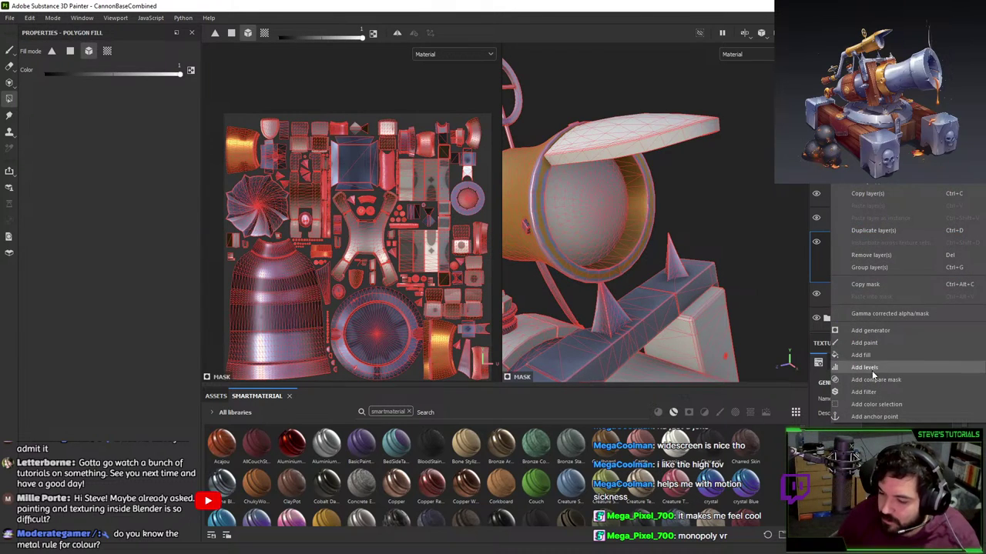
{"action": "left_click", "coordinate": [866, 343]}
{"action": "left_click_drag", "start_coordinate": [632, 227], "coordinate": [630, 223], "text": "alt"}
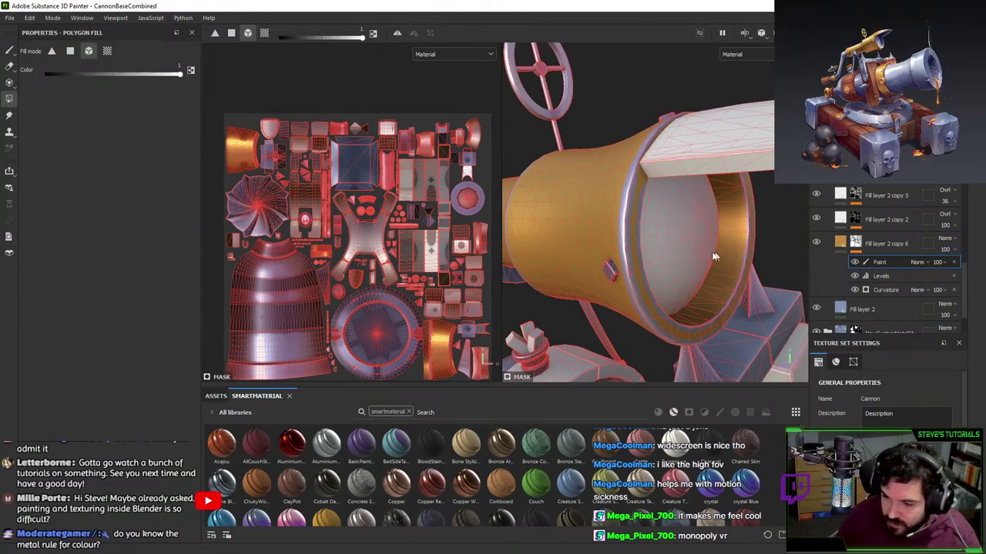
{"action": "key", "text": "ctrl+z"}
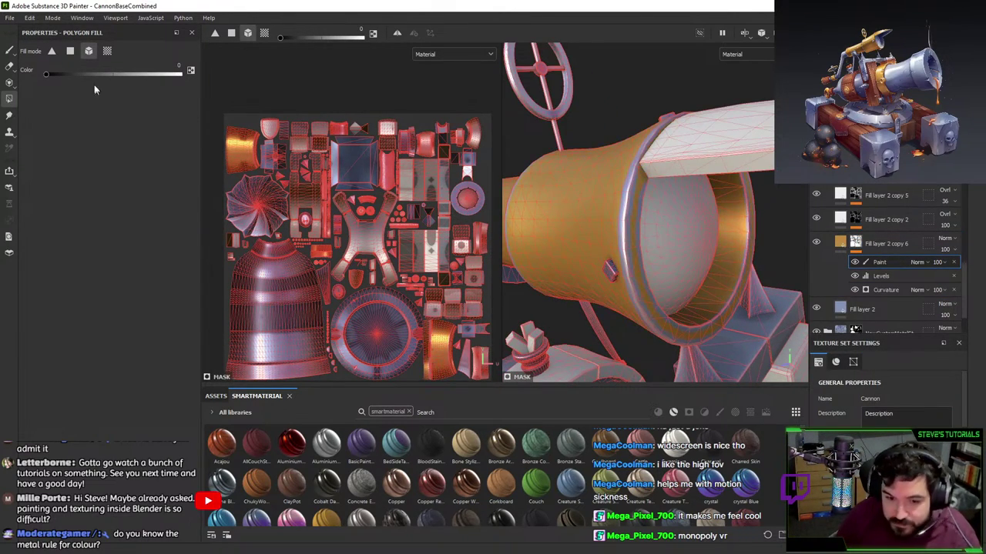
- Paint white on the mask with a brush size of 1.59 along the near outer edge of the scope's flared end to make it gold
{"action": "left_click", "coordinate": [70, 51]}
{"action": "scroll", "coordinate": [644, 209], "scroll_direction": "up", "scroll_amount": 2}
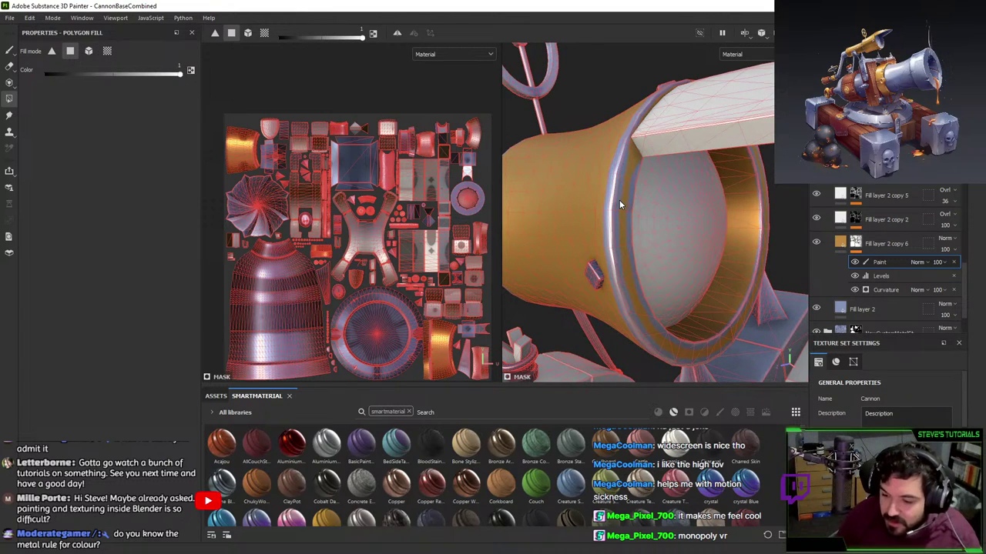
{"action": "left_click_drag", "start_coordinate": [620, 205], "coordinate": [647, 202], "text": "alt"}
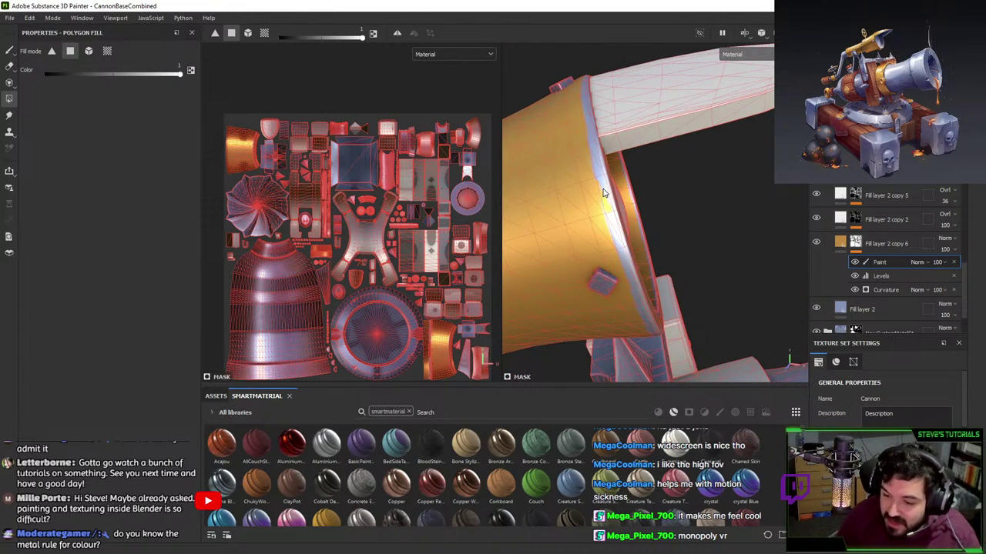
{"action": "left_click_drag", "start_coordinate": [602, 164], "coordinate": [633, 223], "text": "alt"}
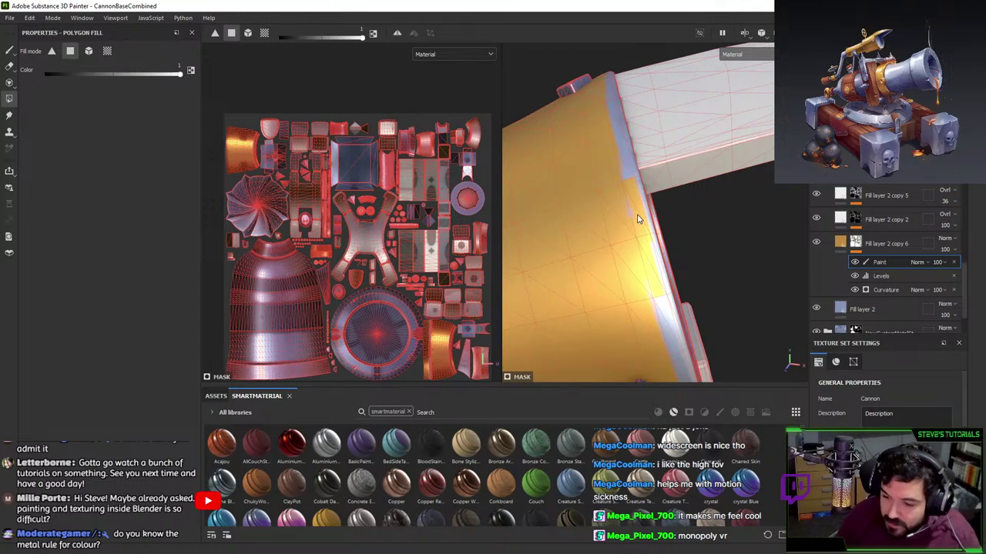
{"action": "key", "text": "1"}
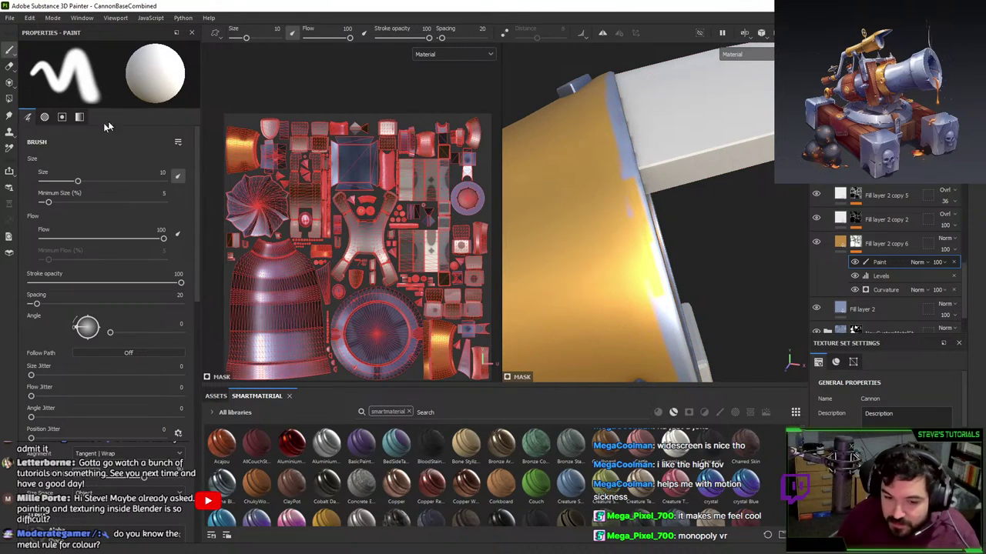
{"action": "left_click", "coordinate": [53, 182]}
{"action": "mouse_move", "coordinate": [623, 200]}
{"action": "left_mouse_down"}
{"action": "mouse_move", "coordinate": [621, 153]}
{"action": "mouse_move", "coordinate": [625, 177]}
{"action": "left_mouse_up"}
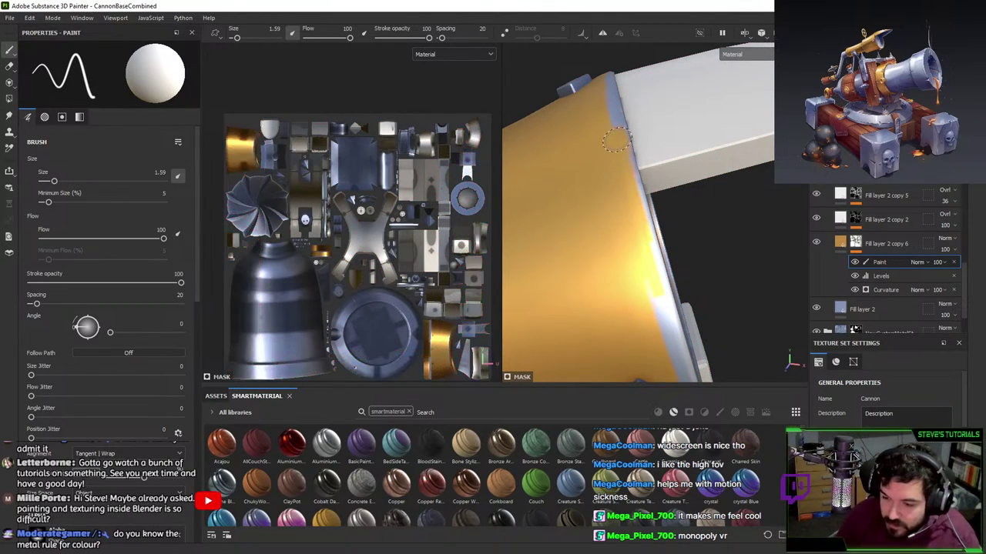
{"action": "left_click", "coordinate": [646, 266], "text": "shift"}
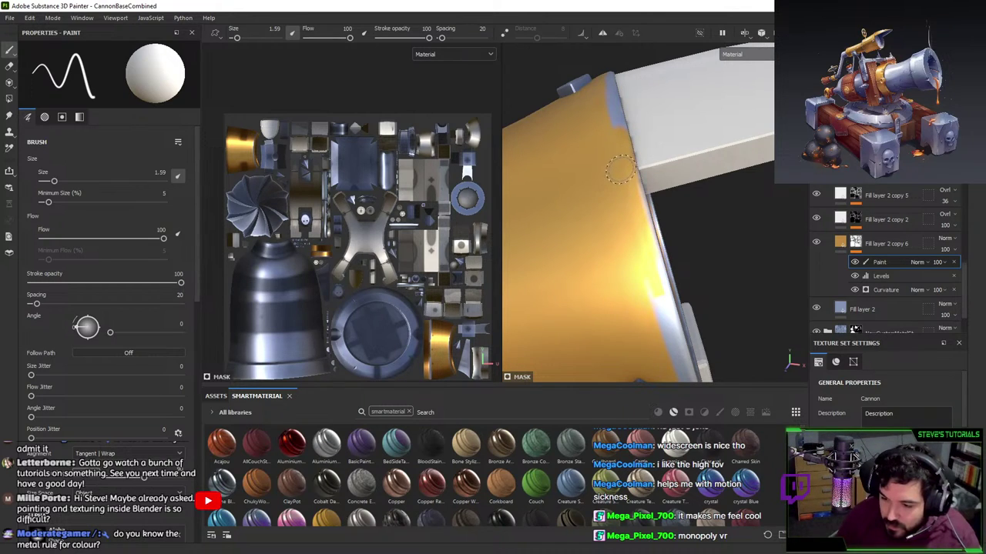
{"action": "left_click_drag", "start_coordinate": [653, 278], "coordinate": [674, 342]}
{"action": "mouse_move", "coordinate": [671, 339]}
{"action": "middle_mouse_down", "text": "alt"}
{"action": "mouse_move", "coordinate": [642, 282]}
{"action": "mouse_move", "coordinate": [626, 211]}
{"action": "middle_mouse_up", "text": "alt"}
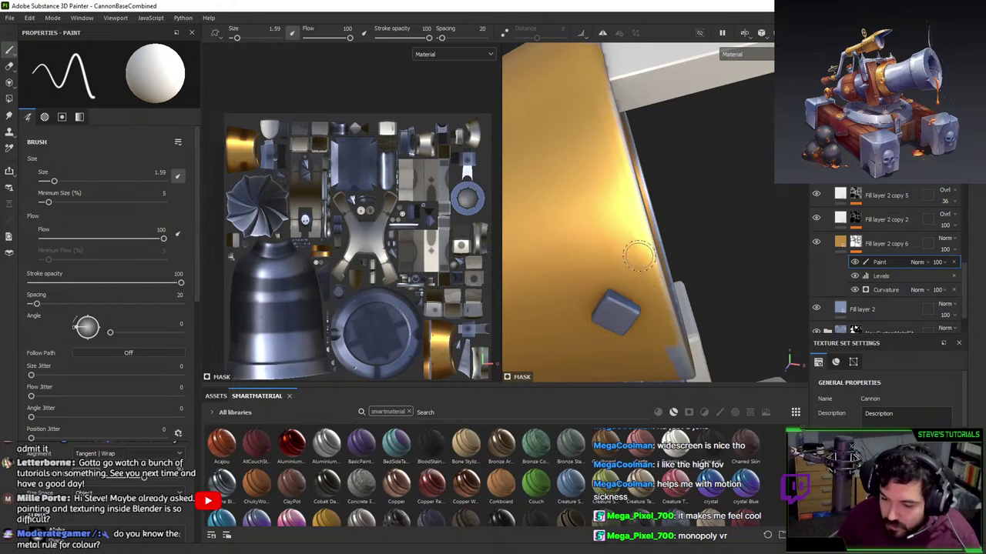
- Extend the gold in straight strokes along the underside of the outer edge of the scope's flared end
{"action": "left_click_drag", "start_coordinate": [638, 257], "coordinate": [653, 236], "text": "alt"}
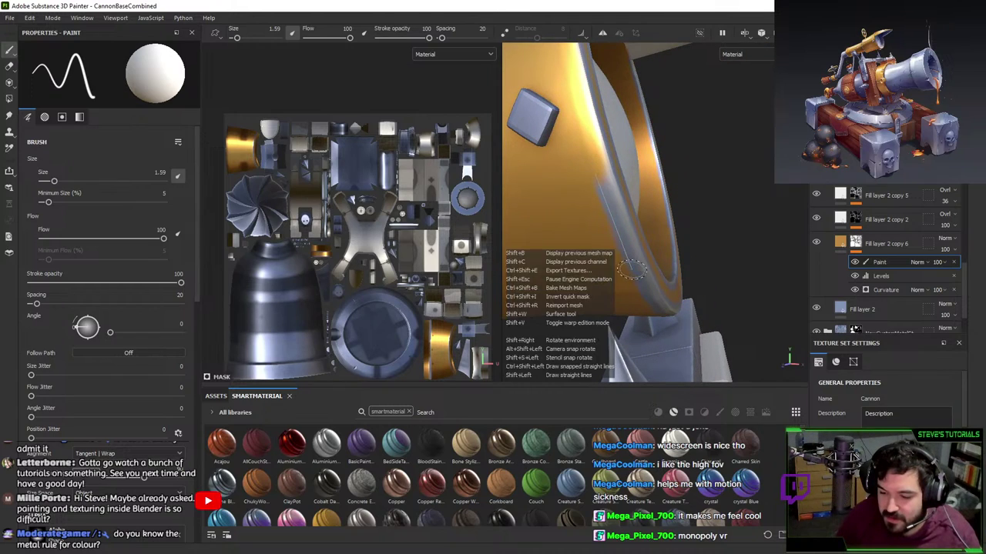
{"action": "left_click_drag", "start_coordinate": [630, 268], "coordinate": [608, 154], "text": "alt"}
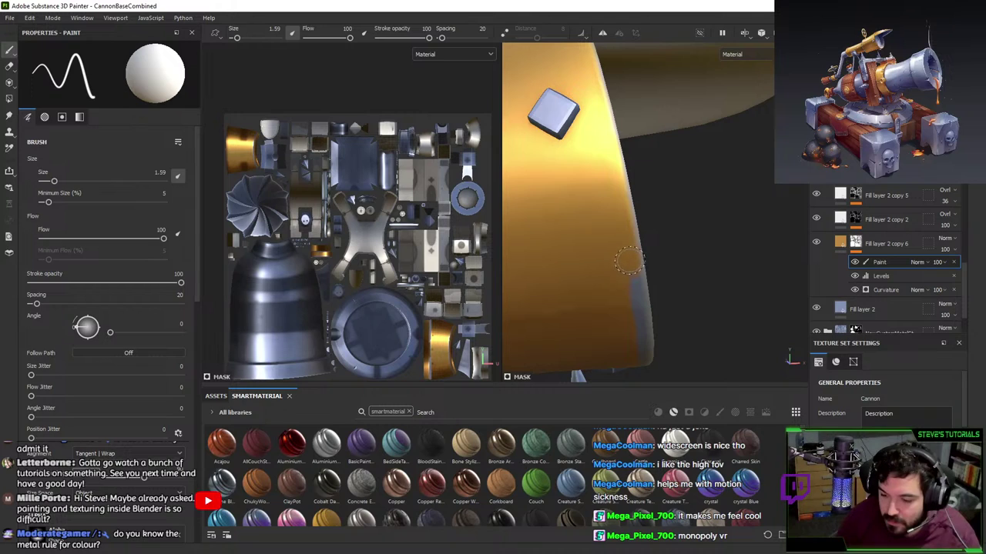
{"action": "mouse_move", "coordinate": [630, 262]}
{"action": "left_mouse_down"}
{"action": "mouse_move", "coordinate": [633, 315]}
{"action": "mouse_move", "coordinate": [587, 237]}
{"action": "mouse_move", "coordinate": [598, 244]}
{"action": "mouse_move", "coordinate": [590, 251]}
{"action": "left_mouse_up"}
{"action": "left_click", "coordinate": [582, 248]}
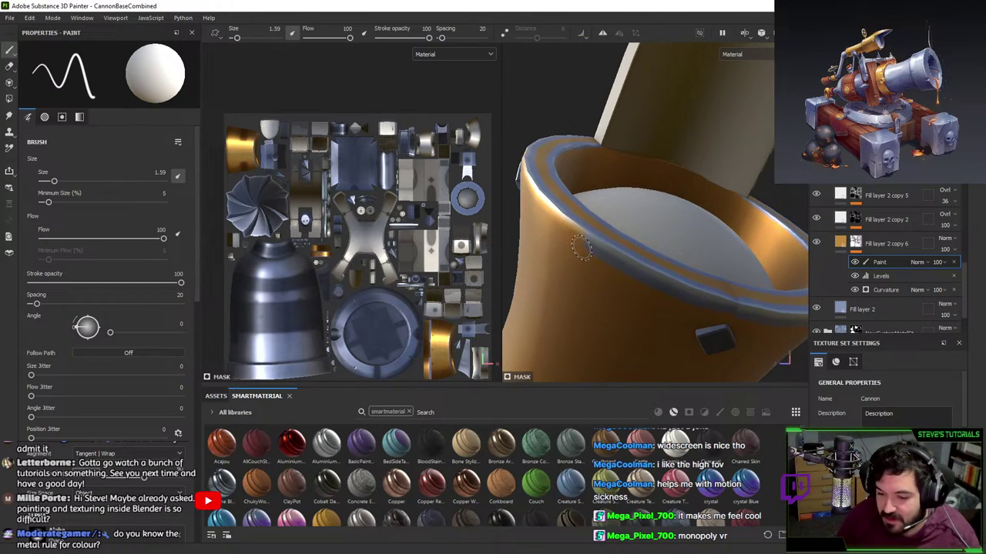
{"action": "left_click", "coordinate": [643, 280], "text": "shift"}
{"action": "left_click", "coordinate": [699, 307], "text": "shift"}
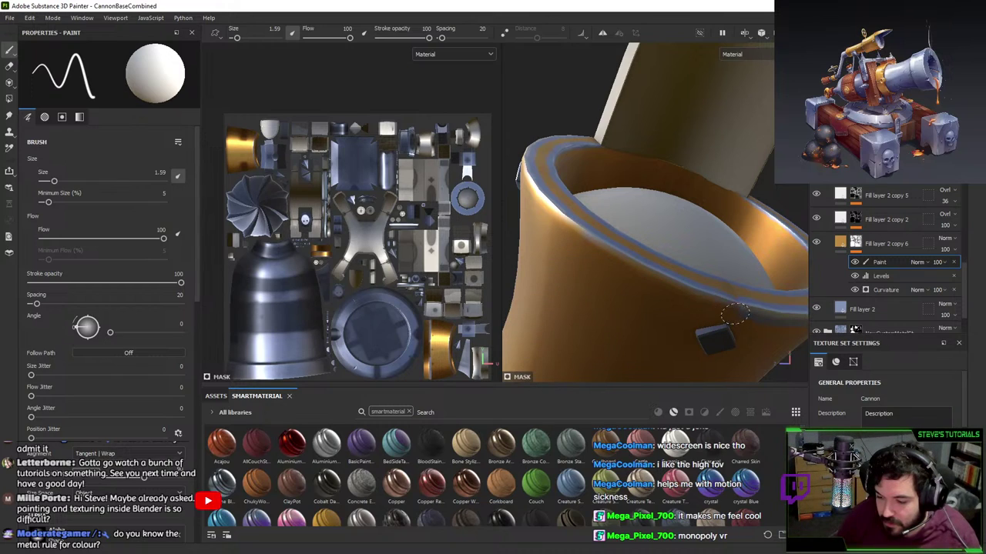
- Cover the blue metal band on the far side of the flared end's outer edge with gold in straight strokes
{"action": "left_click_drag", "start_coordinate": [724, 312], "coordinate": [537, 263], "text": "alt"}
{"action": "left_click", "coordinate": [557, 265]}
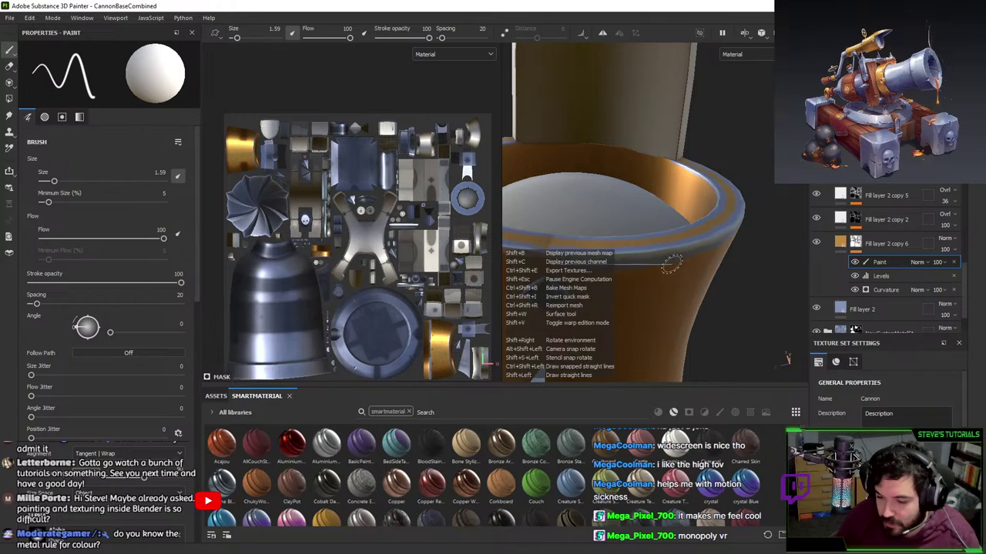
{"action": "left_click", "coordinate": [669, 262], "text": "shift"}
{"action": "left_click_drag", "start_coordinate": [680, 260], "coordinate": [658, 279], "text": "alt"}
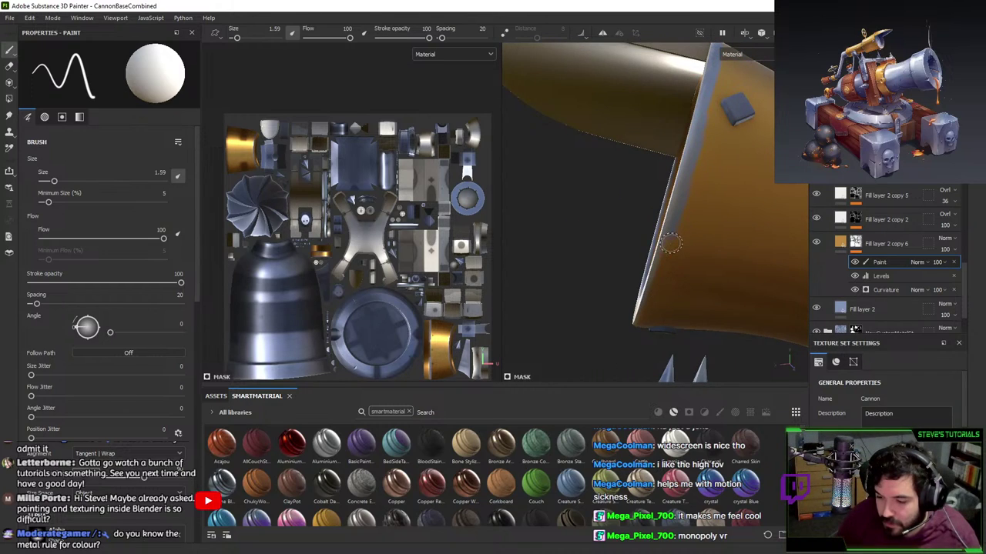
{"action": "left_click_drag", "start_coordinate": [671, 242], "coordinate": [688, 177]}
{"action": "left_click", "coordinate": [688, 177], "text": "shift"}
{"action": "middle_click_drag", "start_coordinate": [688, 177], "coordinate": [649, 275], "text": "alt"}
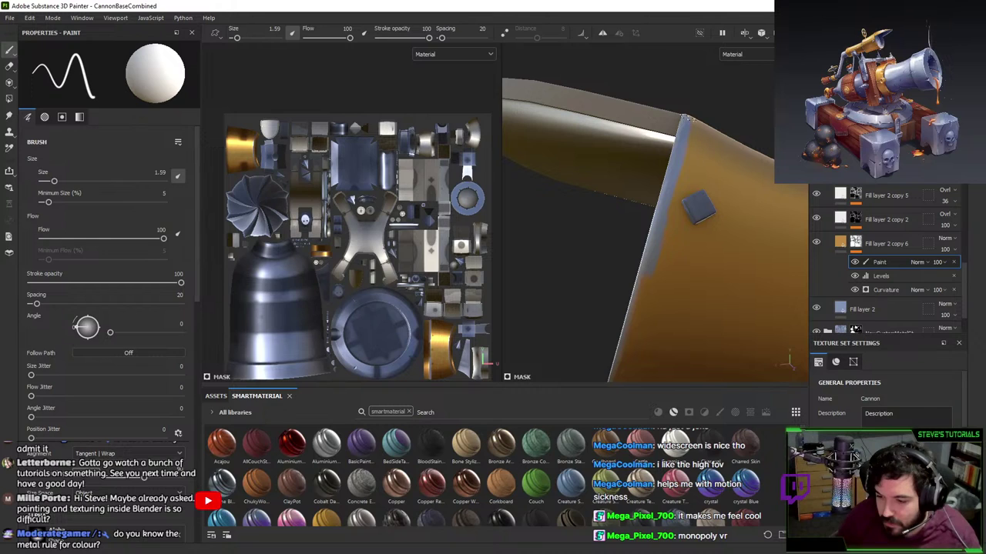
{"action": "mouse_move", "coordinate": [674, 173]}
{"action": "left_mouse_down"}
{"action": "mouse_move", "coordinate": [649, 276]}
{"action": "mouse_move", "coordinate": [691, 262]}
{"action": "left_mouse_up"}
- Paint black on the mask along the upper front face of the scope's rim to expose the blue metal
{"action": "scroll", "coordinate": [691, 262], "scroll_direction": "down", "scroll_amount": 3}
{"action": "left_click_drag", "start_coordinate": [677, 97], "coordinate": [697, 172], "text": "alt"}
{"action": "scroll", "coordinate": [737, 201], "scroll_direction": "down", "scroll_amount": 3}
{"action": "scroll", "coordinate": [701, 190], "scroll_direction": "up", "scroll_amount": 3}
{"action": "scroll", "coordinate": [733, 186], "scroll_direction": "up", "scroll_amount": 4}
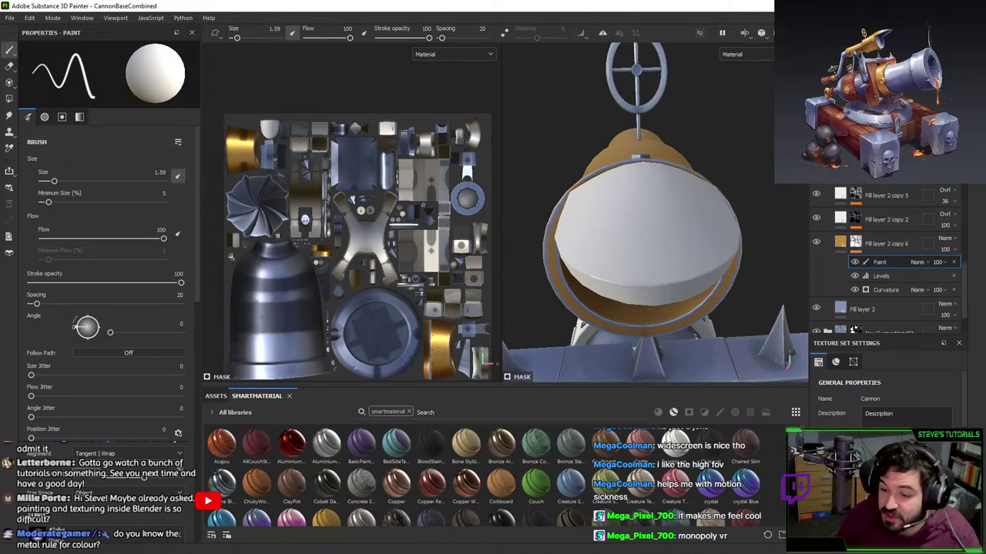
{"action": "left_click_drag", "start_coordinate": [684, 256], "coordinate": [697, 202], "text": "alt"}
{"action": "mouse_move", "coordinate": [662, 231]}
{"action": "left_mouse_down", "text": "alt"}
{"action": "mouse_move", "coordinate": [653, 152]}
{"action": "mouse_move", "coordinate": [636, 209]}
{"action": "left_mouse_up", "text": "alt"}
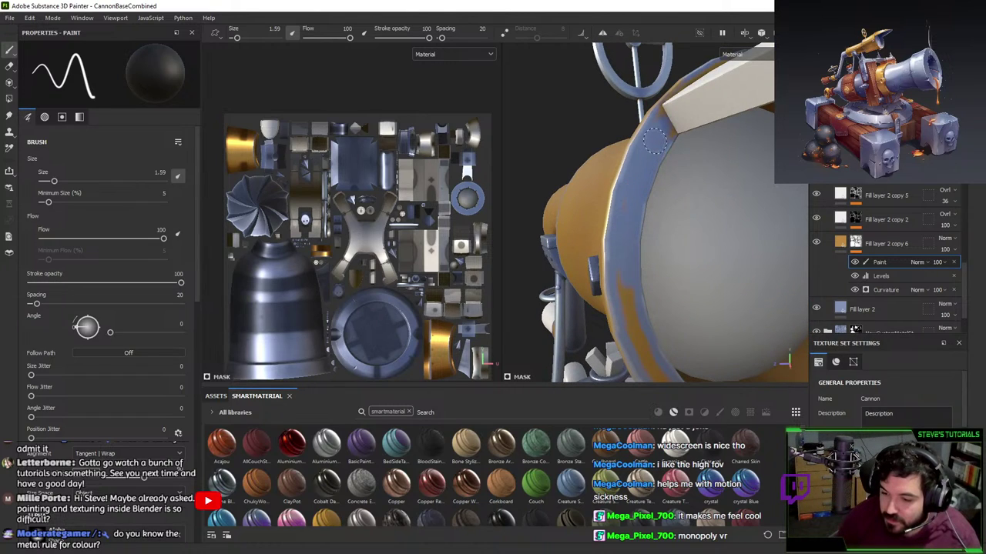
{"action": "left_click_drag", "start_coordinate": [654, 141], "coordinate": [622, 223], "text": "alt"}
- Keep the split 2D/3D view and paint black over the lower front face and part of the inner wall of the scope's rim
{"action": "left_click", "coordinate": [745, 33]}
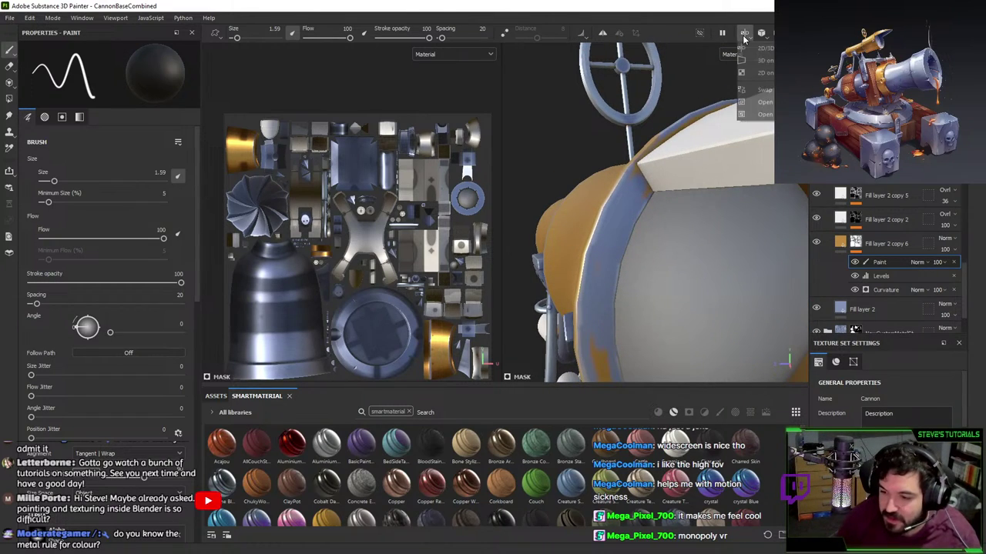
{"action": "left_click", "coordinate": [763, 51]}
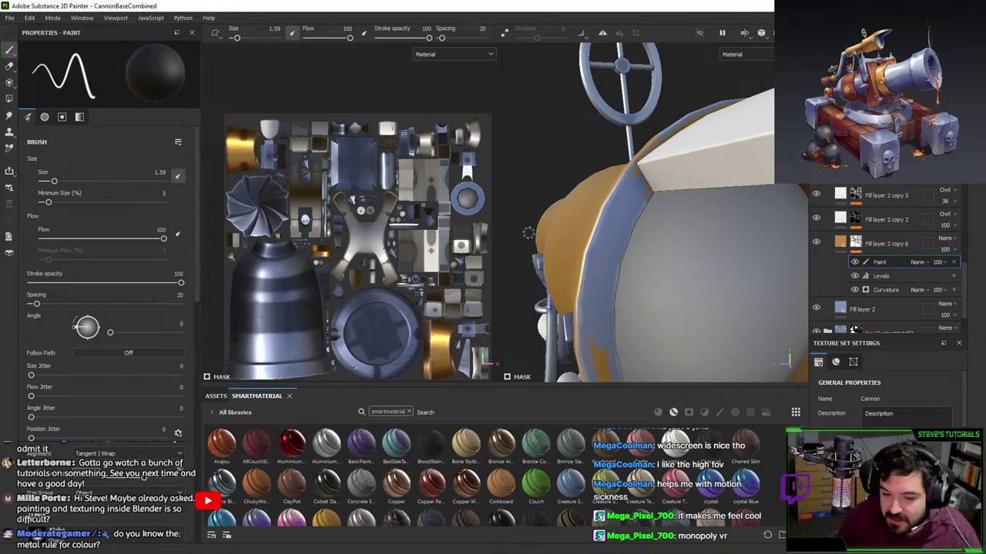
{"action": "left_click_drag", "start_coordinate": [602, 356], "coordinate": [608, 224], "text": "alt"}
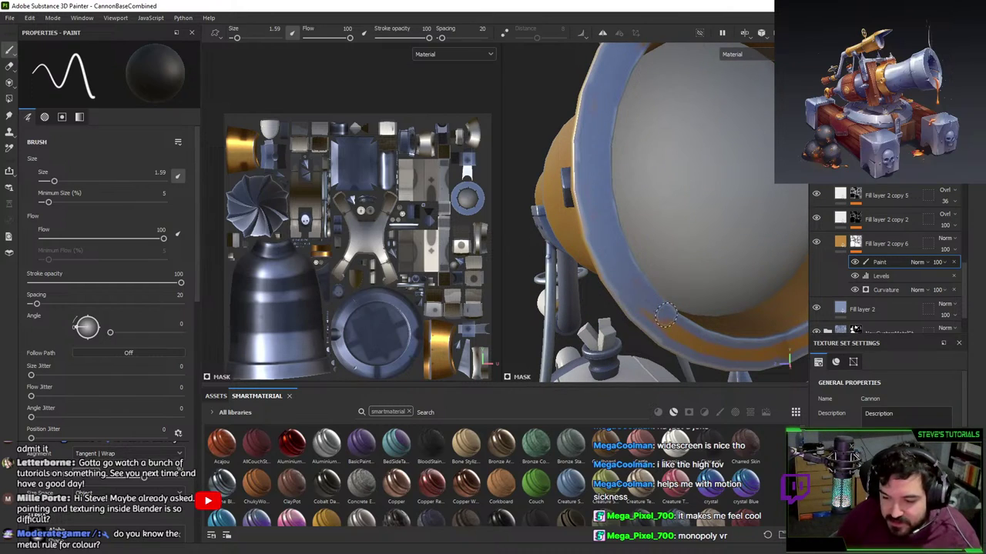
{"action": "left_click_drag", "start_coordinate": [698, 296], "coordinate": [763, 267], "text": "alt"}
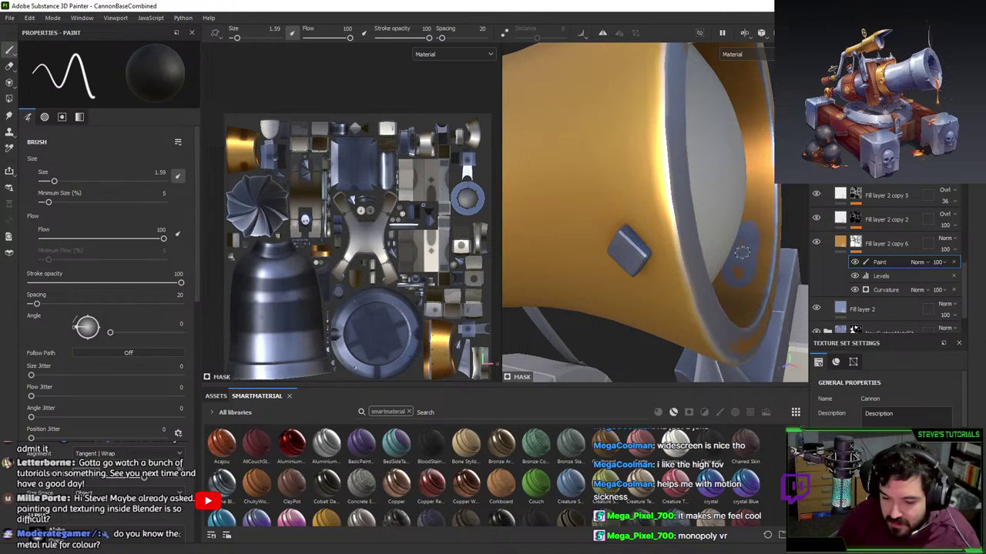
{"action": "scroll", "coordinate": [446, 339], "scroll_direction": "up", "scroll_amount": 5}
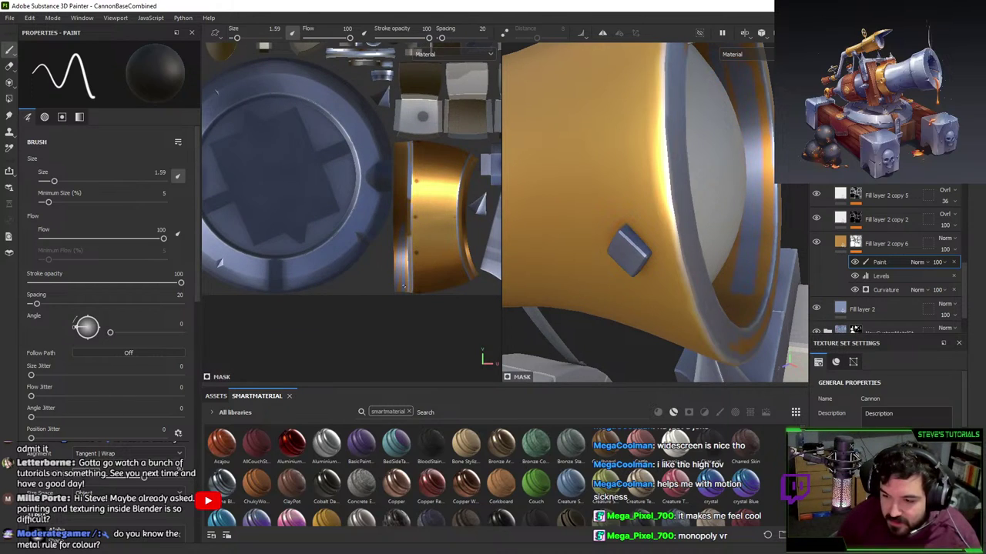
- Polygon-fill the rim and inner-wall faces of the scope's flared end with black in the UV layout to make them blue metal
{"action": "key", "text": "4"}
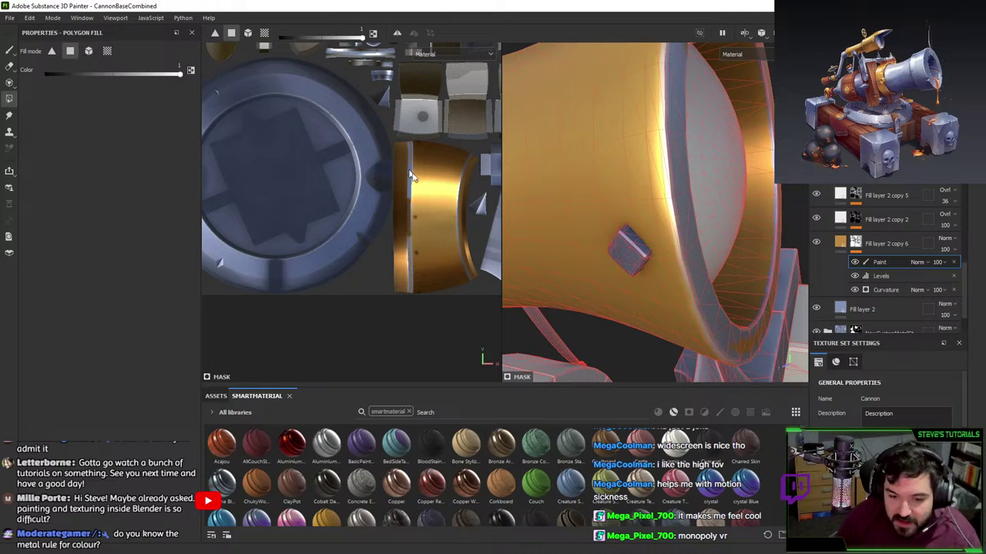
{"action": "key", "text": "x"}
{"action": "left_click_drag", "start_coordinate": [376, 131], "coordinate": [401, 319]}
{"action": "left_click_drag", "start_coordinate": [720, 258], "coordinate": [642, 249], "text": "alt"}
{"action": "scroll", "coordinate": [396, 177], "scroll_direction": "up", "scroll_amount": 3}
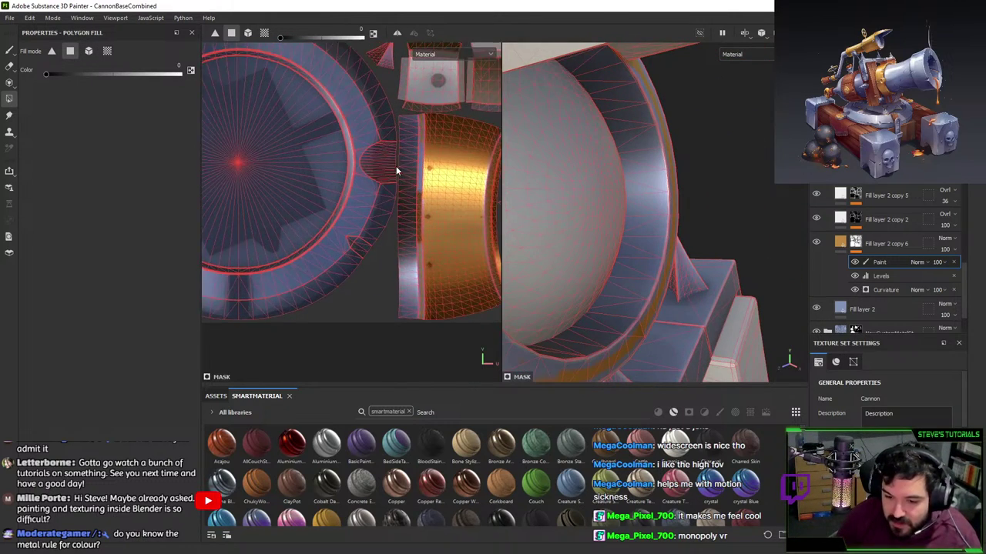
{"action": "left_click_drag", "start_coordinate": [374, 72], "coordinate": [424, 145]}
{"action": "left_click_drag", "start_coordinate": [401, 120], "coordinate": [425, 307]}
{"action": "middle_click_drag", "start_coordinate": [425, 305], "coordinate": [398, 214]}
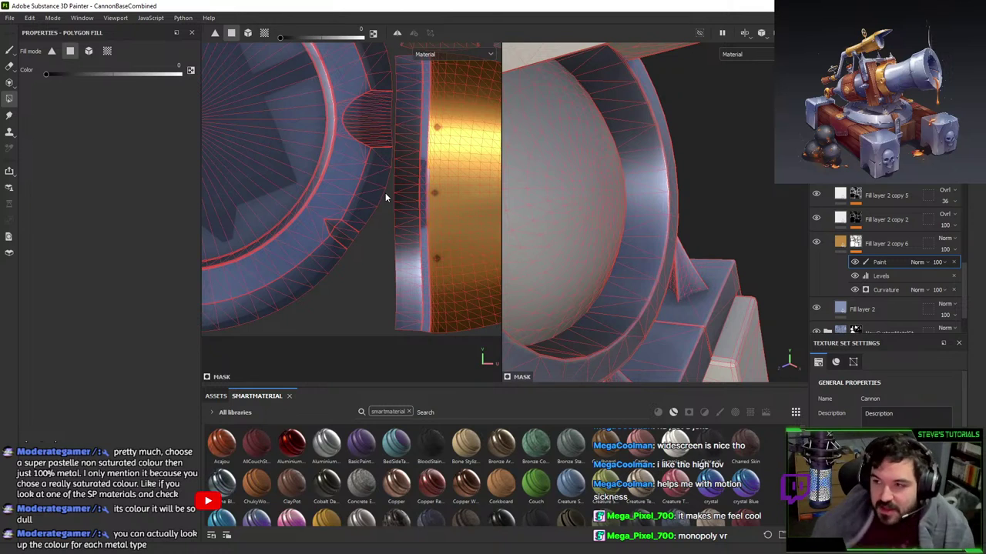
- Try a less saturated base color, BD955E, on Fill layer 2 copy 6 and undo it
{"action": "left_click", "coordinate": [840, 246]}
{"action": "right_click_drag", "start_coordinate": [708, 231], "coordinate": [667, 165], "text": "alt"}
{"action": "middle_click_drag", "start_coordinate": [667, 165], "coordinate": [696, 179], "text": "alt"}
{"action": "scroll", "coordinate": [695, 179], "scroll_direction": "up", "scroll_amount": 3}
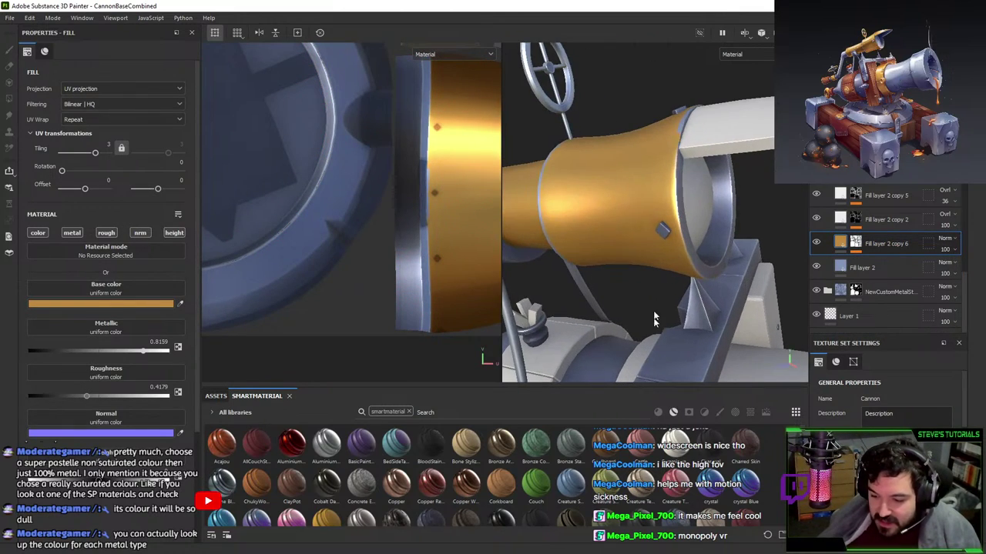
{"action": "left_click", "coordinate": [139, 303]}
{"action": "left_click", "coordinate": [229, 372]}
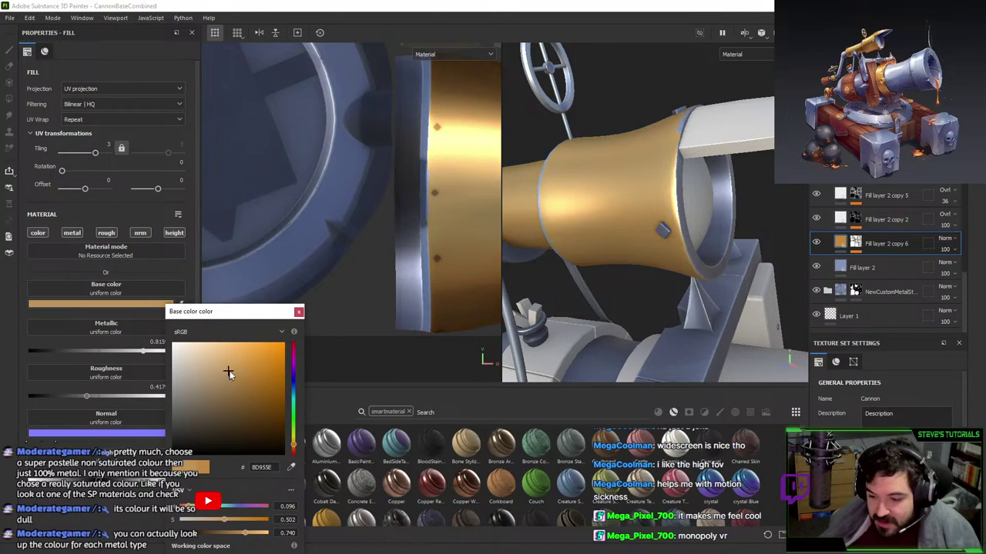
{"action": "left_click_drag", "start_coordinate": [595, 176], "coordinate": [646, 167], "text": "alt"}
{"action": "key", "text": "ctrl+z"}
{"action": "left_click_drag", "start_coordinate": [742, 196], "coordinate": [701, 220], "text": "alt"}
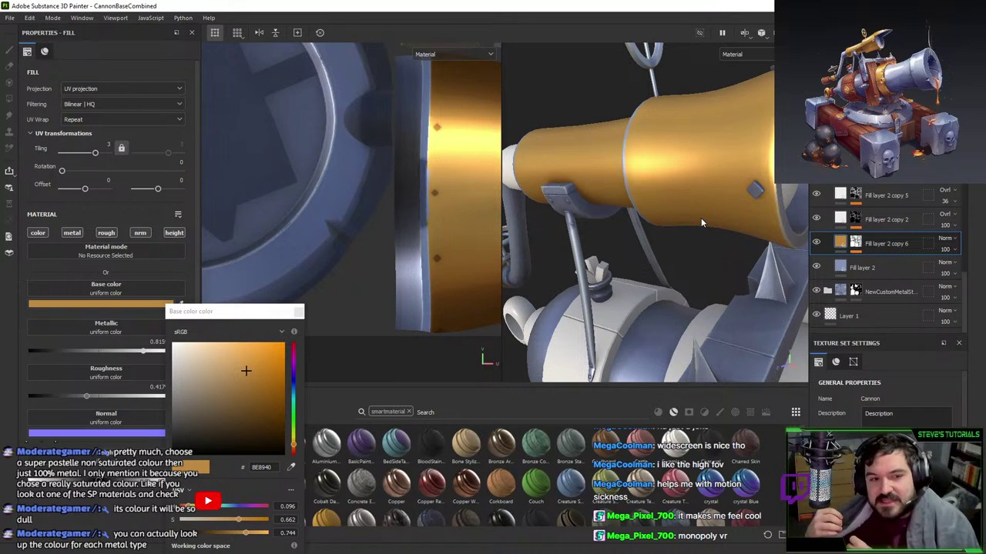
- Paint white on the mask of Fill layer 2 copy 6 along the upper outer edge of the scope's flared end to make it gold
{"action": "mouse_move", "coordinate": [700, 218]}
{"action": "left_mouse_down", "text": "alt"}
{"action": "mouse_move", "coordinate": [723, 192]}
{"action": "mouse_move", "coordinate": [711, 269]}
{"action": "left_mouse_up", "text": "alt"}
{"action": "left_click", "coordinate": [853, 239]}
{"action": "key", "text": "1"}
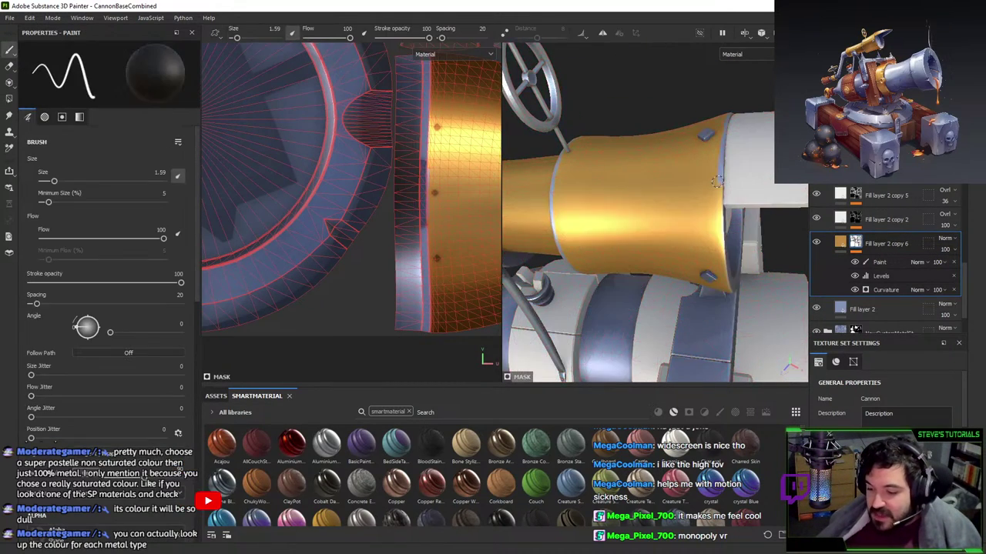
{"action": "scroll", "coordinate": [716, 182], "scroll_direction": "up", "scroll_amount": 3}
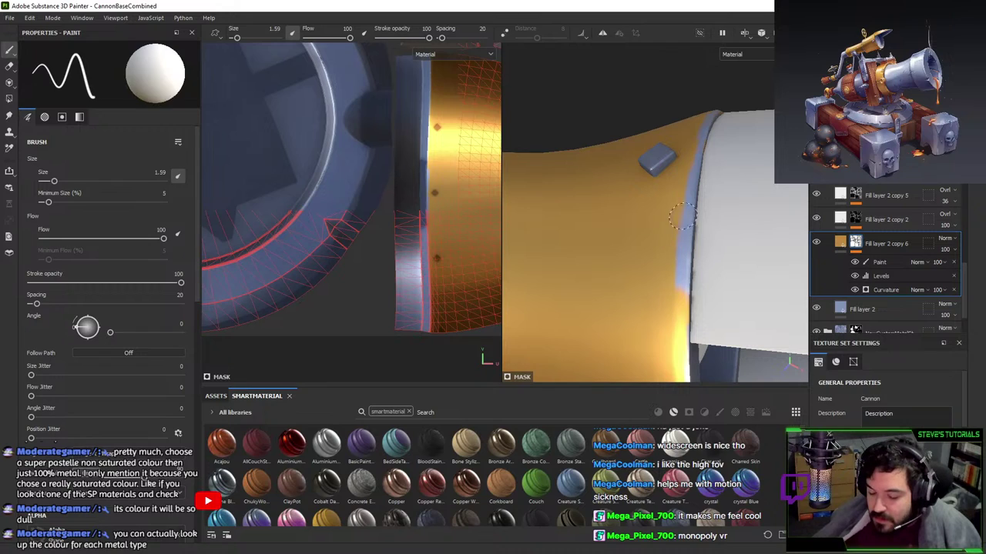
{"action": "left_click", "coordinate": [877, 263]}
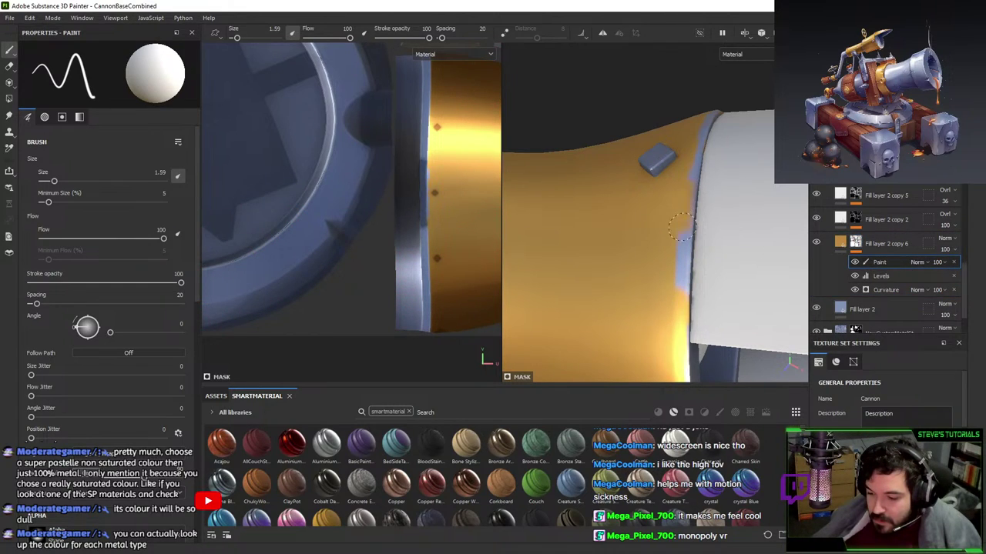
{"action": "key", "text": "shift"}
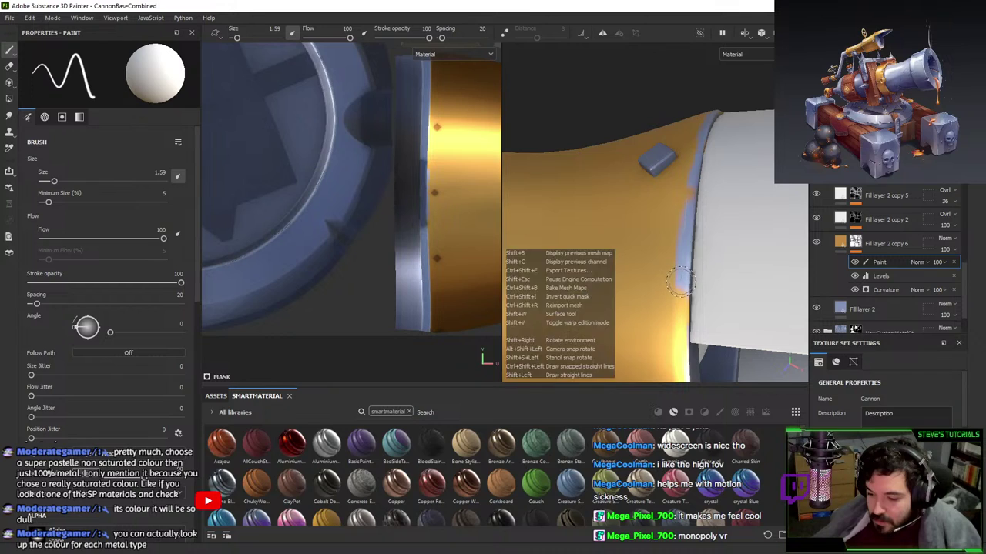
{"action": "left_click", "coordinate": [680, 270], "text": "shift"}
{"action": "left_click_drag", "start_coordinate": [678, 308], "coordinate": [679, 283], "text": "alt"}
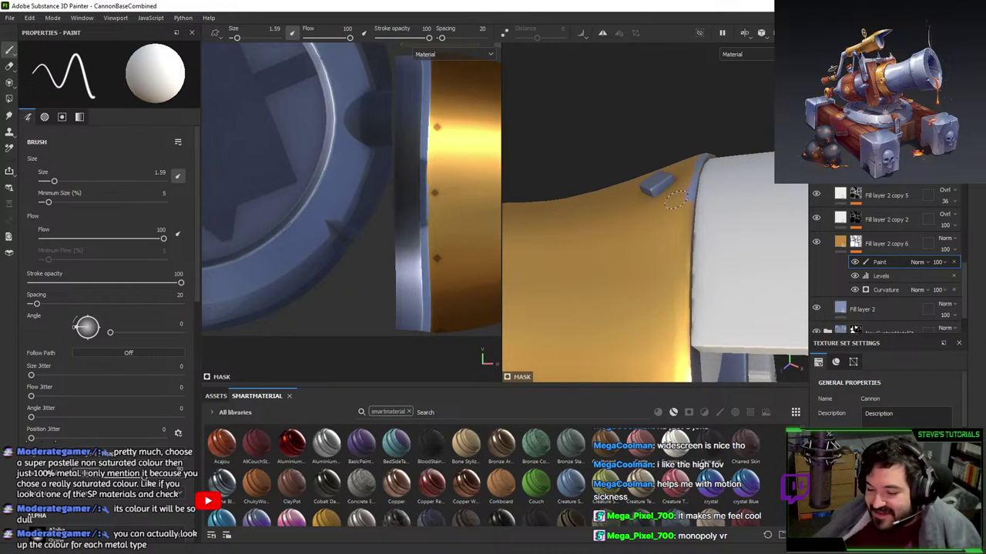
- Continue the white mask strokes down the side of the flared end's outer edge, from below the hood past the lower rivet
{"action": "left_click_drag", "start_coordinate": [674, 200], "coordinate": [670, 252], "text": "alt"}
{"action": "key", "text": "shift"}
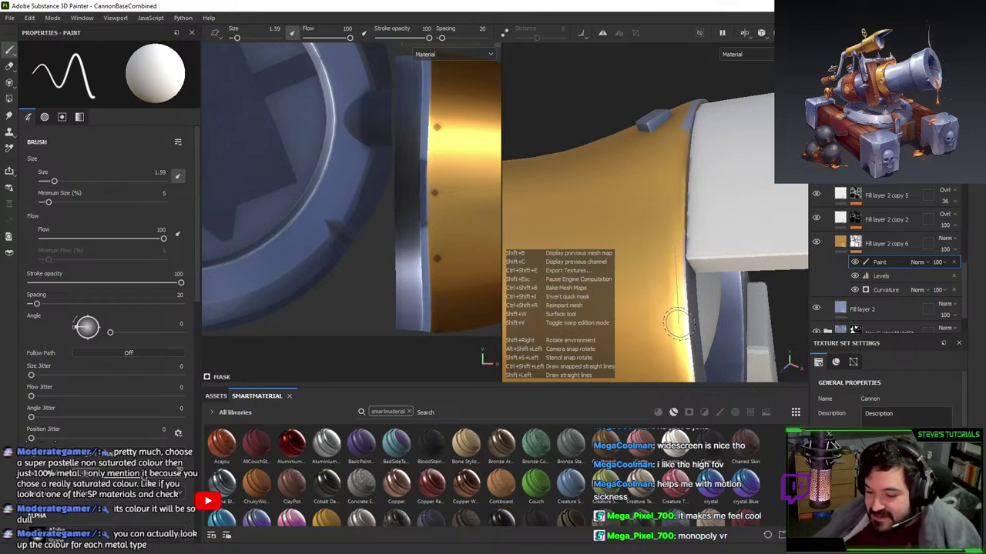
{"action": "left_click_drag", "start_coordinate": [677, 235], "coordinate": [678, 246], "text": "alt"}
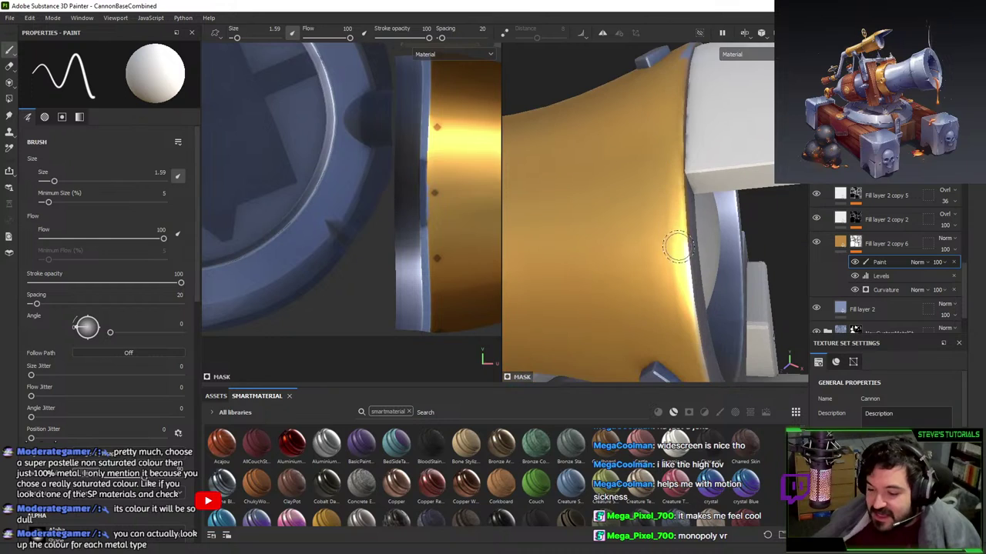
{"action": "left_click_drag", "start_coordinate": [685, 292], "coordinate": [673, 203], "text": "alt"}
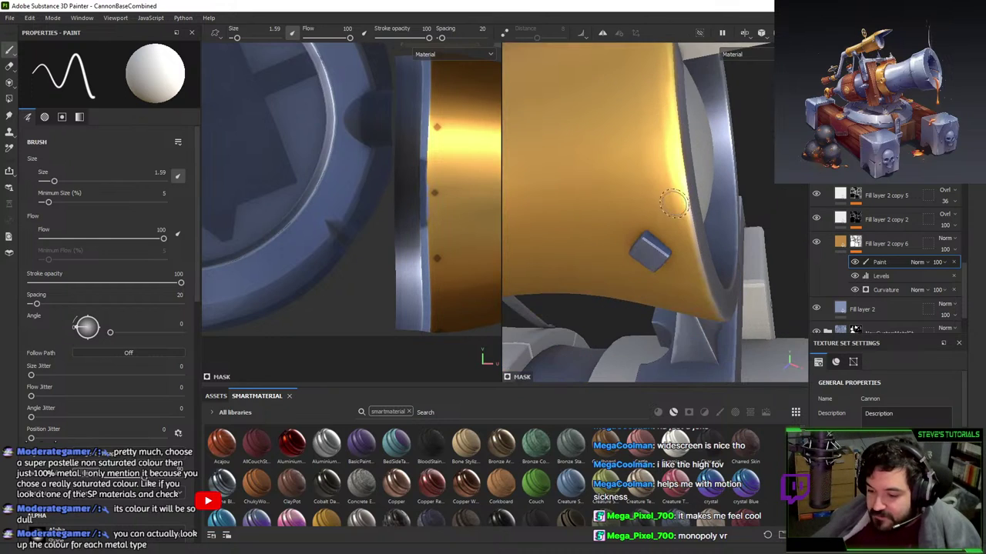
{"action": "key", "text": "shift"}
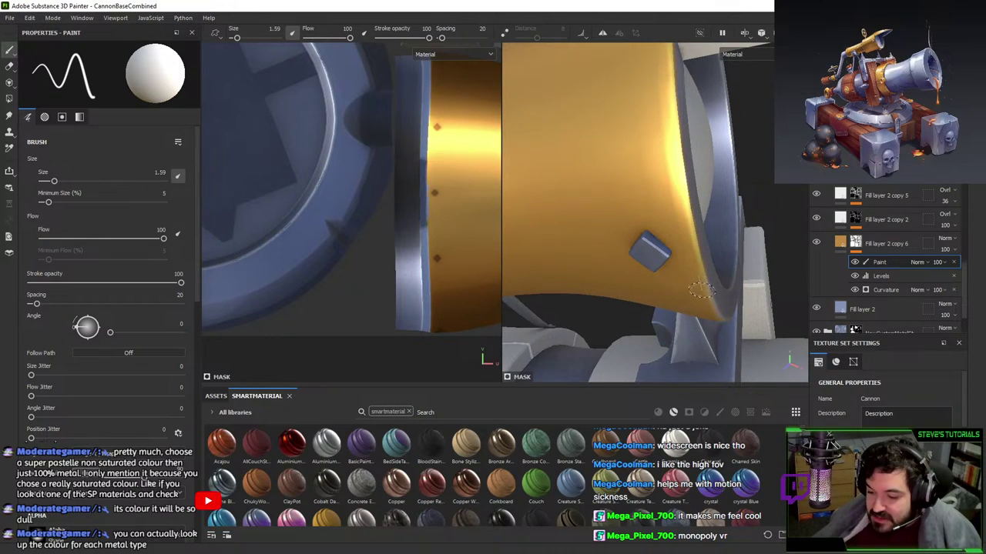
{"action": "mouse_move", "coordinate": [704, 300]}
{"action": "left_mouse_down", "text": "alt"}
{"action": "mouse_move", "coordinate": [686, 198]}
{"action": "mouse_move", "coordinate": [650, 238]}
{"action": "left_mouse_up", "text": "alt"}
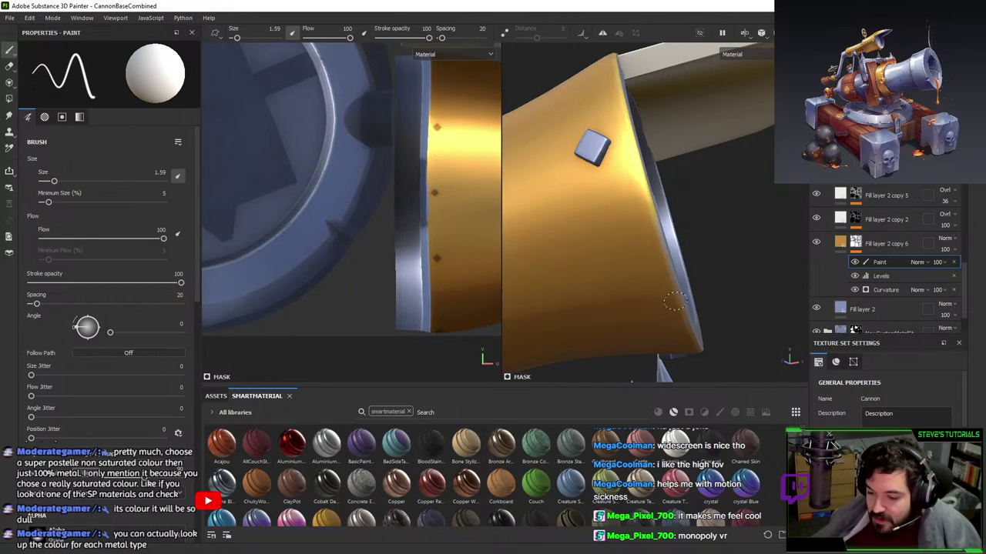
{"action": "left_click_drag", "start_coordinate": [668, 238], "coordinate": [668, 314], "text": "alt"}
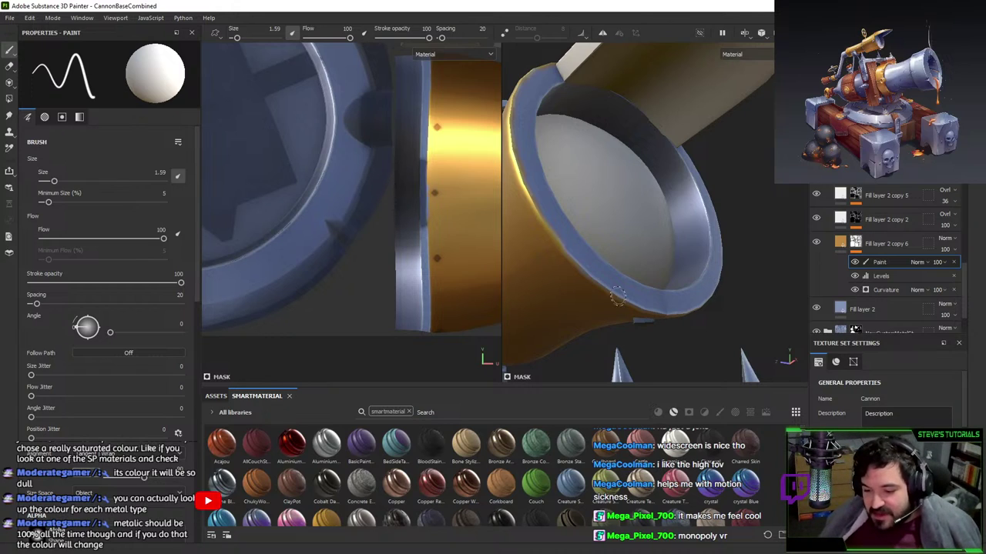
- Paint a straight white mask stroke along the outer edge on the underside of the scope's flared end
{"action": "left_click_drag", "start_coordinate": [618, 299], "coordinate": [570, 241], "text": "alt"}
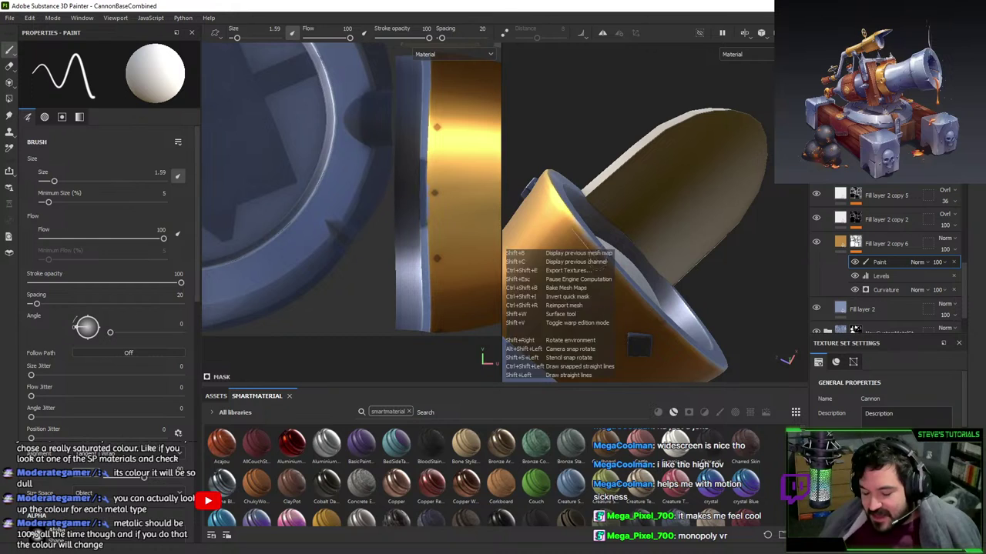
{"action": "left_click", "coordinate": [573, 228]}
{"action": "left_click", "coordinate": [652, 316], "text": "shift"}
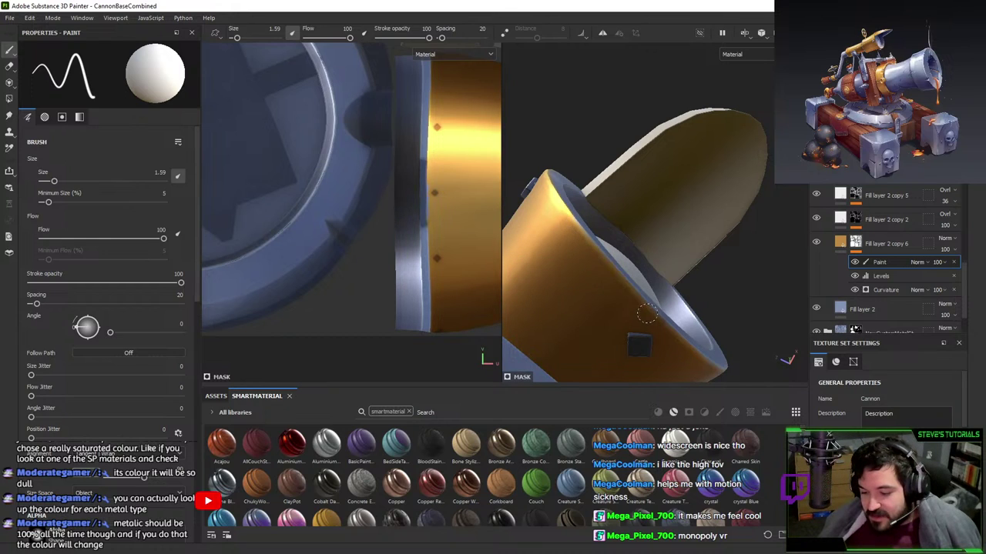
- Paint straight white mask strokes up the outer edge on the opposite side of the scope's flared end
{"action": "left_click_drag", "start_coordinate": [652, 316], "coordinate": [689, 277], "text": "alt"}
{"action": "left_click_drag", "start_coordinate": [638, 211], "coordinate": [614, 232], "text": "alt"}
{"action": "left_click", "coordinate": [643, 194], "text": "shift"}
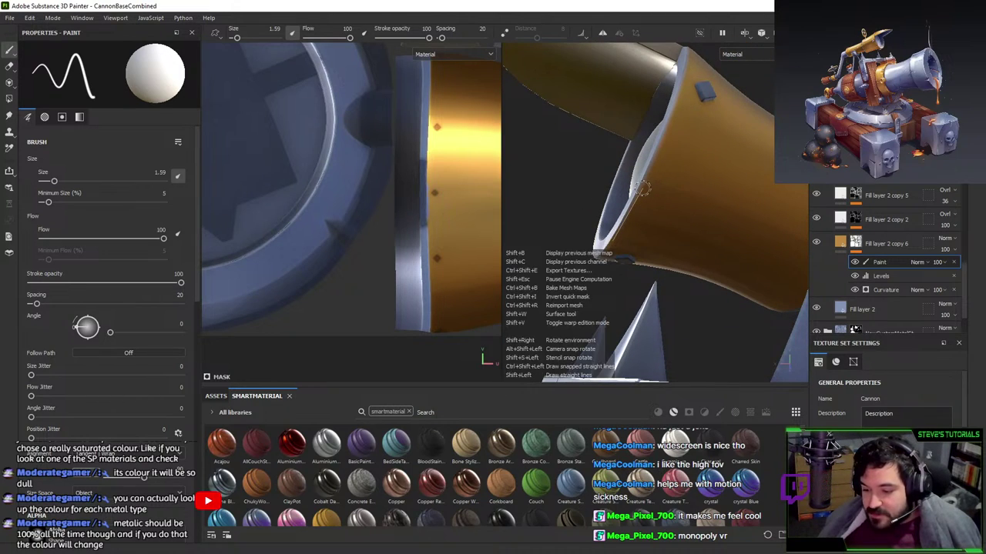
{"action": "left_click", "coordinate": [669, 132], "text": "shift"}
{"action": "left_click_drag", "start_coordinate": [669, 133], "coordinate": [659, 177], "text": "alt"}
{"action": "key", "text": "shift"}
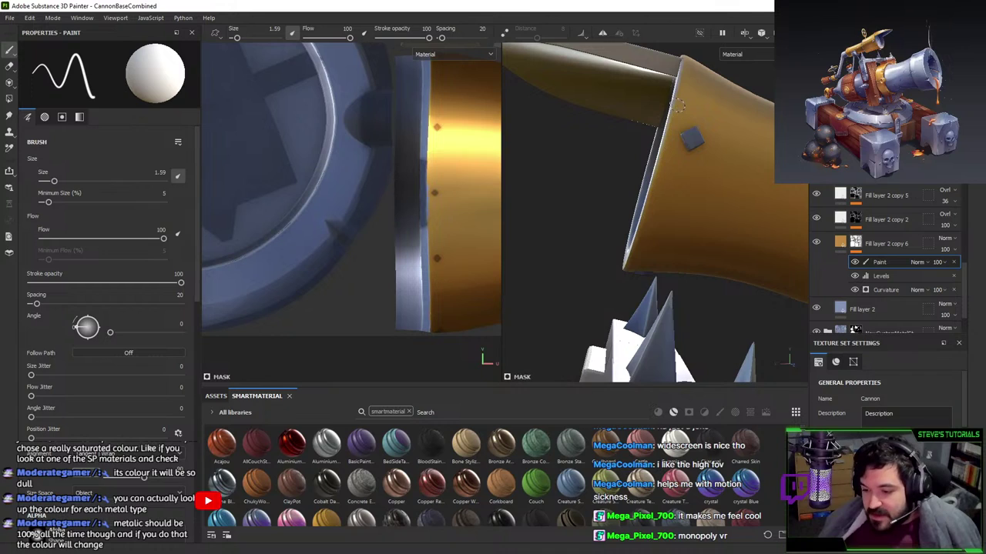
{"action": "left_click_drag", "start_coordinate": [676, 107], "coordinate": [671, 160], "text": "alt"}
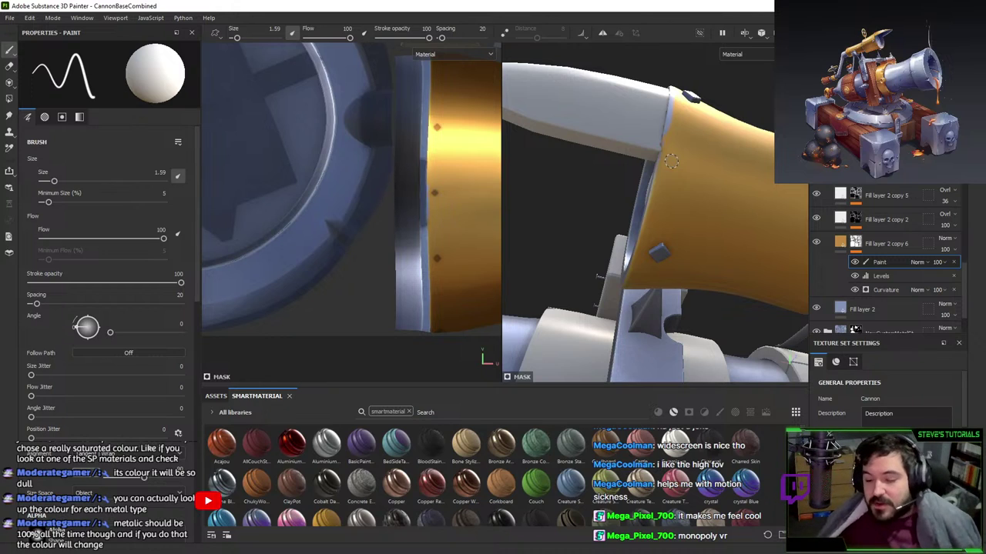
- Fill the remaining blue strip beside the hood on the opposite side of the scope with white mask strokes
{"action": "left_click_drag", "start_coordinate": [671, 160], "coordinate": [666, 125], "text": "alt"}
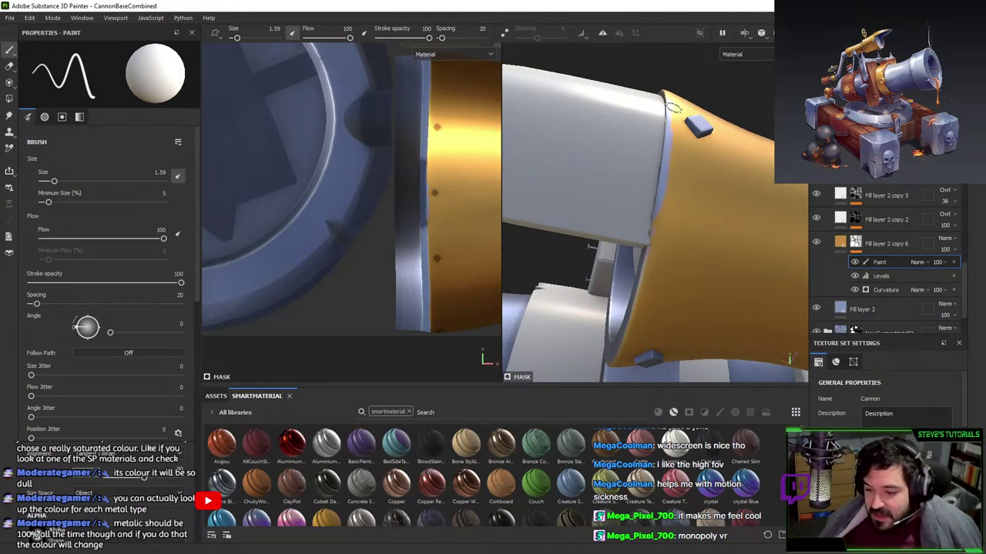
{"action": "left_click", "coordinate": [672, 113]}
{"action": "left_click", "coordinate": [662, 190], "text": "shift"}
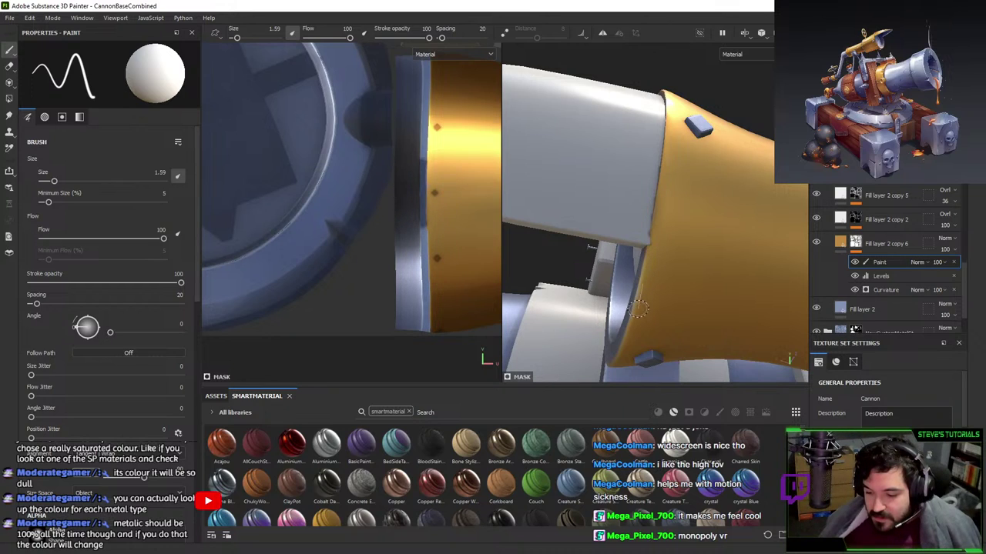
- Examine the cleaned scope rim and the whole cannon from the front and side, keeping the paint brush active
{"action": "left_click_drag", "start_coordinate": [639, 302], "coordinate": [710, 258], "text": "alt"}
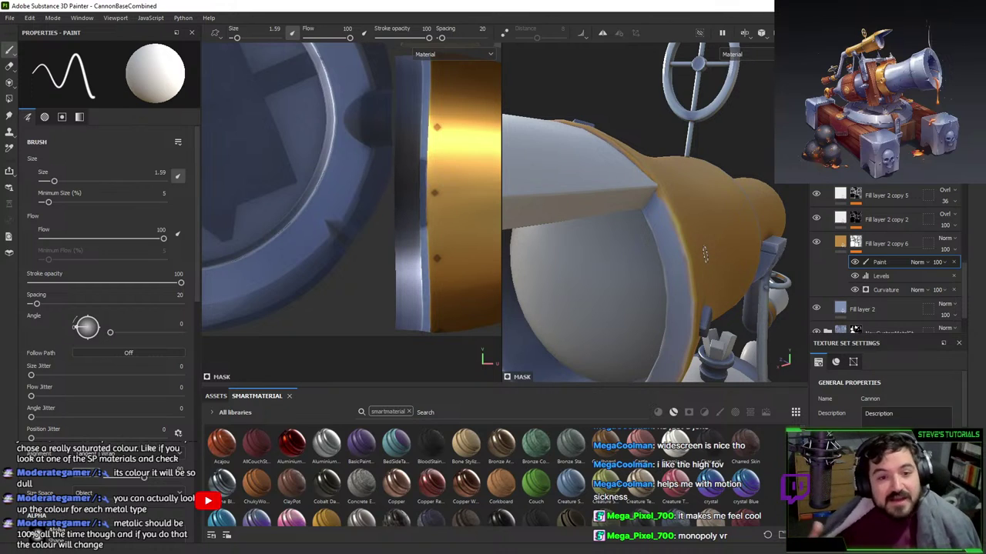
{"action": "key", "text": "4"}
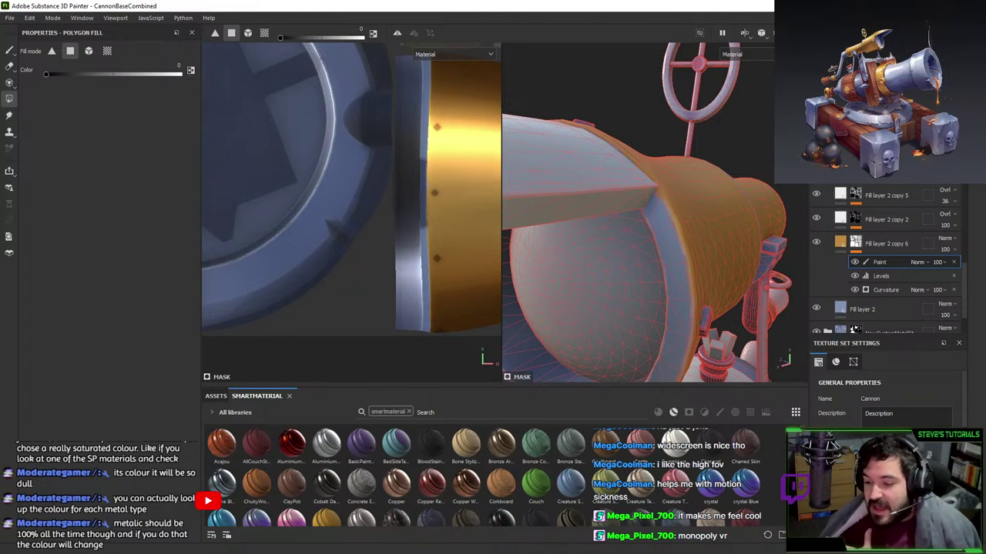
{"action": "scroll", "coordinate": [736, 198], "scroll_direction": "down", "scroll_amount": 4}
{"action": "left_click_drag", "start_coordinate": [736, 197], "coordinate": [746, 223], "text": "alt"}
{"action": "scroll", "coordinate": [745, 192], "scroll_direction": "down", "scroll_amount": 3}
{"action": "middle_click_drag", "start_coordinate": [748, 194], "coordinate": [737, 269], "text": "alt"}
{"action": "key", "text": "f"}
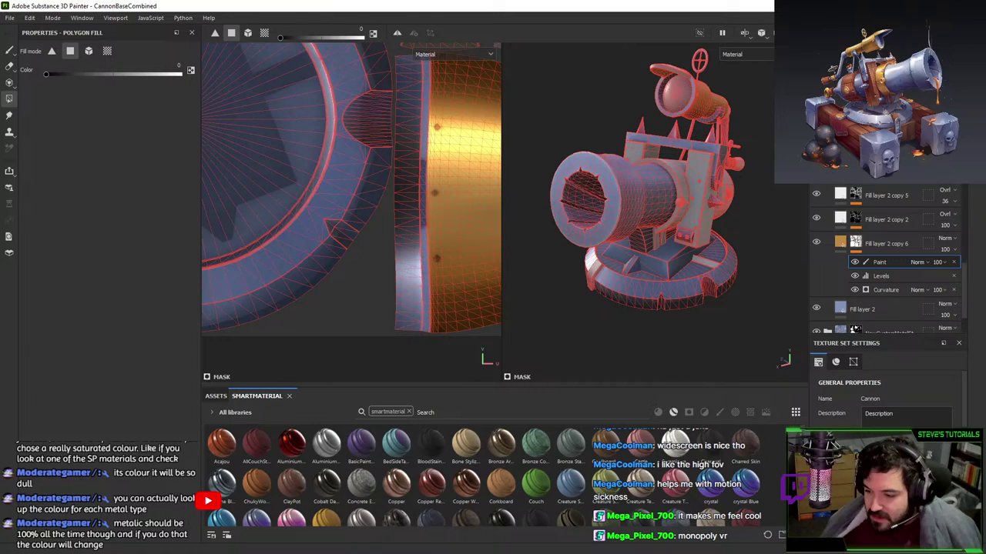
{"action": "left_click_drag", "start_coordinate": [724, 154], "coordinate": [654, 154], "text": "alt"}
{"action": "key", "text": "1"}
{"action": "middle_click_drag", "start_coordinate": [705, 251], "coordinate": [729, 258], "text": "alt"}
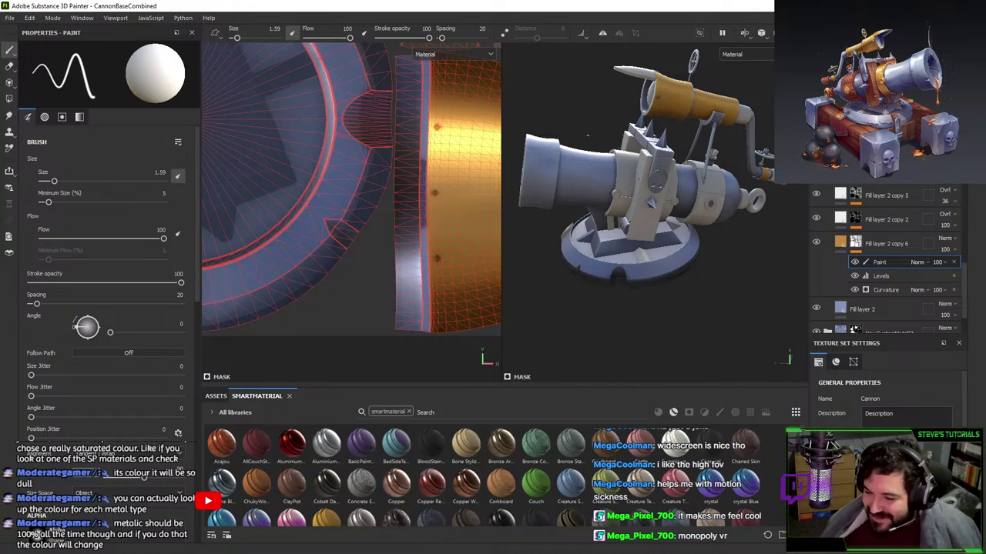
- Open the project configuration and choose CannonLPMirrored.fbx from the CannonFiles folder as the project mesh
{"action": "left_click", "coordinate": [29, 17]}
{"action": "left_click", "coordinate": [46, 50]}
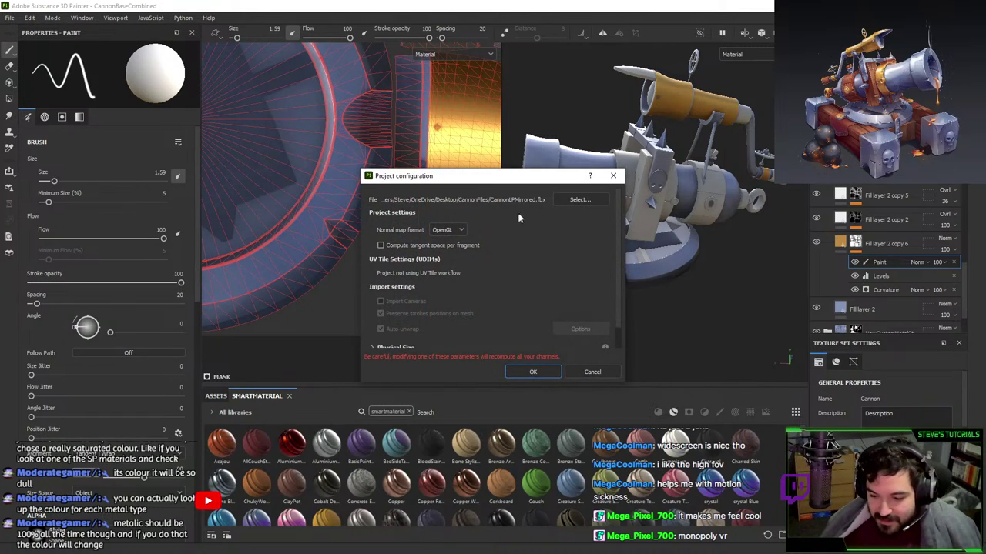
{"action": "left_click", "coordinate": [579, 199]}
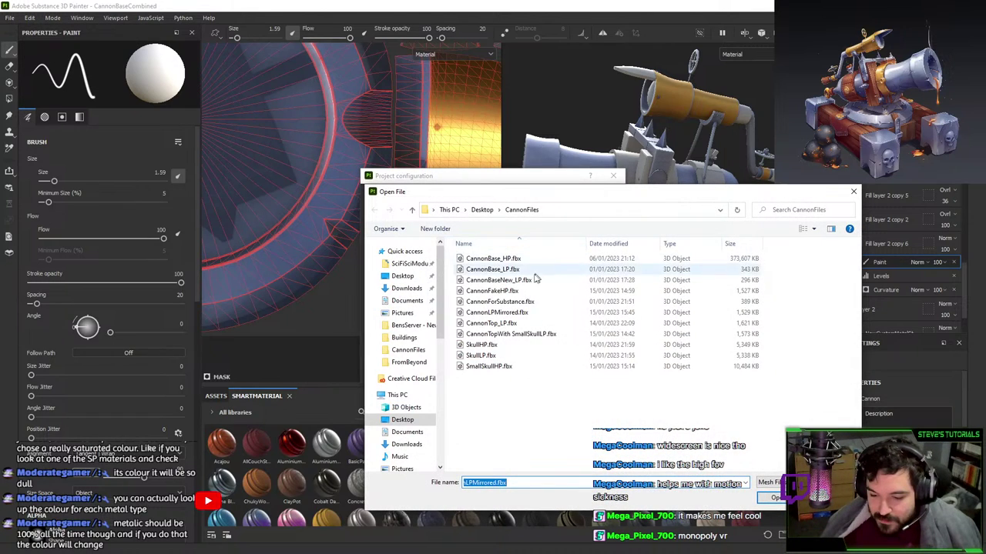
{"action": "double_click", "coordinate": [501, 312]}
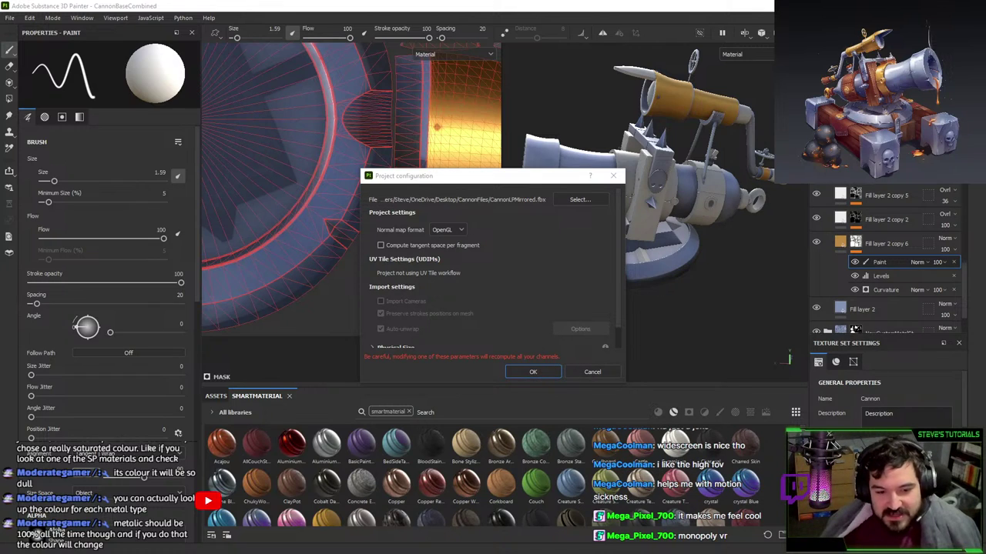
- Switch to Blender and select all objects of the cannon model
{"action": "key", "text": "alt+Tab"}
{"action": "scroll", "coordinate": [479, 288], "scroll_direction": "down", "scroll_amount": 4}
{"action": "key", "text": "a"}
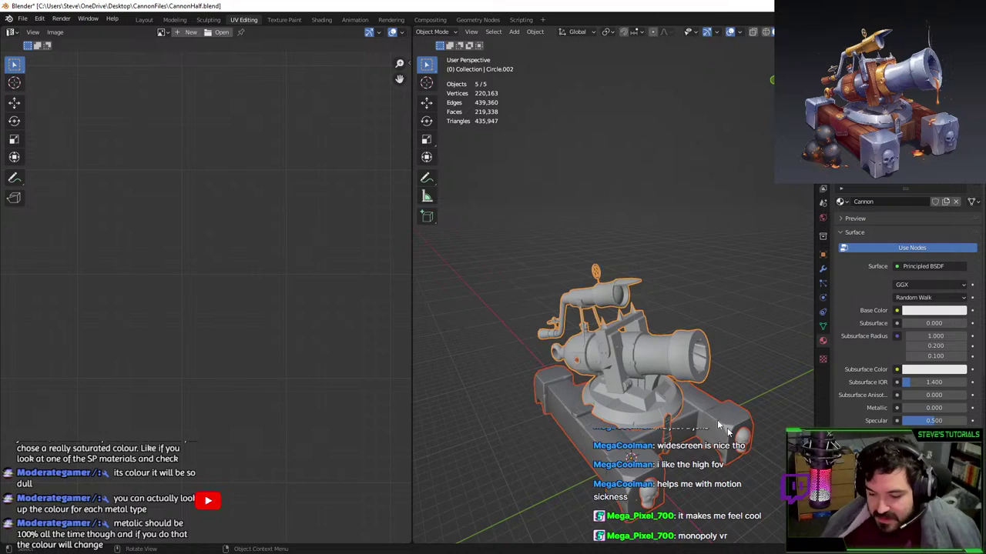
- Export the selected cannon objects as FBX to the existing CannonLPMirrored.fbx in the CannonFiles folder
{"action": "left_click", "coordinate": [23, 18]}
{"action": "mouse_move", "coordinate": [62, 167]}
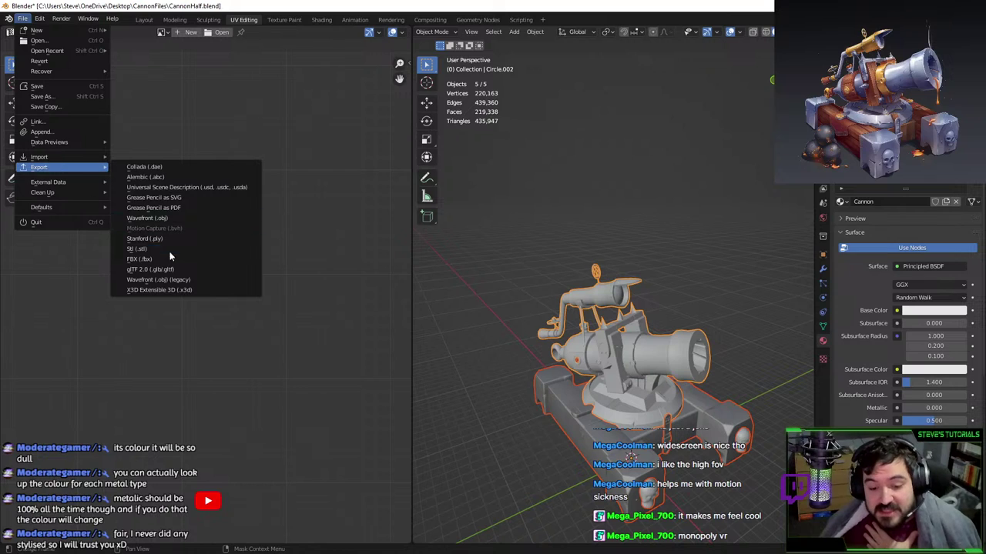
{"action": "left_click", "coordinate": [162, 257]}
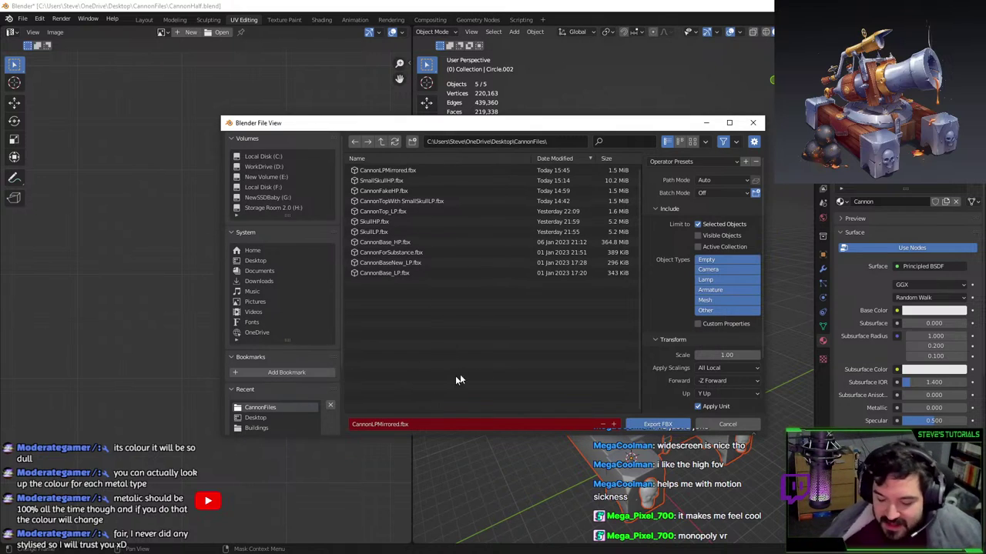
{"action": "double_click", "coordinate": [419, 170]}
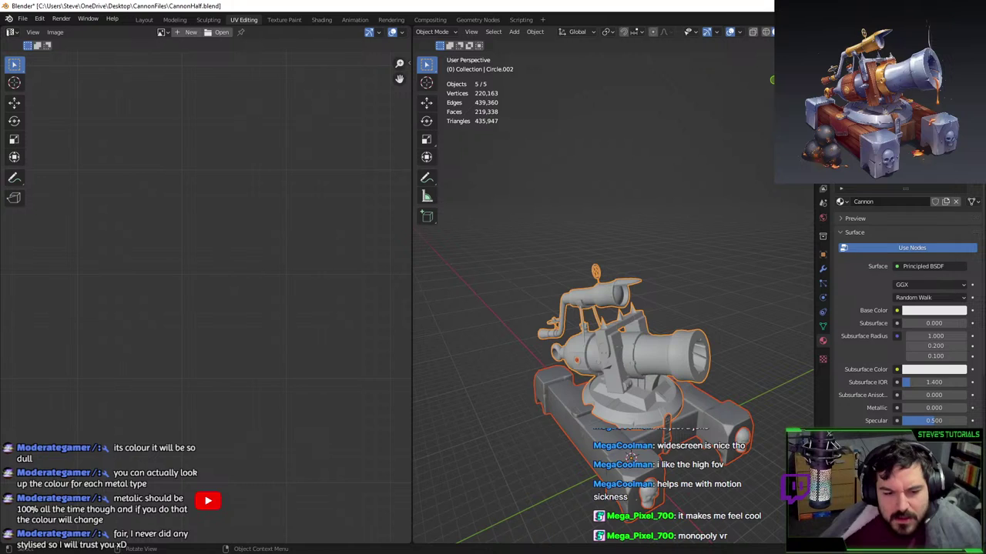
- Switch to Substance 3D Painter and load the re-exported CannonLPMirrored.fbx as the project's mesh
{"action": "key", "text": "alt+Tab"}
{"action": "left_click", "coordinate": [579, 202]}
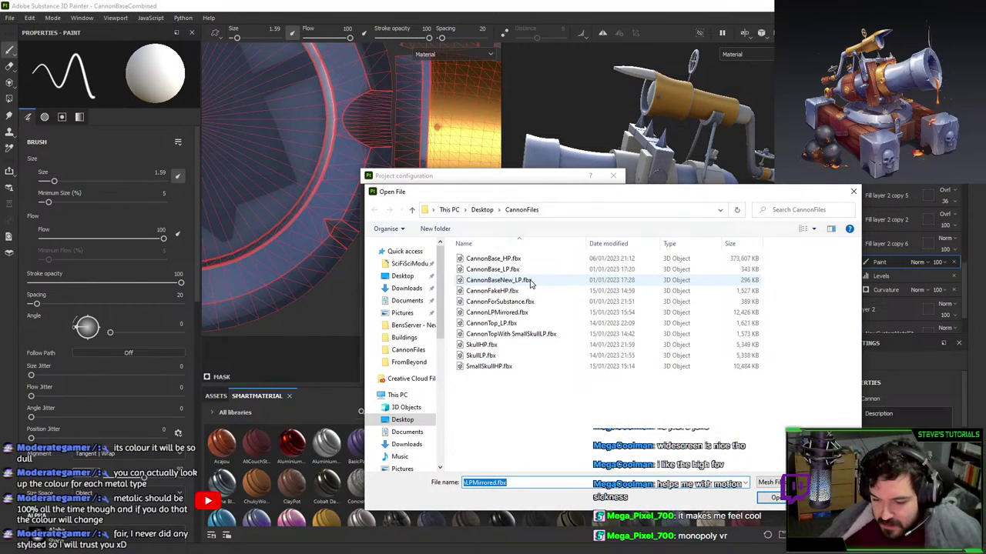
{"action": "double_click", "coordinate": [519, 312]}
{"action": "left_click", "coordinate": [542, 373]}
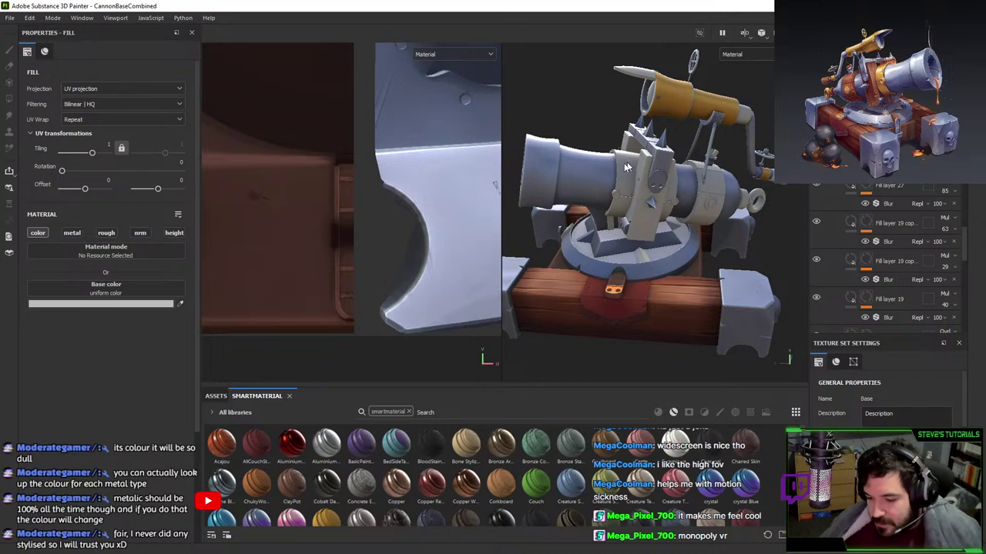
- Inspect the reloaded cannon model from several angles, including the barrel, straps, wooden base and telescope
{"action": "left_click_drag", "start_coordinate": [632, 164], "coordinate": [692, 245], "text": "alt"}
{"action": "scroll", "coordinate": [695, 238], "scroll_direction": "up", "scroll_amount": 3}
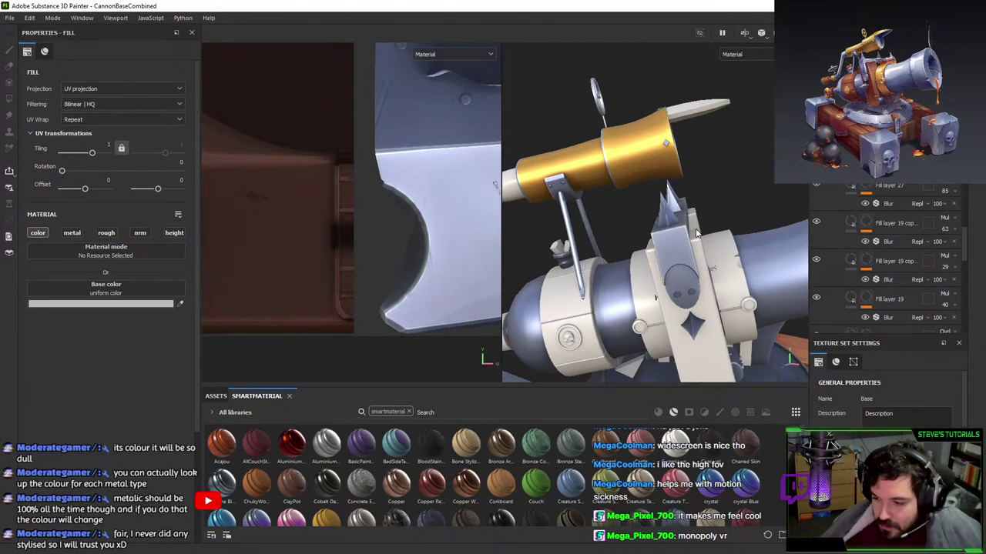
{"action": "scroll", "coordinate": [878, 261], "scroll_direction": "down", "scroll_amount": 5}
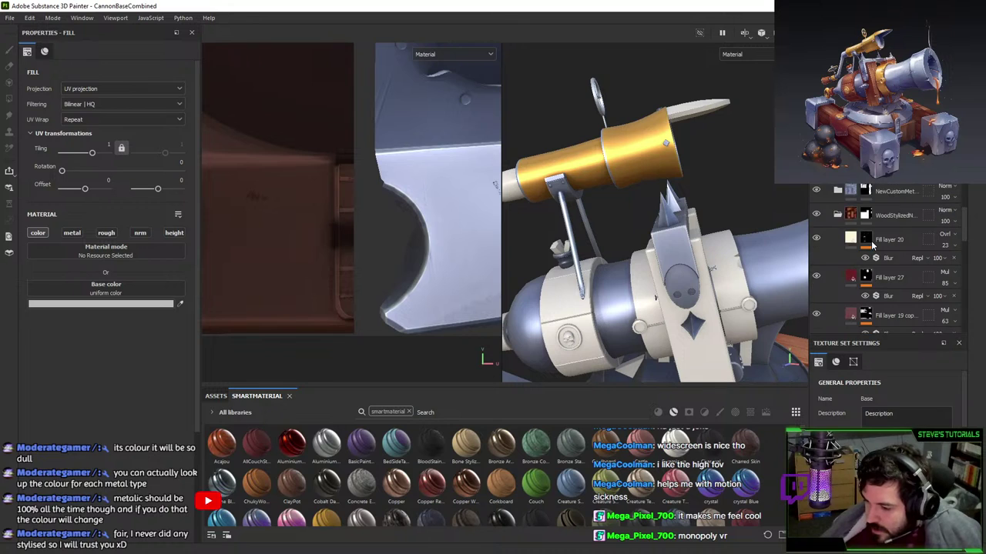
{"action": "scroll", "coordinate": [693, 254], "scroll_direction": "down", "scroll_amount": 3}
{"action": "left_click_drag", "start_coordinate": [708, 262], "coordinate": [664, 323], "text": "alt"}
{"action": "scroll", "coordinate": [664, 350], "scroll_direction": "up", "scroll_amount": 5}
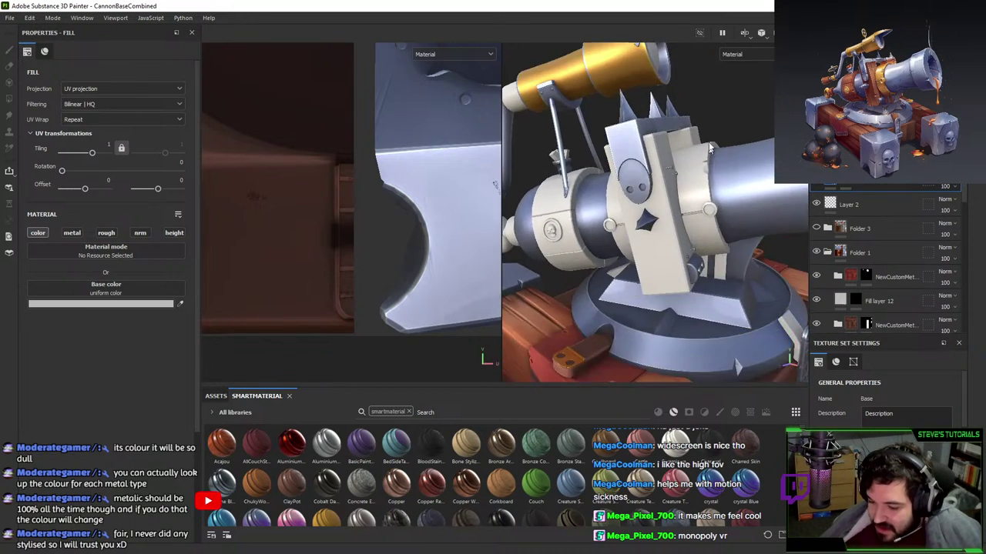
{"action": "left_click_drag", "start_coordinate": [669, 228], "coordinate": [678, 165], "text": "alt"}
{"action": "right_click_drag", "start_coordinate": [677, 165], "coordinate": [689, 246], "text": "alt"}
{"action": "middle_click_drag", "start_coordinate": [688, 247], "coordinate": [726, 193], "text": "alt"}
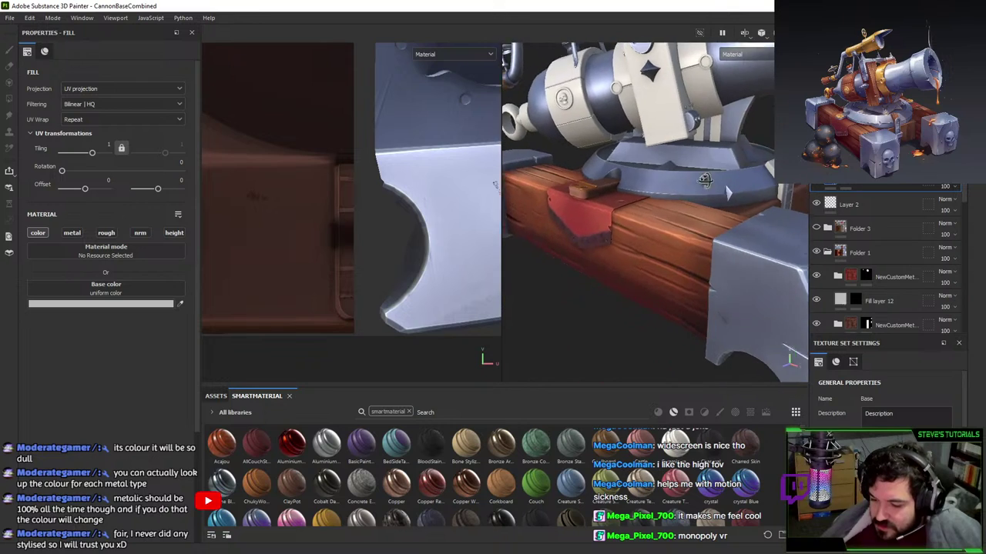
{"action": "right_click_drag", "start_coordinate": [726, 192], "coordinate": [715, 181], "text": "alt"}
{"action": "left_click_drag", "start_coordinate": [714, 179], "coordinate": [666, 220], "text": "alt"}
{"action": "right_click_drag", "start_coordinate": [666, 219], "coordinate": [681, 198], "text": "alt"}
{"action": "left_click_drag", "start_coordinate": [681, 197], "coordinate": [708, 149], "text": "alt"}
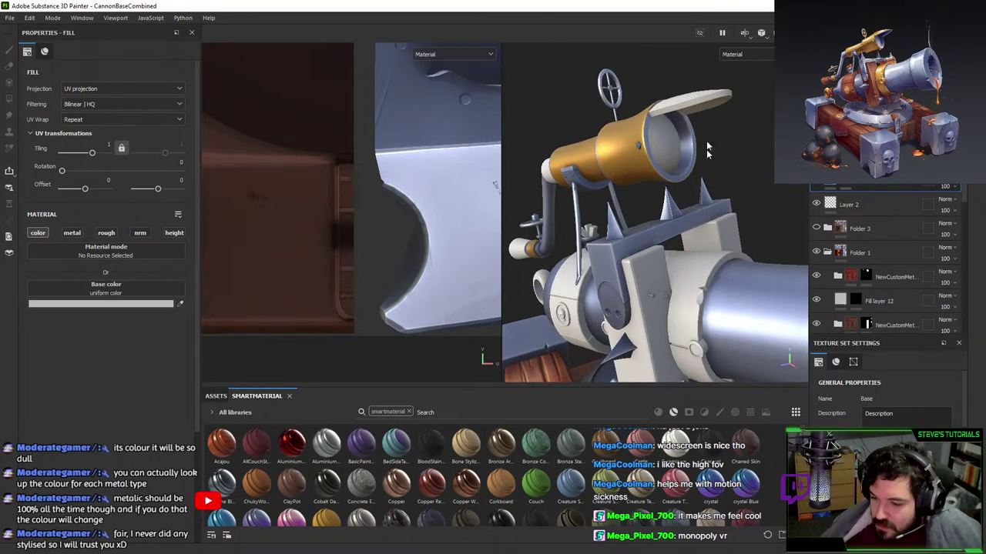
{"action": "right_click_drag", "start_coordinate": [708, 149], "coordinate": [709, 189], "text": "alt"}
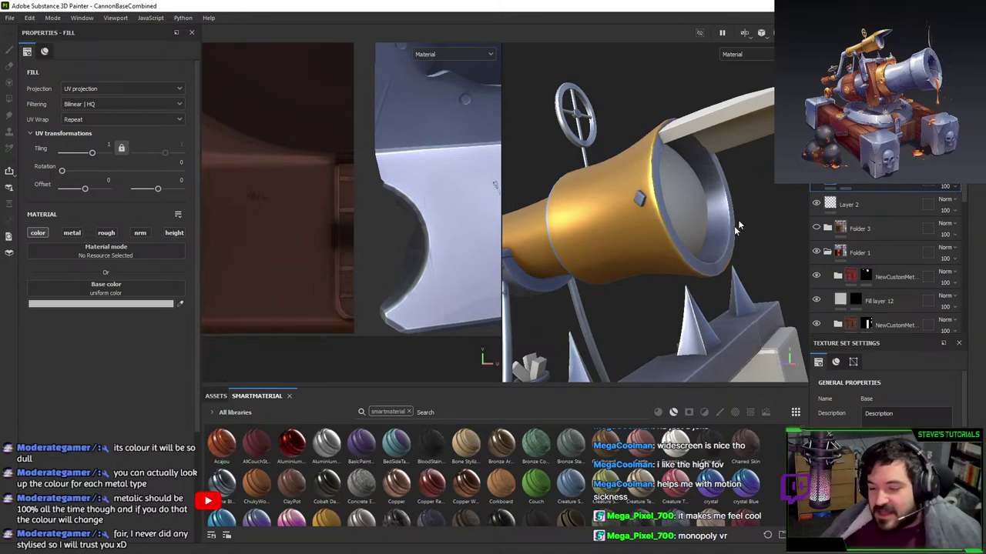
- In the Cannon texture set, activate the mask Paint effect of Fill layer 2 copy 6 with the Polygon Fill tool
{"action": "right_click", "coordinate": [691, 246], "text": "ctrl+alt"}
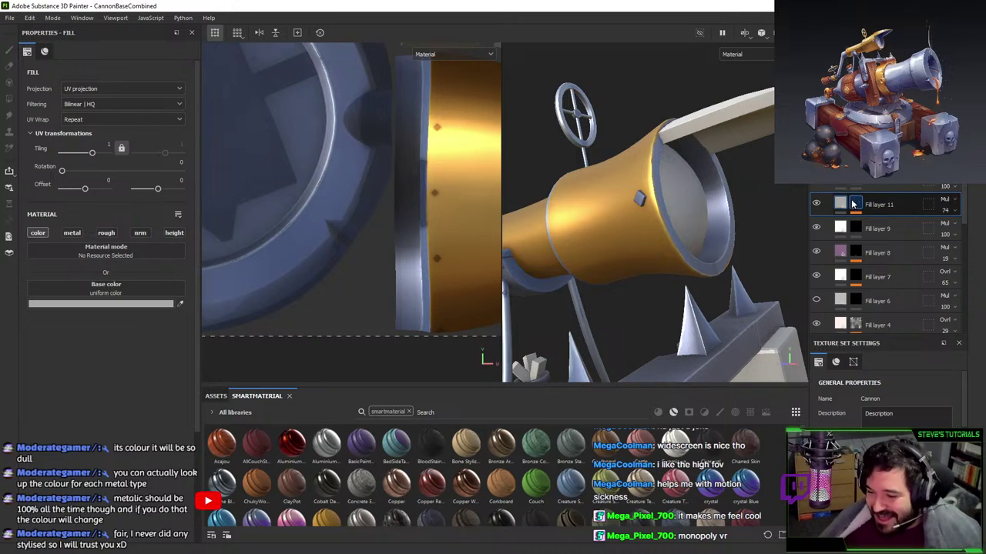
{"action": "scroll", "coordinate": [862, 264], "scroll_direction": "down", "scroll_amount": 4}
{"action": "scroll", "coordinate": [862, 263], "scroll_direction": "down", "scroll_amount": 2}
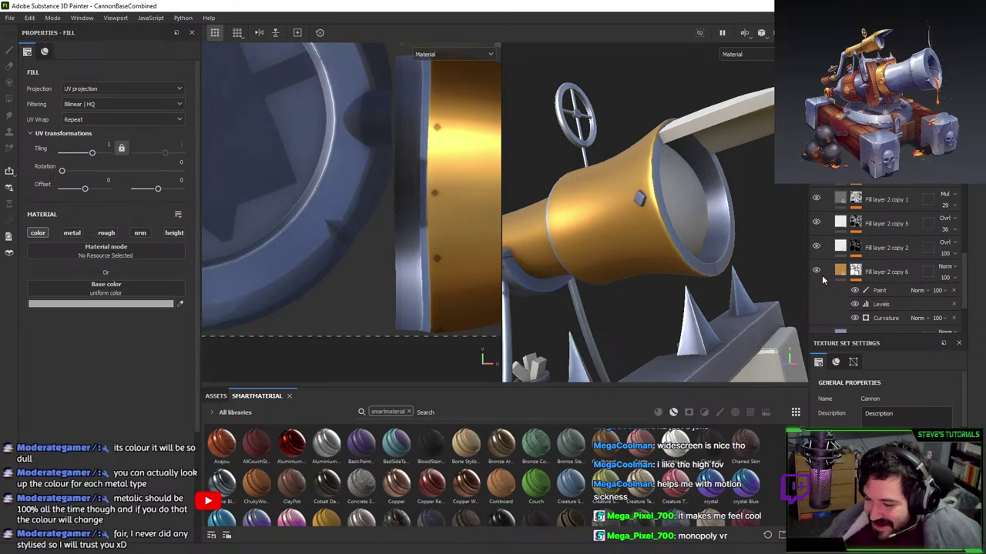
{"action": "left_click", "coordinate": [856, 269]}
{"action": "left_click", "coordinate": [885, 291]}
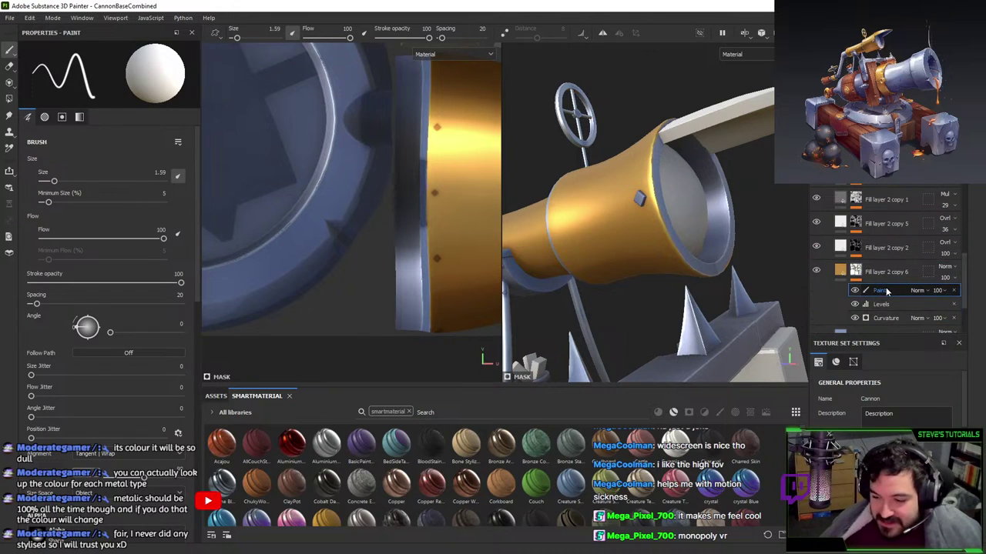
{"action": "scroll", "coordinate": [361, 176], "scroll_direction": "down", "scroll_amount": 2}
{"action": "key", "text": "4"}
- Examine the cannon's UV layout to locate the gold telescope shell and the strip along its front rim
{"action": "scroll", "coordinate": [405, 105], "scroll_direction": "down", "scroll_amount": 5}
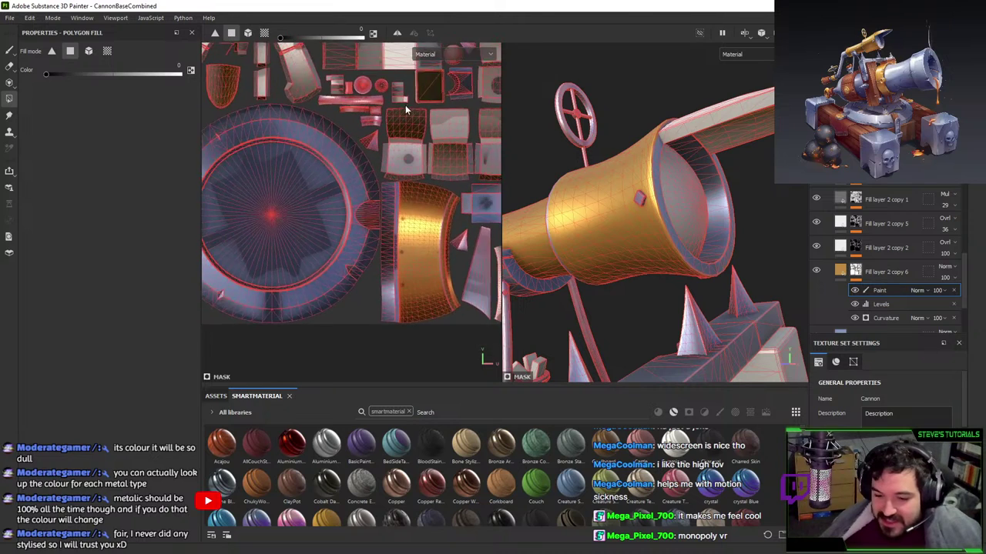
{"action": "scroll", "coordinate": [462, 164], "scroll_direction": "up", "scroll_amount": 3}
{"action": "scroll", "coordinate": [416, 160], "scroll_direction": "down", "scroll_amount": 2}
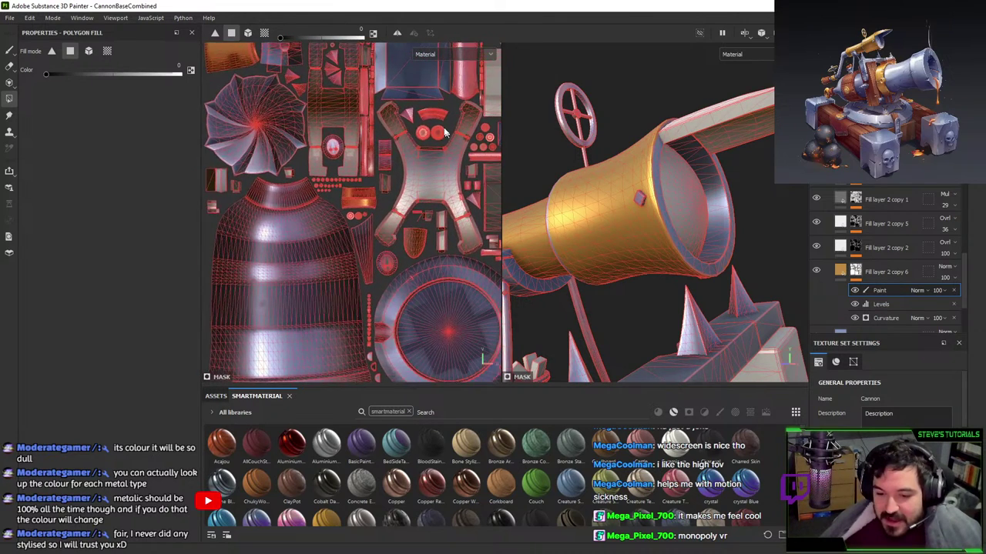
{"action": "middle_click_drag", "start_coordinate": [415, 160], "coordinate": [462, 200]}
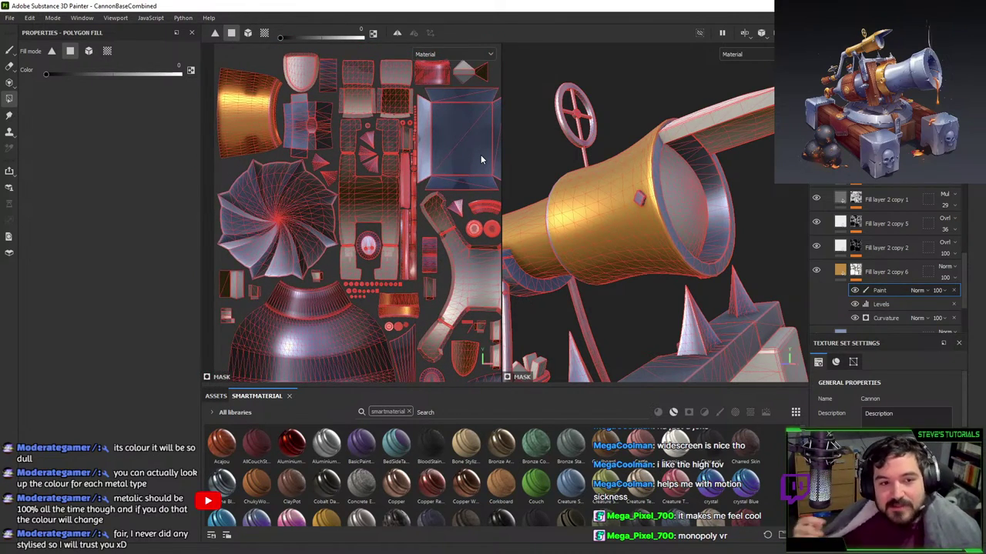
{"action": "scroll", "coordinate": [480, 155], "scroll_direction": "up", "scroll_amount": 2}
{"action": "middle_click_drag", "start_coordinate": [479, 154], "coordinate": [368, 152]}
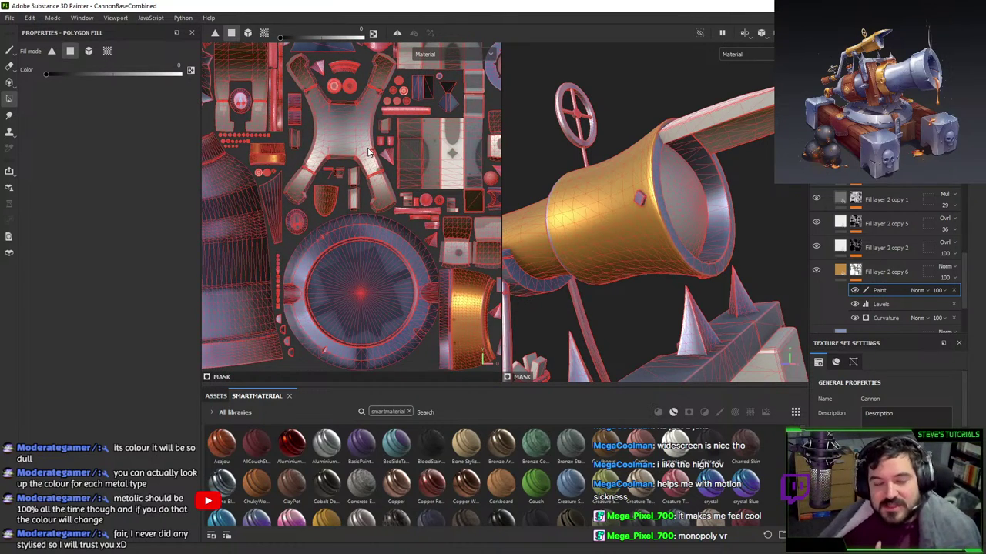
{"action": "scroll", "coordinate": [368, 153], "scroll_direction": "up", "scroll_amount": 2}
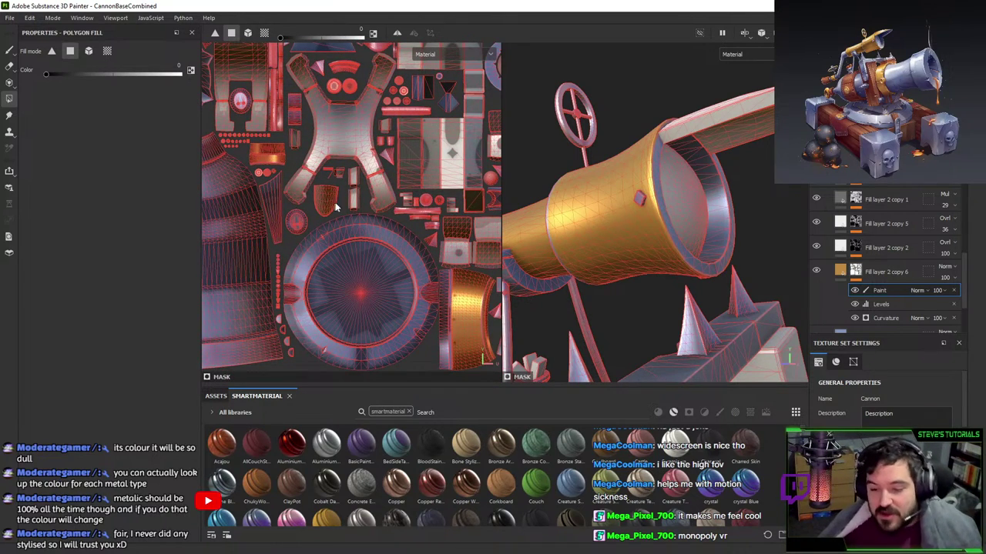
{"action": "middle_click_drag", "start_coordinate": [337, 207], "coordinate": [342, 14]}
{"action": "scroll", "coordinate": [335, 137], "scroll_direction": "up", "scroll_amount": 3}
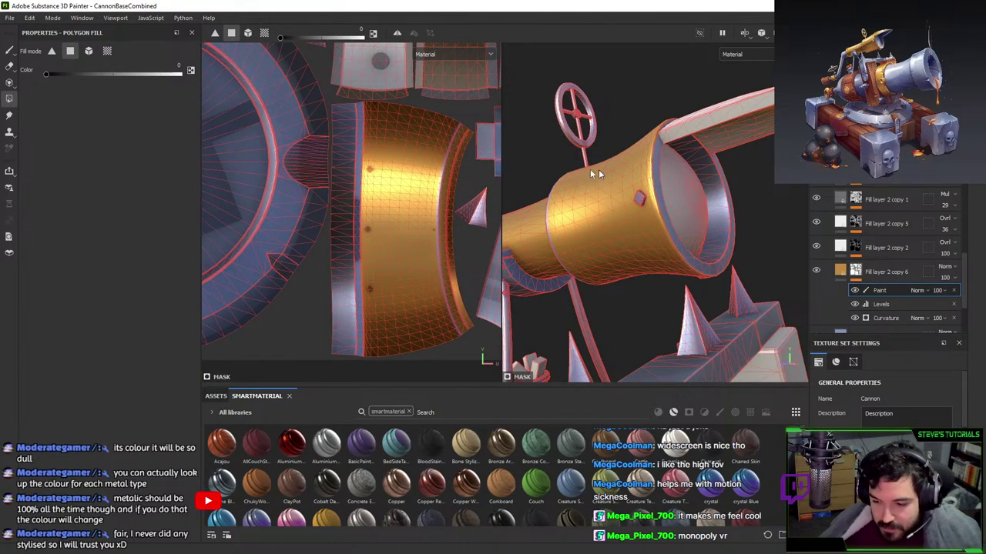
{"action": "key", "text": "c"}
{"action": "key", "text": "c"}
{"action": "key", "text": "m"}
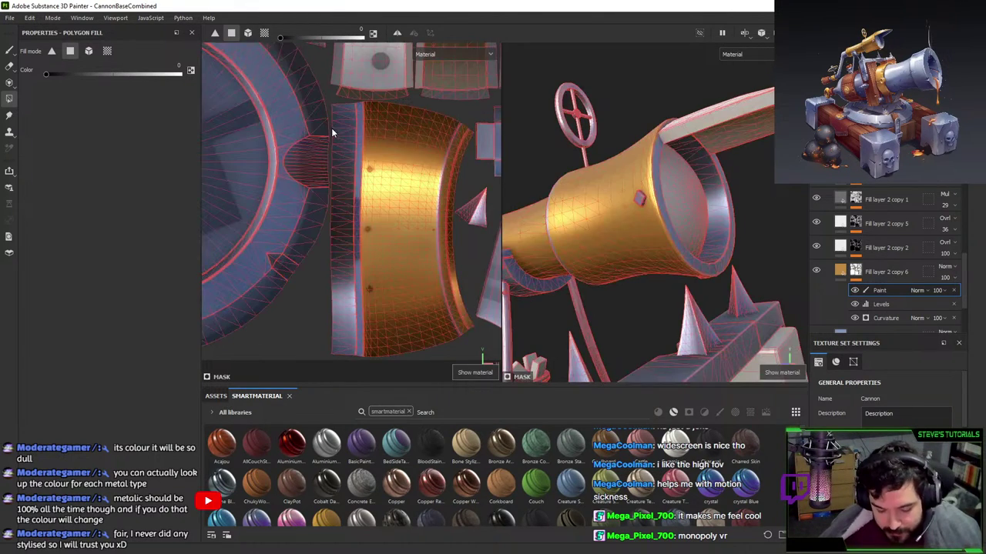
{"action": "key", "text": "x"}
{"action": "left_click_drag", "start_coordinate": [336, 104], "coordinate": [365, 157]}
{"action": "key", "text": "ctrl+z"}
{"action": "key", "text": "x"}
- Fill the polygons of the telescope's front rim strip with black in the gold layer's mask and compare by toggling layer visibility
{"action": "left_click_drag", "start_coordinate": [324, 97], "coordinate": [340, 123]}
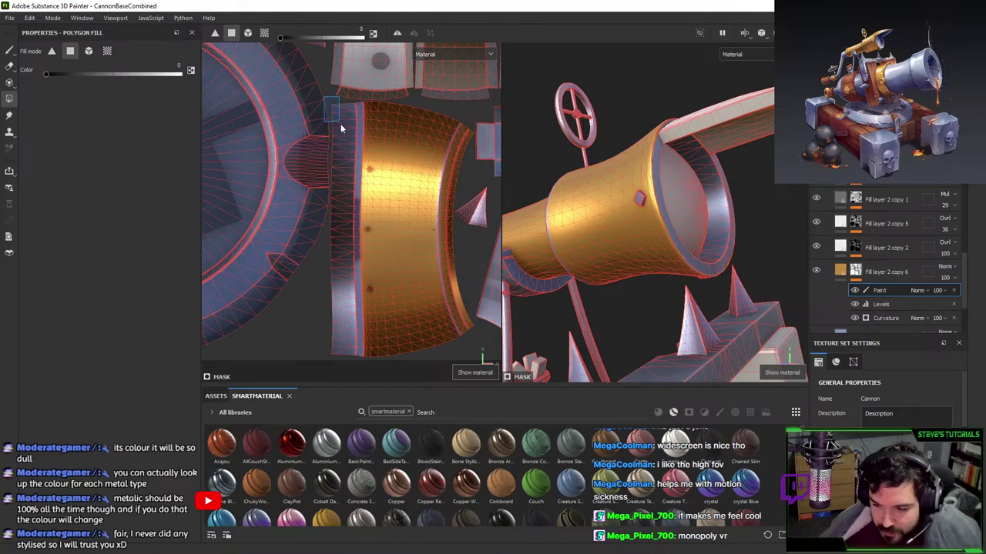
{"action": "left_click_drag", "start_coordinate": [361, 166], "coordinate": [361, 168]}
{"action": "left_click_drag", "start_coordinate": [328, 144], "coordinate": [355, 326]}
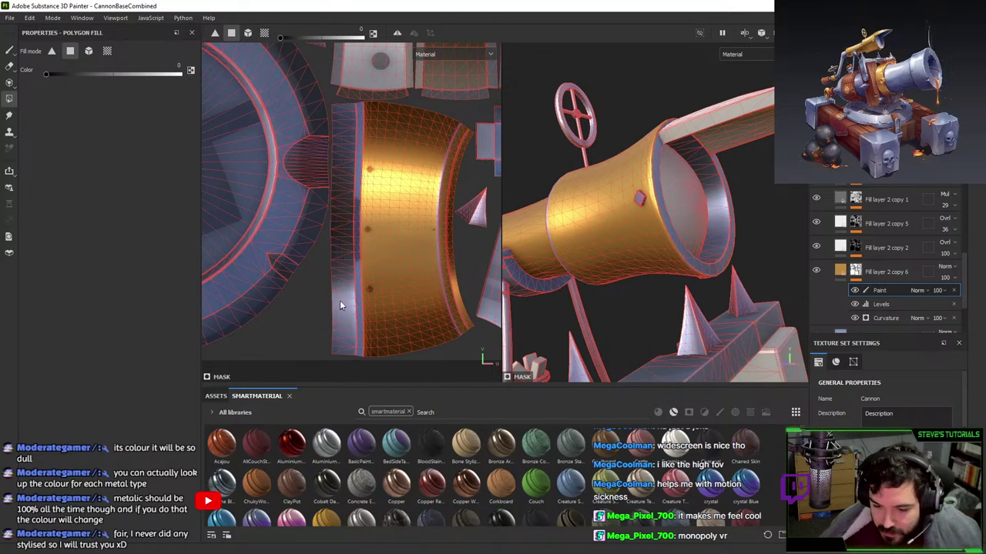
{"action": "left_click_drag", "start_coordinate": [327, 281], "coordinate": [357, 373]}
{"action": "left_click_drag", "start_coordinate": [404, 235], "coordinate": [408, 247], "text": "alt"}
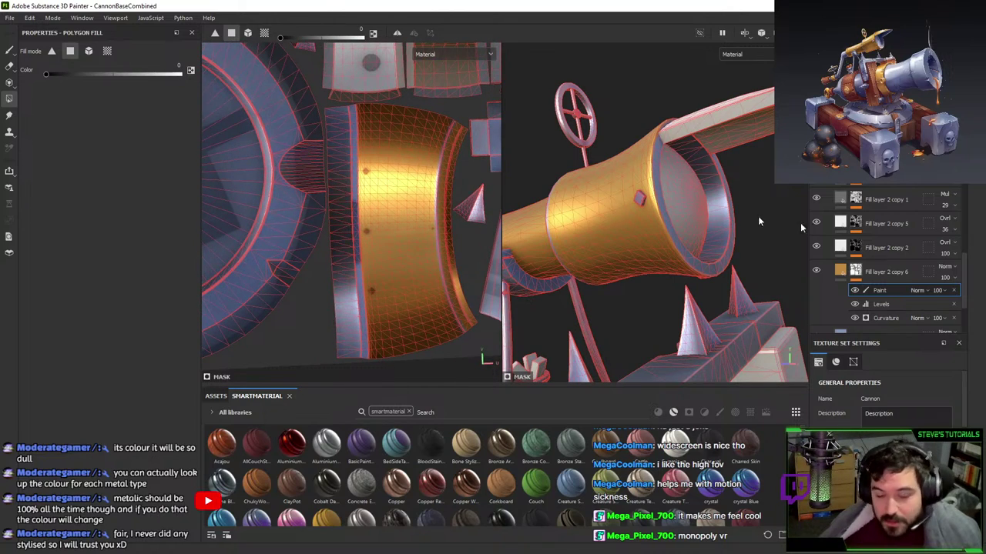
{"action": "left_click", "coordinate": [817, 271]}
{"action": "left_click", "coordinate": [817, 270]}
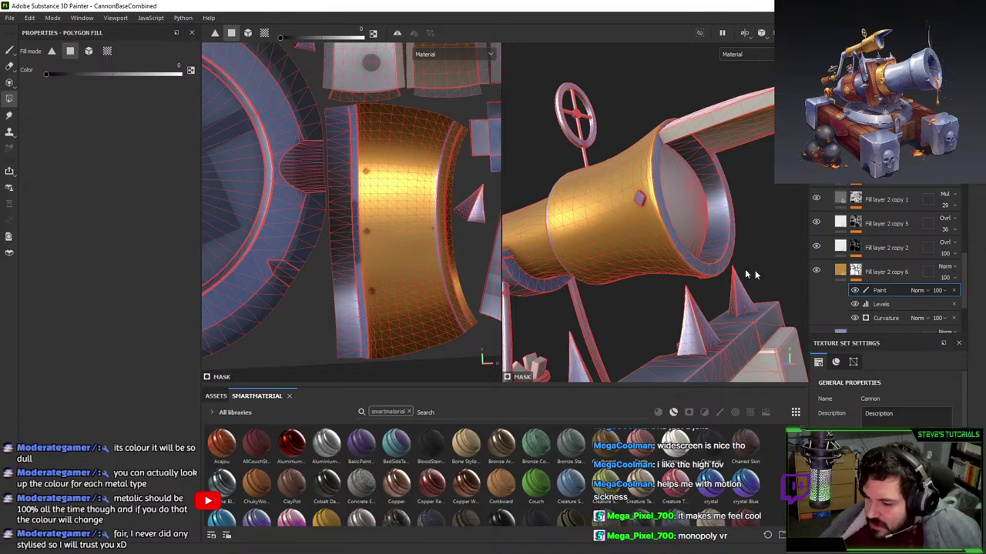
{"action": "key", "text": "1"}
{"action": "left_click_drag", "start_coordinate": [744, 268], "coordinate": [726, 249], "text": "alt"}
- Add a new fill layer directly above Fill layer 2 copy 6 and give it a black mask
{"action": "left_click", "coordinate": [897, 271]}
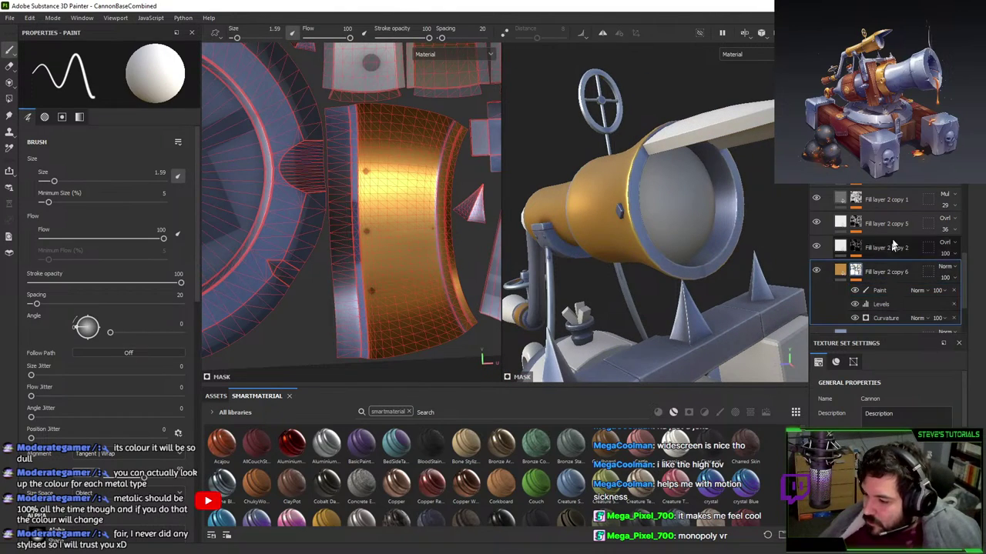
{"action": "left_click", "coordinate": [904, 52]}
{"action": "right_click", "coordinate": [868, 258]}
{"action": "left_click", "coordinate": [820, 275]}
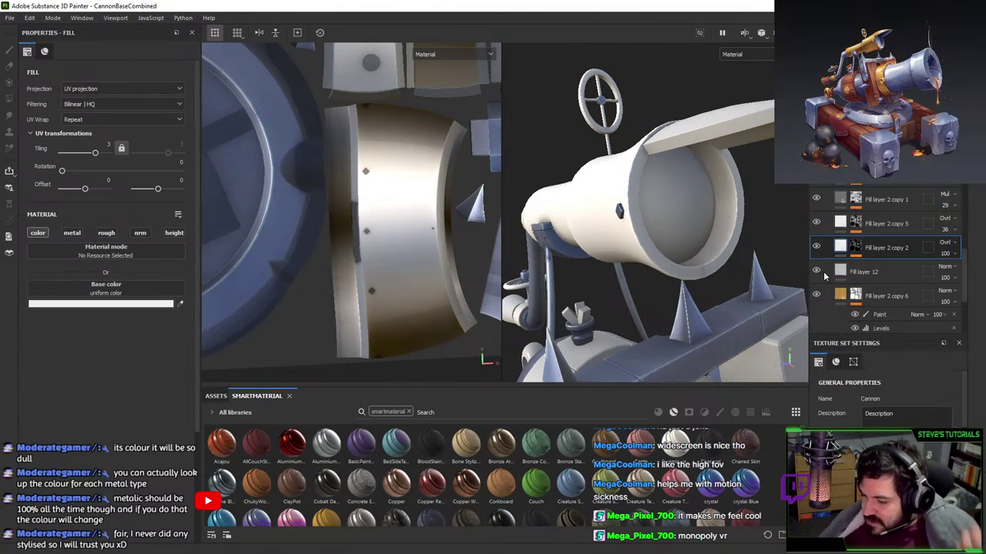
{"action": "left_click", "coordinate": [866, 274]}
{"action": "right_click", "coordinate": [865, 275]}
{"action": "left_click", "coordinate": [870, 124]}
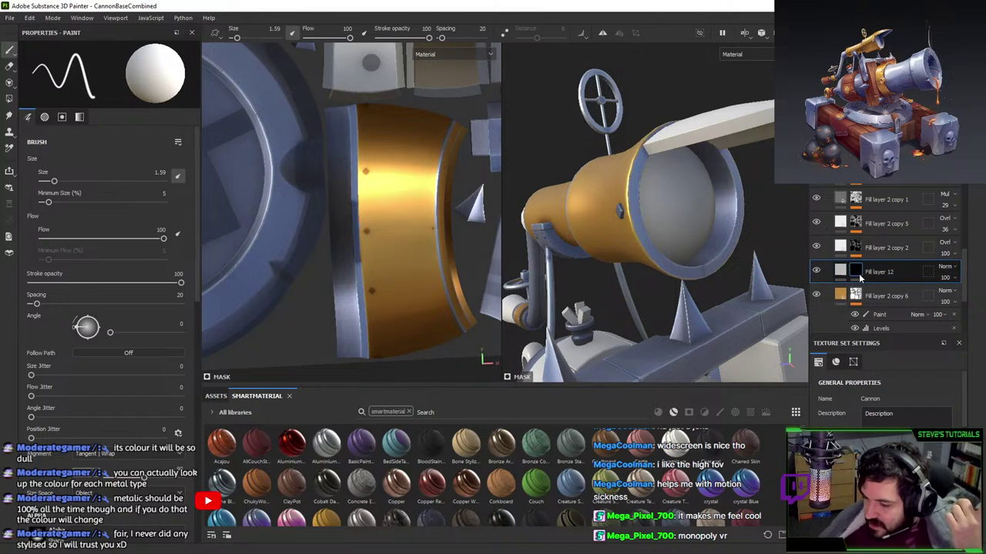
- Add a generator to the new fill layer's mask and choose World Space Normals
{"action": "right_click", "coordinate": [855, 273]}
{"action": "left_click", "coordinate": [866, 331]}
{"action": "left_click", "coordinate": [109, 77]}
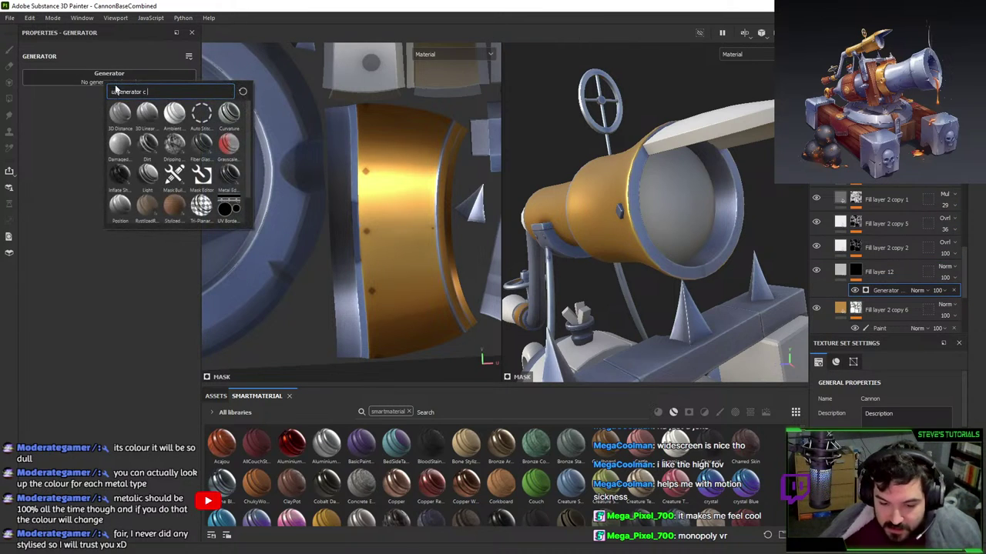
{"action": "key", "text": "Escape"}
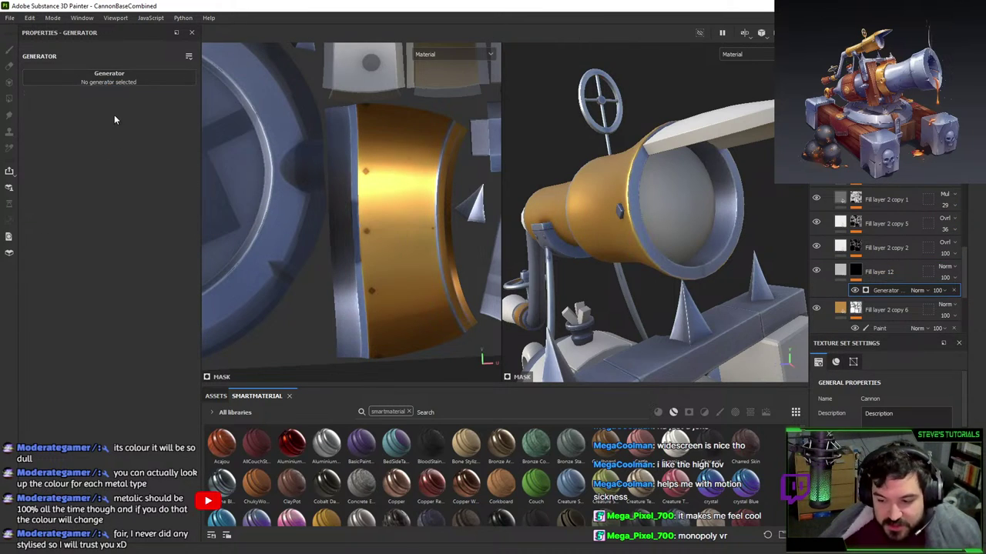
{"action": "left_click", "coordinate": [113, 81]}
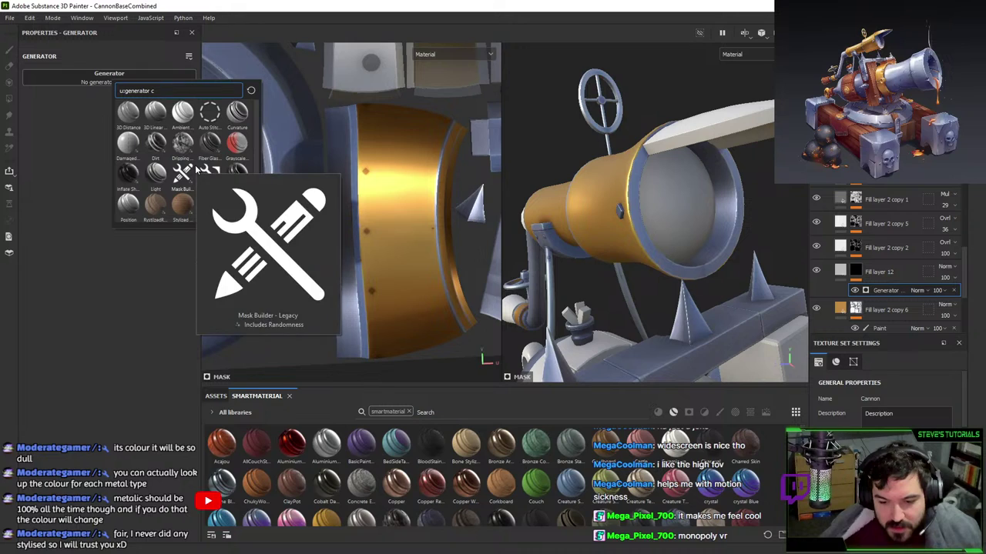
{"action": "scroll", "coordinate": [197, 171], "scroll_direction": "down", "scroll_amount": 1}
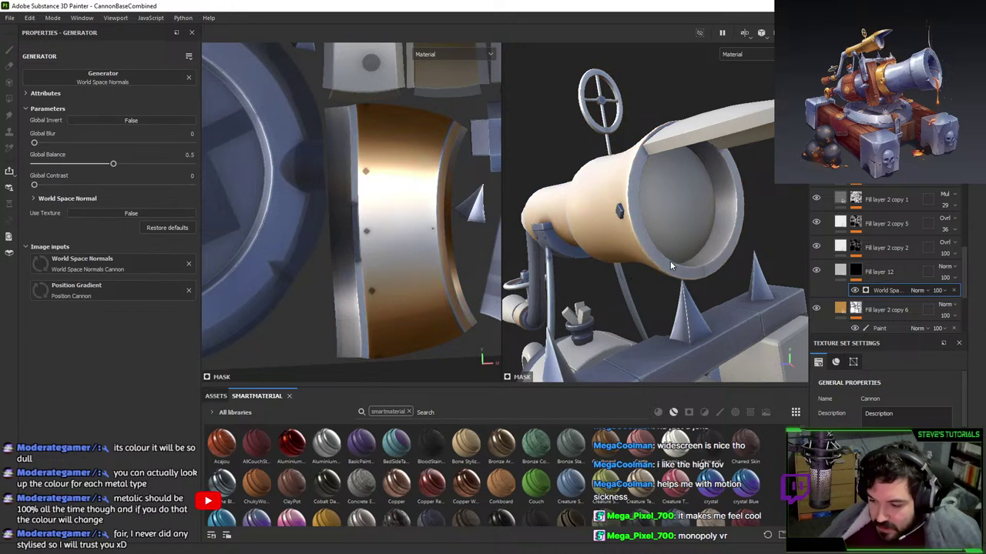
{"action": "left_click_drag", "start_coordinate": [670, 261], "coordinate": [646, 264], "text": "alt"}
- Set the World Space Normals generator's Global Contrast to 0.75 and Global Invert to True
{"action": "left_click_drag", "start_coordinate": [34, 185], "coordinate": [152, 185]}
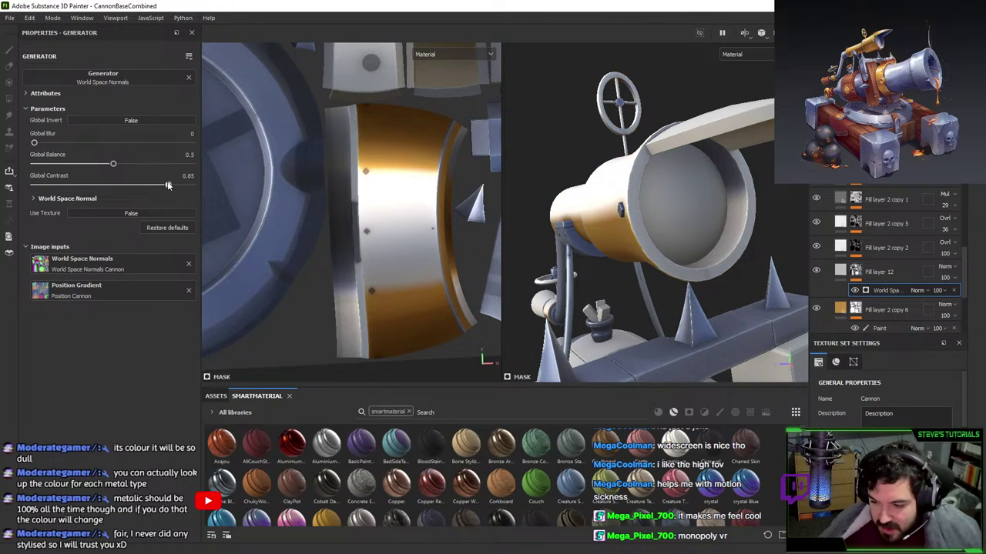
{"action": "right_click", "coordinate": [856, 273]}
{"action": "left_click", "coordinate": [788, 288]}
{"action": "left_click", "coordinate": [890, 291]}
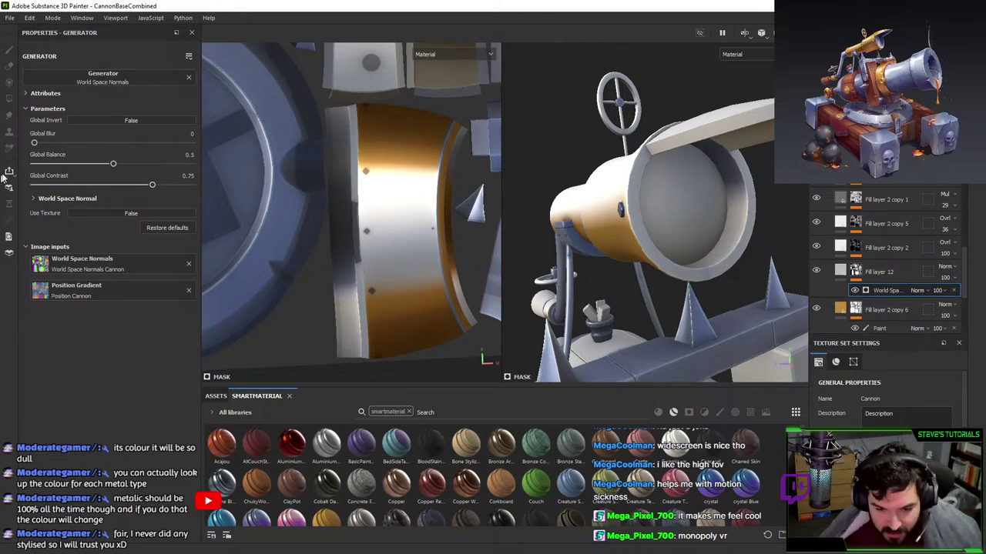
{"action": "left_click", "coordinate": [131, 121]}
{"action": "left_click_drag", "start_coordinate": [739, 231], "coordinate": [793, 246], "text": "alt"}
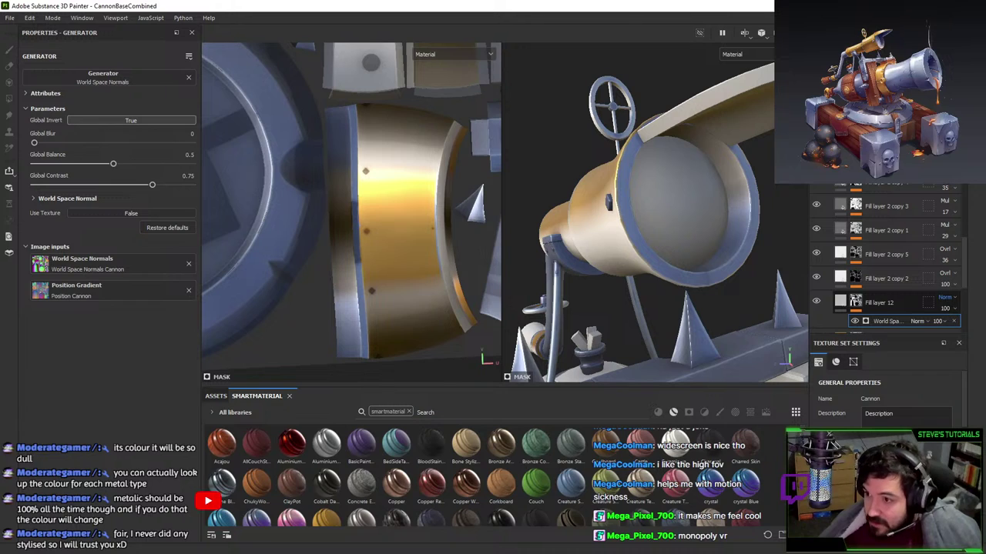
- Set Fill layer 12's blending mode to Multiply and compare its effect on the telescope by toggling the layer's visibility
{"action": "left_click", "coordinate": [944, 347]}
{"action": "left_click_drag", "start_coordinate": [646, 223], "coordinate": [675, 227], "text": "alt"}
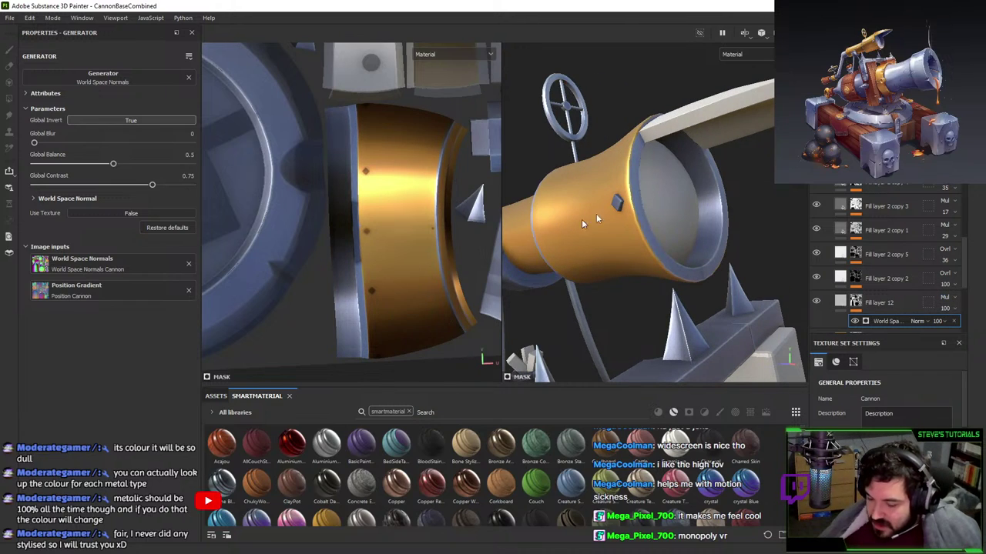
{"action": "left_click", "coordinate": [817, 304]}
{"action": "left_click", "coordinate": [817, 304]}
- Limit Fill layer 12 to the color channel by disabling its metal, rough, nrm and height channels
{"action": "left_click", "coordinate": [841, 303]}
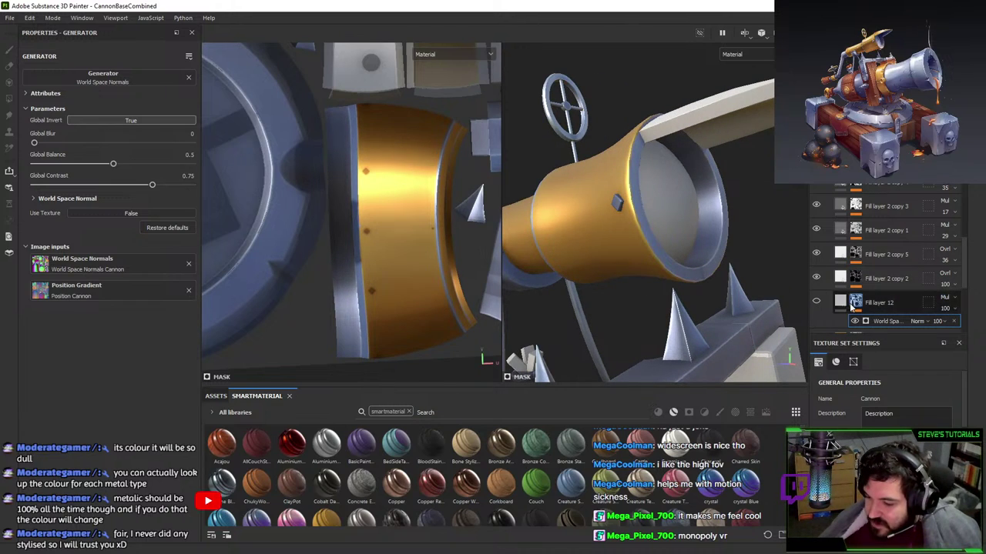
{"action": "left_click", "coordinate": [841, 303]}
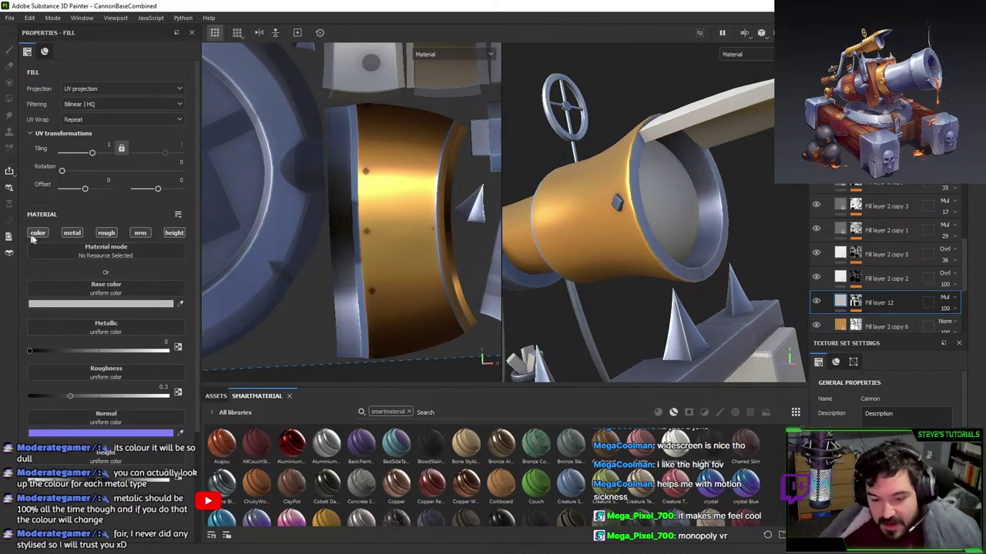
{"action": "left_click", "coordinate": [72, 233]}
{"action": "left_click", "coordinate": [107, 232]}
{"action": "left_click", "coordinate": [140, 232]}
- Try Metallic 1 and a lighter base colour, DEAB66, on the gold layer Fill layer 2 copy 6
{"action": "scroll", "coordinate": [847, 296], "scroll_direction": "down", "scroll_amount": 1}
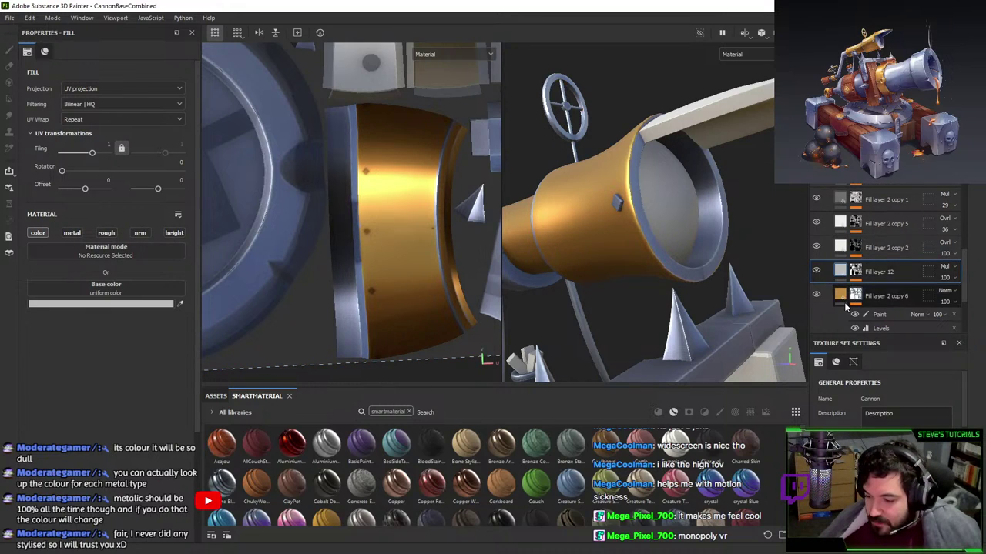
{"action": "left_click", "coordinate": [841, 296]}
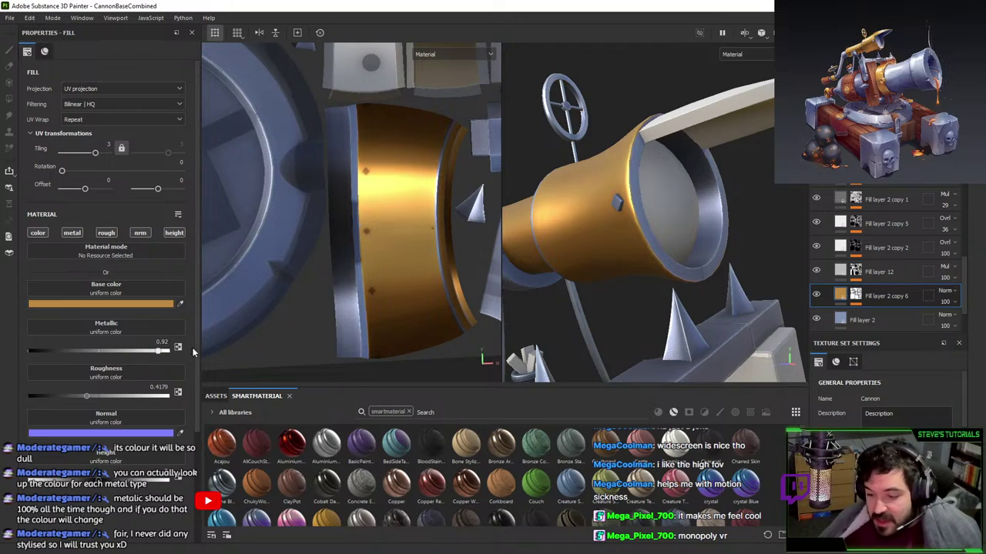
{"action": "left_click_drag", "start_coordinate": [192, 352], "coordinate": [202, 351]}
{"action": "left_click_drag", "start_coordinate": [596, 196], "coordinate": [659, 220], "text": "alt"}
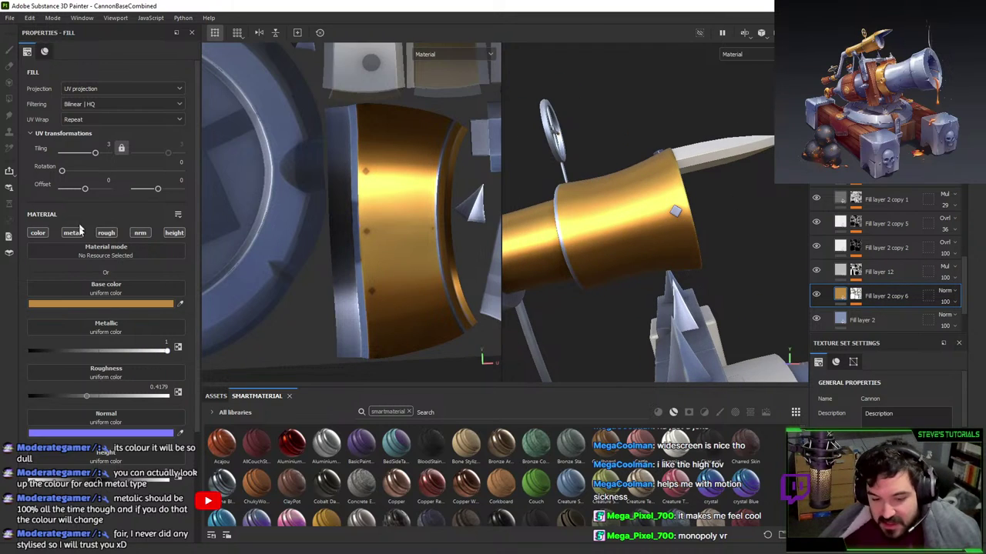
{"action": "left_click", "coordinate": [100, 303]}
{"action": "left_click_drag", "start_coordinate": [219, 376], "coordinate": [233, 356]}
{"action": "left_click_drag", "start_coordinate": [677, 216], "coordinate": [604, 212], "text": "alt"}
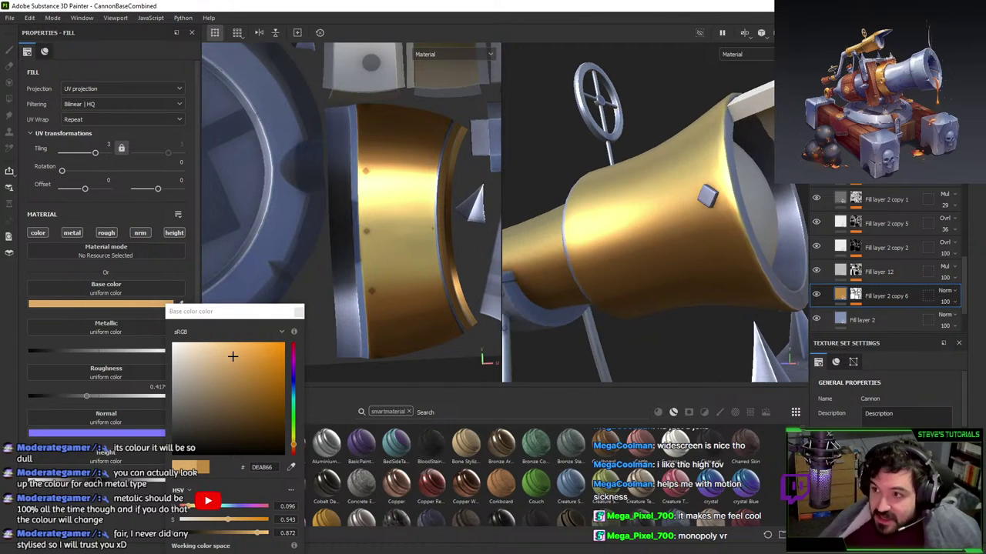
- Compare the gold with the cannon reference image and undo the gold layer's base colour and metallic changes
{"action": "left_click_drag", "start_coordinate": [529, 553], "coordinate": [534, 2]}
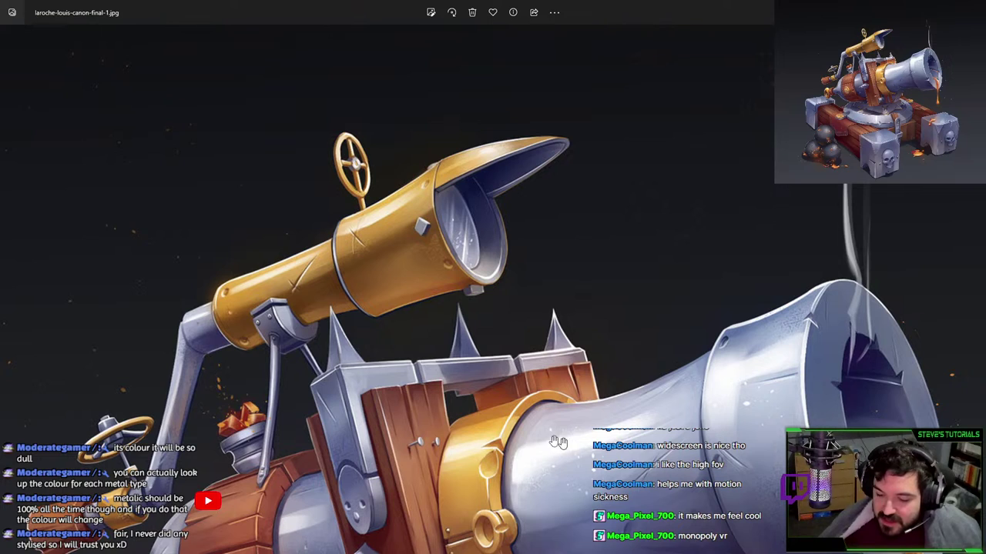
{"action": "key", "text": "alt+Tab"}
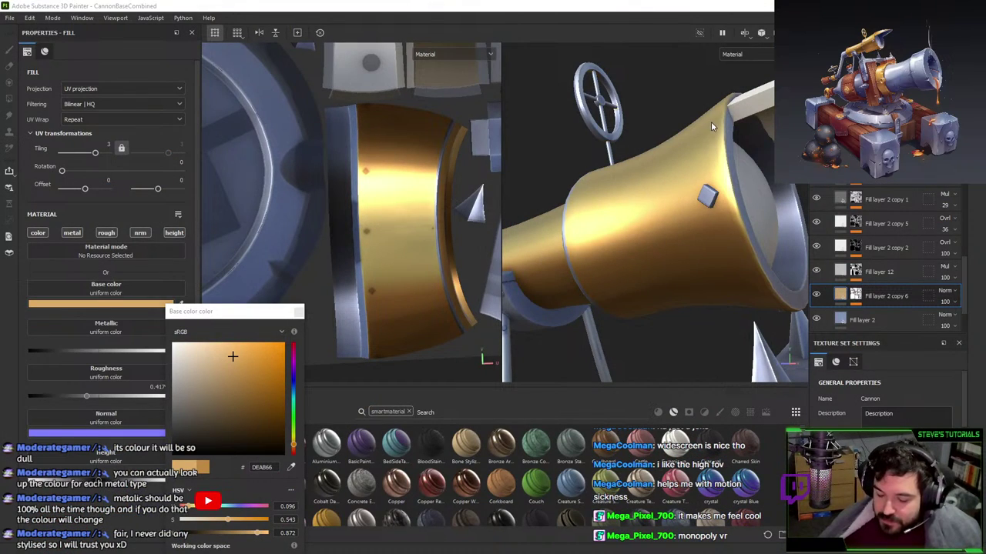
{"action": "key", "text": "ctrl+z"}
{"action": "key", "text": "ctrl+z"}
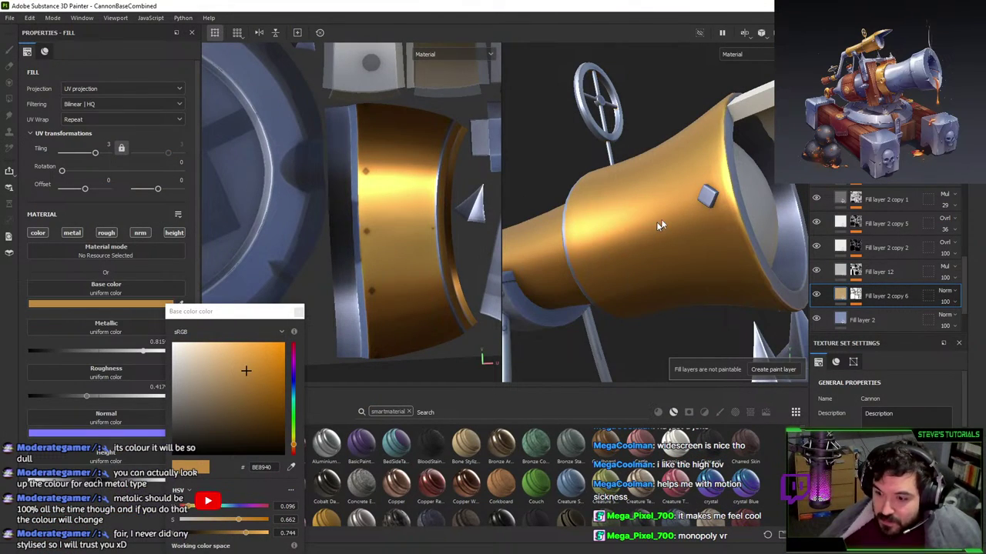
- Set the gold layer's Metallic to 0.7127 and study the gold and steel shading in the reference image
{"action": "mouse_move", "coordinate": [141, 351]}
{"action": "left_mouse_down"}
{"action": "mouse_move", "coordinate": [38, 355]}
{"action": "mouse_move", "coordinate": [129, 351]}
{"action": "left_mouse_up"}
{"action": "left_click", "coordinate": [299, 311]}
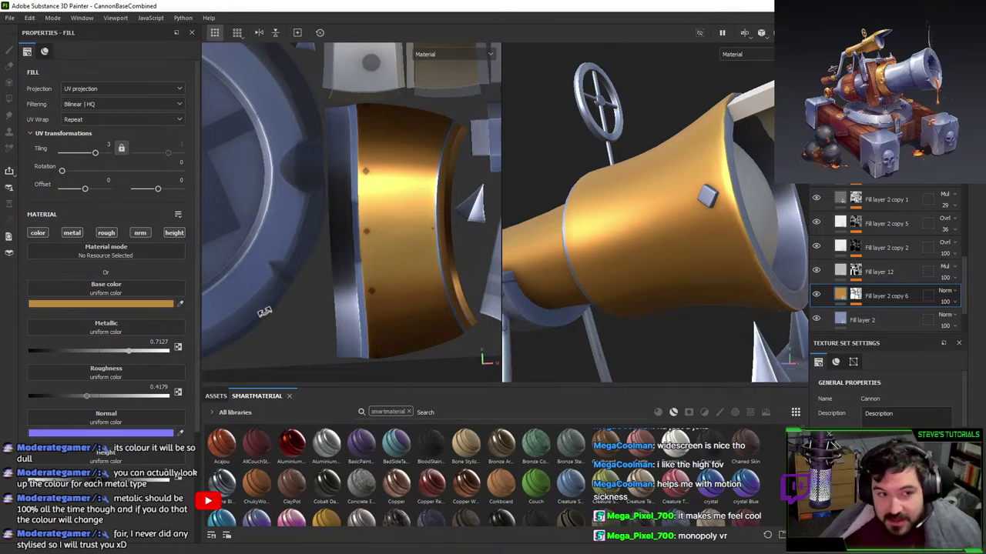
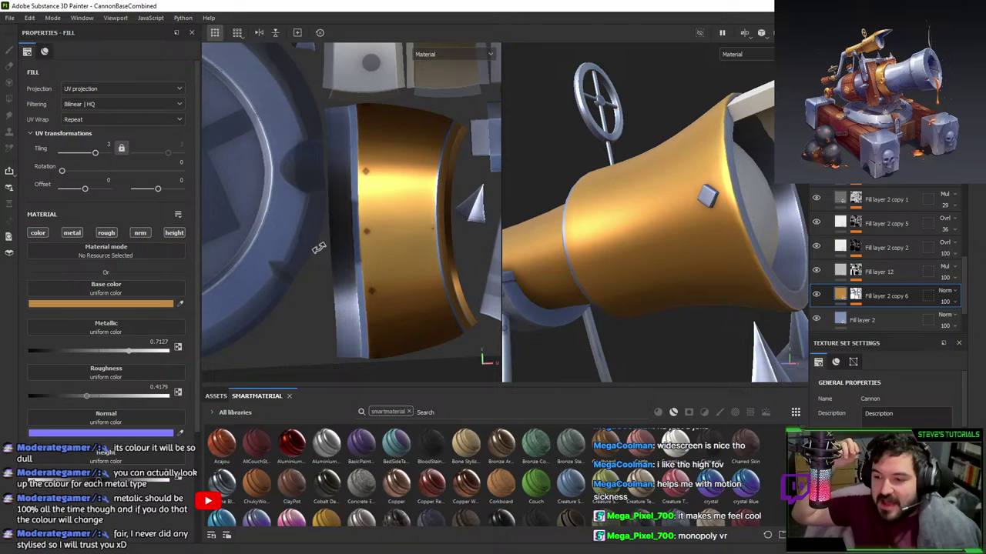
{"action": "left_click_drag", "start_coordinate": [984, 192], "coordinate": [524, 1]}
{"action": "scroll", "coordinate": [539, 93], "scroll_direction": "down", "scroll_amount": 1}
{"action": "scroll", "coordinate": [497, 382], "scroll_direction": "up", "scroll_amount": 1}
{"action": "scroll", "coordinate": [523, 358], "scroll_direction": "up", "scroll_amount": 1}
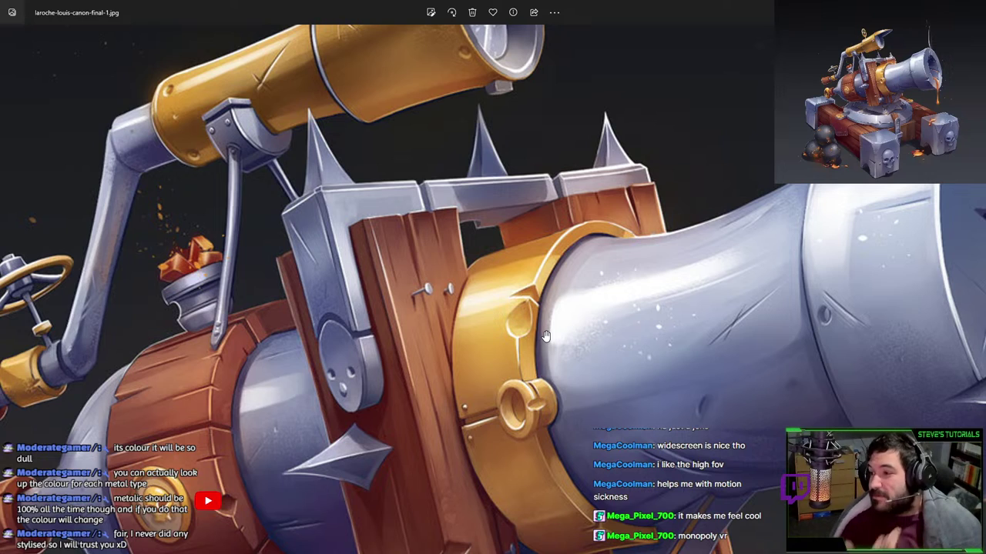
{"action": "key", "text": "alt+Tab"}
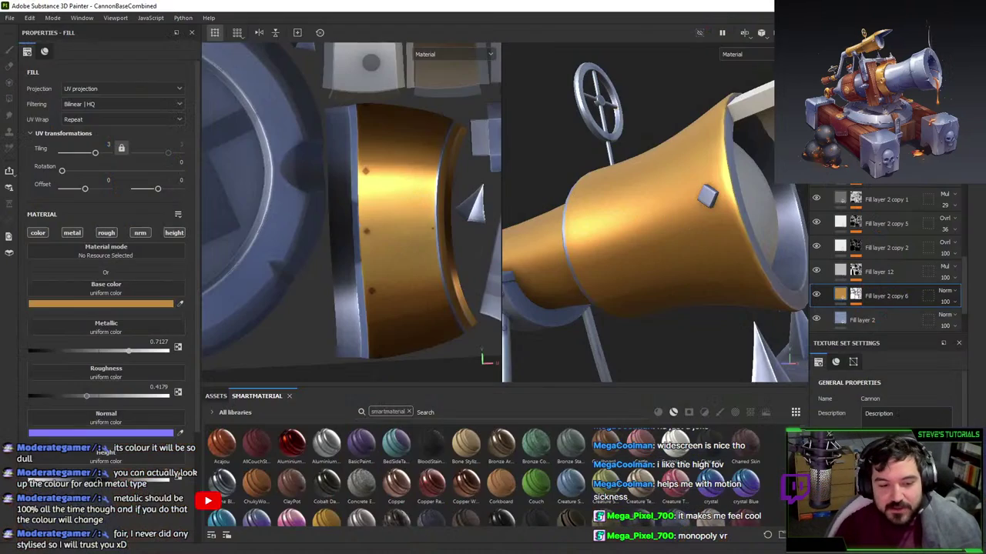
- Try Metallic 0 and Roughness 0 on the gold layer and inspect the reflections on the telescope
{"action": "left_click_drag", "start_coordinate": [114, 351], "coordinate": [29, 351]}
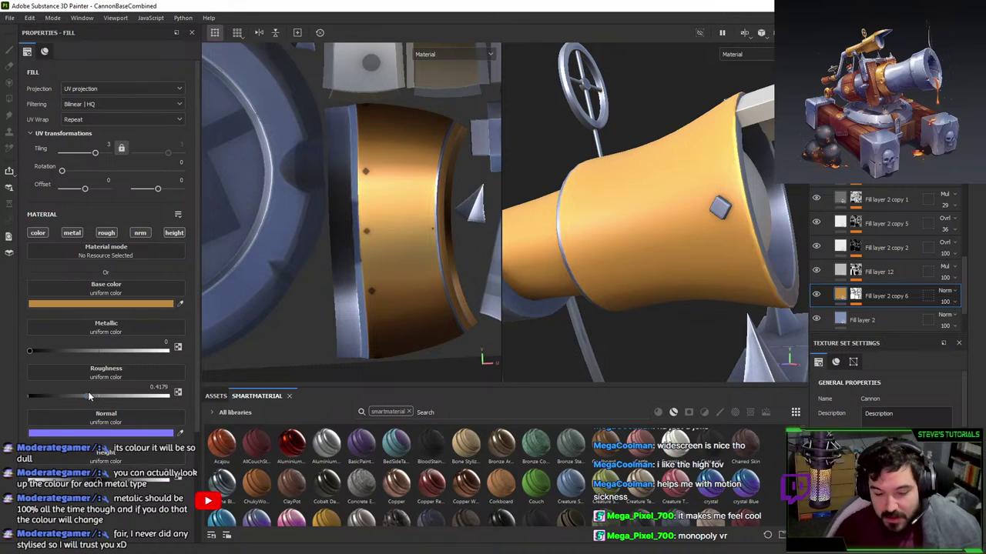
{"action": "left_click_drag", "start_coordinate": [88, 396], "coordinate": [3, 397]}
{"action": "left_click_drag", "start_coordinate": [594, 202], "coordinate": [625, 265], "text": "alt"}
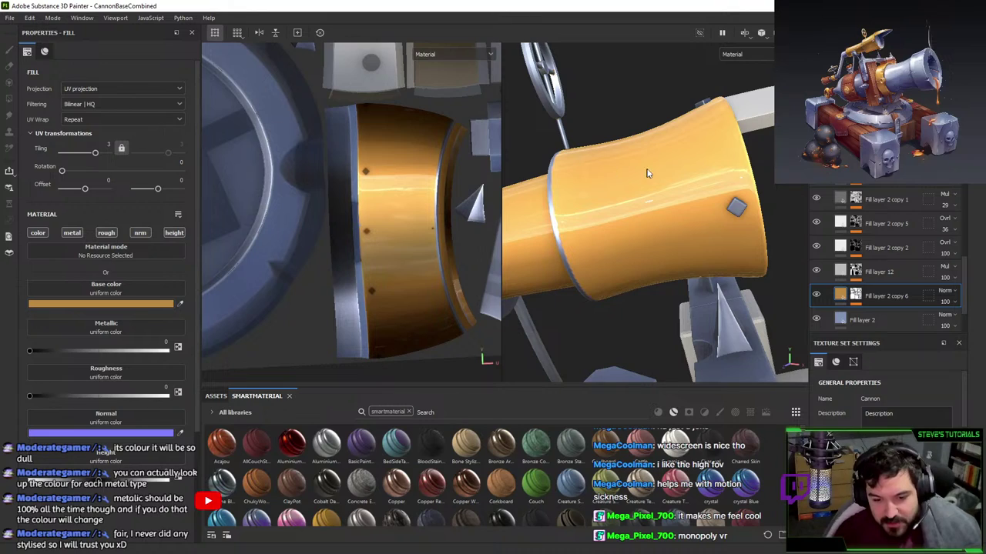
{"action": "left_click", "coordinate": [744, 33]}
{"action": "left_click_drag", "start_coordinate": [640, 210], "coordinate": [745, 195], "text": "alt"}
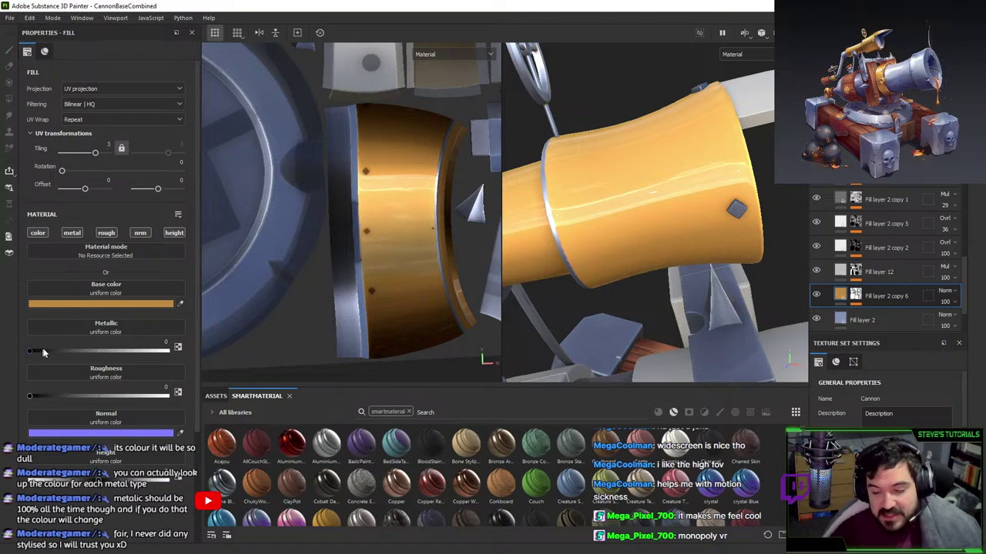
- Try a red base colour, BE4040, on the gold layer at Metallic 1 and at Metallic 0
{"action": "left_click_drag", "start_coordinate": [43, 353], "coordinate": [168, 351]}
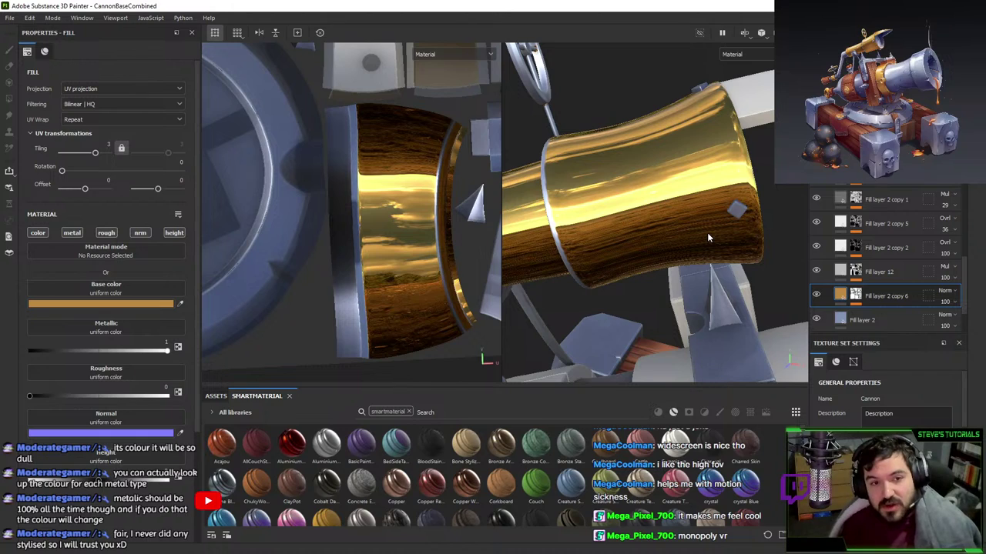
{"action": "left_click", "coordinate": [154, 304]}
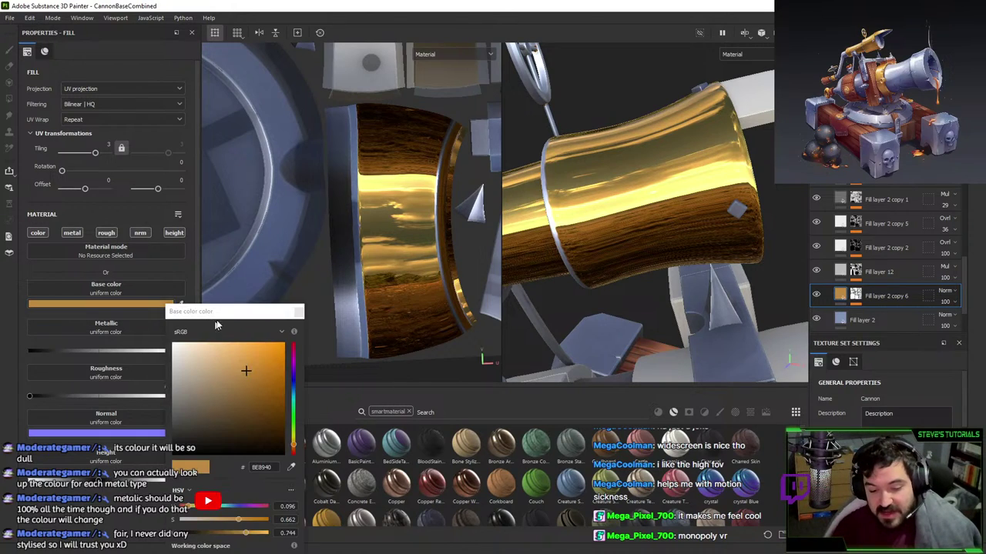
{"action": "left_click_drag", "start_coordinate": [296, 364], "coordinate": [293, 281]}
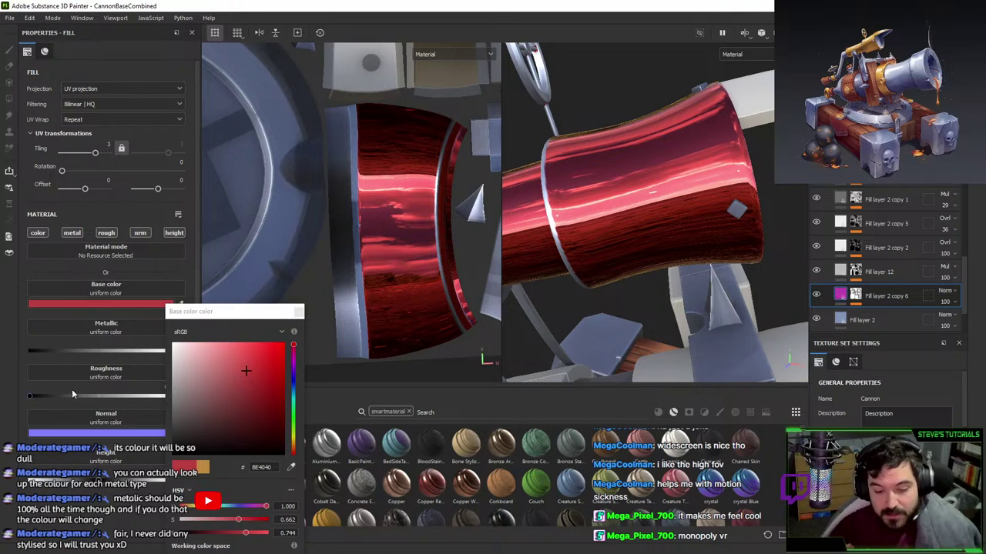
{"action": "left_click_drag", "start_coordinate": [115, 352], "coordinate": [29, 351]}
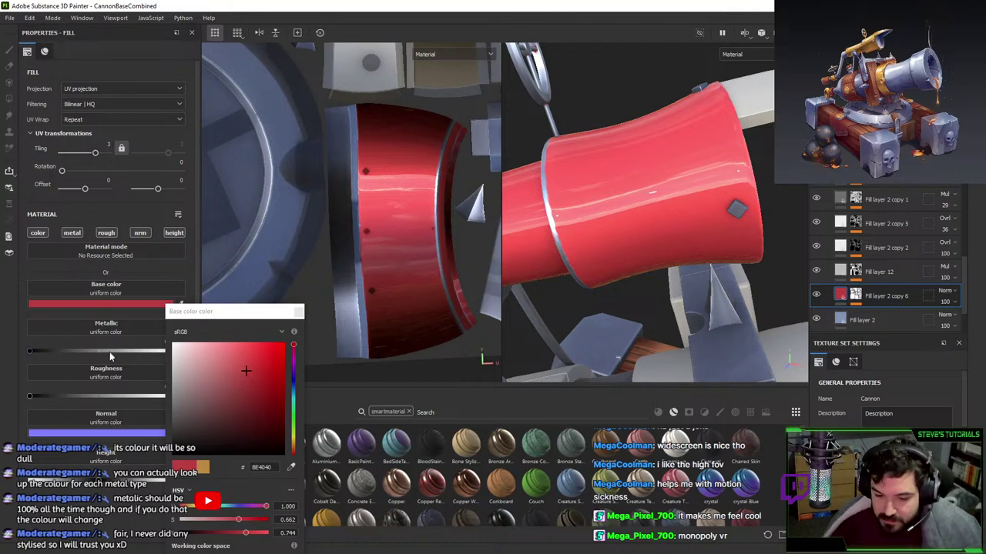
{"action": "left_click_drag", "start_coordinate": [108, 354], "coordinate": [628, 221]}
- Undo the gold layer's red base colour and the metallic and roughness trials, and close the colour picker
{"action": "key", "text": "ctrl+z"}
{"action": "key", "text": "ctrl+z"}
{"action": "key", "text": "ctrl+z"}
{"action": "key", "text": "ctrl+z"}
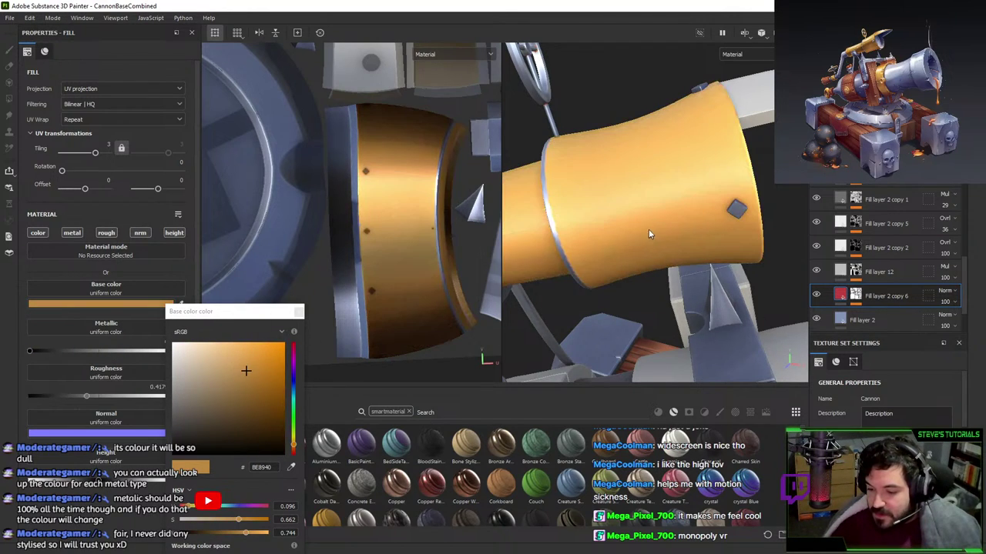
{"action": "key", "text": "ctrl+z"}
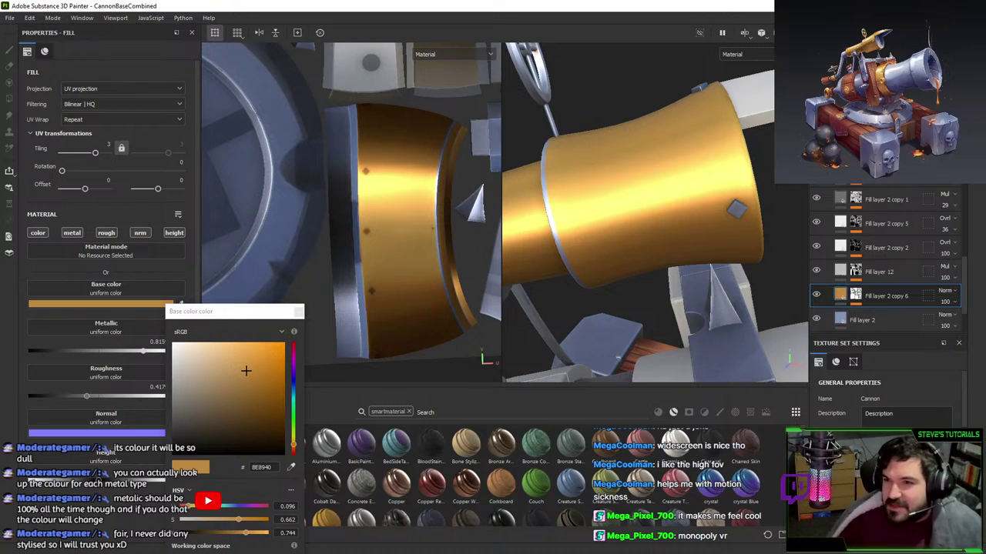
{"action": "left_click", "coordinate": [297, 313]}
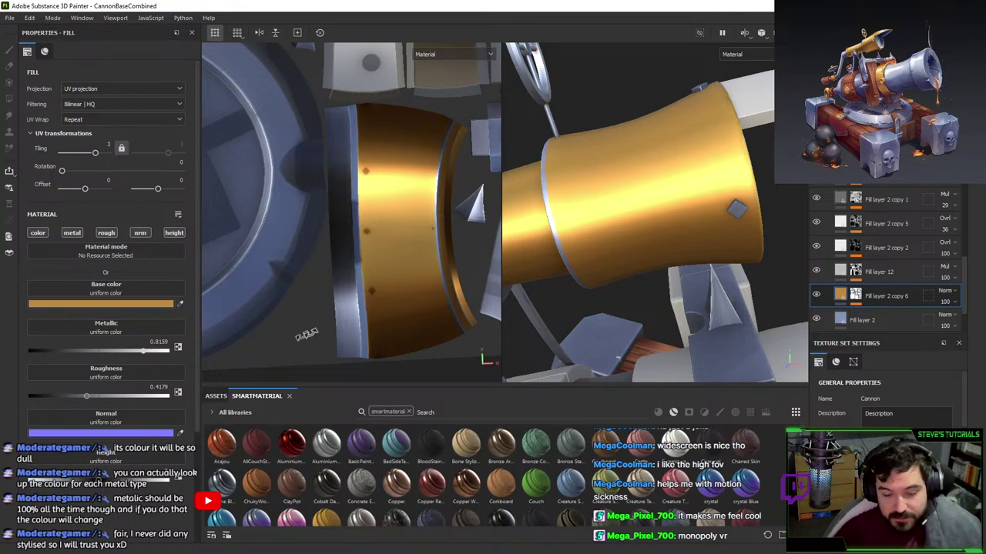
- Set the gold layer's Metallic to 0.6727 and compare the telescope with the reference image
{"action": "left_click_drag", "start_coordinate": [662, 292], "coordinate": [646, 173], "text": "alt"}
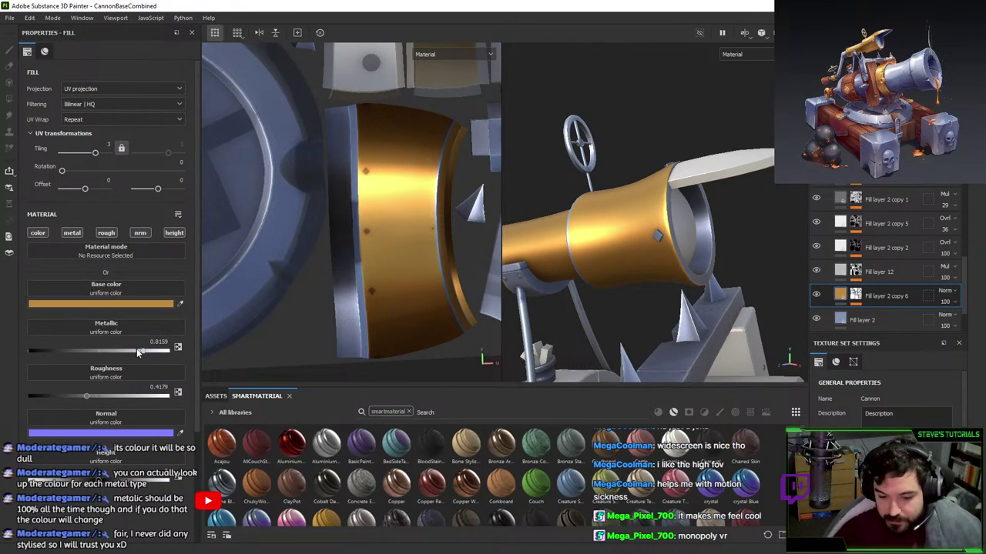
{"action": "left_click_drag", "start_coordinate": [135, 353], "coordinate": [122, 353]}
{"action": "left_click_drag", "start_coordinate": [648, 175], "coordinate": [625, 213], "text": "alt"}
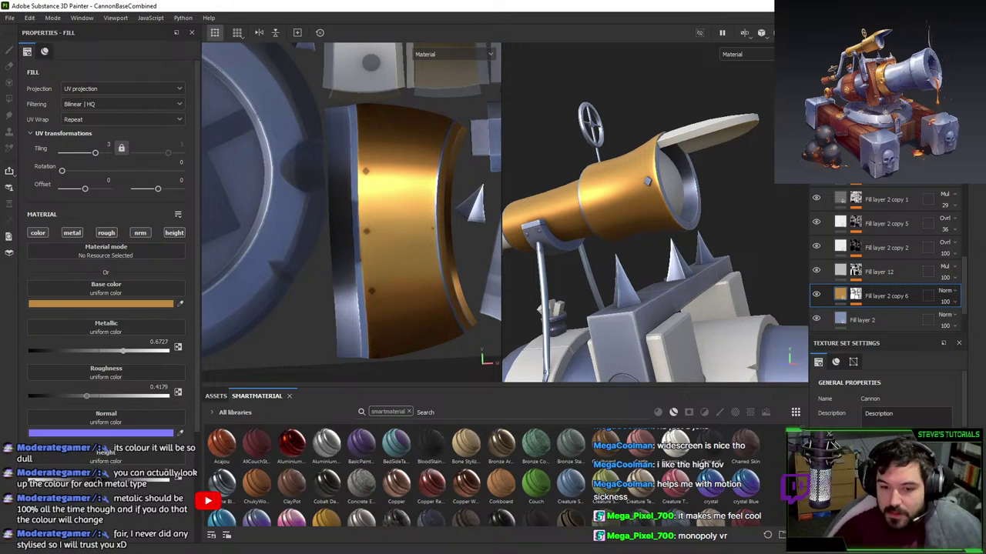
{"action": "key", "text": "alt+Tab"}
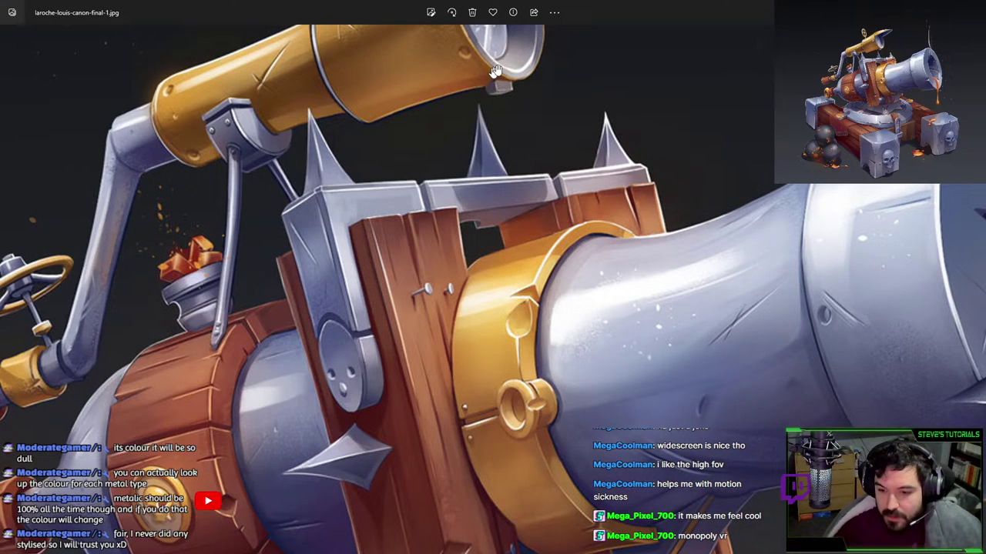
{"action": "key", "text": "alt+Tab"}
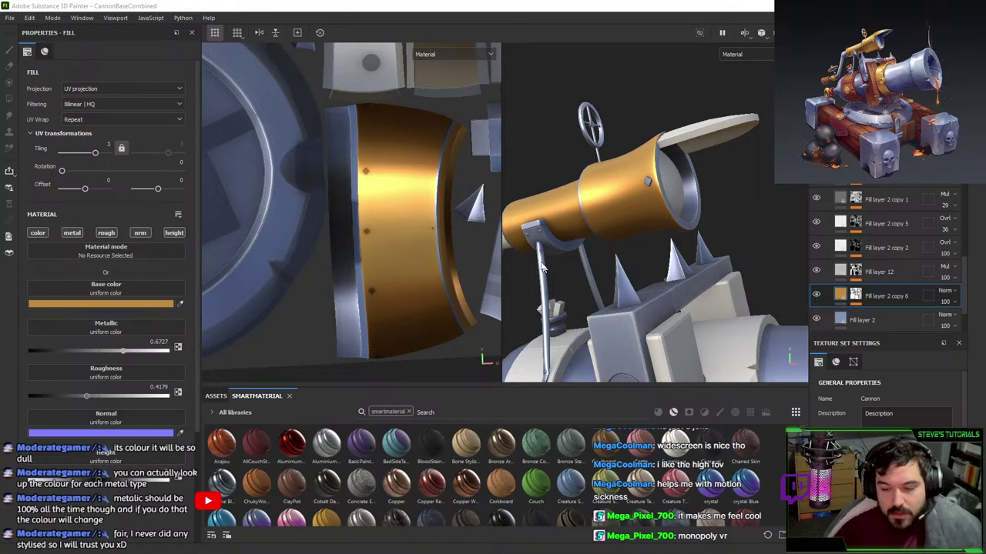
- Add a new fill layer between Fill layer 2 and Fill layer 2 copy 6 and give it a black mask
{"action": "left_click_drag", "start_coordinate": [592, 200], "coordinate": [669, 133], "text": "alt"}
{"action": "left_click_drag", "start_coordinate": [631, 219], "coordinate": [715, 243], "text": "alt"}
{"action": "scroll", "coordinate": [893, 305], "scroll_direction": "up", "scroll_amount": 1}
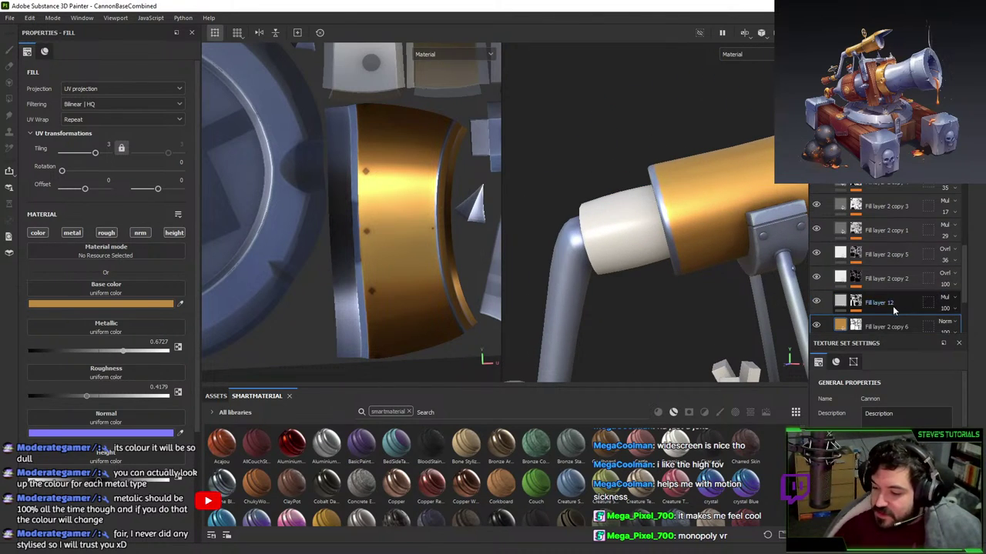
{"action": "scroll", "coordinate": [892, 305], "scroll_direction": "down", "scroll_amount": 1}
{"action": "left_click", "coordinate": [875, 314]}
{"action": "left_click", "coordinate": [893, 51]}
{"action": "right_click", "coordinate": [862, 329]}
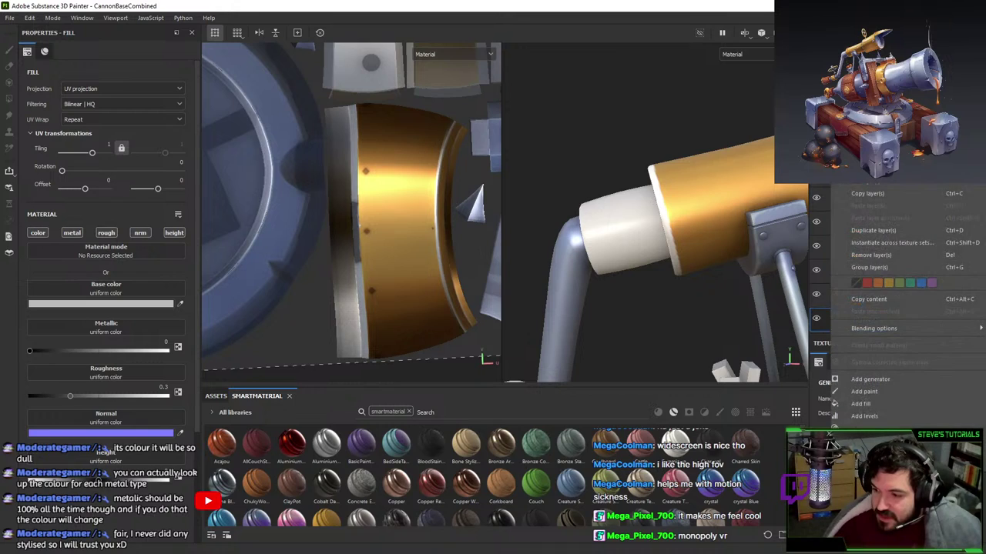
{"action": "left_click", "coordinate": [864, 343]}
{"action": "right_click", "coordinate": [864, 342]}
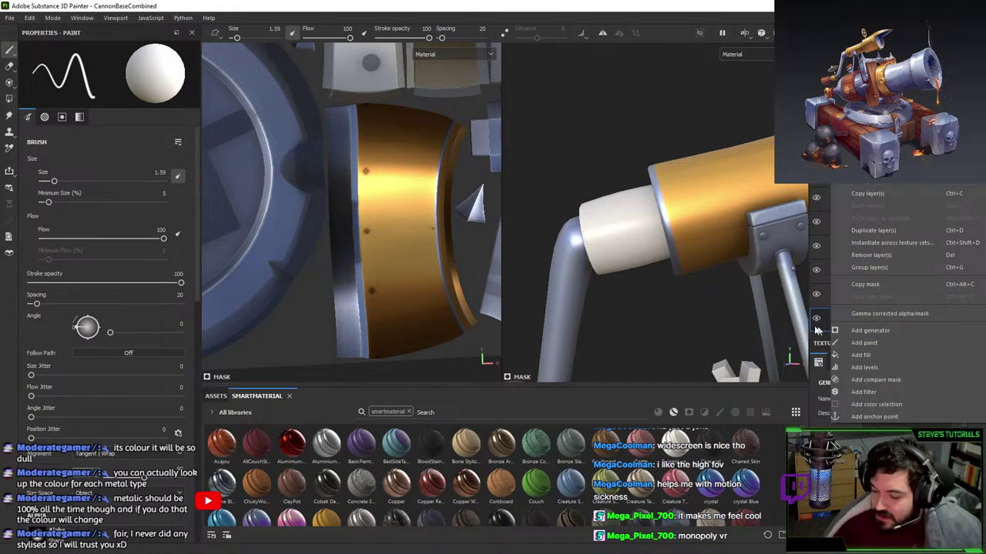
{"action": "left_click", "coordinate": [714, 318]}
- Try two curved brush strokes on Fill layer 13's mask near the edge of the narrow gold tube
{"action": "left_click", "coordinate": [866, 324]}
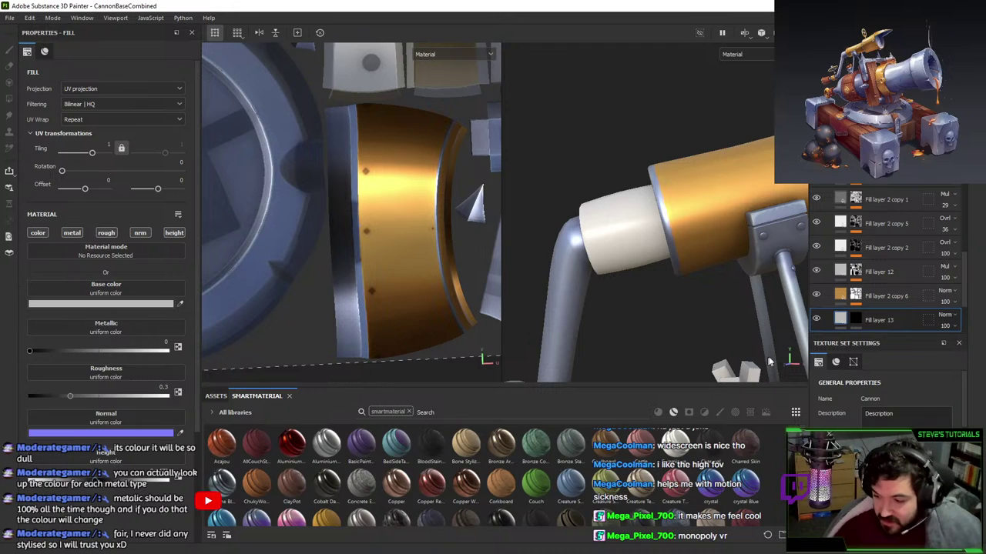
{"action": "left_click", "coordinate": [856, 319]}
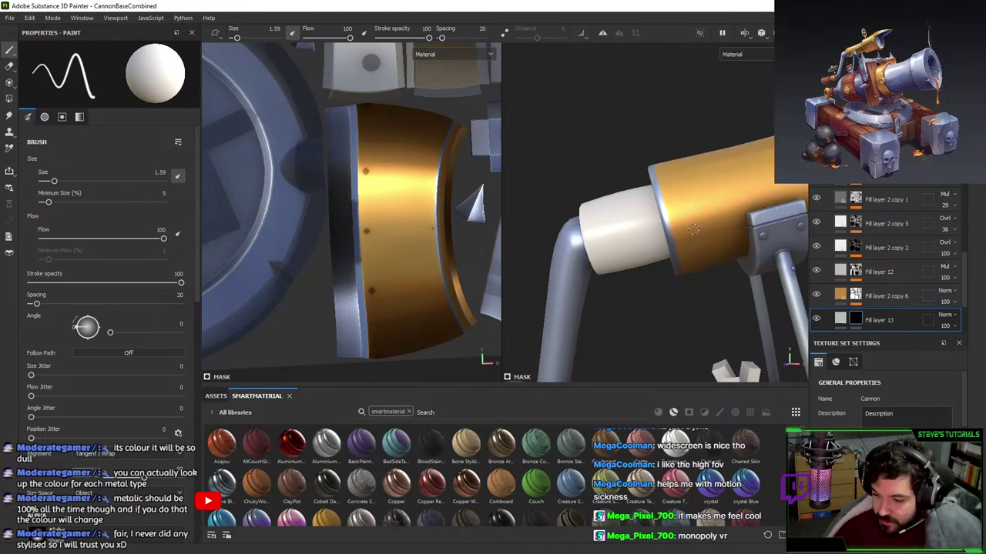
{"action": "right_click", "coordinate": [659, 296]}
{"action": "left_click", "coordinate": [582, 303]}
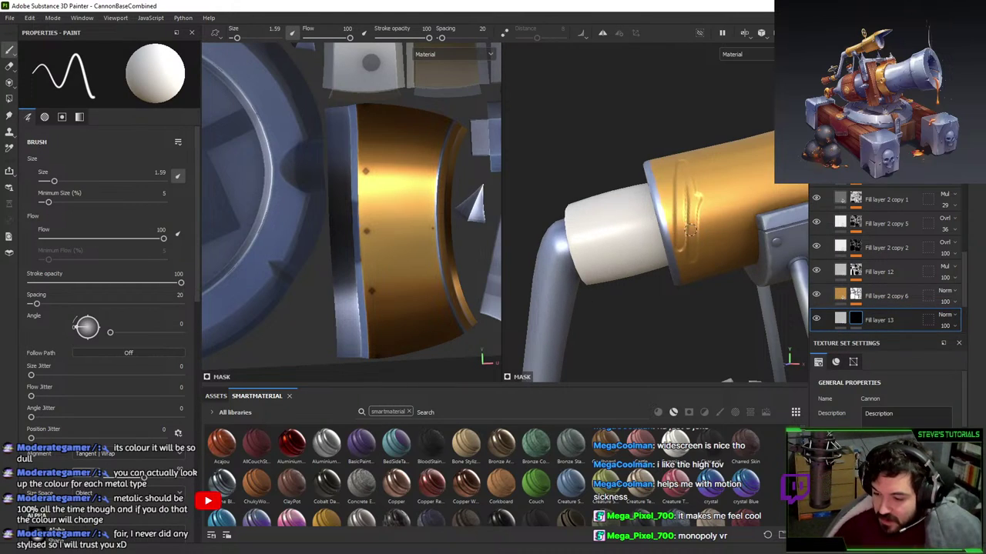
{"action": "scroll", "coordinate": [689, 219], "scroll_direction": "up", "scroll_amount": 1}
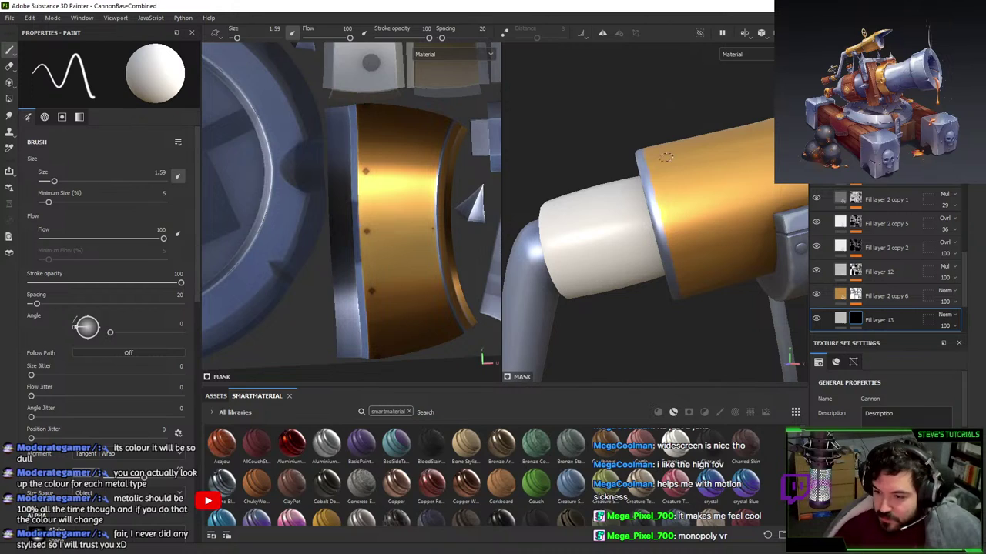
- Set the brush size to 3.22 and paint a single round dab on Fill layer 13's mask beside the narrow gold tube's rim
{"action": "left_click_drag", "start_coordinate": [54, 180], "coordinate": [61, 181]}
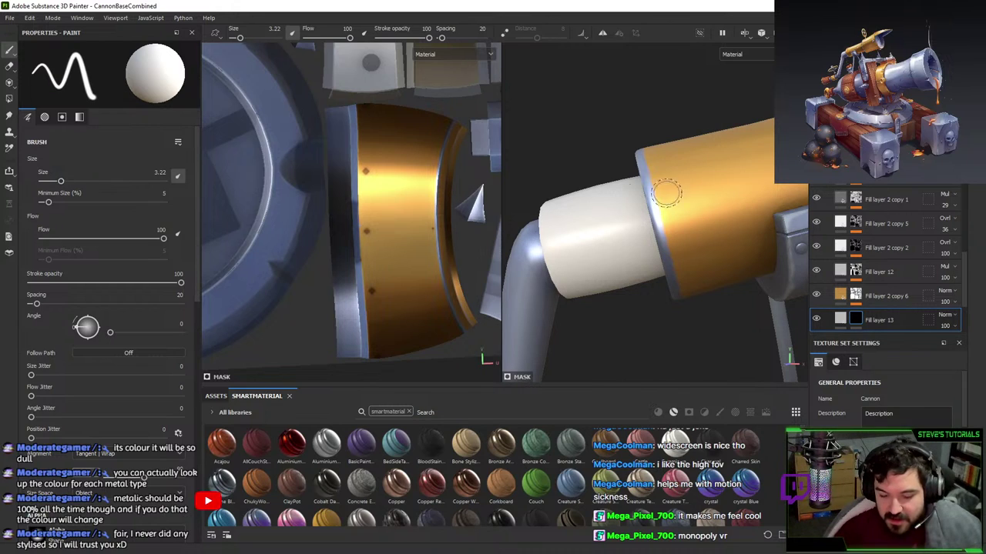
{"action": "mouse_move", "coordinate": [700, 309]}
{"action": "left_mouse_down", "text": "alt"}
{"action": "mouse_move", "coordinate": [634, 258]}
{"action": "mouse_move", "coordinate": [679, 228]}
{"action": "mouse_move", "coordinate": [697, 281]}
{"action": "left_mouse_up", "text": "alt"}
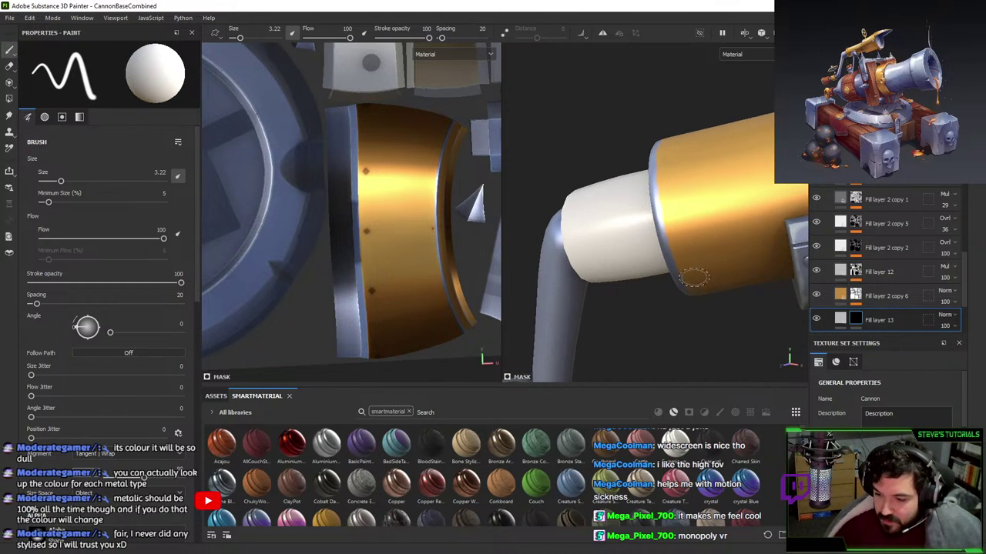
{"action": "left_click_drag", "start_coordinate": [682, 164], "coordinate": [704, 270], "text": "alt"}
{"action": "right_click_drag", "start_coordinate": [704, 269], "coordinate": [721, 238], "text": "alt"}
{"action": "left_click_drag", "start_coordinate": [720, 238], "coordinate": [705, 267], "text": "alt"}
{"action": "middle_click_drag", "start_coordinate": [705, 266], "coordinate": [691, 267], "text": "alt"}
{"action": "left_click_drag", "start_coordinate": [690, 267], "coordinate": [731, 250], "text": "alt"}
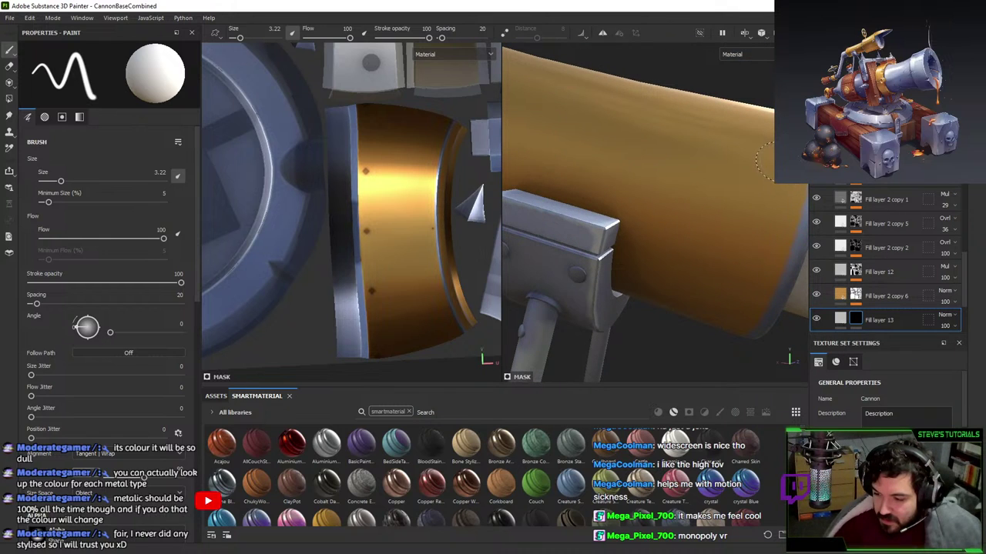
{"action": "left_click_drag", "start_coordinate": [770, 162], "coordinate": [632, 161], "text": "alt"}
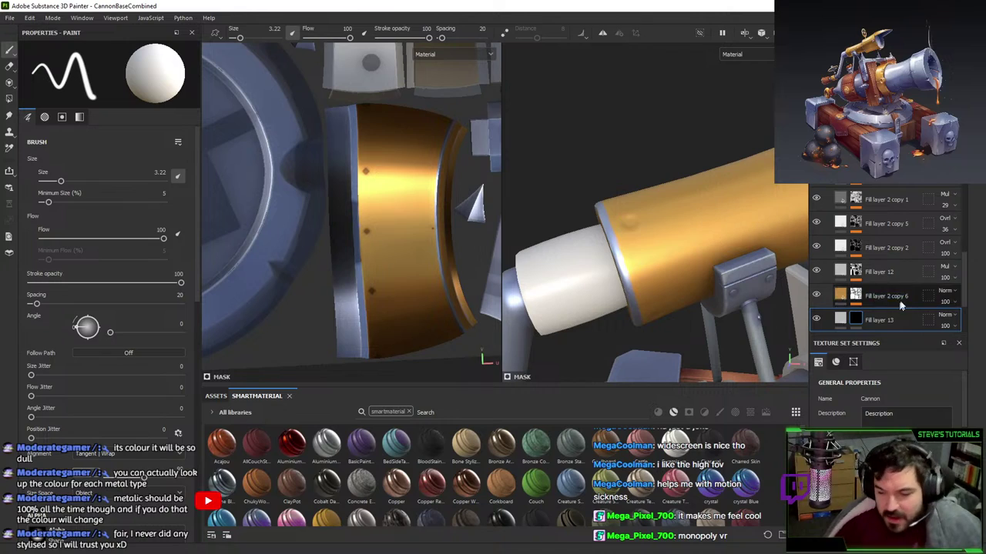
- Set Fill layer 13's base colour to B8B8B8 and its blending mode to Multiply
{"action": "left_click", "coordinate": [840, 319]}
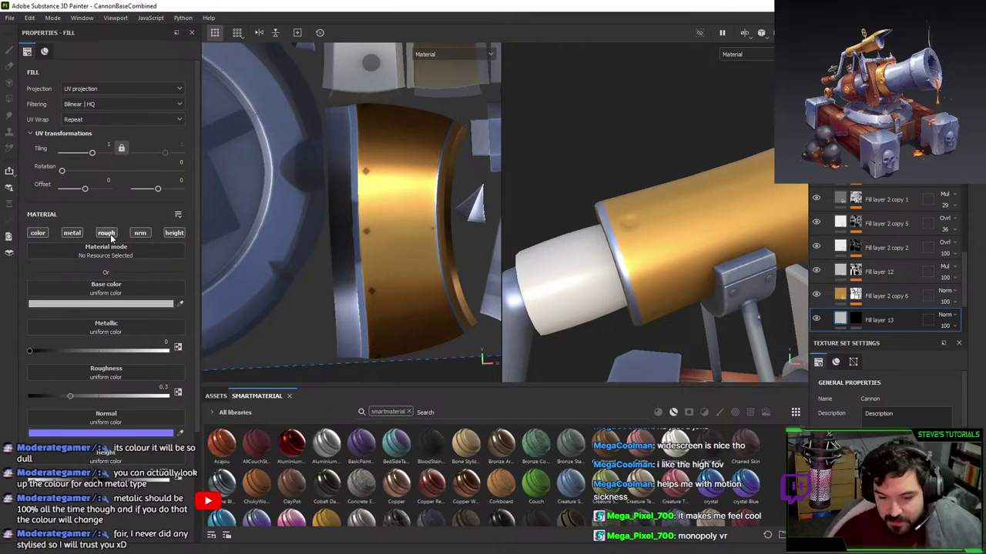
{"action": "left_click", "coordinate": [91, 304]}
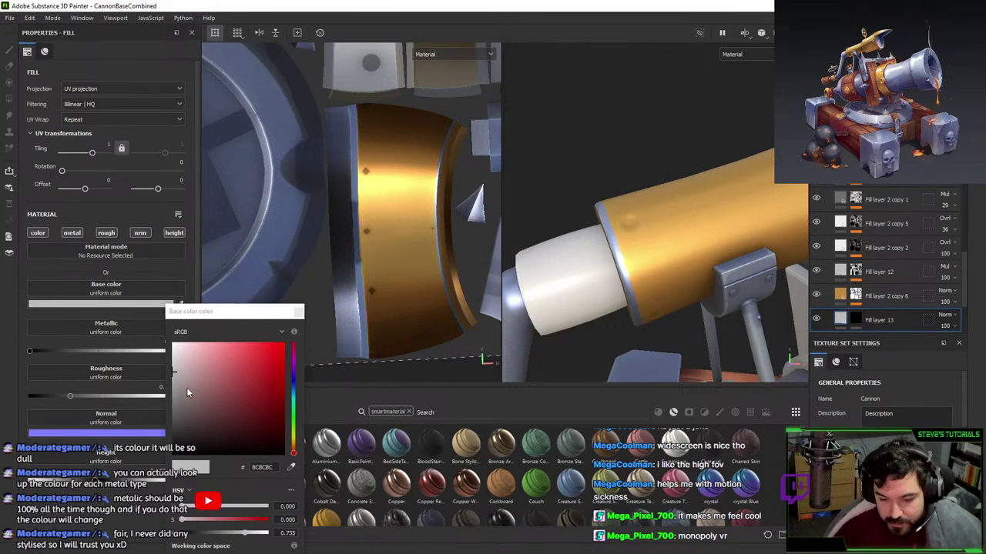
{"action": "left_click_drag", "start_coordinate": [174, 385], "coordinate": [169, 373]}
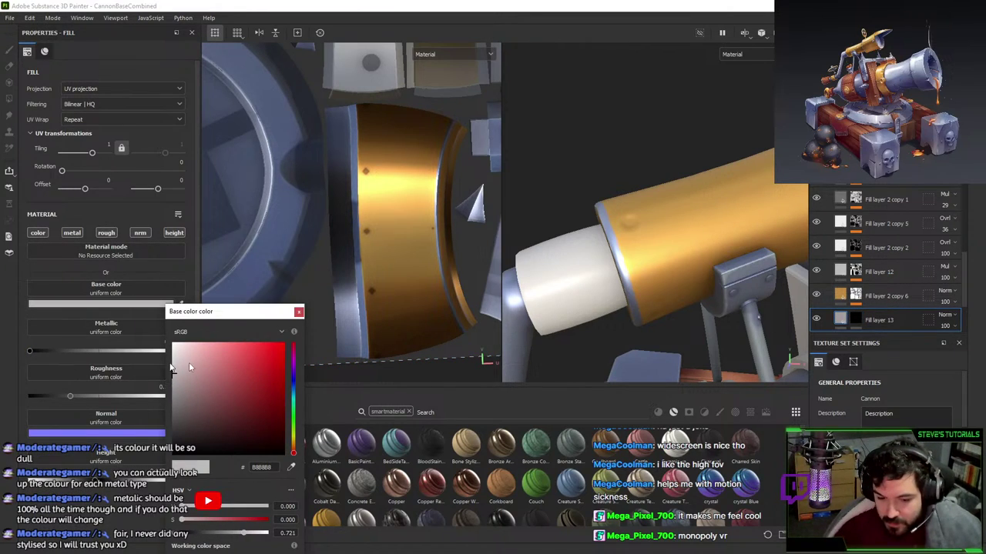
{"action": "left_click", "coordinate": [945, 316]}
{"action": "left_click", "coordinate": [924, 51]}
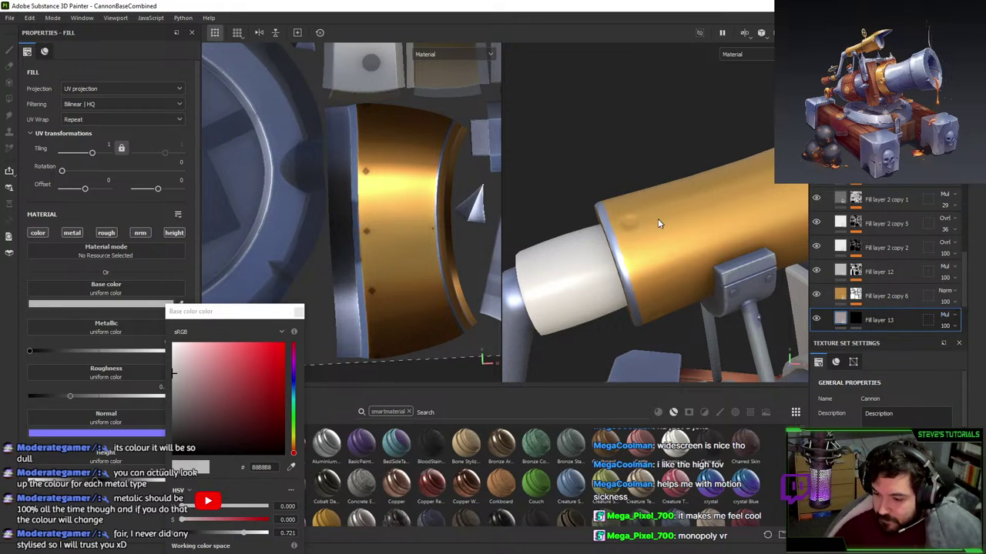
- Compare the dab with Fill layer 13 hidden and shown, and move the layer above Fill layer 2 copy 6
{"action": "scroll", "coordinate": [656, 223], "scroll_direction": "up", "scroll_amount": 2}
{"action": "left_click", "coordinate": [817, 319]}
{"action": "left_click", "coordinate": [816, 319]}
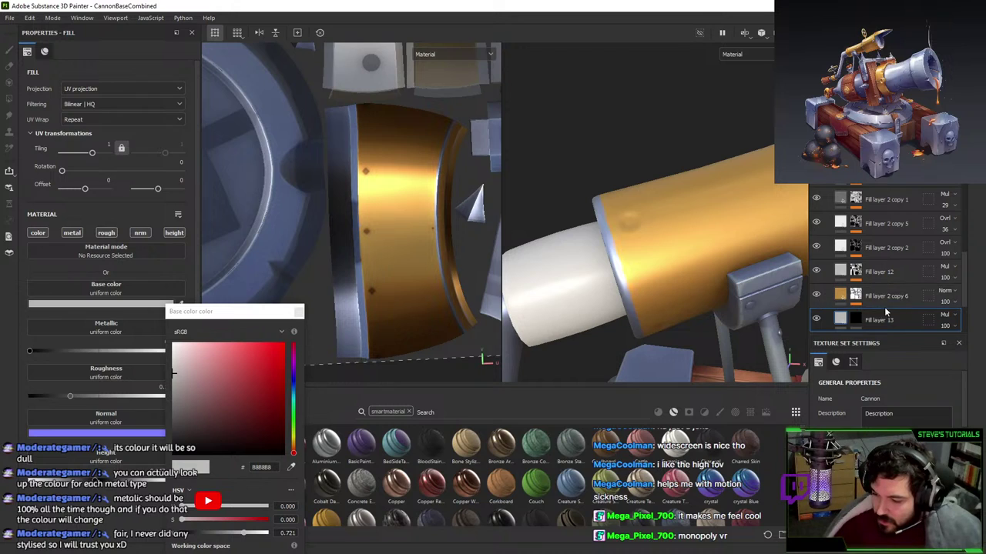
{"action": "left_click_drag", "start_coordinate": [878, 320], "coordinate": [878, 286]}
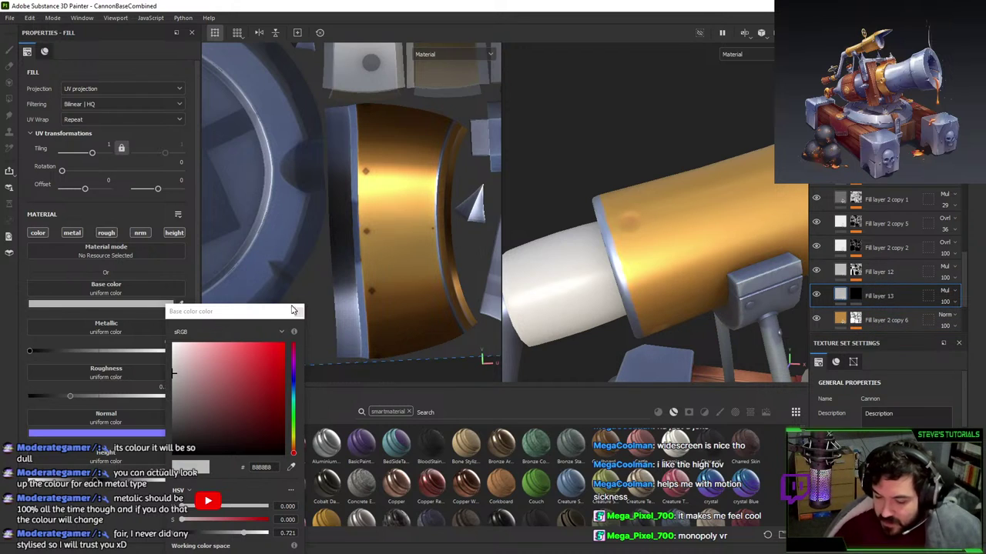
{"action": "scroll", "coordinate": [889, 290], "scroll_direction": "down", "scroll_amount": 3}
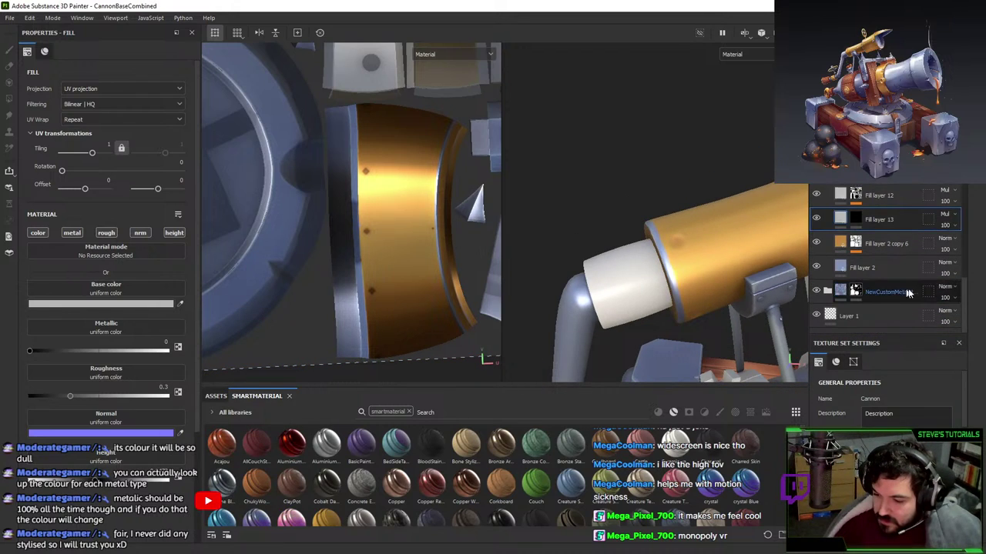
{"action": "scroll", "coordinate": [951, 271], "scroll_direction": "up", "scroll_amount": 1}
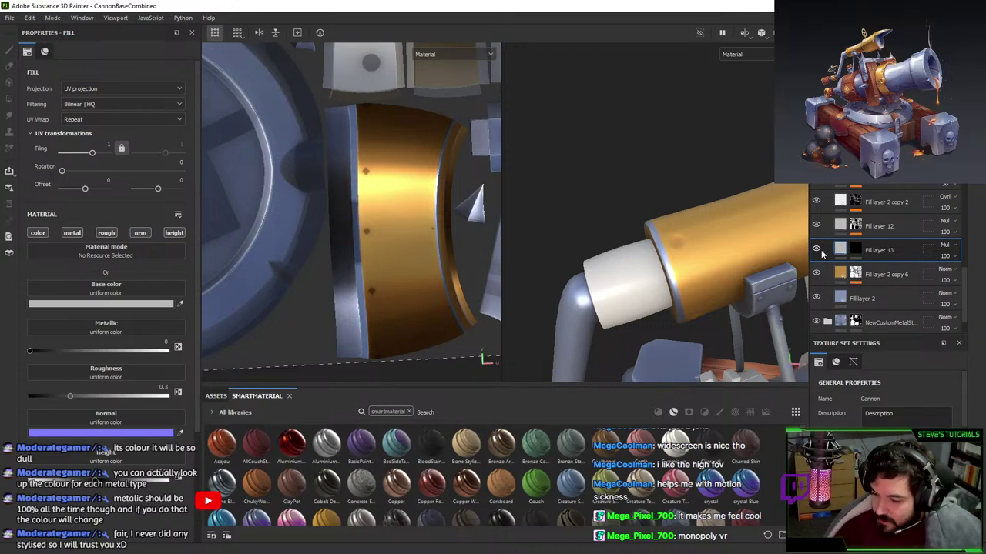
- Try Fill layer 13 at opacity 18 and at opacity 0
{"action": "left_click", "coordinate": [947, 257]}
{"action": "left_click", "coordinate": [942, 273]}
{"action": "right_click_drag", "start_coordinate": [693, 275], "coordinate": [639, 275], "text": "alt"}
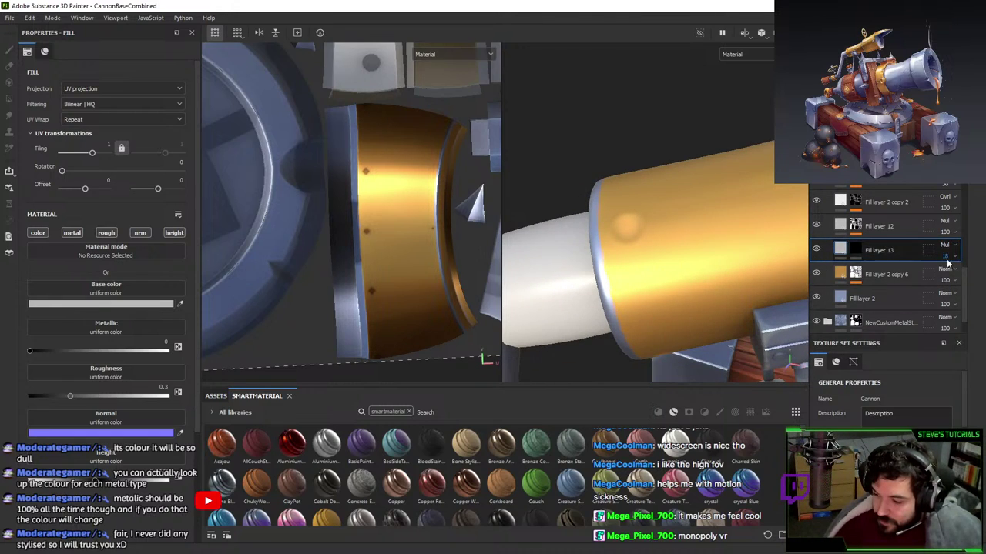
{"action": "left_click", "coordinate": [946, 258]}
{"action": "left_click_drag", "start_coordinate": [943, 274], "coordinate": [927, 274]}
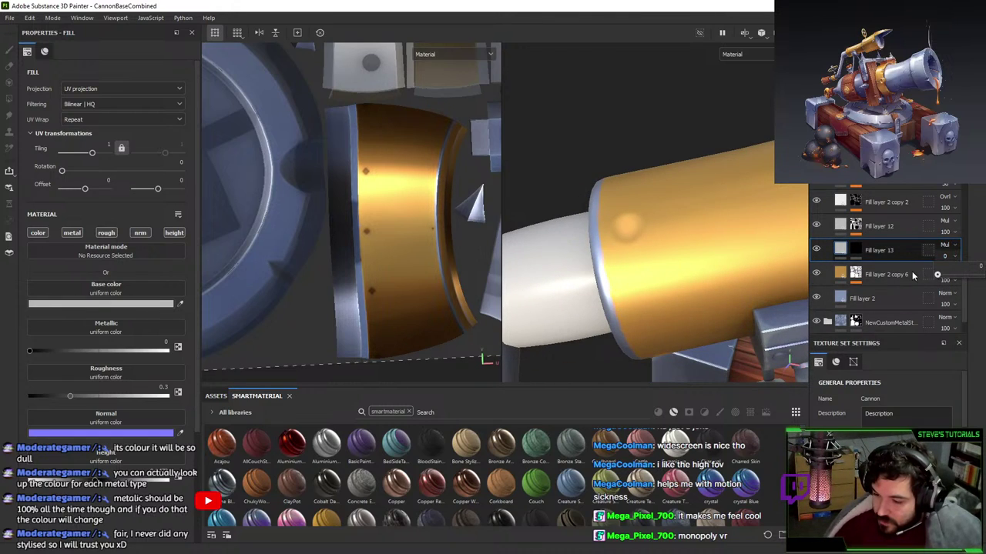
- Turn off Fill layer 13's metallic, roughness and normal channels and set its opacity to 29
{"action": "left_click", "coordinate": [71, 232]}
{"action": "left_click", "coordinate": [106, 233]}
{"action": "left_click", "coordinate": [141, 232]}
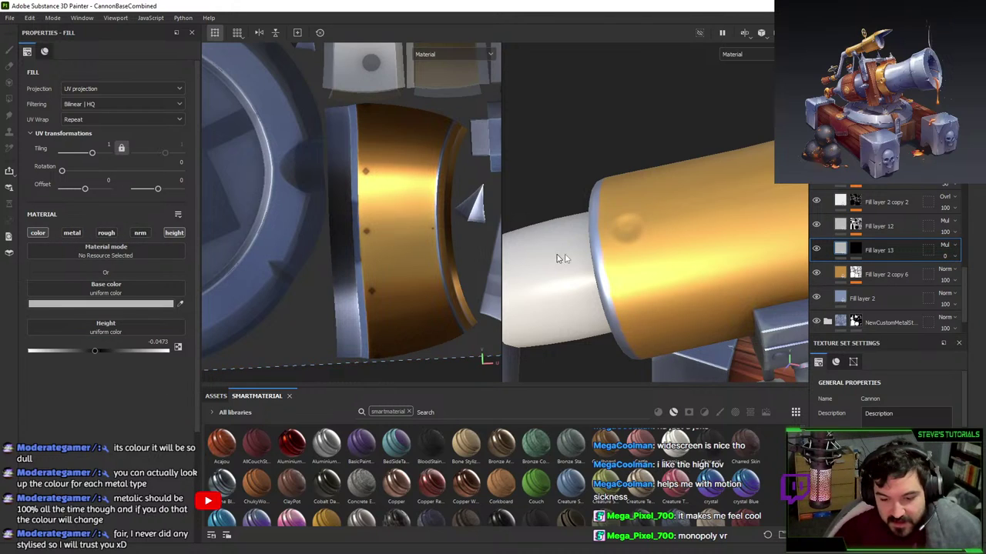
{"action": "left_click_drag", "start_coordinate": [744, 235], "coordinate": [740, 274], "text": "alt"}
{"action": "left_click", "coordinate": [945, 257]}
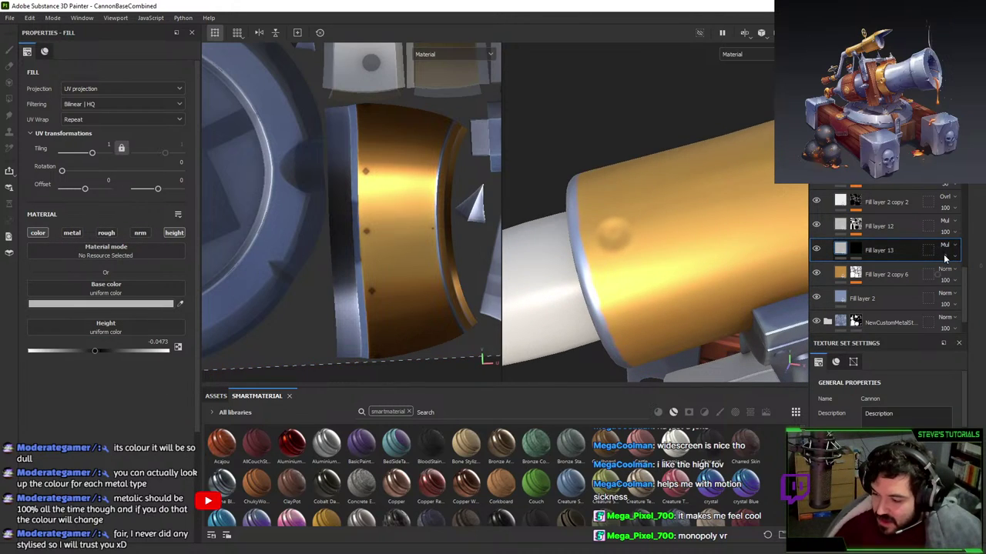
{"action": "left_click_drag", "start_coordinate": [945, 257], "coordinate": [950, 276]}
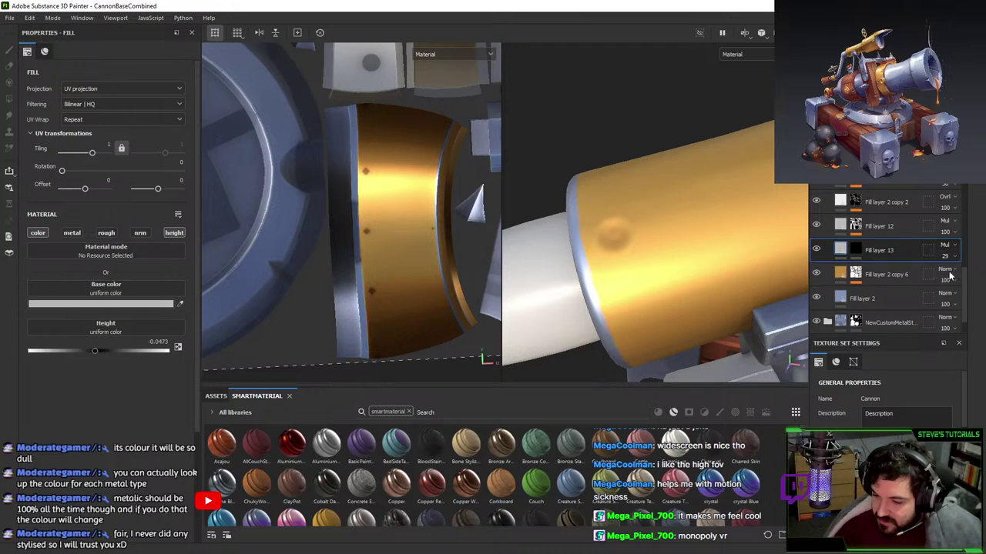
{"action": "mouse_move", "coordinate": [762, 266]}
{"action": "left_mouse_down", "text": "alt"}
{"action": "mouse_move", "coordinate": [660, 259]}
{"action": "mouse_move", "coordinate": [652, 247]}
{"action": "mouse_move", "coordinate": [670, 208]}
{"action": "mouse_move", "coordinate": [636, 215]}
{"action": "mouse_move", "coordinate": [678, 215]}
{"action": "left_mouse_up", "text": "alt"}
{"action": "right_click", "coordinate": [855, 249]}
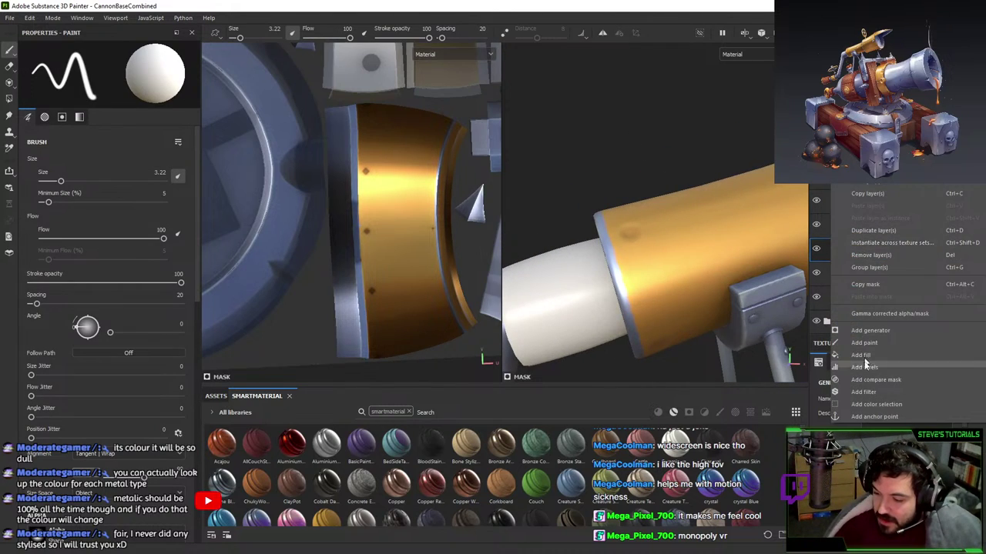
{"action": "left_click", "coordinate": [863, 392]}
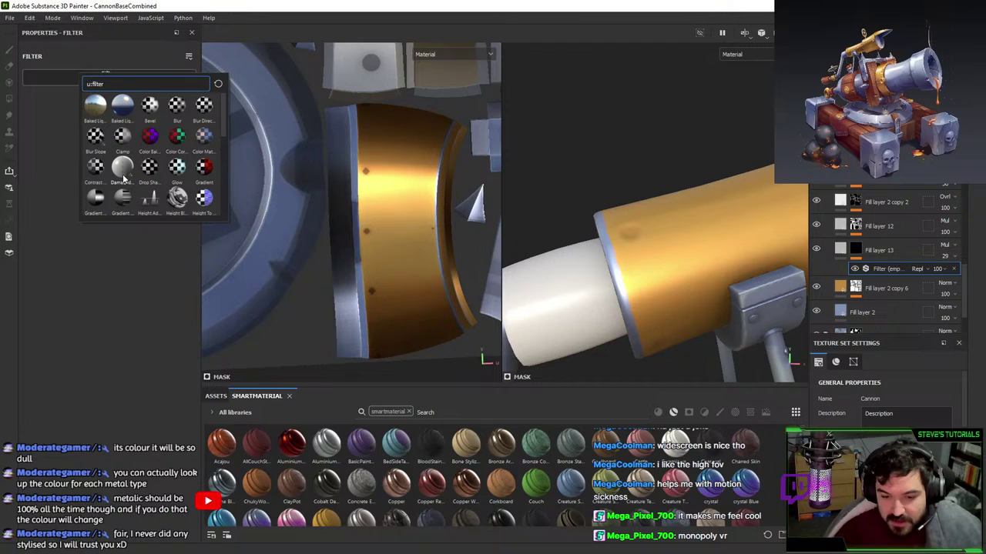
{"action": "mouse_move", "coordinate": [120, 163]}
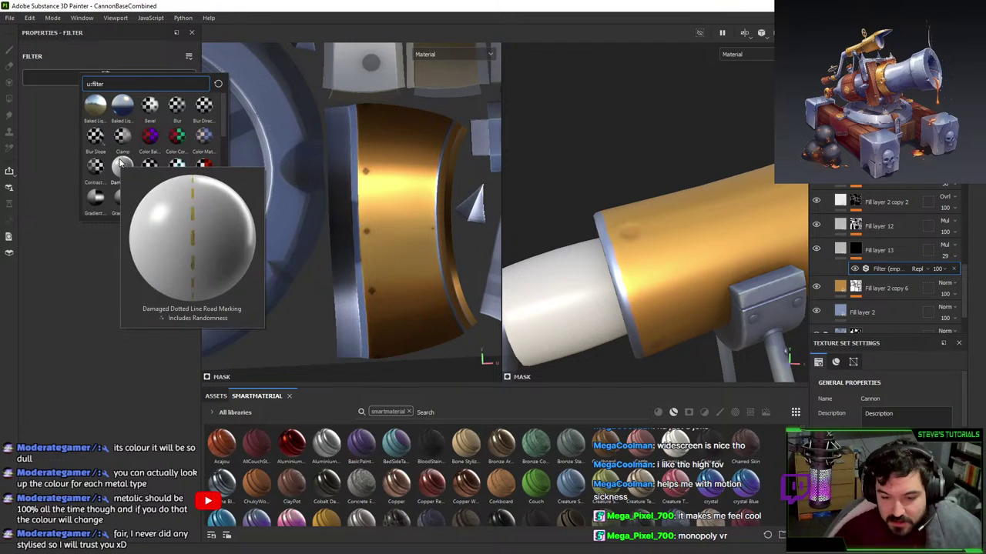
{"action": "left_click", "coordinate": [954, 268]}
- Add a Levels effect to Fill layer 13's mask with the input black point at 0.108, midpoint at 1.107 and white point at 1
{"action": "right_click", "coordinate": [863, 259]}
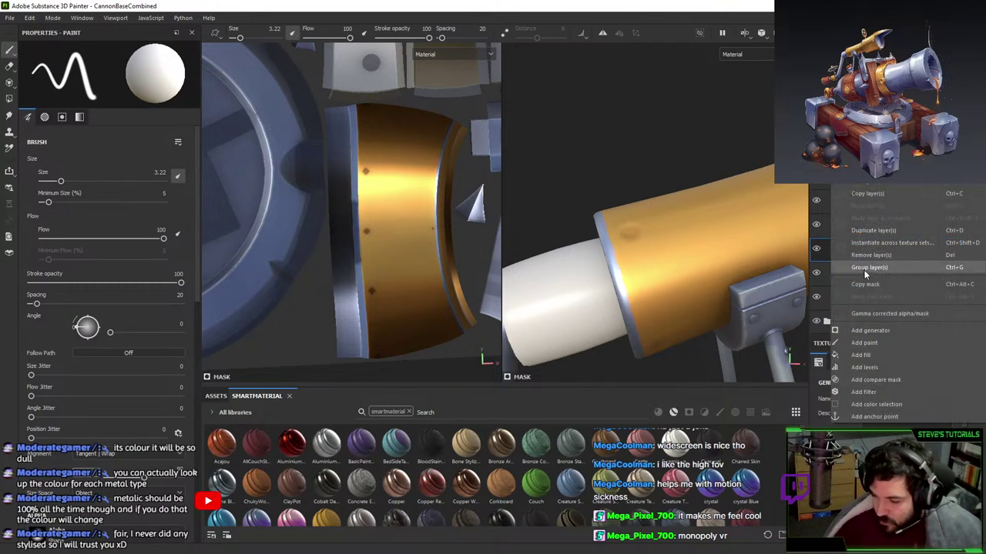
{"action": "left_click", "coordinate": [872, 366]}
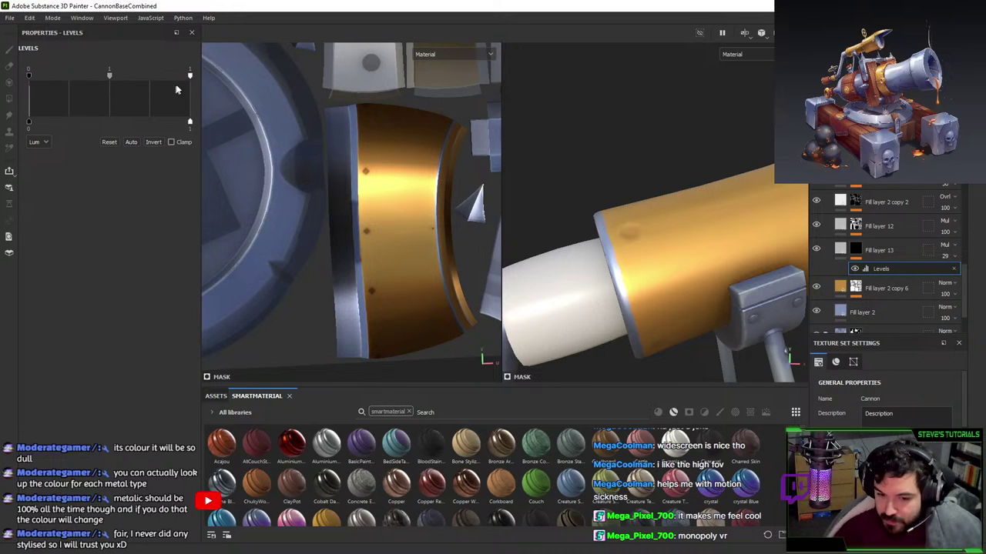
{"action": "mouse_move", "coordinate": [191, 76]}
{"action": "left_mouse_down"}
{"action": "mouse_move", "coordinate": [67, 77]}
{"action": "mouse_move", "coordinate": [136, 82]}
{"action": "left_mouse_up"}
{"action": "left_click_drag", "start_coordinate": [715, 240], "coordinate": [612, 198], "text": "alt"}
{"action": "scroll", "coordinate": [611, 199], "scroll_direction": "up", "scroll_amount": 4}
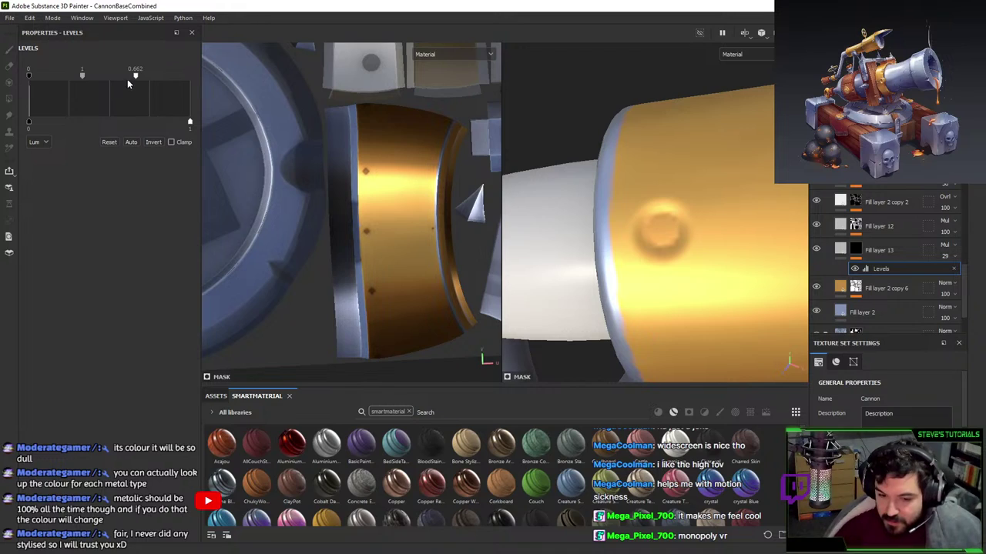
{"action": "left_click_drag", "start_coordinate": [137, 78], "coordinate": [219, 80]}
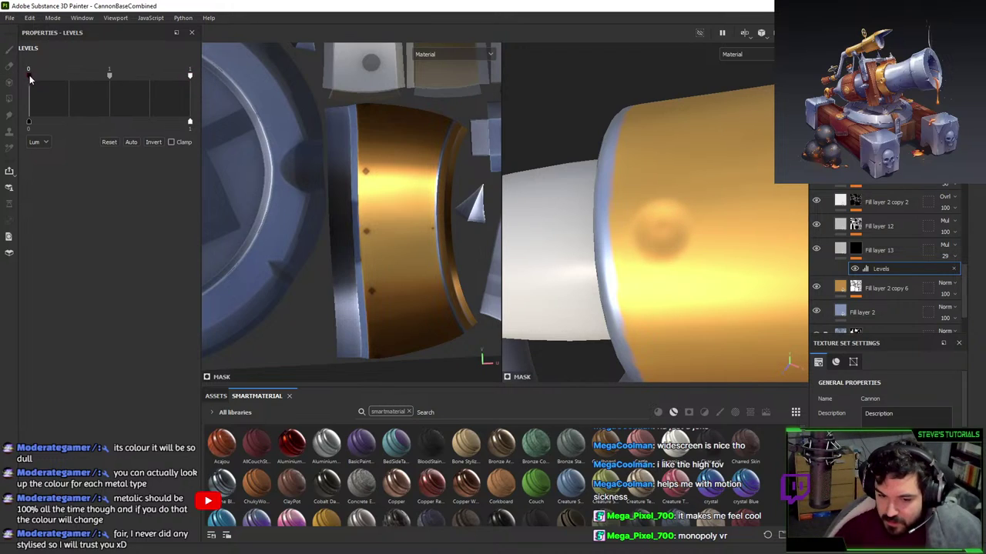
{"action": "mouse_move", "coordinate": [29, 77]}
{"action": "left_mouse_down"}
{"action": "mouse_move", "coordinate": [79, 77]}
{"action": "mouse_move", "coordinate": [46, 79]}
{"action": "left_mouse_up"}
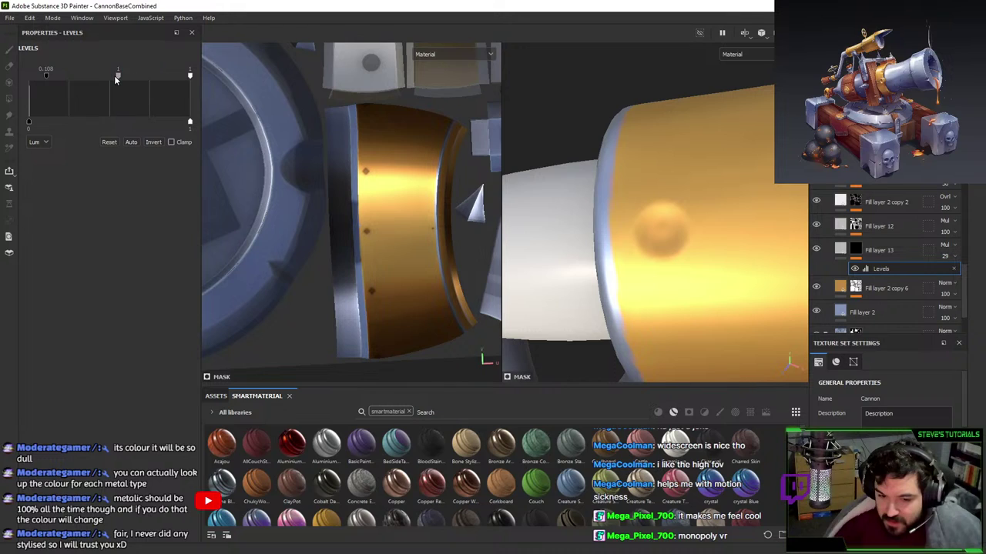
{"action": "mouse_move", "coordinate": [109, 80]}
{"action": "left_mouse_down"}
{"action": "mouse_move", "coordinate": [93, 76]}
{"action": "mouse_move", "coordinate": [158, 77]}
{"action": "mouse_move", "coordinate": [105, 78]}
{"action": "mouse_move", "coordinate": [119, 79]}
{"action": "left_mouse_up"}
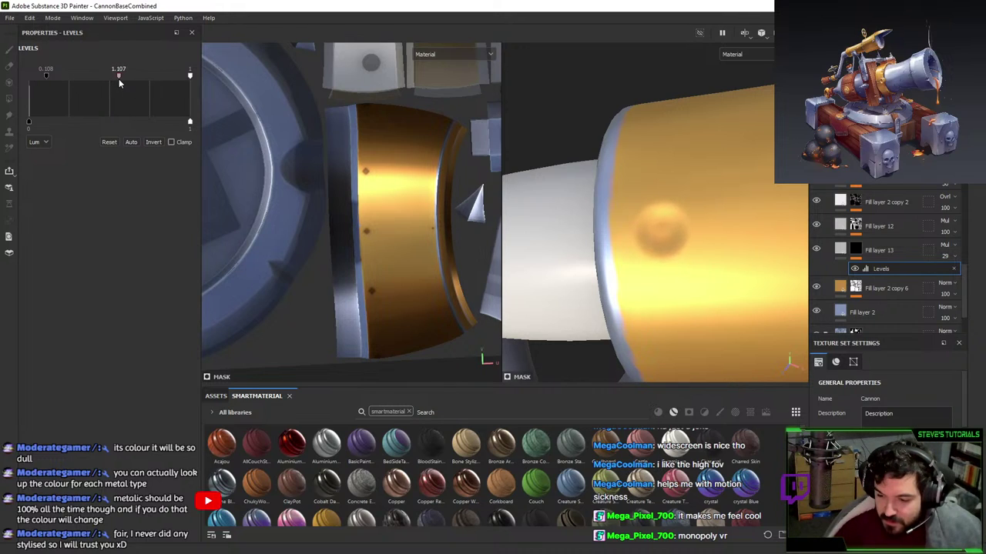
- Examine the dent and the gold shading along the whole telescope from several angles
{"action": "left_click_drag", "start_coordinate": [570, 125], "coordinate": [661, 248], "text": "alt"}
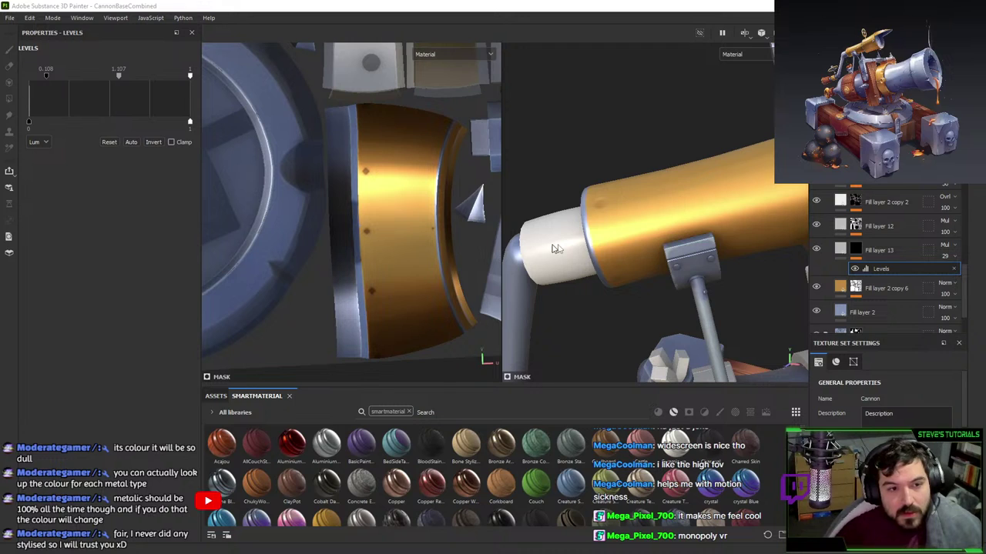
{"action": "left_click_drag", "start_coordinate": [688, 269], "coordinate": [680, 200], "text": "alt"}
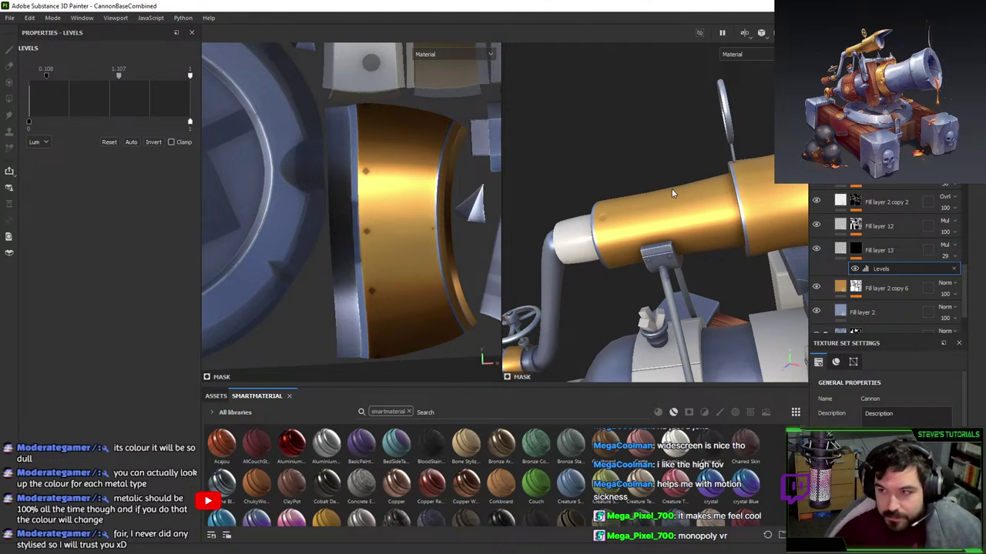
{"action": "right_click_drag", "start_coordinate": [673, 193], "coordinate": [738, 263], "text": "alt"}
{"action": "middle_click_drag", "start_coordinate": [738, 262], "coordinate": [709, 237], "text": "alt"}
{"action": "middle_click_drag", "start_coordinate": [775, 218], "coordinate": [694, 228], "text": "alt"}
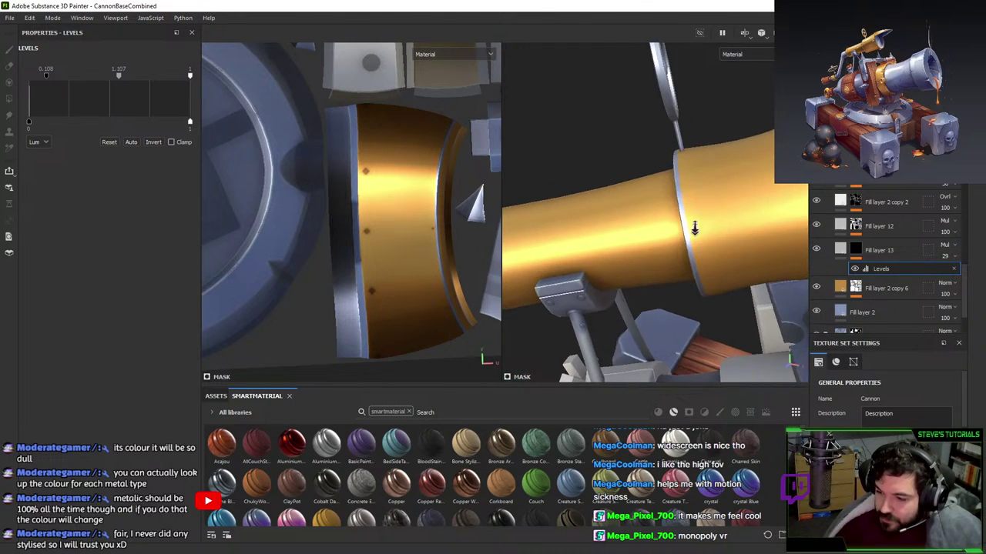
{"action": "left_click_drag", "start_coordinate": [694, 227], "coordinate": [671, 185], "text": "alt"}
{"action": "right_click_drag", "start_coordinate": [671, 186], "coordinate": [656, 215], "text": "alt"}
{"action": "left_click_drag", "start_coordinate": [655, 215], "coordinate": [633, 224], "text": "alt"}
{"action": "scroll", "coordinate": [914, 233], "scroll_direction": "up", "scroll_amount": 2}
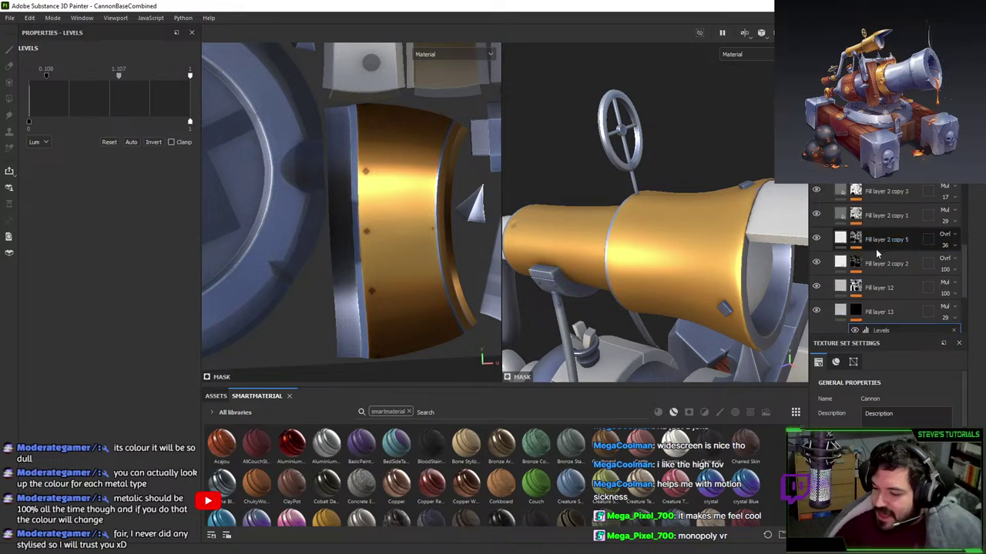
- Select Fill layer 2 copy 6's mask and compare the telescope with that gold layer hidden and shown
{"action": "scroll", "coordinate": [876, 253], "scroll_direction": "down", "scroll_amount": 2}
{"action": "left_click", "coordinate": [856, 288]}
{"action": "left_click", "coordinate": [816, 288]}
{"action": "left_click", "coordinate": [817, 288]}
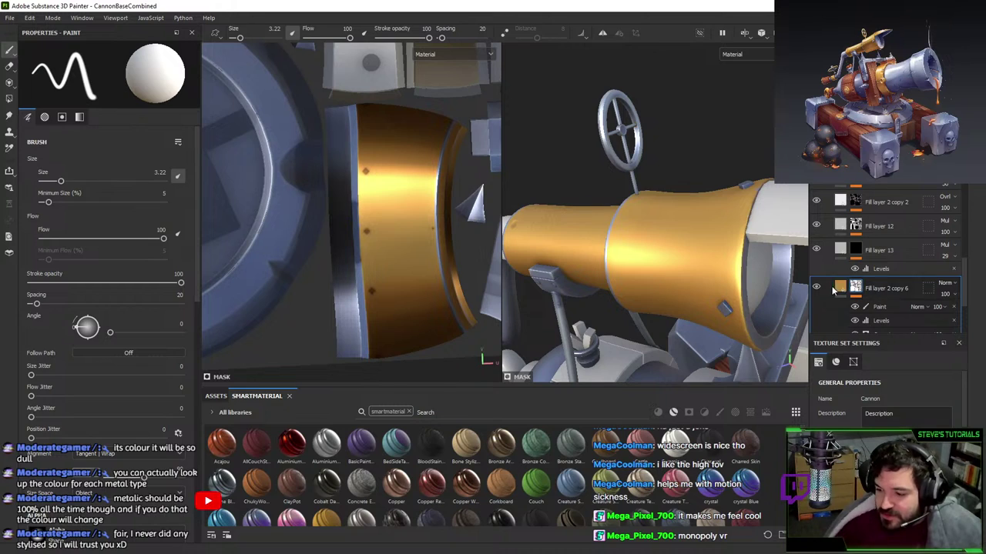
- Examine the telescope's handwheel up close with polygon fill active, comparing Fill layer 2 copy 6 hidden and shown
{"action": "key", "text": "4"}
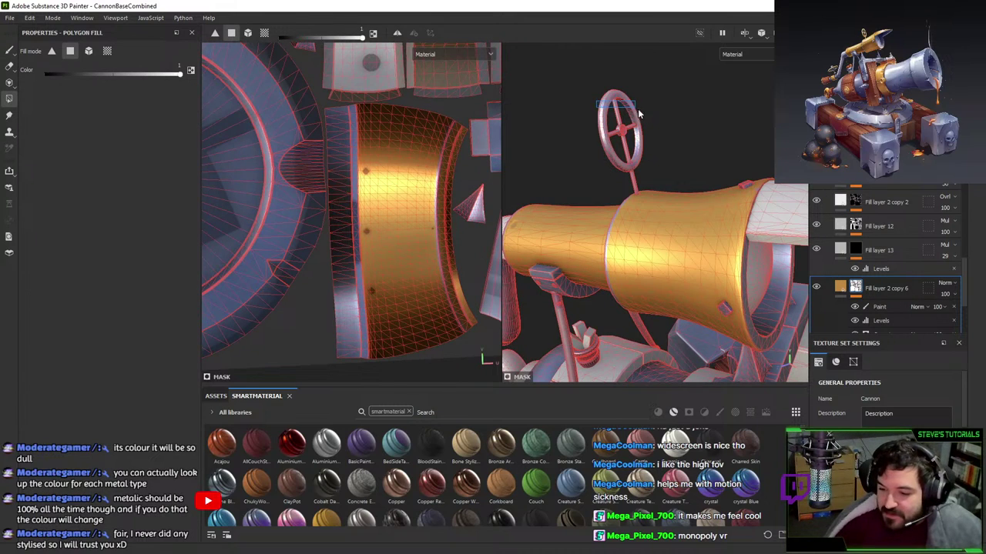
{"action": "mouse_move", "coordinate": [607, 131]}
{"action": "left_mouse_down", "text": "alt"}
{"action": "mouse_move", "coordinate": [658, 166]}
{"action": "mouse_move", "coordinate": [623, 134]}
{"action": "left_mouse_up", "text": "alt"}
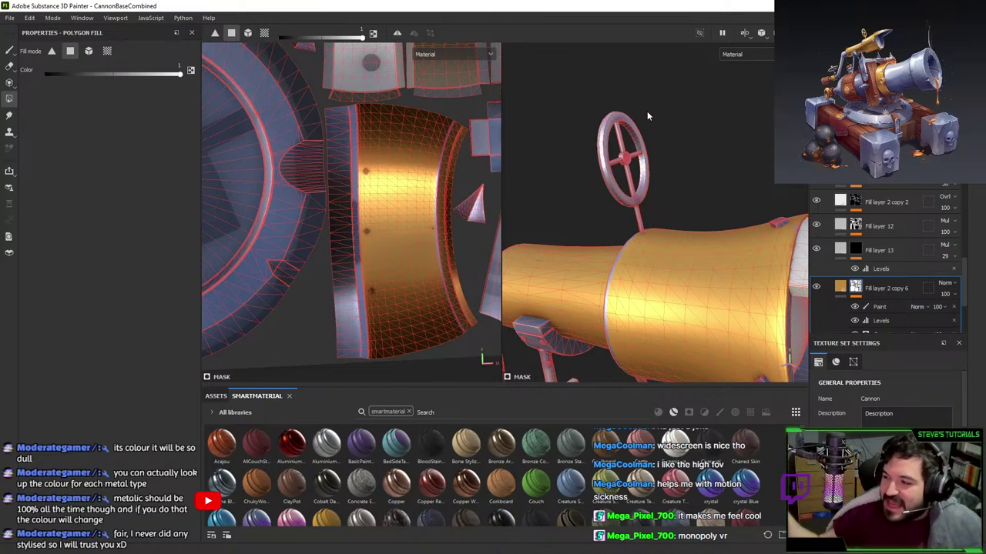
{"action": "right_click_drag", "start_coordinate": [652, 133], "coordinate": [693, 246], "text": "alt"}
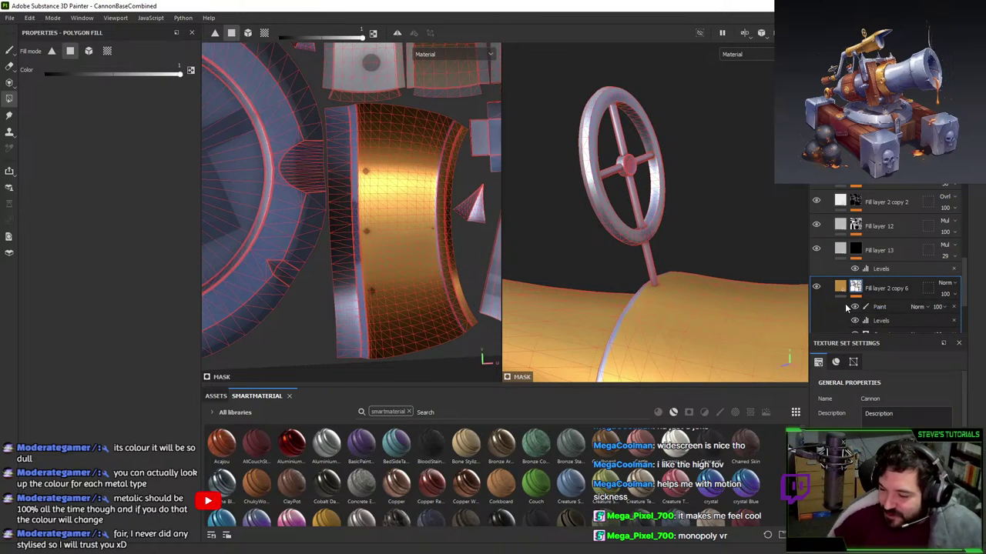
{"action": "left_click", "coordinate": [815, 286]}
{"action": "left_click", "coordinate": [816, 287]}
{"action": "right_click_drag", "start_coordinate": [718, 192], "coordinate": [706, 217], "text": "alt"}
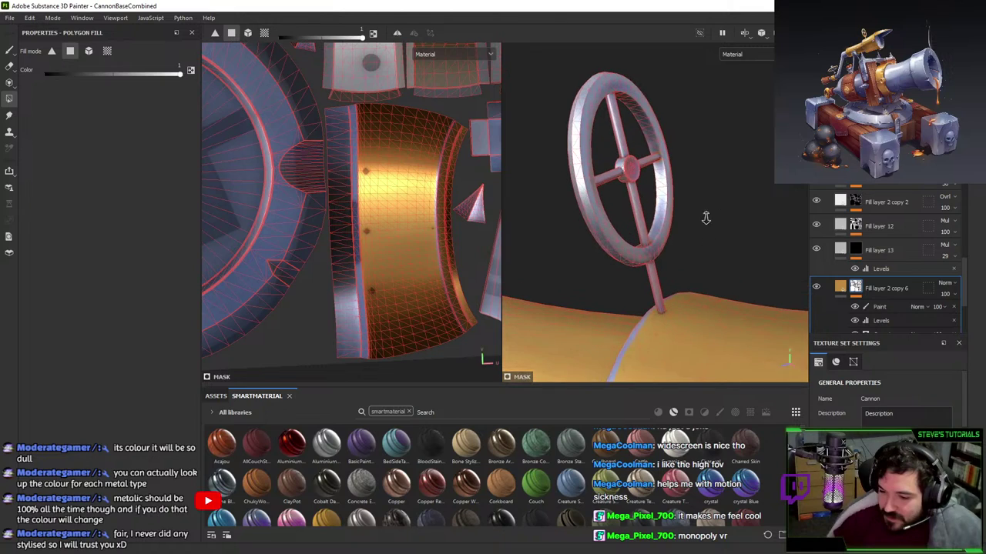
{"action": "left_click_drag", "start_coordinate": [706, 218], "coordinate": [713, 222], "text": "alt"}
{"action": "scroll", "coordinate": [874, 250], "scroll_direction": "down", "scroll_amount": 2}
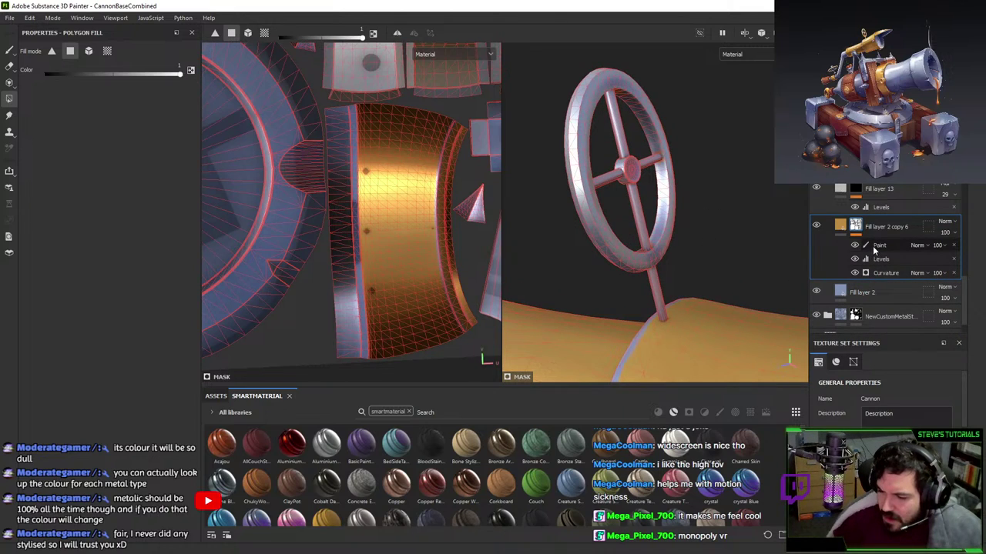
- Try to polygon-fill the upper part of the handwheel in the mask of the layer above Fill layer 11
{"action": "scroll", "coordinate": [867, 223], "scroll_direction": "up", "scroll_amount": 5}
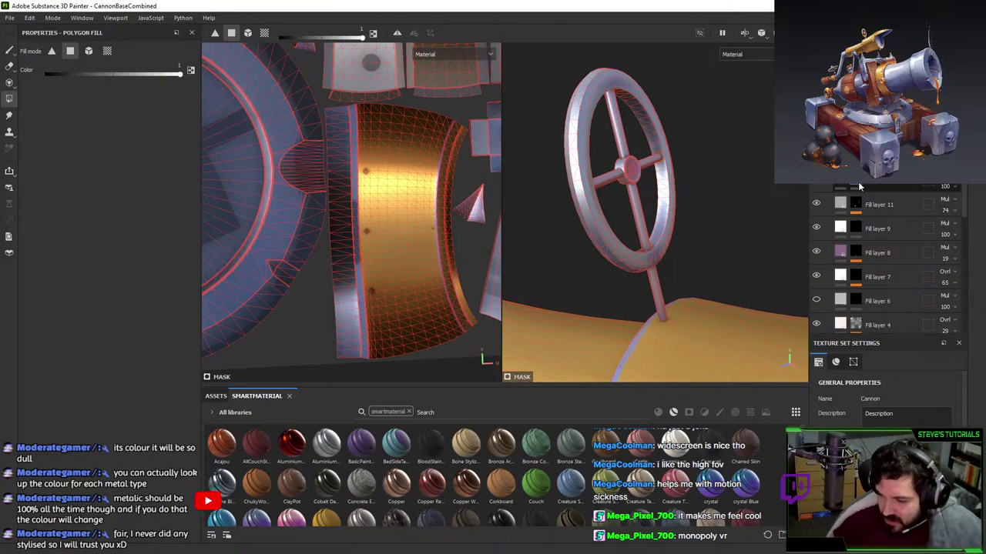
{"action": "left_click", "coordinate": [859, 187]}
{"action": "key", "text": "1"}
{"action": "key", "text": "4"}
{"action": "mouse_move", "coordinate": [582, 98]}
{"action": "left_mouse_down"}
{"action": "mouse_move", "coordinate": [673, 136]}
{"action": "mouse_move", "coordinate": [663, 130]}
{"action": "left_mouse_up"}
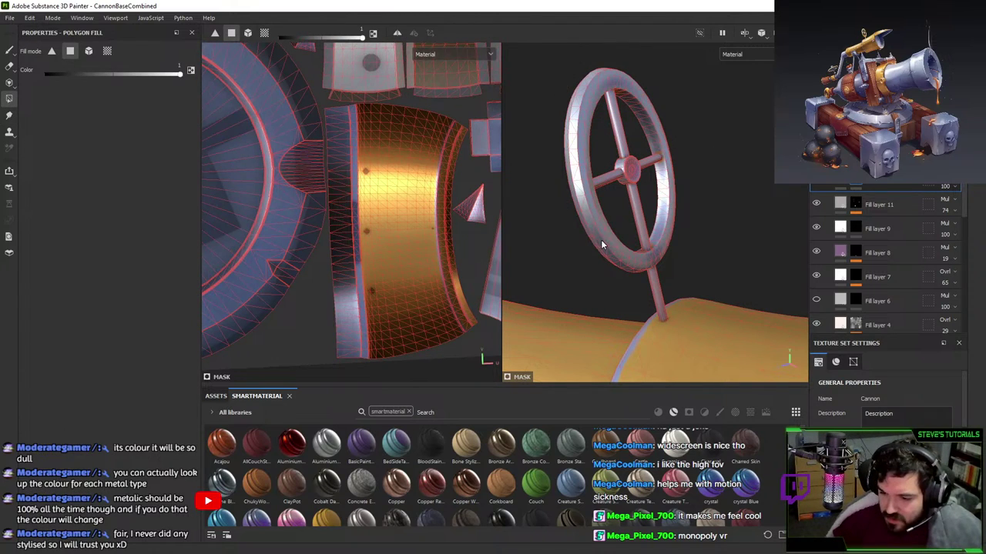
- Fill the handwheel's rim and spokes gold in Fill layer 2 copy 6's mask Paint effect, using mesh fill mode
{"action": "scroll", "coordinate": [864, 285], "scroll_direction": "down", "scroll_amount": 5}
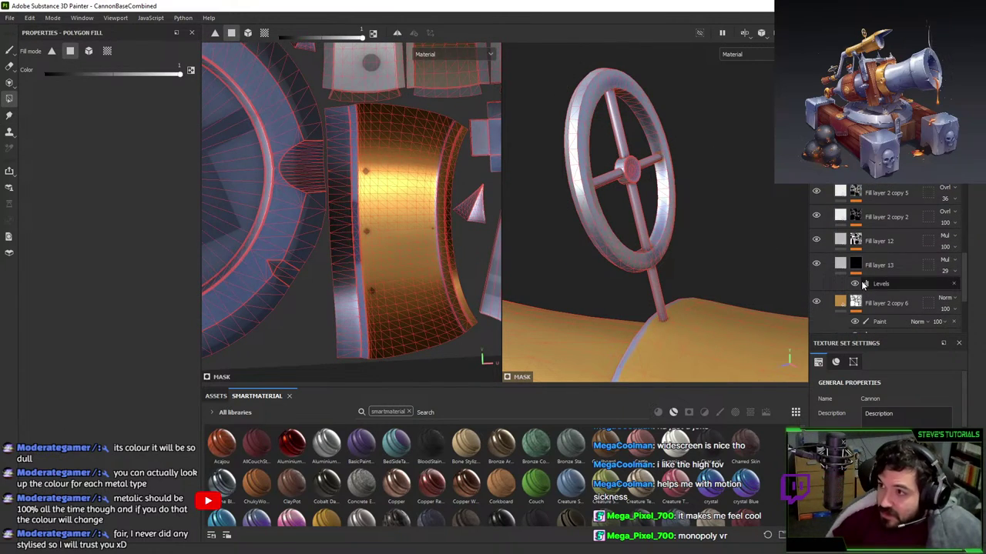
{"action": "scroll", "coordinate": [822, 262], "scroll_direction": "down", "scroll_amount": 2}
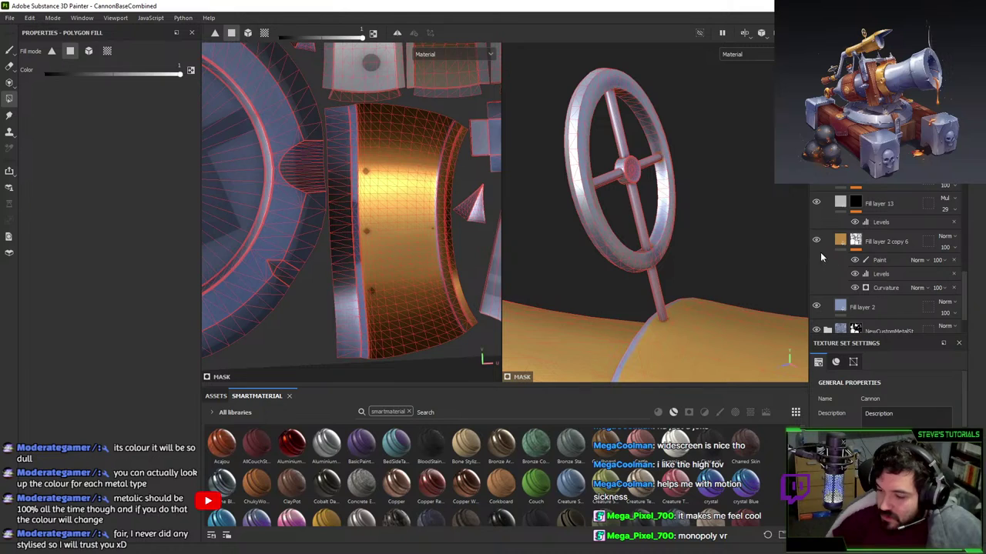
{"action": "left_click", "coordinate": [886, 286]}
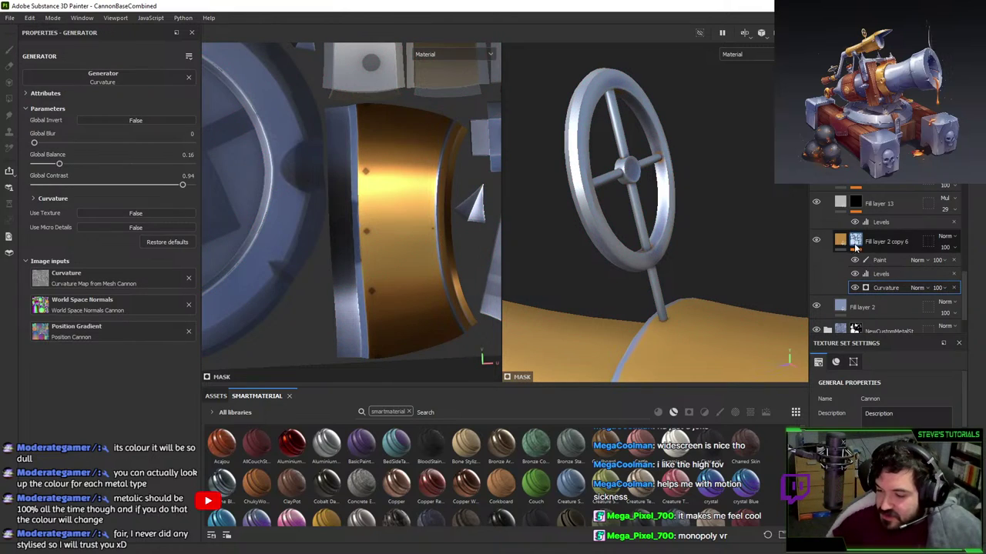
{"action": "left_click", "coordinate": [877, 260]}
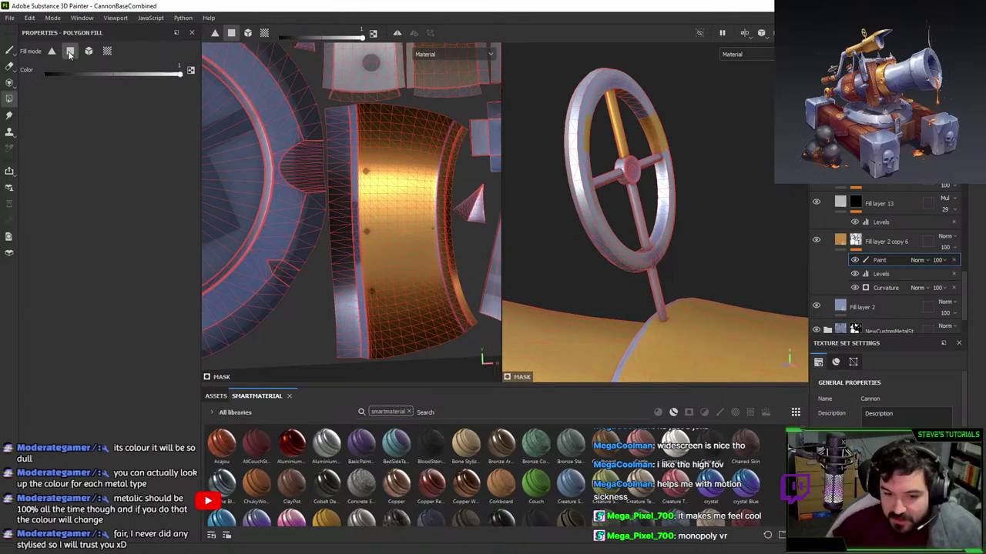
{"action": "left_click", "coordinate": [89, 51]}
{"action": "left_click", "coordinate": [611, 154]}
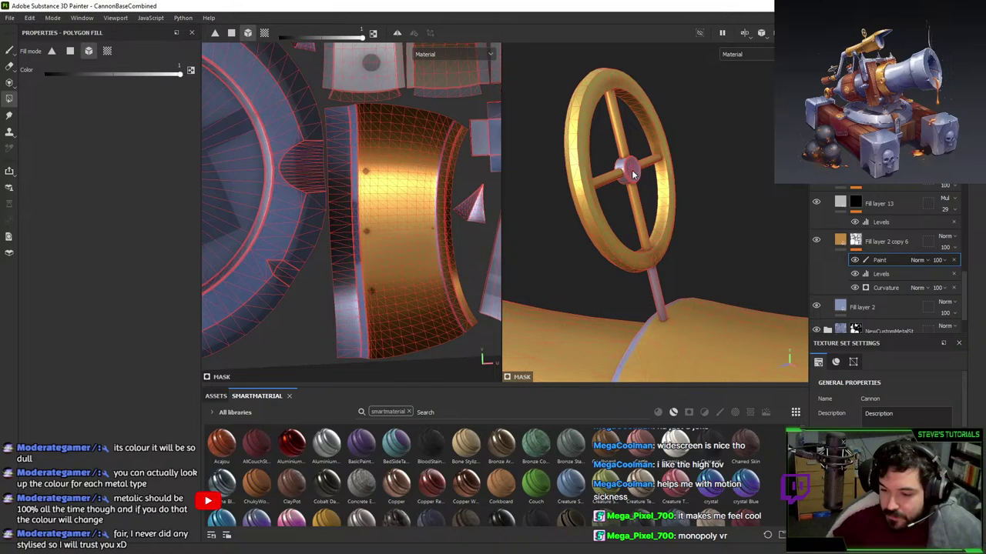
- Mesh-fill the handwheel's hub in the gold mask's Paint effect, and clear it again with fill value 0
{"action": "scroll", "coordinate": [705, 194], "scroll_direction": "up", "scroll_amount": 5}
{"action": "scroll", "coordinate": [882, 259], "scroll_direction": "up", "scroll_amount": 8}
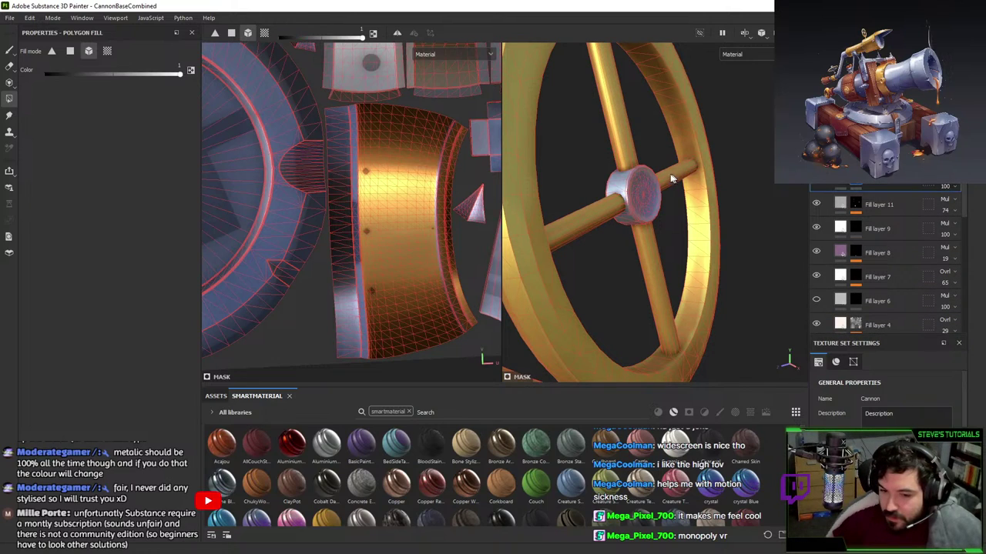
{"action": "scroll", "coordinate": [887, 260], "scroll_direction": "down", "scroll_amount": 5}
{"action": "scroll", "coordinate": [886, 260], "scroll_direction": "up", "scroll_amount": 5}
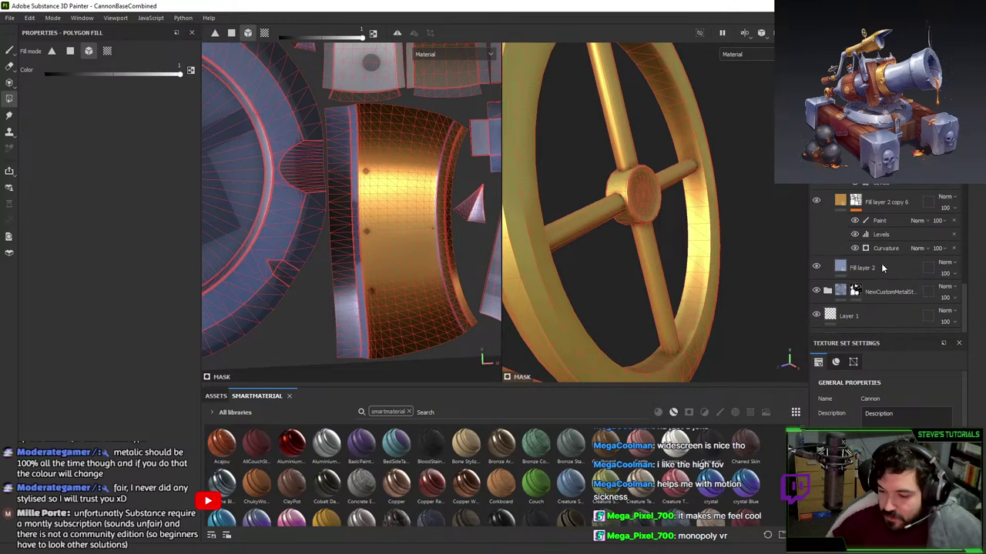
{"action": "key", "text": "x"}
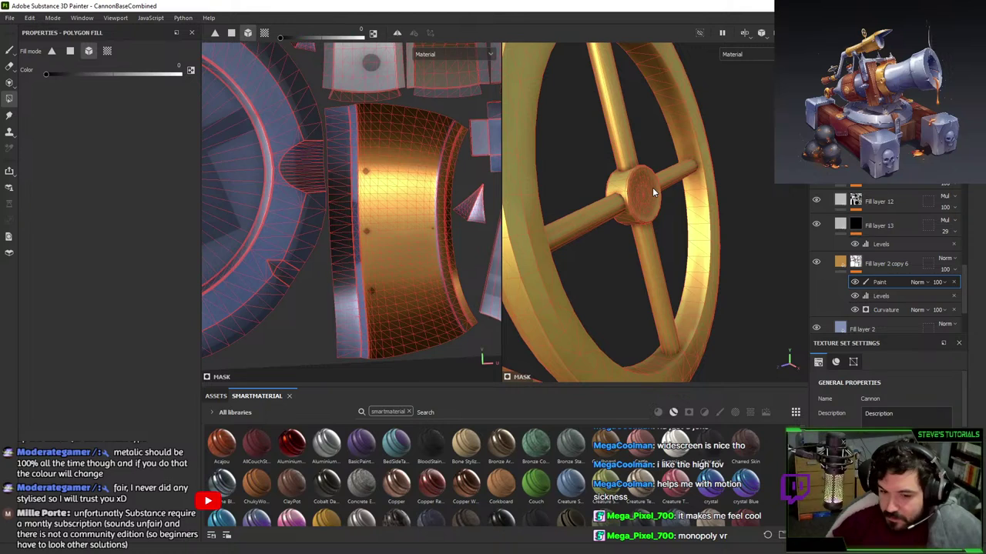
{"action": "left_click", "coordinate": [652, 189]}
- Try a different Global Balance on Fill layer 2 copy 6's Curvature generator and undo it
{"action": "left_click", "coordinate": [881, 309]}
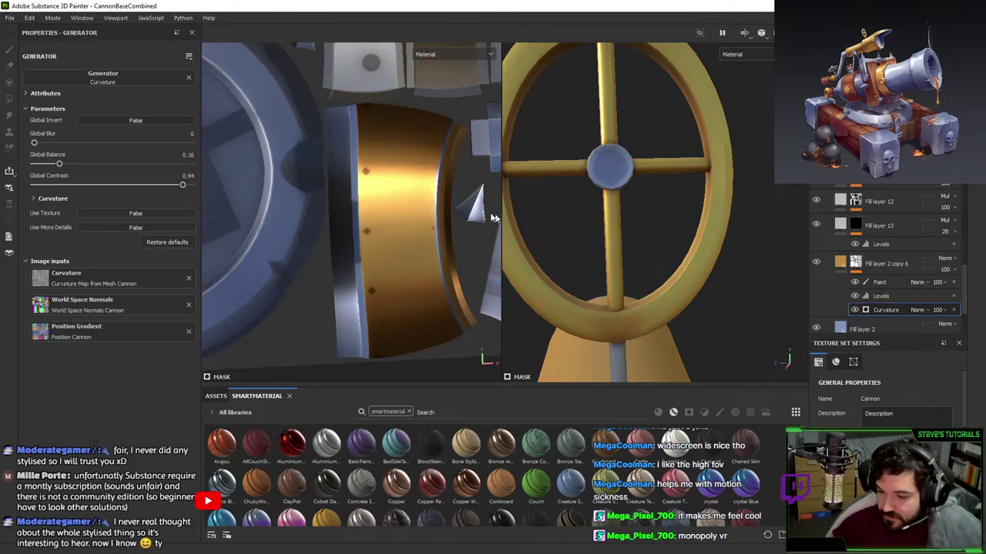
{"action": "left_click_drag", "start_coordinate": [56, 166], "coordinate": [213, 161]}
{"action": "key", "text": "ctrl+z"}
- Clear the handwheel's rim and spokes from Fill layer 2 copy 6's mask Paint effect with fill value 0
{"action": "left_click_drag", "start_coordinate": [627, 246], "coordinate": [673, 151], "text": "alt"}
{"action": "left_click", "coordinate": [892, 282]}
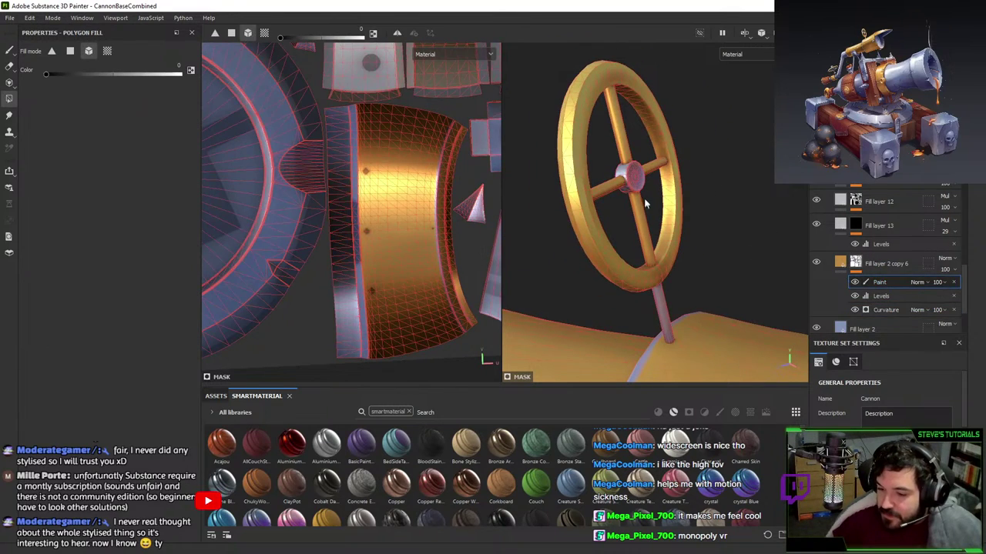
{"action": "left_click_drag", "start_coordinate": [644, 202], "coordinate": [568, 97], "text": "alt"}
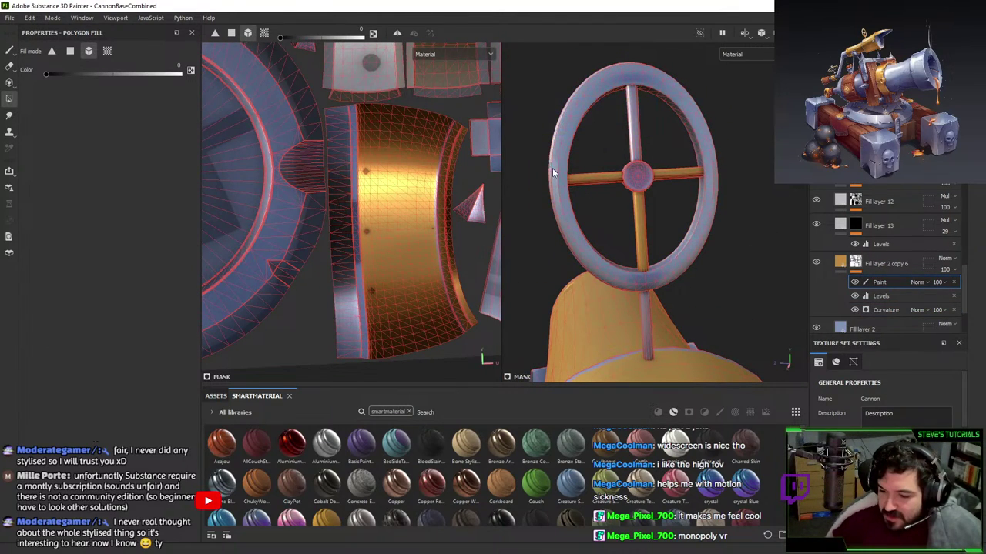
- Duplicate Fill layer 2 copy 6, reset the duplicate's mask to black and mesh-fill the entire handwheel in it
{"action": "right_click", "coordinate": [896, 258]}
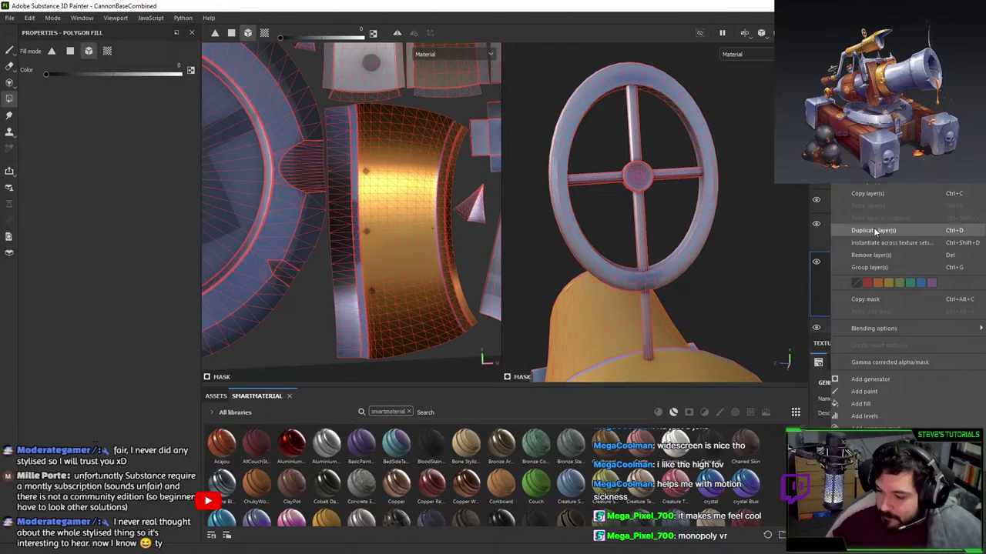
{"action": "left_click", "coordinate": [874, 231]}
{"action": "right_click", "coordinate": [857, 260]}
{"action": "left_click", "coordinate": [870, 154]}
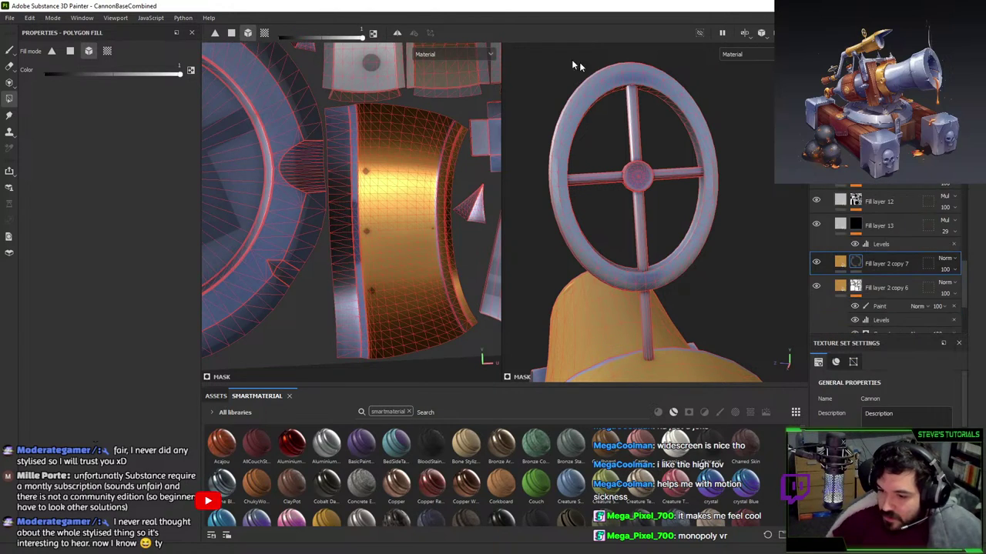
{"action": "left_click_drag", "start_coordinate": [539, 60], "coordinate": [700, 152]}
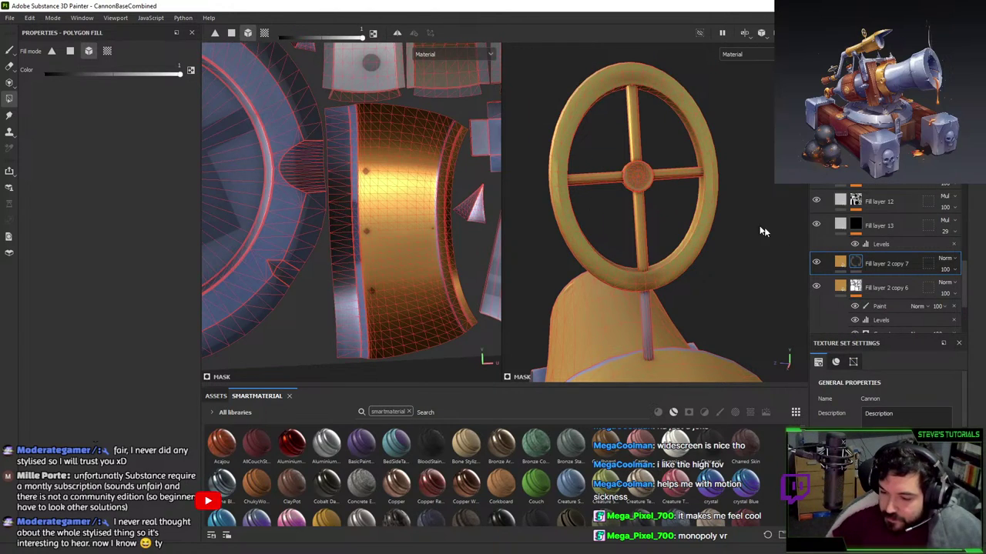
- Add a Curvature generator to Fill layer 2 copy 7's mask
{"action": "right_click", "coordinate": [879, 266]}
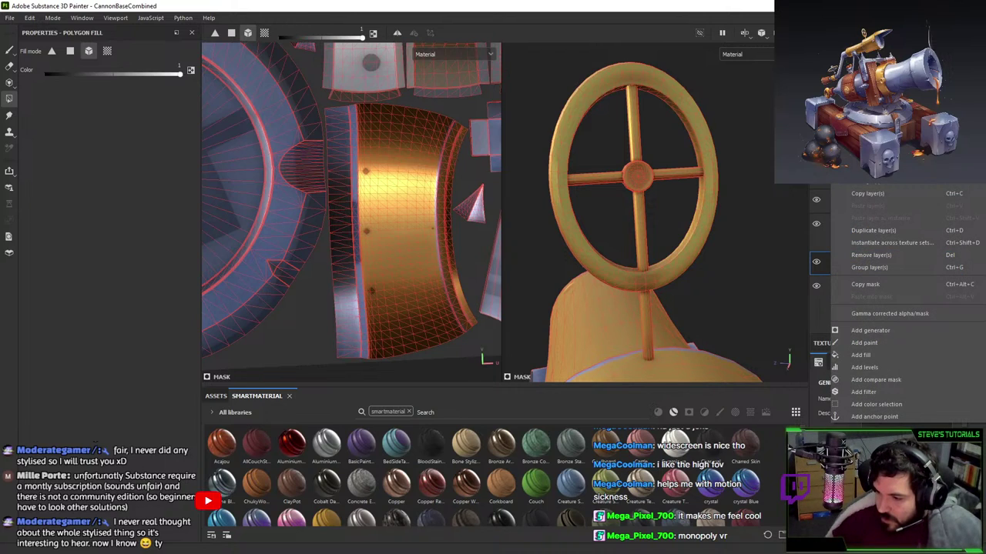
{"action": "left_click", "coordinate": [763, 254]}
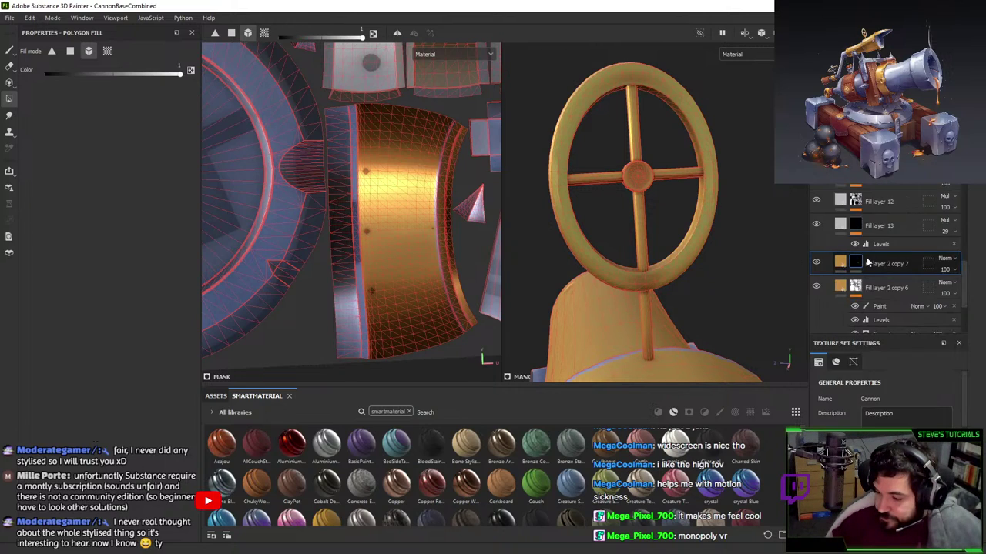
{"action": "right_click", "coordinate": [851, 263]}
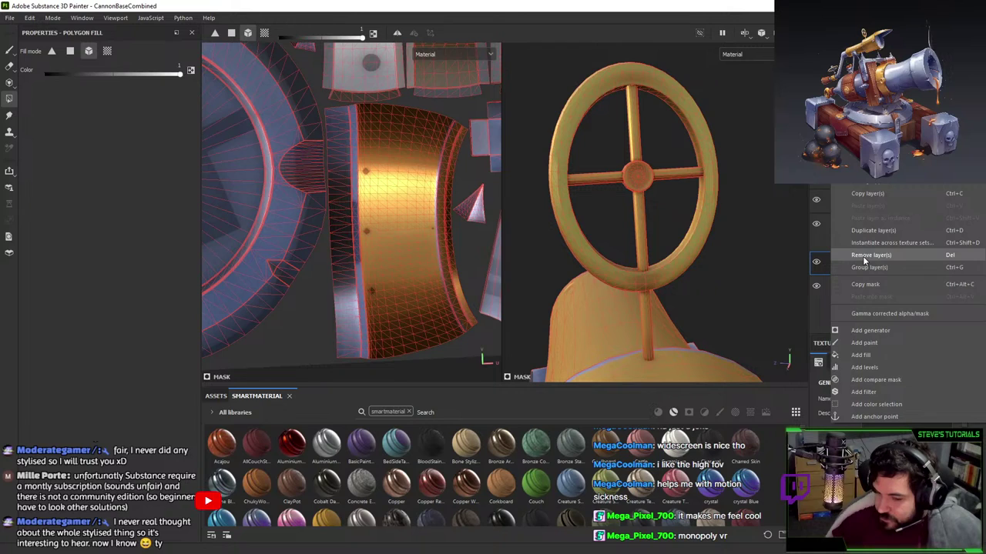
{"action": "left_click", "coordinate": [872, 331]}
{"action": "left_click", "coordinate": [102, 80]}
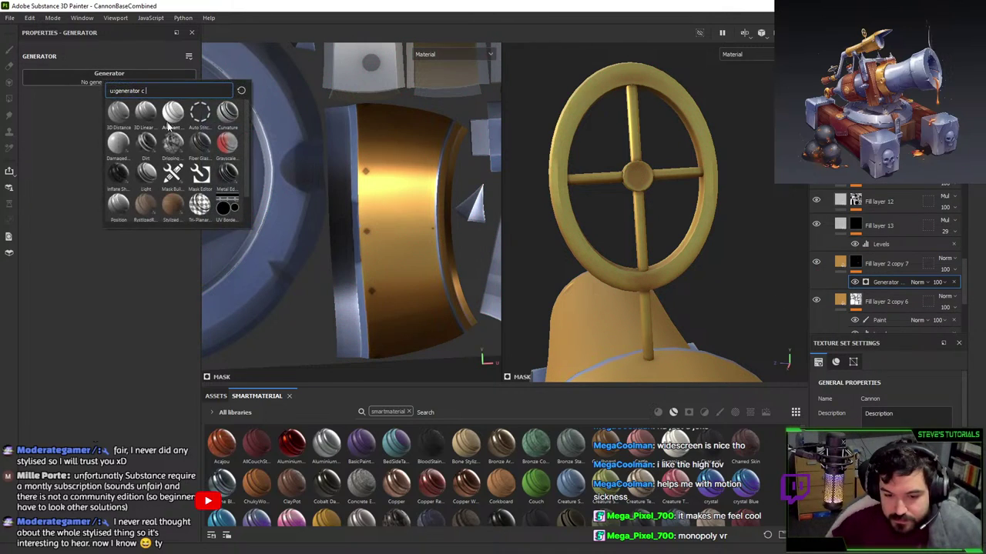
{"action": "type", "text": "c"}
{"action": "left_click", "coordinate": [227, 116]}
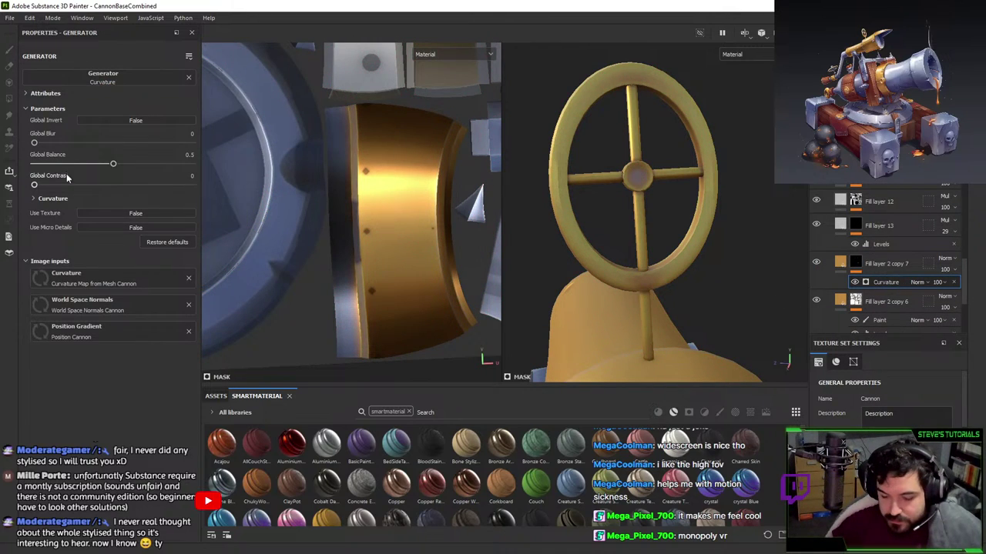
- Tune the Curvature generator to Global Balance 0.08 and Global Contrast 0.96, checking the handwheel's edges from several angles
{"action": "left_click_drag", "start_coordinate": [64, 186], "coordinate": [164, 185]}
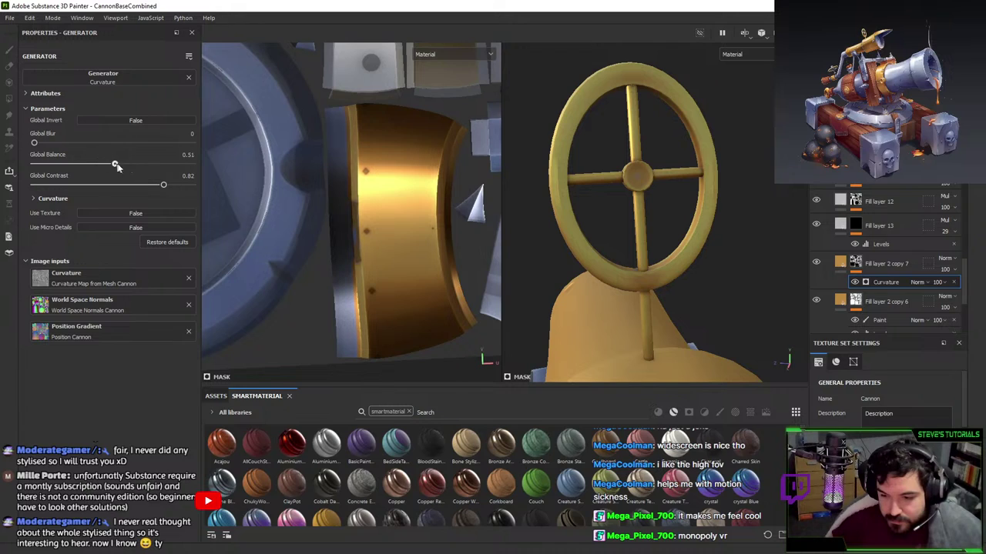
{"action": "left_click_drag", "start_coordinate": [113, 164], "coordinate": [43, 170]}
{"action": "left_click_drag", "start_coordinate": [585, 278], "coordinate": [739, 270], "text": "alt"}
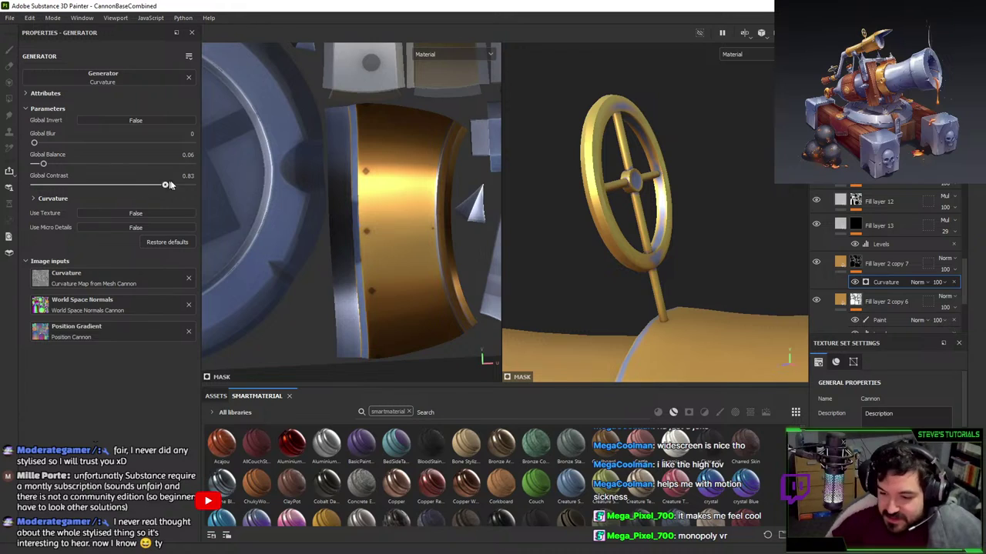
{"action": "mouse_move", "coordinate": [171, 184]}
{"action": "left_mouse_down"}
{"action": "mouse_move", "coordinate": [191, 186]}
{"action": "mouse_move", "coordinate": [171, 187]}
{"action": "left_mouse_up"}
{"action": "left_click_drag", "start_coordinate": [43, 164], "coordinate": [39, 165]}
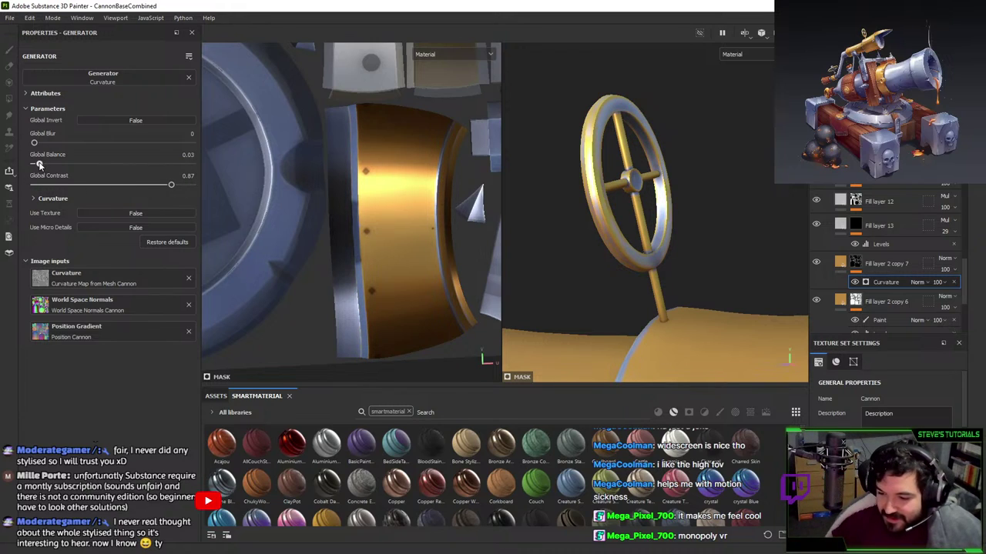
{"action": "left_click_drag", "start_coordinate": [189, 187], "coordinate": [193, 187]}
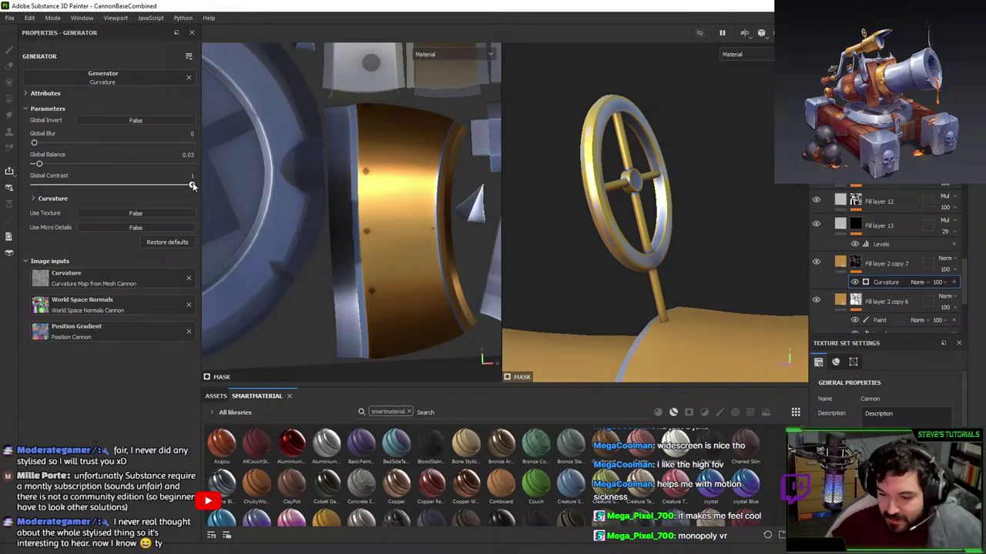
{"action": "left_click_drag", "start_coordinate": [40, 164], "coordinate": [41, 164]}
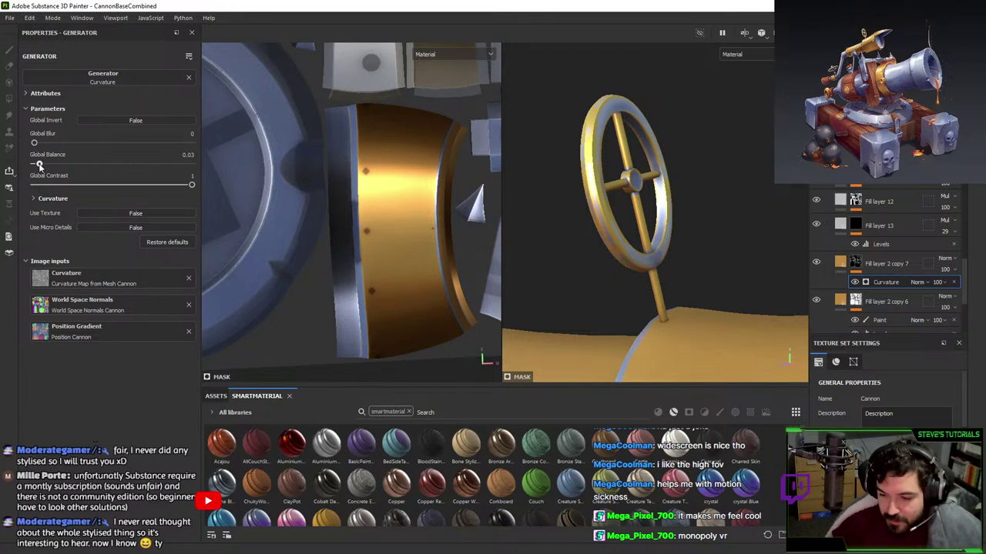
{"action": "left_click_drag", "start_coordinate": [636, 199], "coordinate": [671, 181], "text": "alt"}
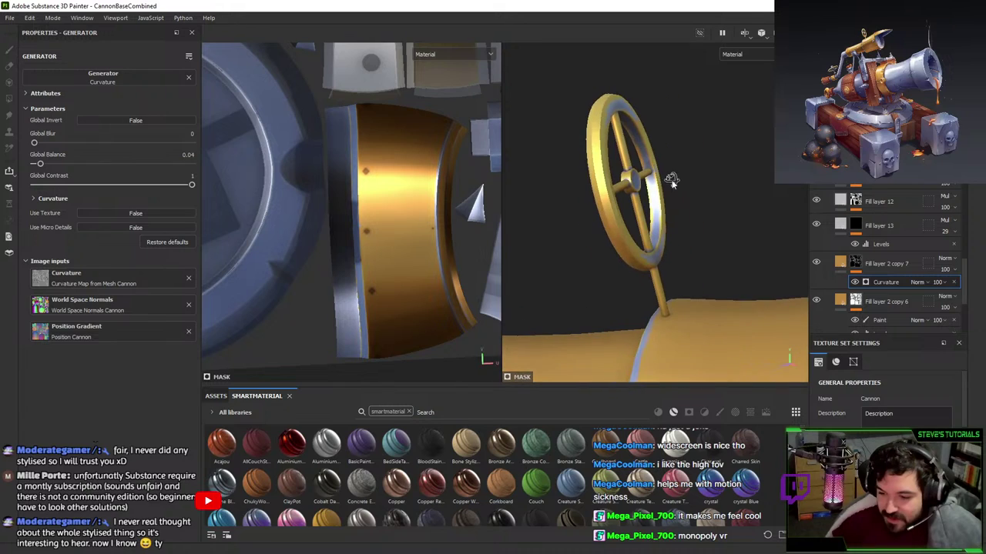
{"action": "left_click_drag", "start_coordinate": [41, 164], "coordinate": [39, 164]}
{"action": "scroll", "coordinate": [593, 52], "scroll_direction": "up", "scroll_amount": 3}
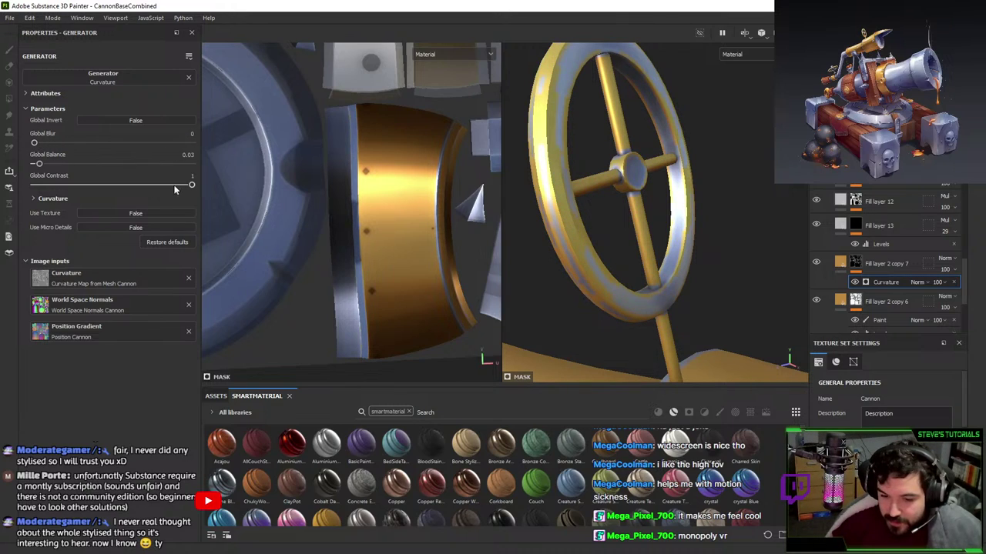
{"action": "mouse_move", "coordinate": [191, 185]}
{"action": "left_mouse_down"}
{"action": "mouse_move", "coordinate": [163, 186]}
{"action": "mouse_move", "coordinate": [182, 186]}
{"action": "left_mouse_up"}
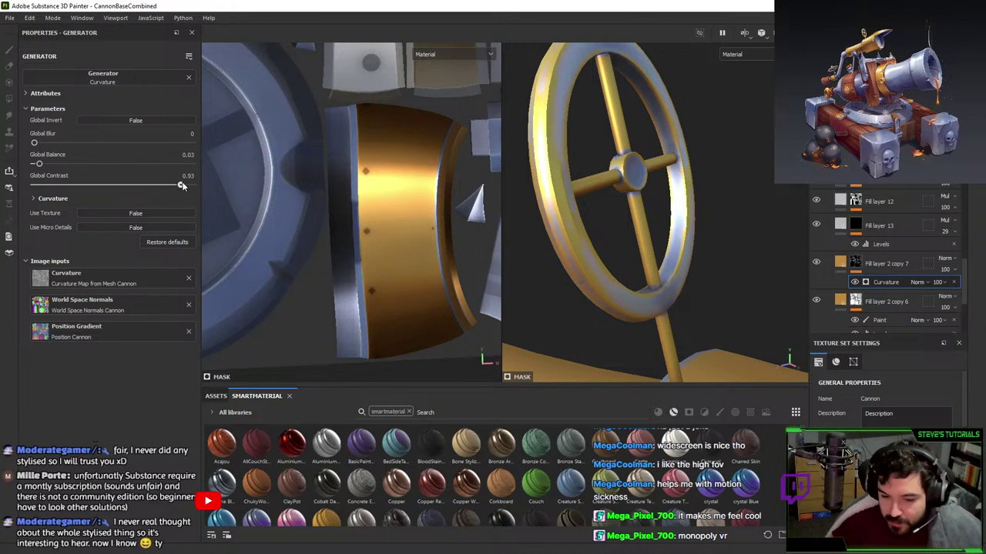
{"action": "left_click_drag", "start_coordinate": [38, 164], "coordinate": [48, 164]}
{"action": "right_click_drag", "start_coordinate": [599, 224], "coordinate": [673, 147], "text": "alt"}
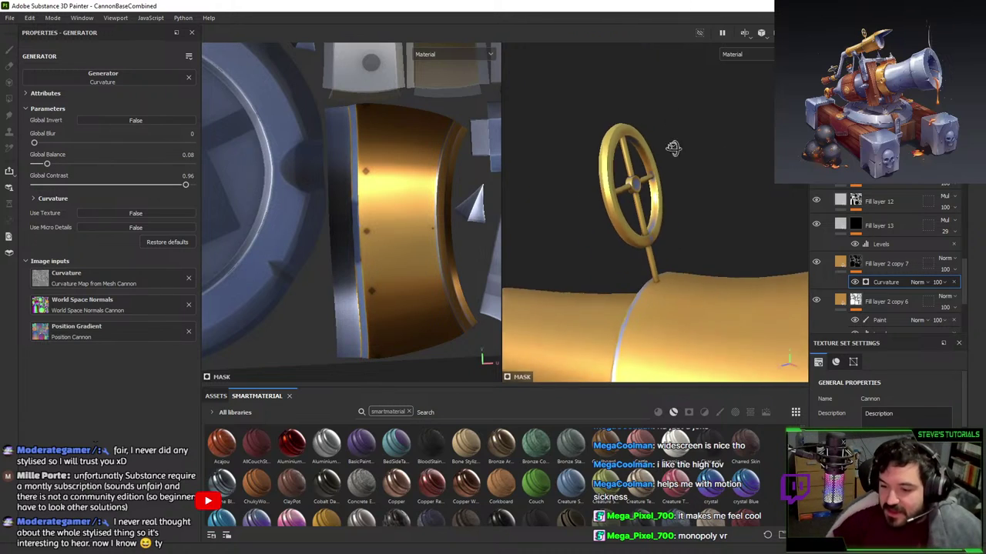
- Examine the telescope, its handwheel and the ring at the cannon's rear from several angles
{"action": "left_click_drag", "start_coordinate": [673, 147], "coordinate": [658, 143], "text": "alt"}
{"action": "right_click_drag", "start_coordinate": [658, 142], "coordinate": [677, 257], "text": "alt"}
{"action": "left_click_drag", "start_coordinate": [677, 257], "coordinate": [721, 230], "text": "alt"}
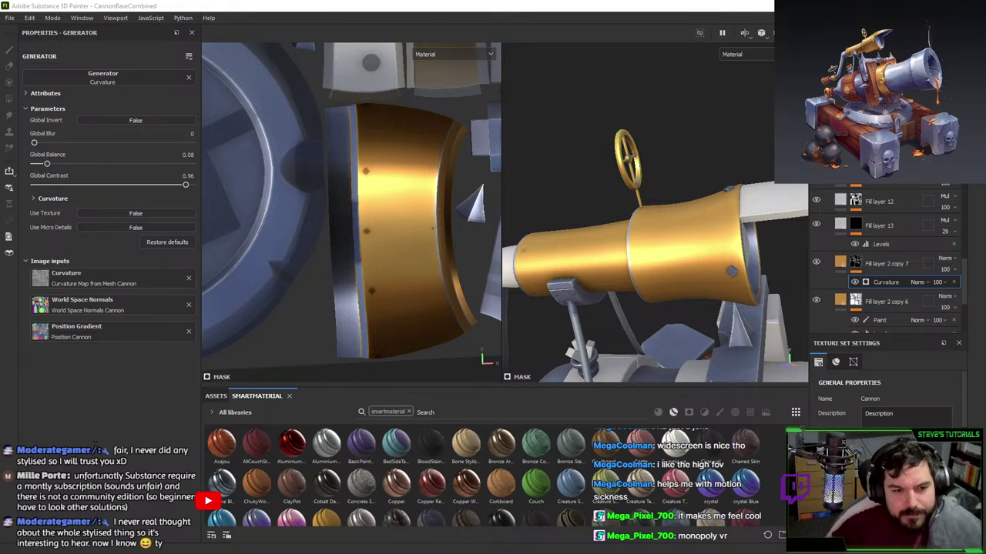
{"action": "left_click_drag", "start_coordinate": [799, 244], "coordinate": [644, 180], "text": "alt"}
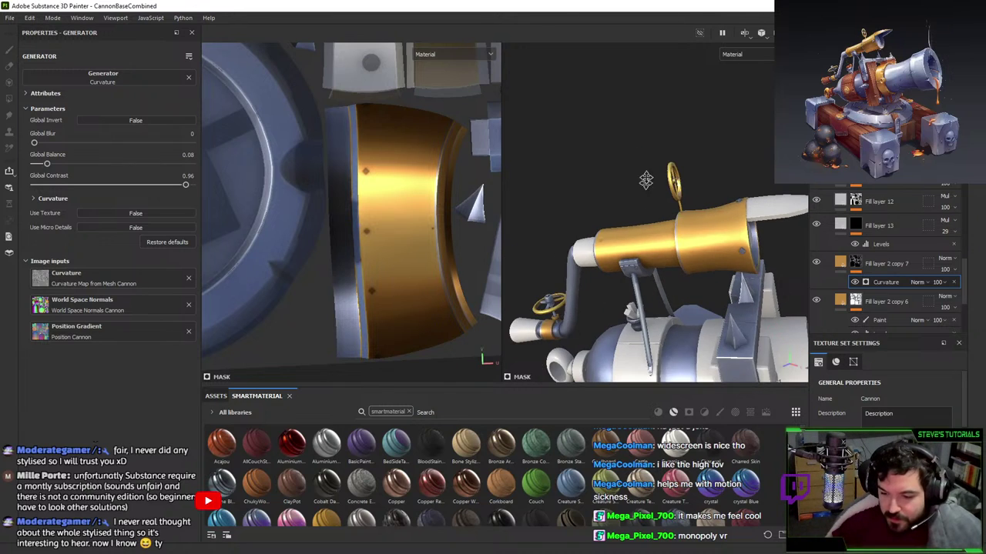
{"action": "right_click_drag", "start_coordinate": [644, 180], "coordinate": [642, 236], "text": "alt"}
{"action": "middle_click_drag", "start_coordinate": [642, 236], "coordinate": [633, 209], "text": "alt"}
{"action": "left_click_drag", "start_coordinate": [678, 246], "coordinate": [594, 201], "text": "alt"}
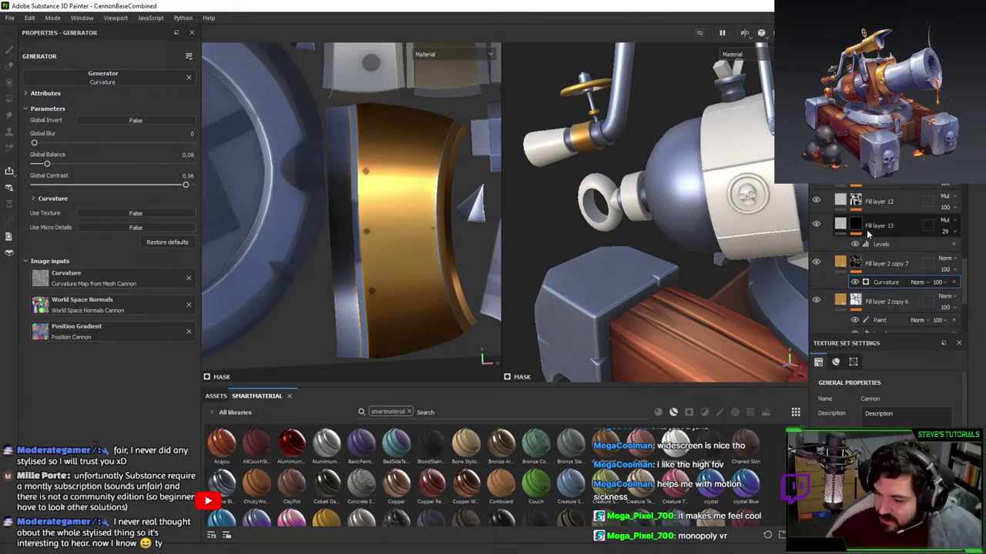
- Try mesh-filling the ring at the cannon's rear to give it the gold metal
{"action": "scroll", "coordinate": [859, 208], "scroll_direction": "down", "scroll_amount": 5}
{"action": "key", "text": "4"}
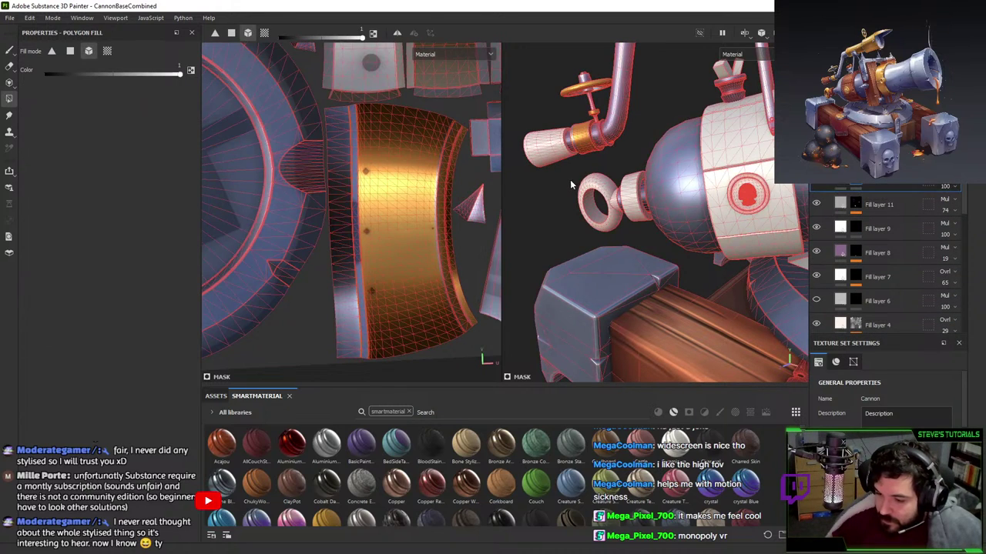
{"action": "left_click", "coordinate": [596, 183]}
{"action": "key", "text": "1"}
{"action": "left_click_drag", "start_coordinate": [596, 183], "coordinate": [585, 208], "text": "alt"}
{"action": "scroll", "coordinate": [594, 203], "scroll_direction": "up", "scroll_amount": 2}
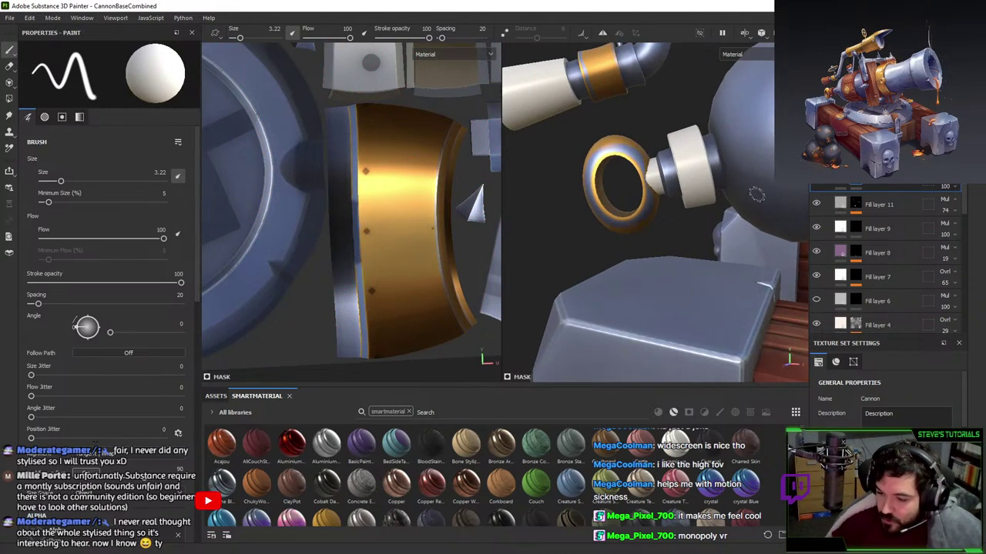
{"action": "middle_click_drag", "start_coordinate": [594, 203], "coordinate": [625, 183], "text": "alt"}
{"action": "key", "text": "ctrl+z"}
- Mesh-fill the cannon's rear ring with fill value 1 so it takes the gold metal
{"action": "scroll", "coordinate": [855, 230], "scroll_direction": "down", "scroll_amount": 3}
{"action": "key", "text": "4"}
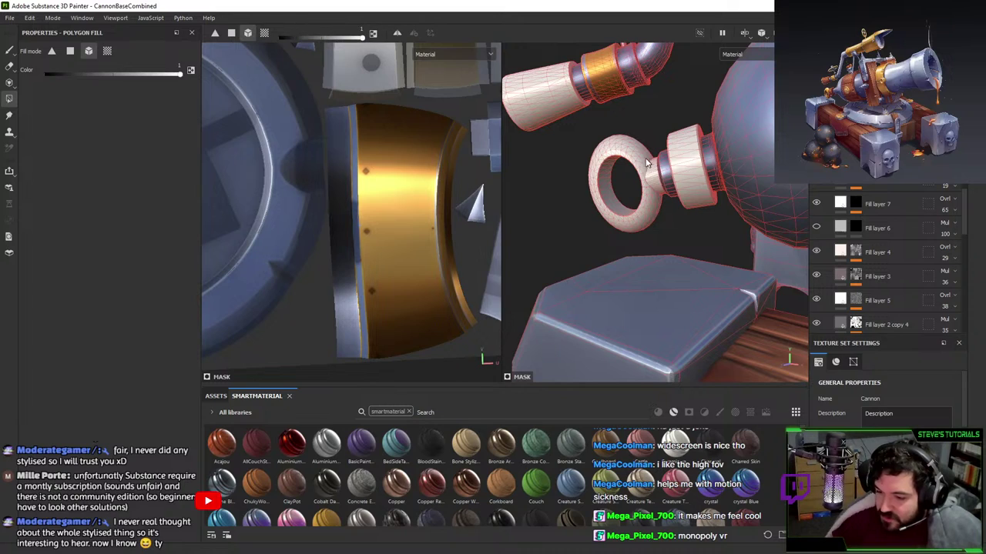
{"action": "left_click", "coordinate": [638, 159]}
{"action": "scroll", "coordinate": [877, 246], "scroll_direction": "down", "scroll_amount": 2}
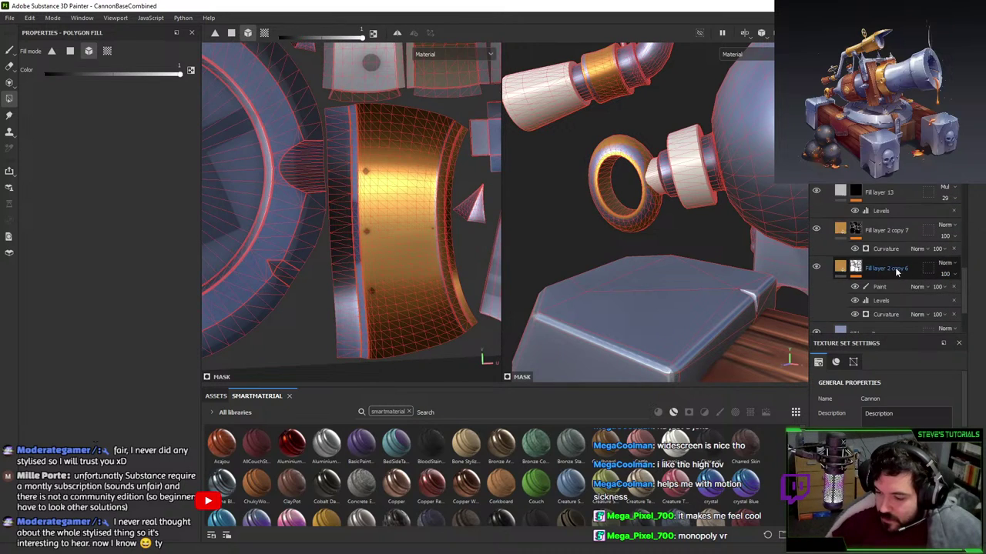
- Compare the rear ring with Fill layer 2 copy 7 and Fill layer 2 copy 6 hidden and shown
{"action": "left_click", "coordinate": [857, 234]}
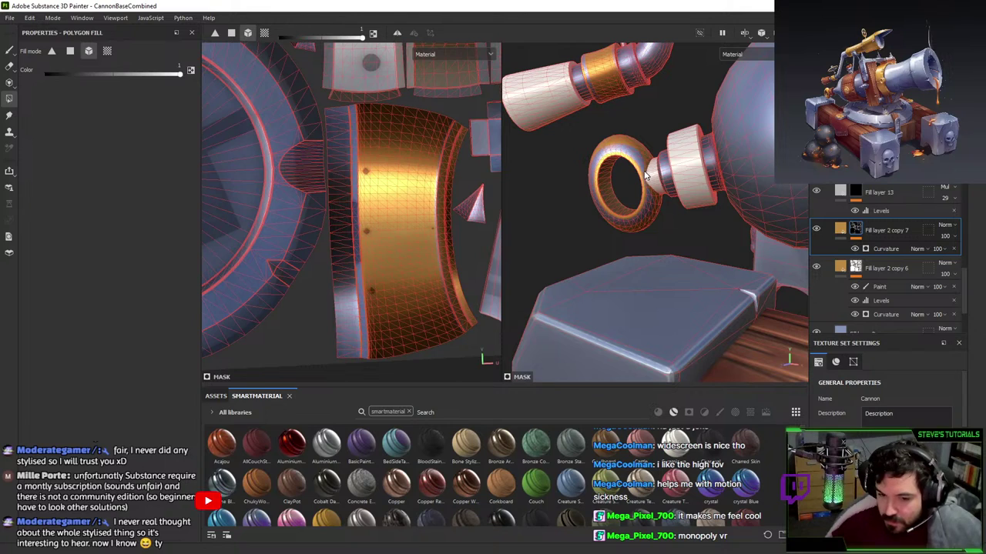
{"action": "left_click", "coordinate": [817, 266]}
{"action": "left_click", "coordinate": [817, 267]}
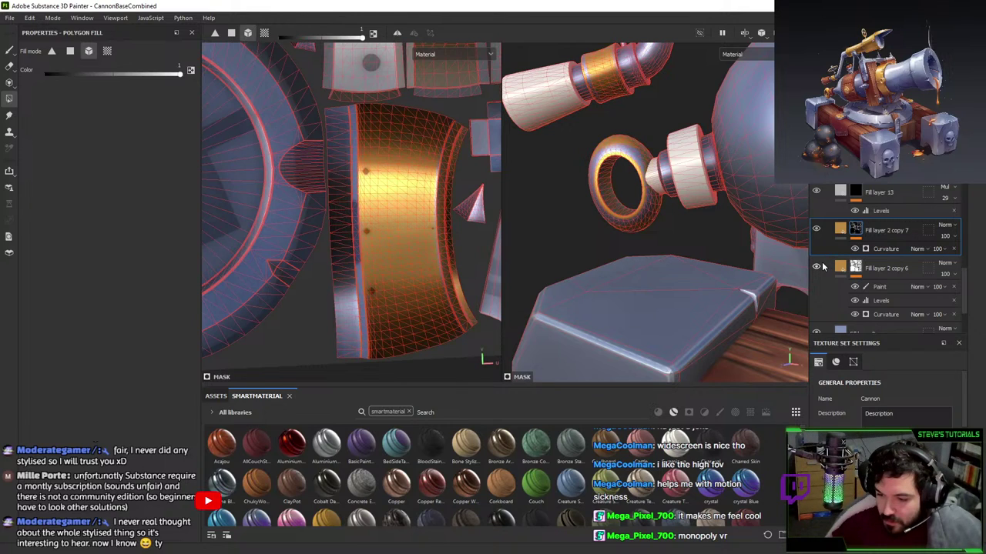
{"action": "right_click_drag", "start_coordinate": [645, 158], "coordinate": [861, 239], "text": "alt"}
{"action": "left_click_drag", "start_coordinate": [815, 228], "coordinate": [817, 283]}
{"action": "left_click", "coordinate": [817, 268]}
{"action": "left_click", "coordinate": [816, 267]}
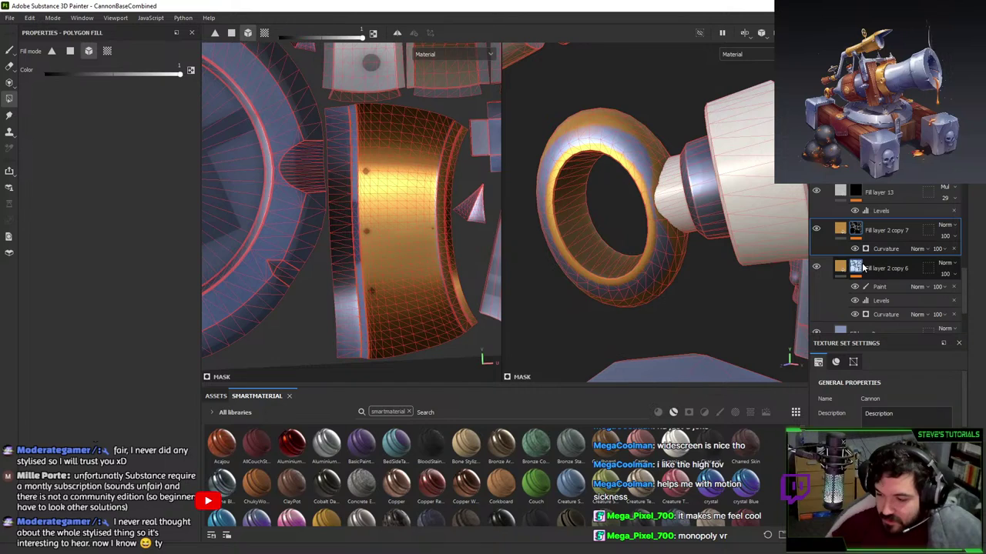
- Clear the rear ring from the Paint effect in Fill layer 2 copy 6's mask with fill value 0
{"action": "left_click", "coordinate": [839, 270]}
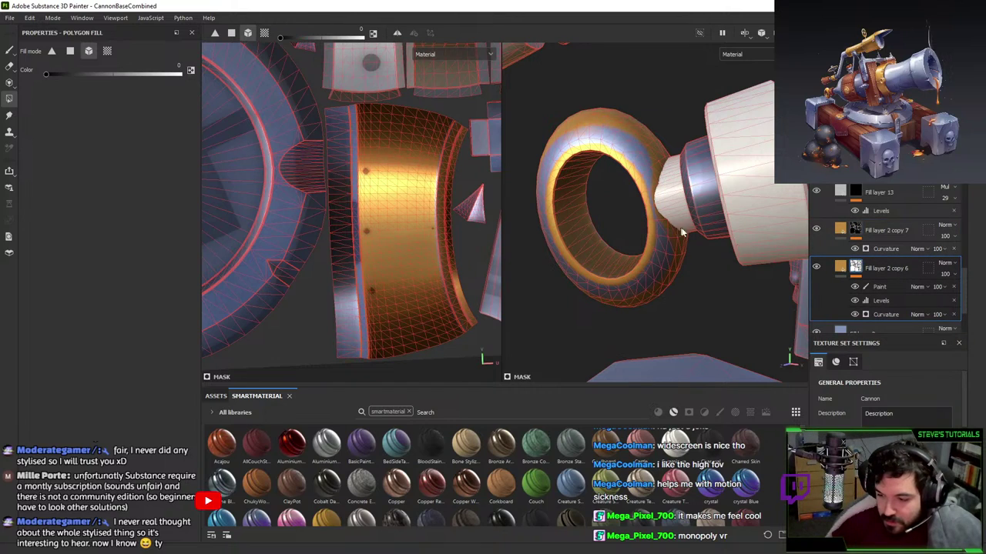
{"action": "left_click", "coordinate": [879, 287]}
{"action": "left_click_drag", "start_coordinate": [541, 119], "coordinate": [732, 324]}
- Try other Global Balance values on Fill layer 2 copy 7's Curvature generator, comparing the rear ring and the telescope's handwheel
{"action": "left_click", "coordinate": [855, 230]}
{"action": "scroll", "coordinate": [684, 221], "scroll_direction": "down", "scroll_amount": 2}
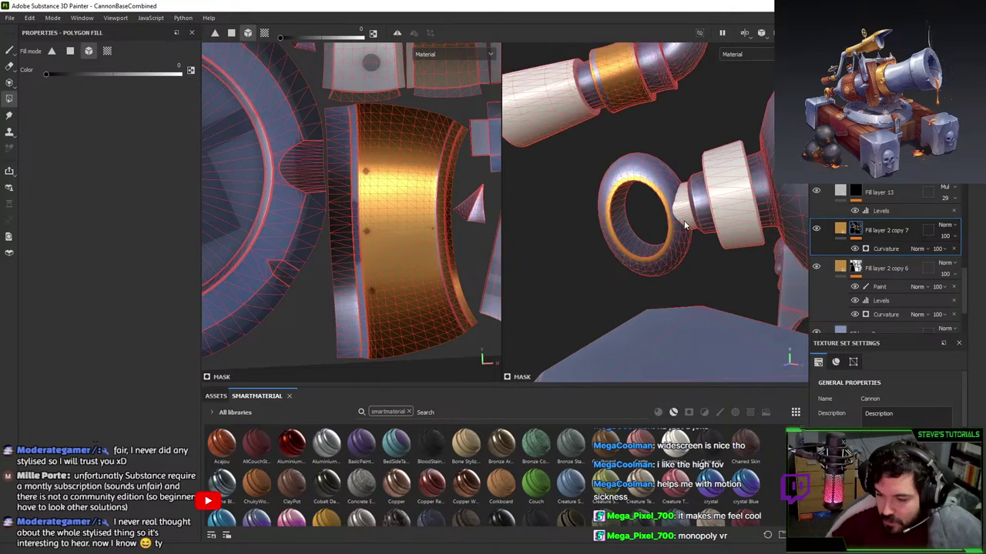
{"action": "left_click", "coordinate": [886, 249]}
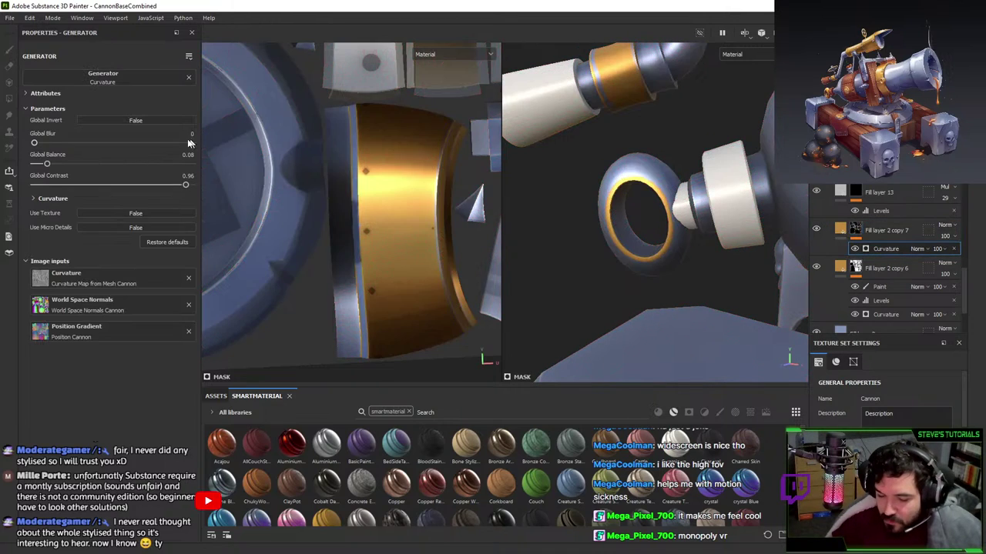
{"action": "mouse_move", "coordinate": [47, 164]}
{"action": "left_mouse_down"}
{"action": "mouse_move", "coordinate": [123, 164]}
{"action": "mouse_move", "coordinate": [60, 165]}
{"action": "mouse_move", "coordinate": [73, 164]}
{"action": "left_mouse_up"}
{"action": "key", "text": "ctrl+z"}
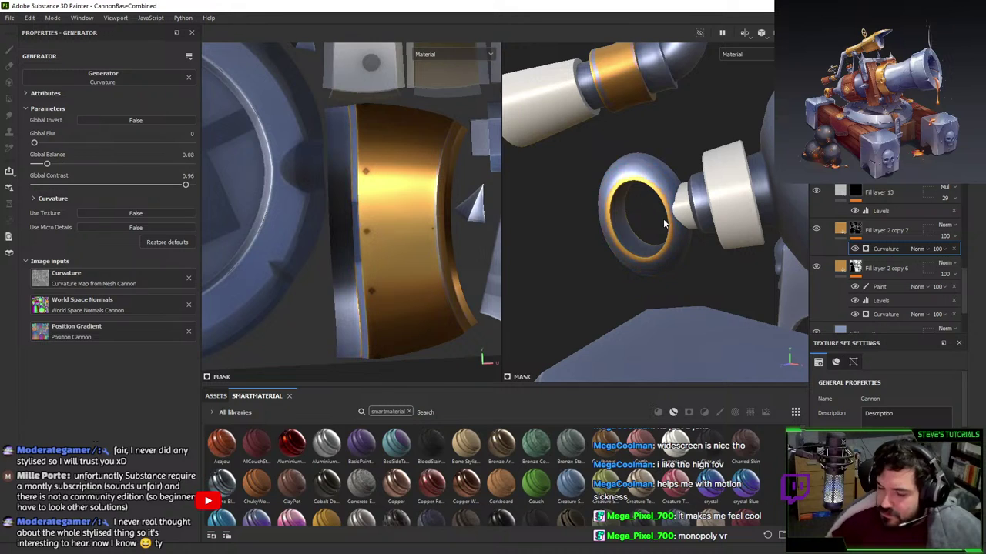
{"action": "left_click_drag", "start_coordinate": [663, 218], "coordinate": [711, 274], "text": "alt"}
{"action": "scroll", "coordinate": [711, 274], "scroll_direction": "up", "scroll_amount": 3}
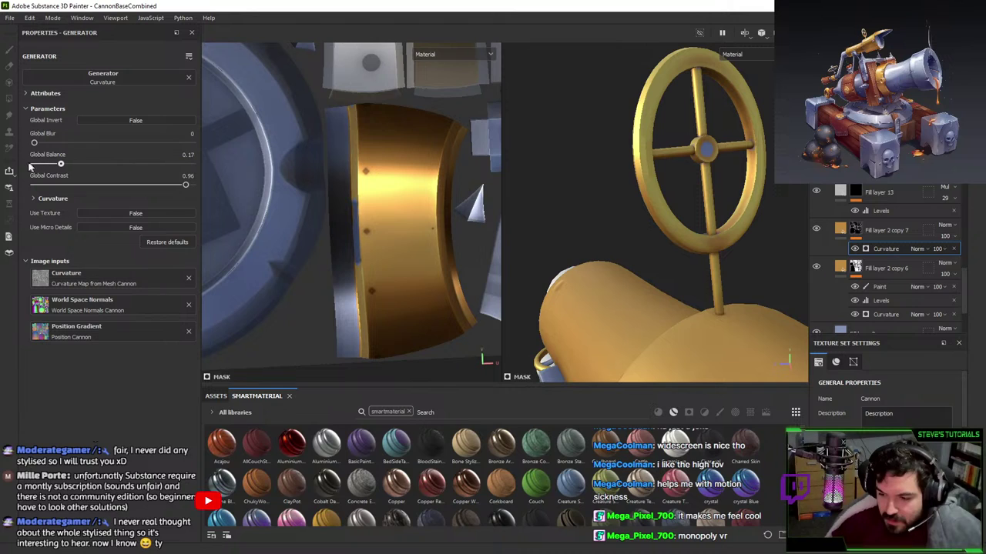
{"action": "left_click_drag", "start_coordinate": [29, 164], "coordinate": [20, 165]}
{"action": "key", "text": "ctrl+z"}
- Duplicate Fill layer 2 copy 7 and select the original layer's mask for mesh-filling around the rear ring
{"action": "right_click", "coordinate": [876, 229]}
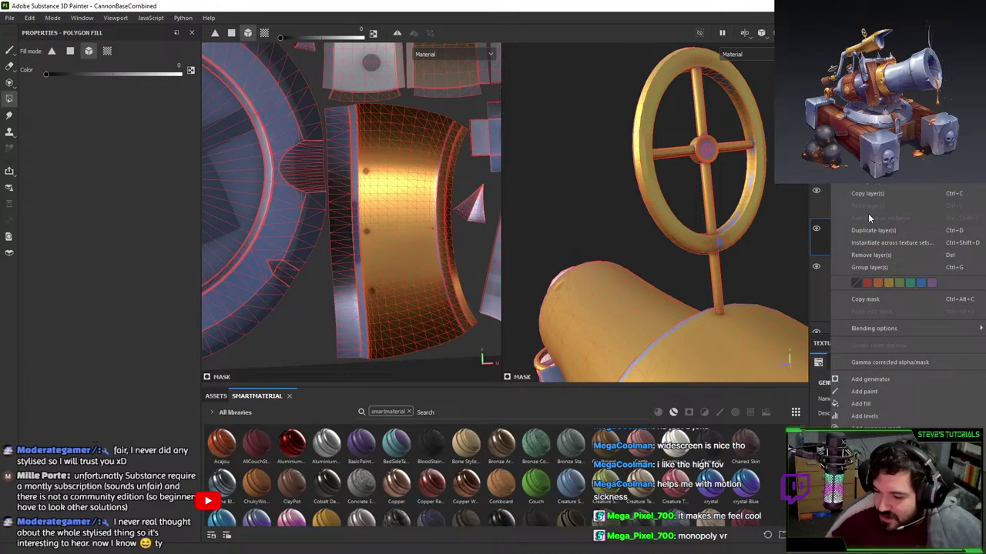
{"action": "left_click", "coordinate": [873, 230]}
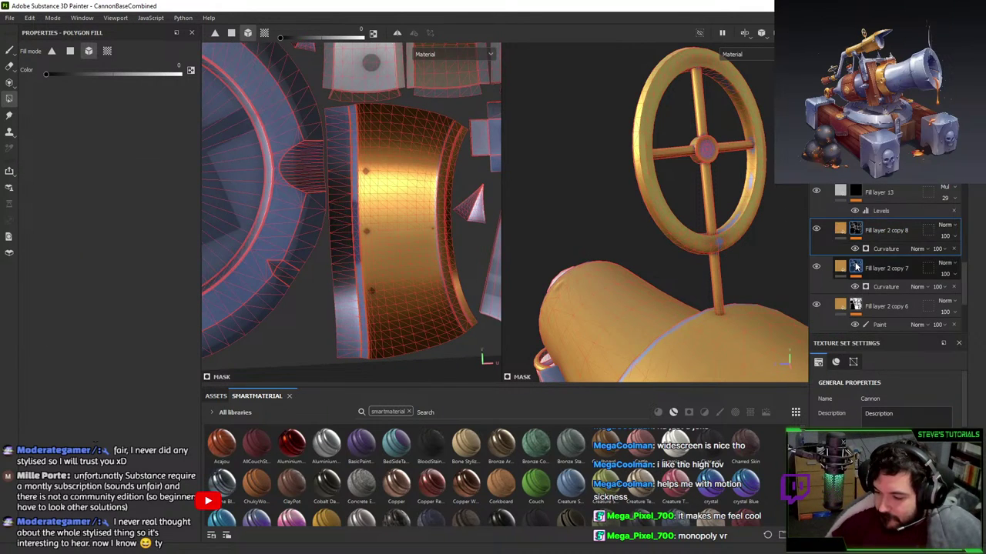
{"action": "left_click", "coordinate": [855, 266]}
{"action": "scroll", "coordinate": [724, 254], "scroll_direction": "down", "scroll_amount": 4}
{"action": "mouse_move", "coordinate": [724, 254]}
{"action": "left_mouse_down", "text": "alt"}
{"action": "mouse_move", "coordinate": [763, 107]}
{"action": "mouse_move", "coordinate": [711, 276]}
{"action": "mouse_move", "coordinate": [716, 237]}
{"action": "left_mouse_up", "text": "alt"}
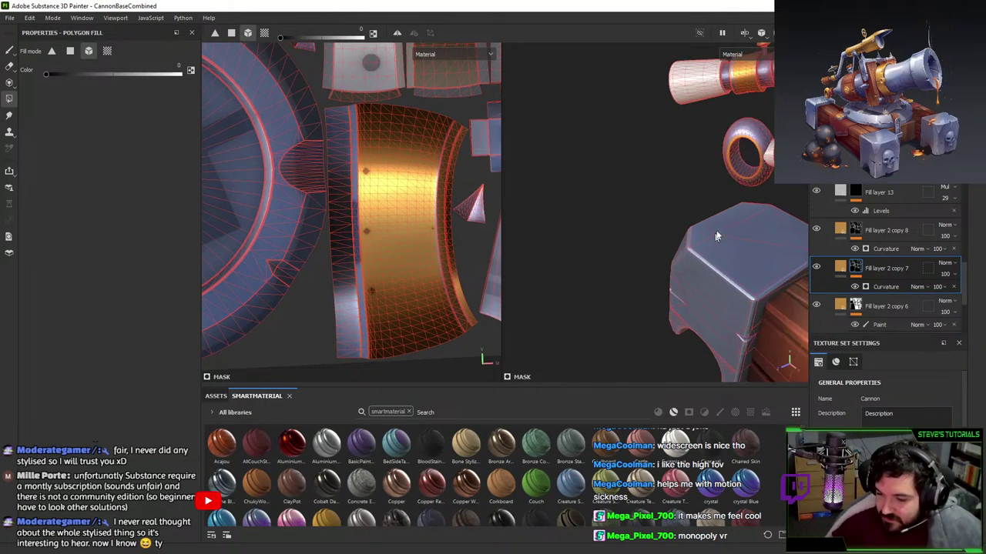
{"action": "middle_click_drag", "start_coordinate": [734, 188], "coordinate": [657, 197], "text": "alt"}
{"action": "right_click_drag", "start_coordinate": [693, 160], "coordinate": [662, 296], "text": "alt"}
{"action": "key", "text": "x"}
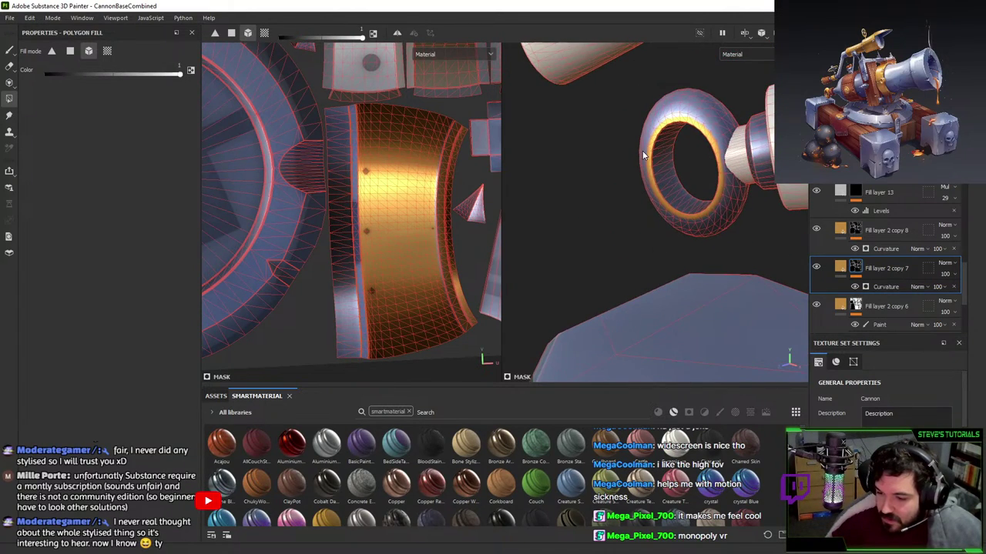
{"action": "left_click_drag", "start_coordinate": [743, 167], "coordinate": [762, 182], "text": "alt"}
- Reset Fill layer 2 copy 8's mask to black without its Curvature generator
{"action": "left_click", "coordinate": [884, 230]}
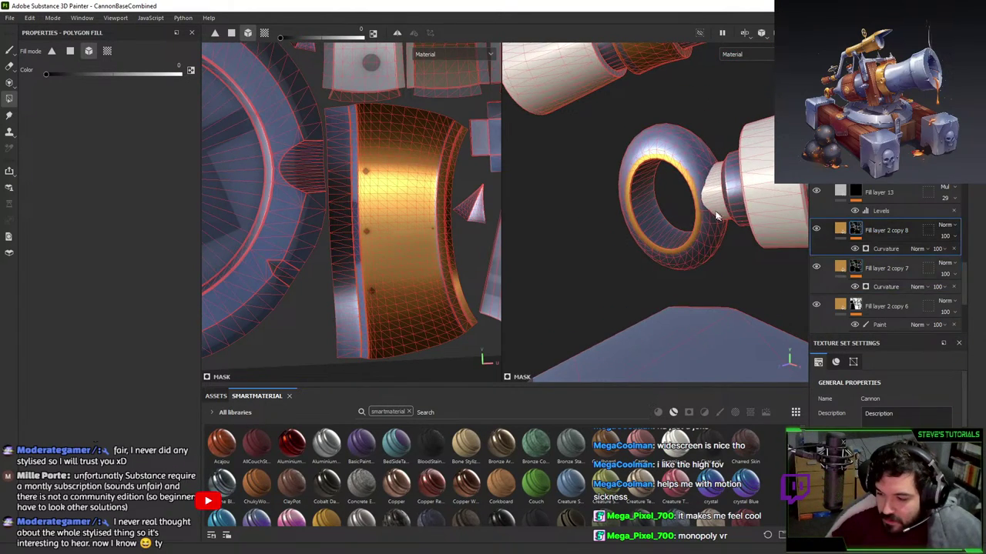
{"action": "right_click", "coordinate": [888, 250]}
{"action": "left_click", "coordinate": [888, 245]}
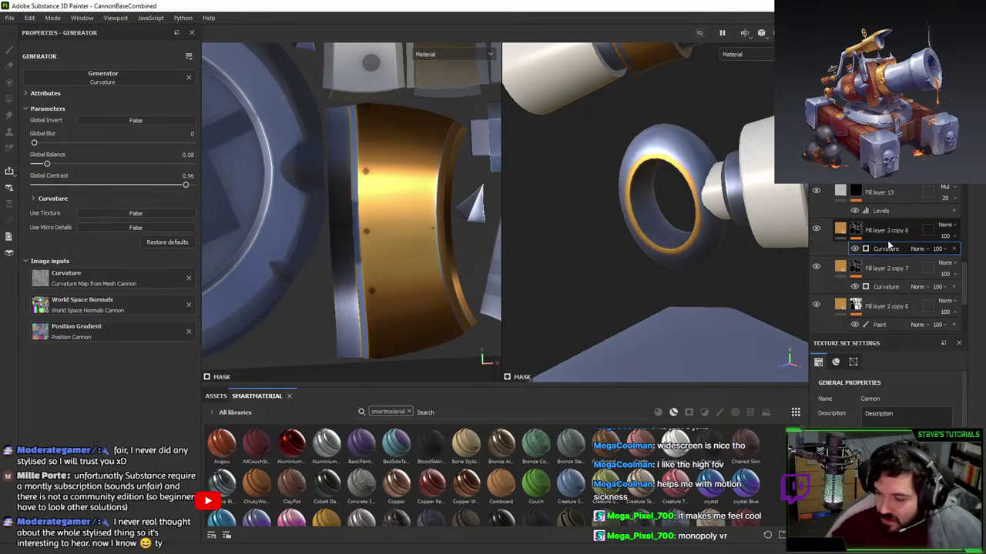
{"action": "left_click", "coordinate": [858, 234]}
{"action": "right_click", "coordinate": [856, 228]}
{"action": "left_click", "coordinate": [869, 152]}
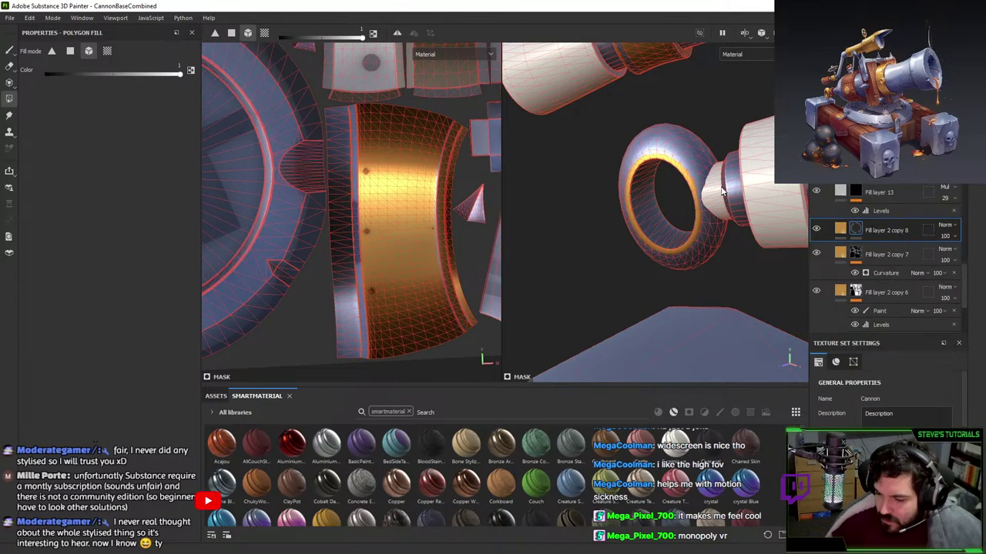
- Place Fill layer 2 copy 8 in a new folder and give the folder a black mask
{"action": "left_click", "coordinate": [939, 152]}
{"action": "left_click_drag", "start_coordinate": [886, 247], "coordinate": [877, 232]}
{"action": "right_click", "coordinate": [874, 232]}
{"action": "left_click", "coordinate": [869, 126]}
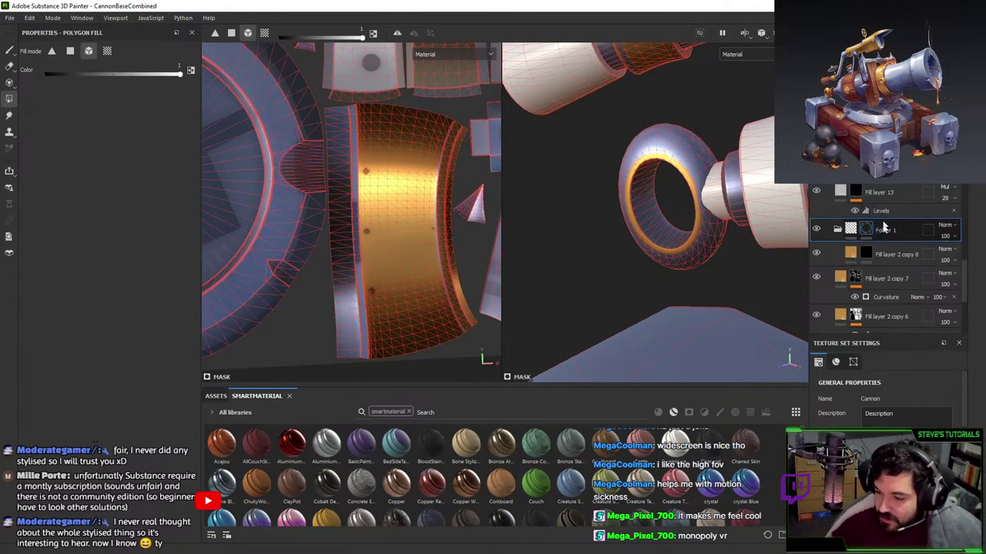
- Place Fill layer 2 copy 7 in a second new folder and give that folder a black mask
{"action": "left_click", "coordinate": [855, 278]}
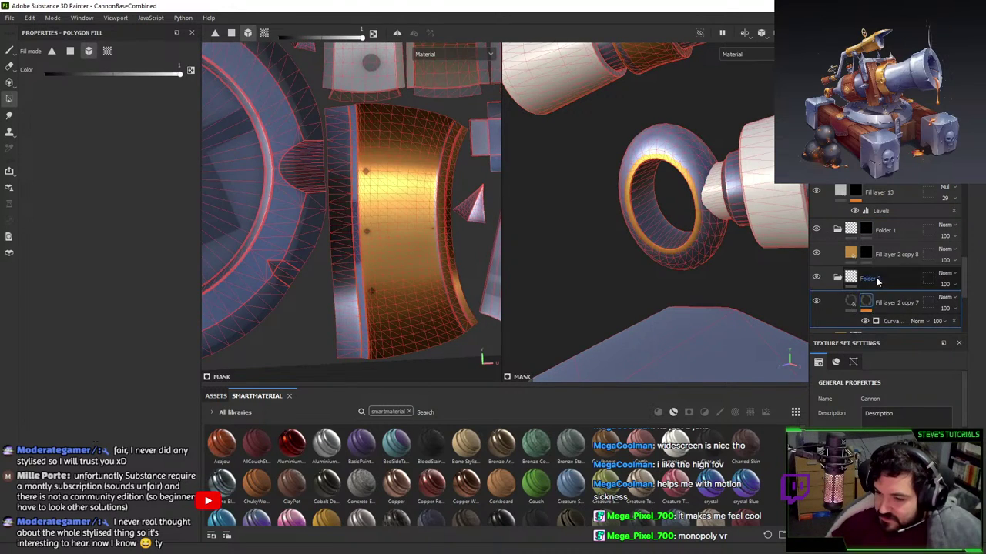
{"action": "right_click", "coordinate": [891, 285]}
{"action": "left_click", "coordinate": [868, 126]}
- Mesh-fill the telescope's handwheel in Folder 2's mask
{"action": "scroll", "coordinate": [689, 183], "scroll_direction": "down", "scroll_amount": 2}
{"action": "left_click_drag", "start_coordinate": [688, 182], "coordinate": [660, 131], "text": "alt"}
{"action": "middle_click_drag", "start_coordinate": [622, 108], "coordinate": [659, 160], "text": "alt"}
{"action": "left_click_drag", "start_coordinate": [659, 160], "coordinate": [622, 156], "text": "alt"}
{"action": "left_click_drag", "start_coordinate": [559, 121], "coordinate": [717, 226]}
{"action": "key", "text": "1"}
- Mesh-fill the rim of the crank's handwheel and the small collar on its stem in Folder 2's mask with value 1
{"action": "mouse_move", "coordinate": [649, 260]}
{"action": "left_mouse_down", "text": "alt"}
{"action": "mouse_move", "coordinate": [703, 231]}
{"action": "mouse_move", "coordinate": [662, 255]}
{"action": "left_mouse_up", "text": "alt"}
{"action": "middle_click_drag", "start_coordinate": [662, 255], "coordinate": [667, 154], "text": "alt"}
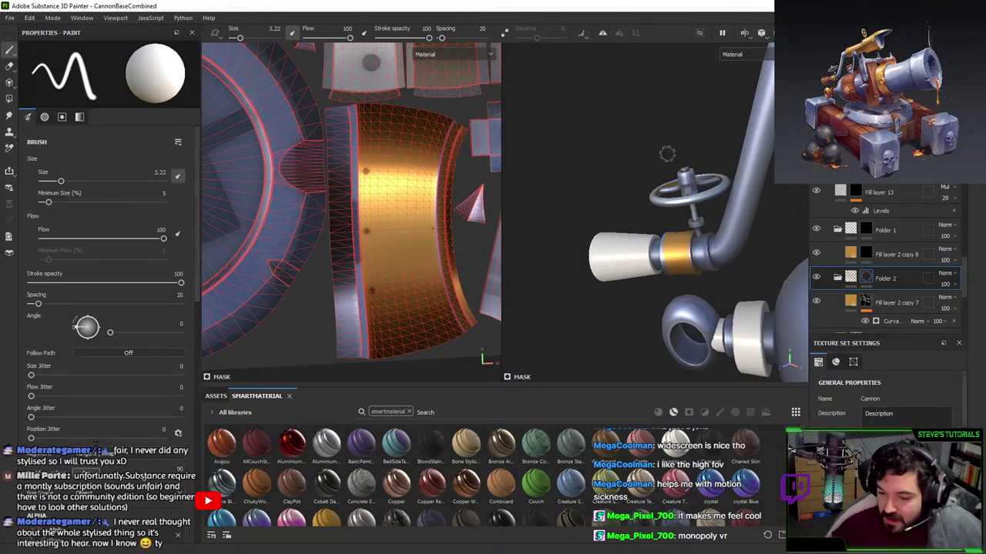
{"action": "right_click_drag", "start_coordinate": [667, 154], "coordinate": [623, 260], "text": "alt"}
{"action": "key", "text": "4"}
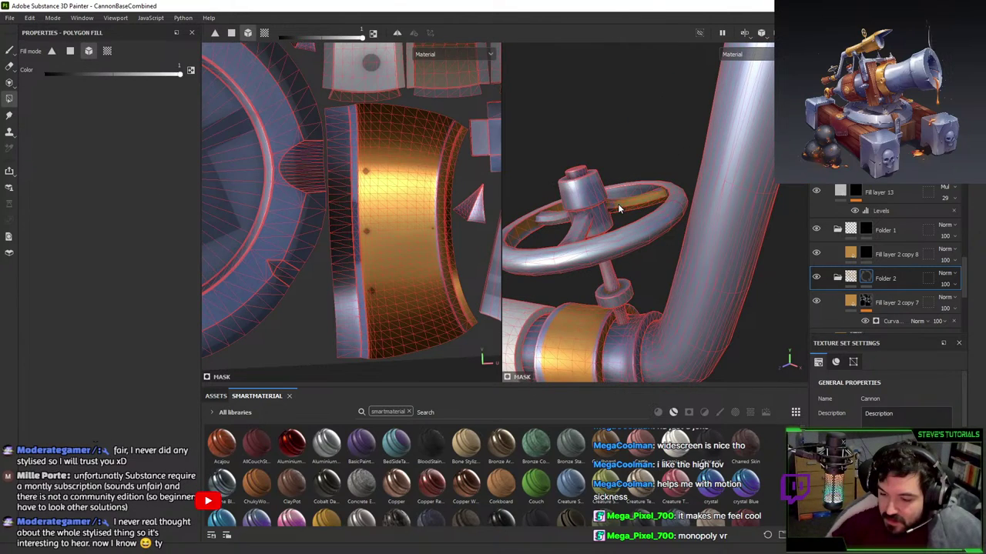
{"action": "left_click", "coordinate": [553, 214]}
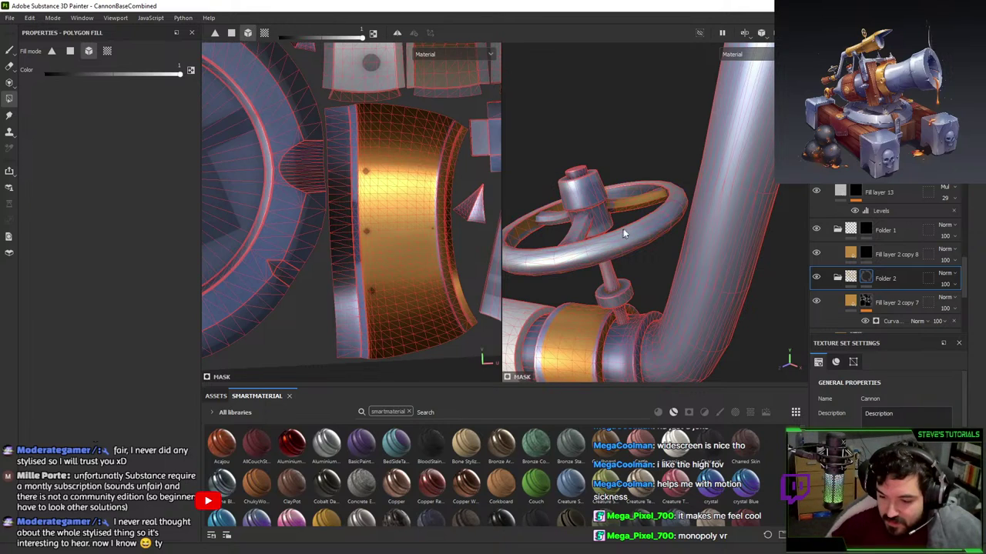
{"action": "key", "text": "c"}
{"action": "key", "text": "m"}
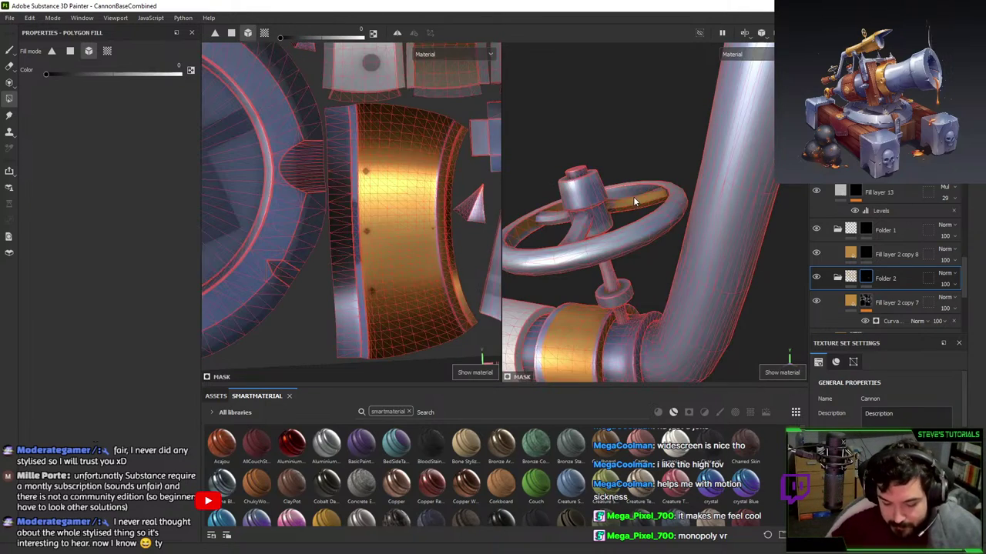
{"action": "left_click", "coordinate": [631, 209]}
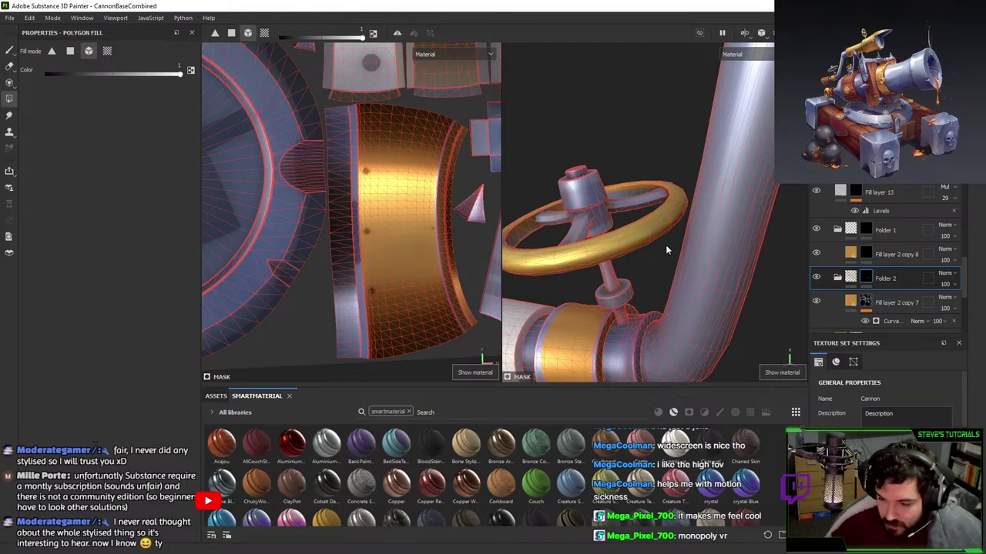
{"action": "left_click", "coordinate": [624, 298]}
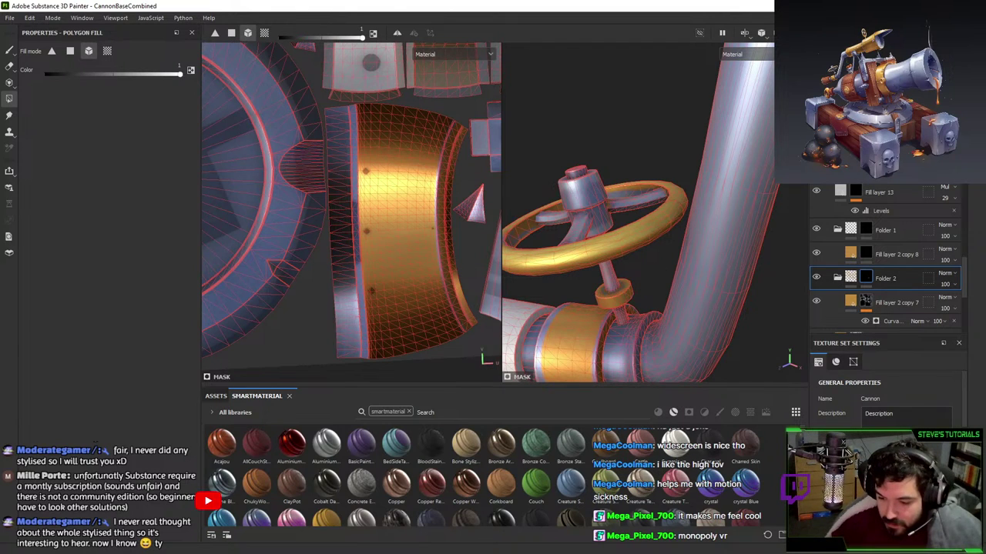
- Examine the crank's grip, its gold band and the rear ring from several angles
{"action": "key", "text": "1"}
{"action": "scroll", "coordinate": [626, 297], "scroll_direction": "down", "scroll_amount": 3}
{"action": "mouse_move", "coordinate": [646, 262]}
{"action": "left_mouse_down", "text": "alt"}
{"action": "mouse_move", "coordinate": [697, 222]}
{"action": "mouse_move", "coordinate": [759, 222]}
{"action": "left_mouse_up", "text": "alt"}
{"action": "scroll", "coordinate": [732, 238], "scroll_direction": "down", "scroll_amount": 2}
{"action": "right_click_drag", "start_coordinate": [759, 223], "coordinate": [801, 185], "text": "alt"}
{"action": "right_click_drag", "start_coordinate": [636, 247], "coordinate": [754, 173], "text": "alt"}
{"action": "left_click_drag", "start_coordinate": [754, 174], "coordinate": [717, 289], "text": "alt"}
{"action": "key", "text": "4"}
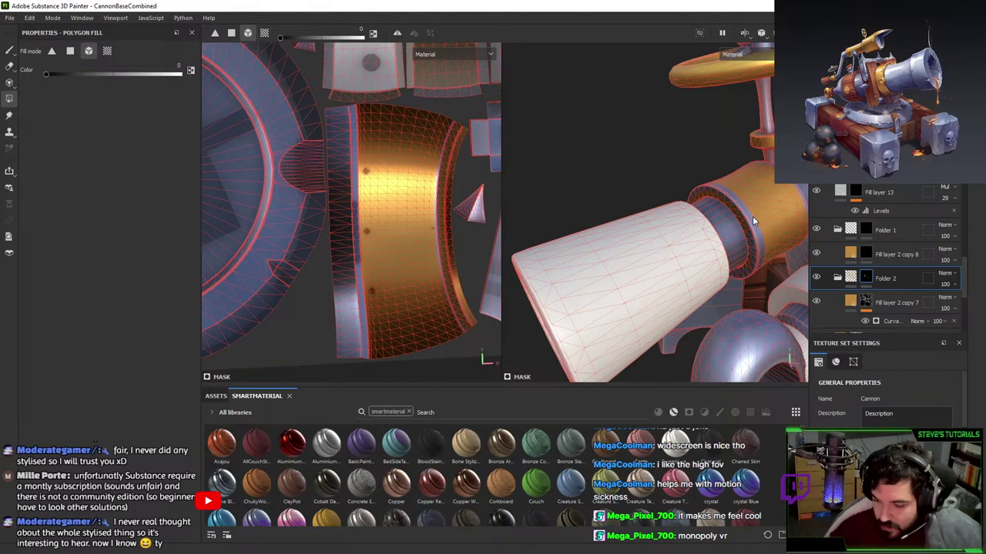
{"action": "key", "text": "1"}
{"action": "mouse_move", "coordinate": [752, 215]}
{"action": "left_mouse_down", "text": "alt"}
{"action": "mouse_move", "coordinate": [723, 183]}
{"action": "mouse_move", "coordinate": [759, 207]}
{"action": "left_mouse_up", "text": "alt"}
- Mesh-fill the rear ring with value 1 in both Fill layer 2 copy 8's mask and Folder 1's mask
{"action": "left_click", "coordinate": [864, 255]}
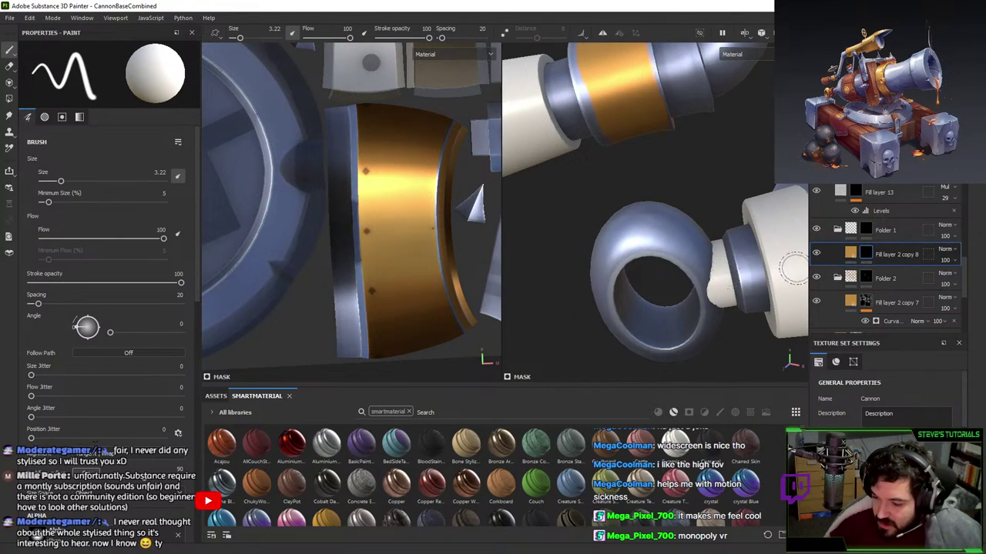
{"action": "key", "text": "4"}
{"action": "key", "text": "x"}
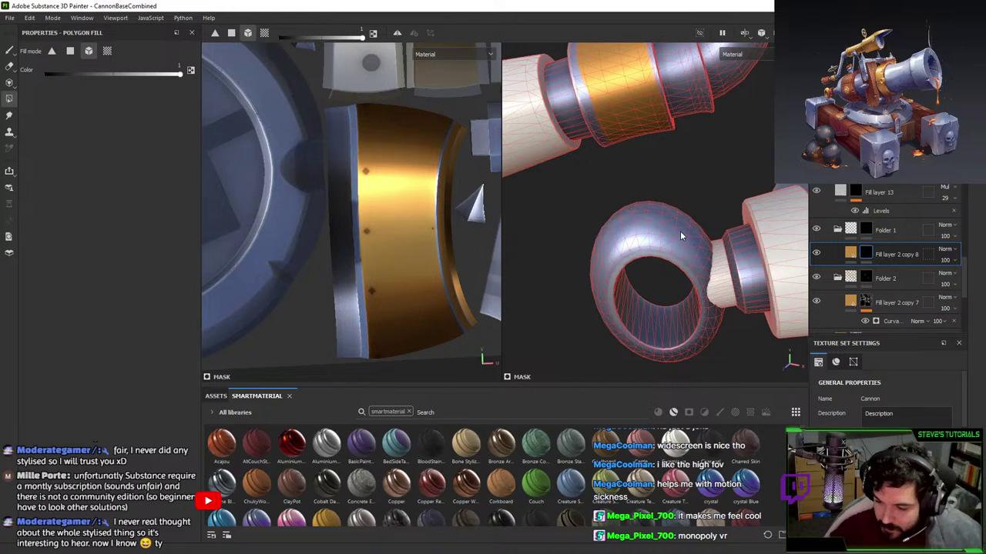
{"action": "left_click_drag", "start_coordinate": [565, 184], "coordinate": [652, 296]}
{"action": "left_click_drag", "start_coordinate": [626, 201], "coordinate": [663, 284]}
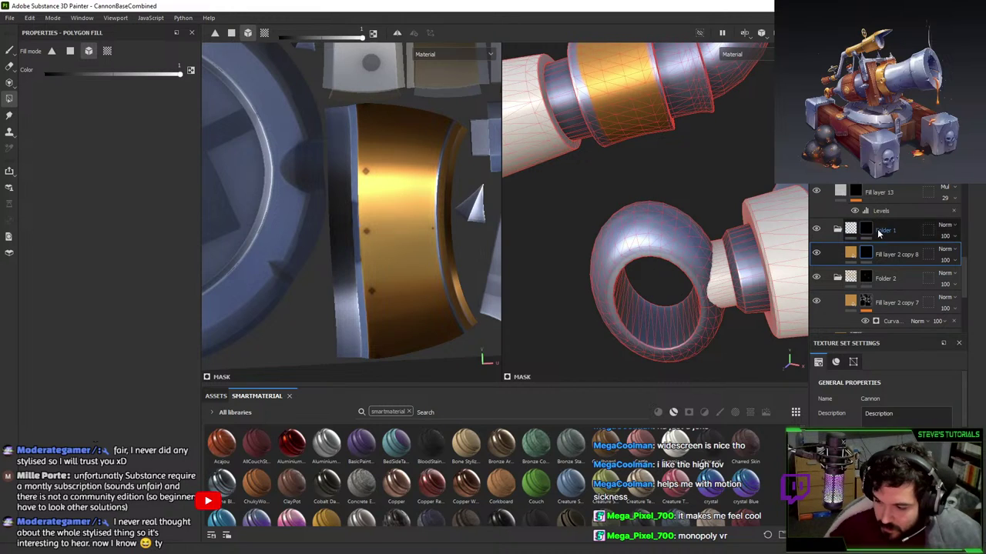
{"action": "left_click", "coordinate": [867, 230]}
{"action": "left_click_drag", "start_coordinate": [652, 219], "coordinate": [691, 286]}
- Clear the mask of Fill layer 2 copy 8 and add a Curvature generator to it
{"action": "right_click", "coordinate": [872, 255]}
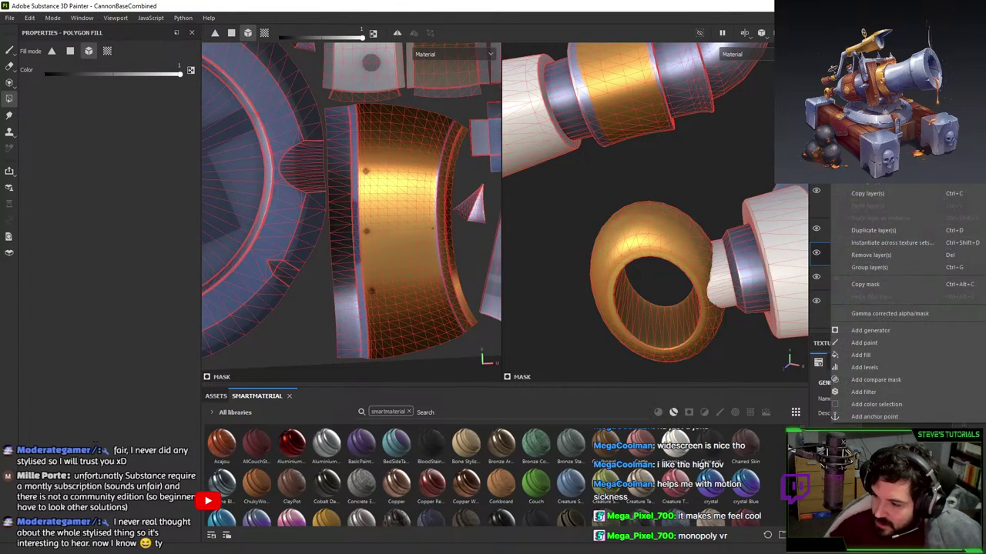
{"action": "left_click", "coordinate": [870, 150]}
{"action": "right_click", "coordinate": [867, 257]}
{"action": "left_click", "coordinate": [870, 331]}
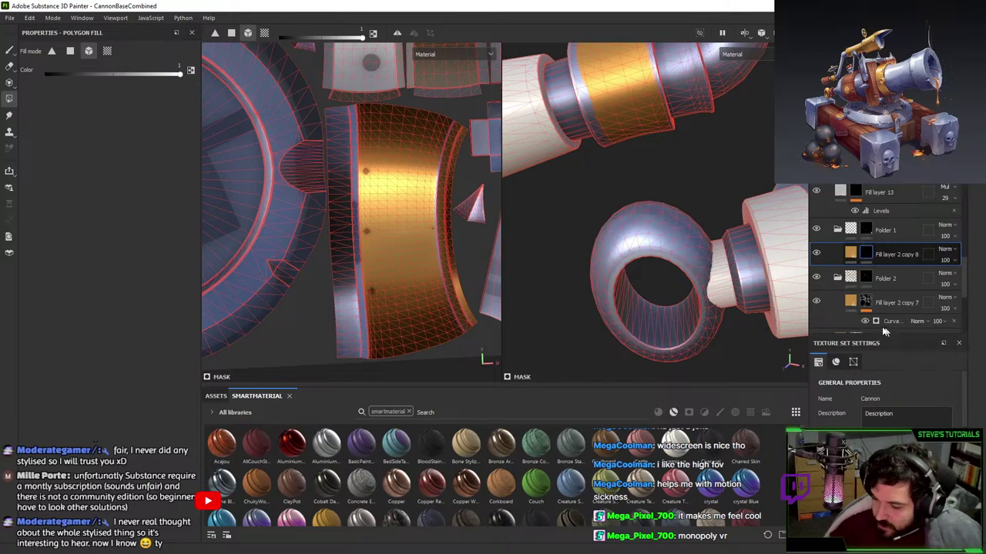
{"action": "left_click", "coordinate": [157, 77]}
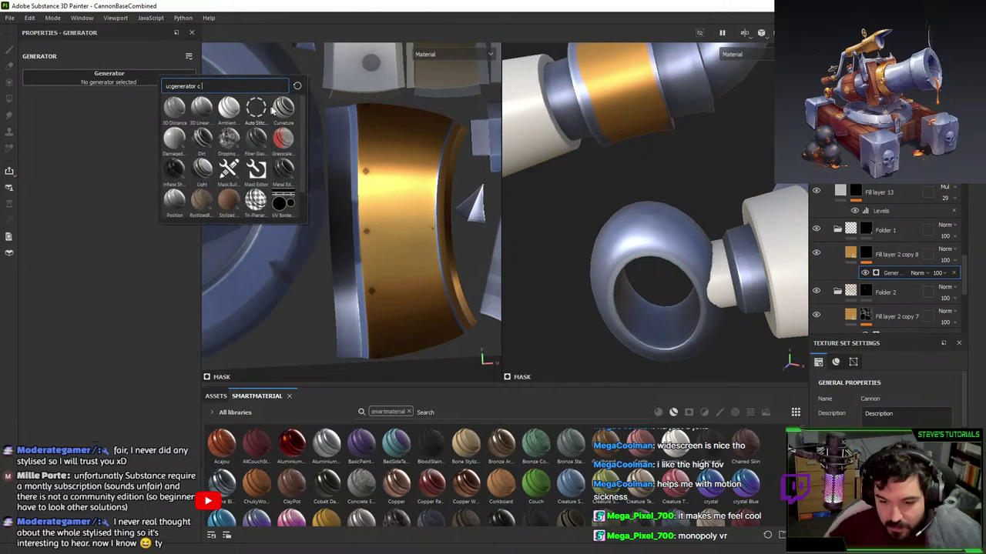
{"action": "left_click", "coordinate": [279, 111]}
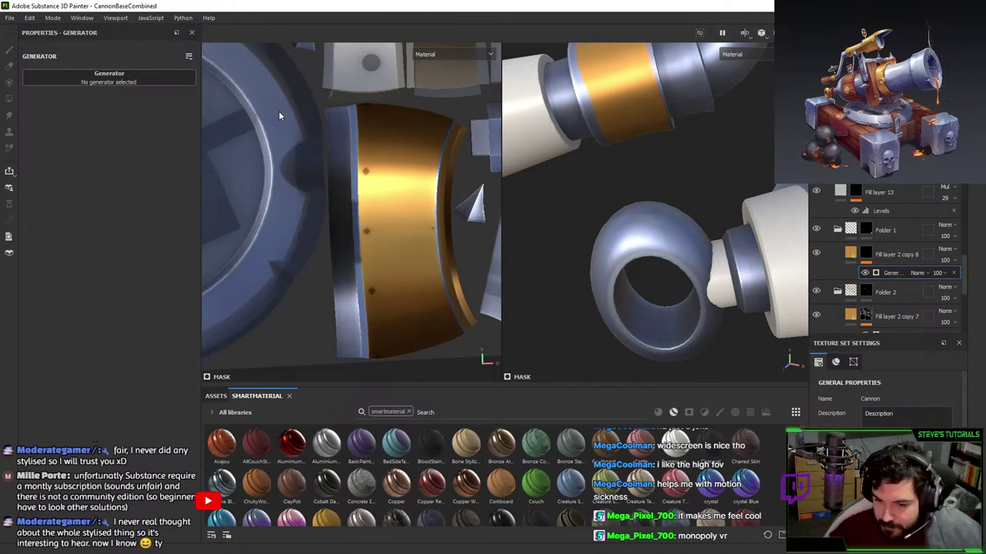
- Invert the rear ring's Curvature generator and set its global balance to 0.01 and global contrast to 0.69
{"action": "left_click_drag", "start_coordinate": [83, 186], "coordinate": [197, 187]}
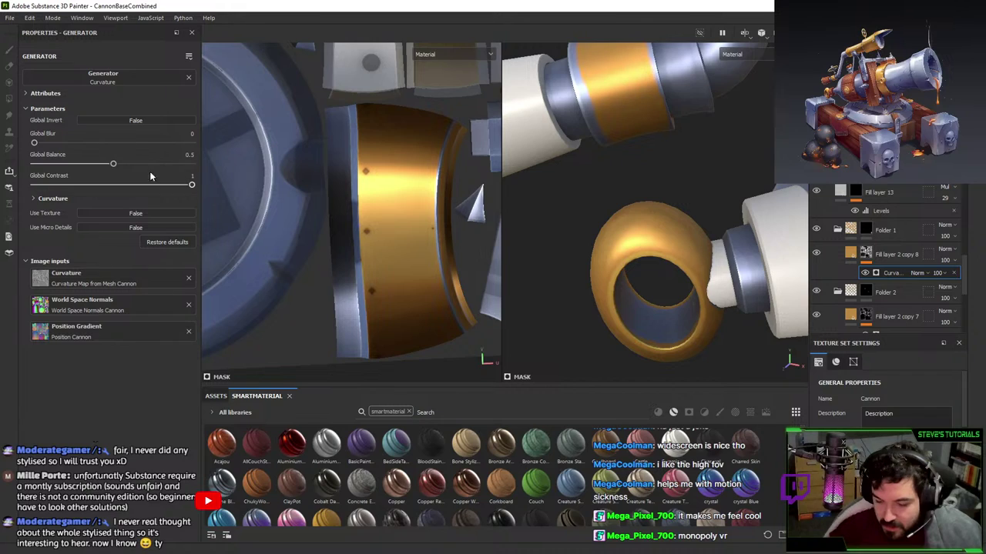
{"action": "mouse_move", "coordinate": [113, 164]}
{"action": "left_mouse_down"}
{"action": "mouse_move", "coordinate": [177, 166]}
{"action": "mouse_move", "coordinate": [36, 164]}
{"action": "mouse_move", "coordinate": [55, 161]}
{"action": "mouse_move", "coordinate": [44, 160]}
{"action": "left_mouse_up"}
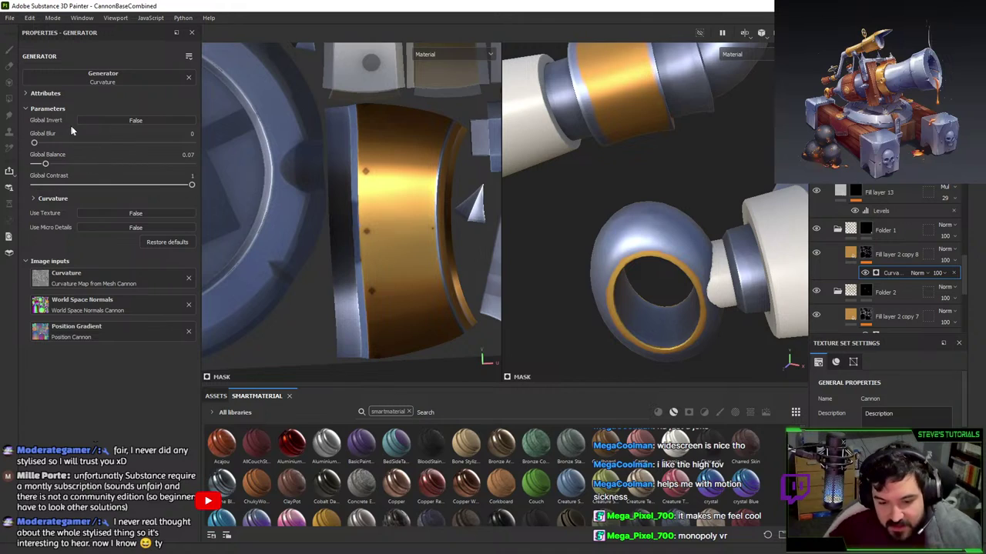
{"action": "left_click", "coordinate": [120, 121]}
{"action": "left_click_drag", "start_coordinate": [192, 185], "coordinate": [142, 185]}
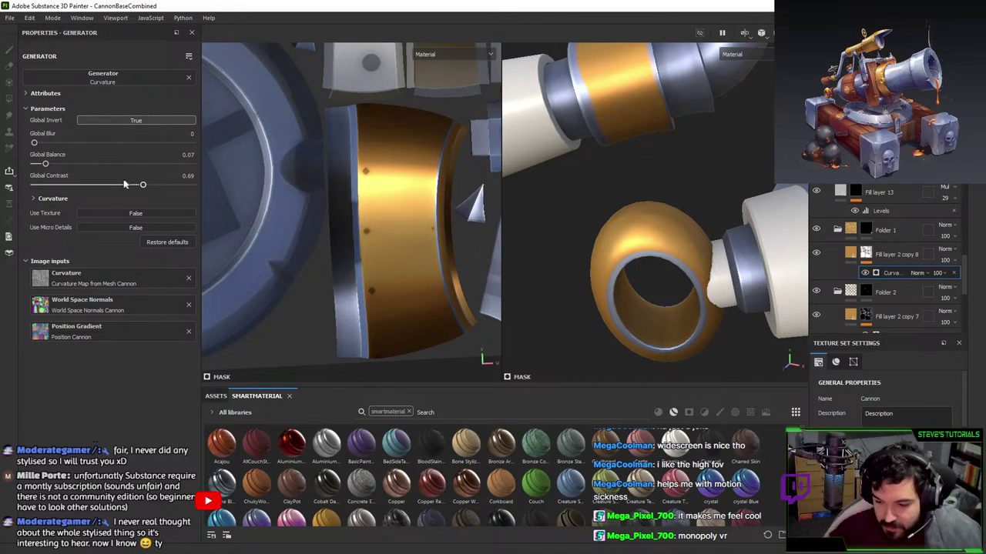
{"action": "left_click_drag", "start_coordinate": [46, 164], "coordinate": [36, 164]}
- Examine the gold rear ring and its worn inner edge from several angles and distances
{"action": "scroll", "coordinate": [709, 200], "scroll_direction": "down", "scroll_amount": 3}
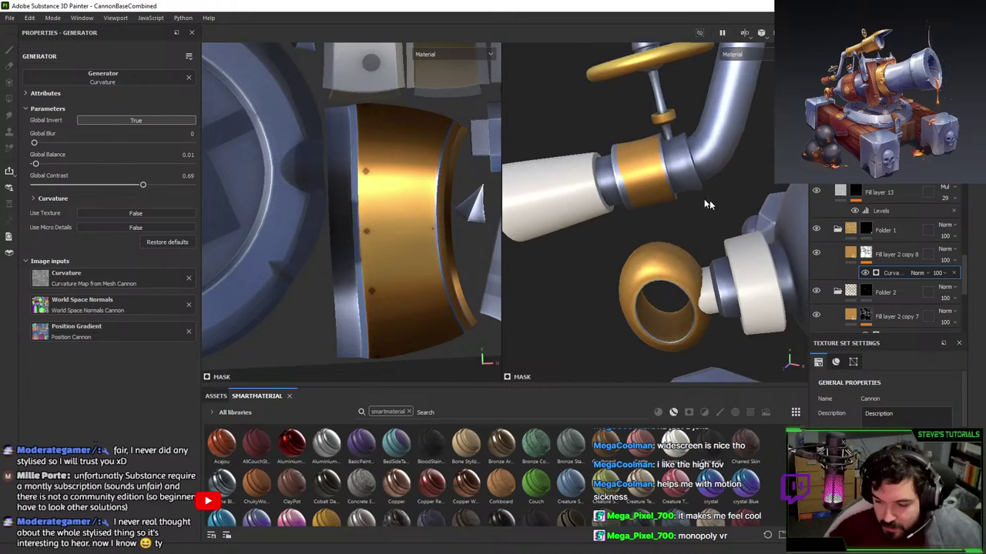
{"action": "left_click_drag", "start_coordinate": [709, 200], "coordinate": [727, 231], "text": "alt"}
{"action": "scroll", "coordinate": [727, 231], "scroll_direction": "down", "scroll_amount": 3}
{"action": "left_click_drag", "start_coordinate": [741, 286], "coordinate": [622, 241], "text": "alt"}
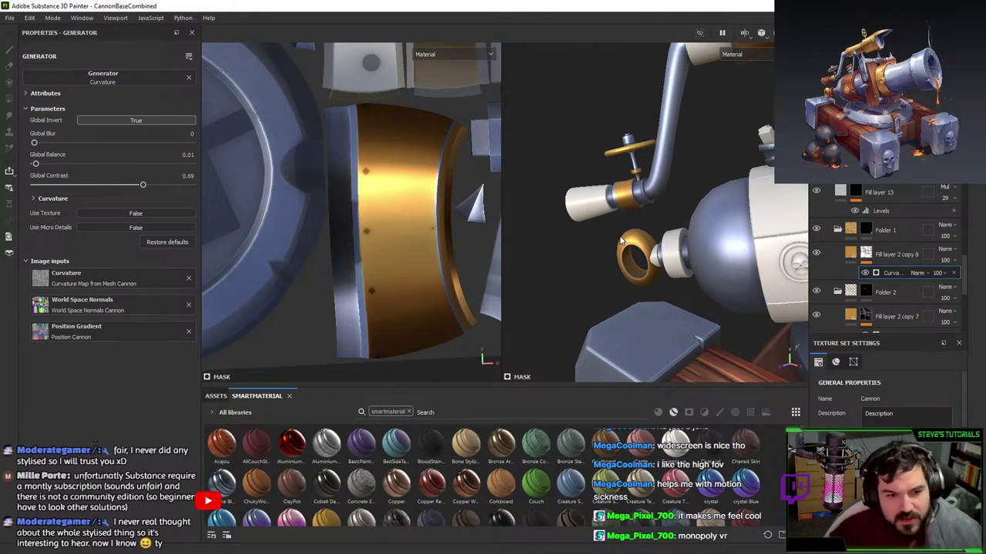
{"action": "middle_click_drag", "start_coordinate": [622, 241], "coordinate": [656, 147], "text": "alt"}
{"action": "left_click_drag", "start_coordinate": [656, 147], "coordinate": [674, 211], "text": "alt"}
{"action": "scroll", "coordinate": [673, 209], "scroll_direction": "up", "scroll_amount": 3}
{"action": "scroll", "coordinate": [673, 199], "scroll_direction": "up", "scroll_amount": 2}
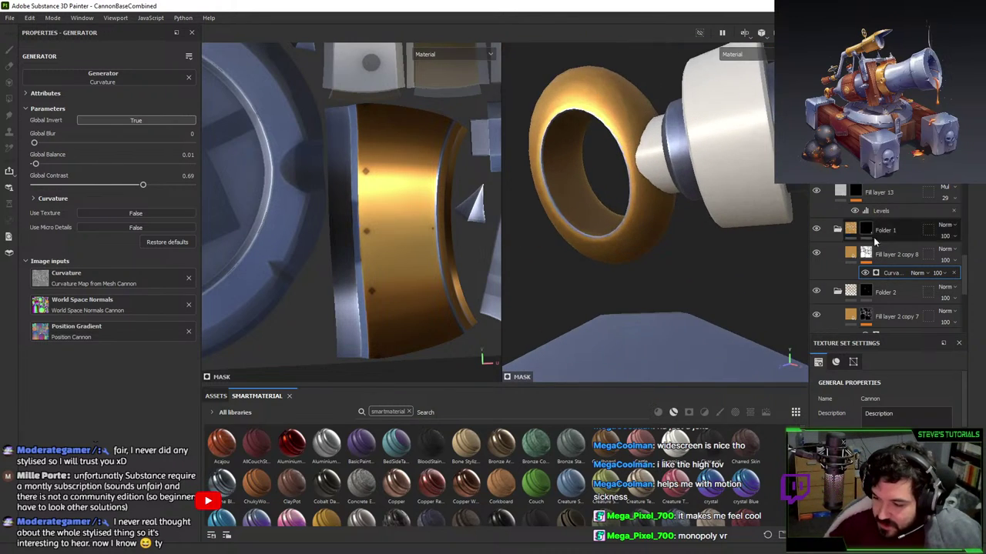
- Mesh-fill the rear ring's stem and the curved band around the barrel with value 1 in the overall metal mask above Fill layer 11
{"action": "scroll", "coordinate": [873, 237], "scroll_direction": "up", "scroll_amount": 5}
{"action": "left_click", "coordinate": [857, 187]}
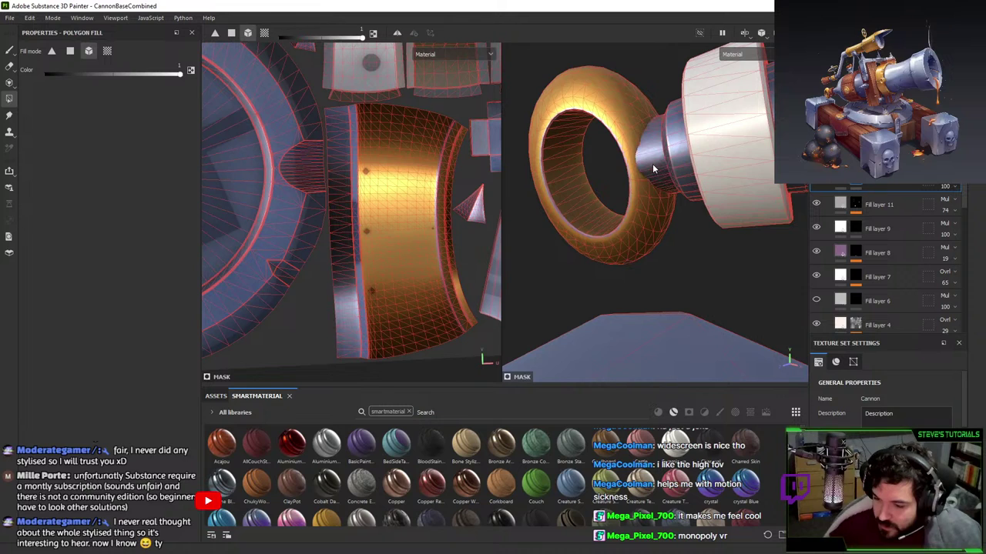
{"action": "key", "text": "1"}
{"action": "mouse_move", "coordinate": [652, 163]}
{"action": "left_mouse_down", "text": "alt"}
{"action": "mouse_move", "coordinate": [722, 157]}
{"action": "mouse_move", "coordinate": [692, 173]}
{"action": "mouse_move", "coordinate": [659, 245]}
{"action": "left_mouse_up", "text": "alt"}
{"action": "scroll", "coordinate": [693, 174], "scroll_direction": "down", "scroll_amount": 4}
{"action": "middle_click_drag", "start_coordinate": [659, 245], "coordinate": [627, 214], "text": "alt"}
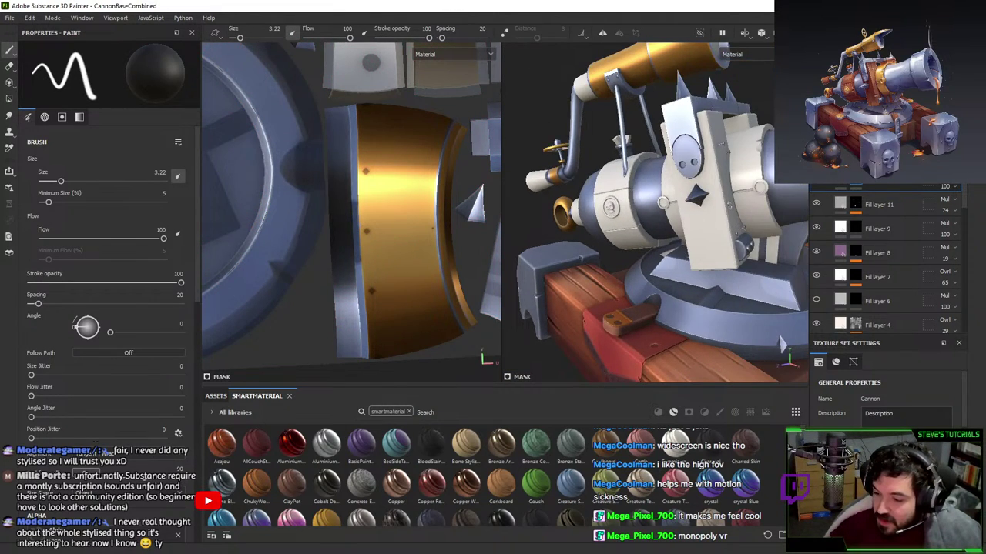
{"action": "left_click_drag", "start_coordinate": [728, 204], "coordinate": [676, 186], "text": "alt"}
{"action": "middle_click_drag", "start_coordinate": [688, 180], "coordinate": [647, 185], "text": "alt"}
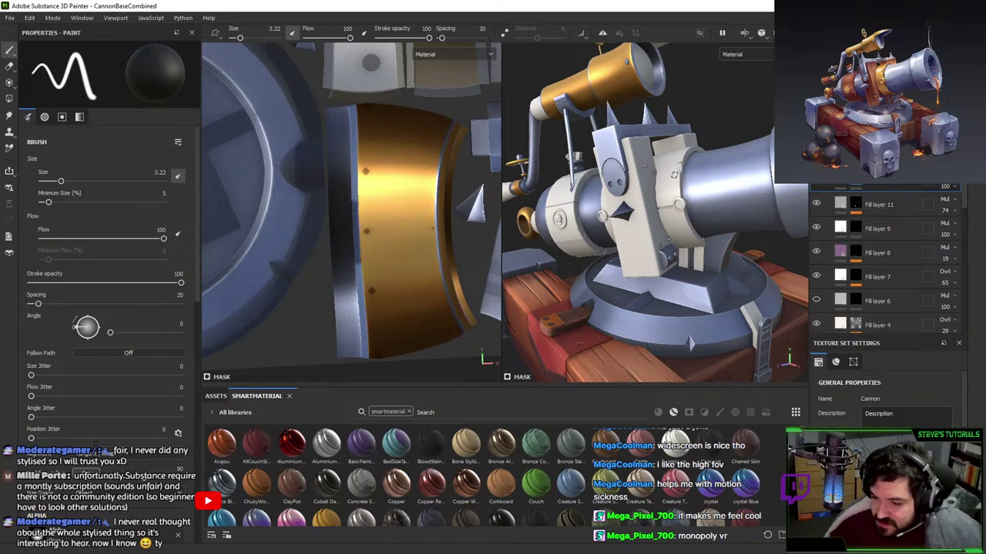
{"action": "key", "text": "4"}
{"action": "left_click", "coordinate": [675, 175]}
{"action": "key", "text": "1"}
- Duplicate Fill layer 2 copy 8, clear the duplicate's mask and move it out of the folder to sit above Folder 1
{"action": "scroll", "coordinate": [866, 246], "scroll_direction": "up", "scroll_amount": 5}
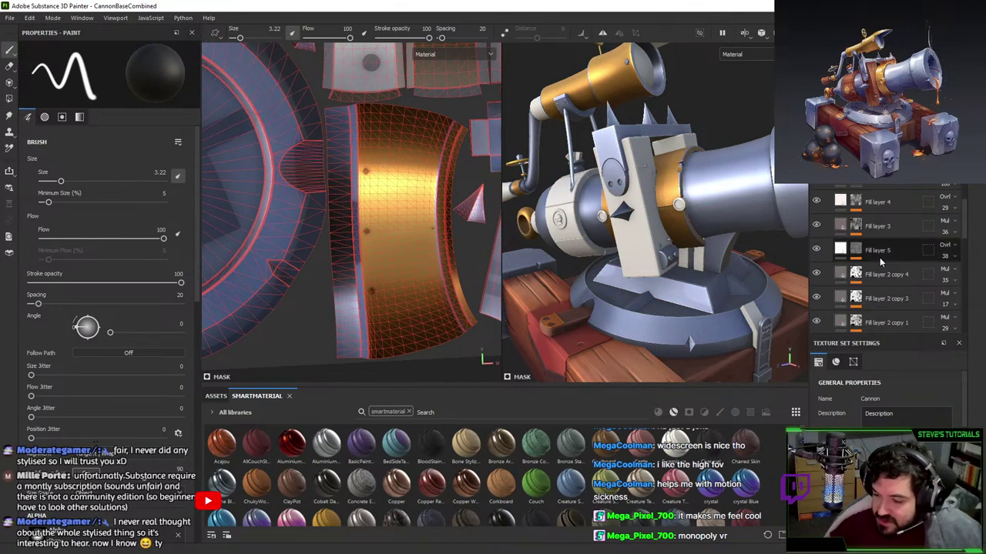
{"action": "scroll", "coordinate": [878, 254], "scroll_direction": "down", "scroll_amount": 2}
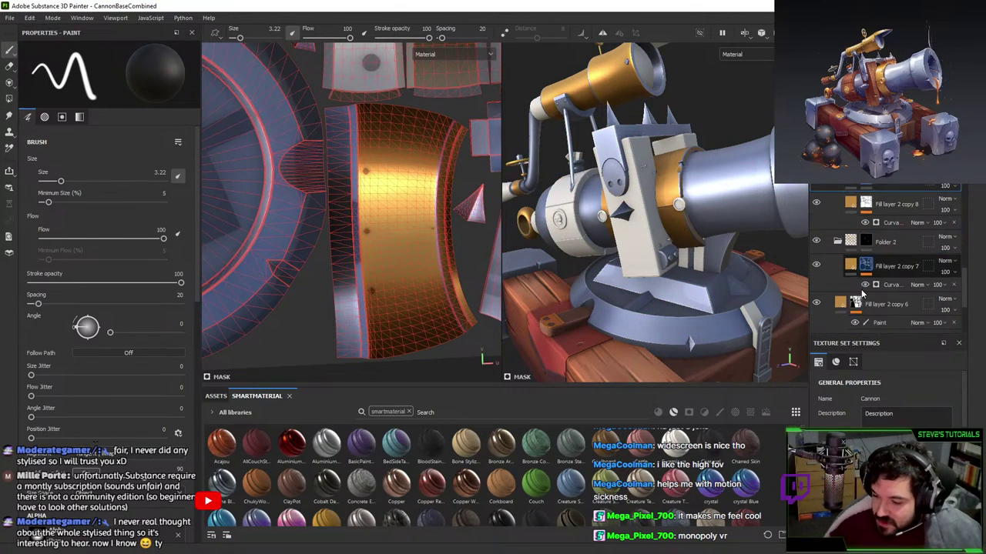
{"action": "right_click", "coordinate": [879, 192]}
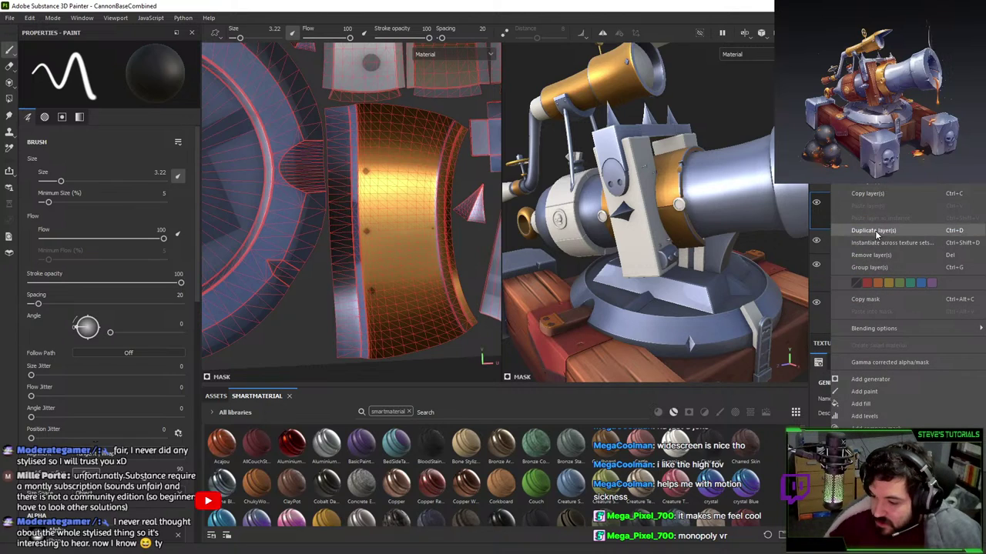
{"action": "left_click", "coordinate": [875, 231]}
{"action": "right_click", "coordinate": [865, 201]}
{"action": "left_click", "coordinate": [870, 151]}
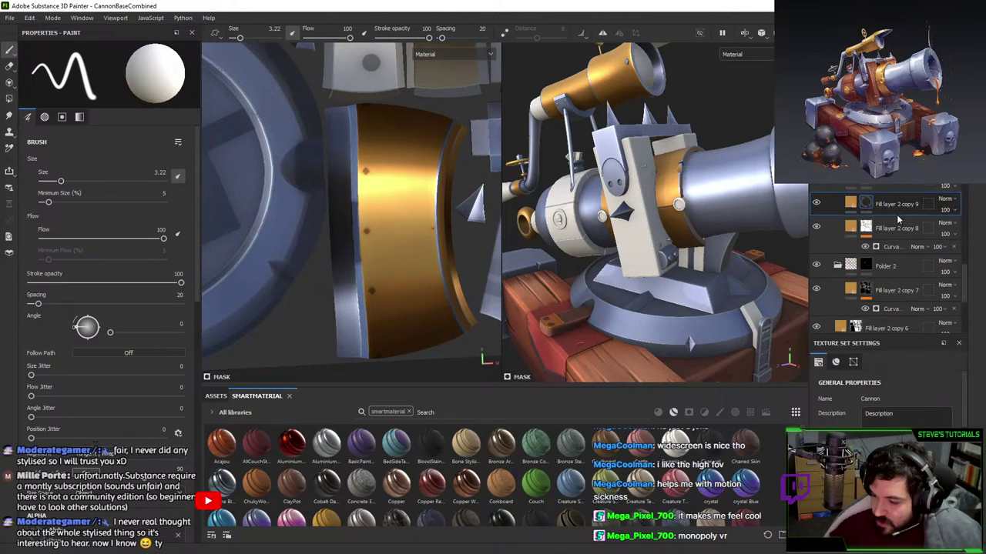
{"action": "mouse_move", "coordinate": [897, 214]}
{"action": "left_mouse_down"}
{"action": "mouse_move", "coordinate": [901, 185]}
{"action": "mouse_move", "coordinate": [896, 214]}
{"action": "left_mouse_up"}
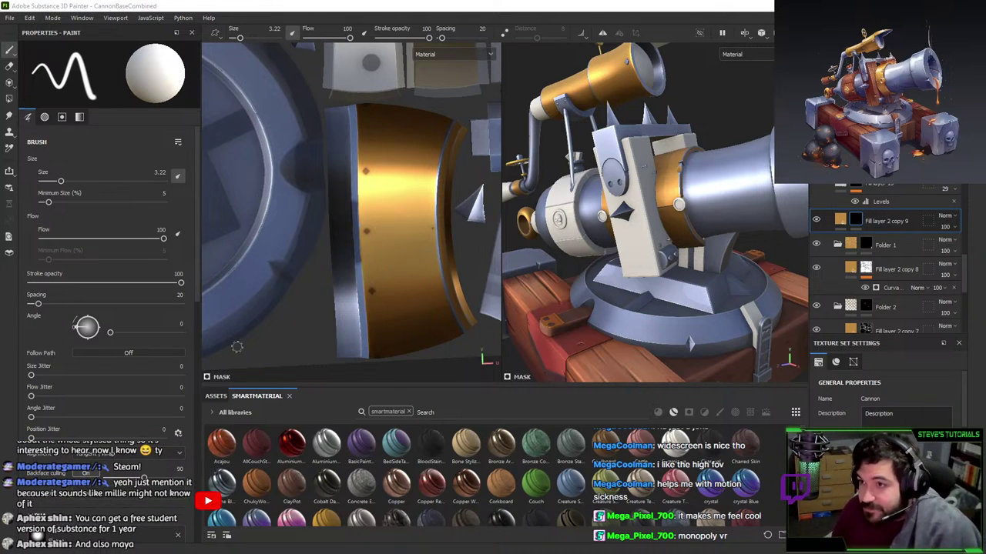
- Mesh-fill the curved band around the barrel with value 1 in Fill layer 2 copy 9's mask
{"action": "left_click", "coordinate": [840, 220]}
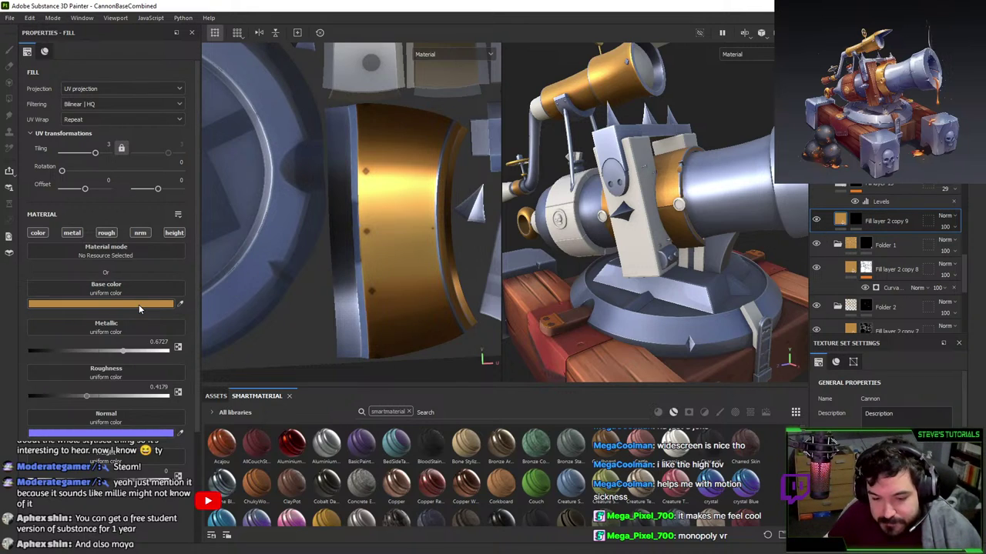
{"action": "left_click", "coordinate": [855, 221]}
{"action": "key", "text": "4"}
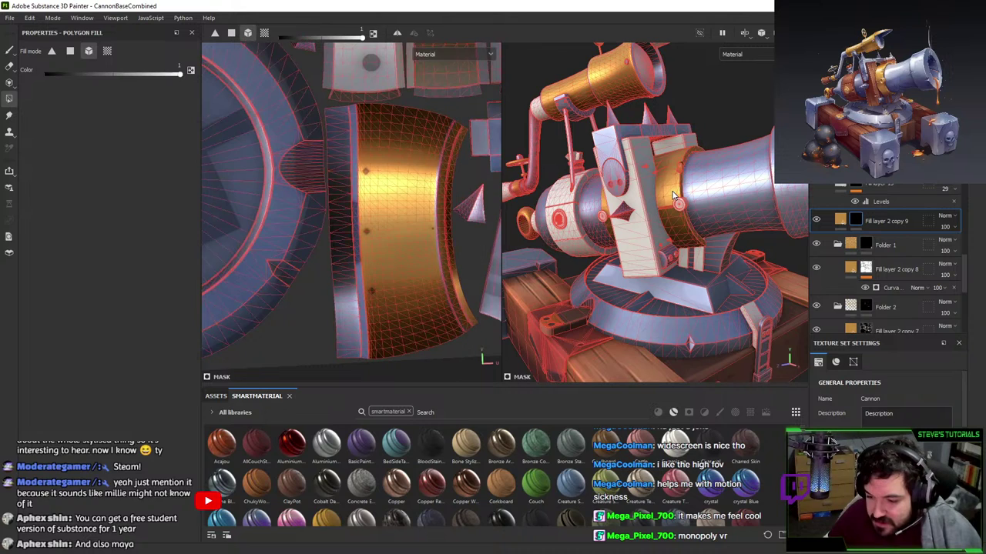
{"action": "key", "text": "1"}
{"action": "scroll", "coordinate": [693, 188], "scroll_direction": "up", "scroll_amount": 6}
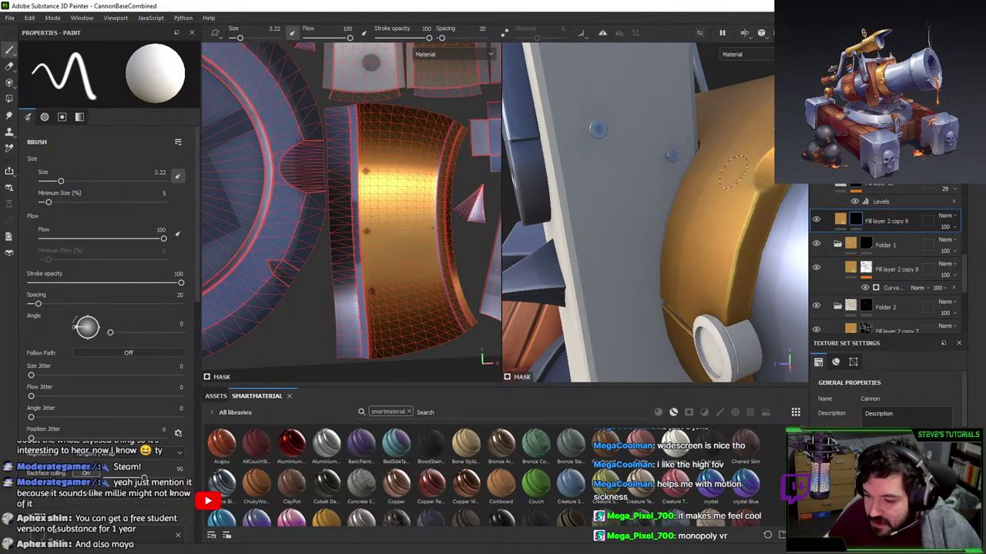
{"action": "left_click_drag", "start_coordinate": [732, 171], "coordinate": [889, 196], "text": "alt"}
- Compare the band with Fill layer 2 copy 2 hidden and shown, and turn on that layer's metallic channel
{"action": "scroll", "coordinate": [857, 219], "scroll_direction": "up", "scroll_amount": 3}
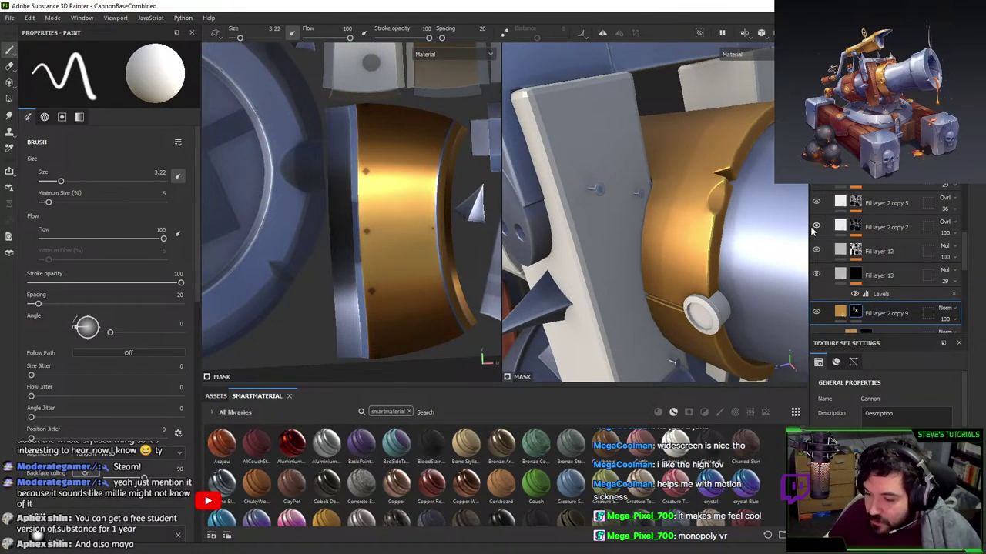
{"action": "left_click", "coordinate": [814, 226]}
{"action": "left_click", "coordinate": [815, 226]}
{"action": "left_click", "coordinate": [855, 227]}
{"action": "left_click", "coordinate": [875, 247]}
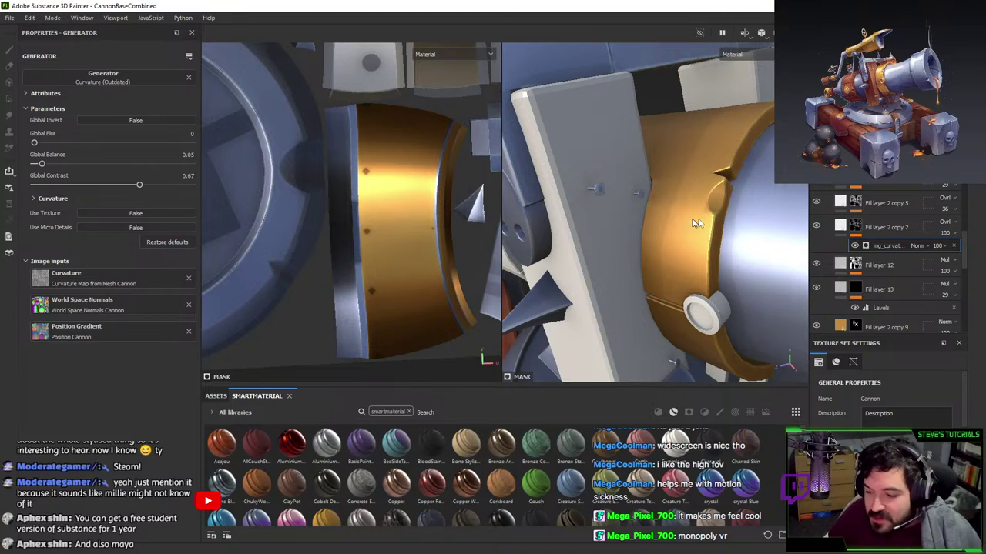
{"action": "left_click", "coordinate": [841, 227]}
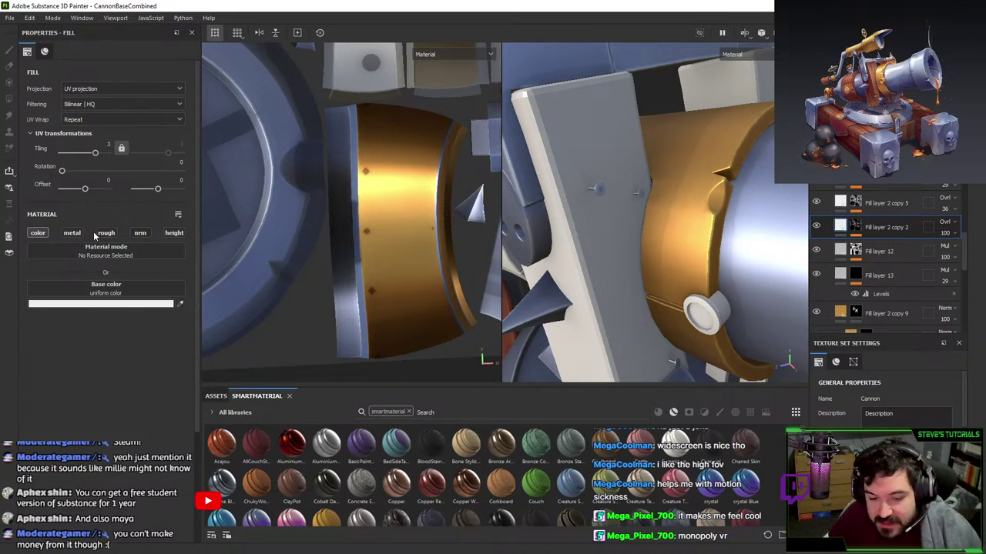
{"action": "left_click", "coordinate": [73, 233]}
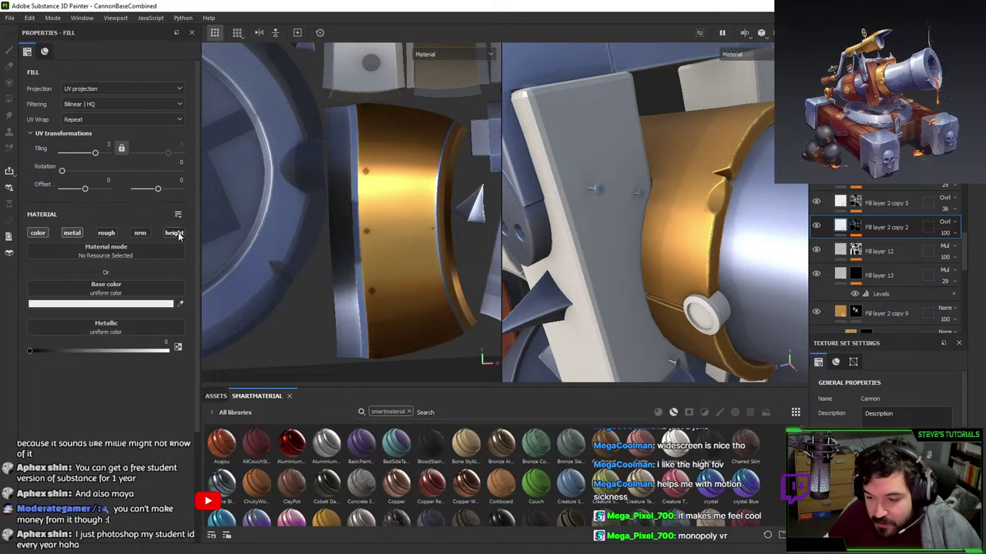
- Set Fill layer 2 copy 2's curvature generator to global balance 0.05 and global contrast 0.75
{"action": "left_click_drag", "start_coordinate": [627, 204], "coordinate": [703, 222], "text": "alt"}
{"action": "scroll", "coordinate": [704, 222], "scroll_direction": "up", "scroll_amount": 3}
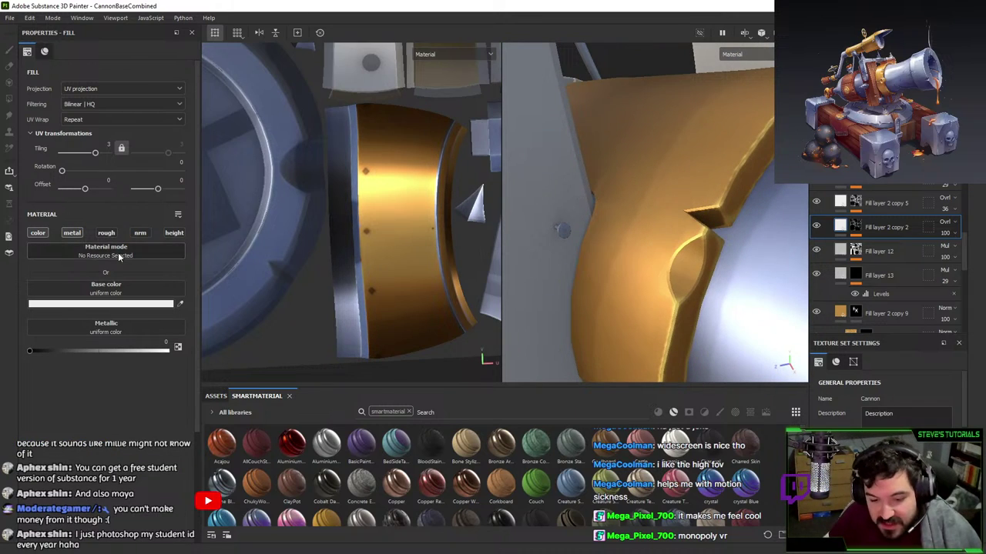
{"action": "left_click", "coordinate": [859, 227]}
{"action": "left_click", "coordinate": [869, 245]}
{"action": "left_click_drag", "start_coordinate": [42, 163], "coordinate": [42, 166]}
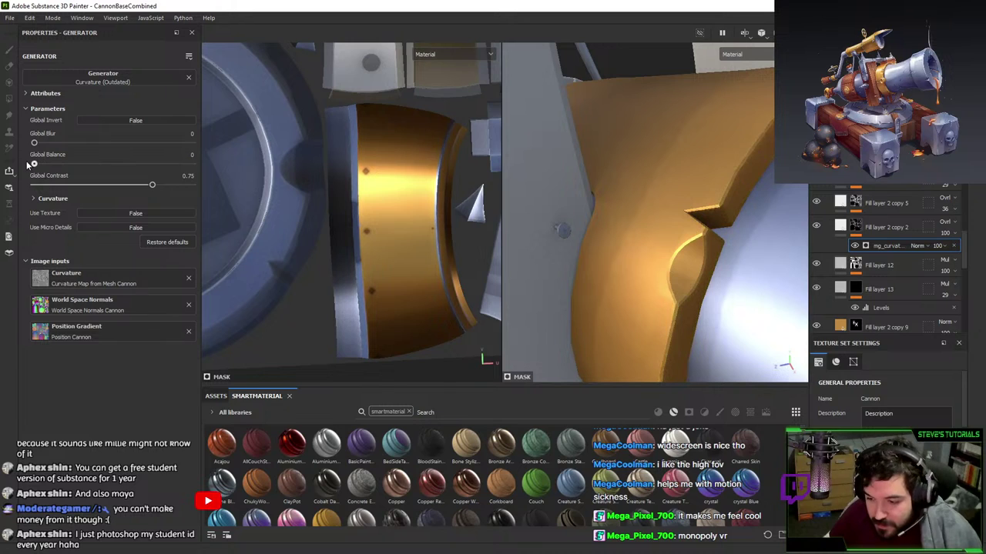
{"action": "left_click_drag", "start_coordinate": [43, 164], "coordinate": [41, 165]}
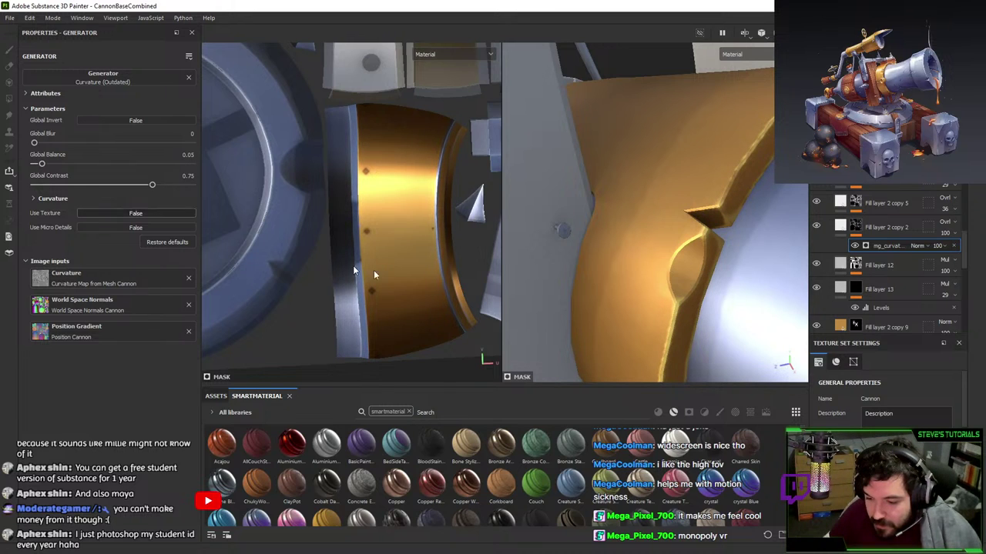
- Lower Fill layer 2 copy 2's metallic channel opacity to 31, and return the layer stack to the base color channel
{"action": "scroll", "coordinate": [481, 279], "scroll_direction": "down", "scroll_amount": 3}
{"action": "scroll", "coordinate": [659, 263], "scroll_direction": "down", "scroll_amount": 4}
{"action": "left_click_drag", "start_coordinate": [678, 254], "coordinate": [660, 214], "text": "alt"}
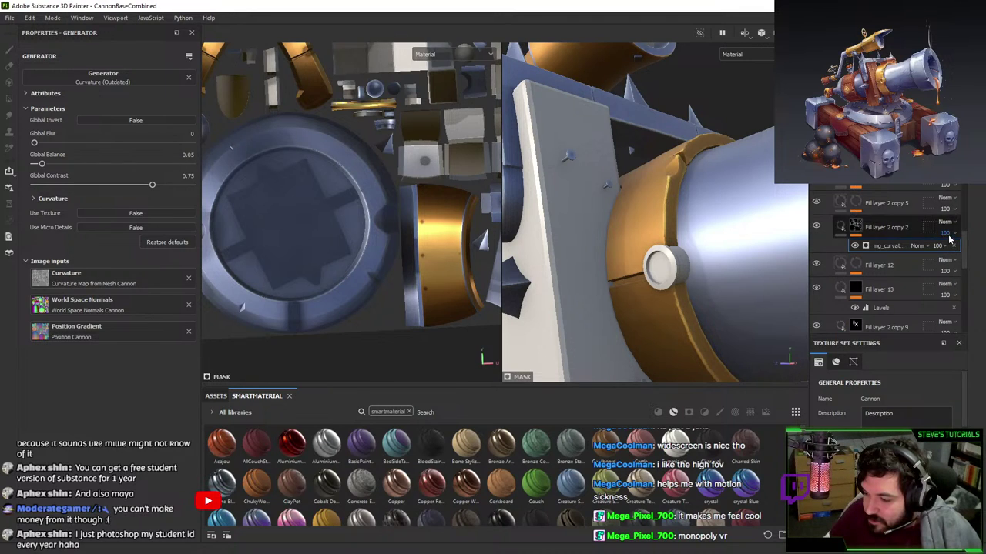
{"action": "left_click", "coordinate": [948, 234]}
{"action": "left_click", "coordinate": [948, 248]}
{"action": "right_click_drag", "start_coordinate": [695, 165], "coordinate": [662, 267], "text": "alt"}
{"action": "left_click_drag", "start_coordinate": [663, 269], "coordinate": [797, 266], "text": "alt"}
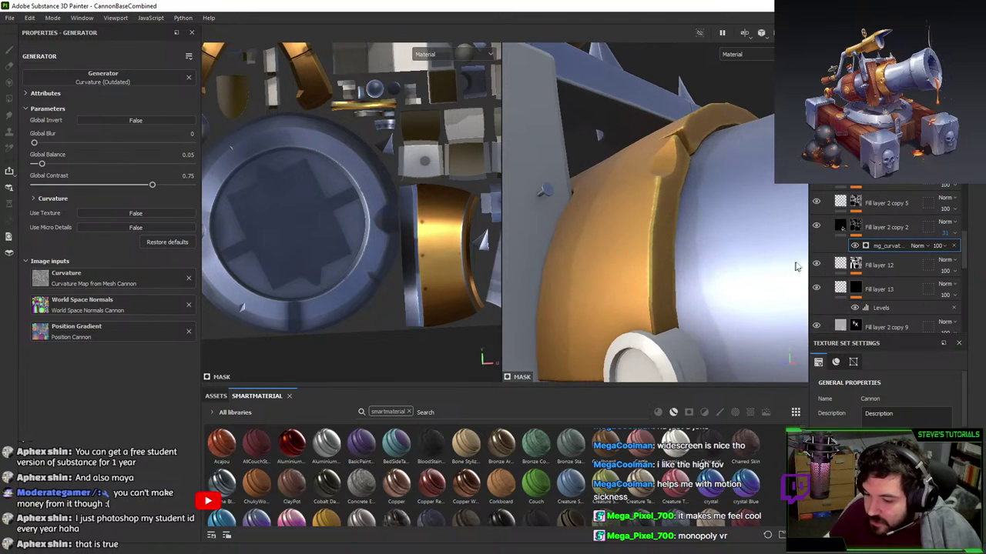
{"action": "left_click_drag", "start_coordinate": [678, 202], "coordinate": [670, 266], "text": "alt"}
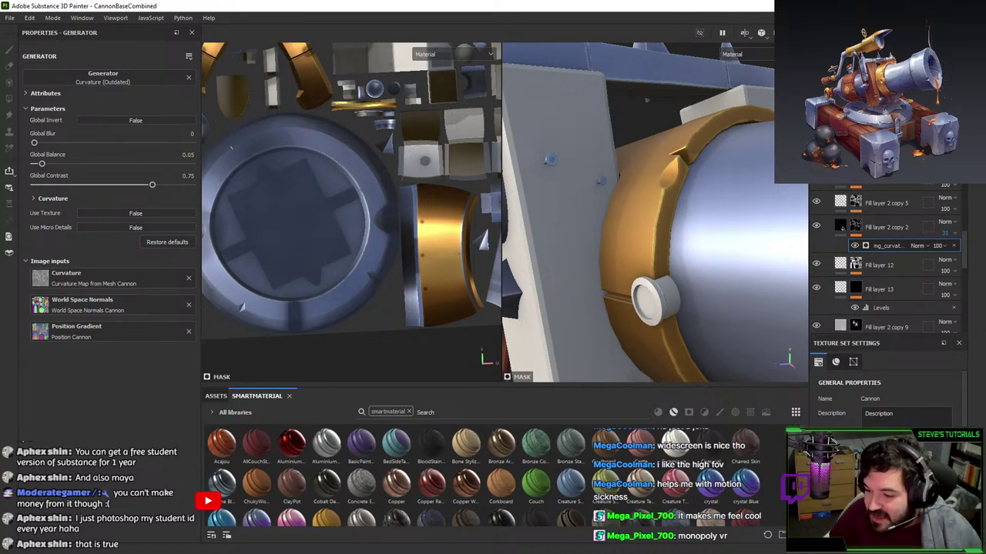
{"action": "left_click", "coordinate": [831, 135]}
{"action": "left_click", "coordinate": [832, 148]}
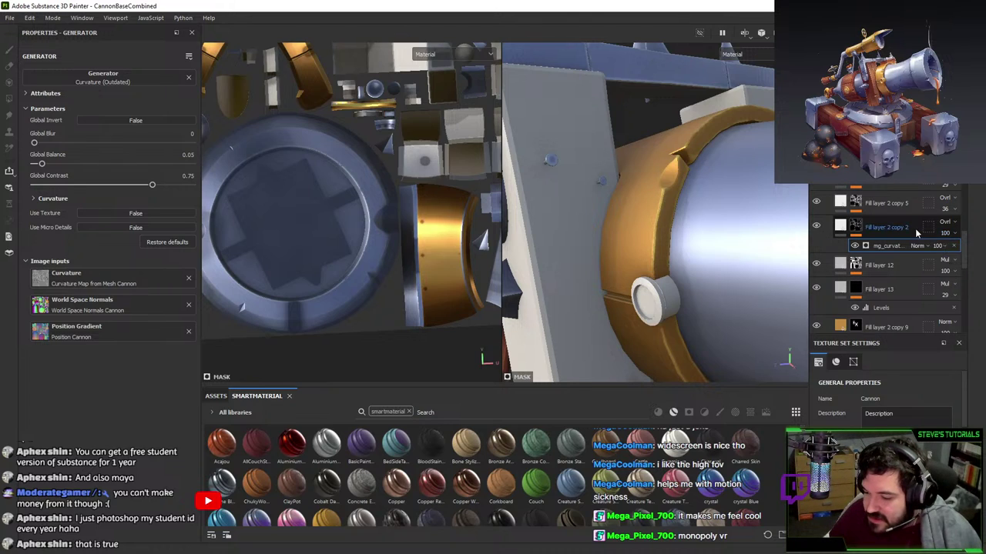
- Duplicate Fill layer 2 copy 2, set the duplicate's blending mode to Soft light and check the band's edge highlights
{"action": "right_click", "coordinate": [914, 228]}
{"action": "left_click", "coordinate": [876, 231]}
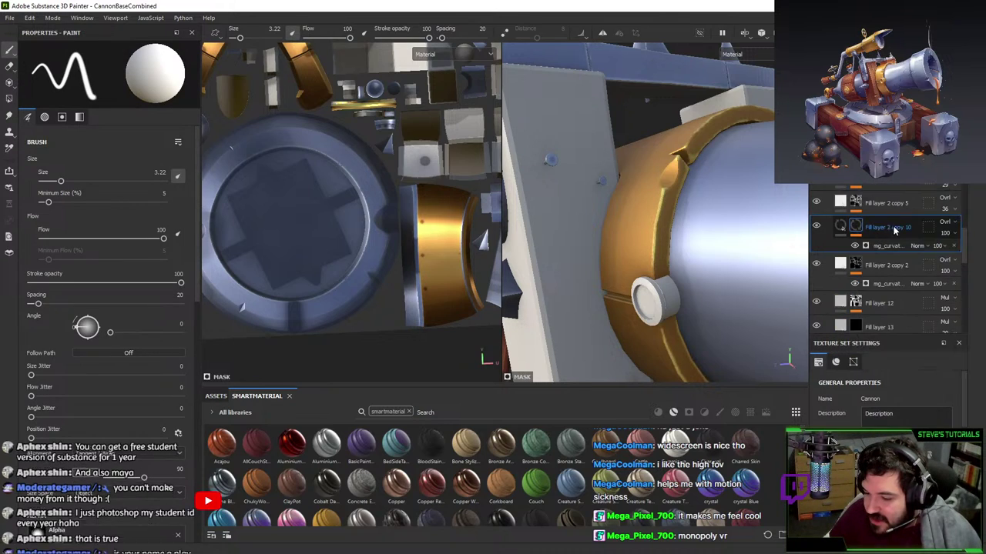
{"action": "left_click", "coordinate": [944, 222]}
{"action": "left_click", "coordinate": [926, 424]}
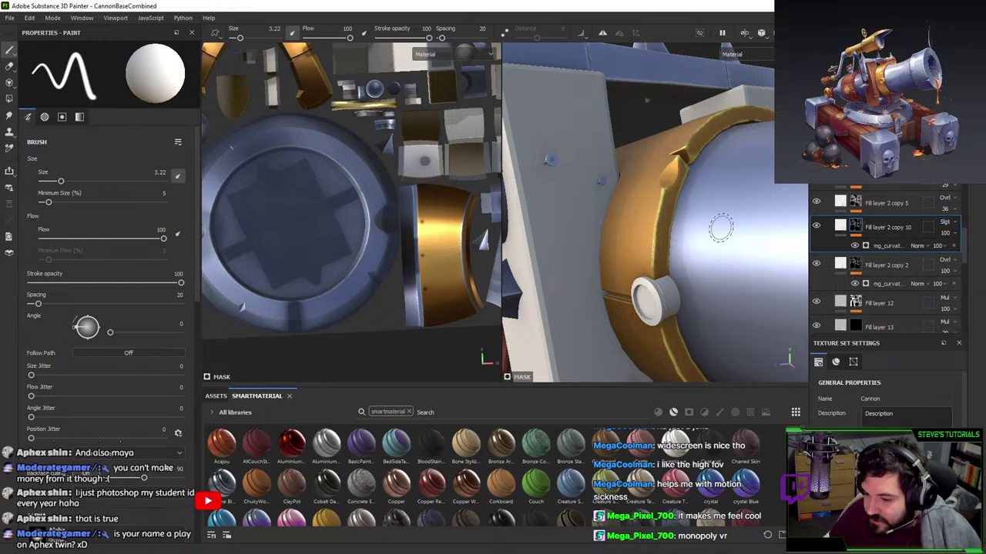
{"action": "left_click_drag", "start_coordinate": [722, 229], "coordinate": [684, 184], "text": "alt"}
{"action": "mouse_move", "coordinate": [685, 184]}
{"action": "right_mouse_down", "text": "alt"}
{"action": "mouse_move", "coordinate": [713, 202]}
{"action": "mouse_move", "coordinate": [704, 187]}
{"action": "right_mouse_up", "text": "alt"}
{"action": "left_click_drag", "start_coordinate": [704, 187], "coordinate": [636, 167], "text": "alt"}
{"action": "scroll", "coordinate": [886, 261], "scroll_direction": "down", "scroll_amount": 3}
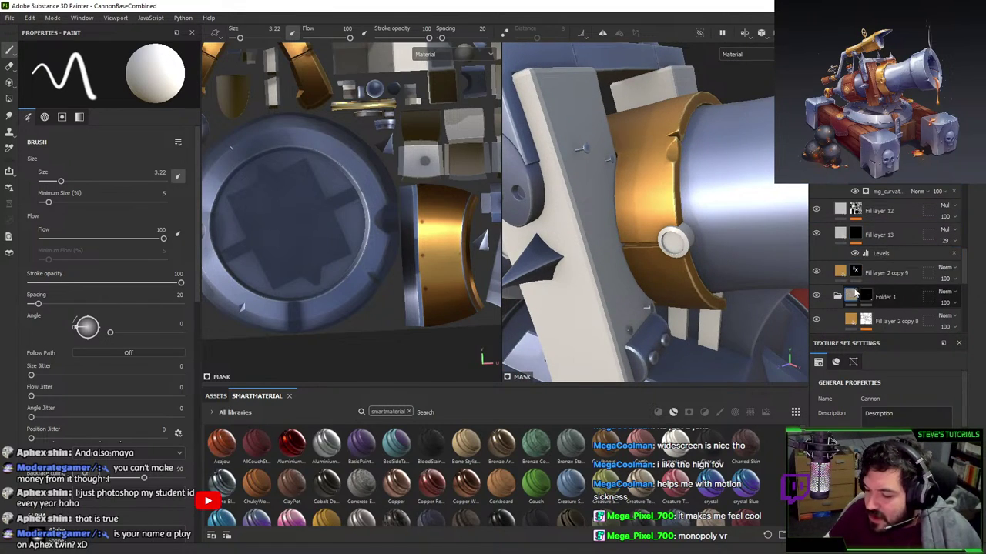
- Compare the barrel band and telescope with Fill layer 13 and Fill layer 12 each hidden and shown
{"action": "left_click", "coordinate": [817, 235]}
{"action": "left_click", "coordinate": [817, 234]}
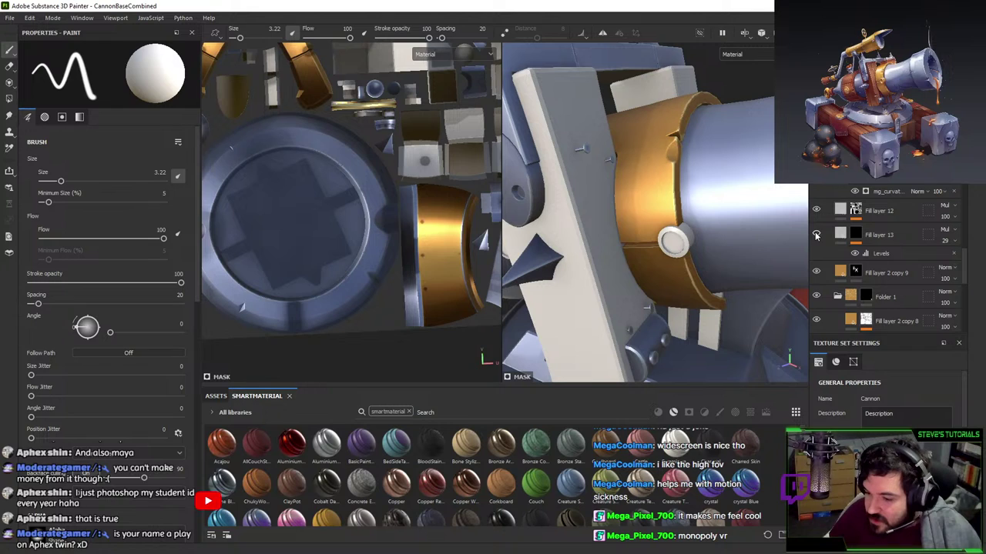
{"action": "left_click_drag", "start_coordinate": [689, 154], "coordinate": [703, 258], "text": "alt"}
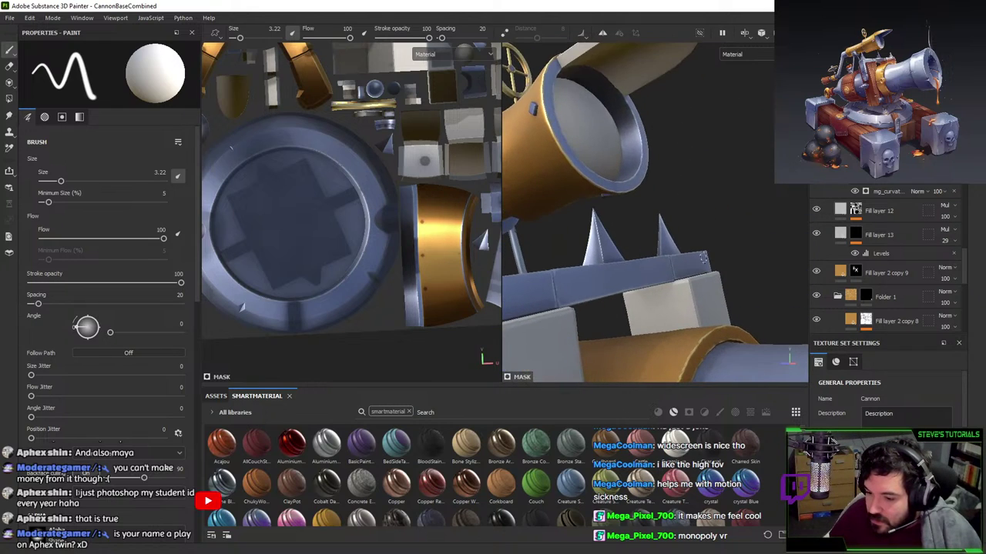
{"action": "left_click", "coordinate": [815, 210]}
{"action": "left_click", "coordinate": [815, 210]}
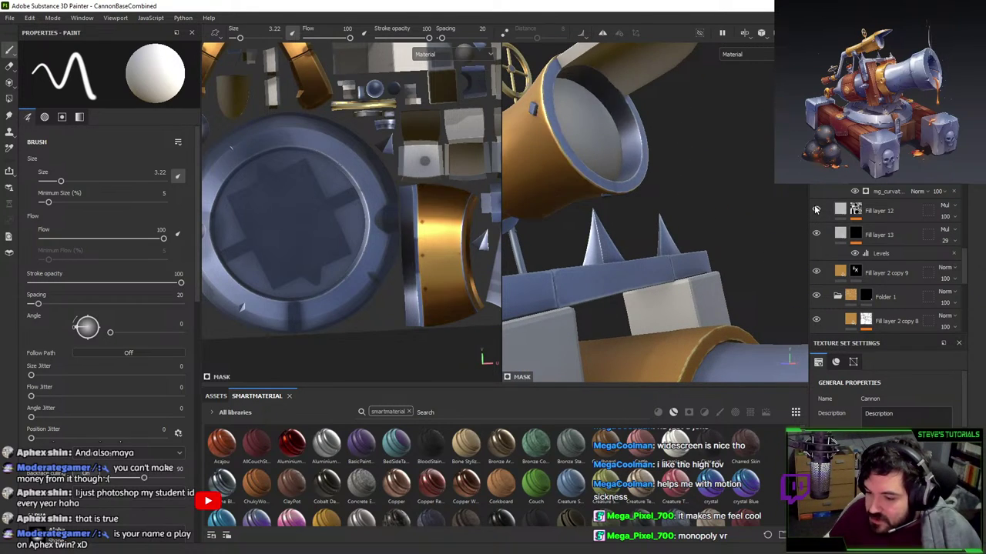
{"action": "left_click", "coordinate": [815, 210]}
{"action": "left_click", "coordinate": [815, 209]}
{"action": "left_click_drag", "start_coordinate": [686, 201], "coordinate": [803, 228], "text": "alt"}
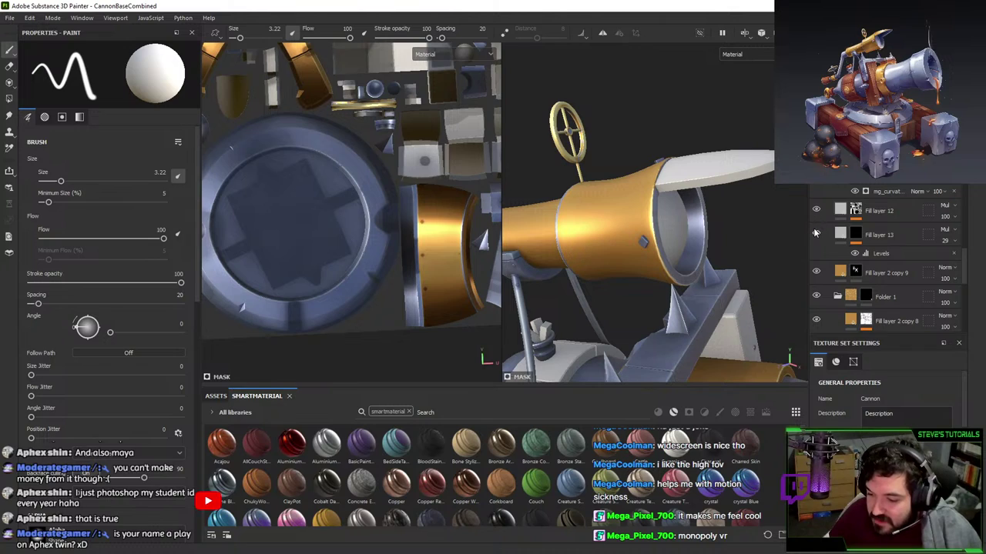
- Hide Fill layer 13 and check Fill layer 12's shading on the gold telescope by toggling its visibility
{"action": "left_click", "coordinate": [816, 233]}
{"action": "left_click", "coordinate": [816, 210]}
{"action": "left_click", "coordinate": [816, 209]}
{"action": "left_click", "coordinate": [816, 210]}
{"action": "left_click", "coordinate": [816, 210]}
{"action": "left_click", "coordinate": [816, 210]}
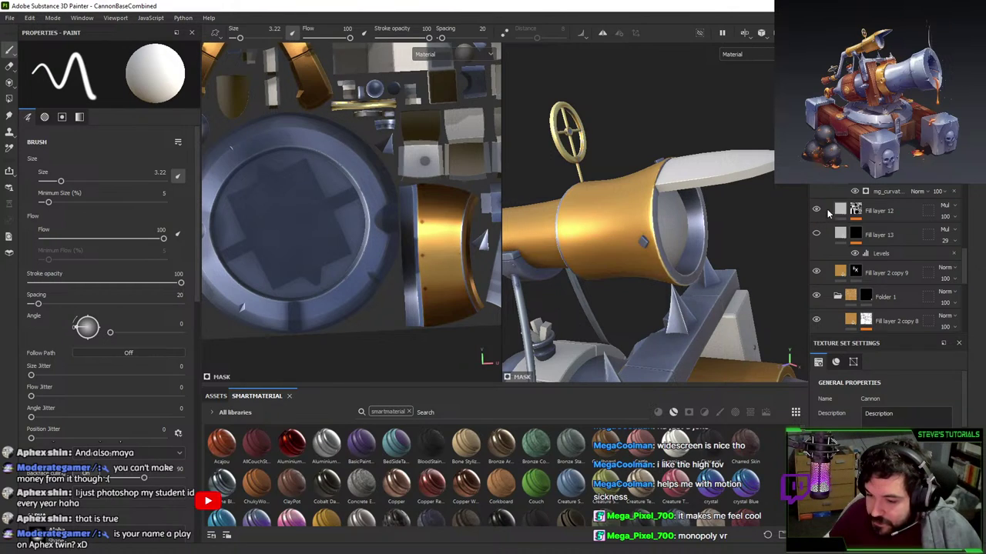
- Lower Fill layer 12's base color opacity to 54
{"action": "left_click", "coordinate": [856, 209]}
{"action": "left_click", "coordinate": [946, 216]}
{"action": "left_click", "coordinate": [956, 229]}
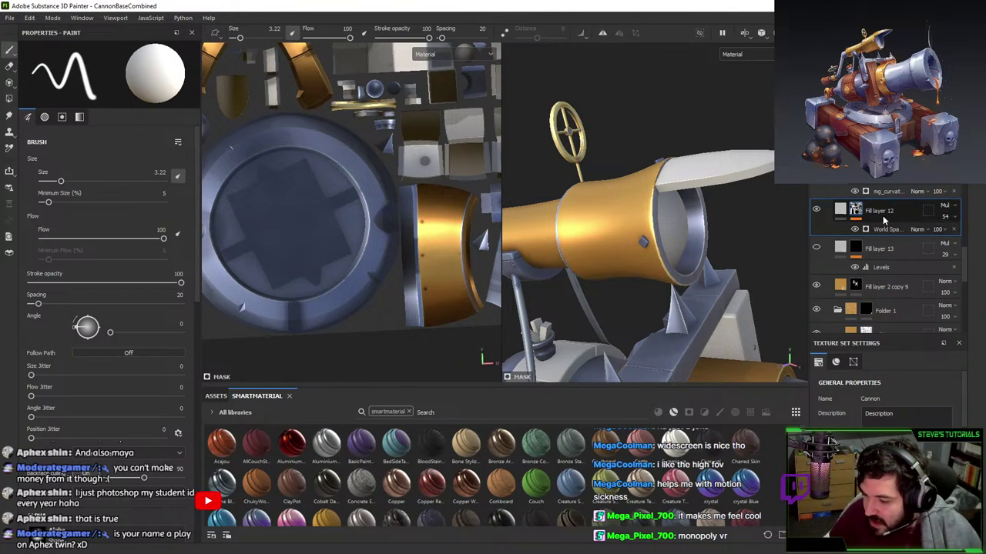
{"action": "left_click", "coordinate": [840, 213]}
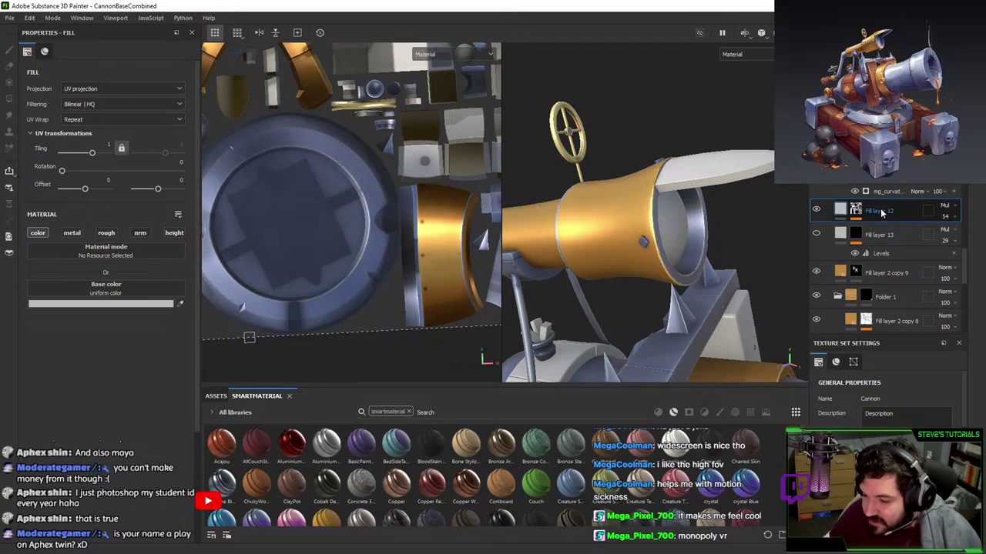
- Set the global balance of Fill layer 12's World Space Normals generator to 0.55 and compare the telescope with the layer hidden and shown
{"action": "left_click", "coordinate": [856, 211]}
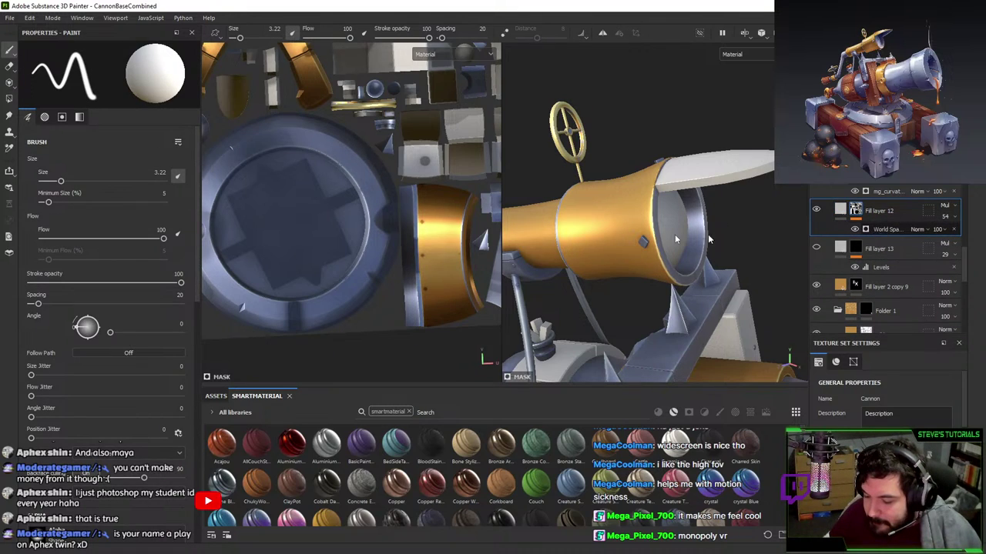
{"action": "left_click", "coordinate": [878, 228]}
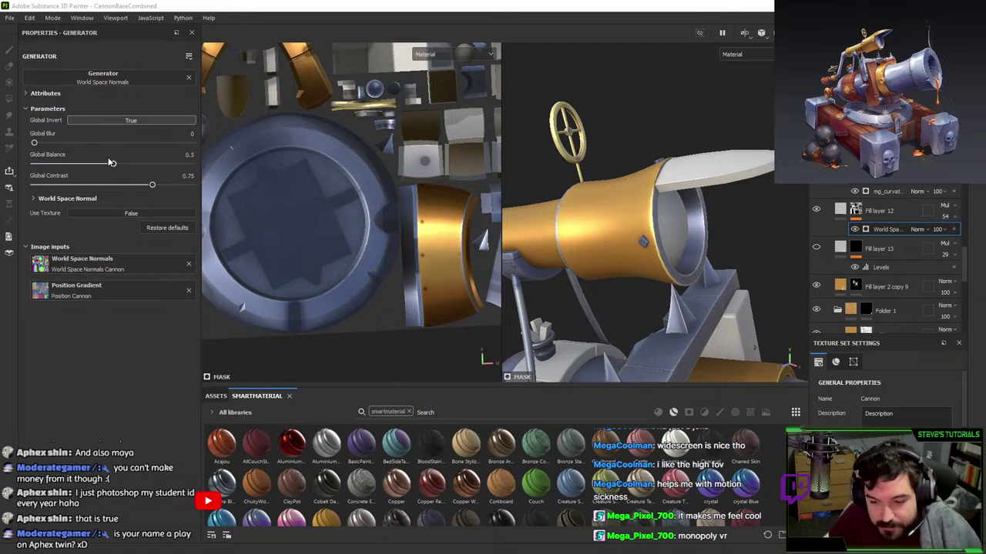
{"action": "mouse_move", "coordinate": [113, 164]}
{"action": "left_mouse_down"}
{"action": "mouse_move", "coordinate": [36, 164]}
{"action": "mouse_move", "coordinate": [118, 171]}
{"action": "left_mouse_up"}
{"action": "left_click_drag", "start_coordinate": [587, 315], "coordinate": [583, 292], "text": "alt"}
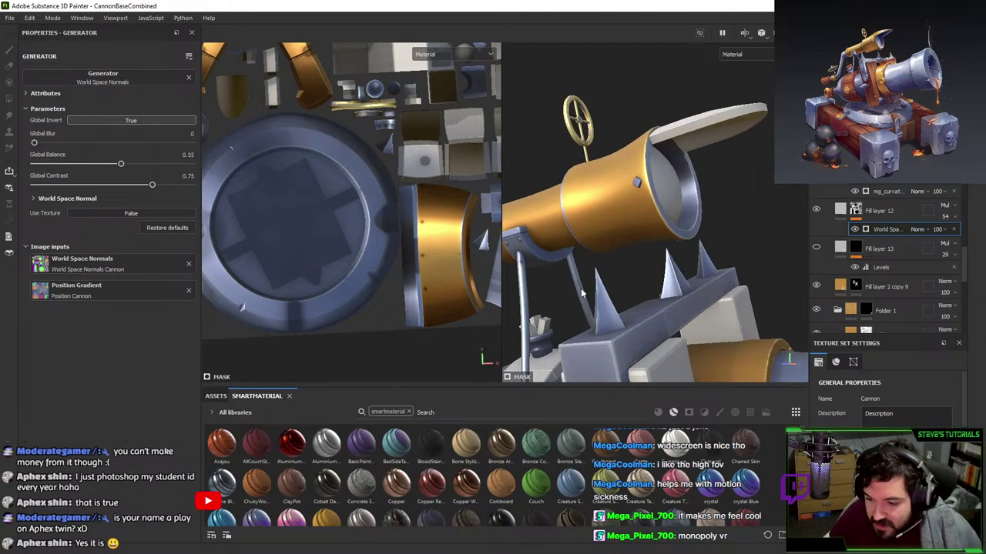
{"action": "left_click", "coordinate": [817, 208]}
{"action": "left_click", "coordinate": [817, 208]}
{"action": "left_click", "coordinate": [817, 208]}
{"action": "left_click", "coordinate": [817, 207]}
- Duplicate Fill layer 12 and turn off Global Invert on the duplicate's World Space Normals generator
{"action": "left_click", "coordinate": [883, 209]}
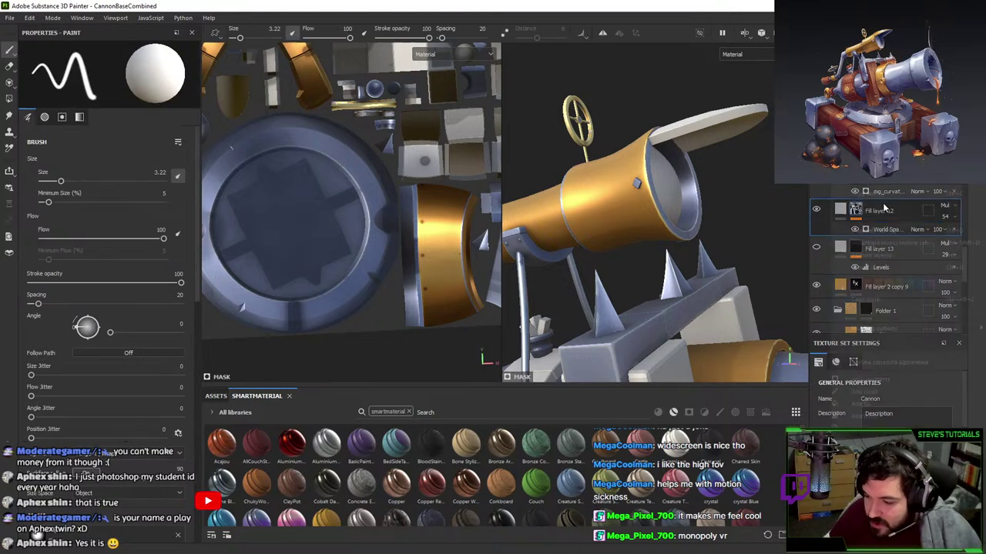
{"action": "right_click", "coordinate": [878, 213]}
{"action": "left_click", "coordinate": [867, 230]}
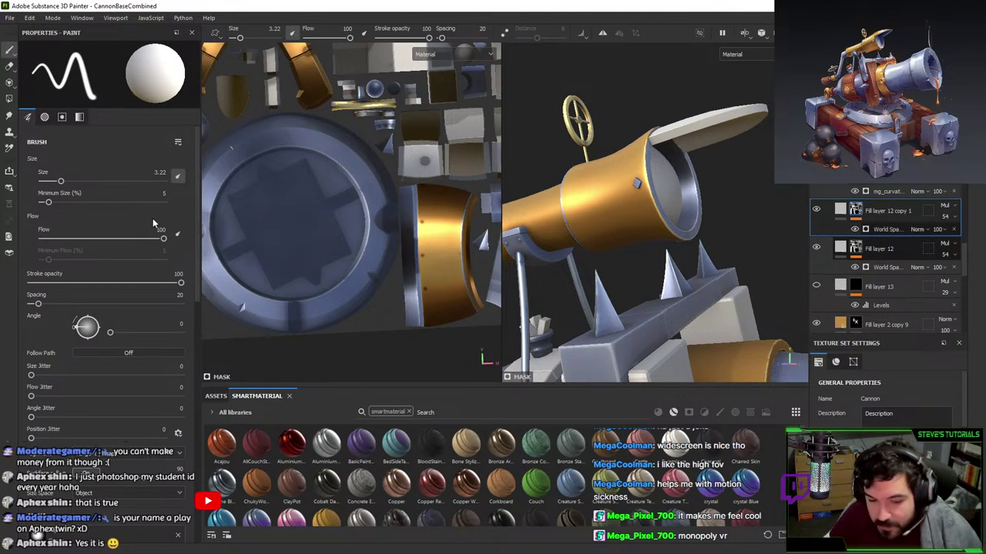
{"action": "left_click", "coordinate": [877, 229]}
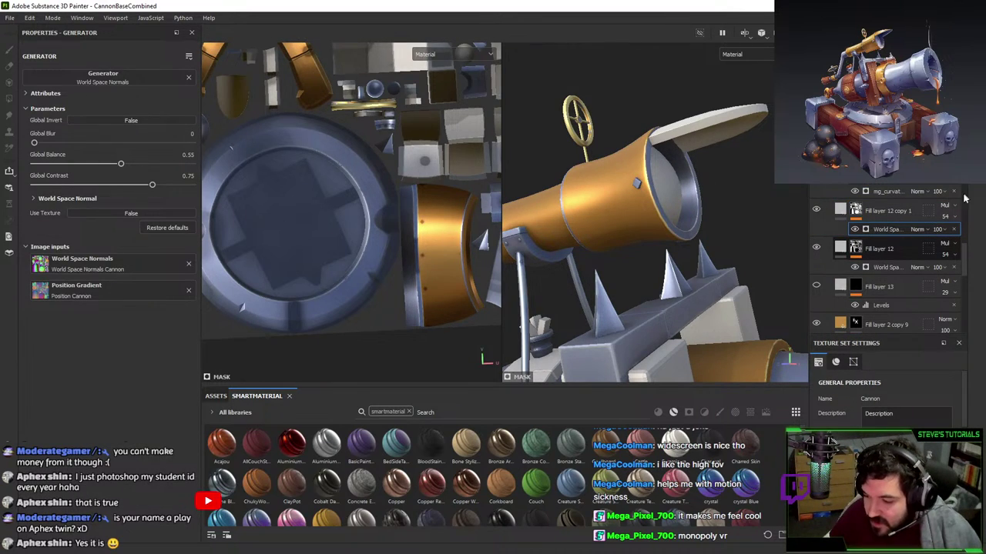
- Set Fill layer 12 copy 1's blending mode to Overlay and check its effect on the telescope
{"action": "left_click", "coordinate": [944, 205]}
{"action": "left_click", "coordinate": [947, 360]}
{"action": "left_click_drag", "start_coordinate": [701, 231], "coordinate": [678, 218], "text": "alt"}
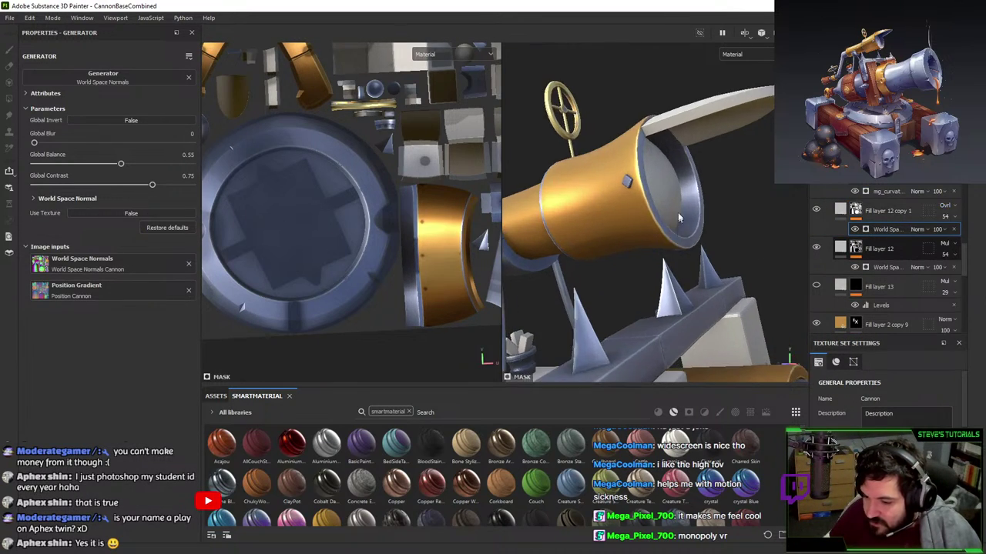
{"action": "left_click", "coordinate": [817, 213]}
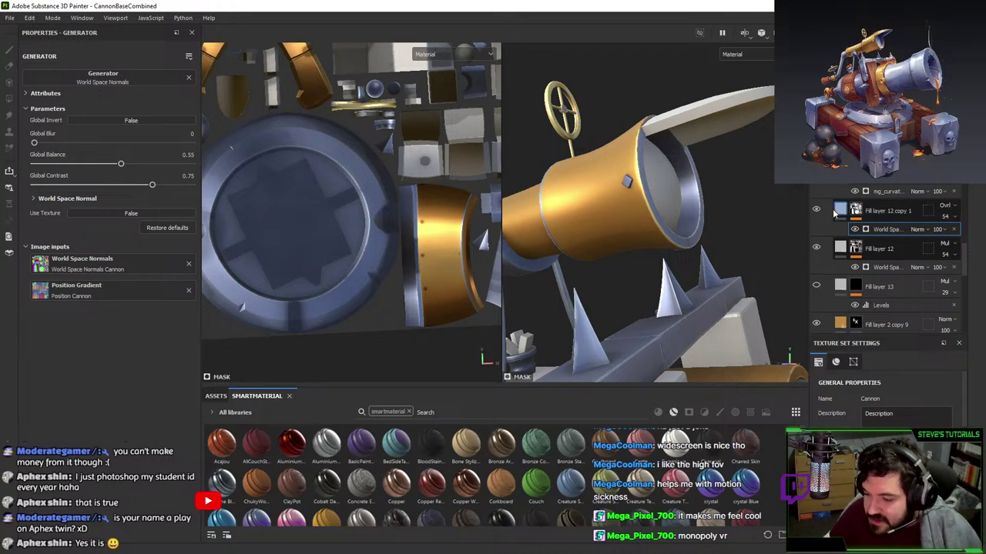
- Set Fill layer 12 copy 1's base color to white, FFFFFF, and compare the telescope with the layer hidden and shown
{"action": "left_click", "coordinate": [885, 210]}
{"action": "left_click", "coordinate": [77, 304]}
{"action": "left_click_drag", "start_coordinate": [206, 375], "coordinate": [171, 342]}
{"action": "left_click_drag", "start_coordinate": [591, 204], "coordinate": [599, 201], "text": "alt"}
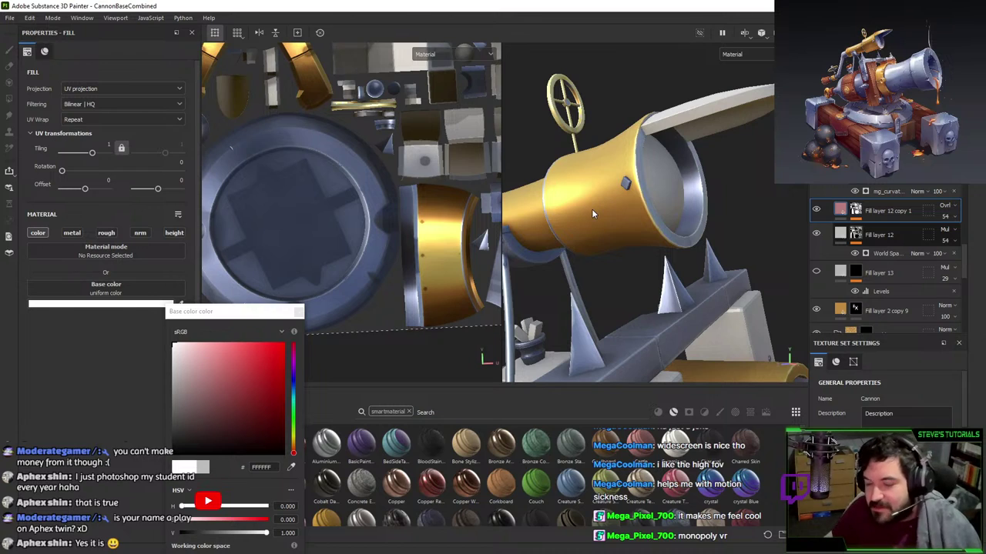
{"action": "left_click", "coordinate": [817, 210]}
{"action": "left_click", "coordinate": [818, 211]}
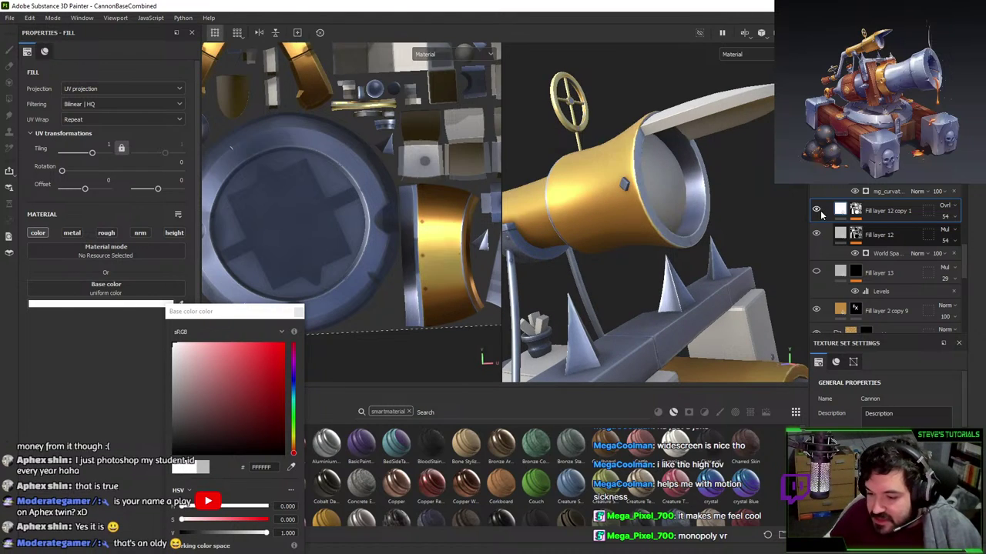
{"action": "left_click", "coordinate": [819, 212]}
{"action": "left_click", "coordinate": [818, 212]}
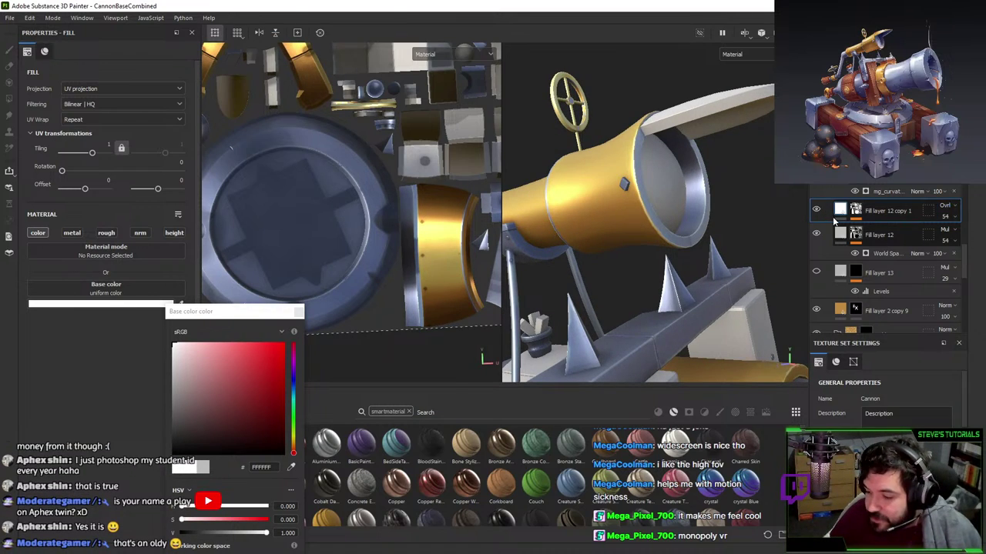
- Set the global balance of Fill layer 12 copy 1's World Space Normals generator to 0.17
{"action": "left_click", "coordinate": [855, 211]}
{"action": "left_click", "coordinate": [885, 229]}
{"action": "mouse_move", "coordinate": [120, 164]}
{"action": "left_mouse_down"}
{"action": "mouse_move", "coordinate": [60, 171]}
{"action": "mouse_move", "coordinate": [32, 144]}
{"action": "left_mouse_up"}
- Add a Blur filter with an intensity of 1.2 to Fill layer 12 copy 1's mask
{"action": "right_click", "coordinate": [856, 208]}
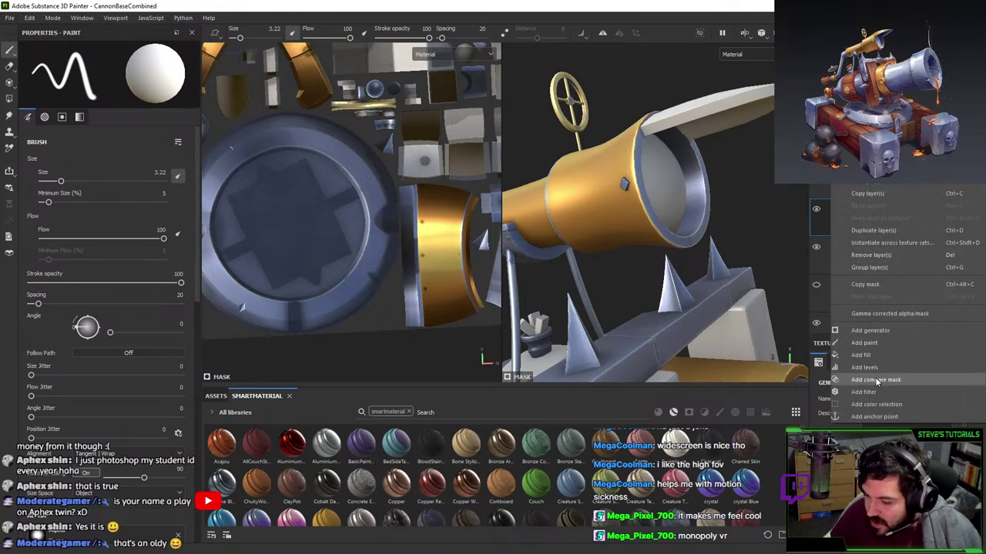
{"action": "left_click", "coordinate": [864, 392]}
{"action": "left_click", "coordinate": [151, 81]}
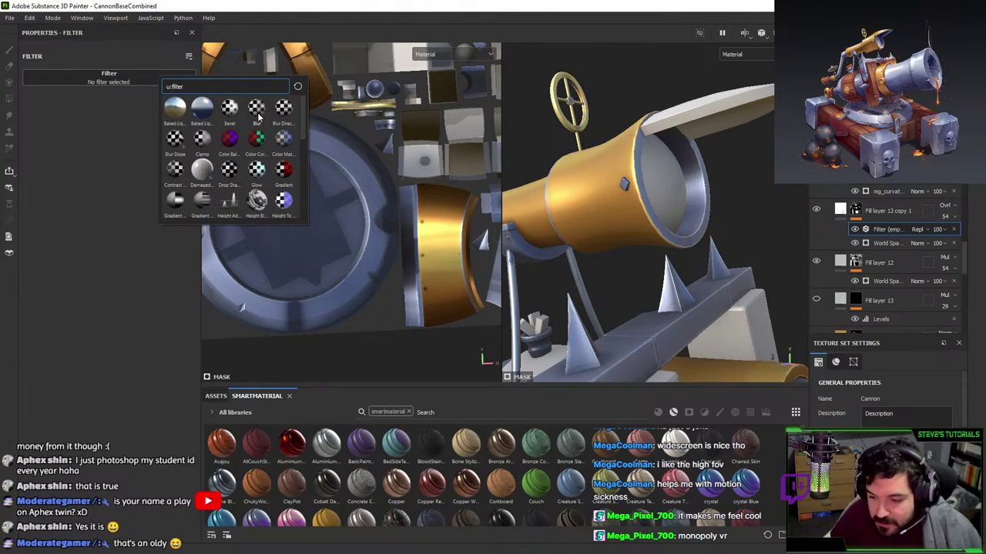
{"action": "left_click", "coordinate": [257, 110]}
{"action": "mouse_move", "coordinate": [45, 129]}
{"action": "left_mouse_down"}
{"action": "mouse_move", "coordinate": [19, 133]}
{"action": "mouse_move", "coordinate": [46, 130]}
{"action": "left_mouse_up"}
{"action": "left_click_drag", "start_coordinate": [735, 188], "coordinate": [644, 185], "text": "alt"}
- Check the blurred highlight with Fill layer 12 copy 1 hidden and shown, and set its World Space Normals generator's global balance to 0.24
{"action": "left_click", "coordinate": [816, 210]}
{"action": "left_click", "coordinate": [816, 210]}
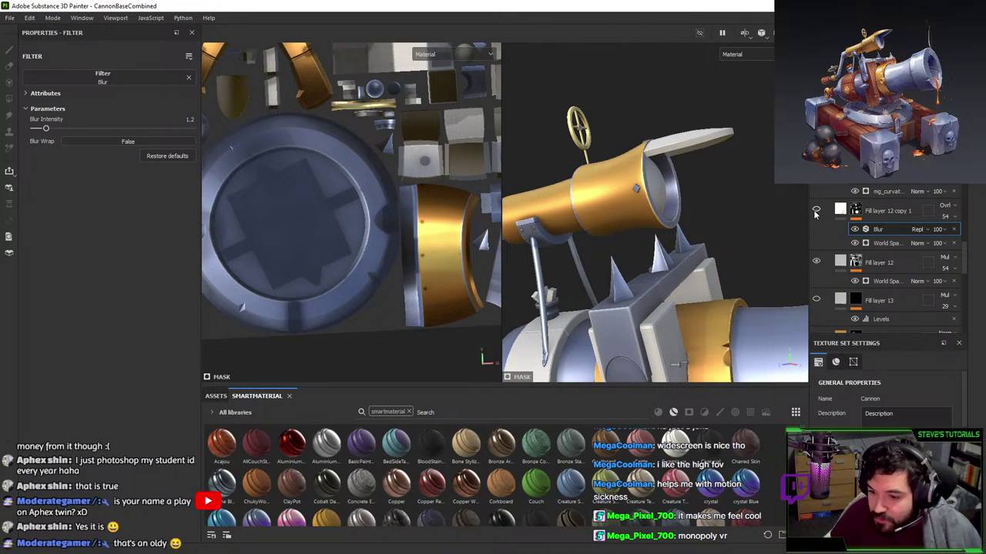
{"action": "left_click", "coordinate": [886, 242]}
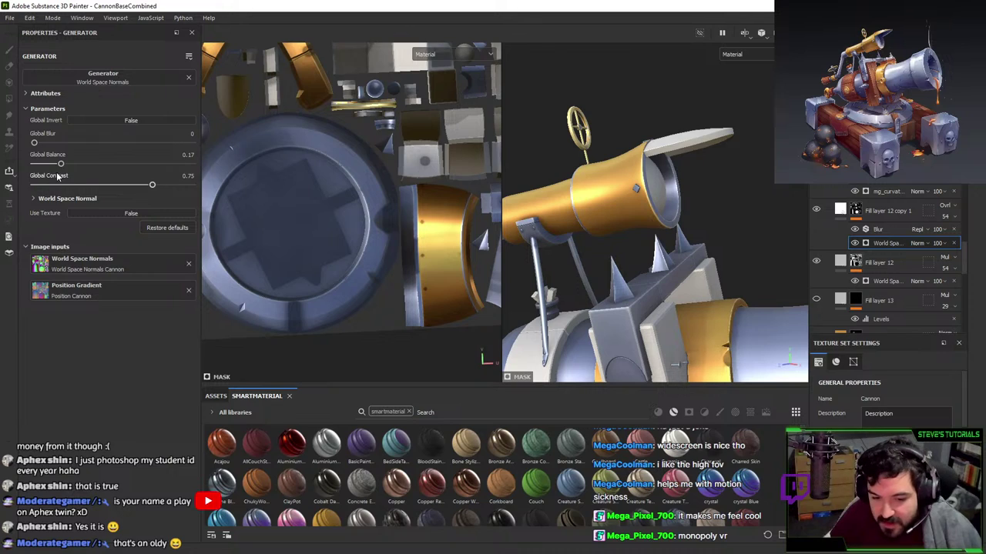
{"action": "left_click_drag", "start_coordinate": [61, 164], "coordinate": [73, 164]}
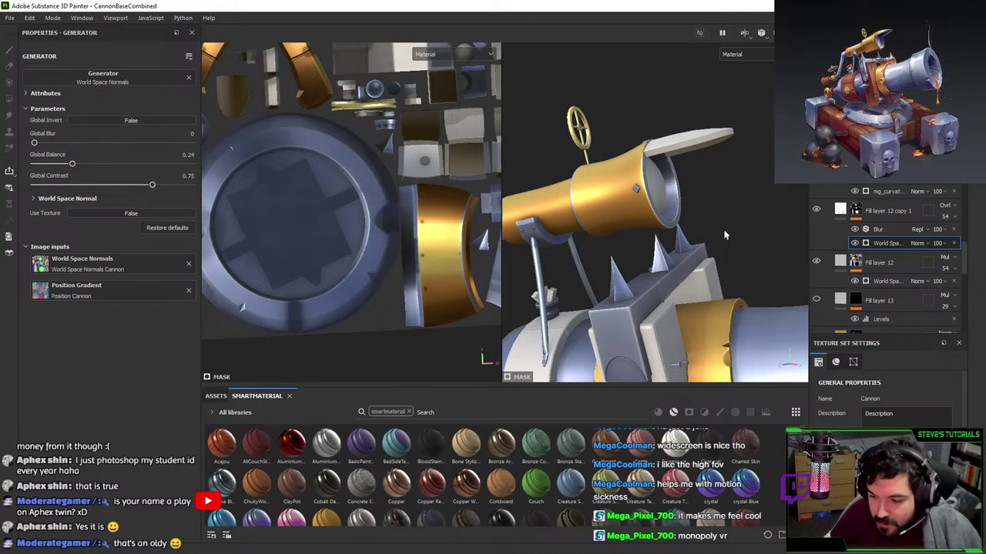
- Tint Fill layer 12 copy 1's base color to a pale pink, FEE4FF
{"action": "left_click", "coordinate": [843, 209]}
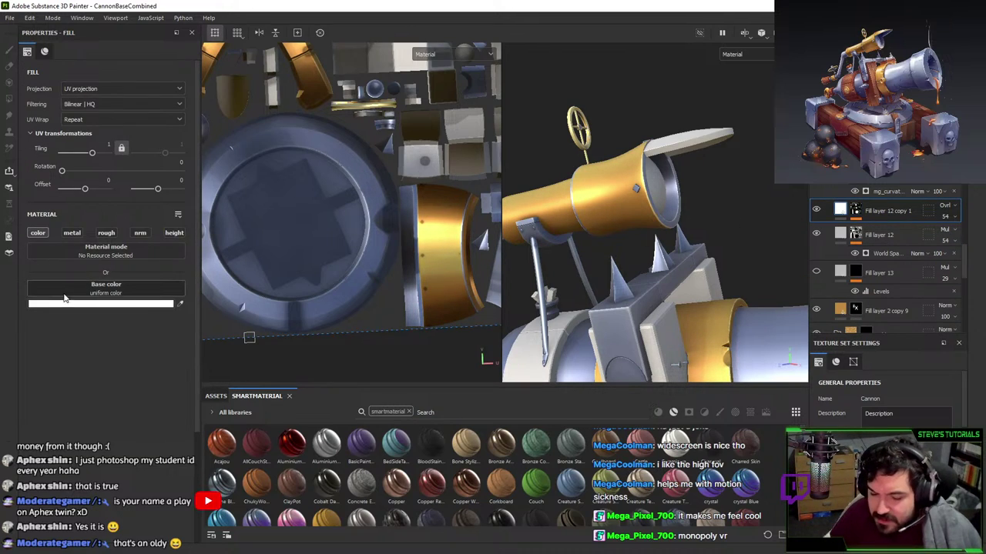
{"action": "left_click", "coordinate": [106, 294]}
{"action": "left_click", "coordinate": [96, 303]}
{"action": "left_click", "coordinate": [198, 351]}
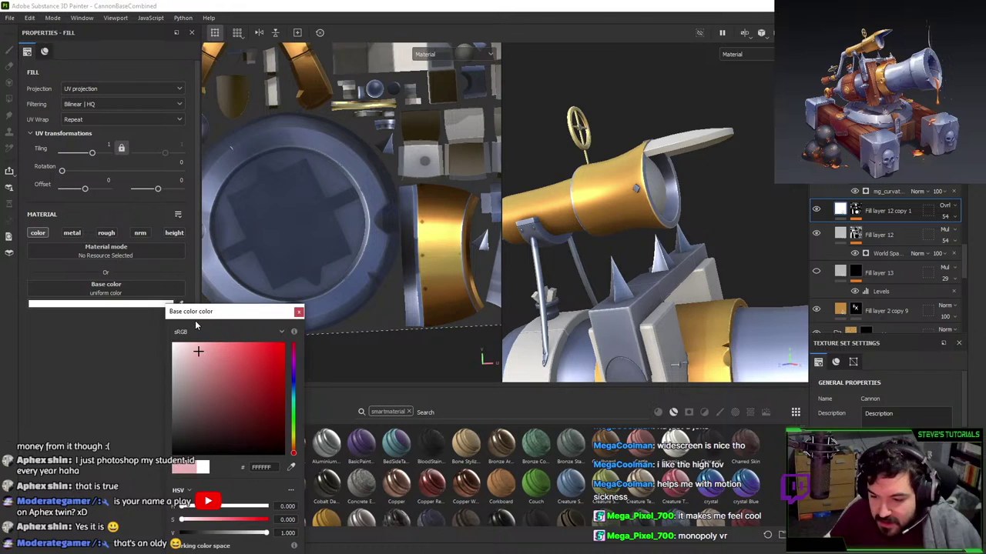
{"action": "left_click_drag", "start_coordinate": [195, 321], "coordinate": [196, 345]}
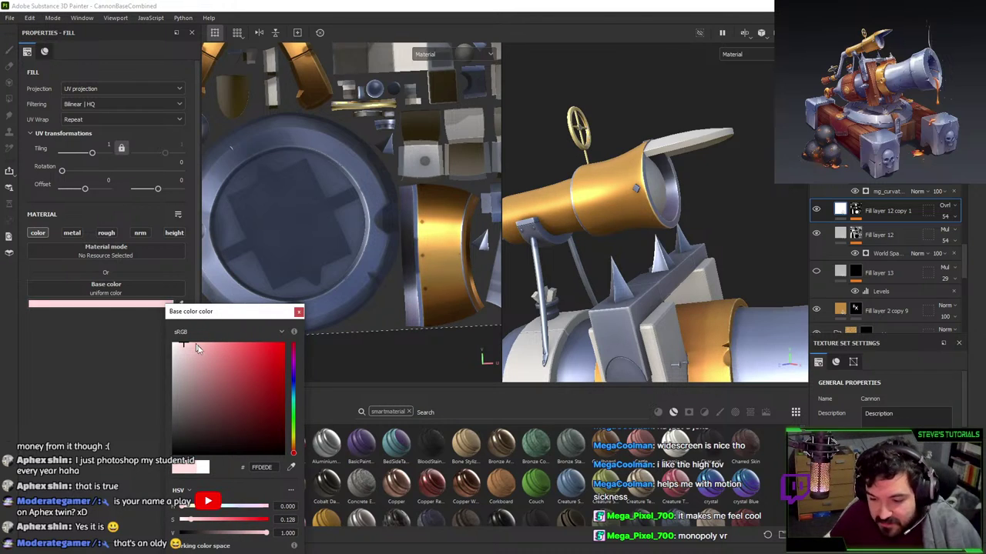
{"action": "left_click", "coordinate": [292, 363]}
{"action": "left_click_drag", "start_coordinate": [556, 270], "coordinate": [558, 239], "text": "alt"}
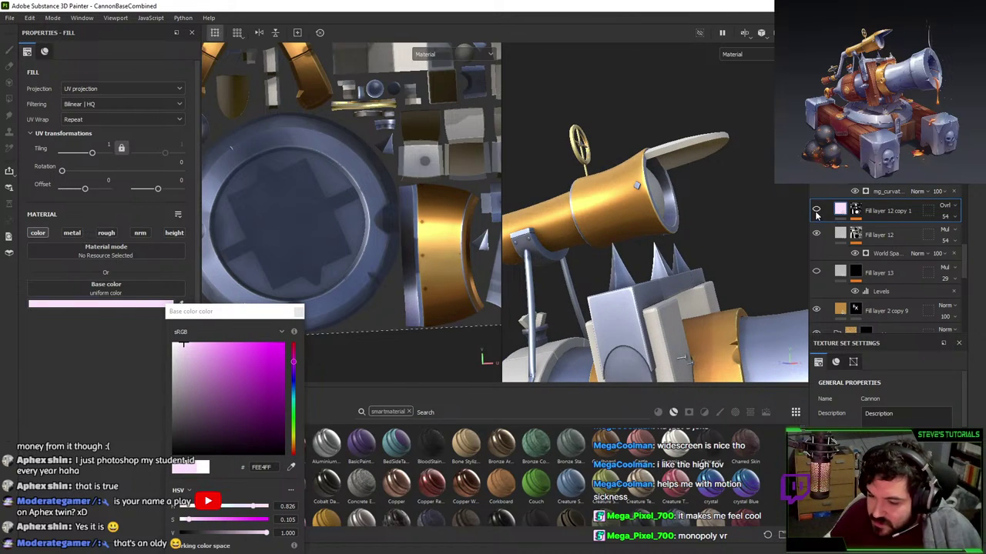
- Examine the barrel band and telescope from several angles with Fill layer 12 copy 1 hidden and shown
{"action": "left_click_drag", "start_coordinate": [697, 250], "coordinate": [726, 287], "text": "alt"}
{"action": "right_click_drag", "start_coordinate": [726, 287], "coordinate": [626, 260], "text": "alt"}
{"action": "left_click_drag", "start_coordinate": [626, 259], "coordinate": [684, 226], "text": "alt"}
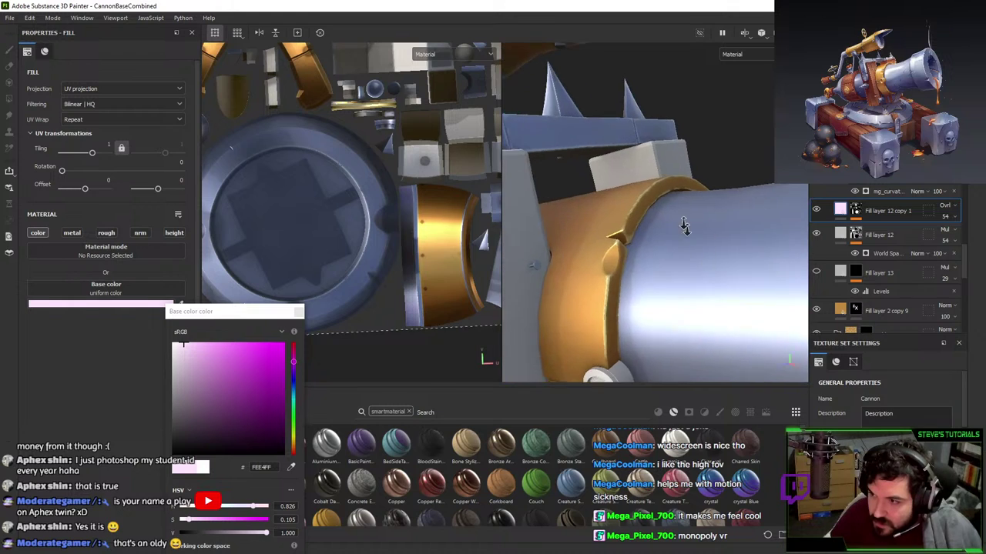
{"action": "right_click_drag", "start_coordinate": [683, 226], "coordinate": [650, 173], "text": "alt"}
{"action": "left_click_drag", "start_coordinate": [651, 173], "coordinate": [771, 212], "text": "alt"}
{"action": "left_click", "coordinate": [818, 208]}
{"action": "left_click", "coordinate": [818, 209]}
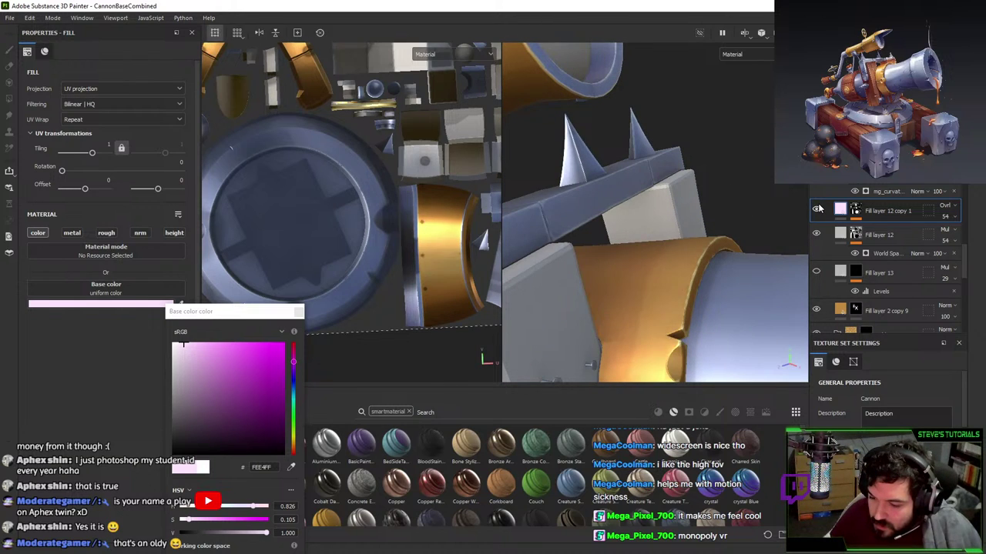
{"action": "left_click", "coordinate": [818, 209]}
{"action": "left_click", "coordinate": [818, 208]}
{"action": "left_click_drag", "start_coordinate": [726, 286], "coordinate": [693, 250], "text": "alt"}
{"action": "right_click_drag", "start_coordinate": [693, 251], "coordinate": [660, 218], "text": "alt"}
{"action": "middle_click_drag", "start_coordinate": [660, 218], "coordinate": [660, 185], "text": "alt"}
{"action": "left_click_drag", "start_coordinate": [659, 185], "coordinate": [676, 209], "text": "alt"}
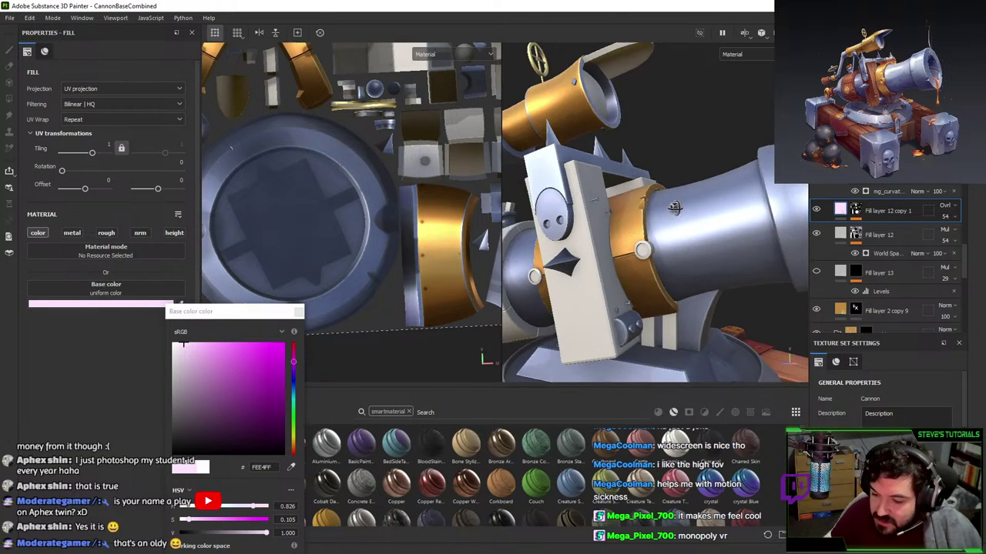
- Set Fill layer 12's base color to a dusty pink, BE9696, and compare the cannon with the layer hidden and shown
{"action": "left_click", "coordinate": [816, 233]}
{"action": "left_click", "coordinate": [816, 233]}
{"action": "left_click", "coordinate": [840, 237]}
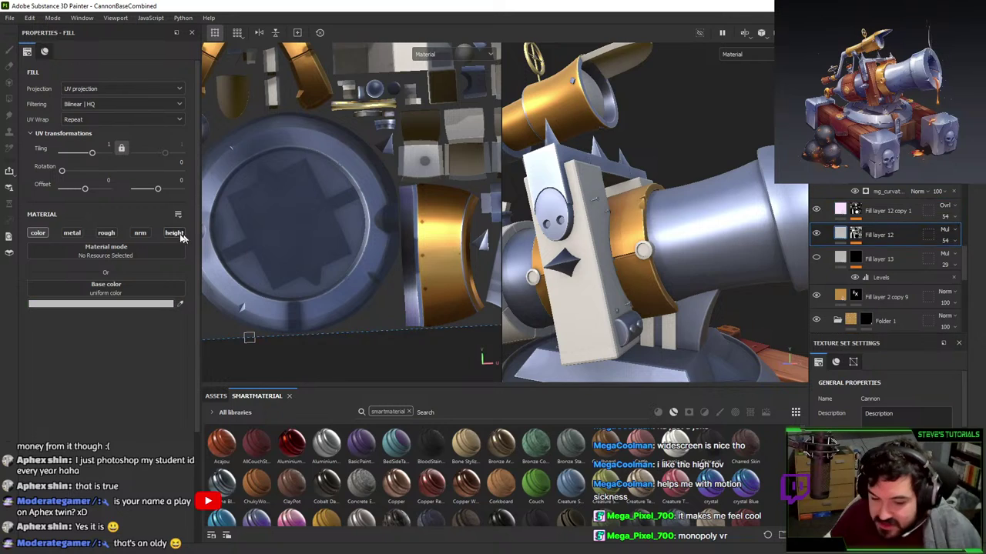
{"action": "left_click", "coordinate": [155, 304]}
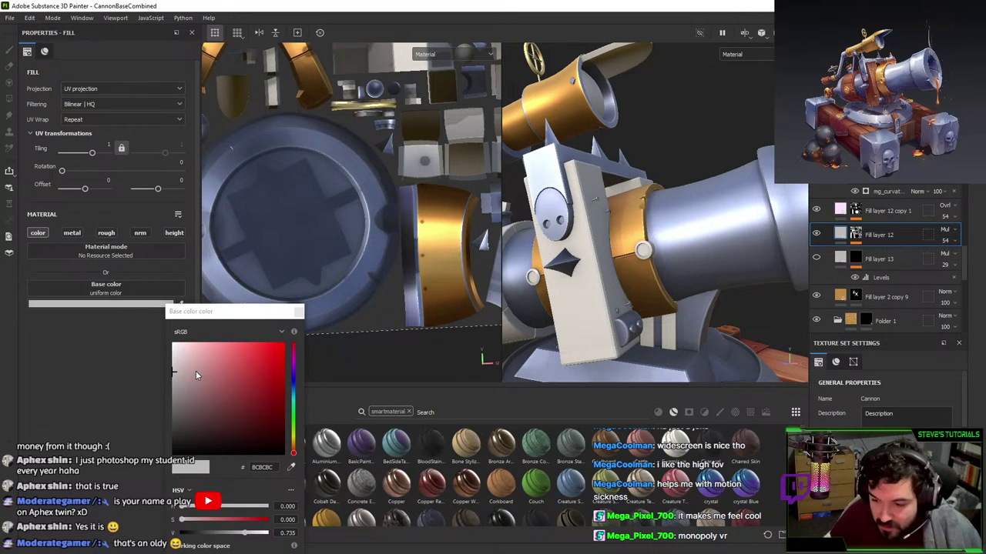
{"action": "left_click", "coordinate": [196, 371]}
{"action": "left_click_drag", "start_coordinate": [601, 216], "coordinate": [681, 262], "text": "alt"}
{"action": "left_click", "coordinate": [817, 235]}
{"action": "left_click", "coordinate": [817, 235]}
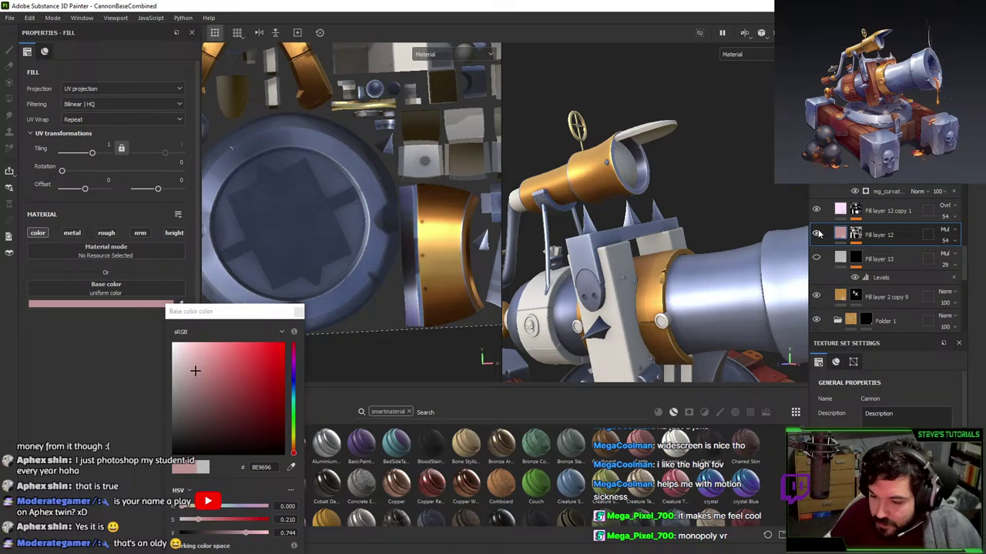
{"action": "left_click", "coordinate": [818, 235]}
{"action": "left_click", "coordinate": [817, 235]}
- Lower Fill layer 12's opacity to 44 and hide the layer to check the whole cannon without it
{"action": "left_click", "coordinate": [948, 241]}
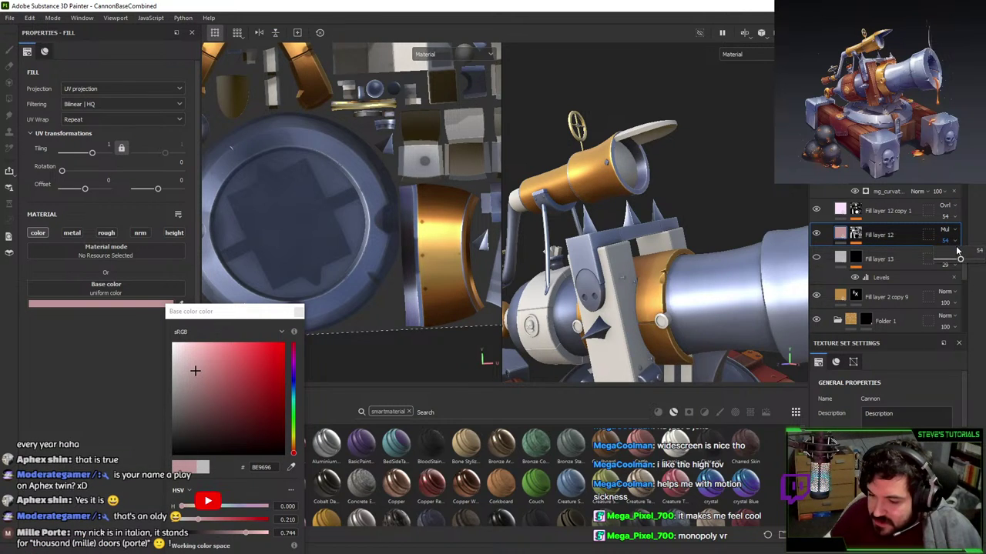
{"action": "left_click_drag", "start_coordinate": [958, 255], "coordinate": [949, 255]}
{"action": "left_click", "coordinate": [818, 234]}
{"action": "right_click_drag", "start_coordinate": [751, 254], "coordinate": [726, 228], "text": "alt"}
{"action": "left_click_drag", "start_coordinate": [726, 228], "coordinate": [697, 208], "text": "alt"}
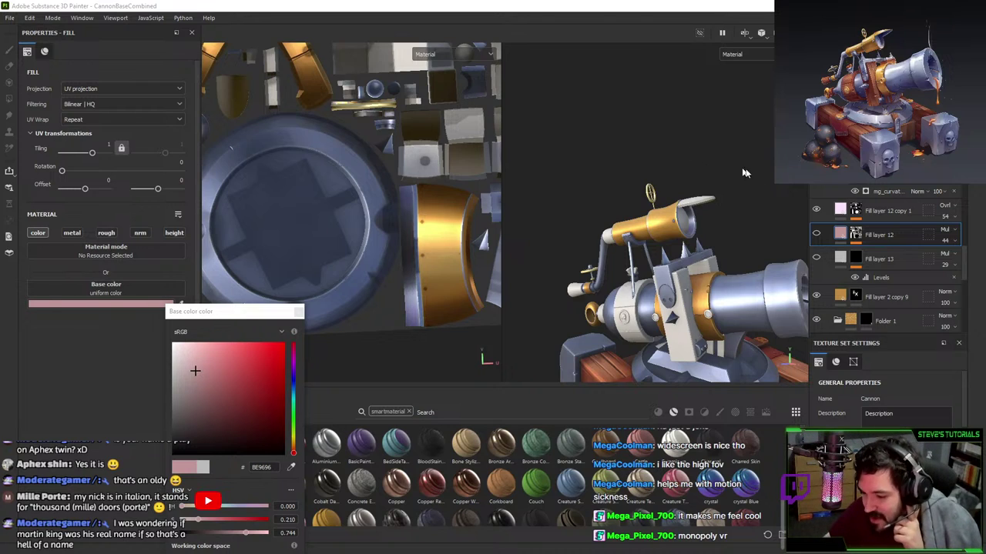
- Set Fill layer 2 copy 9's base color to a lighter gold, DCA456, and copy its hex code
{"action": "left_click", "coordinate": [885, 297]}
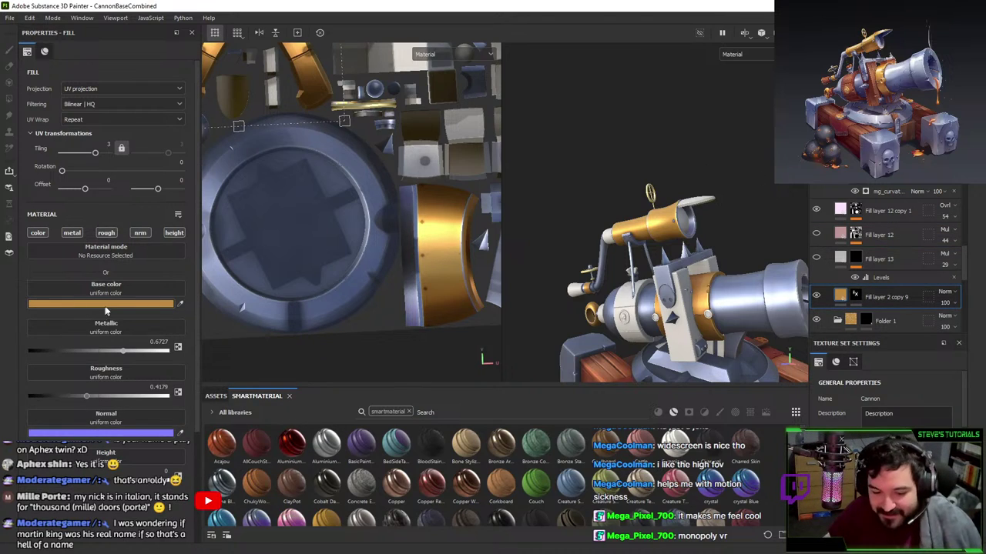
{"action": "left_click", "coordinate": [105, 305]}
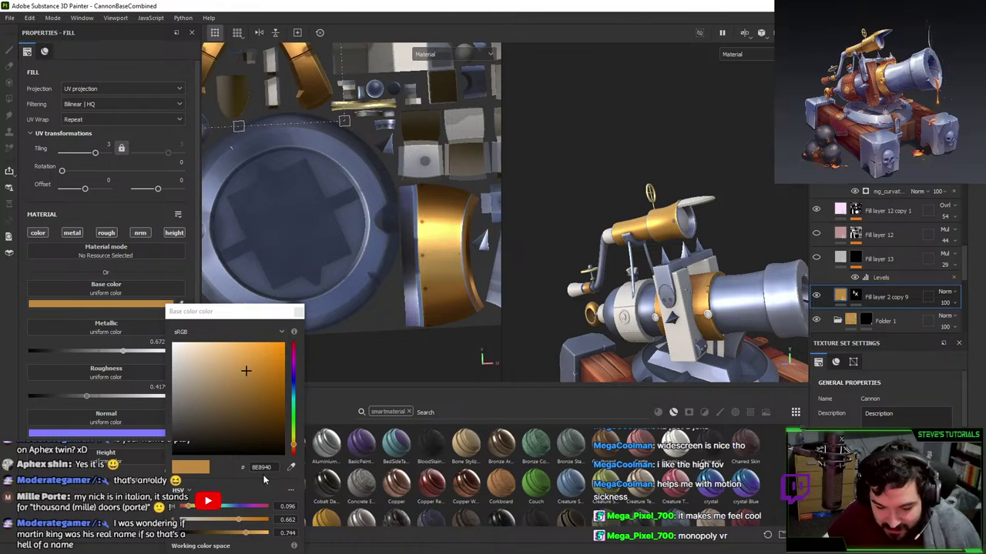
{"action": "left_click_drag", "start_coordinate": [243, 372], "coordinate": [241, 360]}
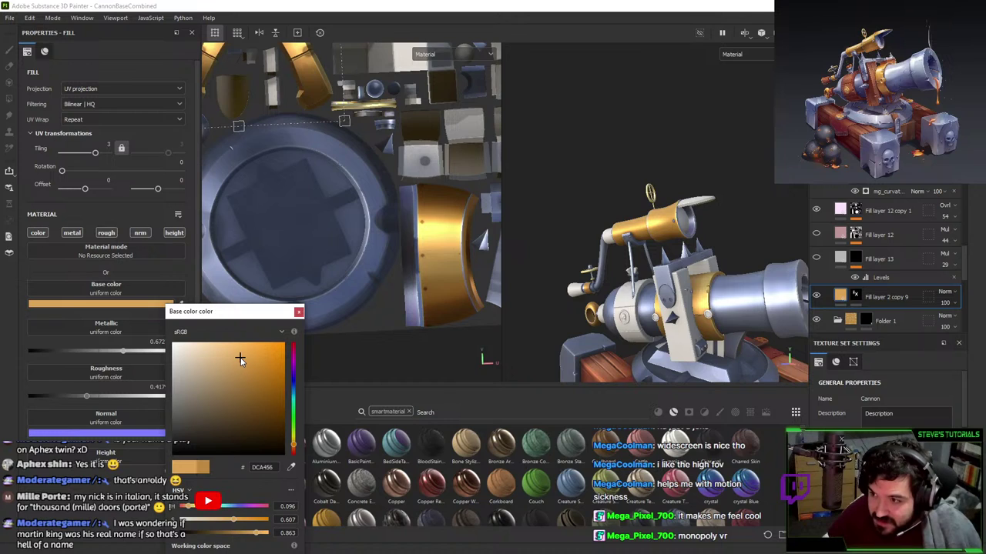
{"action": "double_click", "coordinate": [247, 467]}
{"action": "key", "text": "ctrl+c"}
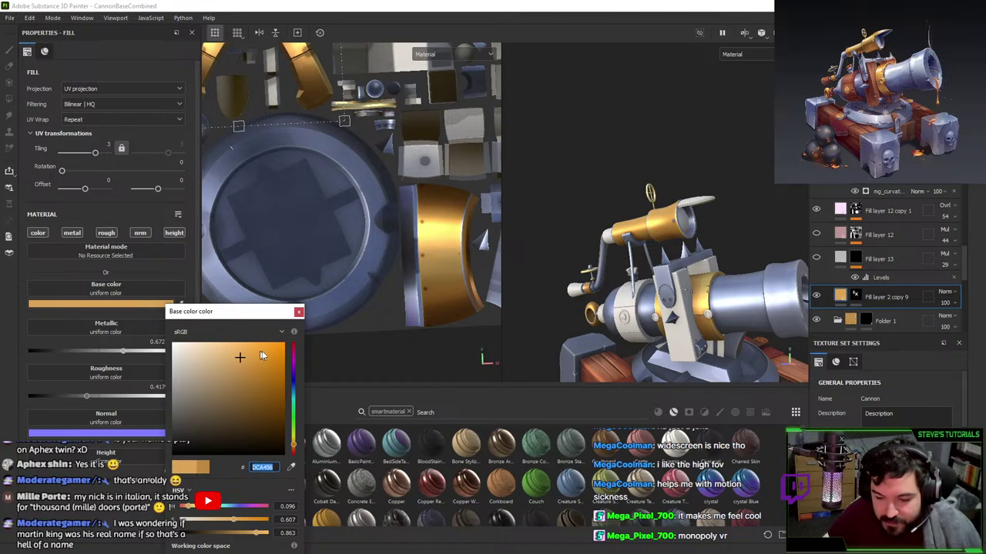
- Set Fill layer 2 copy 9's metallic value to 0.6764 while viewing the barrel band and telescope up close
{"action": "scroll", "coordinate": [552, 311], "scroll_direction": "up", "scroll_amount": 5}
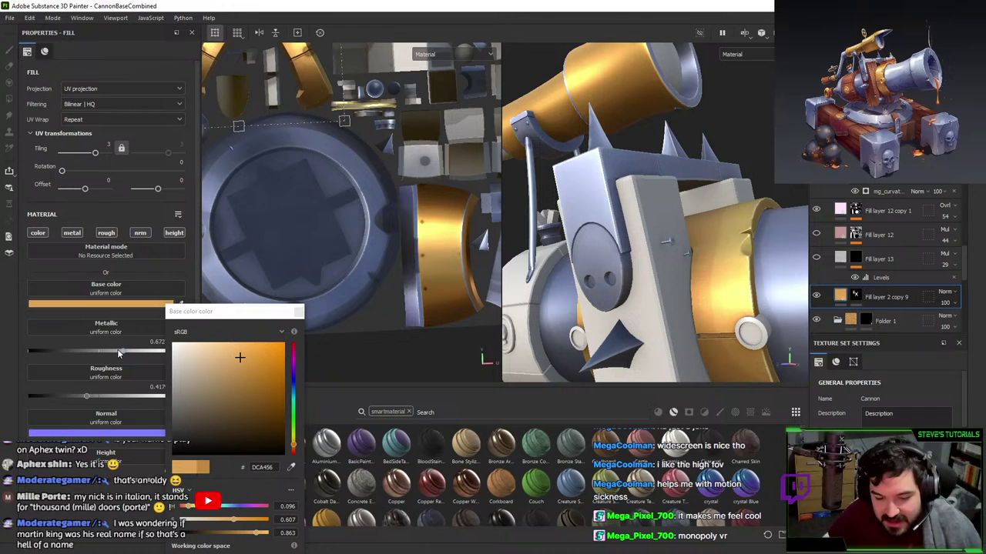
{"action": "left_click_drag", "start_coordinate": [117, 352], "coordinate": [124, 350]}
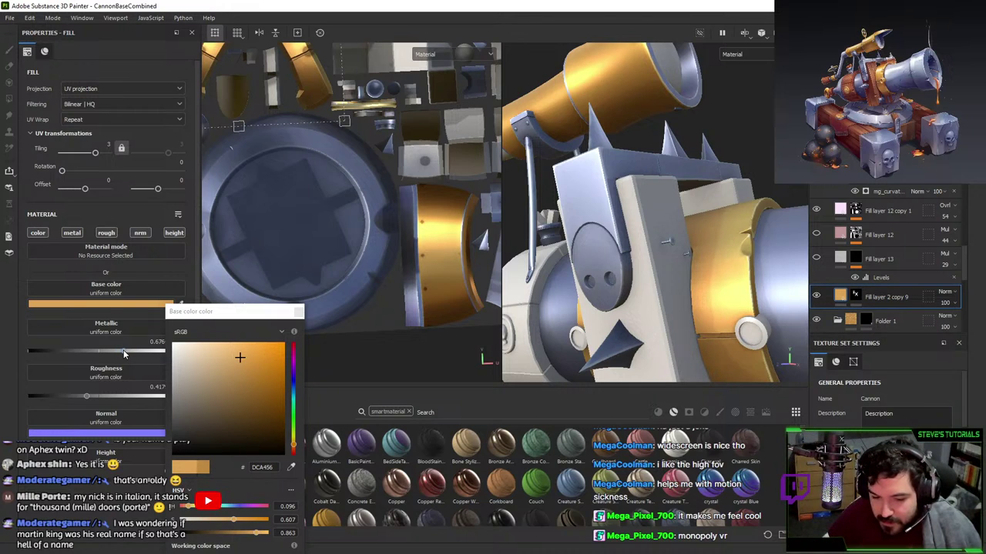
{"action": "left_click", "coordinate": [299, 311]}
- Paste the copied gold, DCA456, as the base color of Fill layer 2 copy 8 in Folder 1
{"action": "scroll", "coordinate": [850, 326], "scroll_direction": "down", "scroll_amount": 1}
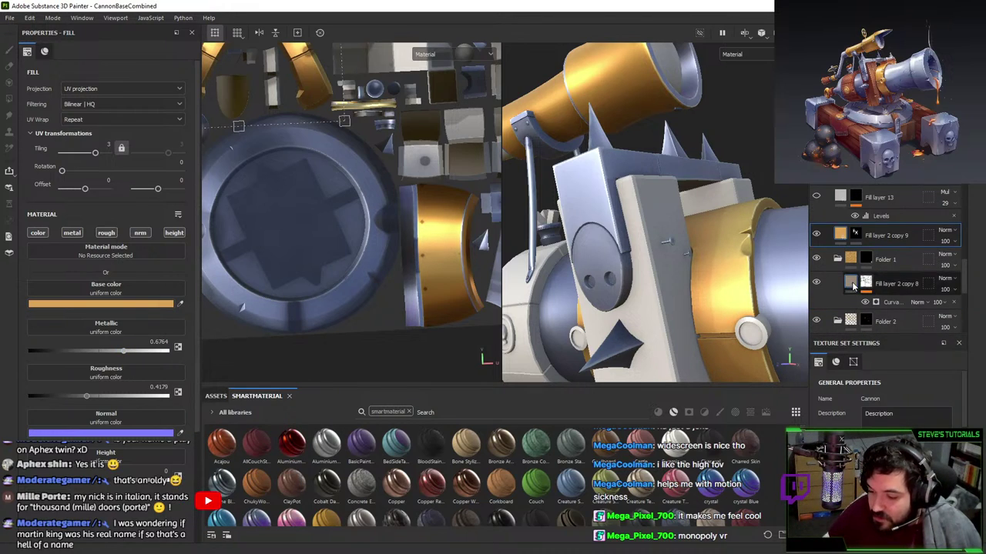
{"action": "left_click", "coordinate": [852, 284]}
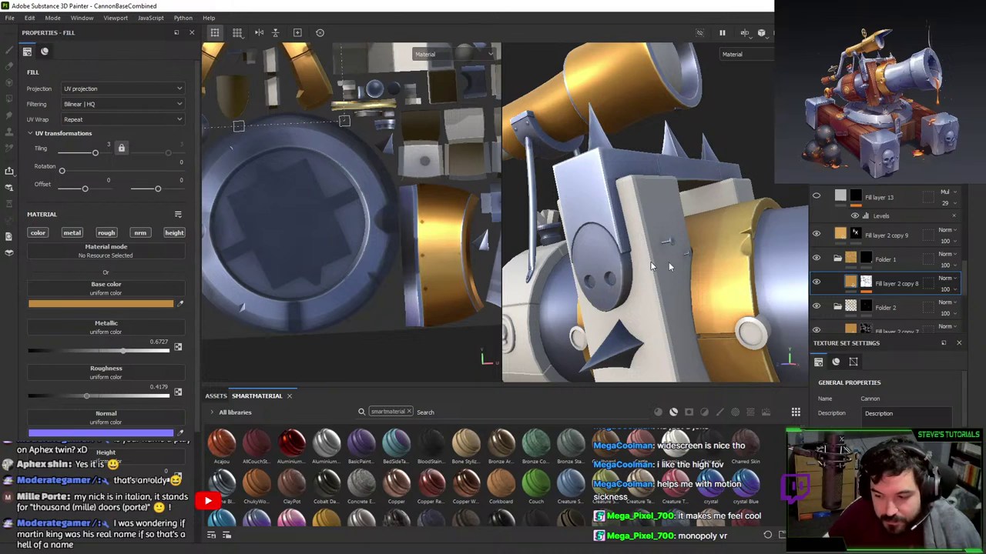
{"action": "left_click", "coordinate": [104, 304]}
{"action": "left_click_drag", "start_coordinate": [276, 468], "coordinate": [248, 468]}
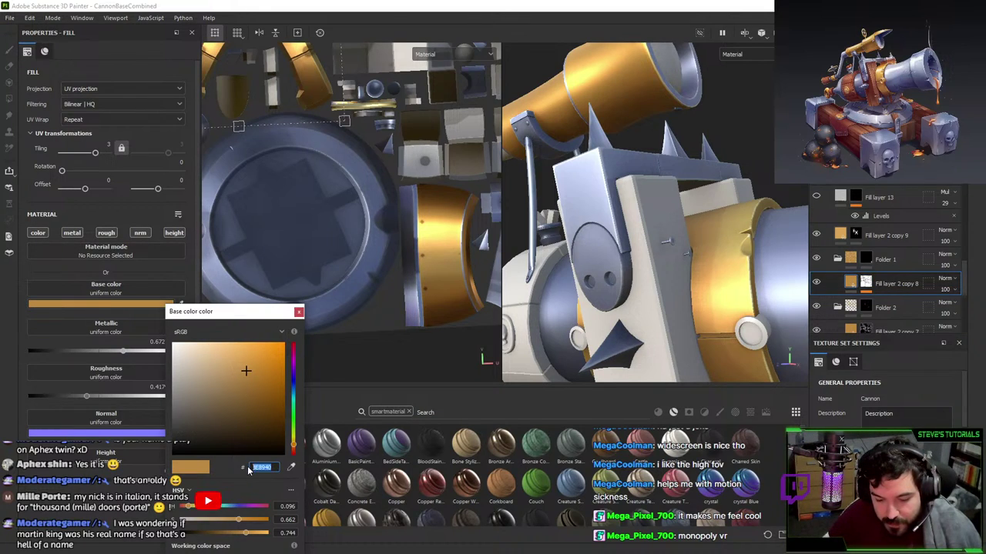
{"action": "key", "text": "ctrl+v"}
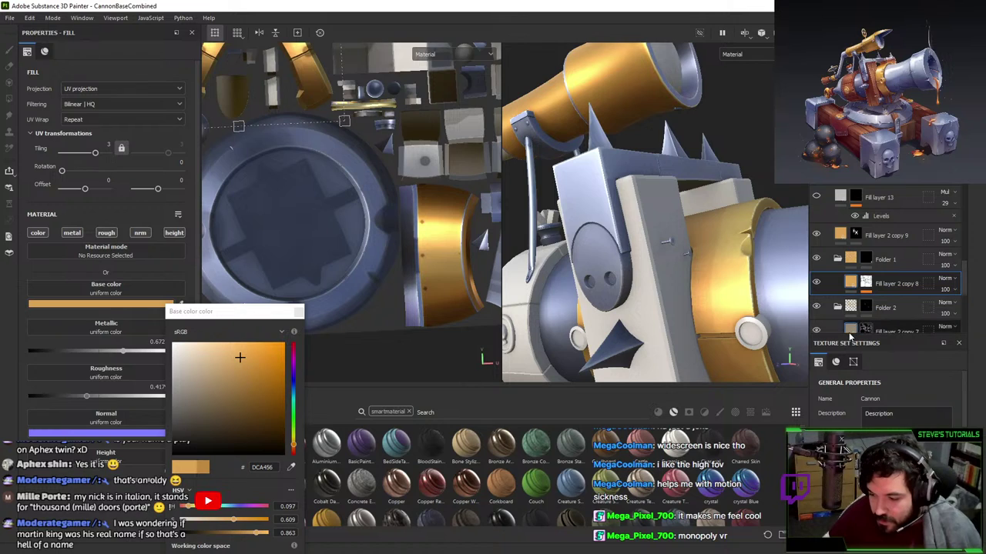
- Paste the same DCA456 gold as the base color of Fill layer 2 copy 7 in Folder 2
{"action": "left_click", "coordinate": [851, 330]}
{"action": "scroll", "coordinate": [862, 292], "scroll_direction": "down", "scroll_amount": 2}
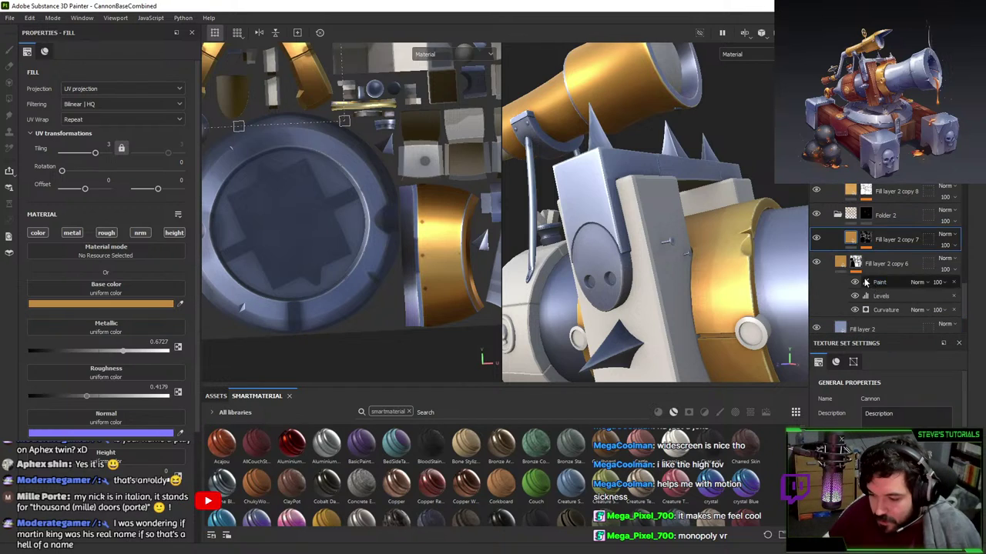
{"action": "left_click", "coordinate": [117, 305]}
{"action": "double_click", "coordinate": [262, 467]}
{"action": "key", "text": "ctrl+v"}
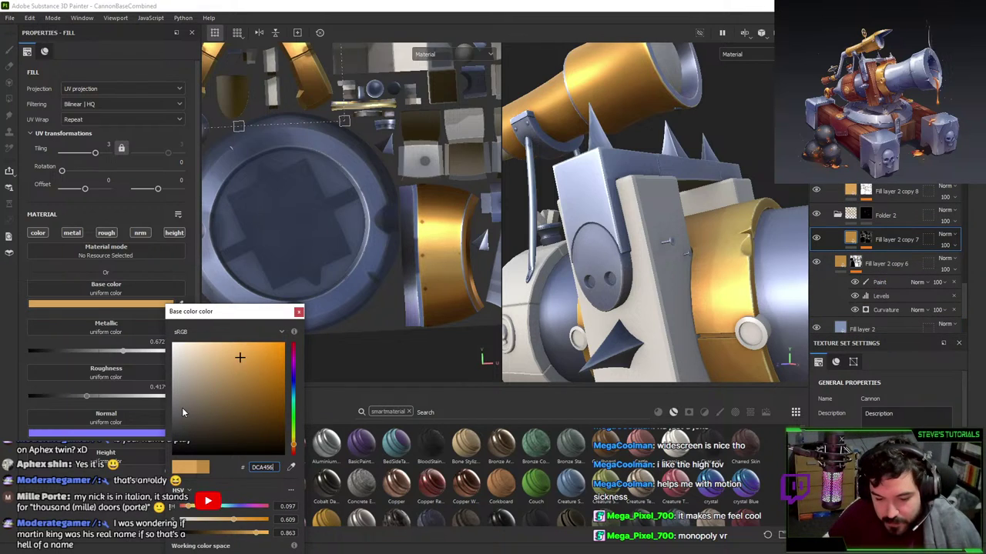
- Examine the lighter gold across the whole cannon, then up close on the telescope and its small handwheel
{"action": "scroll", "coordinate": [891, 244], "scroll_direction": "down", "scroll_amount": 2}
{"action": "scroll", "coordinate": [890, 241], "scroll_direction": "down", "scroll_amount": 1}
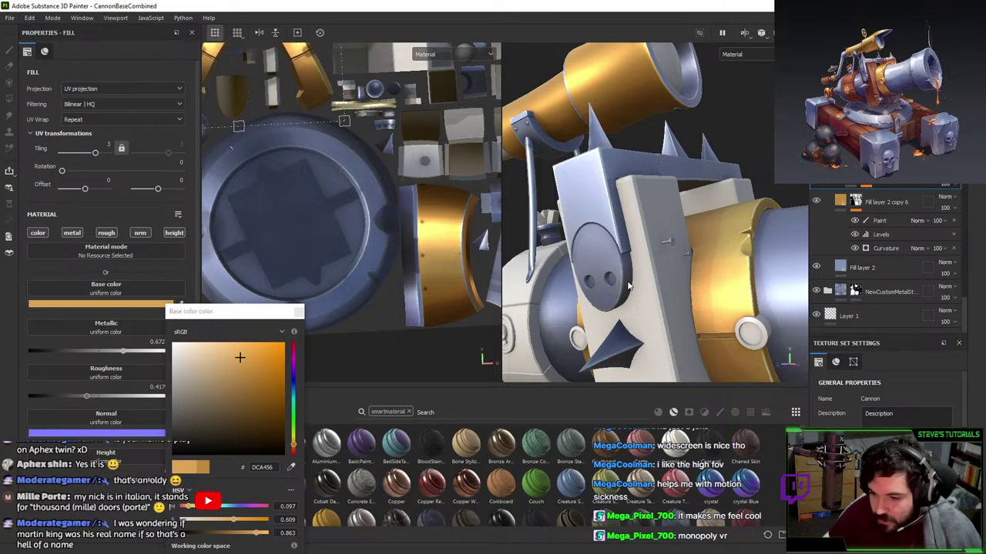
{"action": "scroll", "coordinate": [628, 281], "scroll_direction": "down", "scroll_amount": 6}
{"action": "middle_click_drag", "start_coordinate": [663, 202], "coordinate": [677, 178], "text": "alt"}
{"action": "scroll", "coordinate": [677, 178], "scroll_direction": "down", "scroll_amount": 3}
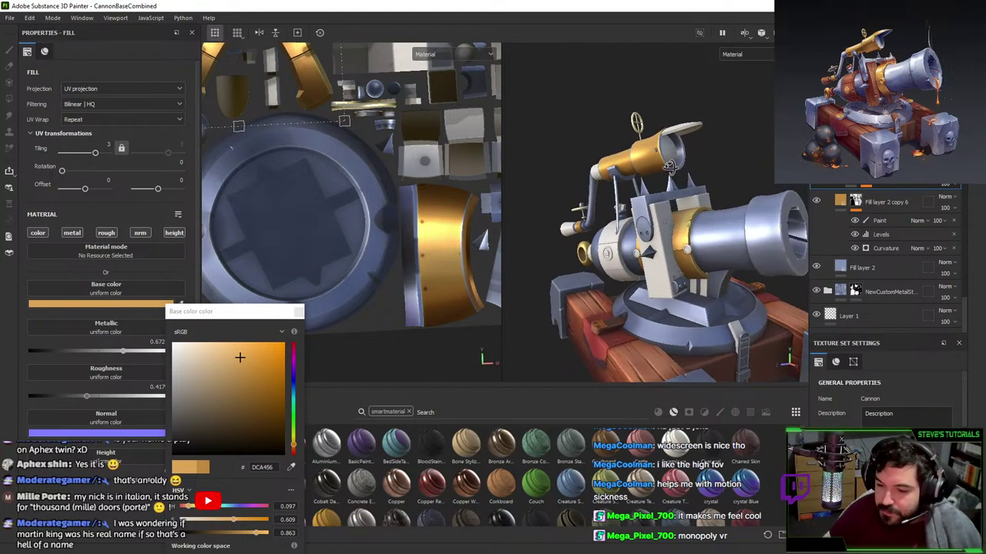
{"action": "scroll", "coordinate": [667, 201], "scroll_direction": "up", "scroll_amount": 10}
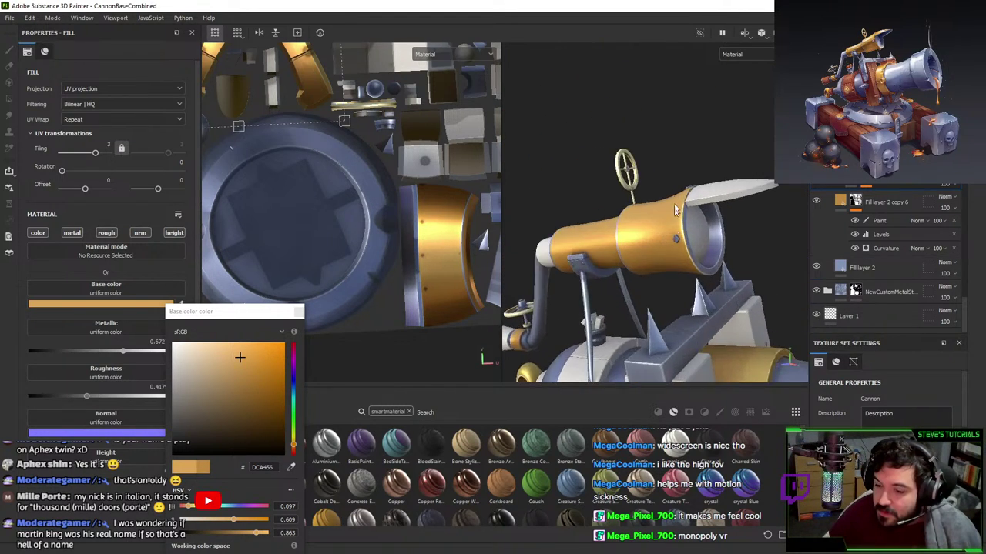
{"action": "middle_click_drag", "start_coordinate": [628, 201], "coordinate": [687, 256], "text": "alt"}
{"action": "scroll", "coordinate": [884, 255], "scroll_direction": "up", "scroll_amount": 1}
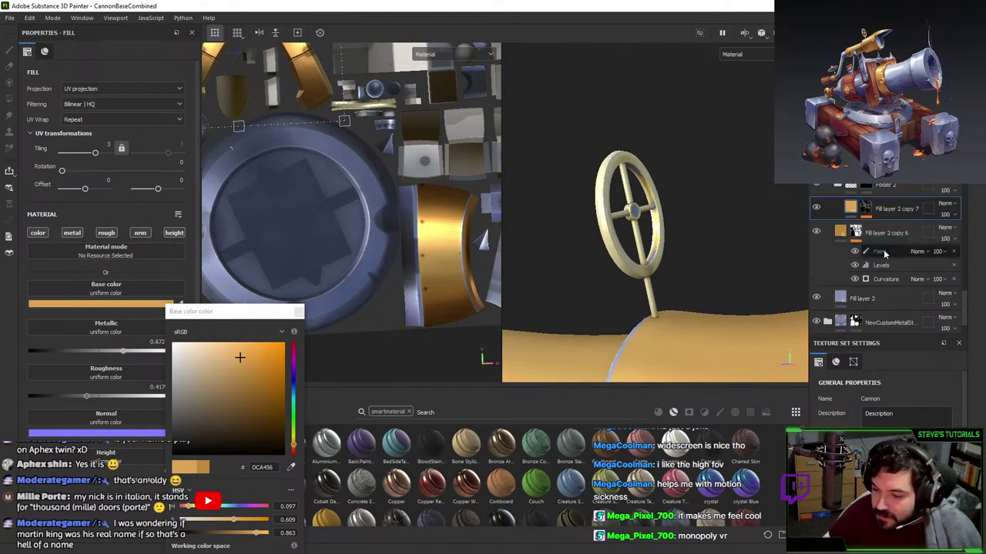
- Compare the handwheel with Fill layer 2 copy 7 hidden and shown, and try D4943C as the layer's base color
{"action": "left_click", "coordinate": [817, 206]}
{"action": "left_click", "coordinate": [817, 205]}
{"action": "scroll", "coordinate": [840, 208], "scroll_direction": "up", "scroll_amount": 1}
{"action": "scroll", "coordinate": [656, 229], "scroll_direction": "up", "scroll_amount": 3}
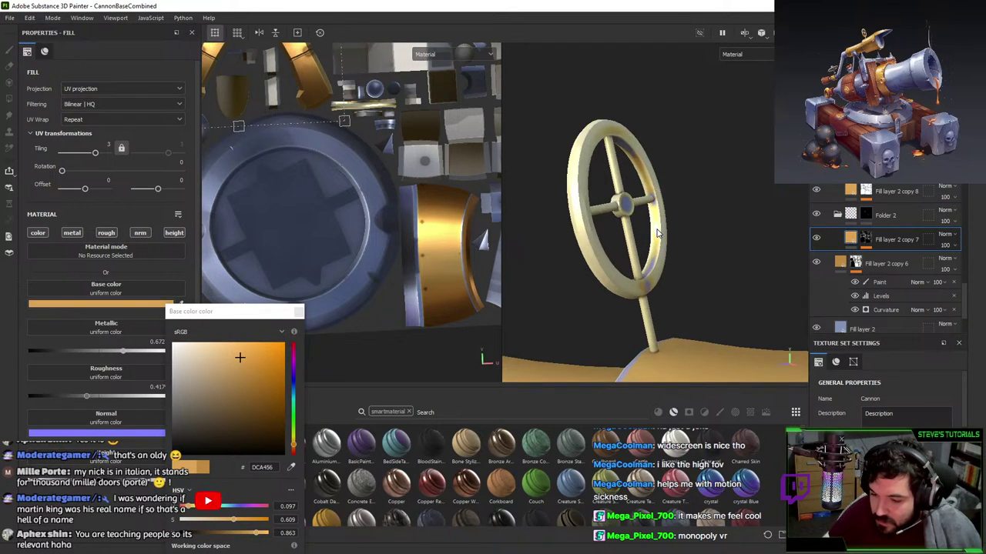
{"action": "left_click_drag", "start_coordinate": [262, 355], "coordinate": [252, 361]}
- Set the Curvature generator in Fill layer 2 copy 7's mask to global balance 0.11 and global contrast 0.96
{"action": "left_click", "coordinate": [865, 242]}
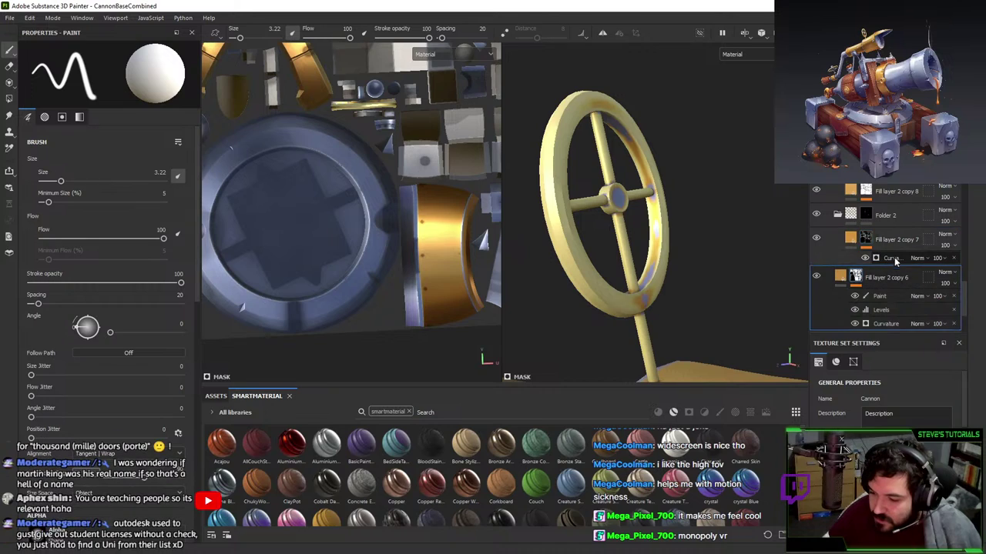
{"action": "left_click", "coordinate": [885, 258]}
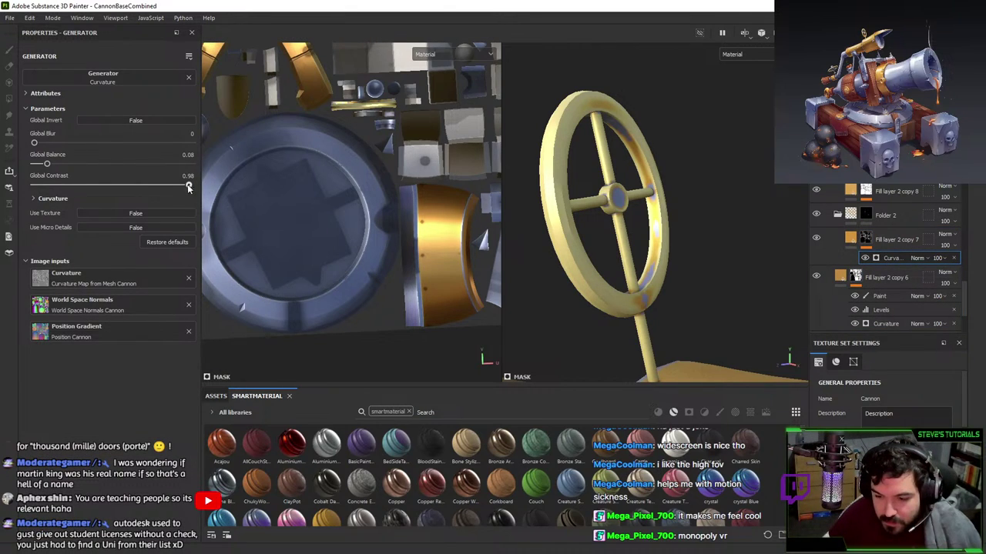
{"action": "left_click_drag", "start_coordinate": [191, 185], "coordinate": [185, 185]}
{"action": "left_click_drag", "start_coordinate": [47, 164], "coordinate": [54, 165]}
{"action": "scroll", "coordinate": [723, 218], "scroll_direction": "up", "scroll_amount": 1}
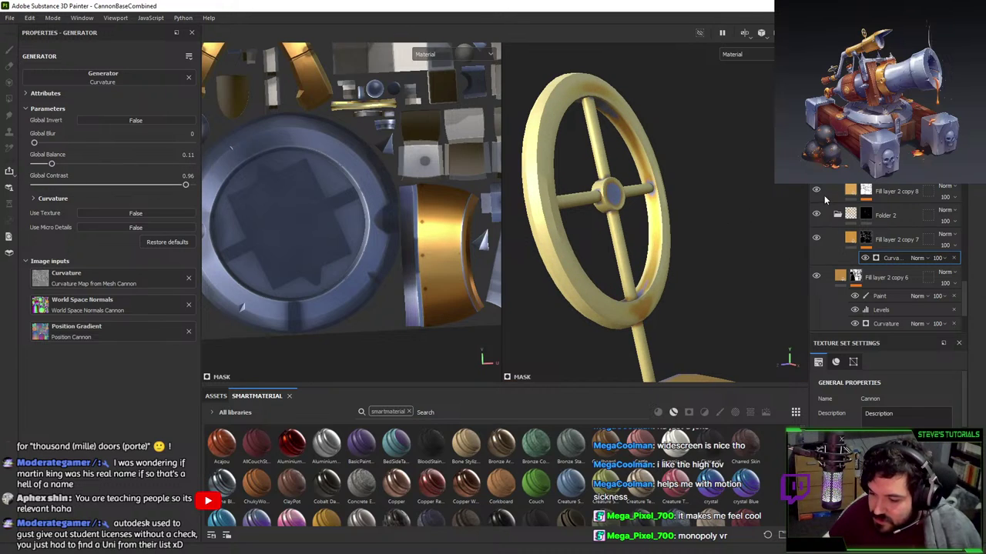
- Compare the handwheel and telescope with Fill layer 2 copy 2 and copy 10 hidden and shown, and hide Fill layer 2 copy 5
{"action": "scroll", "coordinate": [837, 236], "scroll_direction": "up", "scroll_amount": 5}
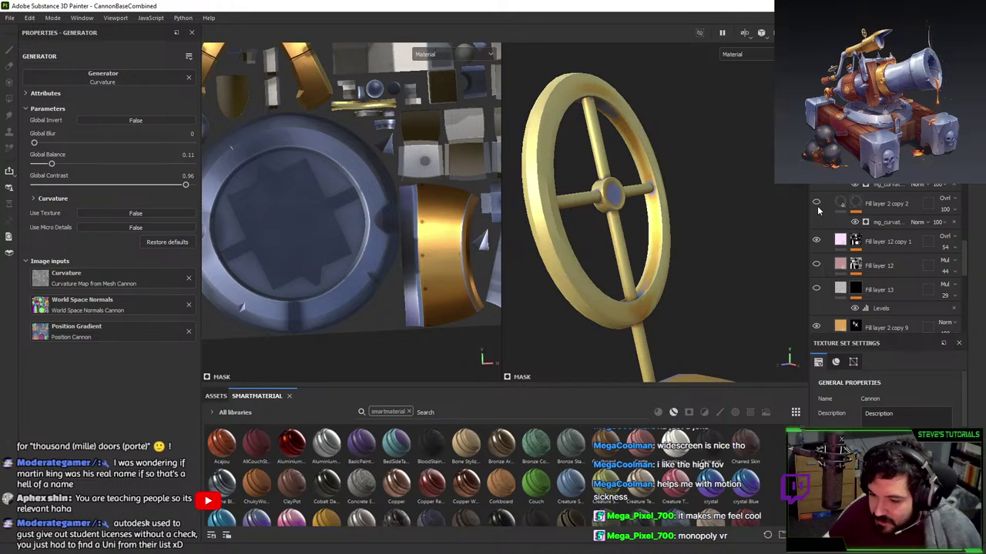
{"action": "scroll", "coordinate": [818, 208], "scroll_direction": "up", "scroll_amount": 3}
{"action": "left_click", "coordinate": [816, 202]}
{"action": "left_click", "coordinate": [817, 225]}
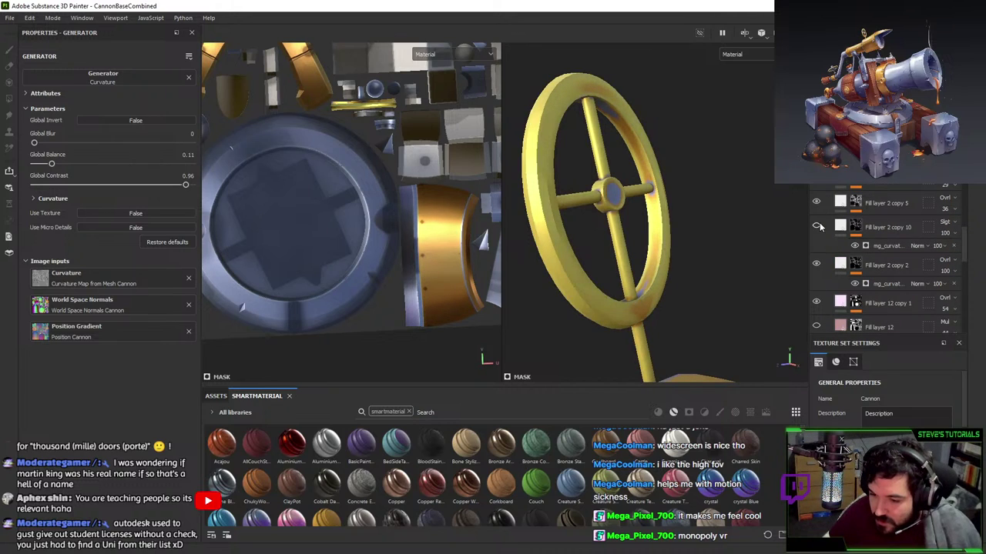
{"action": "left_click", "coordinate": [817, 226]}
{"action": "left_click", "coordinate": [817, 226]}
{"action": "right_click_drag", "start_coordinate": [739, 138], "coordinate": [700, 34], "text": "alt"}
{"action": "right_click_drag", "start_coordinate": [713, 169], "coordinate": [702, 82], "text": "alt"}
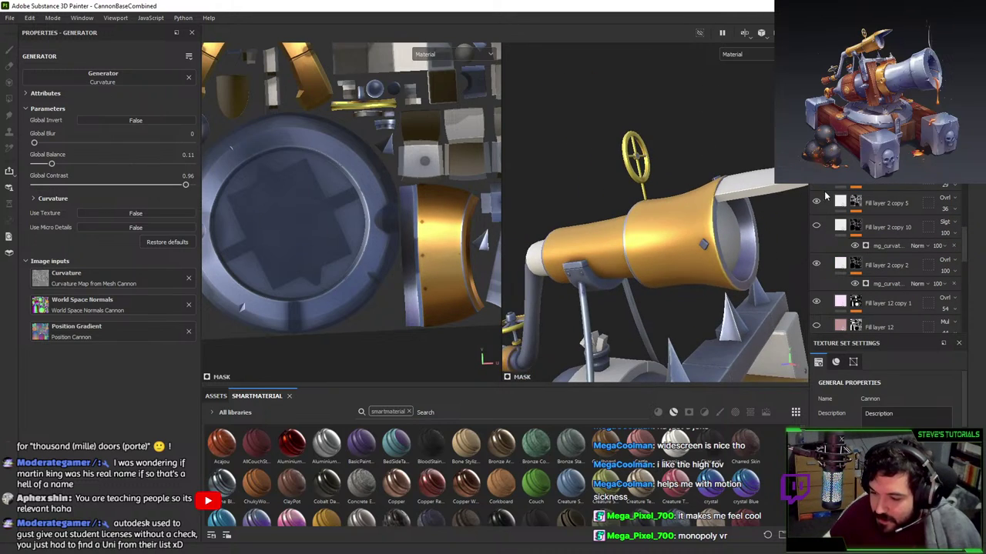
{"action": "left_click", "coordinate": [817, 225]}
{"action": "left_click", "coordinate": [816, 226]}
{"action": "scroll", "coordinate": [820, 225], "scroll_direction": "up", "scroll_amount": 3}
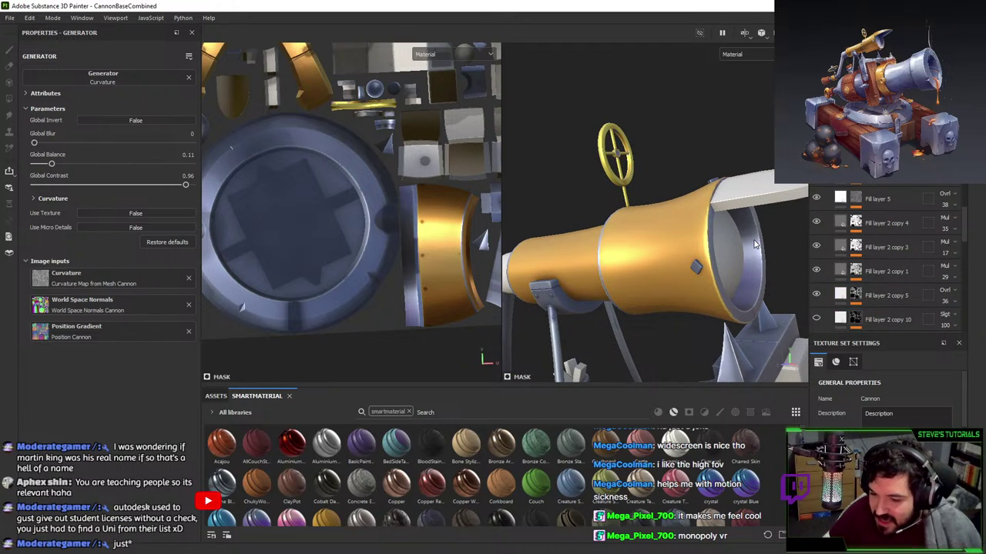
{"action": "key", "text": "ctrl"}
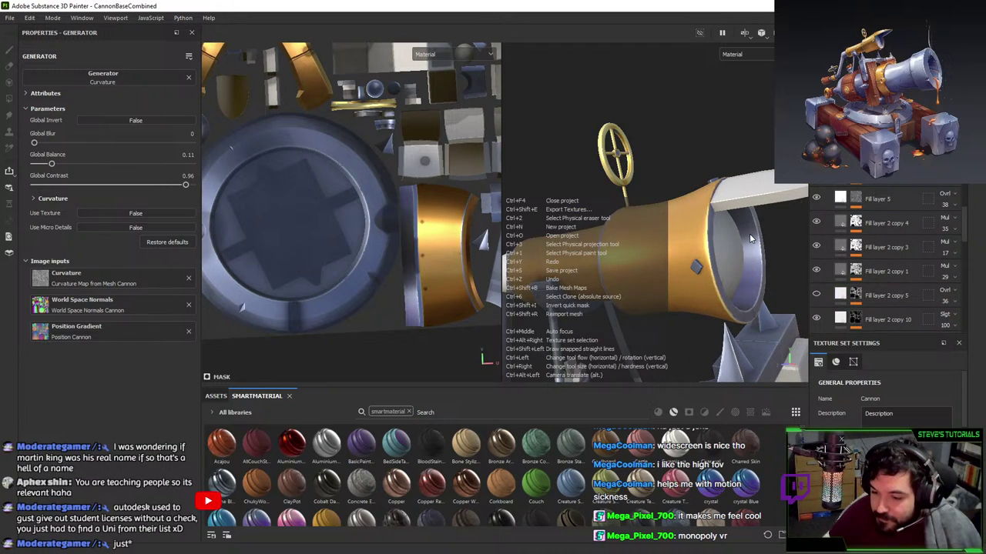
- Check which parts Fill layer 2 copy 9 and copy 7 affect by toggling their visibility, and collapse Folder 1
{"action": "scroll", "coordinate": [817, 270], "scroll_direction": "down", "scroll_amount": 5}
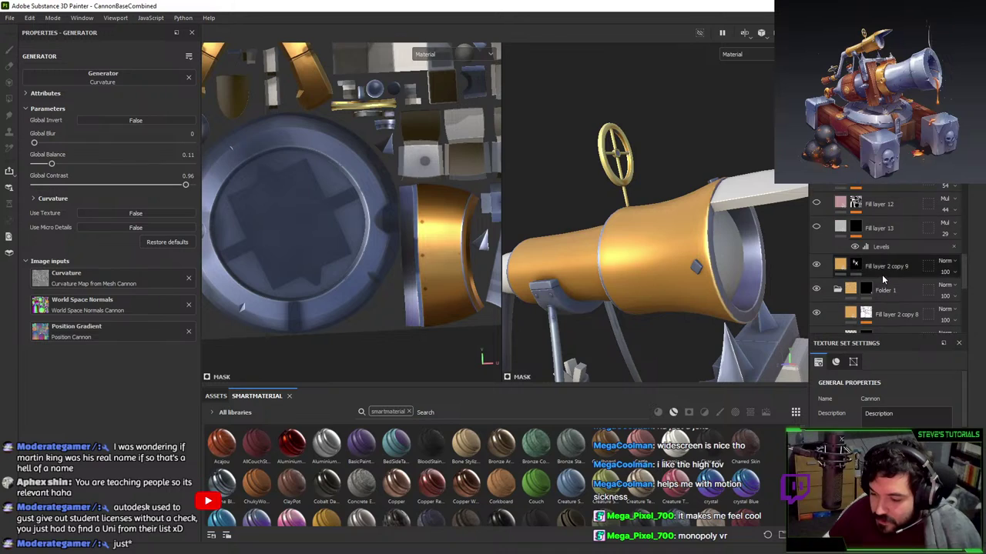
{"action": "left_click", "coordinate": [815, 268]}
{"action": "scroll", "coordinate": [826, 298], "scroll_direction": "down", "scroll_amount": 1}
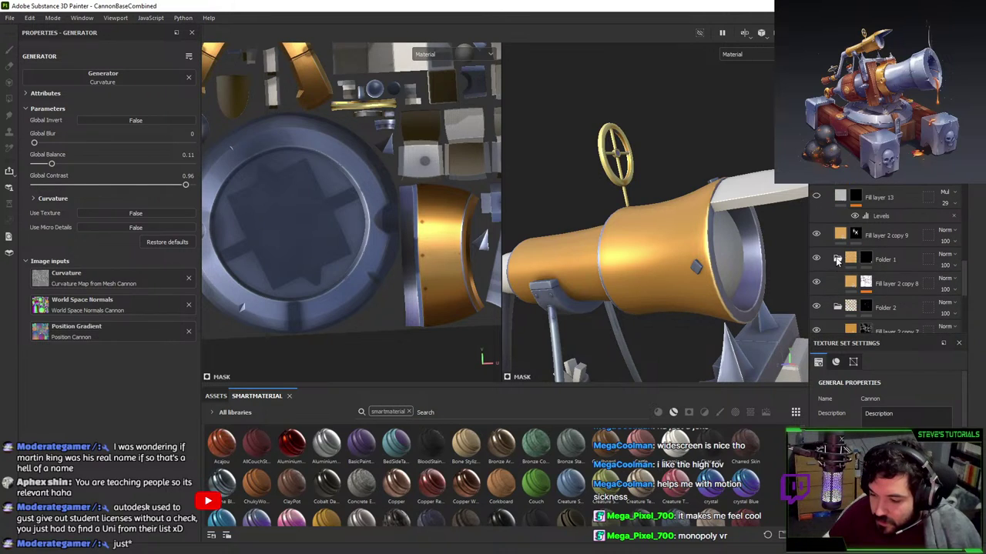
{"action": "left_click", "coordinate": [837, 260]}
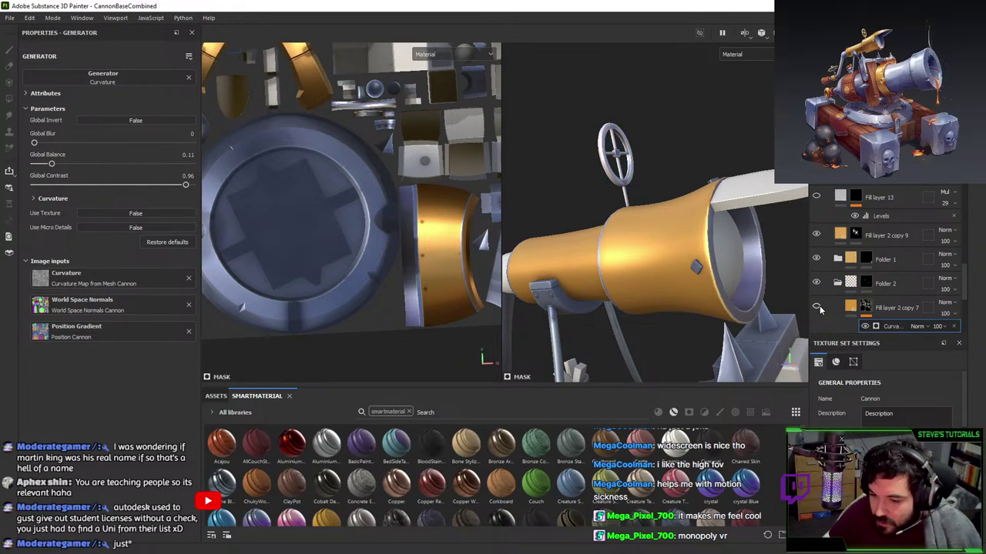
- Set Fill layer 2 copy 7's base color to the lighter gold, DCA456
{"action": "left_click", "coordinate": [850, 307]}
{"action": "left_click", "coordinate": [157, 304]}
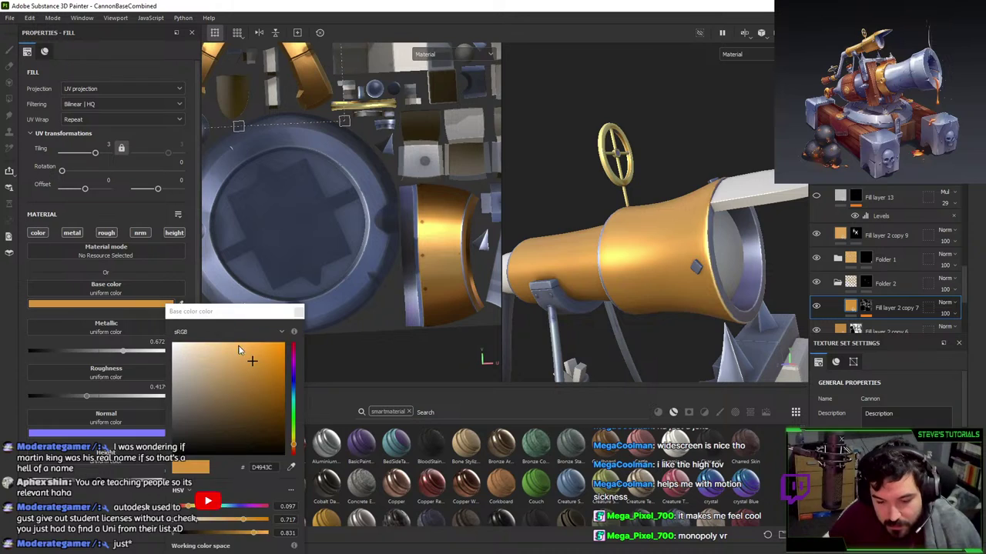
{"action": "left_click", "coordinate": [240, 357]}
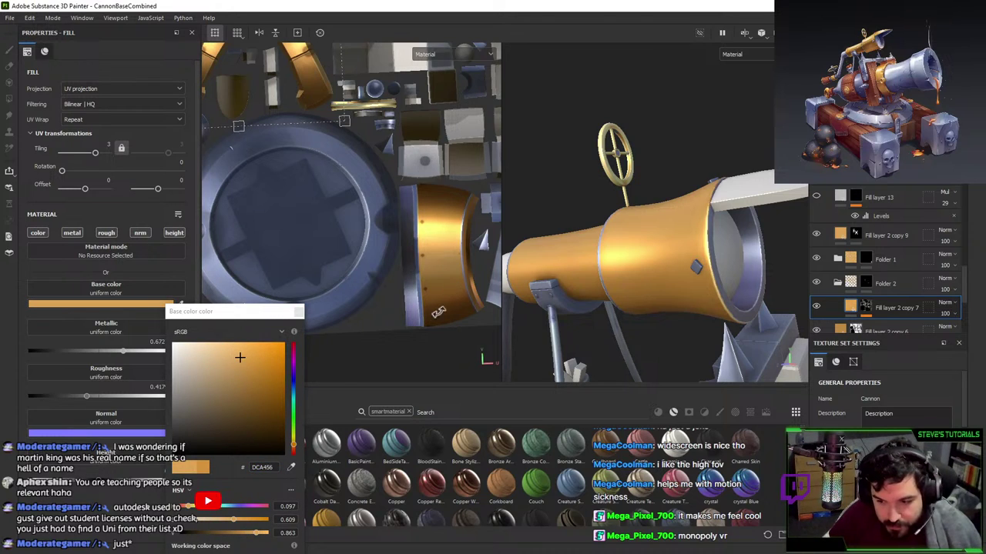
{"action": "left_click", "coordinate": [299, 312]}
- Examine the handwheel and telescope from closer and farther views with Fill layer 5 and Fill layer 2 copy 10 hidden and shown
{"action": "right_click_drag", "start_coordinate": [657, 188], "coordinate": [660, 264], "text": "alt"}
{"action": "left_click_drag", "start_coordinate": [660, 264], "coordinate": [603, 264], "text": "alt"}
{"action": "middle_click_drag", "start_coordinate": [603, 265], "coordinate": [593, 297], "text": "alt"}
{"action": "scroll", "coordinate": [876, 216], "scroll_direction": "up", "scroll_amount": 4}
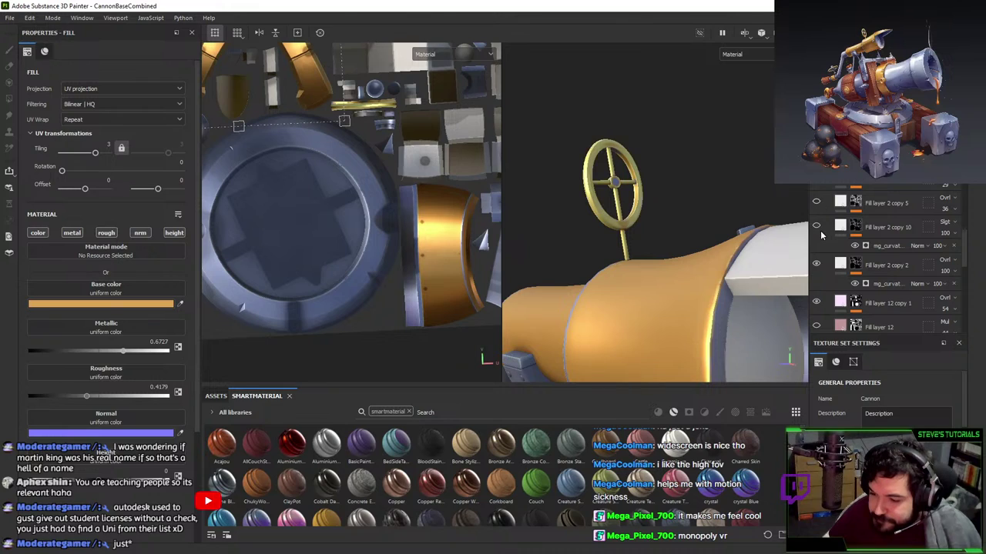
{"action": "scroll", "coordinate": [817, 182], "scroll_direction": "up", "scroll_amount": 1}
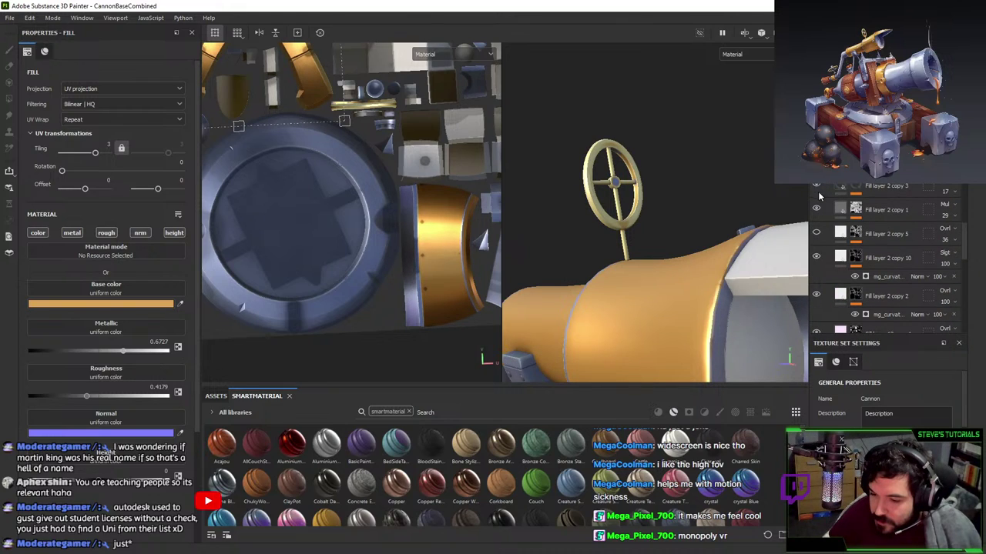
{"action": "scroll", "coordinate": [817, 192], "scroll_direction": "up", "scroll_amount": 1}
{"action": "scroll", "coordinate": [821, 215], "scroll_direction": "up", "scroll_amount": 1}
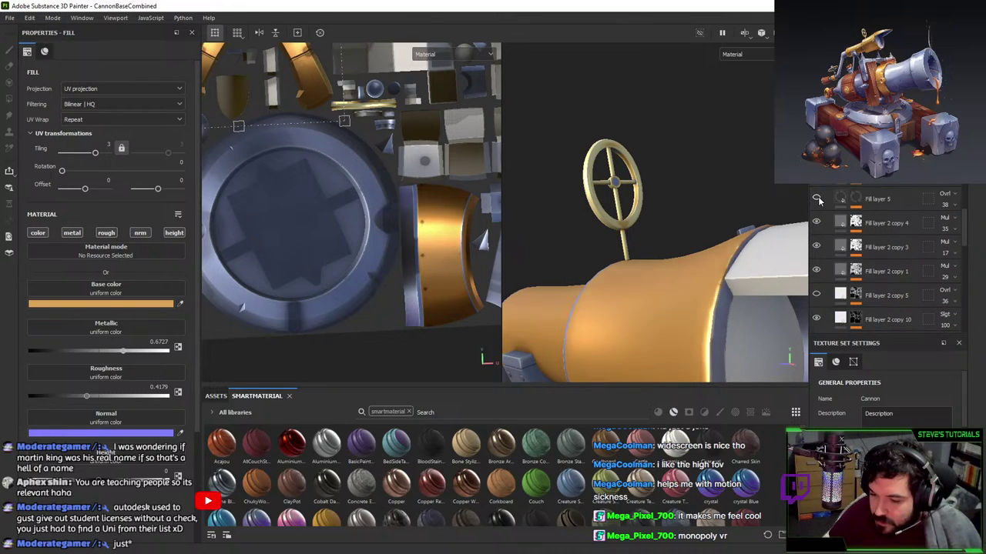
{"action": "left_click", "coordinate": [816, 317]}
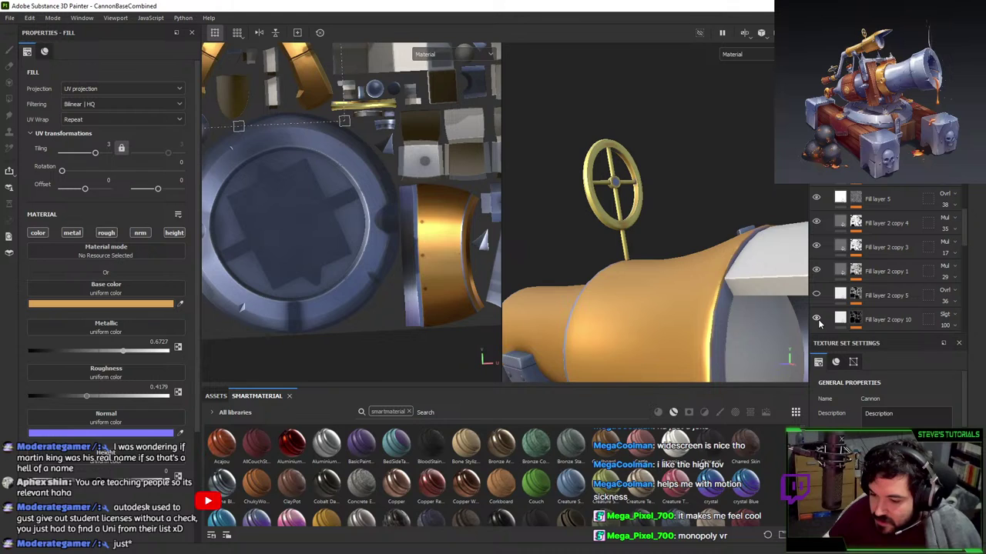
{"action": "scroll", "coordinate": [645, 221], "scroll_direction": "down", "scroll_amount": 5}
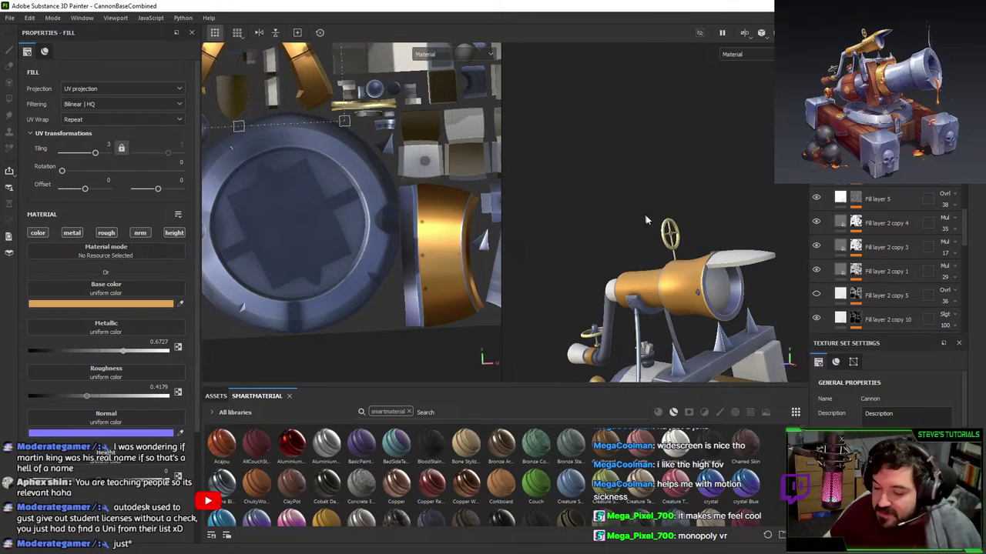
- Add the white round bolt on the barrel's gold band to the mask above Fill layer 11 using Polygon Fill
{"action": "left_click_drag", "start_coordinate": [645, 220], "coordinate": [692, 201], "text": "alt"}
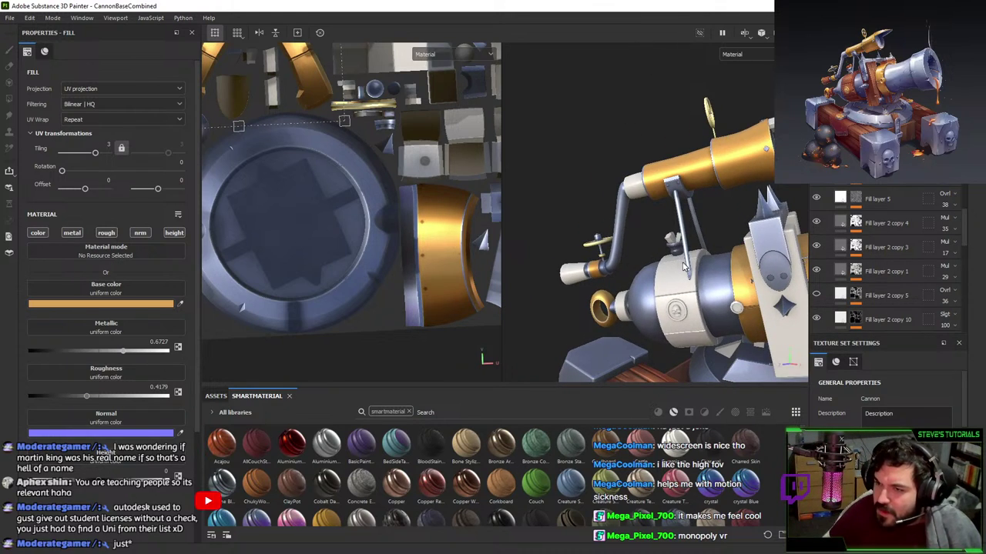
{"action": "middle_click_drag", "start_coordinate": [682, 261], "coordinate": [639, 183], "text": "alt"}
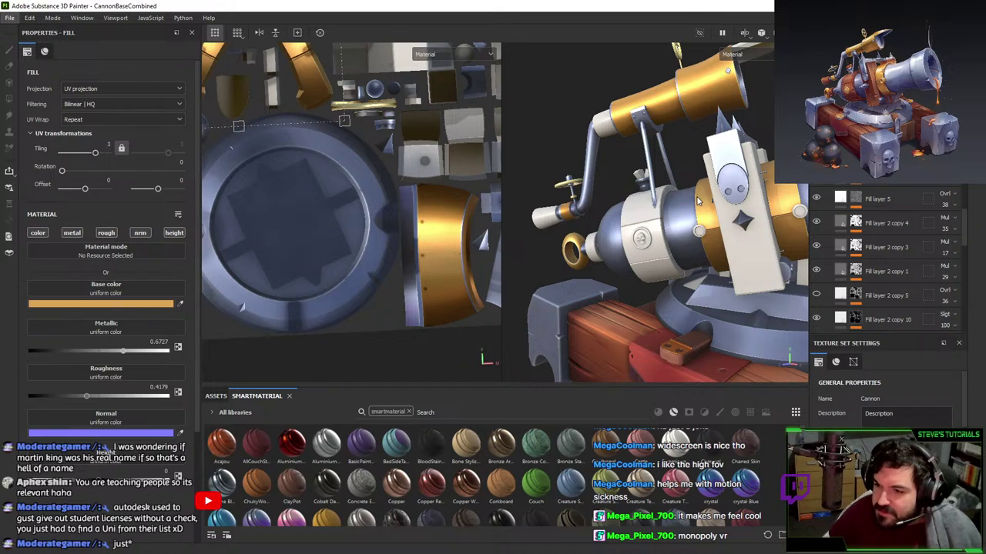
{"action": "scroll", "coordinate": [896, 208], "scroll_direction": "up", "scroll_amount": 3}
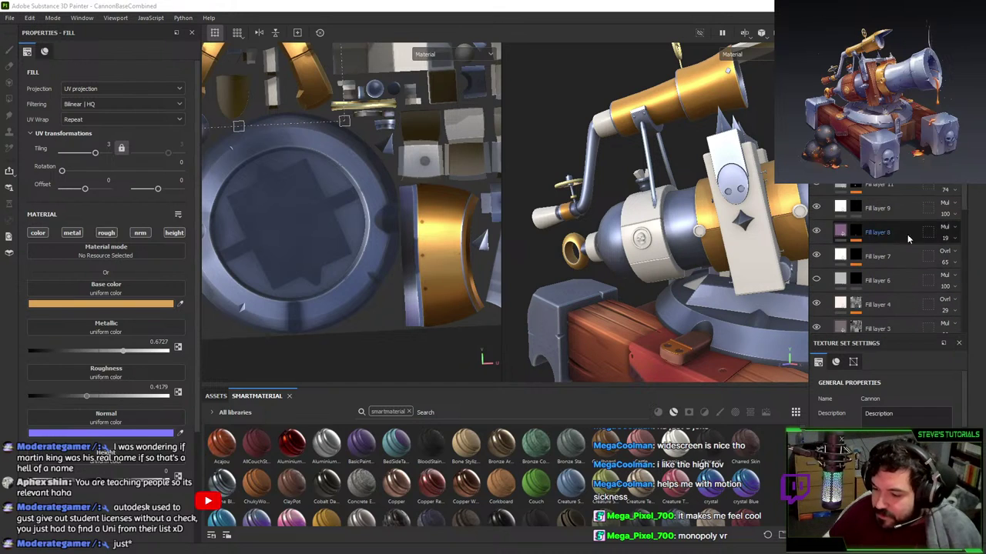
{"action": "scroll", "coordinate": [907, 239], "scroll_direction": "up", "scroll_amount": 1}
{"action": "left_click", "coordinate": [855, 186]}
{"action": "scroll", "coordinate": [667, 269], "scroll_direction": "up", "scroll_amount": 3}
{"action": "key", "text": "4"}
{"action": "left_click", "coordinate": [716, 204]}
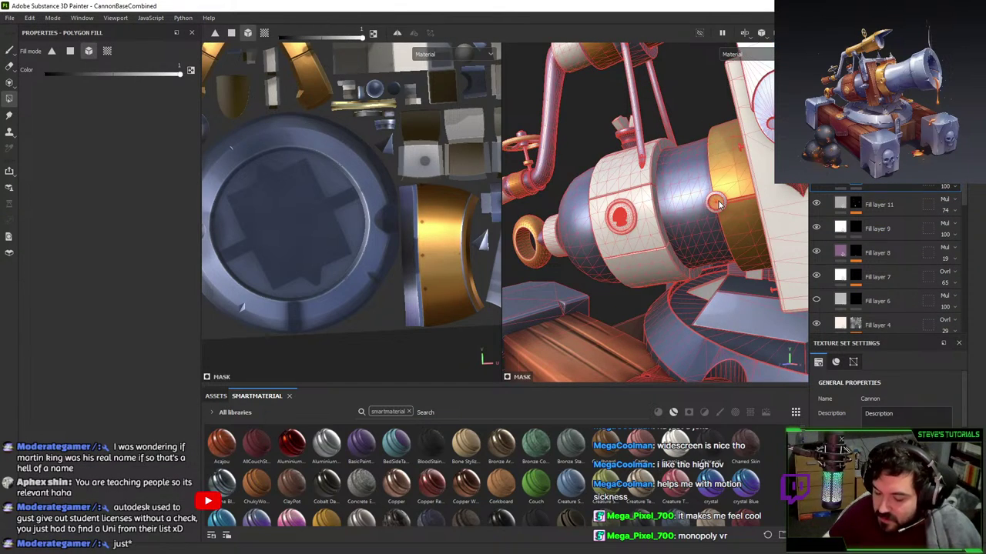
- Add the matching round bolt on the gold band's front edge to the same mask and check the band around the barrel
{"action": "mouse_move", "coordinate": [716, 203]}
{"action": "left_mouse_down", "text": "alt"}
{"action": "mouse_move", "coordinate": [754, 213]}
{"action": "mouse_move", "coordinate": [687, 279]}
{"action": "left_mouse_up", "text": "alt"}
{"action": "key", "text": "1"}
{"action": "key", "text": "4"}
{"action": "scroll", "coordinate": [714, 247], "scroll_direction": "down", "scroll_amount": 2}
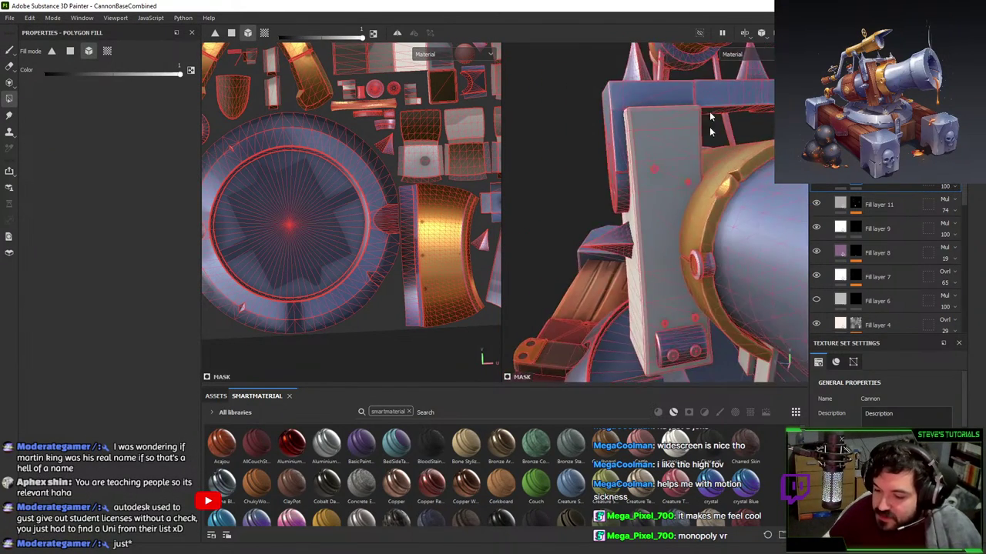
{"action": "mouse_move", "coordinate": [709, 132]}
{"action": "left_mouse_down", "text": "alt"}
{"action": "mouse_move", "coordinate": [647, 193]}
{"action": "mouse_move", "coordinate": [696, 273]}
{"action": "mouse_move", "coordinate": [724, 167]}
{"action": "mouse_move", "coordinate": [662, 174]}
{"action": "mouse_move", "coordinate": [693, 165]}
{"action": "mouse_move", "coordinate": [716, 182]}
{"action": "mouse_move", "coordinate": [605, 151]}
{"action": "left_mouse_up", "text": "alt"}
{"action": "key", "text": "1"}
{"action": "middle_click_drag", "start_coordinate": [604, 152], "coordinate": [724, 176], "text": "alt"}
{"action": "right_click_drag", "start_coordinate": [724, 176], "coordinate": [662, 198], "text": "alt"}
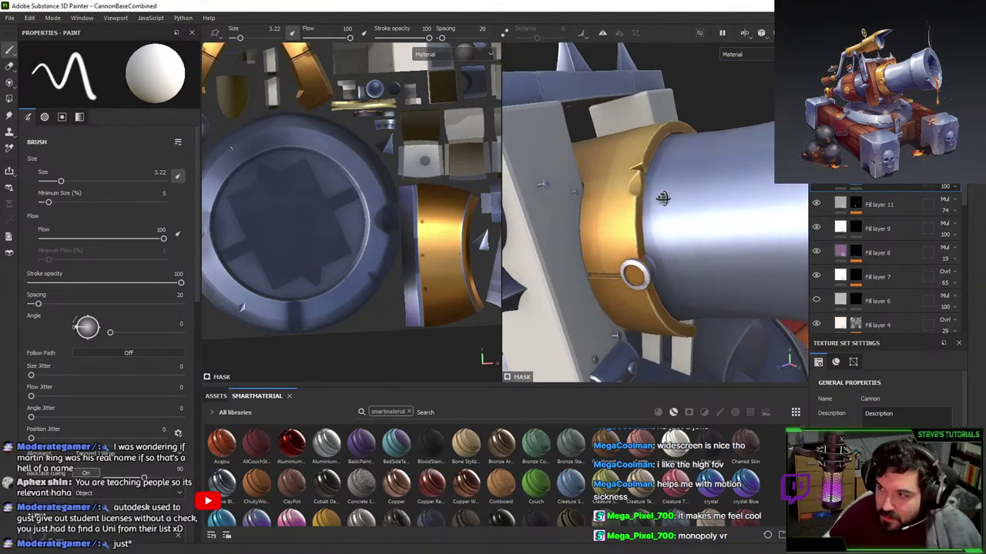
{"action": "left_click_drag", "start_coordinate": [662, 198], "coordinate": [640, 230], "text": "alt"}
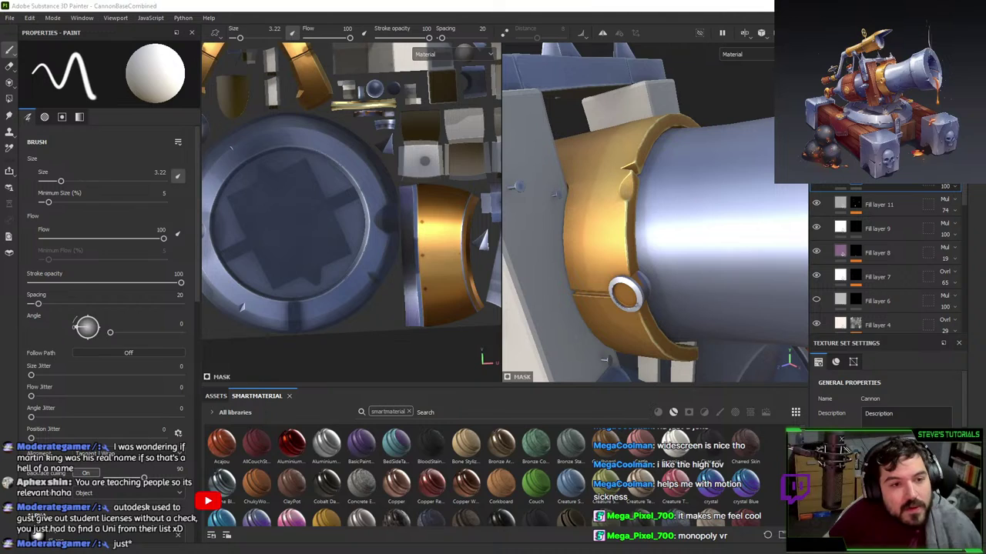
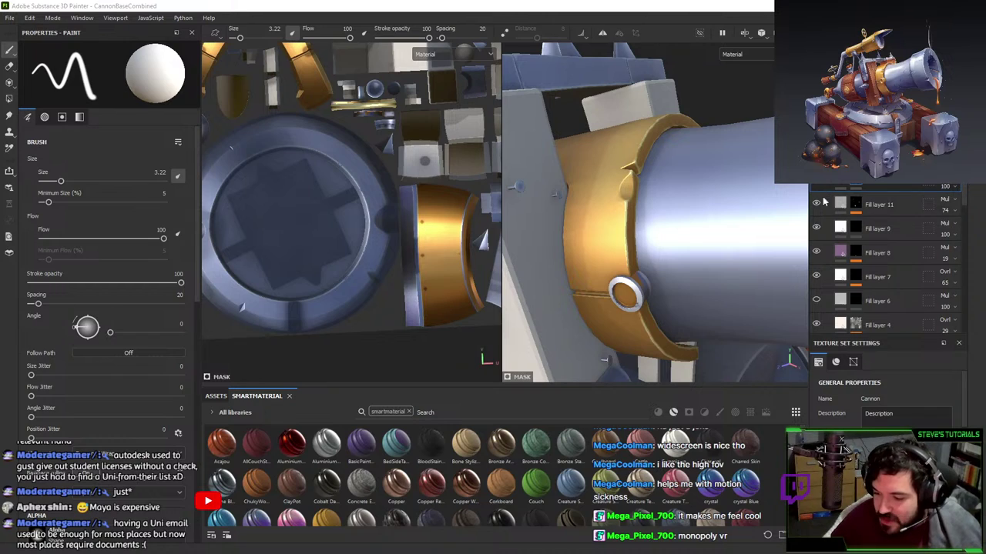
- Polygon-fill the round bolt on the gold band's front edge in Folder 2's mask
{"action": "scroll", "coordinate": [830, 241], "scroll_direction": "down", "scroll_amount": 3}
{"action": "scroll", "coordinate": [830, 242], "scroll_direction": "down", "scroll_amount": 3}
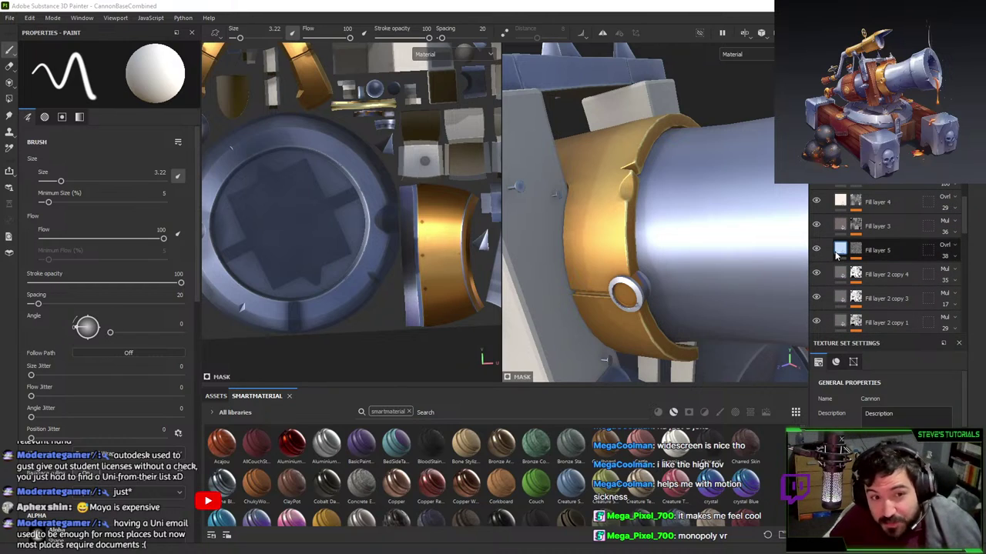
{"action": "scroll", "coordinate": [834, 299], "scroll_direction": "down", "scroll_amount": 3}
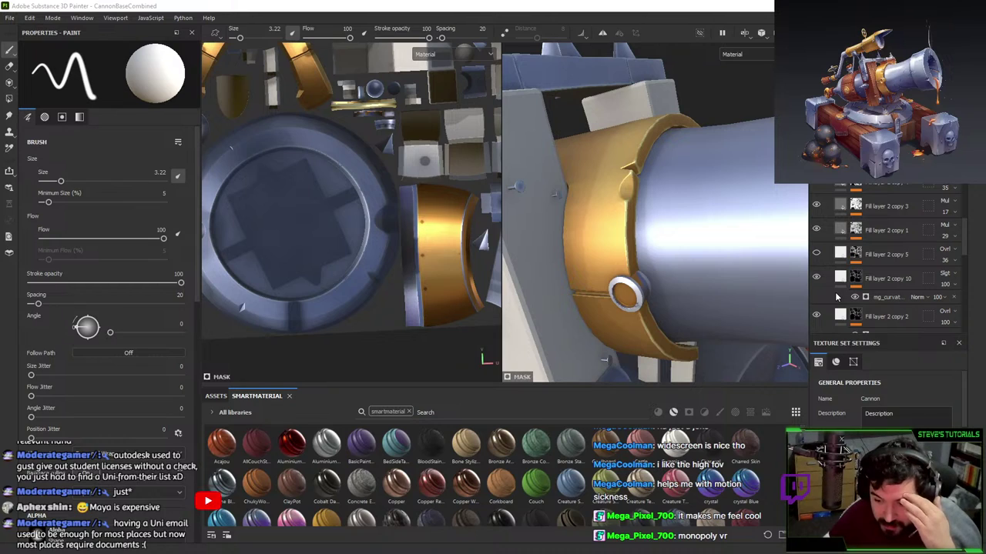
{"action": "scroll", "coordinate": [837, 296], "scroll_direction": "down", "scroll_amount": 5}
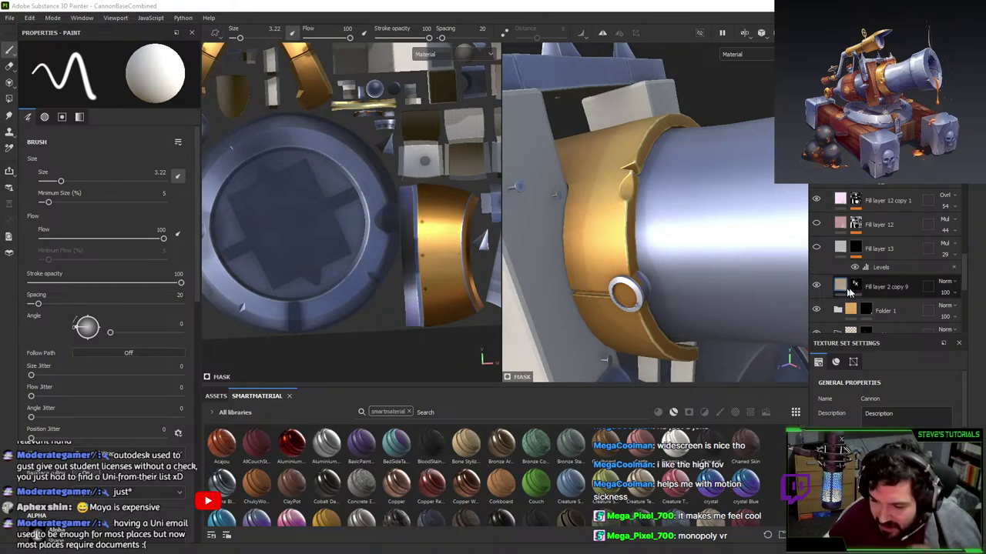
{"action": "scroll", "coordinate": [835, 239], "scroll_direction": "up", "scroll_amount": 5}
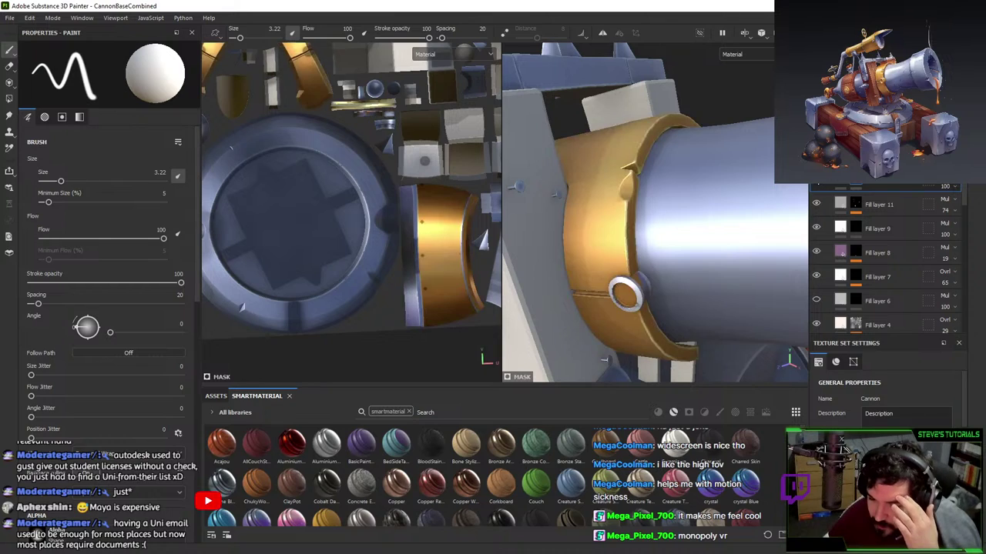
{"action": "scroll", "coordinate": [827, 221], "scroll_direction": "down", "scroll_amount": 1}
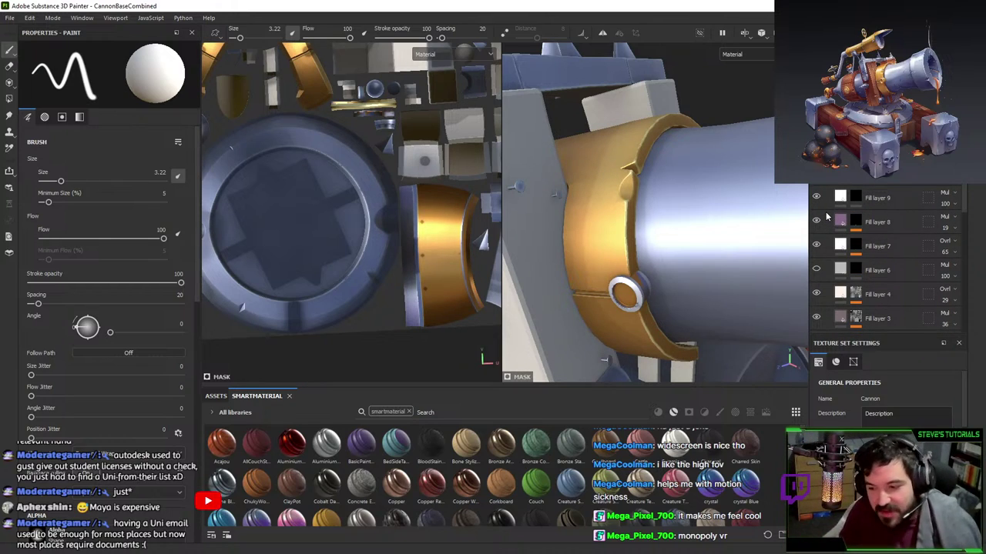
{"action": "scroll", "coordinate": [830, 220], "scroll_direction": "down", "scroll_amount": 4}
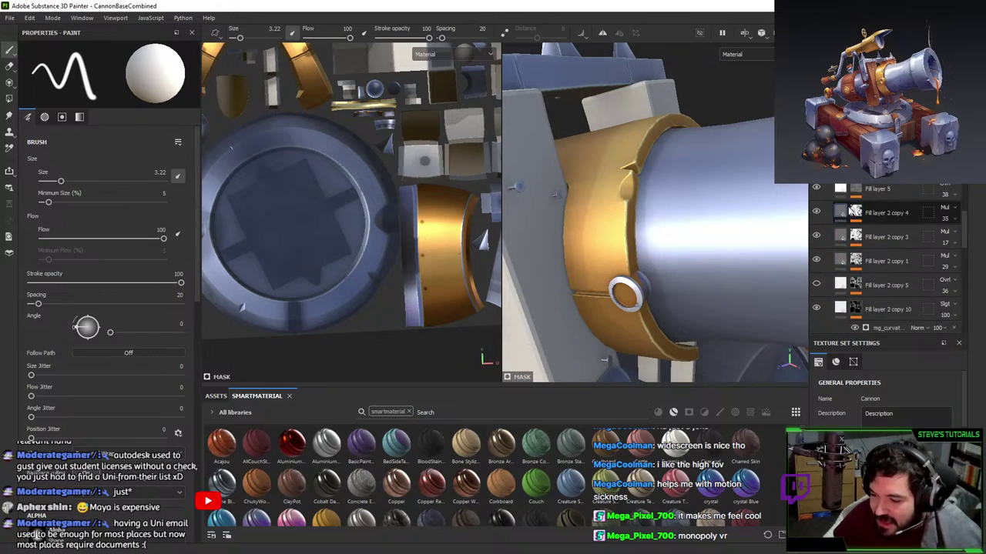
{"action": "scroll", "coordinate": [847, 245], "scroll_direction": "down", "scroll_amount": 5}
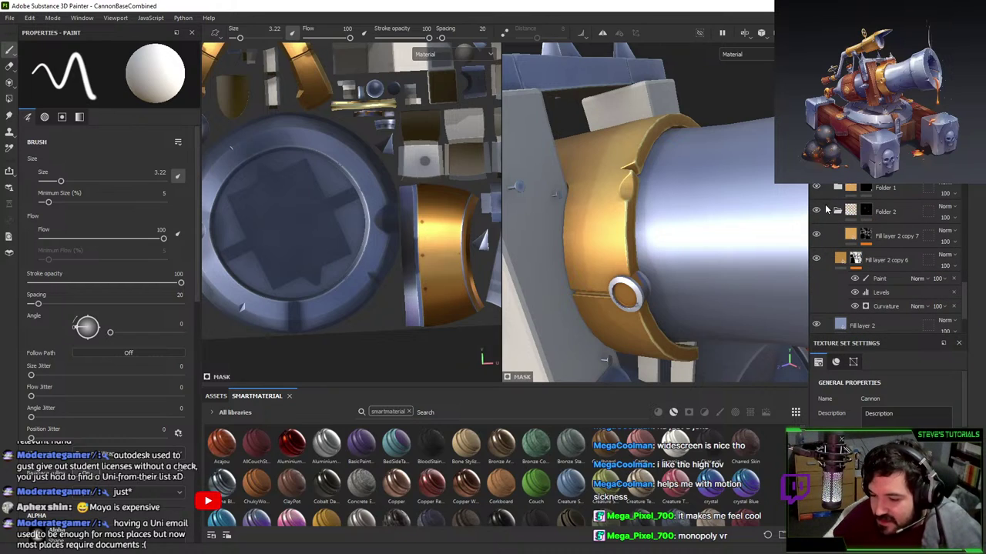
{"action": "left_click", "coordinate": [865, 236]}
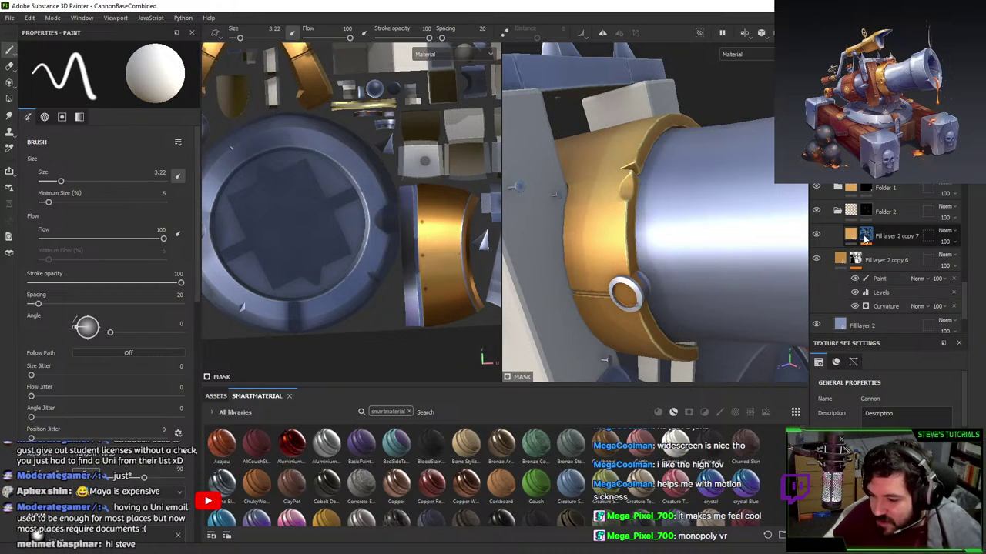
{"action": "key", "text": "4"}
{"action": "left_click_drag", "start_coordinate": [608, 291], "coordinate": [702, 183], "text": "alt"}
{"action": "left_click", "coordinate": [866, 211]}
{"action": "left_click", "coordinate": [653, 219]}
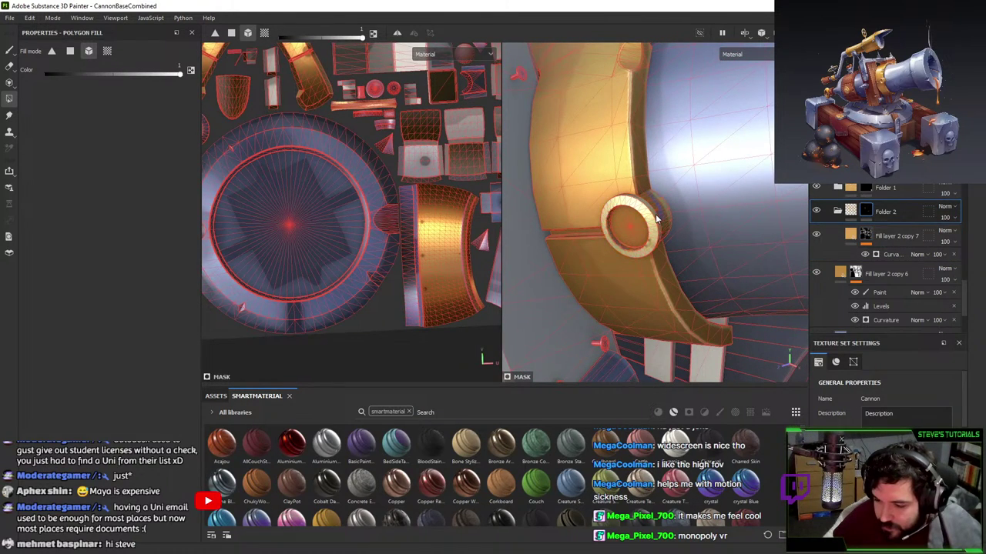
{"action": "key", "text": "1"}
{"action": "scroll", "coordinate": [851, 258], "scroll_direction": "up", "scroll_amount": 2}
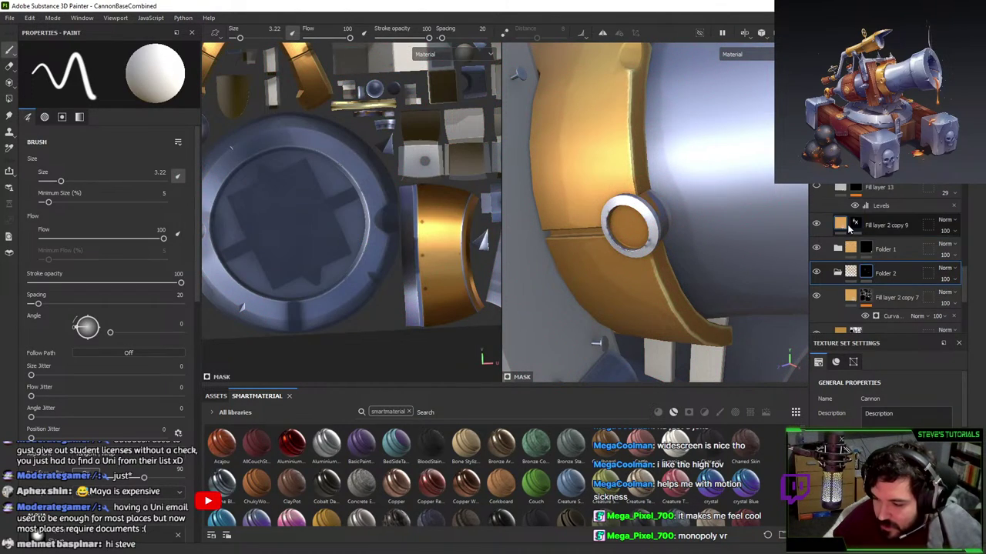
- Polygon-fill the gold band's round bolts in the mask of Fill layer 2 copy 9
{"action": "left_click", "coordinate": [861, 228]}
{"action": "left_click", "coordinate": [856, 224]}
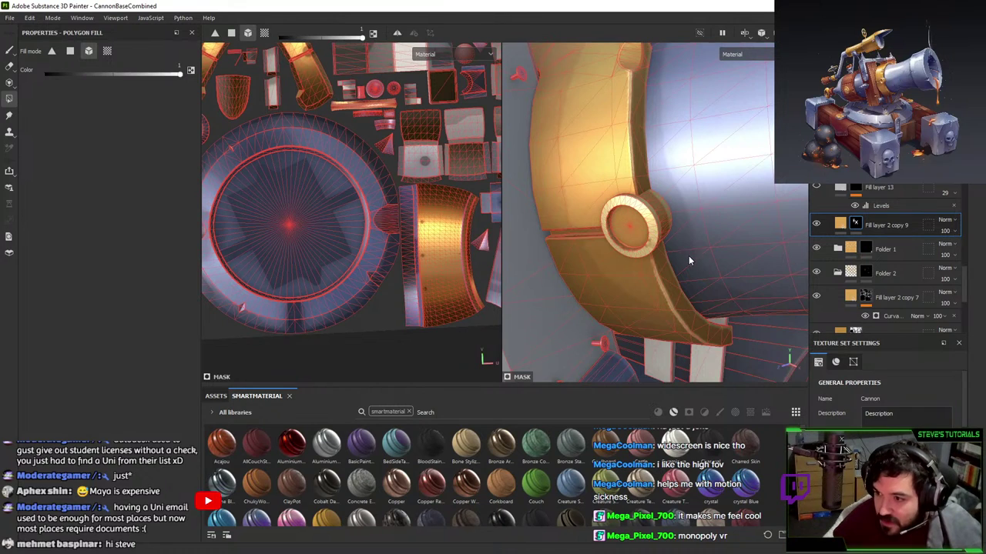
{"action": "left_click_drag", "start_coordinate": [700, 280], "coordinate": [628, 178], "text": "alt"}
{"action": "key", "text": "4"}
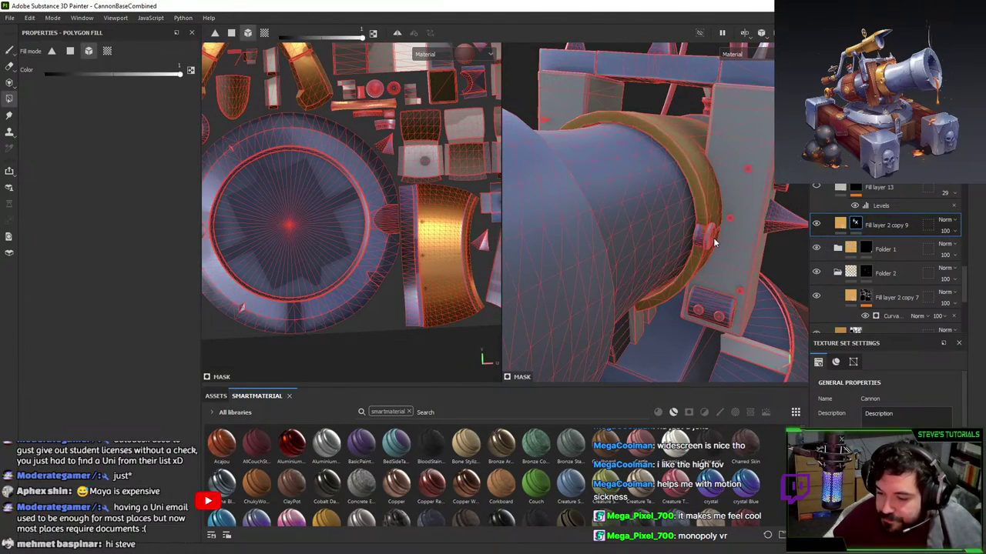
{"action": "key", "text": "1"}
- Examine the telescope's white eyepiece, support arm and gold tube edge from closer and farther views
{"action": "mouse_move", "coordinate": [709, 239]}
{"action": "left_mouse_down", "text": "alt"}
{"action": "mouse_move", "coordinate": [692, 171]}
{"action": "mouse_move", "coordinate": [697, 193]}
{"action": "mouse_move", "coordinate": [669, 254]}
{"action": "left_mouse_up", "text": "alt"}
{"action": "right_click_drag", "start_coordinate": [647, 324], "coordinate": [626, 381], "text": "alt"}
{"action": "middle_click_drag", "start_coordinate": [649, 230], "coordinate": [726, 224], "text": "alt"}
{"action": "right_click_drag", "start_coordinate": [585, 154], "coordinate": [599, 189], "text": "alt"}
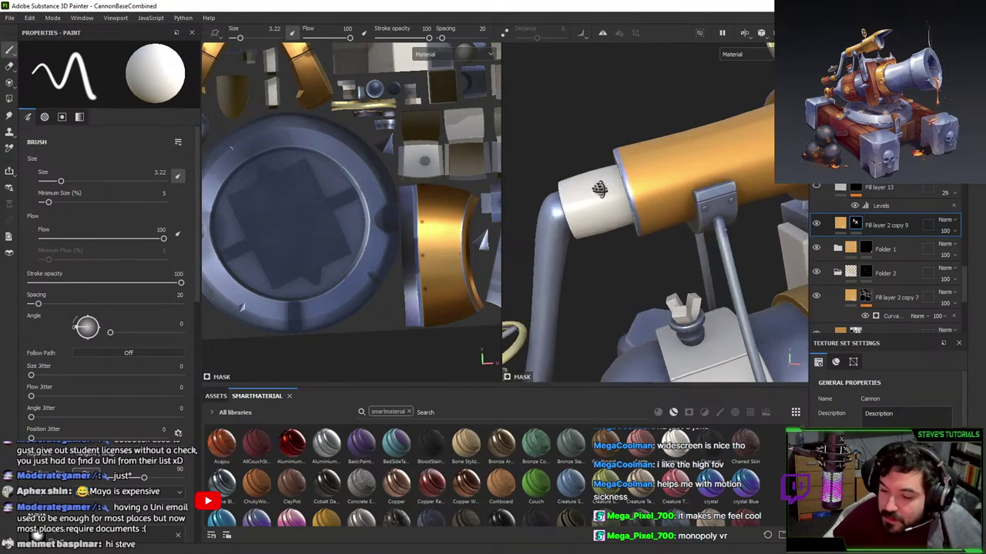
{"action": "left_click_drag", "start_coordinate": [598, 189], "coordinate": [616, 246], "text": "alt"}
{"action": "right_click_drag", "start_coordinate": [592, 154], "coordinate": [605, 201], "text": "alt"}
{"action": "left_click_drag", "start_coordinate": [605, 202], "coordinate": [685, 139], "text": "alt"}
{"action": "right_click_drag", "start_coordinate": [685, 139], "coordinate": [688, 28], "text": "alt"}
- Collapse Folder 2 in the layer stack
{"action": "scroll", "coordinate": [863, 262], "scroll_direction": "down", "scroll_amount": 5}
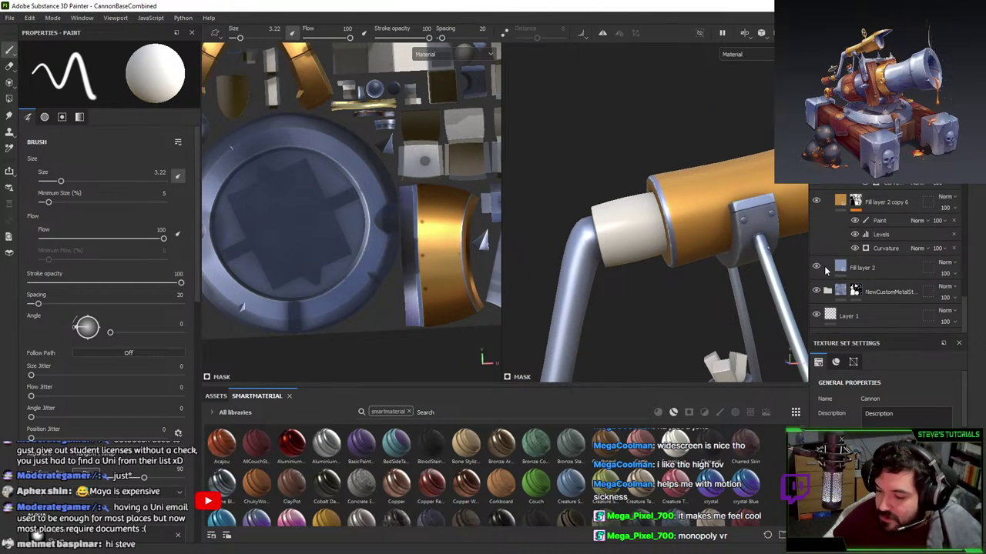
{"action": "scroll", "coordinate": [820, 261], "scroll_direction": "up", "scroll_amount": 4}
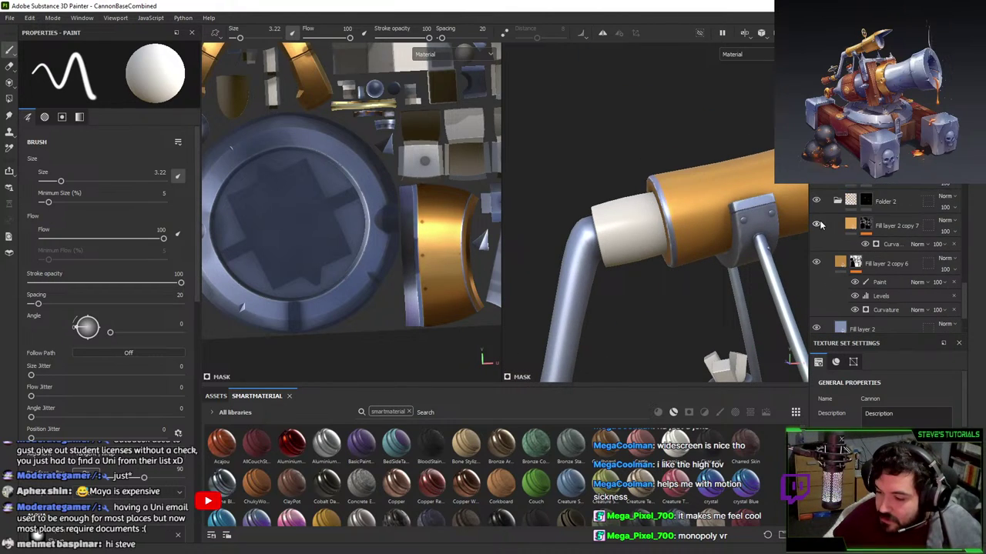
{"action": "left_click", "coordinate": [838, 263]}
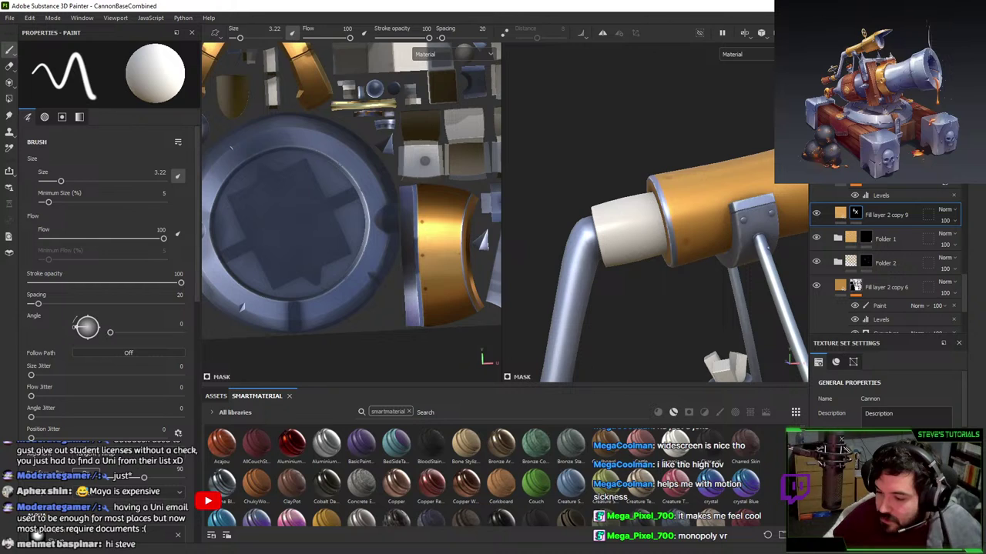
{"action": "scroll", "coordinate": [678, 251], "scroll_direction": "down", "scroll_amount": 4}
- Select Fill layer 13's mask and examine the rivets and rim of the telescope's flared end
{"action": "left_click_drag", "start_coordinate": [708, 147], "coordinate": [687, 200], "text": "alt"}
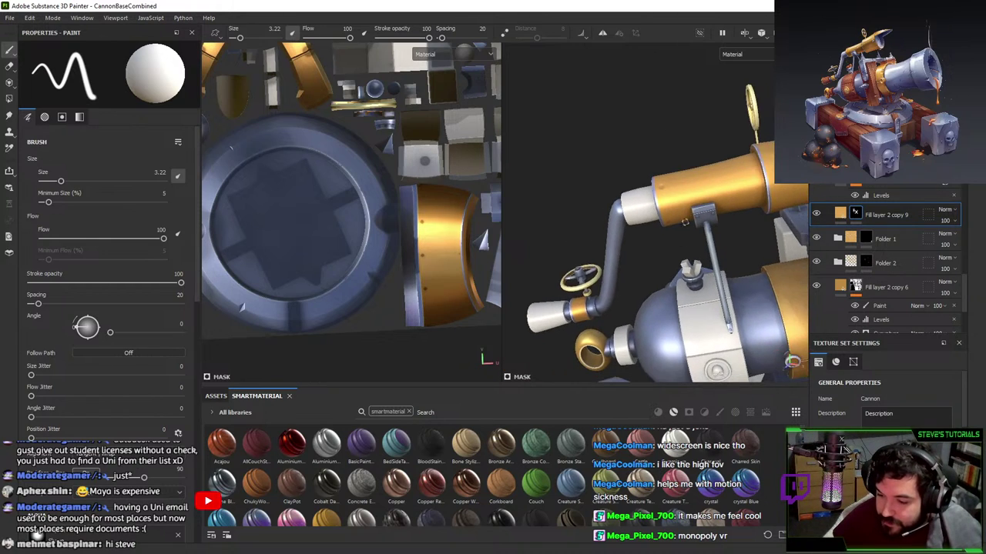
{"action": "middle_click_drag", "start_coordinate": [688, 200], "coordinate": [674, 215], "text": "alt"}
{"action": "mouse_move", "coordinate": [674, 214]}
{"action": "left_mouse_down", "text": "alt"}
{"action": "mouse_move", "coordinate": [671, 201]}
{"action": "mouse_move", "coordinate": [691, 242]}
{"action": "mouse_move", "coordinate": [713, 224]}
{"action": "left_mouse_up", "text": "alt"}
{"action": "scroll", "coordinate": [670, 201], "scroll_direction": "up", "scroll_amount": 3}
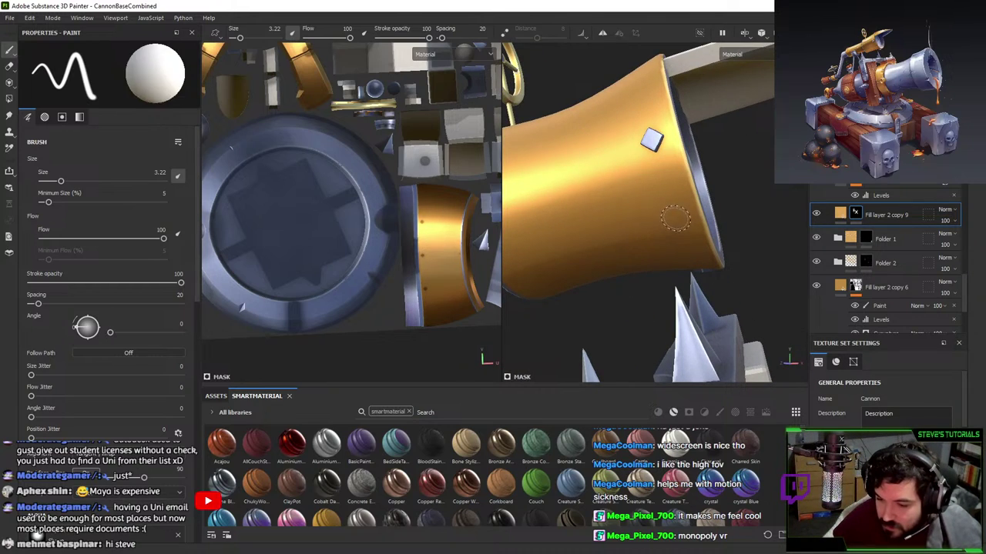
{"action": "left_click", "coordinate": [862, 189]}
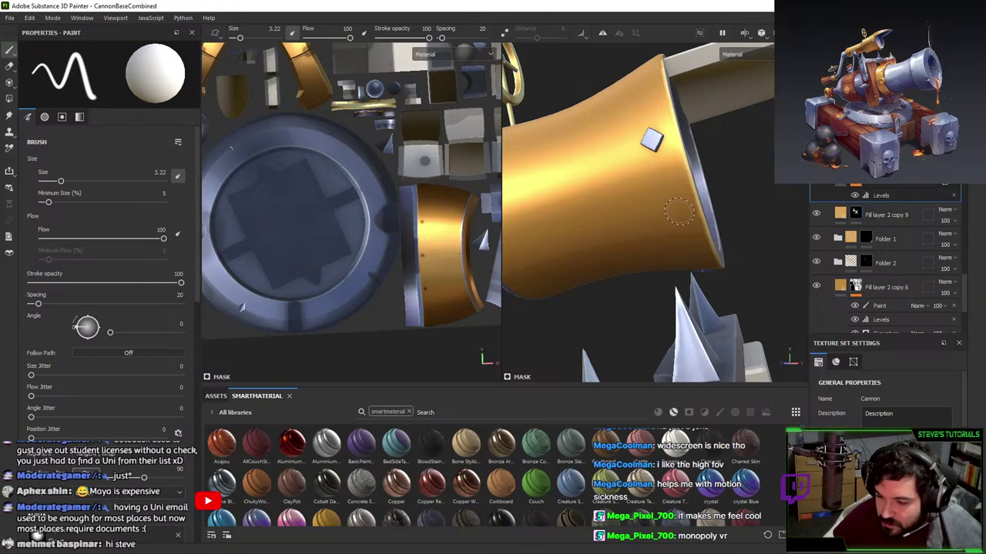
{"action": "left_click_drag", "start_coordinate": [686, 235], "coordinate": [663, 243], "text": "alt"}
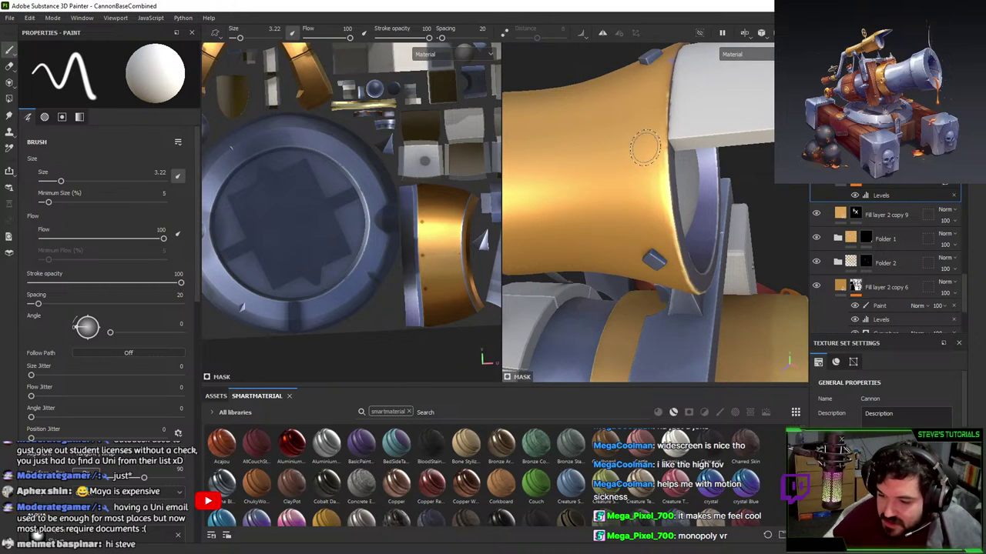
{"action": "left_click_drag", "start_coordinate": [645, 148], "coordinate": [701, 209], "text": "alt"}
- Add the white cover over the telescope's front opening to the mask above Fill layer 11 using Polygon Fill
{"action": "scroll", "coordinate": [896, 260], "scroll_direction": "up", "scroll_amount": 8}
{"action": "left_click", "coordinate": [854, 187]}
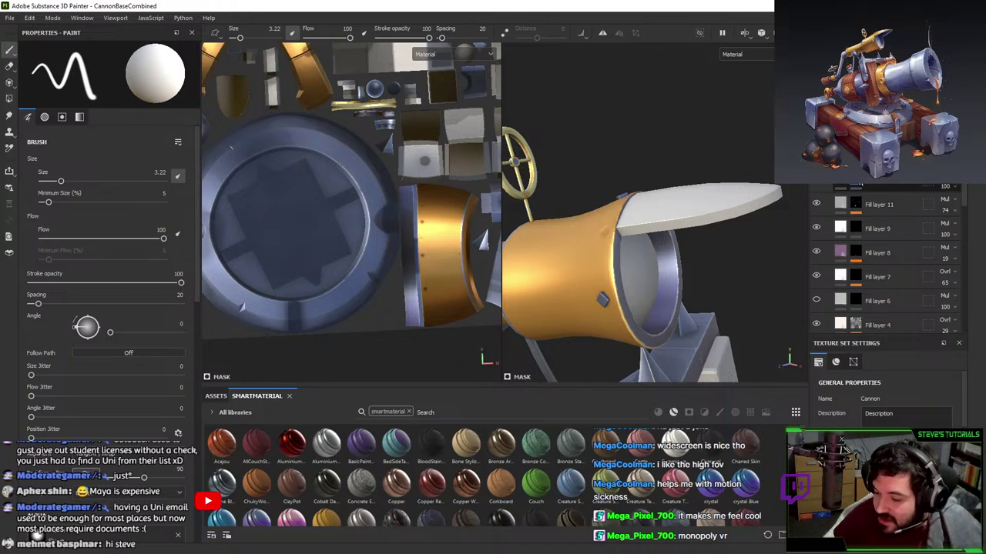
{"action": "key", "text": "4"}
{"action": "left_click", "coordinate": [710, 210]}
{"action": "key", "text": "1"}
{"action": "mouse_move", "coordinate": [710, 210]}
{"action": "left_mouse_down", "text": "alt"}
{"action": "mouse_move", "coordinate": [626, 192]}
{"action": "mouse_move", "coordinate": [644, 211]}
{"action": "mouse_move", "coordinate": [686, 218]}
{"action": "mouse_move", "coordinate": [693, 231]}
{"action": "left_mouse_up", "text": "alt"}
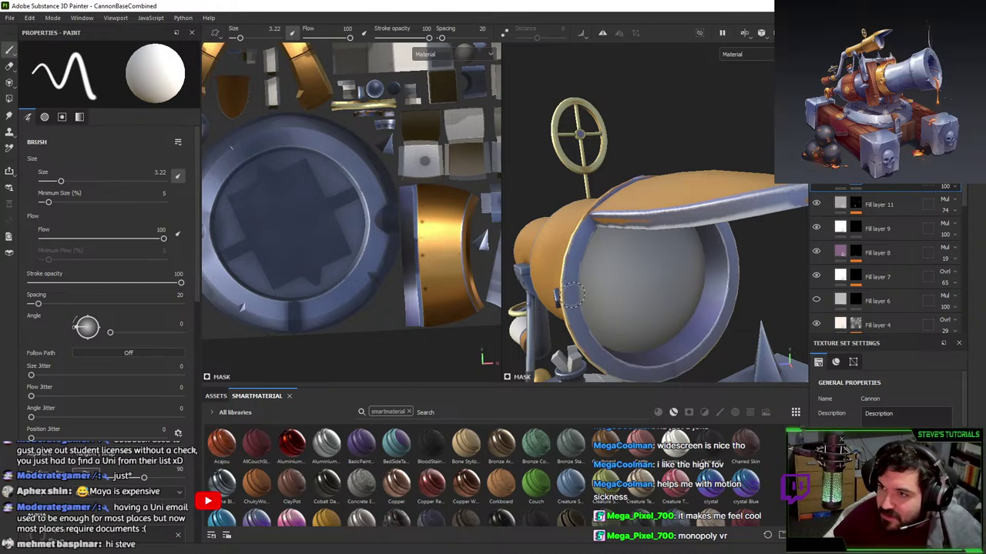
- Hide Fill layer 12 and examine the telescope cover and the full UV layout in the 2D view
{"action": "left_click_drag", "start_coordinate": [582, 245], "coordinate": [704, 266], "text": "alt"}
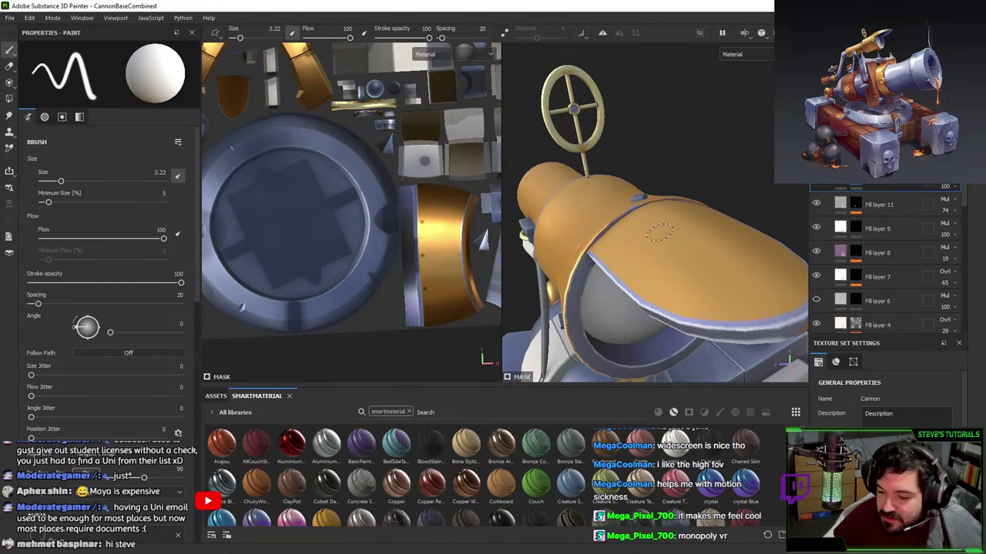
{"action": "scroll", "coordinate": [854, 201], "scroll_direction": "up", "scroll_amount": 5}
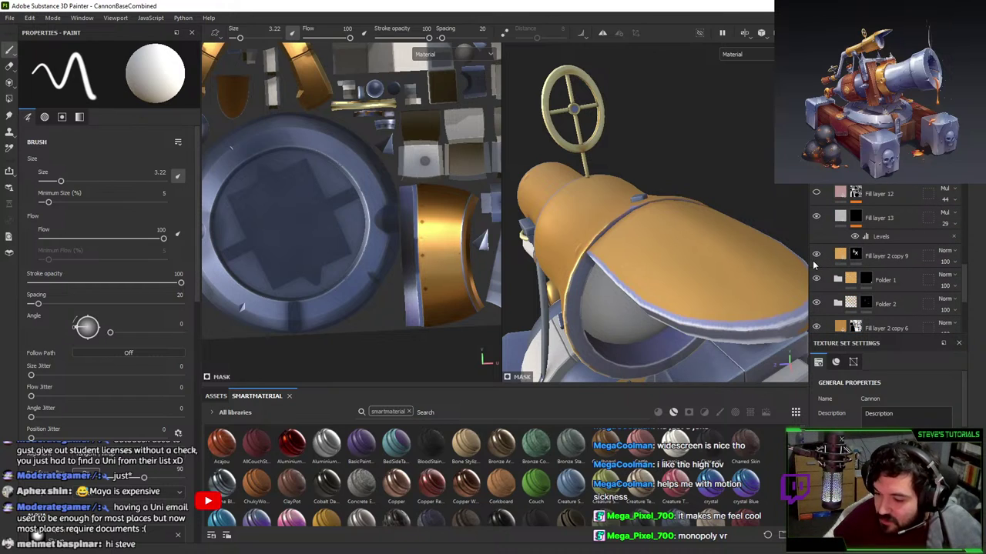
{"action": "left_click", "coordinate": [745, 33]}
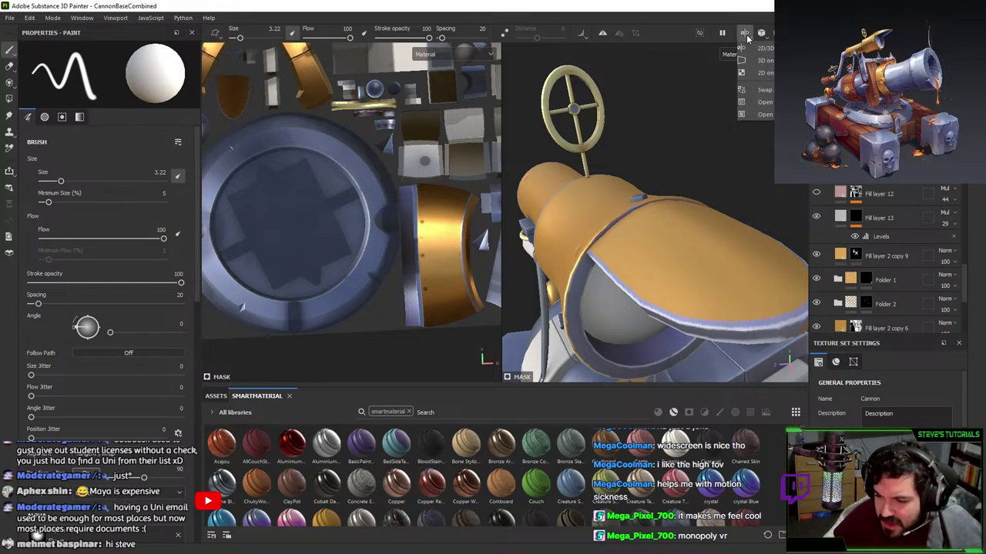
{"action": "left_click", "coordinate": [547, 252]}
{"action": "scroll", "coordinate": [362, 131], "scroll_direction": "down", "scroll_amount": 2}
{"action": "middle_click_drag", "start_coordinate": [373, 111], "coordinate": [509, 206], "text": "alt"}
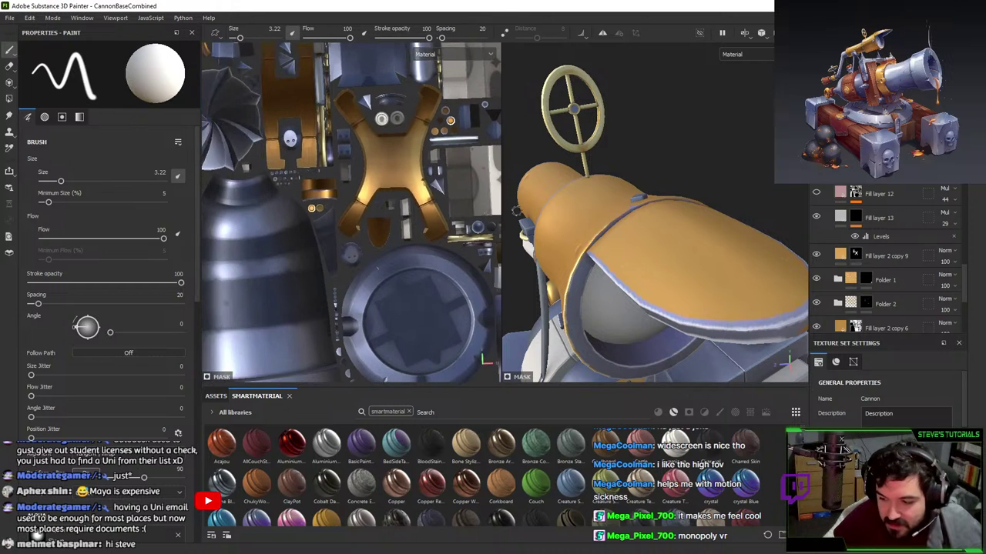
{"action": "scroll", "coordinate": [885, 228], "scroll_direction": "down", "scroll_amount": 2}
{"action": "scroll", "coordinate": [409, 332], "scroll_direction": "down", "scroll_amount": 2}
{"action": "middle_click_drag", "start_coordinate": [410, 332], "coordinate": [454, 353], "text": "alt"}
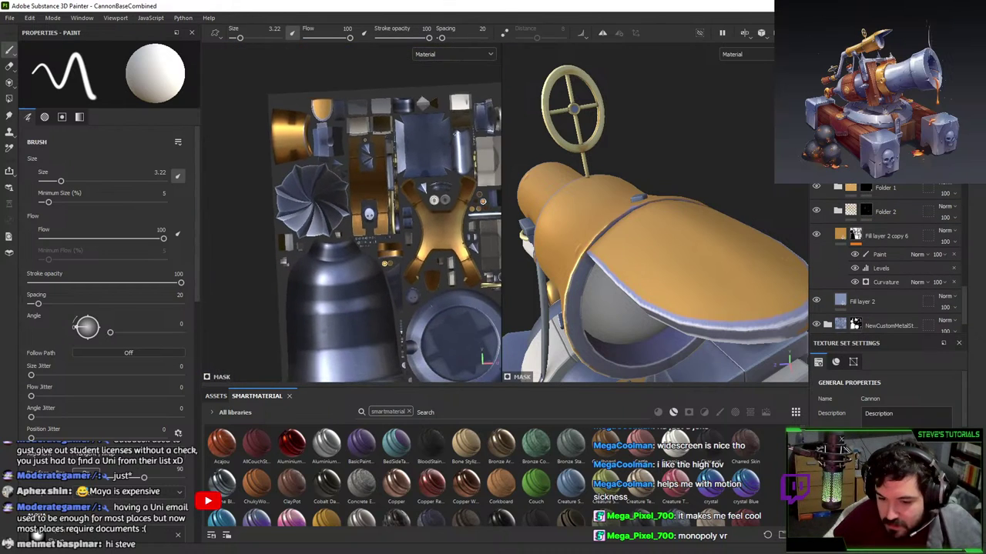
- Try to fill the telescope cover in the mask above Fill layer 11 using Polygon Fill in mesh mode
{"action": "key", "text": "4"}
{"action": "key", "text": "x"}
{"action": "left_click", "coordinate": [734, 275]}
{"action": "key", "text": "x"}
{"action": "left_click", "coordinate": [663, 256]}
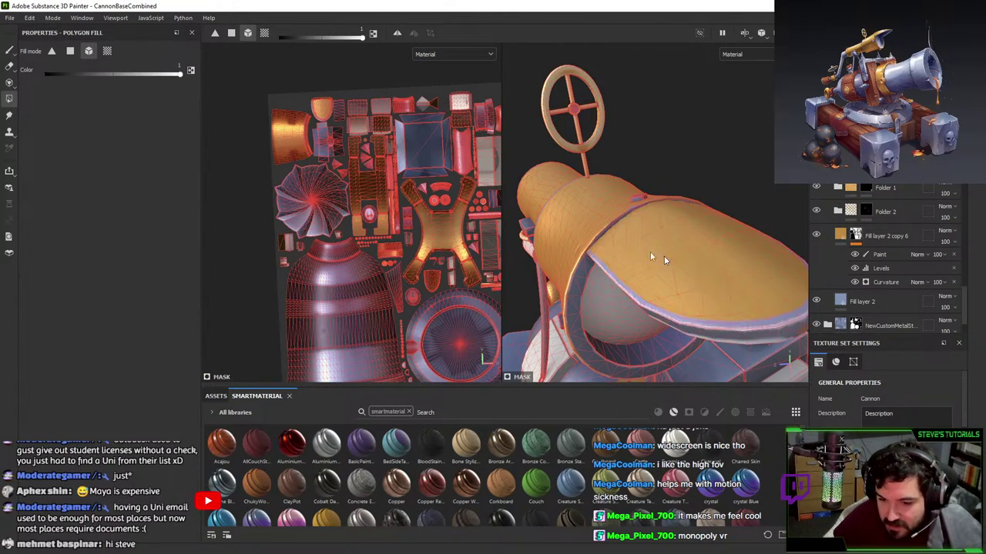
- Try to remove the telescope cover's rim from the mask above Fill layer 11 with black Polygon Fill in quad mode
{"action": "scroll", "coordinate": [330, 108], "scroll_direction": "up", "scroll_amount": 2}
{"action": "middle_click_drag", "start_coordinate": [330, 108], "coordinate": [355, 277], "text": "alt"}
{"action": "scroll", "coordinate": [355, 277], "scroll_direction": "up", "scroll_amount": 5}
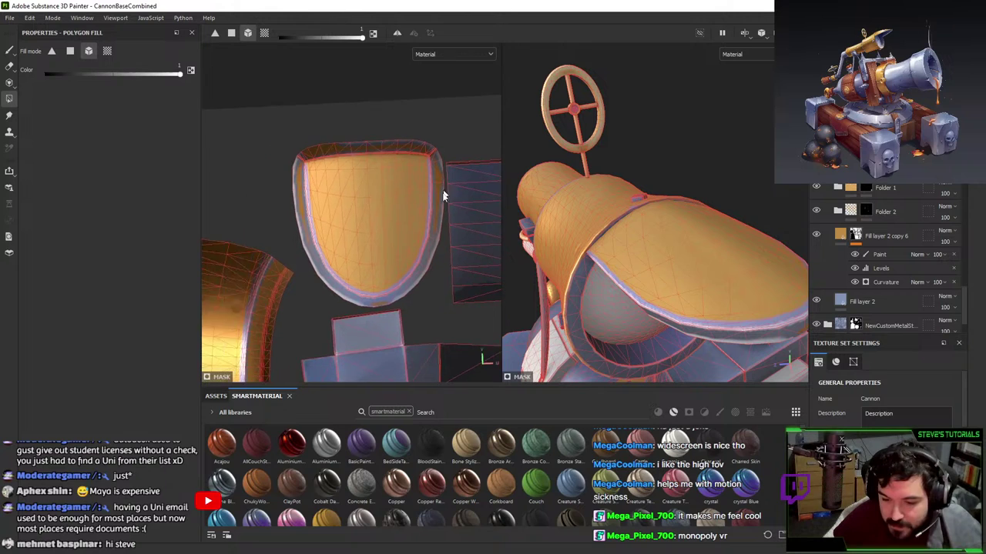
{"action": "scroll", "coordinate": [861, 217], "scroll_direction": "up", "scroll_amount": 7}
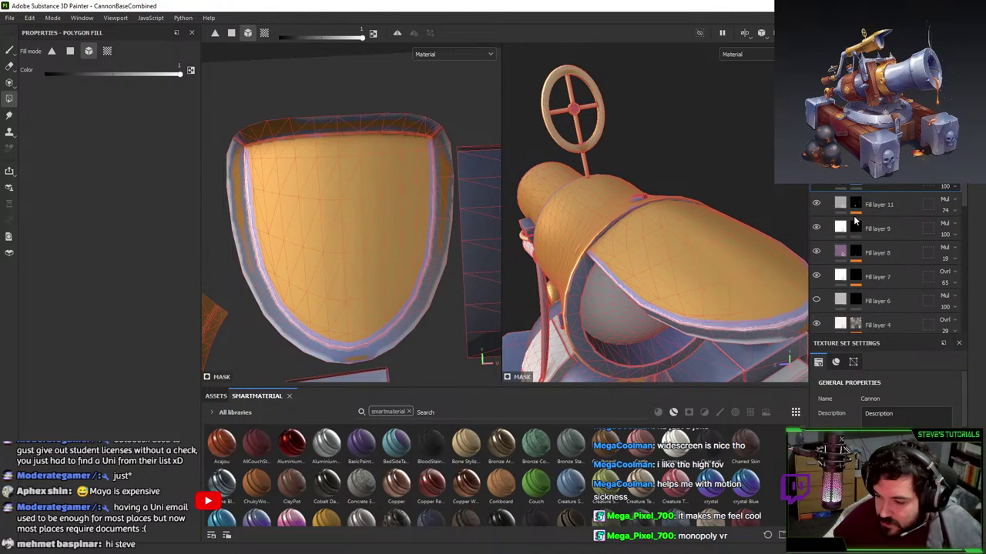
{"action": "key", "text": "c"}
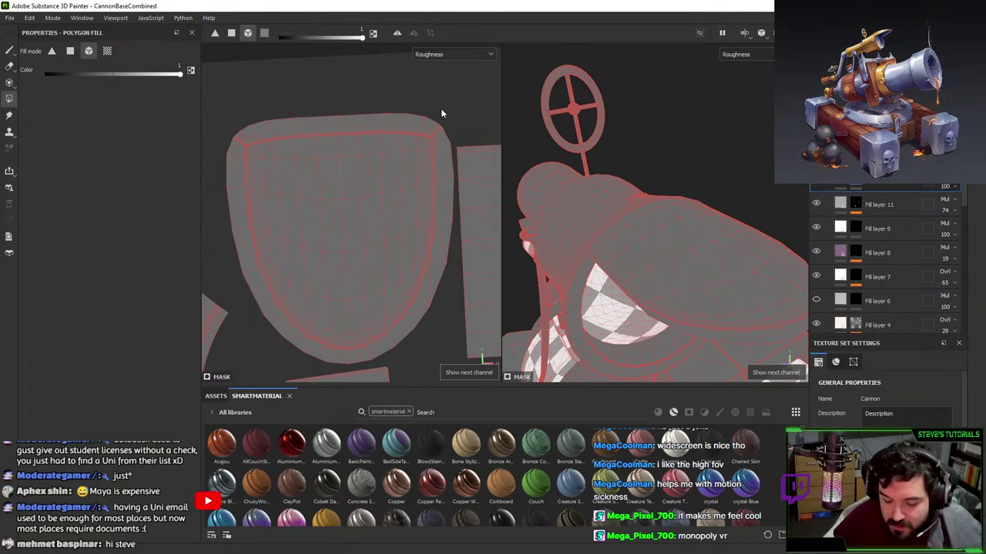
{"action": "key", "text": "m"}
{"action": "key", "text": "x"}
{"action": "left_click_drag", "start_coordinate": [447, 99], "coordinate": [323, 128]}
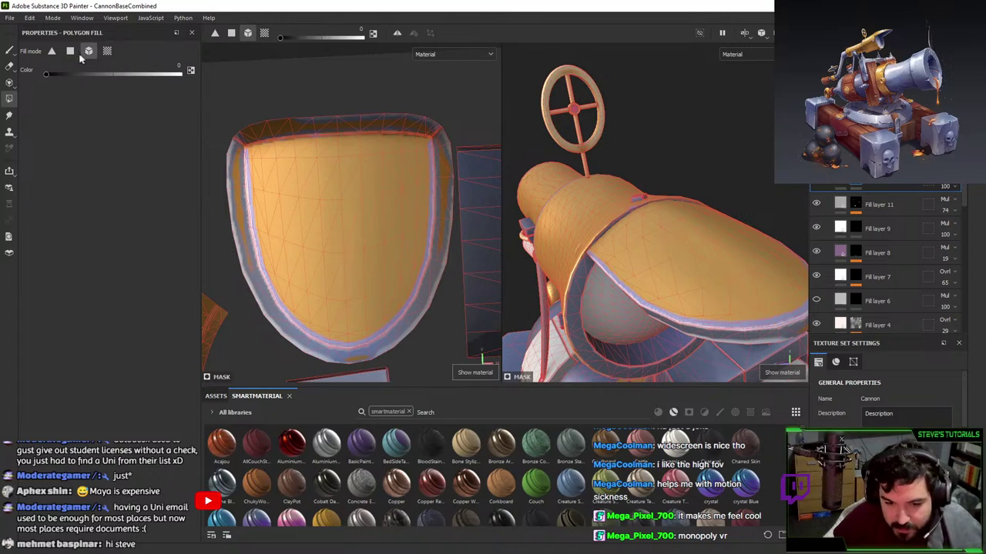
{"action": "left_click", "coordinate": [70, 51]}
{"action": "left_click_drag", "start_coordinate": [488, 78], "coordinate": [206, 124]}
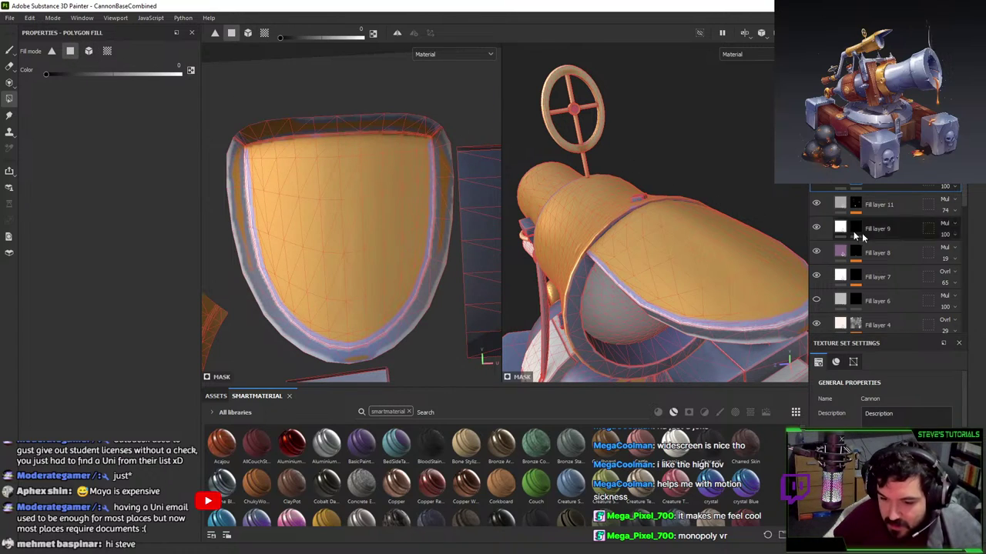
- Remove the gold from the telescope cover's rim with black Polygon Fill on the Paint effect of Fill layer 2 copy 6's mask
{"action": "scroll", "coordinate": [916, 234], "scroll_direction": "down", "scroll_amount": 3}
{"action": "scroll", "coordinate": [913, 242], "scroll_direction": "down", "scroll_amount": 3}
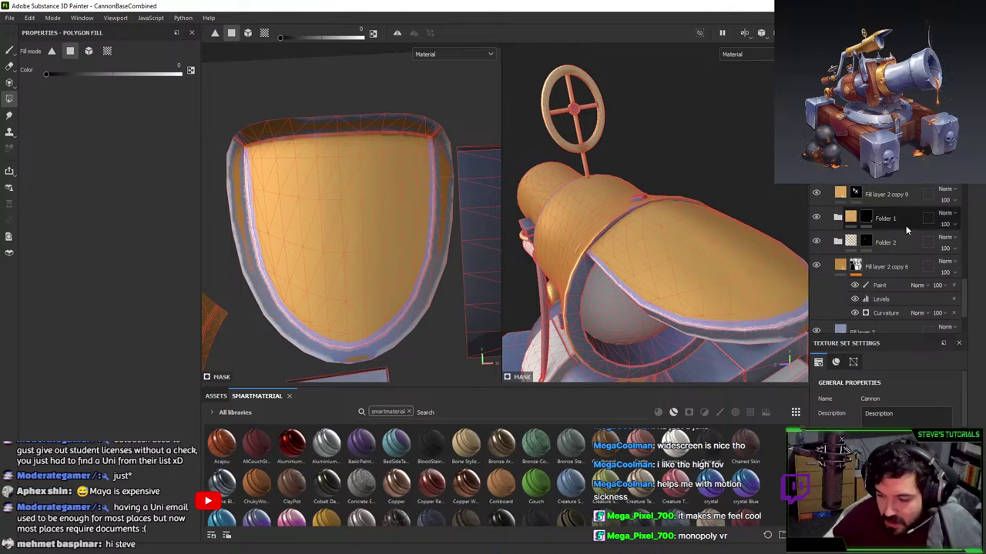
{"action": "left_click", "coordinate": [816, 238]}
{"action": "left_click", "coordinate": [815, 237]}
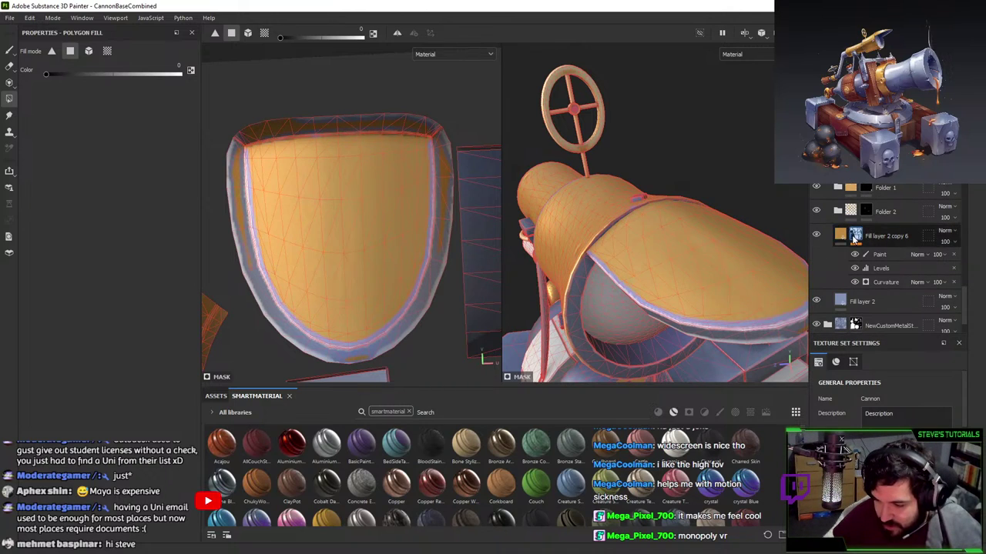
{"action": "left_click_drag", "start_coordinate": [305, 120], "coordinate": [319, 124]}
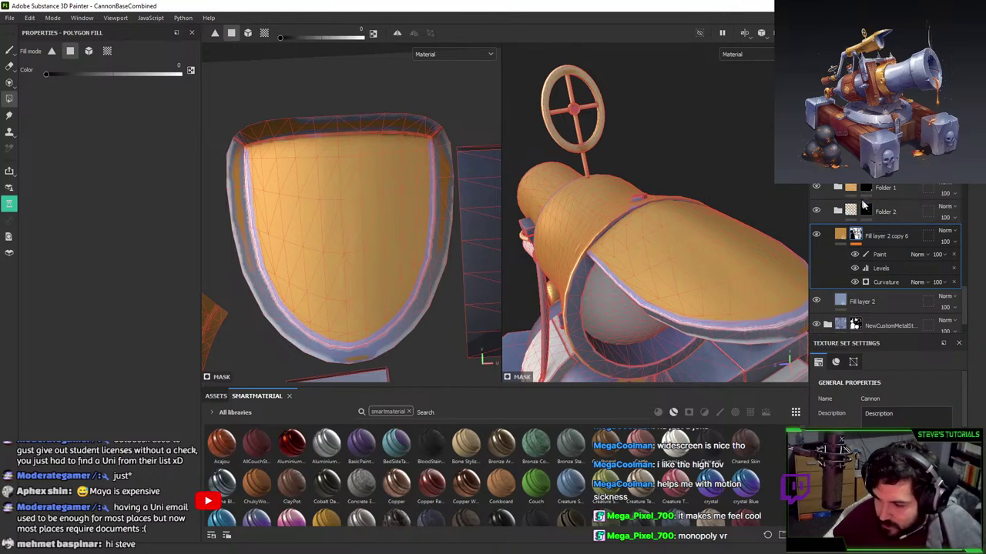
{"action": "left_click", "coordinate": [842, 209]}
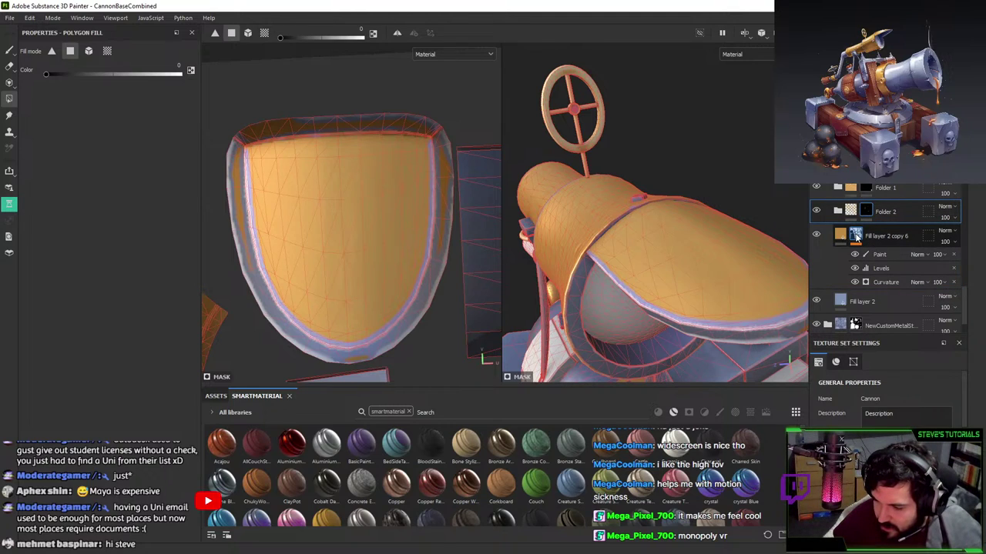
{"action": "left_click", "coordinate": [893, 254]}
{"action": "left_click_drag", "start_coordinate": [253, 110], "coordinate": [417, 122]}
{"action": "key", "text": "x"}
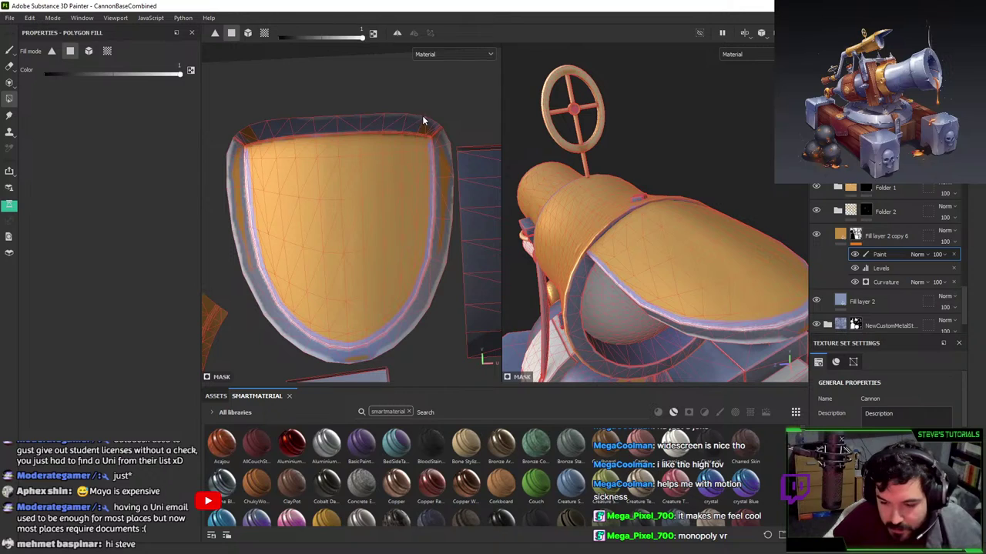
{"action": "key", "text": "x"}
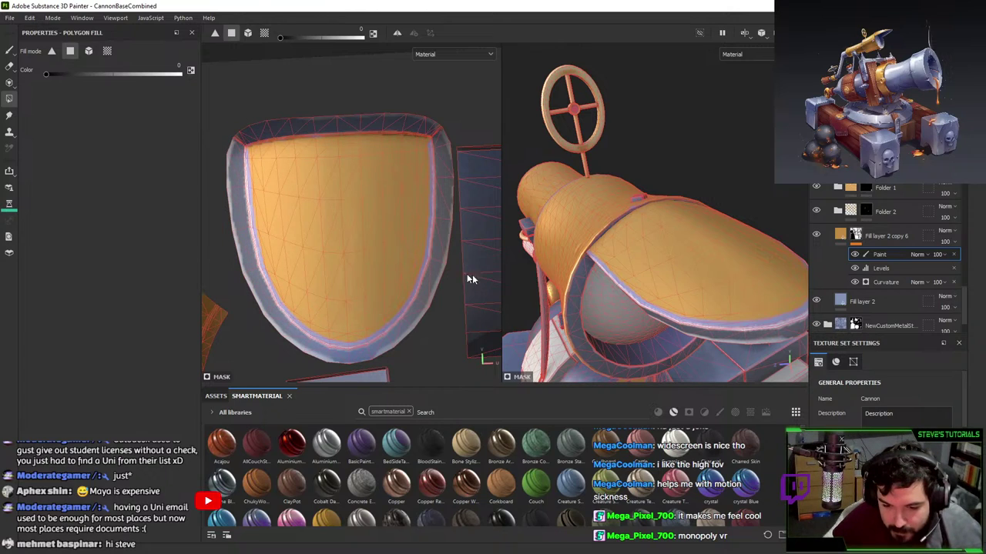
- Check the telescope cover from below and above, and ready the Paint brush over the upper edge of its gold panel
{"action": "left_click_drag", "start_coordinate": [523, 277], "coordinate": [666, 148], "text": "alt"}
{"action": "left_click", "coordinate": [107, 51]}
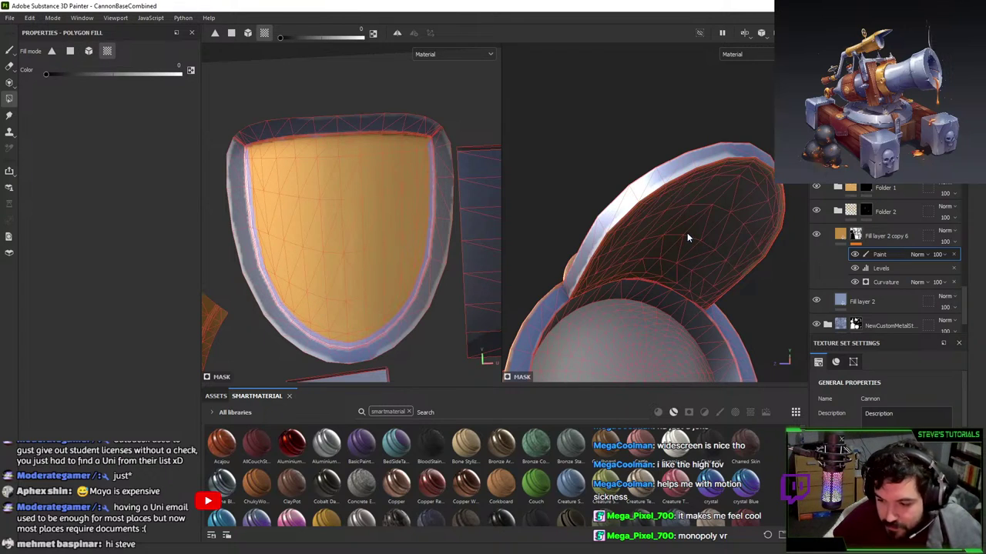
{"action": "key", "text": "1"}
{"action": "mouse_move", "coordinate": [687, 233]}
{"action": "left_mouse_down", "text": "alt"}
{"action": "mouse_move", "coordinate": [774, 219]}
{"action": "mouse_move", "coordinate": [666, 241]}
{"action": "left_mouse_up", "text": "alt"}
{"action": "scroll", "coordinate": [264, 177], "scroll_direction": "up", "scroll_amount": 4}
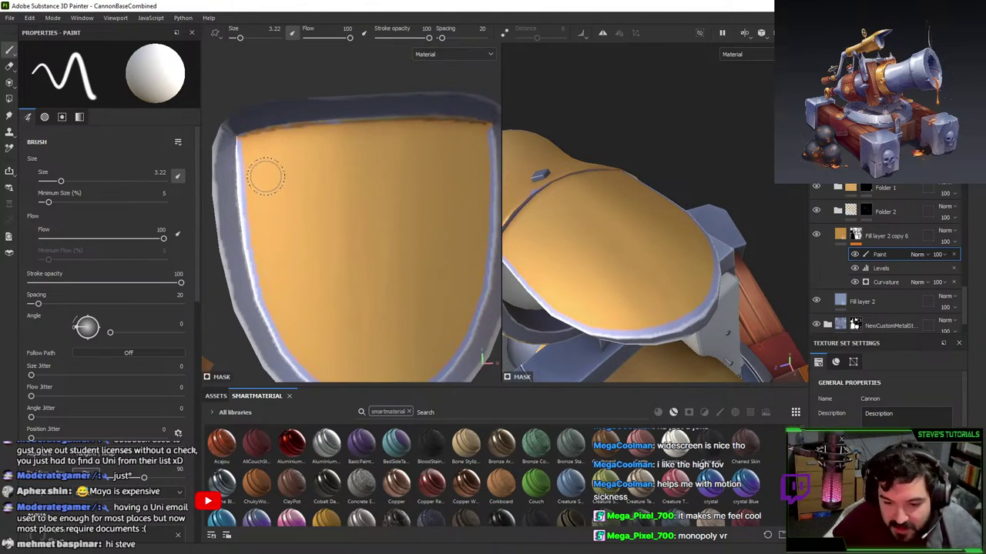
- Try to fill the scope hood's inner edge polygons on the Fill layer 2 copy 6 mask with Polygon Fill in quad mode
{"action": "key", "text": "4"}
{"action": "key", "text": "x"}
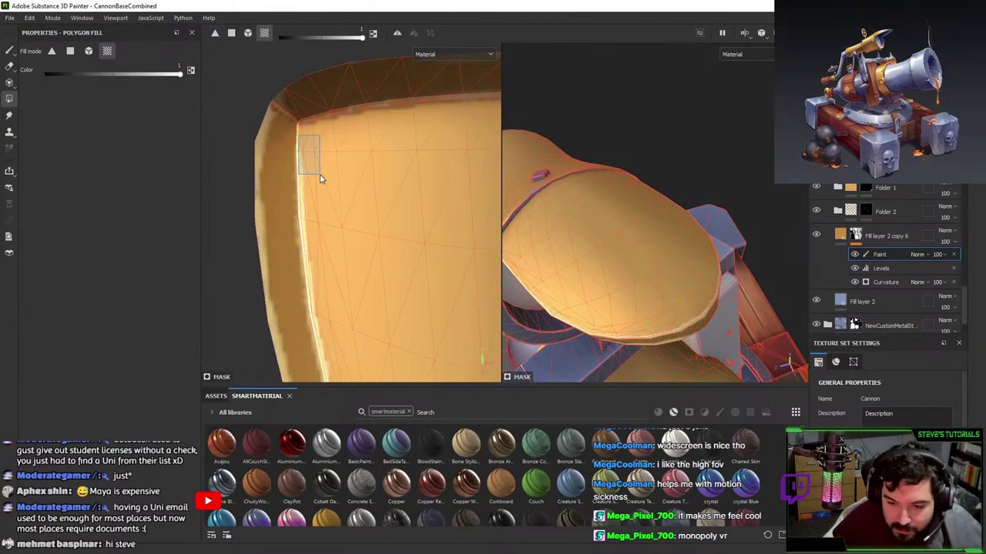
{"action": "left_click", "coordinate": [69, 52]}
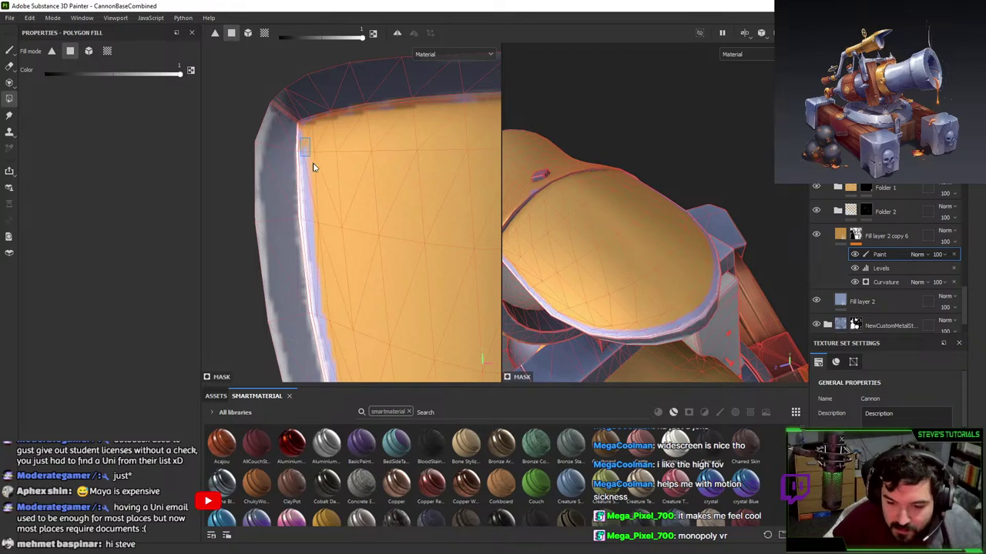
- Paint gold into the mask along one side edge of the scope hood with a 0.87 size brush at 0.75 hardness
{"action": "key", "text": "1"}
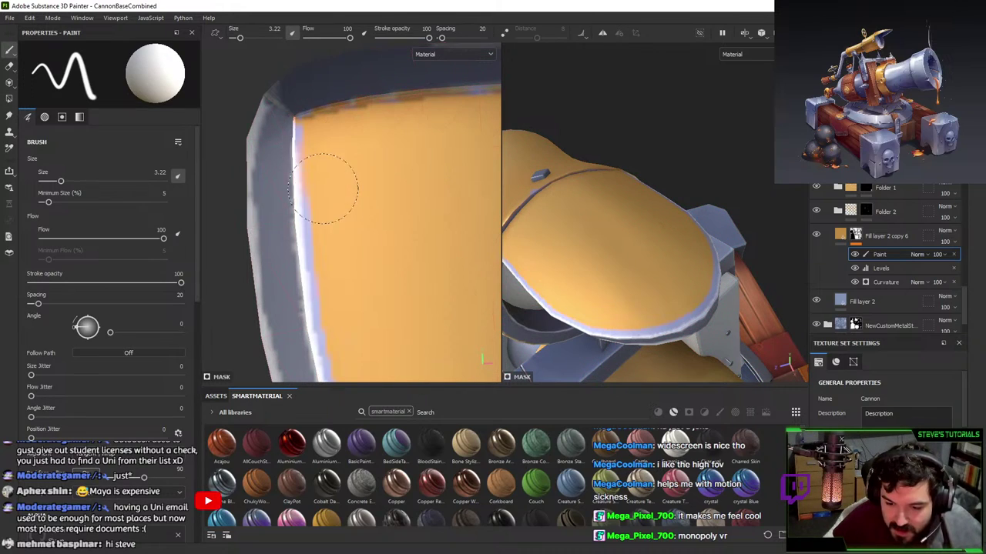
{"action": "left_click_drag", "start_coordinate": [65, 185], "coordinate": [51, 184]}
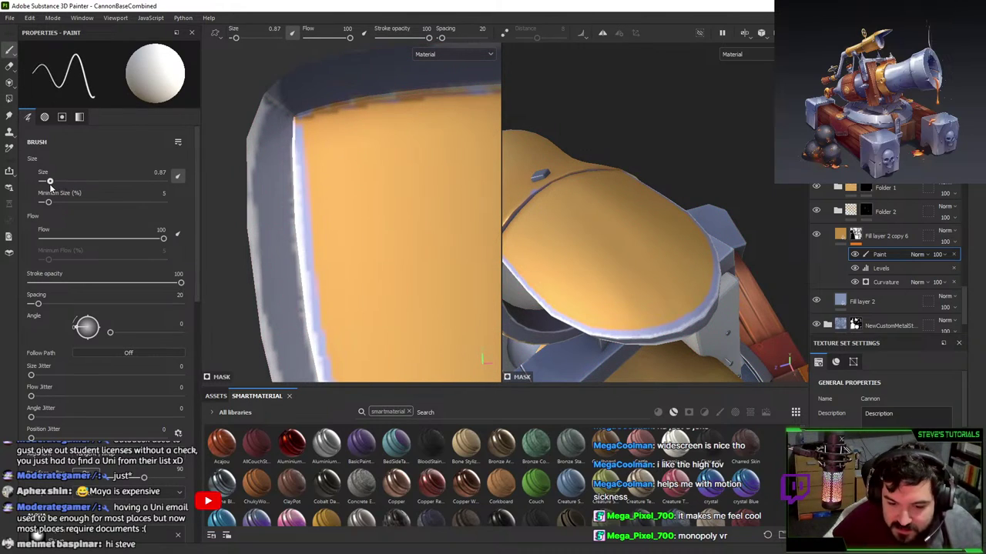
{"action": "mouse_move", "coordinate": [300, 187]}
{"action": "left_mouse_down"}
{"action": "mouse_move", "coordinate": [308, 275]}
{"action": "mouse_move", "coordinate": [306, 224]}
{"action": "mouse_move", "coordinate": [365, 161]}
{"action": "left_mouse_up"}
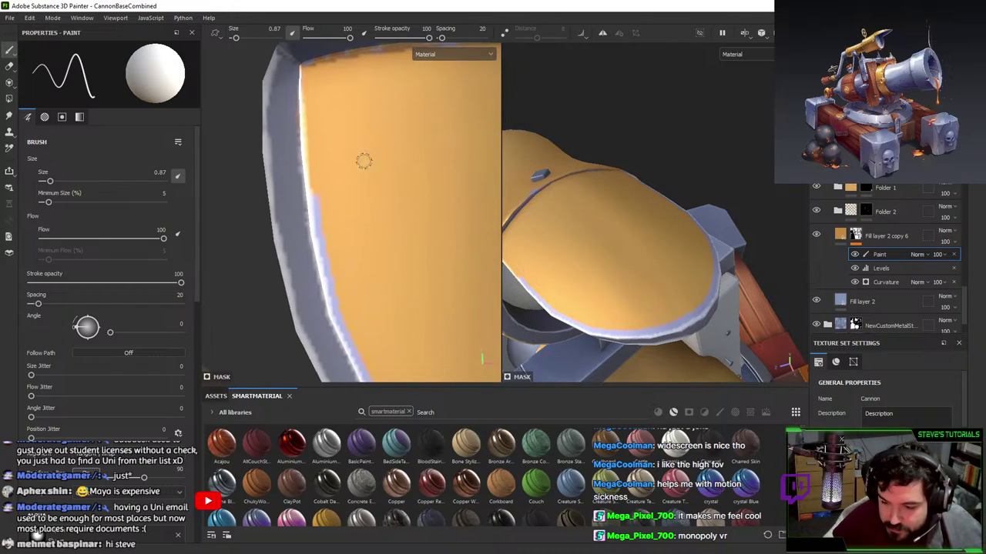
{"action": "key", "text": "shift"}
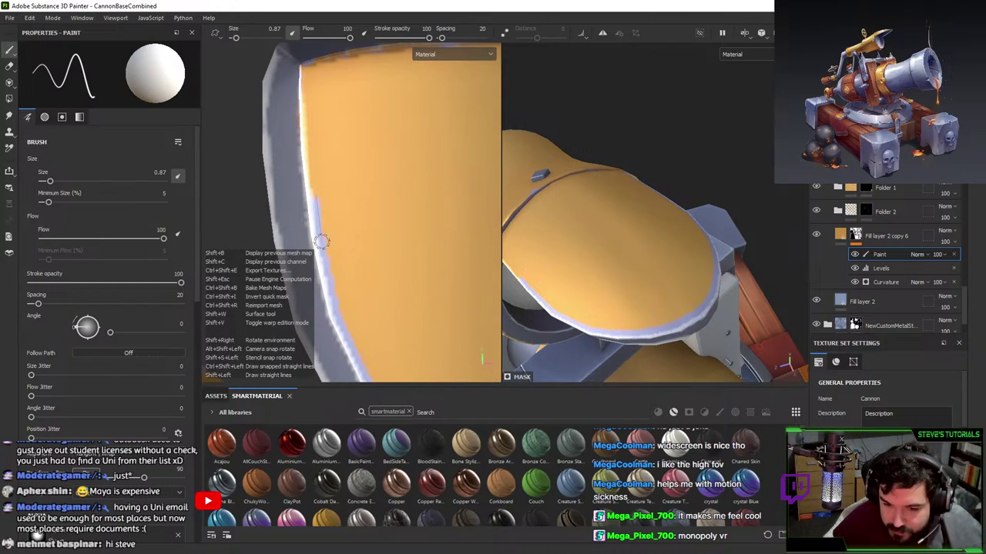
{"action": "scroll", "coordinate": [123, 324], "scroll_direction": "down", "scroll_amount": 6}
{"action": "left_click_drag", "start_coordinate": [38, 341], "coordinate": [143, 343]}
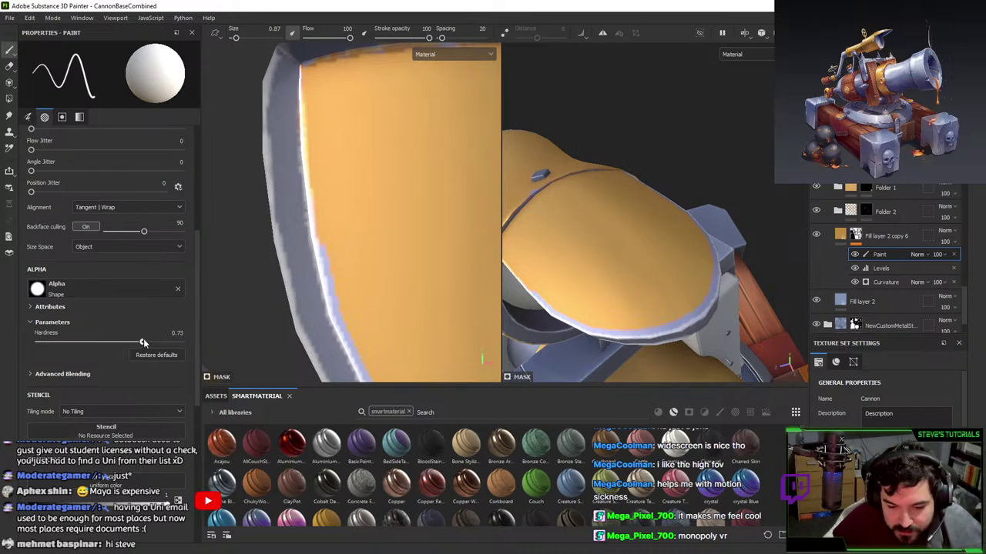
{"action": "left_click", "coordinate": [340, 323], "text": "shift"}
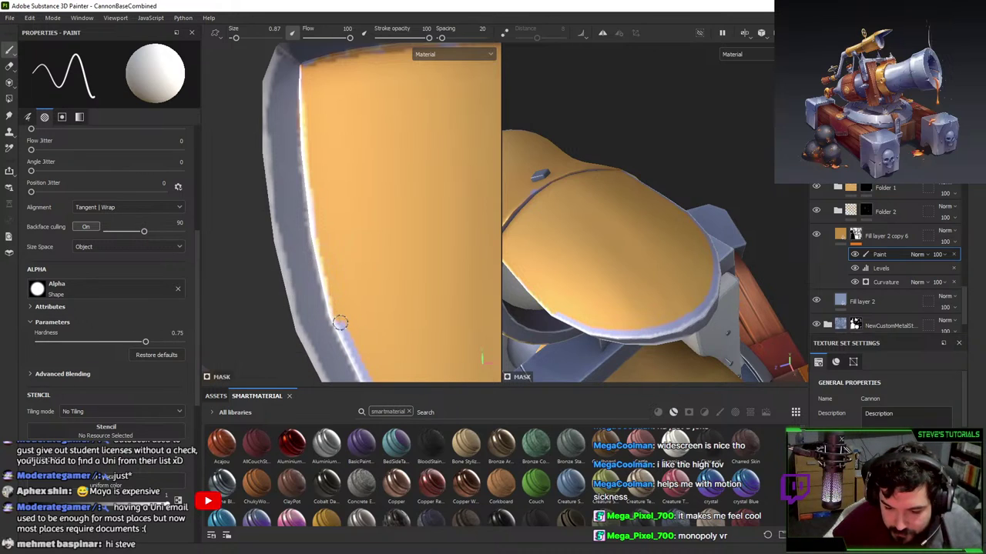
- Continue painting gold around the hood's curved end and up its opposite side edge with straight brush strokes
{"action": "left_click_drag", "start_coordinate": [358, 359], "coordinate": [309, 180], "text": "alt"}
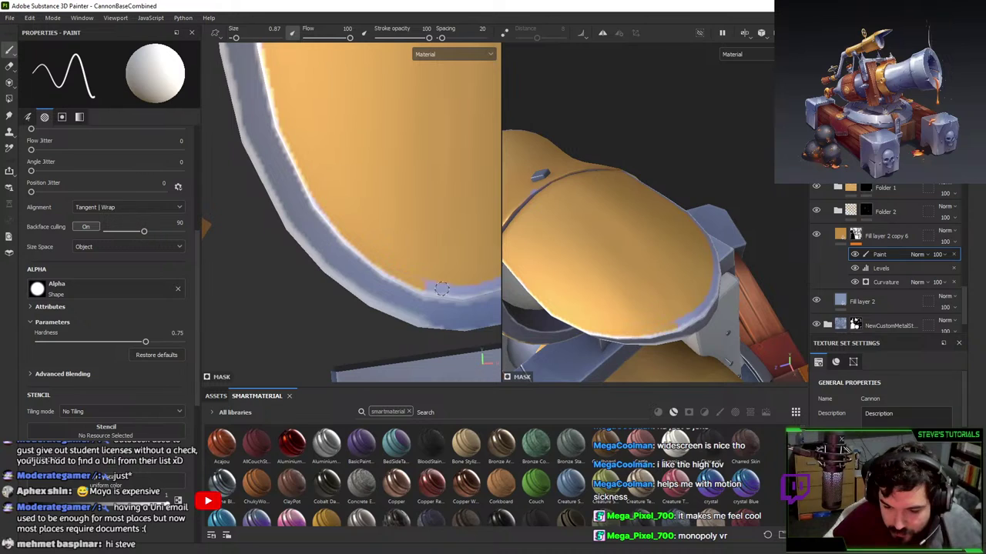
{"action": "left_click_drag", "start_coordinate": [459, 294], "coordinate": [305, 269], "text": "alt"}
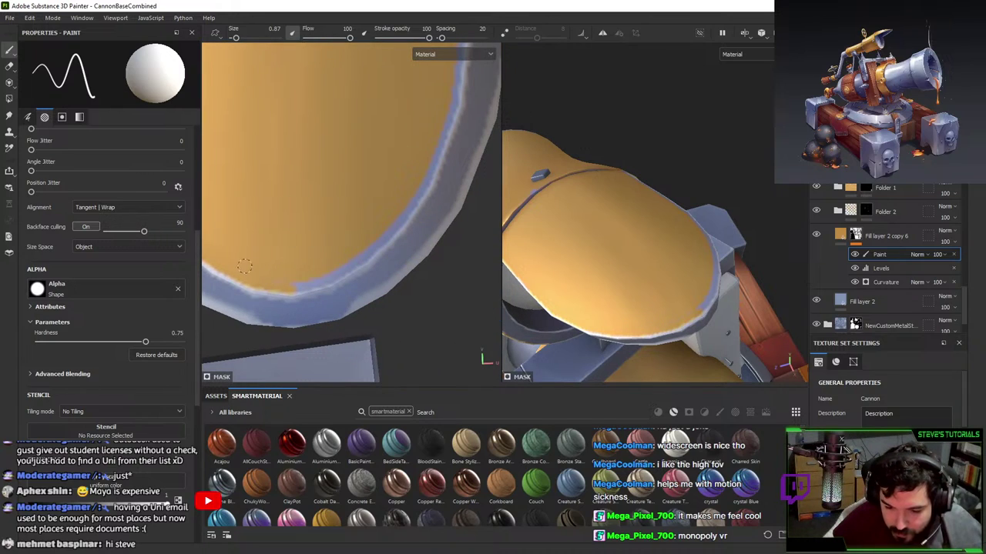
{"action": "left_click", "coordinate": [333, 277], "text": "shift"}
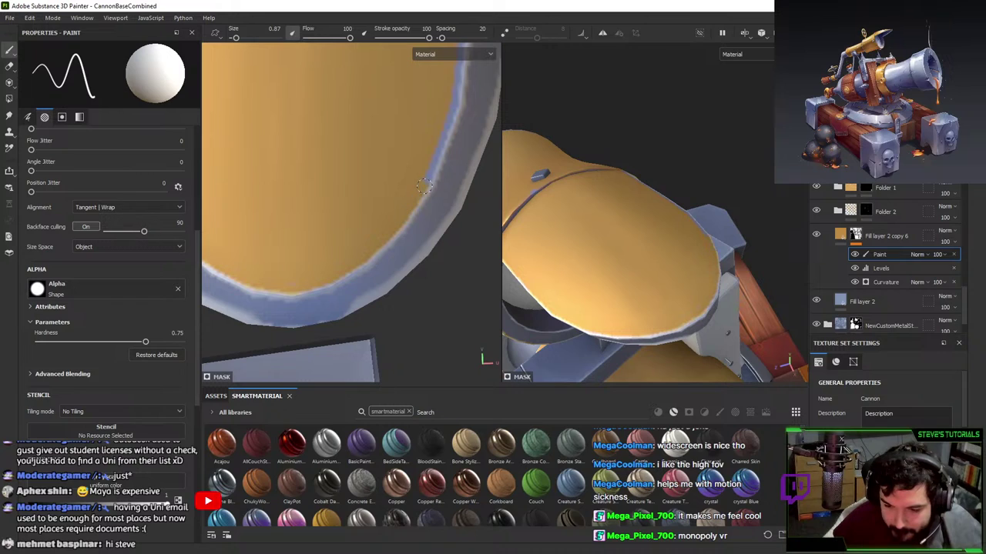
{"action": "left_click", "coordinate": [455, 108], "text": "shift"}
{"action": "mouse_move", "coordinate": [454, 107]}
{"action": "middle_mouse_down", "text": "alt"}
{"action": "mouse_move", "coordinate": [438, 124]}
{"action": "mouse_move", "coordinate": [395, 244]}
{"action": "middle_mouse_up", "text": "alt"}
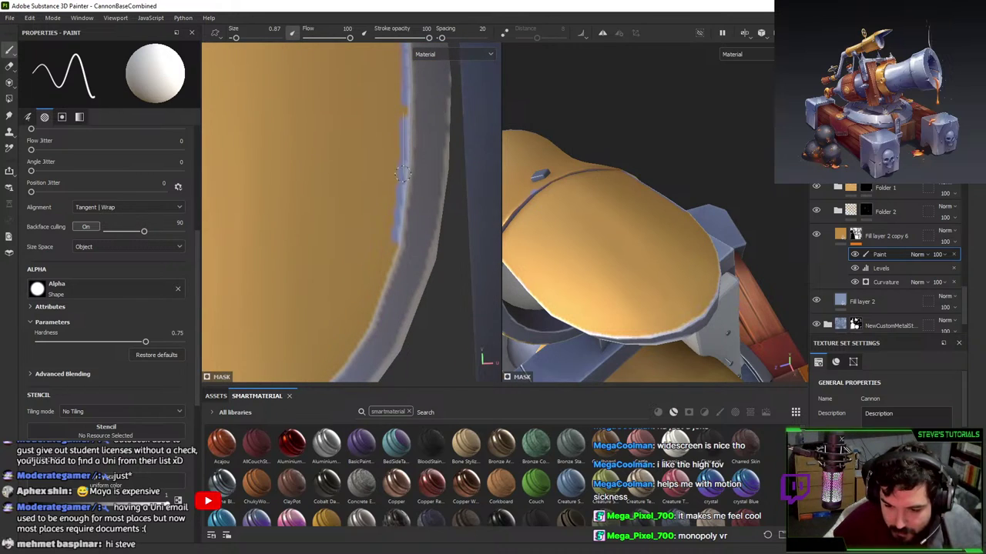
{"action": "middle_click_drag", "start_coordinate": [397, 152], "coordinate": [393, 226]}
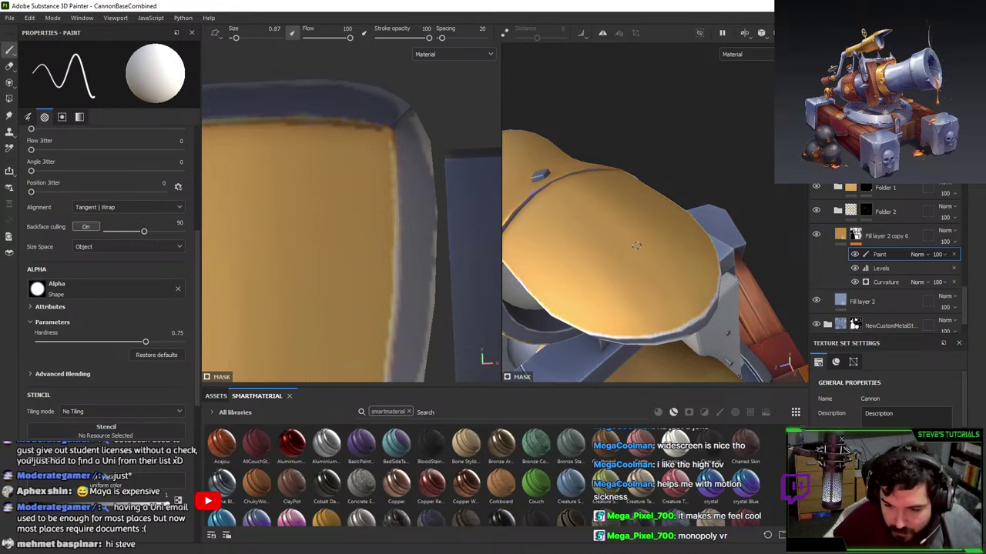
- Paint gold over the dark seam where the hood meets the scope's tube
{"action": "left_click_drag", "start_coordinate": [636, 245], "coordinate": [605, 216], "text": "alt"}
{"action": "right_click_drag", "start_coordinate": [605, 215], "coordinate": [577, 347], "text": "alt"}
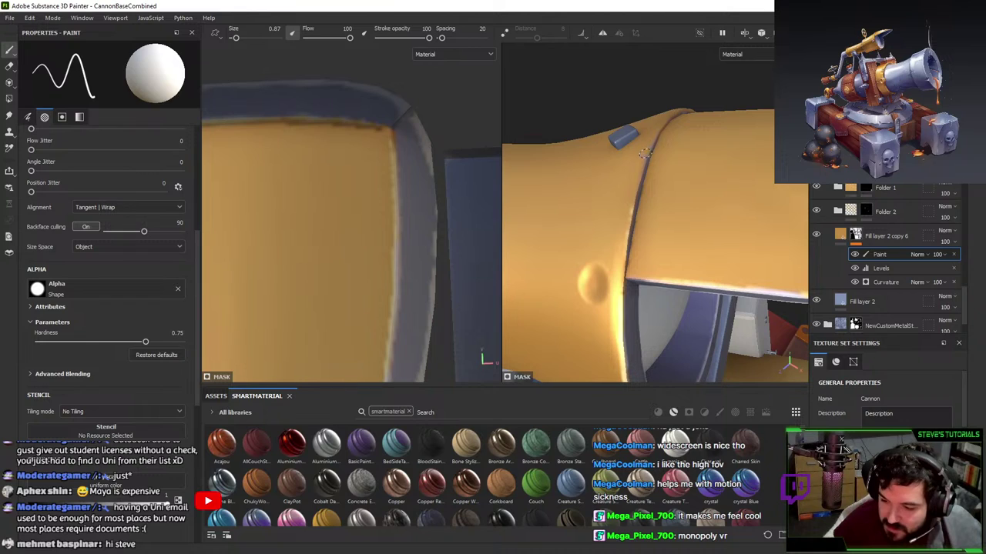
{"action": "left_click_drag", "start_coordinate": [635, 209], "coordinate": [623, 209], "text": "alt"}
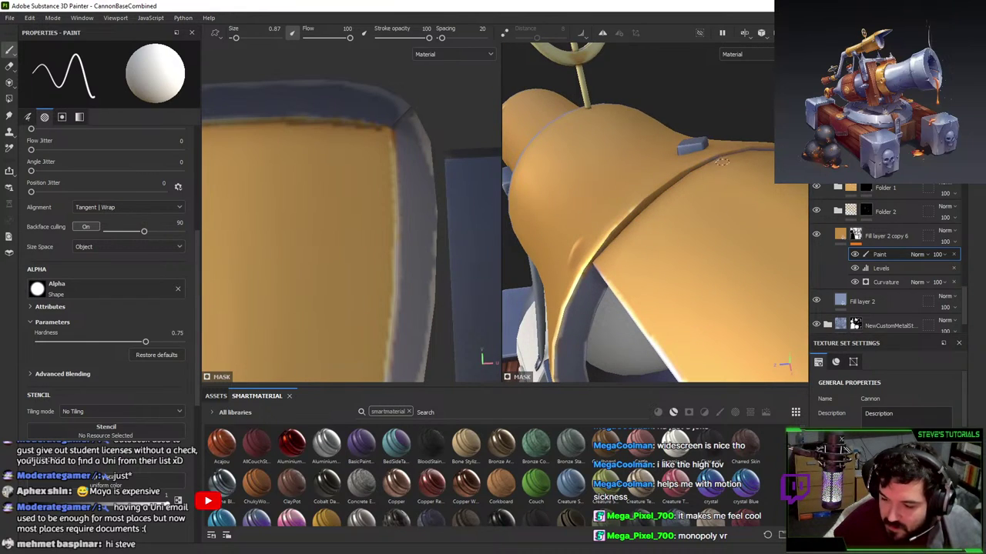
{"action": "left_click_drag", "start_coordinate": [722, 162], "coordinate": [614, 162], "text": "alt"}
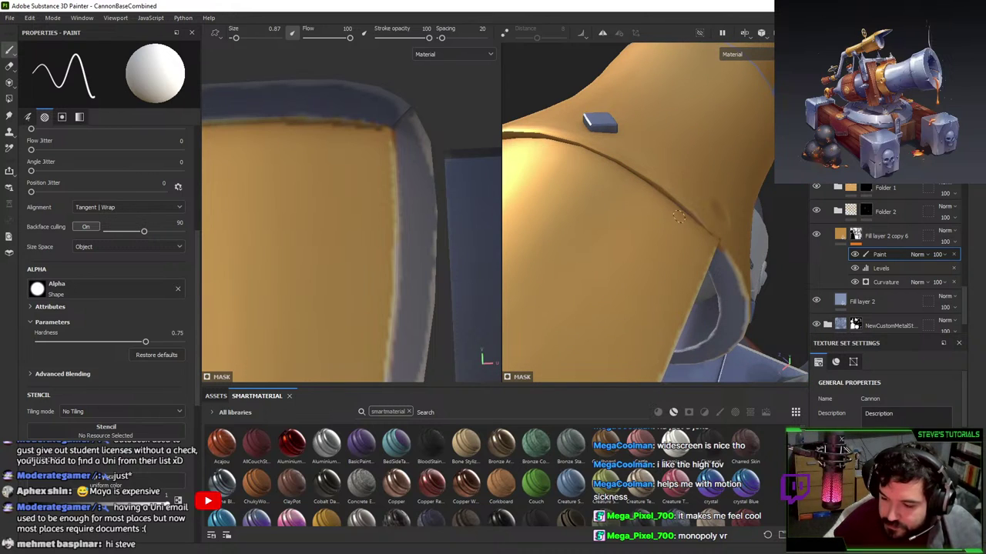
- Duplicate Fill layer 2 copy 9 and clear the duplicate's mask
{"action": "scroll", "coordinate": [679, 216], "scroll_direction": "down", "scroll_amount": 10}
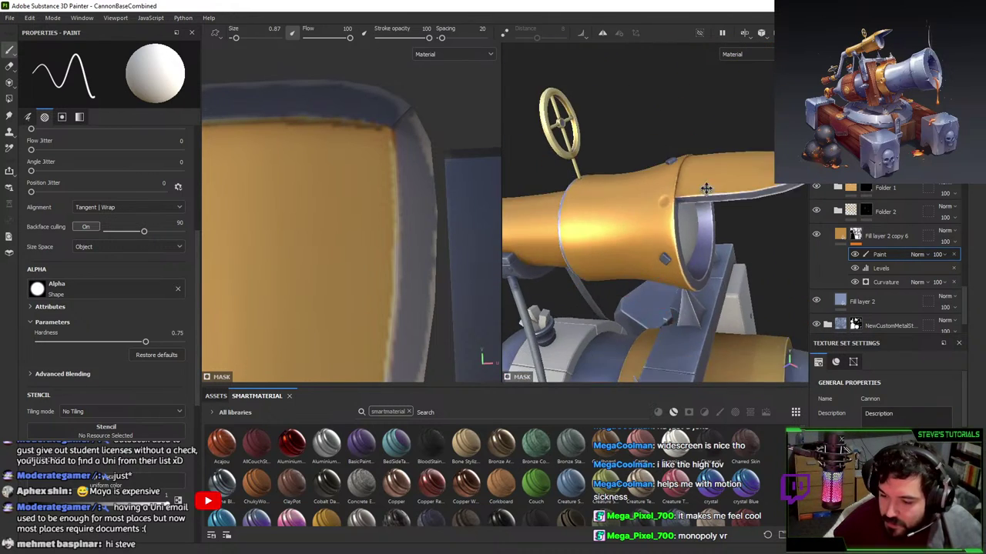
{"action": "scroll", "coordinate": [722, 345], "scroll_direction": "down", "scroll_amount": 4}
{"action": "left_click_drag", "start_coordinate": [723, 345], "coordinate": [693, 313], "text": "alt"}
{"action": "scroll", "coordinate": [692, 312], "scroll_direction": "up", "scroll_amount": 3}
{"action": "scroll", "coordinate": [727, 180], "scroll_direction": "up", "scroll_amount": 5}
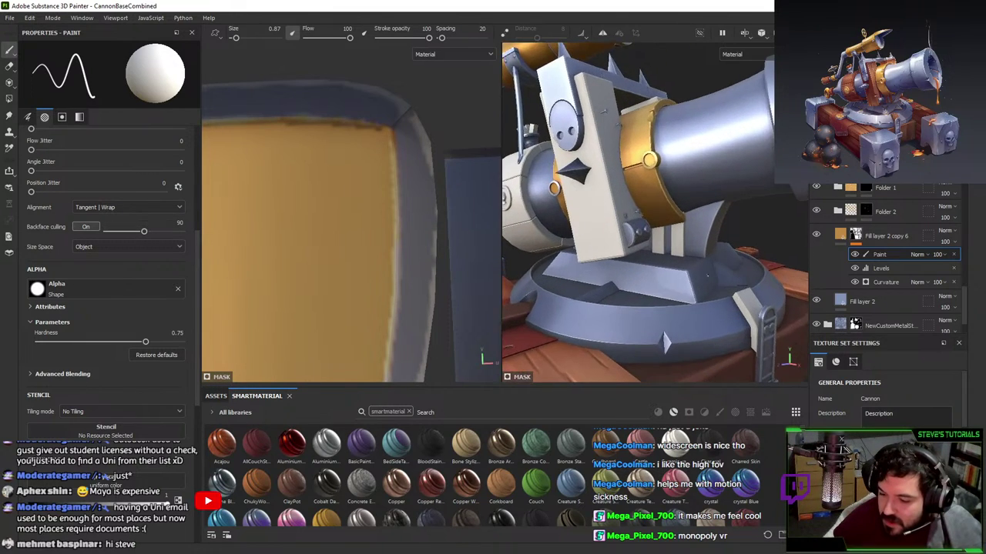
{"action": "scroll", "coordinate": [881, 228], "scroll_direction": "up", "scroll_amount": 1}
{"action": "left_click", "coordinate": [885, 218]}
{"action": "scroll", "coordinate": [889, 218], "scroll_direction": "up", "scroll_amount": 2}
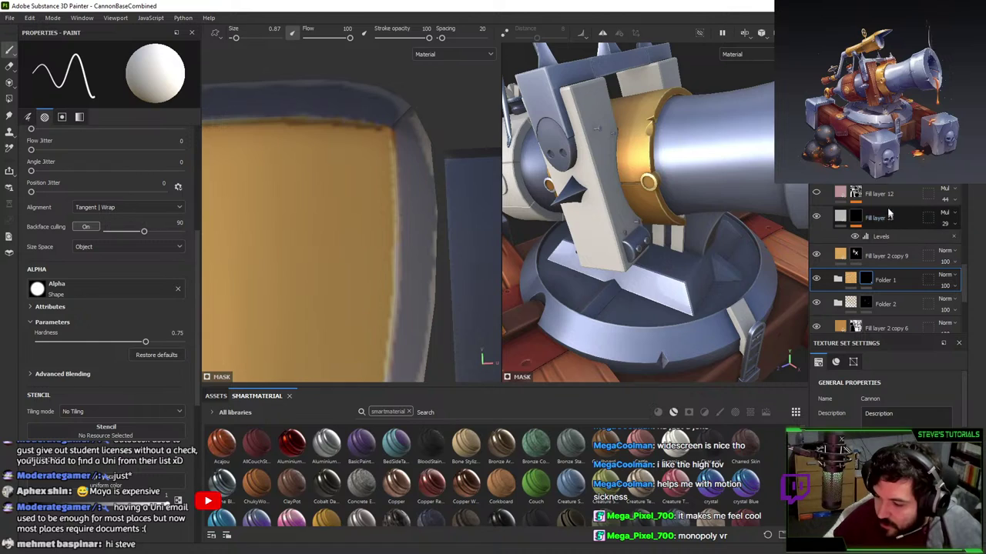
{"action": "right_click", "coordinate": [879, 259]}
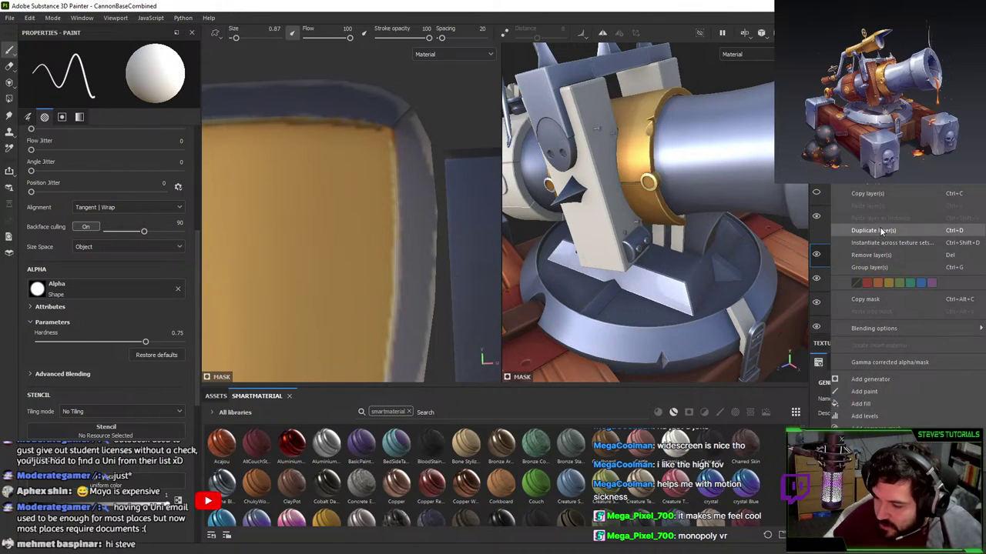
{"action": "left_click", "coordinate": [880, 231]}
{"action": "right_click", "coordinate": [858, 255]}
{"action": "left_click", "coordinate": [866, 139]}
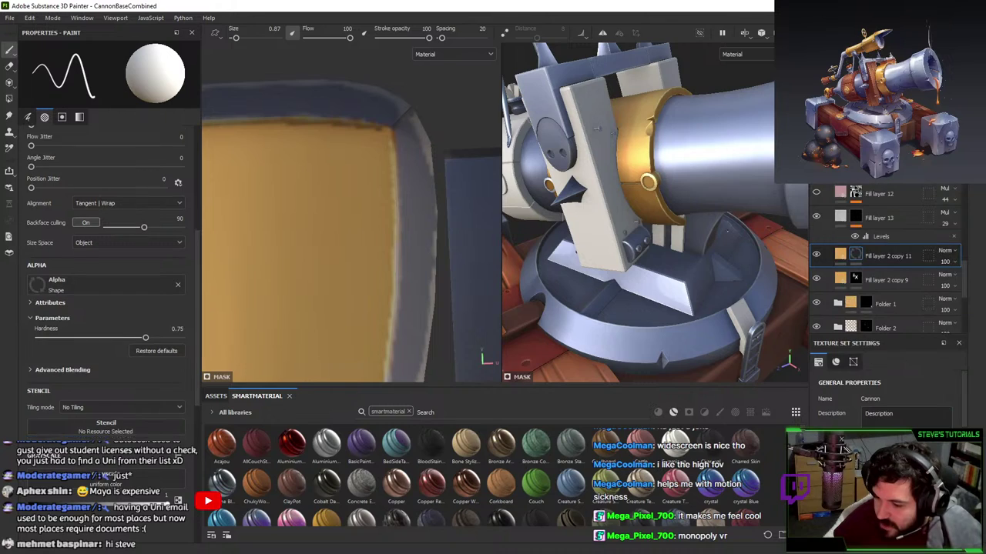
- Try Polygon Fill in mesh mode on Fill layer 2 copy 11, move the layer above Fill layer 12, and delete it
{"action": "key", "text": "4"}
{"action": "scroll", "coordinate": [704, 258], "scroll_direction": "up", "scroll_amount": 2}
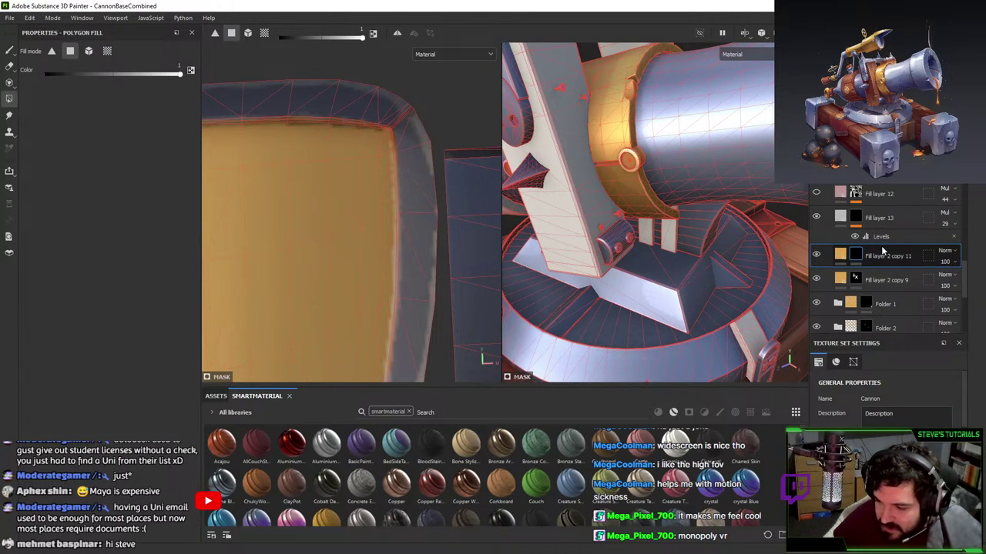
{"action": "key", "text": "x"}
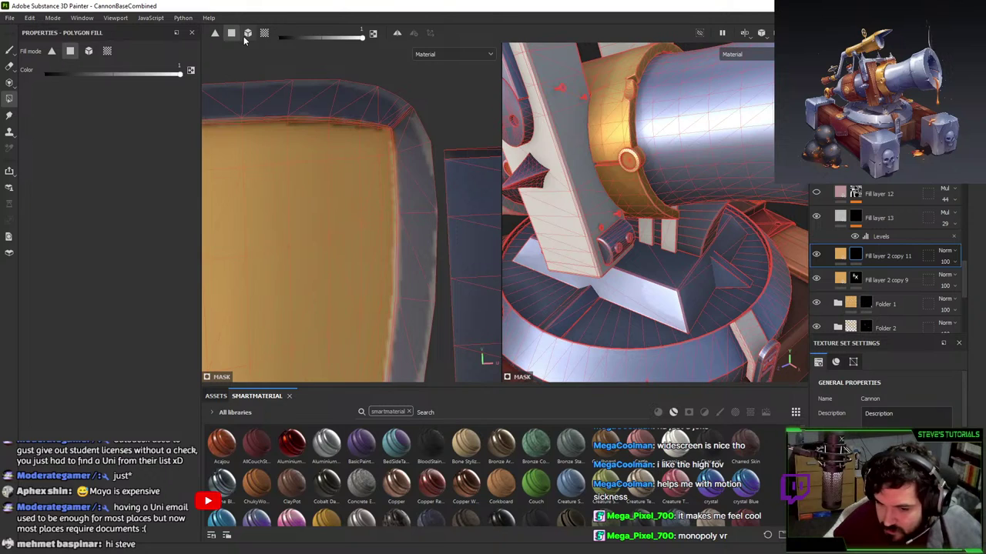
{"action": "left_click", "coordinate": [247, 32]}
{"action": "left_click_drag", "start_coordinate": [877, 256], "coordinate": [887, 185]}
{"action": "scroll", "coordinate": [865, 259], "scroll_direction": "up", "scroll_amount": 2}
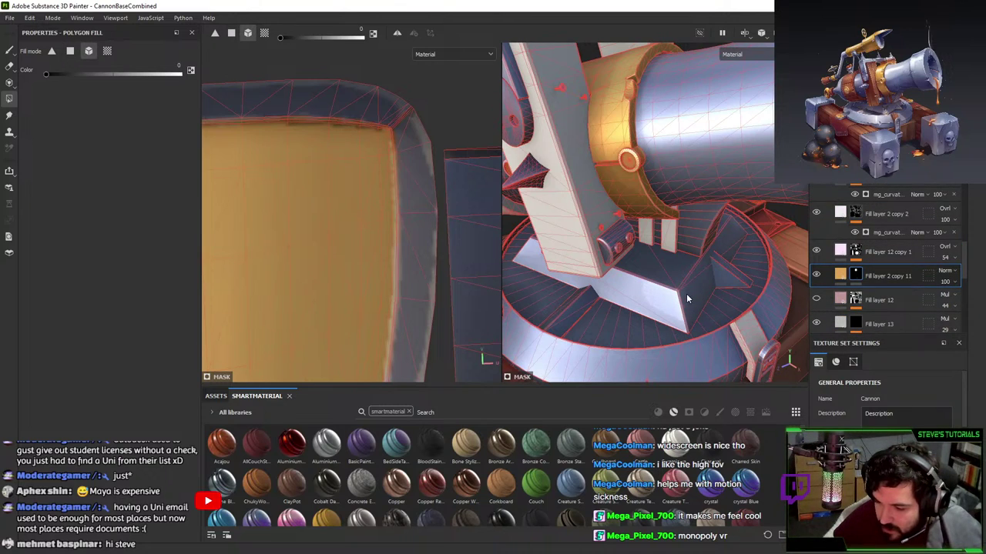
{"action": "key", "text": "Delete"}
- Toggle the visibility of Fill layer 2 copy 6 and Fill layer 2 copy 9 to check which parts they colour
{"action": "scroll", "coordinate": [871, 276], "scroll_direction": "down", "scroll_amount": 3}
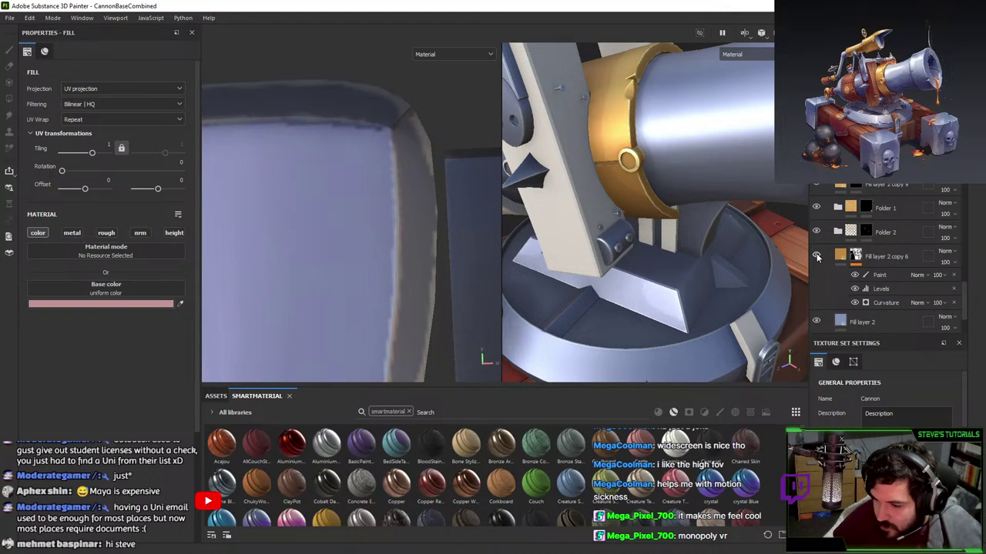
{"action": "scroll", "coordinate": [820, 219], "scroll_direction": "up", "scroll_amount": 3}
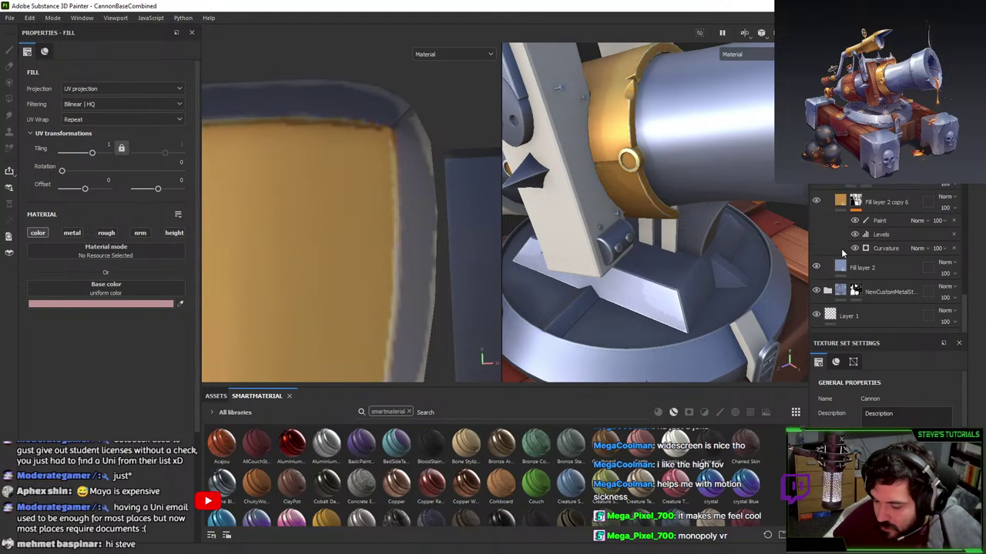
{"action": "left_click", "coordinate": [816, 252]}
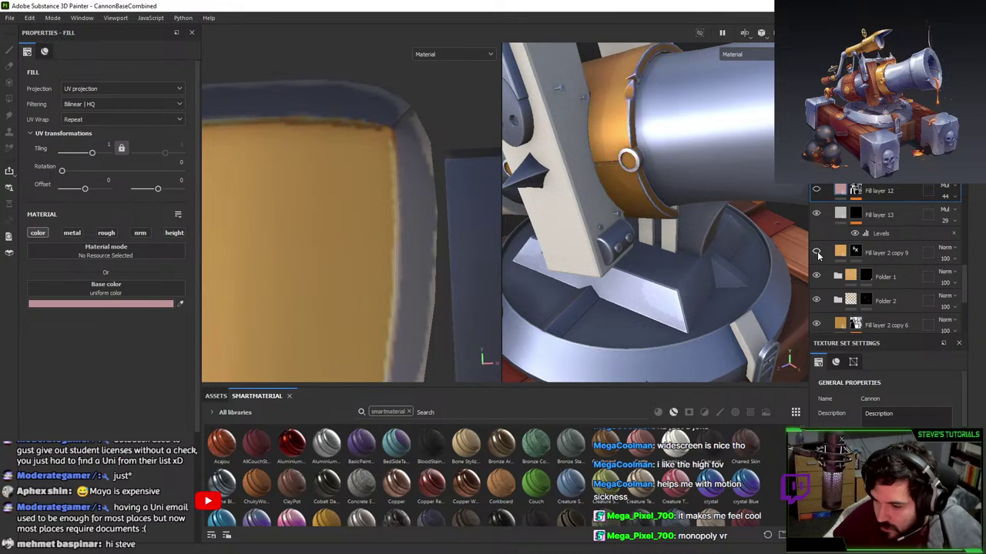
{"action": "left_click", "coordinate": [817, 253]}
- Try clearing the mask on Fill layer 2 copy 9 and restore it
{"action": "left_click", "coordinate": [851, 253]}
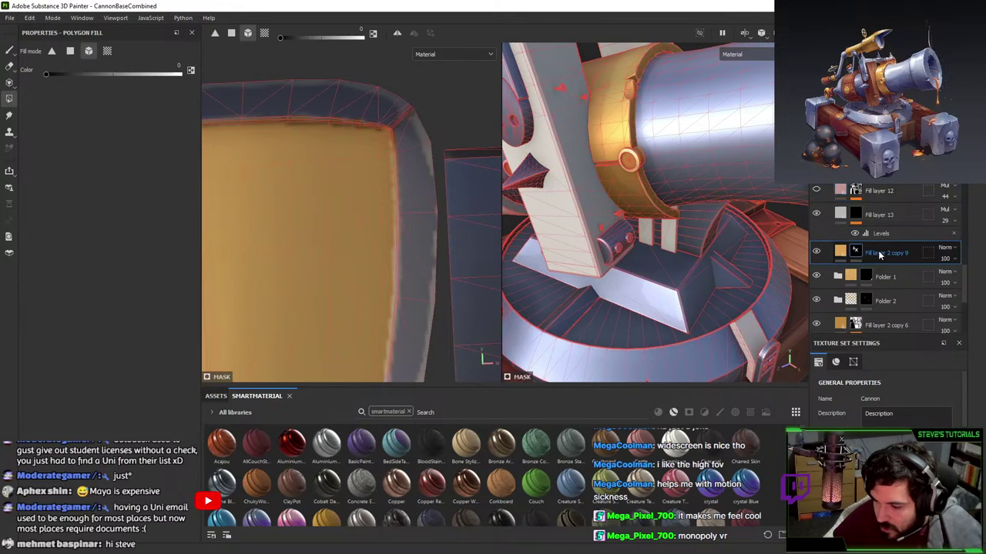
{"action": "right_click", "coordinate": [851, 252]}
{"action": "left_click", "coordinate": [787, 267]}
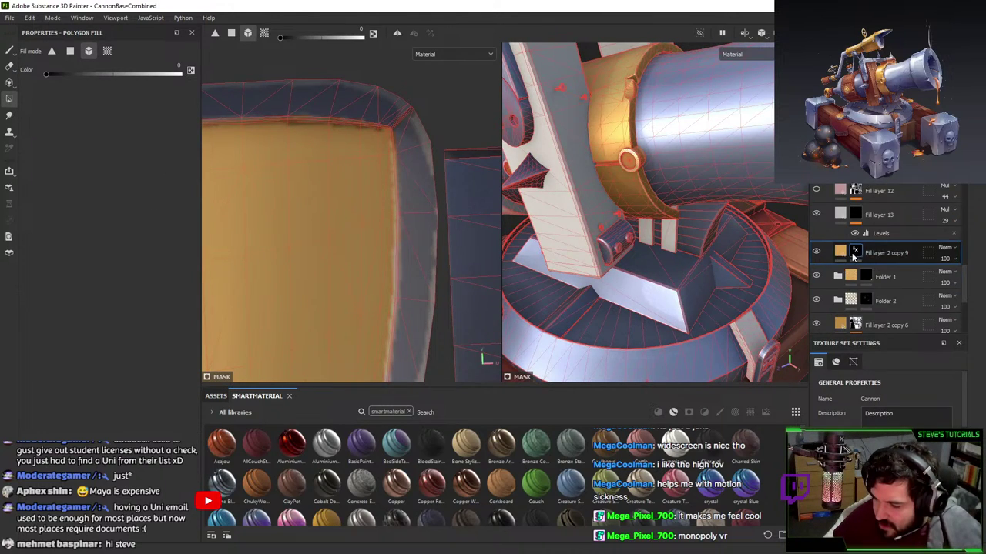
{"action": "scroll", "coordinate": [855, 254], "scroll_direction": "up", "scroll_amount": 5}
{"action": "scroll", "coordinate": [849, 255], "scroll_direction": "up", "scroll_amount": 5}
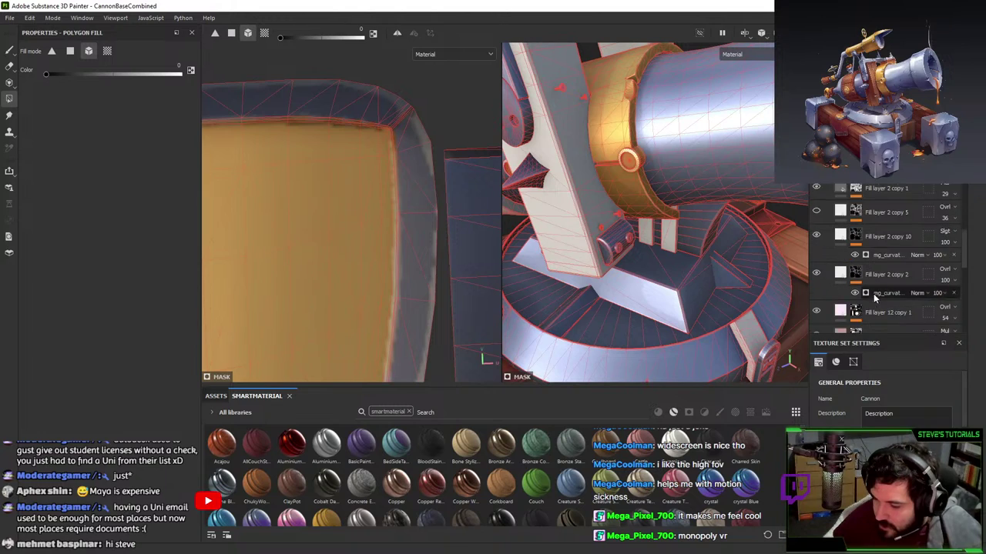
{"action": "right_click", "coordinate": [871, 281]}
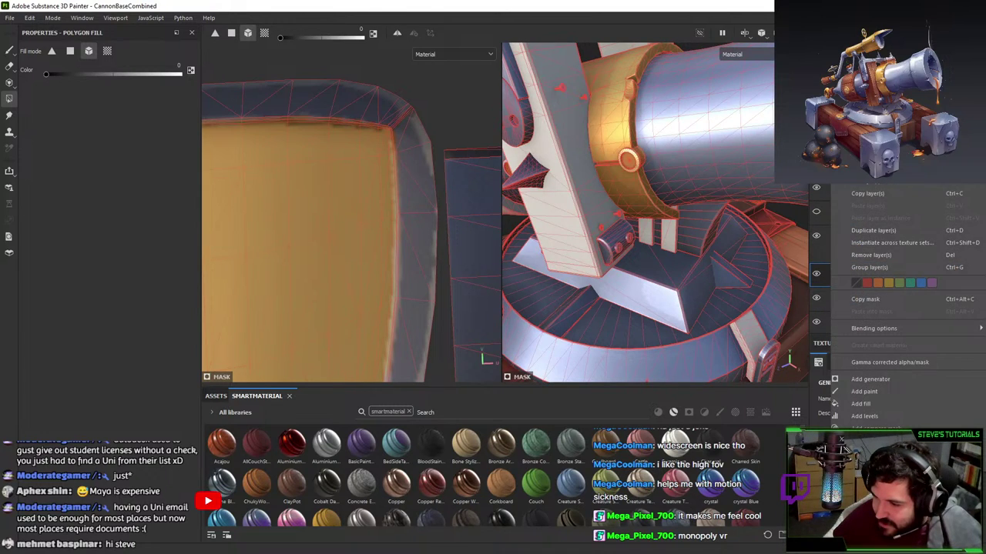
{"action": "left_click", "coordinate": [871, 154]}
{"action": "right_click", "coordinate": [858, 275]}
{"action": "key", "text": "Escape"}
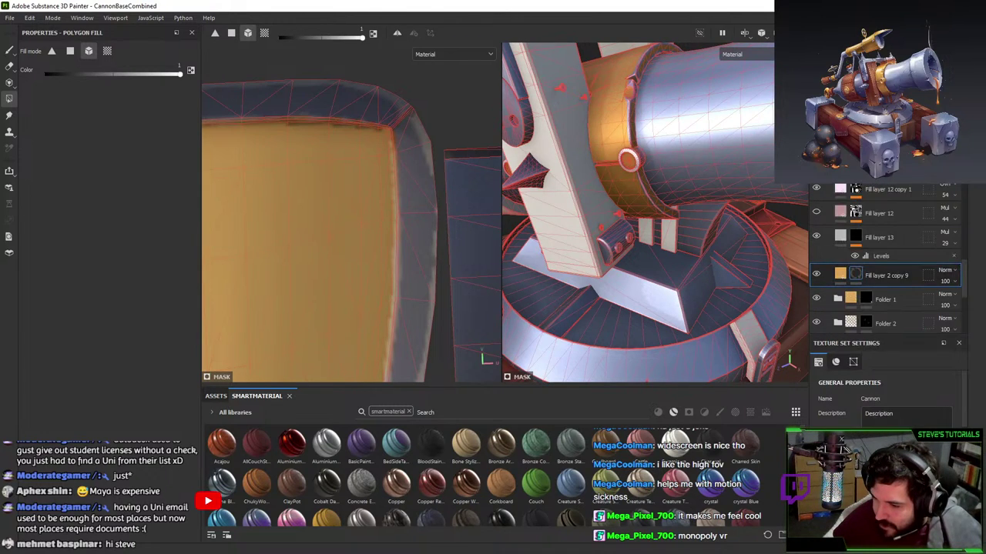
- Duplicate the gold Fill layer 2 copy 9 and clear the mask of the new copy
{"action": "right_click", "coordinate": [875, 273]}
{"action": "left_click", "coordinate": [818, 273]}
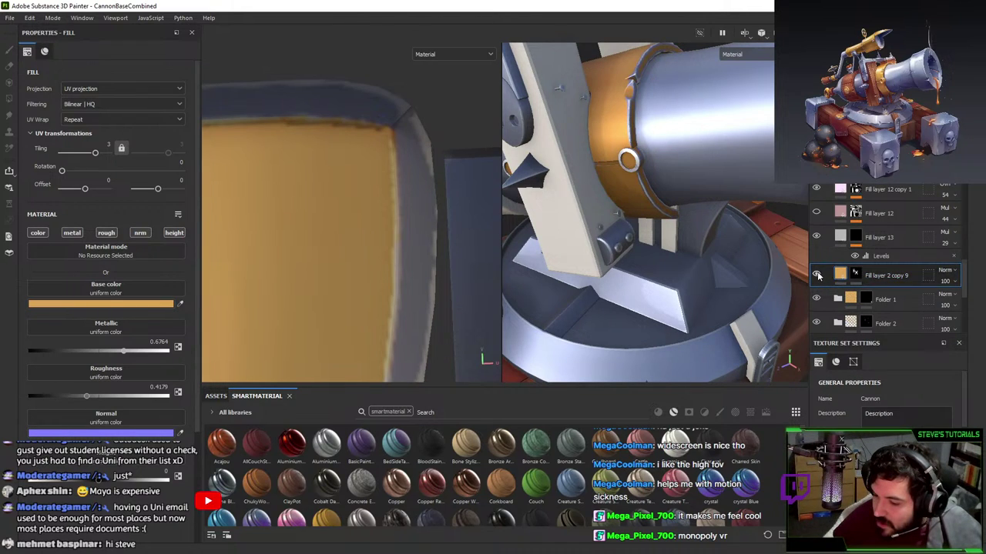
{"action": "right_click", "coordinate": [877, 275]}
{"action": "left_click", "coordinate": [875, 230]}
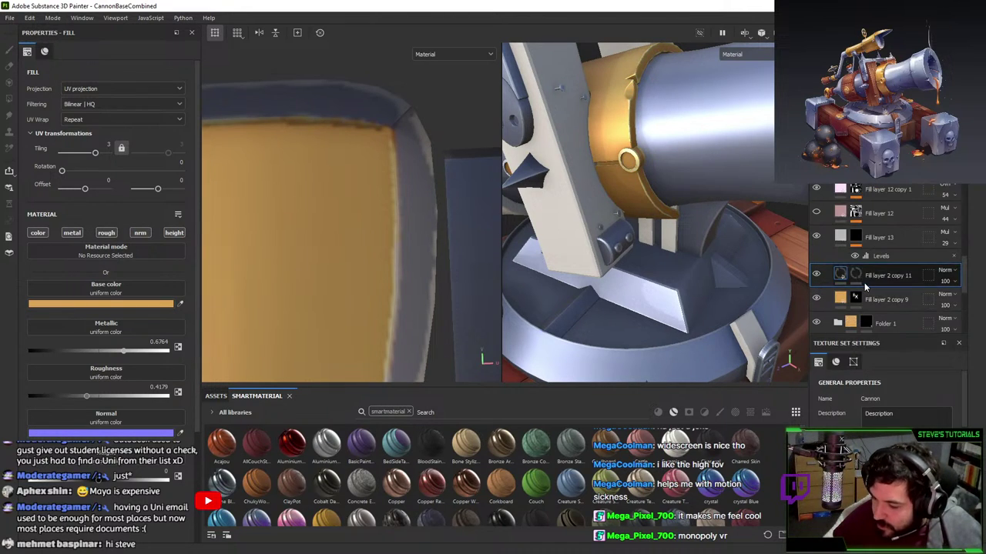
{"action": "right_click", "coordinate": [857, 272]}
{"action": "left_click", "coordinate": [870, 140]}
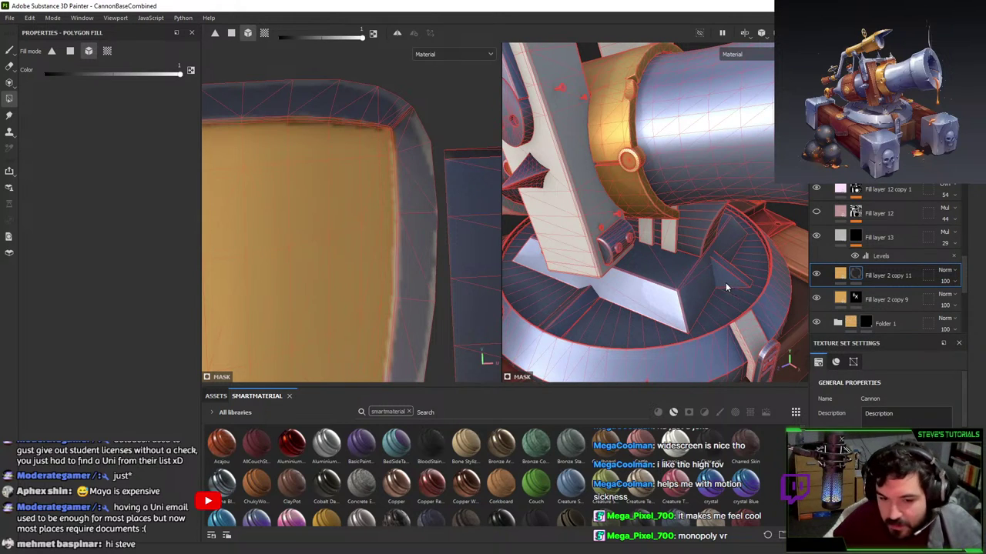
- Try turning the mask on Fill layer 2 copy 11 fully white to see how far its gold reaches
{"action": "scroll", "coordinate": [744, 299], "scroll_direction": "down", "scroll_amount": 1}
{"action": "right_click", "coordinate": [854, 271]}
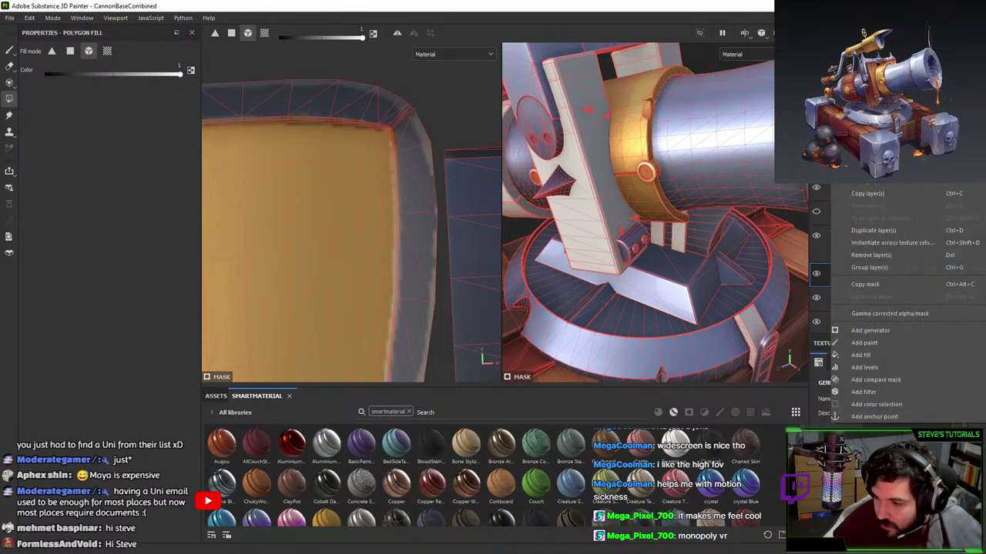
{"action": "left_click", "coordinate": [870, 140]}
{"action": "left_click_drag", "start_coordinate": [720, 286], "coordinate": [721, 265], "text": "alt"}
{"action": "scroll", "coordinate": [437, 207], "scroll_direction": "down", "scroll_amount": 4}
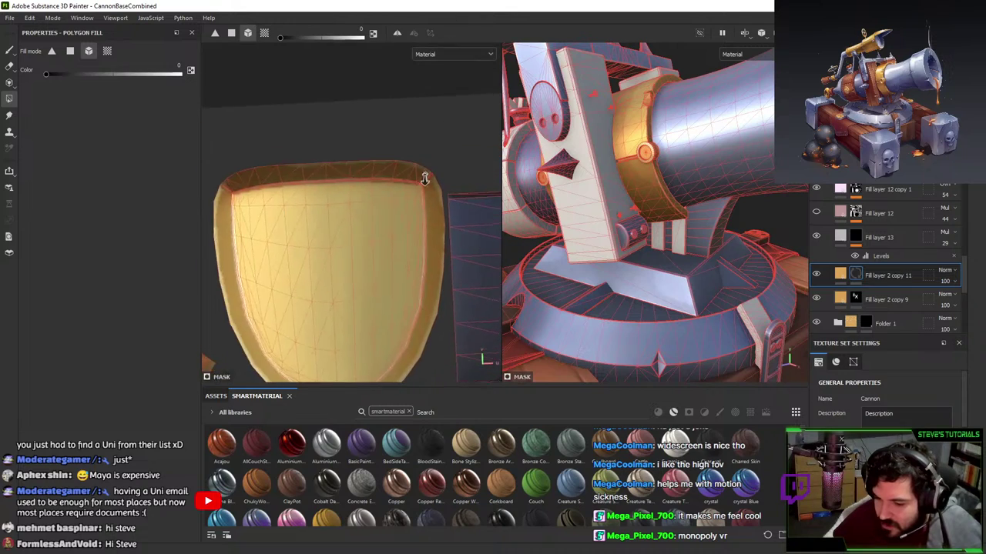
{"action": "scroll", "coordinate": [602, 240], "scroll_direction": "down", "scroll_amount": 3}
{"action": "left_click_drag", "start_coordinate": [603, 240], "coordinate": [656, 276], "text": "alt"}
{"action": "key", "text": "ctrl+z"}
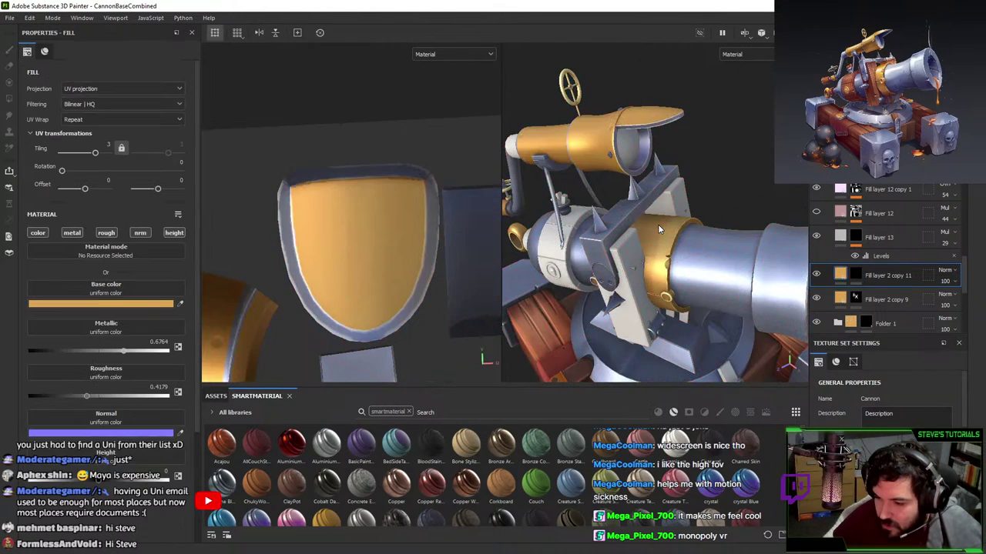
{"action": "right_click", "coordinate": [866, 275]}
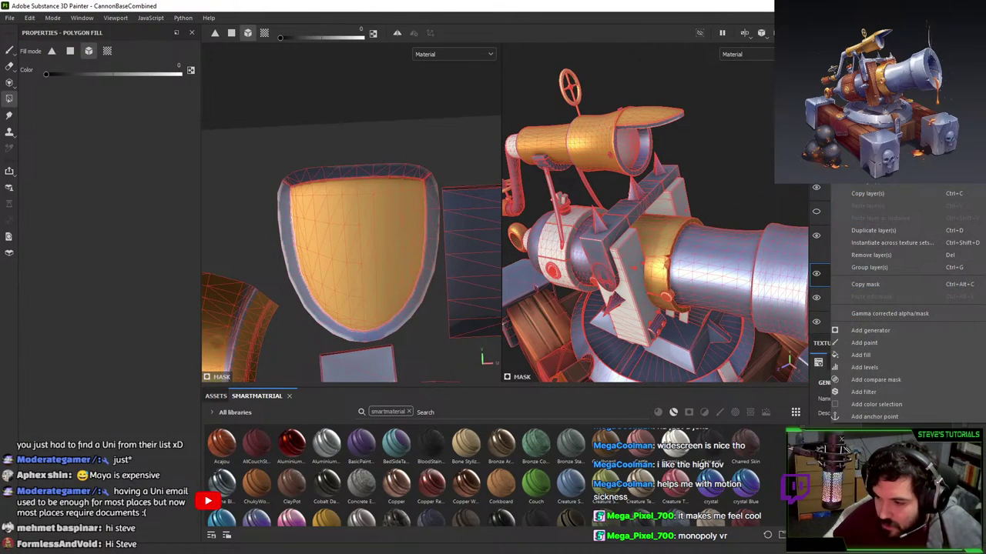
{"action": "left_click", "coordinate": [870, 284]}
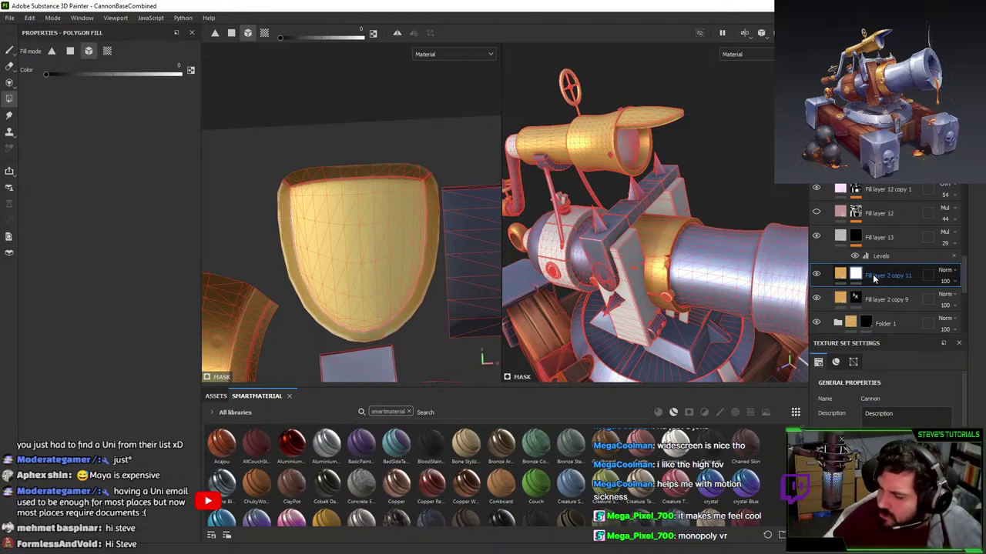
- Try Fill layer 2 copy 11 higher in the stack, directly above Fill layer 11, and delete the layer
{"action": "left_click_drag", "start_coordinate": [874, 279], "coordinate": [893, 194]}
{"action": "left_click_drag", "start_coordinate": [722, 268], "coordinate": [704, 231], "text": "alt"}
{"action": "key", "text": "ctrl+z"}
{"action": "scroll", "coordinate": [915, 252], "scroll_direction": "down", "scroll_amount": 2}
{"action": "scroll", "coordinate": [916, 249], "scroll_direction": "down", "scroll_amount": 5}
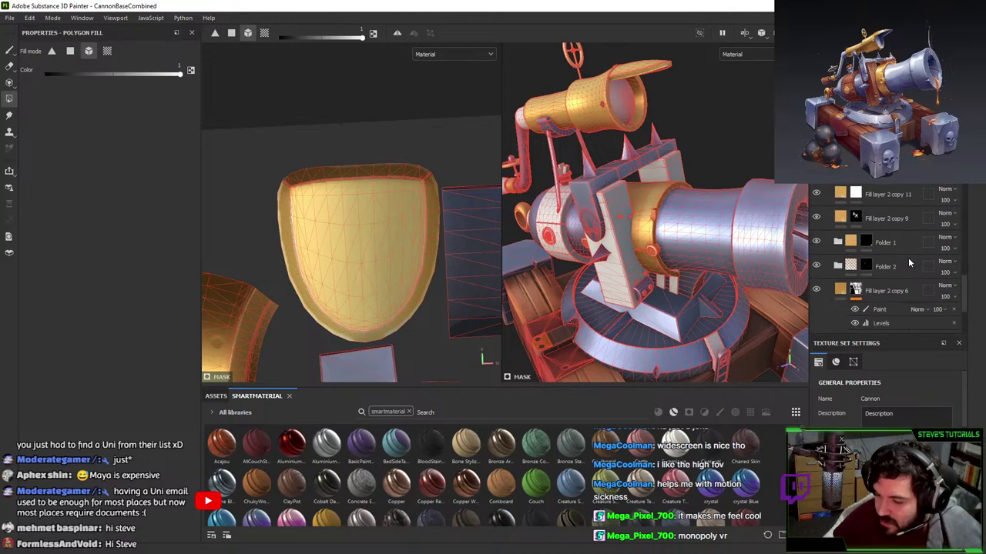
{"action": "scroll", "coordinate": [904, 251], "scroll_direction": "down", "scroll_amount": 1}
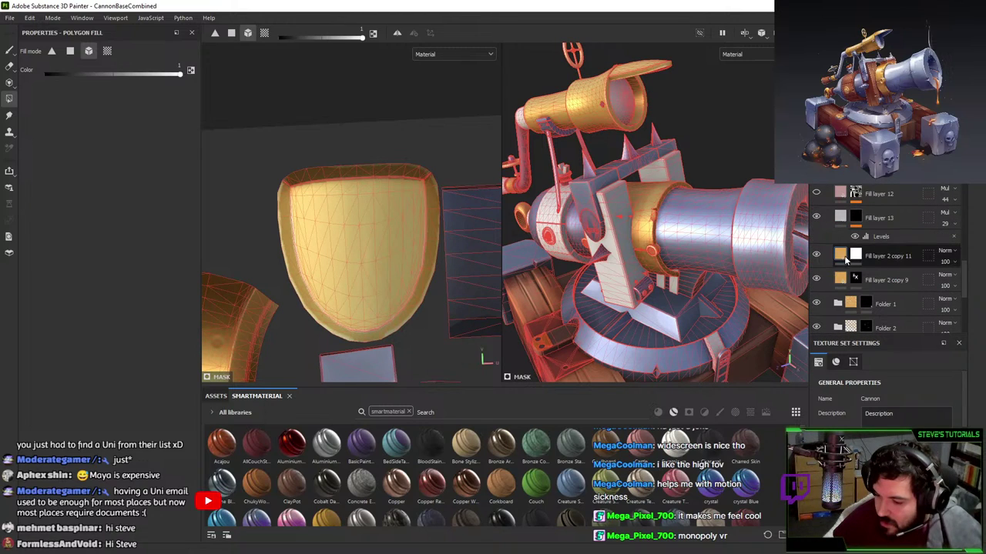
{"action": "left_click_drag", "start_coordinate": [883, 313], "coordinate": [885, 245]}
{"action": "scroll", "coordinate": [880, 280], "scroll_direction": "up", "scroll_amount": 1}
{"action": "left_click_drag", "start_coordinate": [875, 288], "coordinate": [893, 181]}
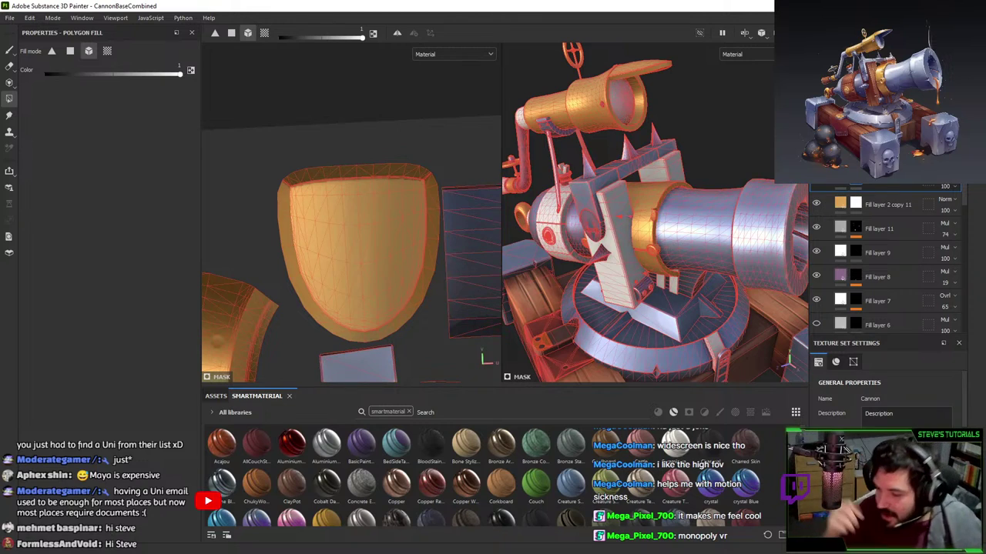
{"action": "left_click", "coordinate": [869, 204]}
{"action": "key", "text": "Delete"}
- Try adding a new fill layer above Fill layer 2 copy 9 and above Fill layer 13, undoing both additions
{"action": "scroll", "coordinate": [908, 242], "scroll_direction": "down", "scroll_amount": 8}
{"action": "scroll", "coordinate": [901, 253], "scroll_direction": "up", "scroll_amount": 3}
{"action": "scroll", "coordinate": [887, 265], "scroll_direction": "down", "scroll_amount": 1}
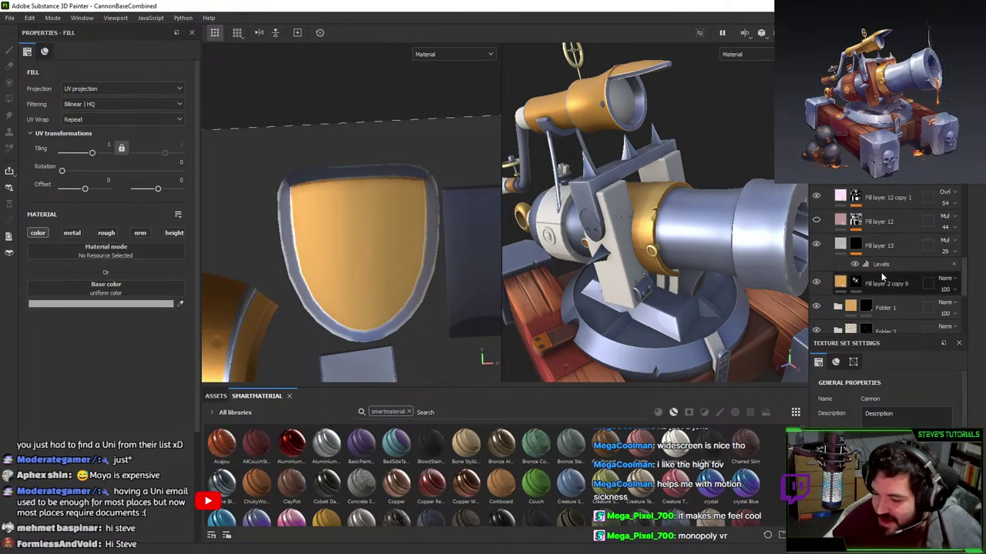
{"action": "left_click", "coordinate": [880, 279]}
{"action": "left_click", "coordinate": [907, 52]}
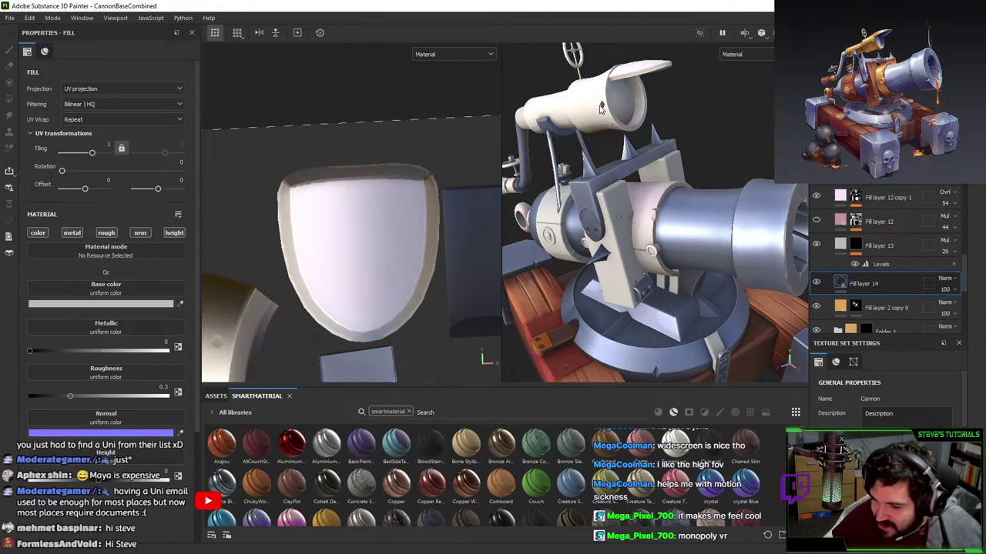
{"action": "key", "text": "ctrl+z"}
{"action": "left_click", "coordinate": [856, 245]}
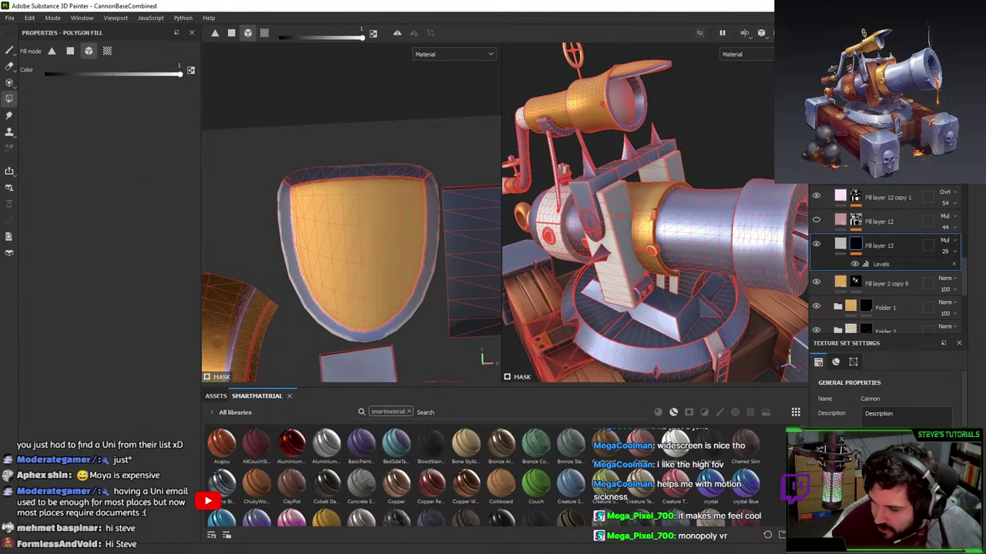
{"action": "key", "text": "ctrl+z"}
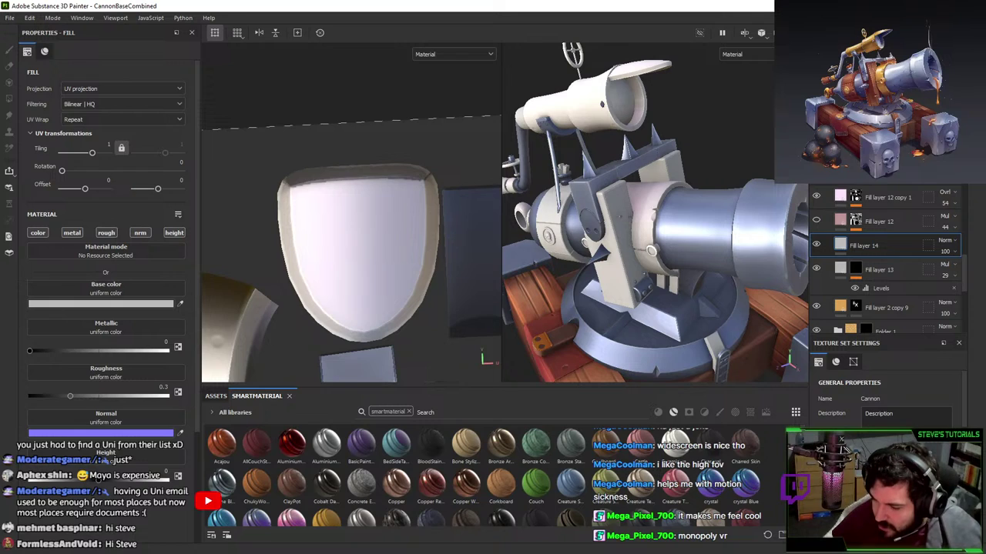
{"action": "key", "text": "ctrl+y"}
- Add a new fill layer directly above the blue Fill layer 2 inside the custom metal folder
{"action": "scroll", "coordinate": [907, 263], "scroll_direction": "down", "scroll_amount": 6}
{"action": "scroll", "coordinate": [831, 219], "scroll_direction": "down", "scroll_amount": 5}
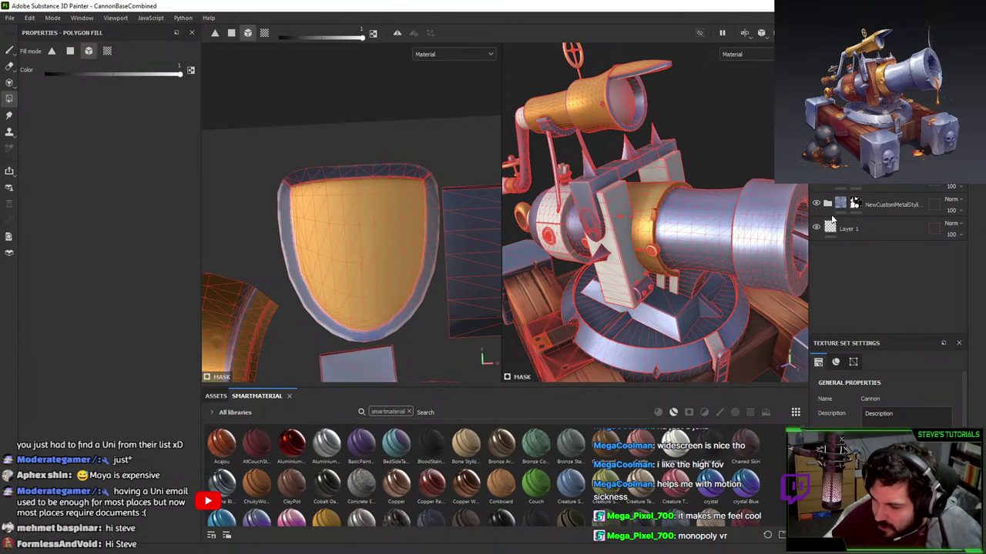
{"action": "scroll", "coordinate": [847, 215], "scroll_direction": "up", "scroll_amount": 5}
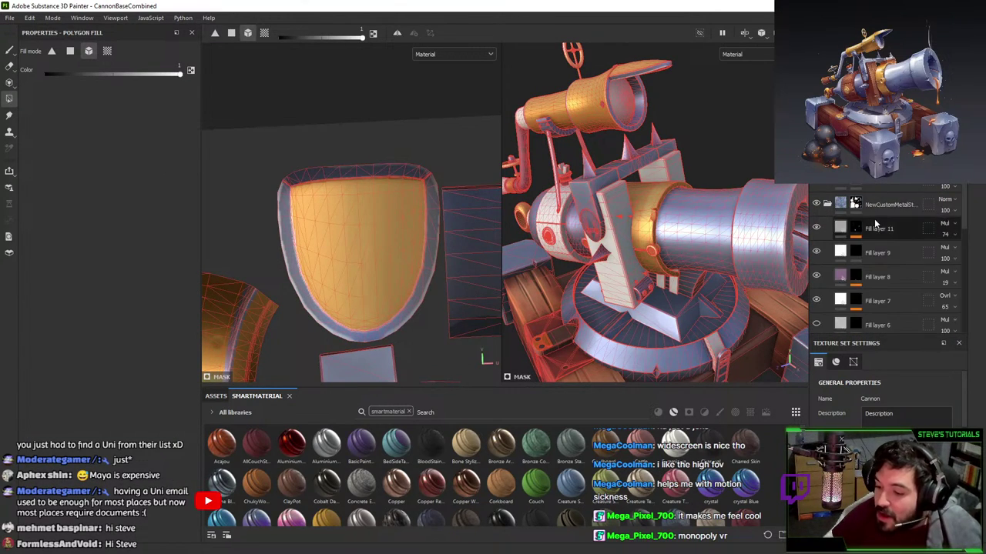
{"action": "scroll", "coordinate": [874, 225], "scroll_direction": "down", "scroll_amount": 3}
{"action": "left_click", "coordinate": [864, 291]}
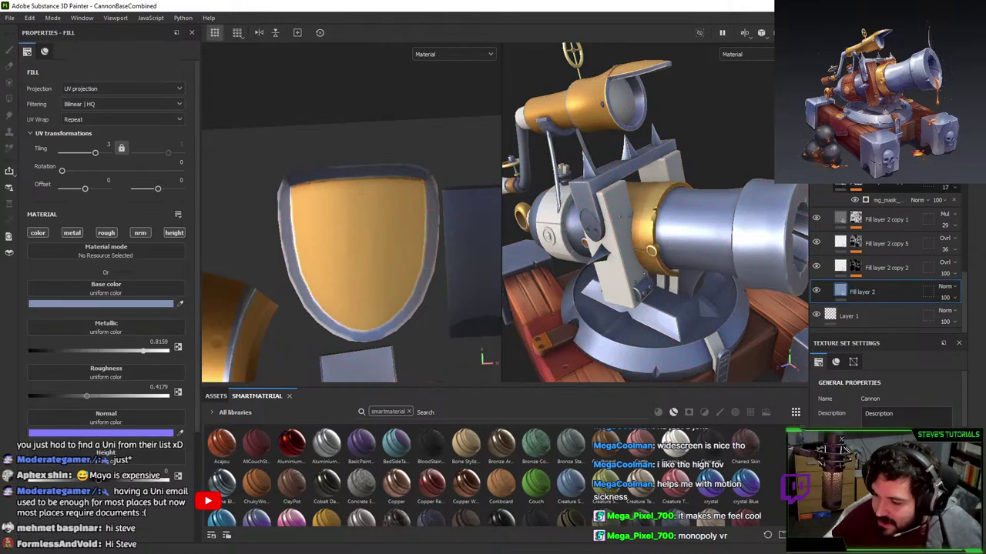
{"action": "key", "text": "ctrl+z"}
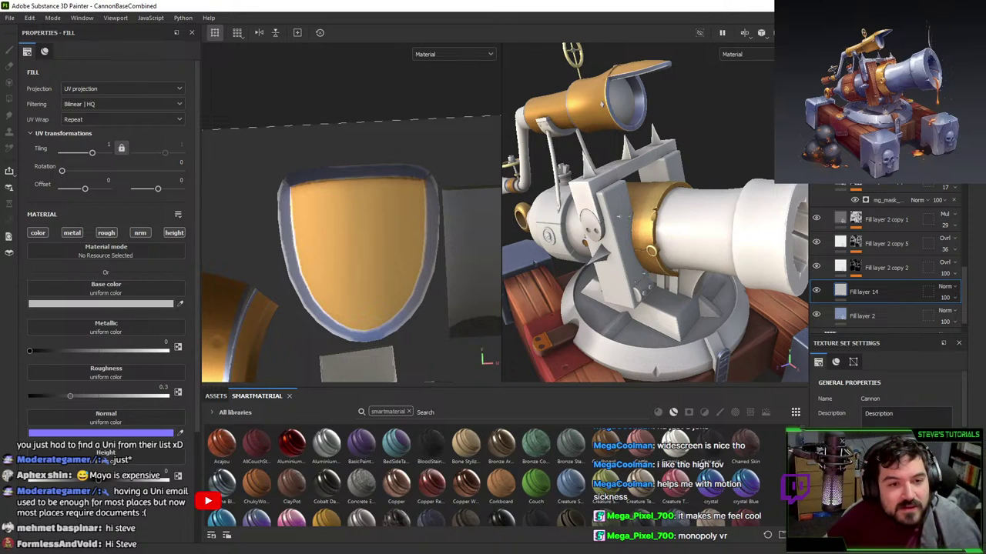
- Set the new fill layer's base color to gold DCA456 and its metallic value to about 0.756
{"action": "left_click_drag", "start_coordinate": [599, 326], "coordinate": [639, 251], "text": "alt"}
{"action": "key", "text": "Return"}
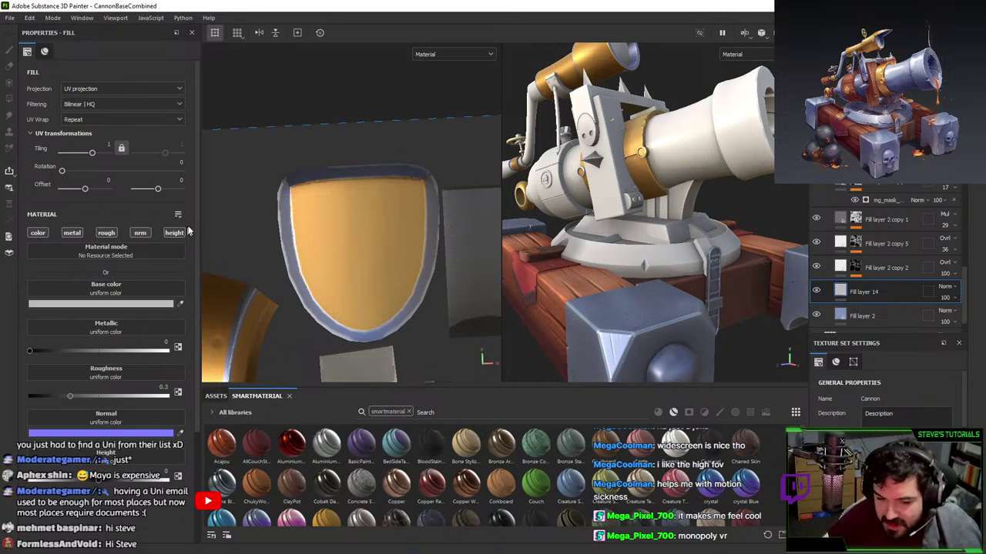
{"action": "left_click", "coordinate": [163, 304]}
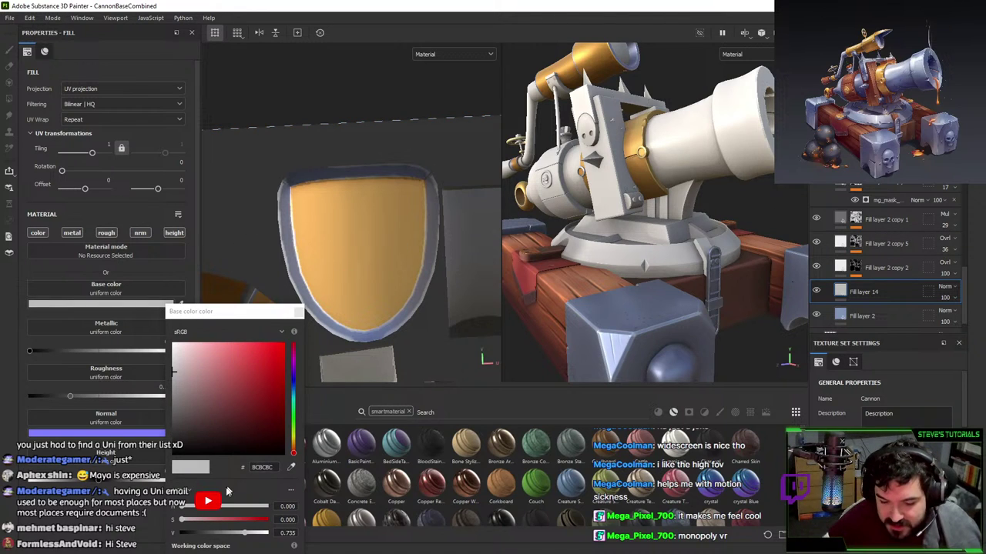
{"action": "left_click_drag", "start_coordinate": [276, 468], "coordinate": [236, 465]}
{"action": "key", "text": "ctrl+v"}
{"action": "key", "text": "Return"}
{"action": "left_click_drag", "start_coordinate": [632, 261], "coordinate": [663, 306], "text": "alt"}
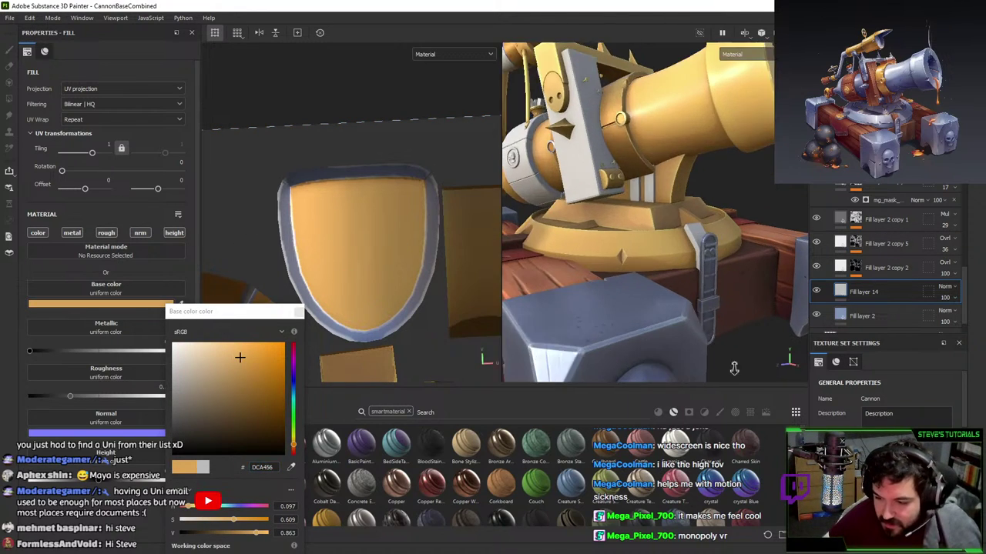
{"action": "scroll", "coordinate": [663, 306], "scroll_direction": "up", "scroll_amount": 3}
{"action": "left_click", "coordinate": [136, 352]}
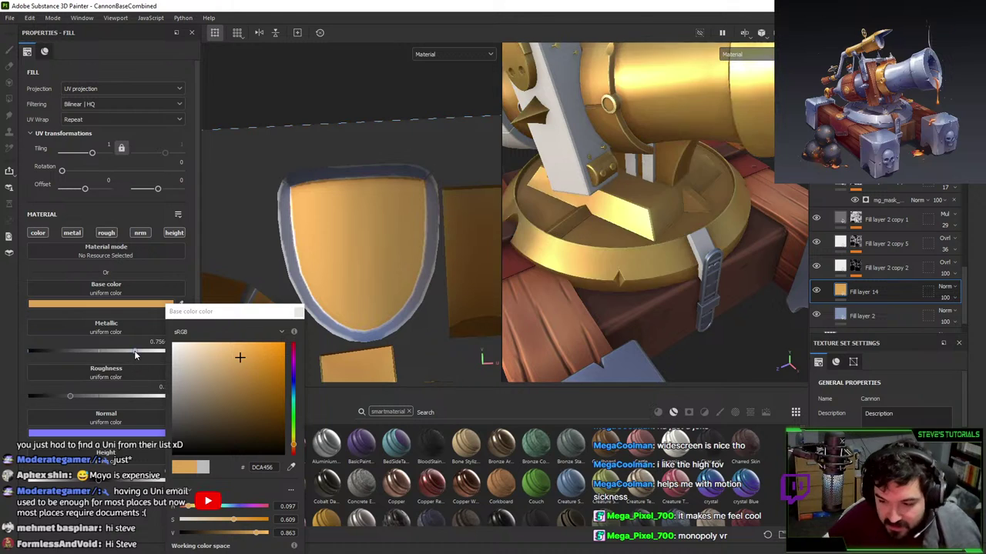
{"action": "left_click", "coordinate": [296, 312]}
- Add a black mask to Fill layer 14 and polygon-fill the pedestal block and curved support beneath the barrel
{"action": "right_click", "coordinate": [873, 295]}
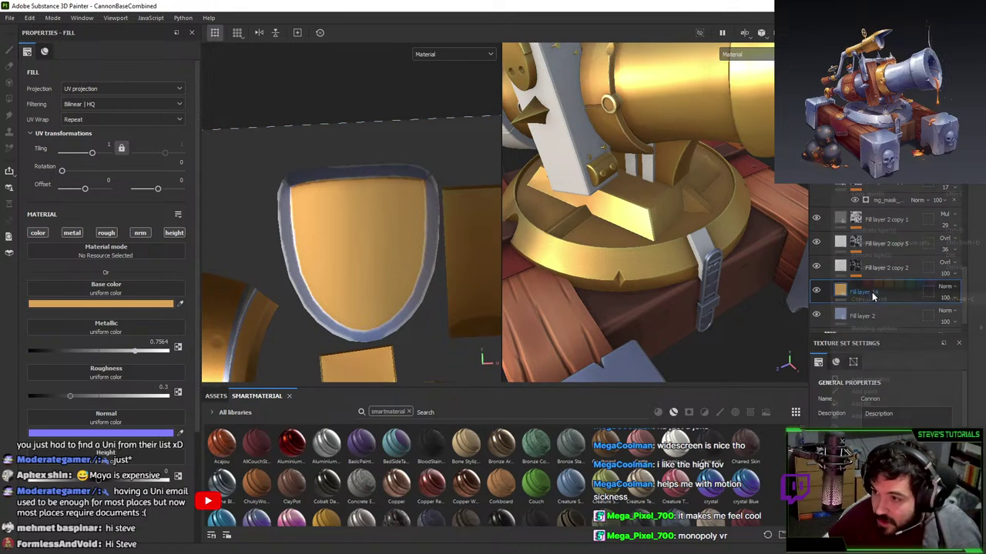
{"action": "left_click", "coordinate": [870, 127]}
{"action": "scroll", "coordinate": [629, 316], "scroll_direction": "up", "scroll_amount": 3}
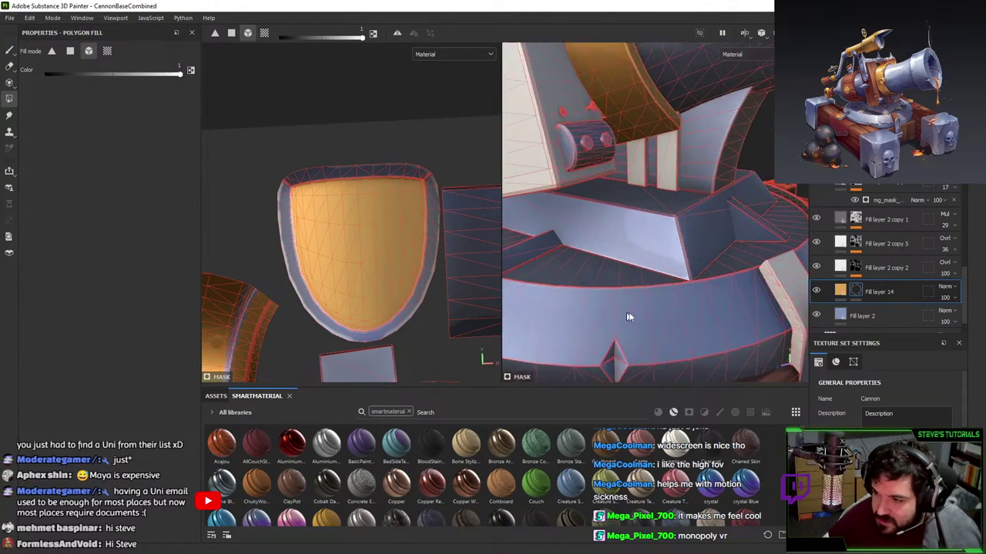
{"action": "left_click_drag", "start_coordinate": [629, 316], "coordinate": [640, 233], "text": "alt"}
{"action": "right_click_drag", "start_coordinate": [640, 233], "coordinate": [642, 266], "text": "alt"}
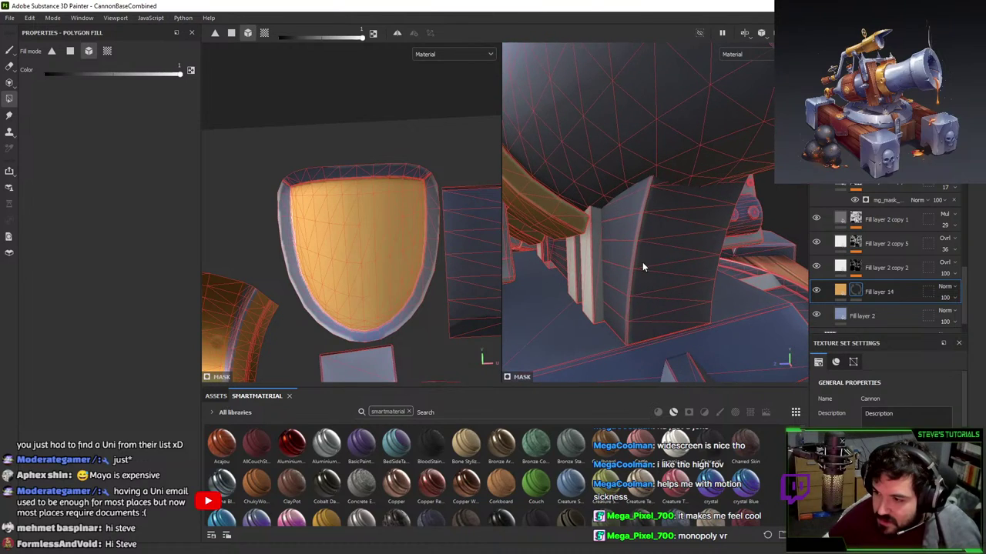
{"action": "left_click_drag", "start_coordinate": [655, 257], "coordinate": [671, 305], "text": "alt"}
{"action": "left_click", "coordinate": [638, 313]}
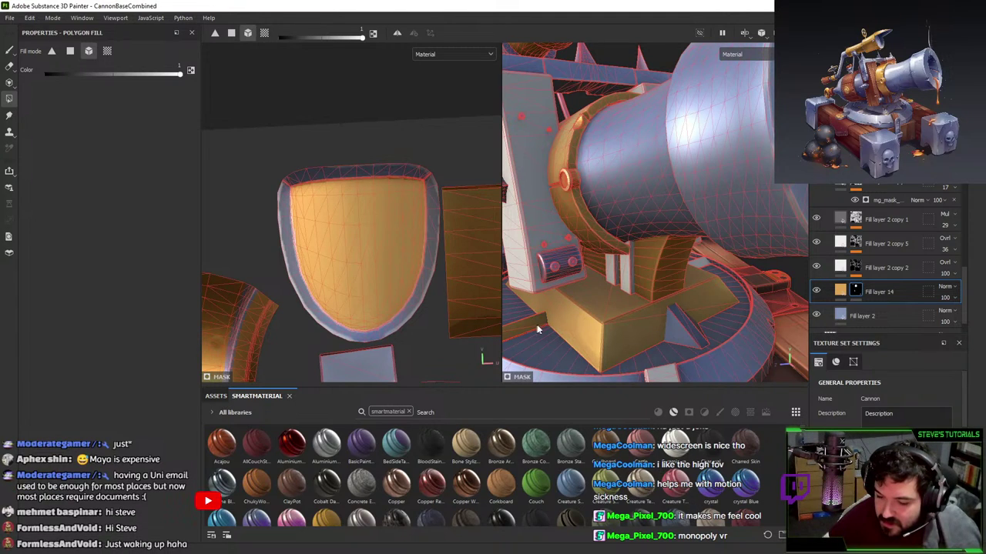
- Polygon-fill the small wedge beside the pedestal in both the custom metal folder's mask and Fill layer 14's mask
{"action": "left_click_drag", "start_coordinate": [679, 330], "coordinate": [621, 314], "text": "alt"}
{"action": "scroll", "coordinate": [759, 228], "scroll_direction": "up", "scroll_amount": 3}
{"action": "scroll", "coordinate": [845, 208], "scroll_direction": "up", "scroll_amount": 5}
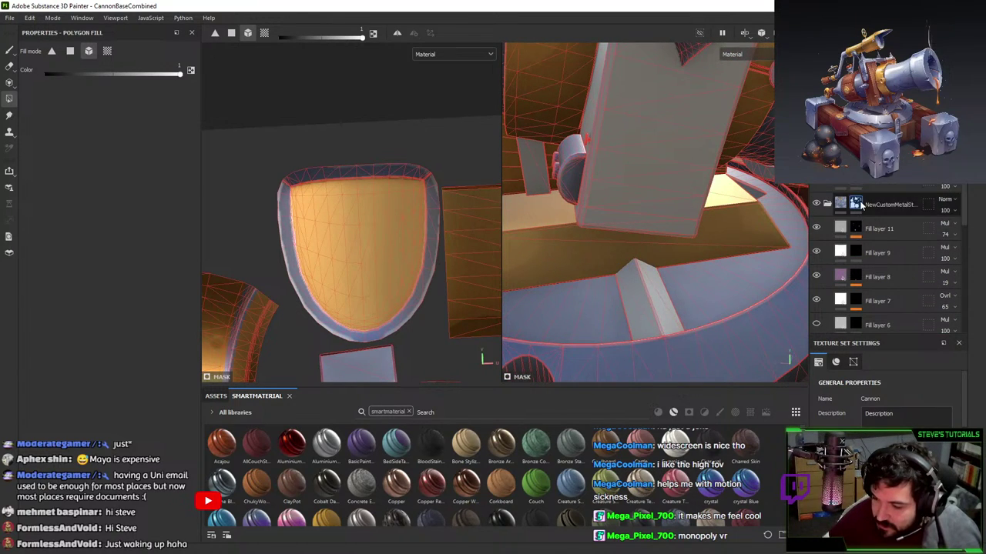
{"action": "left_click", "coordinate": [857, 204]}
{"action": "left_click", "coordinate": [657, 303]}
{"action": "scroll", "coordinate": [930, 240], "scroll_direction": "down", "scroll_amount": 5}
{"action": "left_click", "coordinate": [855, 266]}
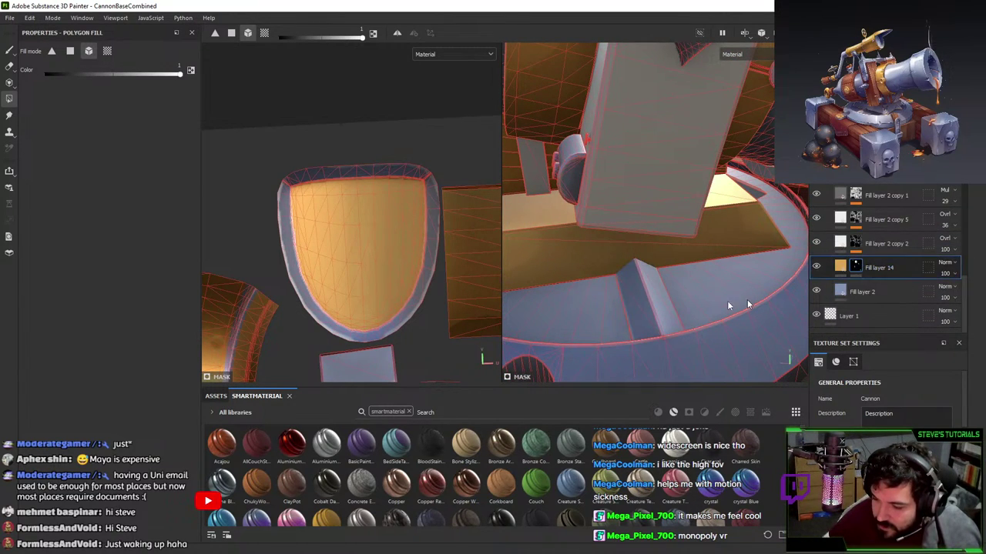
{"action": "left_click", "coordinate": [632, 305]}
- Polygon-fill the next wedge around the pedestal in the custom metal folder's mask and reselect Fill layer 14's mask
{"action": "left_click_drag", "start_coordinate": [631, 304], "coordinate": [705, 228], "text": "alt"}
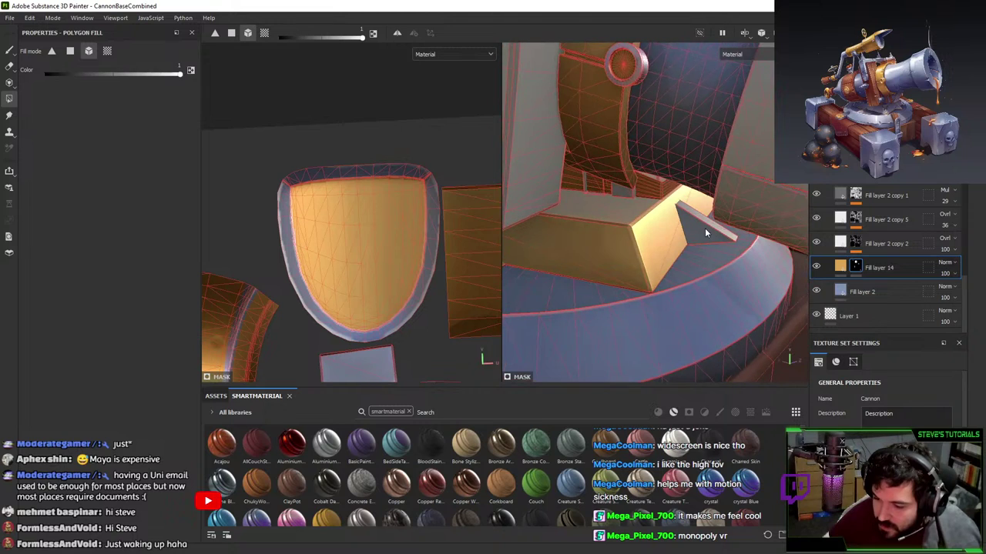
{"action": "scroll", "coordinate": [856, 223], "scroll_direction": "up", "scroll_amount": 5}
{"action": "left_click", "coordinate": [855, 203]}
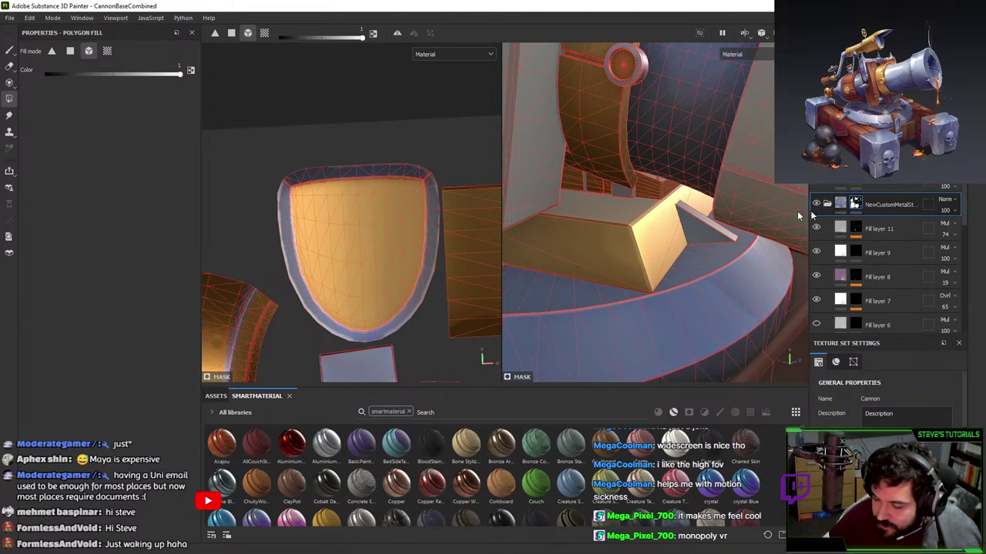
{"action": "left_click", "coordinate": [691, 225]}
{"action": "left_click_drag", "start_coordinate": [671, 247], "coordinate": [625, 277], "text": "alt"}
{"action": "right_click_drag", "start_coordinate": [624, 277], "coordinate": [710, 203], "text": "alt"}
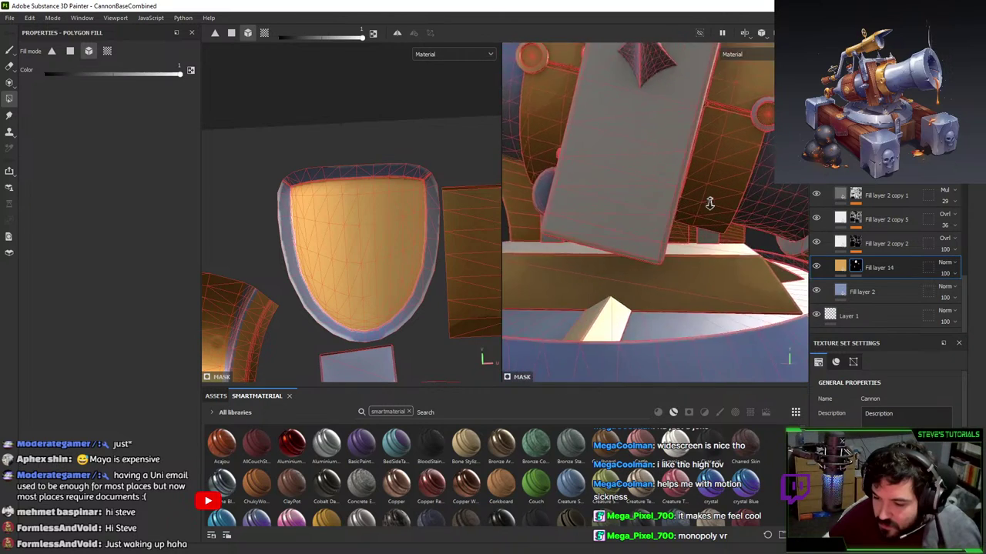
- Examine the slats between the pedestal and the barrel collar, switching to Blender to inspect them on the cannon mesh
{"action": "left_click_drag", "start_coordinate": [709, 203], "coordinate": [673, 294], "text": "alt"}
{"action": "left_click_drag", "start_coordinate": [740, 251], "coordinate": [724, 285], "text": "alt"}
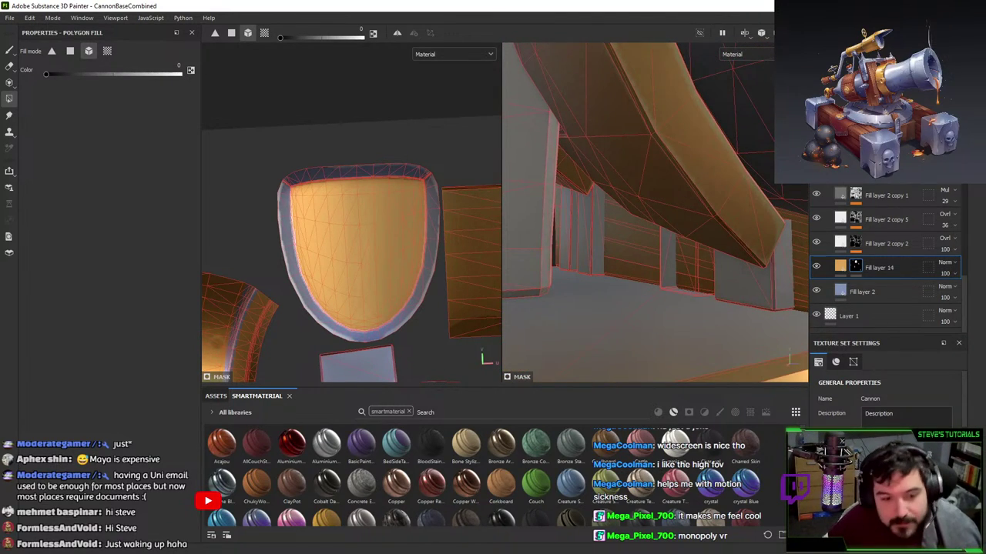
{"action": "key", "text": "alt+Tab"}
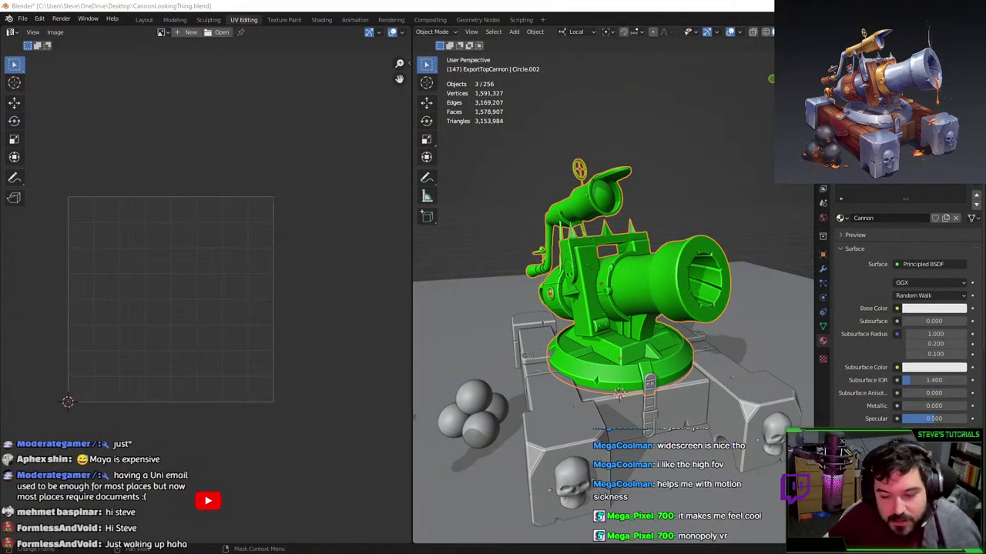
{"action": "left_click", "coordinate": [635, 274]}
{"action": "middle_click_drag", "start_coordinate": [710, 254], "coordinate": [634, 268]}
{"action": "scroll", "coordinate": [675, 334], "scroll_direction": "up", "scroll_amount": 8}
{"action": "left_click", "coordinate": [636, 339]}
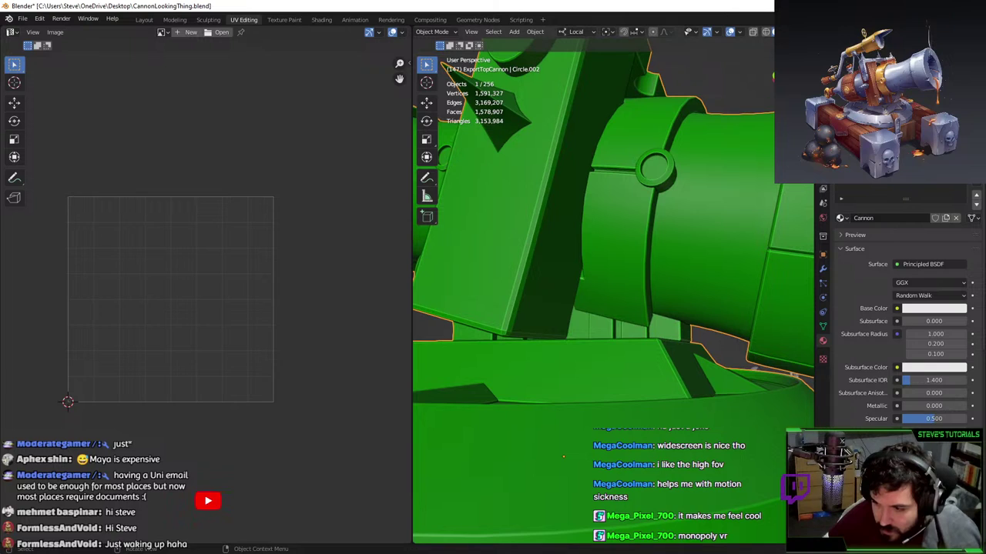
{"action": "left_click", "coordinate": [806, 32]}
{"action": "left_click", "coordinate": [759, 228]}
{"action": "scroll", "coordinate": [616, 300], "scroll_direction": "up", "scroll_amount": 4}
{"action": "middle_click_drag", "start_coordinate": [616, 300], "coordinate": [595, 317]}
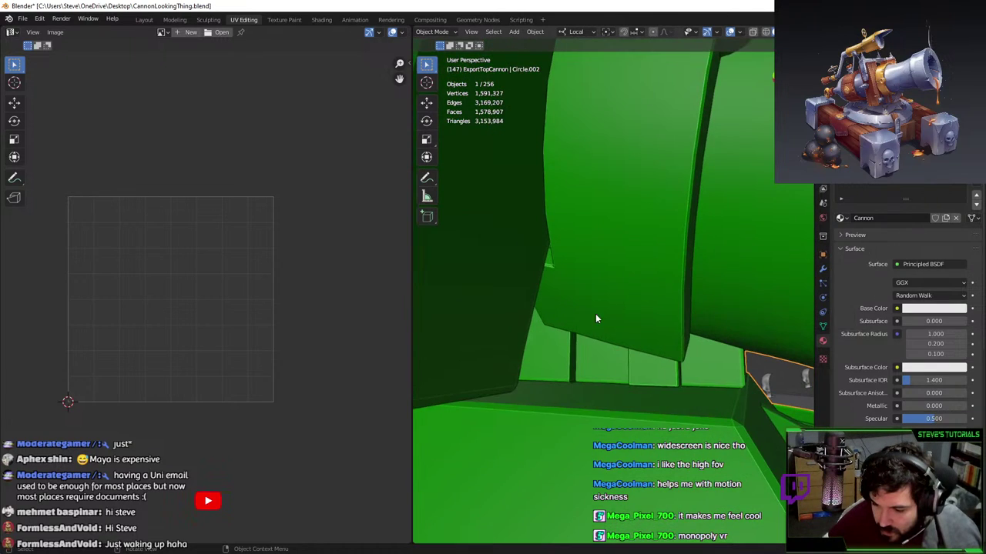
- Check one slat's linked faces and UV island in Edit Mode, undo the selection, and switch back to Substance Painter
{"action": "key", "text": "Tab"}
{"action": "left_click", "coordinate": [595, 360]}
{"action": "key", "text": "l"}
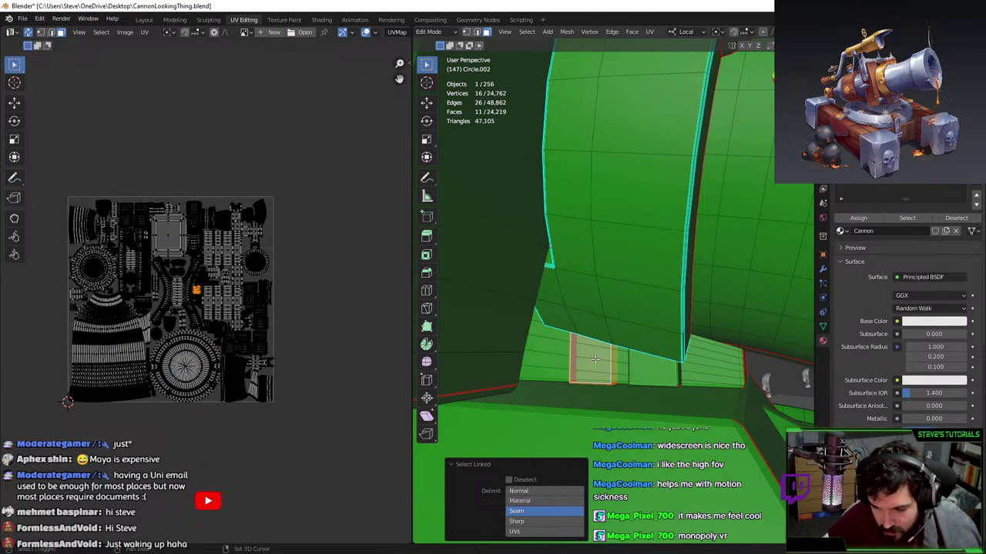
{"action": "key", "text": "ctrl+z"}
{"action": "key", "text": "Tab"}
{"action": "scroll", "coordinate": [593, 351], "scroll_direction": "down", "scroll_amount": 5}
{"action": "scroll", "coordinate": [691, 343], "scroll_direction": "down", "scroll_amount": 8}
{"action": "middle_click_drag", "start_coordinate": [593, 350], "coordinate": [636, 288]}
{"action": "key", "text": "alt+Tab"}
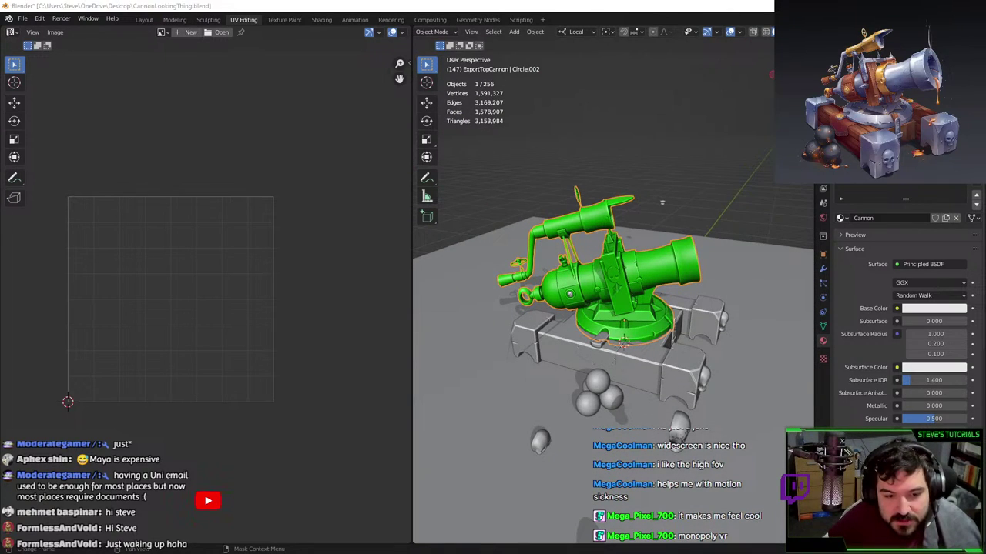
- Select the linked faces of one slat below the collar in Edit Mode on the cannon mesh in CannonHalf.blend
{"action": "scroll", "coordinate": [720, 317], "scroll_direction": "up", "scroll_amount": 2}
{"action": "middle_click_drag", "start_coordinate": [778, 323], "coordinate": [619, 216]}
{"action": "left_click", "coordinate": [720, 317]}
{"action": "scroll", "coordinate": [640, 282], "scroll_direction": "up", "scroll_amount": 3}
{"action": "scroll", "coordinate": [622, 229], "scroll_direction": "up", "scroll_amount": 3}
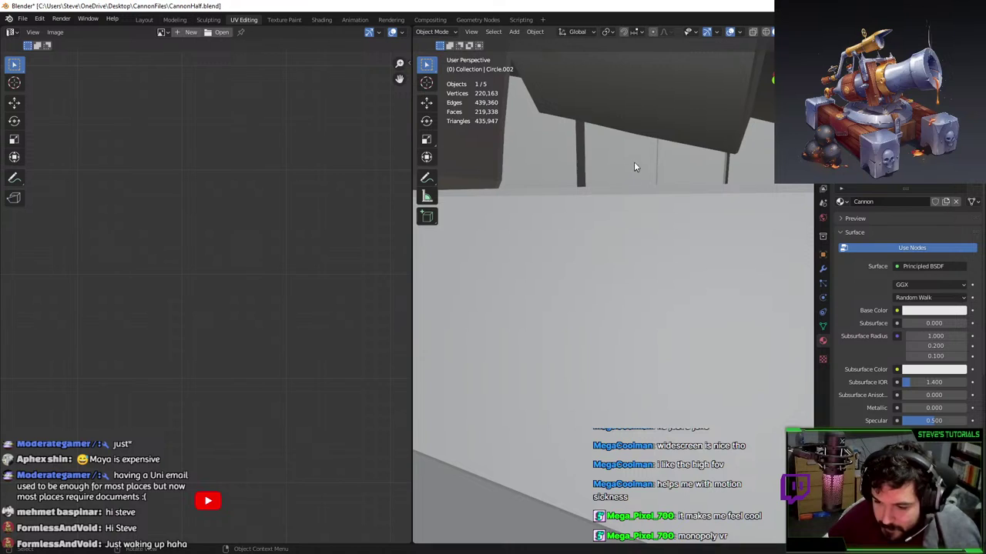
{"action": "middle_click_drag", "start_coordinate": [634, 161], "coordinate": [639, 202]}
{"action": "key", "text": "Tab"}
{"action": "key", "text": "l"}
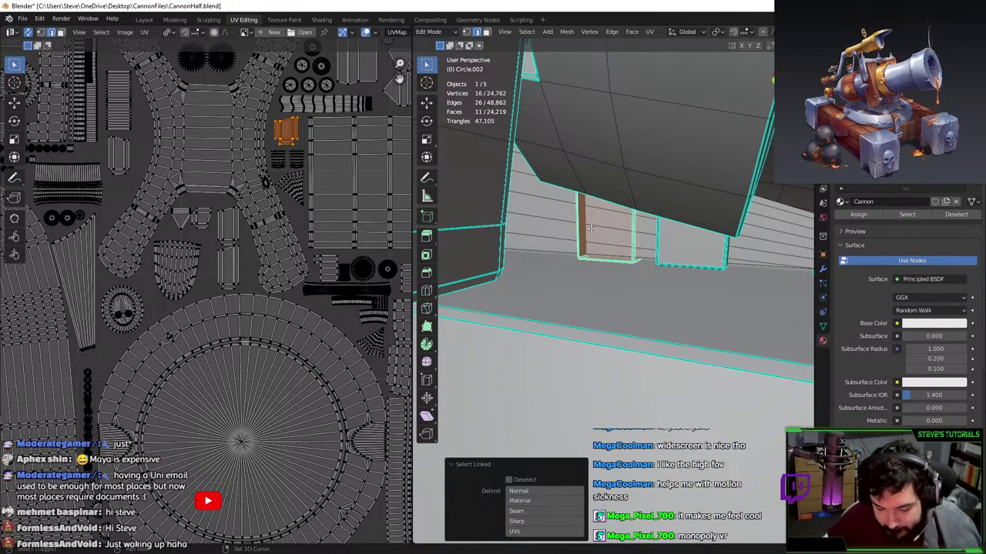
- Recalculate the selected slat's normals with the Inside option toggled, and return to Object Mode
{"action": "key", "text": "Tab"}
{"action": "key", "text": "Tab"}
{"action": "key", "text": "shift+n"}
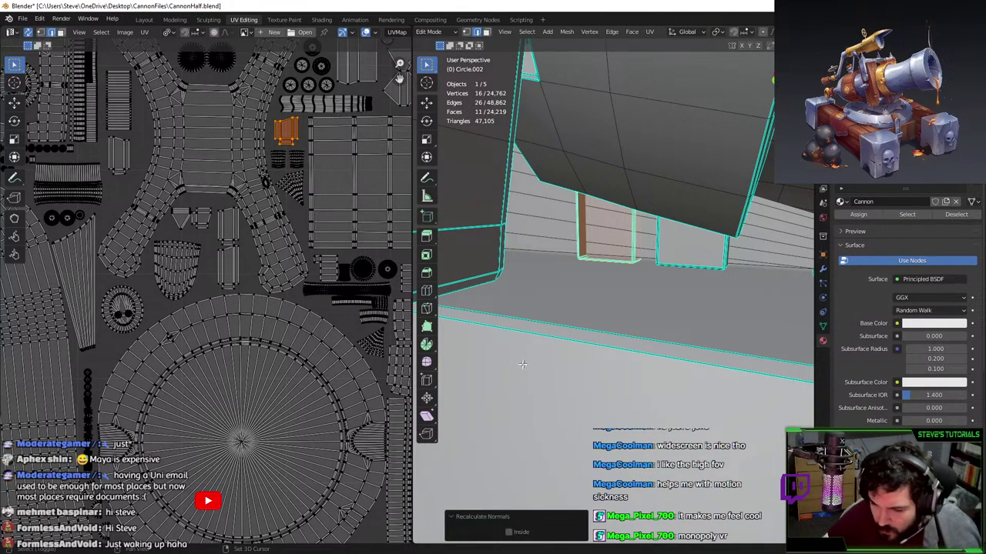
{"action": "left_click", "coordinate": [515, 532]}
{"action": "scroll", "coordinate": [603, 217], "scroll_direction": "down", "scroll_amount": 10}
{"action": "key", "text": "Tab"}
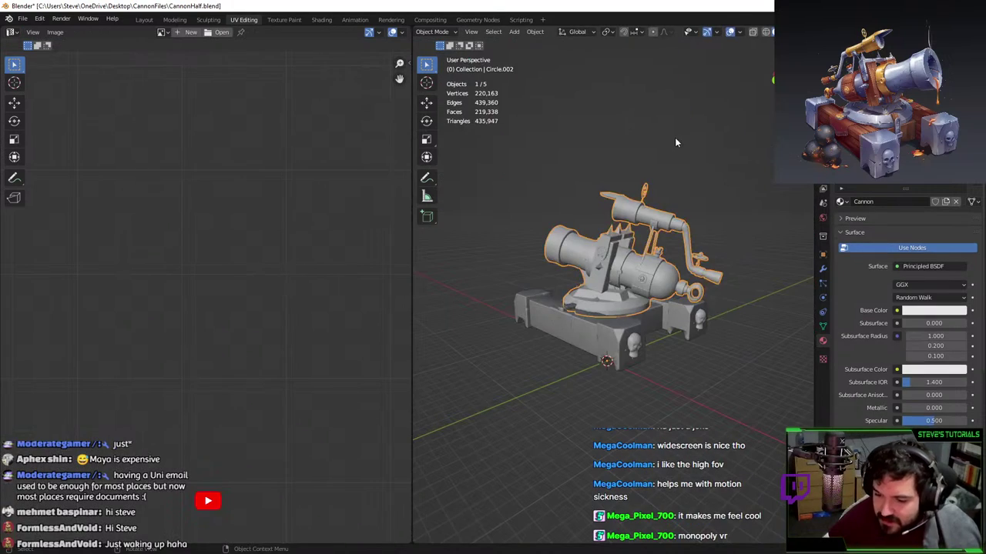
- Select all objects and export them as FBX, overwriting CannonLPMirrored.fbx in the CannonFiles folder
{"action": "left_click", "coordinate": [674, 137]}
{"action": "key", "text": "a"}
{"action": "left_click", "coordinate": [22, 18]}
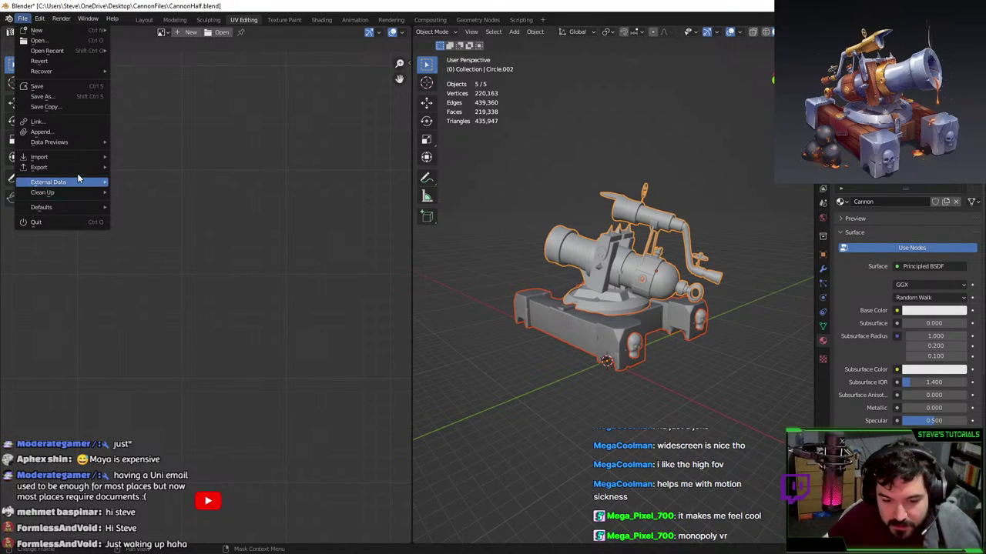
{"action": "mouse_move", "coordinate": [77, 168]}
{"action": "left_click", "coordinate": [139, 259]}
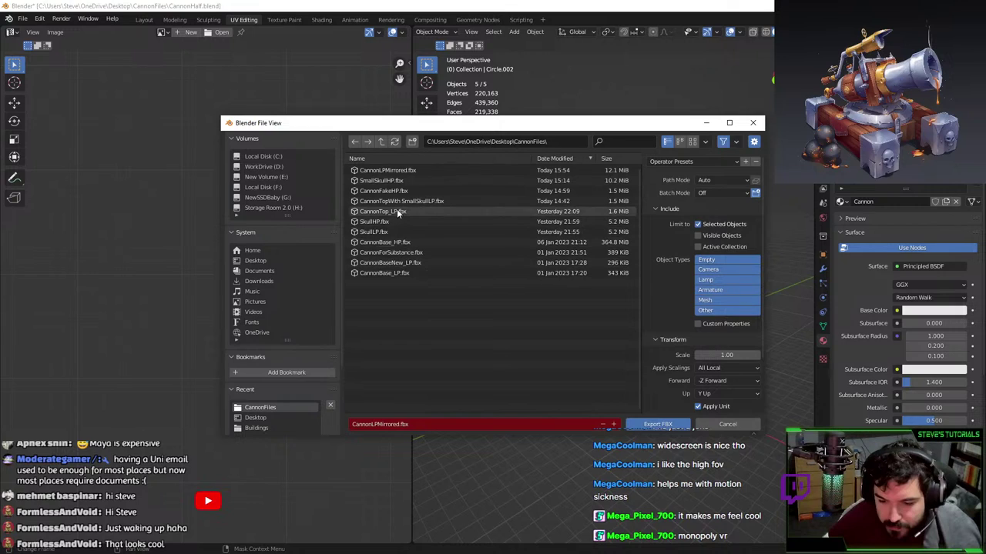
{"action": "double_click", "coordinate": [397, 168]}
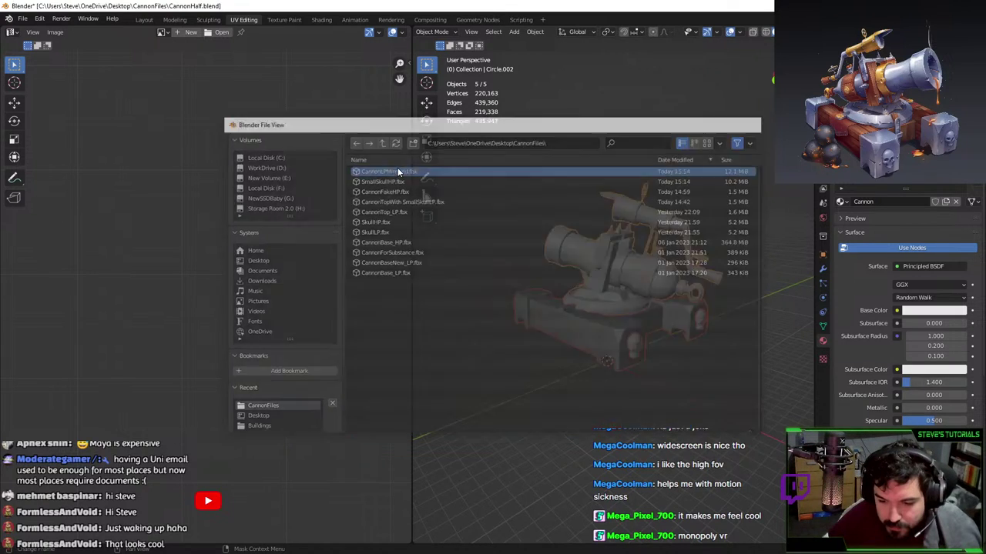
- Switch to Substance Painter and reload the project's mesh from CannonLPMirrored.fbx through the project configuration
{"action": "key", "text": "alt+Tab"}
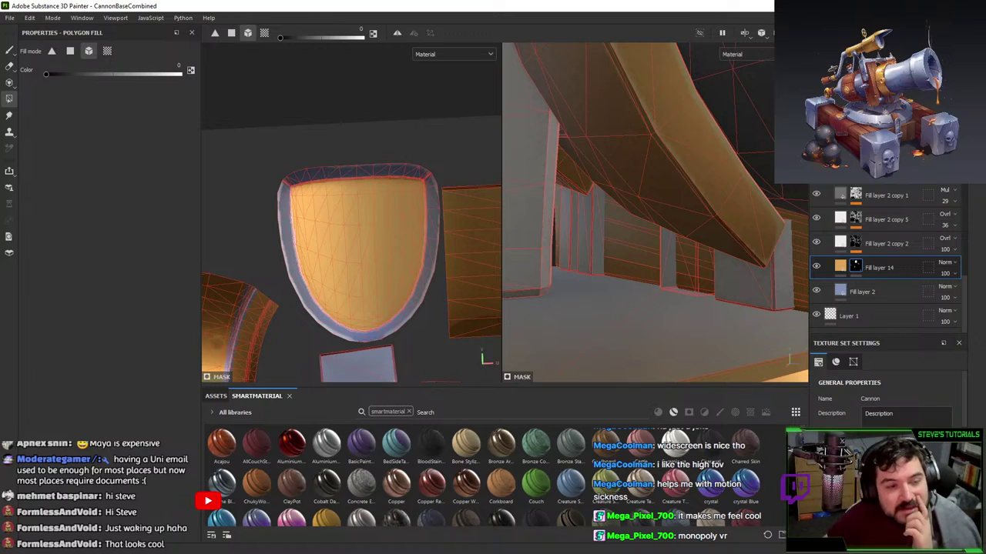
{"action": "scroll", "coordinate": [634, 301], "scroll_direction": "down", "scroll_amount": 3}
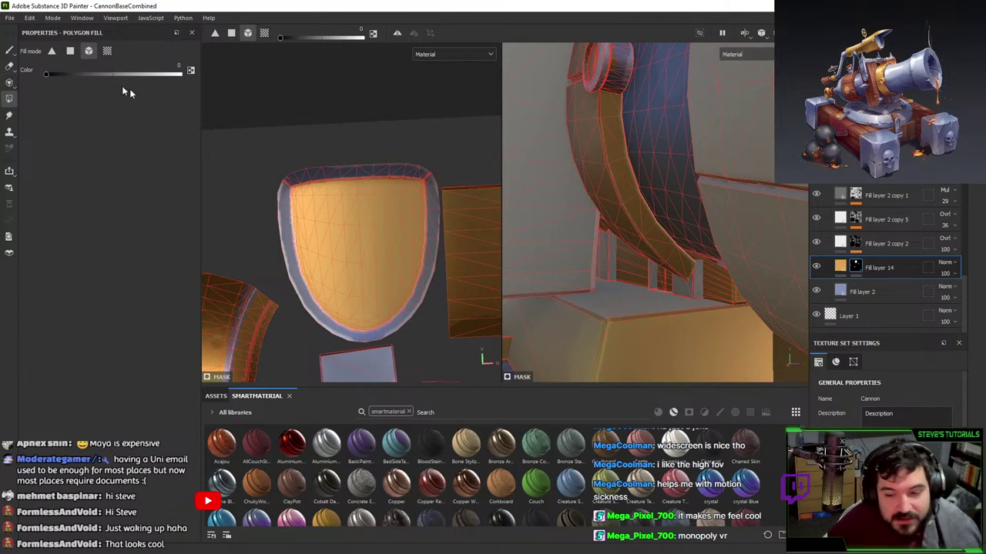
{"action": "left_click", "coordinate": [30, 17]}
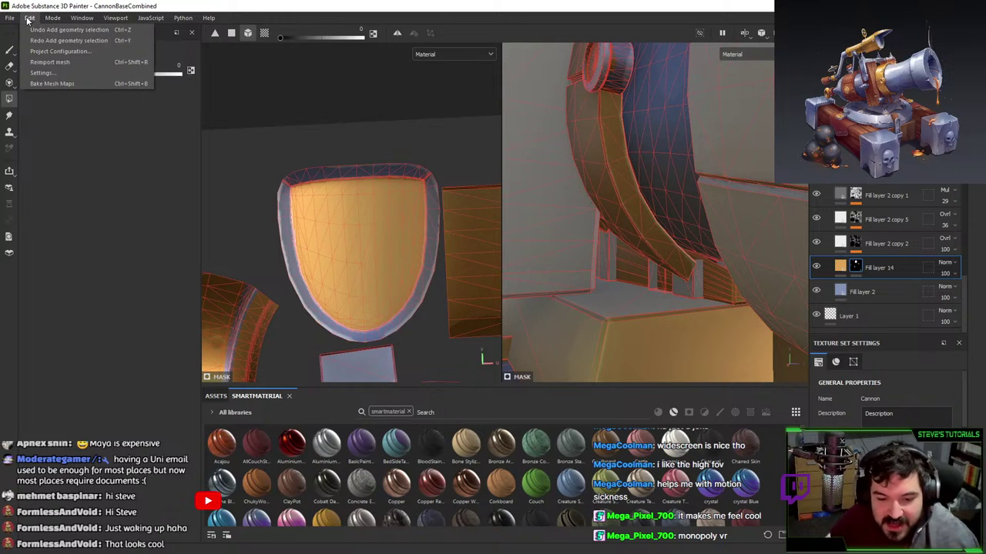
{"action": "left_click", "coordinate": [60, 50]}
{"action": "left_click", "coordinate": [579, 201]}
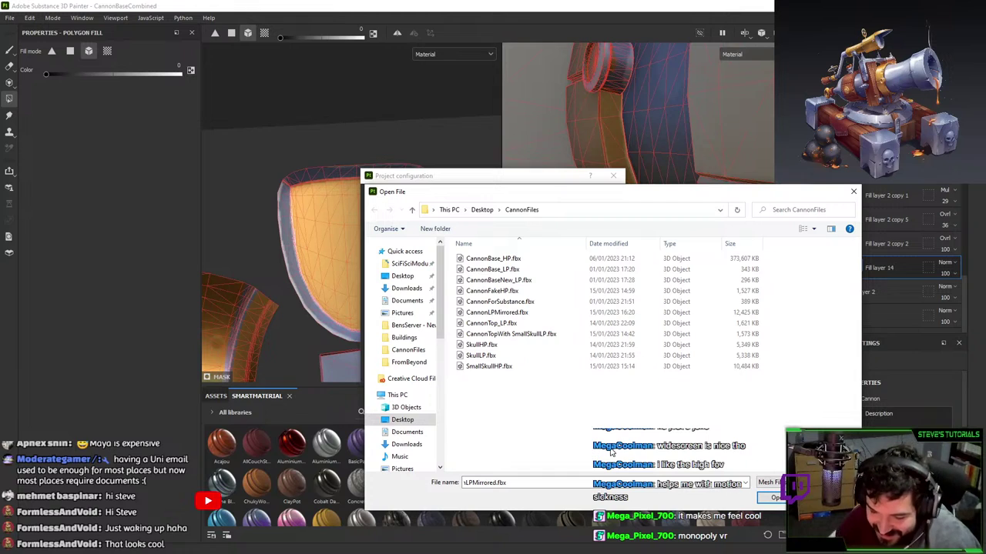
{"action": "double_click", "coordinate": [496, 313]}
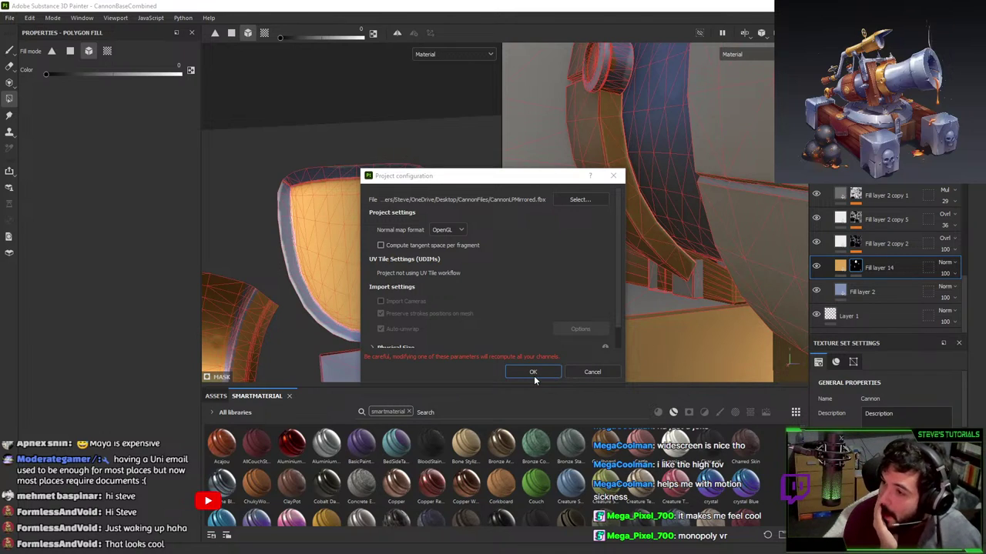
{"action": "left_click", "coordinate": [533, 374]}
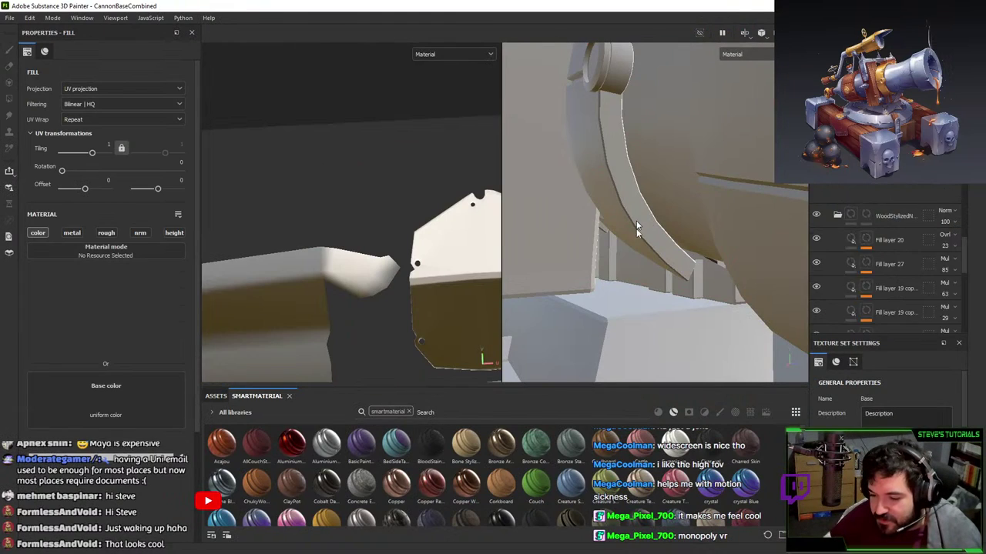
- Examine the slats, barrel collar, pedestal and base strap on the reimported cannon mesh from several angles
{"action": "left_click_drag", "start_coordinate": [636, 229], "coordinate": [609, 266], "text": "alt"}
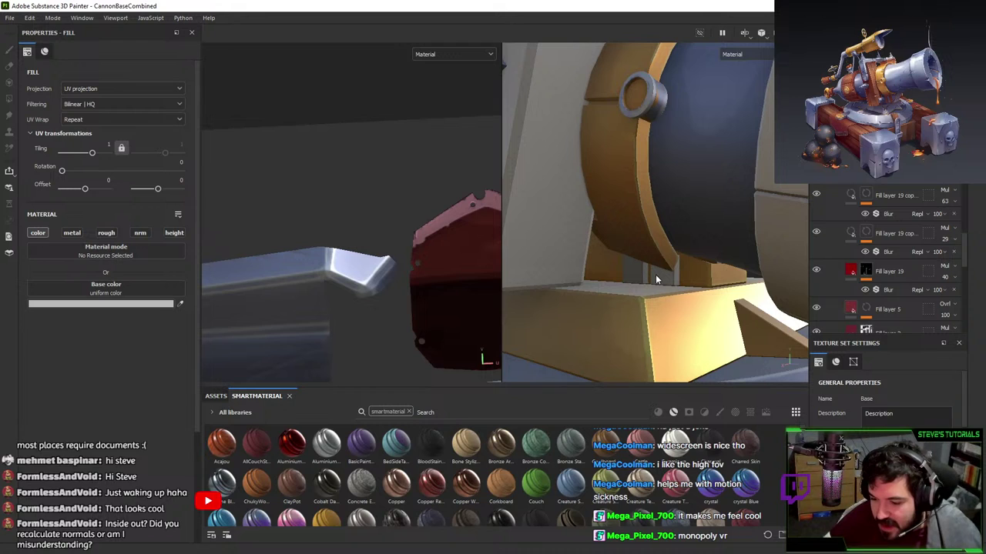
{"action": "right_click_drag", "start_coordinate": [690, 239], "coordinate": [638, 244], "text": "alt"}
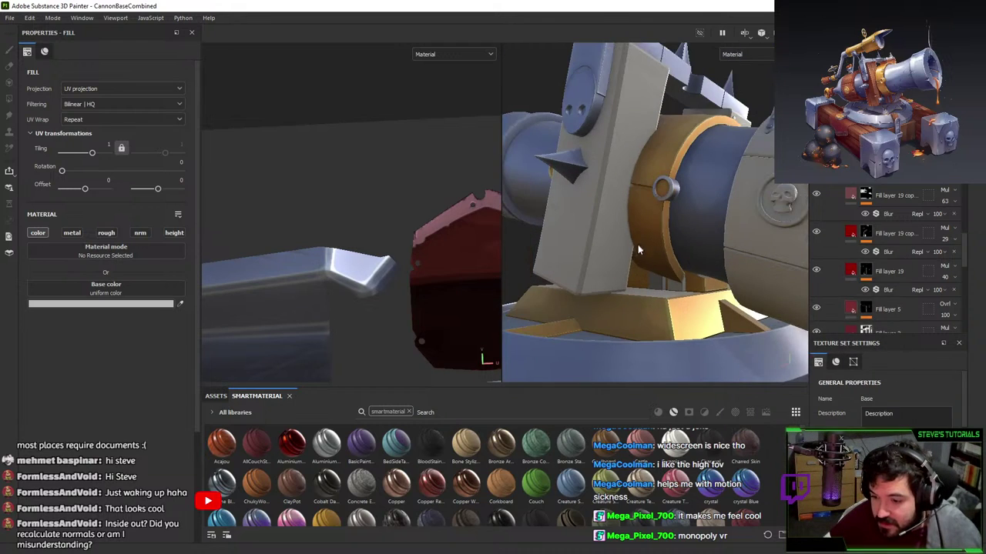
{"action": "left_click_drag", "start_coordinate": [655, 229], "coordinate": [639, 245], "text": "alt"}
{"action": "right_click_drag", "start_coordinate": [639, 245], "coordinate": [724, 240], "text": "shift"}
{"action": "right_click_drag", "start_coordinate": [713, 123], "coordinate": [748, 187], "text": "alt"}
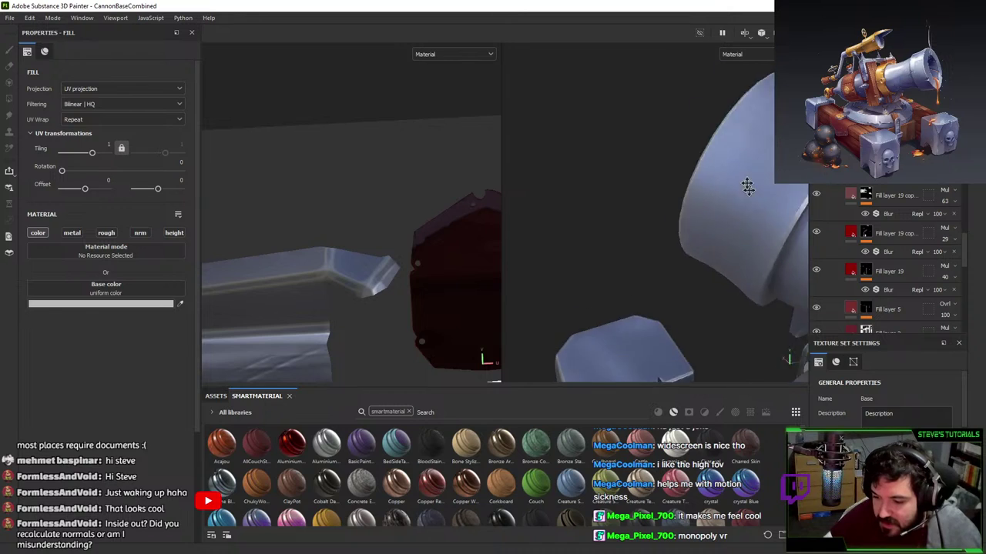
{"action": "middle_click_drag", "start_coordinate": [747, 187], "coordinate": [747, 296], "text": "alt"}
{"action": "left_click_drag", "start_coordinate": [747, 295], "coordinate": [656, 191], "text": "alt"}
{"action": "left_click_drag", "start_coordinate": [678, 244], "coordinate": [688, 211], "text": "alt"}
{"action": "left_click_drag", "start_coordinate": [678, 269], "coordinate": [673, 296], "text": "alt"}
{"action": "left_click_drag", "start_coordinate": [676, 194], "coordinate": [545, 158], "text": "alt"}
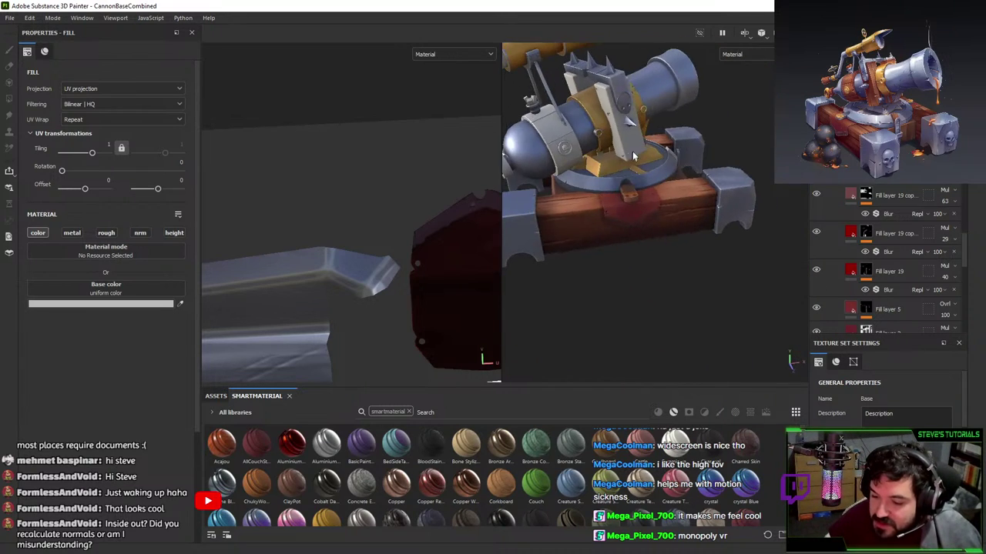
{"action": "right_click_drag", "start_coordinate": [546, 158], "coordinate": [650, 237], "text": "alt"}
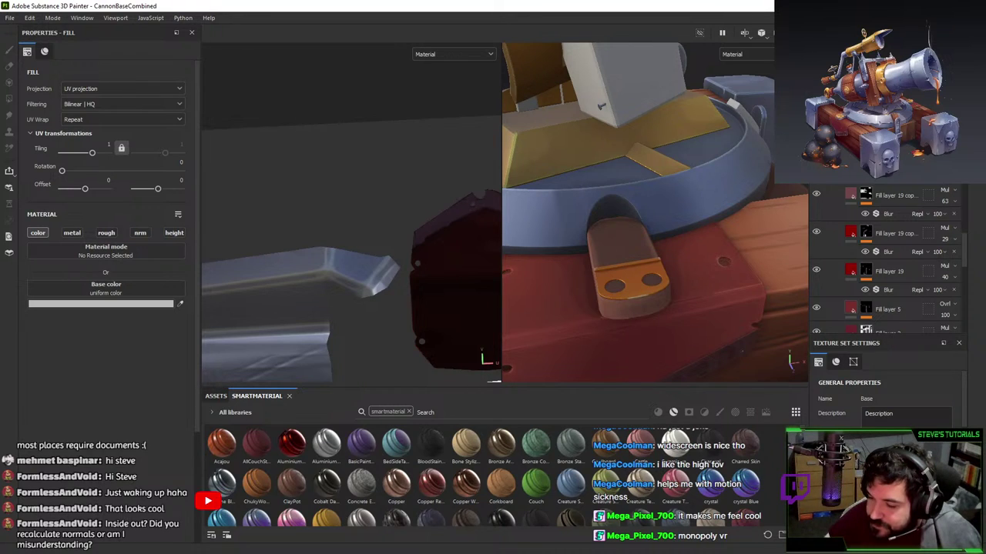
- Check the custom metal folders in the Base texture set for the one covering the strap, inspecting the blue folder's mask
{"action": "right_click", "coordinate": [601, 105], "text": "ctrl+alt"}
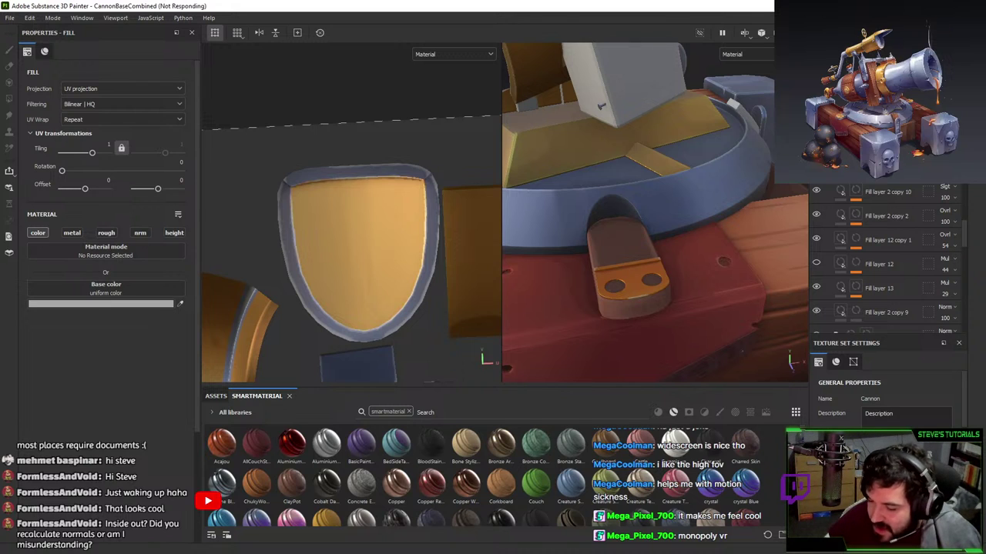
{"action": "scroll", "coordinate": [896, 328], "scroll_direction": "up", "scroll_amount": 5}
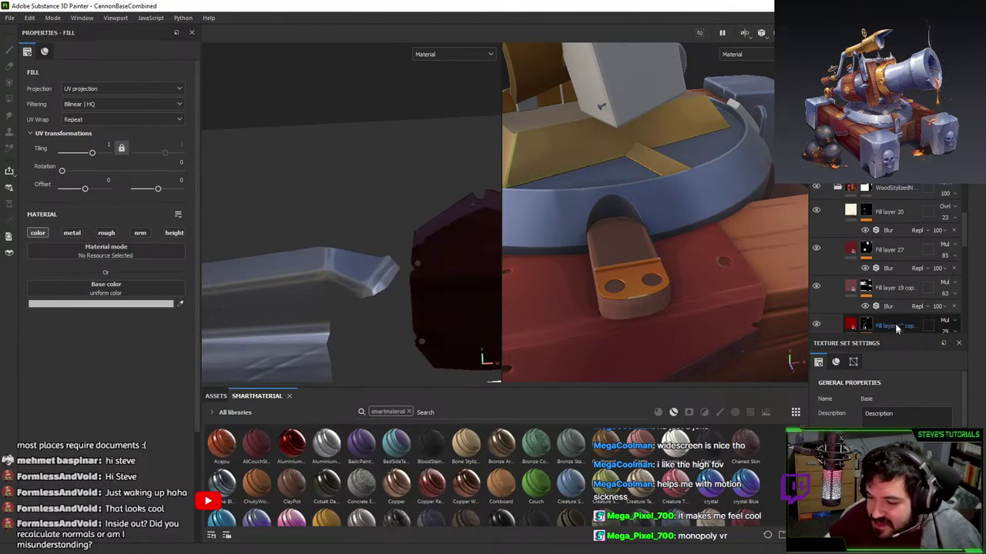
{"action": "scroll", "coordinate": [877, 267], "scroll_direction": "down", "scroll_amount": 3}
{"action": "left_click", "coordinate": [817, 248]}
{"action": "left_click", "coordinate": [816, 248]}
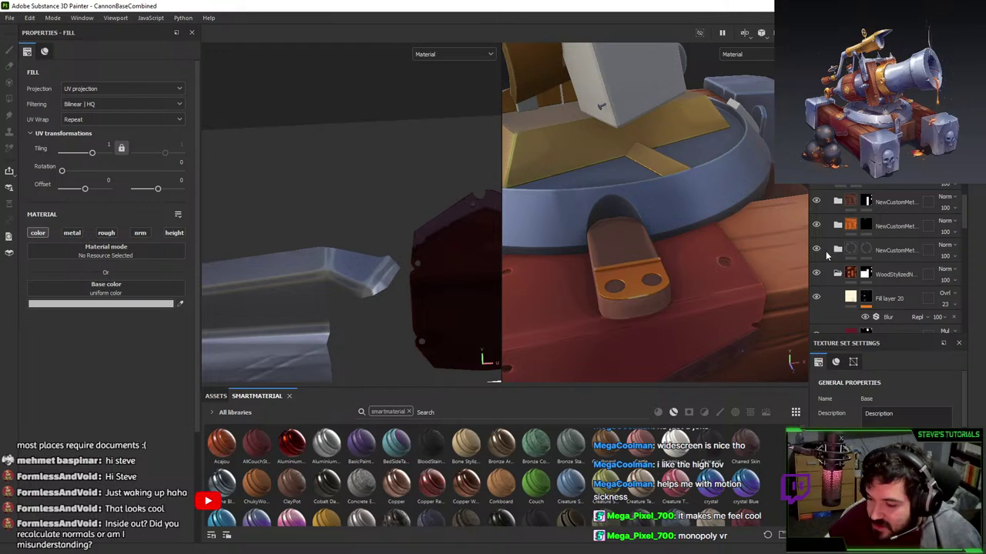
{"action": "left_click", "coordinate": [837, 250]}
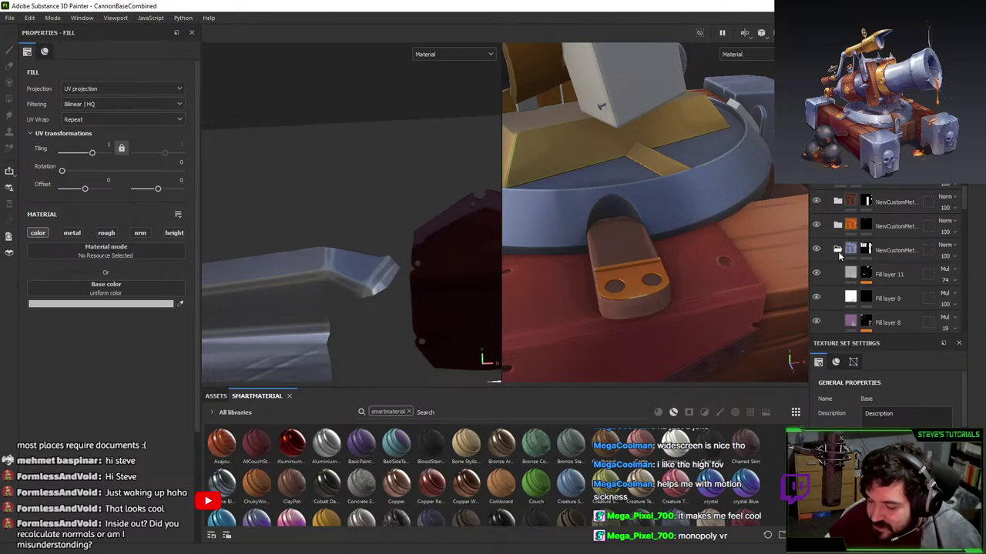
{"action": "scroll", "coordinate": [838, 253], "scroll_direction": "down", "scroll_amount": 2}
{"action": "left_click", "coordinate": [866, 189]}
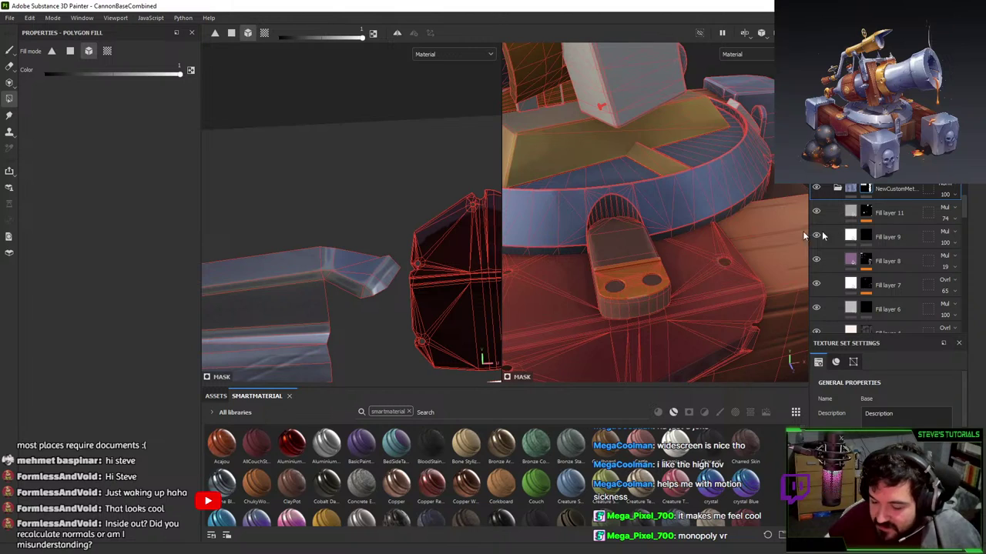
- Polygon-fill the base strap with black in the brown custom metal folder's mask, then switch to the paint brush
{"action": "scroll", "coordinate": [822, 236], "scroll_direction": "up", "scroll_amount": 3}
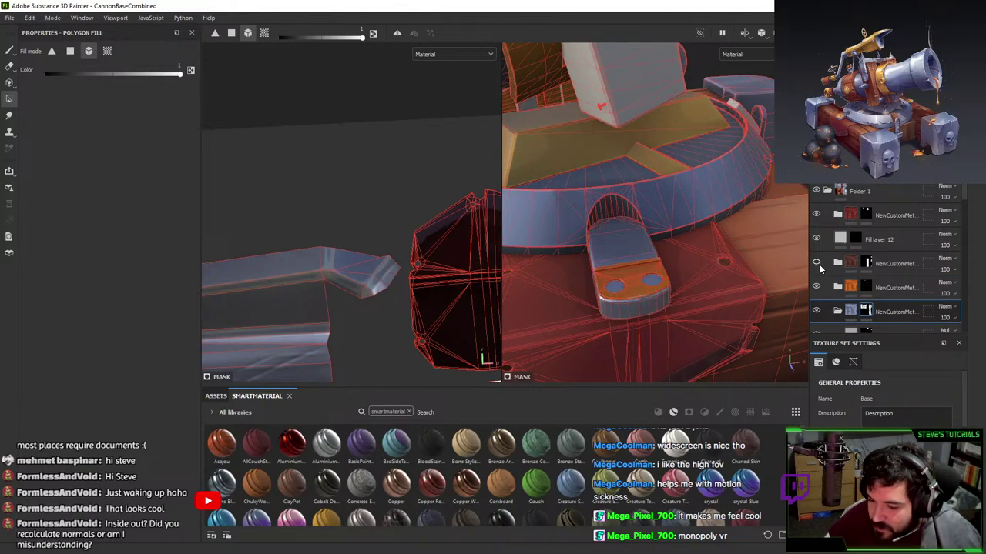
{"action": "left_click", "coordinate": [866, 264]}
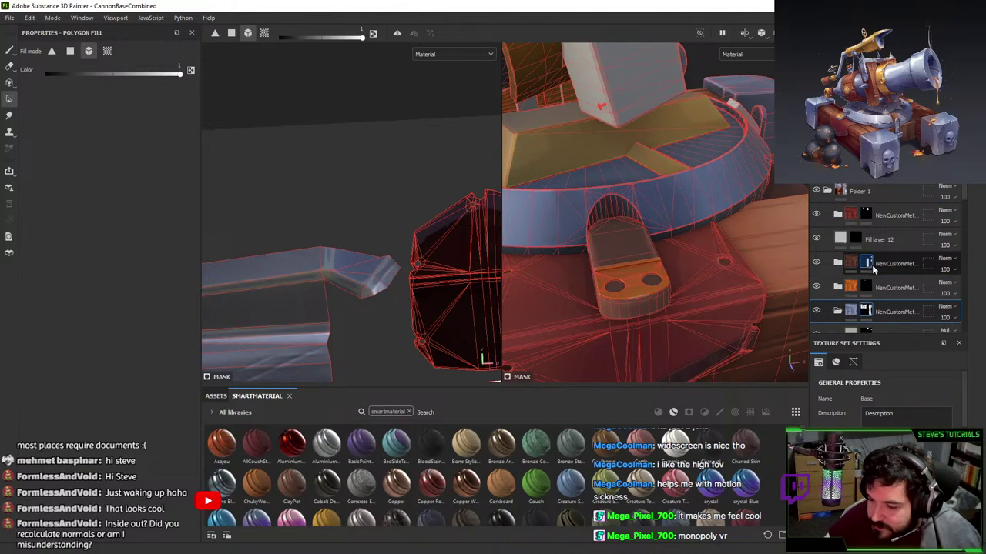
{"action": "key", "text": "x"}
{"action": "left_click", "coordinate": [607, 236]}
{"action": "mouse_move", "coordinate": [758, 247]}
{"action": "left_mouse_down", "text": "alt"}
{"action": "mouse_move", "coordinate": [694, 239]}
{"action": "mouse_move", "coordinate": [686, 145]}
{"action": "mouse_move", "coordinate": [731, 167]}
{"action": "mouse_move", "coordinate": [669, 211]}
{"action": "mouse_move", "coordinate": [616, 219]}
{"action": "left_mouse_up", "text": "alt"}
{"action": "scroll", "coordinate": [686, 144], "scroll_direction": "down", "scroll_amount": 3}
{"action": "key", "text": "1"}
{"action": "left_click_drag", "start_coordinate": [743, 154], "coordinate": [677, 231], "text": "alt"}
{"action": "scroll", "coordinate": [678, 231], "scroll_direction": "down", "scroll_amount": 2}
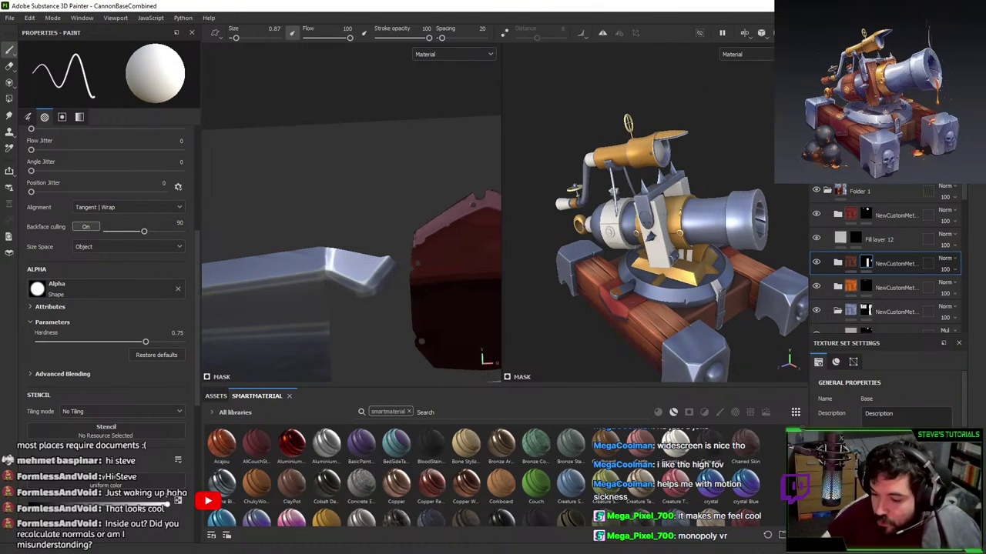
- Collapse the WoodStylized folder in the Base texture set and copy it
{"action": "left_click", "coordinate": [816, 263]}
{"action": "scroll", "coordinate": [824, 266], "scroll_direction": "down", "scroll_amount": 3}
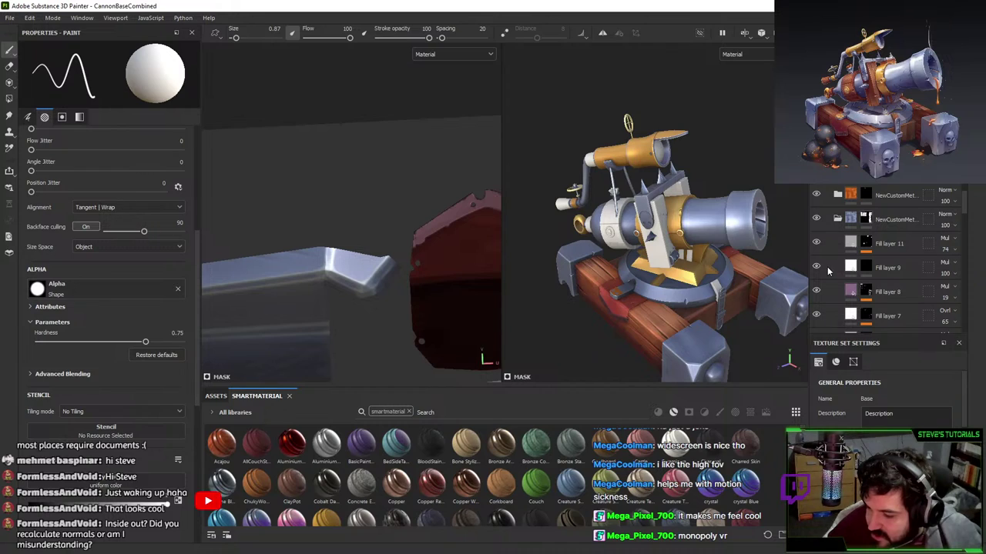
{"action": "scroll", "coordinate": [830, 263], "scroll_direction": "down", "scroll_amount": 5}
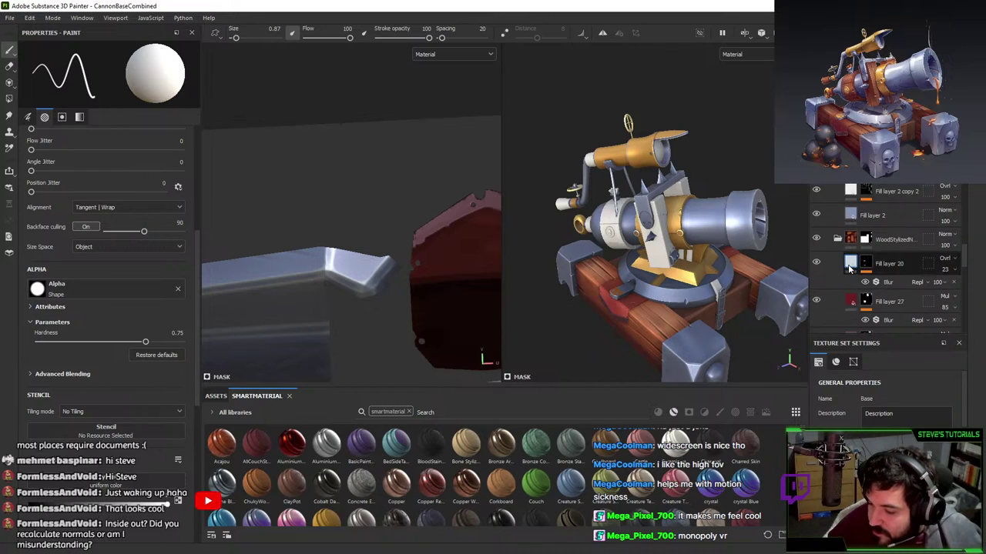
{"action": "left_click", "coordinate": [837, 239]}
{"action": "left_click", "coordinate": [817, 291]}
{"action": "left_click", "coordinate": [817, 291]}
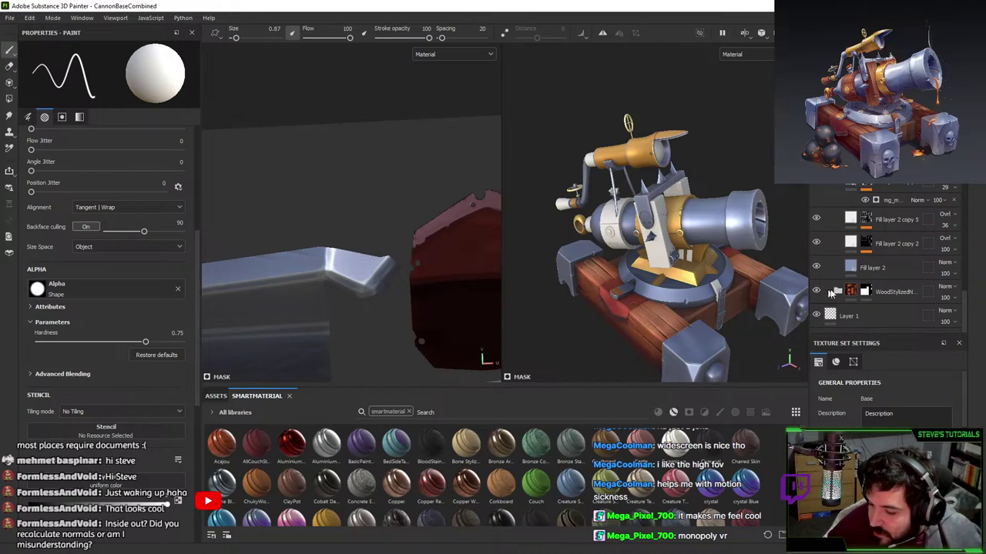
{"action": "left_click", "coordinate": [870, 291]}
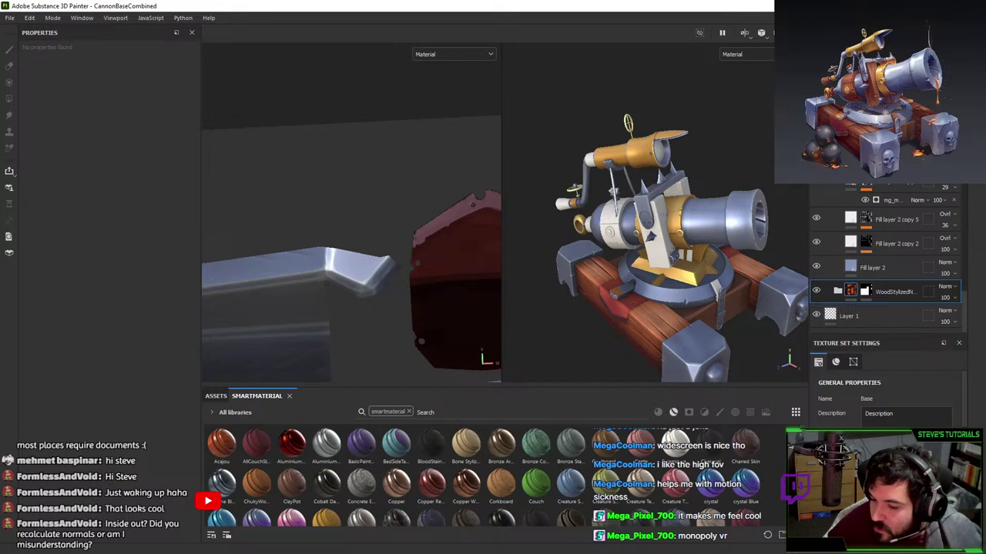
- Select the Cannon texture set and paste the wood folder at the top of its layer stack
{"action": "right_click", "coordinate": [599, 232], "text": "ctrl+alt"}
{"action": "scroll", "coordinate": [889, 188], "scroll_direction": "up", "scroll_amount": 4}
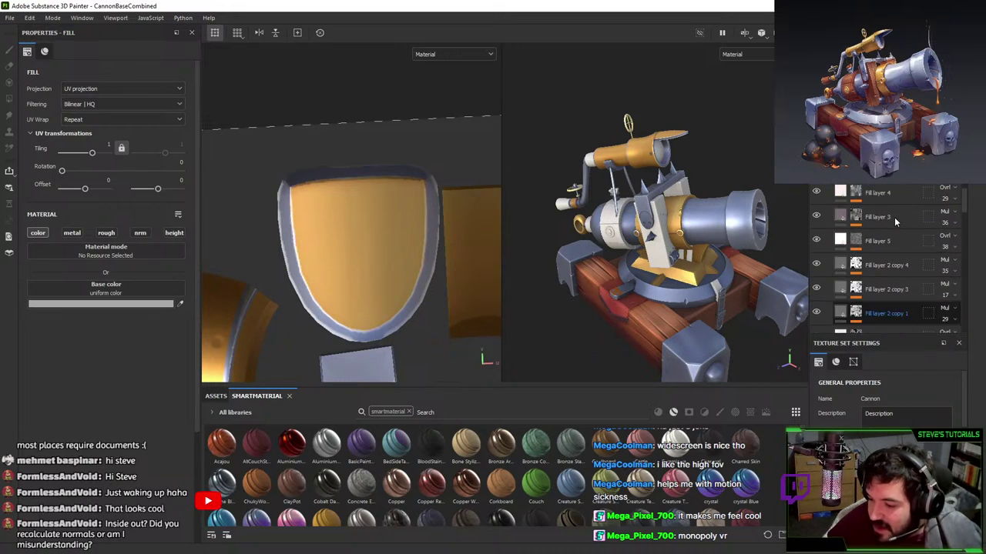
{"action": "scroll", "coordinate": [895, 222], "scroll_direction": "up", "scroll_amount": 4}
{"action": "left_click", "coordinate": [854, 182]}
{"action": "key", "text": "ctrl+v"}
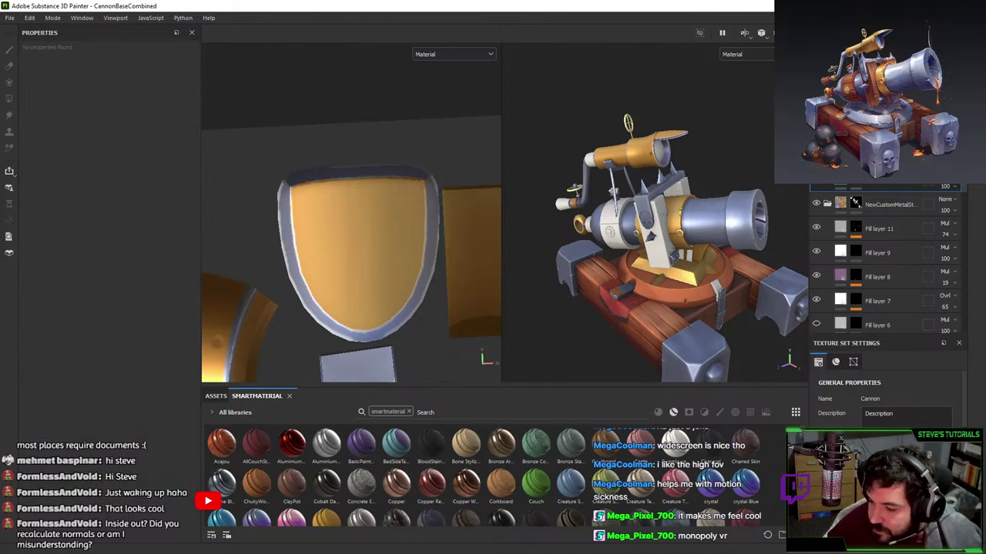
- Add a black mask to the pasted wood folder and ready Polygon Fill with white
{"action": "right_click", "coordinate": [875, 187]}
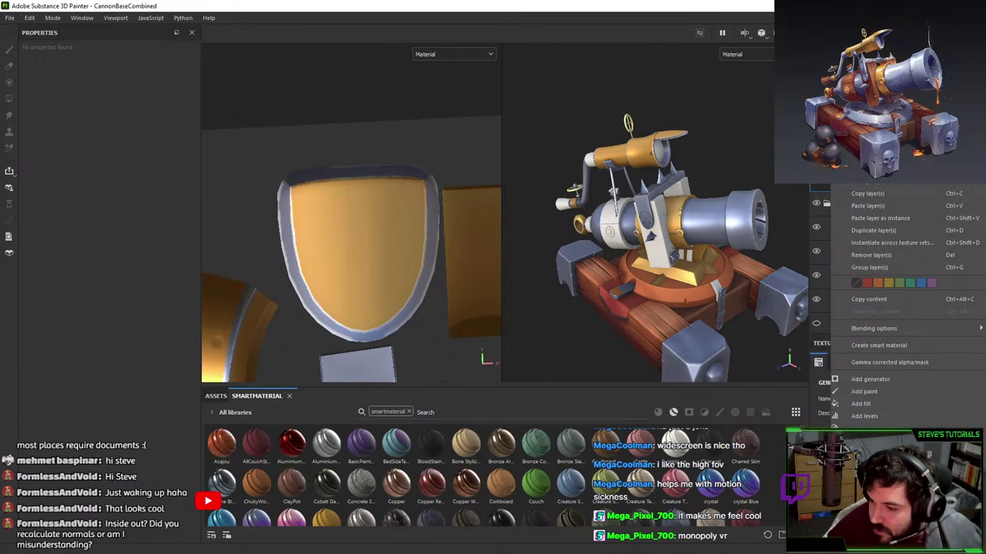
{"action": "key", "text": "4"}
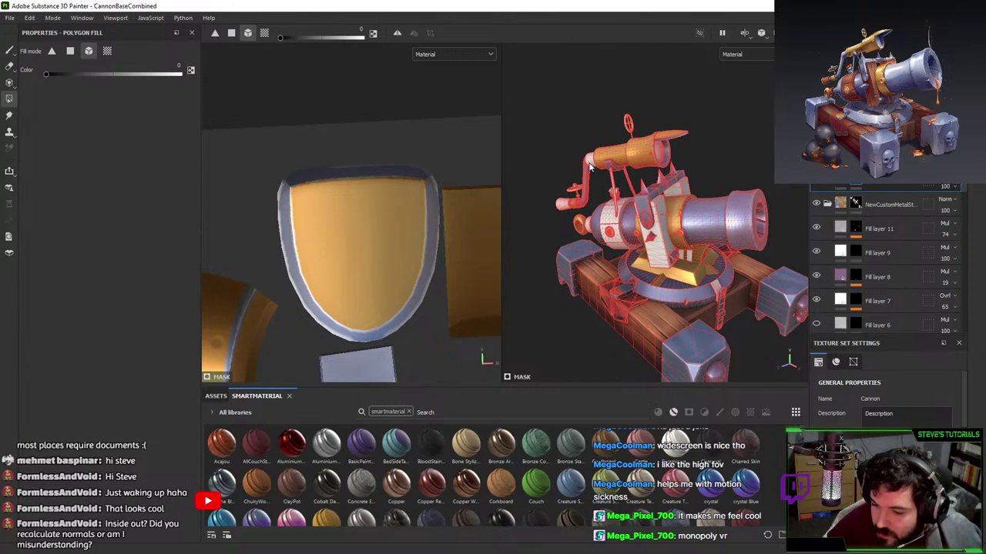
{"action": "key", "text": "x"}
- Polygon-fill the crank's hand grip and the sighting scope's rear section with white in the wood folder's mask
{"action": "left_click_drag", "start_coordinate": [590, 167], "coordinate": [404, 158], "text": "alt"}
{"action": "middle_click_drag", "start_coordinate": [633, 171], "coordinate": [715, 155], "text": "alt"}
{"action": "key", "text": "c"}
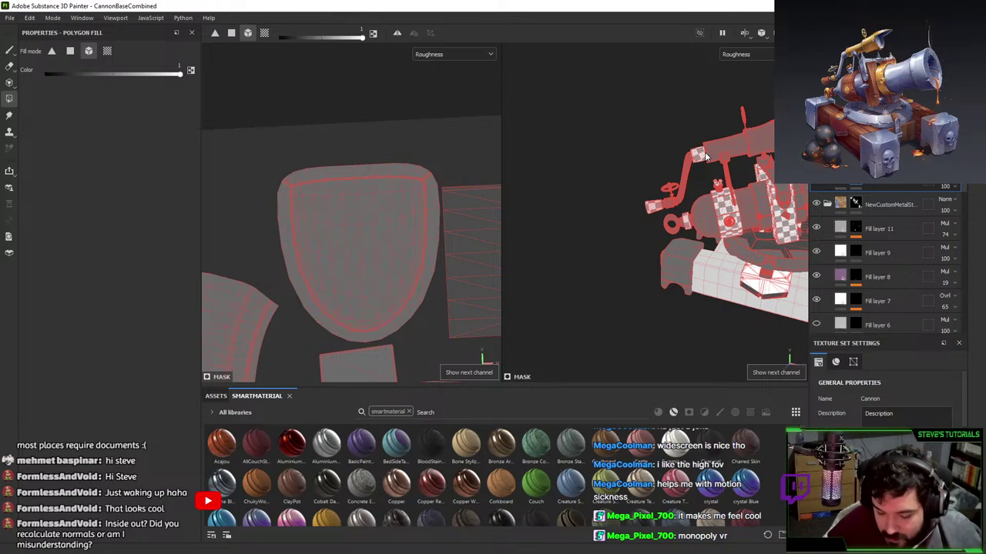
{"action": "key", "text": "m"}
{"action": "left_click_drag", "start_coordinate": [696, 154], "coordinate": [670, 294], "text": "alt"}
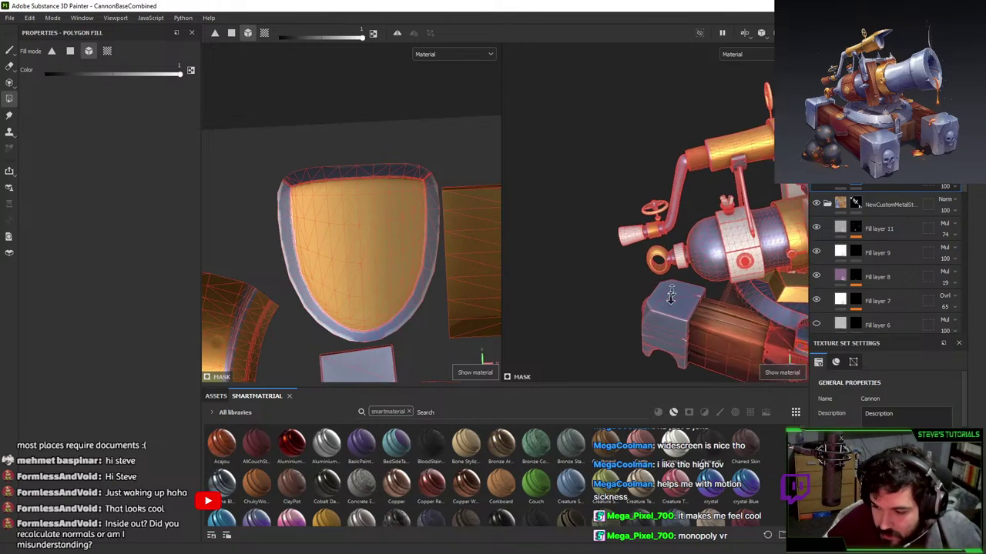
{"action": "right_click_drag", "start_coordinate": [670, 295], "coordinate": [628, 336], "text": "alt"}
{"action": "key", "text": "1"}
{"action": "key", "text": "4"}
{"action": "left_click", "coordinate": [587, 329]}
{"action": "key", "text": "1"}
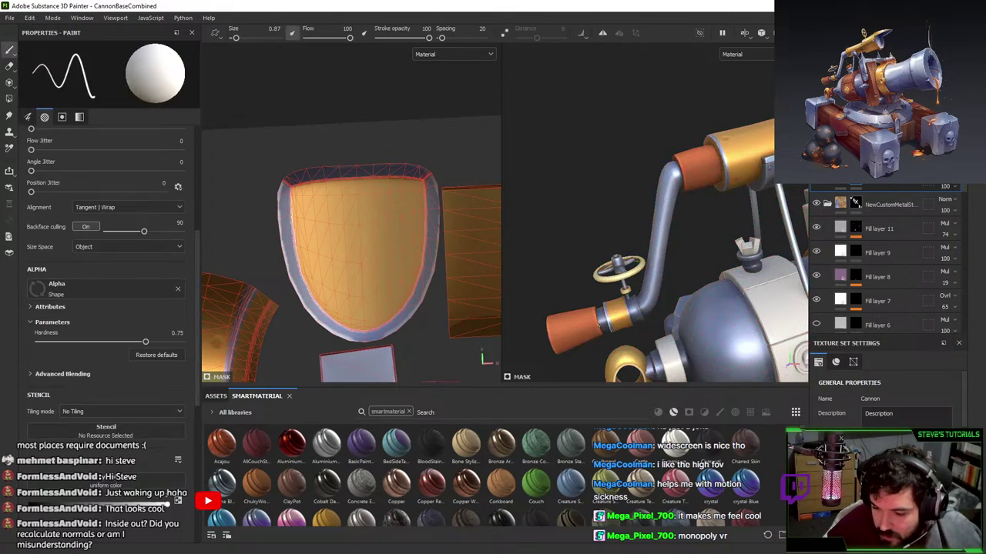
- Polygon-fill the wide band around the rear of the cannon barrel with white in the wood mask
{"action": "left_click_drag", "start_coordinate": [600, 325], "coordinate": [579, 312], "text": "alt"}
{"action": "key", "text": "4"}
{"action": "left_click", "coordinate": [783, 312]}
{"action": "middle_click_drag", "start_coordinate": [760, 303], "coordinate": [688, 276], "text": "alt"}
{"action": "key", "text": "1"}
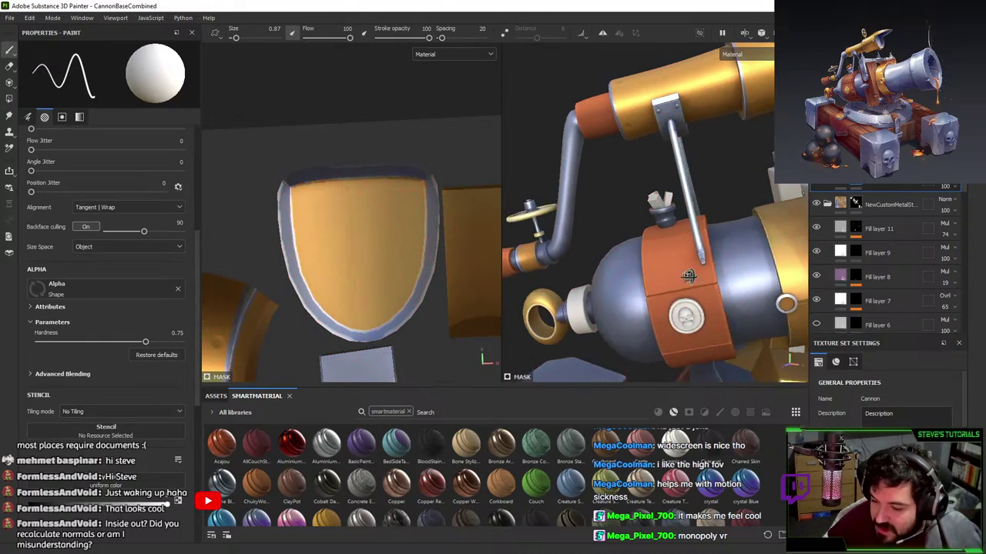
- Polygon-fill the upright side panel and the small plates beneath the barrel with white in the wood mask
{"action": "mouse_move", "coordinate": [687, 276]}
{"action": "left_mouse_down", "text": "alt"}
{"action": "mouse_move", "coordinate": [685, 175]}
{"action": "mouse_move", "coordinate": [666, 229]}
{"action": "mouse_move", "coordinate": [713, 256]}
{"action": "left_mouse_up", "text": "alt"}
{"action": "key", "text": "4"}
{"action": "key", "text": "1"}
{"action": "key", "text": "4"}
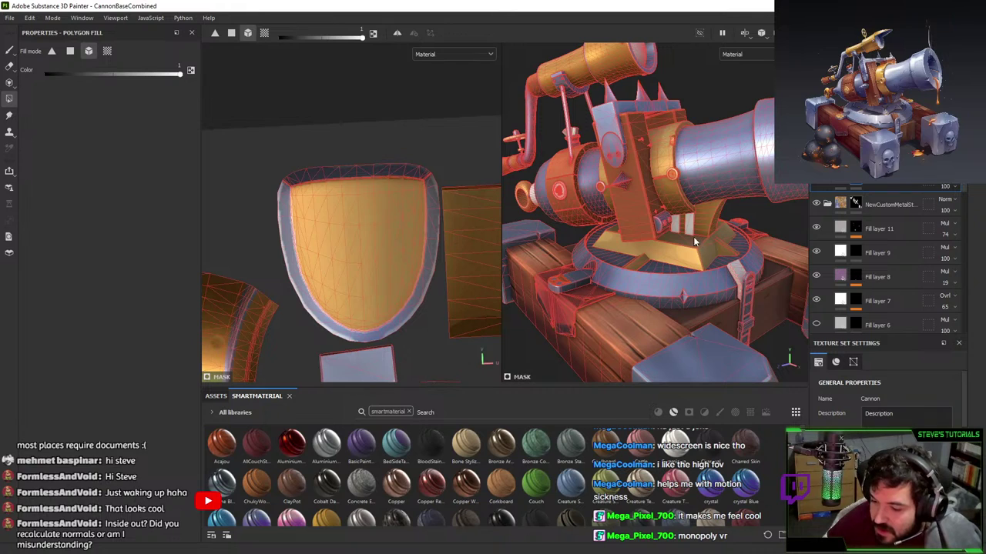
{"action": "key", "text": "1"}
{"action": "left_click_drag", "start_coordinate": [736, 265], "coordinate": [778, 258], "text": "alt"}
{"action": "mouse_move", "coordinate": [678, 208]}
{"action": "right_mouse_down", "text": "alt"}
{"action": "mouse_move", "coordinate": [658, 233]}
{"action": "mouse_move", "coordinate": [700, 212]}
{"action": "right_mouse_up", "text": "alt"}
{"action": "key", "text": "4"}
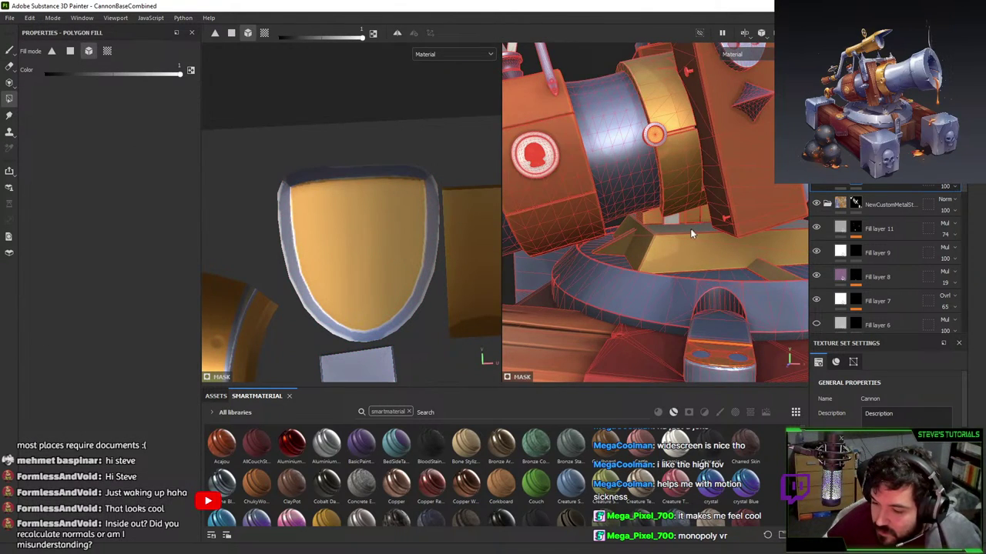
{"action": "scroll", "coordinate": [694, 224], "scroll_direction": "up", "scroll_amount": 5}
{"action": "left_click", "coordinate": [632, 198]}
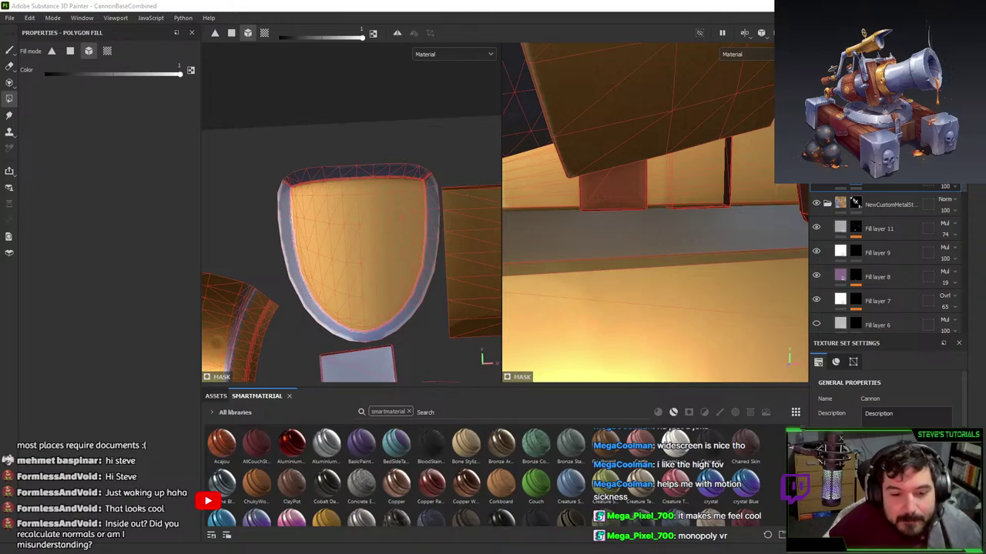
- Switch to Blender and recalculate the normals of the small plate beneath the cannon's side panel
{"action": "key", "text": "alt+Tab"}
{"action": "scroll", "coordinate": [546, 278], "scroll_direction": "up", "scroll_amount": 6}
{"action": "mouse_move", "coordinate": [618, 301]}
{"action": "middle_mouse_down"}
{"action": "mouse_move", "coordinate": [662, 291]}
{"action": "mouse_move", "coordinate": [483, 282]}
{"action": "mouse_move", "coordinate": [615, 271]}
{"action": "mouse_move", "coordinate": [673, 252]}
{"action": "mouse_move", "coordinate": [734, 257]}
{"action": "mouse_move", "coordinate": [627, 264]}
{"action": "middle_mouse_up"}
{"action": "key", "text": "Tab"}
{"action": "left_click", "coordinate": [645, 245]}
{"action": "key", "text": "shift+n"}
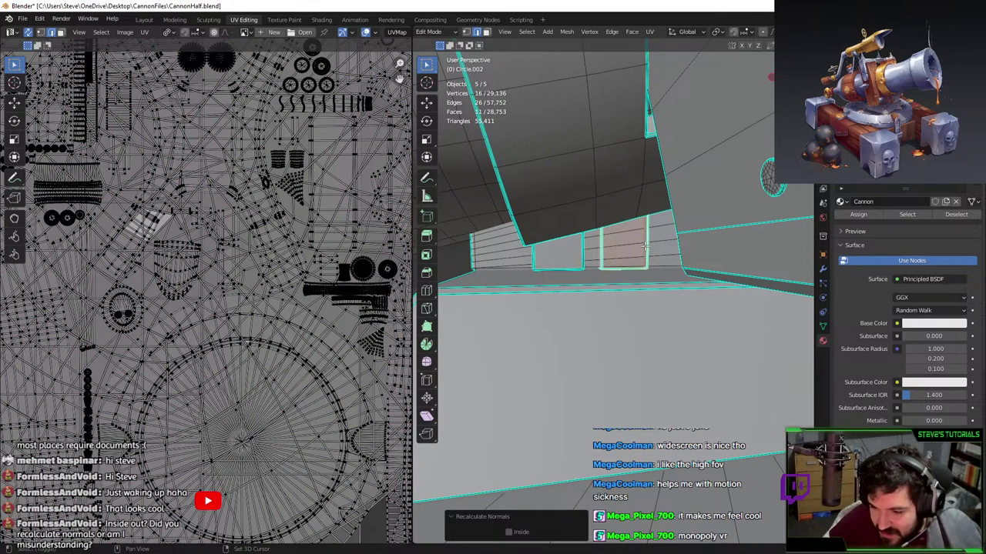
{"action": "key", "text": "Tab"}
- Export the selected cannon objects as FBX, overwriting CannonLPMirrored.fbx
{"action": "scroll", "coordinate": [646, 298], "scroll_direction": "down", "scroll_amount": 5}
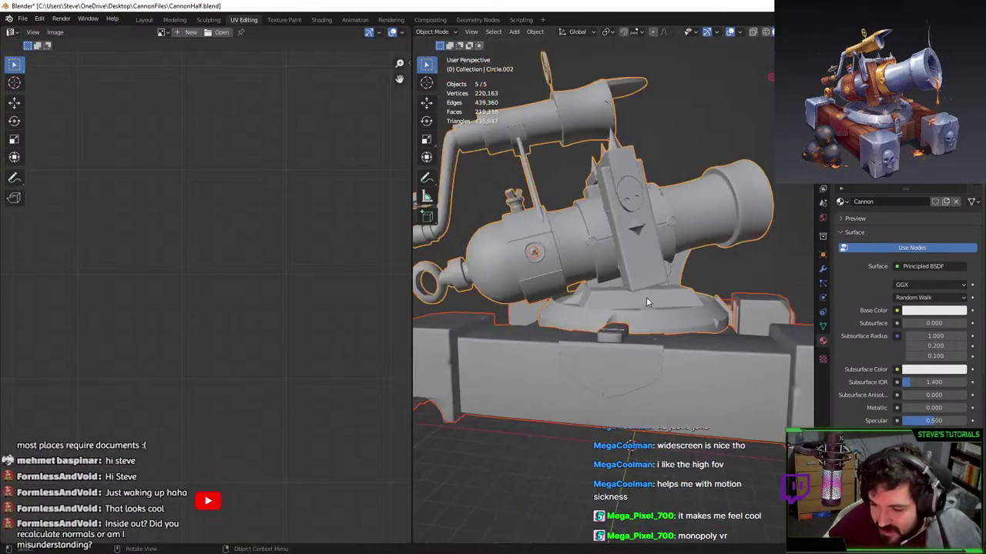
{"action": "scroll", "coordinate": [646, 297], "scroll_direction": "down", "scroll_amount": 8}
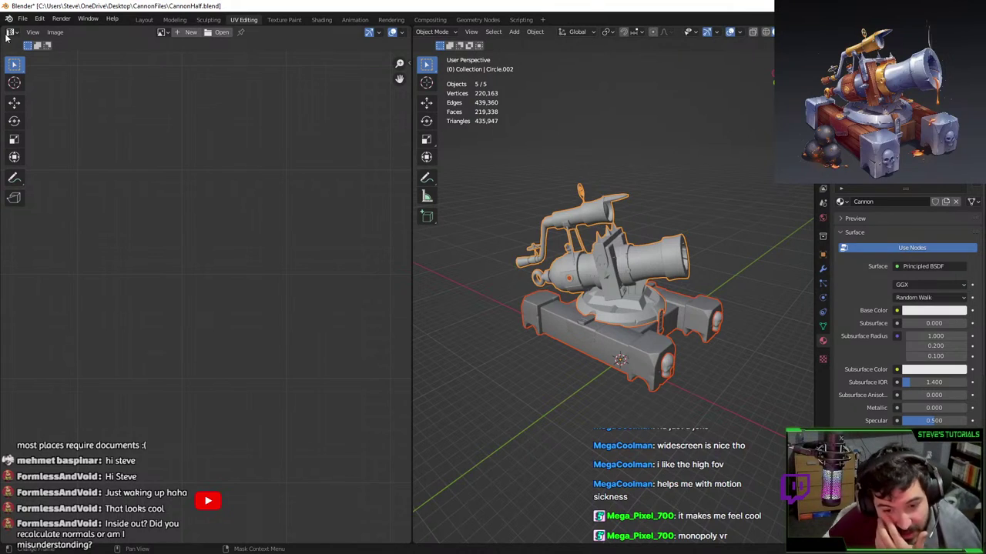
{"action": "left_click", "coordinate": [23, 18]}
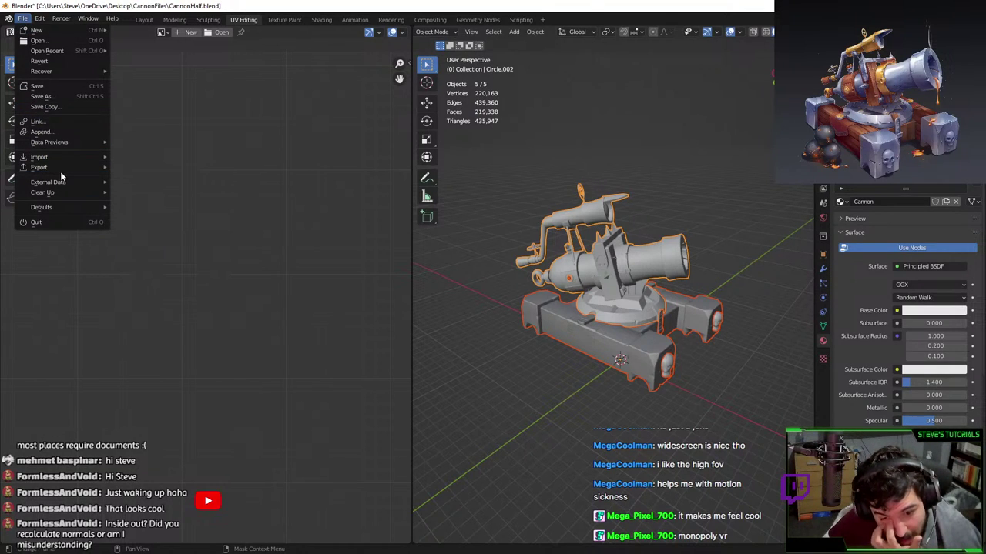
{"action": "mouse_move", "coordinate": [60, 167]}
{"action": "left_click", "coordinate": [154, 261]}
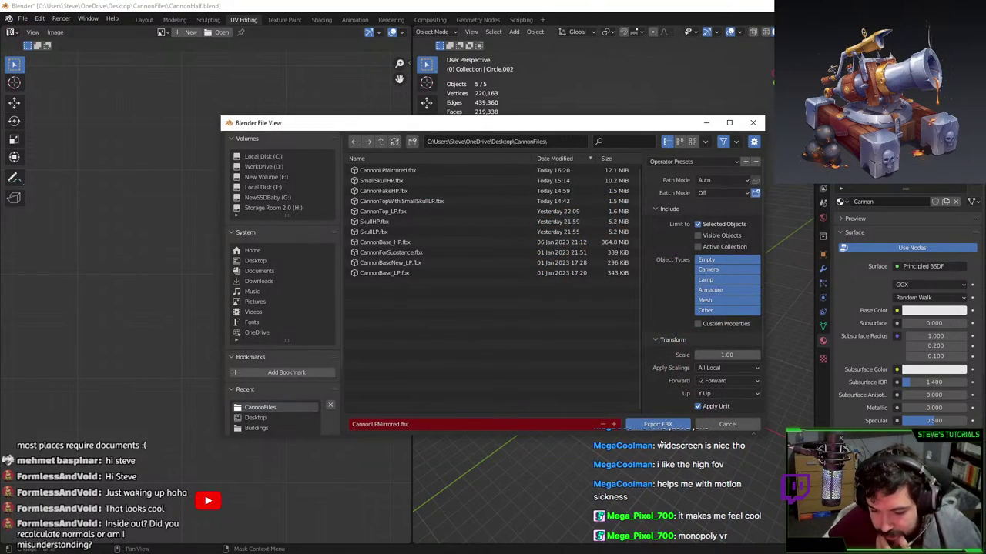
{"action": "left_click", "coordinate": [657, 426]}
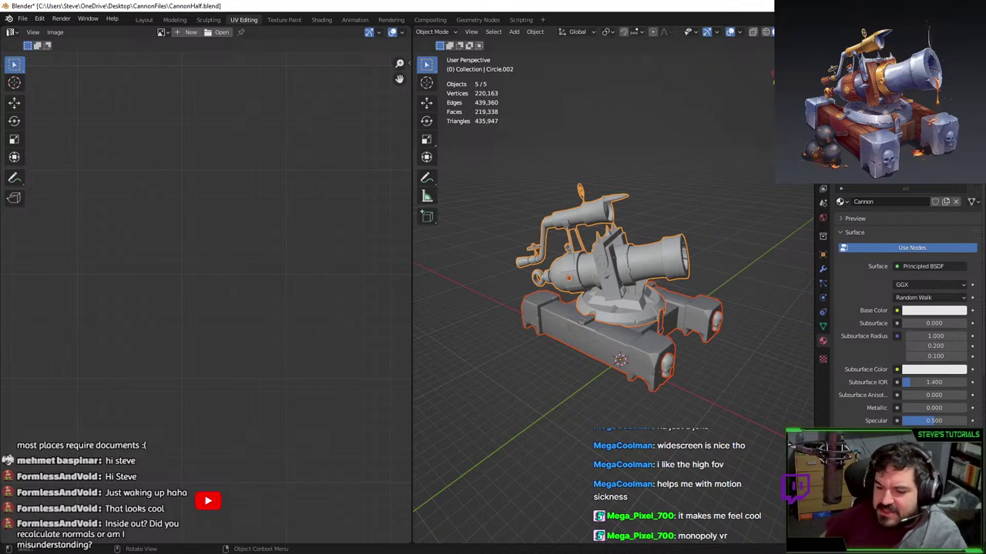
- Apply all transforms to the deselected-after-use cannon objects and switch back to Substance Painter
{"action": "key", "text": "ctrl+a"}
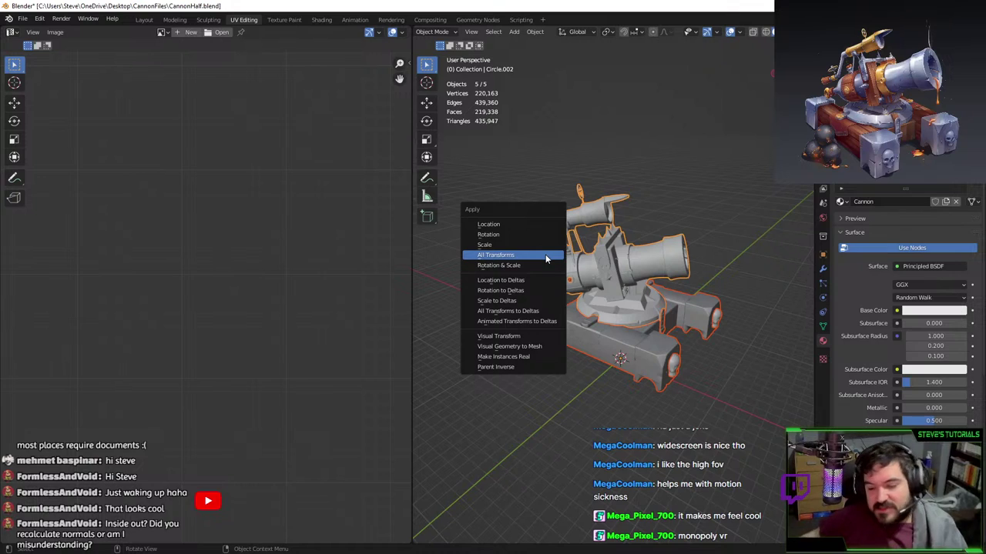
{"action": "left_click", "coordinate": [545, 254]}
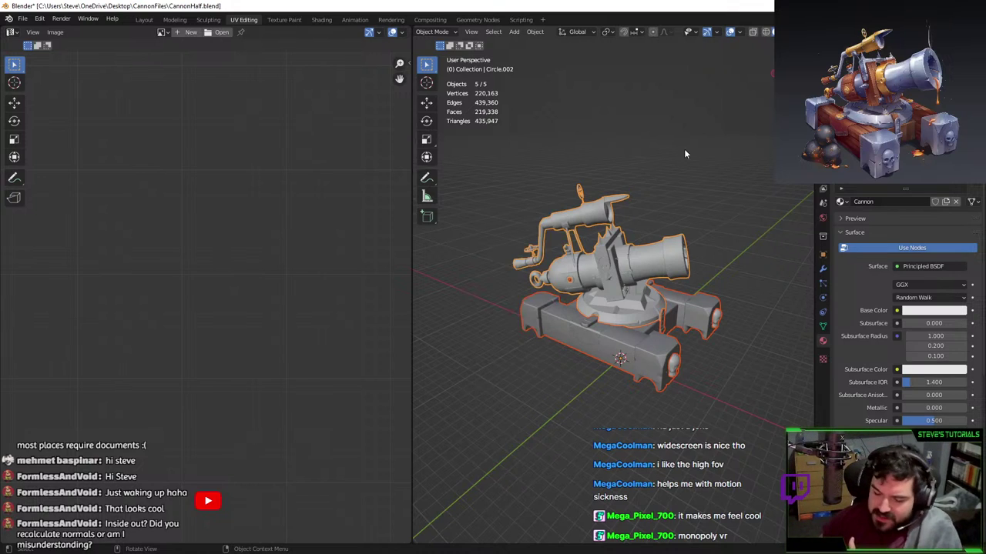
{"action": "key", "text": "alt+a"}
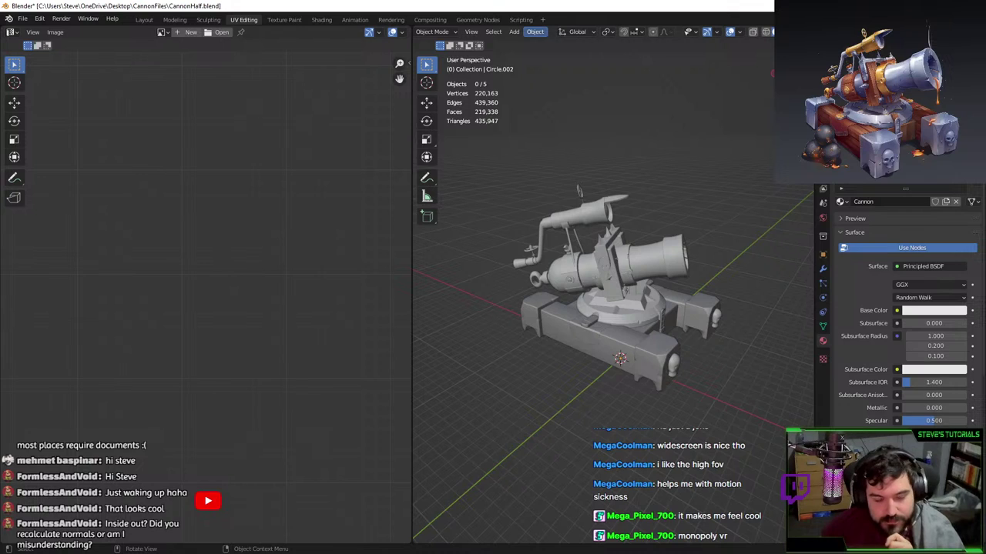
{"action": "key", "text": "alt+Tab"}
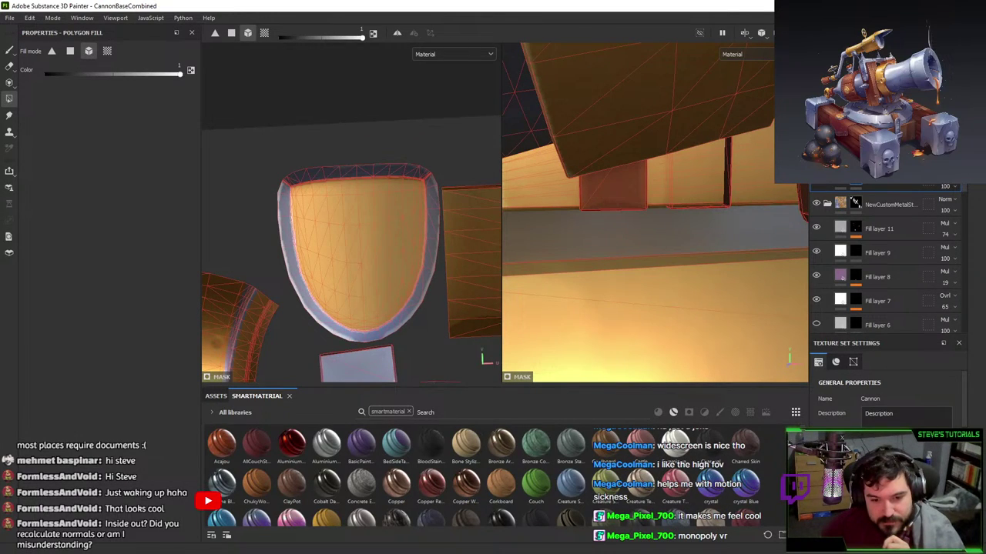
{"action": "left_click", "coordinate": [30, 18]}
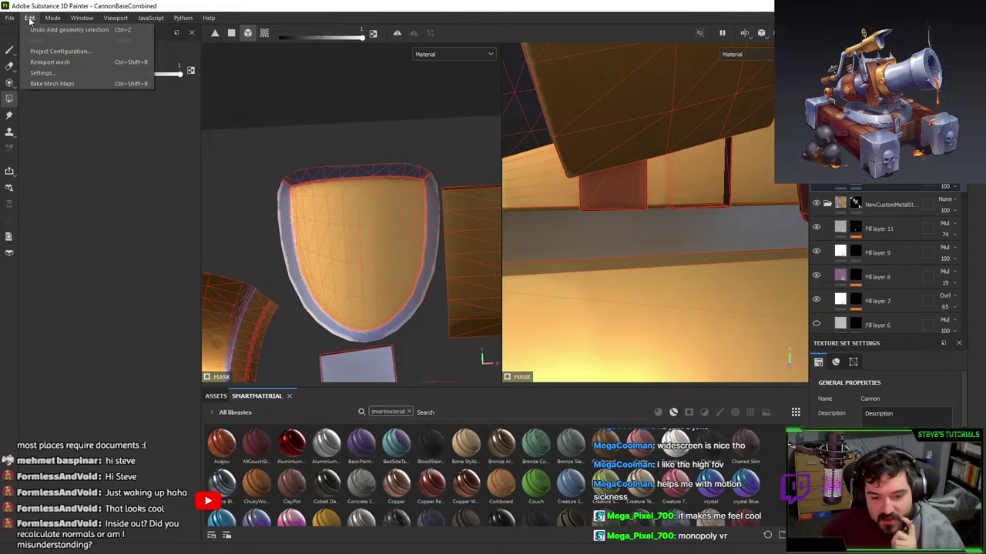
{"action": "left_click", "coordinate": [61, 51]}
{"action": "left_click", "coordinate": [613, 175]}
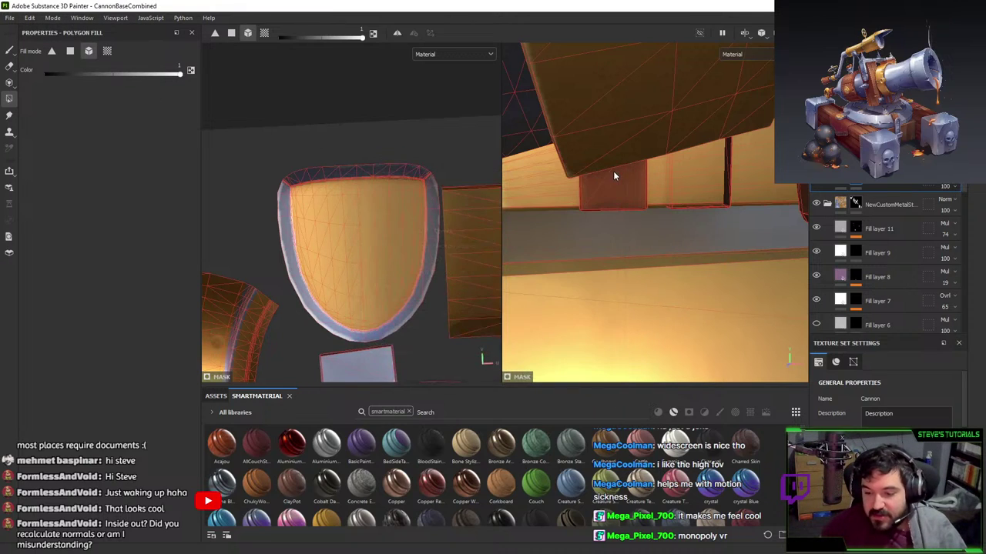
- Reload the project mesh from CannonLPMirrored.fbx through the project configuration
{"action": "left_click", "coordinate": [11, 18]}
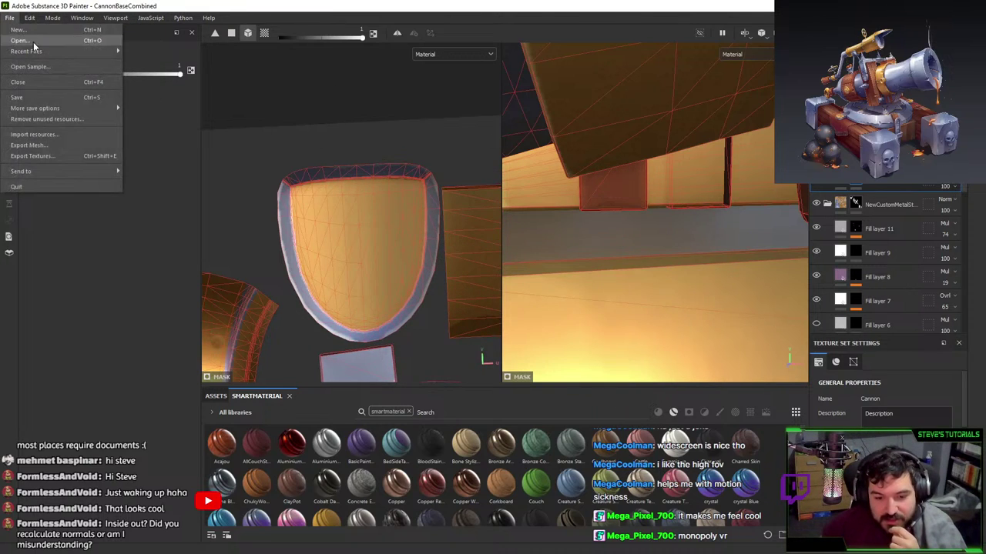
{"action": "mouse_move", "coordinate": [29, 18]}
{"action": "left_click", "coordinate": [51, 52]}
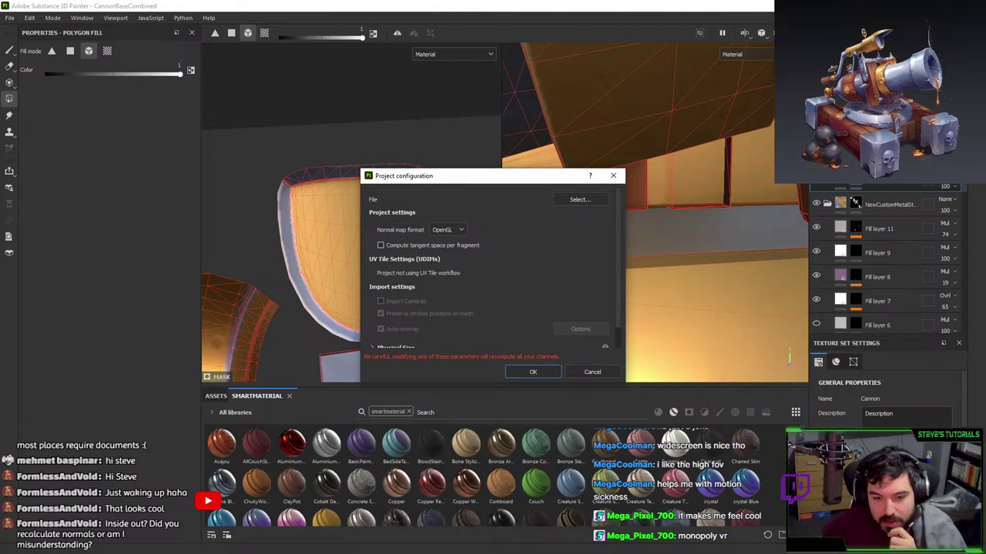
{"action": "left_click", "coordinate": [579, 200]}
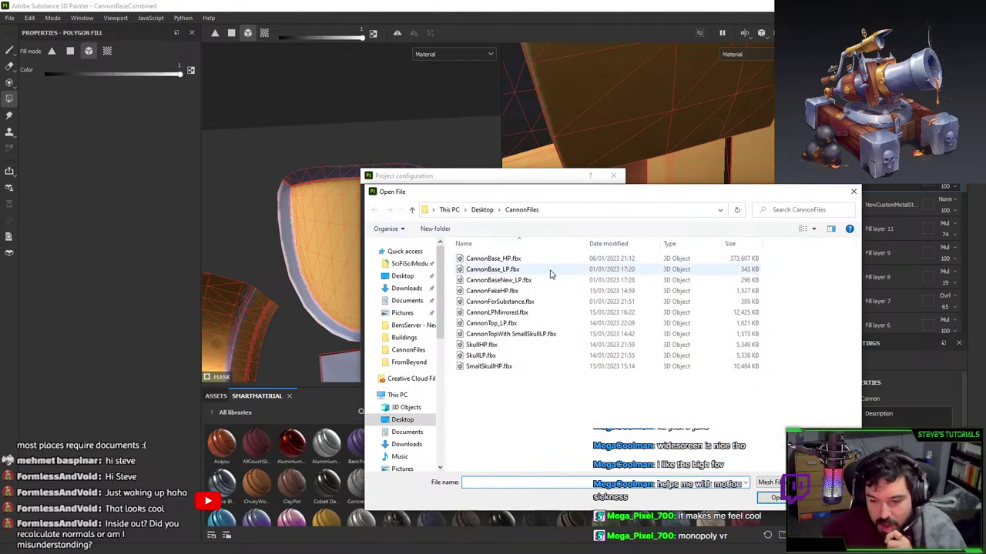
{"action": "double_click", "coordinate": [534, 310]}
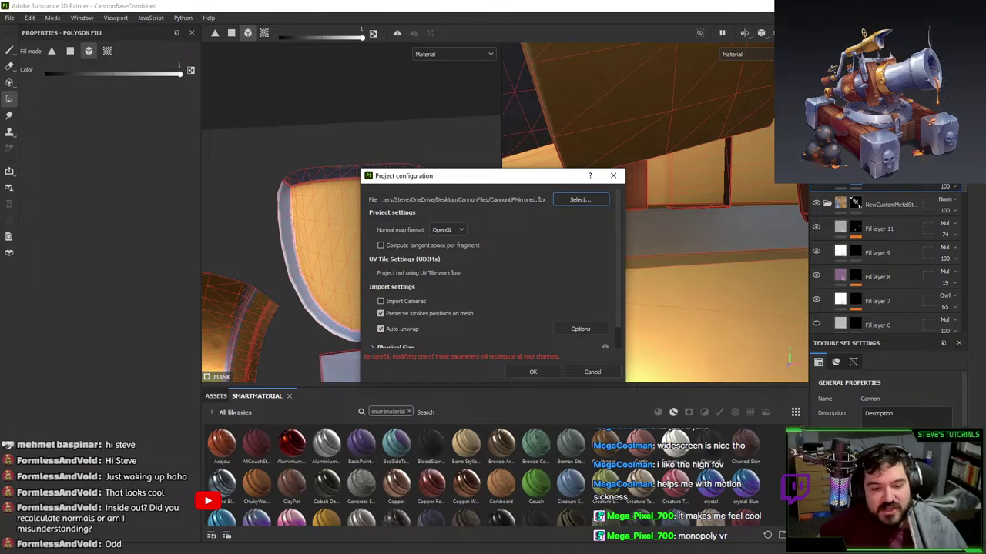
{"action": "left_click", "coordinate": [533, 372]}
- Switch to Blender, open the cannon mesh for editing and select an edge on the muzzle's outer rim
{"action": "key", "text": "alt+Tab"}
{"action": "middle_click_drag", "start_coordinate": [742, 418], "coordinate": [613, 221]}
{"action": "left_click", "coordinate": [604, 255]}
{"action": "key", "text": "Tab"}
{"action": "scroll", "coordinate": [657, 197], "scroll_direction": "up", "scroll_amount": 6}
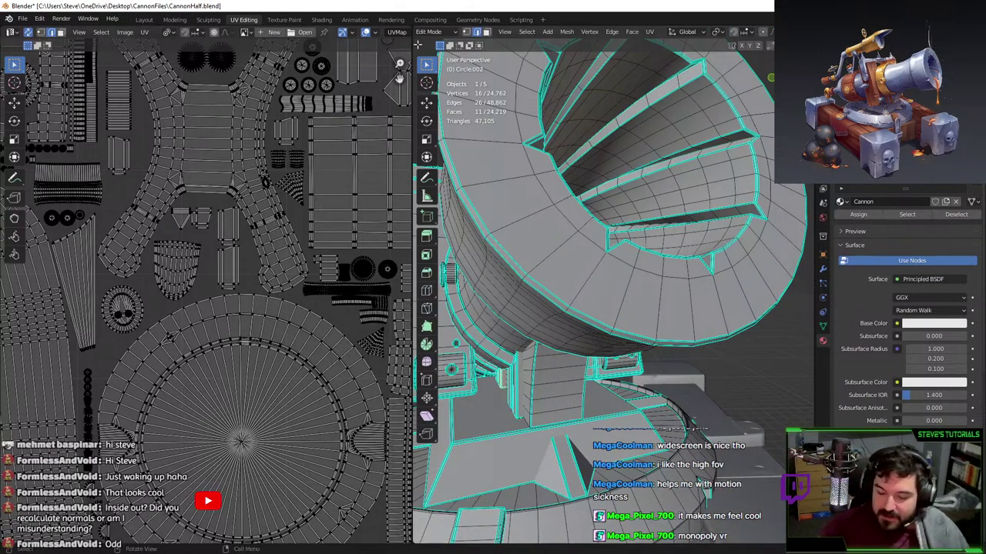
{"action": "middle_click_drag", "start_coordinate": [484, 245], "coordinate": [605, 246]}
{"action": "left_click", "coordinate": [573, 261]}
{"action": "left_click", "coordinate": [577, 257]}
{"action": "scroll", "coordinate": [582, 259], "scroll_direction": "up", "scroll_amount": 4}
- Knife-cut a closed six-sided notch outline across the muzzle rim, from its front face to its outer side
{"action": "key", "text": "k"}
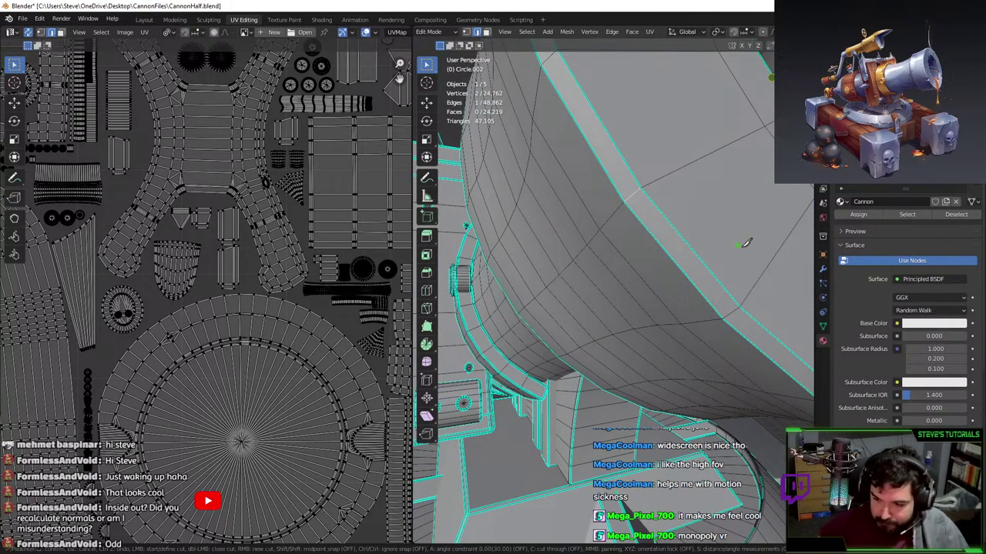
{"action": "left_click", "coordinate": [613, 141]}
{"action": "left_click", "coordinate": [687, 164]}
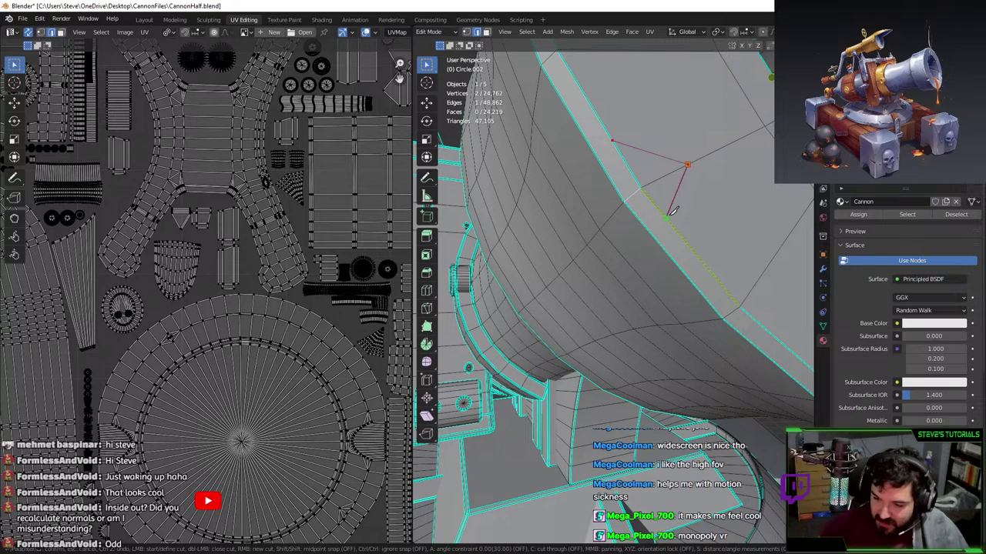
{"action": "left_click", "coordinate": [665, 219]}
{"action": "left_click", "coordinate": [648, 228]}
{"action": "left_click", "coordinate": [607, 220]}
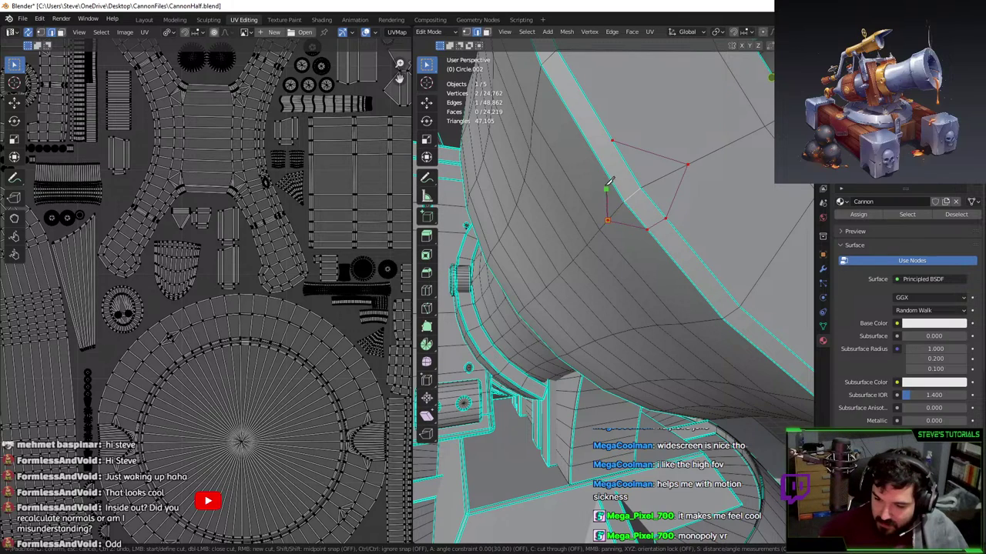
{"action": "left_click", "coordinate": [600, 157]}
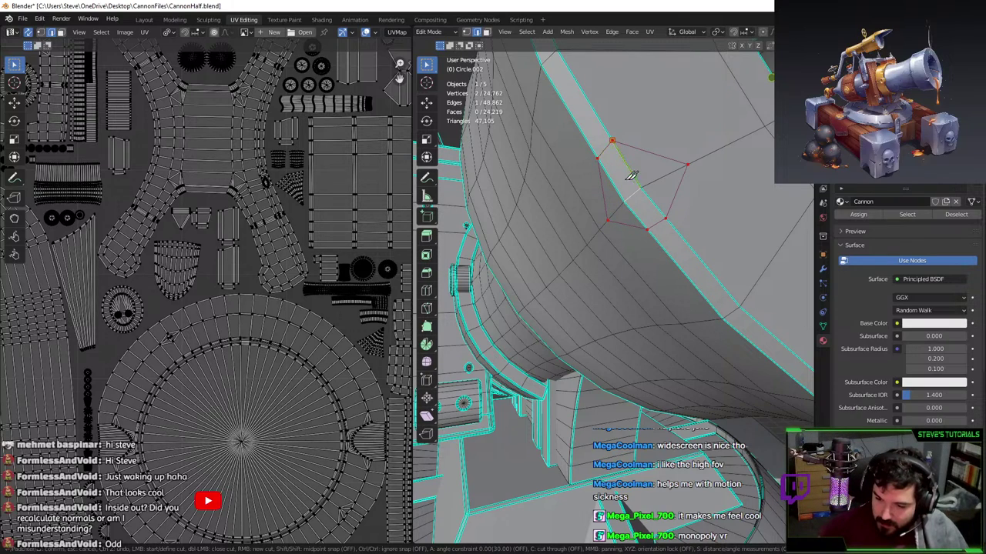
{"action": "key", "text": "Return"}
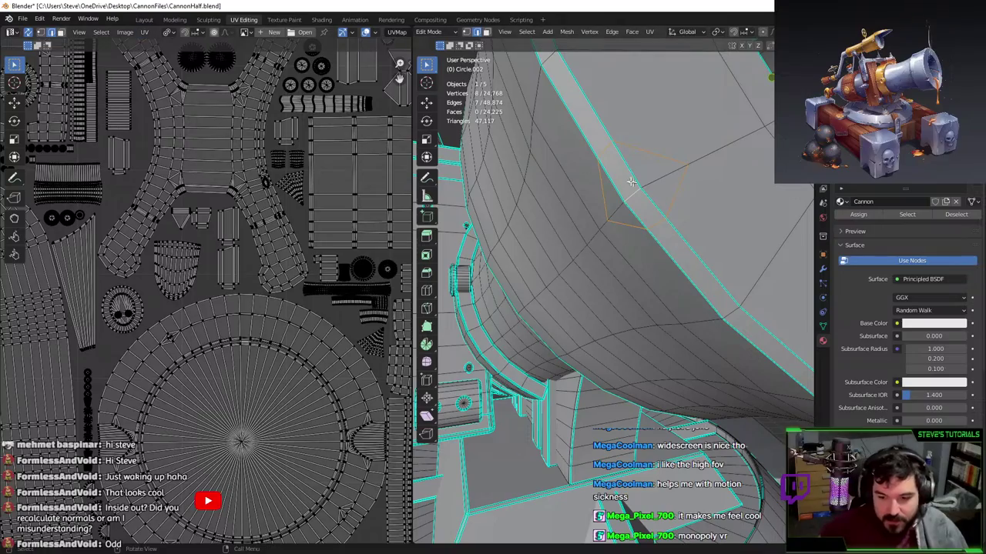
- Move the rim geometry inside the knife-cut outline inward to form a chipped notch, and check it in Object Mode
{"action": "left_click", "coordinate": [630, 210]}
{"action": "middle_click_drag", "start_coordinate": [630, 210], "coordinate": [654, 199]}
{"action": "key", "text": "g"}
{"action": "key", "text": "y"}
{"action": "right_click", "coordinate": [659, 204]}
{"action": "scroll", "coordinate": [661, 214], "scroll_direction": "down", "scroll_amount": 5}
{"action": "scroll", "coordinate": [649, 274], "scroll_direction": "up", "scroll_amount": 4}
{"action": "key", "text": "g"}
{"action": "left_click", "coordinate": [680, 300]}
{"action": "key", "text": "g"}
{"action": "left_click", "coordinate": [765, 202]}
{"action": "key", "text": "Tab"}
{"action": "key", "text": "Tab"}
- Mark the edges outlining the chipped notch on the muzzle rim as sharp
{"action": "left_click", "coordinate": [661, 256]}
{"action": "left_click", "coordinate": [704, 232], "text": "ctrl"}
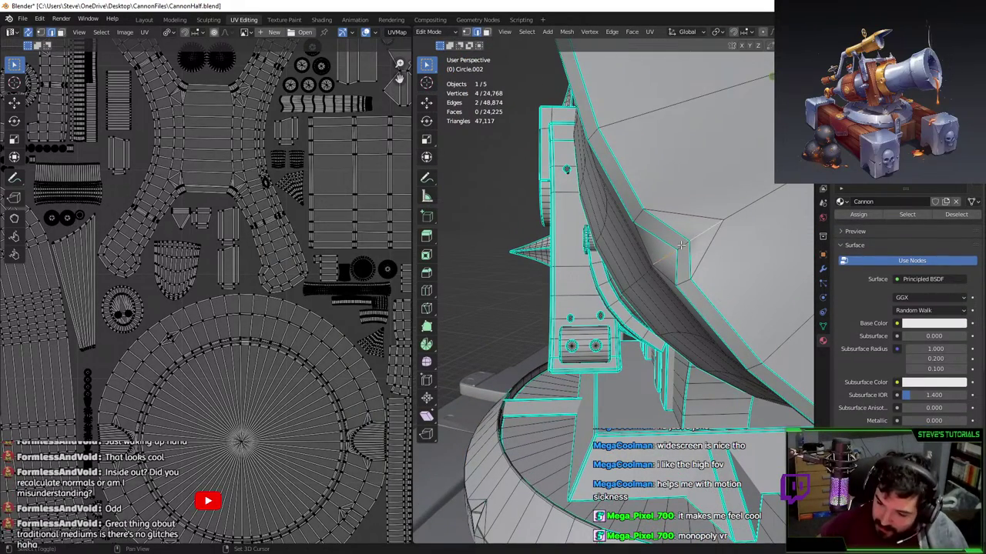
{"action": "key", "text": "F3"}
{"action": "type", "text": "mark sharp"}
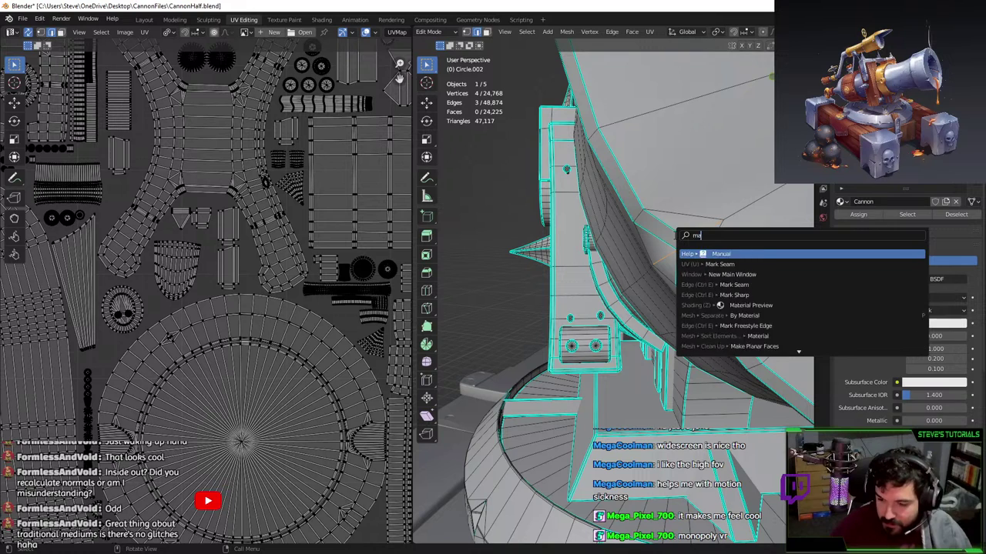
{"action": "key", "text": "Return"}
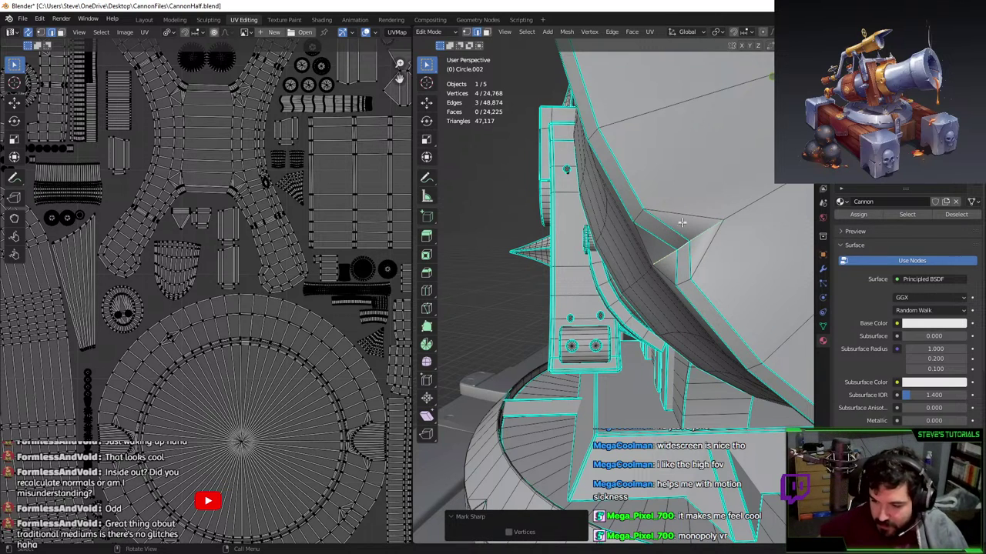
{"action": "left_click", "coordinate": [682, 220]}
{"action": "left_click", "coordinate": [704, 251], "text": "shift"}
{"action": "key", "text": "shift+r"}
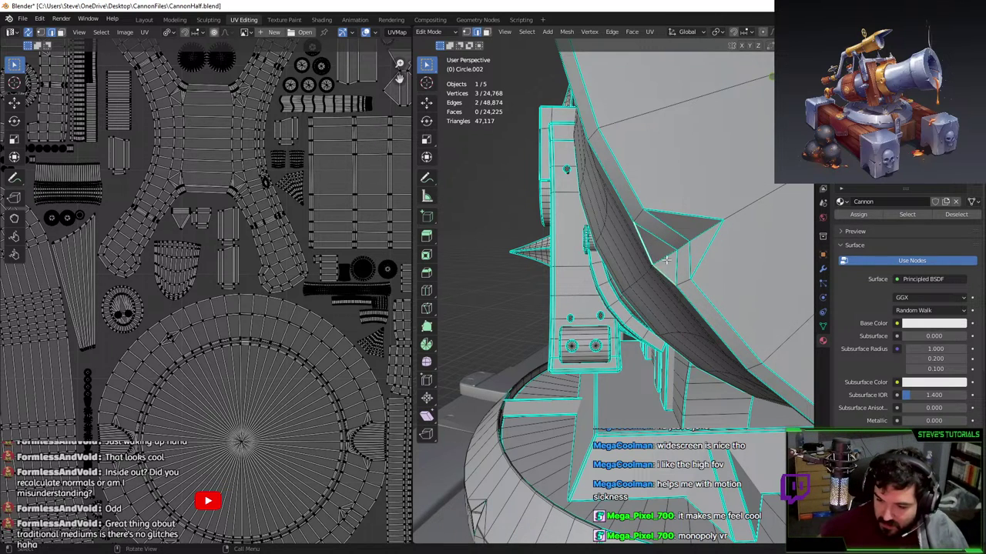
- Clear the sharp marking from the four old rim edges running through the inside of the notch
{"action": "key", "text": "Tab"}
{"action": "key", "text": "Tab"}
{"action": "left_click", "coordinate": [675, 261], "text": "shift"}
{"action": "left_click", "coordinate": [689, 258], "text": "shift"}
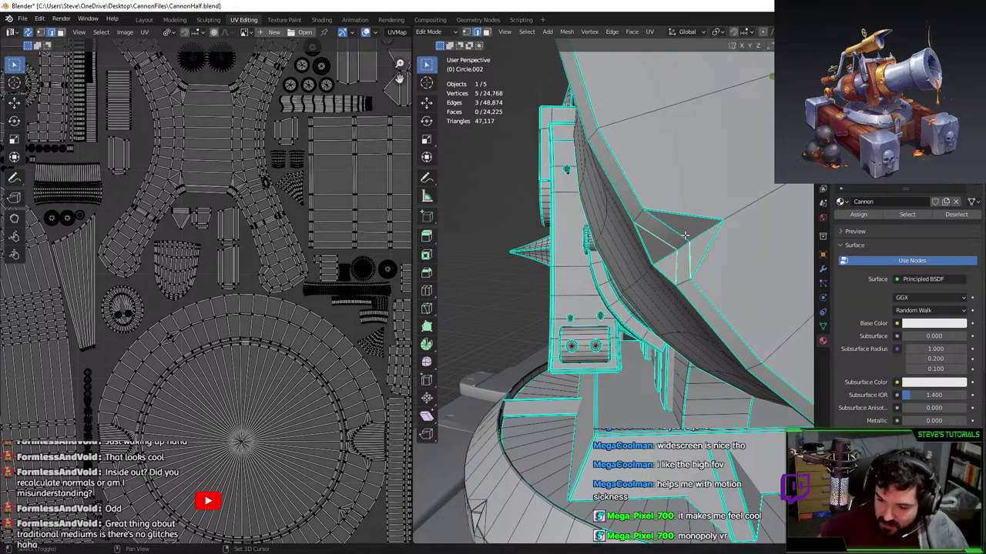
{"action": "left_click", "coordinate": [671, 228], "text": "shift"}
{"action": "key", "text": "F3"}
{"action": "type", "text": "clear sha"}
{"action": "key", "text": "Return"}
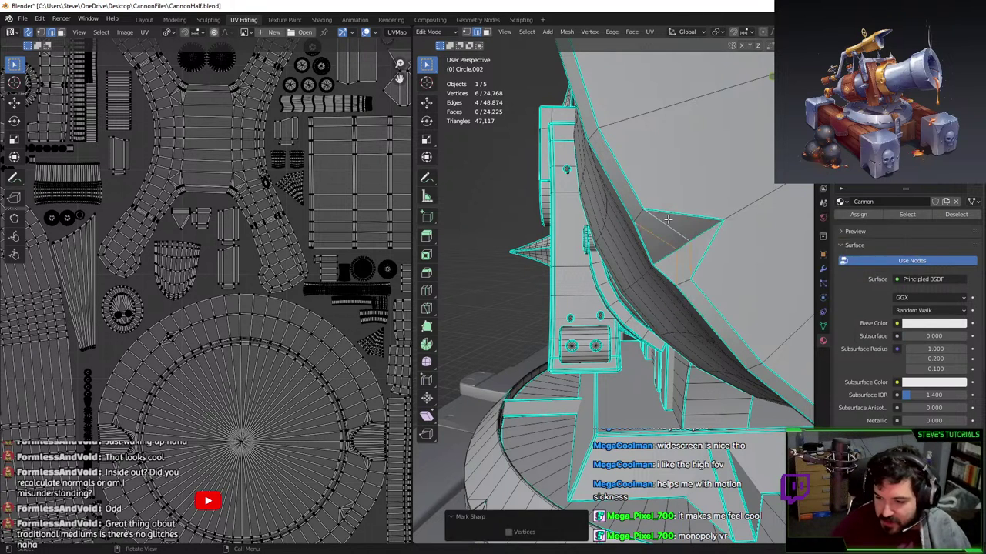
- Examine the muzzle notch in Object Mode and compare it with the chips in the cannon reference painting
{"action": "key", "text": "Tab"}
{"action": "middle_click_drag", "start_coordinate": [685, 217], "coordinate": [663, 323]}
{"action": "left_click_drag", "start_coordinate": [985, 2], "coordinate": [662, 6]}
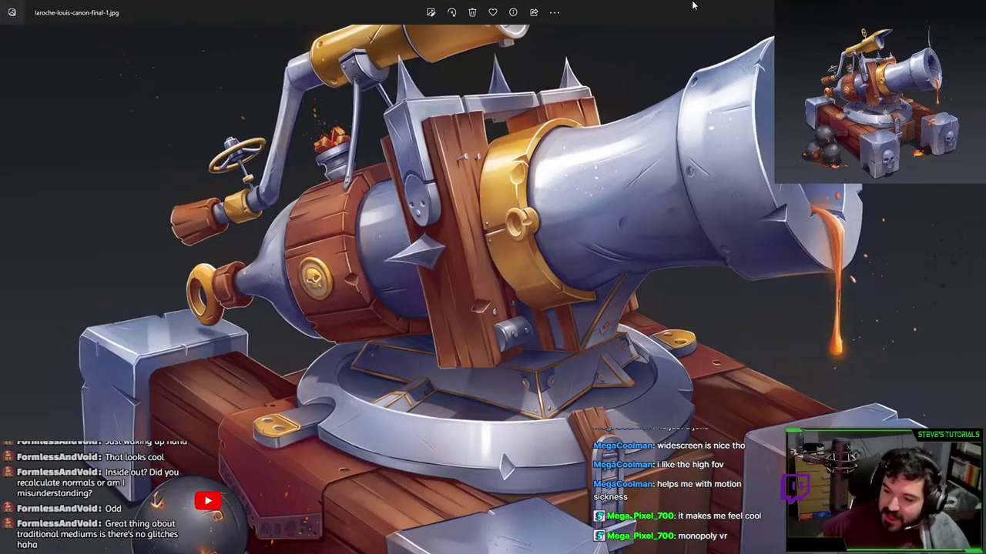
{"action": "double_click", "coordinate": [764, 214]}
{"action": "scroll", "coordinate": [630, 311], "scroll_direction": "up", "scroll_amount": 4}
{"action": "key", "text": "Tab"}
{"action": "scroll", "coordinate": [629, 316], "scroll_direction": "up", "scroll_amount": 3}
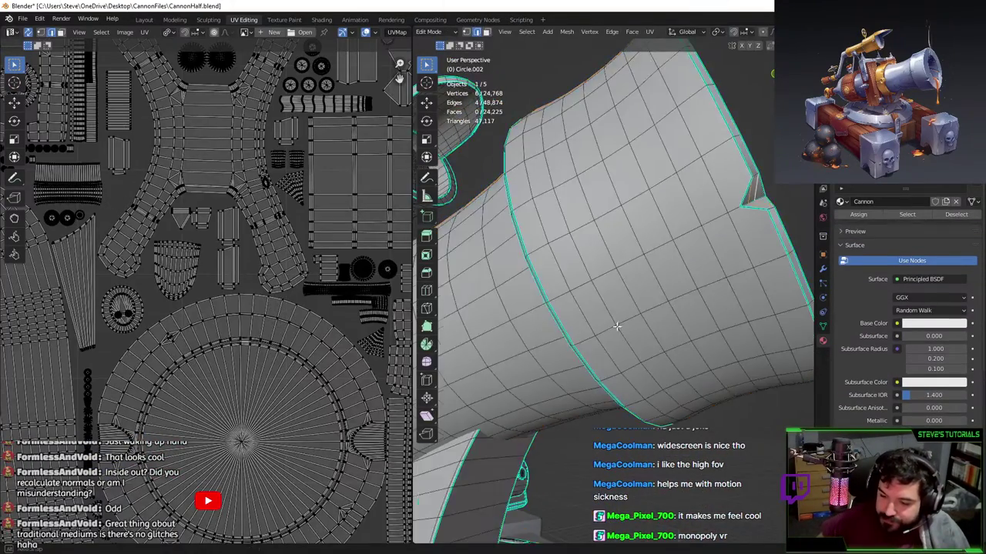
{"action": "middle_click_drag", "start_coordinate": [684, 255], "coordinate": [668, 259]}
{"action": "scroll", "coordinate": [667, 259], "scroll_direction": "down", "scroll_amount": 1}
{"action": "key", "text": "Tab"}
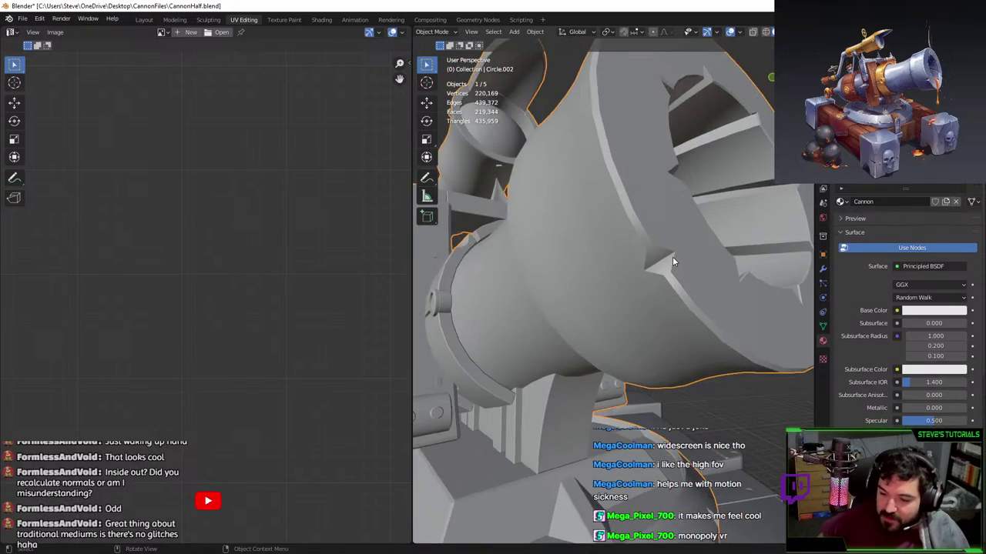
- Slide the notch's tip vertex on the muzzle's outer side along its edge by a factor of 0.557
{"action": "key", "text": "Tab"}
{"action": "left_click", "coordinate": [466, 32]}
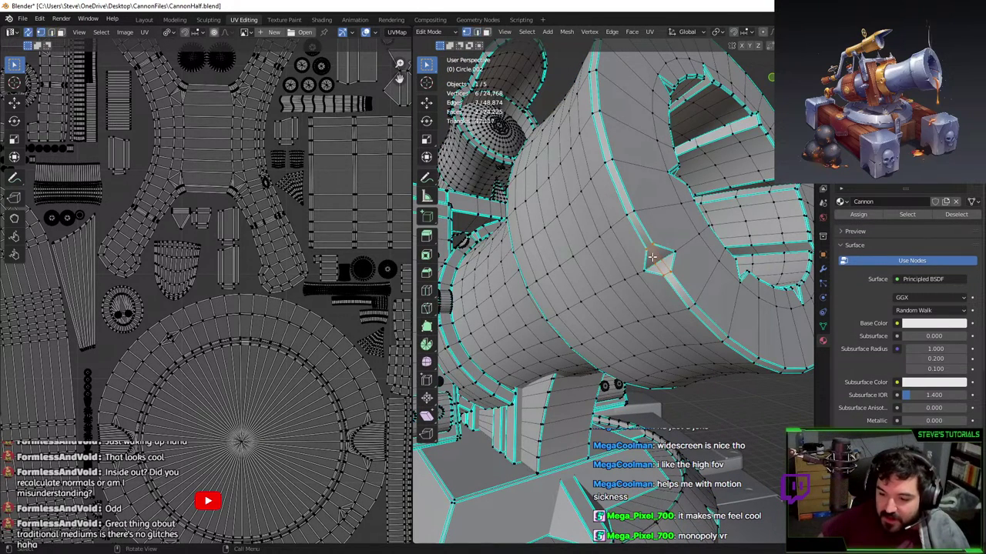
{"action": "left_click", "coordinate": [645, 270]}
{"action": "middle_click_drag", "start_coordinate": [646, 271], "coordinate": [702, 226]}
{"action": "key", "text": "g"}
{"action": "key", "text": "g"}
{"action": "left_click", "coordinate": [713, 201]}
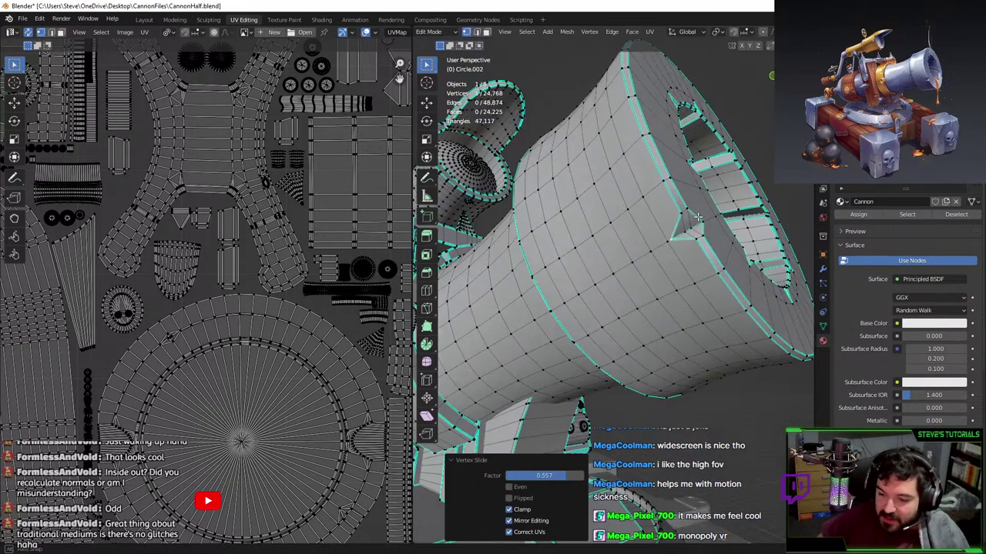
{"action": "scroll", "coordinate": [702, 226], "scroll_direction": "down", "scroll_amount": 1}
- Select the barrel's outer-surface UV island and try unwrapping it, undoing the result
{"action": "left_click", "coordinate": [687, 238]}
{"action": "key", "text": "l"}
{"action": "key", "text": "KP_Decimal"}
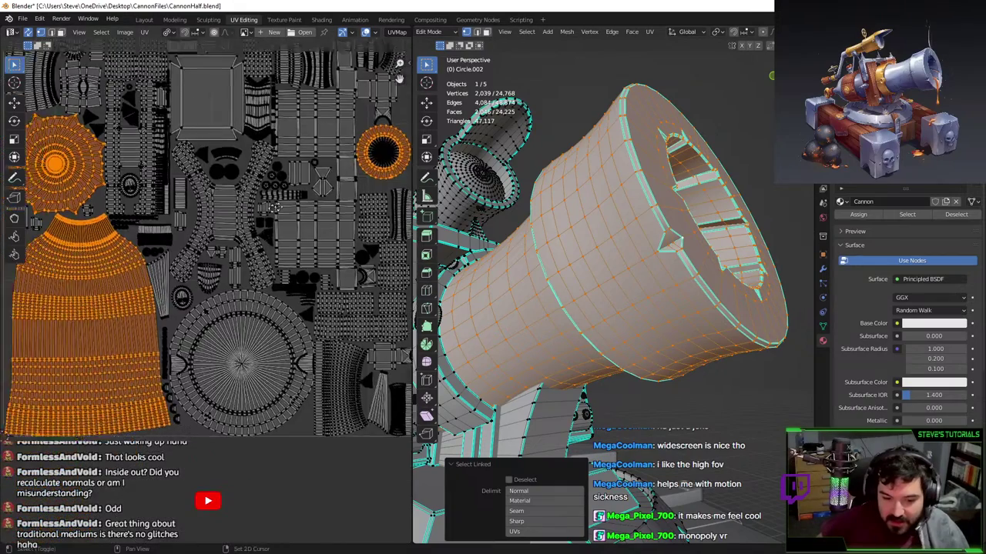
{"action": "key", "text": "alt+a"}
{"action": "key", "text": "l"}
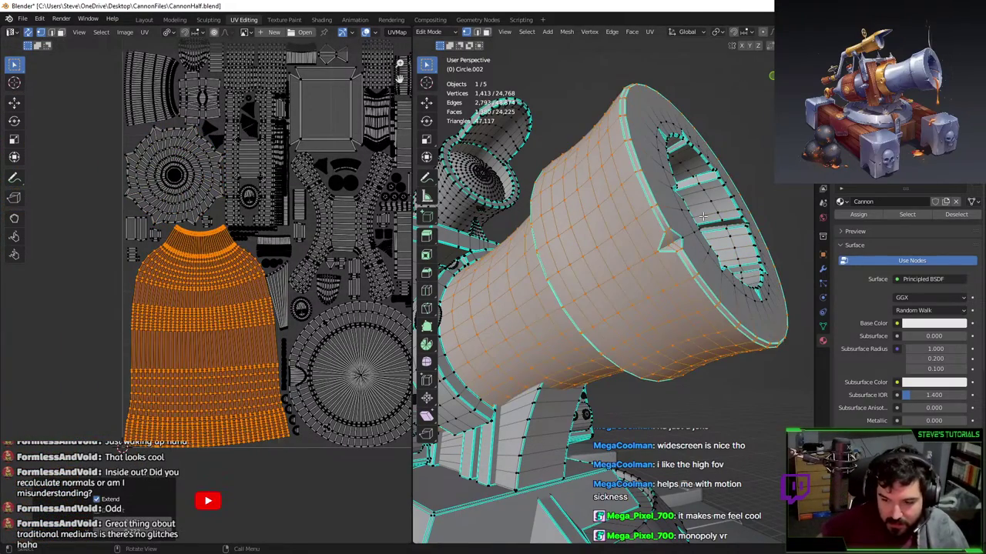
{"action": "key", "text": "u"}
{"action": "left_click", "coordinate": [638, 265]}
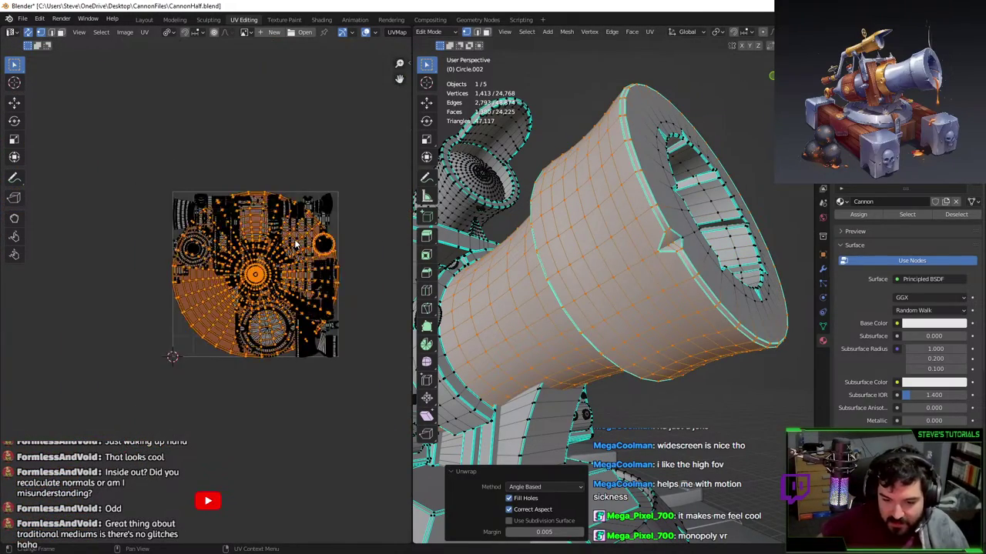
{"action": "key", "text": "ctrl+z"}
{"action": "middle_click_drag", "start_coordinate": [544, 267], "coordinate": [320, 303]}
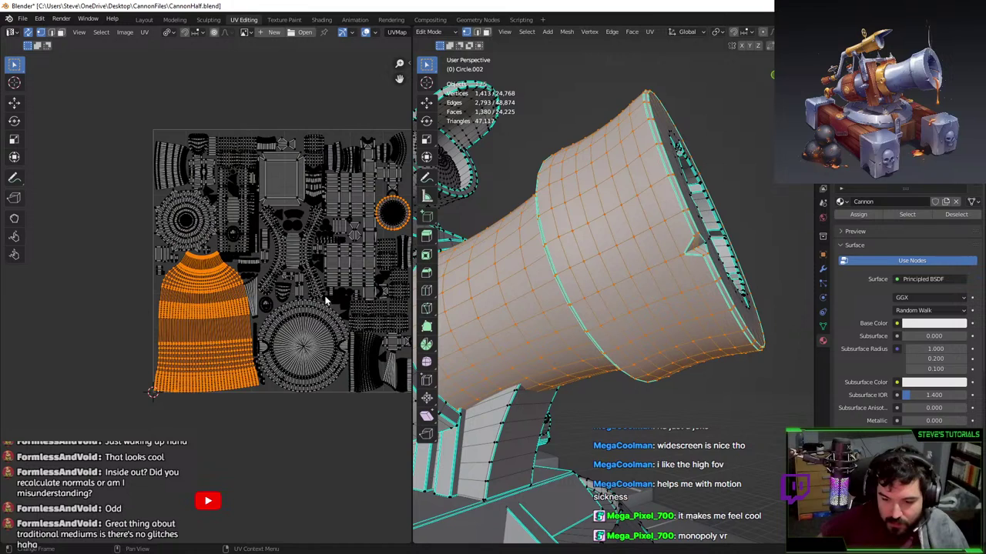
- Try unwrapping the barrel's outer surface again with face selection active, and undo it
{"action": "left_click", "coordinate": [486, 31]}
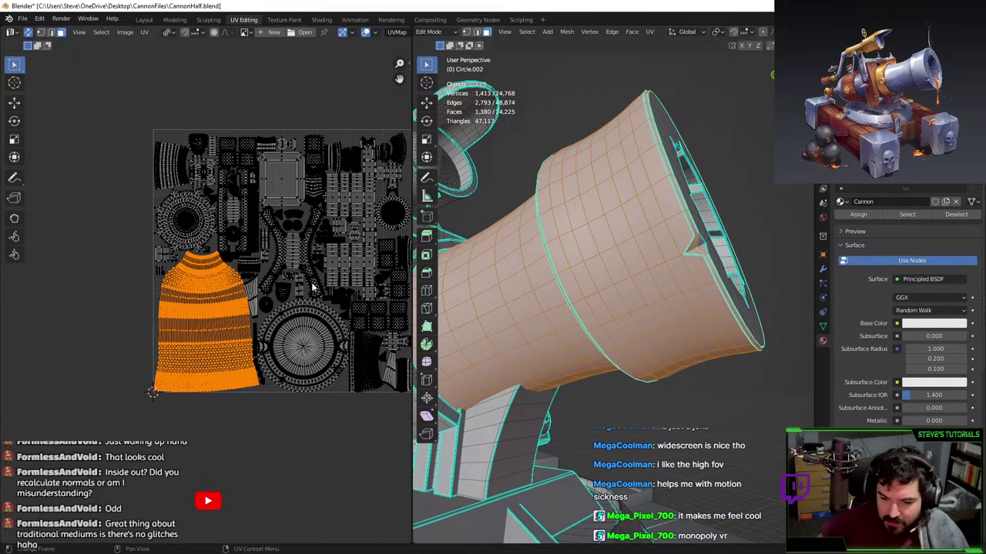
{"action": "scroll", "coordinate": [694, 254], "scroll_direction": "up", "scroll_amount": 2}
{"action": "key", "text": "u"}
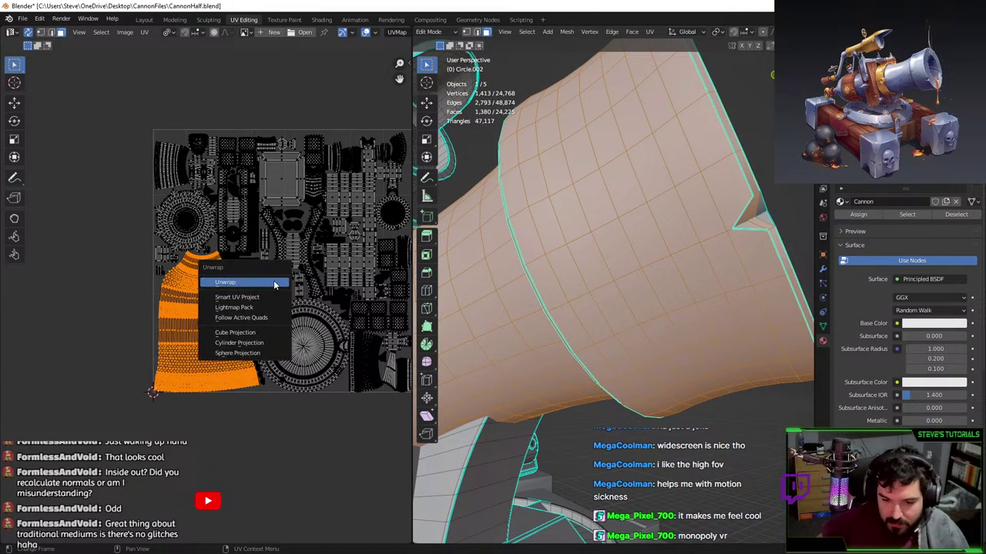
{"action": "left_click", "coordinate": [274, 283]}
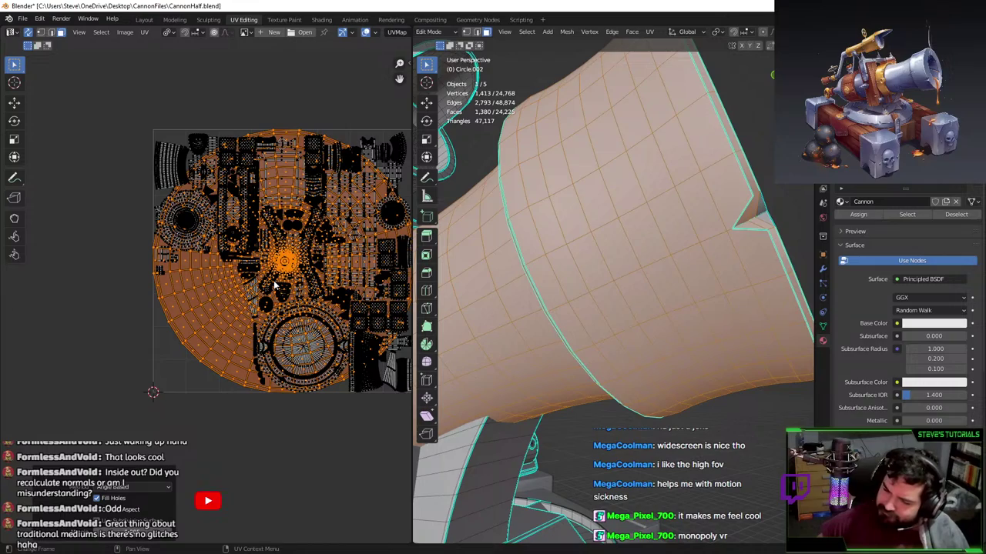
{"action": "scroll", "coordinate": [678, 262], "scroll_direction": "down", "scroll_amount": 4}
{"action": "key", "text": "ctrl+z"}
{"action": "middle_click_drag", "start_coordinate": [693, 254], "coordinate": [535, 220]}
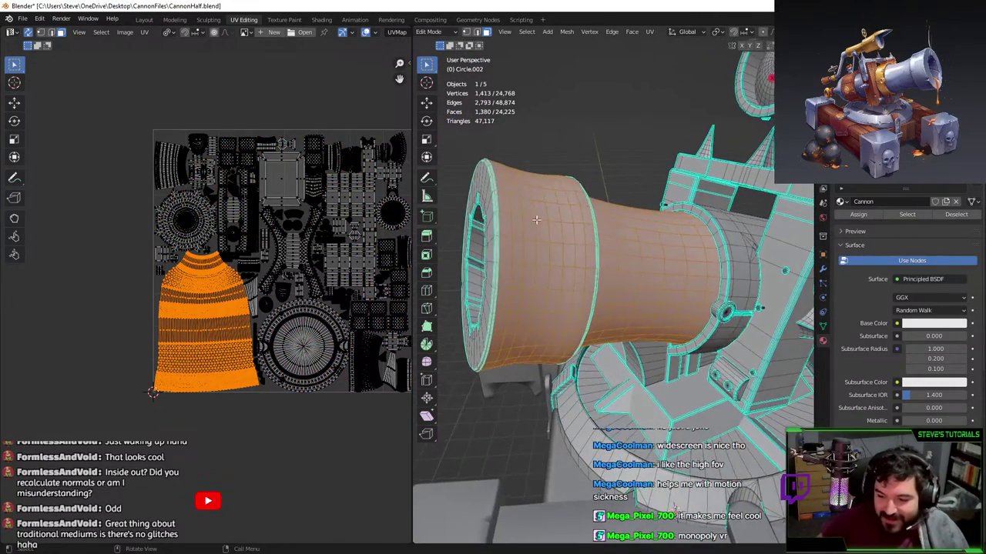
- Select both side borders of the barrel's bell-shaped UV island and mark them as a seam
{"action": "scroll", "coordinate": [537, 220], "scroll_direction": "down", "scroll_amount": 1}
{"action": "left_click", "coordinate": [52, 33]}
{"action": "scroll", "coordinate": [229, 199], "scroll_direction": "up", "scroll_amount": 5}
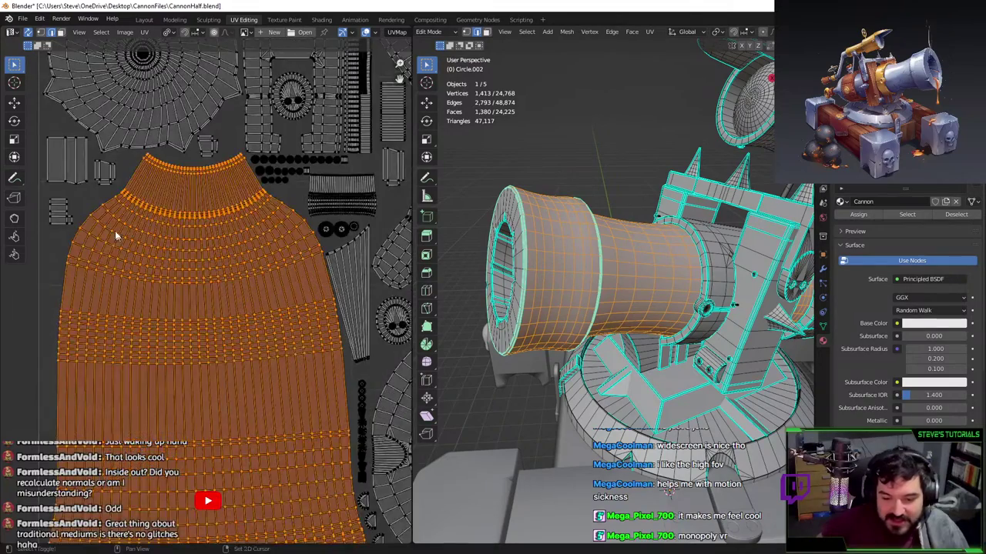
{"action": "middle_click_drag", "start_coordinate": [115, 235], "coordinate": [172, 243], "text": "shift"}
{"action": "left_click", "coordinate": [123, 282], "text": "alt"}
{"action": "scroll", "coordinate": [178, 270], "scroll_direction": "down", "scroll_amount": 2}
{"action": "middle_click_drag", "start_coordinate": [170, 390], "coordinate": [191, 301]}
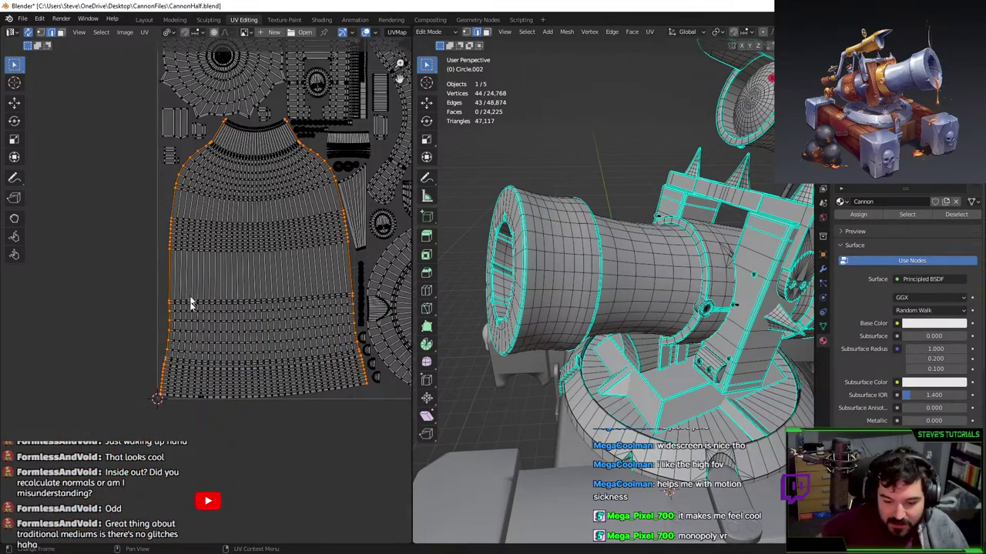
{"action": "key", "text": "F3"}
{"action": "type", "text": "mark se"}
{"action": "key", "text": "Return"}
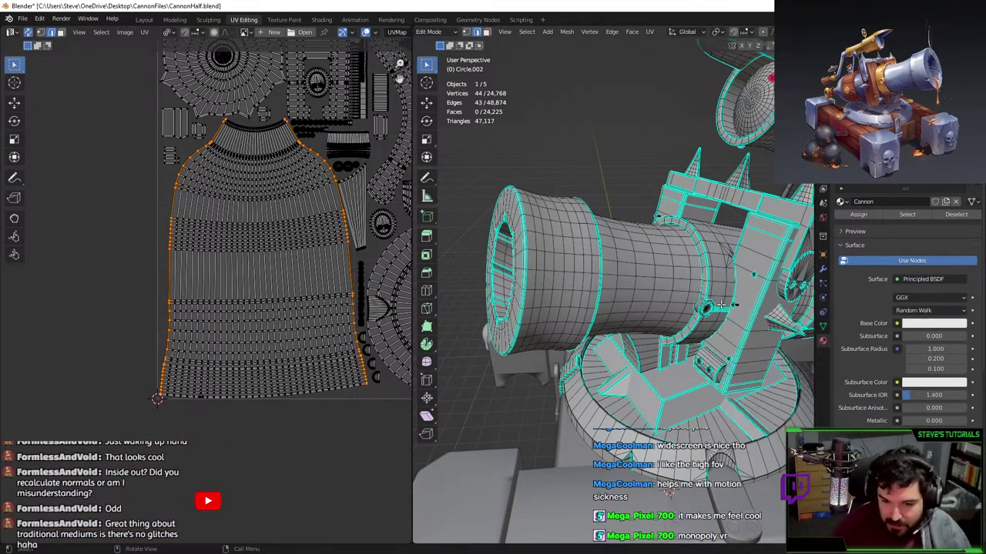
- Select the barrel island's lower border, then its upper border, and try to mark a seam there
{"action": "mouse_move", "coordinate": [721, 306]}
{"action": "middle_mouse_down"}
{"action": "mouse_move", "coordinate": [755, 272]}
{"action": "mouse_move", "coordinate": [716, 308]}
{"action": "middle_mouse_up"}
{"action": "left_click", "coordinate": [347, 394], "text": "alt"}
{"action": "scroll", "coordinate": [219, 273], "scroll_direction": "up", "scroll_amount": 1}
{"action": "middle_click_drag", "start_coordinate": [238, 116], "coordinate": [240, 331]}
{"action": "scroll", "coordinate": [240, 312], "scroll_direction": "up", "scroll_amount": 4}
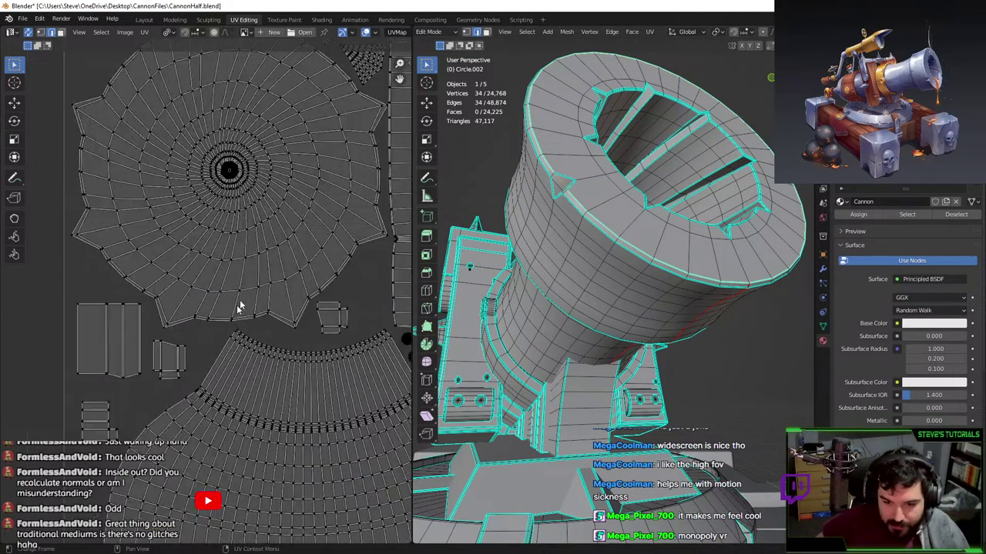
{"action": "left_click", "coordinate": [276, 352], "text": "alt"}
{"action": "key", "text": "F3"}
{"action": "key", "text": "Return"}
- Select the whole outer-barrel UV island and unwrap it along the marked seam
{"action": "left_click", "coordinate": [320, 418]}
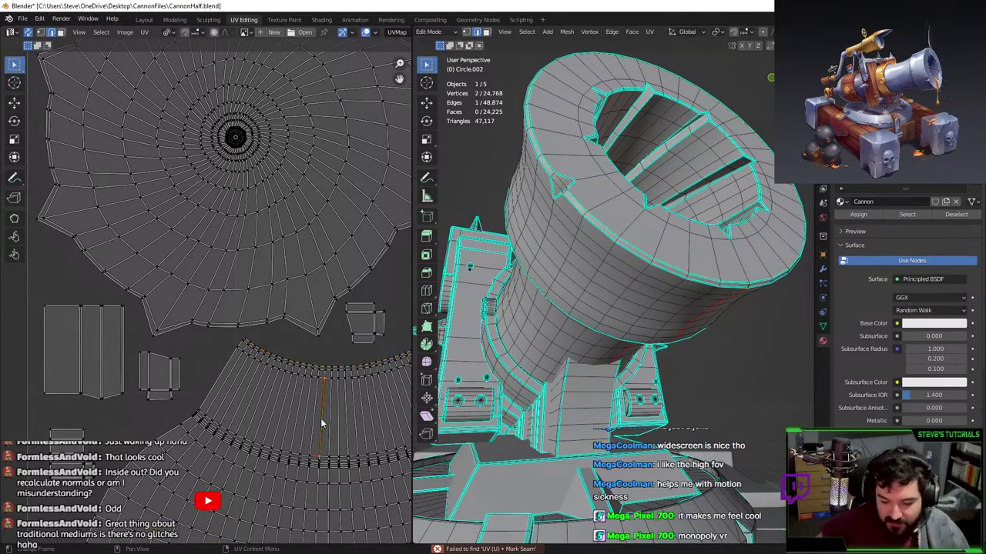
{"action": "key", "text": "l"}
{"action": "key", "text": "u"}
{"action": "left_click", "coordinate": [319, 416]}
{"action": "scroll", "coordinate": [319, 416], "scroll_direction": "down", "scroll_amount": 4}
{"action": "key", "text": "r"}
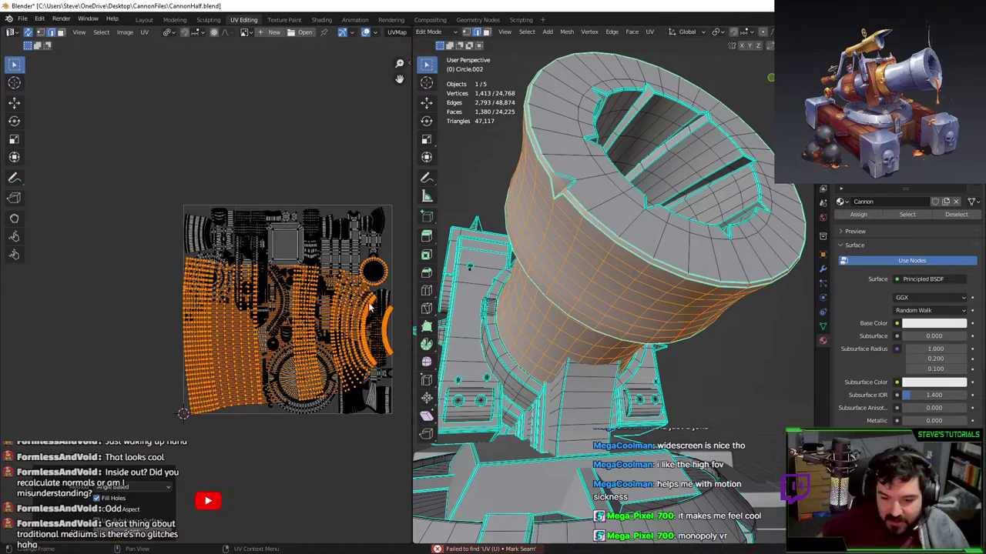
{"action": "left_click", "coordinate": [331, 243]}
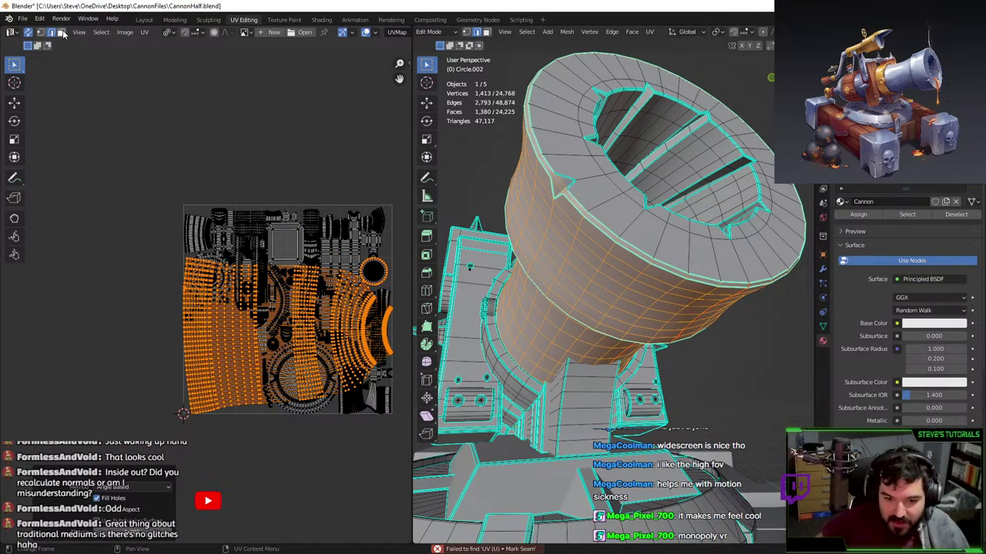
- Rotate the barrel UV island by -90 degrees, then scale it down and move it to its lower-left space in the layout
{"action": "key", "text": "r"}
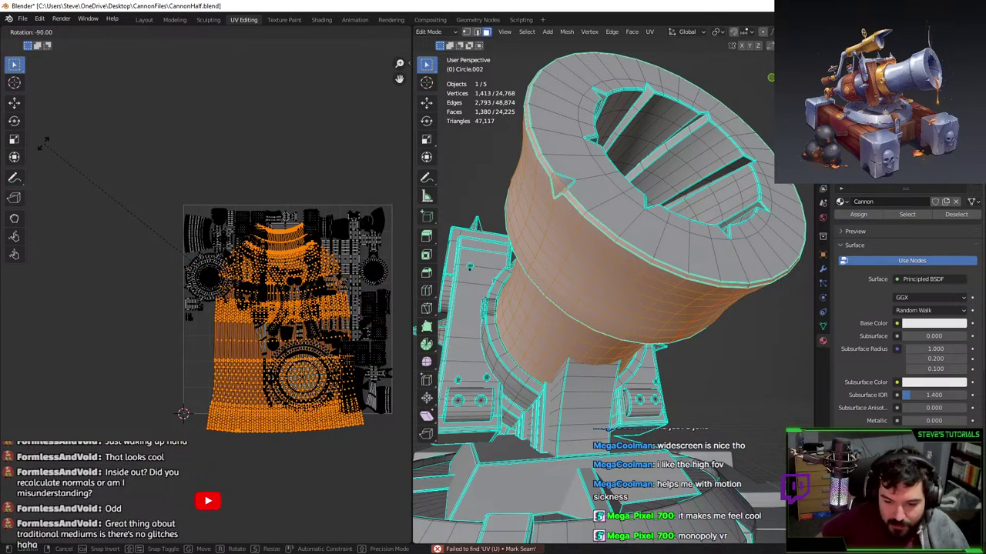
{"action": "left_click", "coordinate": [44, 141], "text": "ctrl"}
{"action": "key", "text": "s"}
{"action": "left_click", "coordinate": [314, 238]}
{"action": "key", "text": "g"}
{"action": "left_click", "coordinate": [260, 258]}
{"action": "scroll", "coordinate": [308, 281], "scroll_direction": "up", "scroll_amount": 3}
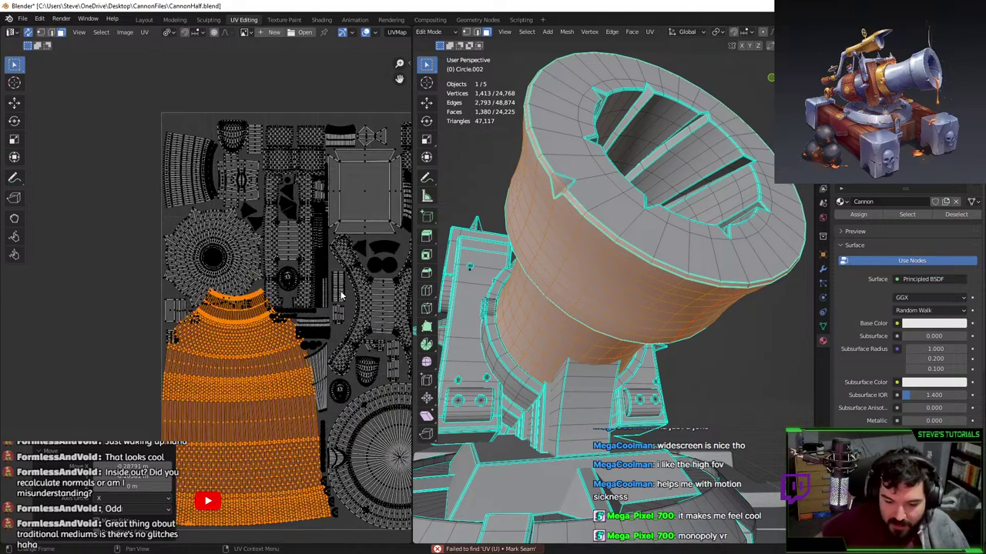
- Fine-tune the barrel UV island's scale and position so it fits between the neighbouring islands
{"action": "key", "text": "s"}
{"action": "left_click", "coordinate": [325, 299]}
{"action": "key", "text": "g"}
{"action": "left_click", "coordinate": [328, 309]}
{"action": "middle_click_drag", "start_coordinate": [328, 307], "coordinate": [390, 204]}
{"action": "key", "text": "s"}
{"action": "left_click", "coordinate": [351, 237]}
{"action": "key", "text": "s"}
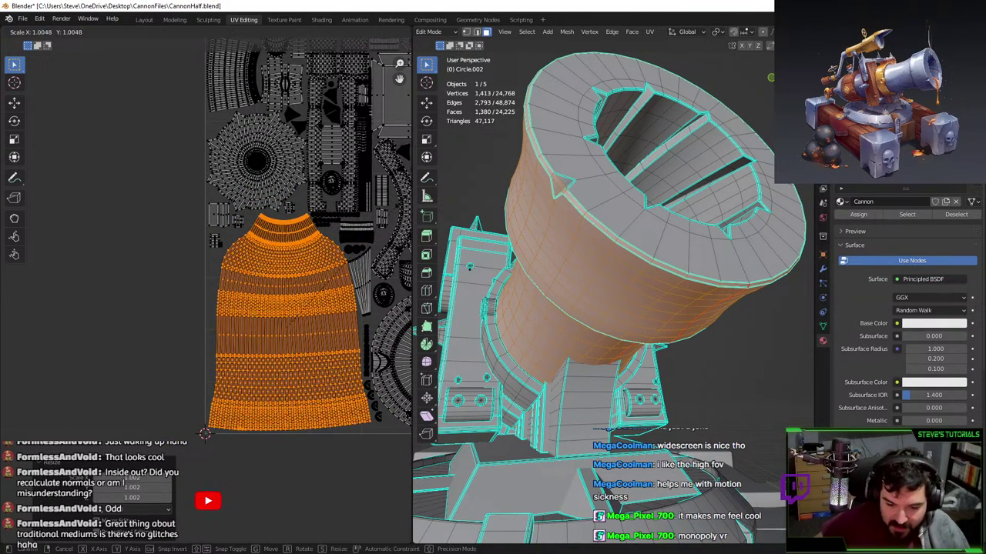
{"action": "left_click", "coordinate": [393, 206]}
{"action": "key", "text": "g"}
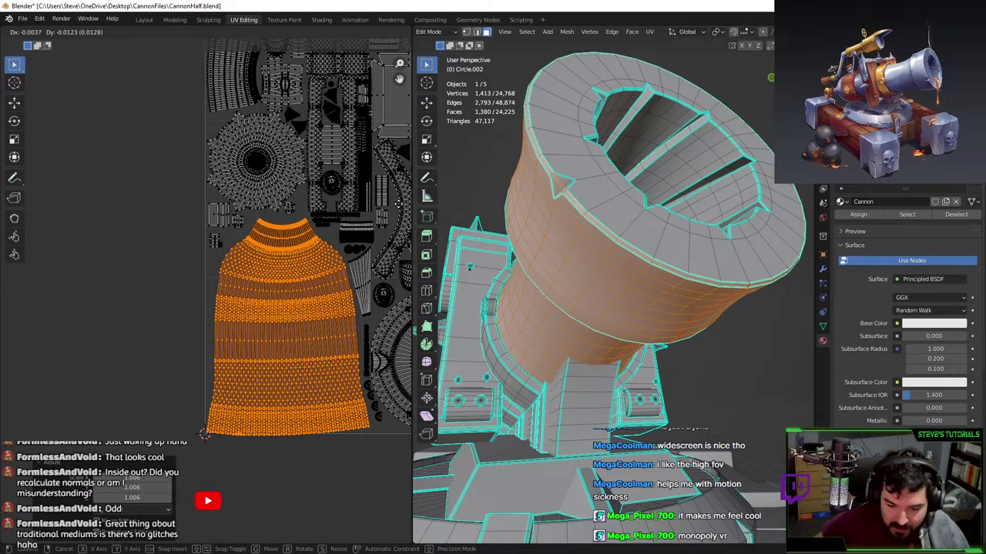
{"action": "left_click", "coordinate": [400, 207]}
- Nudge the barrel UV island's lower corner into place near the origin of the UV square
{"action": "middle_click_drag", "start_coordinate": [290, 320], "coordinate": [221, 180]}
{"action": "scroll", "coordinate": [224, 299], "scroll_direction": "up", "scroll_amount": 8}
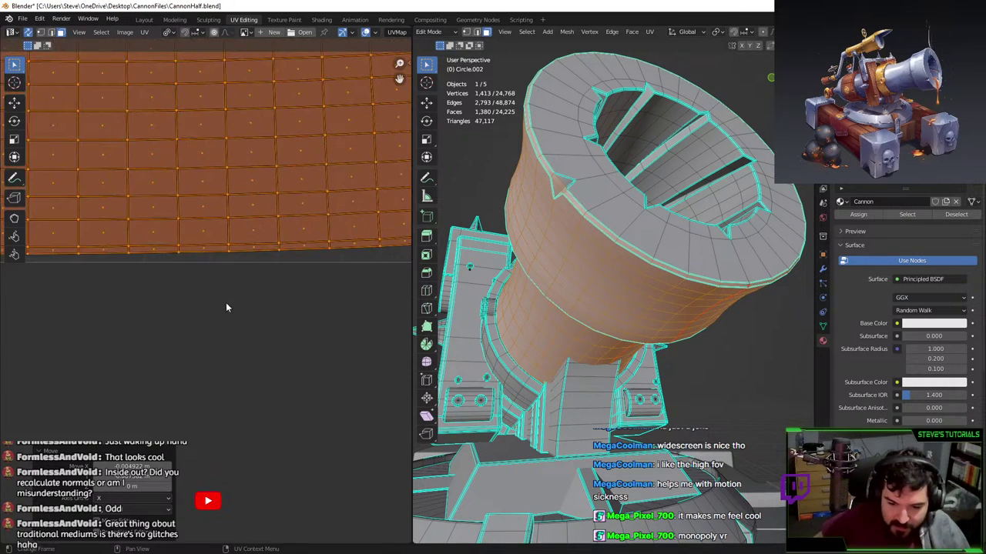
{"action": "middle_click_drag", "start_coordinate": [226, 302], "coordinate": [339, 322], "text": "shift"}
{"action": "scroll", "coordinate": [93, 272], "scroll_direction": "down", "scroll_amount": 3}
{"action": "middle_click_drag", "start_coordinate": [97, 277], "coordinate": [362, 296], "text": "shift"}
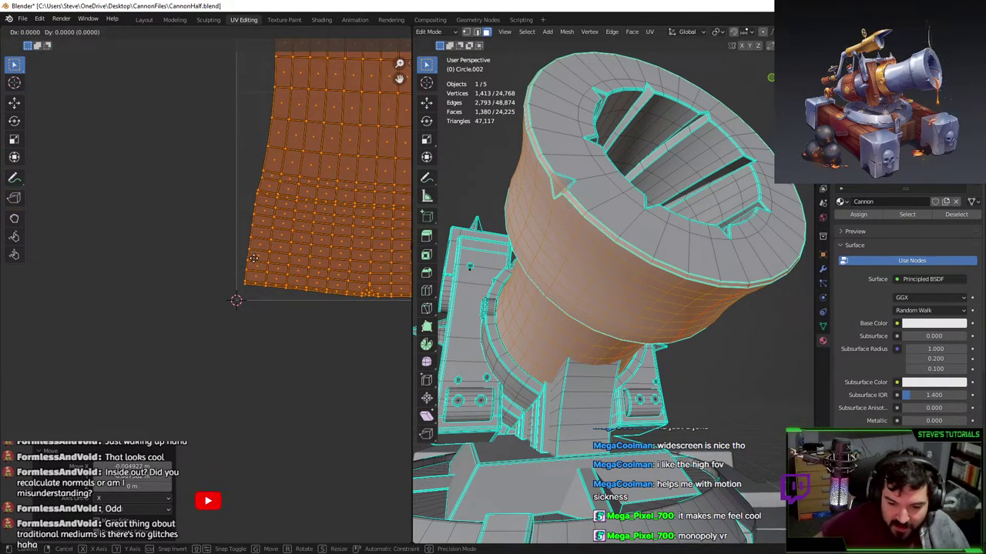
{"action": "scroll", "coordinate": [155, 279], "scroll_direction": "up", "scroll_amount": 2}
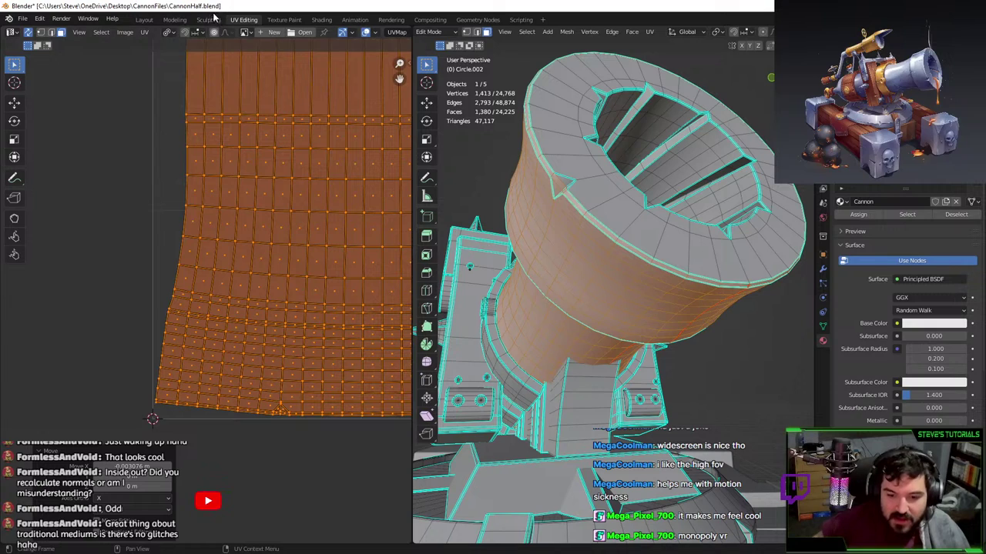
- Set the UV pivot to the 2D cursor, scale the barrel island up by about 1.022, and deselect the mesh
{"action": "left_click", "coordinate": [169, 34]}
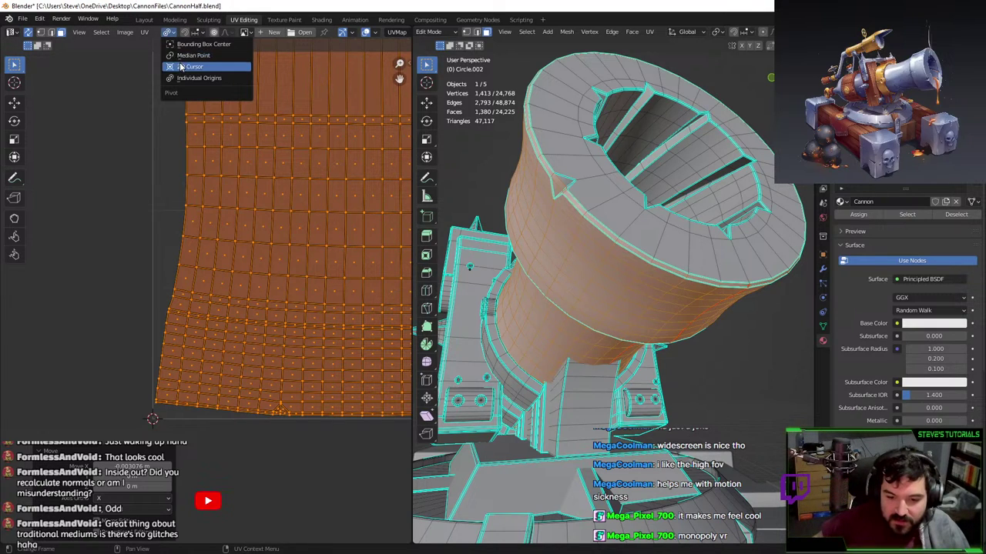
{"action": "left_click", "coordinate": [182, 66]}
{"action": "scroll", "coordinate": [95, 436], "scroll_direction": "down", "scroll_amount": 11}
{"action": "middle_click_drag", "start_coordinate": [106, 355], "coordinate": [192, 276], "text": "shift"}
{"action": "scroll", "coordinate": [255, 181], "scroll_direction": "up", "scroll_amount": 7}
{"action": "key", "text": "s"}
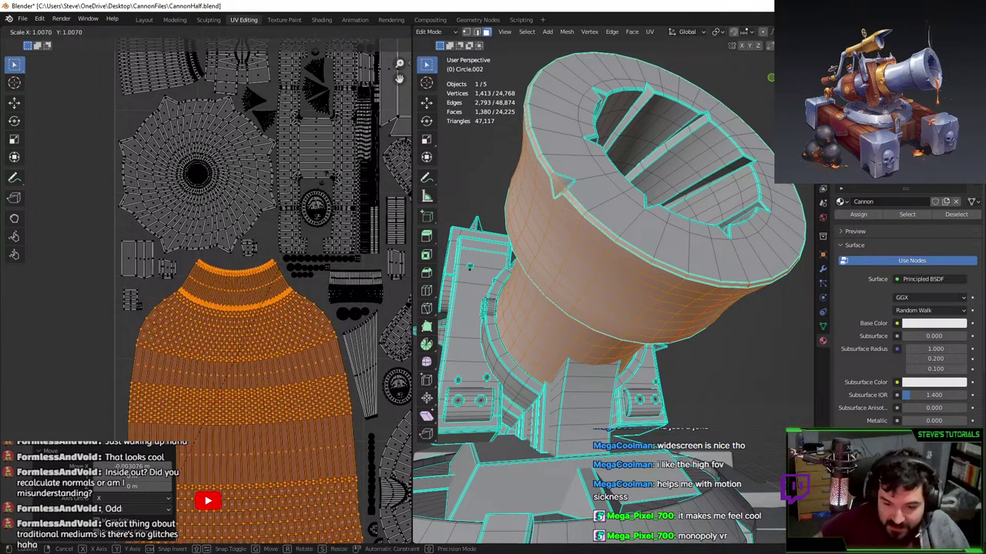
{"action": "left_click", "coordinate": [252, 361]}
{"action": "middle_click_drag", "start_coordinate": [356, 231], "coordinate": [319, 158]}
{"action": "scroll", "coordinate": [176, 308], "scroll_direction": "down", "scroll_amount": 2}
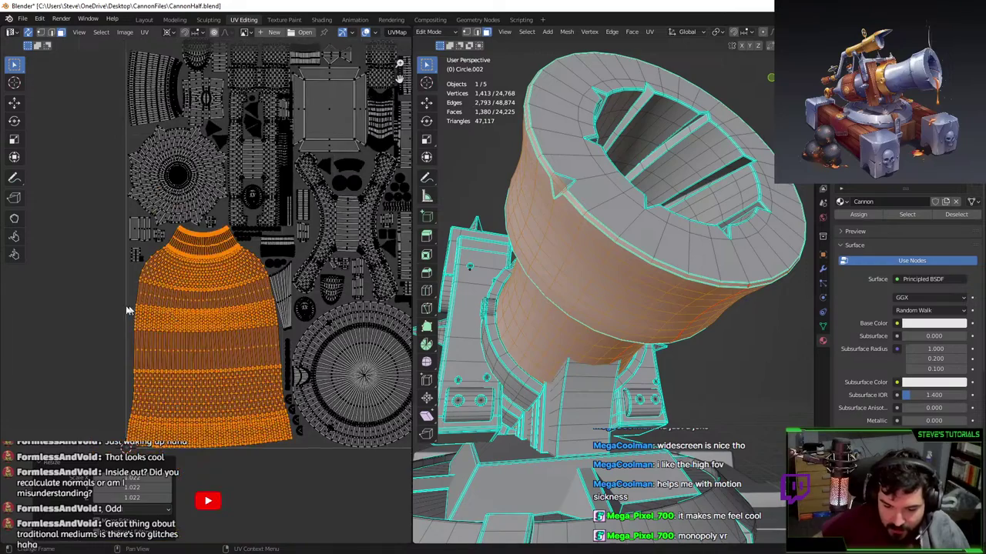
{"action": "key", "text": "alt+a"}
{"action": "scroll", "coordinate": [150, 310], "scroll_direction": "down", "scroll_amount": 1}
- Leave edit mode, switch to Substance 3D Painter, and reload CannonLPMirrored.fbx through the project configuration
{"action": "middle_click_drag", "start_coordinate": [536, 183], "coordinate": [578, 202]}
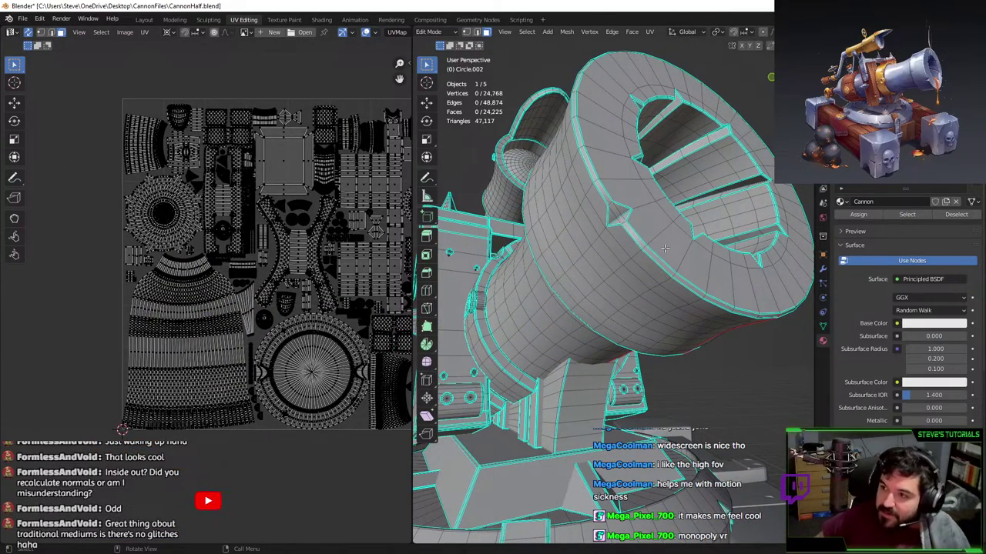
{"action": "middle_click_drag", "start_coordinate": [667, 245], "coordinate": [601, 144]}
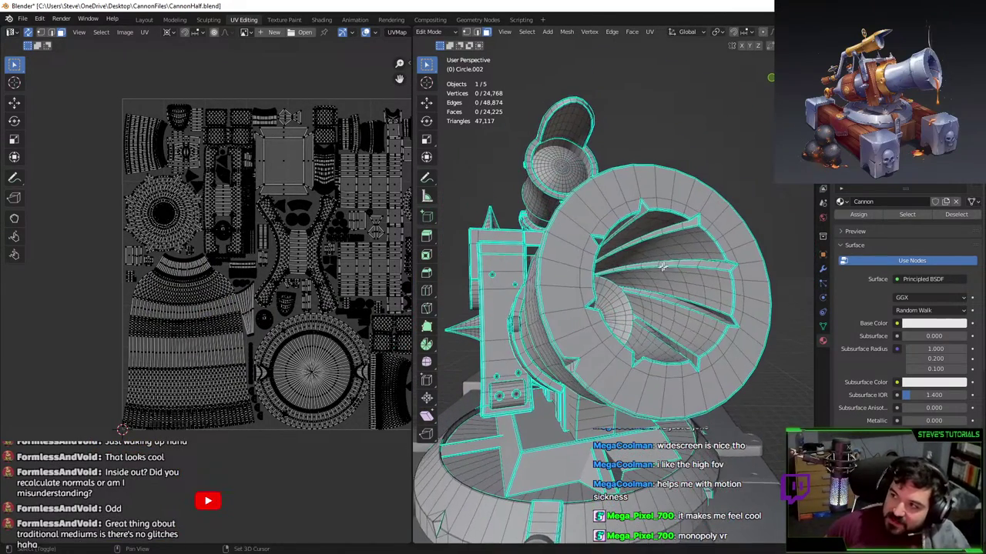
{"action": "key", "text": "Tab"}
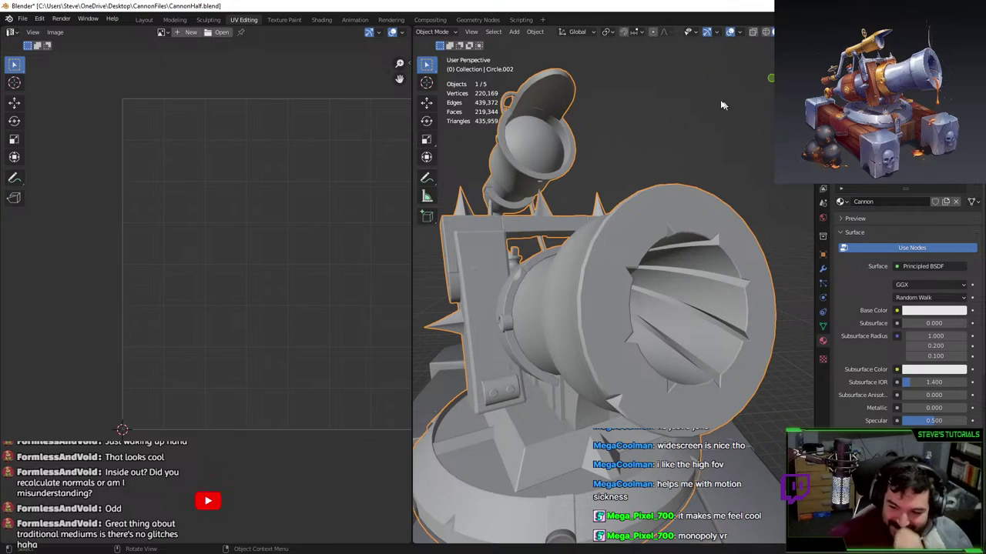
{"action": "key", "text": "alt+Tab"}
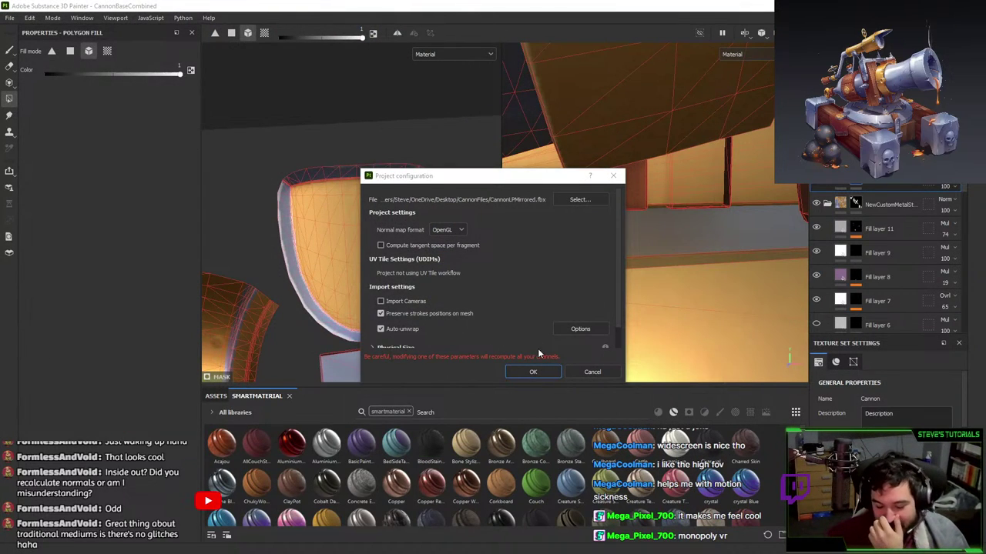
{"action": "left_click", "coordinate": [548, 374]}
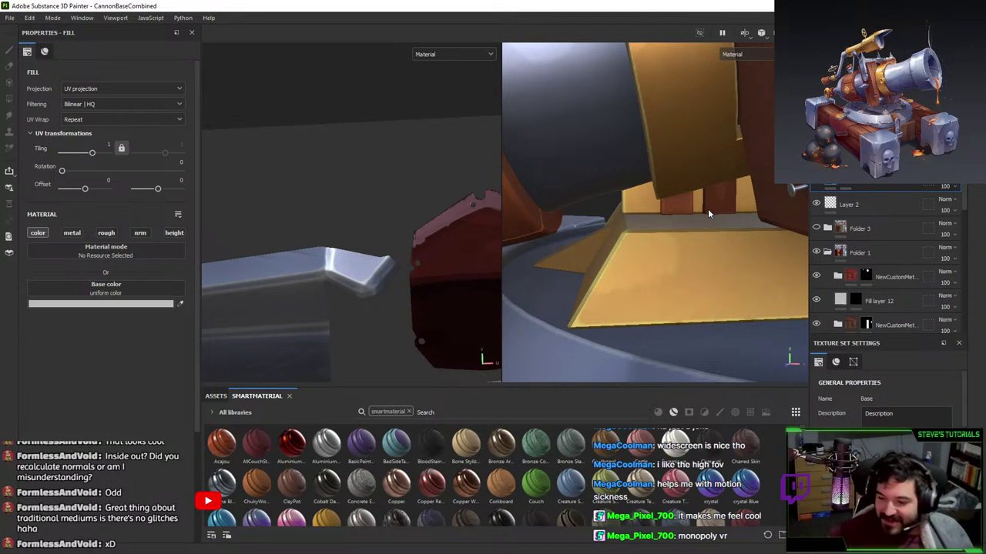
- Inspect the reimported cannon's materials from several angles, focusing on the skull bracket, barrel and brass parts
{"action": "left_click_drag", "start_coordinate": [708, 210], "coordinate": [649, 200], "text": "alt"}
{"action": "scroll", "coordinate": [693, 147], "scroll_direction": "down", "scroll_amount": 4}
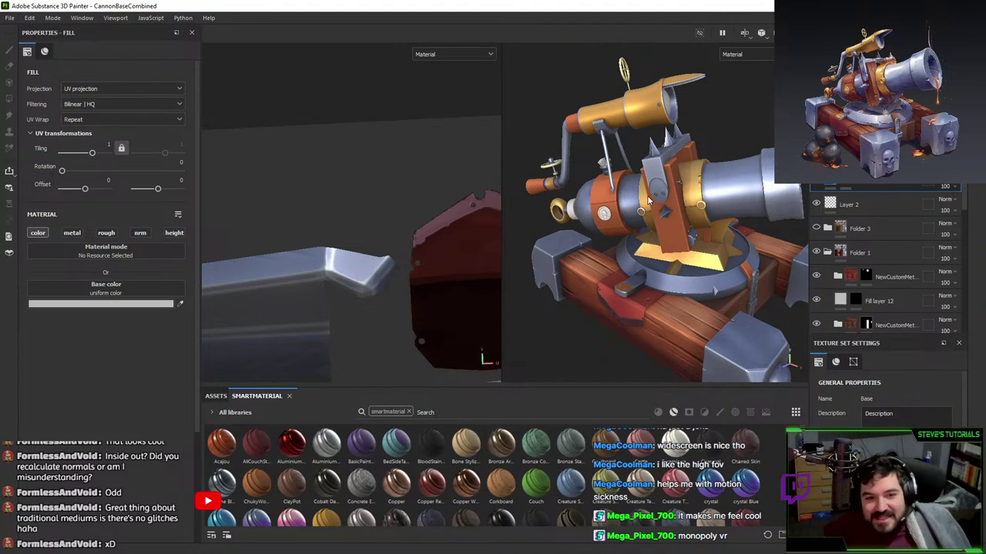
{"action": "left_click_drag", "start_coordinate": [648, 200], "coordinate": [668, 233], "text": "alt"}
{"action": "scroll", "coordinate": [685, 209], "scroll_direction": "up", "scroll_amount": 5}
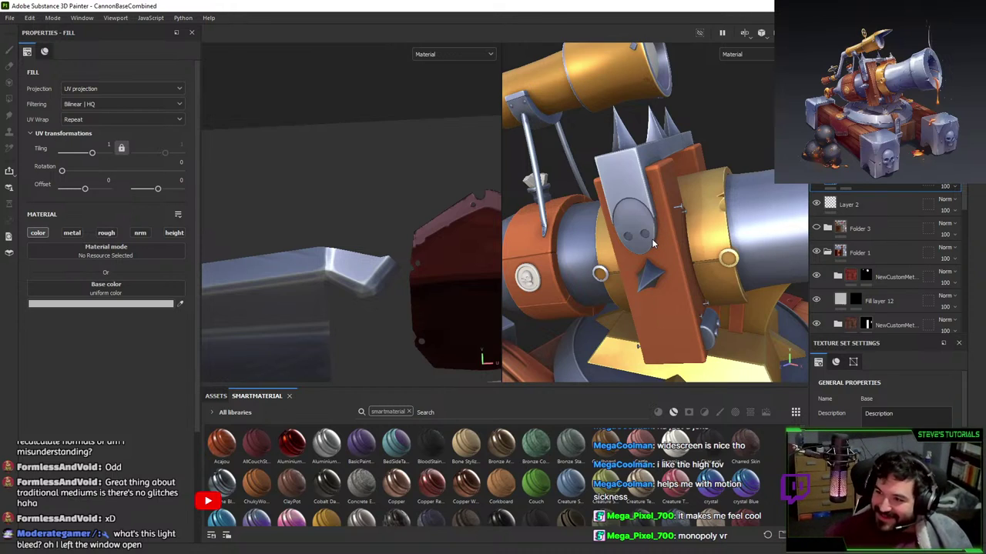
{"action": "left_click_drag", "start_coordinate": [651, 239], "coordinate": [655, 169], "text": "alt"}
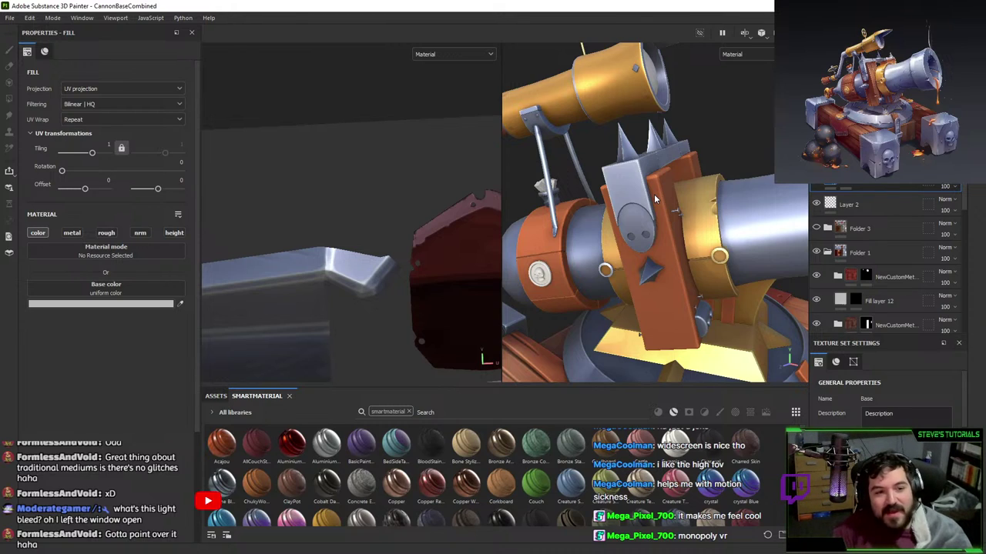
{"action": "left_click_drag", "start_coordinate": [654, 194], "coordinate": [720, 138], "text": "alt"}
{"action": "scroll", "coordinate": [850, 223], "scroll_direction": "down", "scroll_amount": 4}
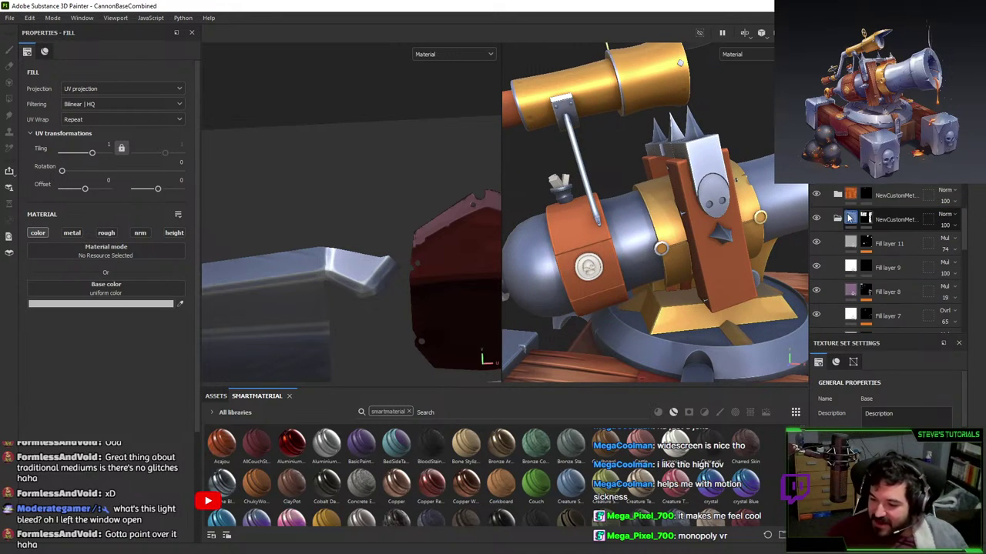
- Activate the orange metal folder's mask with polygon fill and examine the mesh density of the small skull emblem
{"action": "left_click", "coordinate": [866, 195]}
{"action": "key", "text": "4"}
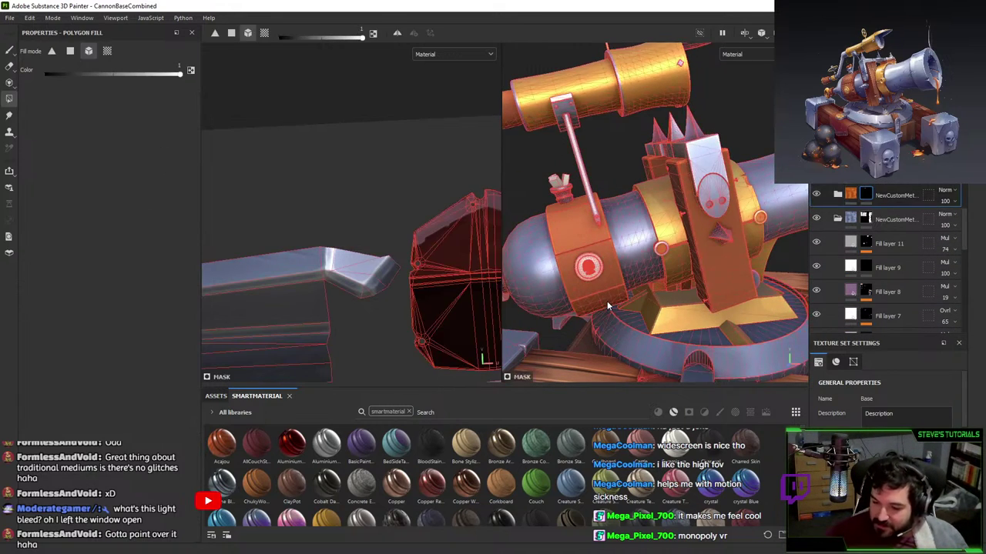
{"action": "left_click_drag", "start_coordinate": [607, 301], "coordinate": [576, 282], "text": "alt"}
{"action": "scroll", "coordinate": [576, 282], "scroll_direction": "up", "scroll_amount": 4}
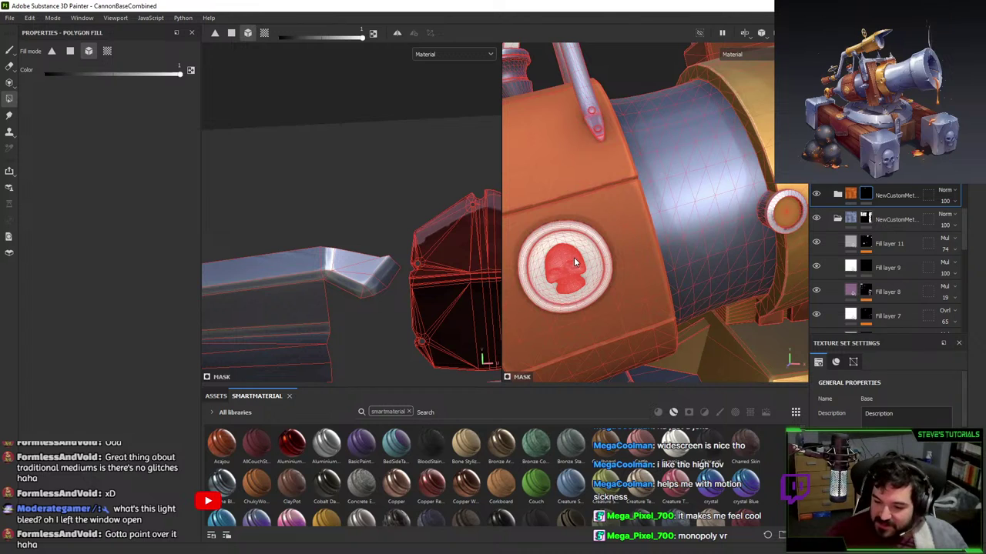
{"action": "scroll", "coordinate": [573, 258], "scroll_direction": "up", "scroll_amount": 2}
{"action": "scroll", "coordinate": [576, 358], "scroll_direction": "up", "scroll_amount": 6}
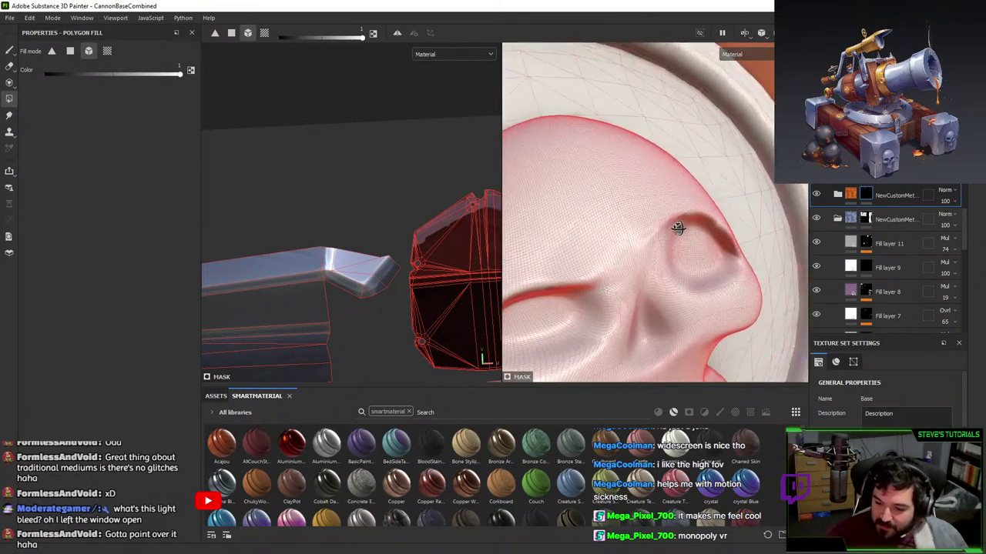
{"action": "left_click_drag", "start_coordinate": [635, 227], "coordinate": [646, 237], "text": "alt"}
{"action": "key", "text": "1"}
{"action": "scroll", "coordinate": [686, 275], "scroll_direction": "down", "scroll_amount": 5}
{"action": "mouse_move", "coordinate": [717, 247]}
{"action": "left_mouse_down", "text": "alt"}
{"action": "mouse_move", "coordinate": [794, 240]}
{"action": "mouse_move", "coordinate": [743, 232]}
{"action": "left_mouse_up", "text": "alt"}
{"action": "scroll", "coordinate": [723, 245], "scroll_direction": "down", "scroll_amount": 2}
{"action": "key", "text": "4"}
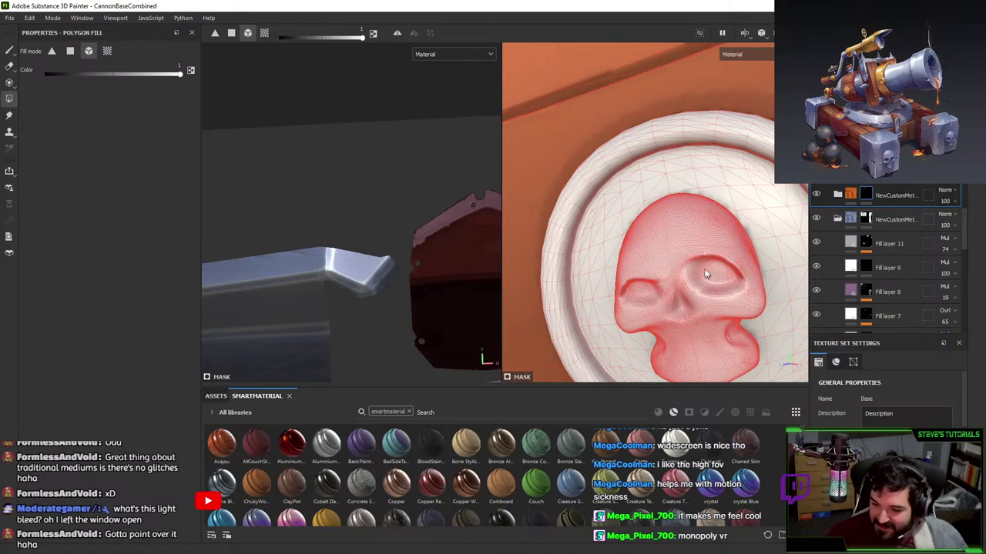
{"action": "key", "text": "x"}
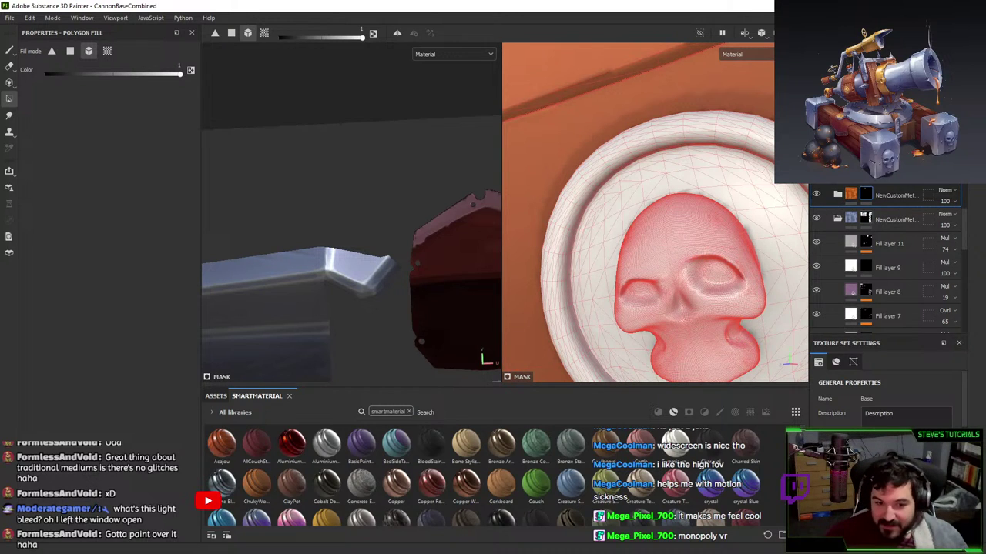
- Switch to Blender and set the small skull object's subdivision level to 0
{"action": "key", "text": "alt+Tab"}
{"action": "scroll", "coordinate": [557, 251], "scroll_direction": "down", "scroll_amount": 4}
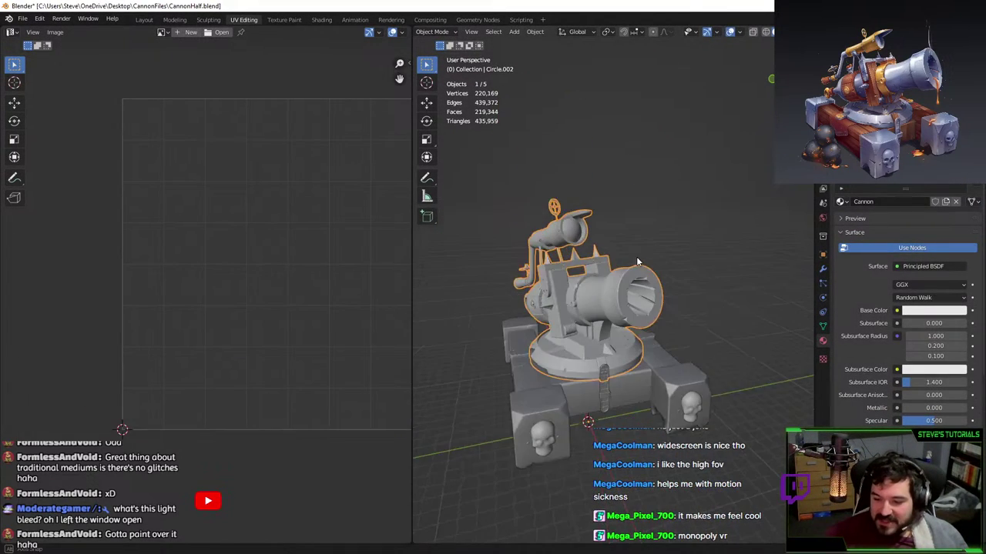
{"action": "left_click", "coordinate": [636, 256]}
{"action": "scroll", "coordinate": [616, 316], "scroll_direction": "up", "scroll_amount": 3}
{"action": "middle_click_drag", "start_coordinate": [616, 315], "coordinate": [667, 304], "text": "shift"}
{"action": "scroll", "coordinate": [488, 280], "scroll_direction": "up", "scroll_amount": 1}
{"action": "left_click", "coordinate": [487, 305]}
{"action": "scroll", "coordinate": [495, 311], "scroll_direction": "down", "scroll_amount": 3}
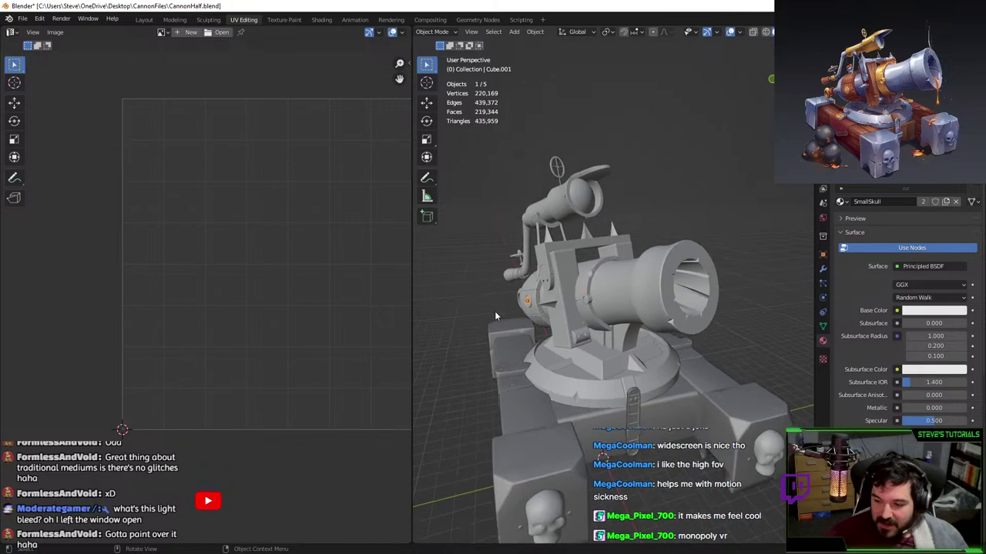
{"action": "key", "text": "ctrl+0"}
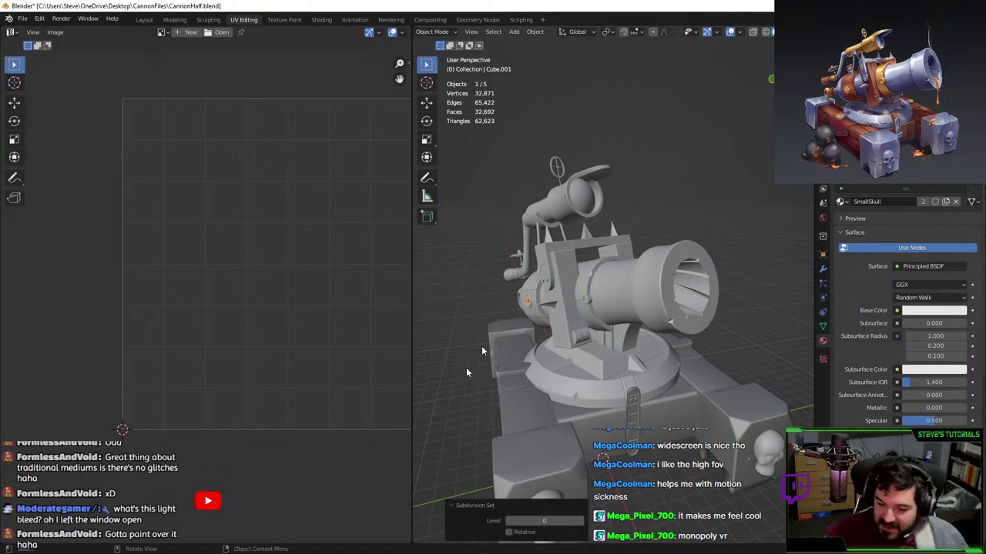
- Select all the cannon objects and export them as FBX, overwriting CannonLPMirrored.fbx with Selected Objects enabled
{"action": "left_click", "coordinate": [778, 454]}
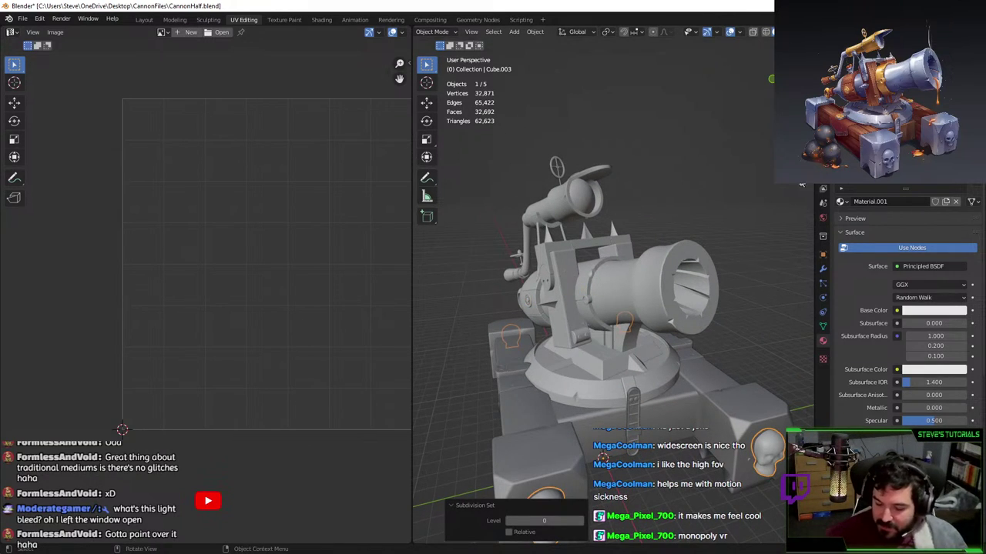
{"action": "scroll", "coordinate": [577, 180], "scroll_direction": "down", "scroll_amount": 4}
{"action": "scroll", "coordinate": [482, 264], "scroll_direction": "up", "scroll_amount": 2}
{"action": "key", "text": "a"}
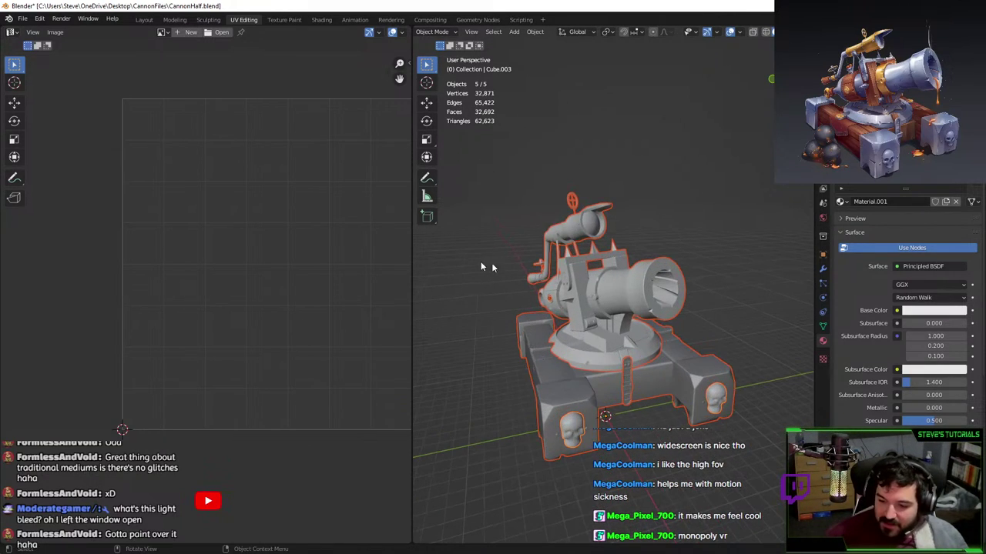
{"action": "left_click", "coordinate": [24, 19]}
{"action": "mouse_move", "coordinate": [62, 182]}
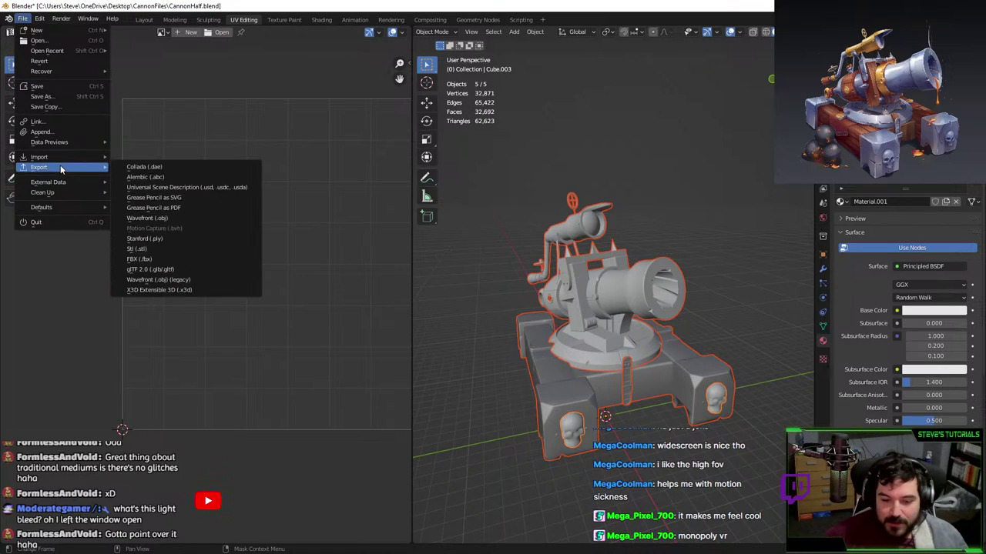
{"action": "left_click", "coordinate": [154, 260]}
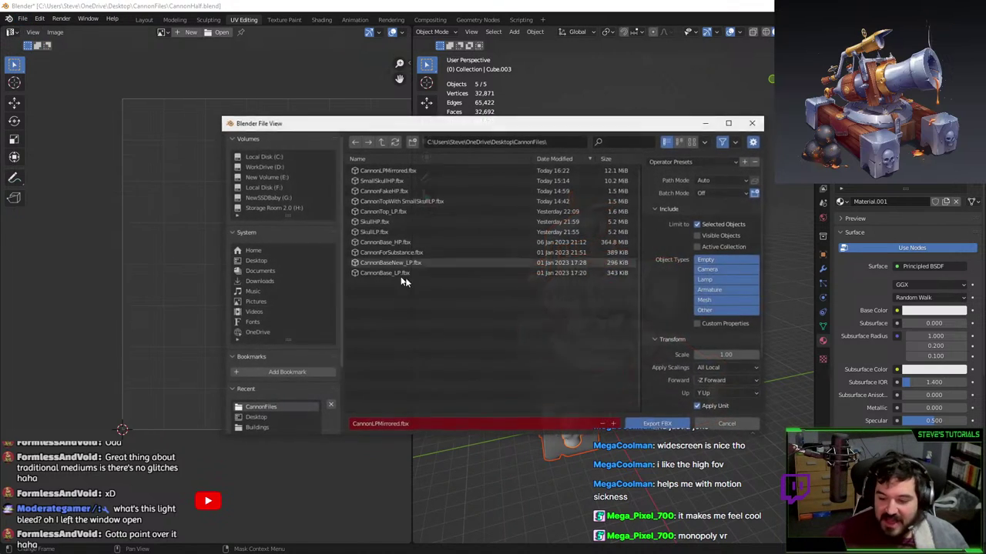
{"action": "left_click", "coordinate": [653, 425]}
- Switch to Substance 3D Painter and reload CannonLPMirrored.fbx as the project mesh, keeping the OpenGL normal format
{"action": "key", "text": "alt+Tab"}
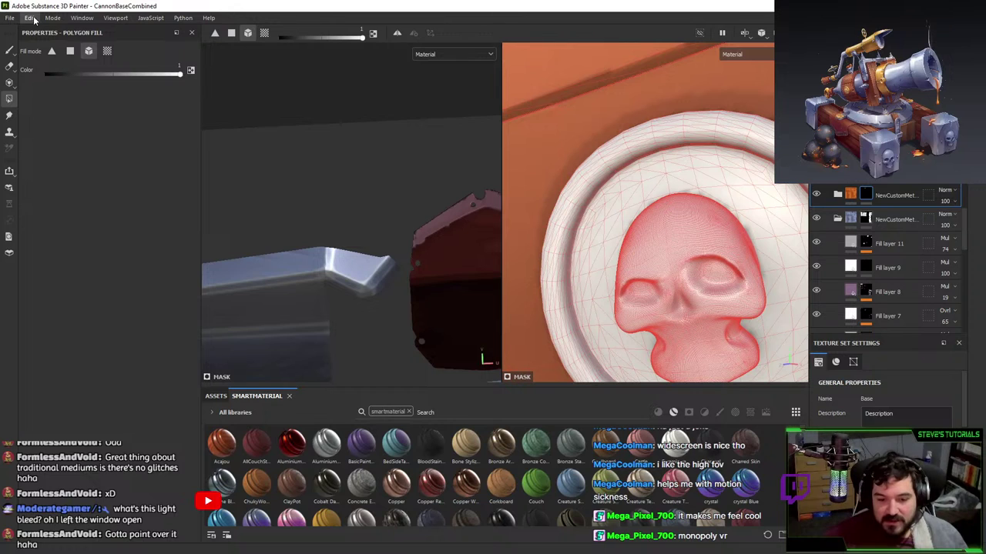
{"action": "left_click", "coordinate": [29, 18]}
{"action": "left_click", "coordinate": [69, 51]}
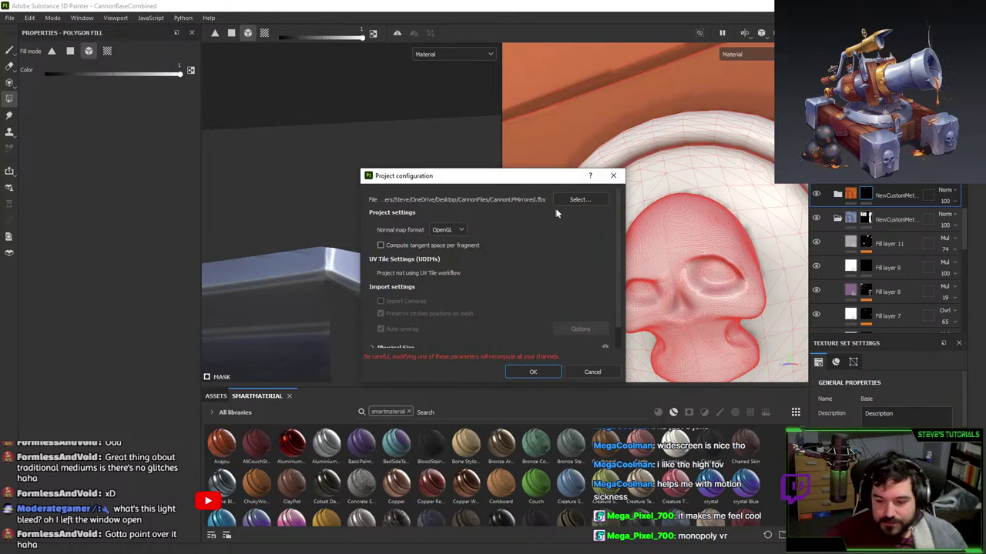
{"action": "left_click", "coordinate": [589, 201]}
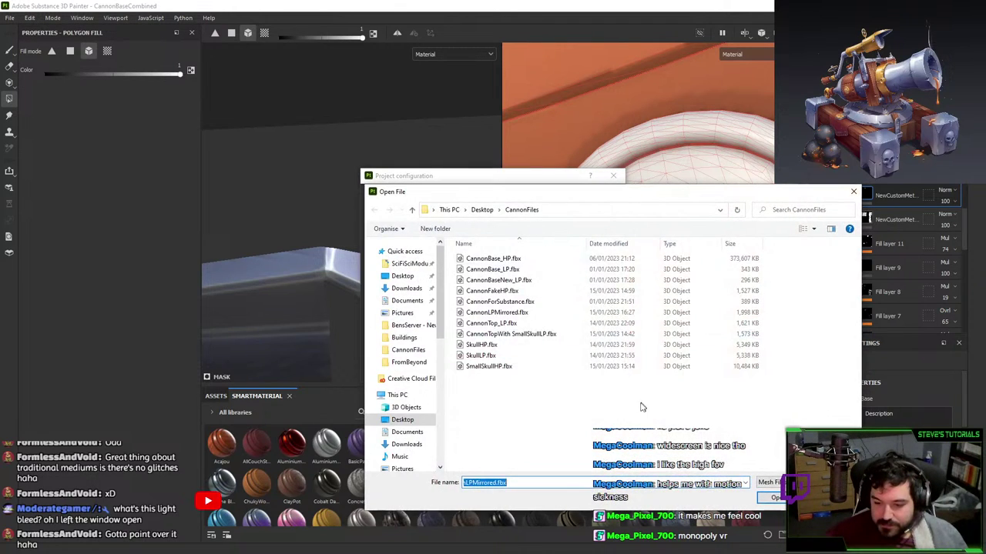
{"action": "left_click", "coordinate": [773, 498]}
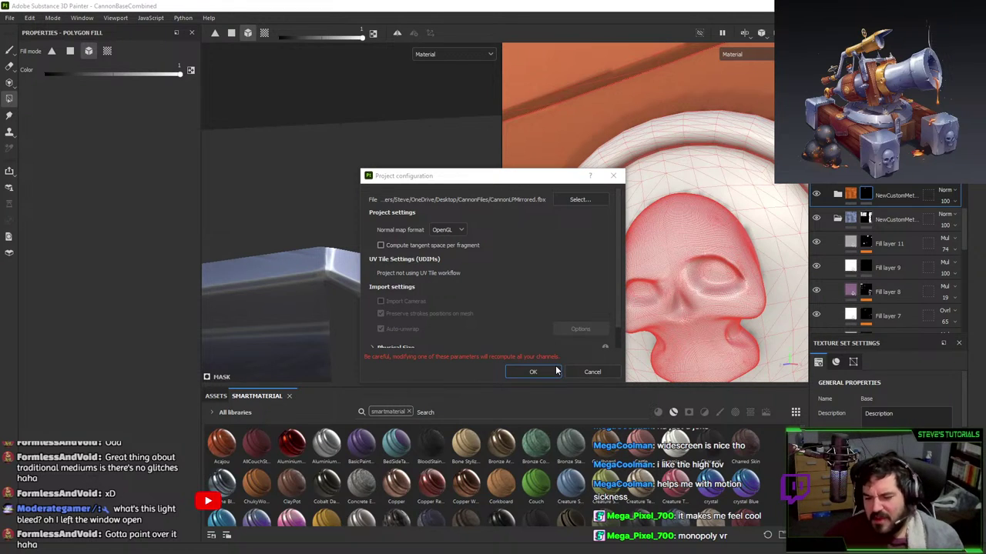
{"action": "left_click", "coordinate": [613, 175]}
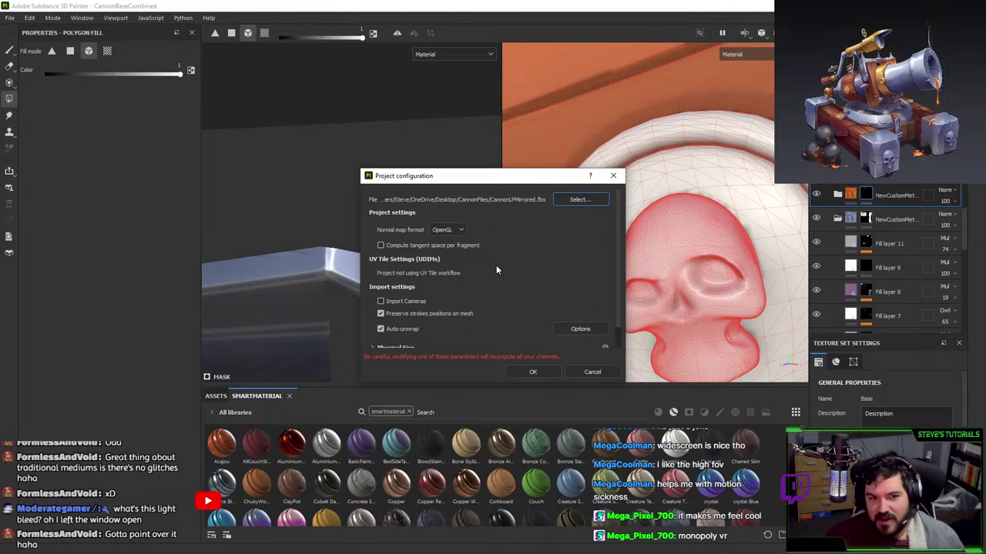
{"action": "left_click", "coordinate": [531, 368]}
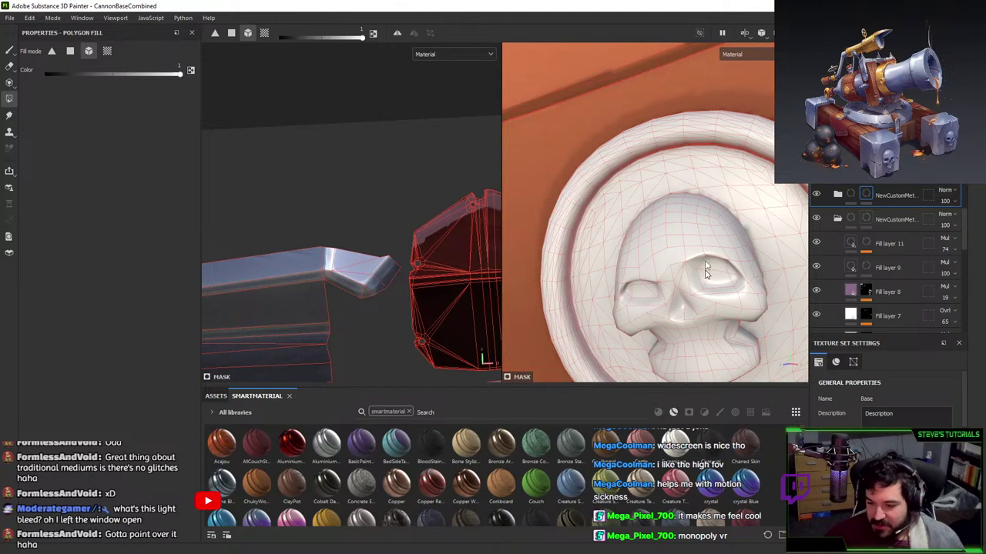
- Inspect the reimported small skull emblem up close and make its texture set active
{"action": "scroll", "coordinate": [674, 289], "scroll_direction": "up", "scroll_amount": 1}
{"action": "key", "text": "1"}
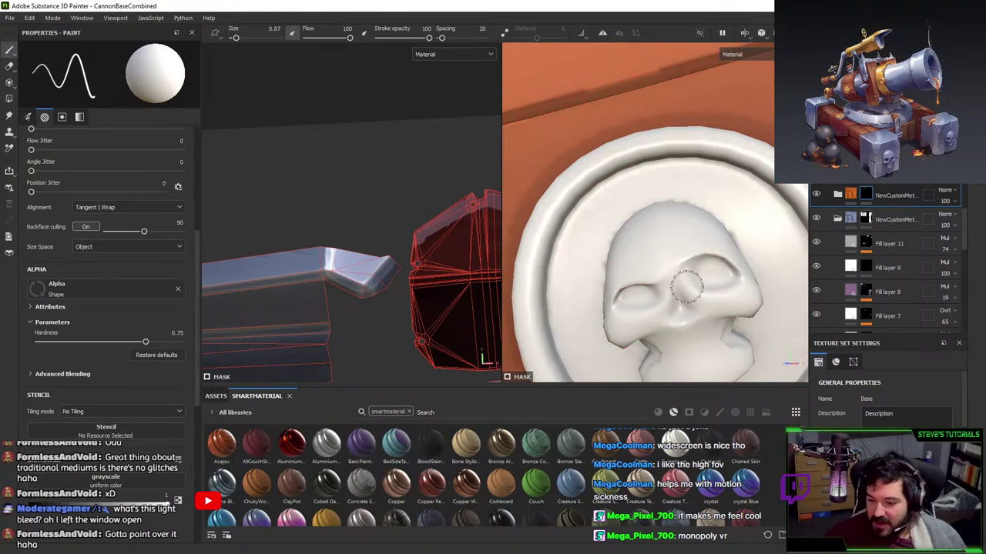
{"action": "scroll", "coordinate": [686, 287], "scroll_direction": "down", "scroll_amount": 4}
{"action": "middle_click_drag", "start_coordinate": [712, 254], "coordinate": [695, 224], "text": "alt"}
{"action": "mouse_move", "coordinate": [695, 224]}
{"action": "left_mouse_down", "text": "alt"}
{"action": "mouse_move", "coordinate": [734, 174]}
{"action": "mouse_move", "coordinate": [701, 199]}
{"action": "left_mouse_up", "text": "alt"}
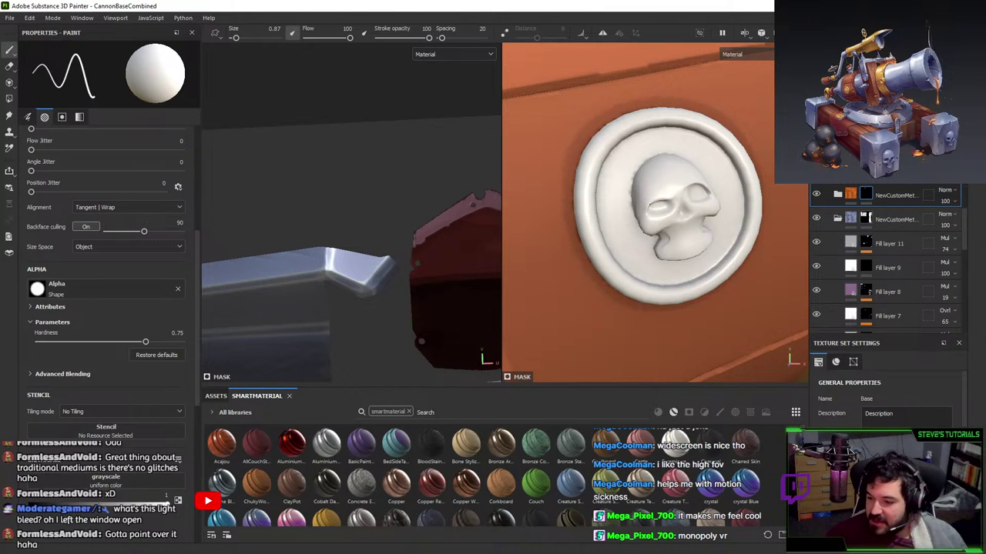
{"action": "right_click", "coordinate": [702, 199], "text": "ctrl+alt"}
{"action": "scroll", "coordinate": [883, 397], "scroll_direction": "down", "scroll_amount": 4}
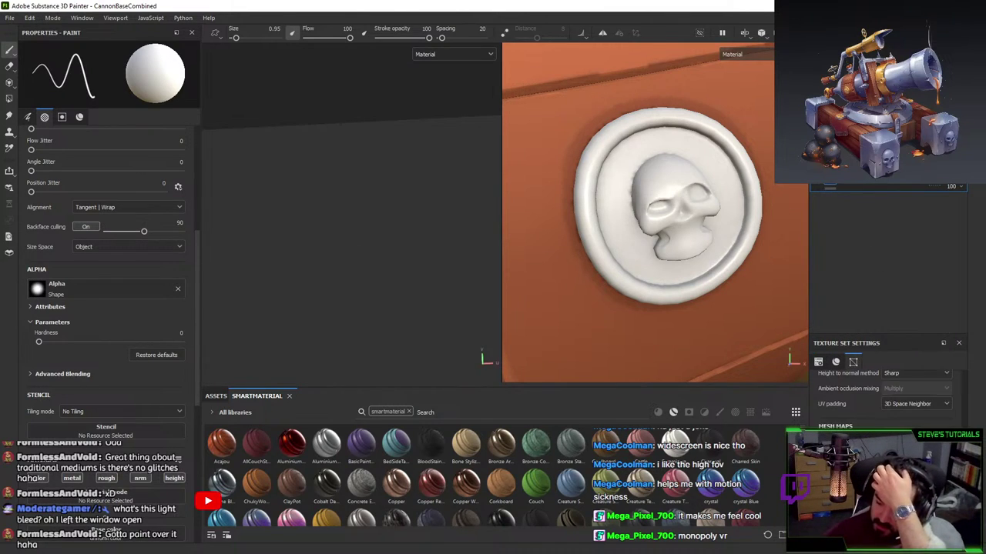
{"action": "scroll", "coordinate": [645, 236], "scroll_direction": "up", "scroll_amount": 4}
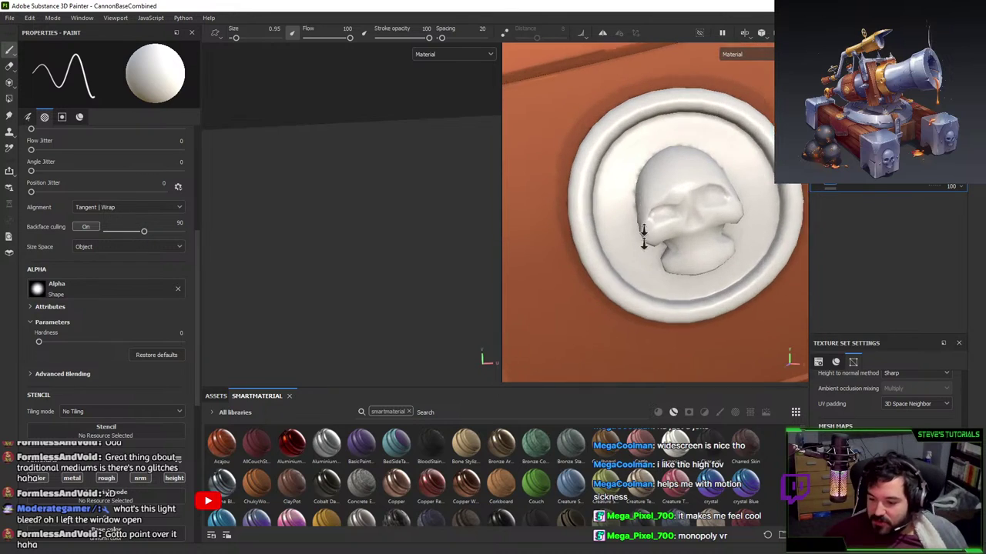
{"action": "left_click_drag", "start_coordinate": [655, 231], "coordinate": [650, 216], "text": "alt"}
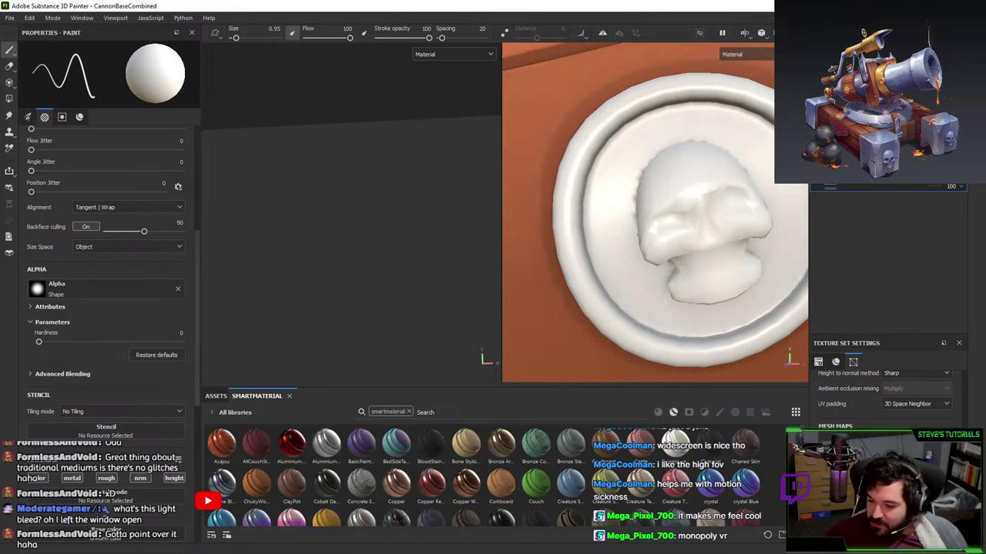
- Examine the untextured skull emblem's shape and shading up close and from several angles
{"action": "scroll", "coordinate": [659, 274], "scroll_direction": "up", "scroll_amount": 5}
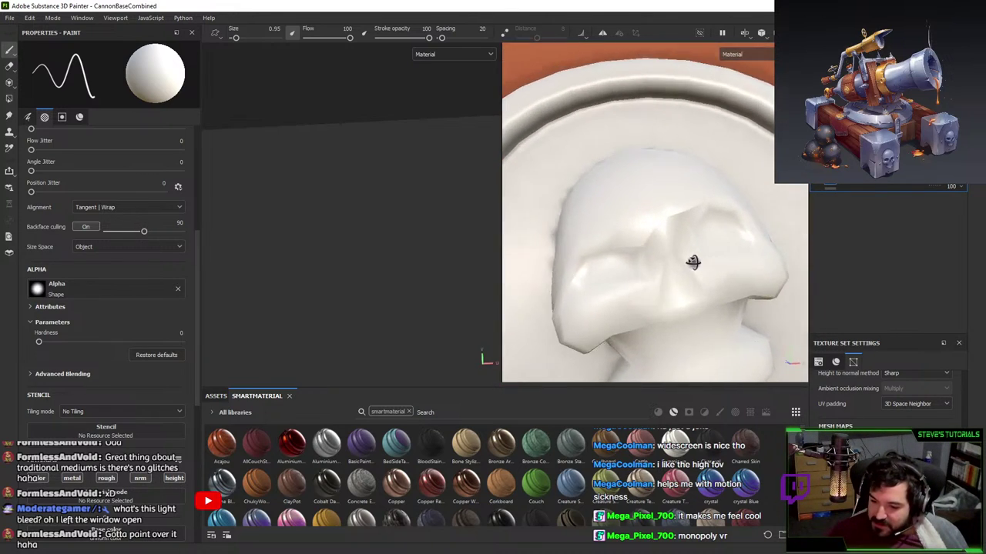
{"action": "left_click_drag", "start_coordinate": [659, 275], "coordinate": [689, 282], "text": "alt"}
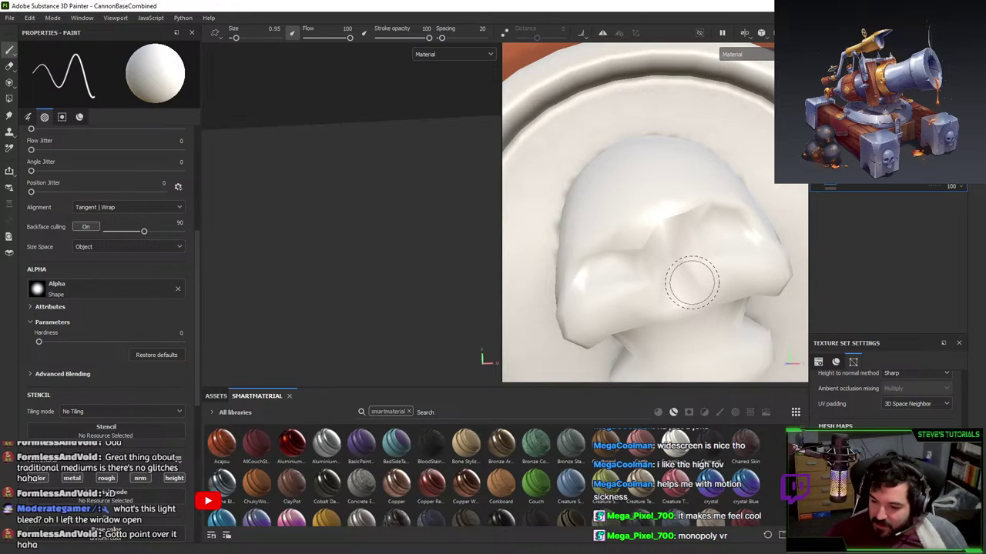
{"action": "right_click_drag", "start_coordinate": [676, 292], "coordinate": [711, 86], "text": "alt"}
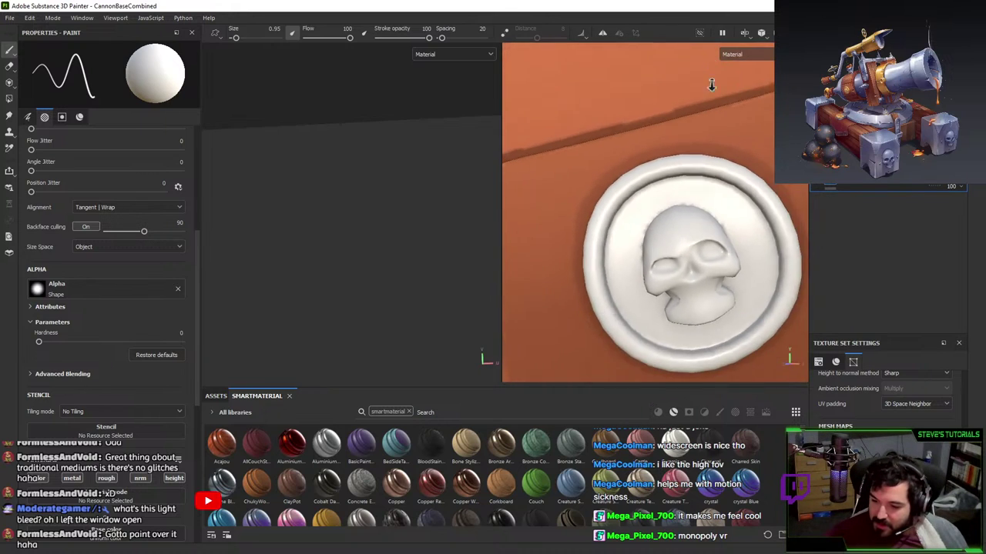
{"action": "mouse_move", "coordinate": [671, 265]}
{"action": "left_mouse_down", "text": "alt"}
{"action": "mouse_move", "coordinate": [723, 248]}
{"action": "mouse_move", "coordinate": [714, 260]}
{"action": "left_mouse_up", "text": "alt"}
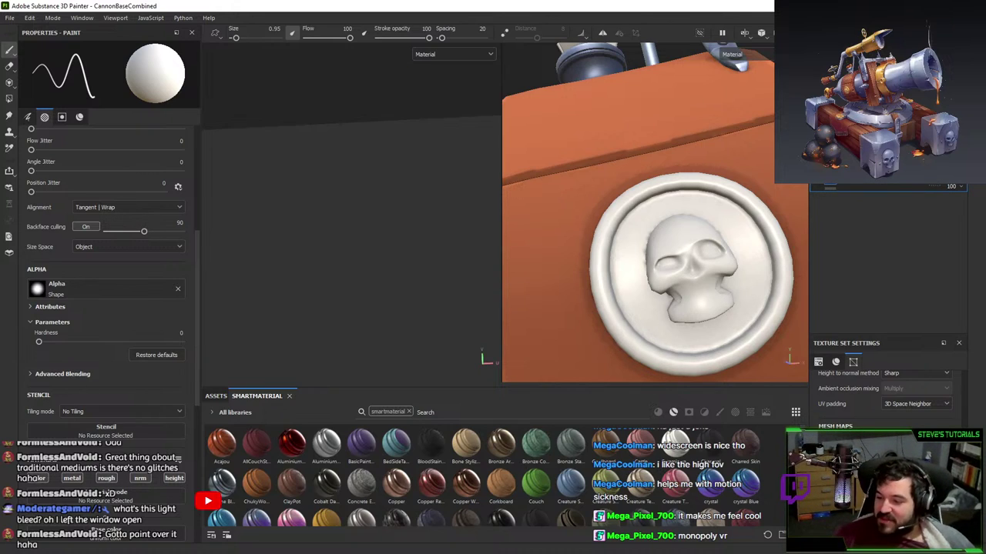
{"action": "left_click_drag", "start_coordinate": [716, 273], "coordinate": [730, 204], "text": "alt"}
{"action": "scroll", "coordinate": [731, 204], "scroll_direction": "down", "scroll_amount": 2}
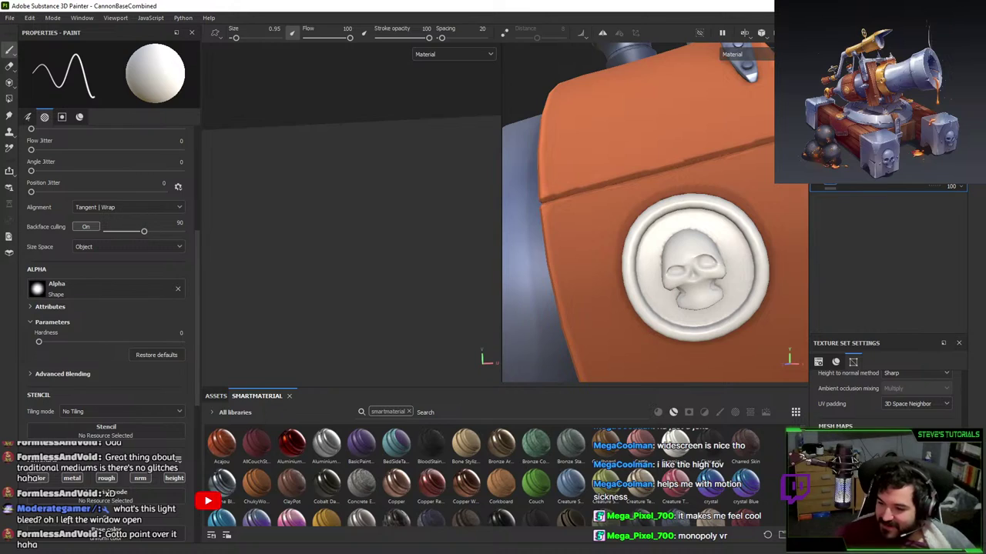
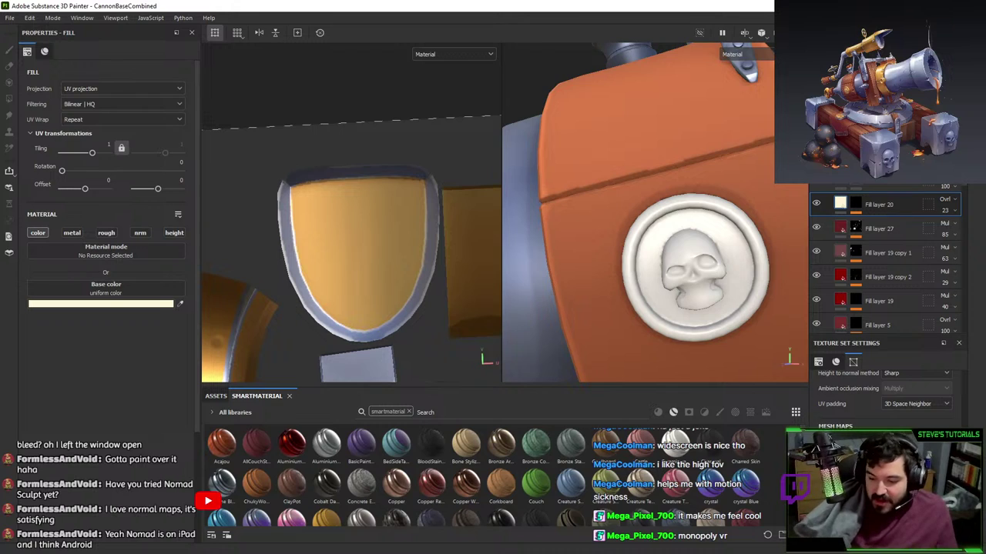
- Add a paint layer above Fill layer 20 and collapse the material folders in the layer stack
{"action": "left_click", "coordinate": [762, 349]}
{"action": "left_click", "coordinate": [758, 364]}
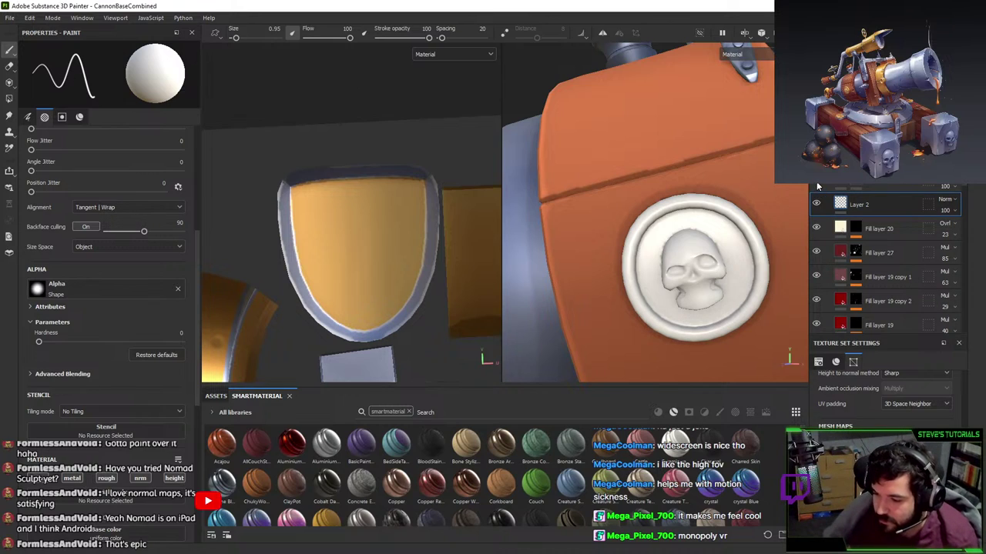
{"action": "scroll", "coordinate": [850, 254], "scroll_direction": "down", "scroll_amount": 3}
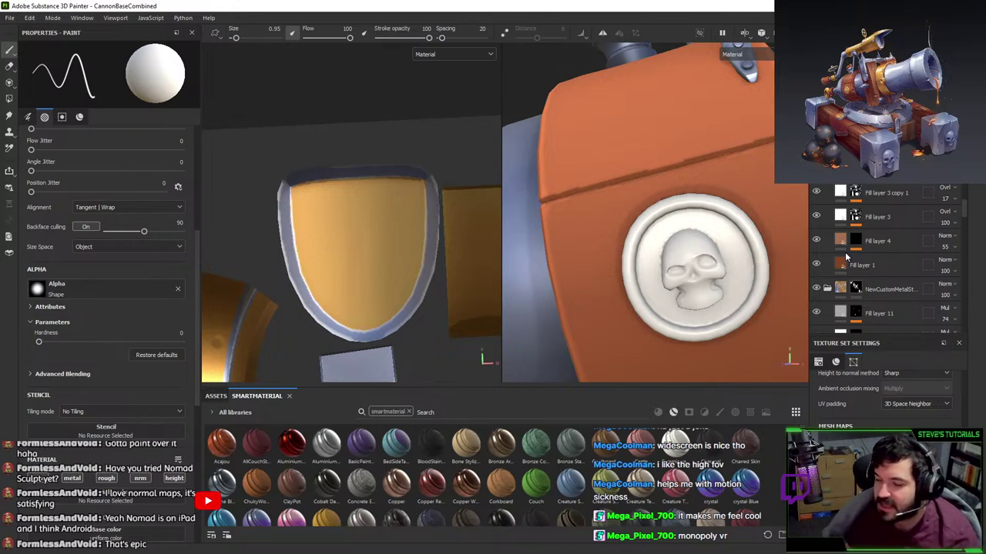
{"action": "scroll", "coordinate": [847, 258], "scroll_direction": "down", "scroll_amount": 2}
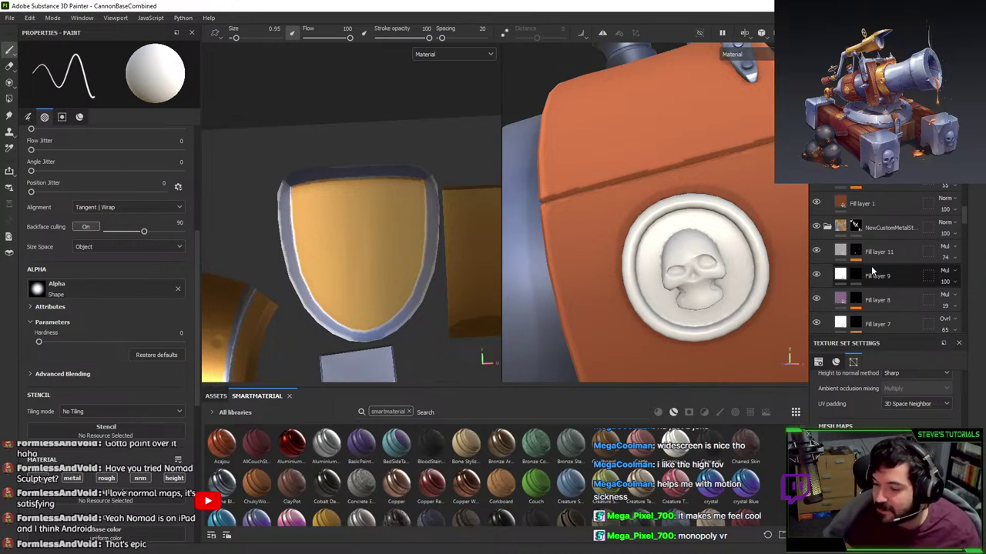
{"action": "left_click", "coordinate": [815, 229]}
{"action": "left_click", "coordinate": [815, 229]}
{"action": "scroll", "coordinate": [829, 237], "scroll_direction": "down", "scroll_amount": 3}
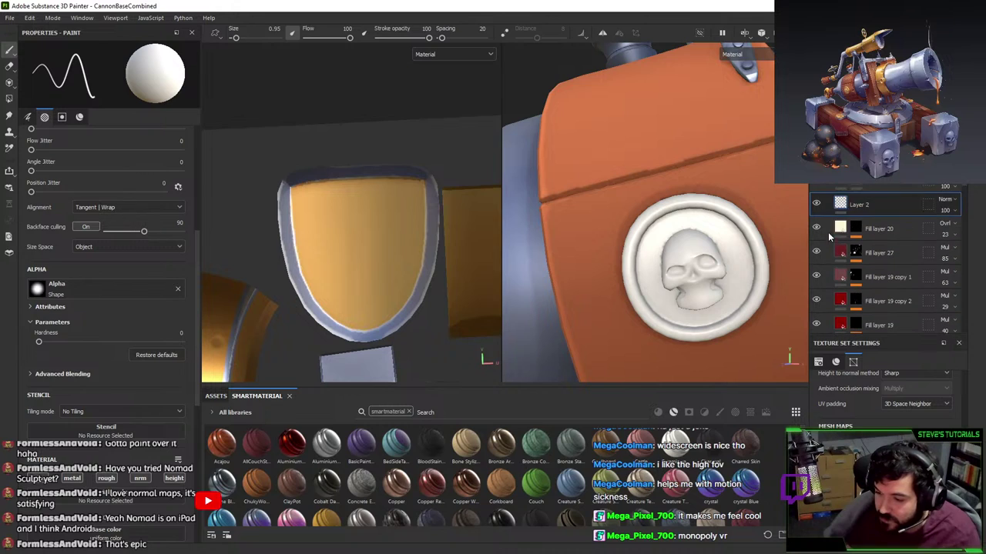
{"action": "scroll", "coordinate": [830, 194], "scroll_direction": "up", "scroll_amount": 3}
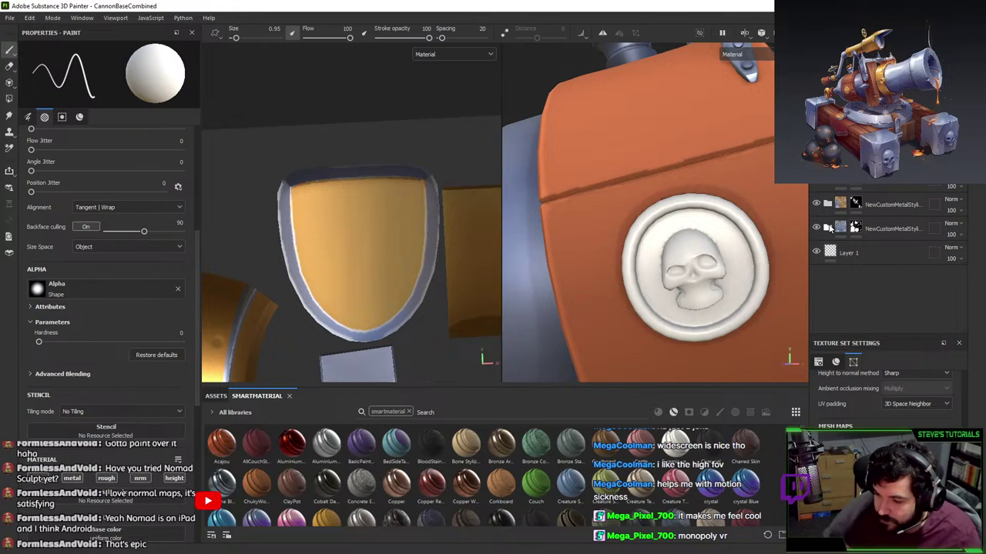
{"action": "left_click", "coordinate": [816, 203]}
{"action": "left_click", "coordinate": [817, 203]}
- Polygon-fill the emblem's disc and rim in the gold NewCustomMetal folder's mask so the metal material covers them
{"action": "left_click", "coordinate": [855, 204]}
{"action": "key", "text": "4"}
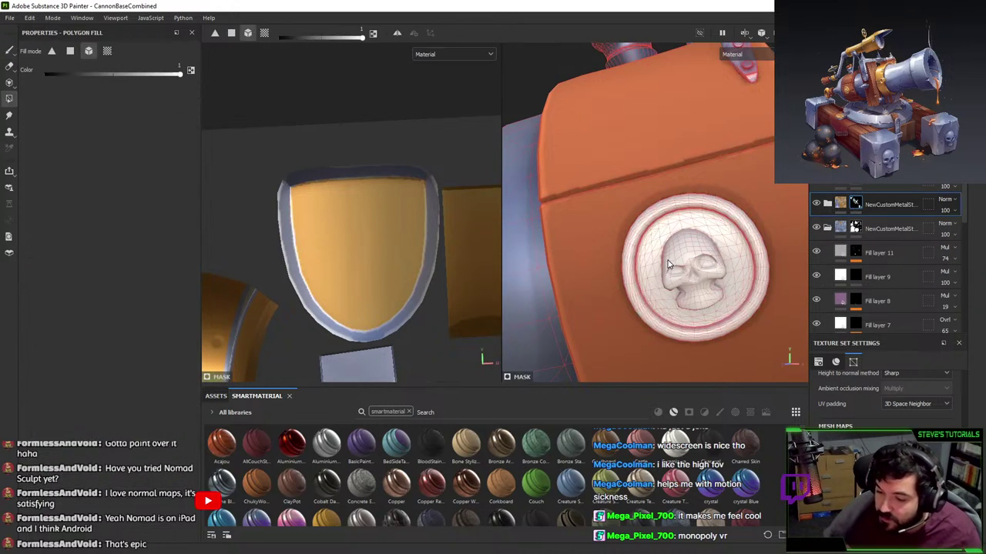
{"action": "left_click", "coordinate": [664, 262]}
{"action": "left_click", "coordinate": [686, 260]}
{"action": "left_click", "coordinate": [697, 265]}
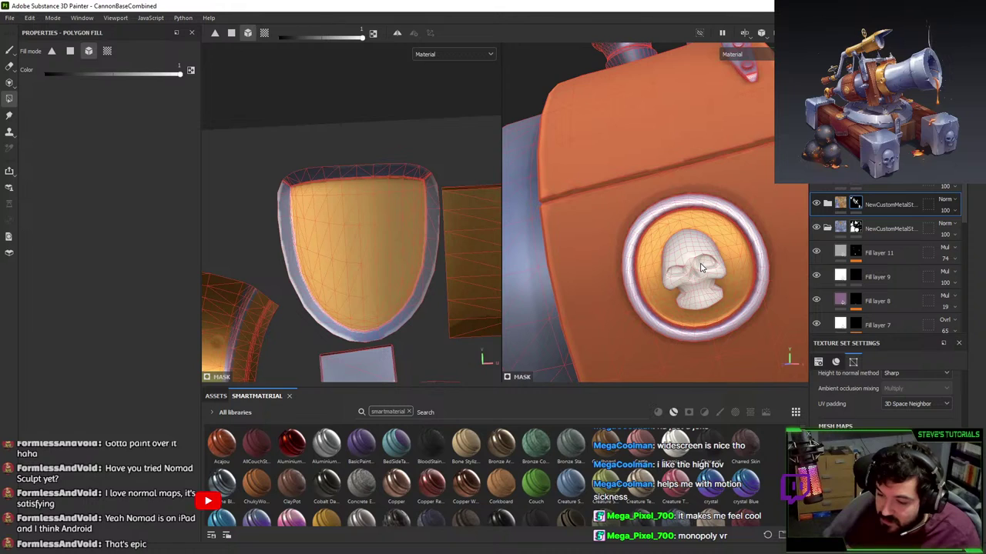
{"action": "left_click_drag", "start_coordinate": [699, 252], "coordinate": [728, 241], "text": "alt"}
{"action": "key", "text": "1"}
{"action": "mouse_move", "coordinate": [720, 262]}
{"action": "right_mouse_down", "text": "alt"}
{"action": "mouse_move", "coordinate": [695, 221]}
{"action": "mouse_move", "coordinate": [706, 230]}
{"action": "right_mouse_up", "text": "alt"}
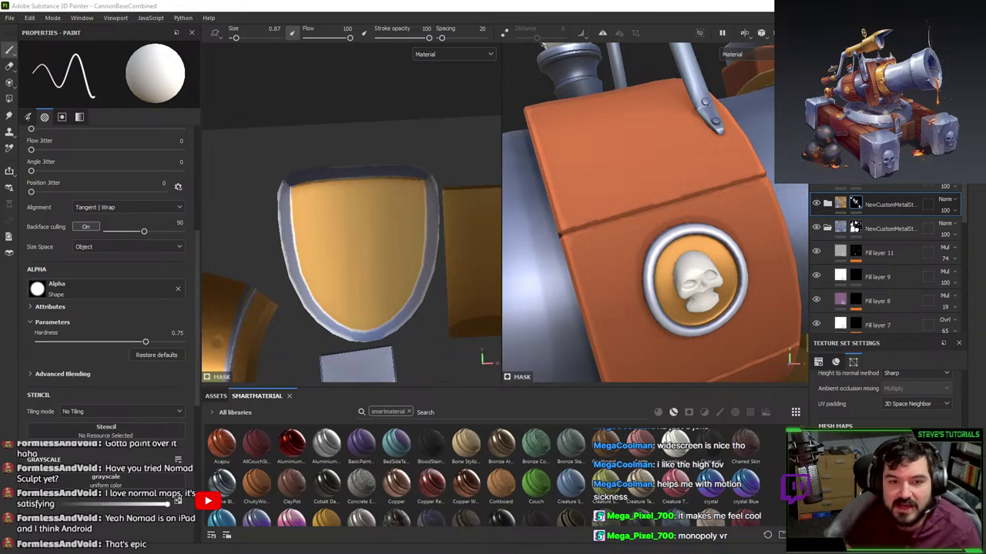
{"action": "left_click_drag", "start_coordinate": [654, 173], "coordinate": [612, 163], "text": "alt"}
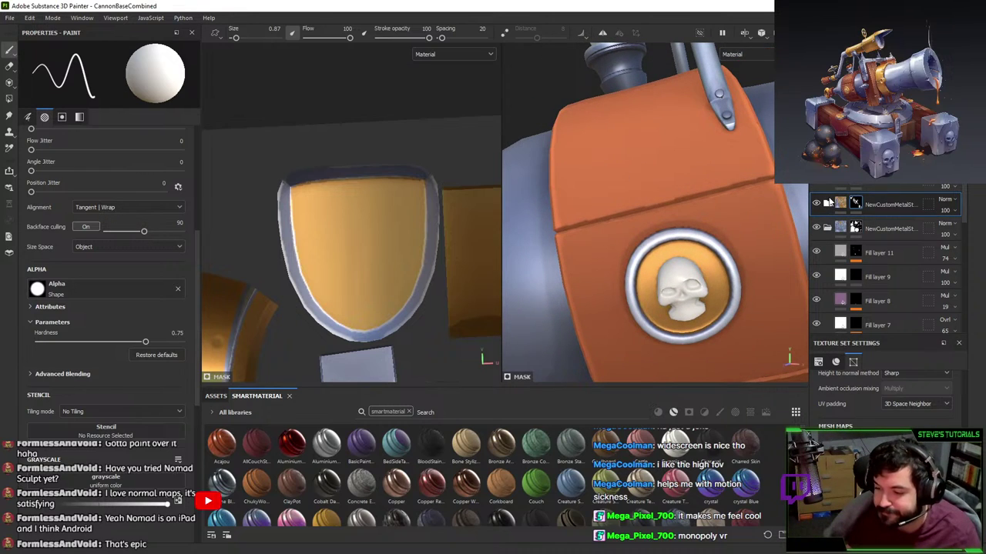
- Polygon-fill the emblem's rim in the Paint effect of the Fill layer 2 copy 6 mask to make it gold
{"action": "scroll", "coordinate": [829, 203], "scroll_direction": "down", "scroll_amount": 5}
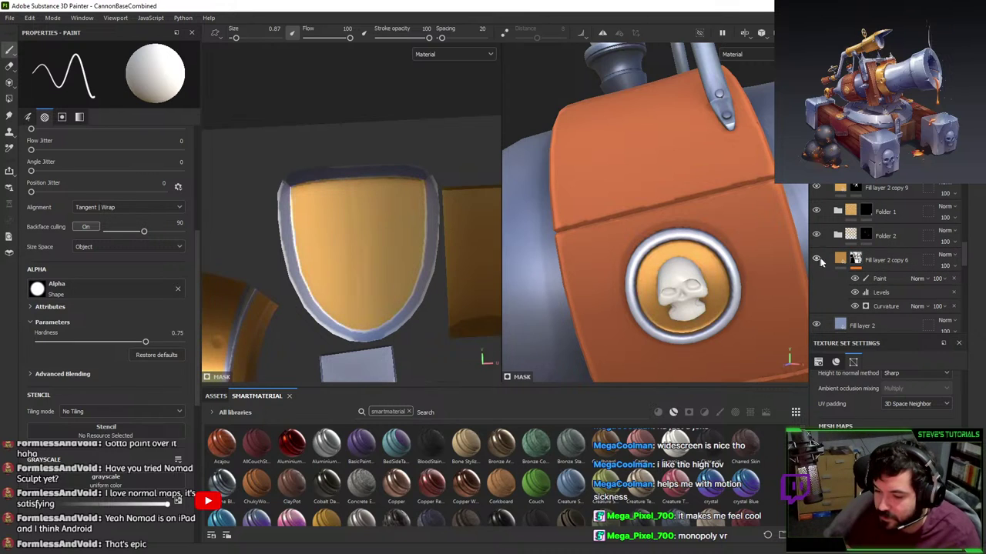
{"action": "left_click", "coordinate": [878, 278]}
{"action": "key", "text": "4"}
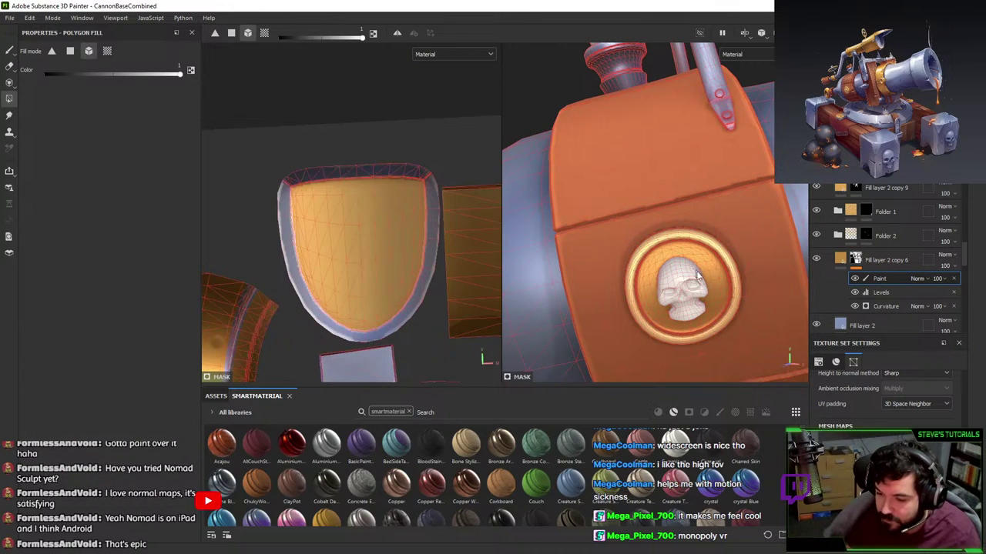
{"action": "key", "text": "1"}
{"action": "scroll", "coordinate": [761, 316], "scroll_direction": "down", "scroll_amount": 2}
{"action": "mouse_move", "coordinate": [761, 315]}
{"action": "left_mouse_down", "text": "alt"}
{"action": "mouse_move", "coordinate": [770, 326]}
{"action": "mouse_move", "coordinate": [741, 316]}
{"action": "mouse_move", "coordinate": [727, 293]}
{"action": "mouse_move", "coordinate": [712, 228]}
{"action": "left_mouse_up", "text": "alt"}
{"action": "scroll", "coordinate": [758, 331], "scroll_direction": "up", "scroll_amount": 2}
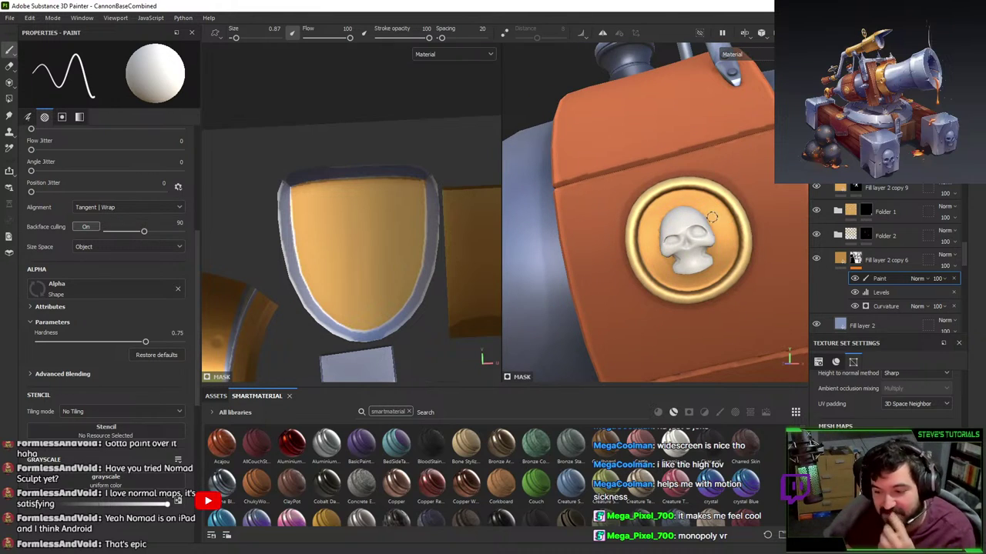
- Examine the gold metal folder's layers and their effect on the emblem from different angles
{"action": "scroll", "coordinate": [824, 224], "scroll_direction": "up", "scroll_amount": 3}
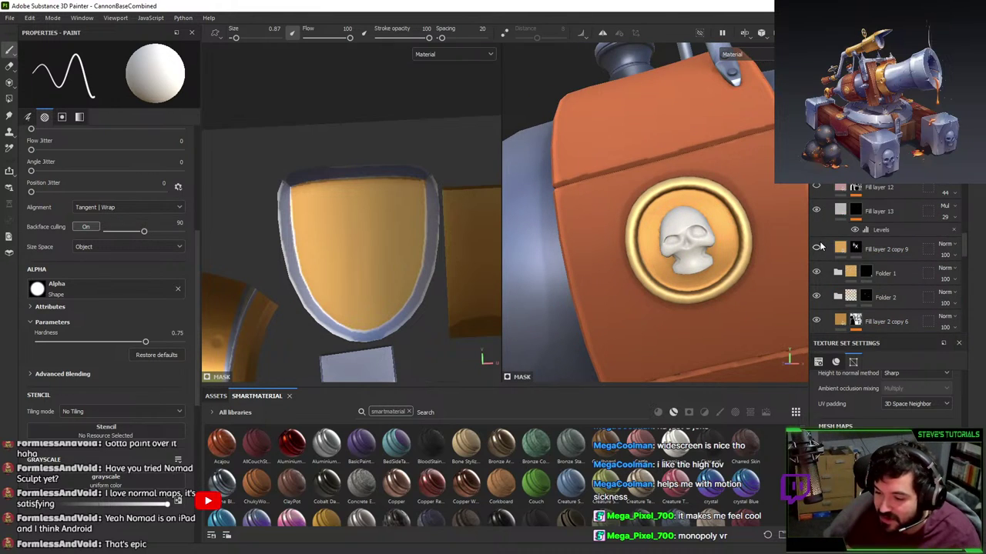
{"action": "scroll", "coordinate": [822, 219], "scroll_direction": "down", "scroll_amount": 1}
{"action": "left_click_drag", "start_coordinate": [695, 239], "coordinate": [716, 238], "text": "alt"}
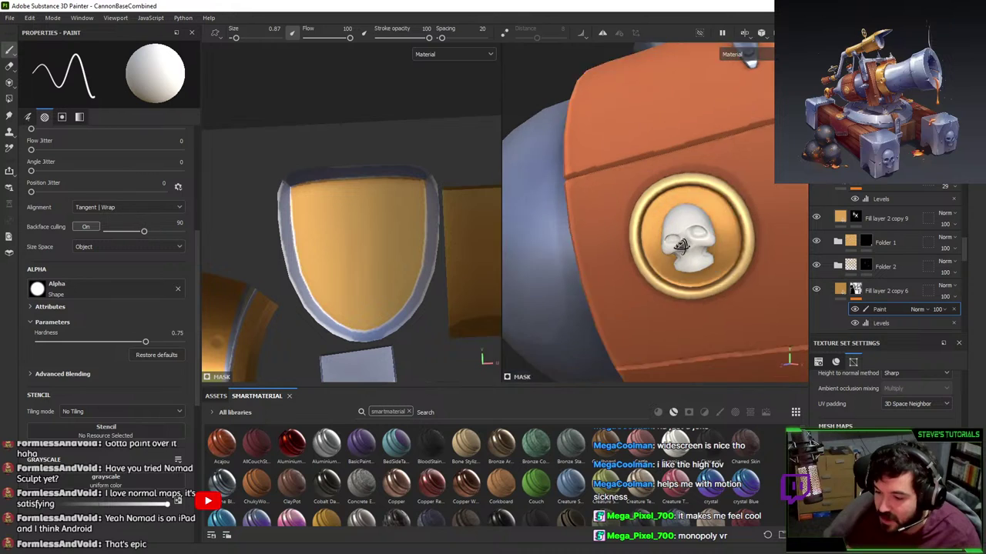
{"action": "scroll", "coordinate": [694, 239], "scroll_direction": "up", "scroll_amount": 3}
{"action": "scroll", "coordinate": [694, 240], "scroll_direction": "down", "scroll_amount": 5}
{"action": "scroll", "coordinate": [842, 254], "scroll_direction": "up", "scroll_amount": 3}
{"action": "scroll", "coordinate": [842, 254], "scroll_direction": "down", "scroll_amount": 6}
{"action": "mouse_move", "coordinate": [674, 209]}
{"action": "left_mouse_down", "text": "alt"}
{"action": "mouse_move", "coordinate": [687, 318]}
{"action": "mouse_move", "coordinate": [696, 143]}
{"action": "mouse_move", "coordinate": [715, 258]}
{"action": "mouse_move", "coordinate": [596, 252]}
{"action": "left_mouse_up", "text": "alt"}
- Try to polygon-fill the white skull on the emblem in the gold metal folder's mask
{"action": "key", "text": "4"}
{"action": "scroll", "coordinate": [883, 248], "scroll_direction": "down", "scroll_amount": 3}
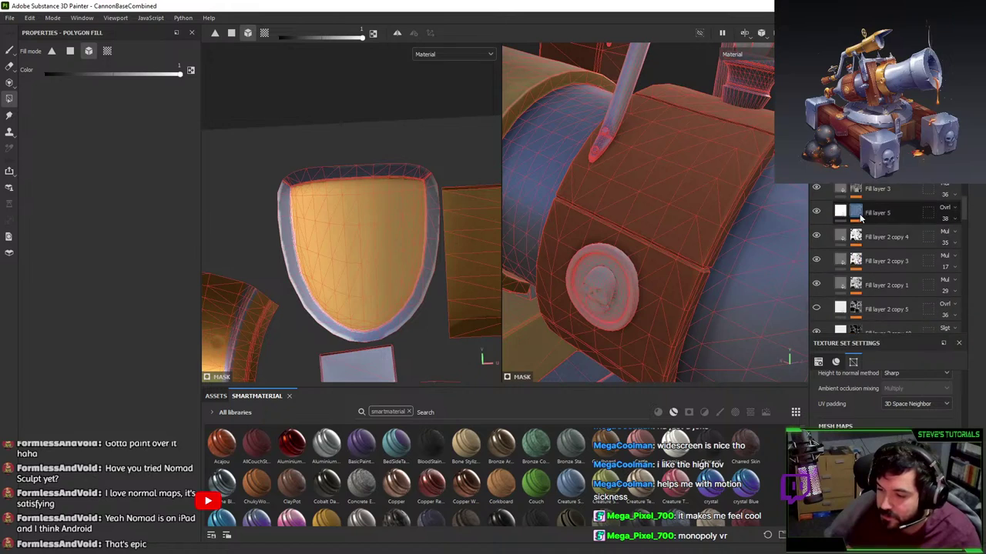
{"action": "left_click", "coordinate": [870, 201]}
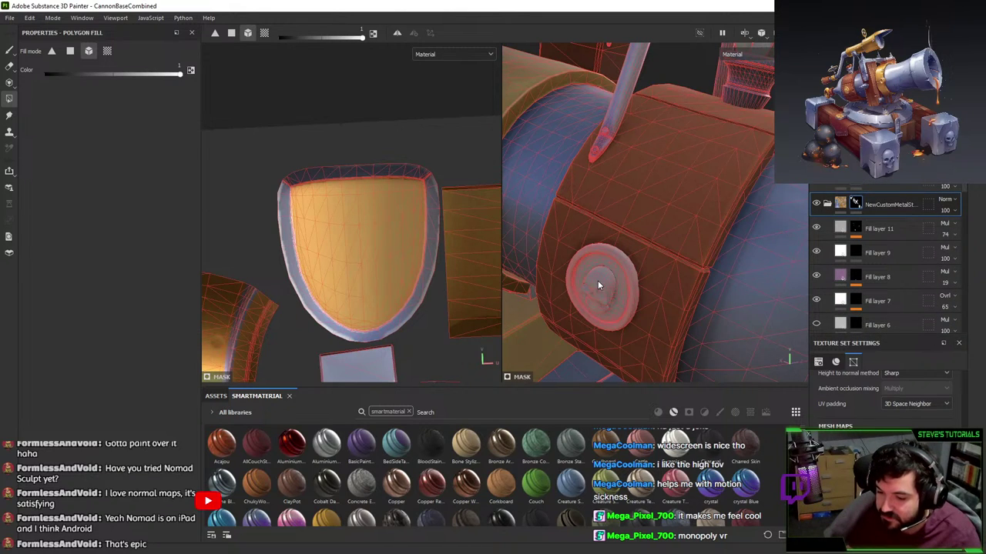
{"action": "left_click", "coordinate": [613, 262]}
{"action": "key", "text": "1"}
{"action": "left_click_drag", "start_coordinate": [613, 262], "coordinate": [669, 216], "text": "alt"}
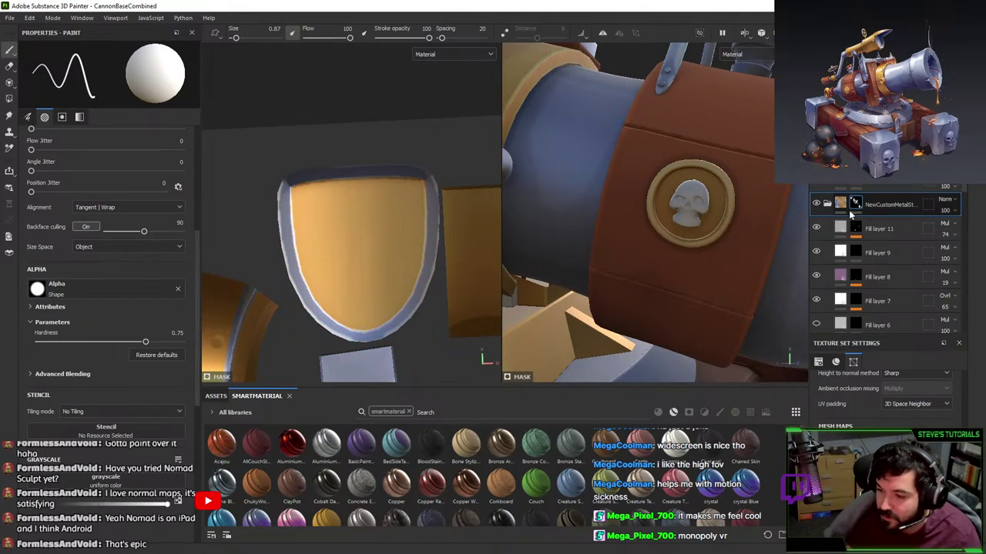
- Copy the gold metal folder into the small skull's own texture set
{"action": "left_click_drag", "start_coordinate": [870, 204], "coordinate": [871, 174]}
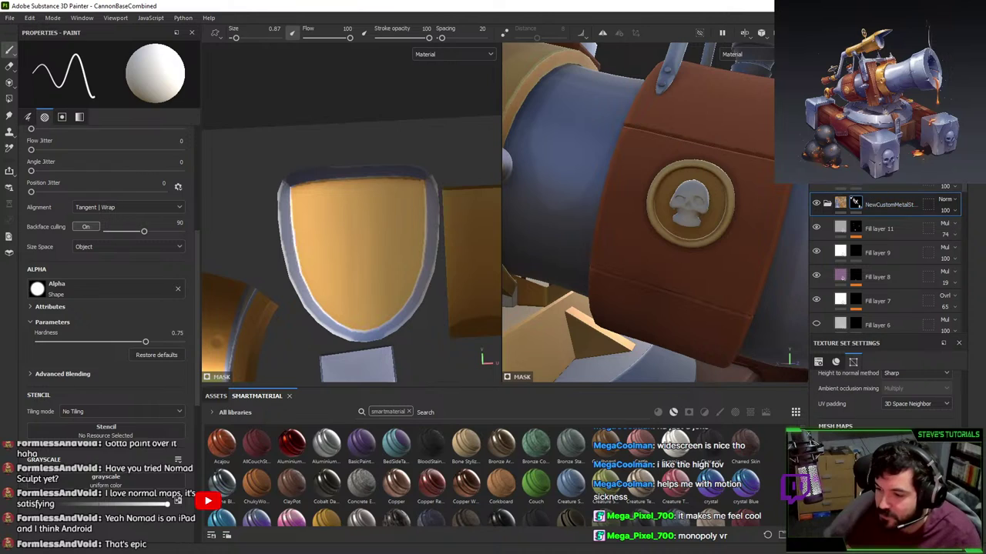
{"action": "left_click", "coordinate": [874, 93]}
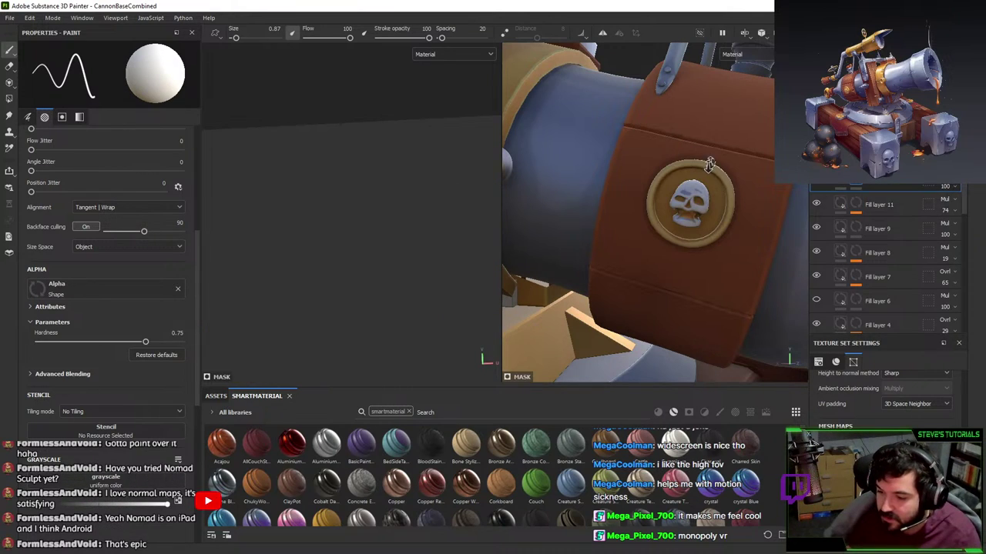
{"action": "scroll", "coordinate": [711, 161], "scroll_direction": "up", "scroll_amount": 3}
{"action": "scroll", "coordinate": [616, 219], "scroll_direction": "up", "scroll_amount": 4}
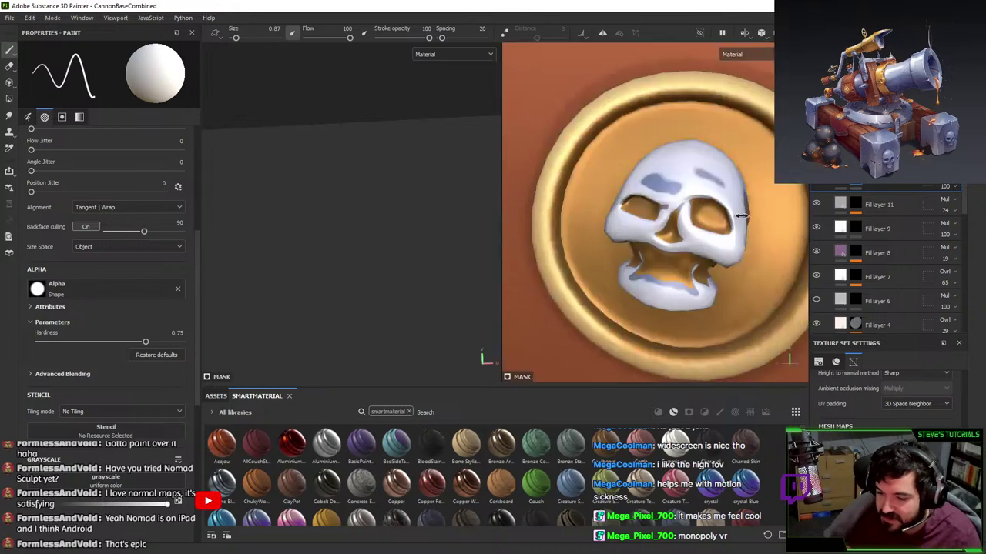
- Replace the skull's Fill layer 2 copy 6 mask with a plain white one so gold covers the whole skull
{"action": "scroll", "coordinate": [835, 231], "scroll_direction": "up", "scroll_amount": 5}
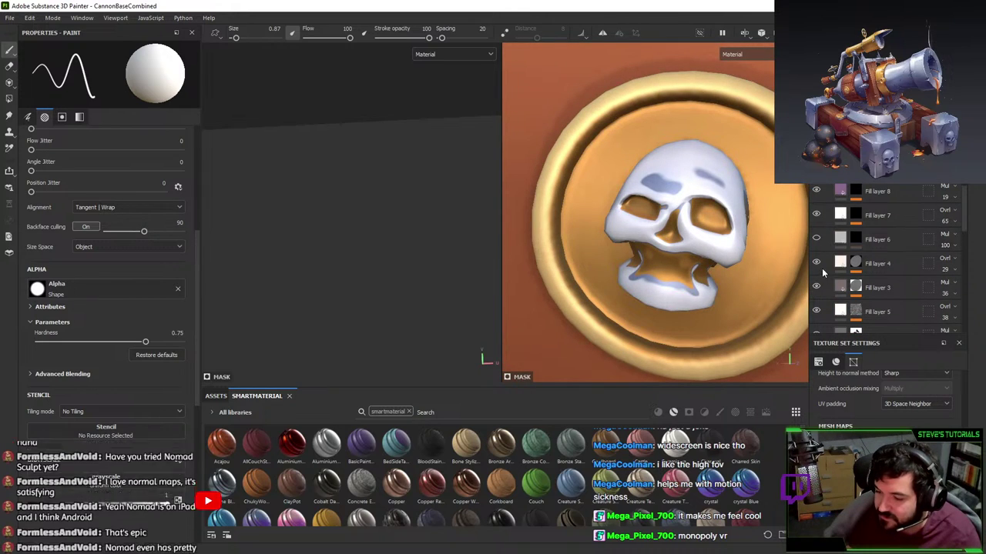
{"action": "scroll", "coordinate": [828, 266], "scroll_direction": "down", "scroll_amount": 8}
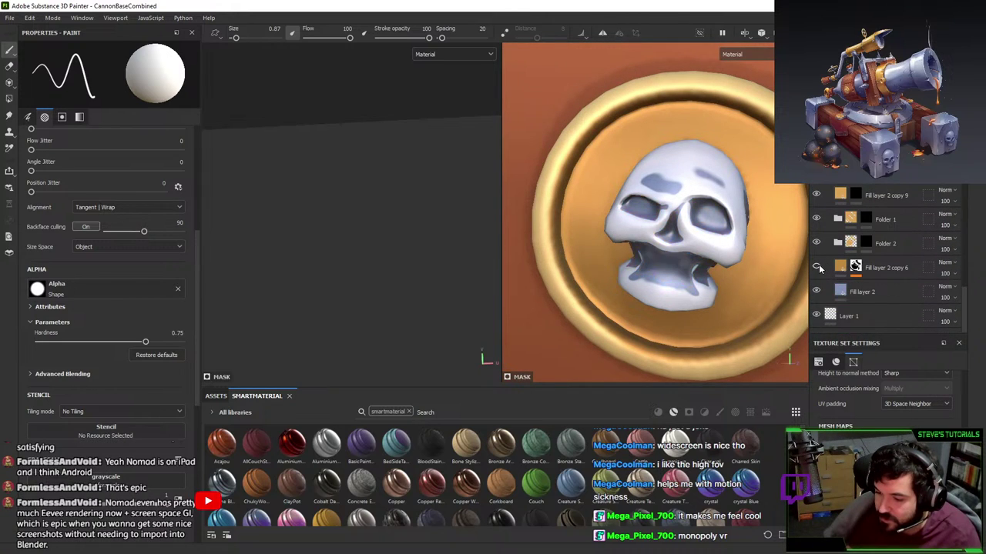
{"action": "right_click", "coordinate": [856, 265]}
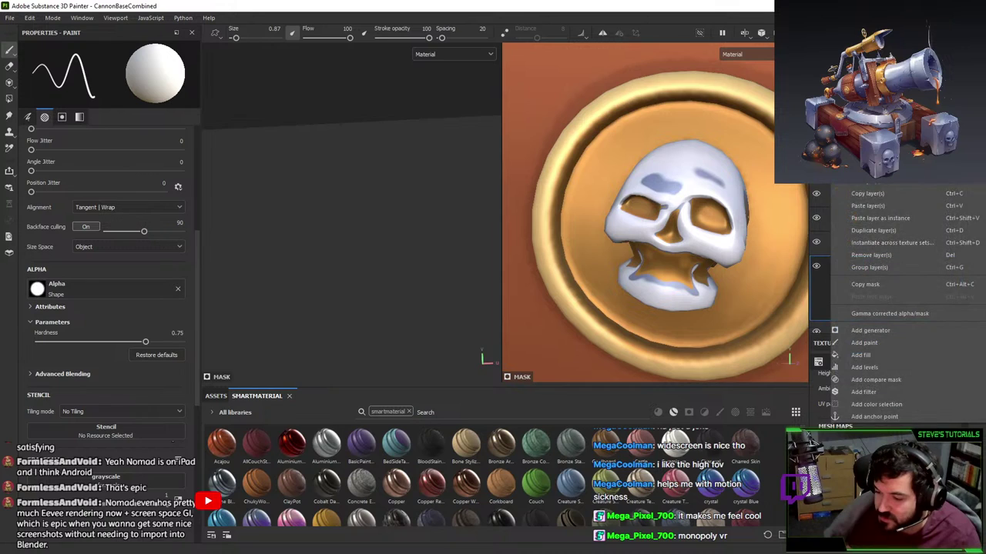
{"action": "left_click", "coordinate": [678, 258]}
{"action": "left_click_drag", "start_coordinate": [699, 237], "coordinate": [691, 245], "text": "alt"}
{"action": "right_click", "coordinate": [854, 264]}
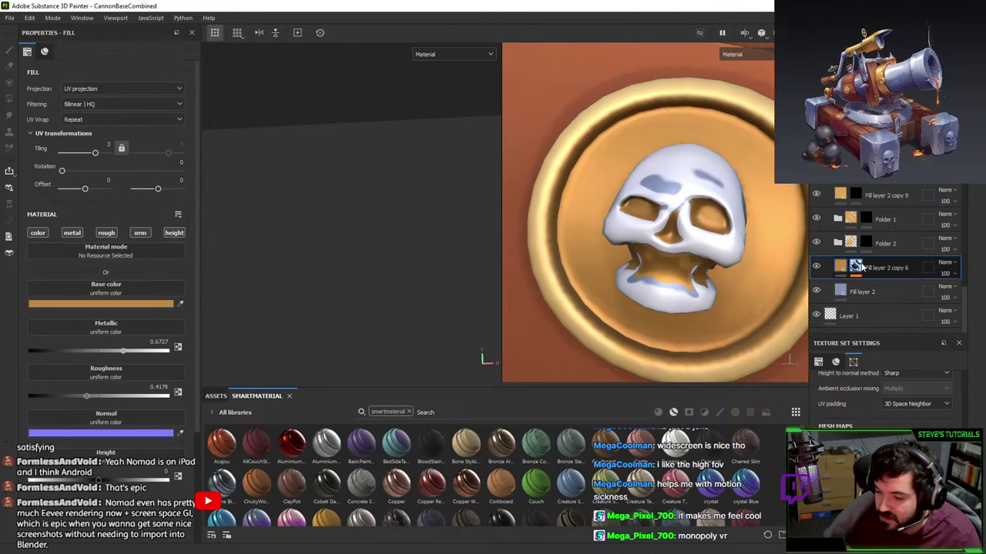
{"action": "left_click", "coordinate": [882, 218]}
{"action": "left_click_drag", "start_coordinate": [686, 187], "coordinate": [676, 193], "text": "alt"}
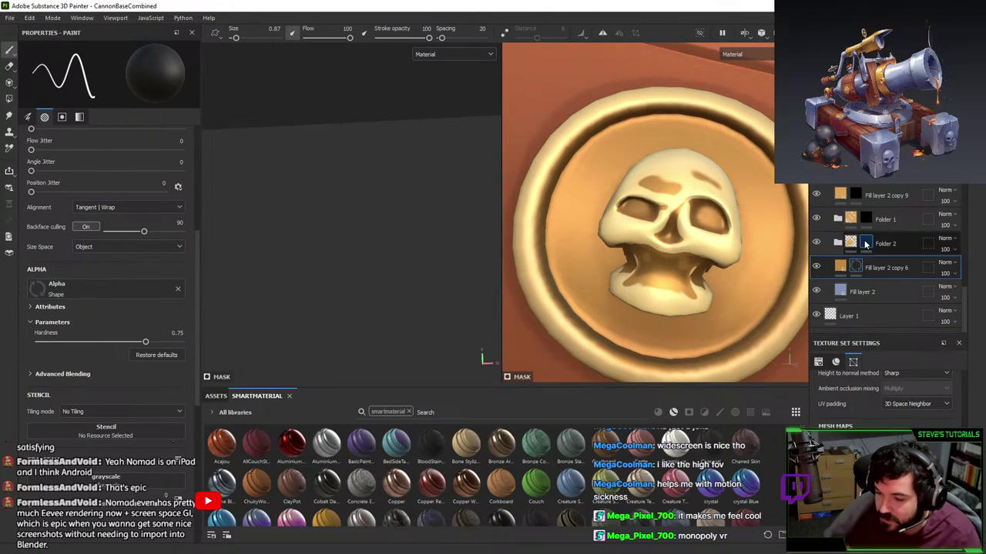
- Look through the small skull's fill layers above the base gold to find those causing the pale highlights
{"action": "scroll", "coordinate": [817, 200], "scroll_direction": "up", "scroll_amount": 3}
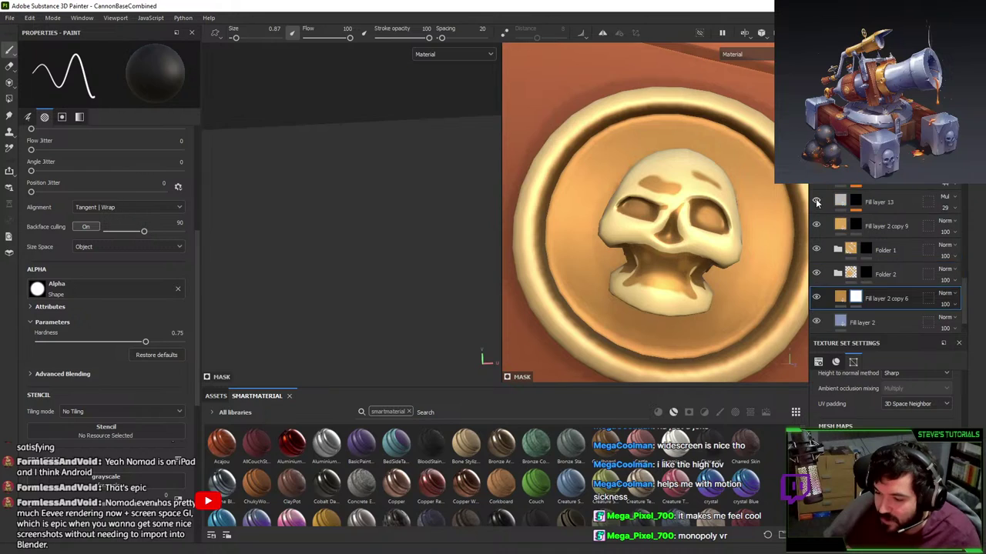
{"action": "scroll", "coordinate": [817, 187], "scroll_direction": "up", "scroll_amount": 5}
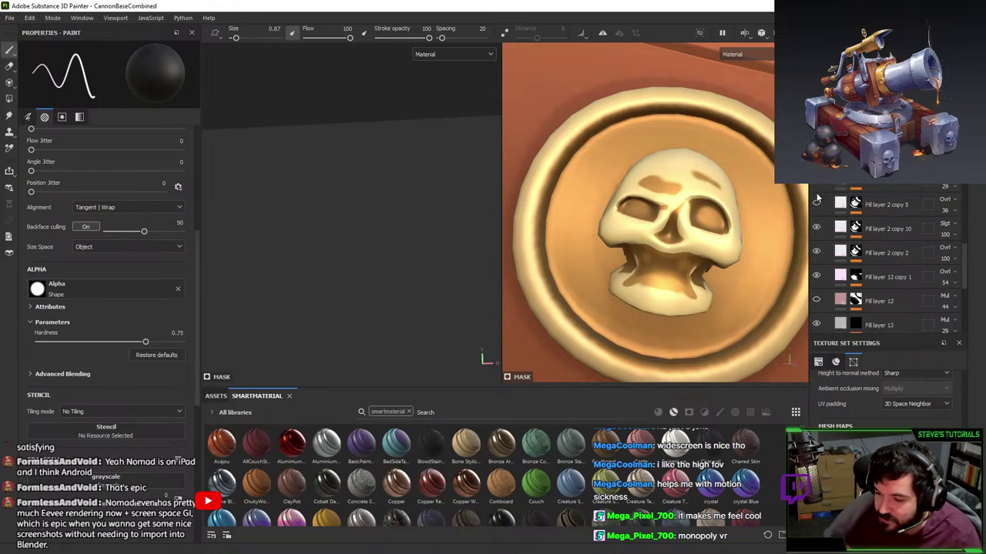
{"action": "scroll", "coordinate": [817, 208], "scroll_direction": "up", "scroll_amount": 3}
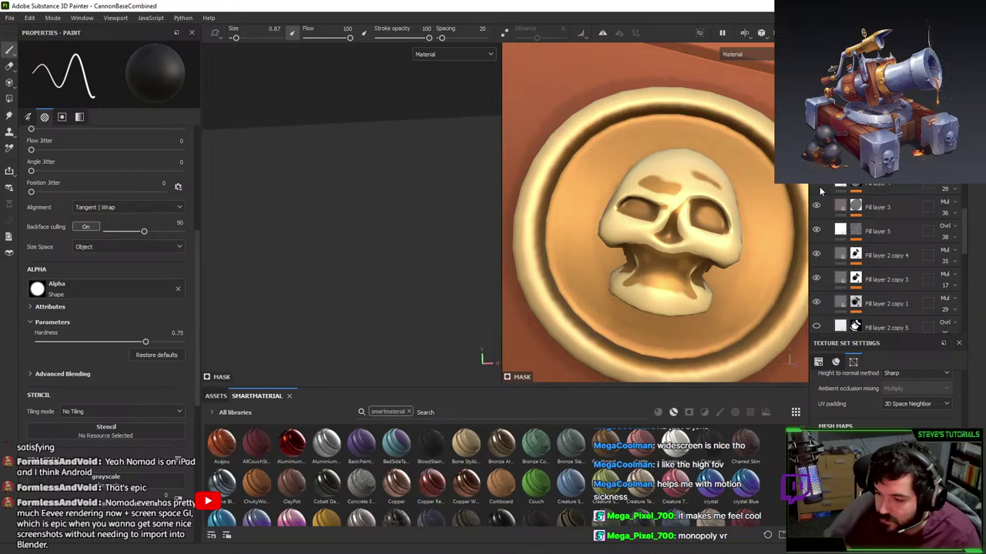
{"action": "scroll", "coordinate": [818, 205], "scroll_direction": "up", "scroll_amount": 3}
{"action": "scroll", "coordinate": [818, 199], "scroll_direction": "up", "scroll_amount": 1}
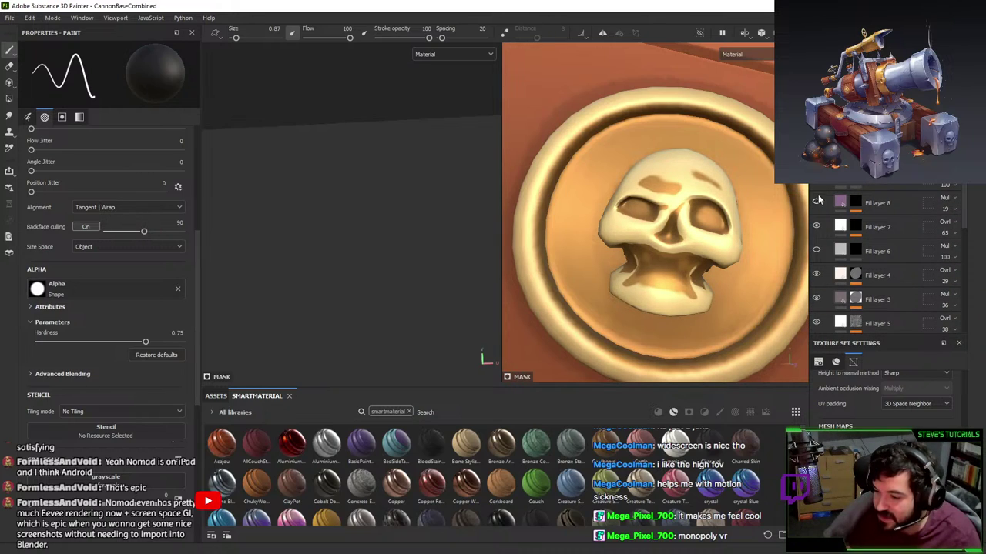
{"action": "scroll", "coordinate": [820, 198], "scroll_direction": "up", "scroll_amount": 2}
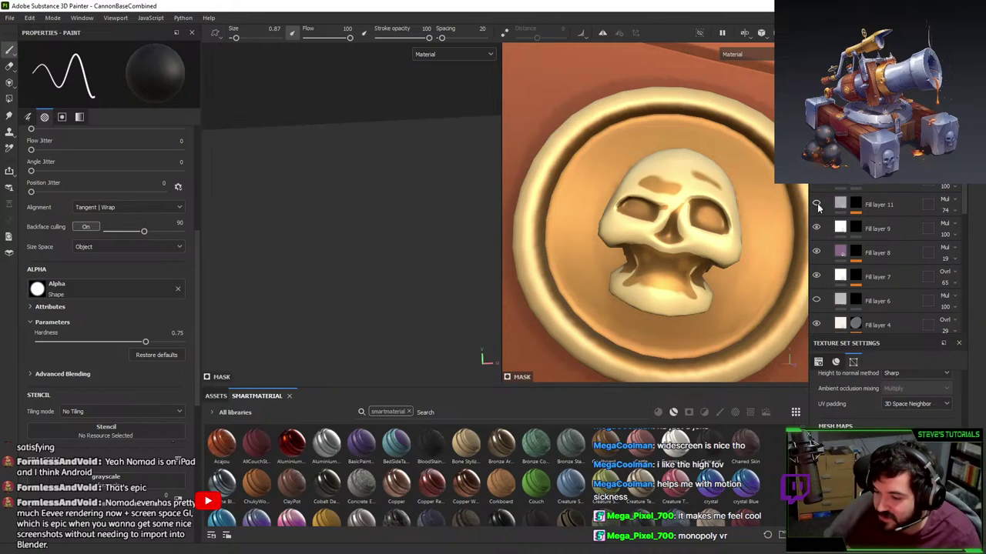
{"action": "scroll", "coordinate": [818, 315], "scroll_direction": "down", "scroll_amount": 4}
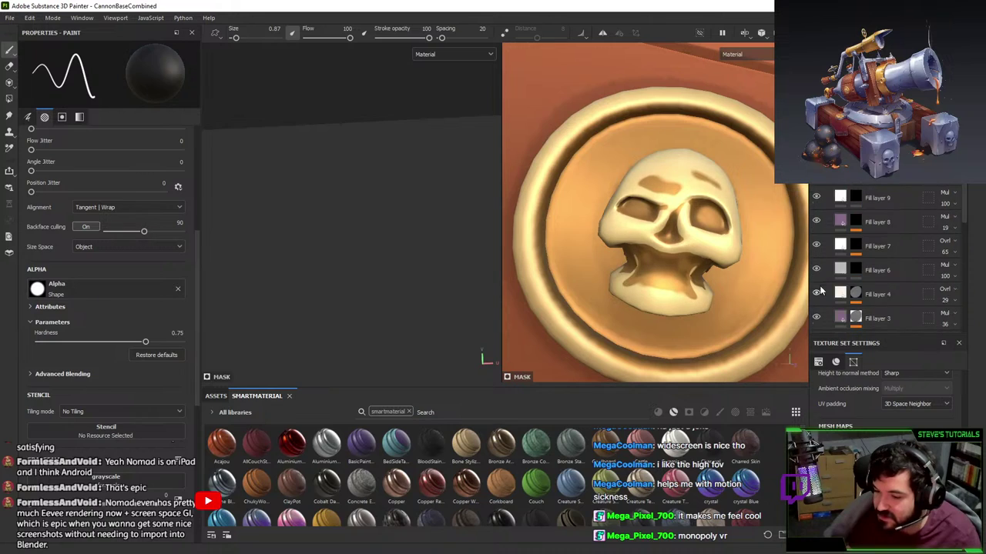
{"action": "scroll", "coordinate": [817, 328], "scroll_direction": "down", "scroll_amount": 1}
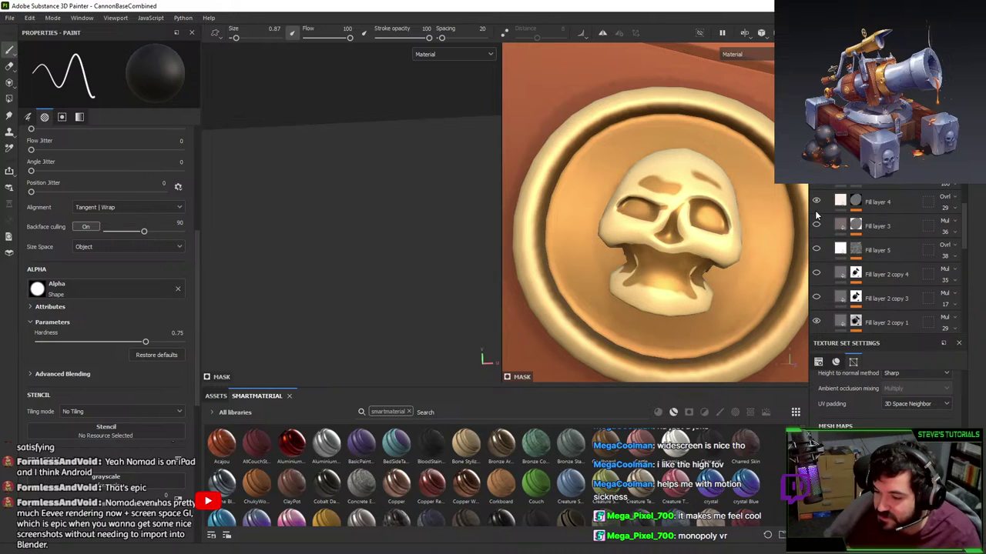
- Toggle the visibility of the skull's Fill layer 2 copies to compare their effect on the gold
{"action": "left_click_drag", "start_coordinate": [816, 219], "coordinate": [816, 293]}
{"action": "scroll", "coordinate": [817, 285], "scroll_direction": "down", "scroll_amount": 3}
{"action": "left_click_drag", "start_coordinate": [817, 253], "coordinate": [816, 317]}
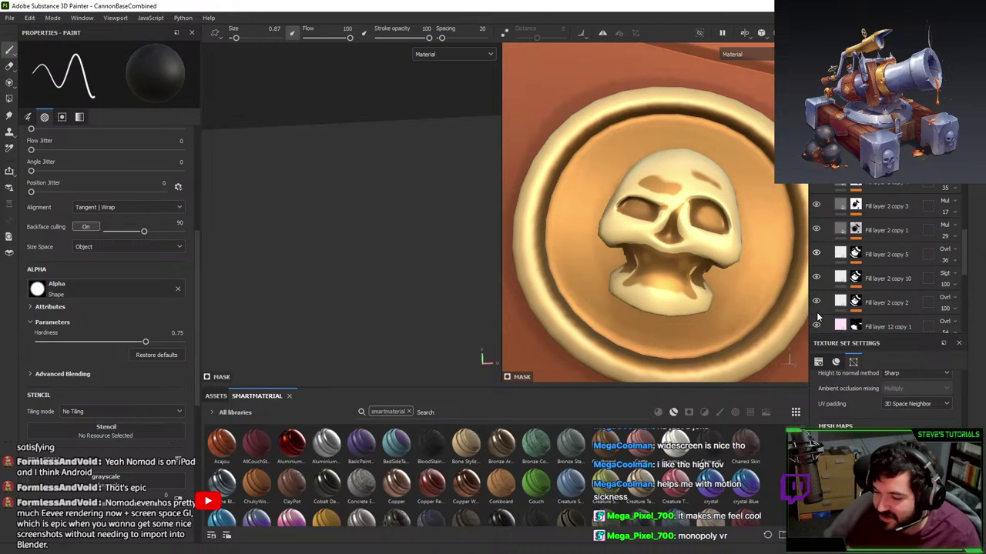
{"action": "left_click_drag", "start_coordinate": [816, 229], "coordinate": [817, 304]}
{"action": "left_click", "coordinate": [816, 253]}
{"action": "left_click", "coordinate": [816, 253]}
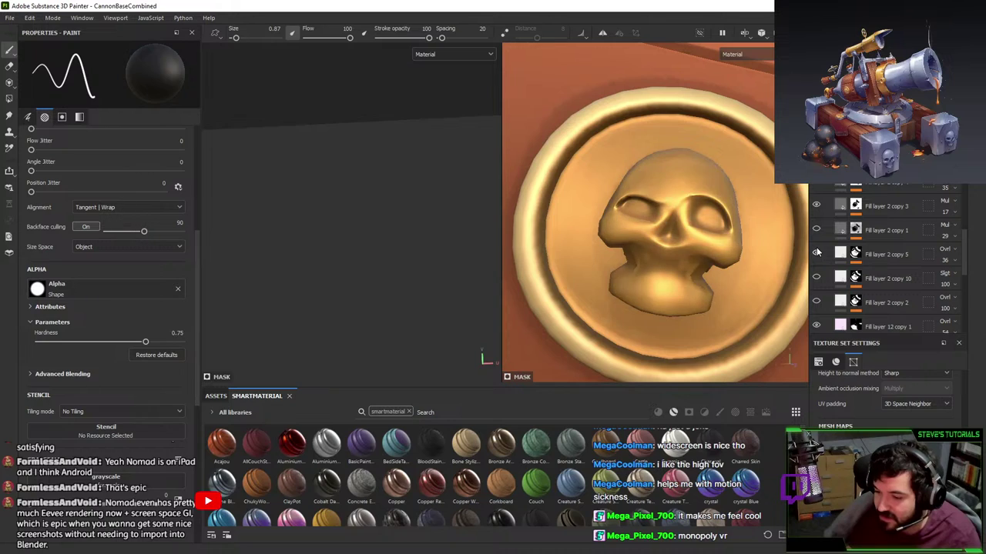
- Hide Fill layer 2 copy 10 and keep Fill layer 2 copies 1, 5 and 2 visible on the skull
{"action": "left_click", "coordinate": [817, 253]}
{"action": "left_click", "coordinate": [816, 229]}
{"action": "left_click", "coordinate": [816, 278]}
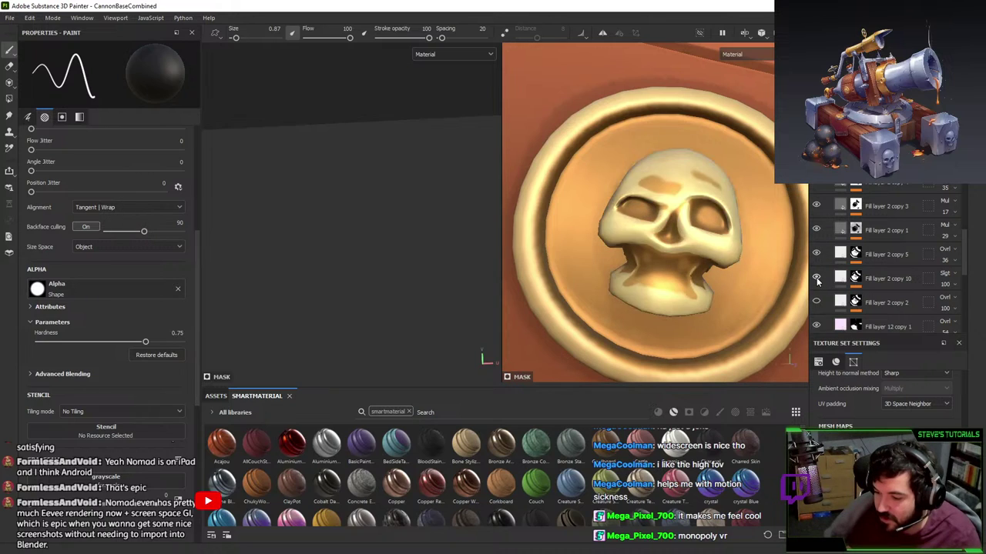
{"action": "left_click", "coordinate": [816, 278]}
{"action": "left_click", "coordinate": [817, 301]}
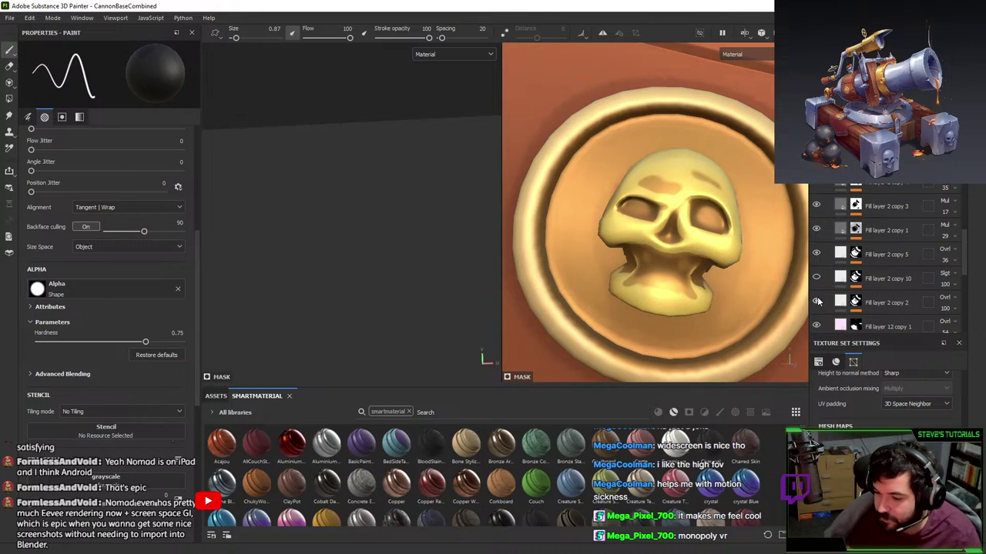
{"action": "left_click", "coordinate": [817, 301]}
{"action": "left_click", "coordinate": [816, 301]}
- Lower Fill layer 2 copy 2's opacity to 23 and set its curvature generator to global balance 0.02 and contrast 0.01
{"action": "left_click", "coordinate": [855, 302]}
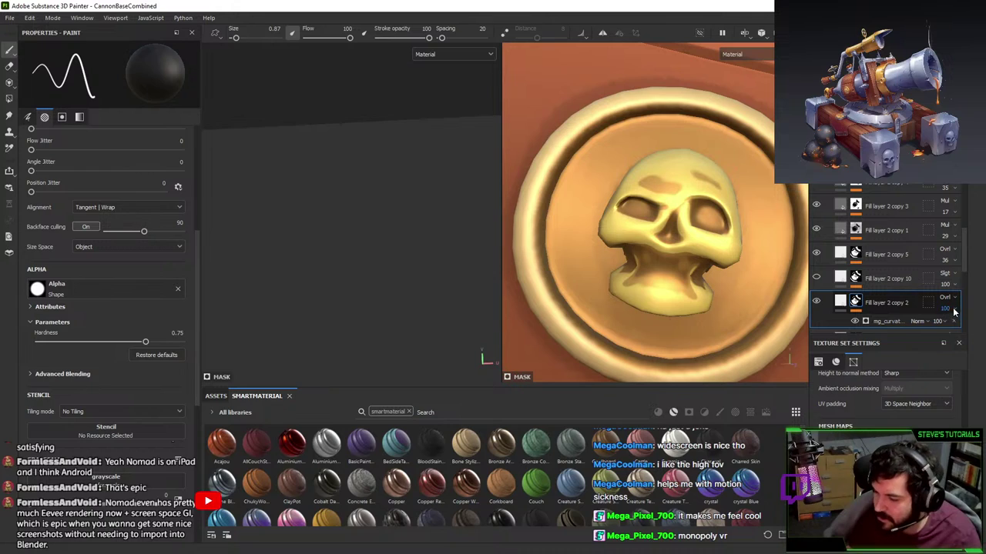
{"action": "type", "text": "23"}
{"action": "key", "text": "Return"}
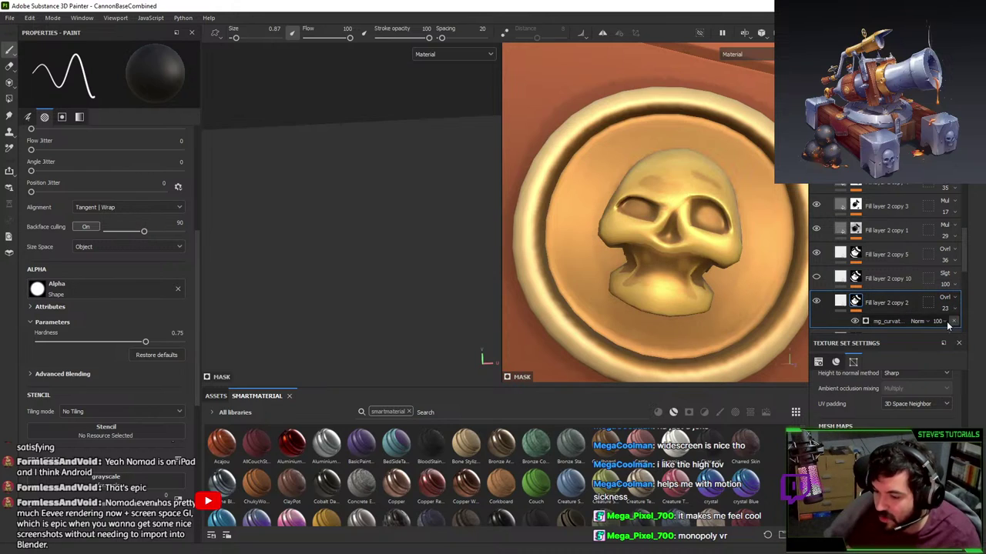
{"action": "right_click", "coordinate": [854, 302]}
{"action": "left_click", "coordinate": [828, 307]}
{"action": "left_click", "coordinate": [888, 321]}
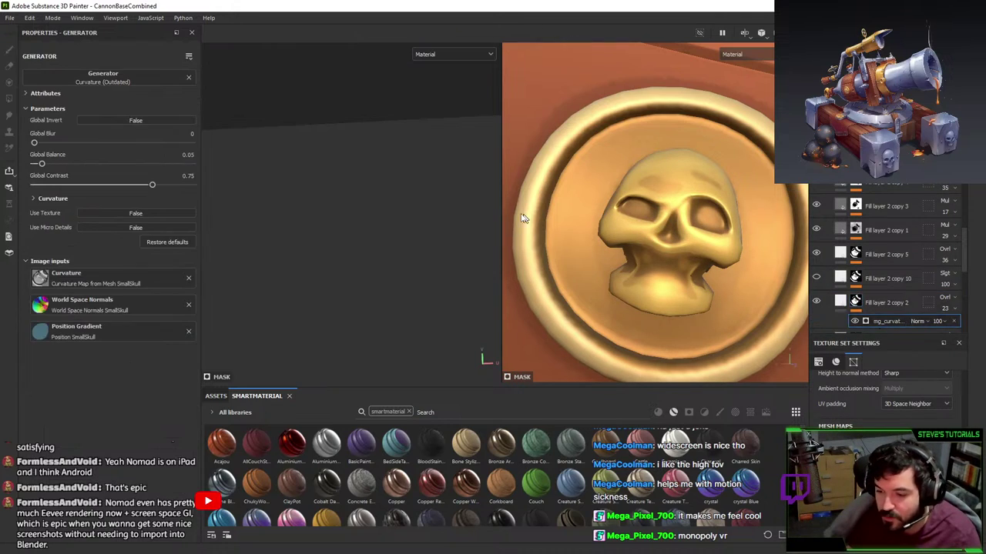
{"action": "mouse_move", "coordinate": [137, 186]}
{"action": "left_mouse_down"}
{"action": "mouse_move", "coordinate": [91, 185]}
{"action": "mouse_move", "coordinate": [61, 199]}
{"action": "mouse_move", "coordinate": [34, 184]}
{"action": "mouse_move", "coordinate": [86, 165]}
{"action": "mouse_move", "coordinate": [18, 169]}
{"action": "mouse_move", "coordinate": [36, 164]}
{"action": "left_mouse_up"}
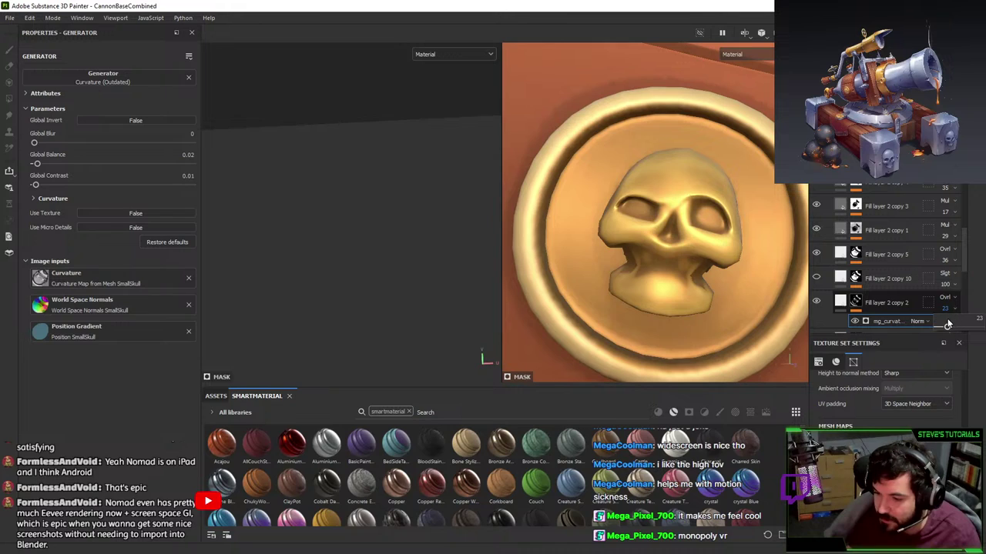
- Lower the opacities of the Fill layer 2 copies: copy 2 to 17, copy 5 to 26, copy 1 to 17 and copy 3 to 11
{"action": "left_click", "coordinate": [817, 278]}
{"action": "left_click", "coordinate": [816, 278]}
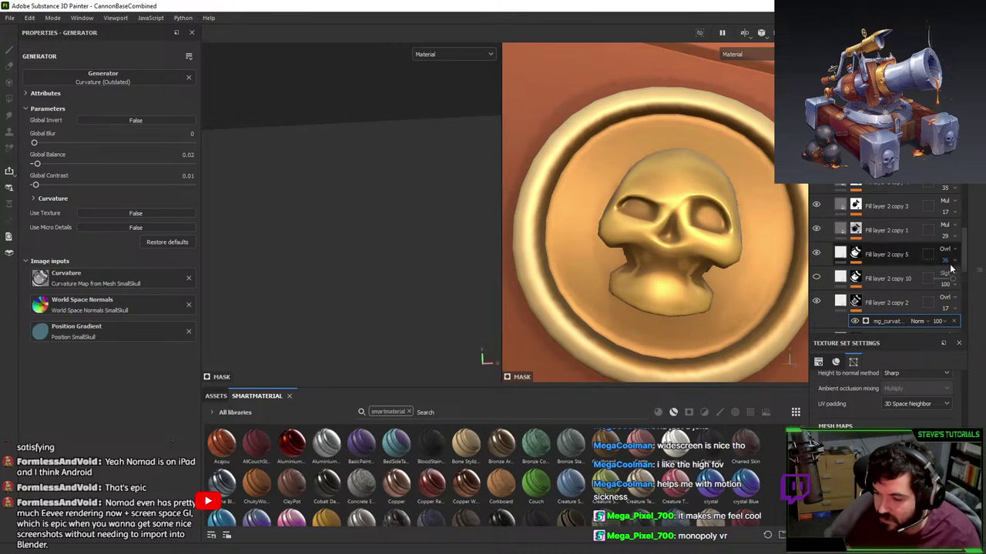
{"action": "left_click", "coordinate": [817, 229]}
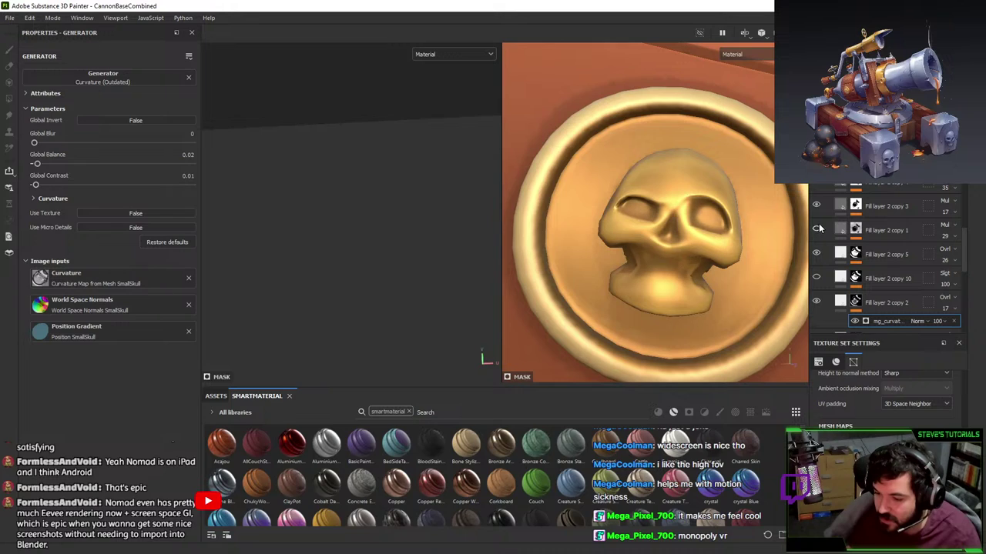
{"action": "left_click", "coordinate": [817, 229]}
{"action": "left_click", "coordinate": [944, 212]}
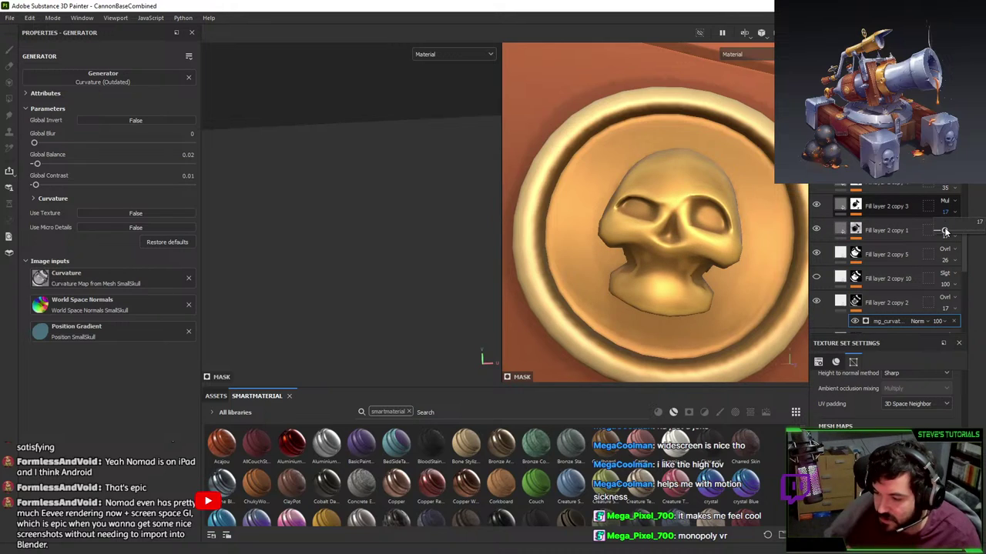
{"action": "left_click_drag", "start_coordinate": [945, 229], "coordinate": [940, 230]}
- Compare the skull with and without Fill layer 2 copy 3 and examine the emblem from farther away
{"action": "left_click", "coordinate": [816, 205]}
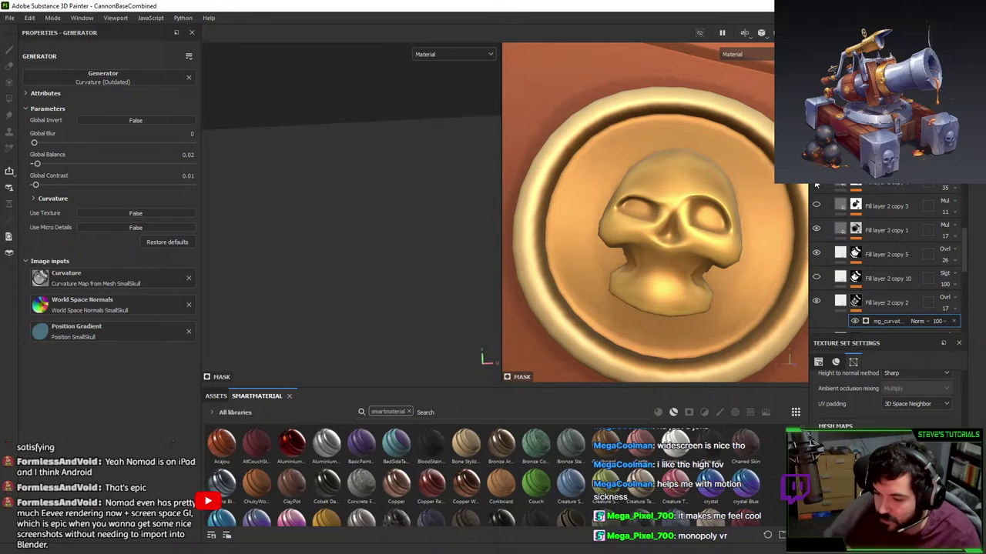
{"action": "left_click", "coordinate": [816, 206]}
{"action": "left_click", "coordinate": [817, 205]}
{"action": "left_click", "coordinate": [815, 204]}
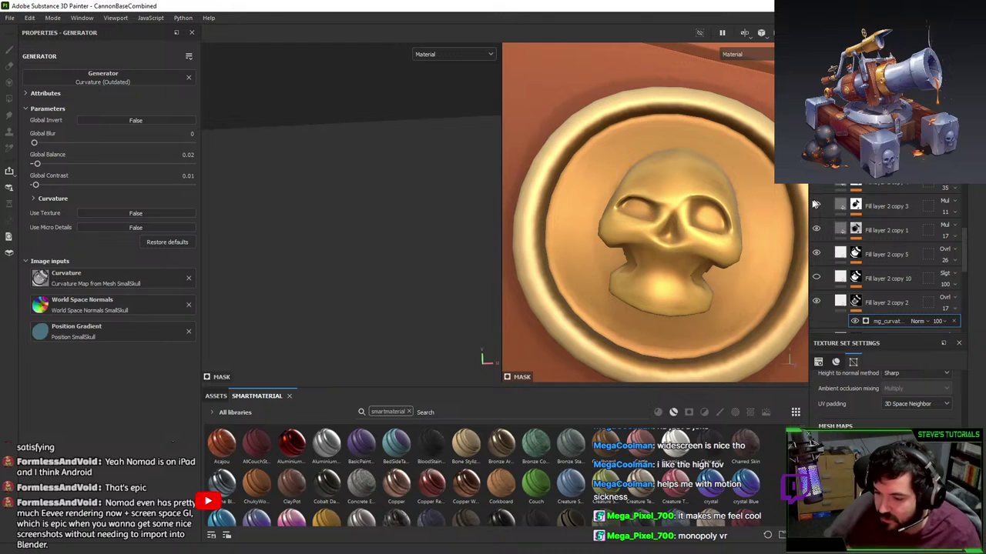
{"action": "scroll", "coordinate": [690, 94], "scroll_direction": "down", "scroll_amount": 4}
{"action": "left_click_drag", "start_coordinate": [690, 94], "coordinate": [714, 201], "text": "alt"}
{"action": "right_click_drag", "start_coordinate": [715, 201], "coordinate": [704, 220], "text": "alt"}
{"action": "left_click_drag", "start_coordinate": [704, 220], "coordinate": [754, 228], "text": "alt"}
{"action": "right_click_drag", "start_coordinate": [754, 229], "coordinate": [792, 221], "text": "alt"}
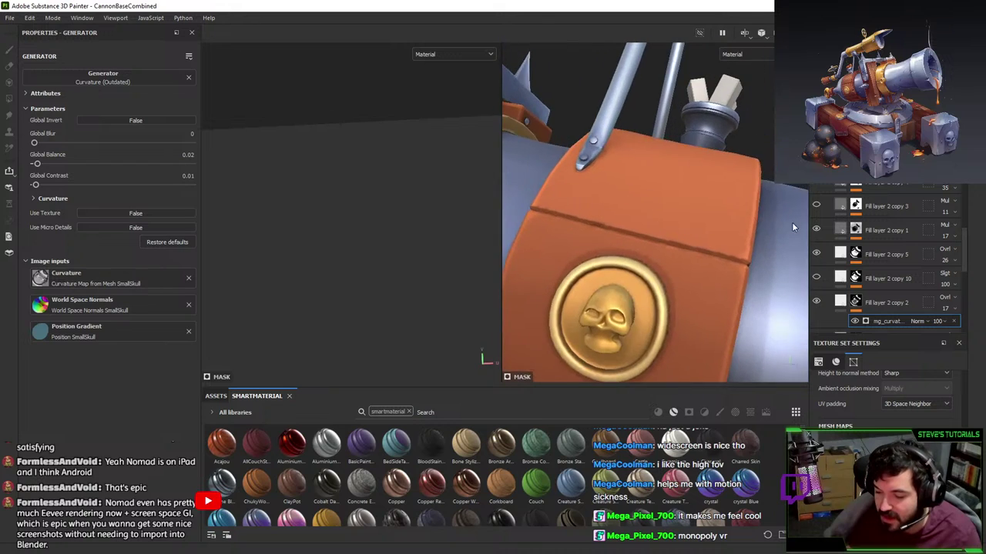
{"action": "middle_click_drag", "start_coordinate": [792, 222], "coordinate": [801, 153], "text": "alt"}
- Replace Fill layer 2 copy 3's generated mask with a plain black one and make the layer visible
{"action": "left_click", "coordinate": [841, 208]}
{"action": "left_click", "coordinate": [855, 206]}
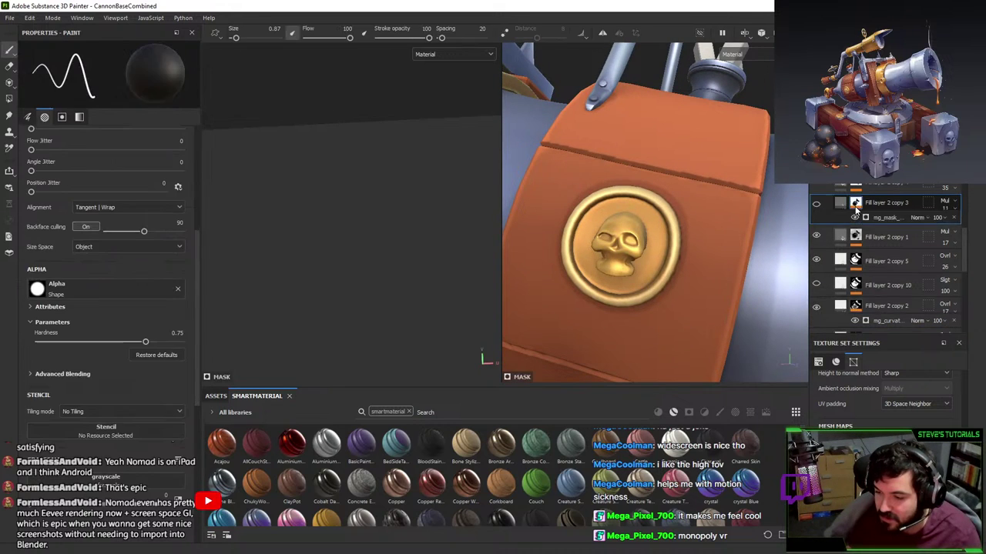
{"action": "right_click", "coordinate": [856, 207]}
{"action": "left_click", "coordinate": [854, 365]}
{"action": "middle_click_drag", "start_coordinate": [544, 240], "coordinate": [629, 174], "text": "alt"}
{"action": "right_click_drag", "start_coordinate": [629, 174], "coordinate": [728, 152], "text": "alt"}
{"action": "middle_click_drag", "start_coordinate": [728, 152], "coordinate": [649, 315], "text": "alt"}
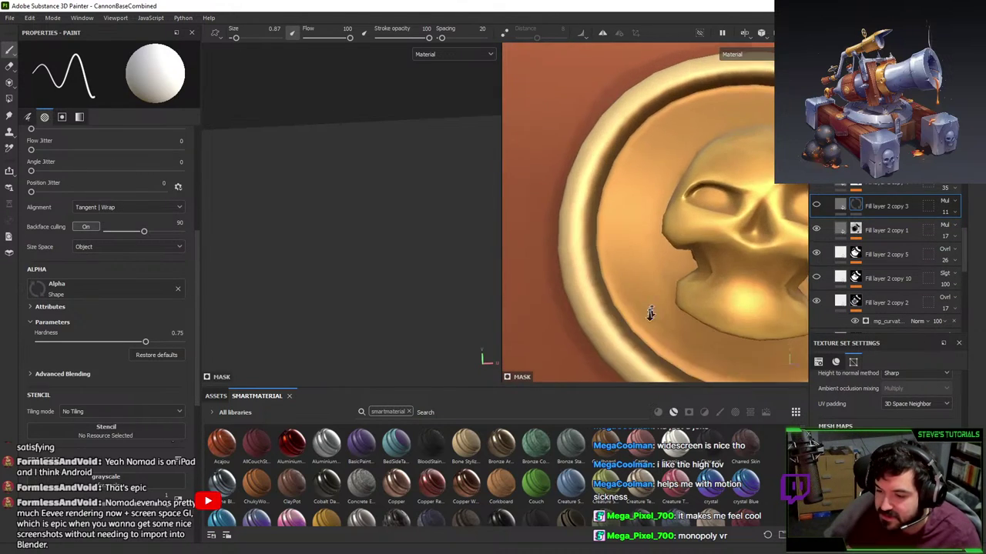
{"action": "right_click_drag", "start_coordinate": [649, 314], "coordinate": [827, 196], "text": "alt"}
{"action": "middle_click_drag", "start_coordinate": [697, 220], "coordinate": [728, 214], "text": "alt"}
{"action": "left_click_drag", "start_coordinate": [727, 214], "coordinate": [809, 208], "text": "alt"}
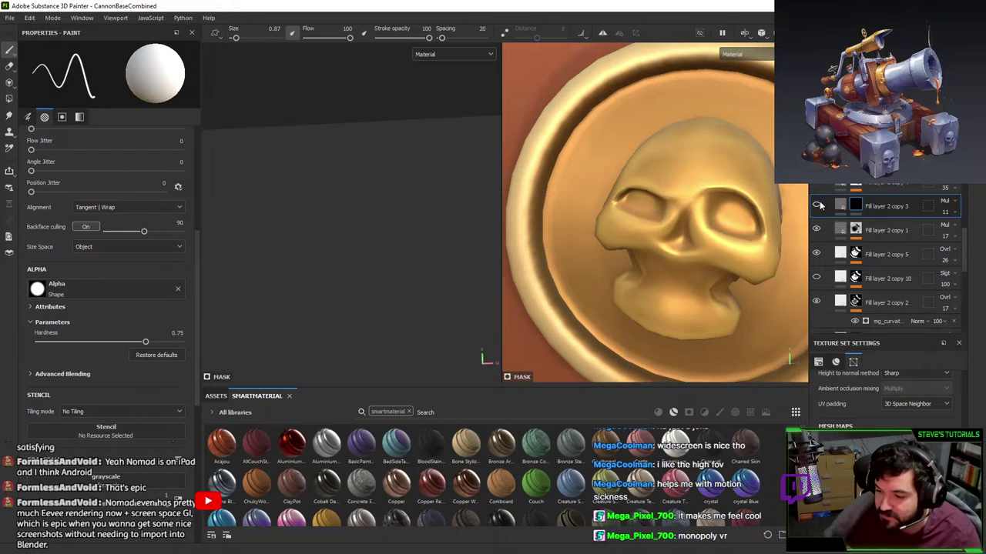
{"action": "left_click", "coordinate": [817, 205]}
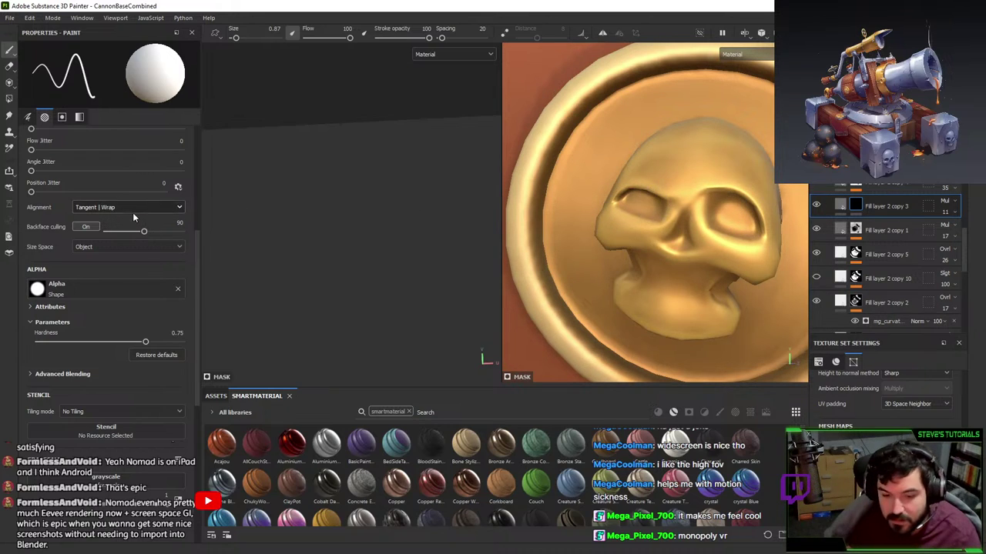
- Set Fill layer 2 copy 3 to Normal blending at 100 opacity
{"action": "scroll", "coordinate": [85, 177], "scroll_direction": "up", "scroll_amount": 5}
{"action": "left_click", "coordinate": [945, 202]}
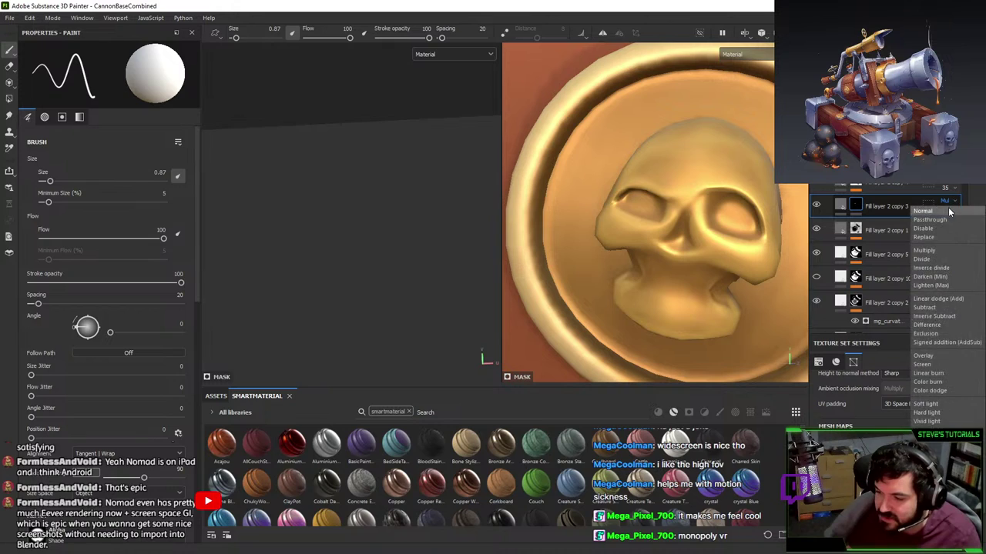
{"action": "left_click", "coordinate": [949, 211]}
{"action": "left_click_drag", "start_coordinate": [945, 212], "coordinate": [985, 227]}
- Paint both skull eye sockets grey in Fill layer 2 copy 3's mask, reducing the brush size to 0.23 for the smaller socket
{"action": "left_click_drag", "start_coordinate": [678, 274], "coordinate": [703, 282], "text": "alt"}
{"action": "scroll", "coordinate": [703, 283], "scroll_direction": "up", "scroll_amount": 2}
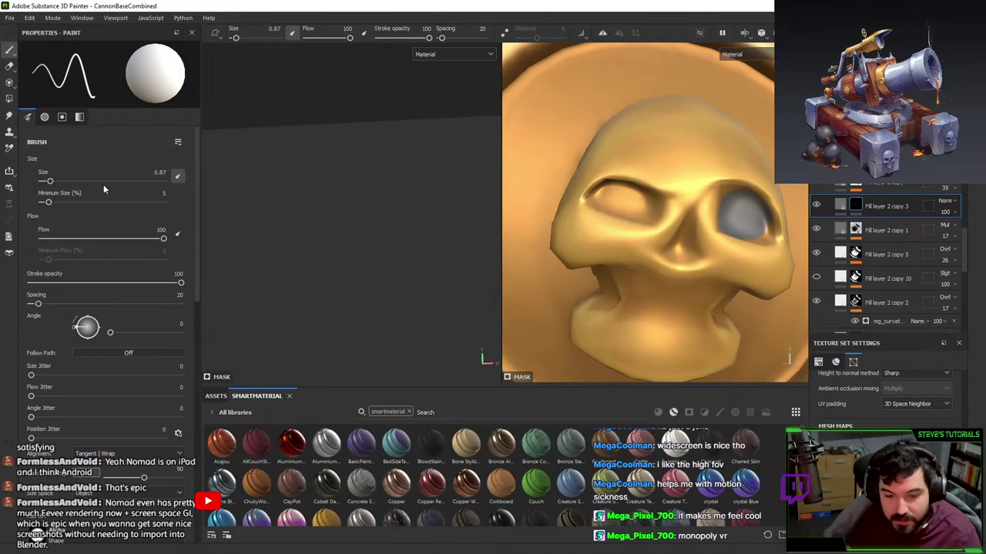
{"action": "left_click_drag", "start_coordinate": [49, 181], "coordinate": [43, 181]}
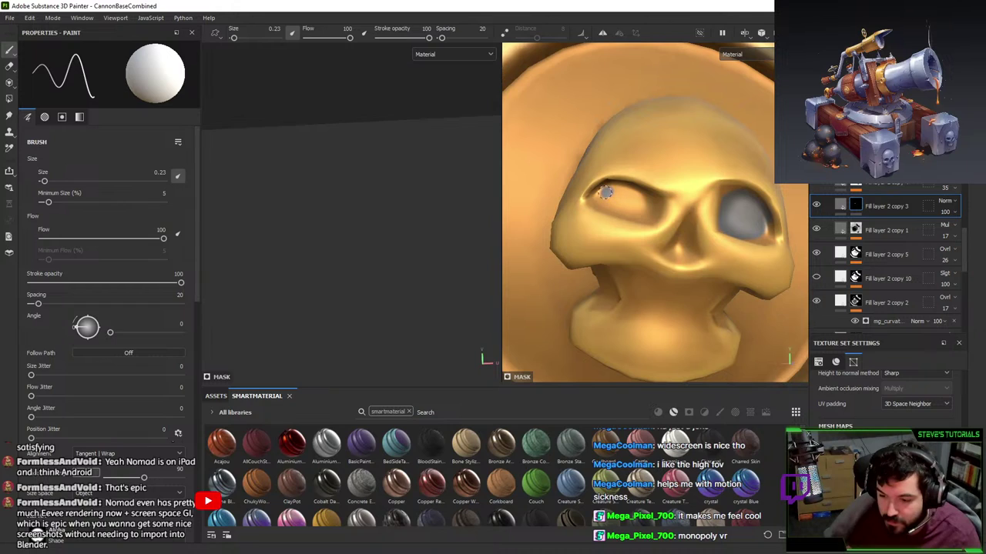
{"action": "mouse_move", "coordinate": [608, 202]}
{"action": "left_mouse_down"}
{"action": "mouse_move", "coordinate": [639, 205]}
{"action": "mouse_move", "coordinate": [602, 191]}
{"action": "left_mouse_up"}
{"action": "scroll", "coordinate": [651, 208], "scroll_direction": "down", "scroll_amount": 2}
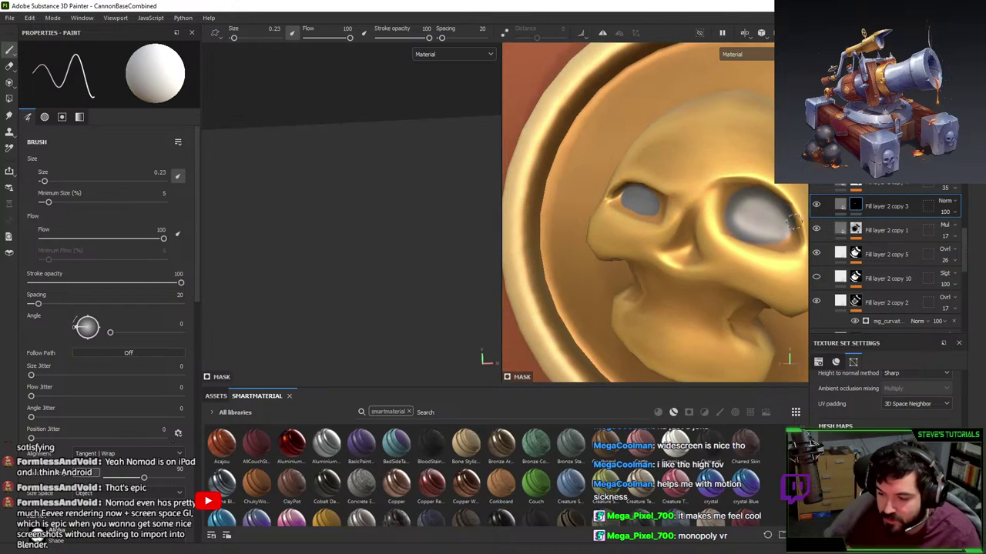
{"action": "scroll", "coordinate": [728, 87], "scroll_direction": "down", "scroll_amount": 2}
{"action": "scroll", "coordinate": [728, 87], "scroll_direction": "down", "scroll_amount": 2}
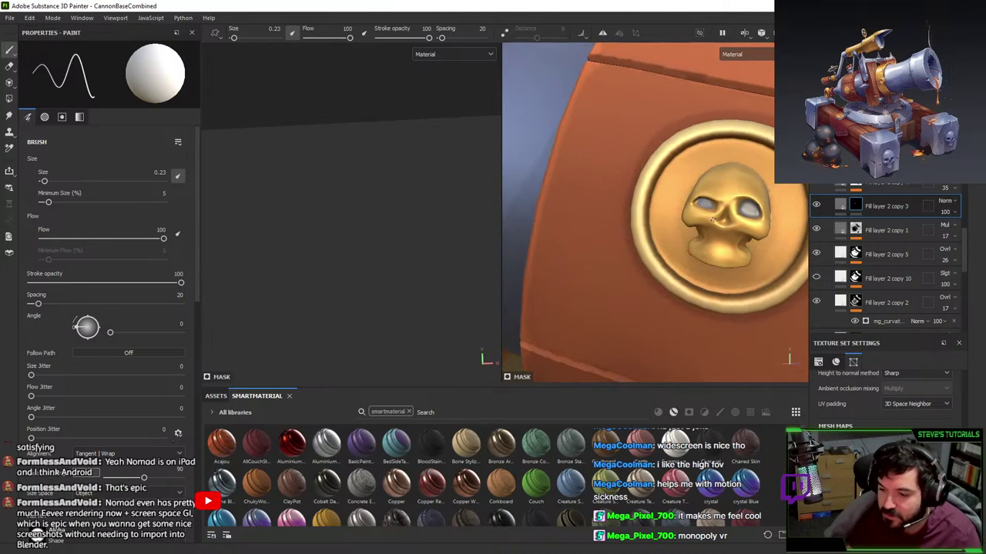
- Paint the skull's nose cavity grey in the mask of Fill layer 2 copy 3
{"action": "scroll", "coordinate": [700, 262], "scroll_direction": "up", "scroll_amount": 5}
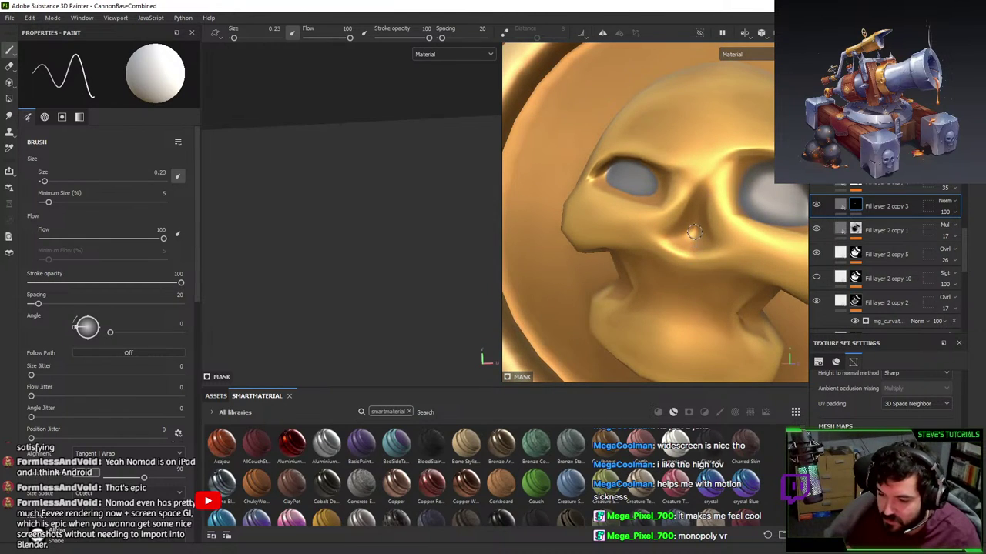
{"action": "scroll", "coordinate": [693, 233], "scroll_direction": "down", "scroll_amount": 3}
{"action": "scroll", "coordinate": [697, 293], "scroll_direction": "up", "scroll_amount": 5}
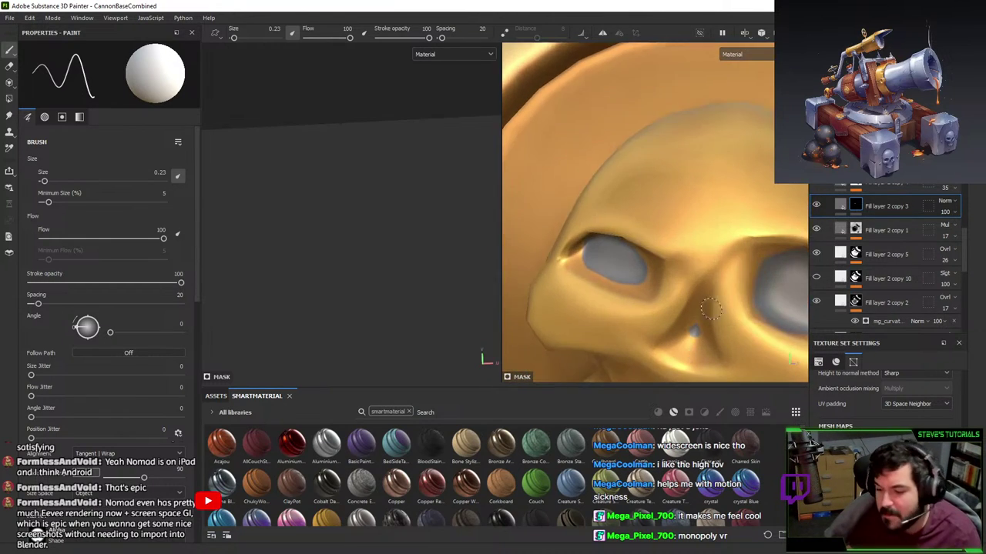
{"action": "middle_click_drag", "start_coordinate": [711, 308], "coordinate": [715, 215], "text": "alt"}
{"action": "mouse_move", "coordinate": [700, 260]}
{"action": "left_mouse_down"}
{"action": "mouse_move", "coordinate": [685, 287]}
{"action": "mouse_move", "coordinate": [700, 286]}
{"action": "left_mouse_up"}
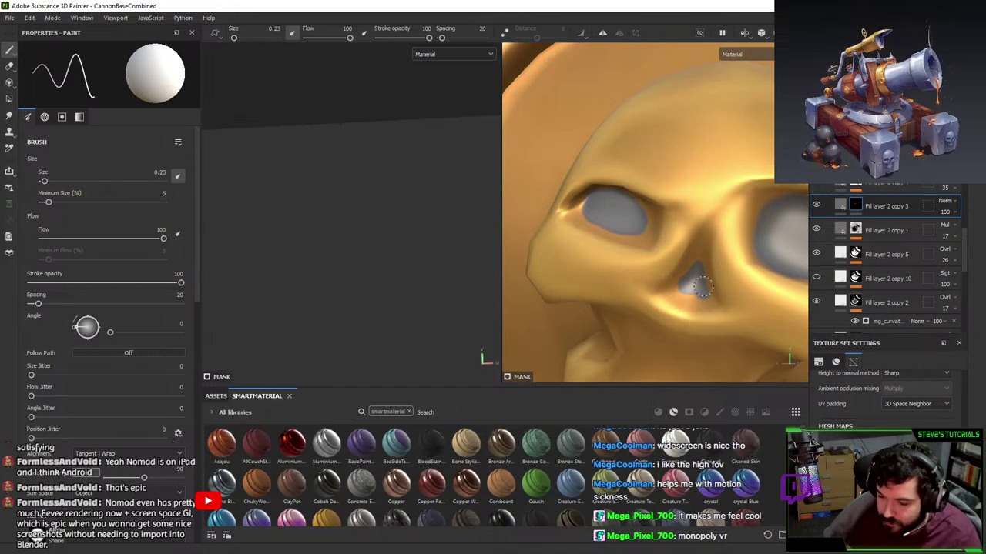
- Examine the skull's painted eye sockets and nose from different angles and distances
{"action": "right_click_drag", "start_coordinate": [702, 286], "coordinate": [697, 34], "text": "alt"}
{"action": "left_click_drag", "start_coordinate": [677, 154], "coordinate": [720, 115], "text": "alt"}
{"action": "right_click_drag", "start_coordinate": [720, 115], "coordinate": [722, 15], "text": "alt"}
{"action": "left_click_drag", "start_coordinate": [722, 92], "coordinate": [488, 189], "text": "alt"}
{"action": "left_click_drag", "start_coordinate": [655, 201], "coordinate": [572, 208], "text": "alt"}
{"action": "right_click_drag", "start_coordinate": [572, 209], "coordinate": [585, 269], "text": "alt"}
{"action": "left_click_drag", "start_coordinate": [762, 231], "coordinate": [608, 254], "text": "alt"}
{"action": "middle_click_drag", "start_coordinate": [609, 254], "coordinate": [668, 240], "text": "alt"}
{"action": "right_click_drag", "start_coordinate": [668, 170], "coordinate": [671, 217], "text": "alt"}
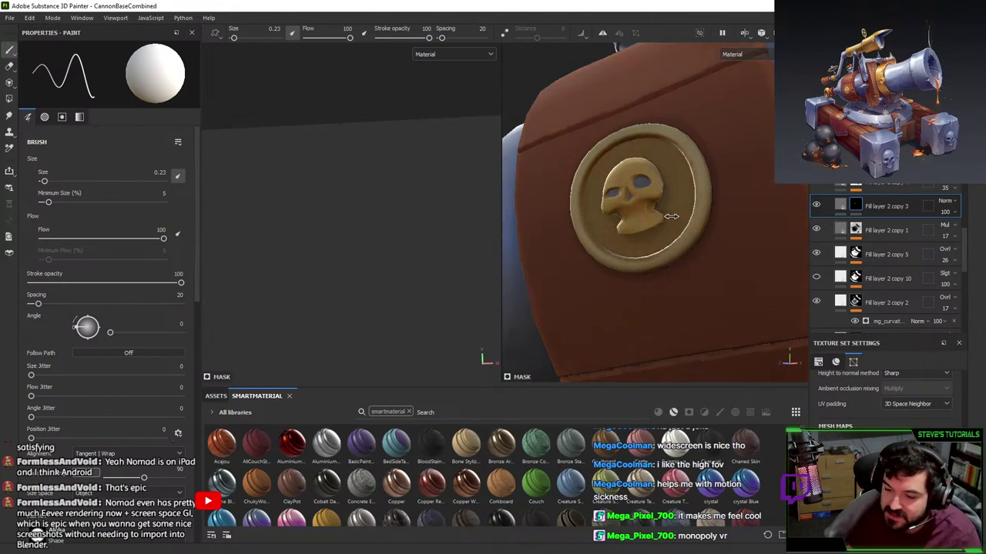
- Add a Blur filter to the mask of Fill layer 2 copy 3 with a blur intensity of 1.77
{"action": "right_click", "coordinate": [855, 203]}
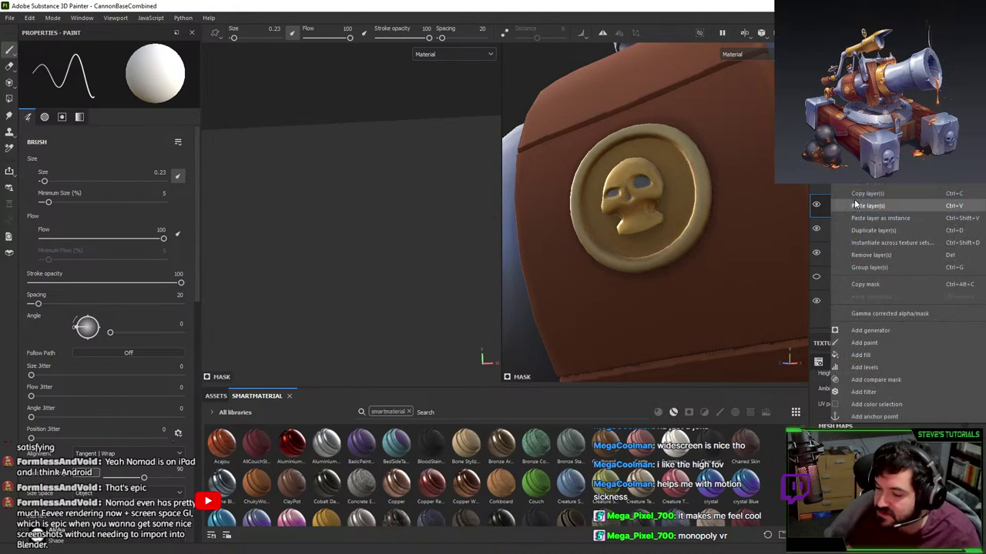
{"action": "left_click", "coordinate": [874, 390]}
{"action": "left_click", "coordinate": [185, 80]}
{"action": "left_click", "coordinate": [271, 110]}
{"action": "scroll", "coordinate": [601, 331], "scroll_direction": "up", "scroll_amount": 5}
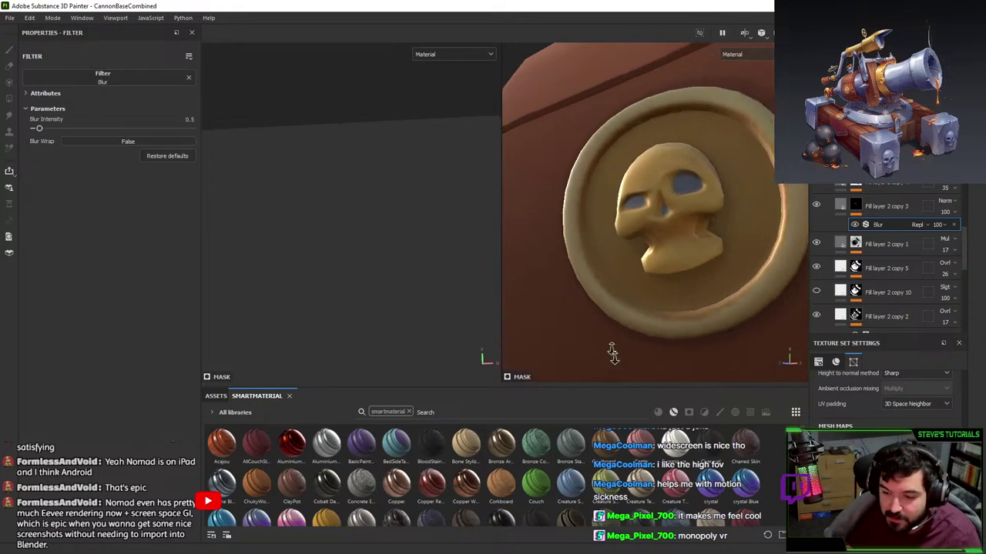
{"action": "left_click_drag", "start_coordinate": [50, 126], "coordinate": [55, 127]}
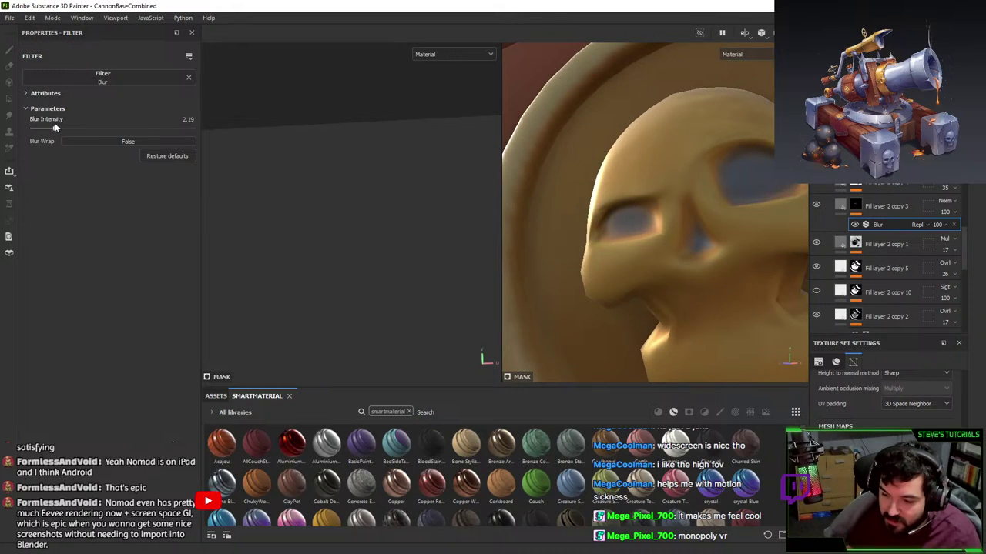
- Set Fill layer 2 copy 3 to Multiply blending at 81 opacity to shade the skull's eye sockets and nose
{"action": "left_click", "coordinate": [944, 200]}
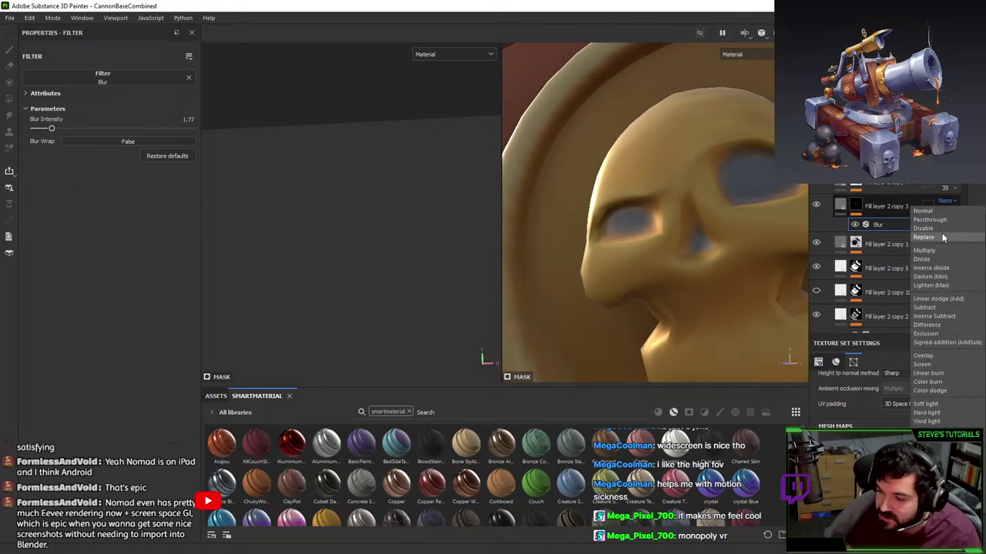
{"action": "left_click", "coordinate": [937, 244]}
{"action": "left_click", "coordinate": [946, 215]}
{"action": "left_click_drag", "start_coordinate": [950, 229], "coordinate": [957, 230]}
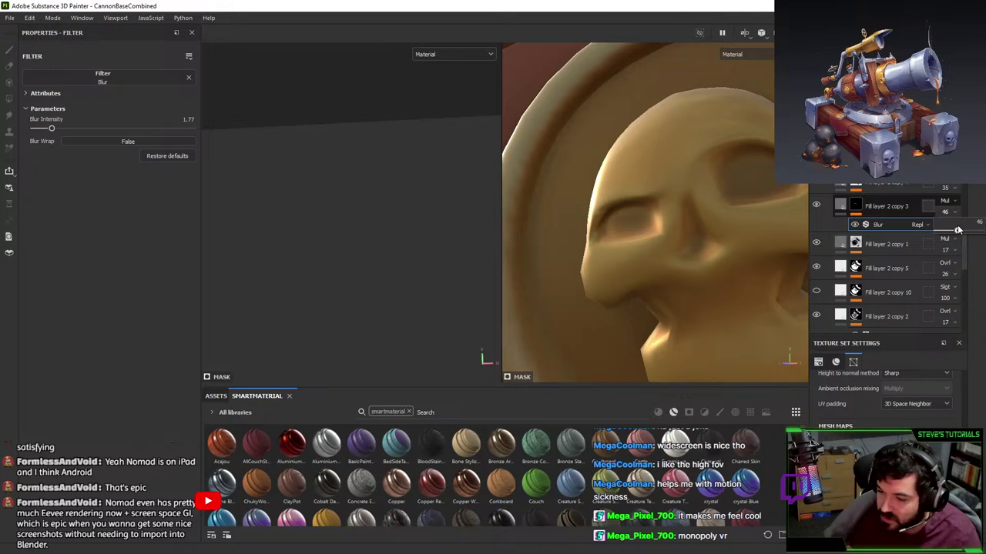
{"action": "left_click", "coordinate": [855, 217]}
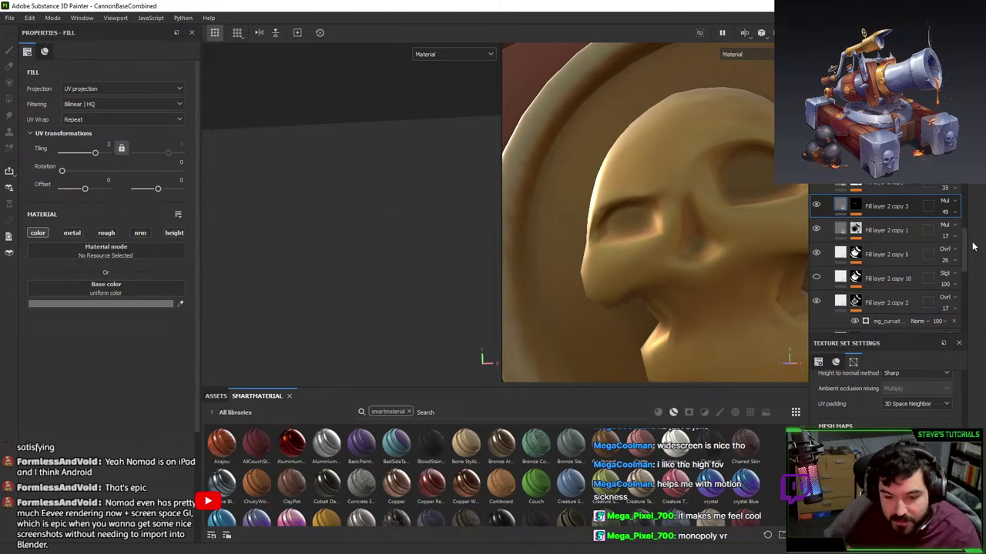
{"action": "left_click", "coordinate": [946, 212]}
{"action": "left_click_drag", "start_coordinate": [955, 229], "coordinate": [963, 230]}
{"action": "scroll", "coordinate": [628, 133], "scroll_direction": "down", "scroll_amount": 5}
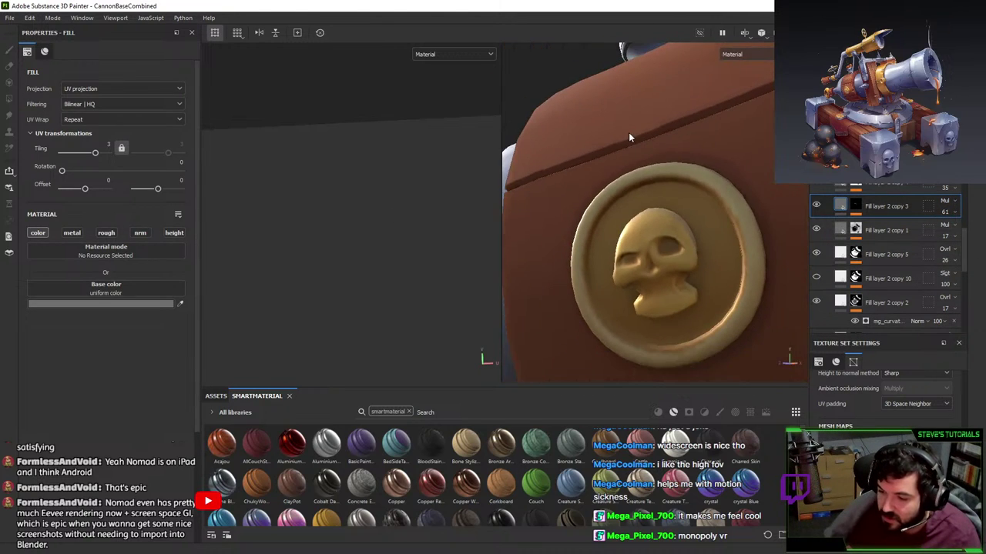
{"action": "left_click", "coordinate": [944, 212]}
{"action": "left_click_drag", "start_coordinate": [963, 229], "coordinate": [975, 229]}
{"action": "scroll", "coordinate": [678, 185], "scroll_direction": "down", "scroll_amount": 4}
{"action": "mouse_move", "coordinate": [678, 183]}
{"action": "left_mouse_down", "text": "alt"}
{"action": "mouse_move", "coordinate": [636, 185]}
{"action": "mouse_move", "coordinate": [695, 185]}
{"action": "mouse_move", "coordinate": [688, 175]}
{"action": "left_mouse_up", "text": "alt"}
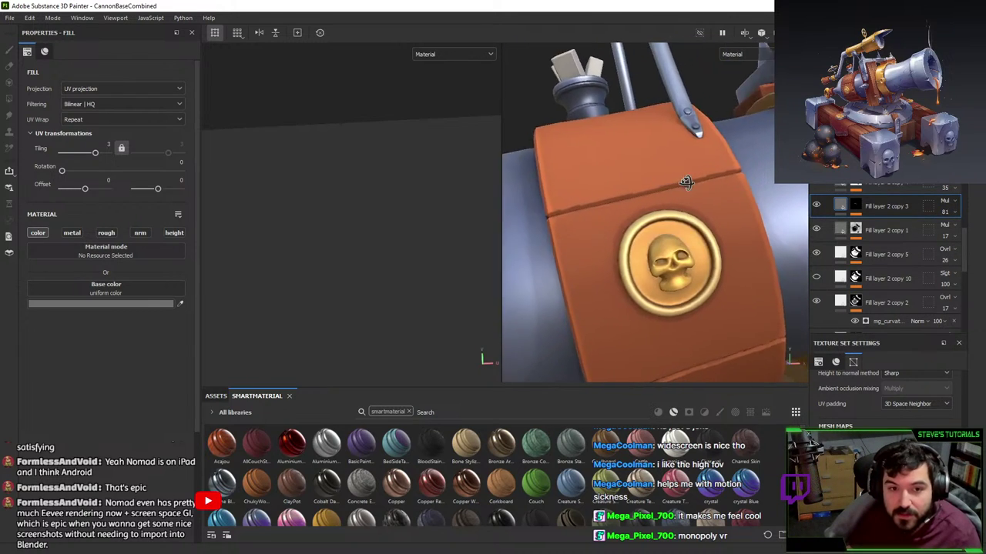
- Change Fill layer 2 copy 3's base color to dark orange-brown 5D3C17
{"action": "scroll", "coordinate": [893, 250], "scroll_direction": "up", "scroll_amount": 1}
{"action": "left_click", "coordinate": [124, 302]}
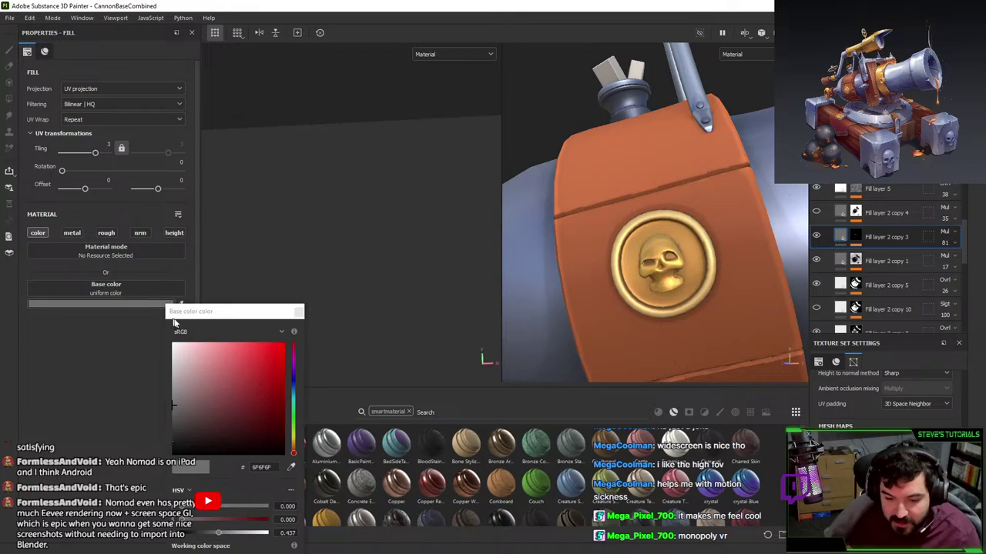
{"action": "left_click", "coordinate": [295, 448]}
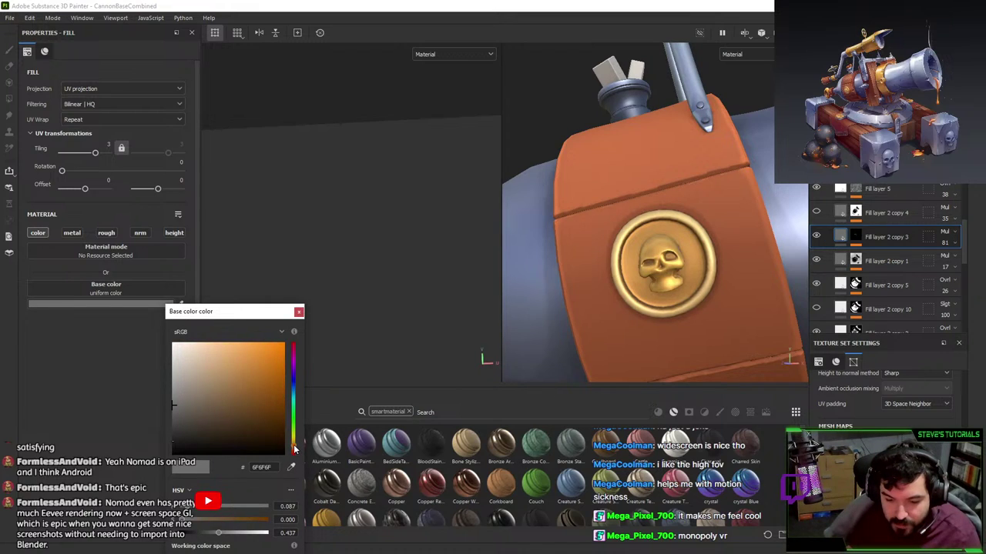
{"action": "left_click", "coordinate": [225, 376]}
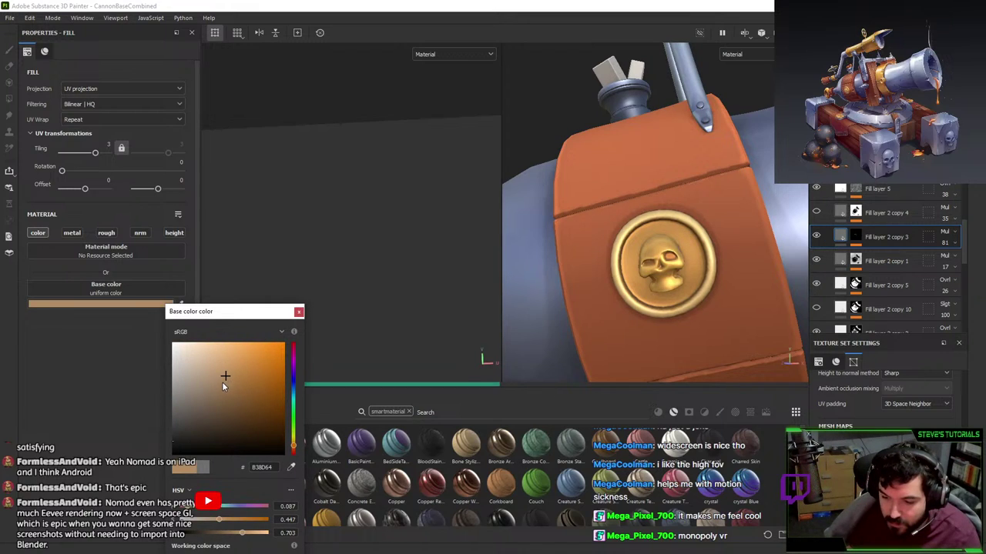
{"action": "left_click", "coordinate": [256, 414]}
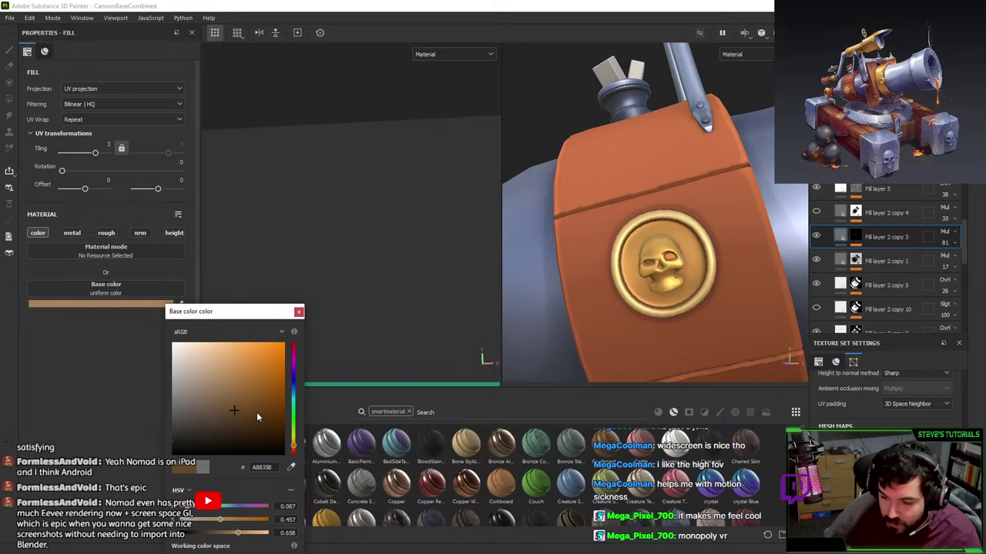
- Examine the recolored skull, the whole cannon and the small handwheel, and close the base color picker
{"action": "left_click_drag", "start_coordinate": [790, 297], "coordinate": [759, 274], "text": "alt"}
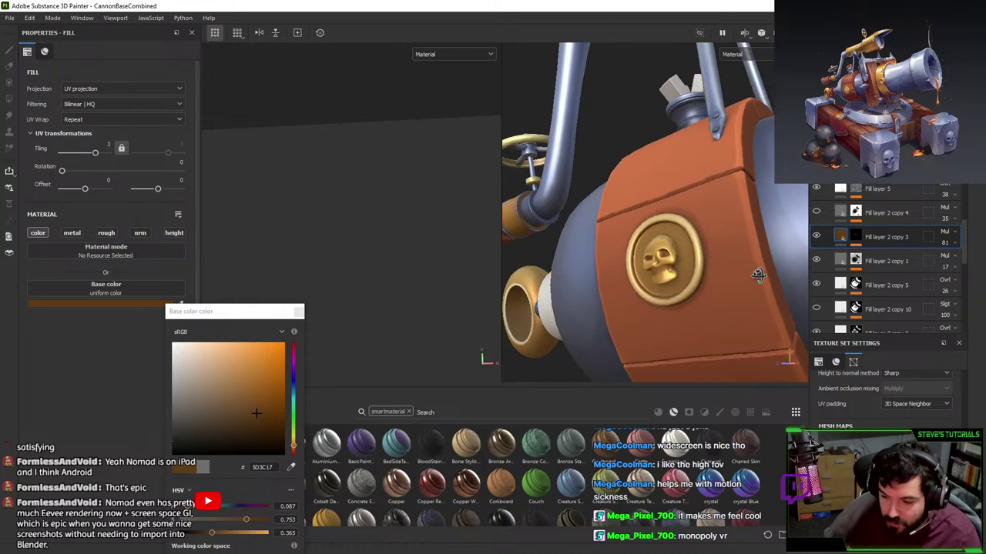
{"action": "right_click_drag", "start_coordinate": [759, 275], "coordinate": [721, 262], "text": "alt"}
{"action": "left_click_drag", "start_coordinate": [720, 262], "coordinate": [667, 248], "text": "alt"}
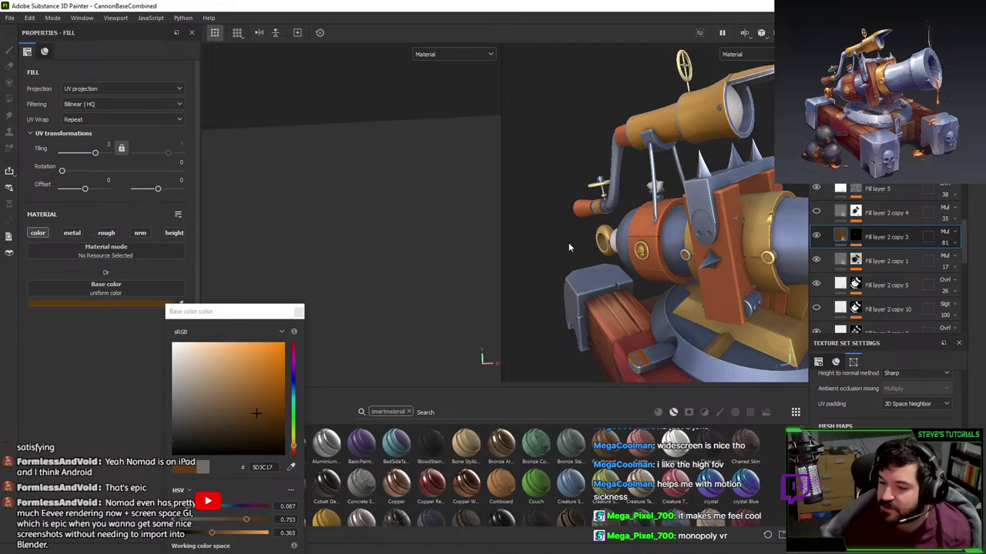
{"action": "left_click_drag", "start_coordinate": [568, 247], "coordinate": [722, 185], "text": "alt"}
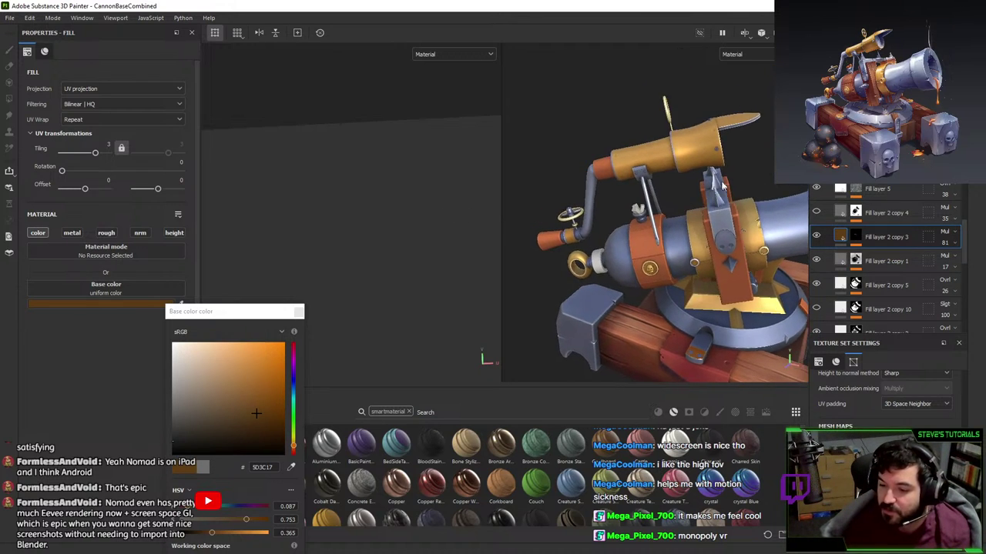
{"action": "right_click_drag", "start_coordinate": [722, 185], "coordinate": [653, 276], "text": "alt"}
{"action": "middle_click_drag", "start_coordinate": [704, 273], "coordinate": [797, 299], "text": "alt"}
{"action": "right_click_drag", "start_coordinate": [640, 304], "coordinate": [606, 371], "text": "alt"}
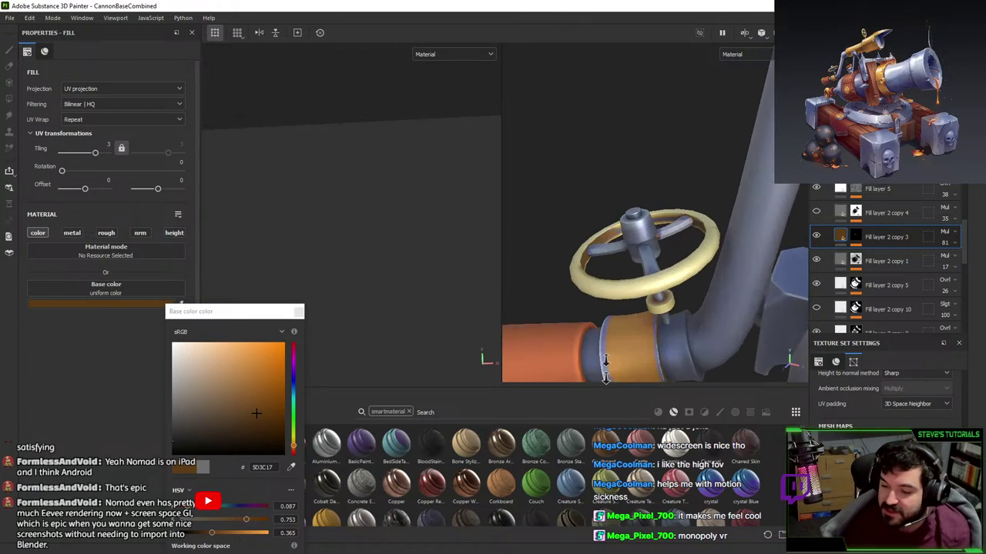
{"action": "scroll", "coordinate": [886, 262], "scroll_direction": "up", "scroll_amount": 2}
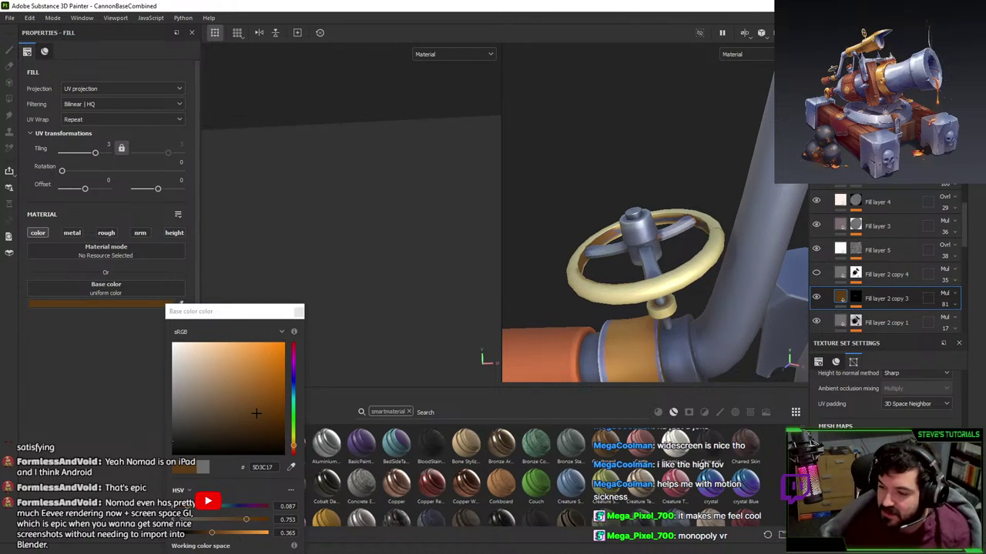
{"action": "key", "text": "Escape"}
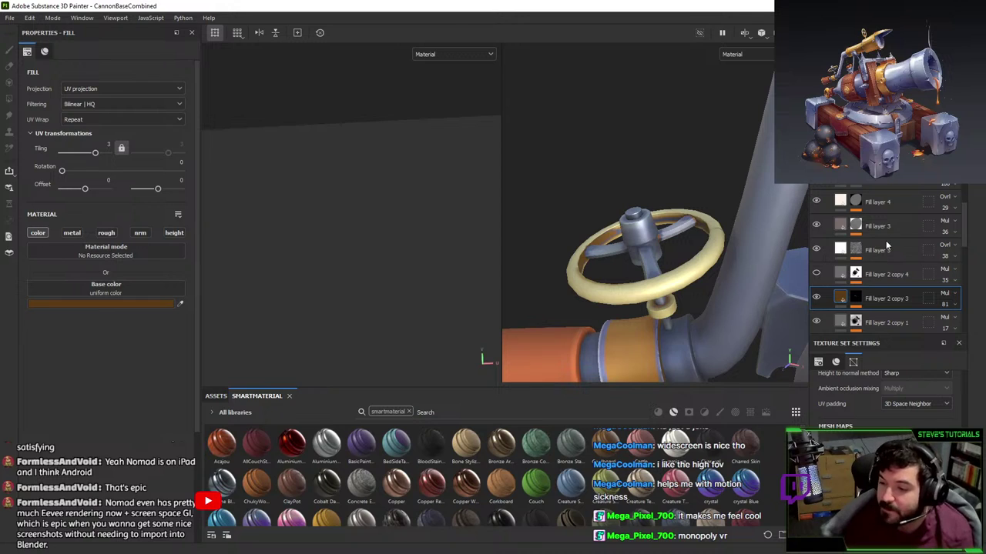
- Toggle the visibility of Fill layer 2 copy 10 and Fill layer 2 copy 2 to check their effect on the metal
{"action": "scroll", "coordinate": [863, 277], "scroll_direction": "up", "scroll_amount": 3}
{"action": "scroll", "coordinate": [851, 285], "scroll_direction": "down", "scroll_amount": 5}
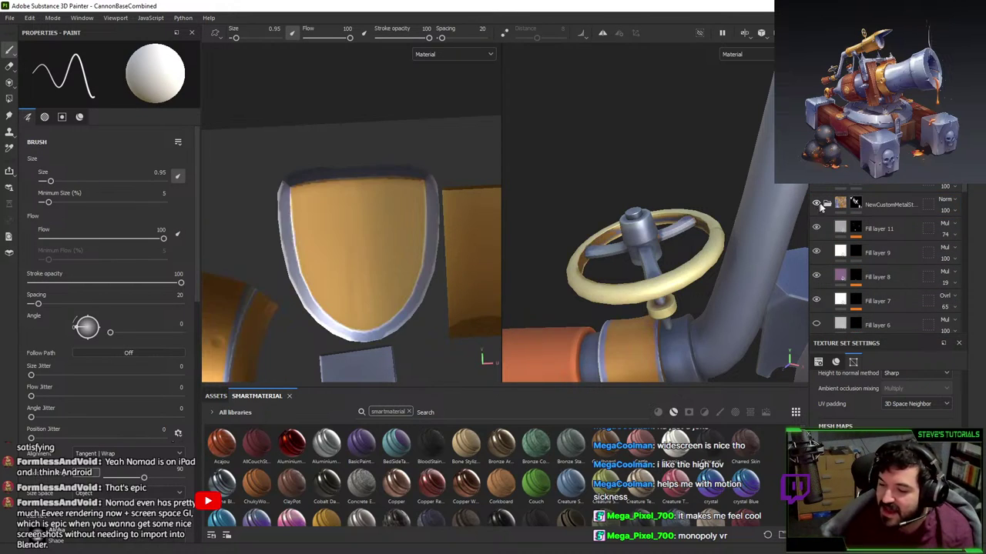
{"action": "scroll", "coordinate": [839, 246], "scroll_direction": "down", "scroll_amount": 5}
{"action": "scroll", "coordinate": [844, 261], "scroll_direction": "down", "scroll_amount": 1}
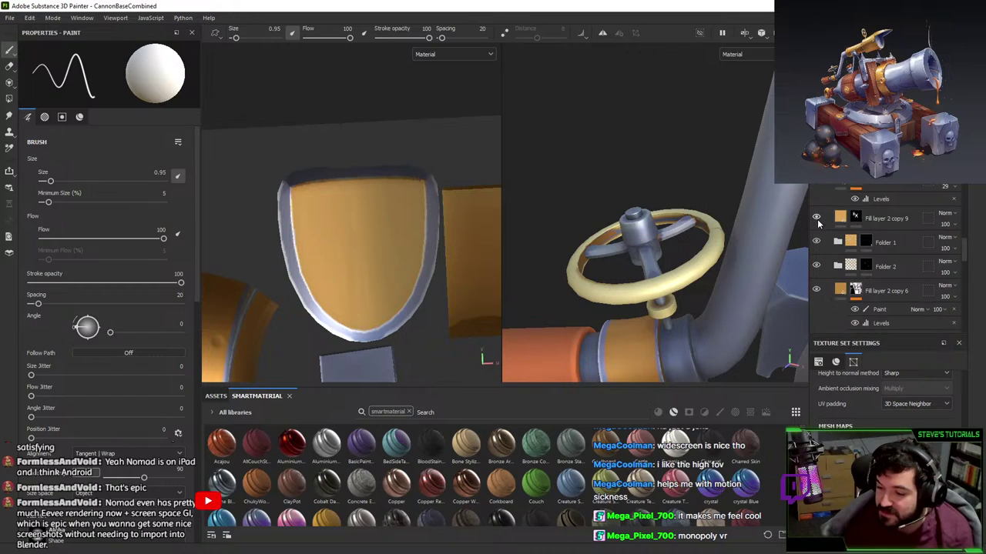
{"action": "scroll", "coordinate": [817, 241], "scroll_direction": "down", "scroll_amount": 3}
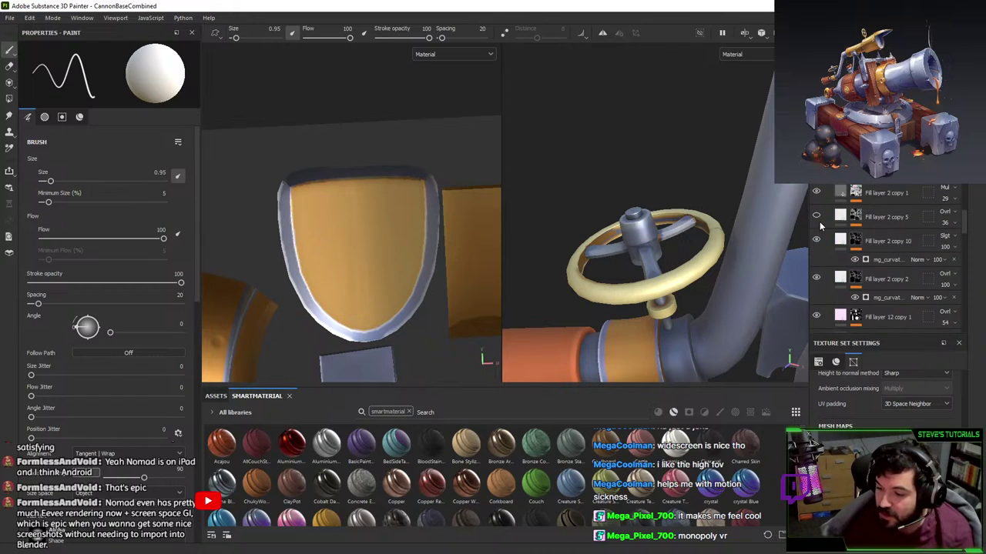
{"action": "left_click", "coordinate": [816, 240]}
{"action": "left_click", "coordinate": [817, 240]}
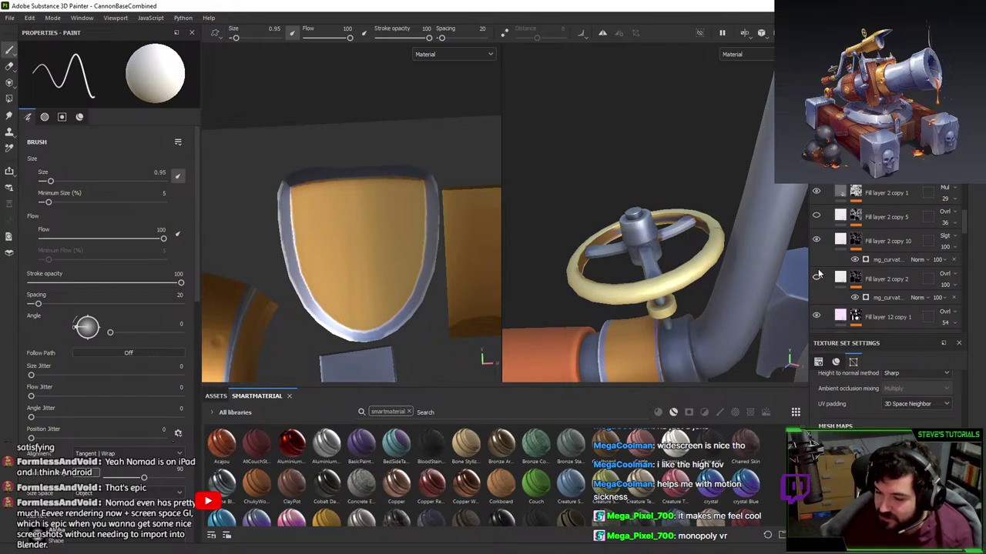
{"action": "left_click", "coordinate": [817, 277]}
{"action": "left_click", "coordinate": [817, 239]}
{"action": "scroll", "coordinate": [830, 257], "scroll_direction": "down", "scroll_amount": 1}
{"action": "scroll", "coordinate": [737, 231], "scroll_direction": "down", "scroll_amount": 3}
- Inspect the cannon and its round base, and toggle the blue metal folder's visibility to check what its layers cover
{"action": "left_click_drag", "start_coordinate": [736, 231], "coordinate": [701, 203], "text": "alt"}
{"action": "mouse_move", "coordinate": [701, 203]}
{"action": "right_mouse_down", "text": "alt"}
{"action": "mouse_move", "coordinate": [707, 208]}
{"action": "mouse_move", "coordinate": [697, 208]}
{"action": "right_mouse_up", "text": "alt"}
{"action": "middle_click_drag", "start_coordinate": [697, 208], "coordinate": [666, 208], "text": "alt"}
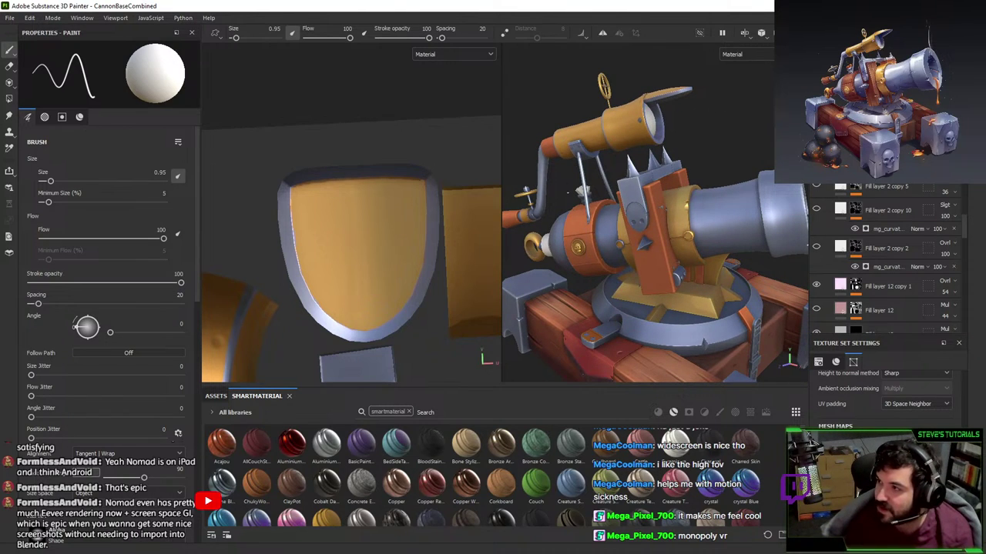
{"action": "left_click_drag", "start_coordinate": [664, 307], "coordinate": [656, 240], "text": "alt"}
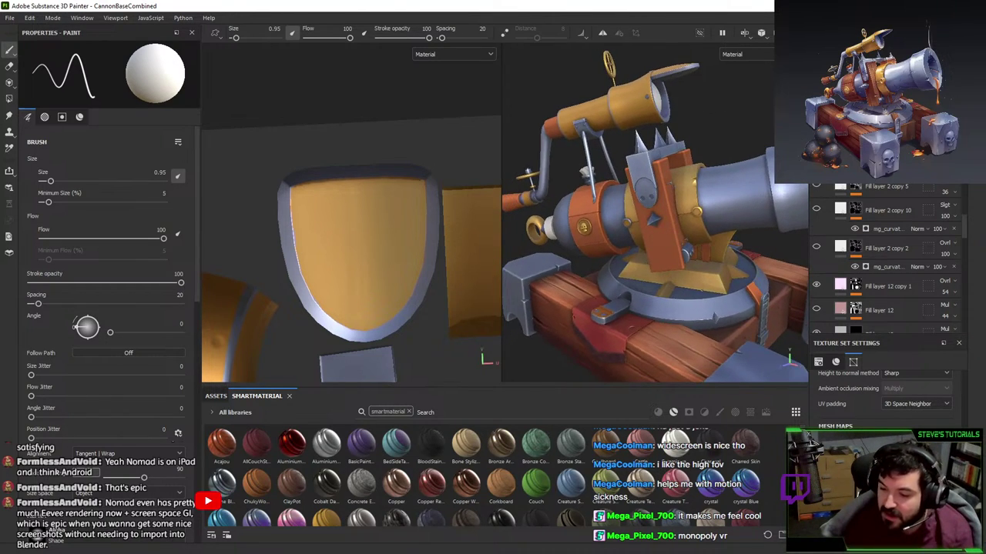
{"action": "right_click_drag", "start_coordinate": [657, 239], "coordinate": [693, 331], "text": "alt"}
{"action": "middle_click_drag", "start_coordinate": [693, 331], "coordinate": [621, 252], "text": "alt"}
{"action": "scroll", "coordinate": [816, 256], "scroll_direction": "down", "scroll_amount": 4}
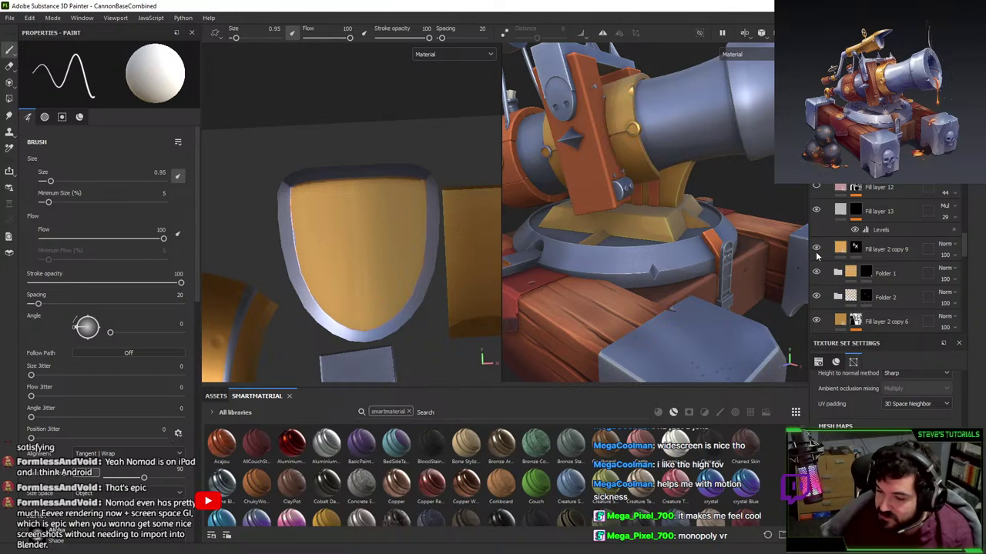
{"action": "scroll", "coordinate": [817, 262], "scroll_direction": "down", "scroll_amount": 5}
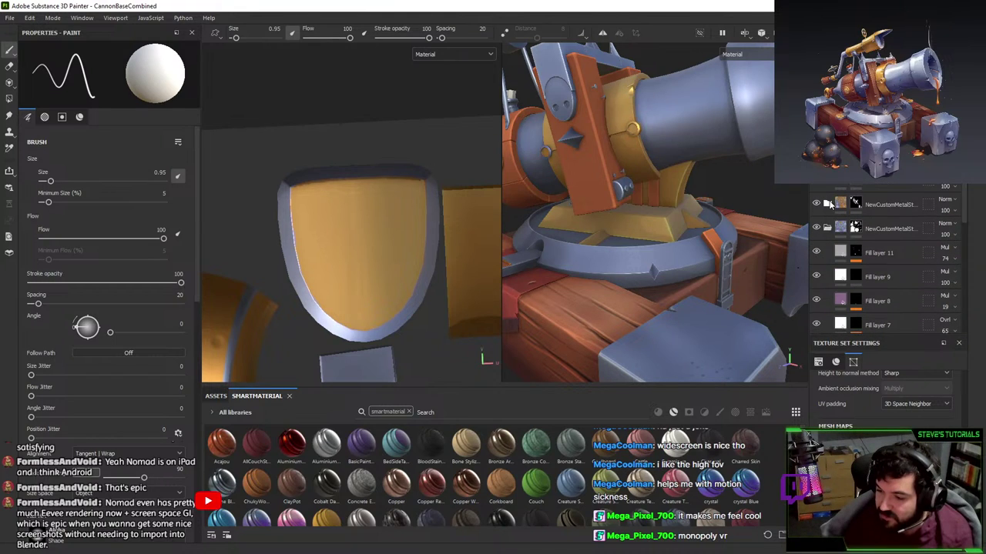
{"action": "left_click", "coordinate": [817, 229]}
{"action": "left_click", "coordinate": [816, 228]}
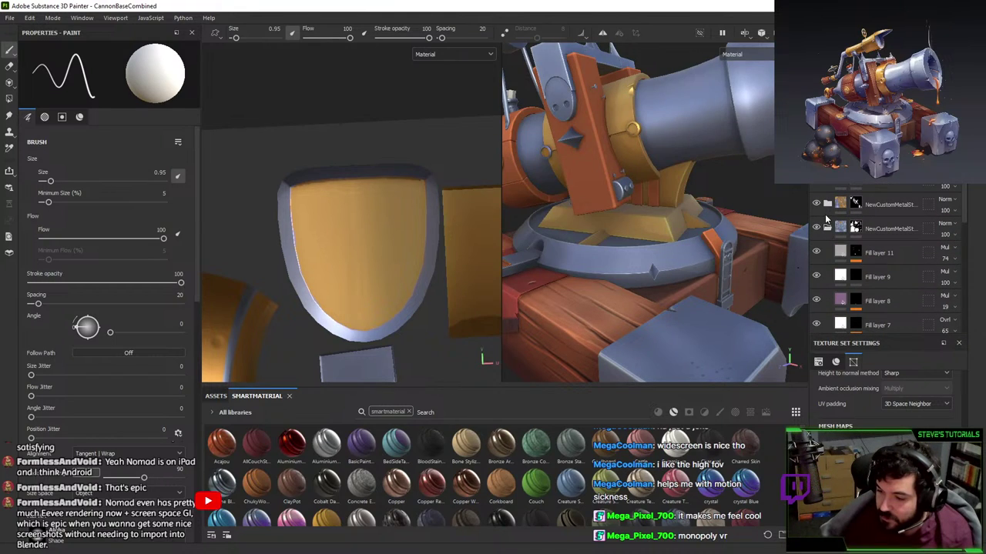
{"action": "left_click", "coordinate": [827, 227]}
{"action": "left_click", "coordinate": [828, 230]}
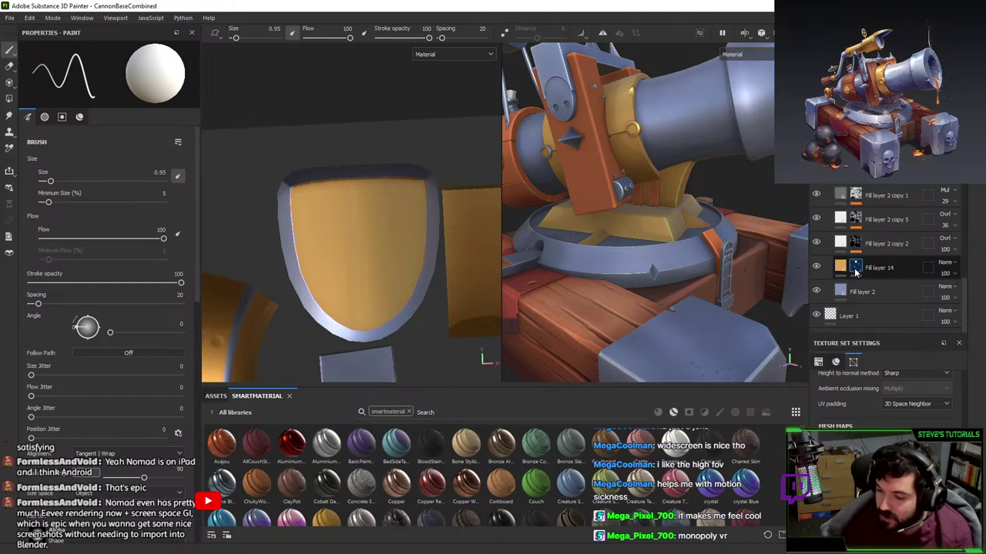
- Add a Curvature generator to the mask of Fill layer 14 in the blue metal material
{"action": "left_click", "coordinate": [855, 266]}
{"action": "right_click", "coordinate": [856, 266]}
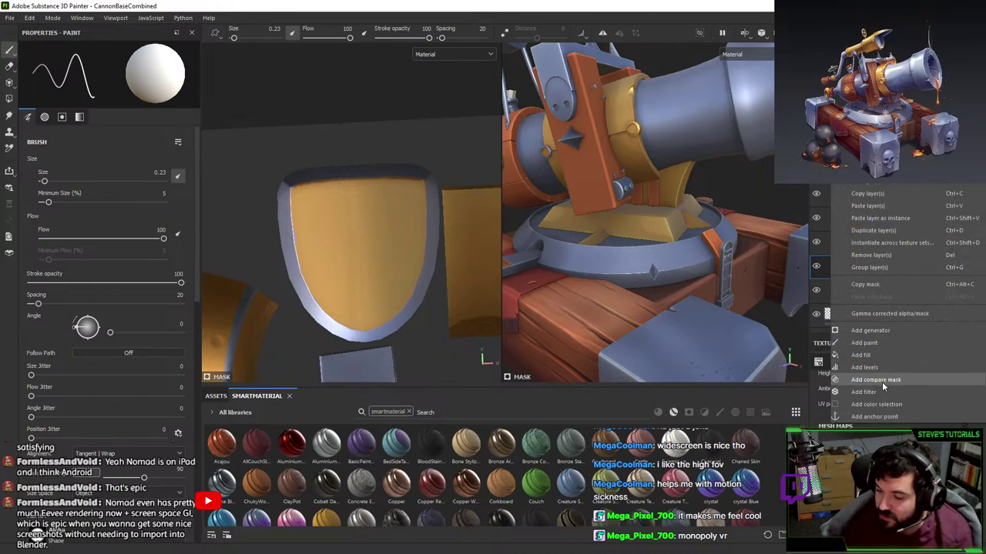
{"action": "left_click", "coordinate": [886, 330]}
{"action": "left_click", "coordinate": [78, 83]}
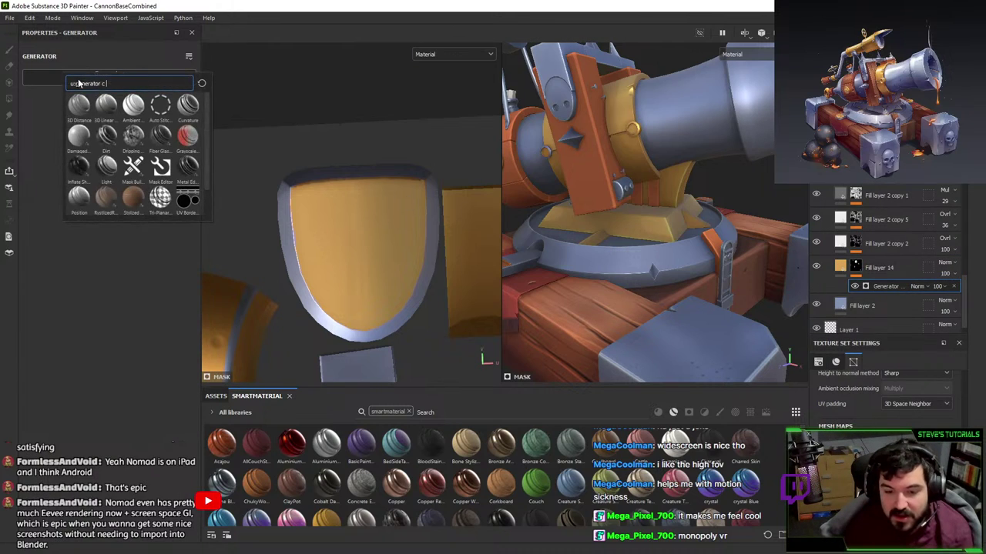
{"action": "left_click", "coordinate": [189, 105]}
{"action": "left_click_drag", "start_coordinate": [639, 323], "coordinate": [726, 205], "text": "alt"}
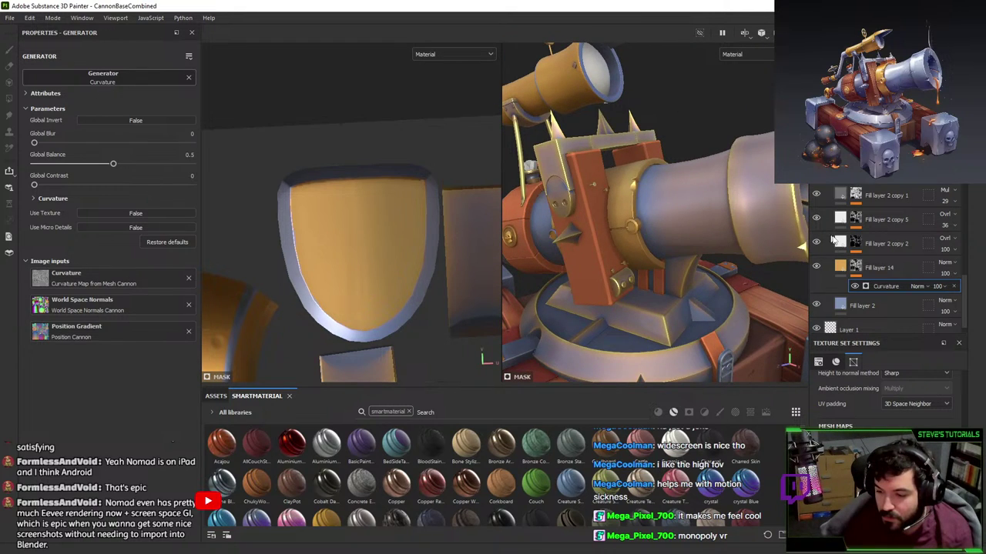
- Group Fill layer 14 into a new folder
{"action": "left_click", "coordinate": [878, 268]}
{"action": "key", "text": "ctrl+g"}
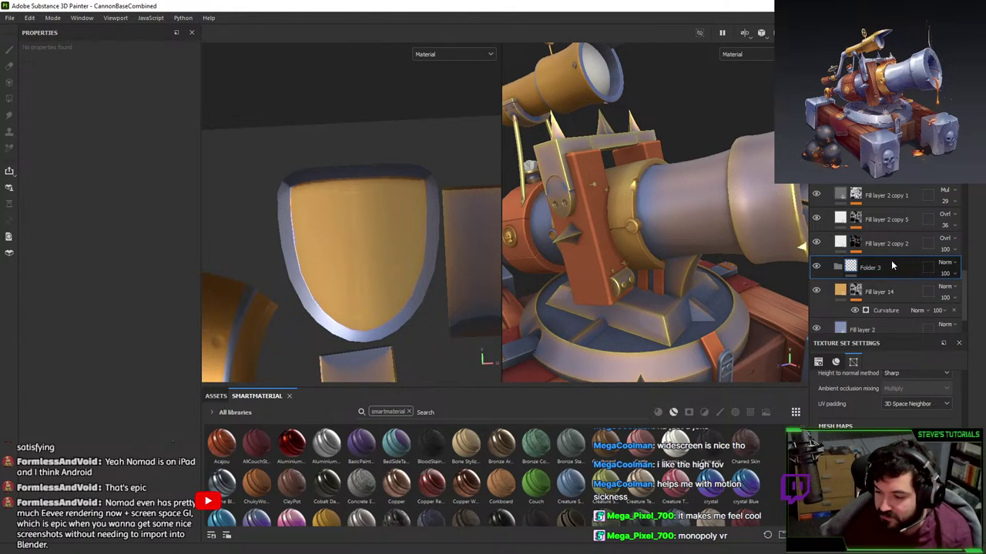
{"action": "right_click", "coordinate": [890, 264]}
{"action": "left_click", "coordinate": [870, 130]}
{"action": "left_click", "coordinate": [883, 289]}
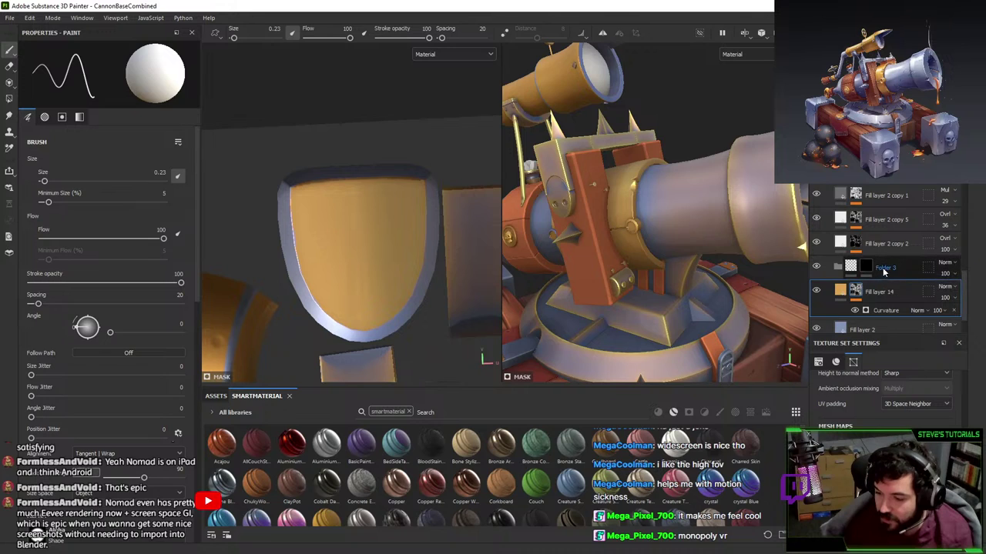
{"action": "right_click", "coordinate": [880, 269]}
{"action": "left_click", "coordinate": [858, 286]}
{"action": "left_click_drag", "start_coordinate": [878, 288], "coordinate": [878, 266]}
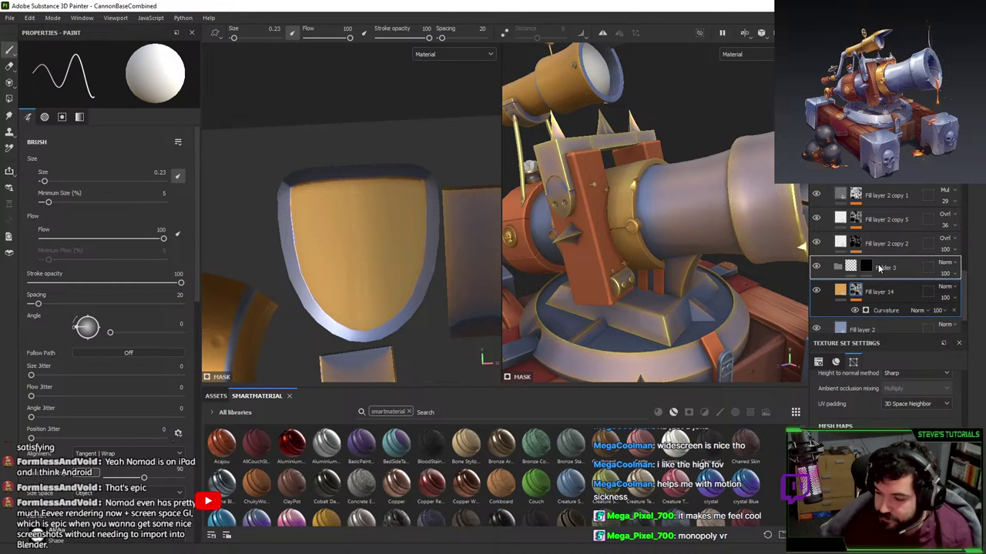
{"action": "key", "text": "ctrl+z"}
{"action": "key", "text": "ctrl+z"}
{"action": "key", "text": "ctrl+z"}
{"action": "key", "text": "ctrl+z"}
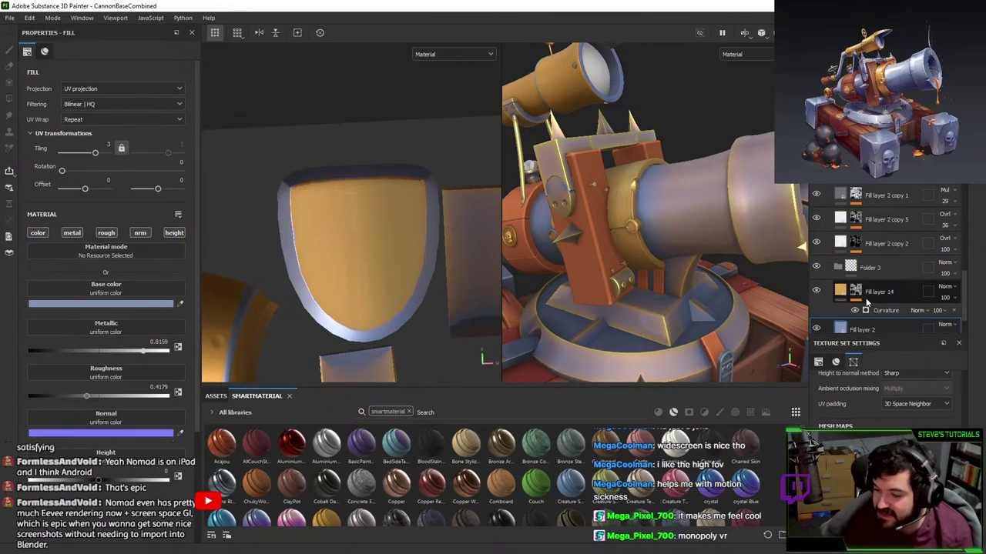
- Create a new folder above Fill layer 14 in the blue metal material and move the layer into it
{"action": "left_click", "coordinate": [855, 266]}
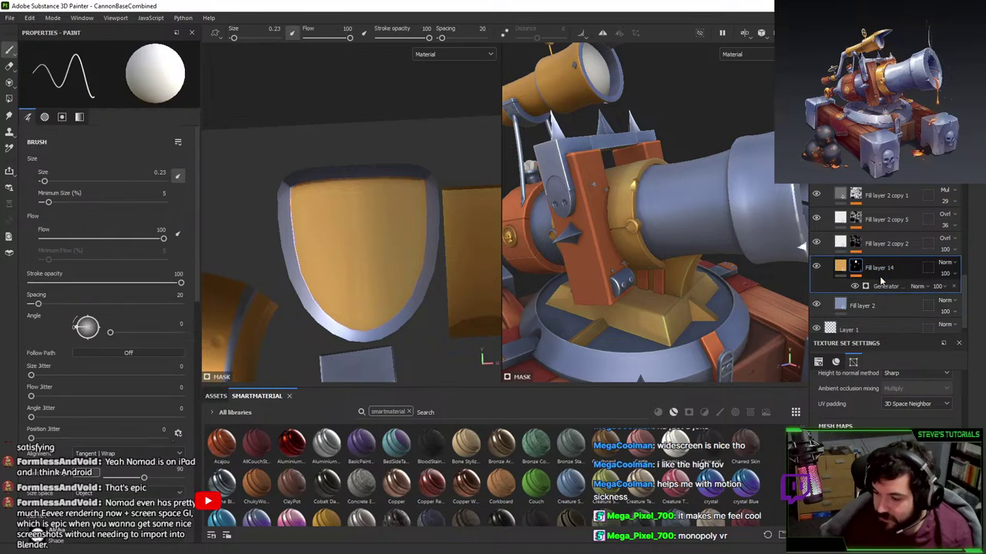
{"action": "key", "text": "ctrl+g"}
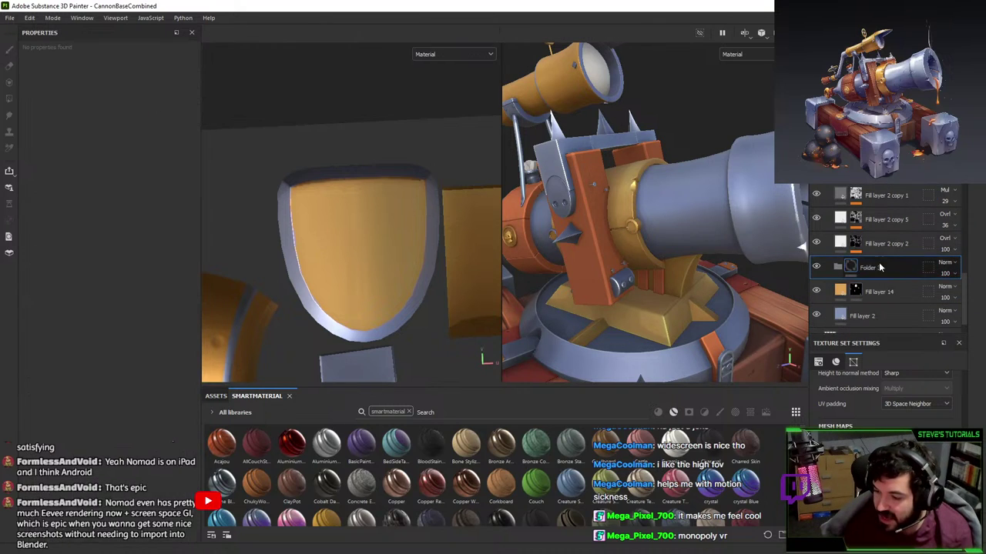
{"action": "left_click_drag", "start_coordinate": [875, 288], "coordinate": [877, 270]}
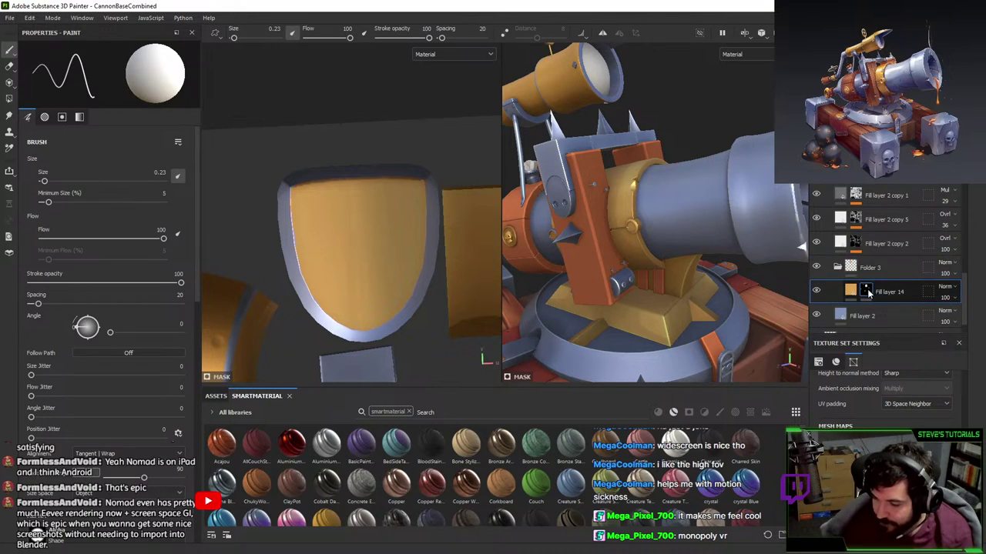
- Copy Fill layer 14's mask, give Folder 3 a black mask and paste the copied mask into it
{"action": "right_click", "coordinate": [874, 291]}
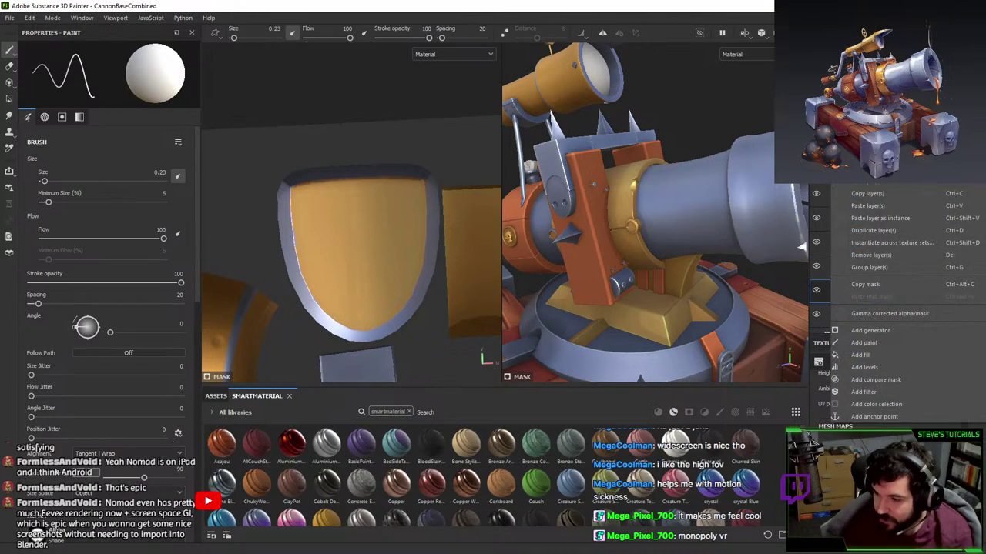
{"action": "left_click", "coordinate": [864, 285]}
{"action": "left_click", "coordinate": [873, 268]}
{"action": "right_click", "coordinate": [874, 269]}
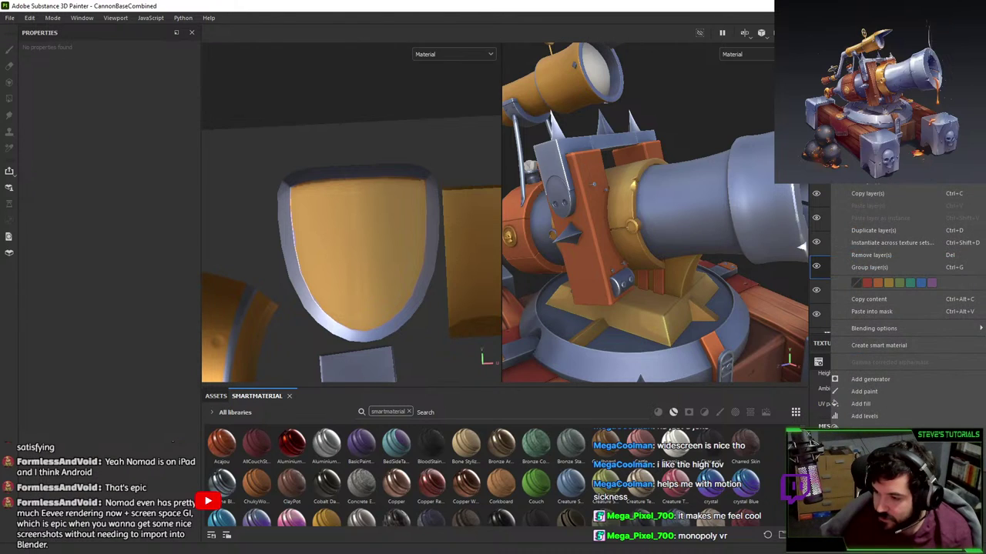
{"action": "left_click", "coordinate": [874, 127]}
{"action": "right_click", "coordinate": [865, 266]}
{"action": "left_click", "coordinate": [874, 298]}
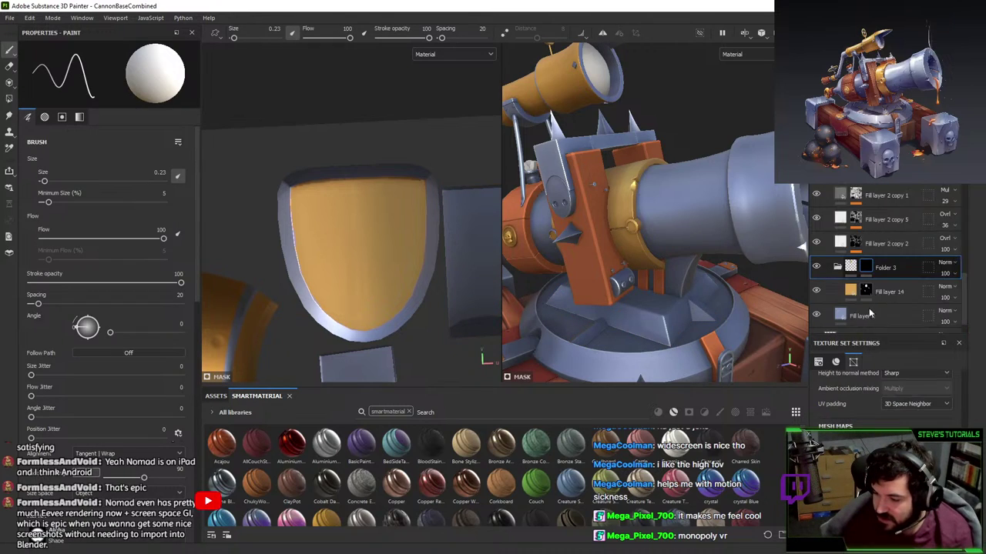
- Clear the mask on Fill layer 14 and add a Curvature generator to it
{"action": "right_click", "coordinate": [873, 291]}
{"action": "left_click", "coordinate": [873, 152]}
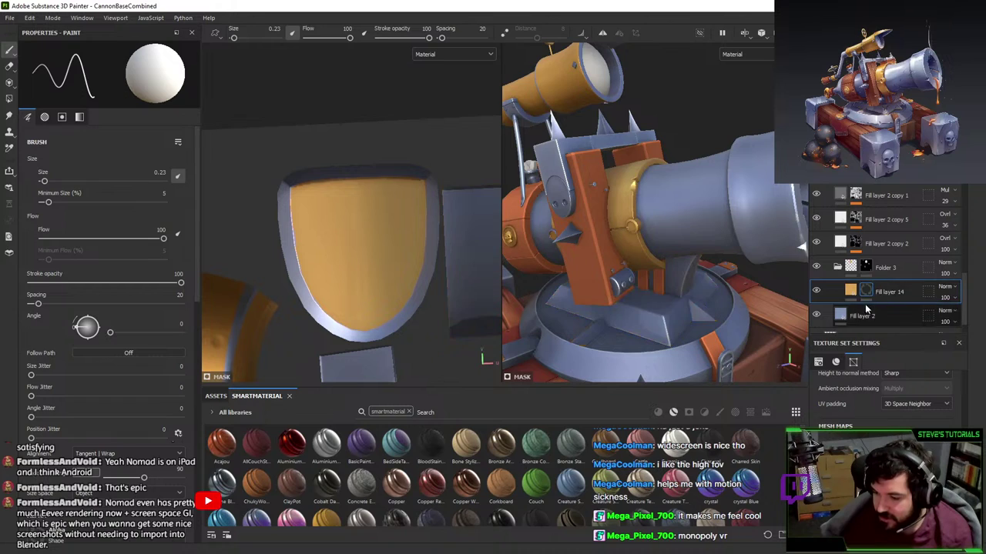
{"action": "right_click", "coordinate": [867, 292]}
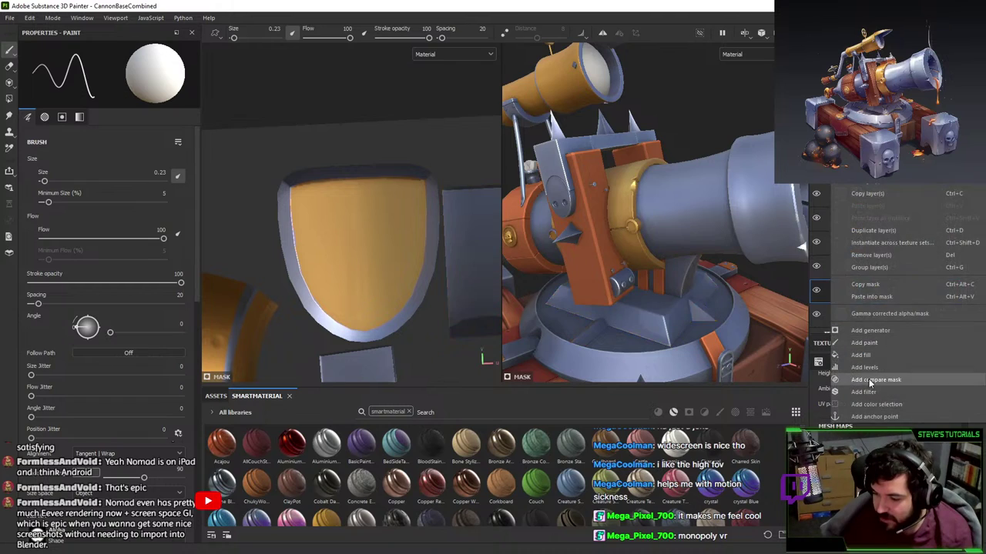
{"action": "left_click", "coordinate": [871, 332]}
{"action": "left_click", "coordinate": [171, 81]}
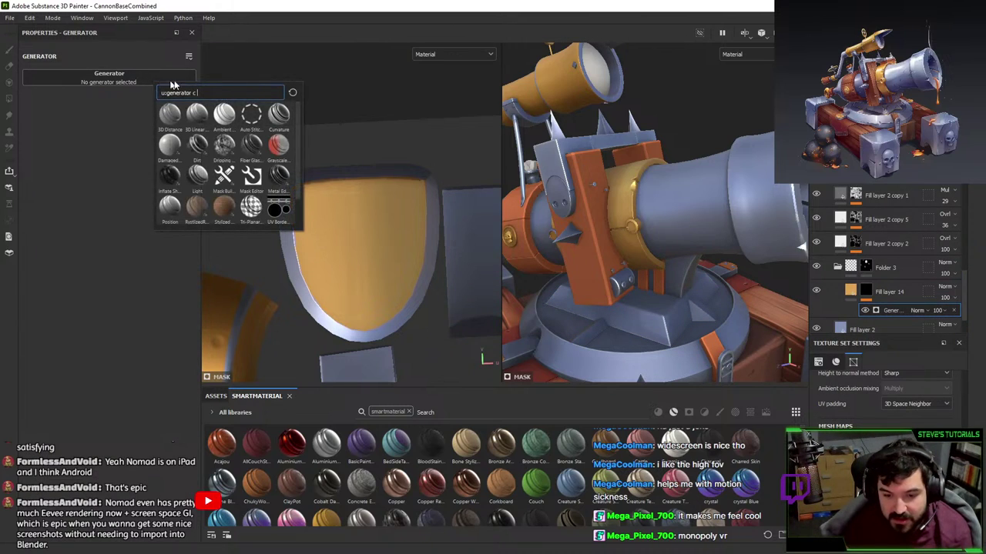
{"action": "left_click", "coordinate": [278, 114]}
- Set the Curvature generator's Global Balance to 0.19 and Global Contrast to 0.9 for thin gold edges on the base
{"action": "scroll", "coordinate": [639, 269], "scroll_direction": "up", "scroll_amount": 3}
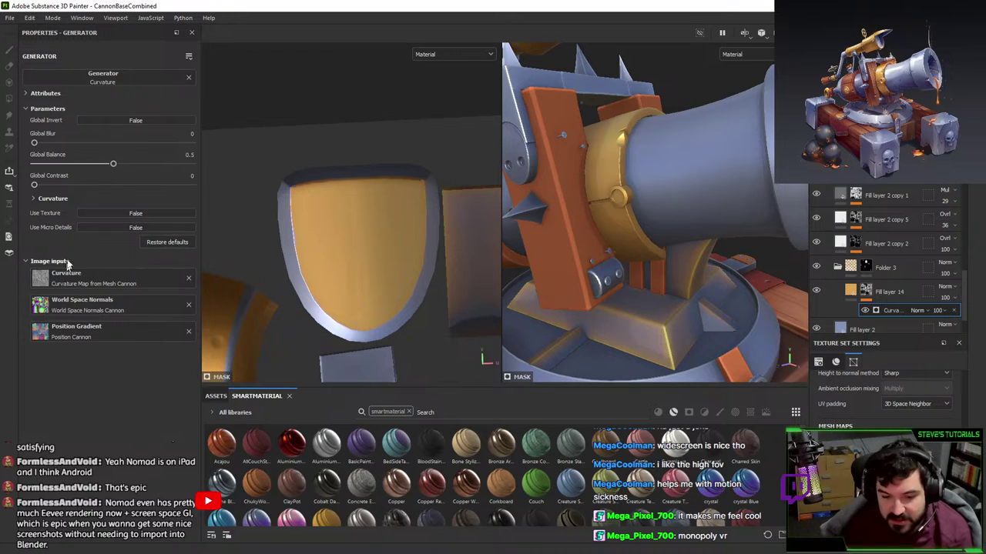
{"action": "left_click_drag", "start_coordinate": [96, 185], "coordinate": [184, 182]}
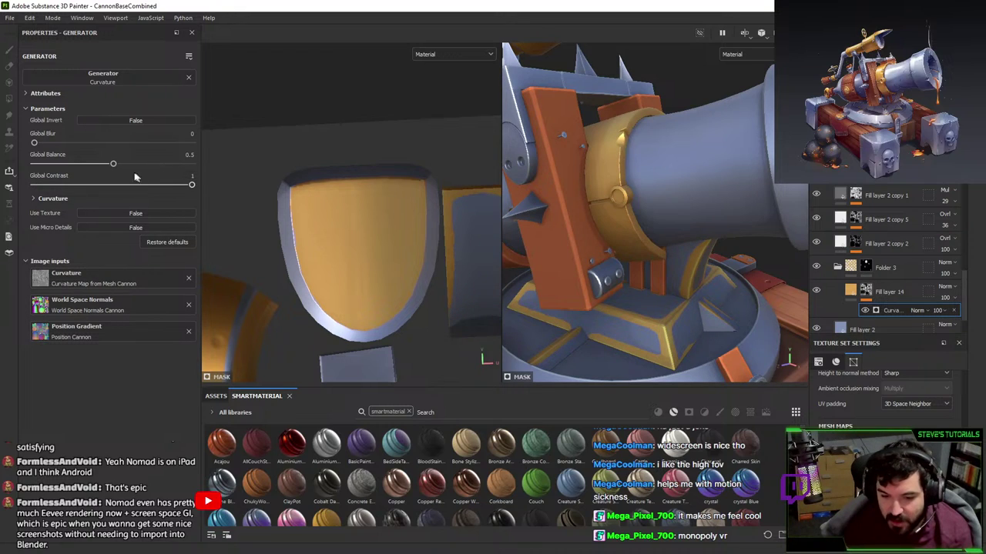
{"action": "left_click_drag", "start_coordinate": [113, 164], "coordinate": [64, 165]}
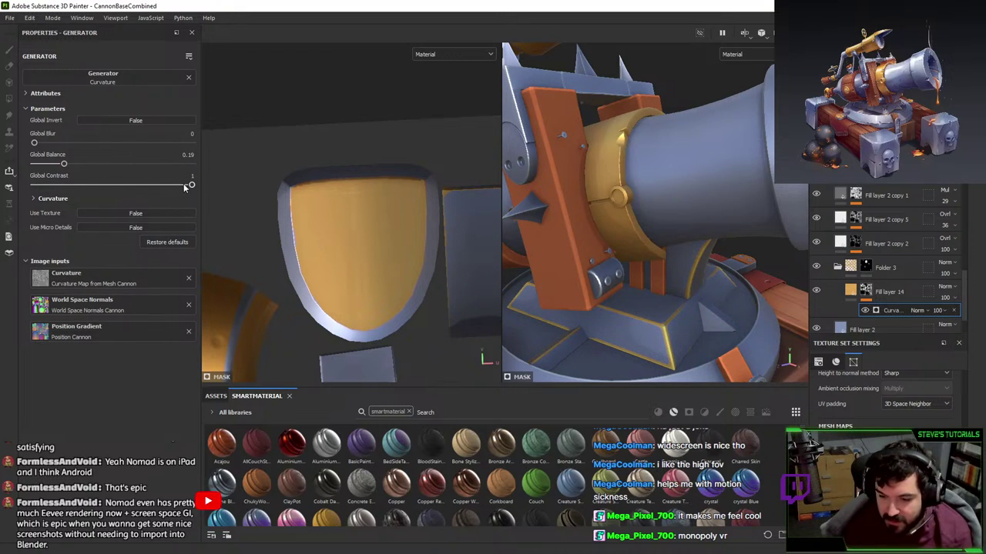
{"action": "left_click_drag", "start_coordinate": [191, 185], "coordinate": [181, 185]}
- Compare the gold edges on the cannon's base with the trim in the reference image laroche-louis-canon-final-1.jpg
{"action": "left_click_drag", "start_coordinate": [616, 315], "coordinate": [636, 249], "text": "alt"}
{"action": "middle_click_drag", "start_coordinate": [636, 249], "coordinate": [623, 263], "text": "alt"}
{"action": "left_click_drag", "start_coordinate": [623, 262], "coordinate": [499, 207], "text": "alt"}
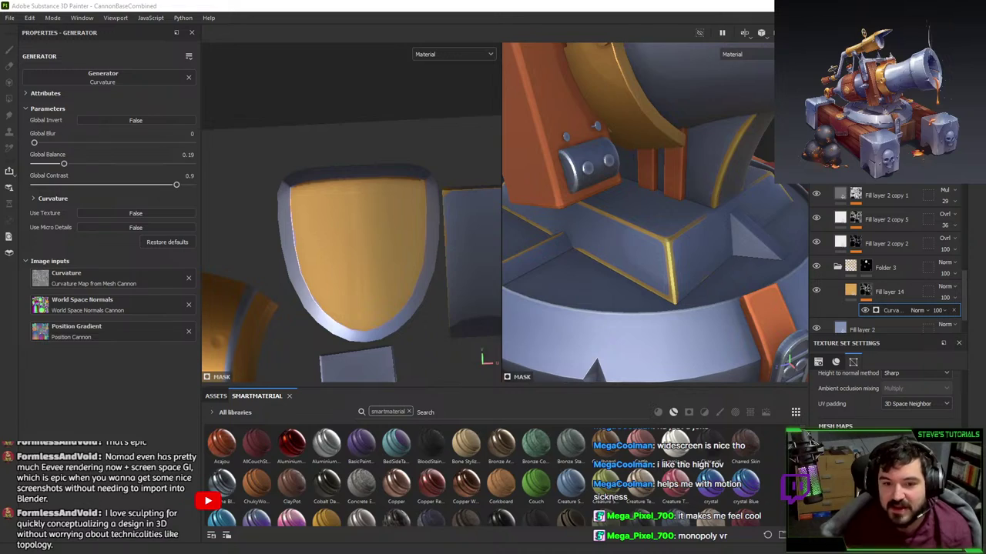
{"action": "left_click_drag", "start_coordinate": [526, 551], "coordinate": [521, 0]}
{"action": "scroll", "coordinate": [524, 354], "scroll_direction": "up", "scroll_amount": 3}
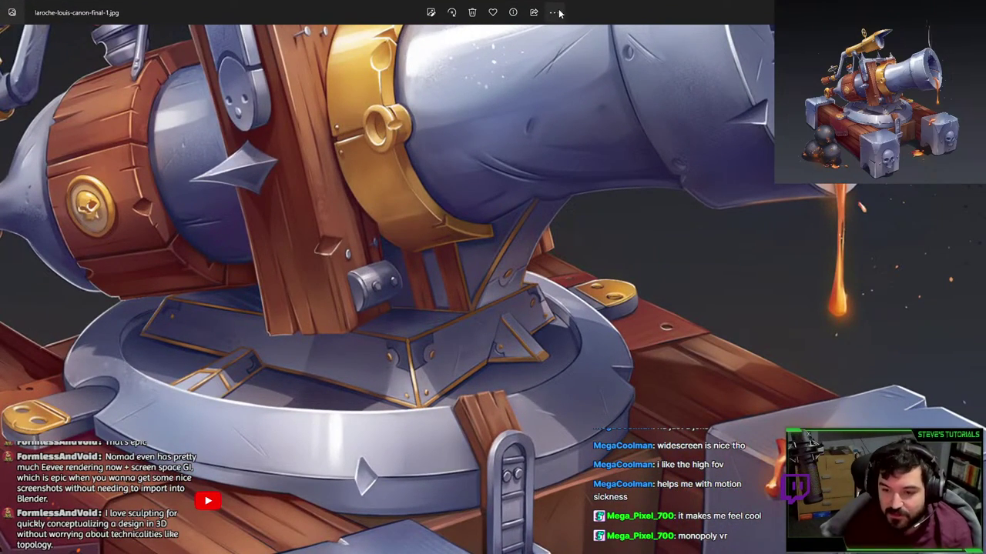
{"action": "key", "text": "alt+Tab"}
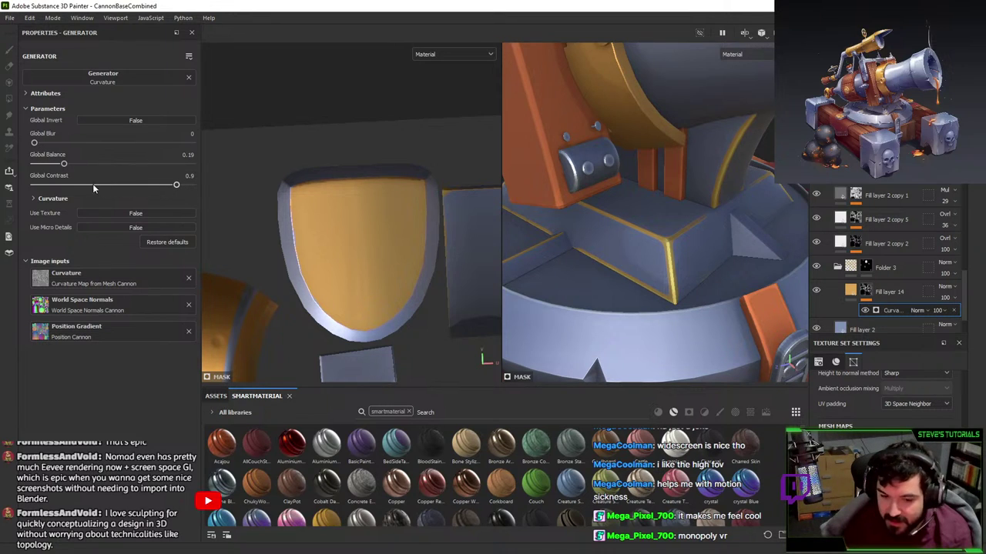
- Try a Global Balance of 0.49 on the Curvature generator, then undo it
{"action": "left_click_drag", "start_coordinate": [74, 164], "coordinate": [111, 165]}
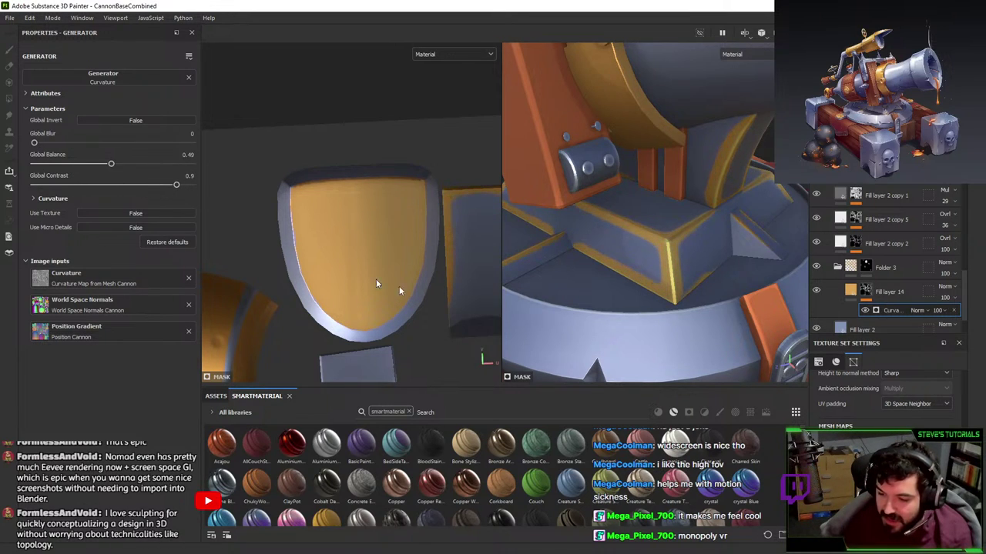
{"action": "left_click_drag", "start_coordinate": [731, 274], "coordinate": [670, 249], "text": "alt"}
{"action": "key", "text": "ctrl+z"}
{"action": "scroll", "coordinate": [670, 249], "scroll_direction": "up", "scroll_amount": 2}
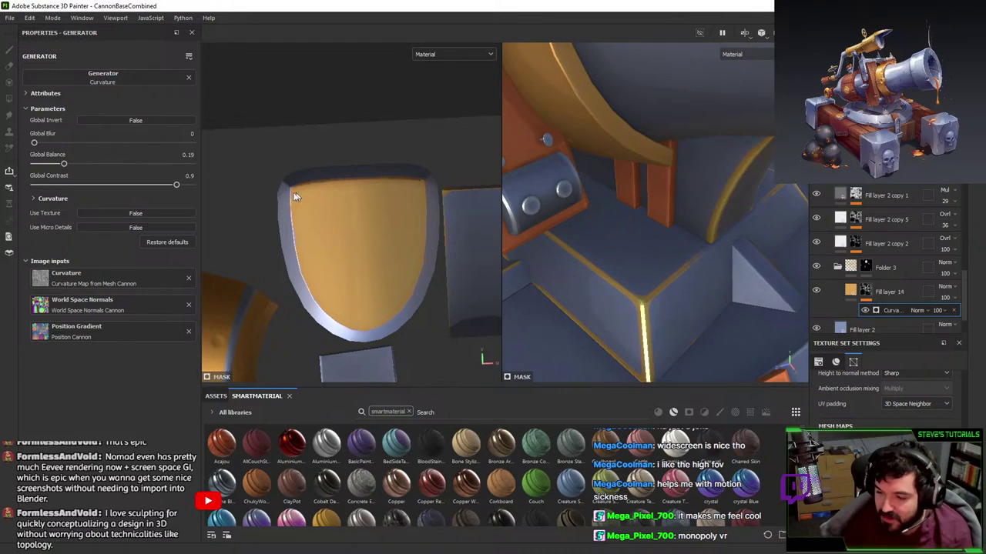
- Try Global Balance values of 0.22 and 0.15 and switch Use Texture on and off in the Curvature generator
{"action": "left_click_drag", "start_coordinate": [46, 163], "coordinate": [70, 162]}
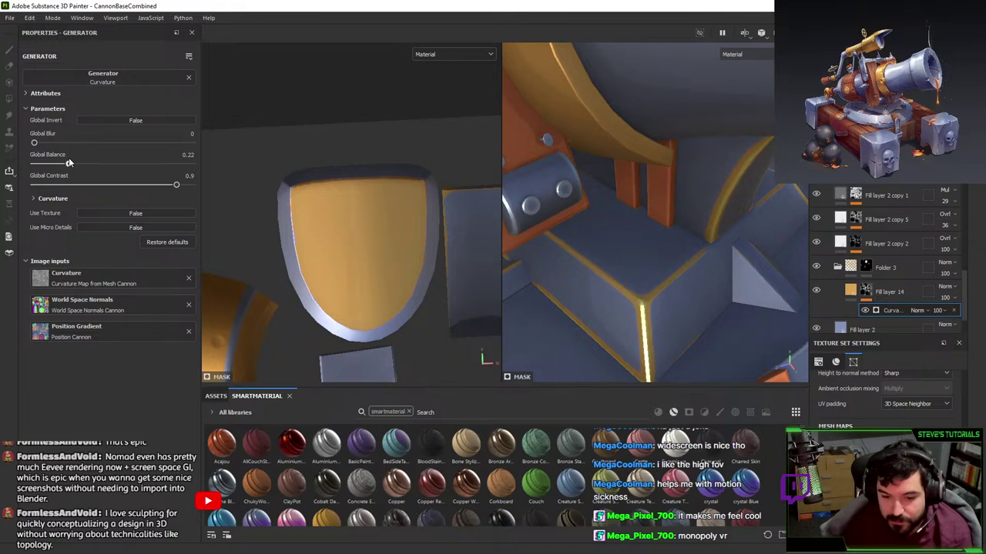
{"action": "left_click", "coordinate": [102, 210]}
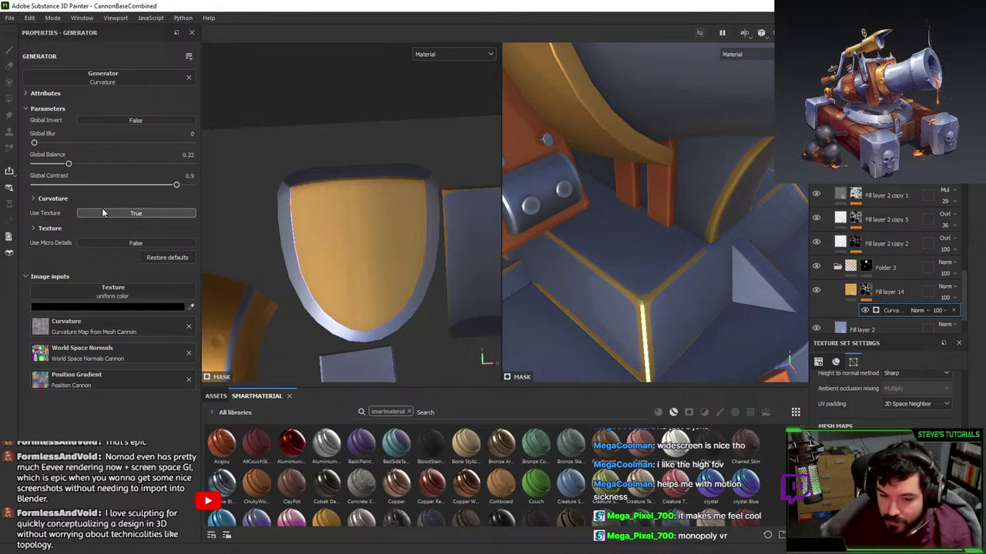
{"action": "left_click", "coordinate": [101, 212]}
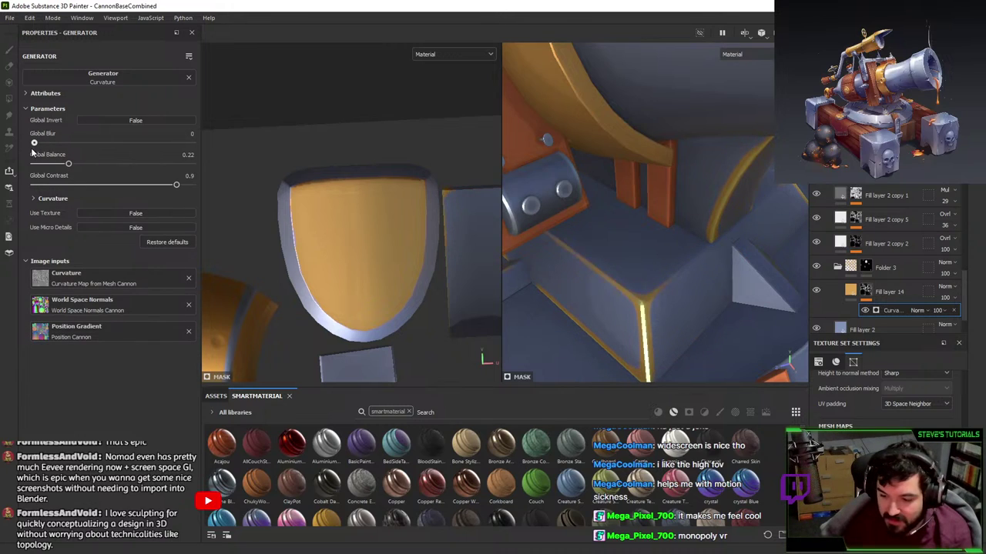
{"action": "mouse_move", "coordinate": [69, 164]}
{"action": "left_mouse_down"}
{"action": "mouse_move", "coordinate": [56, 162]}
{"action": "mouse_move", "coordinate": [63, 165]}
{"action": "left_mouse_up"}
{"action": "scroll", "coordinate": [599, 300], "scroll_direction": "up", "scroll_amount": 5}
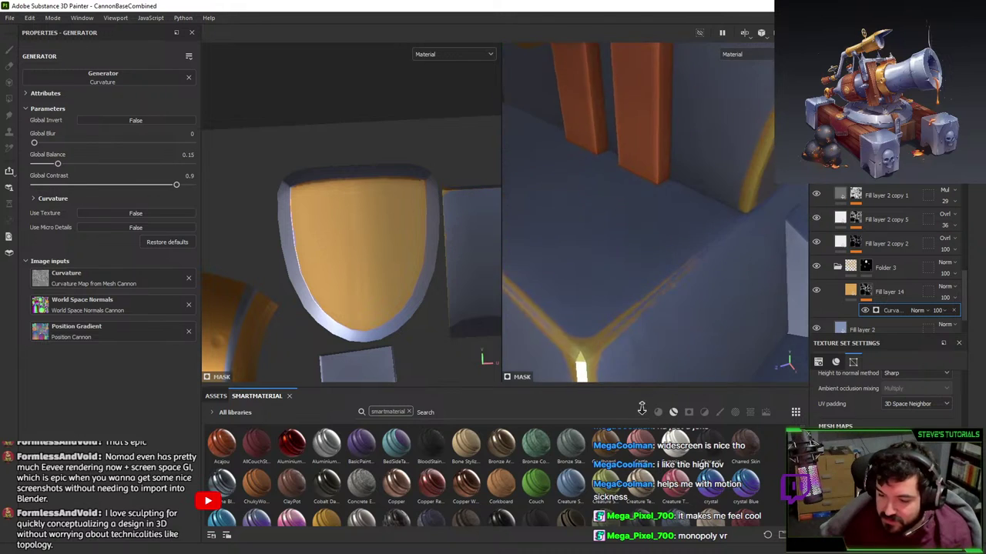
{"action": "scroll", "coordinate": [695, 280], "scroll_direction": "down", "scroll_amount": 5}
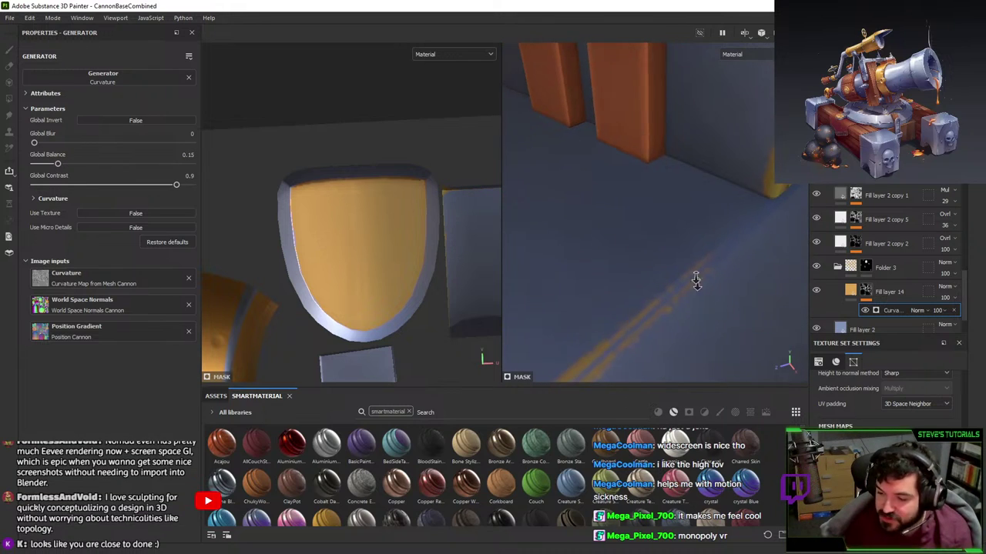
- Set the Curvature generator's Global Balance to 0.19 and check the gold edges around the base
{"action": "mouse_move", "coordinate": [57, 163]}
{"action": "left_mouse_down"}
{"action": "mouse_move", "coordinate": [80, 163]}
{"action": "mouse_move", "coordinate": [63, 165]}
{"action": "left_mouse_up"}
{"action": "scroll", "coordinate": [647, 197], "scroll_direction": "down", "scroll_amount": 2}
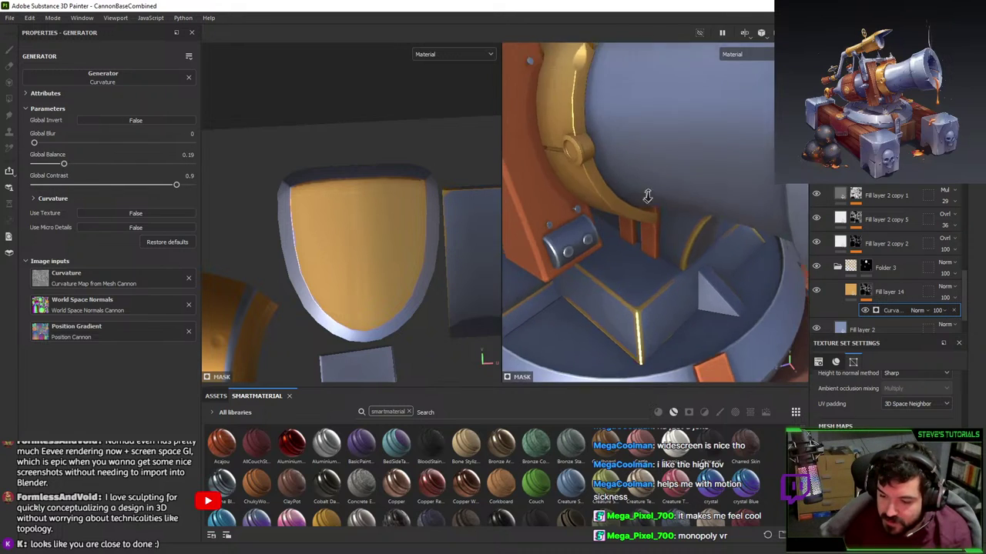
{"action": "left_click_drag", "start_coordinate": [647, 198], "coordinate": [727, 235], "text": "alt"}
- Open the mask options of Fill layer 14
{"action": "right_click", "coordinate": [866, 290]}
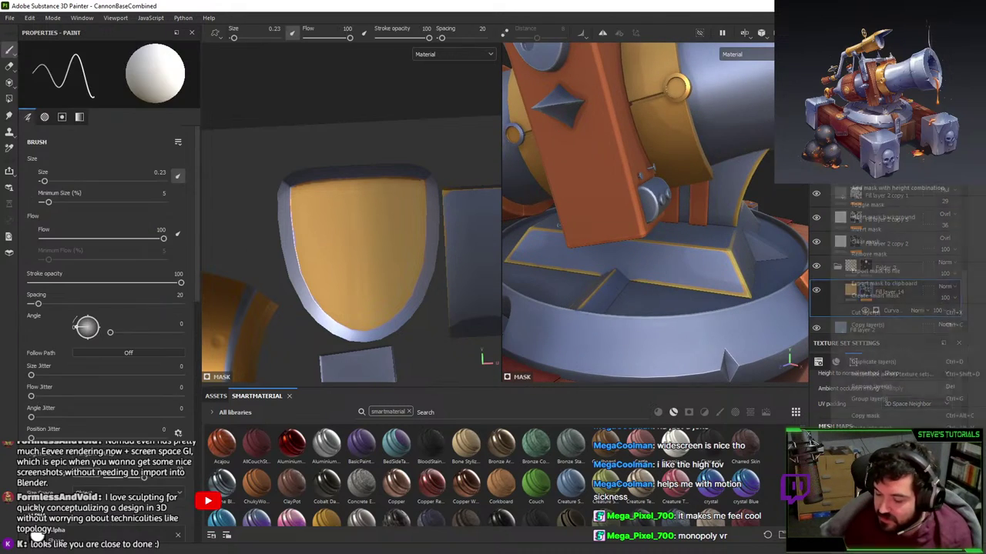
- Add a paint effect above the curvature effect in the mask of Fill layer 14
{"action": "left_click", "coordinate": [866, 454]}
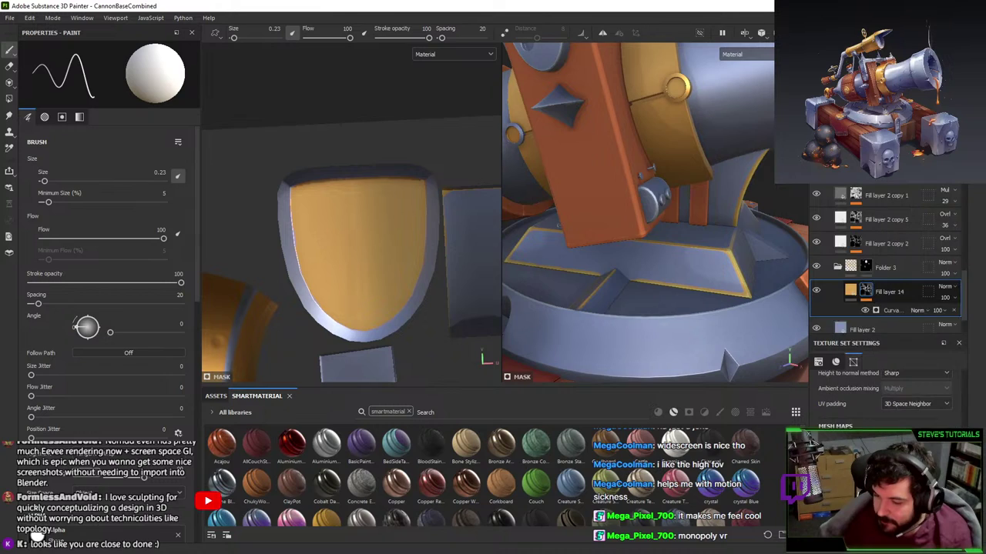
{"action": "left_click_drag", "start_coordinate": [670, 215], "coordinate": [676, 241], "text": "alt"}
{"action": "scroll", "coordinate": [676, 240], "scroll_direction": "up", "scroll_amount": 4}
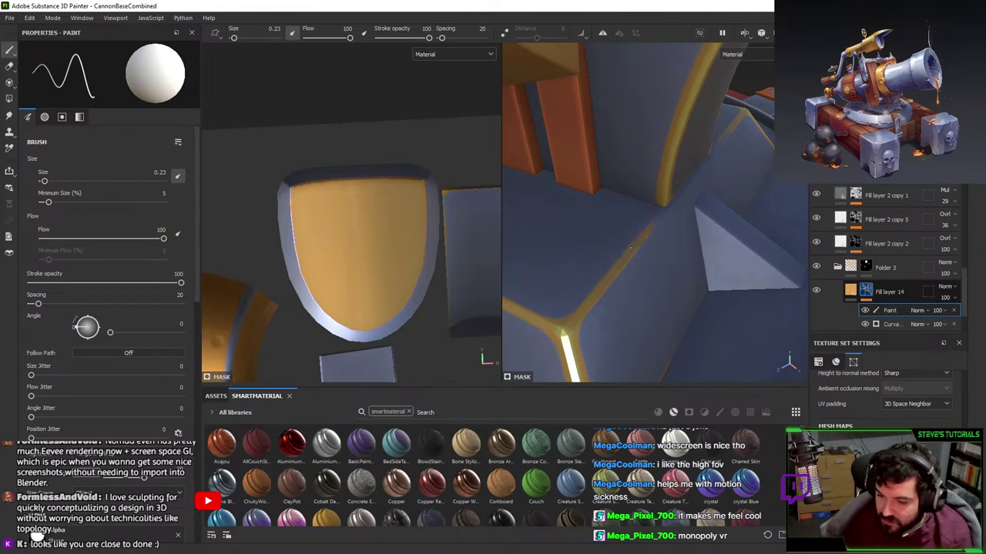
- With the brush size at 0.65, paint straight gold trim along the gap in the base block's top edge and along its bottom edge
{"action": "left_click_drag", "start_coordinate": [43, 181], "coordinate": [49, 181]}
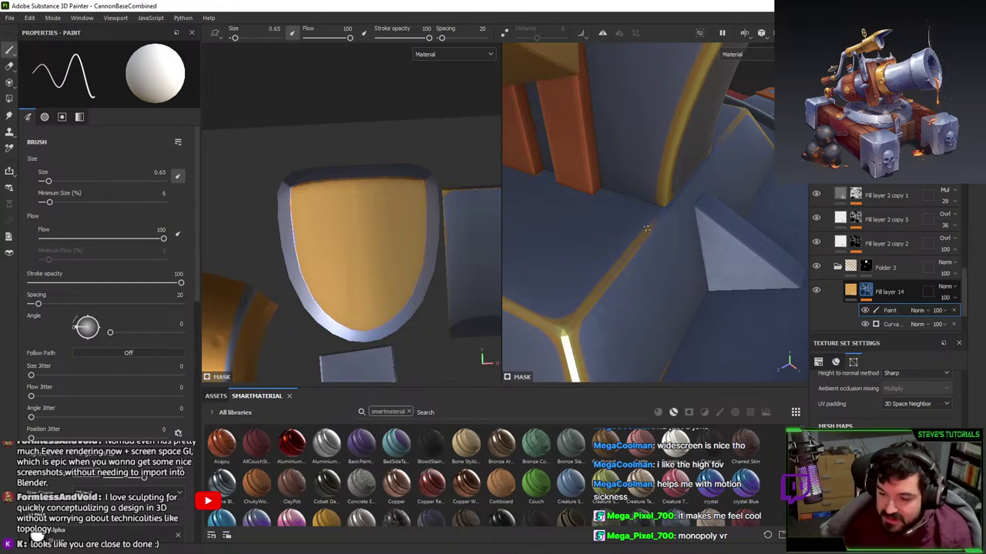
{"action": "left_click", "coordinate": [728, 132], "text": "shift"}
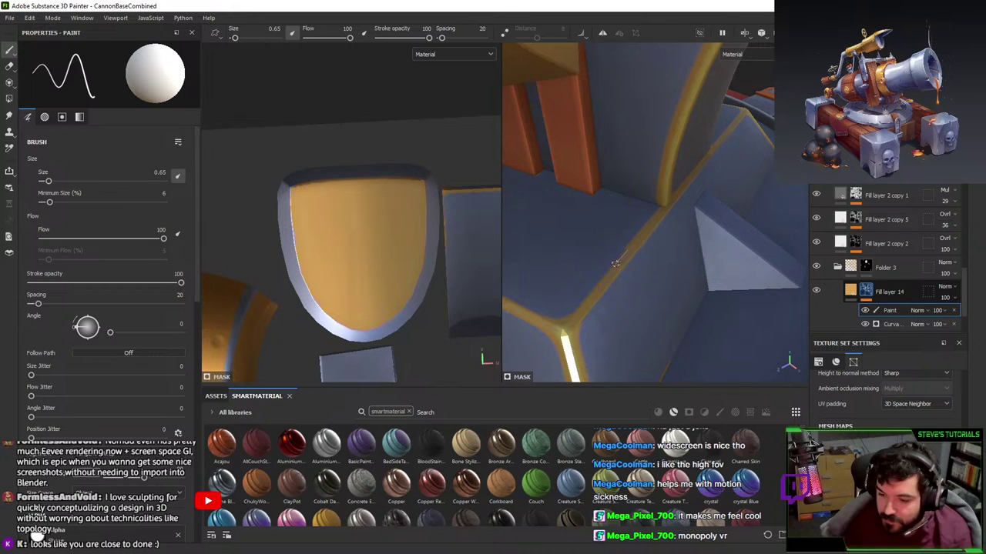
{"action": "scroll", "coordinate": [574, 320], "scroll_direction": "down", "scroll_amount": 2}
{"action": "mouse_move", "coordinate": [673, 266]}
{"action": "left_mouse_down", "text": "alt"}
{"action": "mouse_move", "coordinate": [693, 190]}
{"action": "mouse_move", "coordinate": [551, 285]}
{"action": "left_mouse_up", "text": "alt"}
{"action": "left_click_drag", "start_coordinate": [693, 176], "coordinate": [566, 218], "text": "alt"}
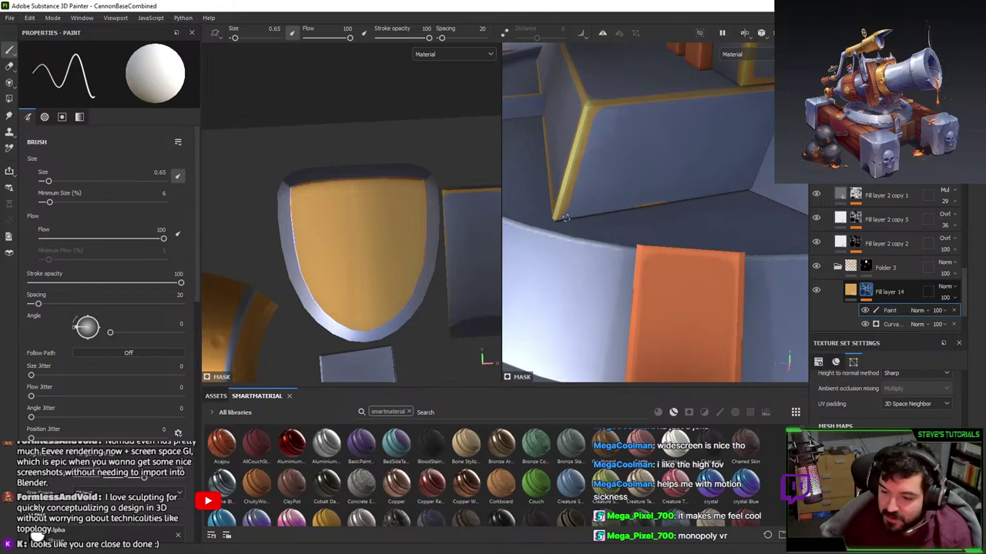
{"action": "left_click", "coordinate": [558, 216]}
{"action": "left_click", "coordinate": [750, 187], "text": "shift"}
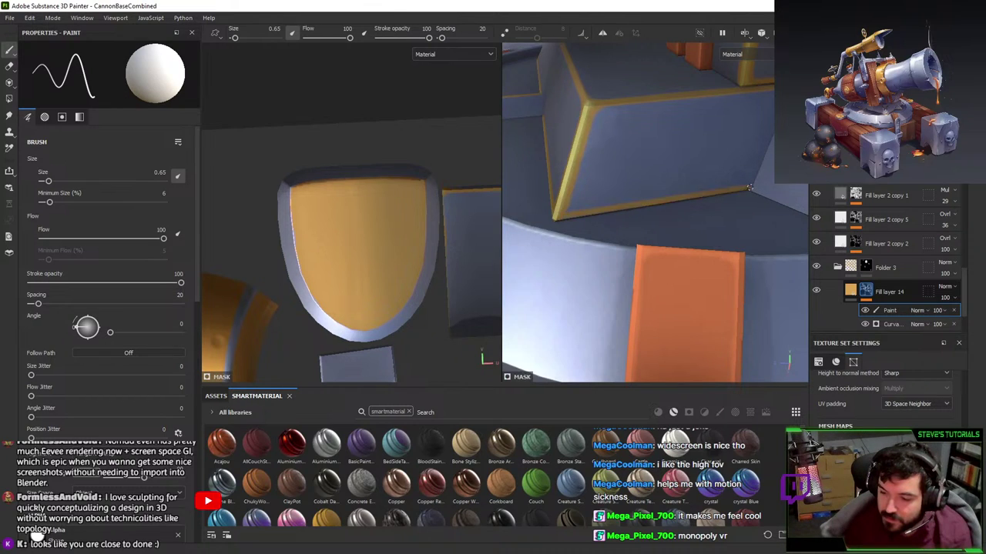
- Paint straight gold trim lines around the foot of the wedge and down both of its sloping front edges
{"action": "left_click_drag", "start_coordinate": [557, 217], "coordinate": [673, 194], "text": "alt"}
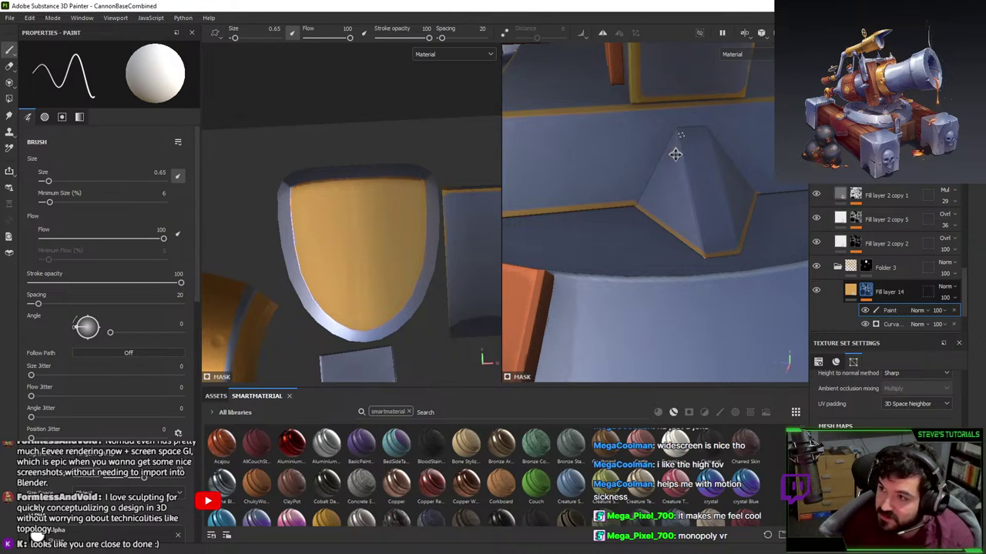
{"action": "scroll", "coordinate": [675, 151], "scroll_direction": "up", "scroll_amount": 2}
{"action": "left_click_drag", "start_coordinate": [676, 151], "coordinate": [675, 192], "text": "alt"}
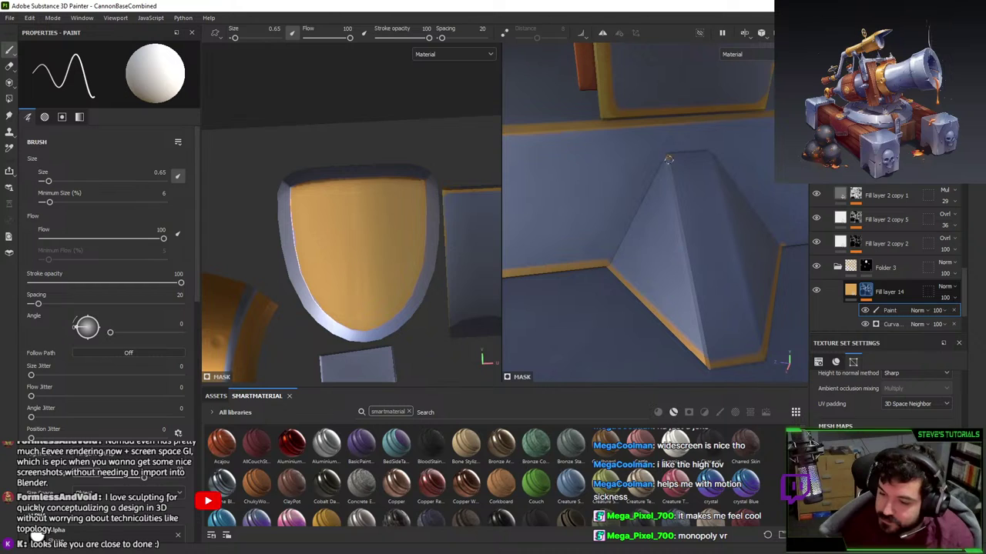
{"action": "mouse_move", "coordinate": [669, 159]}
{"action": "left_mouse_down", "text": "alt"}
{"action": "mouse_move", "coordinate": [624, 273]}
{"action": "mouse_move", "coordinate": [685, 158]}
{"action": "left_mouse_up", "text": "alt"}
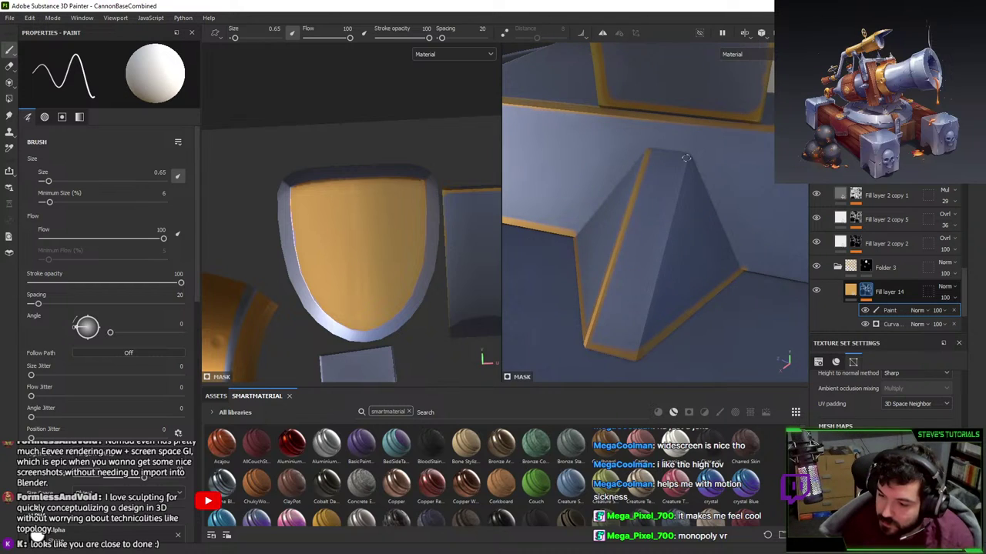
{"action": "left_click", "coordinate": [688, 157]}
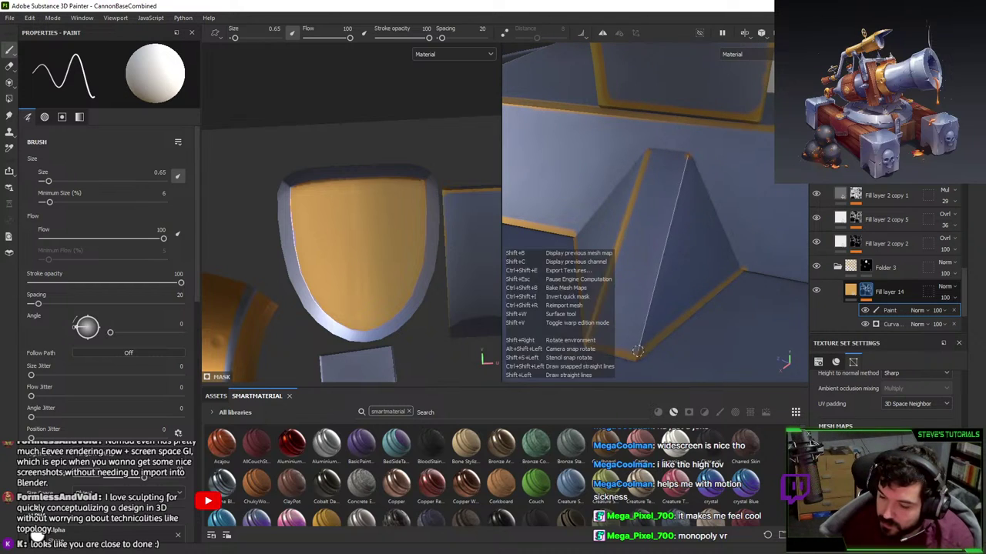
{"action": "left_click", "coordinate": [633, 356], "text": "shift"}
- Paint a straight gold trim line along the block's bottom edge from the wedge to the block's outer corner
{"action": "mouse_move", "coordinate": [634, 357]}
{"action": "left_mouse_down", "text": "alt"}
{"action": "mouse_move", "coordinate": [657, 328]}
{"action": "mouse_move", "coordinate": [608, 329]}
{"action": "left_mouse_up", "text": "alt"}
{"action": "left_click_drag", "start_coordinate": [639, 208], "coordinate": [580, 215], "text": "alt"}
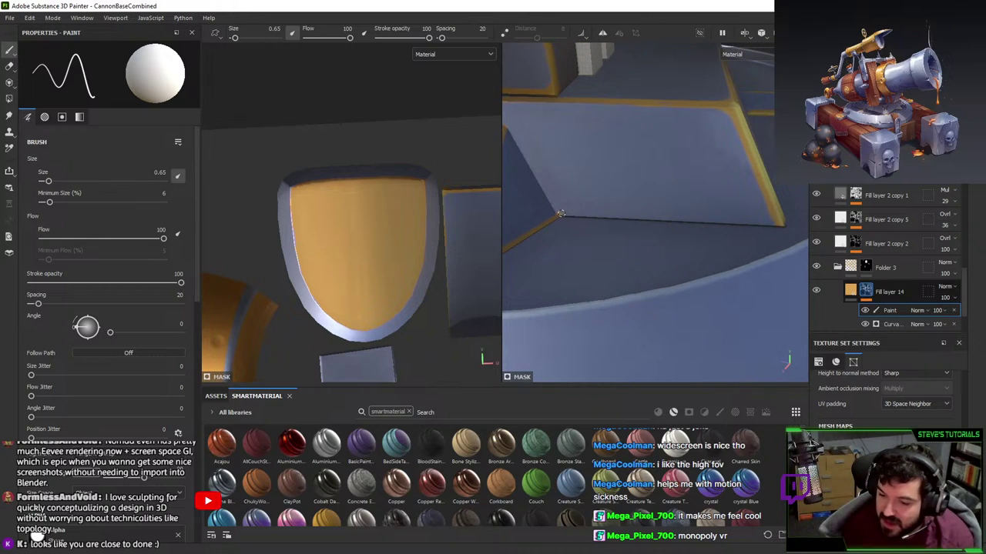
{"action": "left_click", "coordinate": [561, 214]}
{"action": "left_click", "coordinate": [781, 226], "text": "shift"}
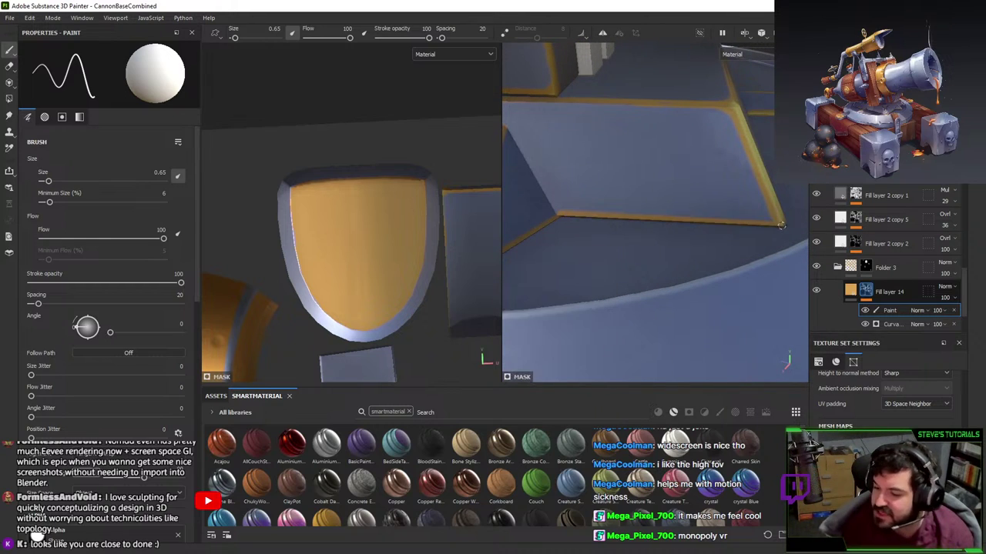
- Paint a straight gold trim line along the bottom edge of the block's next side, from its corner to the neighbouring wedge
{"action": "mouse_move", "coordinate": [780, 225]}
{"action": "left_mouse_down", "text": "alt"}
{"action": "mouse_move", "coordinate": [650, 227]}
{"action": "mouse_move", "coordinate": [589, 211]}
{"action": "mouse_move", "coordinate": [695, 195]}
{"action": "mouse_move", "coordinate": [517, 223]}
{"action": "left_mouse_up", "text": "alt"}
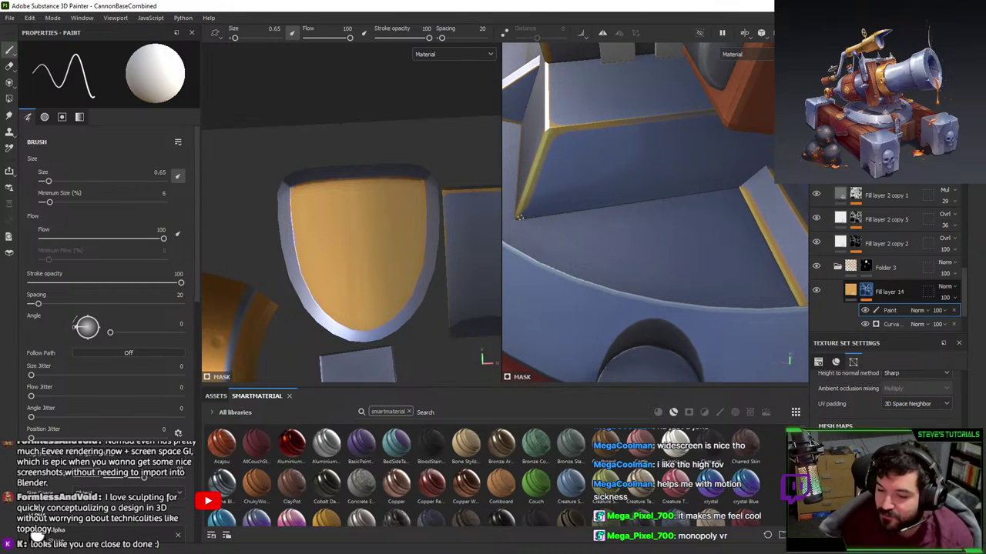
{"action": "left_click", "coordinate": [520, 217]}
{"action": "key", "text": "shift"}
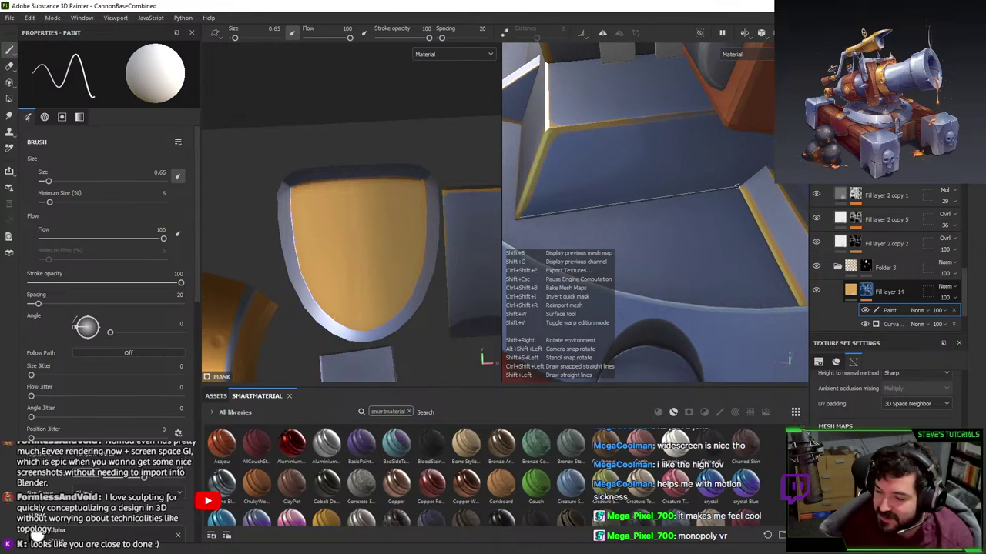
{"action": "left_click", "coordinate": [736, 186], "text": "shift"}
{"action": "right_click_drag", "start_coordinate": [678, 202], "coordinate": [647, 314], "text": "alt"}
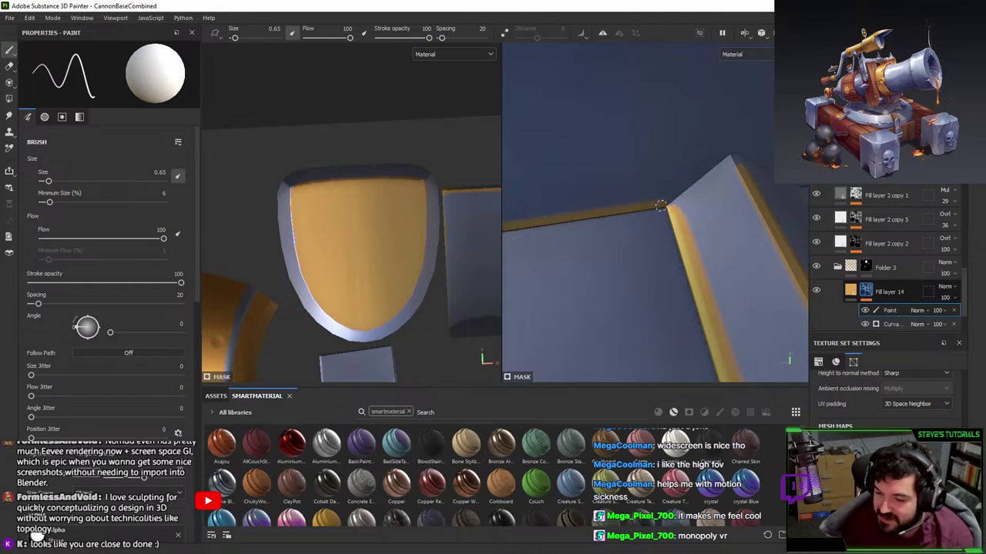
- Paint gold trim on the wedge's short edge where it meets the block, undoing the stray stroke
{"action": "mouse_move", "coordinate": [677, 214]}
{"action": "left_mouse_down", "text": "alt"}
{"action": "mouse_move", "coordinate": [706, 185]}
{"action": "mouse_move", "coordinate": [686, 198]}
{"action": "left_mouse_up", "text": "alt"}
{"action": "key", "text": "shift"}
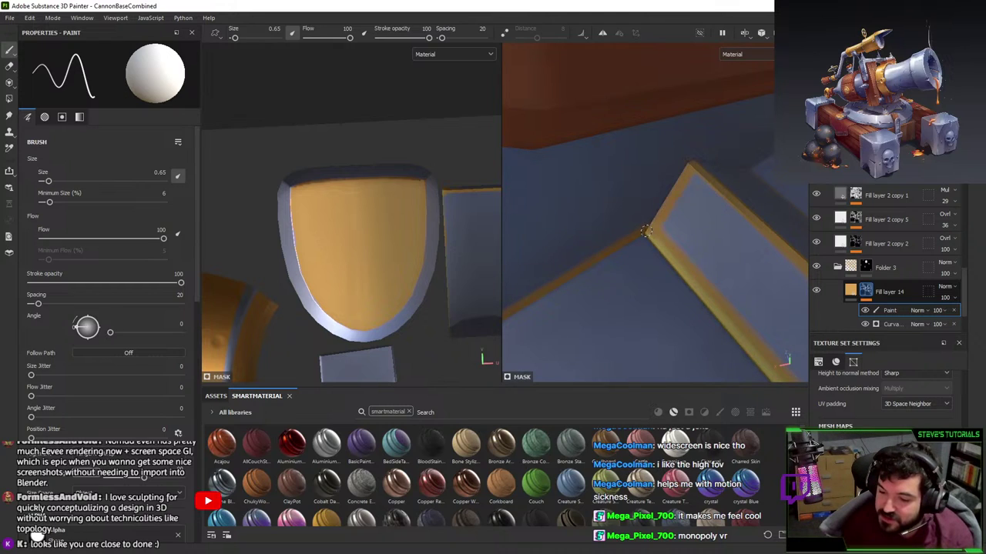
{"action": "left_click_drag", "start_coordinate": [651, 228], "coordinate": [659, 208], "text": "alt"}
{"action": "key", "text": "ctrl+z"}
{"action": "mouse_move", "coordinate": [653, 246]}
{"action": "left_mouse_down", "text": "alt"}
{"action": "mouse_move", "coordinate": [647, 254]}
{"action": "mouse_move", "coordinate": [681, 237]}
{"action": "mouse_move", "coordinate": [640, 187]}
{"action": "mouse_move", "coordinate": [625, 260]}
{"action": "left_mouse_up", "text": "alt"}
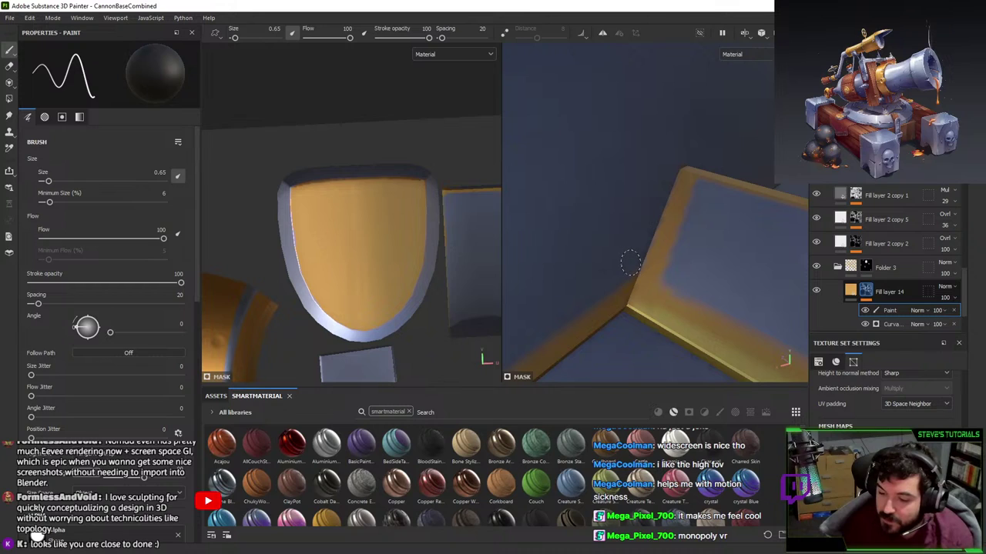
- Paint a straight gold line in white down the wedge's far side, along its seam with the block
{"action": "mouse_move", "coordinate": [676, 158]}
{"action": "left_mouse_down", "text": "alt"}
{"action": "mouse_move", "coordinate": [699, 116]}
{"action": "mouse_move", "coordinate": [706, 196]}
{"action": "left_mouse_up", "text": "alt"}
{"action": "key", "text": "x"}
{"action": "left_click", "coordinate": [701, 186]}
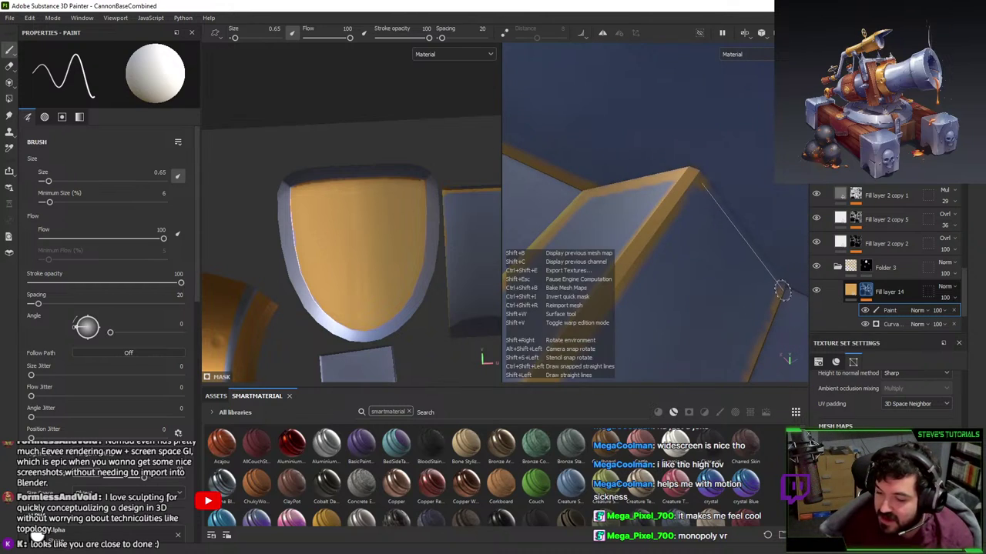
{"action": "left_click", "coordinate": [781, 291], "text": "shift"}
- Erase the gold spill from the block face beside the wedge with black, and repaint the wedge's seam edge in white
{"action": "mouse_move", "coordinate": [781, 291]}
{"action": "left_mouse_down", "text": "alt"}
{"action": "mouse_move", "coordinate": [759, 169]}
{"action": "mouse_move", "coordinate": [775, 249]}
{"action": "mouse_move", "coordinate": [759, 227]}
{"action": "left_mouse_up", "text": "alt"}
{"action": "key", "text": "x"}
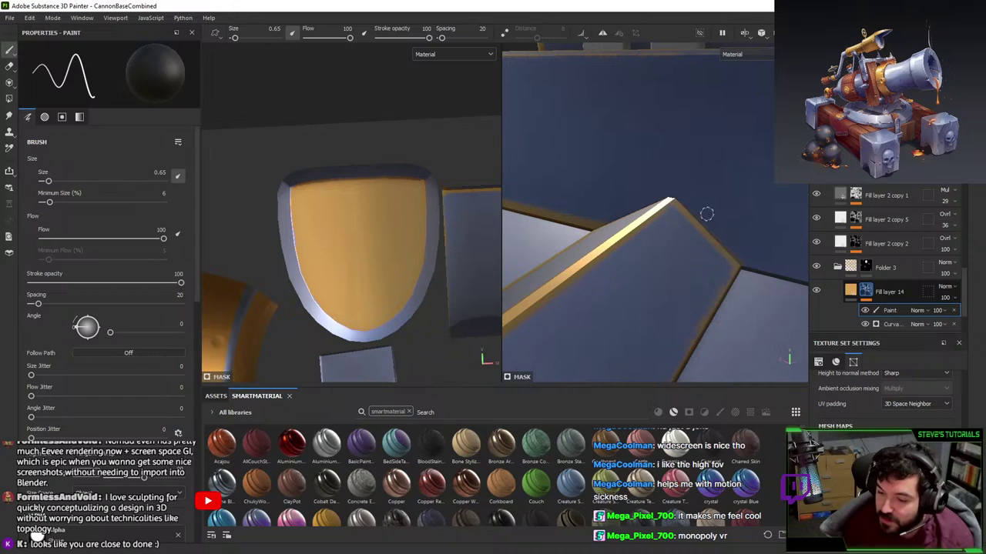
{"action": "left_click", "coordinate": [687, 201]}
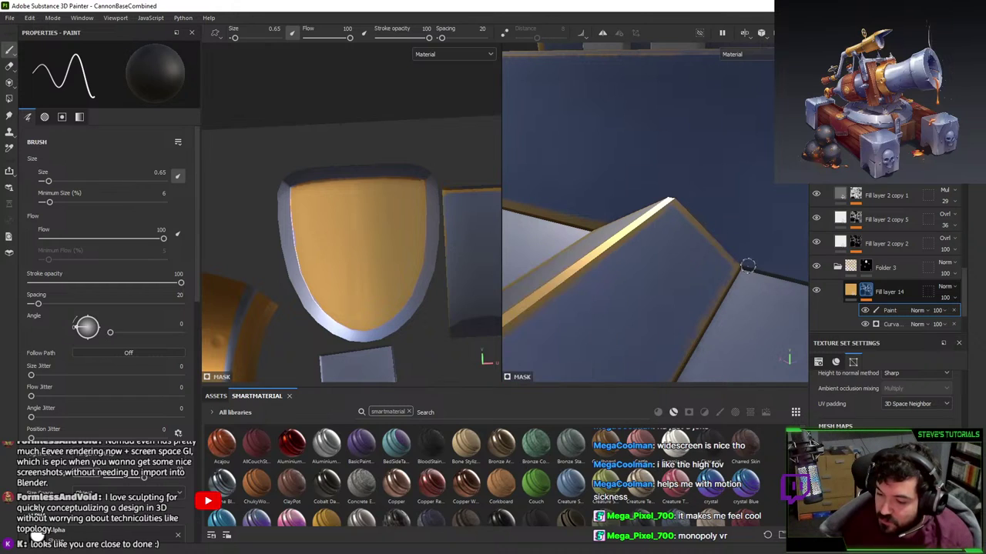
{"action": "left_click_drag", "start_coordinate": [747, 267], "coordinate": [736, 257], "text": "alt"}
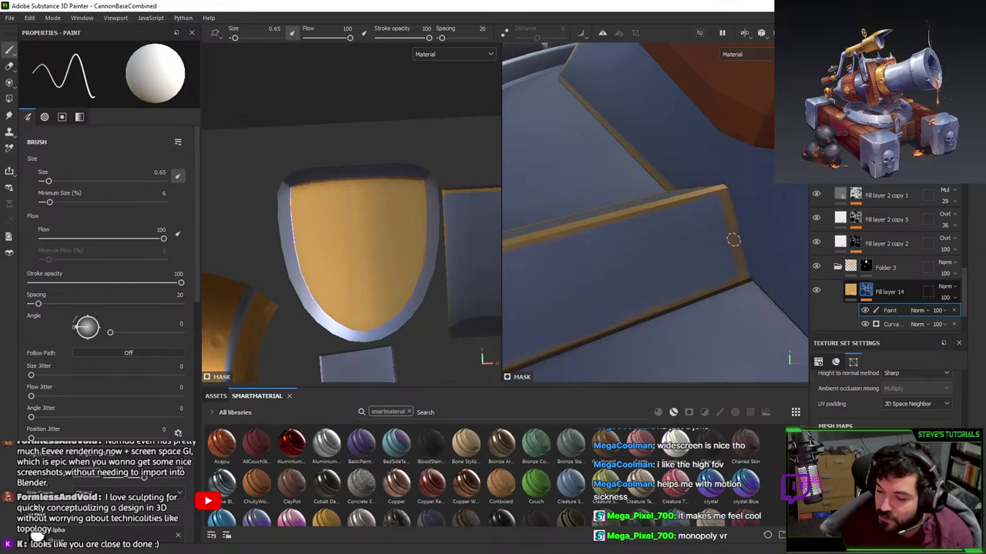
{"action": "key", "text": "shift"}
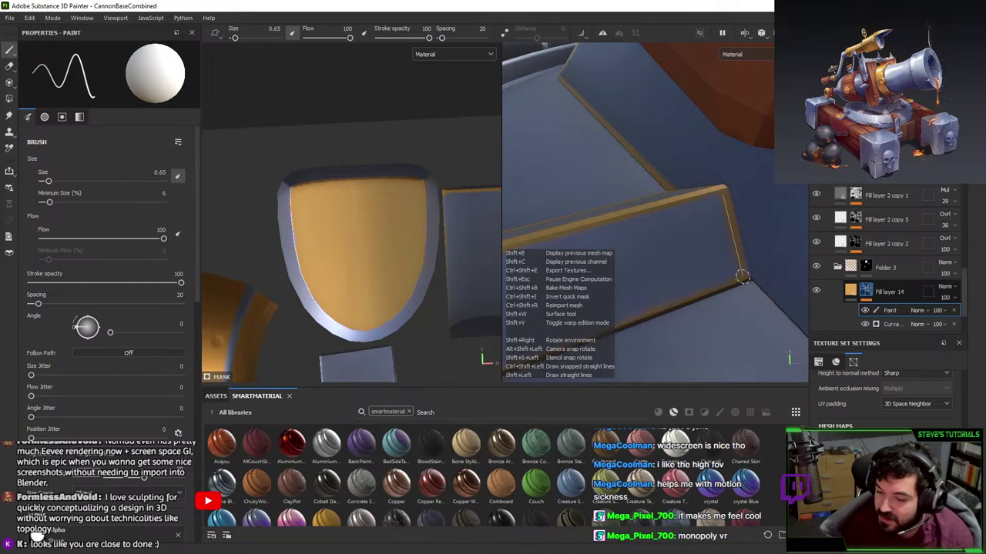
{"action": "mouse_move", "coordinate": [742, 276]}
{"action": "left_mouse_down", "text": "alt"}
{"action": "mouse_move", "coordinate": [726, 271]}
{"action": "mouse_move", "coordinate": [752, 190]}
{"action": "mouse_move", "coordinate": [741, 264]}
{"action": "mouse_move", "coordinate": [660, 226]}
{"action": "mouse_move", "coordinate": [737, 226]}
{"action": "mouse_move", "coordinate": [767, 246]}
{"action": "mouse_move", "coordinate": [675, 218]}
{"action": "mouse_move", "coordinate": [726, 268]}
{"action": "left_mouse_up", "text": "alt"}
- Paint straight gold trim along the bottom edges of the block's two adjacent sides, from one wedge around the corner to the next
{"action": "right_click_drag", "start_coordinate": [726, 269], "coordinate": [688, 122], "text": "alt"}
{"action": "left_click_drag", "start_coordinate": [687, 122], "coordinate": [648, 273], "text": "alt"}
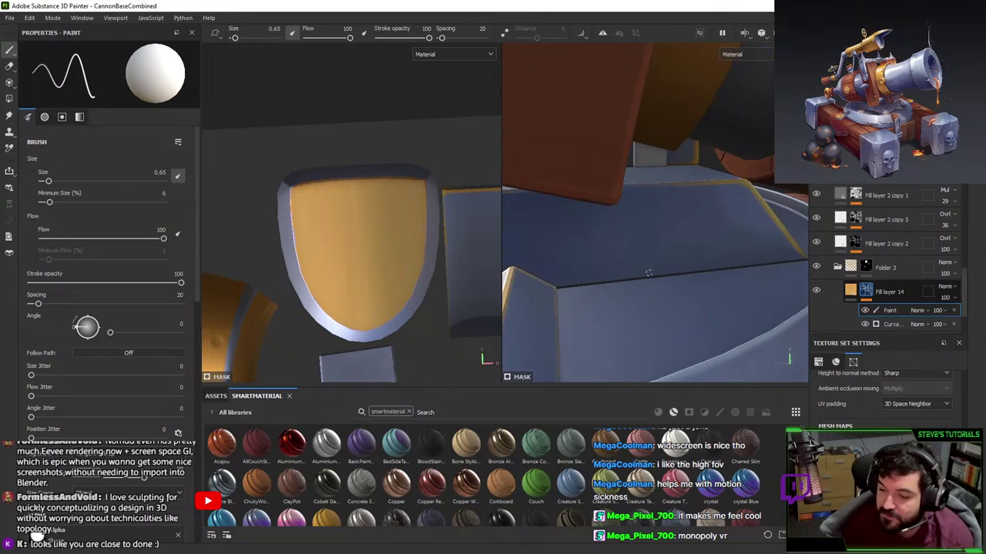
{"action": "left_click", "coordinate": [558, 287]}
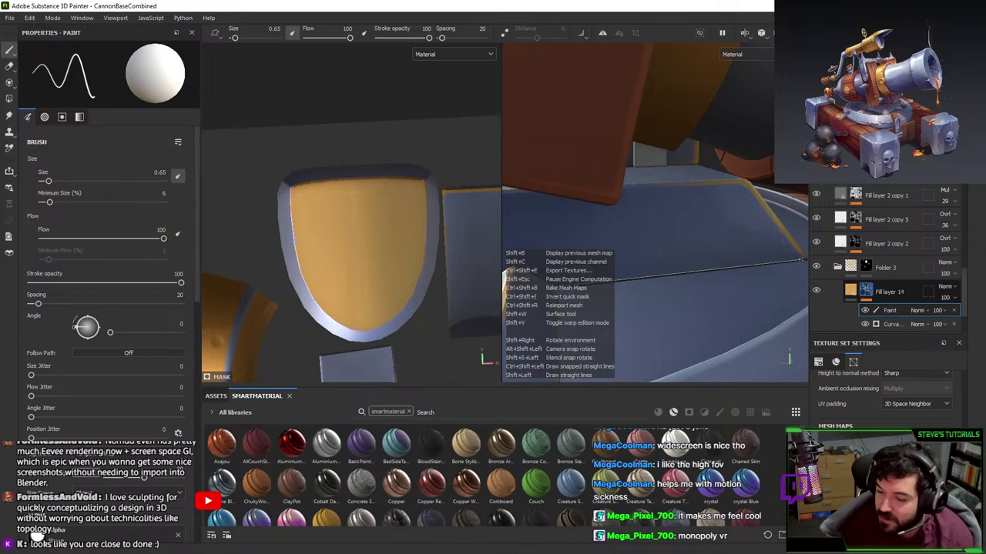
{"action": "left_click", "coordinate": [805, 258], "text": "shift"}
{"action": "mouse_move", "coordinate": [799, 255]}
{"action": "left_mouse_down", "text": "alt"}
{"action": "mouse_move", "coordinate": [707, 278]}
{"action": "mouse_move", "coordinate": [650, 272]}
{"action": "left_mouse_up", "text": "alt"}
{"action": "key", "text": "shift"}
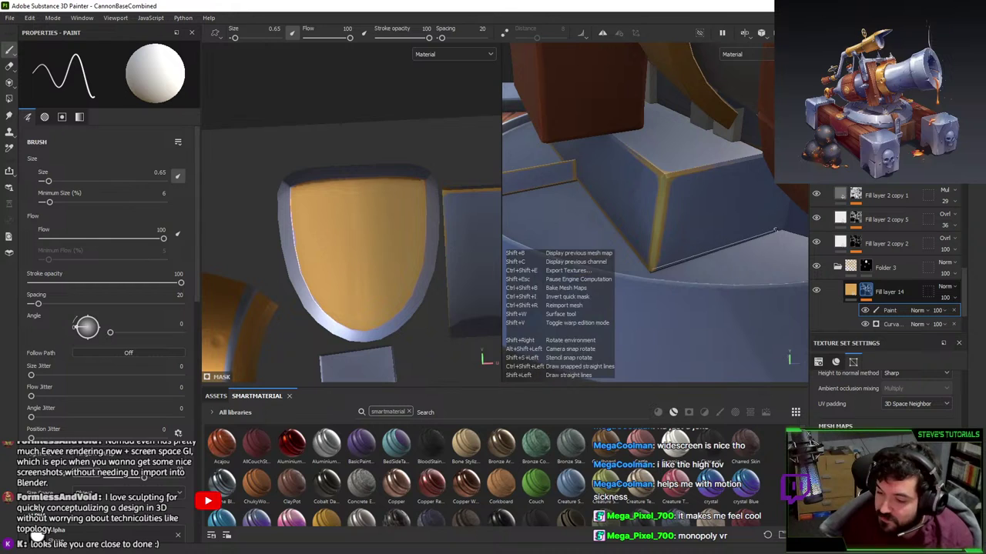
{"action": "left_click", "coordinate": [782, 228], "text": "shift"}
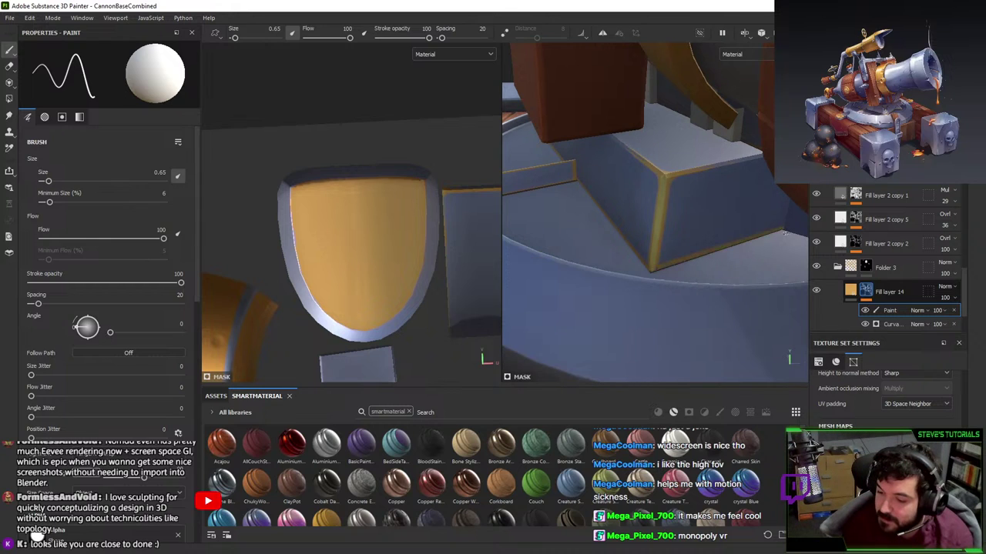
- Paint straight gold trim along the bottom edge and the sloping edge of the next wedge's near side
{"action": "left_click_drag", "start_coordinate": [782, 228], "coordinate": [628, 235], "text": "alt"}
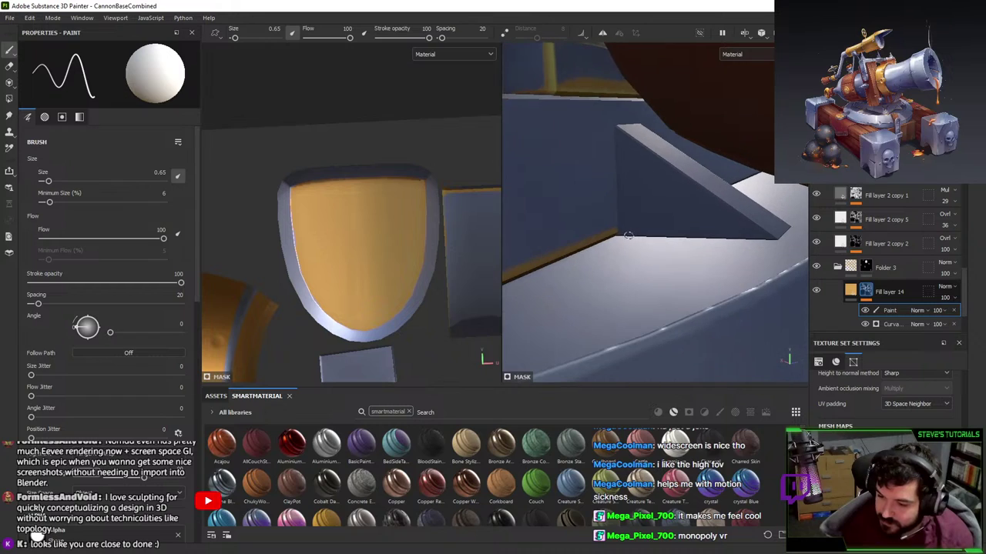
{"action": "left_click", "coordinate": [790, 225], "text": "shift"}
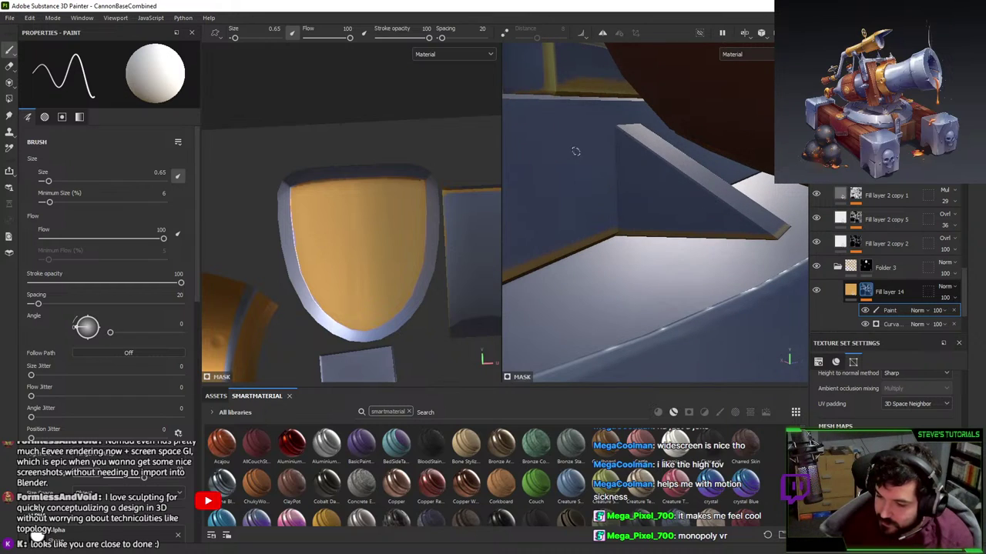
{"action": "left_click", "coordinate": [616, 128]}
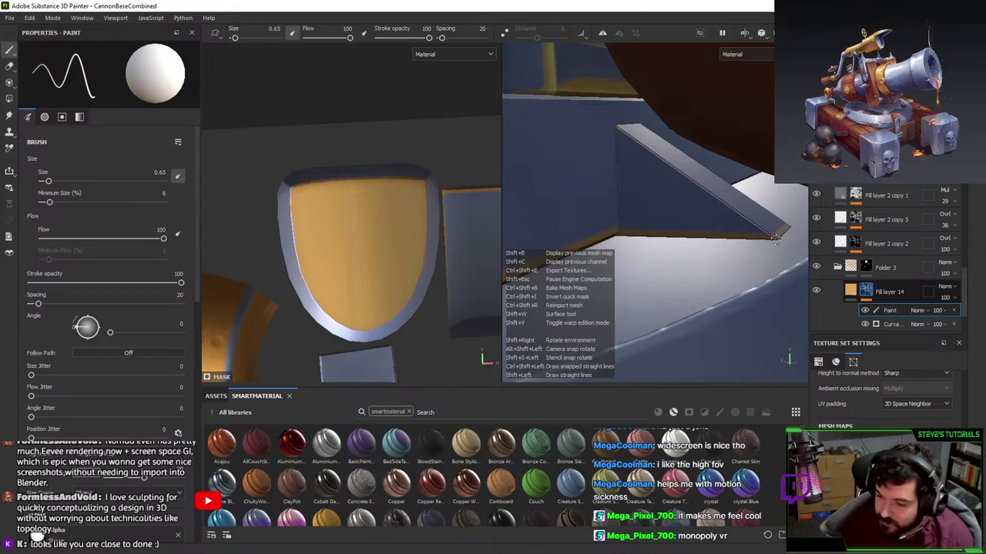
{"action": "left_click", "coordinate": [779, 241], "text": "shift"}
- Paint straight gold trim along the sloping edge and the bottom edge of the same wedge's opposite side
{"action": "mouse_move", "coordinate": [780, 241]}
{"action": "left_mouse_down", "text": "alt"}
{"action": "mouse_move", "coordinate": [593, 220]}
{"action": "mouse_move", "coordinate": [617, 243]}
{"action": "mouse_move", "coordinate": [585, 292]}
{"action": "mouse_move", "coordinate": [603, 254]}
{"action": "left_mouse_up", "text": "alt"}
{"action": "left_click", "coordinate": [575, 248]}
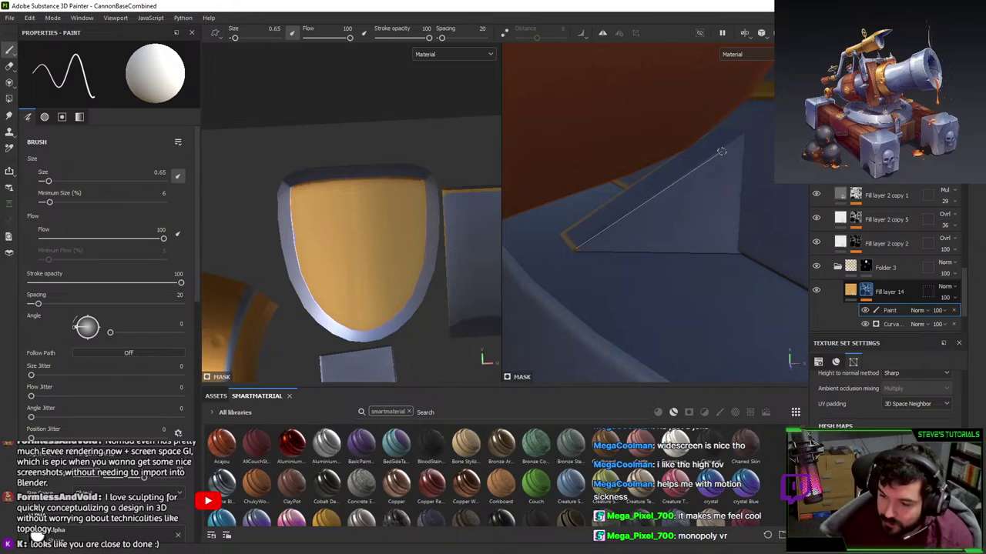
{"action": "left_click", "coordinate": [742, 134], "text": "shift"}
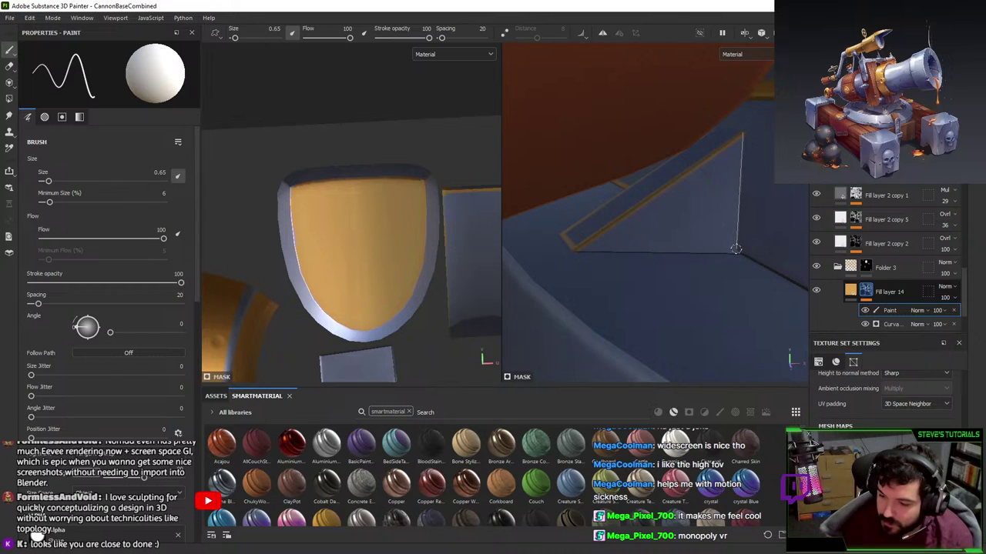
{"action": "left_click", "coordinate": [582, 248]}
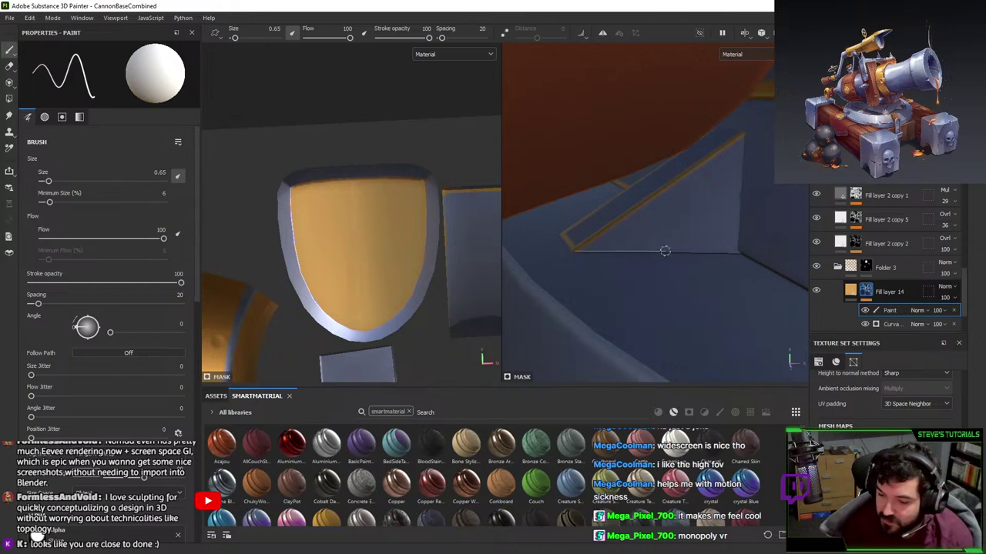
{"action": "left_click", "coordinate": [739, 248], "text": "shift"}
- Paint a straight gold trim line along the block's remaining bottom edge, from its front corner back to the wedge
{"action": "left_click_drag", "start_coordinate": [722, 285], "coordinate": [632, 242], "text": "alt"}
{"action": "left_click_drag", "start_coordinate": [654, 276], "coordinate": [697, 213], "text": "alt"}
{"action": "left_click", "coordinate": [686, 219]}
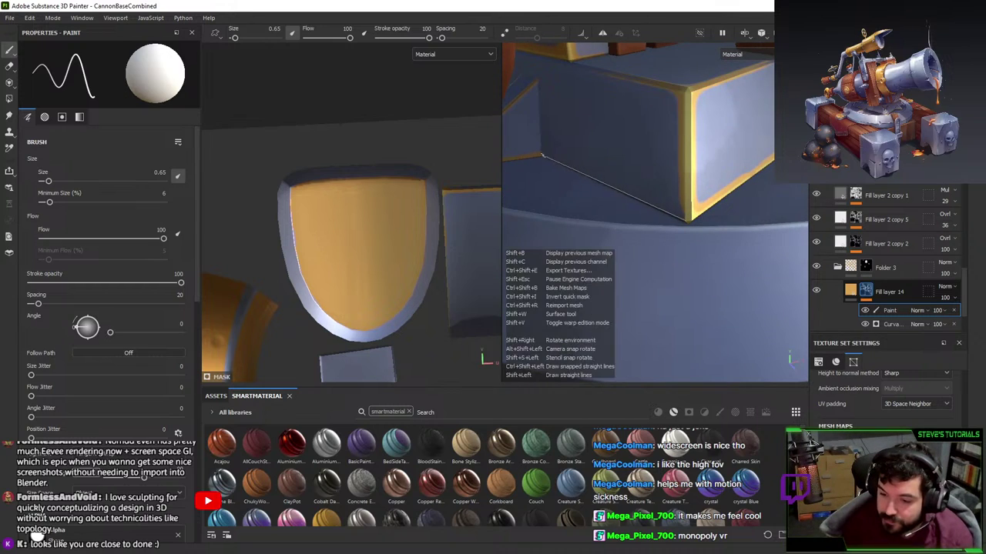
{"action": "left_click", "coordinate": [541, 154], "text": "shift"}
{"action": "left_click_drag", "start_coordinate": [606, 184], "coordinate": [569, 176], "text": "alt"}
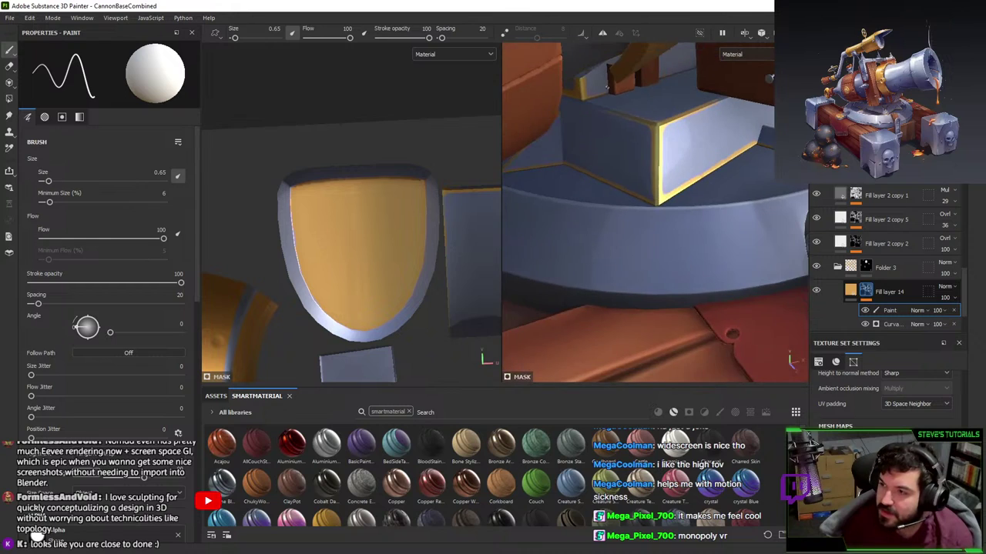
- Paint straight gold trim along the top ridge and one side's bottom edge of the wedge between block and round rim
{"action": "middle_click_drag", "start_coordinate": [647, 173], "coordinate": [650, 207], "text": "alt"}
{"action": "left_click_drag", "start_coordinate": [650, 207], "coordinate": [647, 254], "text": "alt"}
{"action": "right_click_drag", "start_coordinate": [647, 254], "coordinate": [614, 312], "text": "alt"}
{"action": "key", "text": "shift"}
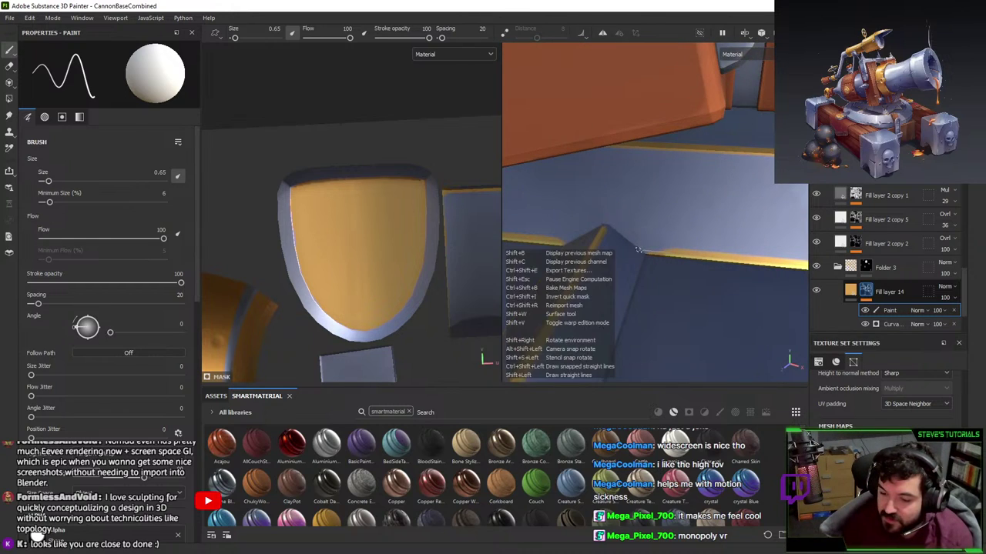
{"action": "left_click_drag", "start_coordinate": [639, 249], "coordinate": [544, 250], "text": "alt"}
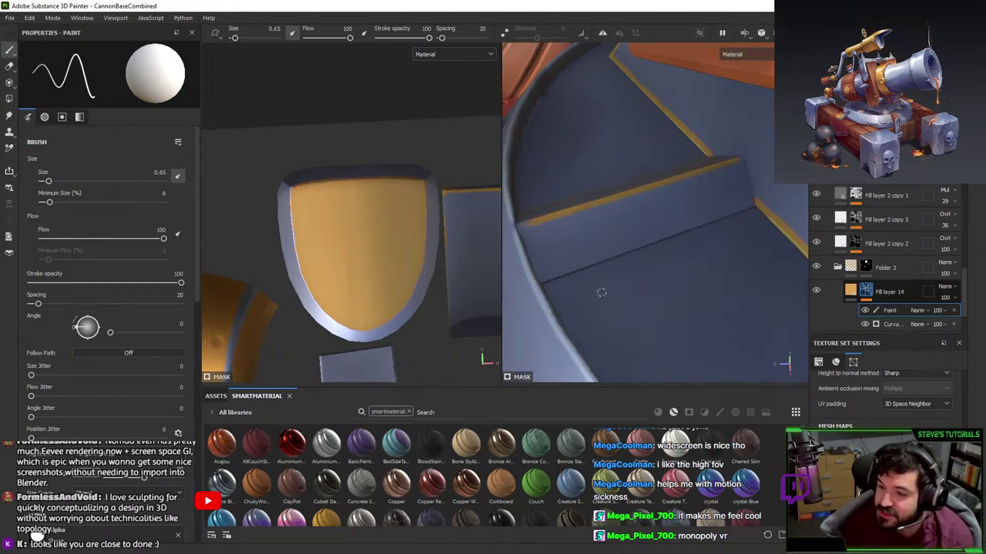
{"action": "left_click", "coordinate": [518, 226], "text": "shift"}
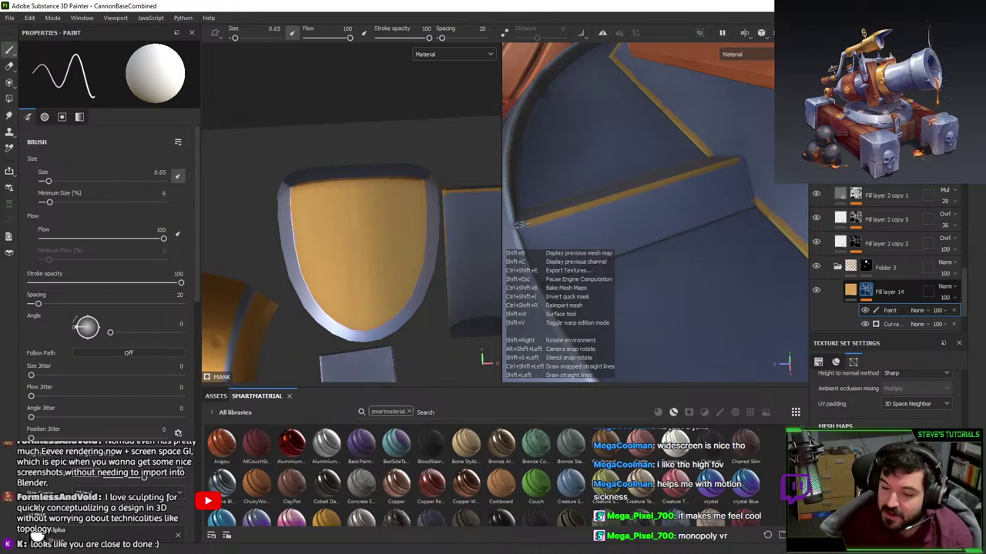
{"action": "left_click", "coordinate": [541, 281]}
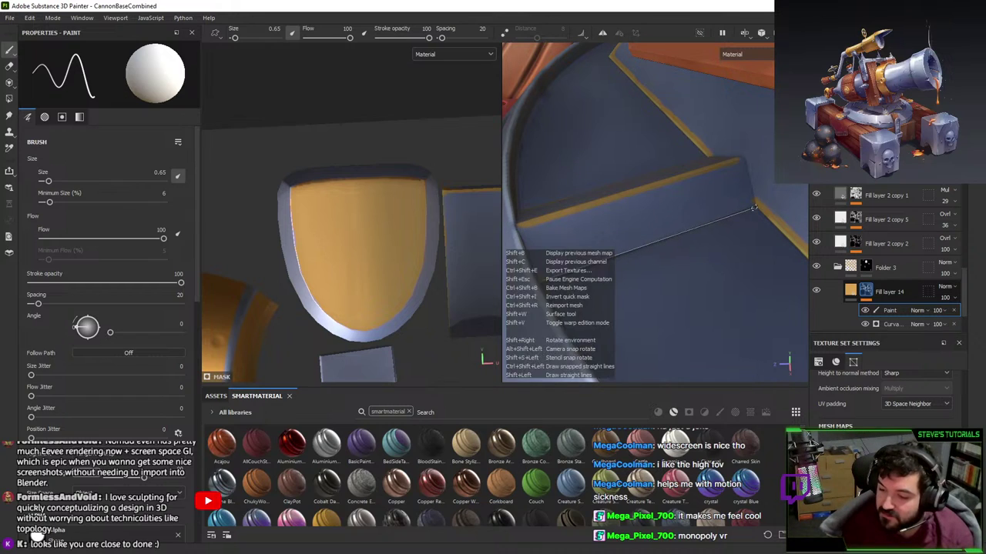
{"action": "left_click", "coordinate": [753, 207], "text": "shift"}
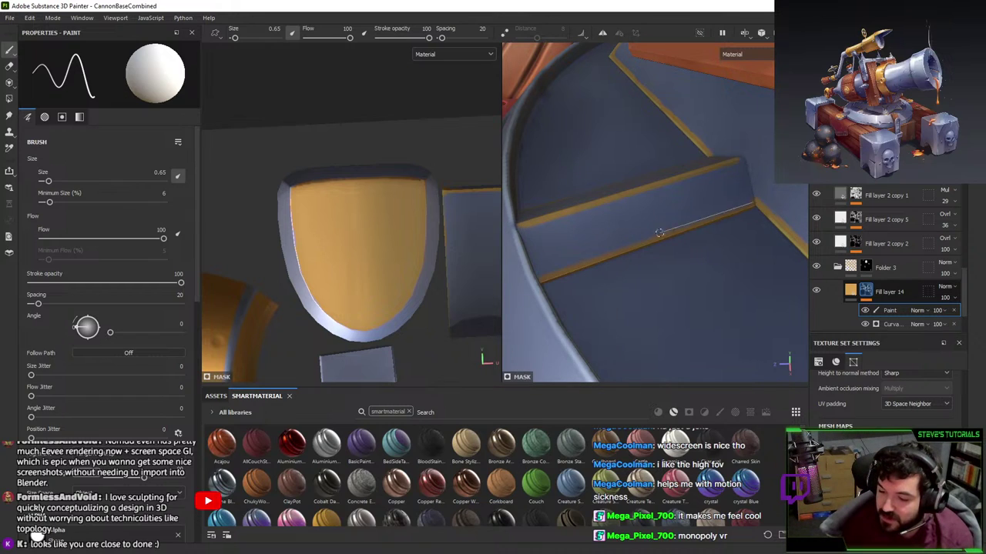
{"action": "key", "text": "shift"}
- Paint a straight gold trim line along the bottom edge of that wedge's opposite side, out to the rim
{"action": "left_click_drag", "start_coordinate": [539, 278], "coordinate": [647, 181], "text": "alt"}
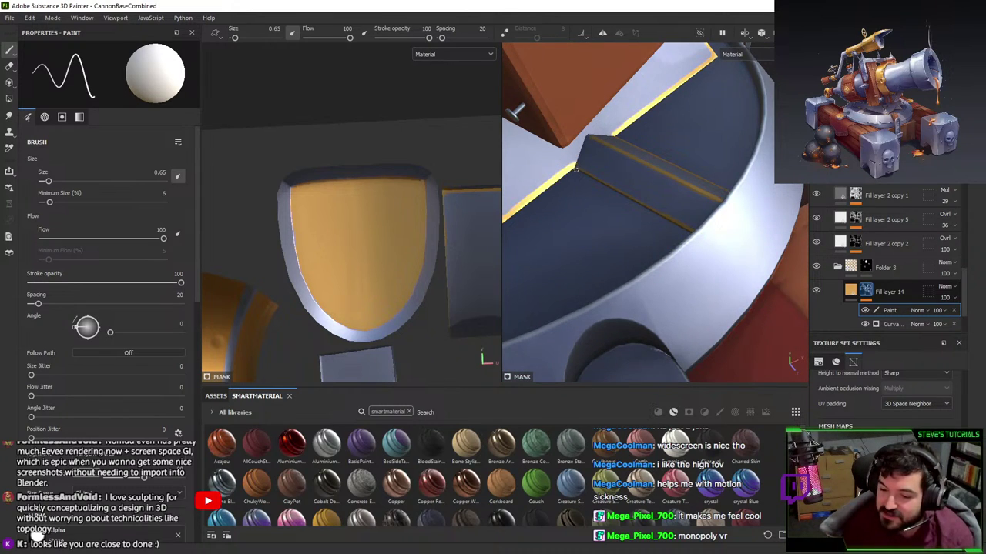
{"action": "left_click_drag", "start_coordinate": [576, 169], "coordinate": [579, 175], "text": "alt"}
{"action": "key", "text": "shift"}
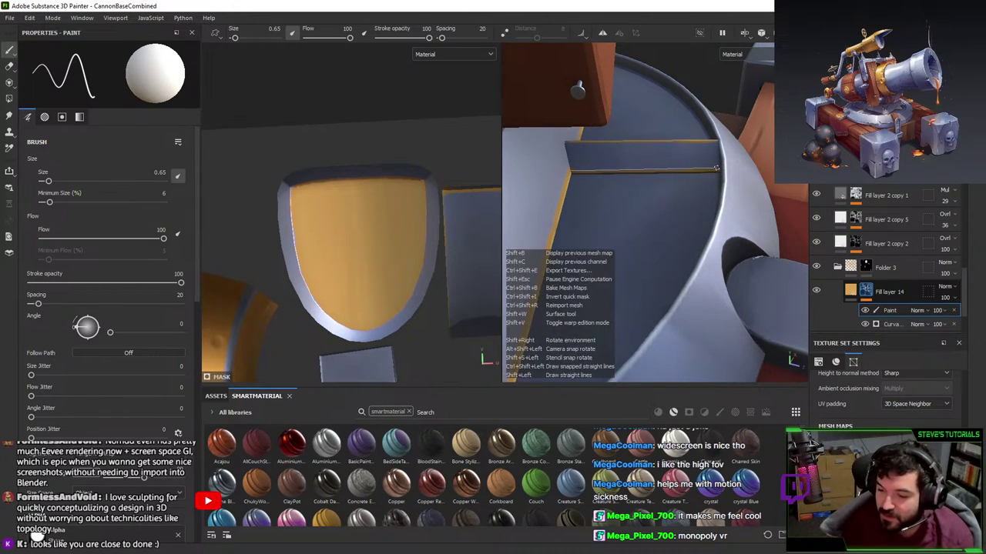
{"action": "left_click", "coordinate": [716, 167], "text": "shift"}
- Paint straight gold trim down the short inner edges where both sides of the wedge meet the block
{"action": "left_click_drag", "start_coordinate": [685, 162], "coordinate": [752, 208], "text": "alt"}
{"action": "left_click", "coordinate": [745, 209]}
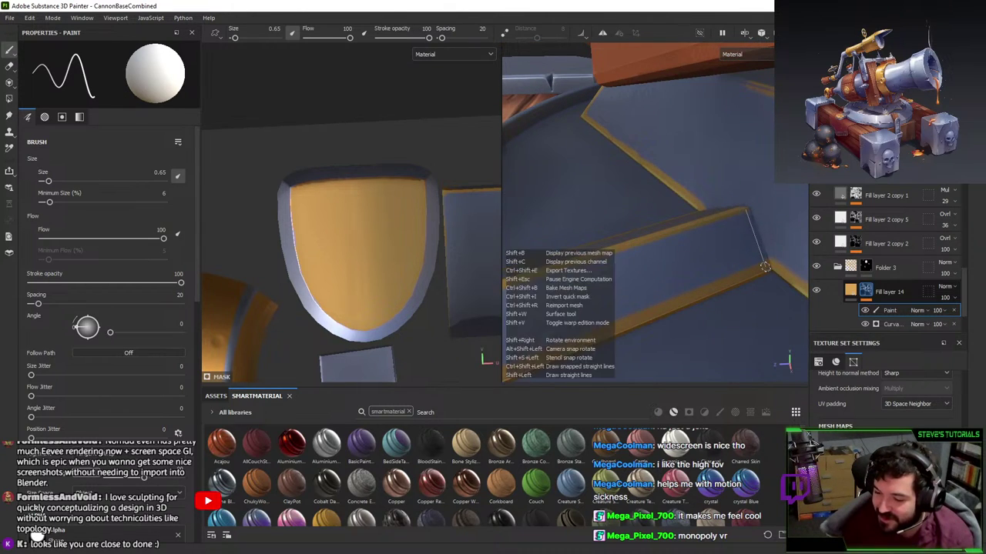
{"action": "left_click", "coordinate": [765, 267], "text": "shift"}
{"action": "left_click_drag", "start_coordinate": [744, 209], "coordinate": [685, 206], "text": "alt"}
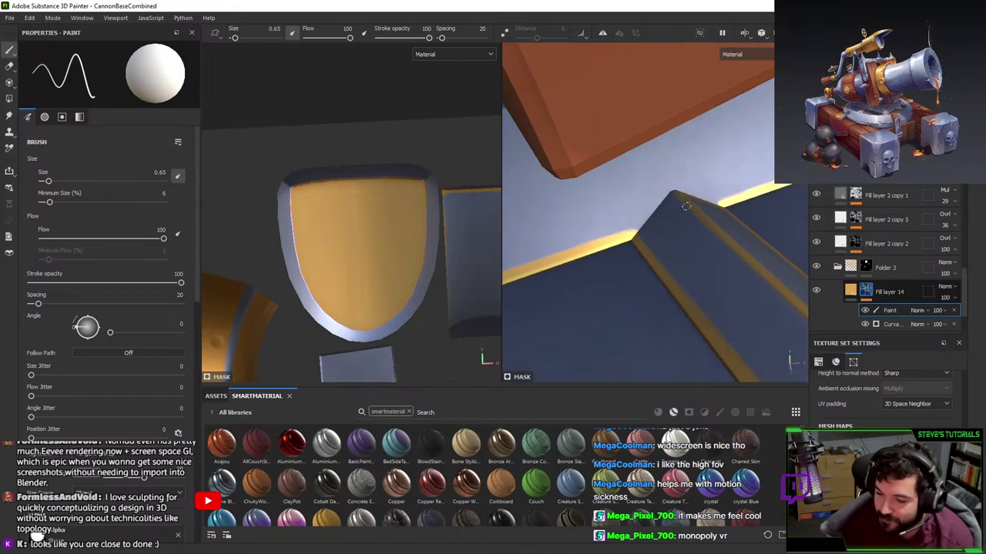
{"action": "left_click", "coordinate": [674, 192]}
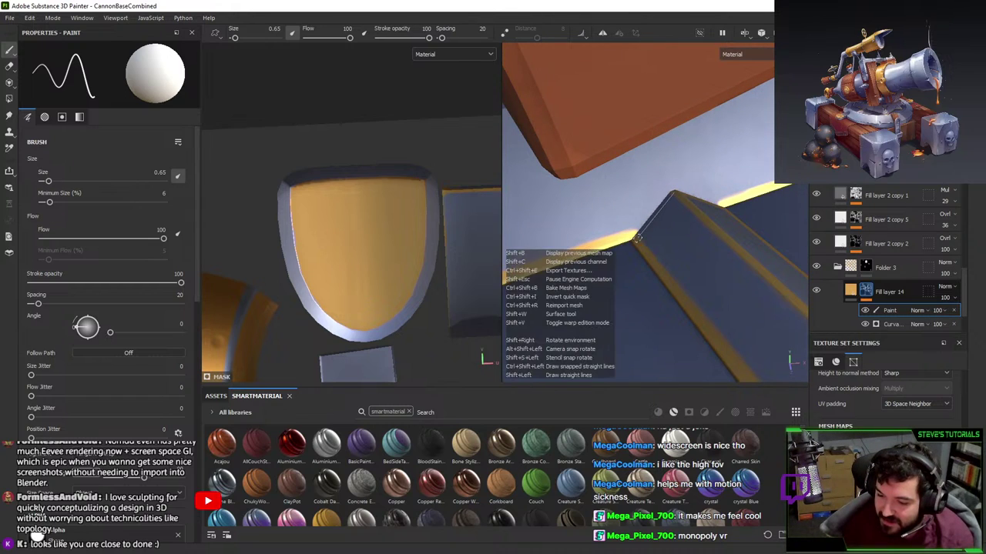
{"action": "left_click", "coordinate": [638, 238], "text": "shift"}
- Try Mirror Z symmetry for painting the base trim and switch symmetry back off
{"action": "mouse_move", "coordinate": [671, 231]}
{"action": "left_mouse_down", "text": "alt"}
{"action": "mouse_move", "coordinate": [685, 239]}
{"action": "mouse_move", "coordinate": [708, 302]}
{"action": "mouse_move", "coordinate": [713, 194]}
{"action": "left_mouse_up", "text": "alt"}
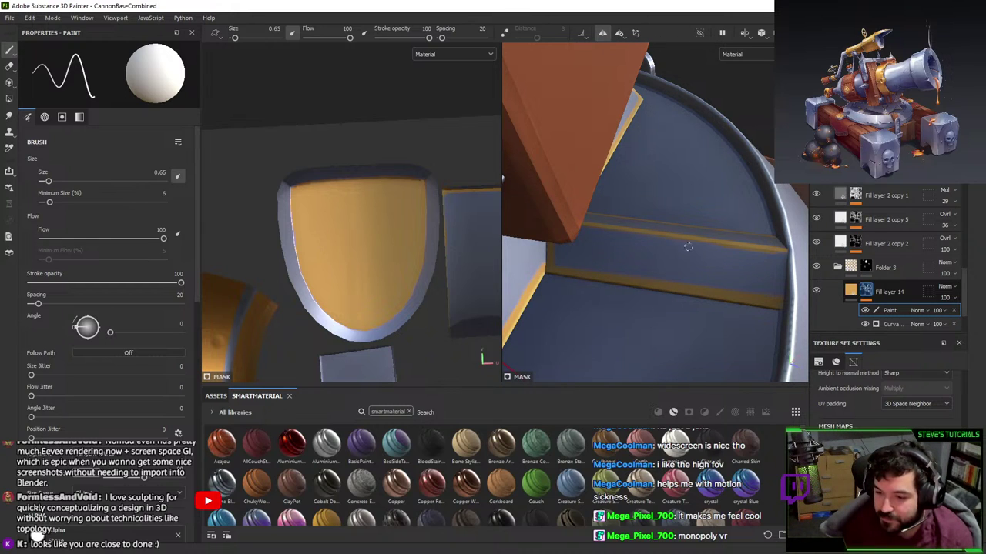
{"action": "left_click_drag", "start_coordinate": [674, 251], "coordinate": [623, 100], "text": "alt"}
{"action": "scroll", "coordinate": [623, 99], "scroll_direction": "down", "scroll_amount": 6}
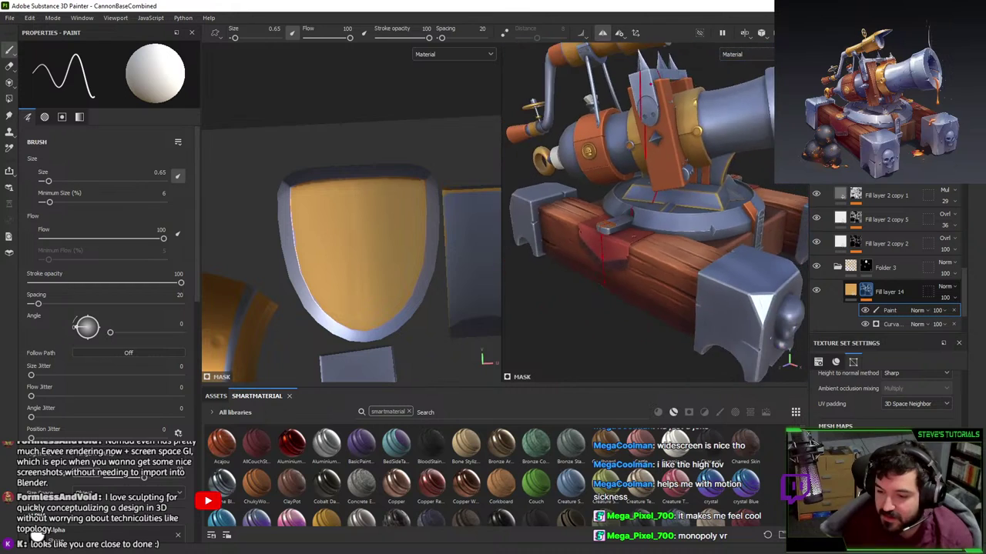
{"action": "left_click_drag", "start_coordinate": [797, 188], "coordinate": [724, 223], "text": "alt"}
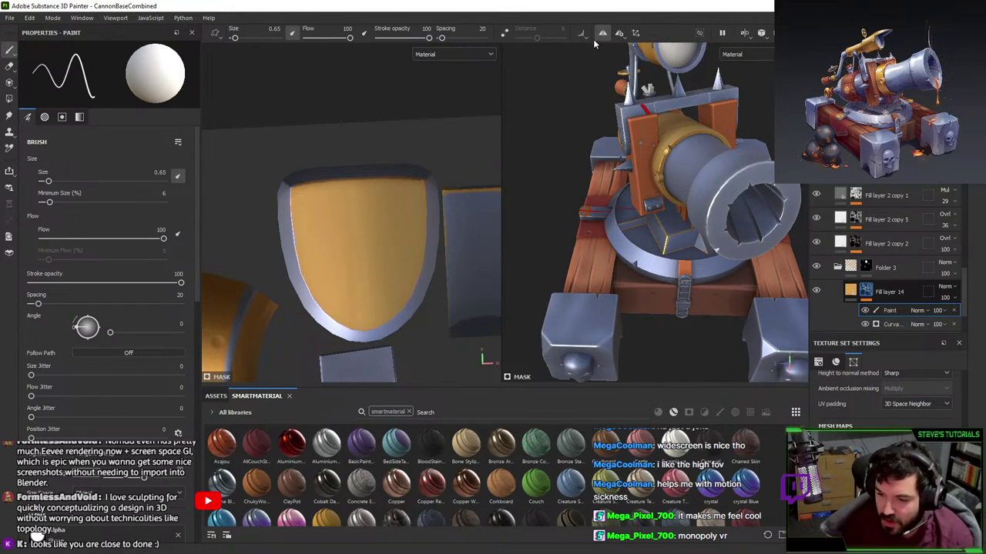
{"action": "left_click", "coordinate": [618, 34]}
{"action": "left_click", "coordinate": [666, 70]}
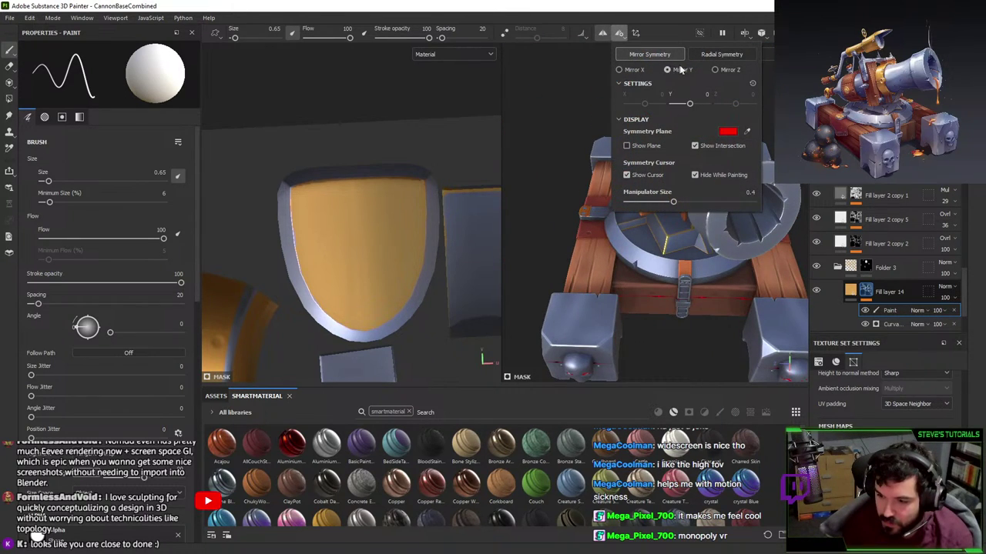
{"action": "left_click", "coordinate": [715, 70]}
{"action": "left_click_drag", "start_coordinate": [679, 261], "coordinate": [682, 220], "text": "alt"}
{"action": "scroll", "coordinate": [682, 223], "scroll_direction": "up", "scroll_amount": 2}
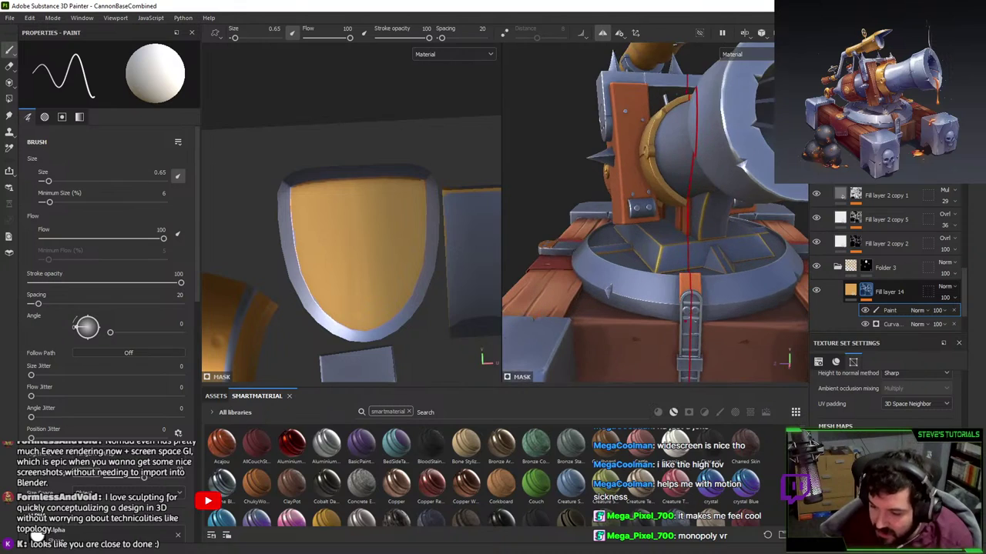
{"action": "left_click_drag", "start_coordinate": [656, 301], "coordinate": [699, 256], "text": "alt"}
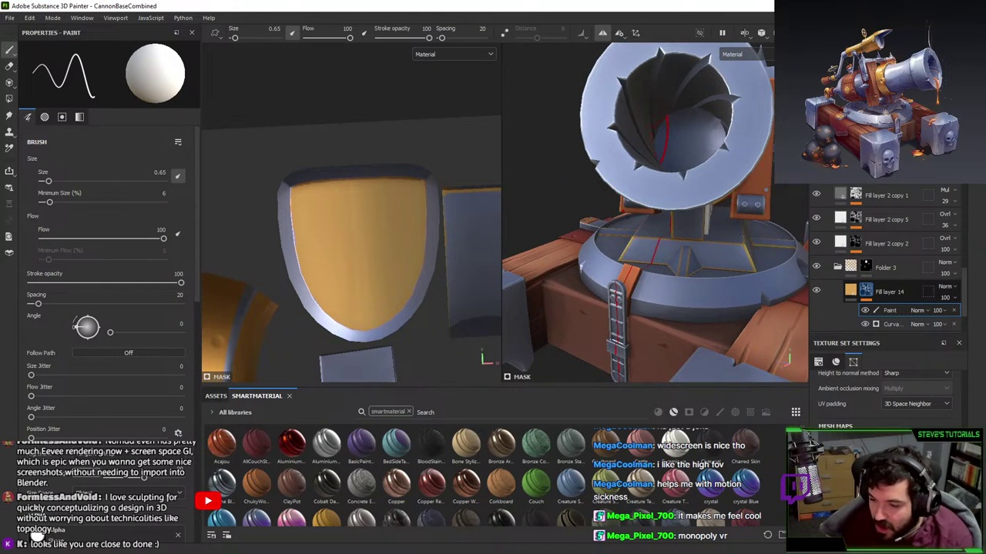
{"action": "left_click", "coordinate": [603, 33]}
- Paint a straight gold strip across the middle of each of the wedge's two sides, from bottom edge to ridge
{"action": "left_click_drag", "start_coordinate": [618, 176], "coordinate": [699, 198], "text": "alt"}
{"action": "left_click_drag", "start_coordinate": [685, 248], "coordinate": [650, 265], "text": "alt"}
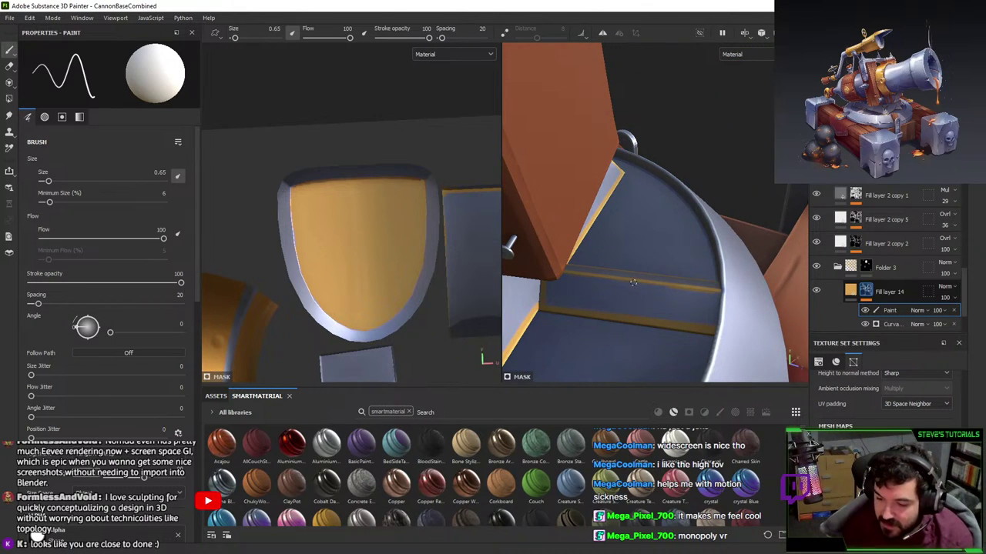
{"action": "left_click", "coordinate": [634, 317], "text": "shift"}
{"action": "mouse_move", "coordinate": [634, 317]}
{"action": "left_mouse_down", "text": "alt"}
{"action": "mouse_move", "coordinate": [636, 286]}
{"action": "mouse_move", "coordinate": [579, 275]}
{"action": "mouse_move", "coordinate": [699, 241]}
{"action": "mouse_move", "coordinate": [669, 208]}
{"action": "mouse_move", "coordinate": [667, 113]}
{"action": "mouse_move", "coordinate": [678, 177]}
{"action": "mouse_move", "coordinate": [656, 247]}
{"action": "left_mouse_up", "text": "alt"}
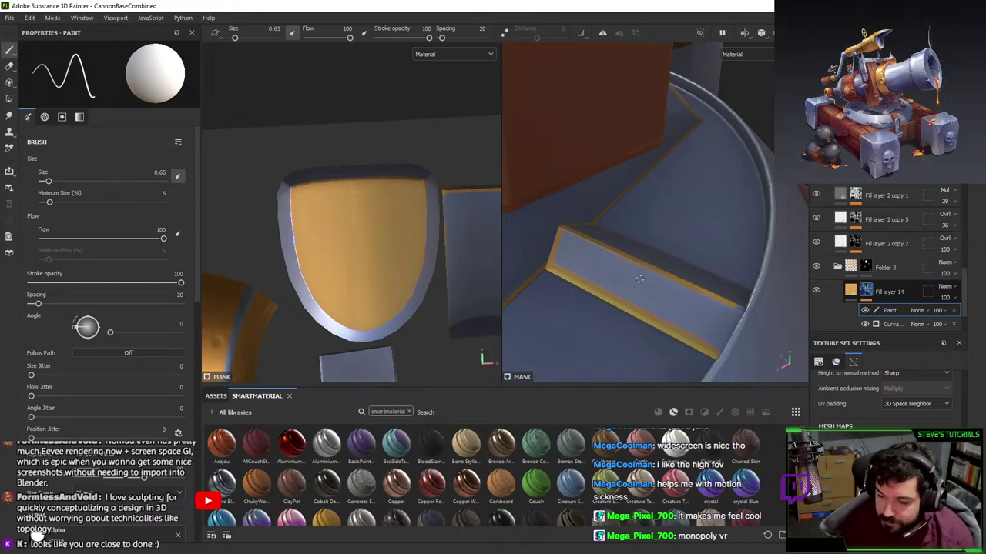
{"action": "left_click", "coordinate": [641, 269], "text": "shift"}
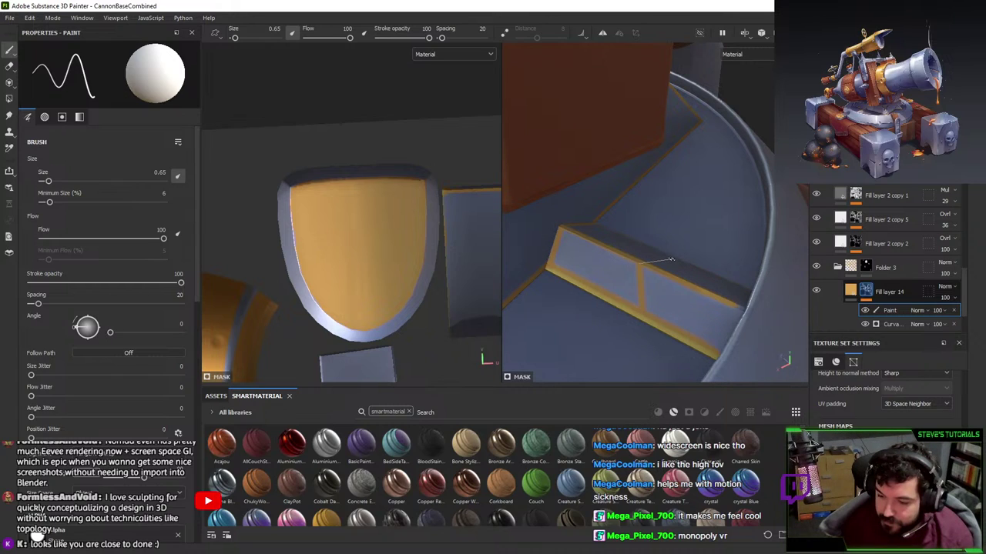
{"action": "left_click_drag", "start_coordinate": [670, 259], "coordinate": [663, 325], "text": "alt"}
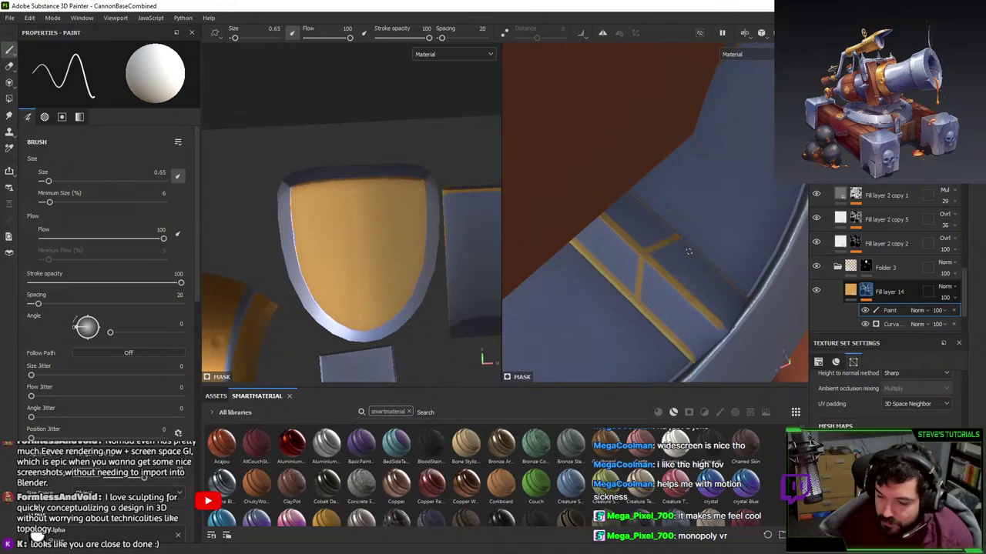
- Paint another straight gold line along the wedge's bottom edge from the block to the rim
{"action": "left_click_drag", "start_coordinate": [645, 252], "coordinate": [750, 218], "text": "alt"}
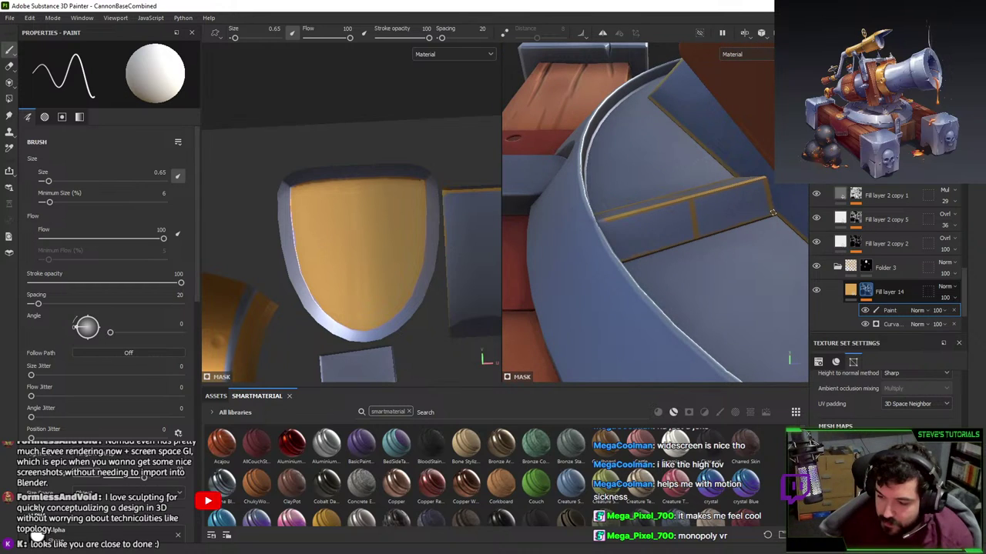
{"action": "left_click", "coordinate": [773, 213]}
{"action": "left_click_drag", "start_coordinate": [622, 259], "coordinate": [601, 300], "text": "alt"}
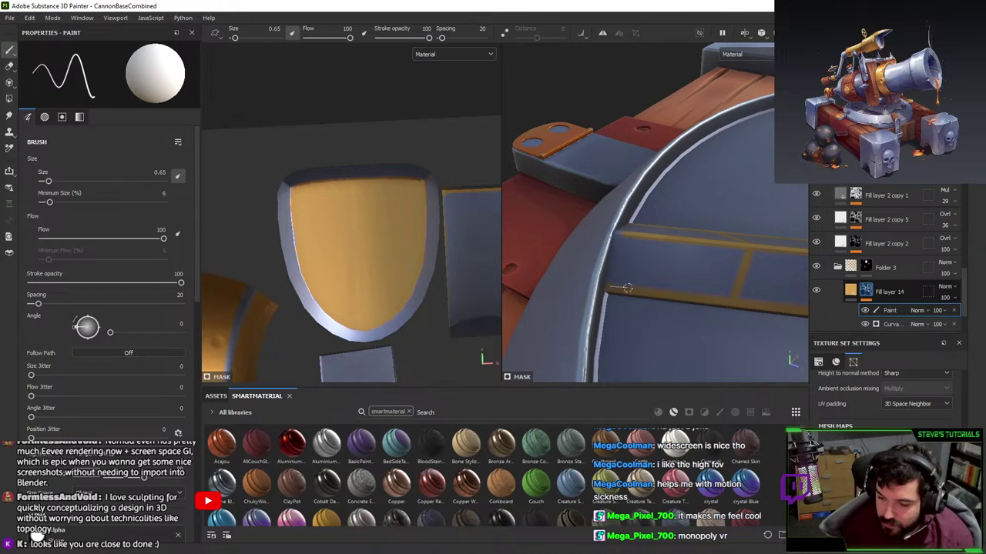
- Paint straight gold trim across the wedge's outer ends next to the round rim, on both sides
{"action": "left_click_drag", "start_coordinate": [628, 288], "coordinate": [633, 209], "text": "alt"}
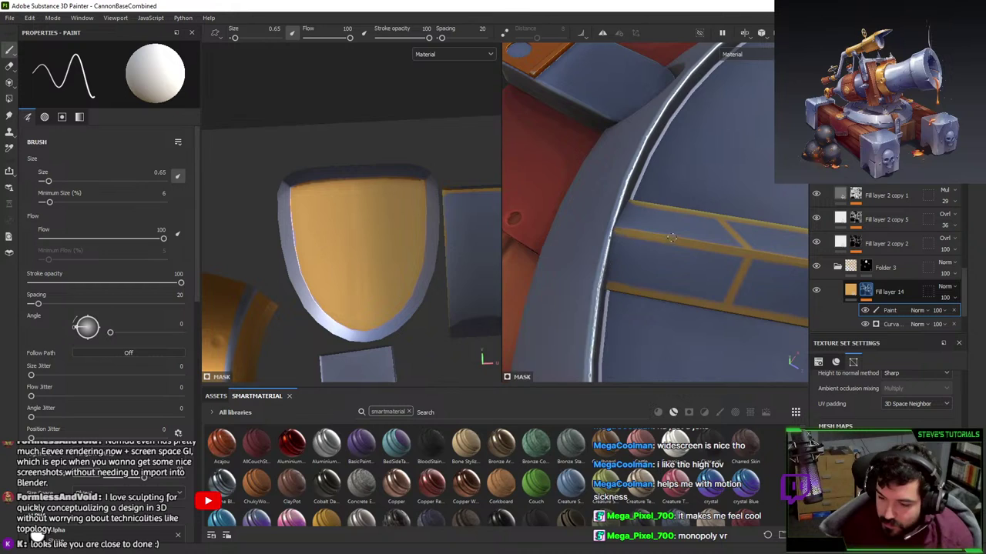
{"action": "left_click_drag", "start_coordinate": [669, 239], "coordinate": [759, 233], "text": "alt"}
{"action": "mouse_move", "coordinate": [657, 233]}
{"action": "left_mouse_down", "text": "alt"}
{"action": "mouse_move", "coordinate": [671, 209]}
{"action": "mouse_move", "coordinate": [653, 208]}
{"action": "left_mouse_up", "text": "alt"}
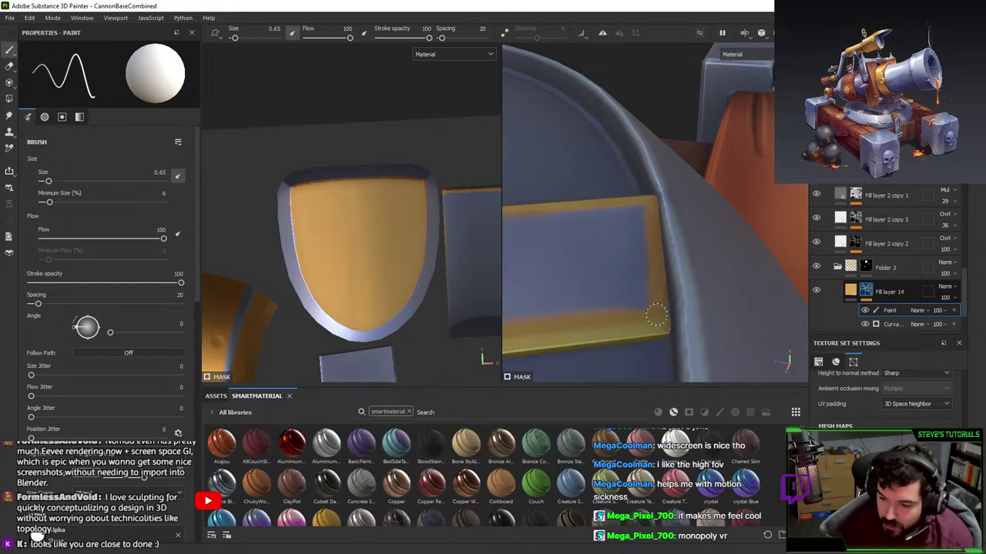
{"action": "left_click_drag", "start_coordinate": [656, 314], "coordinate": [652, 188], "text": "alt"}
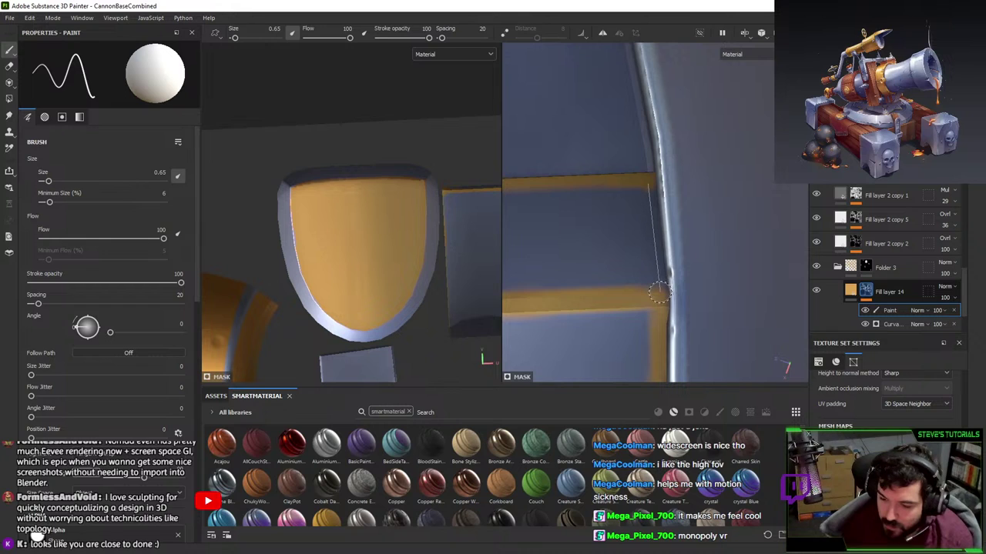
- Add a new fill layer with a black mask above the WoodStylizedNewest folder
{"action": "left_click_drag", "start_coordinate": [646, 309], "coordinate": [616, 152], "text": "alt"}
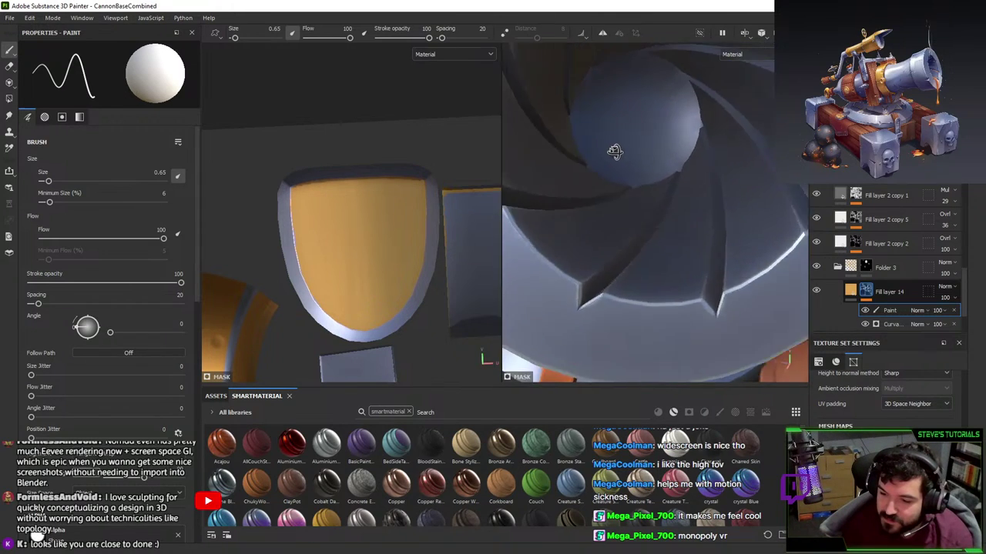
{"action": "right_click_drag", "start_coordinate": [616, 152], "coordinate": [575, 174], "text": "alt"}
{"action": "left_click_drag", "start_coordinate": [574, 174], "coordinate": [530, 203], "text": "alt"}
{"action": "middle_click_drag", "start_coordinate": [530, 203], "coordinate": [539, 254], "text": "alt"}
{"action": "scroll", "coordinate": [913, 243], "scroll_direction": "up", "scroll_amount": 6}
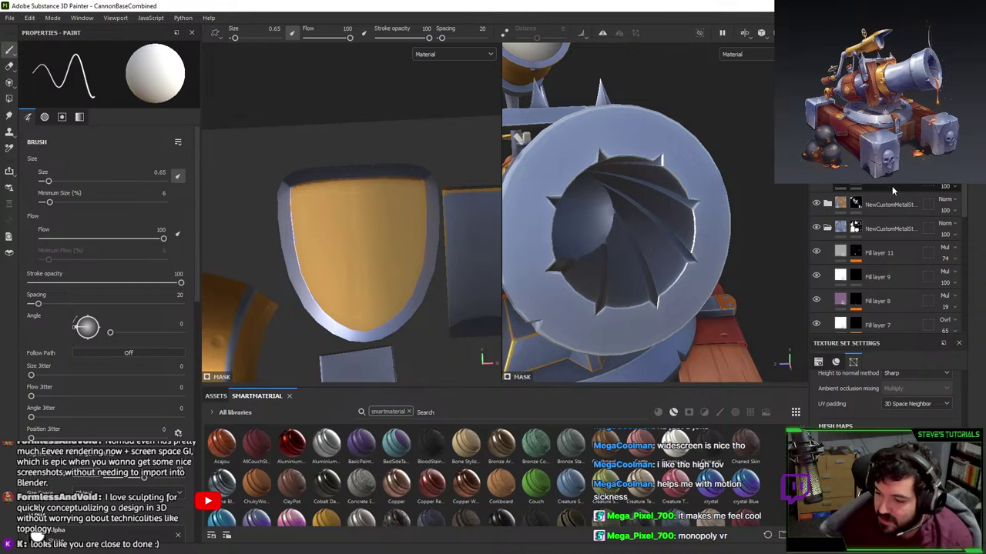
{"action": "left_click", "coordinate": [894, 188]}
{"action": "right_click", "coordinate": [893, 188]}
{"action": "left_click", "coordinate": [870, 129]}
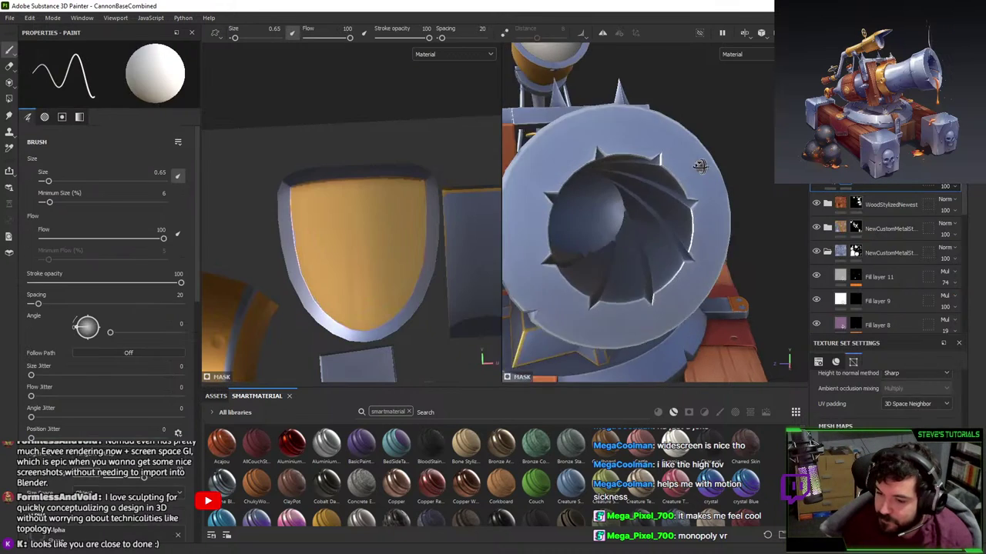
- Set the brush size to 59.96 and stamp the new layer's mask over the centre of the cannon's bore
{"action": "left_click_drag", "start_coordinate": [700, 167], "coordinate": [585, 166], "text": "alt"}
{"action": "left_click_drag", "start_coordinate": [50, 181], "coordinate": [106, 181]}
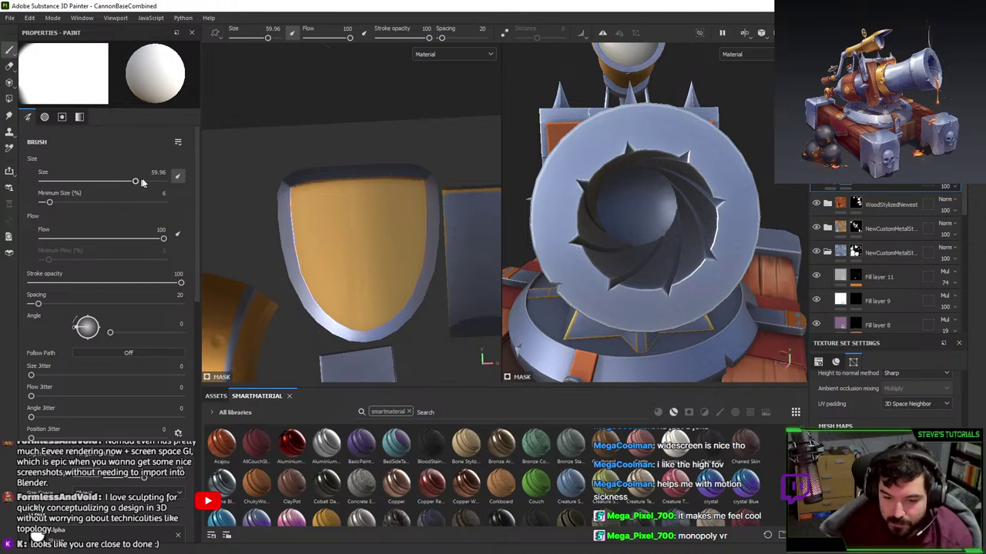
{"action": "left_click_drag", "start_coordinate": [106, 181], "coordinate": [135, 181]}
{"action": "left_click", "coordinate": [642, 211]}
{"action": "key", "text": "ctrl+z"}
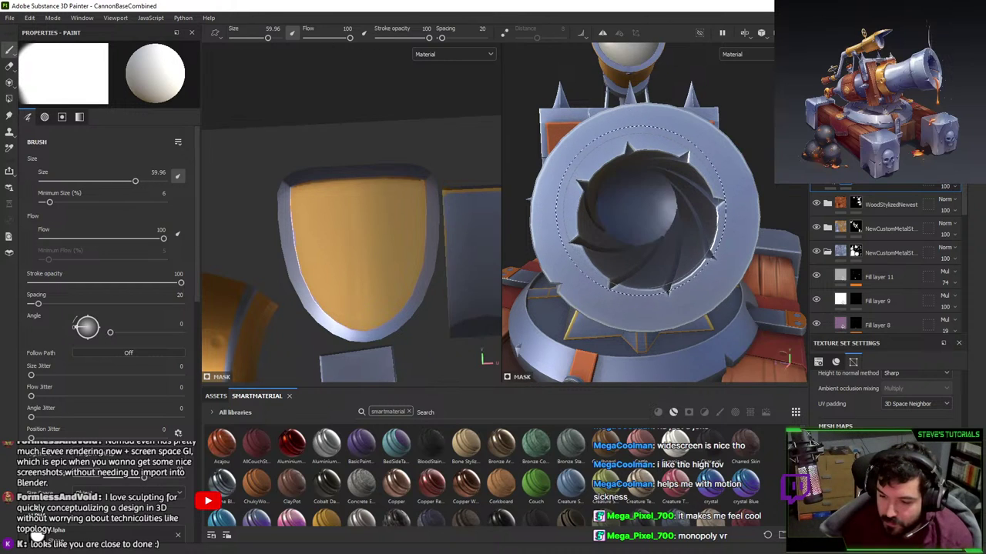
{"action": "left_click", "coordinate": [648, 209]}
{"action": "mouse_move", "coordinate": [648, 209]}
{"action": "left_mouse_down", "text": "alt"}
{"action": "mouse_move", "coordinate": [629, 201]}
{"action": "mouse_move", "coordinate": [645, 203]}
{"action": "left_mouse_up", "text": "alt"}
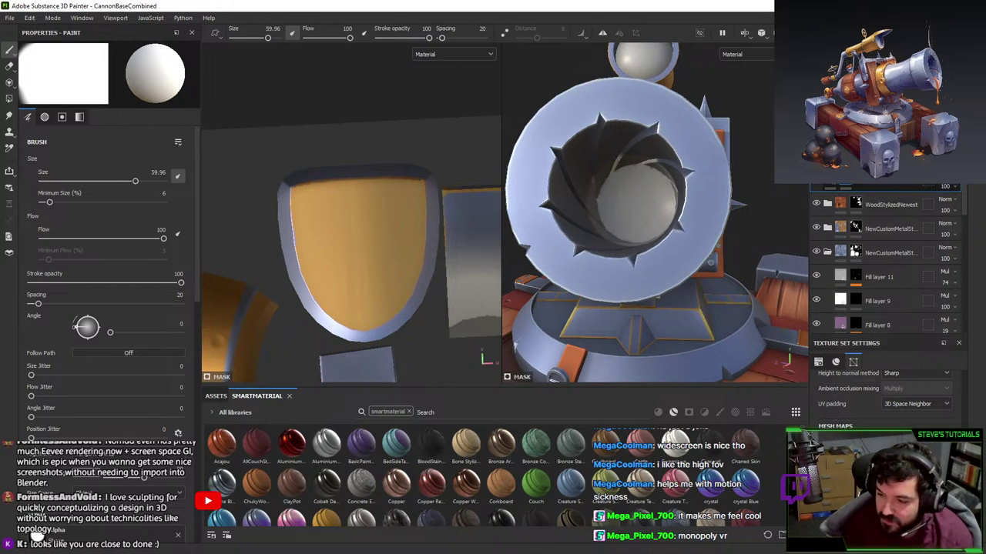
- Add a Blur filter to the new layer's mask with a blur intensity of 1.88
{"action": "right_click", "coordinate": [846, 180]}
{"action": "left_click", "coordinate": [878, 389]}
{"action": "left_click", "coordinate": [151, 85]}
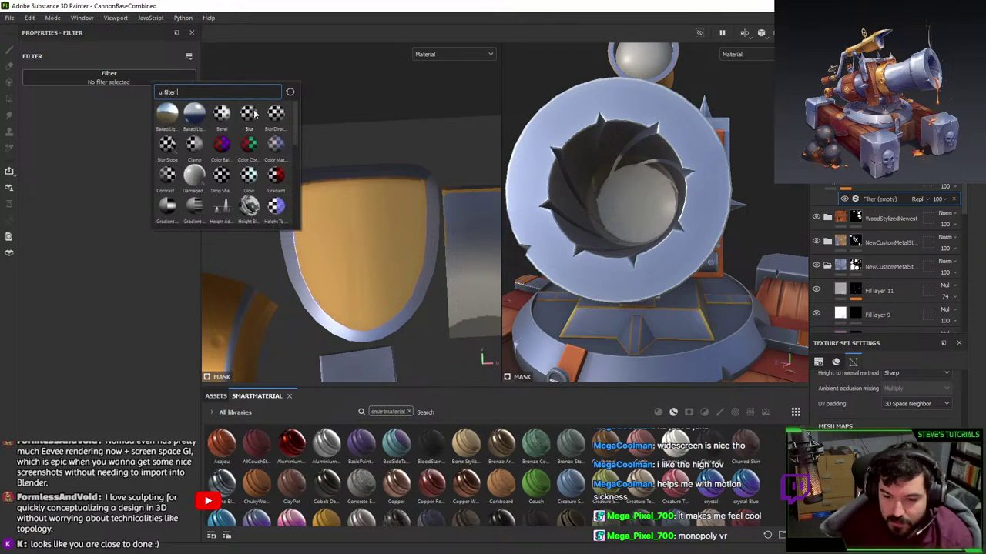
{"action": "left_click", "coordinate": [257, 112]}
{"action": "mouse_move", "coordinate": [38, 130]}
{"action": "left_mouse_down"}
{"action": "mouse_move", "coordinate": [75, 130]}
{"action": "mouse_move", "coordinate": [51, 135]}
{"action": "left_mouse_up"}
- Turn off the new fill layer's metal, rough, nrm and height channels, keeping only color
{"action": "left_click", "coordinate": [948, 184]}
{"action": "left_click", "coordinate": [832, 186]}
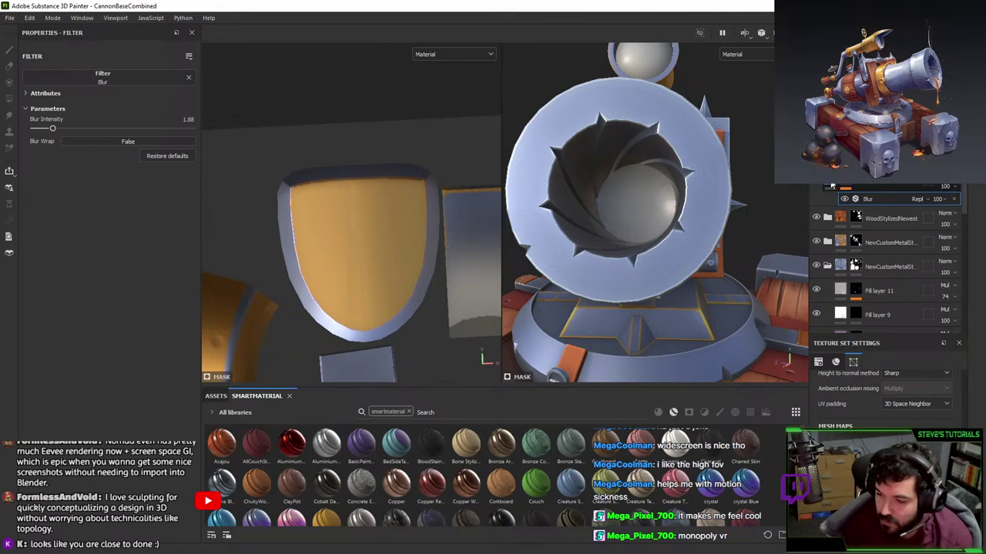
{"action": "left_click", "coordinate": [73, 232]}
{"action": "left_click", "coordinate": [106, 233]}
{"action": "left_click", "coordinate": [140, 233]}
{"action": "left_click", "coordinate": [174, 233]}
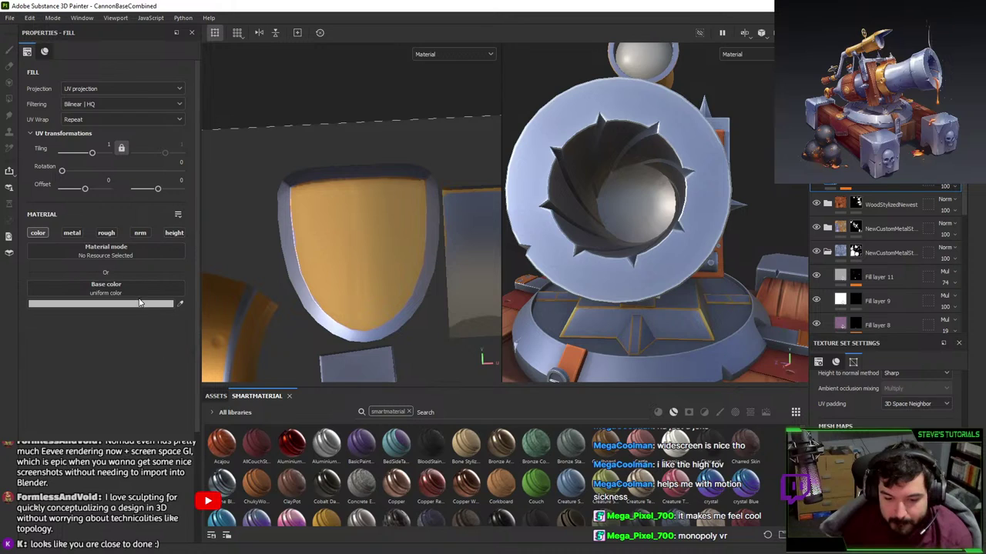
- Set the bore fill layer's base color to black (000000) and compare the barrel with the layer hidden and shown
{"action": "left_click", "coordinate": [143, 304]}
{"action": "left_click", "coordinate": [223, 422]}
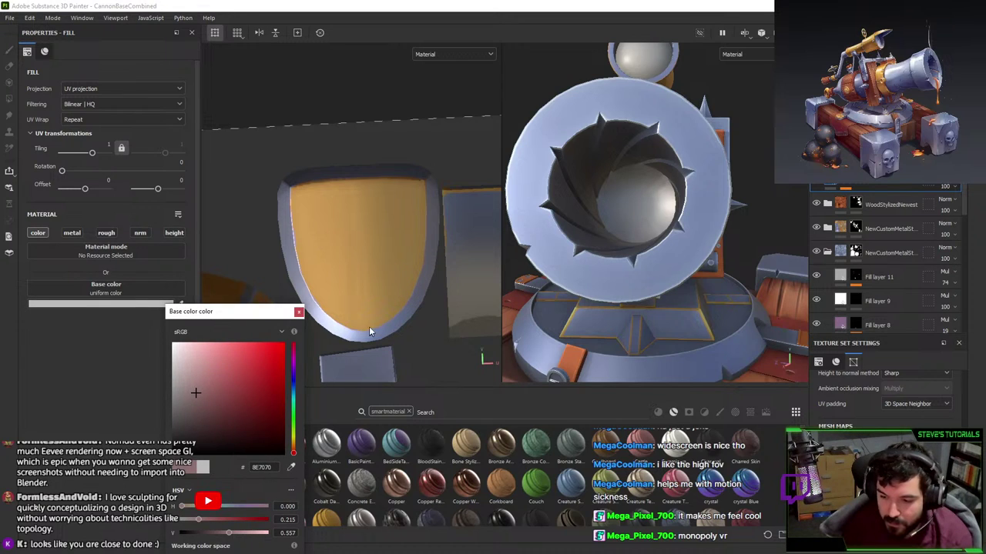
{"action": "left_click_drag", "start_coordinate": [187, 416], "coordinate": [172, 482]}
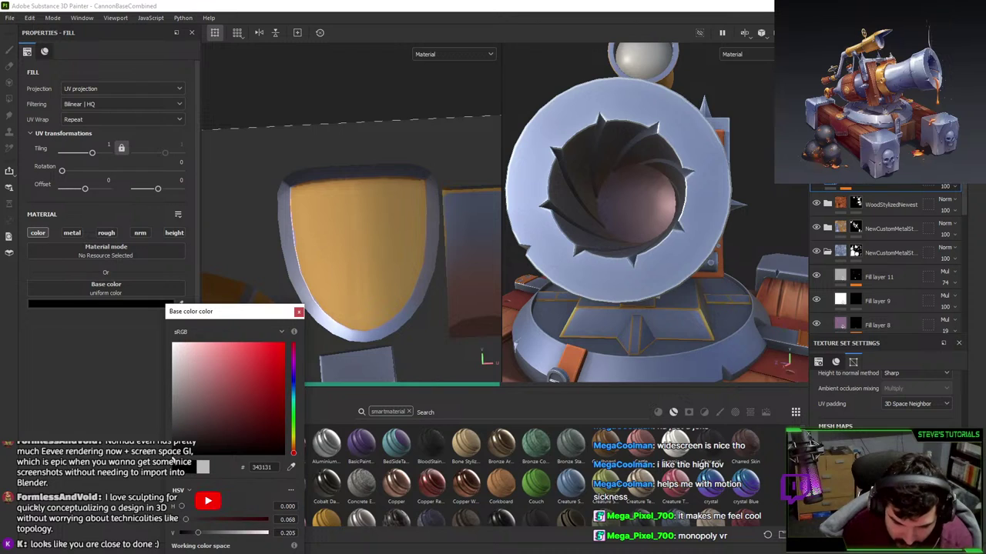
{"action": "scroll", "coordinate": [886, 389], "scroll_direction": "up", "scroll_amount": 3}
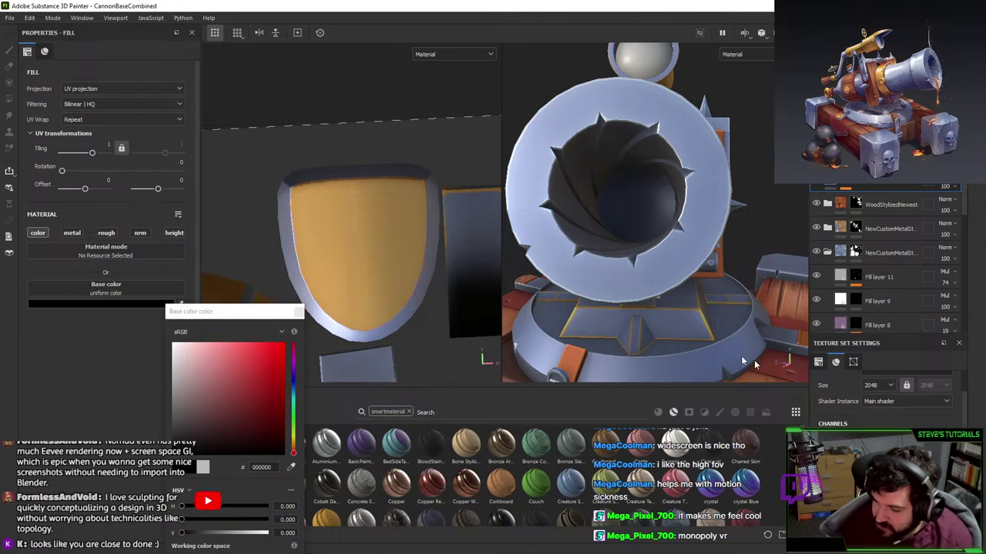
{"action": "left_click", "coordinate": [299, 312]}
{"action": "left_click_drag", "start_coordinate": [670, 216], "coordinate": [733, 237], "text": "alt"}
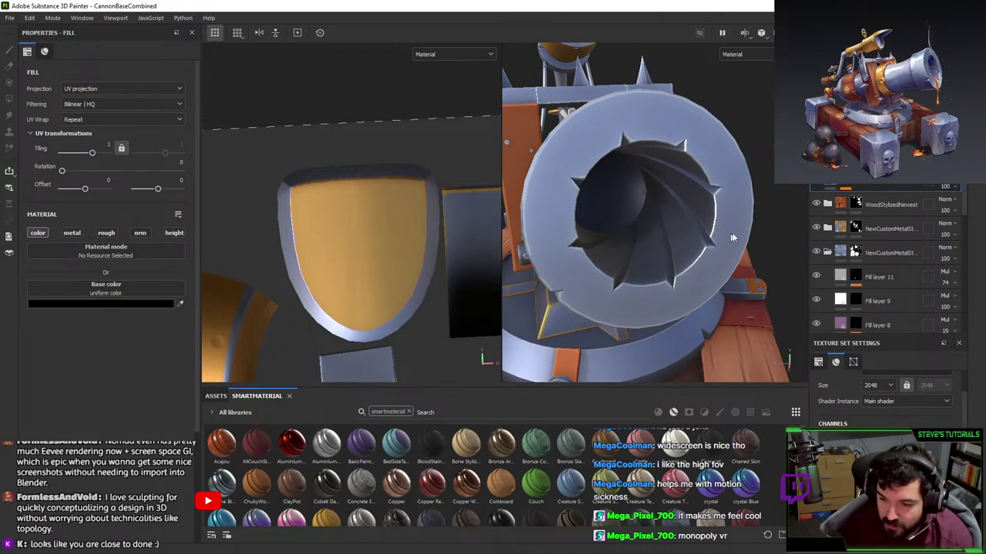
{"action": "left_click", "coordinate": [817, 185]}
{"action": "left_click", "coordinate": [814, 185]}
{"action": "scroll", "coordinate": [639, 209], "scroll_direction": "down", "scroll_amount": 3}
{"action": "mouse_move", "coordinate": [640, 208]}
{"action": "left_mouse_down", "text": "alt"}
{"action": "mouse_move", "coordinate": [626, 178]}
{"action": "mouse_move", "coordinate": [647, 192]}
{"action": "left_mouse_up", "text": "alt"}
- Set the intensity of the Blur filter on the bore layer's mask to 0.68
{"action": "left_click", "coordinate": [850, 188]}
{"action": "left_click", "coordinate": [879, 201]}
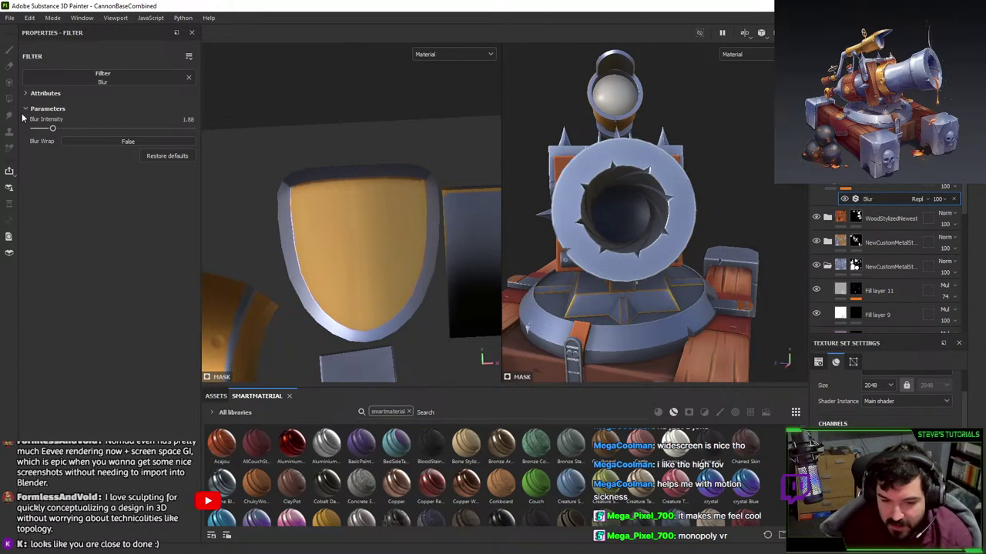
{"action": "mouse_move", "coordinate": [44, 129]}
{"action": "left_mouse_down"}
{"action": "mouse_move", "coordinate": [9, 130]}
{"action": "mouse_move", "coordinate": [46, 128]}
{"action": "left_mouse_up"}
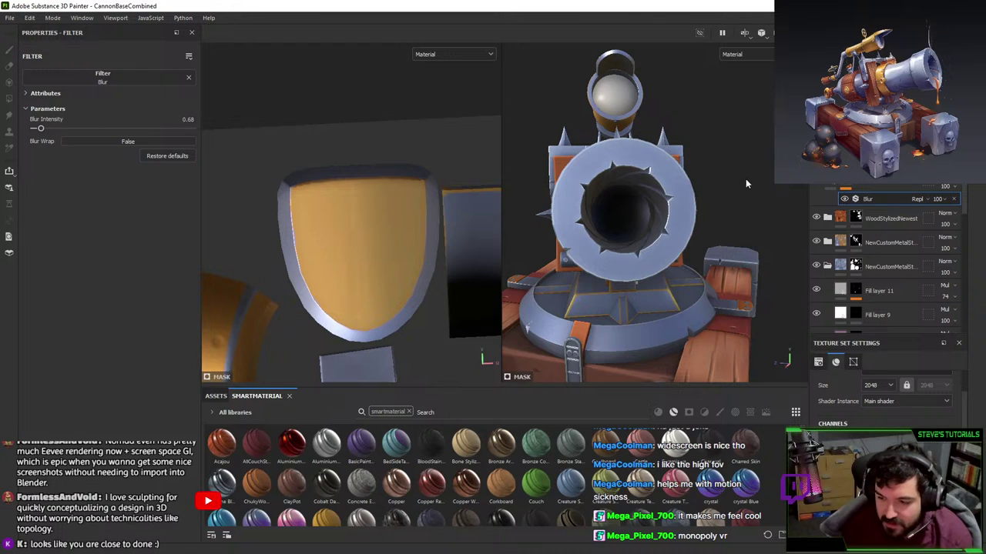
- Try a brush size of 100 on the layer's mask around the cannon's bore
{"action": "key", "text": "b"}
{"action": "left_click_drag", "start_coordinate": [131, 182], "coordinate": [165, 182]}
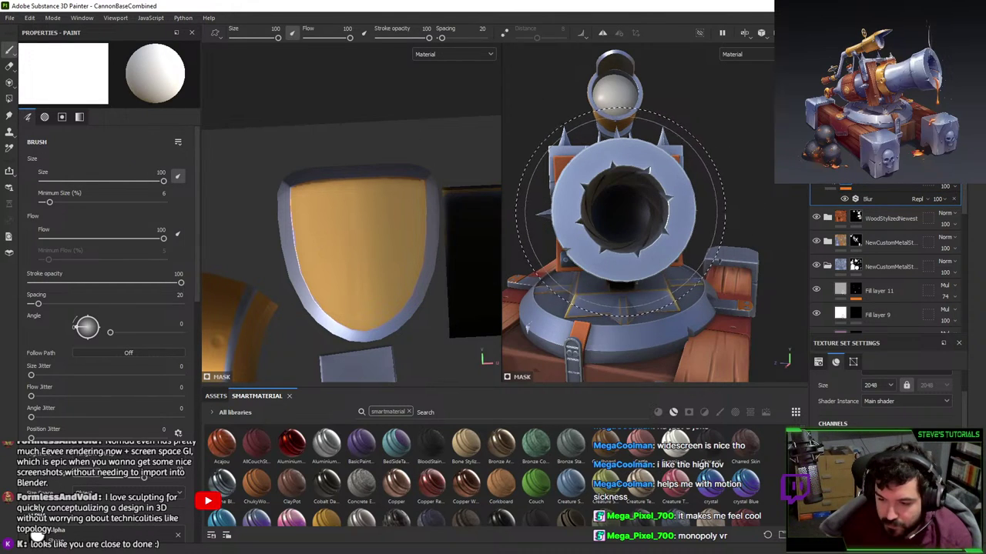
{"action": "mouse_move", "coordinate": [622, 209]}
{"action": "left_mouse_down", "text": "alt"}
{"action": "mouse_move", "coordinate": [693, 181]}
{"action": "mouse_move", "coordinate": [717, 189]}
{"action": "left_mouse_up", "text": "alt"}
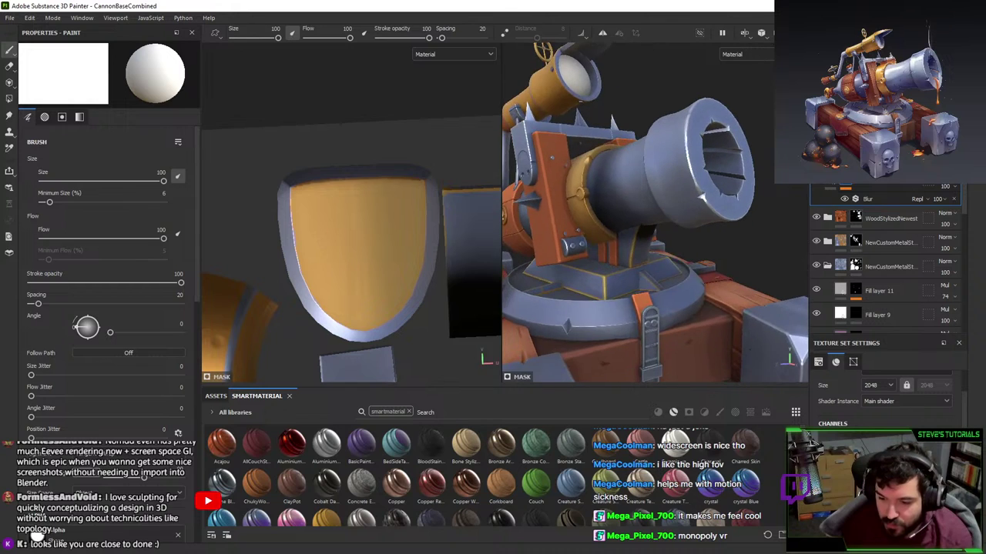
- Using Polygon Fill, clear the layer's mask over the cannon to black and fill the bore's UV chunk with white
{"action": "key", "text": "4"}
{"action": "left_click_drag", "start_coordinate": [538, 116], "coordinate": [746, 296]}
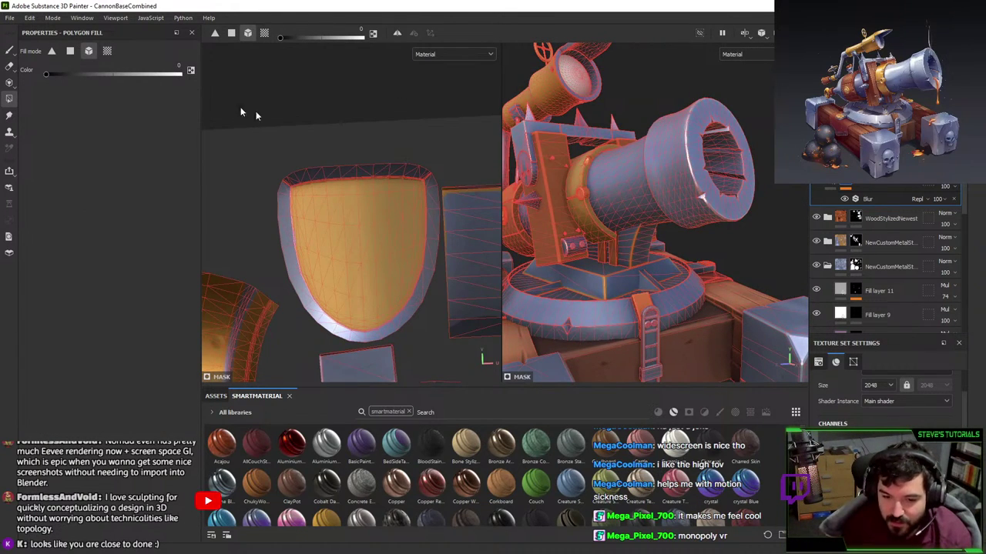
{"action": "scroll", "coordinate": [604, 182], "scroll_direction": "down", "scroll_amount": 2}
{"action": "mouse_move", "coordinate": [604, 182]}
{"action": "left_mouse_down", "text": "alt"}
{"action": "mouse_move", "coordinate": [630, 184]}
{"action": "mouse_move", "coordinate": [593, 178]}
{"action": "mouse_move", "coordinate": [622, 185]}
{"action": "left_mouse_up", "text": "alt"}
{"action": "scroll", "coordinate": [629, 182], "scroll_direction": "up", "scroll_amount": 3}
{"action": "key", "text": "1"}
{"action": "key", "text": "4"}
{"action": "left_click", "coordinate": [107, 51]}
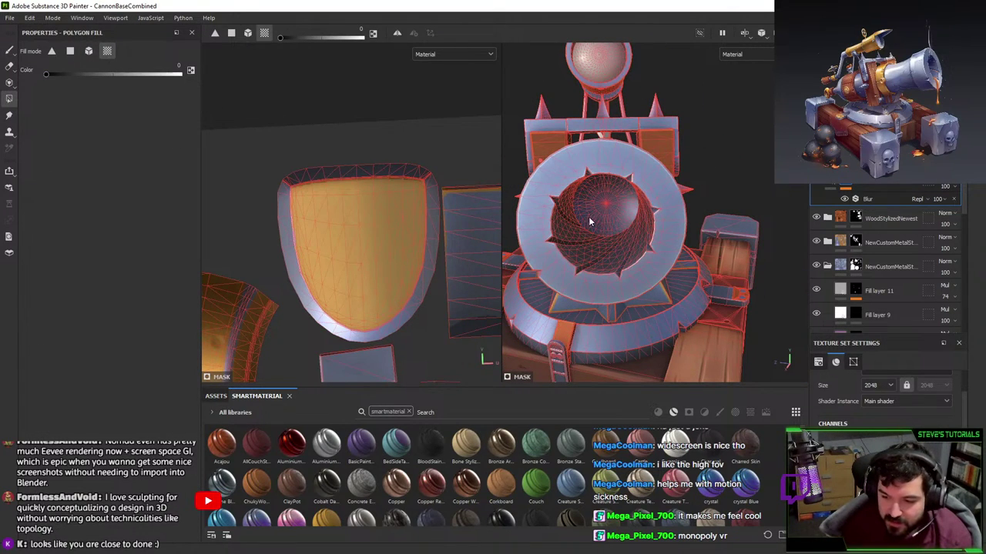
{"action": "key", "text": "x"}
{"action": "left_click", "coordinate": [591, 215]}
{"action": "key", "text": "1"}
{"action": "mouse_move", "coordinate": [593, 216]}
{"action": "left_mouse_down", "text": "alt"}
{"action": "mouse_move", "coordinate": [697, 235]}
{"action": "mouse_move", "coordinate": [601, 220]}
{"action": "left_mouse_up", "text": "alt"}
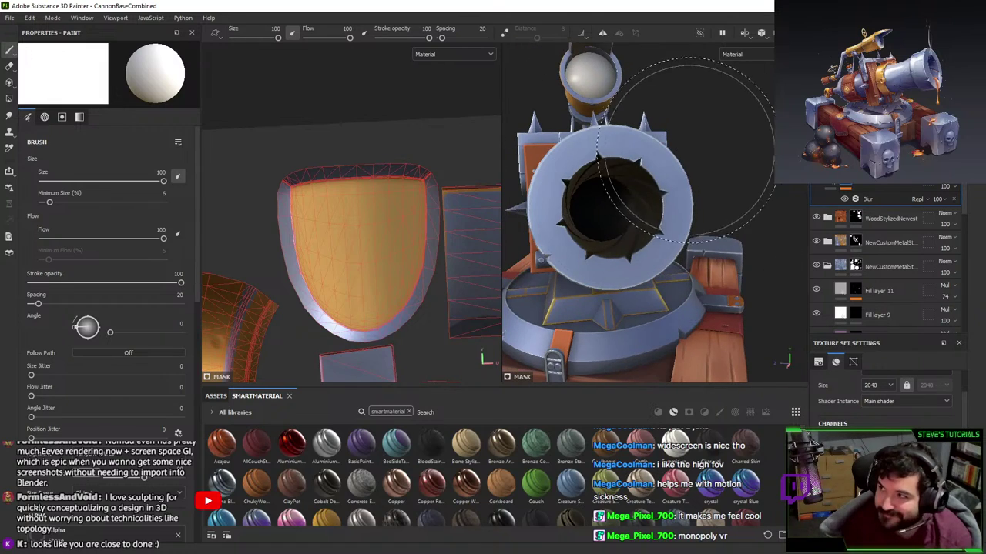
- Set the mask's blur intensity to 5.37 and lower the bore layer's opacity to 43
{"action": "left_click", "coordinate": [878, 198]}
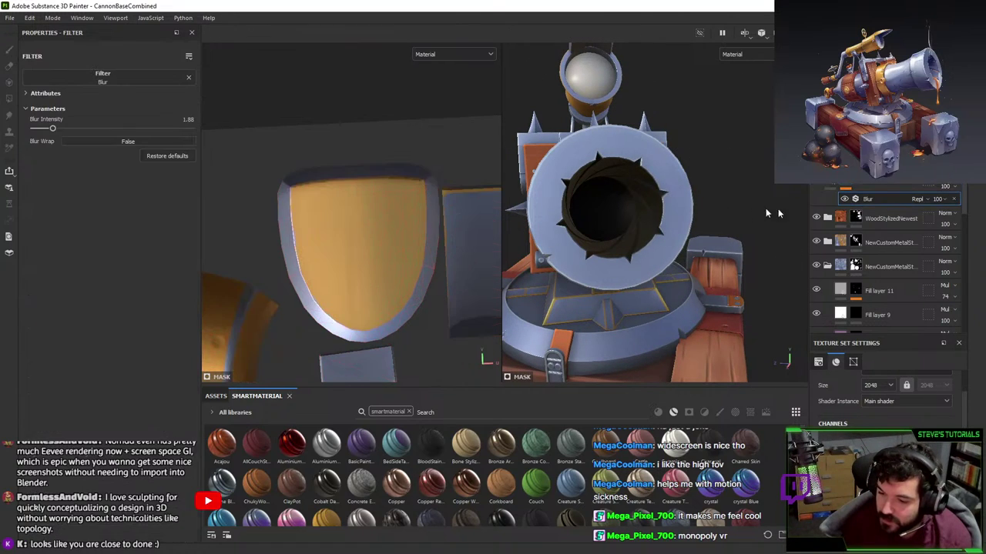
{"action": "left_click_drag", "start_coordinate": [52, 129], "coordinate": [87, 130]}
{"action": "left_click_drag", "start_coordinate": [554, 223], "coordinate": [762, 228], "text": "alt"}
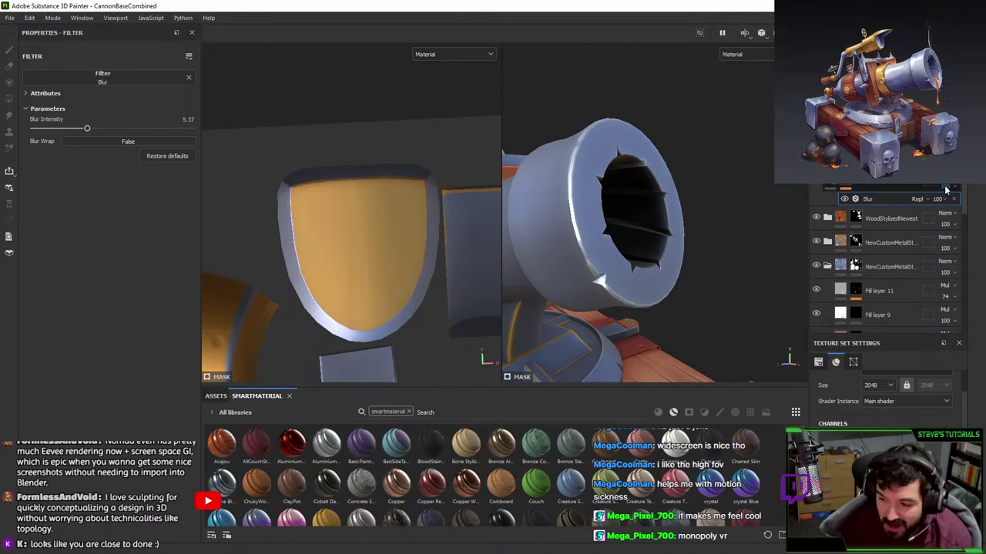
{"action": "left_click_drag", "start_coordinate": [937, 199], "coordinate": [956, 204]}
- Examine the cannon's sides, rear and base trim from several angles
{"action": "left_click_drag", "start_coordinate": [712, 223], "coordinate": [721, 63], "text": "alt"}
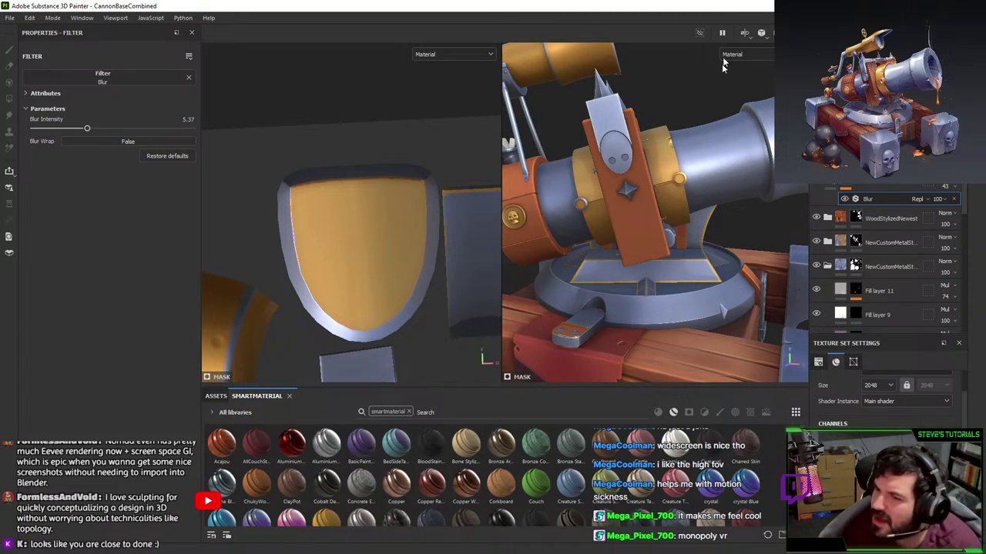
{"action": "left_click_drag", "start_coordinate": [717, 285], "coordinate": [642, 198], "text": "alt"}
{"action": "right_click_drag", "start_coordinate": [642, 198], "coordinate": [704, 299], "text": "alt"}
{"action": "middle_click_drag", "start_coordinate": [704, 299], "coordinate": [705, 213], "text": "alt"}
{"action": "right_click_drag", "start_coordinate": [705, 213], "coordinate": [744, 46], "text": "alt"}
{"action": "left_click_drag", "start_coordinate": [744, 46], "coordinate": [773, 212], "text": "alt"}
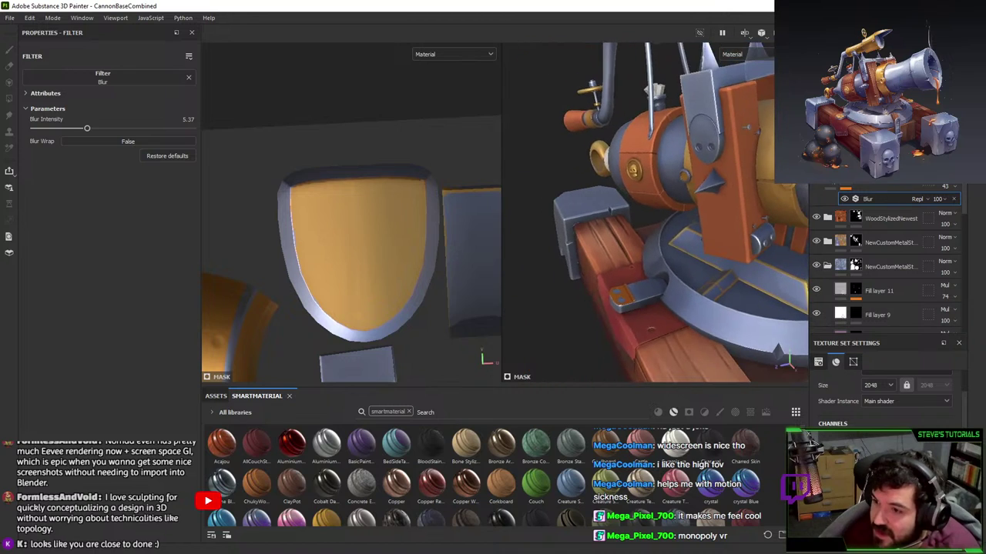
{"action": "middle_click_drag", "start_coordinate": [773, 212], "coordinate": [647, 275], "text": "alt"}
{"action": "left_click_drag", "start_coordinate": [648, 276], "coordinate": [709, 246], "text": "alt"}
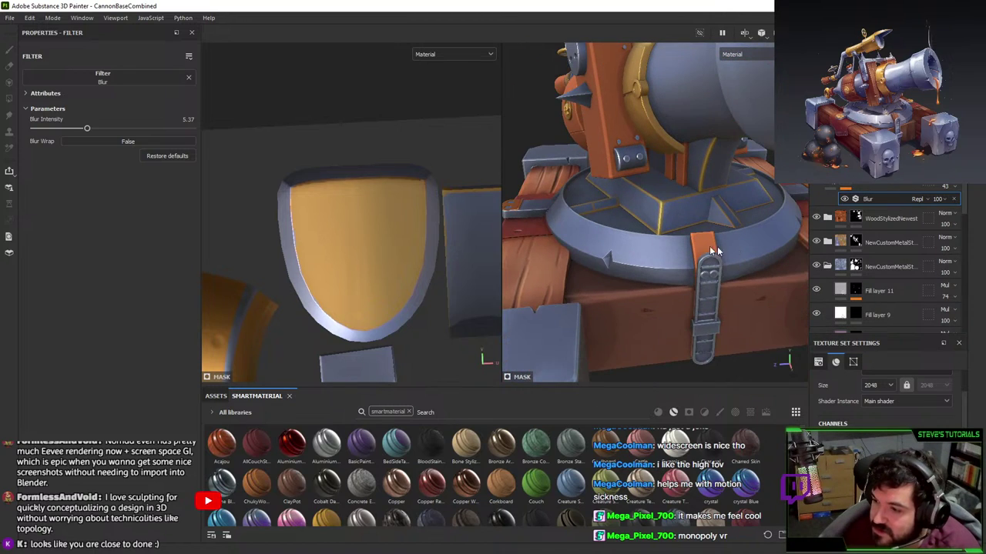
- Select the gold trim's Fill layer 14 in Folder 3 and slightly adjust its height value
{"action": "scroll", "coordinate": [857, 218], "scroll_direction": "down", "scroll_amount": 3}
{"action": "scroll", "coordinate": [857, 217], "scroll_direction": "down", "scroll_amount": 5}
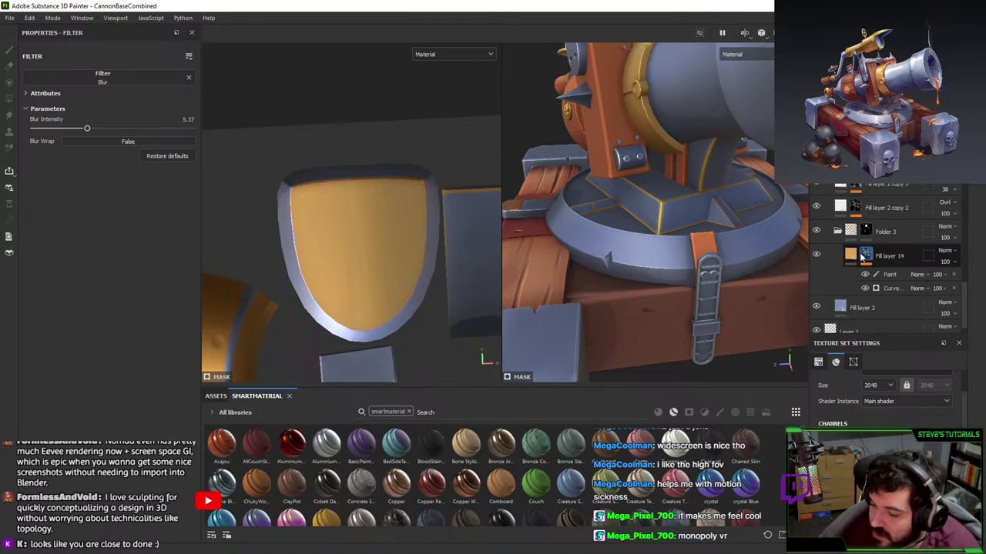
{"action": "left_click", "coordinate": [816, 239]}
{"action": "left_click", "coordinate": [816, 239]}
{"action": "left_click", "coordinate": [849, 240]}
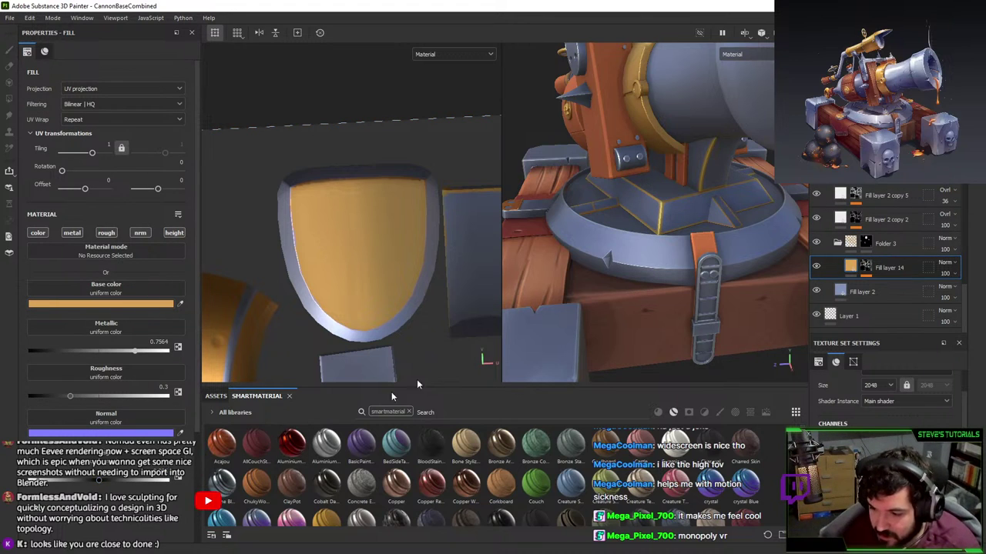
{"action": "right_click_drag", "start_coordinate": [625, 292], "coordinate": [657, 418], "text": "alt"}
{"action": "right_click_drag", "start_coordinate": [658, 324], "coordinate": [723, 313], "text": "shift"}
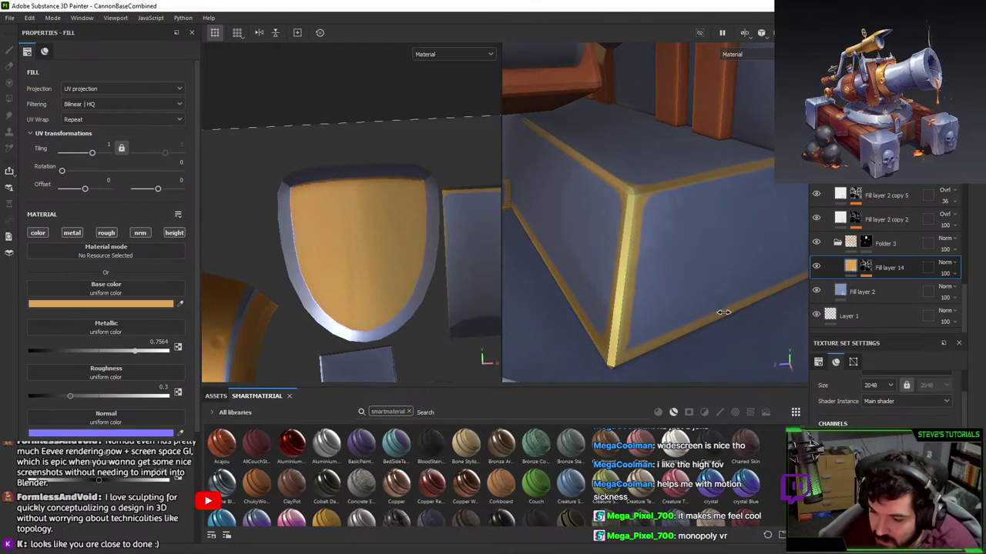
{"action": "left_click", "coordinate": [150, 462]}
{"action": "left_click", "coordinate": [130, 464]}
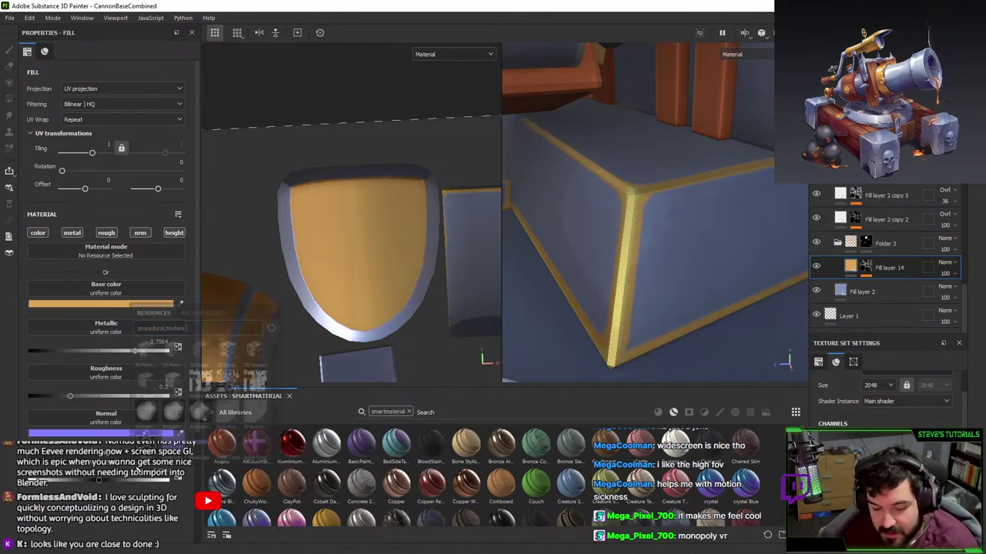
{"action": "left_click", "coordinate": [161, 468]}
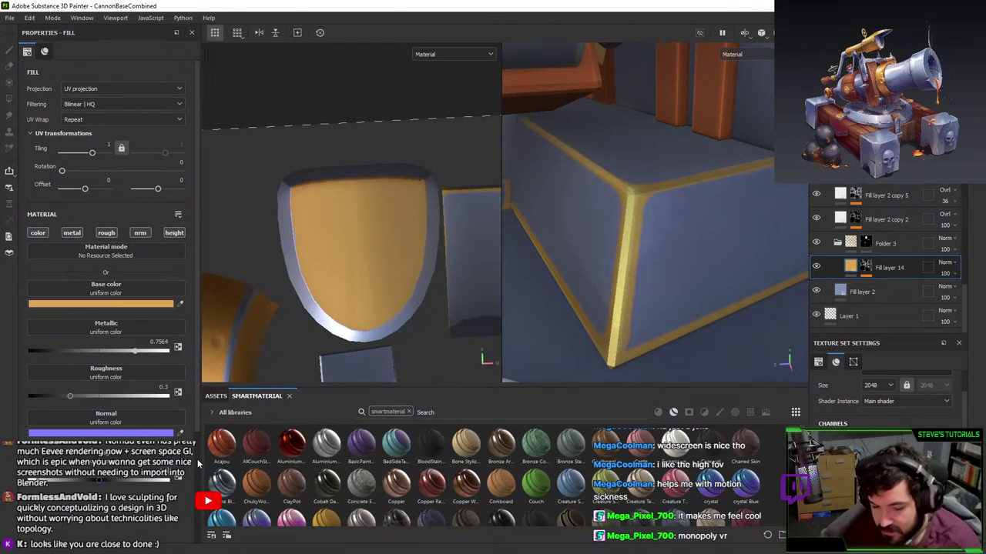
{"action": "key", "text": "Return"}
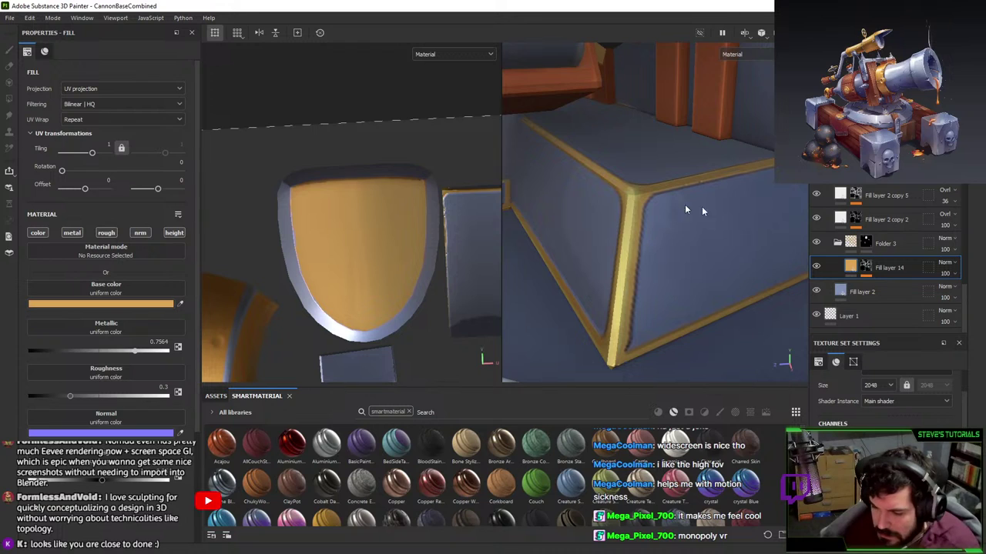
{"action": "right_click_drag", "start_coordinate": [685, 204], "coordinate": [620, 3], "text": "alt"}
{"action": "left_click_drag", "start_coordinate": [619, 3], "coordinate": [681, 174], "text": "alt"}
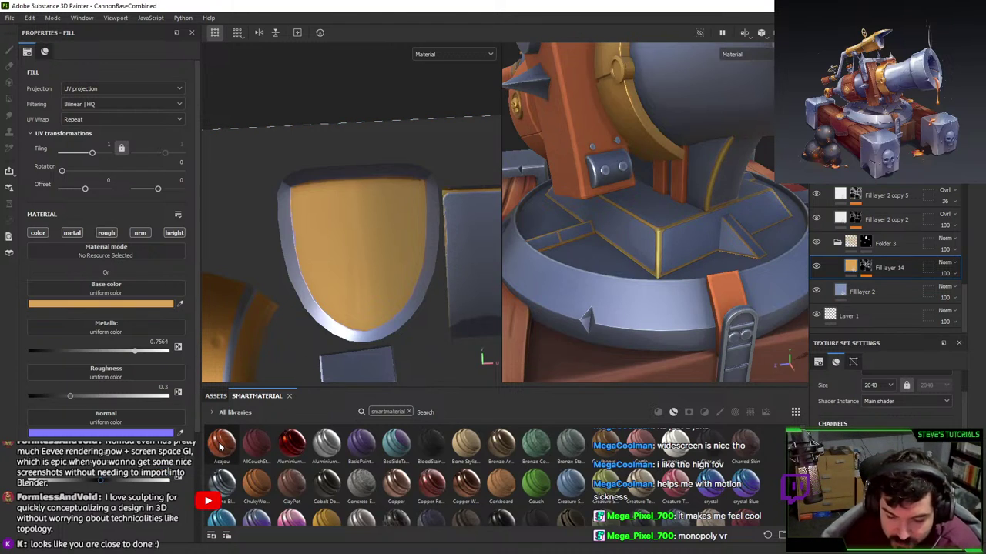
- Try a slightly lower Global Balance on the Curvature generator in Fill layer 14's mask, and undo it
{"action": "scroll", "coordinate": [701, 204], "scroll_direction": "up", "scroll_amount": 3}
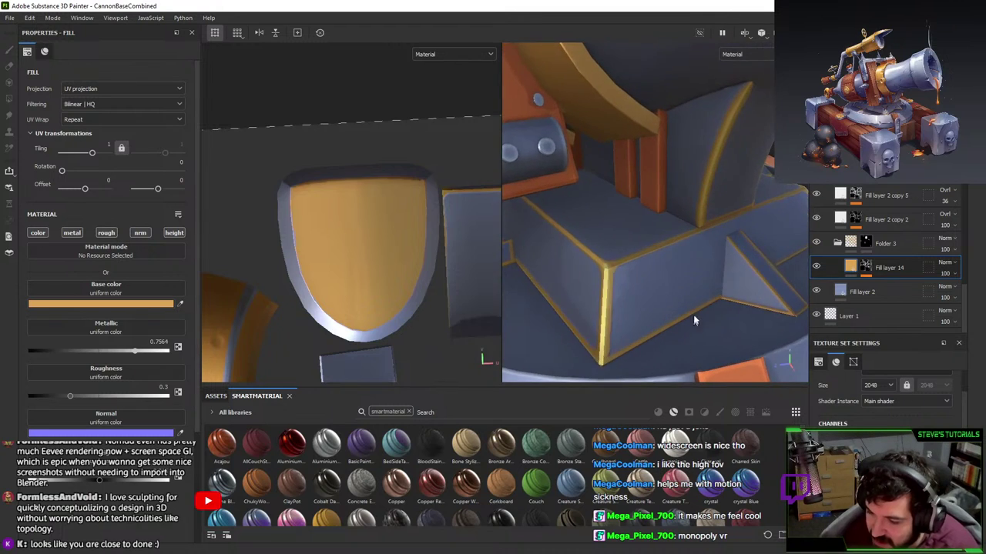
{"action": "right_click_drag", "start_coordinate": [696, 318], "coordinate": [724, 296], "text": "shift"}
{"action": "left_click", "coordinate": [868, 267]}
{"action": "left_click", "coordinate": [866, 266]}
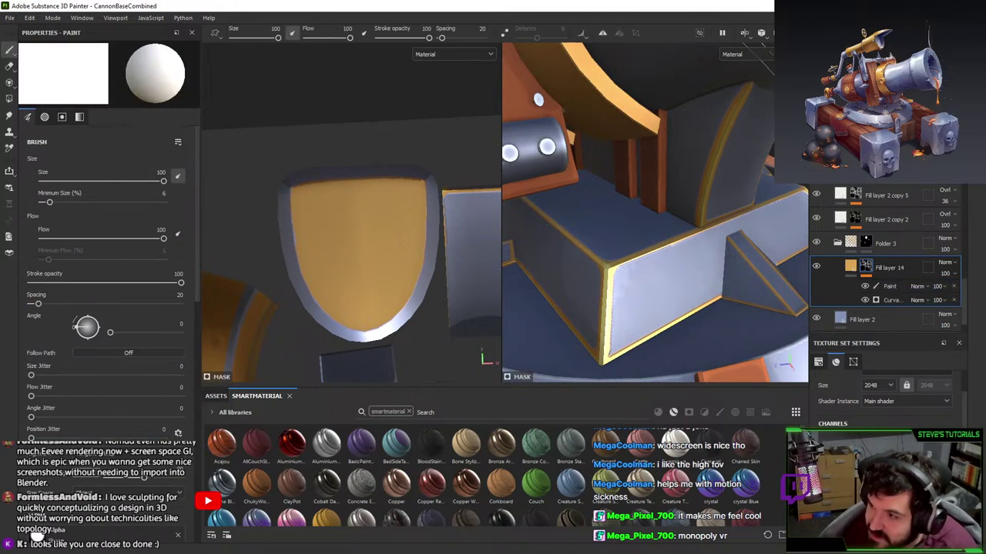
{"action": "left_click_drag", "start_coordinate": [626, 254], "coordinate": [569, 293], "text": "alt"}
{"action": "left_click", "coordinate": [894, 300]}
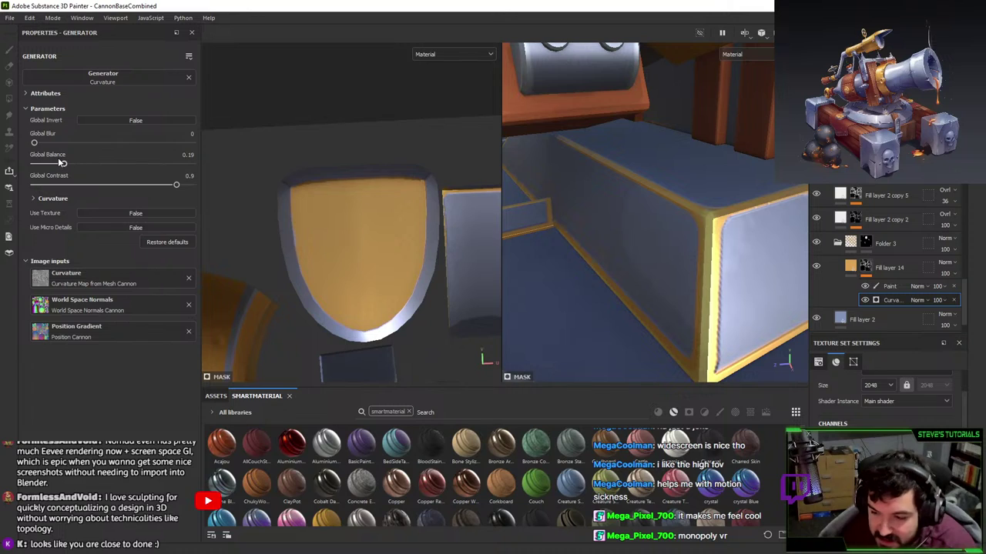
{"action": "left_click_drag", "start_coordinate": [62, 163], "coordinate": [59, 163]}
{"action": "key", "text": "ctrl+z"}
{"action": "left_click_drag", "start_coordinate": [708, 202], "coordinate": [687, 239], "text": "alt"}
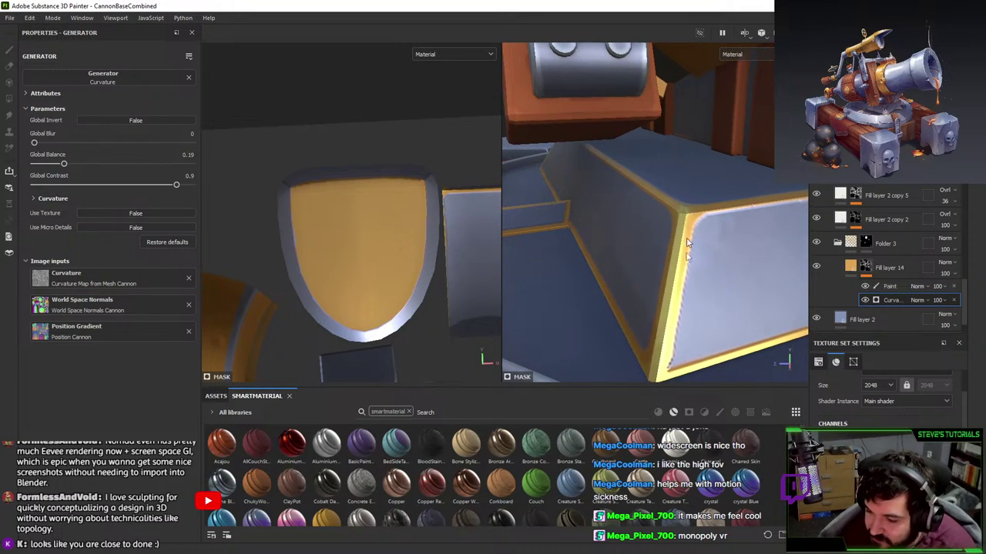
- On the mask's Paint effect, paint a straight black line at brush size 1.59 along the base block's trim edge
{"action": "left_click", "coordinate": [890, 285]}
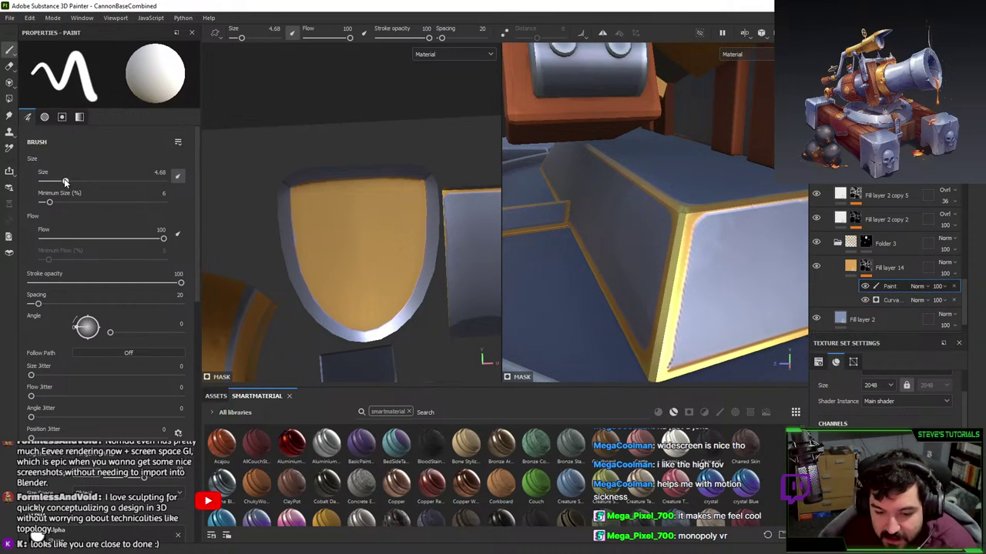
{"action": "left_click_drag", "start_coordinate": [66, 181], "coordinate": [61, 182]}
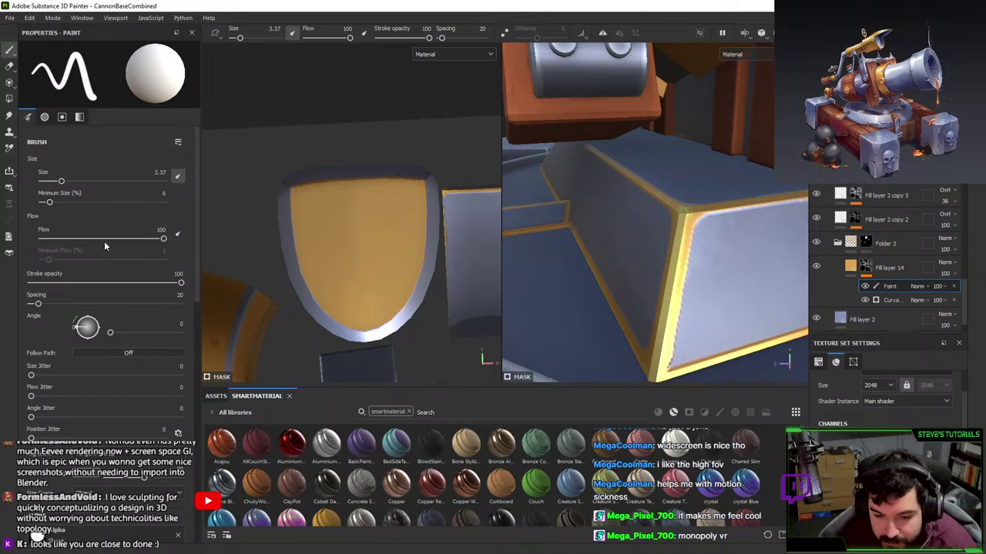
{"action": "left_click_drag", "start_coordinate": [61, 181], "coordinate": [53, 181]}
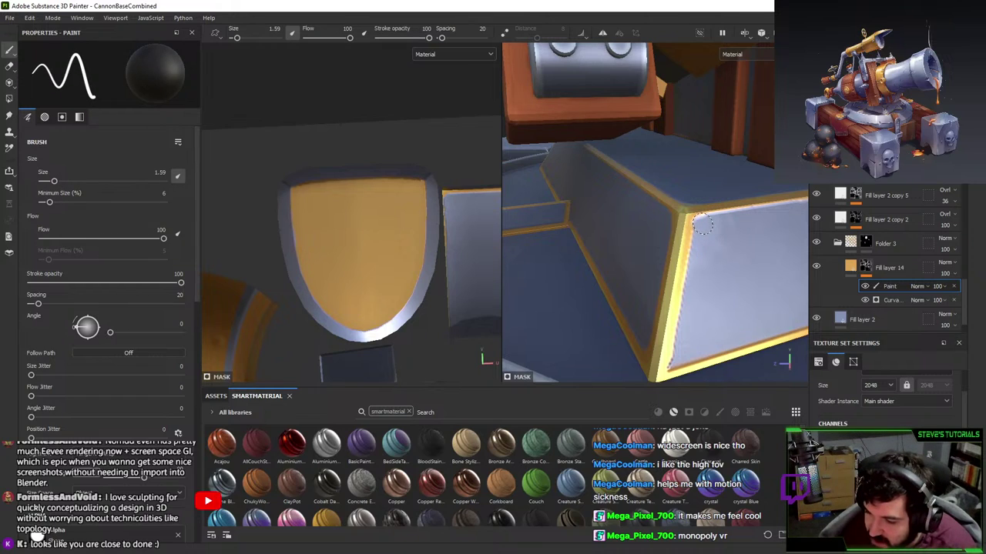
{"action": "key", "text": "shift"}
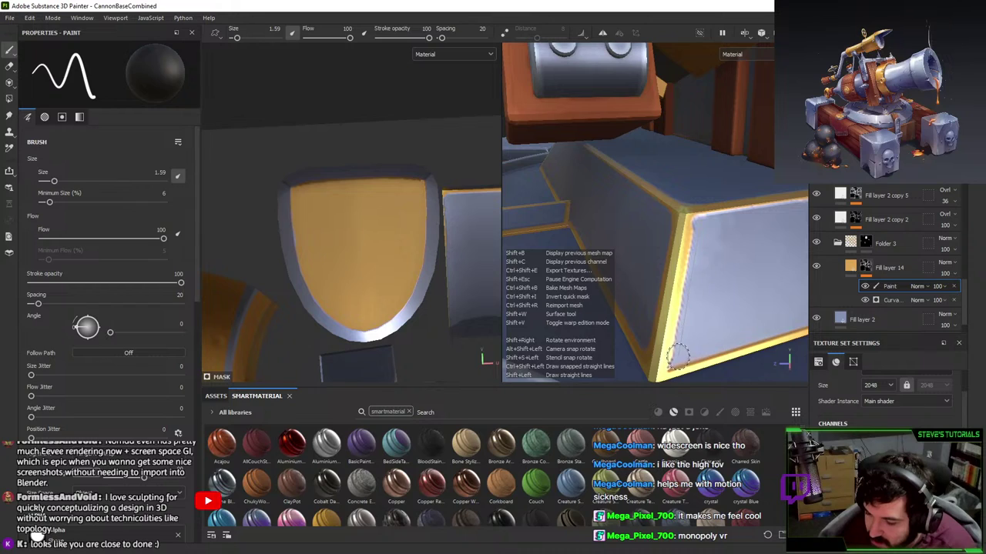
{"action": "left_click", "coordinate": [676, 356], "text": "shift"}
- Set the brush size to 0.36 and paint straight black lines along the inner trim edges at the base block's corner
{"action": "left_click_drag", "start_coordinate": [53, 179], "coordinate": [47, 181]}
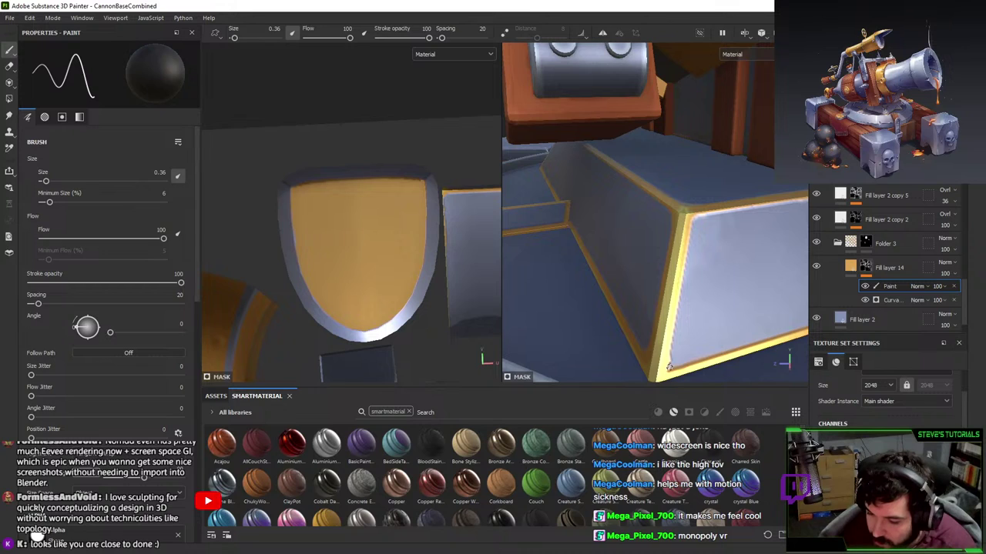
{"action": "left_click", "coordinate": [671, 370], "text": "shift"}
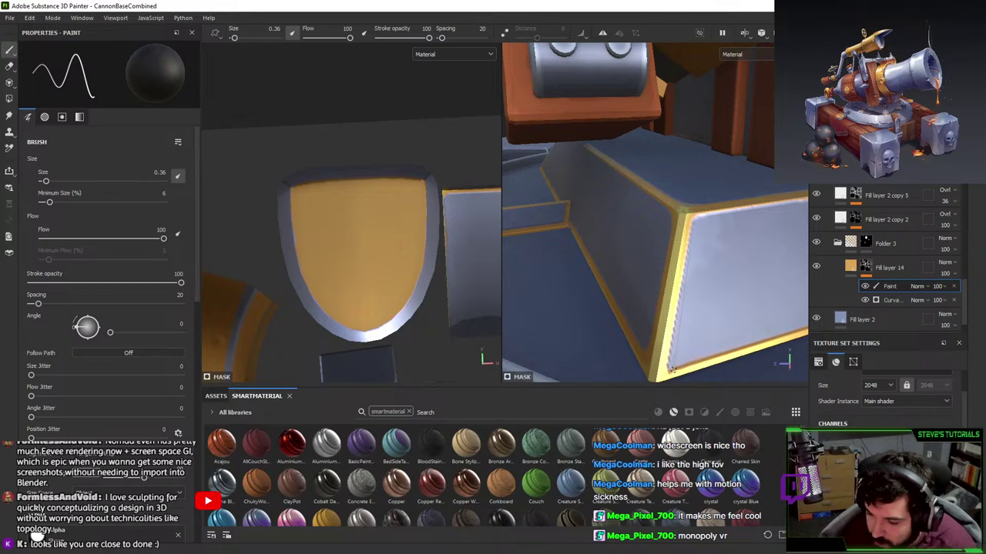
{"action": "left_click_drag", "start_coordinate": [641, 366], "coordinate": [643, 279], "text": "alt"}
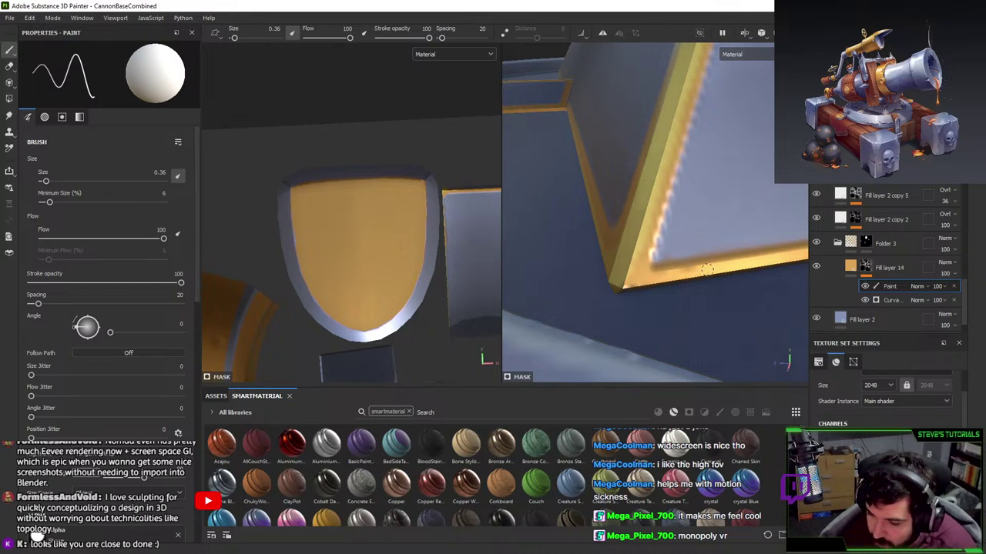
{"action": "left_click_drag", "start_coordinate": [629, 286], "coordinate": [661, 202], "text": "alt"}
{"action": "key", "text": "x"}
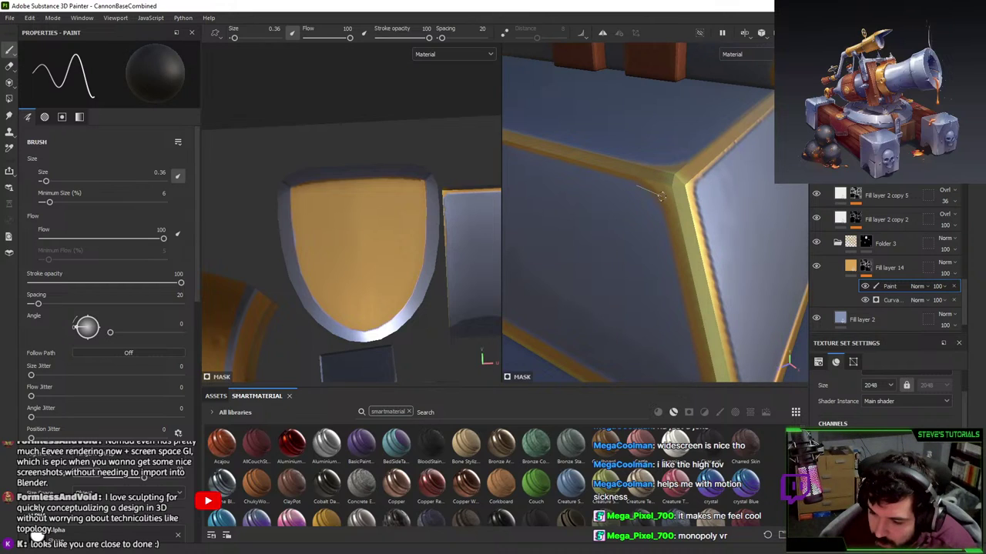
{"action": "left_click_drag", "start_coordinate": [661, 196], "coordinate": [664, 210], "text": "alt"}
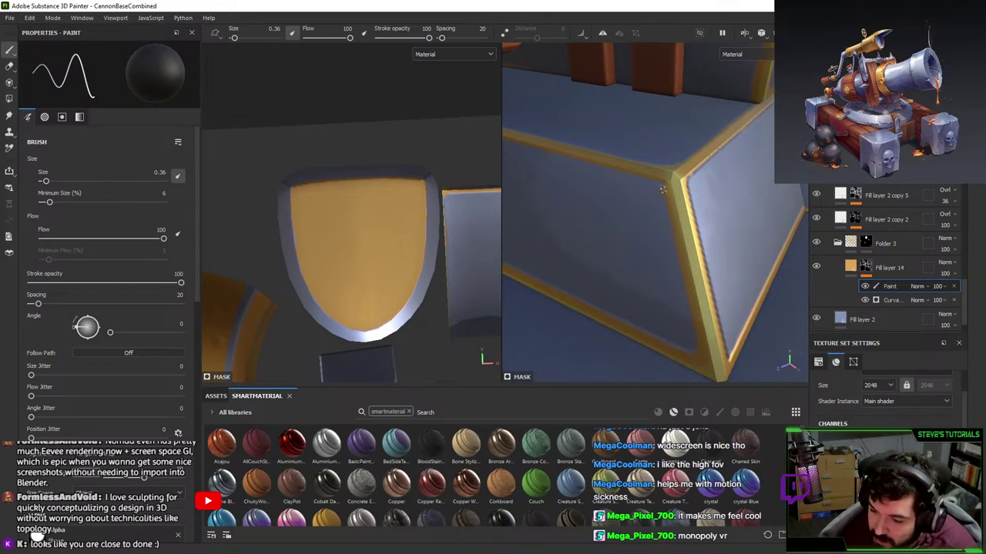
{"action": "left_click", "coordinate": [698, 353], "text": "shift"}
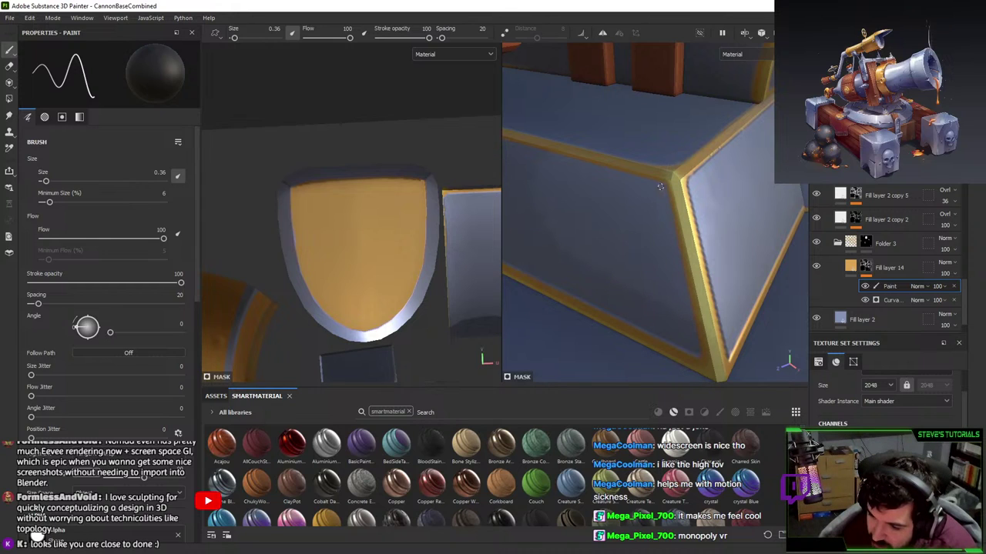
- Paint a straight white line along the lower edge of the triangular fin's side to widen its gold trim from the inner corner
{"action": "left_click_drag", "start_coordinate": [662, 196], "coordinate": [631, 266], "text": "alt"}
{"action": "middle_click_drag", "start_coordinate": [631, 270], "coordinate": [693, 185], "text": "alt"}
{"action": "right_click_drag", "start_coordinate": [693, 185], "coordinate": [629, 188], "text": "alt"}
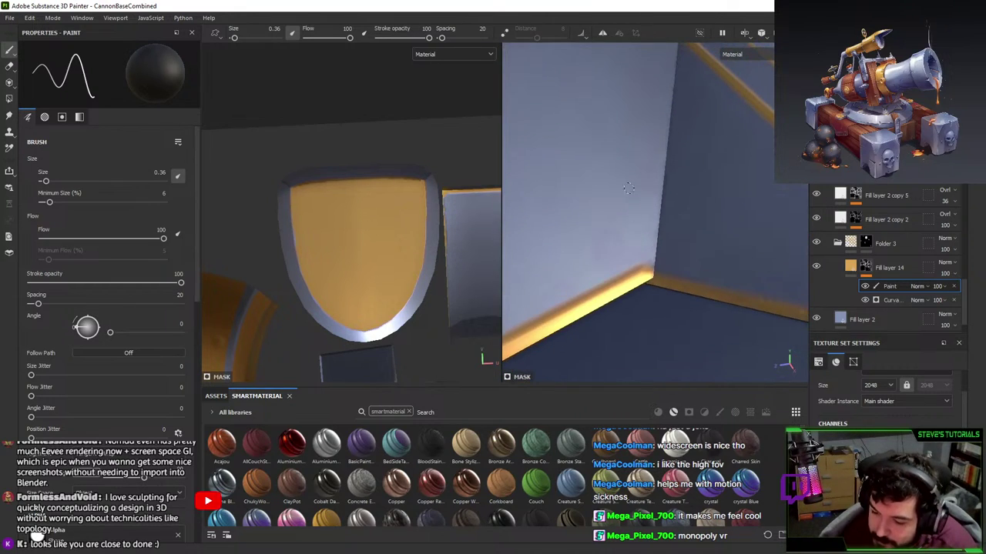
{"action": "key", "text": "x"}
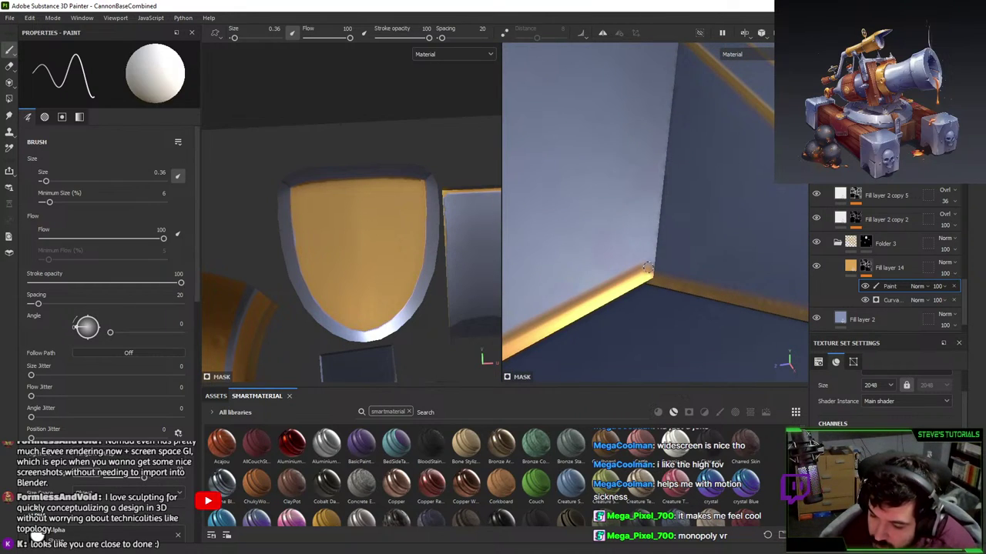
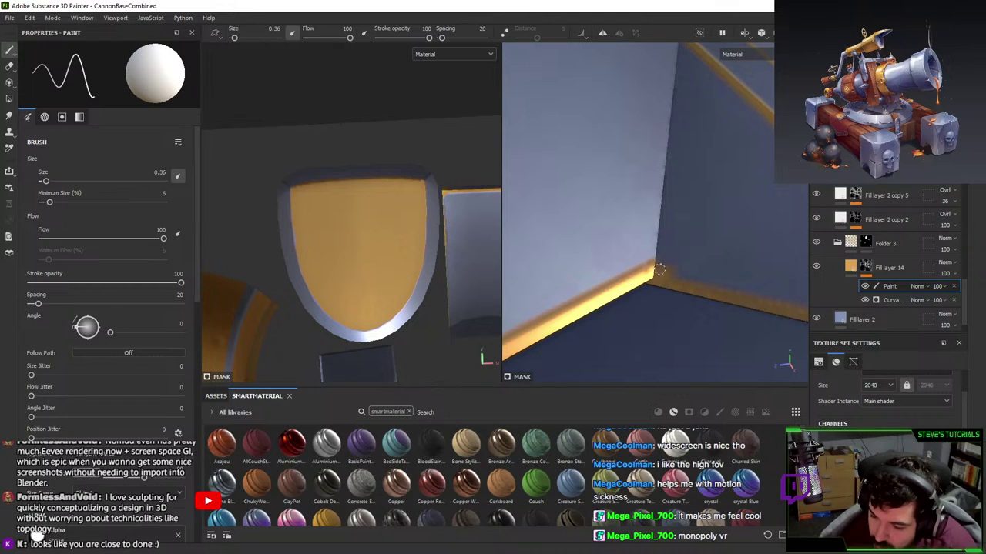
{"action": "left_click_drag", "start_coordinate": [659, 270], "coordinate": [580, 288], "text": "alt"}
{"action": "left_click", "coordinate": [789, 229], "text": "shift"}
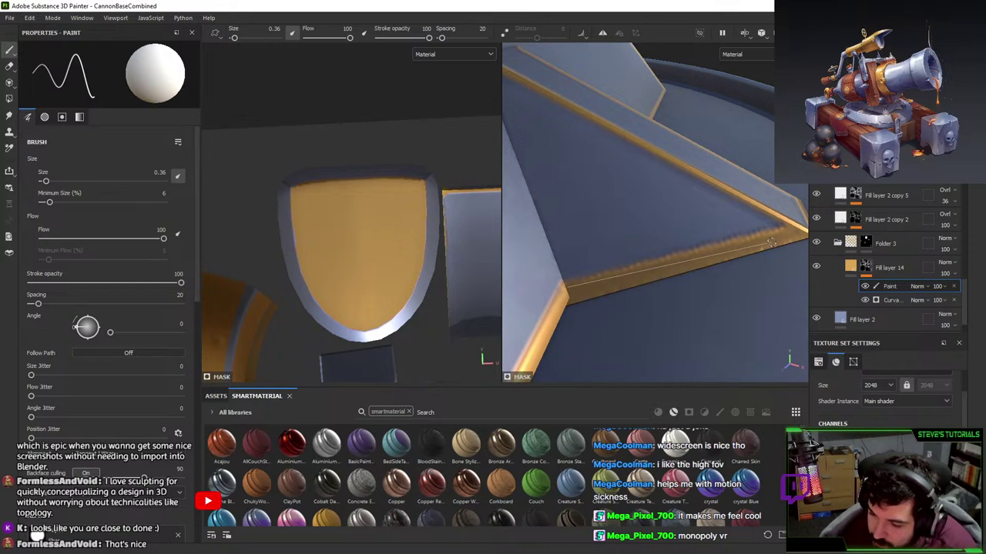
- On the fin's opposite side, paint a straight white line along the lower edge to widen the gold trim
{"action": "key", "text": "x"}
{"action": "left_click_drag", "start_coordinate": [528, 274], "coordinate": [695, 100], "text": "alt"}
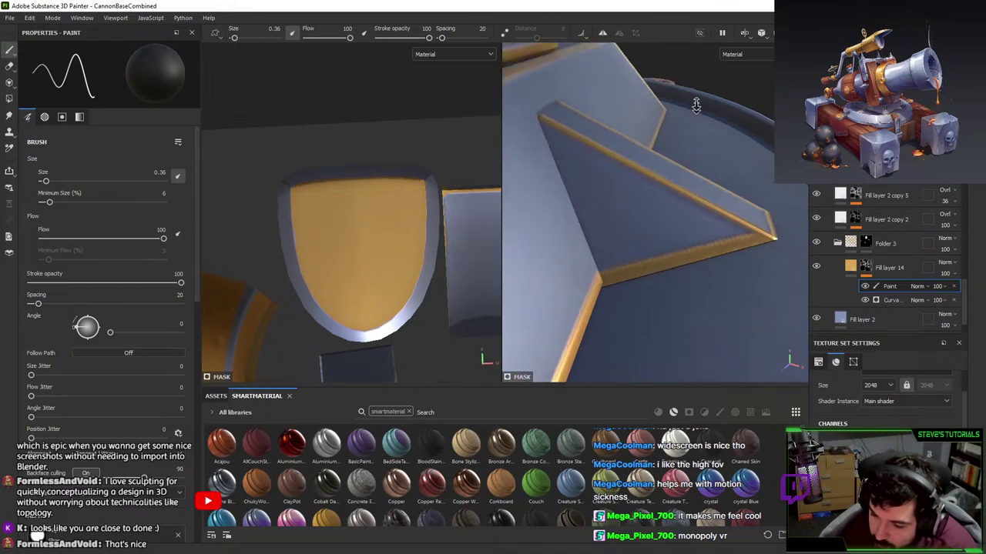
{"action": "right_click_drag", "start_coordinate": [695, 99], "coordinate": [629, 236], "text": "alt"}
{"action": "mouse_move", "coordinate": [629, 236]}
{"action": "left_mouse_down", "text": "alt"}
{"action": "mouse_move", "coordinate": [683, 246]}
{"action": "mouse_move", "coordinate": [698, 202]}
{"action": "left_mouse_up", "text": "alt"}
{"action": "right_click_drag", "start_coordinate": [698, 202], "coordinate": [682, 280], "text": "alt"}
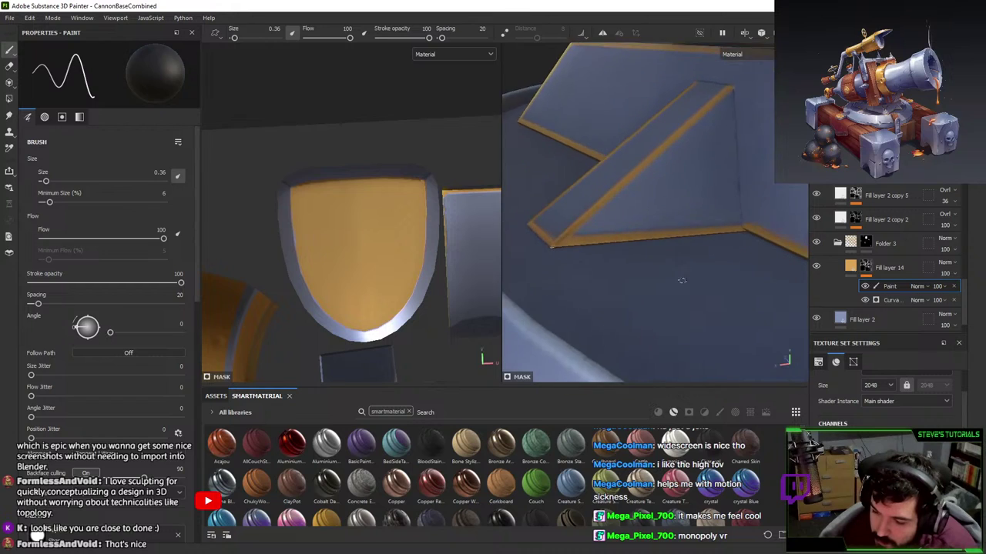
{"action": "left_click_drag", "start_coordinate": [682, 280], "coordinate": [677, 233], "text": "alt"}
{"action": "mouse_move", "coordinate": [678, 233]}
{"action": "right_mouse_down", "text": "alt"}
{"action": "mouse_move", "coordinate": [727, 167]}
{"action": "mouse_move", "coordinate": [684, 216]}
{"action": "right_mouse_up", "text": "alt"}
{"action": "key", "text": "x"}
{"action": "key", "text": "x"}
{"action": "key", "text": "x"}
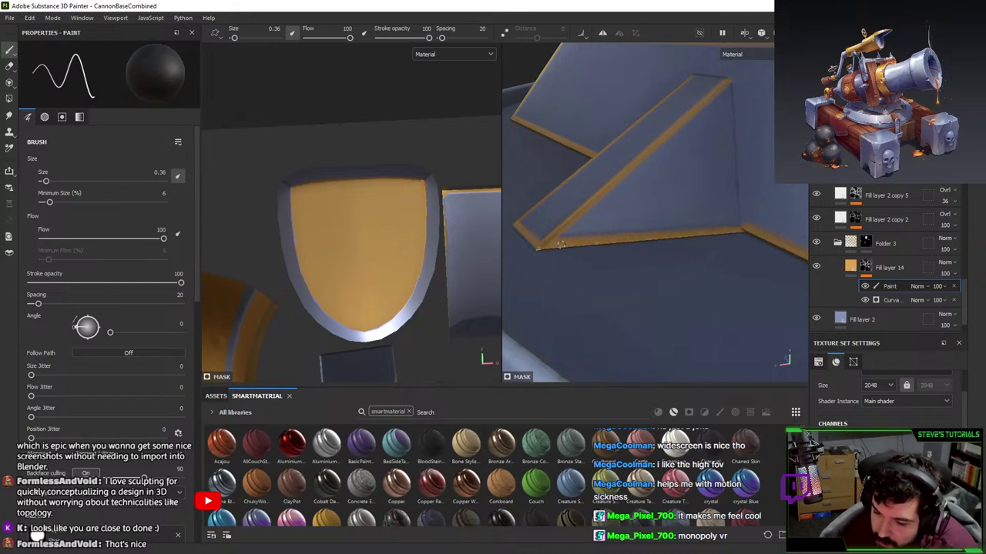
{"action": "left_click", "coordinate": [561, 239]}
{"action": "left_click", "coordinate": [743, 223], "text": "shift"}
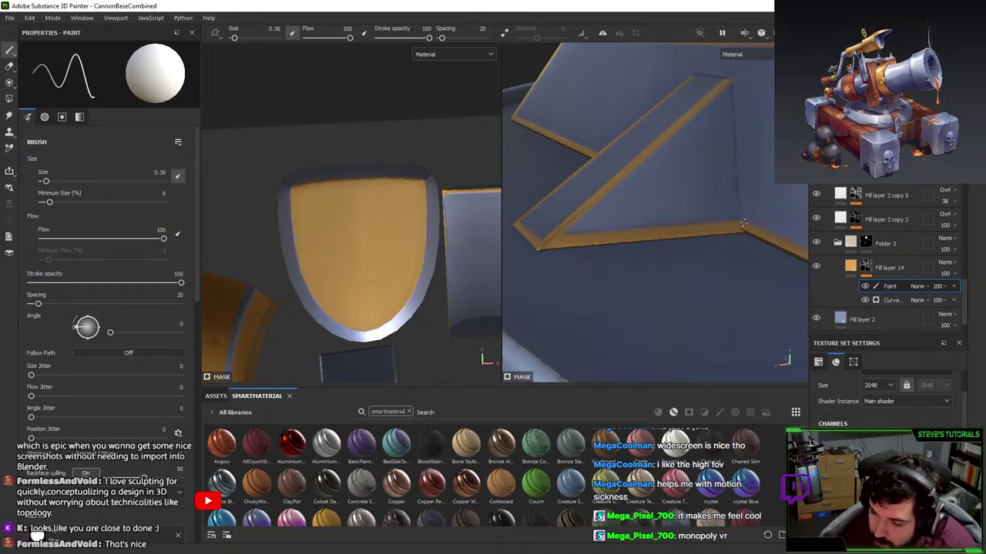
- Scribble white test loops on the curved support's side panel to locate its UV island, and undo them
{"action": "right_click_drag", "start_coordinate": [752, 227], "coordinate": [693, 238], "text": "alt"}
{"action": "left_click_drag", "start_coordinate": [693, 239], "coordinate": [624, 178], "text": "alt"}
{"action": "middle_click_drag", "start_coordinate": [624, 178], "coordinate": [596, 207], "text": "alt"}
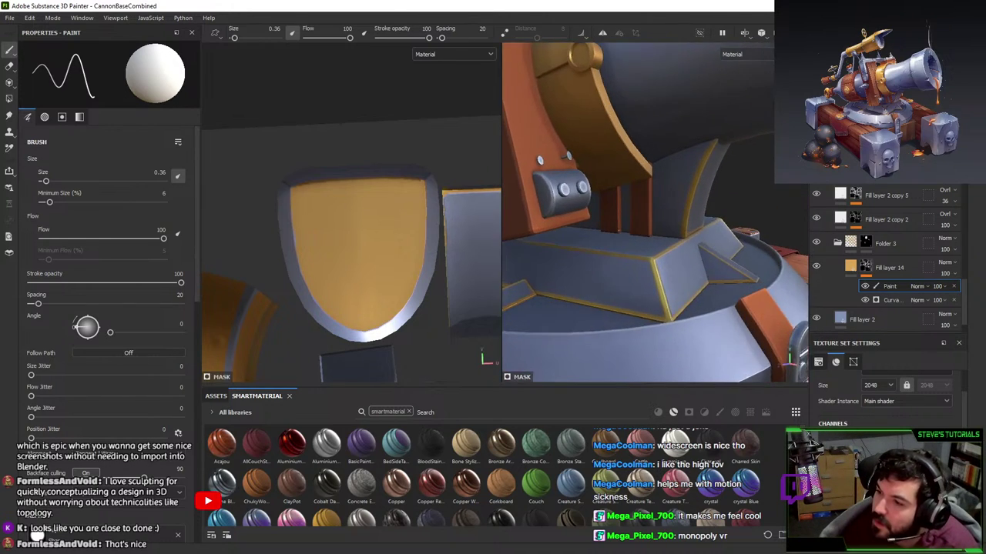
{"action": "right_click_drag", "start_coordinate": [597, 206], "coordinate": [771, 293], "text": "alt"}
{"action": "middle_click_drag", "start_coordinate": [770, 292], "coordinate": [704, 275], "text": "alt"}
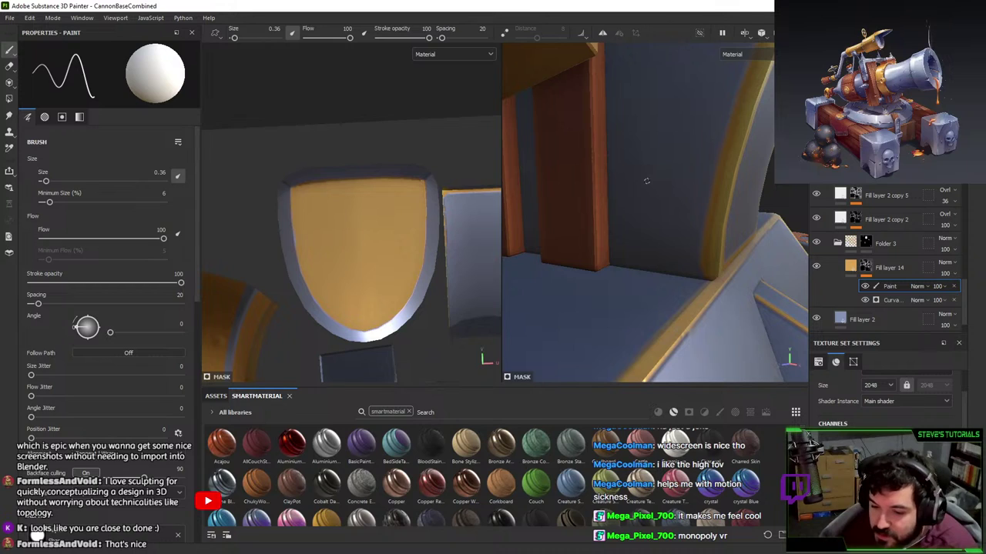
{"action": "scroll", "coordinate": [385, 200], "scroll_direction": "down", "scroll_amount": 8}
{"action": "middle_click_drag", "start_coordinate": [455, 257], "coordinate": [373, 192], "text": "alt"}
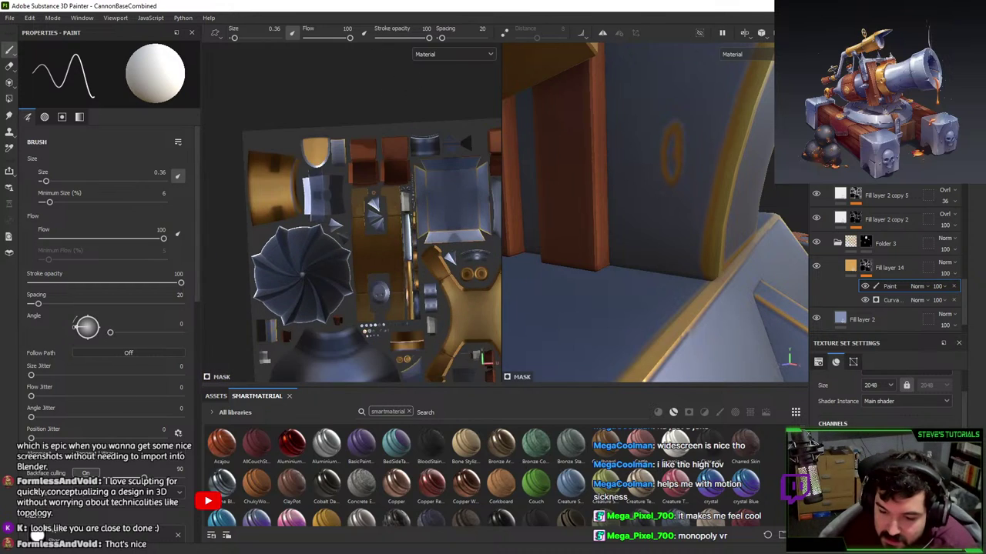
{"action": "left_click_drag", "start_coordinate": [651, 174], "coordinate": [628, 161]}
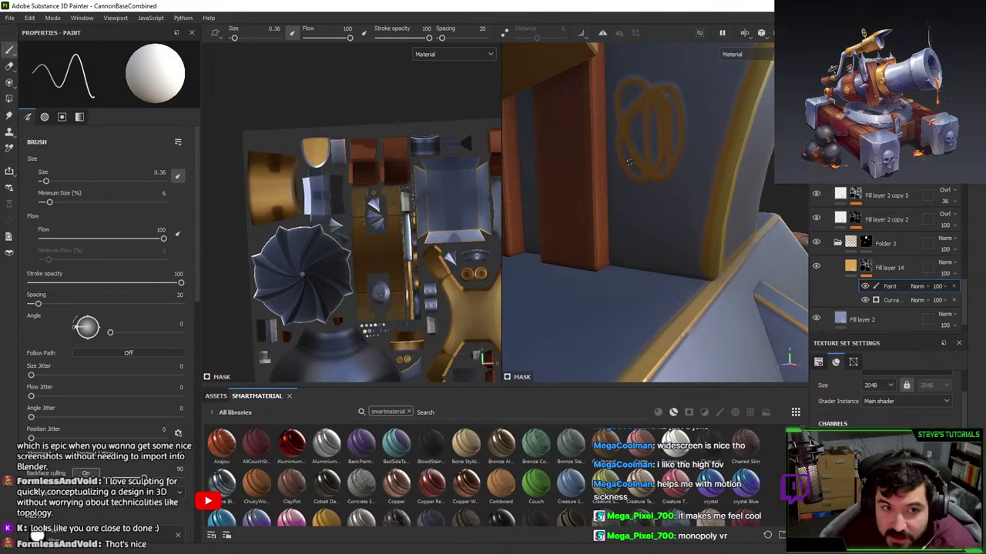
{"action": "scroll", "coordinate": [296, 268], "scroll_direction": "down", "scroll_amount": 2}
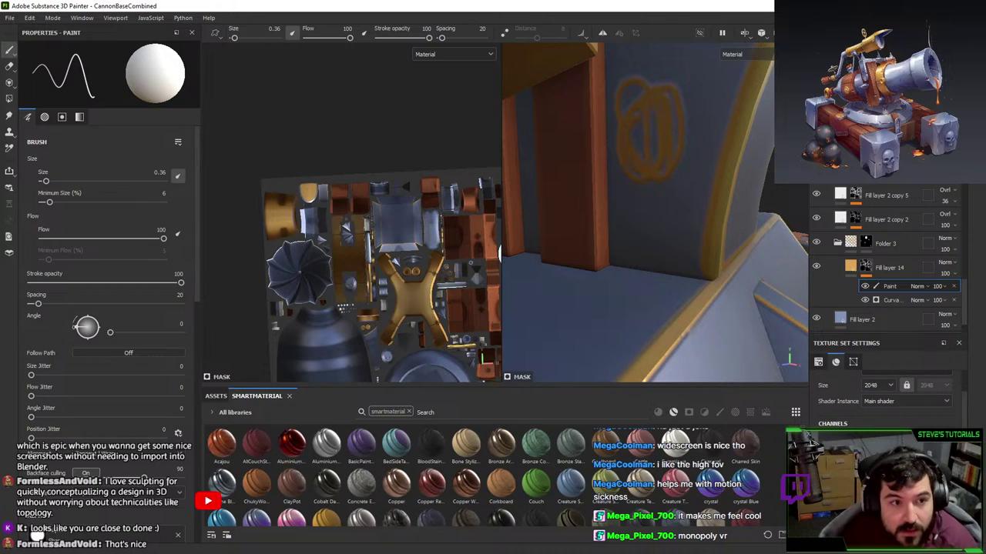
{"action": "scroll", "coordinate": [499, 254], "scroll_direction": "up", "scroll_amount": 3}
{"action": "key", "text": "ctrl+z"}
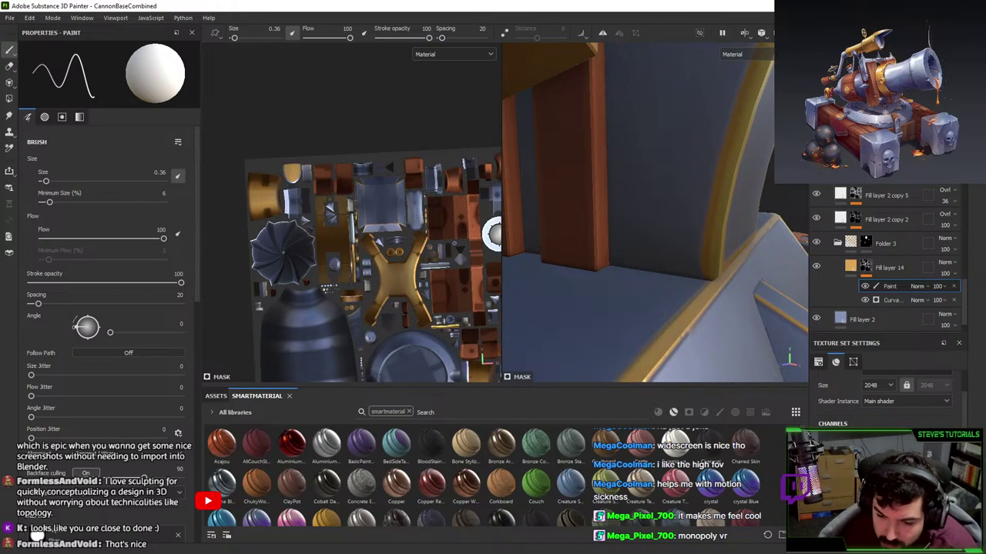
- Try white Polygon Fill in UV mode on the curved support's side panel several times to spot its island, undoing each fill
{"action": "key", "text": "4"}
{"action": "left_click", "coordinate": [681, 154]}
{"action": "middle_click_drag", "start_coordinate": [366, 231], "coordinate": [339, 179]}
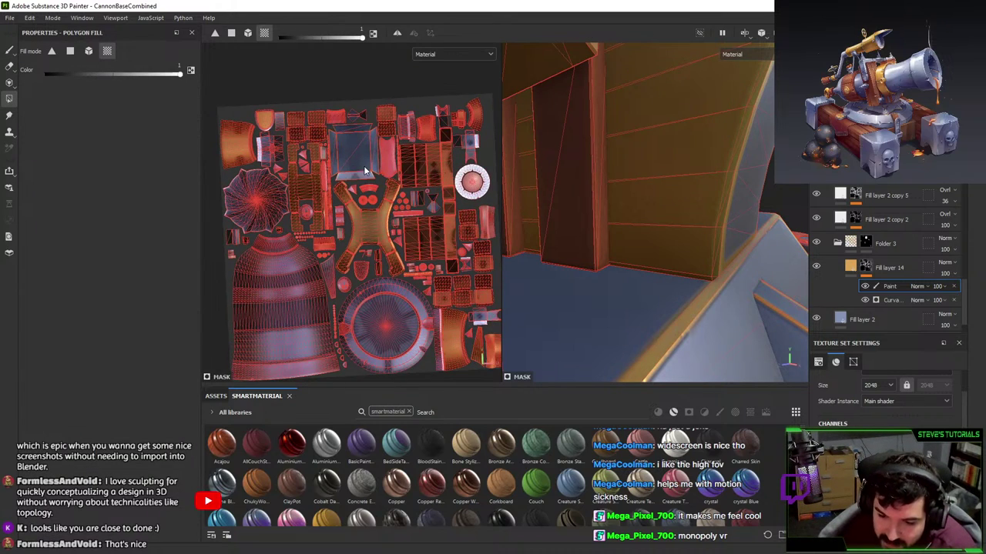
{"action": "key", "text": "ctrl+z"}
{"action": "left_click", "coordinate": [665, 168]}
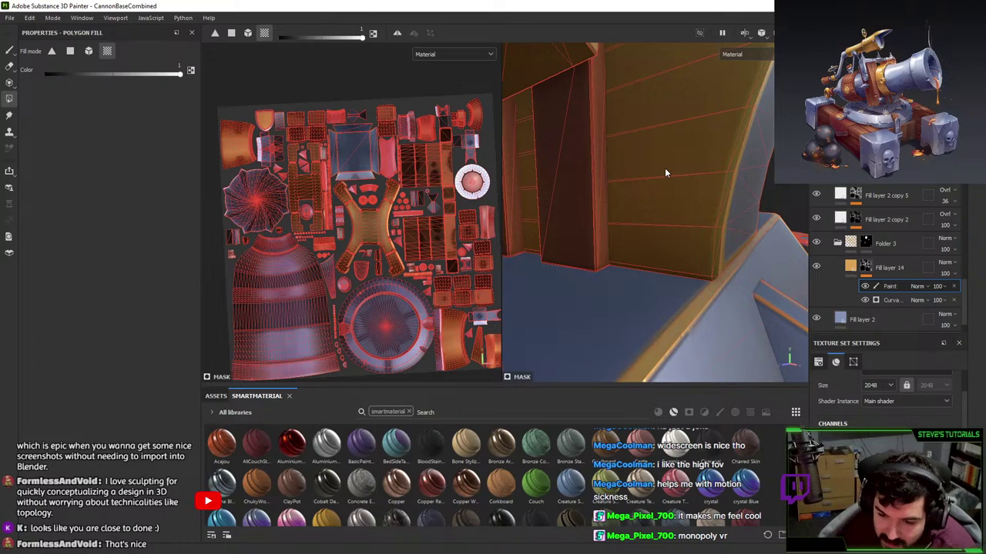
{"action": "key", "text": "ctrl+z"}
{"action": "left_click", "coordinate": [665, 168]}
{"action": "key", "text": "ctrl+z"}
{"action": "left_click", "coordinate": [696, 182]}
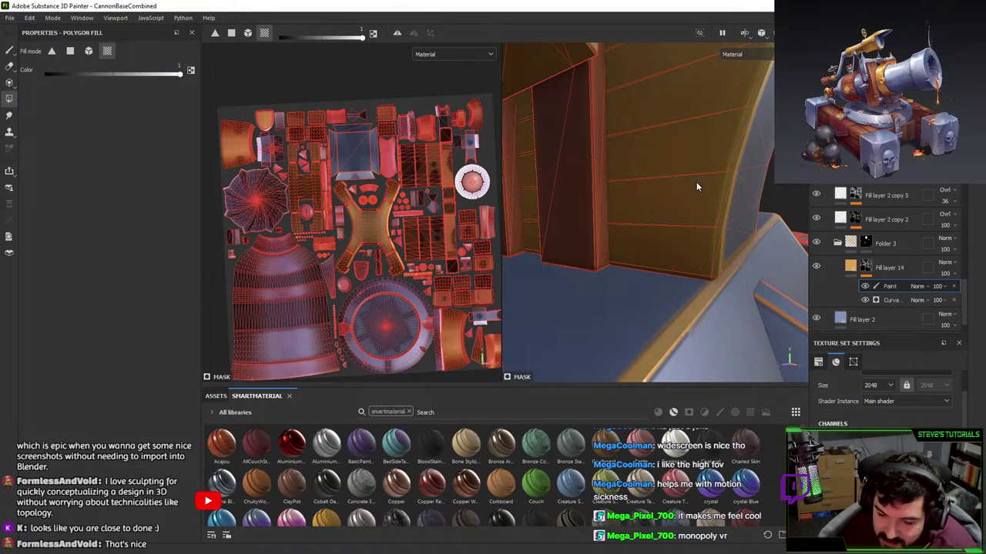
{"action": "key", "text": "ctrl+z"}
{"action": "left_click", "coordinate": [685, 183]}
{"action": "key", "text": "ctrl+z"}
{"action": "left_click", "coordinate": [685, 182]}
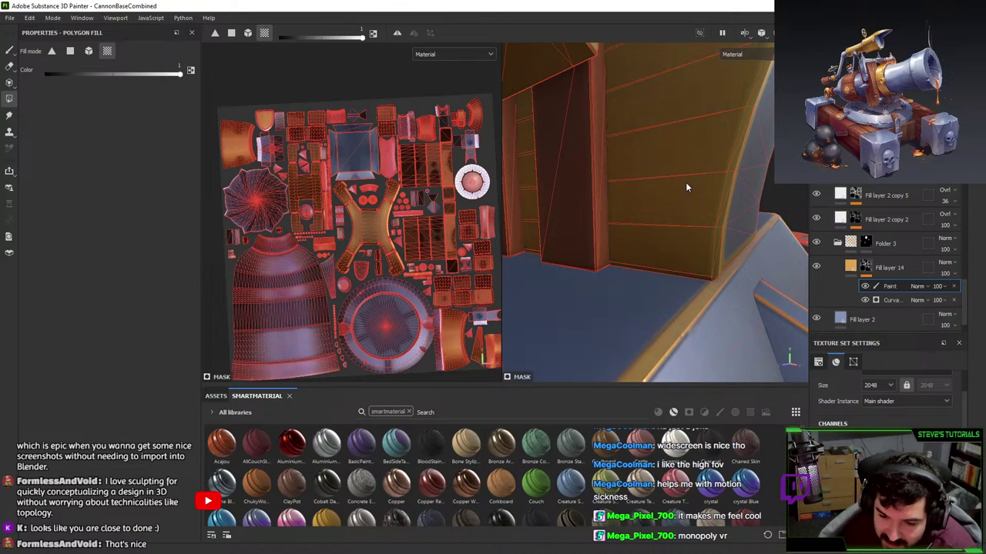
{"action": "key", "text": "ctrl+z"}
{"action": "left_click", "coordinate": [685, 182]}
{"action": "key", "text": "ctrl+z"}
{"action": "key", "text": "1"}
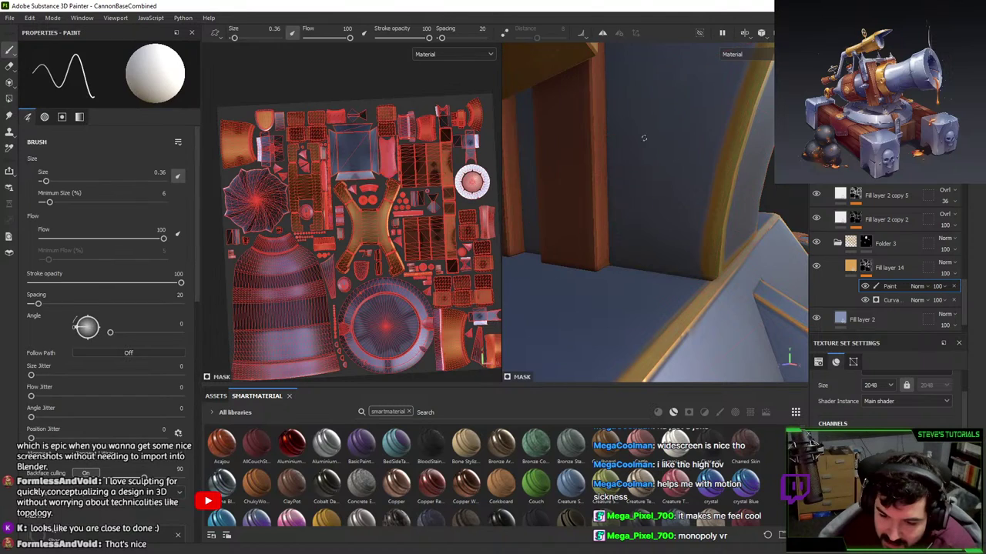
- Try a white stroke at brush size 15.42 over the curved support's side panel to find its UV island, and undo it
{"action": "mouse_move", "coordinate": [323, 210]}
{"action": "left_mouse_down", "text": "alt"}
{"action": "mouse_move", "coordinate": [325, 223]}
{"action": "mouse_move", "coordinate": [418, 185]}
{"action": "mouse_move", "coordinate": [336, 183]}
{"action": "left_mouse_up", "text": "alt"}
{"action": "middle_click_drag", "start_coordinate": [477, 277], "coordinate": [396, 181], "text": "alt"}
{"action": "right_click_drag", "start_coordinate": [396, 181], "coordinate": [385, 91], "text": "alt"}
{"action": "middle_click_drag", "start_coordinate": [385, 91], "coordinate": [371, 93], "text": "alt"}
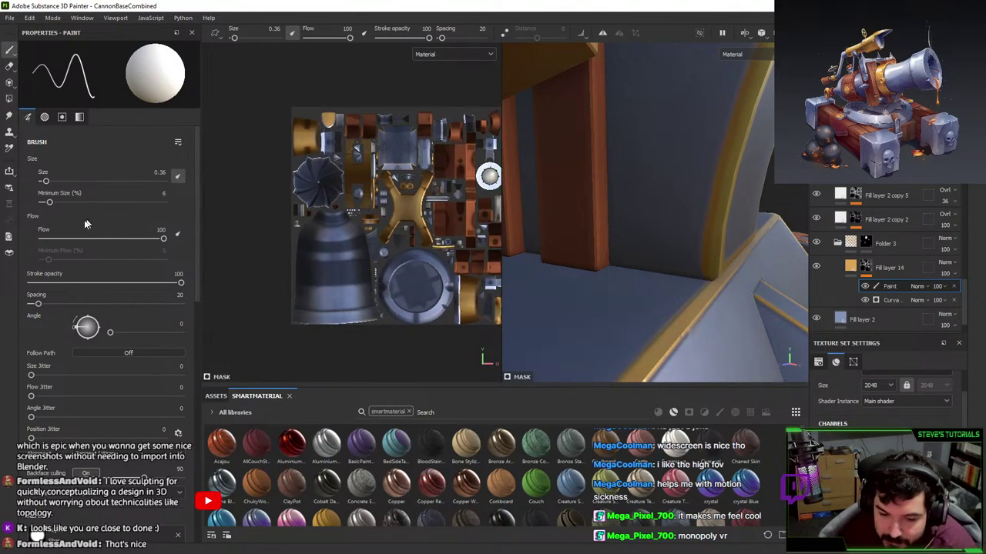
{"action": "left_click_drag", "start_coordinate": [66, 181], "coordinate": [103, 181]}
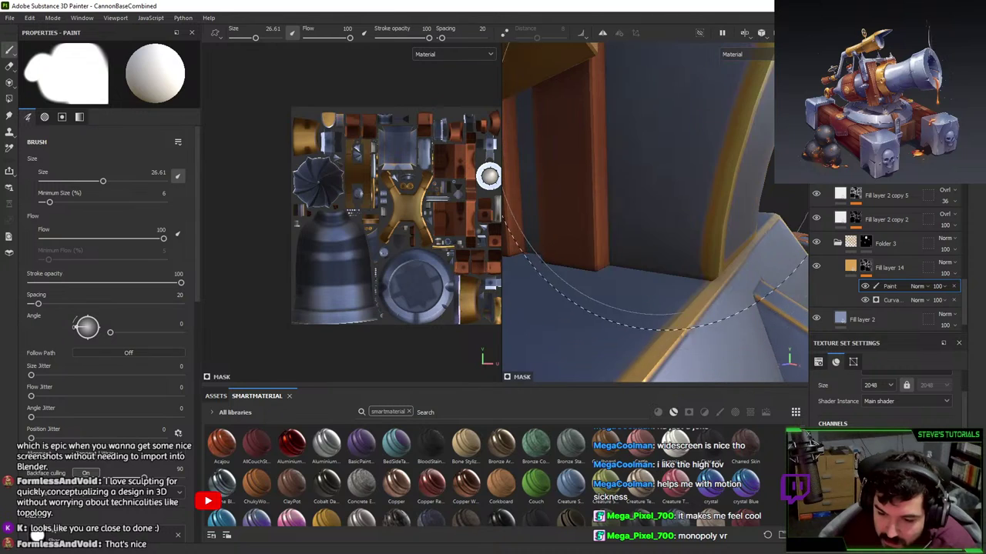
{"action": "middle_click_drag", "start_coordinate": [696, 127], "coordinate": [662, 184], "text": "alt"}
{"action": "left_click_drag", "start_coordinate": [677, 173], "coordinate": [650, 181], "text": "alt"}
{"action": "key", "text": "4"}
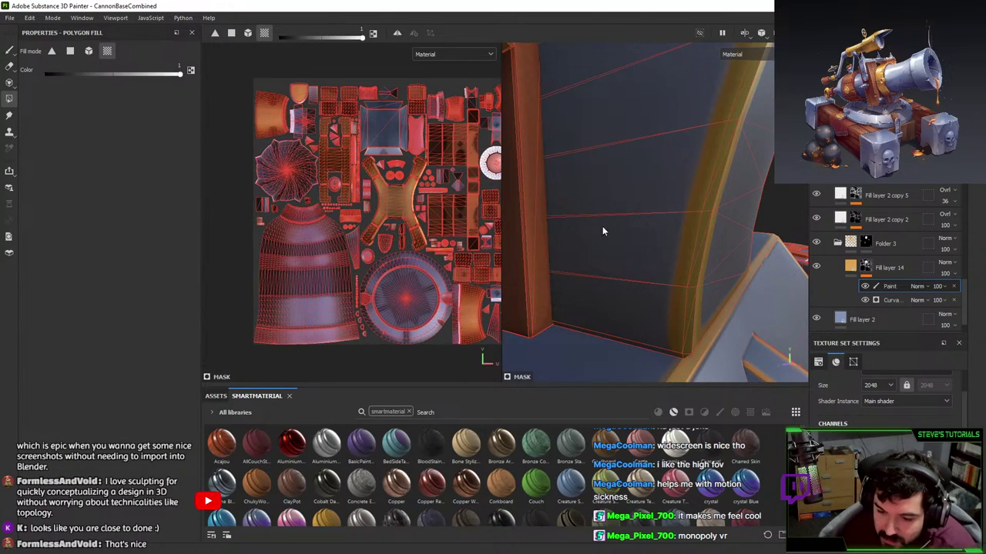
{"action": "key", "text": "1"}
{"action": "left_click_drag", "start_coordinate": [102, 181], "coordinate": [87, 181]}
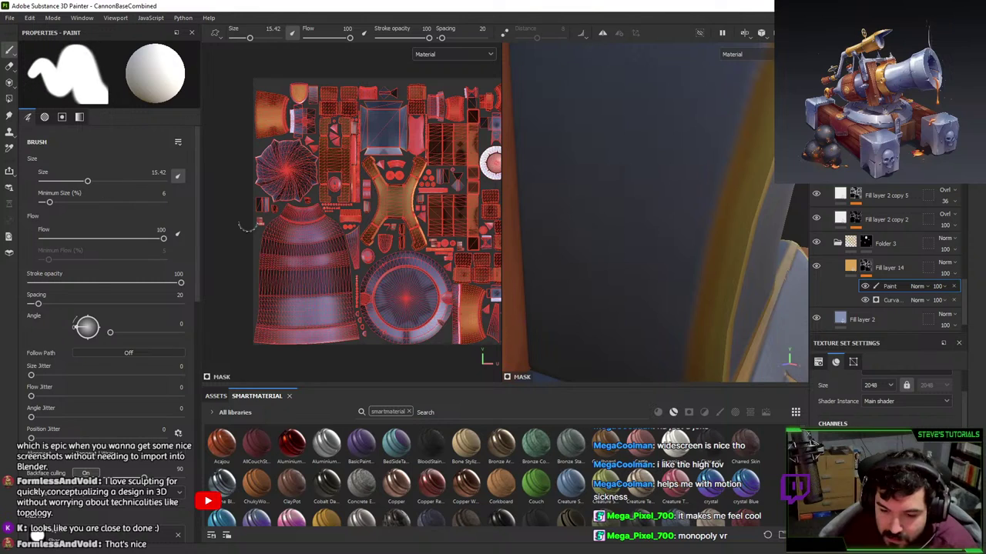
{"action": "right_click_drag", "start_coordinate": [683, 192], "coordinate": [655, 88], "text": "alt"}
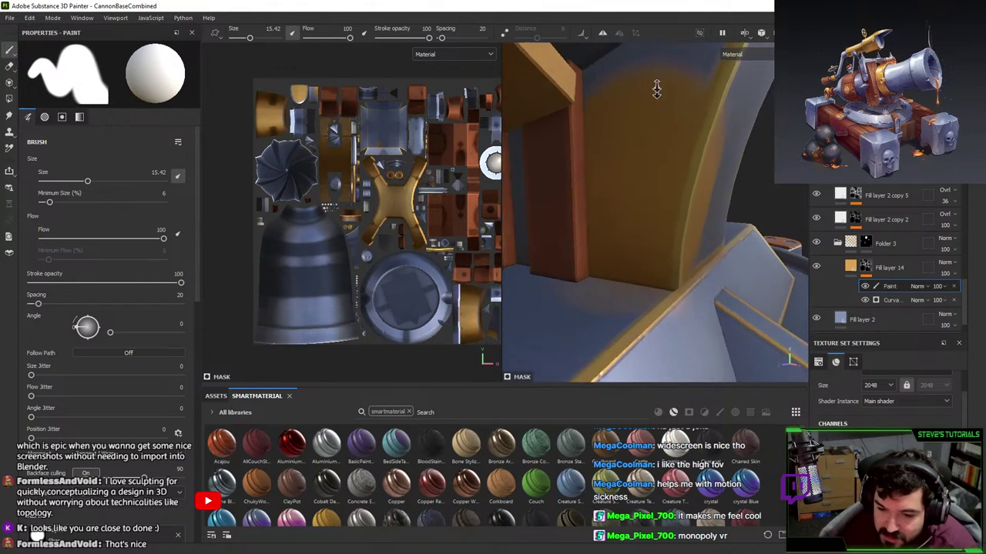
{"action": "left_click_drag", "start_coordinate": [680, 192], "coordinate": [669, 150]}
{"action": "key", "text": "ctrl+z"}
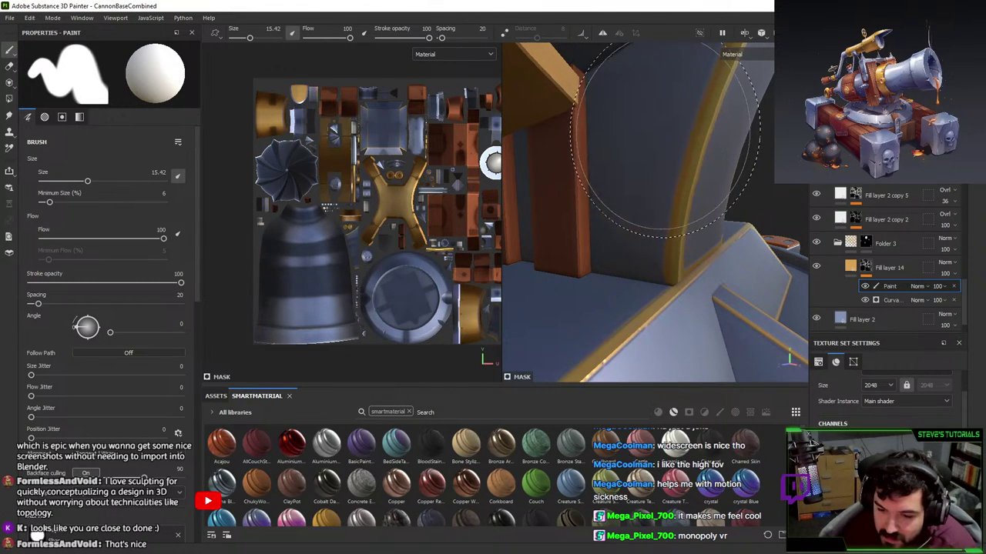
{"action": "key", "text": "ctrl+y"}
{"action": "middle_click_drag", "start_coordinate": [486, 277], "coordinate": [358, 217], "text": "alt"}
{"action": "key", "text": "ctrl+z"}
- Find the curved support side panel's tapered island in the UV view by comparing Polygon Fill's wireframe with the model
{"action": "scroll", "coordinate": [380, 241], "scroll_direction": "up", "scroll_amount": 1}
{"action": "scroll", "coordinate": [380, 240], "scroll_direction": "up", "scroll_amount": 1}
{"action": "key", "text": "4"}
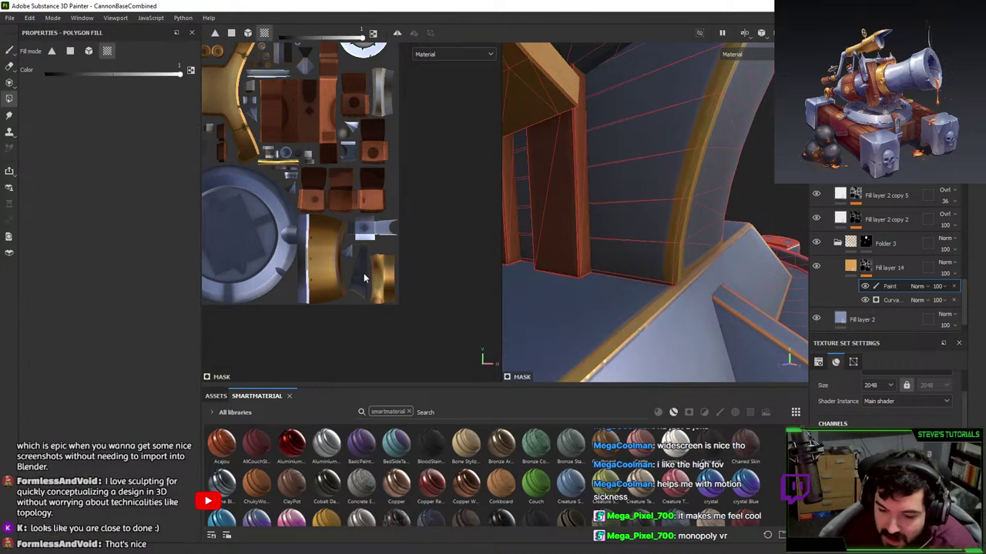
{"action": "scroll", "coordinate": [376, 245], "scroll_direction": "up", "scroll_amount": 3}
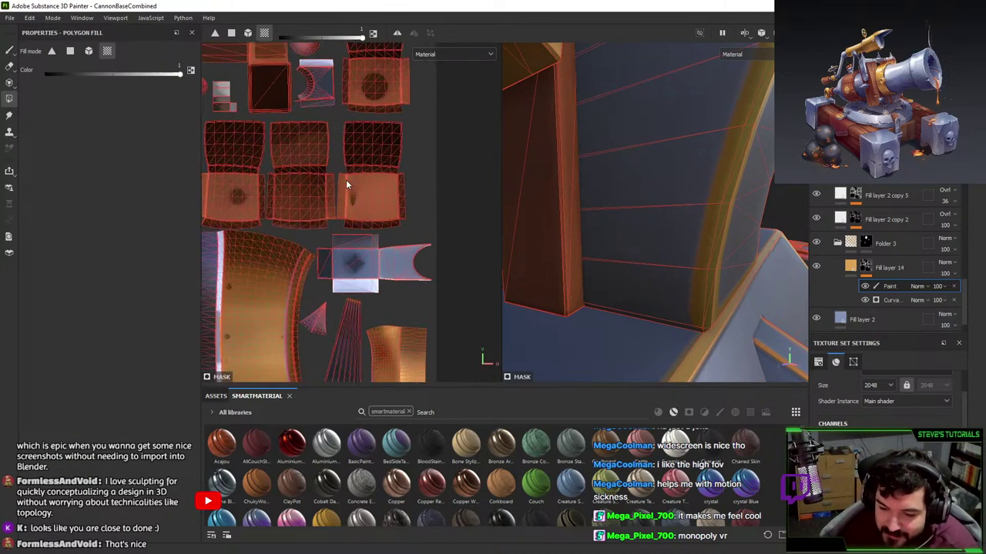
{"action": "scroll", "coordinate": [326, 249], "scroll_direction": "up", "scroll_amount": 2}
{"action": "middle_click_drag", "start_coordinate": [315, 370], "coordinate": [267, 298], "text": "alt"}
{"action": "key", "text": "1"}
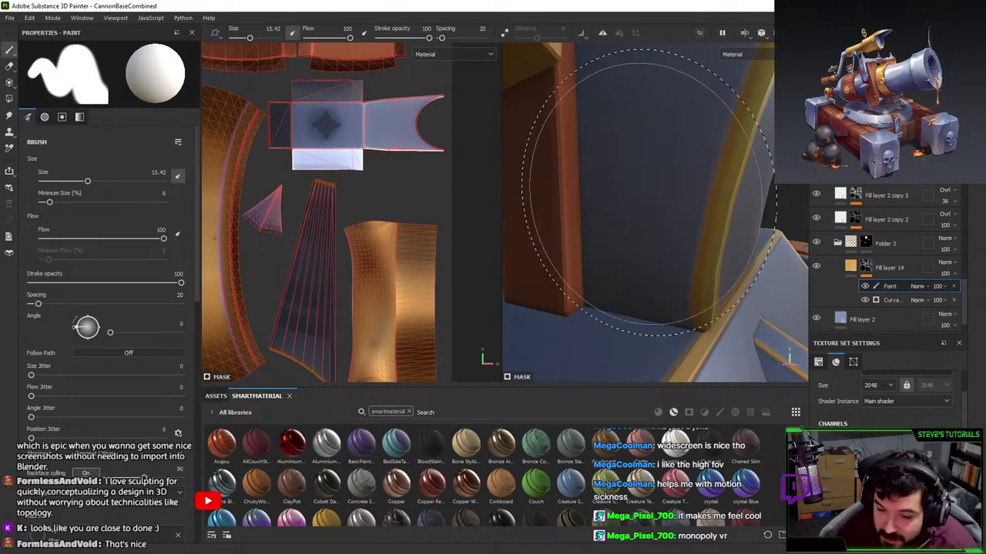
{"action": "key", "text": "4"}
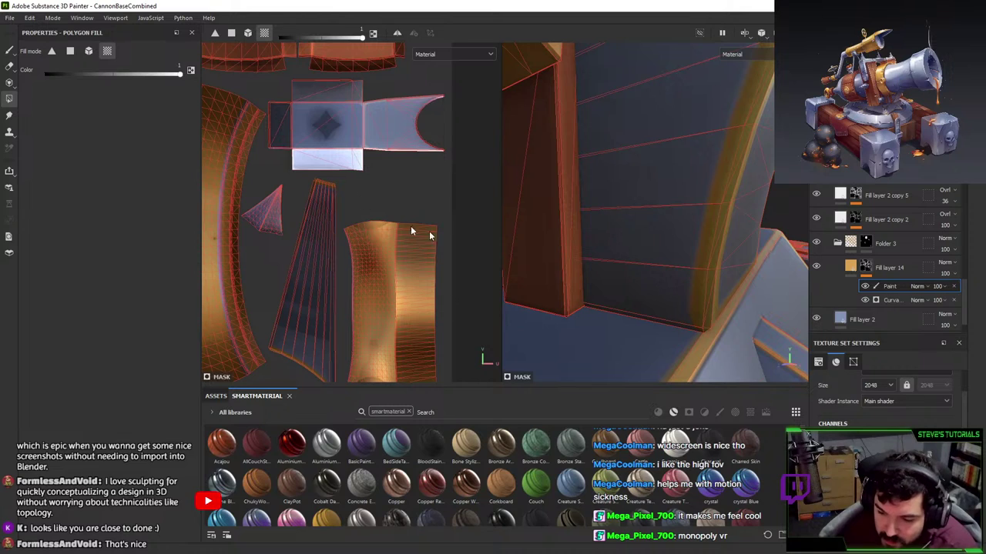
{"action": "middle_click_drag", "start_coordinate": [411, 231], "coordinate": [403, 217], "text": "alt"}
{"action": "key", "text": "1"}
{"action": "scroll", "coordinate": [308, 216], "scroll_direction": "up", "scroll_amount": 2}
{"action": "middle_click_drag", "start_coordinate": [312, 214], "coordinate": [284, 190], "text": "alt"}
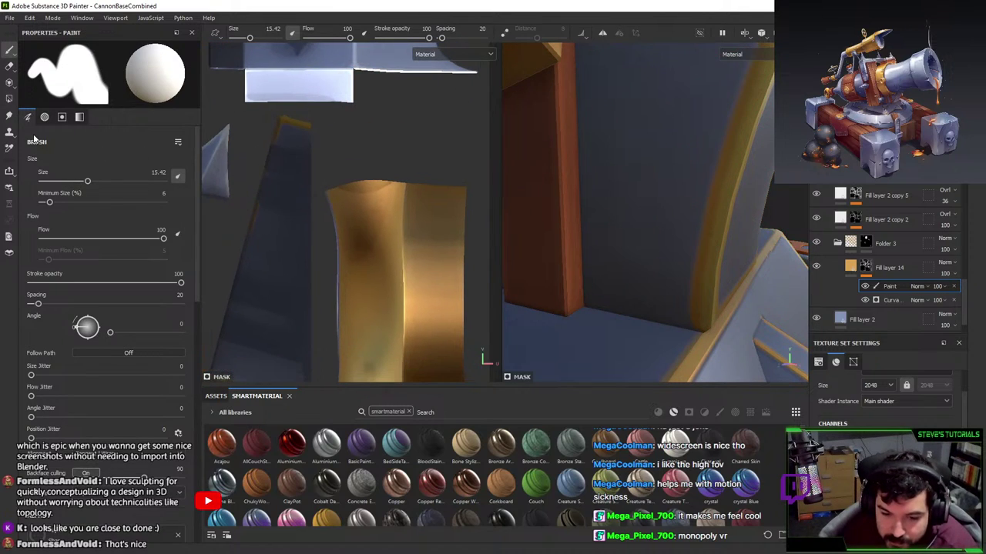
- Try a straight white line at brush size 2.15 along the slanted edge of the side panel's UV island
{"action": "left_click_drag", "start_coordinate": [88, 180], "coordinate": [57, 180]}
{"action": "middle_click_drag", "start_coordinate": [330, 148], "coordinate": [348, 107], "text": "alt"}
{"action": "scroll", "coordinate": [348, 107], "scroll_direction": "down", "scroll_amount": 1}
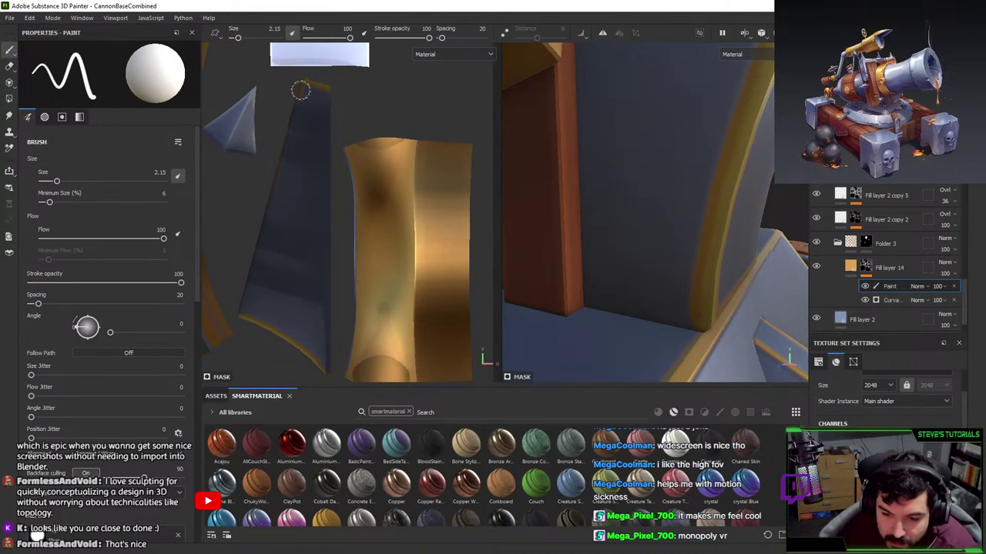
{"action": "left_click", "coordinate": [303, 86]}
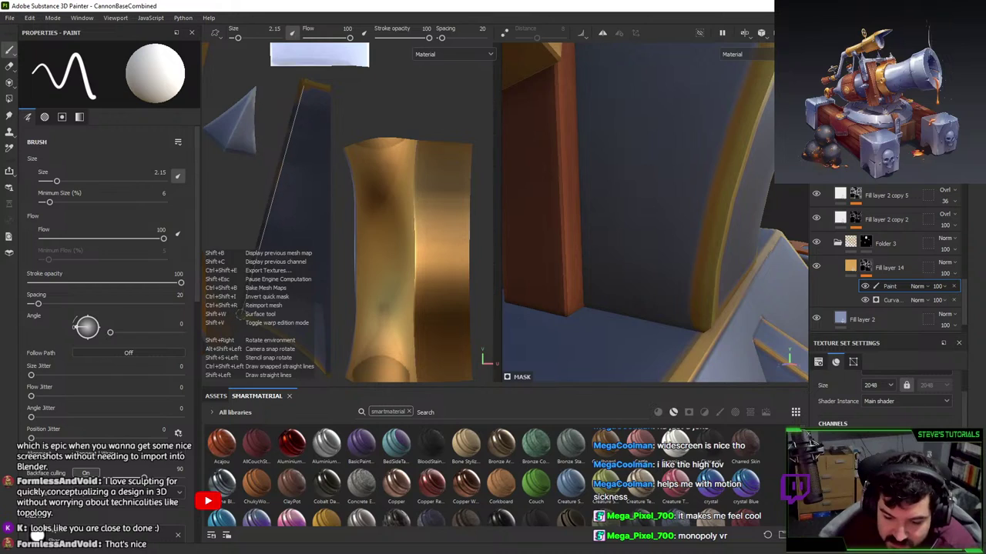
{"action": "left_click", "coordinate": [241, 314], "text": "shift"}
- At brush size 0.87, paint straight white lines along the slanted and vertical edges of the side panel's UV island
{"action": "left_click_drag", "start_coordinate": [56, 181], "coordinate": [51, 181]}
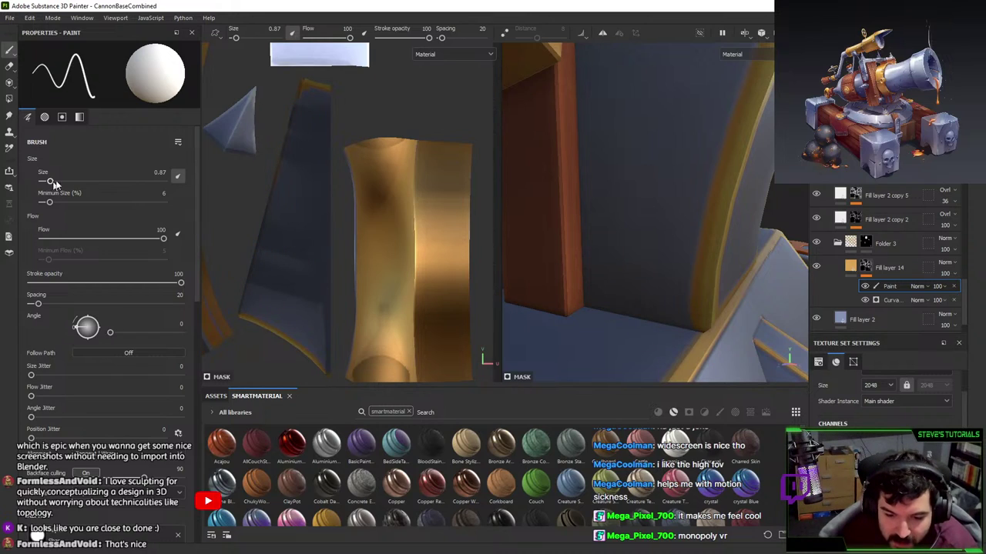
{"action": "key", "text": "shift"}
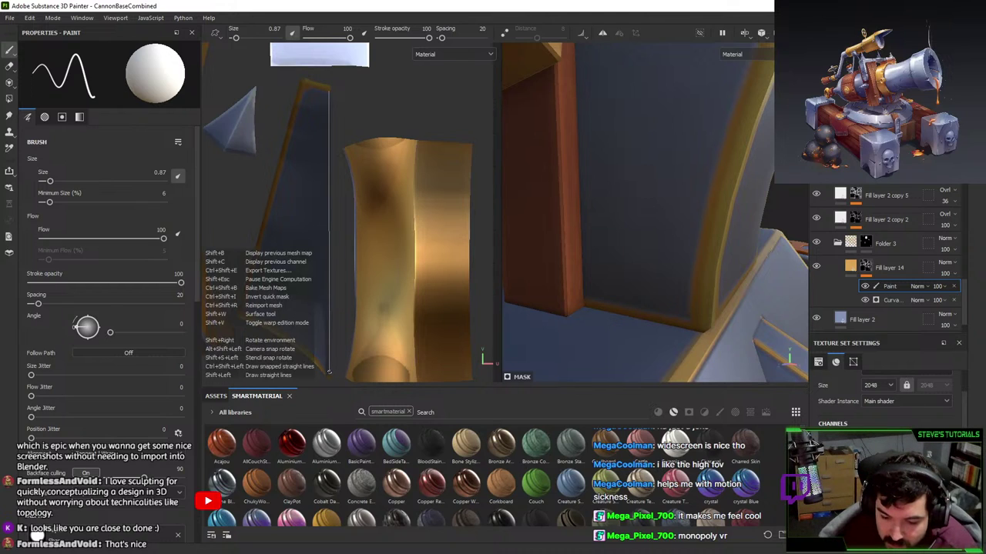
{"action": "left_click", "coordinate": [329, 374], "text": "shift"}
{"action": "left_click_drag", "start_coordinate": [700, 250], "coordinate": [663, 154], "text": "alt"}
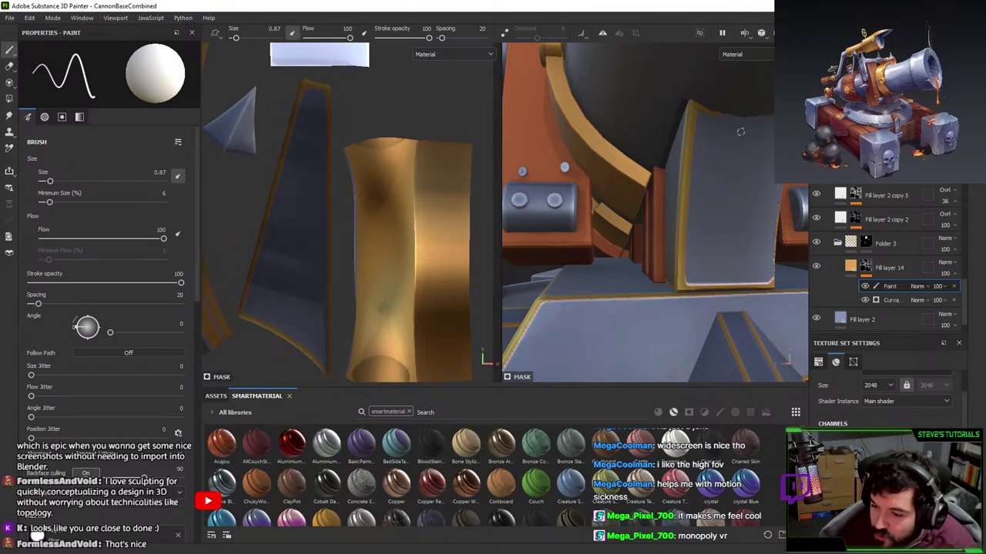
{"action": "left_click_drag", "start_coordinate": [739, 132], "coordinate": [692, 247], "text": "alt"}
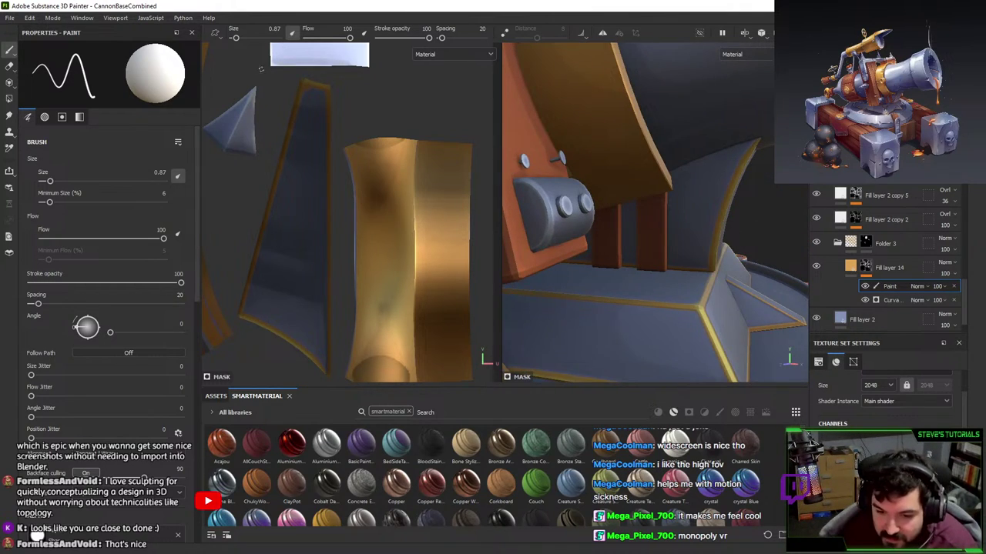
- Set the brush size to 1.03 and repaint the island's slanted edge with a straight white line to thicken the gold trim
{"action": "left_click_drag", "start_coordinate": [47, 184], "coordinate": [51, 184]}
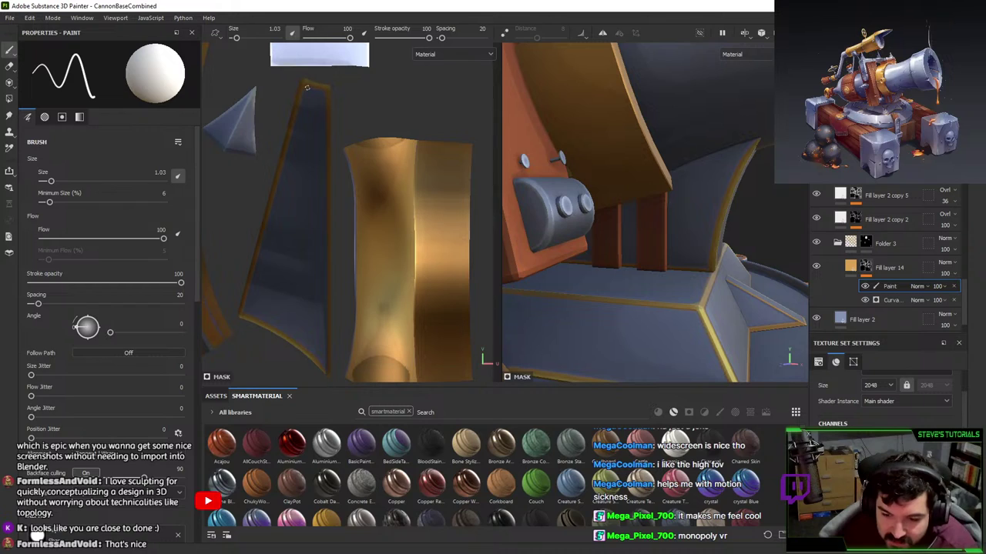
{"action": "key", "text": "x"}
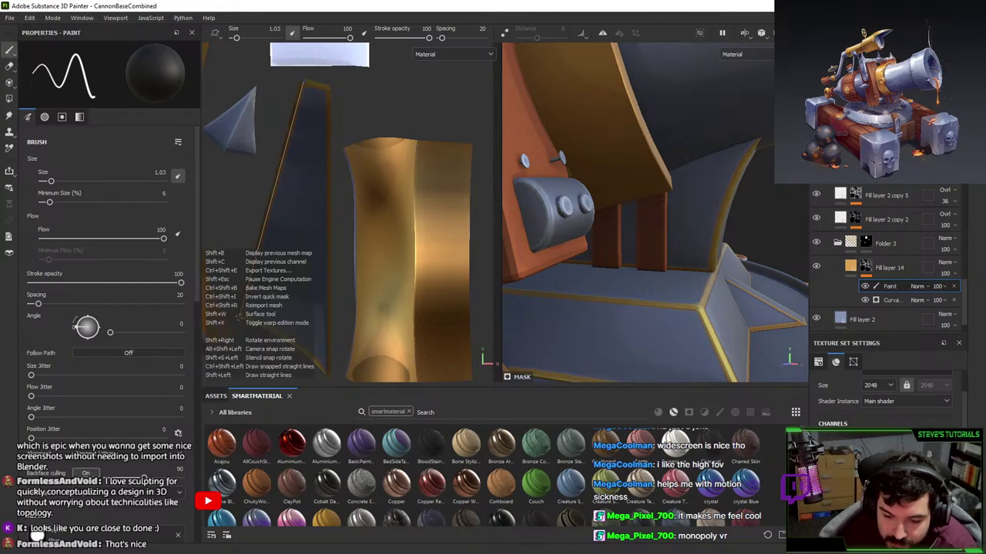
{"action": "key", "text": "x"}
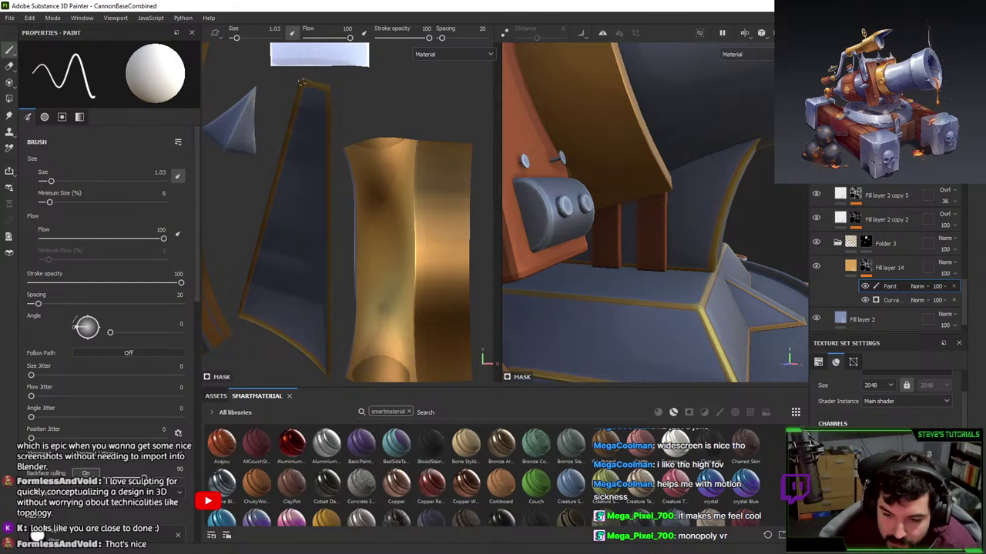
{"action": "left_click", "coordinate": [304, 85]}
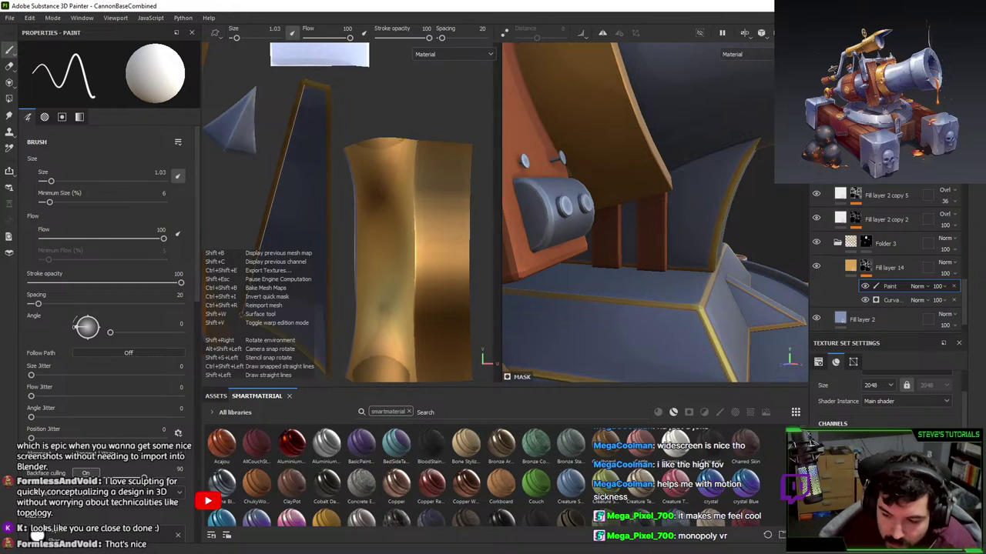
- Try white Polygon Fill on the tapered island and the support's opposite side panel to match each to its UV island, undoing both fills
{"action": "left_click_drag", "start_coordinate": [585, 231], "coordinate": [624, 239], "text": "alt"}
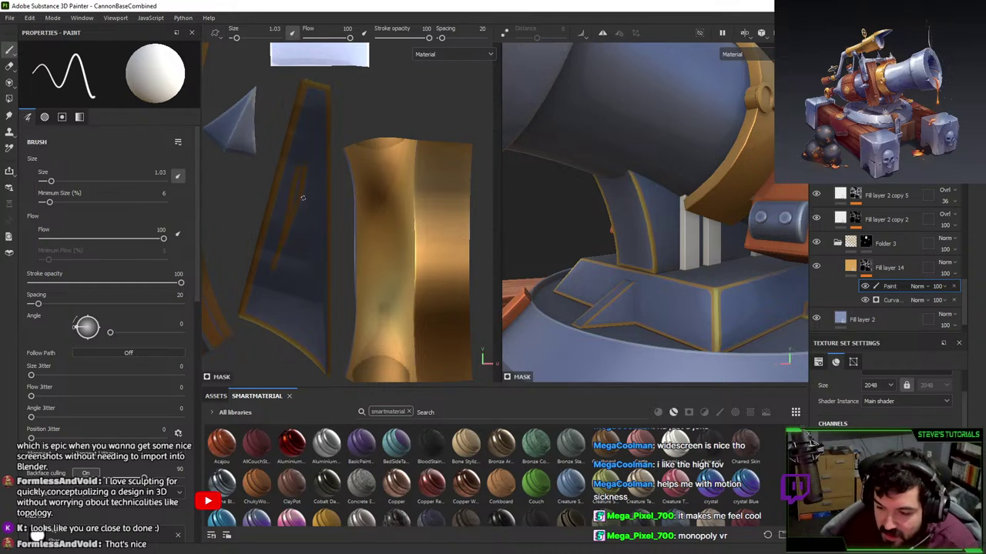
{"action": "scroll", "coordinate": [302, 198], "scroll_direction": "down", "scroll_amount": 3}
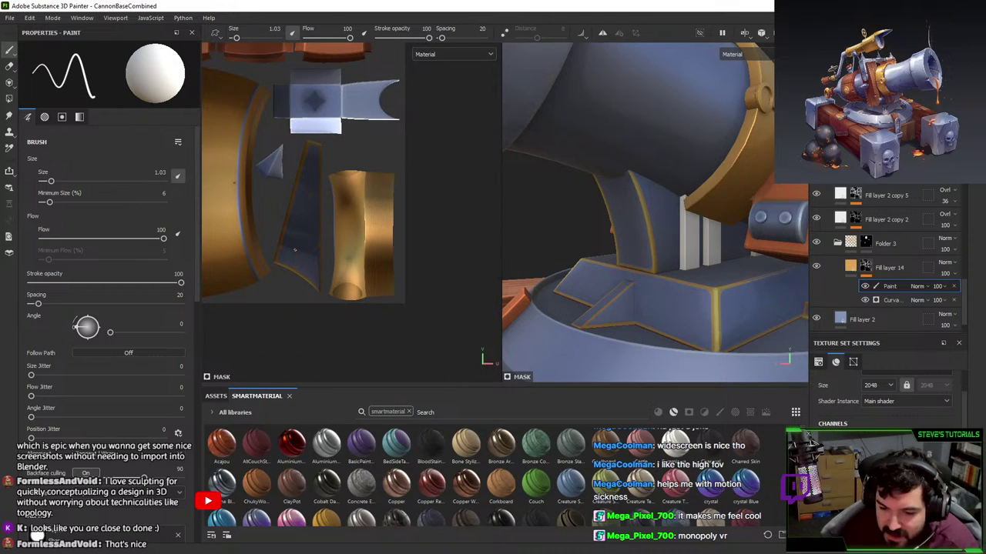
{"action": "key", "text": "4"}
{"action": "left_click", "coordinate": [307, 211]}
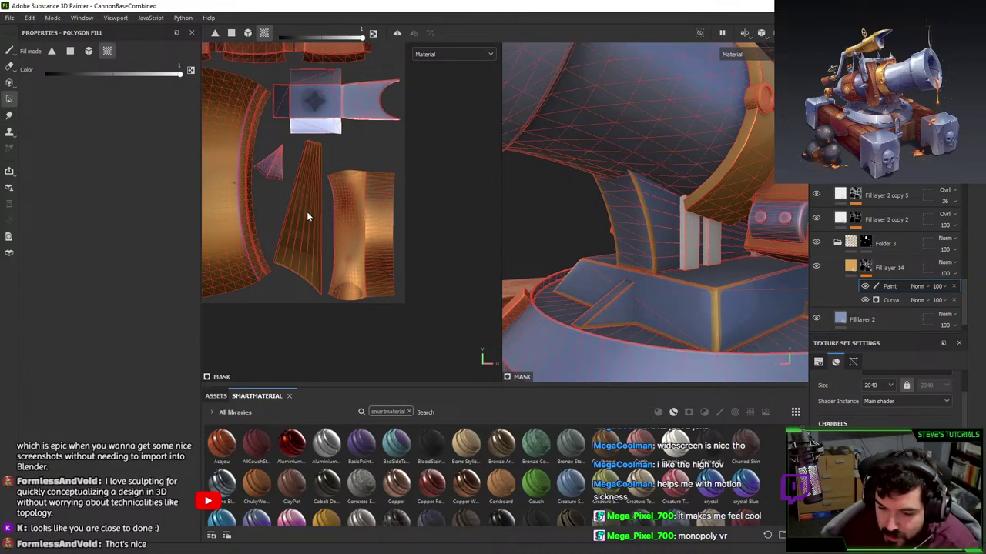
{"action": "scroll", "coordinate": [357, 184], "scroll_direction": "down", "scroll_amount": 5}
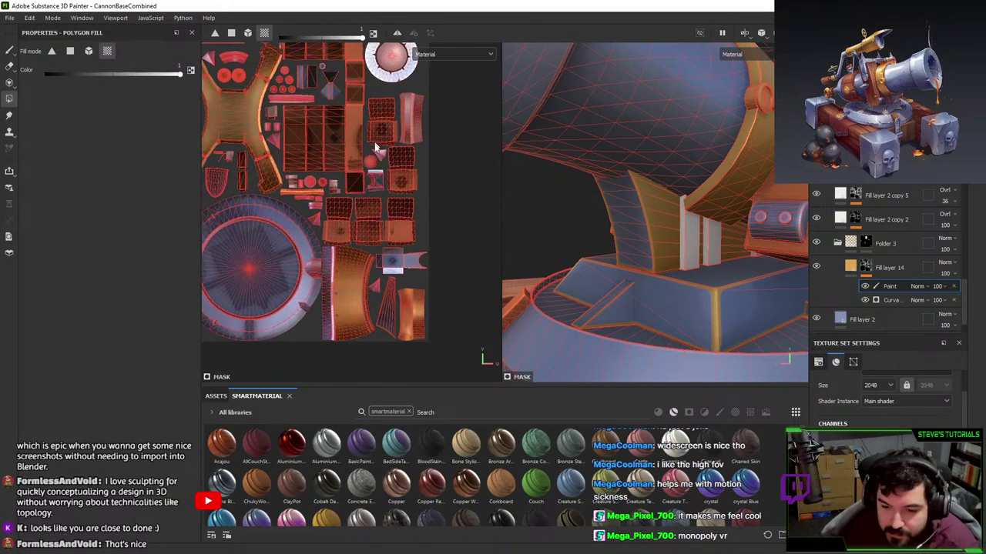
{"action": "middle_click_drag", "start_coordinate": [357, 183], "coordinate": [422, 181], "text": "alt"}
{"action": "scroll", "coordinate": [370, 171], "scroll_direction": "down", "scroll_amount": 1}
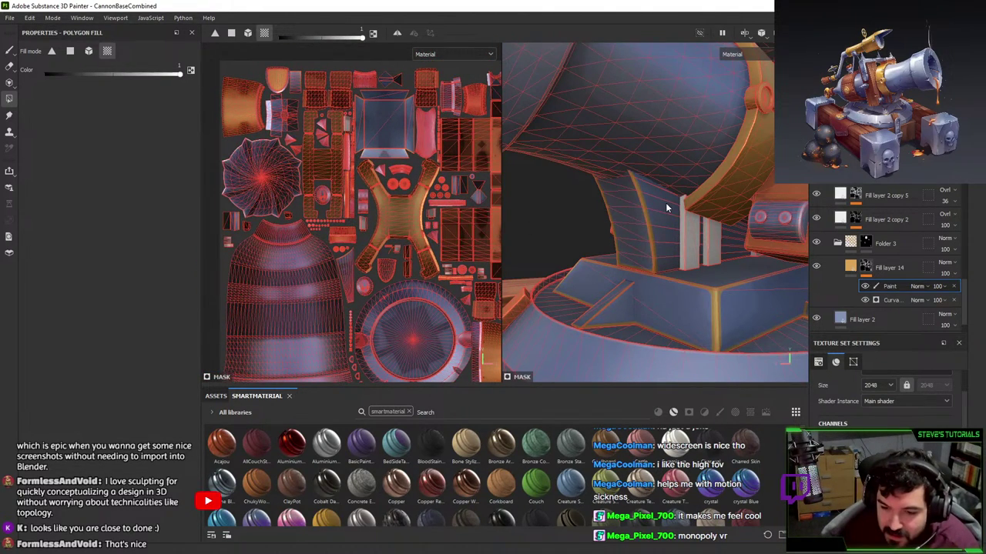
{"action": "left_click", "coordinate": [665, 203]}
{"action": "scroll", "coordinate": [324, 267], "scroll_direction": "up", "scroll_amount": 4}
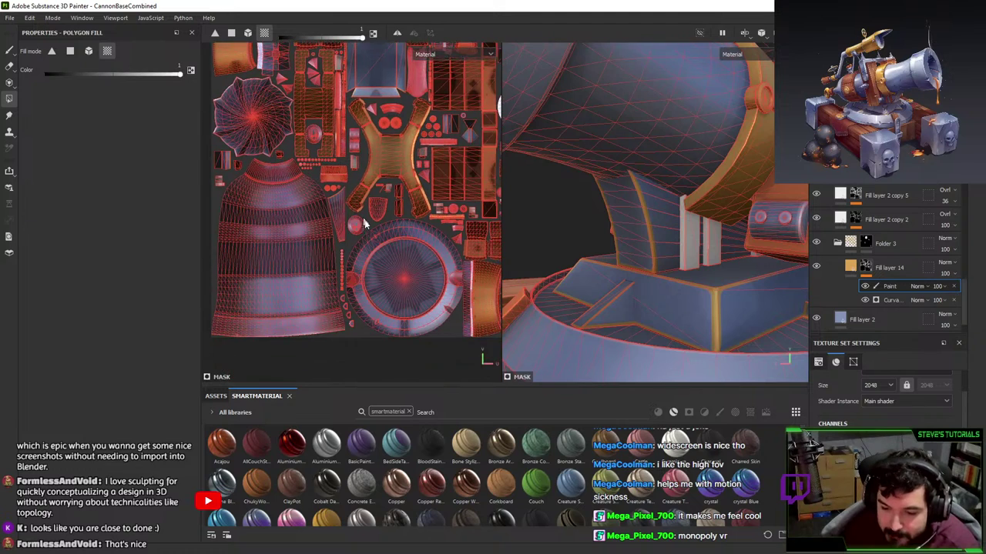
- Paint straight white lines at size 1.03 along the opposite side panel island's slanted edge, narrow end and vertical edge
{"action": "key", "text": "1"}
{"action": "middle_click_drag", "start_coordinate": [287, 201], "coordinate": [392, 129], "text": "alt"}
{"action": "scroll", "coordinate": [392, 130], "scroll_direction": "up", "scroll_amount": 3}
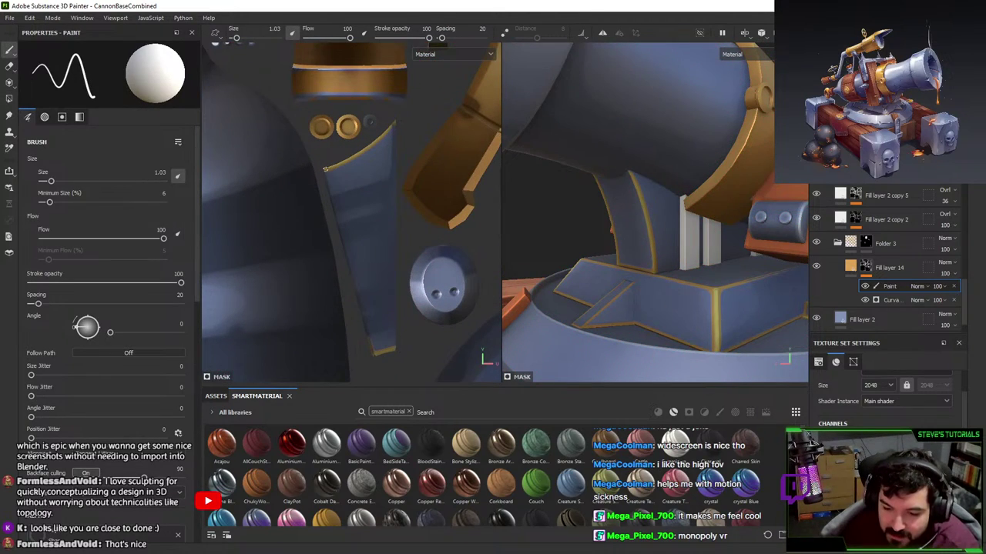
{"action": "left_click", "coordinate": [324, 168]}
{"action": "left_click", "coordinate": [376, 352], "text": "shift"}
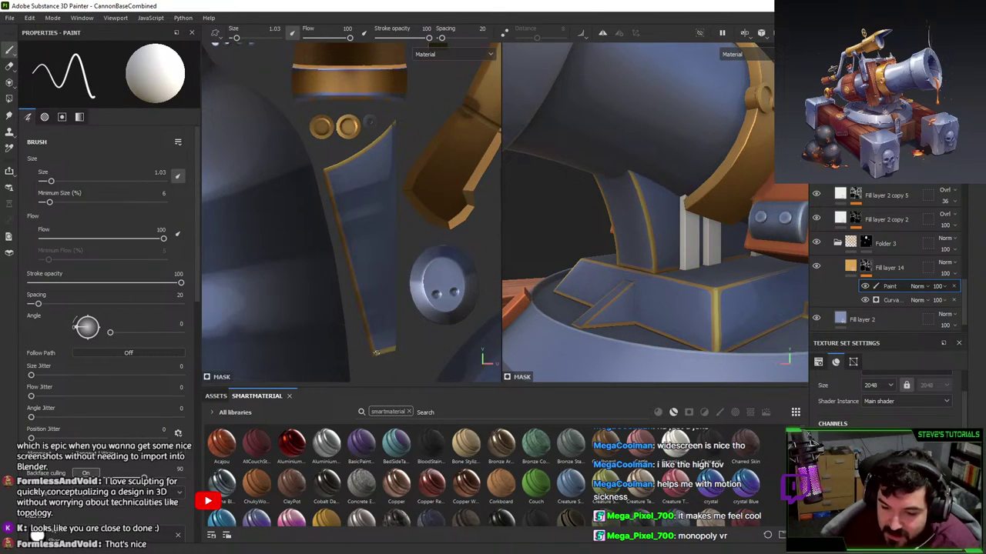
{"action": "left_click", "coordinate": [392, 348], "text": "shift"}
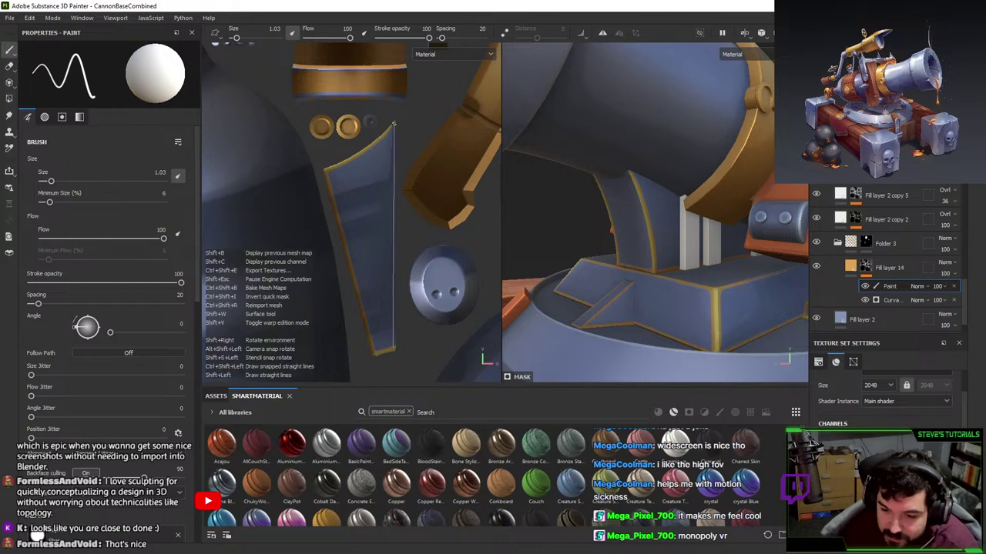
{"action": "left_click_drag", "start_coordinate": [712, 250], "coordinate": [873, 300], "text": "alt"}
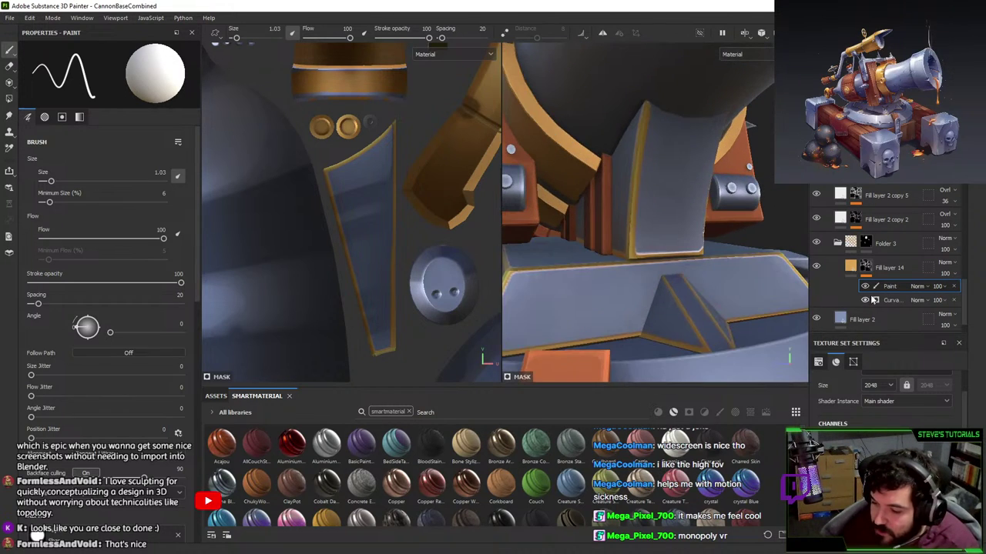
- On the model, paint straight white line segments down the right edge of the curved support's front panel to widen its gold trim
{"action": "middle_click_drag", "start_coordinate": [573, 219], "coordinate": [584, 201], "text": "alt"}
{"action": "right_click_drag", "start_coordinate": [585, 201], "coordinate": [662, 201], "text": "alt"}
{"action": "middle_click_drag", "start_coordinate": [662, 202], "coordinate": [587, 201], "text": "alt"}
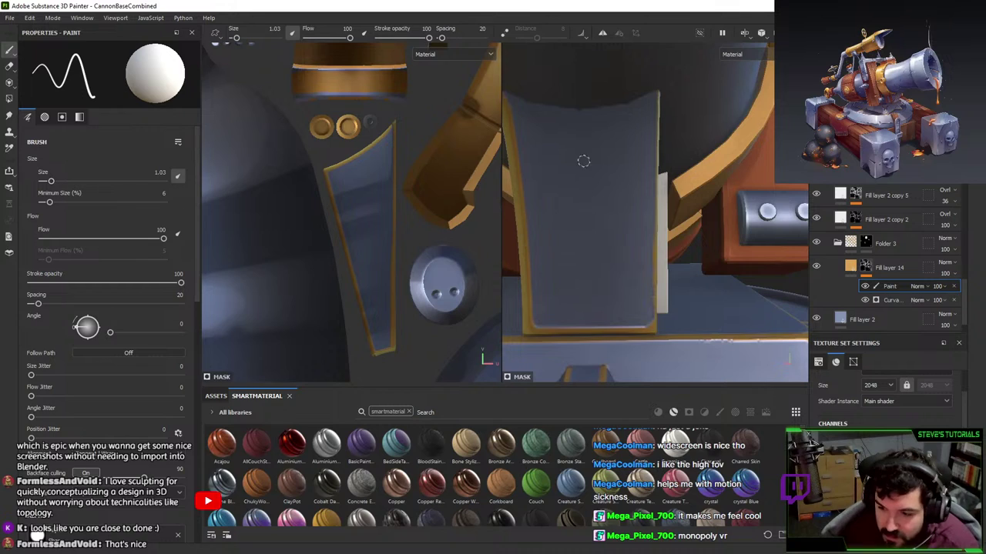
{"action": "mouse_move", "coordinate": [583, 158]}
{"action": "left_mouse_down", "text": "alt"}
{"action": "mouse_move", "coordinate": [647, 94]}
{"action": "mouse_move", "coordinate": [664, 177]}
{"action": "left_mouse_up", "text": "alt"}
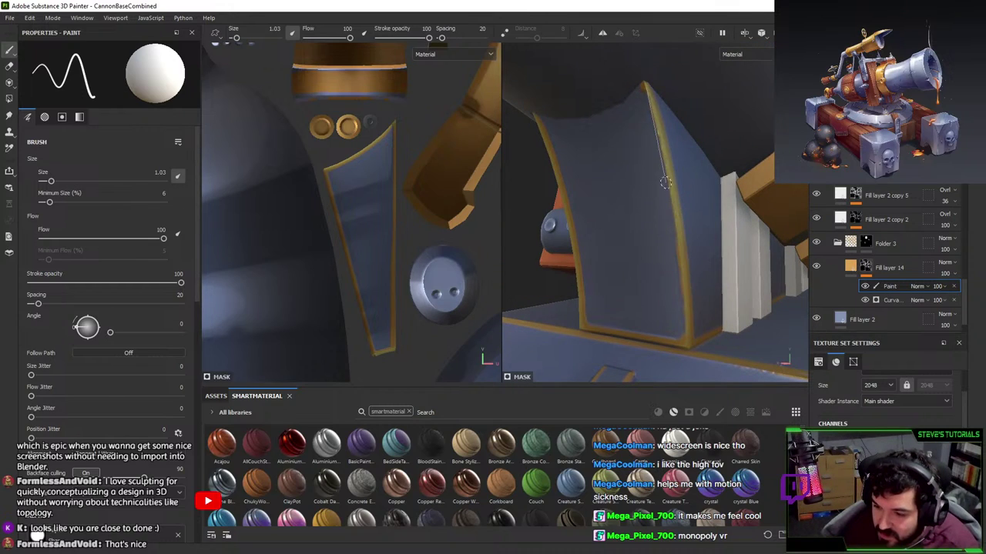
{"action": "left_click", "coordinate": [665, 156], "text": "shift"}
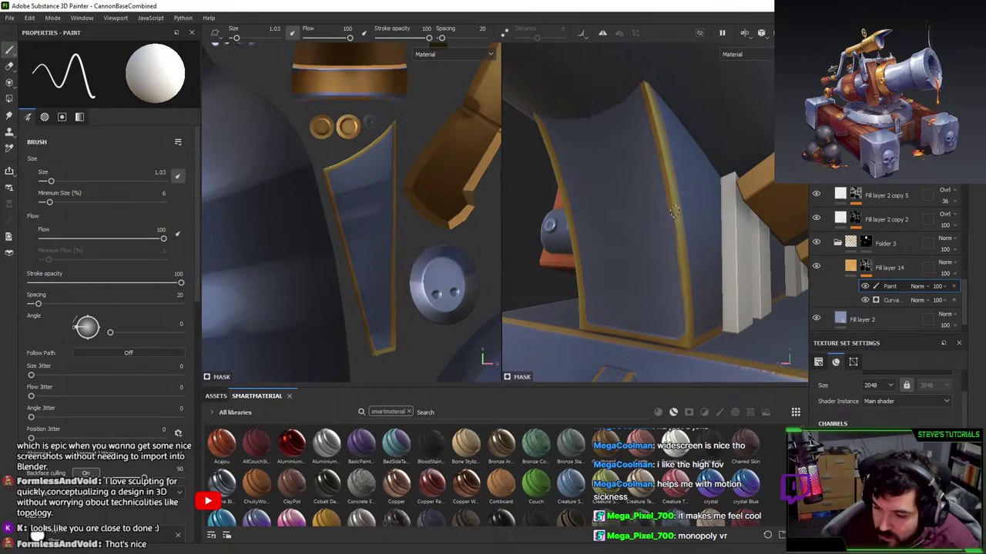
{"action": "mouse_move", "coordinate": [686, 342]}
{"action": "left_mouse_down", "text": "alt"}
{"action": "mouse_move", "coordinate": [655, 329]}
{"action": "mouse_move", "coordinate": [679, 324]}
{"action": "left_mouse_up", "text": "alt"}
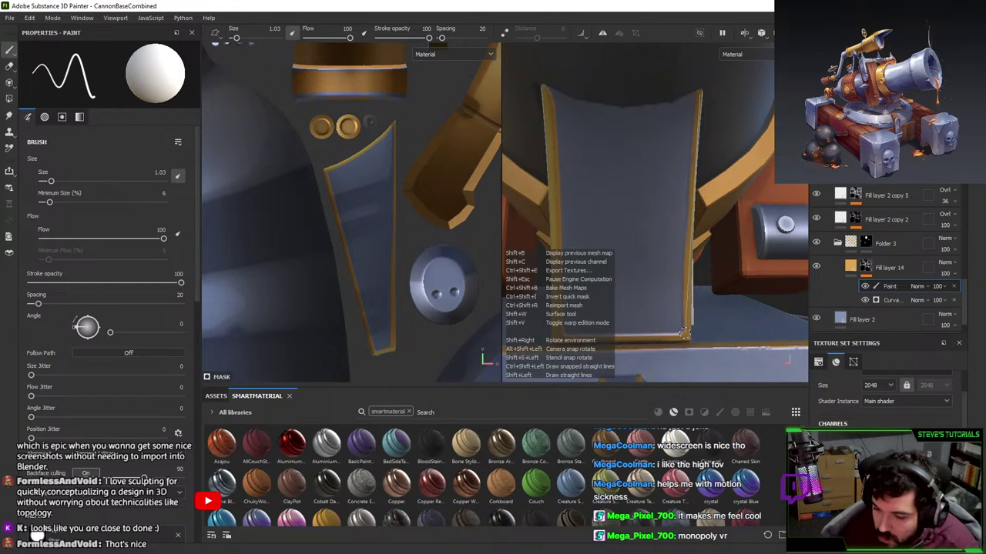
{"action": "left_click_drag", "start_coordinate": [620, 254], "coordinate": [626, 193], "text": "alt"}
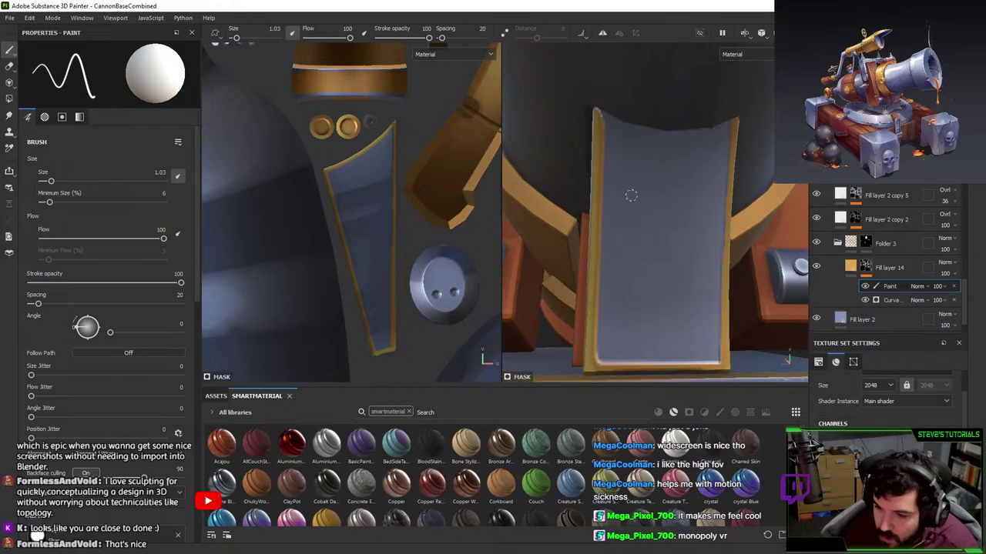
- Paint two straight white lines down the front panel's left edge to widen the gold trim from top to base
{"action": "left_click", "coordinate": [597, 112]}
{"action": "left_click", "coordinate": [593, 360], "text": "shift"}
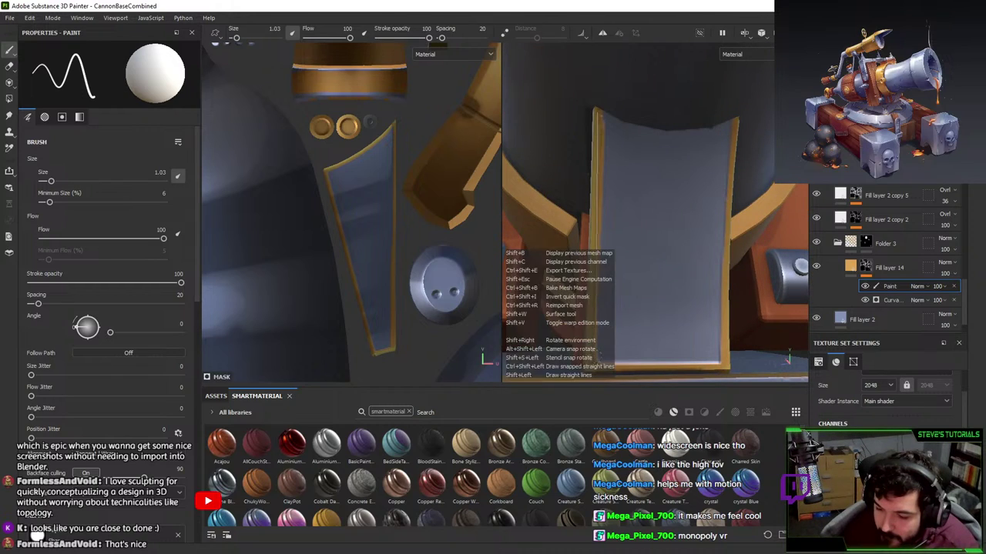
{"action": "left_click", "coordinate": [599, 114]}
{"action": "left_click", "coordinate": [598, 358], "text": "shift"}
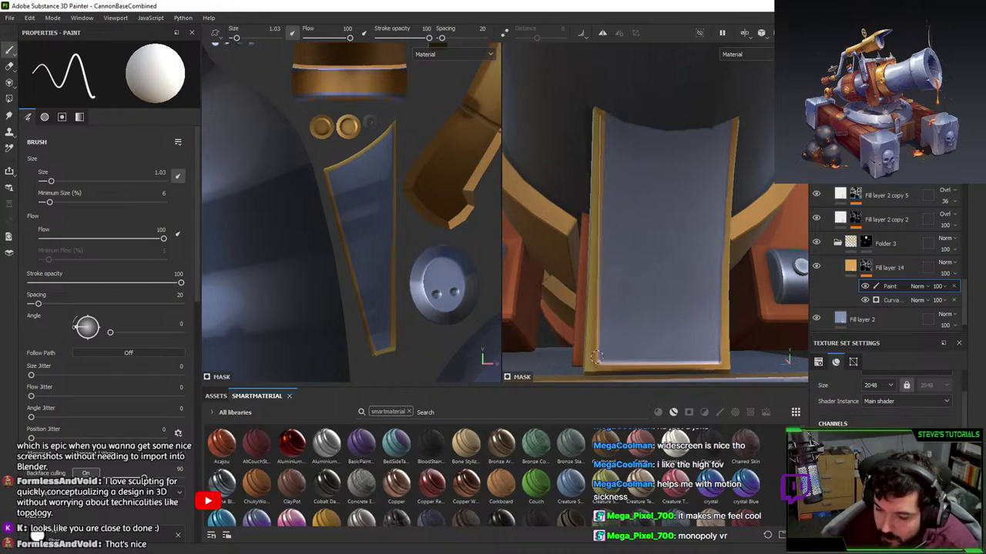
- Paint a straight black line along the inner side of the front panel's left gold trim to trim it, and return to white
{"action": "left_click_drag", "start_coordinate": [690, 279], "coordinate": [672, 289], "text": "alt"}
{"action": "key", "text": "x"}
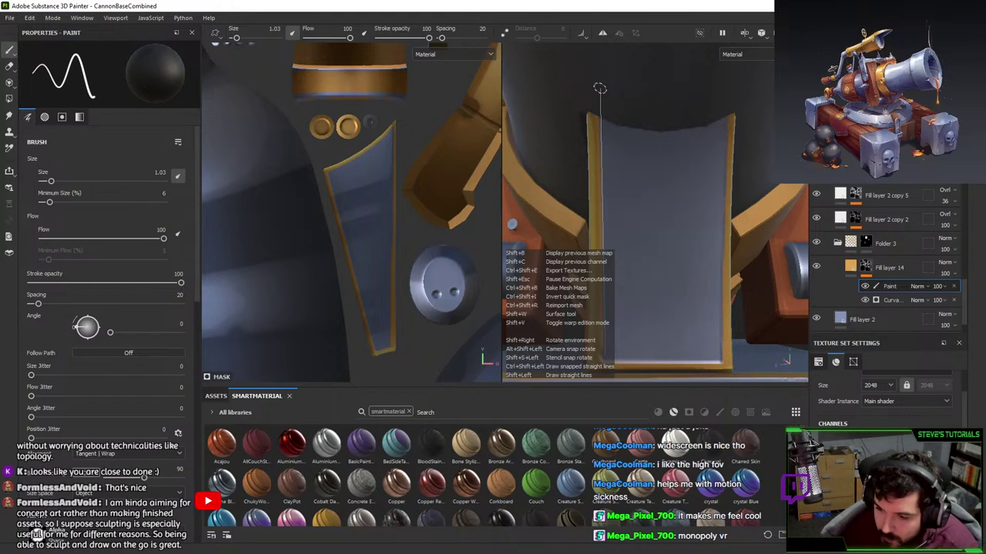
{"action": "left_click_drag", "start_coordinate": [651, 233], "coordinate": [677, 231], "text": "alt"}
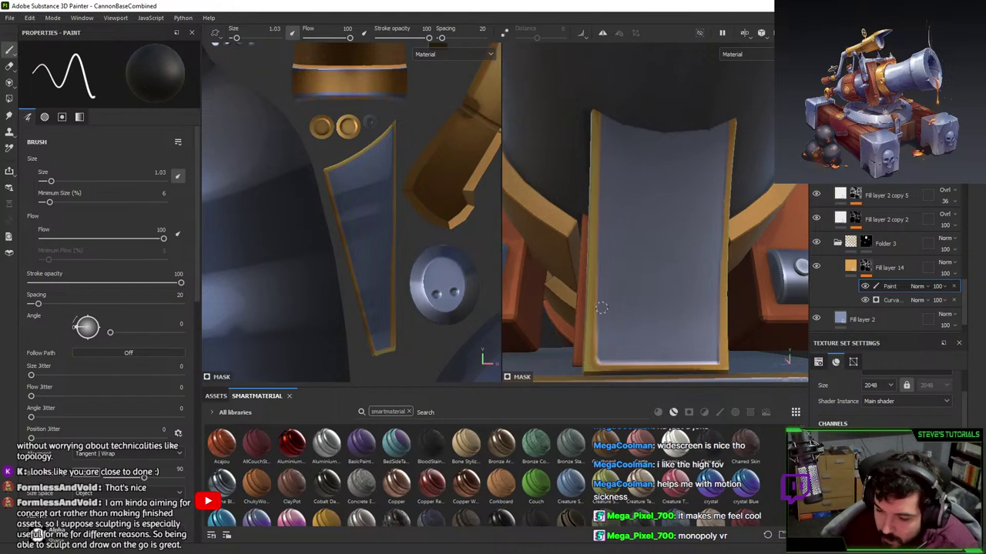
{"action": "left_click_drag", "start_coordinate": [660, 293], "coordinate": [664, 185], "text": "alt"}
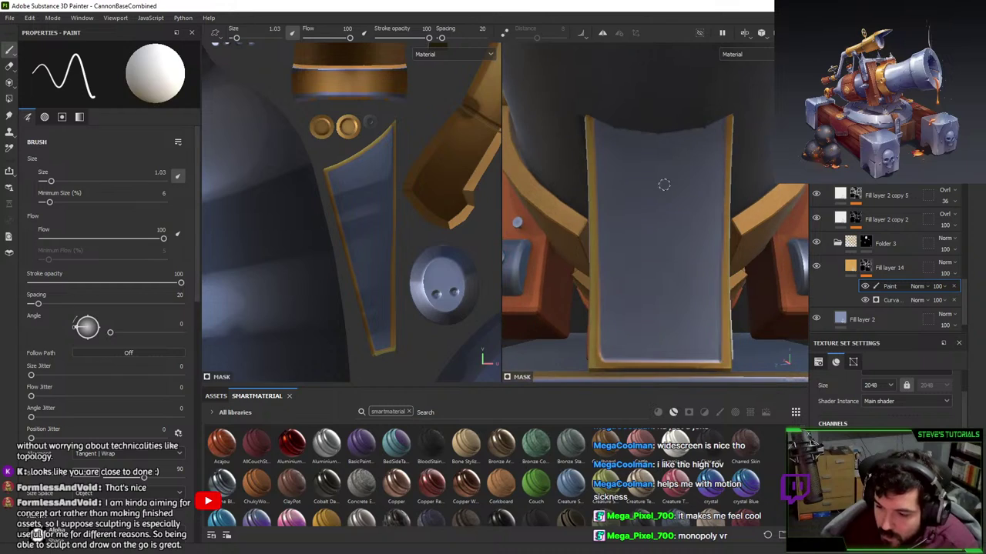
- Paint a single round gold rivet at brush size 2.39 on the lower middle of the curved support's front panel
{"action": "left_click_drag", "start_coordinate": [594, 191], "coordinate": [592, 202], "text": "alt"}
{"action": "left_click", "coordinate": [62, 181]}
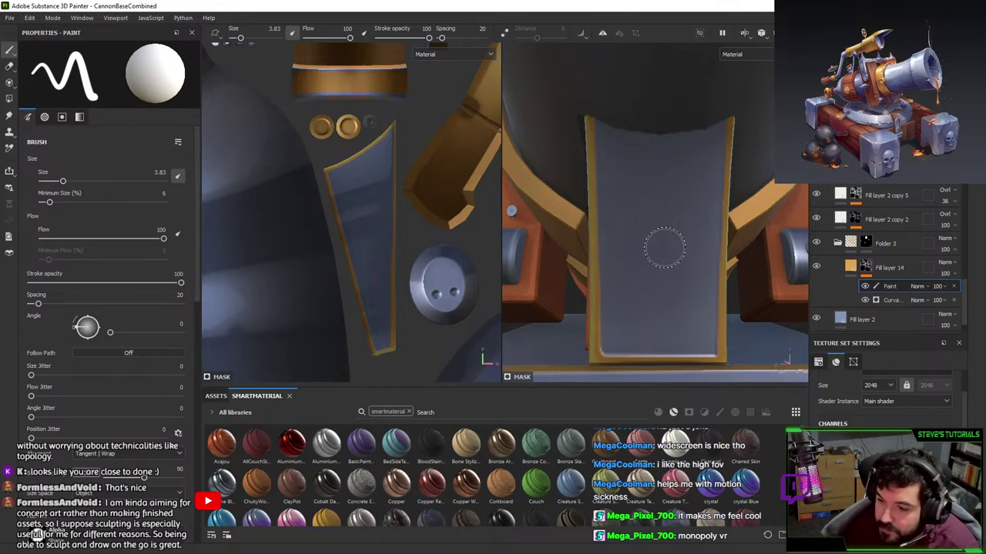
{"action": "left_click", "coordinate": [656, 275]}
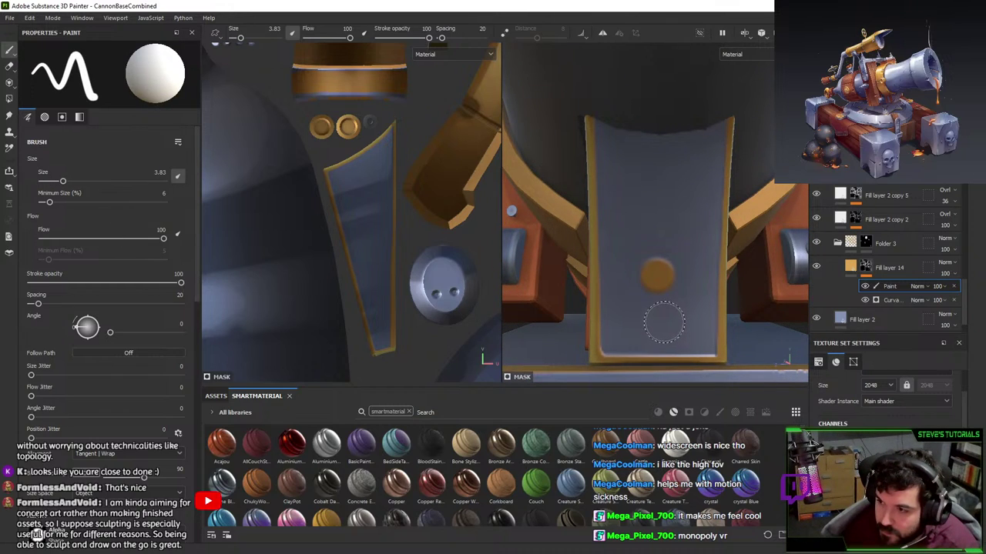
{"action": "key", "text": "ctrl+z"}
{"action": "left_click_drag", "start_coordinate": [60, 178], "coordinate": [57, 180]}
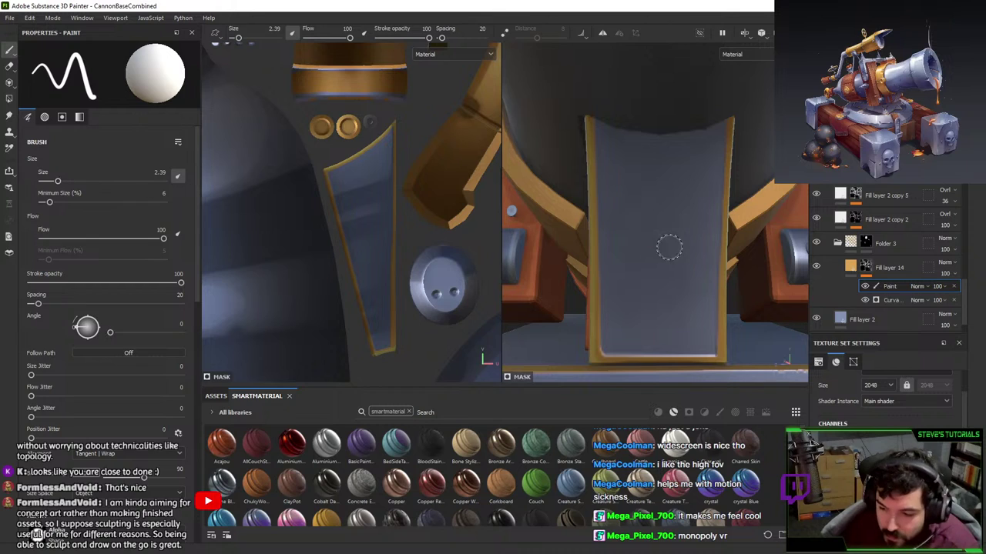
{"action": "left_click", "coordinate": [655, 288]}
- Try painting small gold rivet dots near the corners of the base's slanted faces at brush sizes 2.39, 1.49 and 1.11
{"action": "mouse_move", "coordinate": [655, 288]}
{"action": "left_mouse_down", "text": "alt"}
{"action": "mouse_move", "coordinate": [636, 302]}
{"action": "mouse_move", "coordinate": [613, 234]}
{"action": "mouse_move", "coordinate": [675, 231]}
{"action": "mouse_move", "coordinate": [596, 242]}
{"action": "left_mouse_up", "text": "alt"}
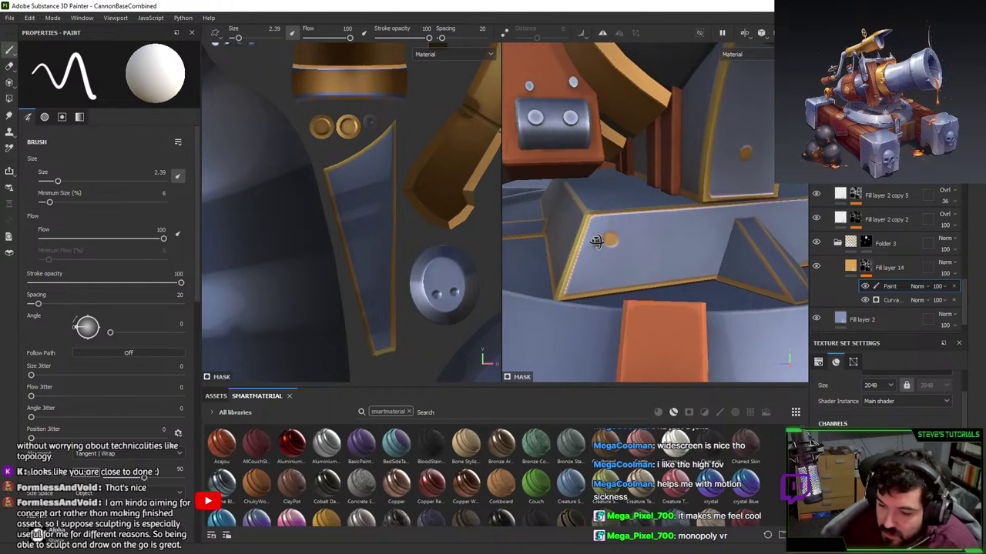
{"action": "left_click_drag", "start_coordinate": [57, 182], "coordinate": [53, 181]}
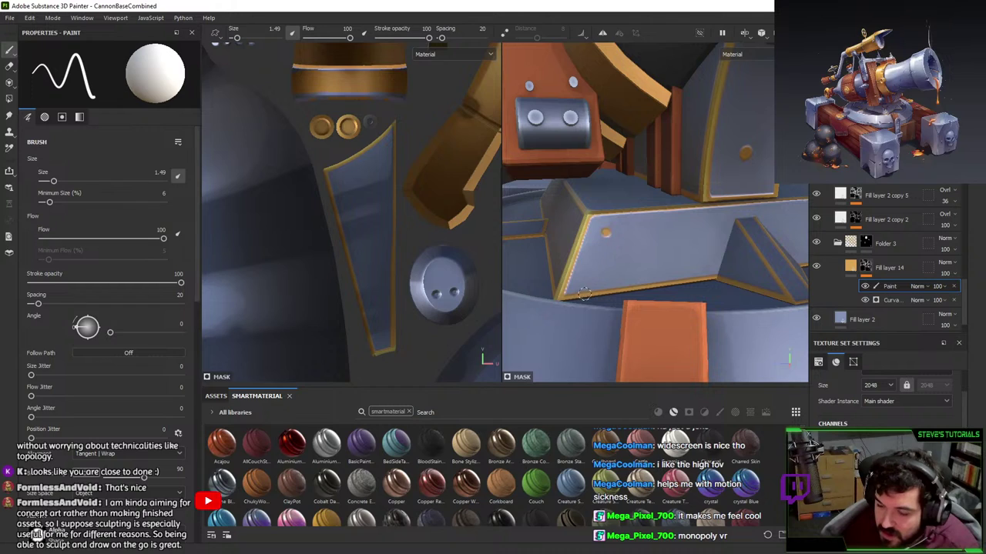
{"action": "left_click_drag", "start_coordinate": [583, 279], "coordinate": [639, 252], "text": "alt"}
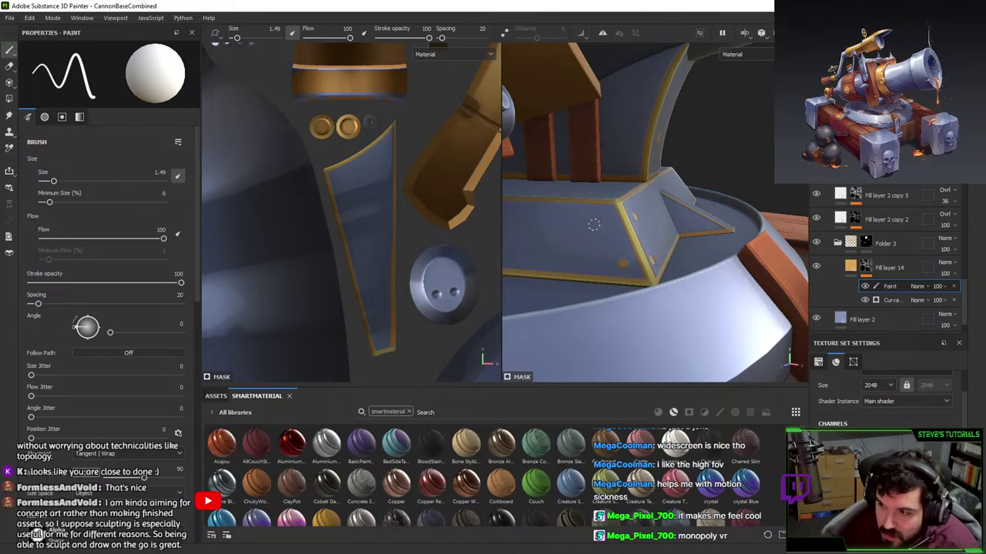
{"action": "mouse_move", "coordinate": [594, 225]}
{"action": "left_mouse_down", "text": "alt"}
{"action": "mouse_move", "coordinate": [680, 223]}
{"action": "mouse_move", "coordinate": [698, 210]}
{"action": "mouse_move", "coordinate": [742, 221]}
{"action": "left_mouse_up", "text": "alt"}
{"action": "left_click_drag", "start_coordinate": [636, 214], "coordinate": [293, 188], "text": "alt"}
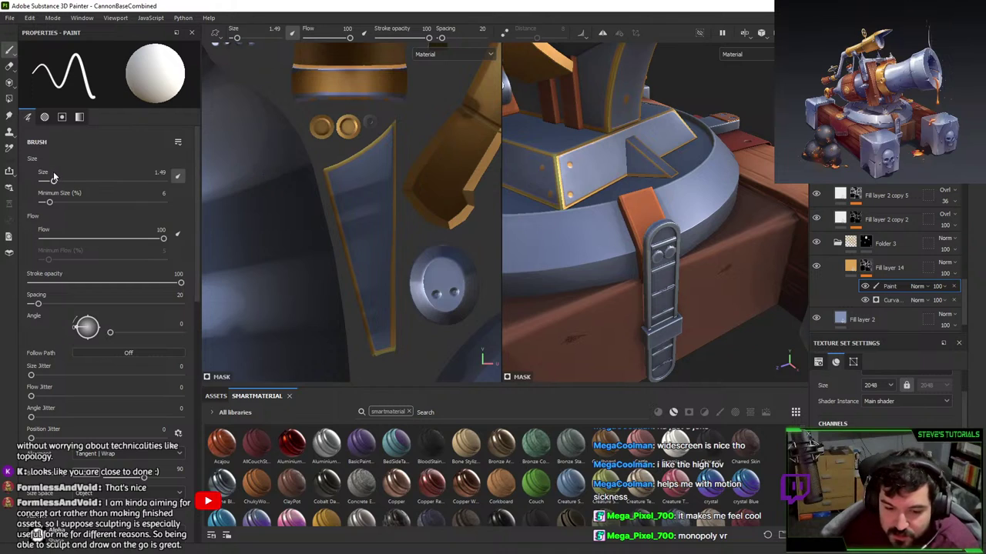
{"action": "left_click_drag", "start_coordinate": [54, 177], "coordinate": [51, 180]}
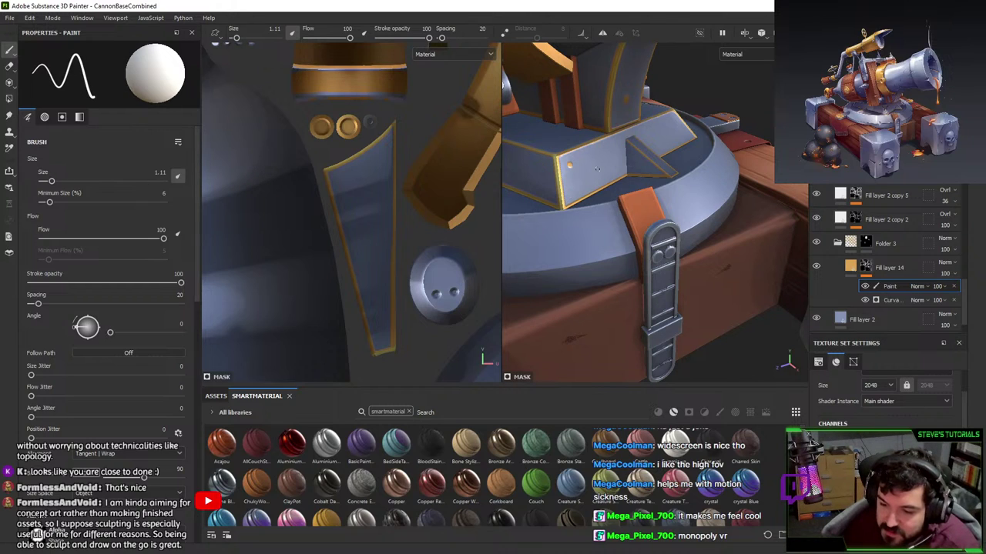
{"action": "middle_click_drag", "start_coordinate": [596, 170], "coordinate": [661, 208], "text": "alt"}
{"action": "scroll", "coordinate": [607, 236], "scroll_direction": "up", "scroll_amount": 3}
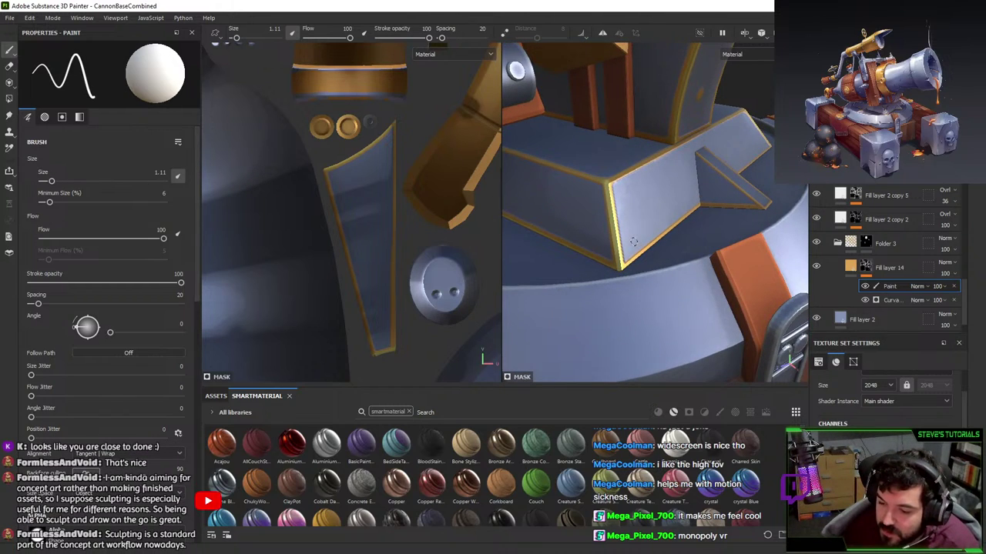
{"action": "left_click_drag", "start_coordinate": [633, 242], "coordinate": [608, 232], "text": "alt"}
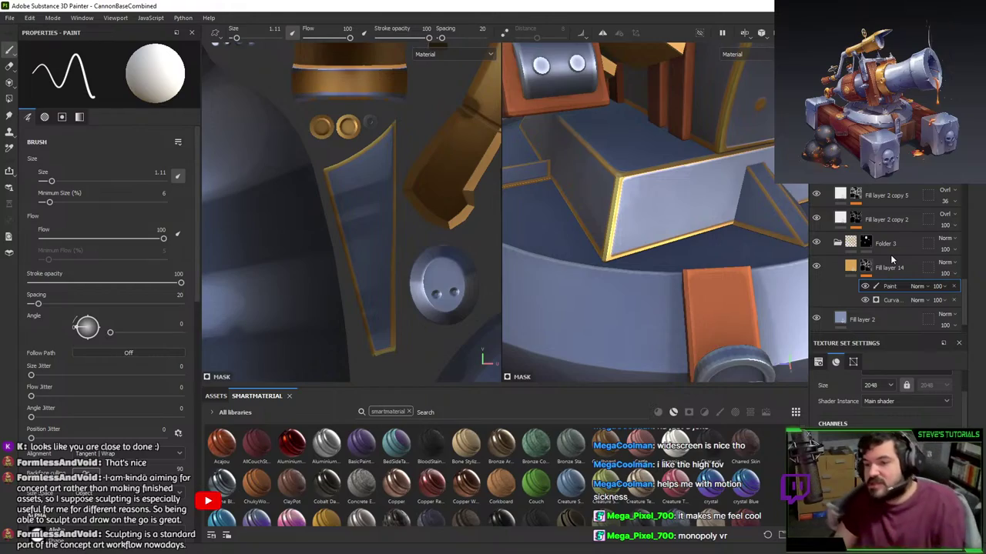
- Switch to the full-size cannon concept image and examine the corner plates and rivets on the base
{"action": "left_click_drag", "start_coordinate": [847, 0], "coordinate": [537, 0]}
{"action": "scroll", "coordinate": [537, 254], "scroll_direction": "up", "scroll_amount": 3}
{"action": "scroll", "coordinate": [531, 300], "scroll_direction": "up", "scroll_amount": 2}
{"action": "left_click_drag", "start_coordinate": [515, 381], "coordinate": [546, 116]}
{"action": "scroll", "coordinate": [354, 326], "scroll_direction": "up", "scroll_amount": 1}
{"action": "left_click_drag", "start_coordinate": [354, 326], "coordinate": [214, 328]}
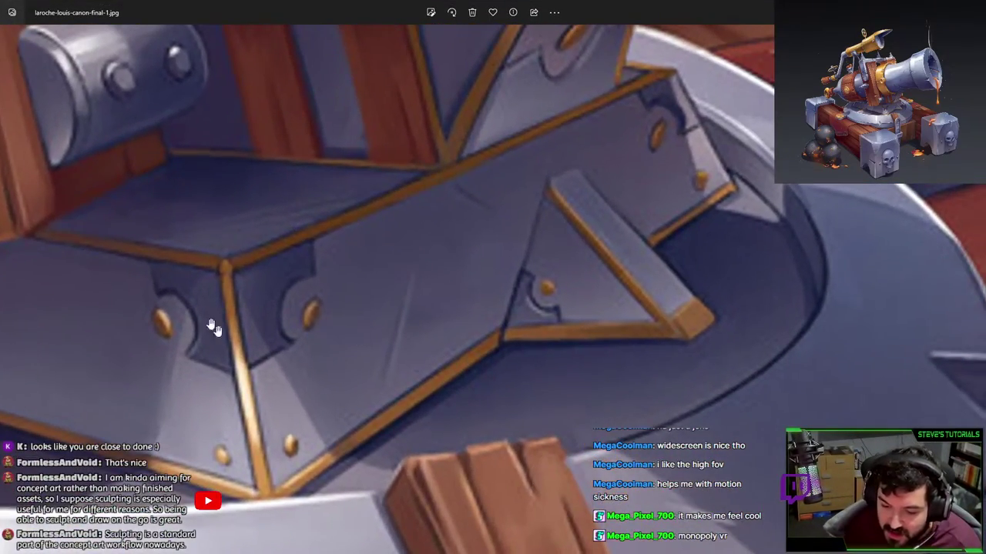
{"action": "left_click_drag", "start_coordinate": [589, 8], "coordinate": [985, 16]}
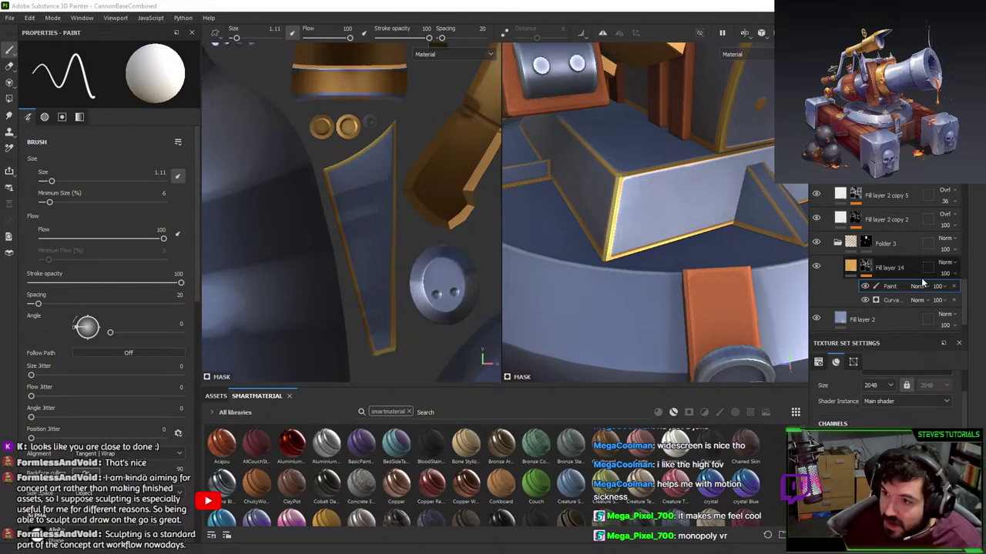
- Add a fill layer directly above Fill layer 2 and give it a black mask
{"action": "left_click", "coordinate": [885, 319]}
{"action": "left_click", "coordinate": [904, 52]}
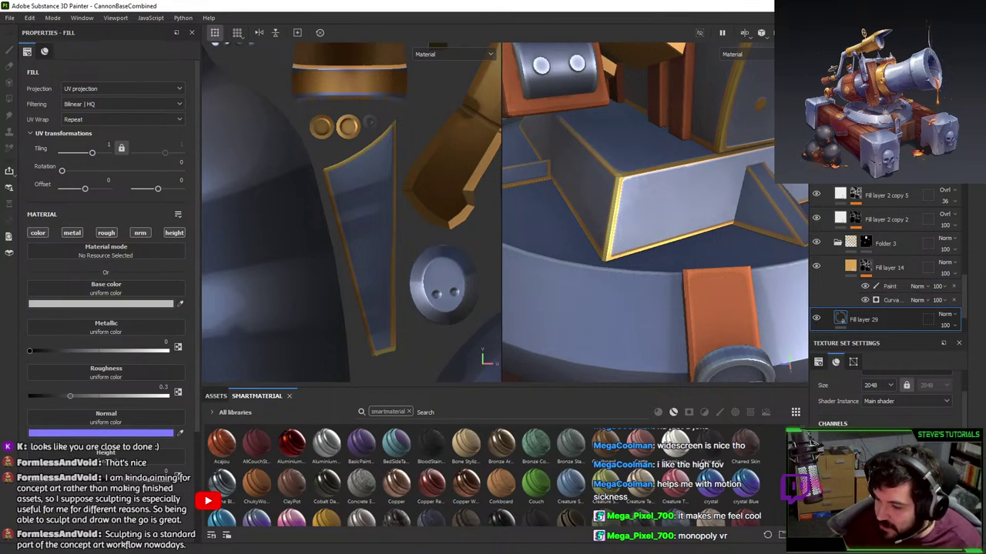
{"action": "right_click", "coordinate": [871, 319]}
{"action": "left_click", "coordinate": [868, 126]}
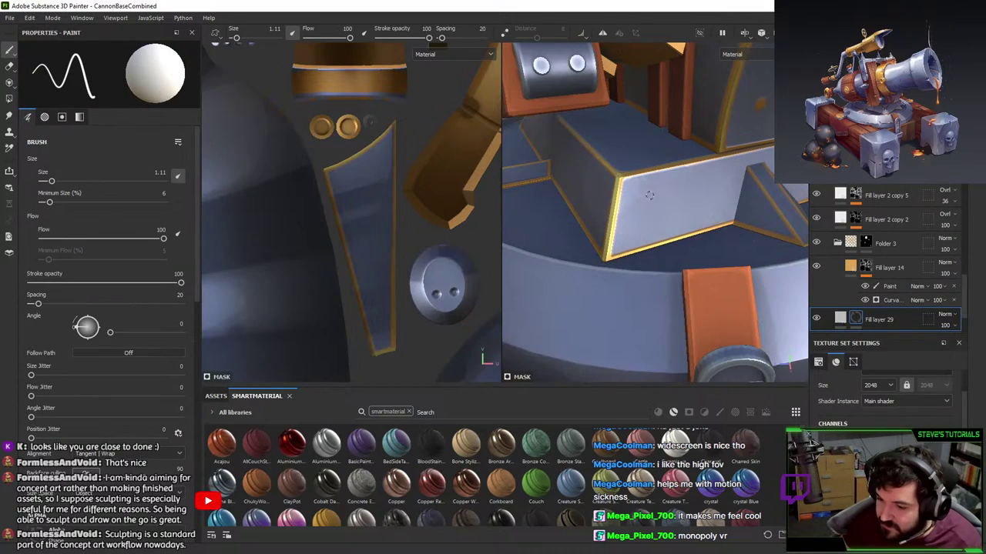
- Try to outline a corner plate on the base's slanted face with white mask strokes at brush size 1.11
{"action": "mouse_move", "coordinate": [629, 202]}
{"action": "left_mouse_down", "text": "alt"}
{"action": "mouse_move", "coordinate": [616, 227]}
{"action": "mouse_move", "coordinate": [602, 210]}
{"action": "left_mouse_up", "text": "alt"}
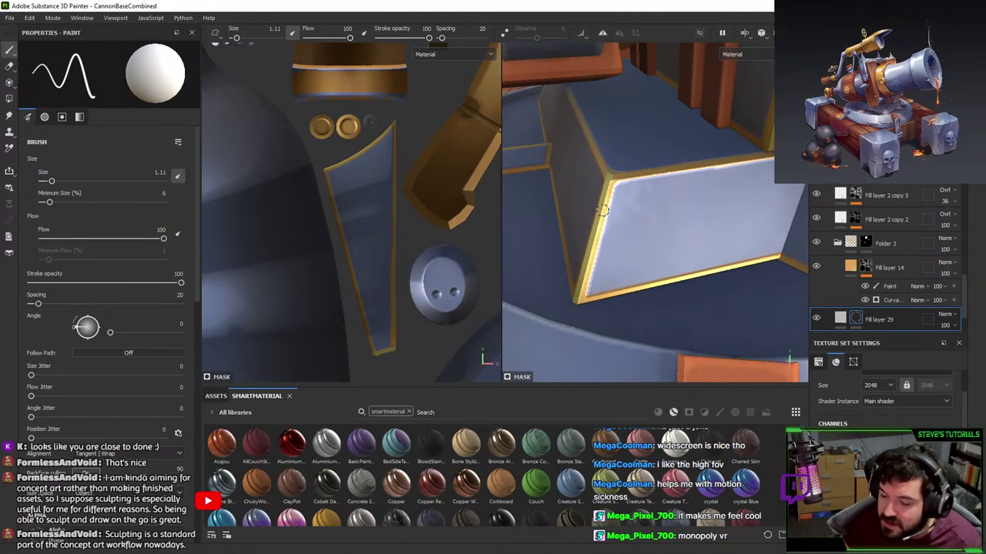
{"action": "key", "text": "shift"}
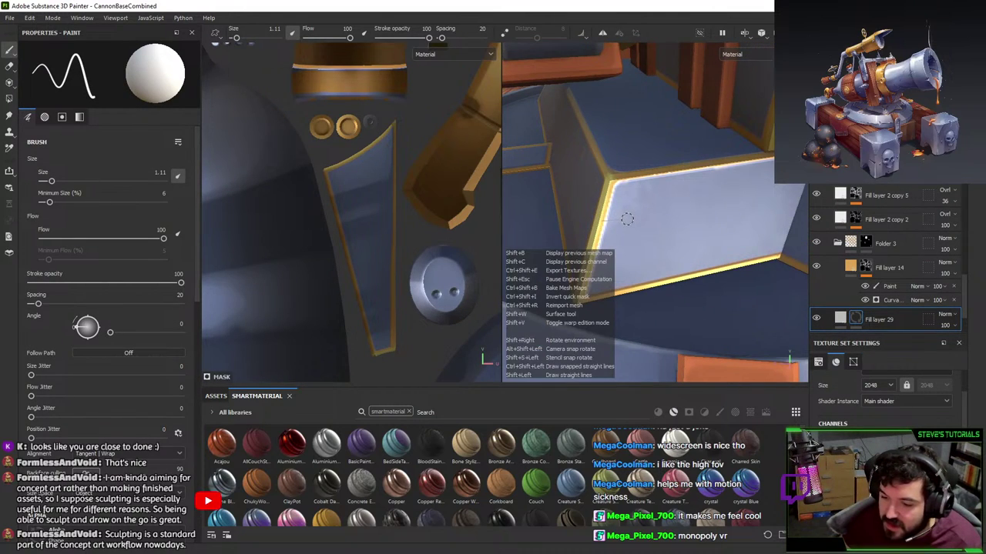
{"action": "left_click", "coordinate": [627, 217], "text": "shift"}
{"action": "left_click_drag", "start_coordinate": [624, 212], "coordinate": [637, 187]}
{"action": "key", "text": "ctrl+z"}
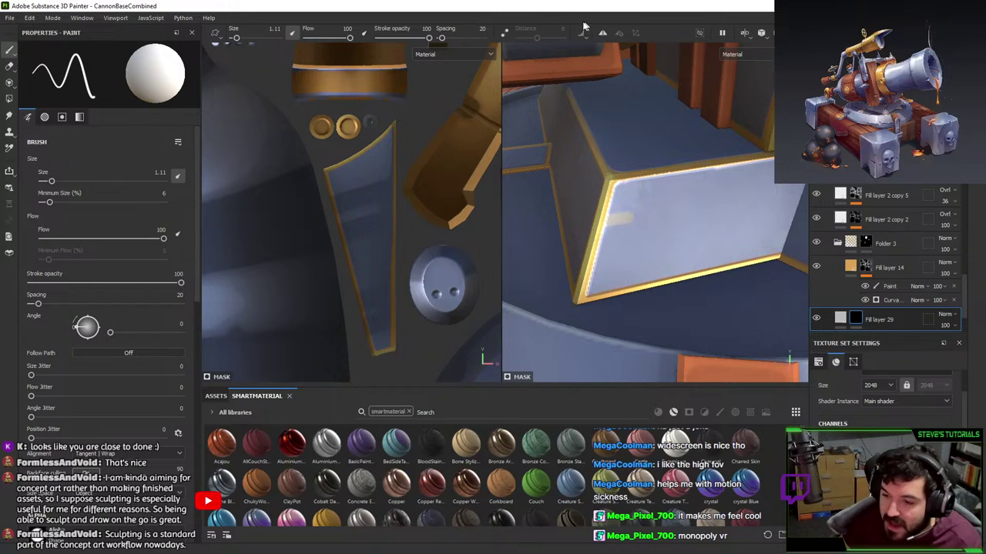
- Block in the upper corner plate on the slanted face at size 0.72, without size pressure and with Lazy Mouse at distance 0.95
{"action": "left_click", "coordinate": [49, 180]}
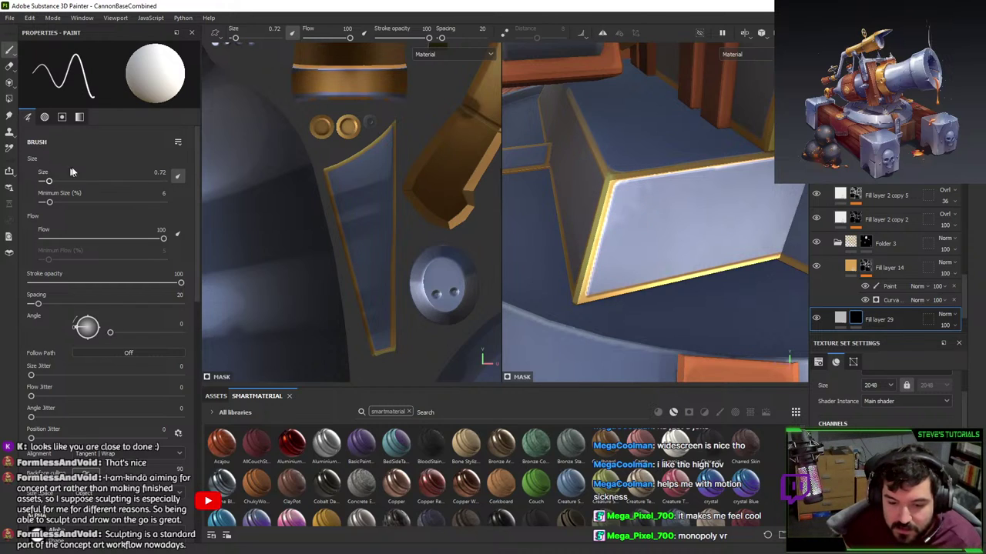
{"action": "left_click", "coordinate": [505, 33]}
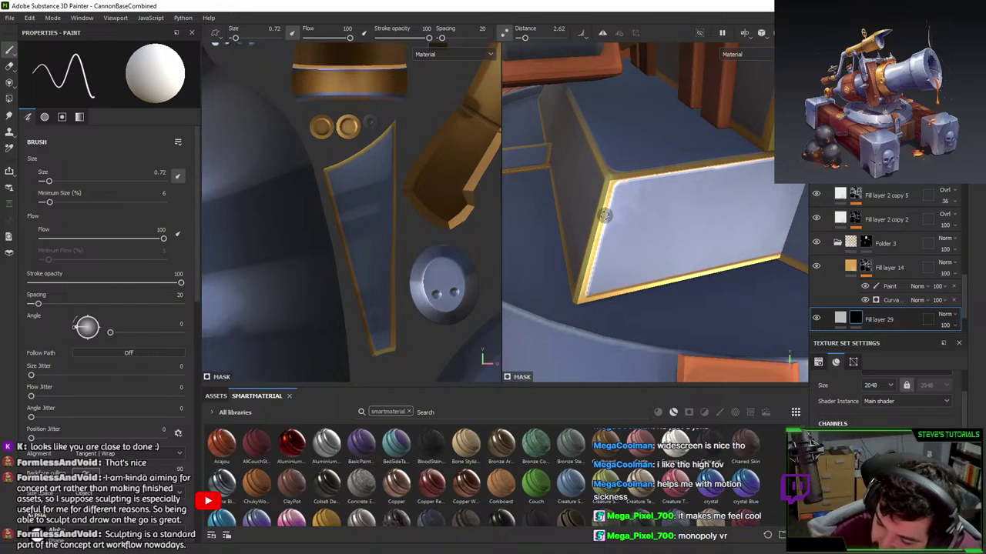
{"action": "key", "text": "shift"}
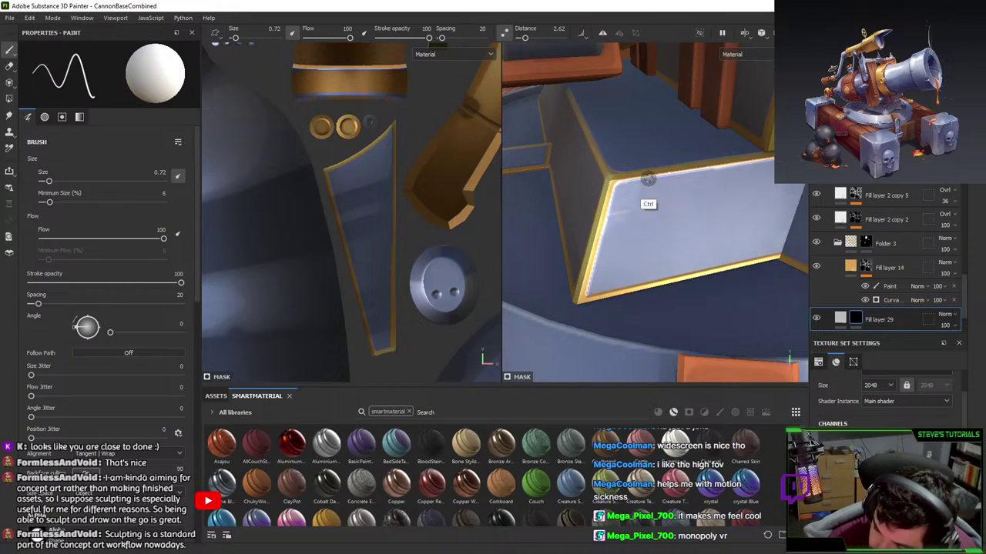
{"action": "left_click_drag", "start_coordinate": [525, 38], "coordinate": [522, 39]}
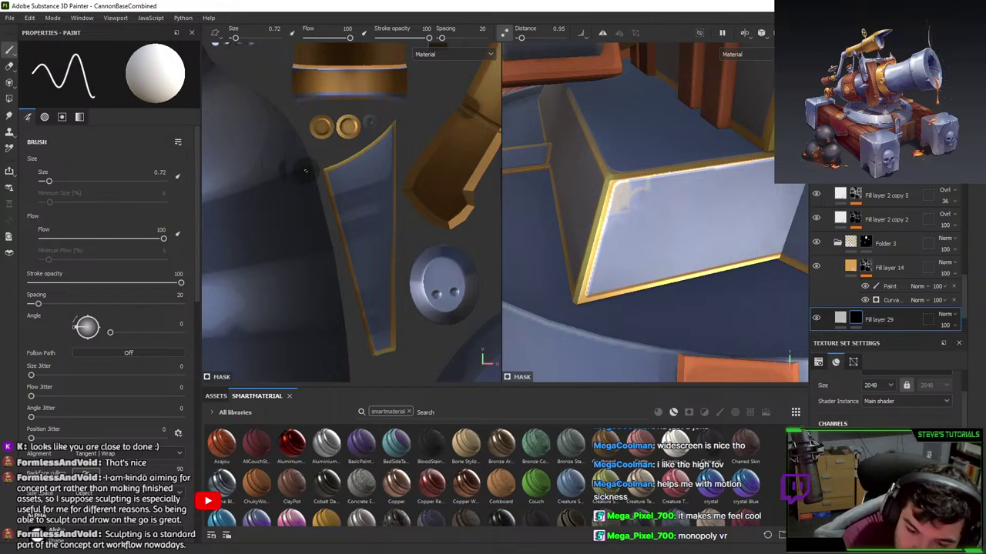
{"action": "left_click", "coordinate": [603, 230]}
{"action": "left_click", "coordinate": [629, 222], "text": "shift"}
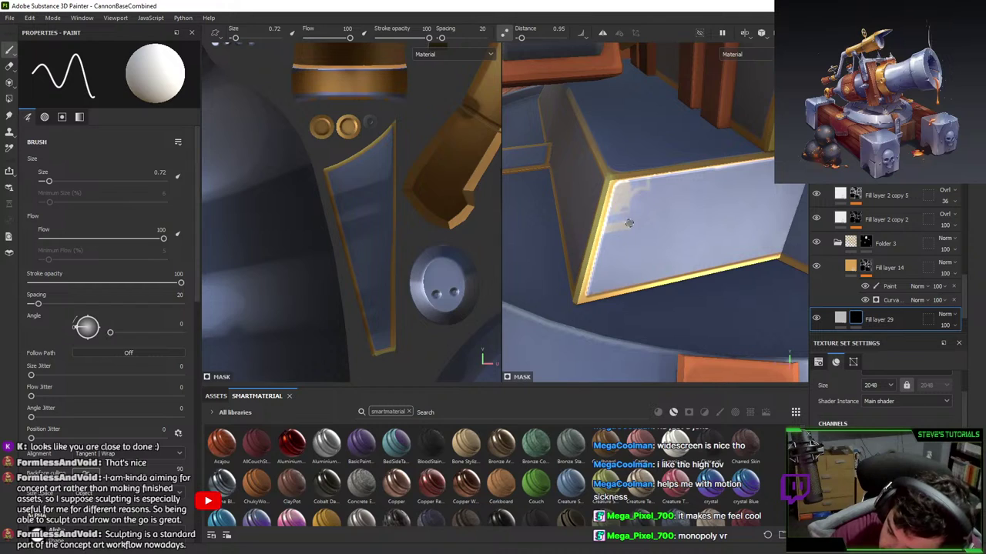
- Paint the corner plate's straight lower edge and its short inner end in white at brush size 0.19
{"action": "left_click_drag", "start_coordinate": [48, 181], "coordinate": [43, 181]}
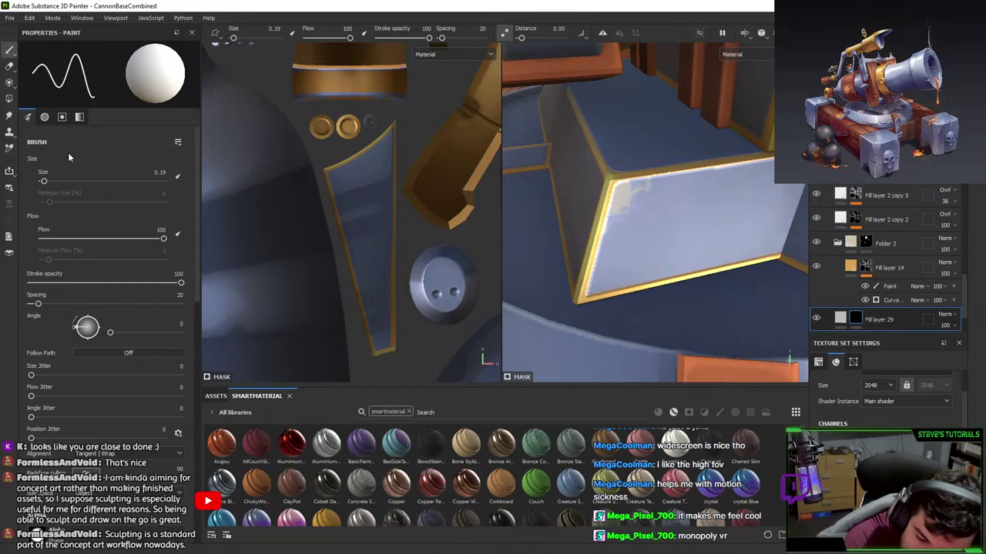
{"action": "left_click", "coordinate": [602, 230]}
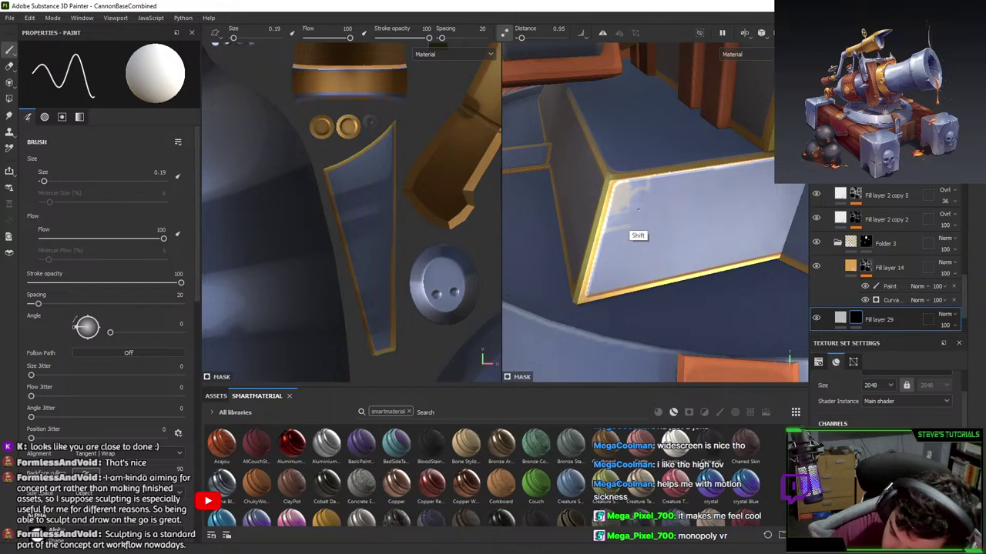
{"action": "left_click", "coordinate": [629, 222], "text": "shift"}
{"action": "mouse_move", "coordinate": [630, 223]}
{"action": "left_mouse_down"}
{"action": "mouse_move", "coordinate": [633, 201]}
{"action": "mouse_move", "coordinate": [655, 189]}
{"action": "mouse_move", "coordinate": [636, 217]}
{"action": "left_mouse_up"}
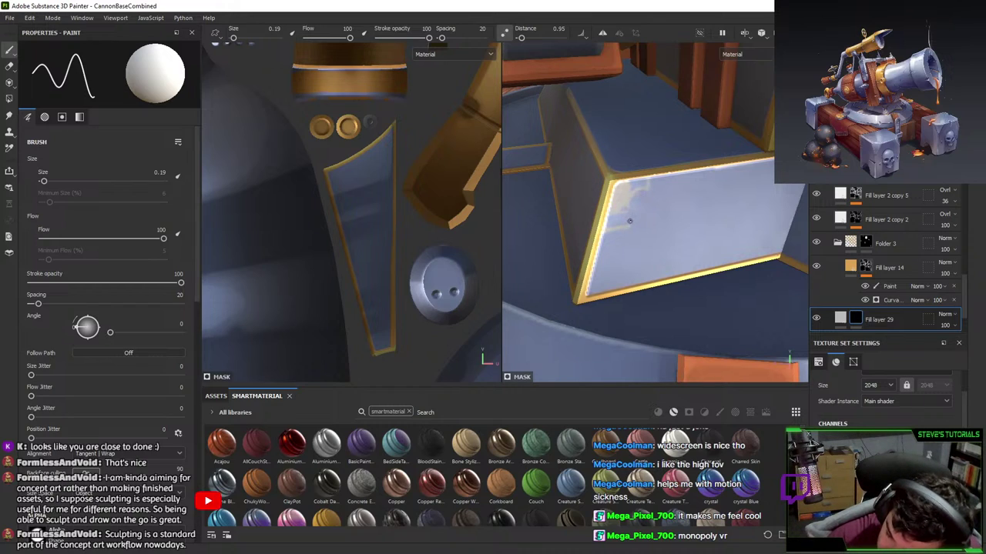
{"action": "key", "text": "x"}
{"action": "key", "text": "x"}
- Paint the plate's curved inner notch up toward the upper gold trim and fill the area behind it in white
{"action": "left_click_drag", "start_coordinate": [629, 222], "coordinate": [630, 205]}
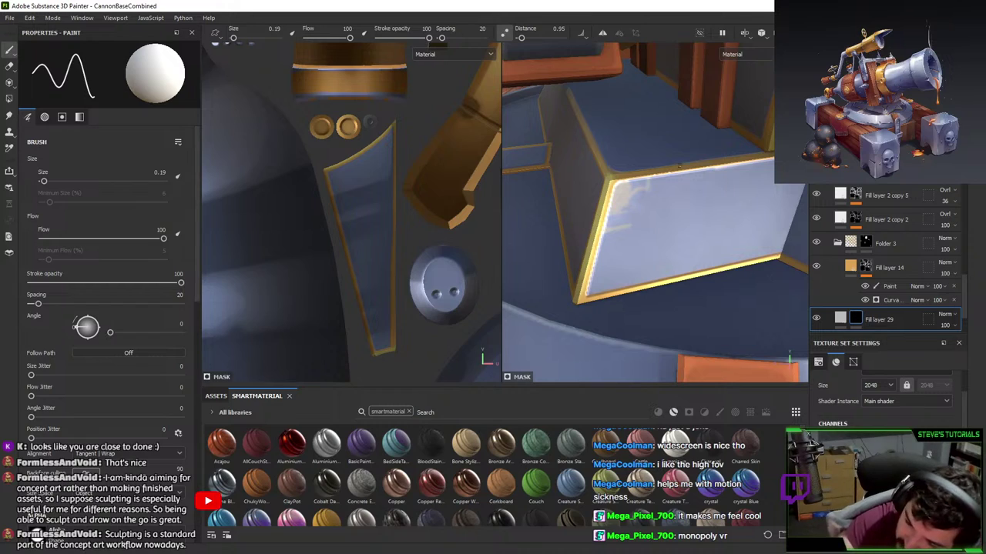
{"action": "mouse_move", "coordinate": [629, 208]}
{"action": "left_mouse_down"}
{"action": "mouse_move", "coordinate": [662, 184]}
{"action": "mouse_move", "coordinate": [650, 180]}
{"action": "left_mouse_up"}
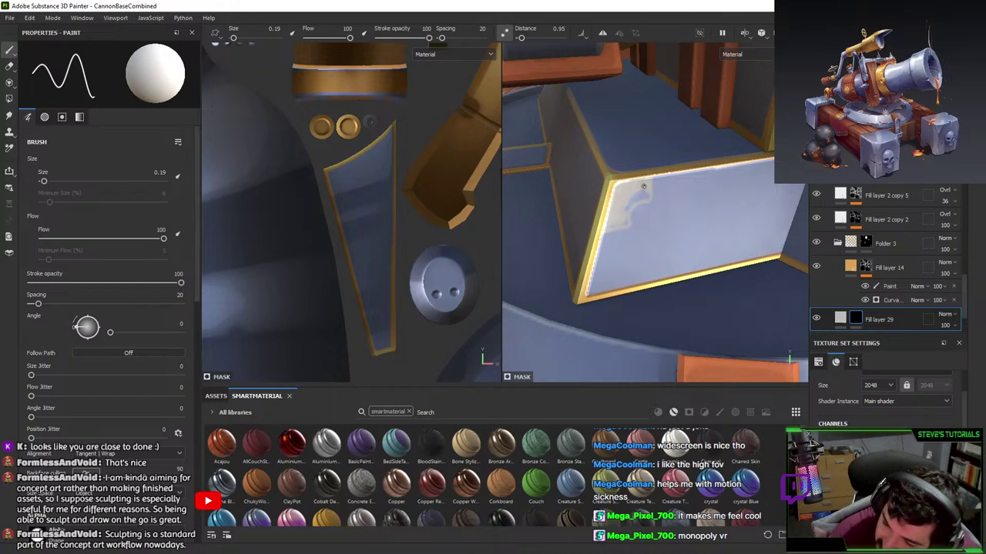
{"action": "left_click_drag", "start_coordinate": [643, 186], "coordinate": [633, 197]}
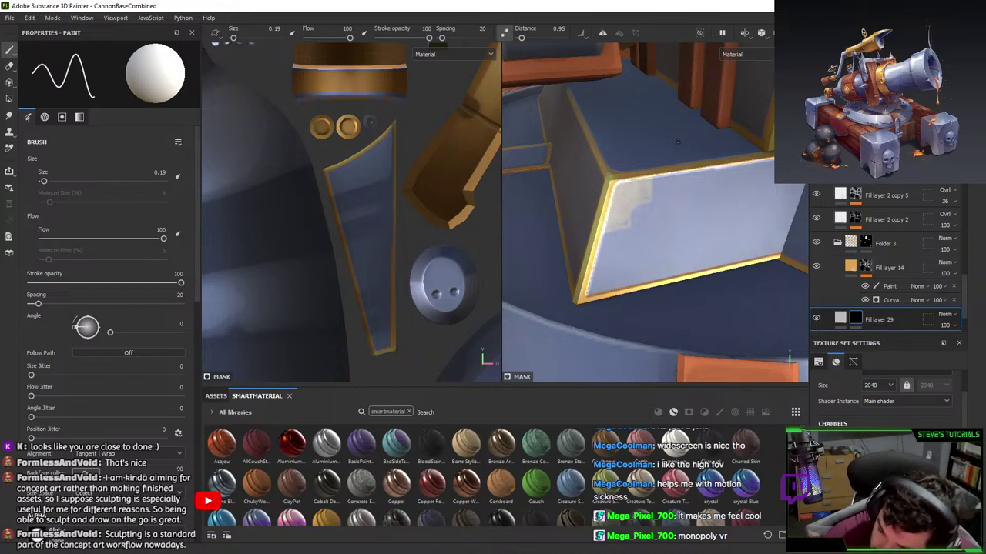
- Refine the plate's curved notch by alternating white and black mask strokes, ending on white
{"action": "key", "text": "x"}
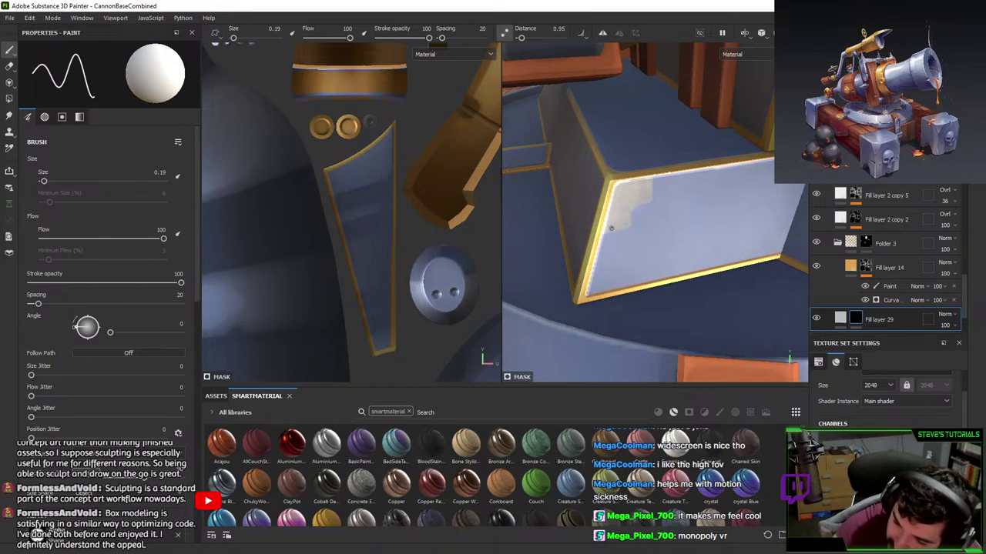
{"action": "key", "text": "x"}
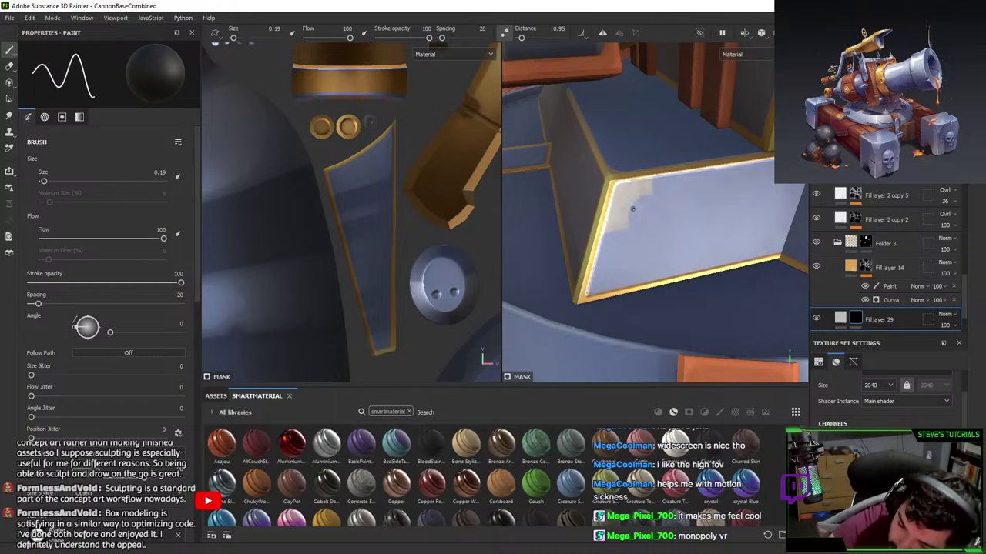
{"action": "key", "text": "x"}
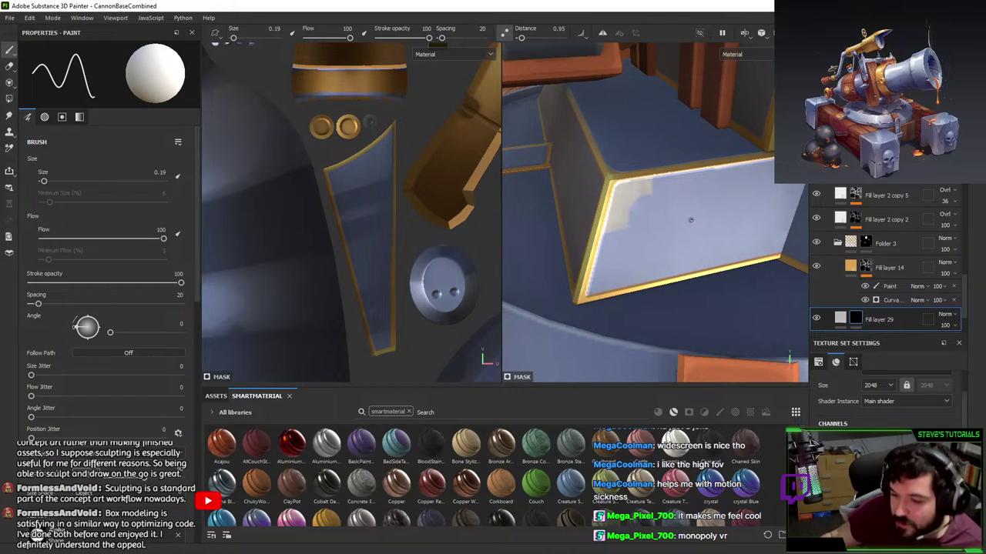
- Fill the remaining gaps inside the corner plate in white at brush size 1.03 and turn off Lazy Mouse
{"action": "scroll", "coordinate": [885, 254], "scroll_direction": "up", "scroll_amount": 3}
{"action": "scroll", "coordinate": [691, 220], "scroll_direction": "up", "scroll_amount": 2}
{"action": "scroll", "coordinate": [495, 257], "scroll_direction": "up", "scroll_amount": 1}
{"action": "scroll", "coordinate": [604, 222], "scroll_direction": "up", "scroll_amount": 2}
{"action": "left_click_drag", "start_coordinate": [604, 223], "coordinate": [592, 173], "text": "alt"}
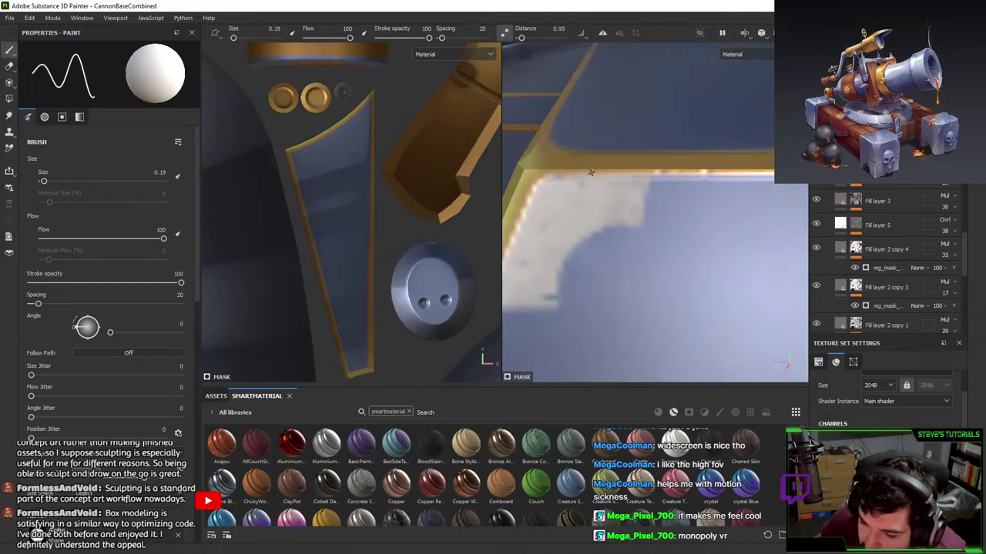
{"action": "middle_click_drag", "start_coordinate": [591, 172], "coordinate": [655, 158], "text": "alt"}
{"action": "left_click_drag", "start_coordinate": [43, 180], "coordinate": [50, 181]}
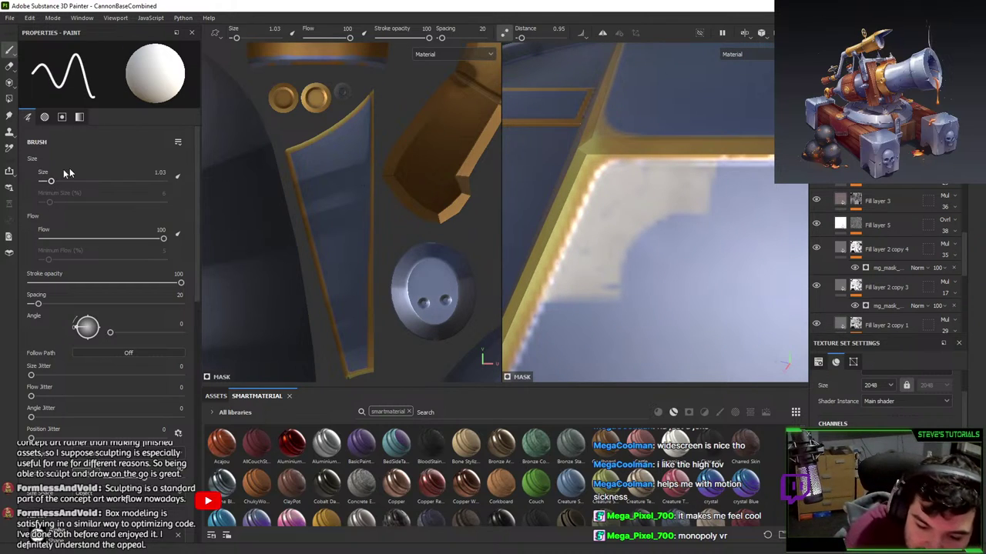
{"action": "left_click", "coordinate": [504, 34]}
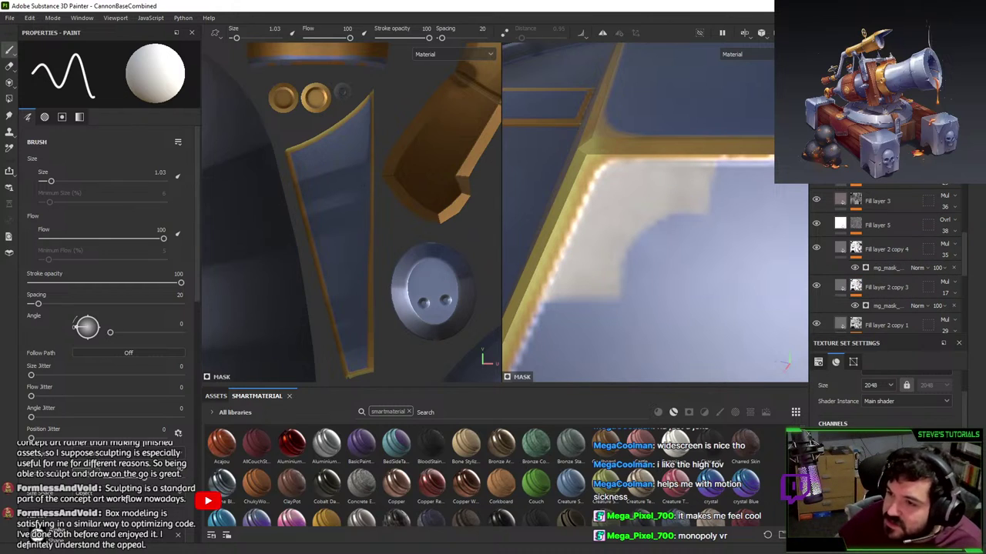
{"action": "scroll", "coordinate": [886, 389], "scroll_direction": "down", "scroll_amount": 2}
{"action": "scroll", "coordinate": [860, 283], "scroll_direction": "down", "scroll_amount": 2}
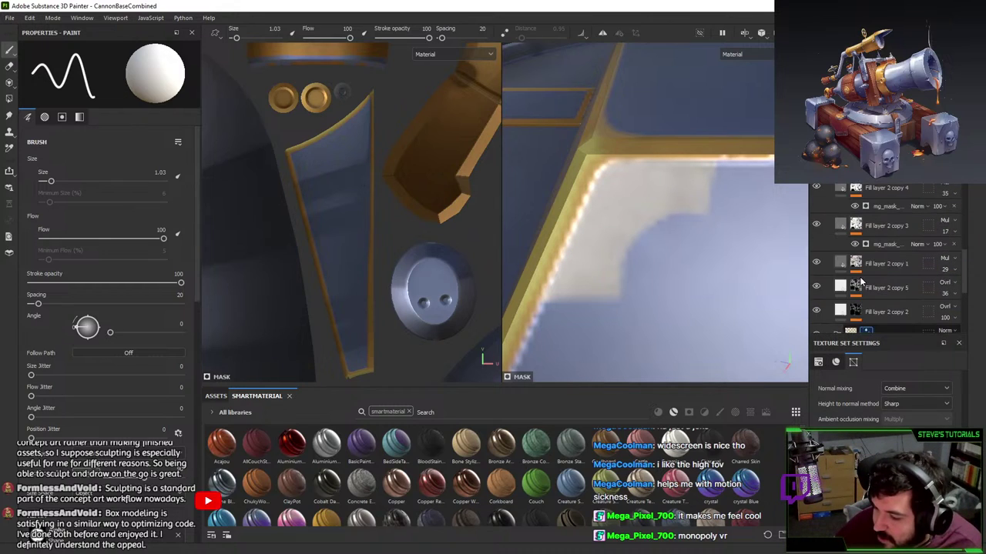
- Lower the height value of the corner plate's Fill layer 29 to -0.04
{"action": "scroll", "coordinate": [860, 284], "scroll_direction": "down", "scroll_amount": 4}
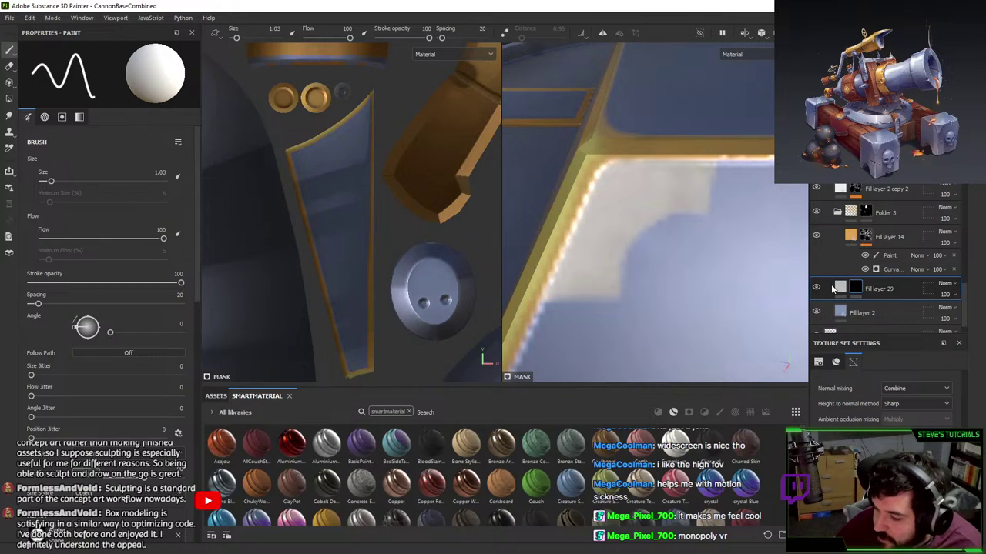
{"action": "left_click", "coordinate": [863, 289]}
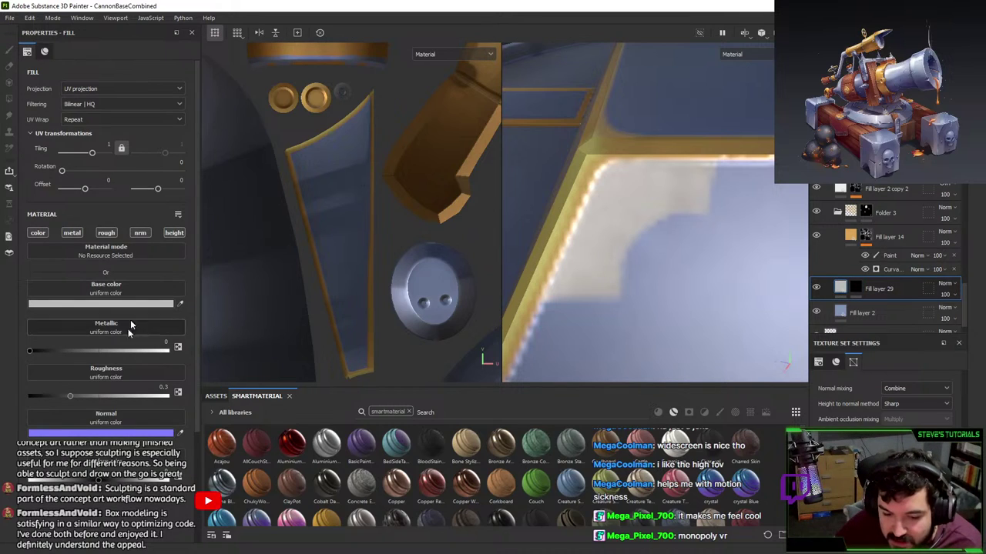
{"action": "left_click_drag", "start_coordinate": [98, 479], "coordinate": [95, 480]}
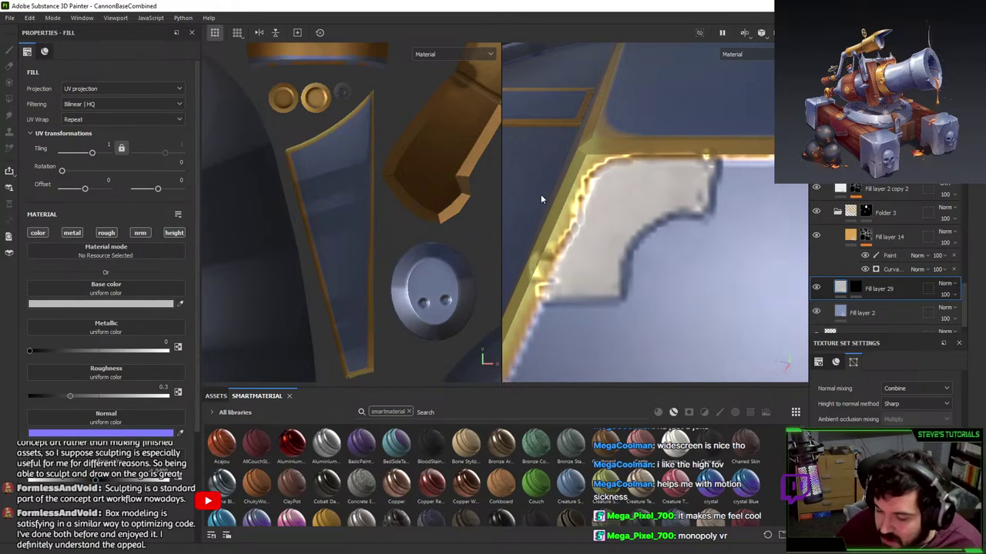
- Show the layer stack's Height channel and set the height blend modes of Fill layer 14 and Folder 3 to Normal
{"action": "left_click", "coordinate": [832, 151]}
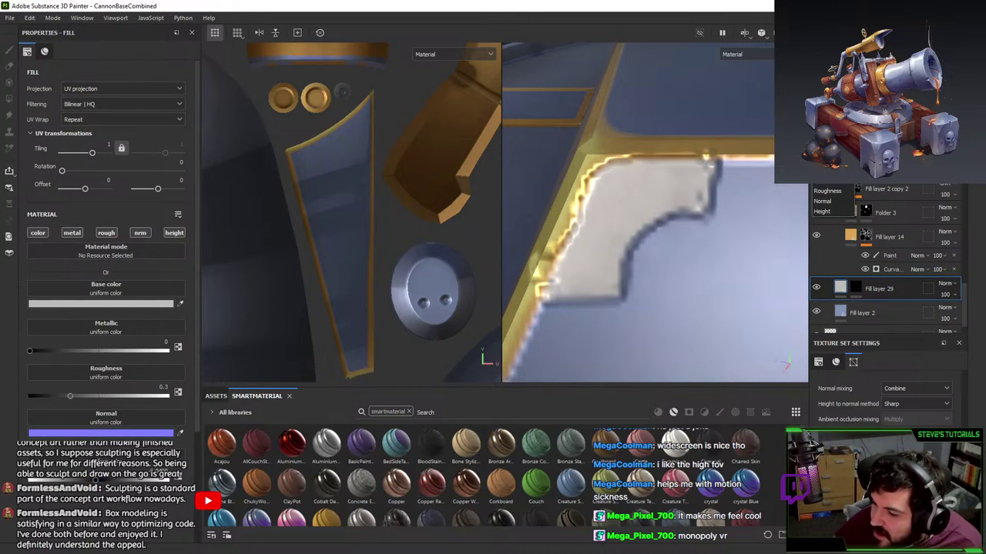
{"action": "left_click", "coordinate": [830, 214]}
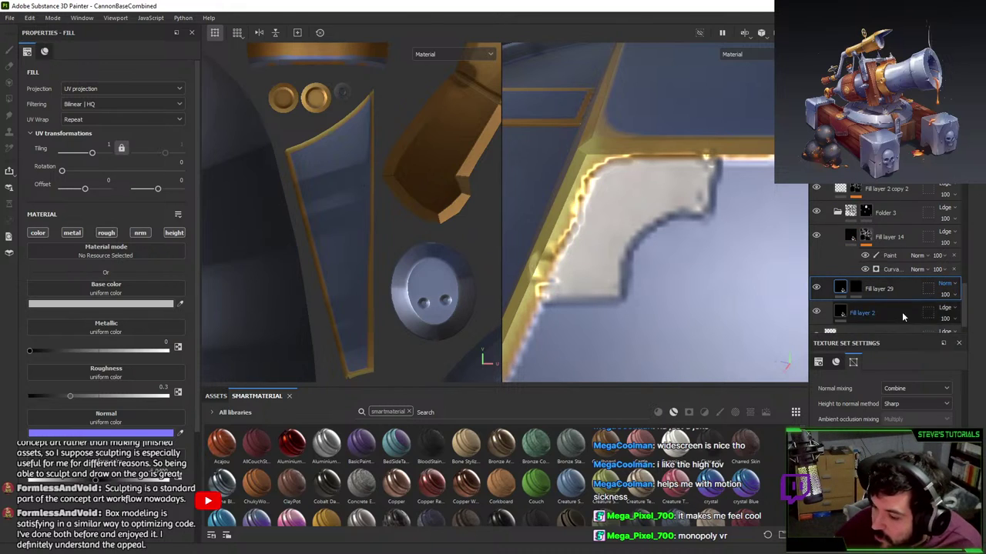
{"action": "left_click", "coordinate": [817, 236]}
{"action": "left_click", "coordinate": [817, 236]}
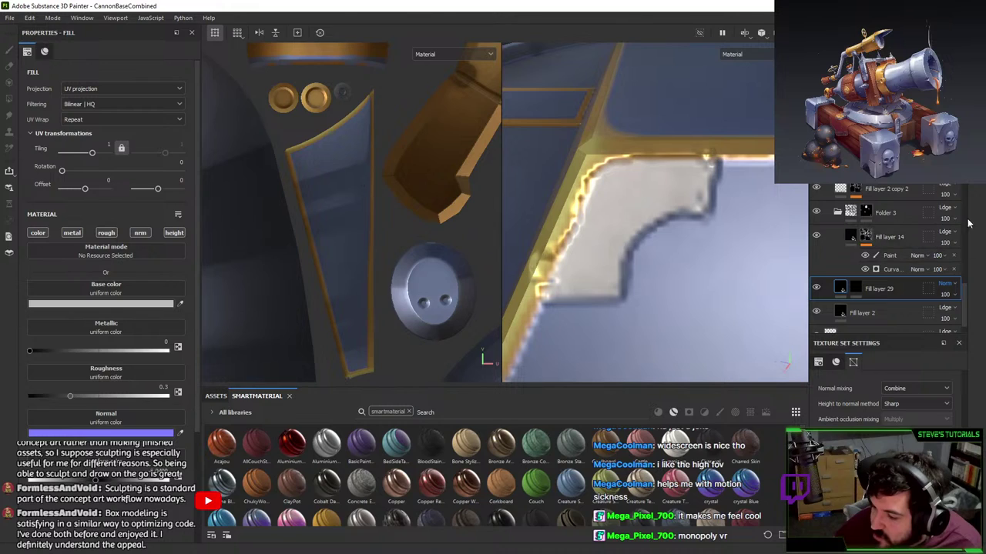
{"action": "left_click", "coordinate": [945, 231]}
{"action": "left_click", "coordinate": [932, 242]}
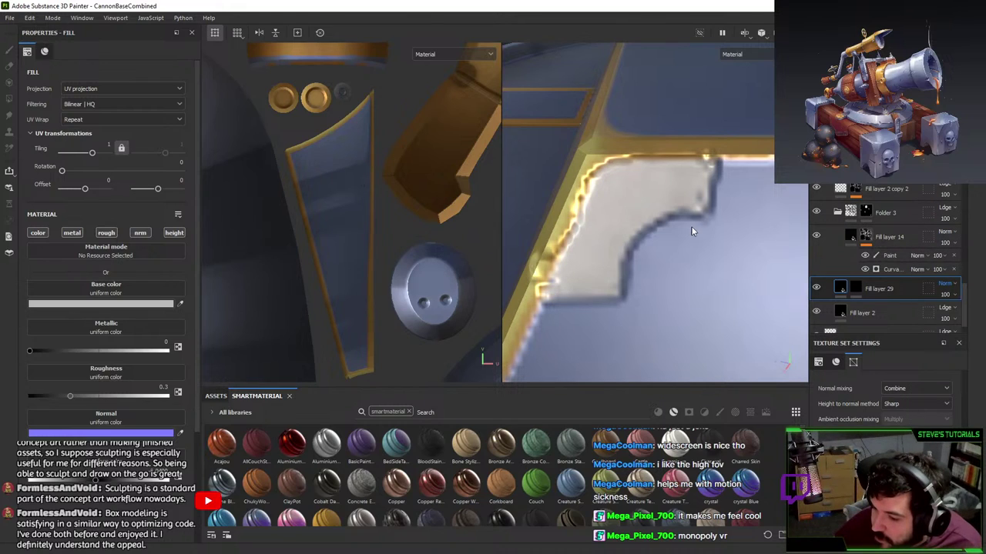
{"action": "left_click", "coordinate": [816, 235]}
{"action": "left_click", "coordinate": [817, 236]}
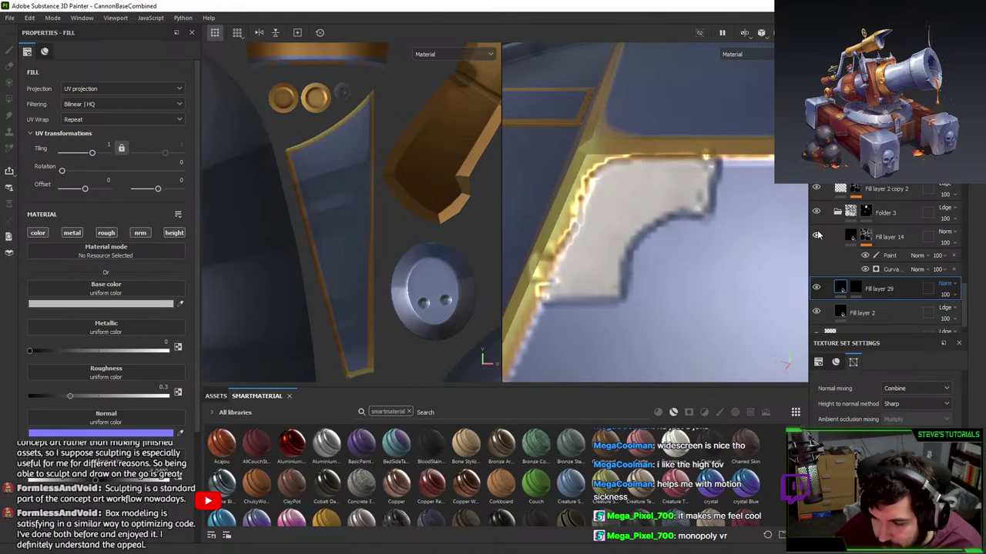
{"action": "left_click", "coordinate": [945, 208]}
{"action": "left_click", "coordinate": [928, 218]}
- Compare the corner plate and gold trim with Fill layer 29 and Fill layer 14 toggled off and on
{"action": "left_click_drag", "start_coordinate": [772, 235], "coordinate": [696, 187], "text": "alt"}
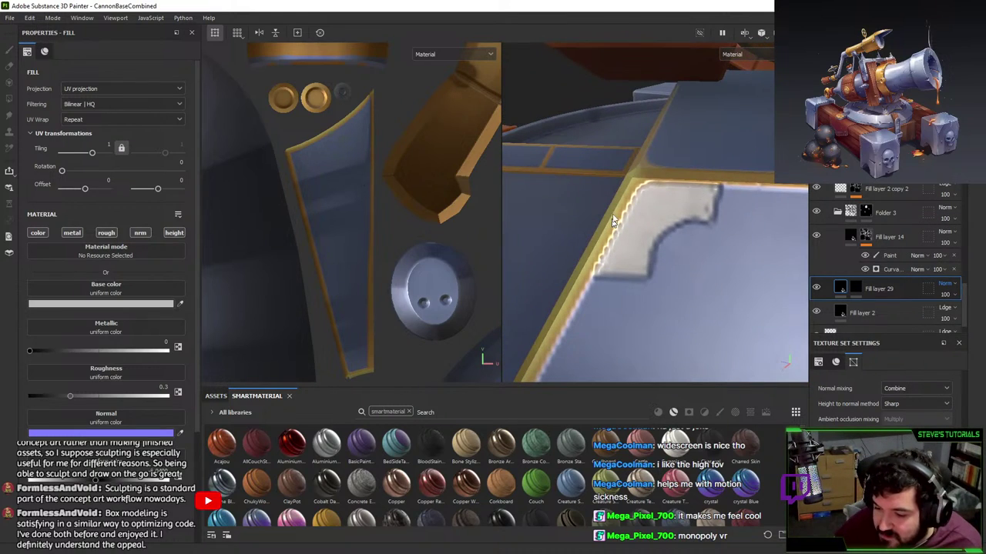
{"action": "left_click", "coordinate": [816, 288]}
{"action": "left_click", "coordinate": [816, 287]}
{"action": "left_click", "coordinate": [816, 287]}
{"action": "left_click", "coordinate": [817, 287]}
{"action": "left_click", "coordinate": [816, 287]}
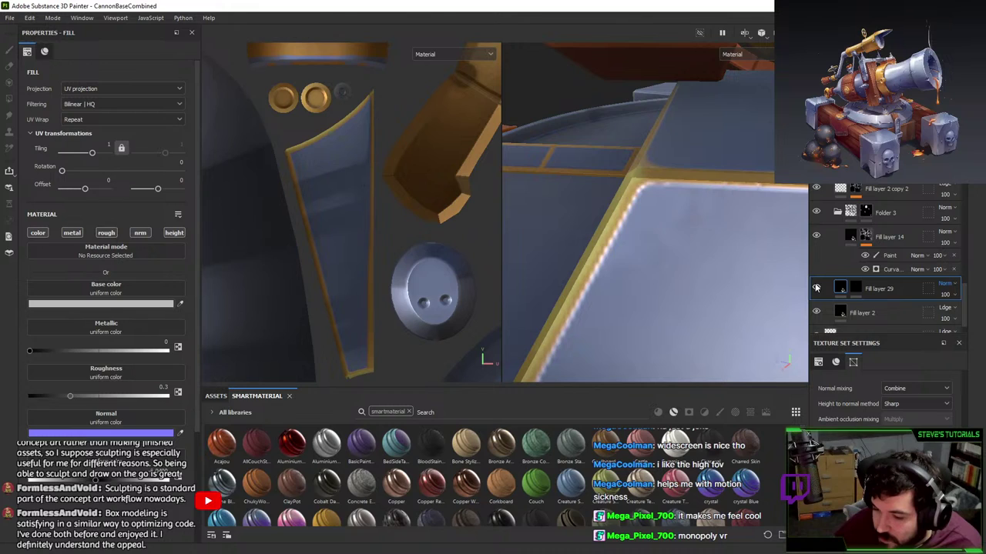
{"action": "left_click", "coordinate": [816, 287]}
{"action": "left_click", "coordinate": [816, 287]}
{"action": "left_click", "coordinate": [816, 287]}
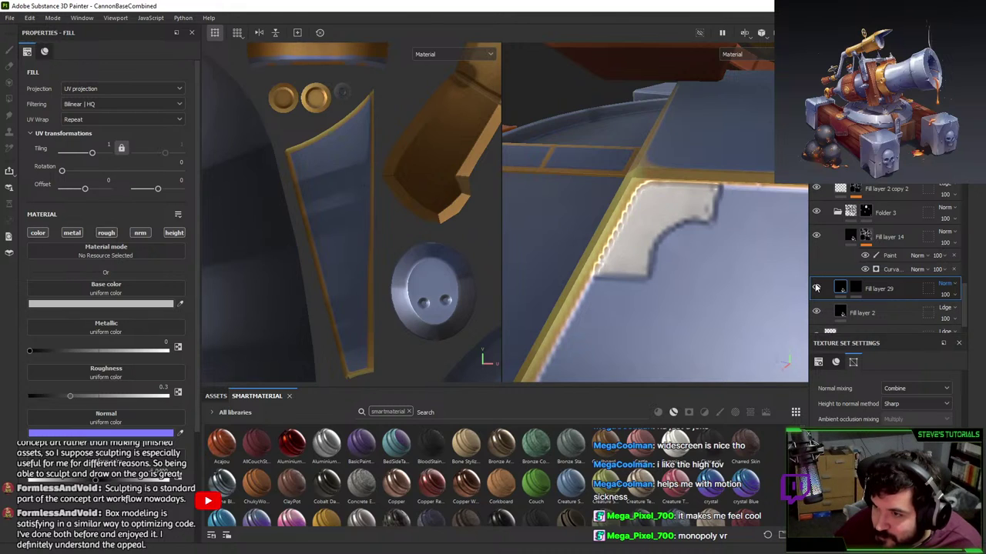
{"action": "left_click", "coordinate": [816, 287]}
{"action": "left_click", "coordinate": [816, 287]}
{"action": "left_click", "coordinate": [816, 237]}
{"action": "left_click", "coordinate": [816, 237]}
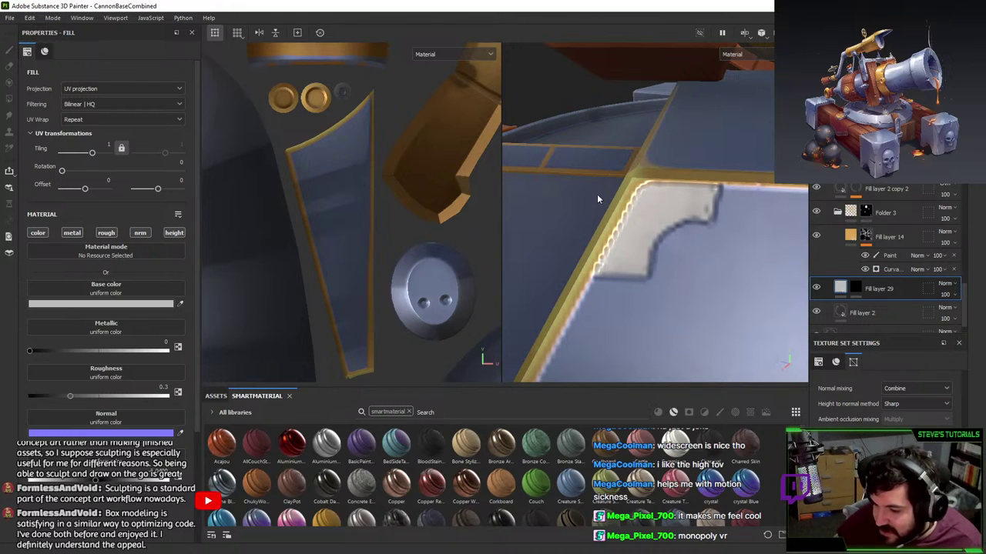
- Try the Multiply blend mode on Fill layer 29's base color and restore Normal
{"action": "left_click", "coordinate": [857, 287]}
{"action": "scroll", "coordinate": [743, 235], "scroll_direction": "up", "scroll_amount": 3}
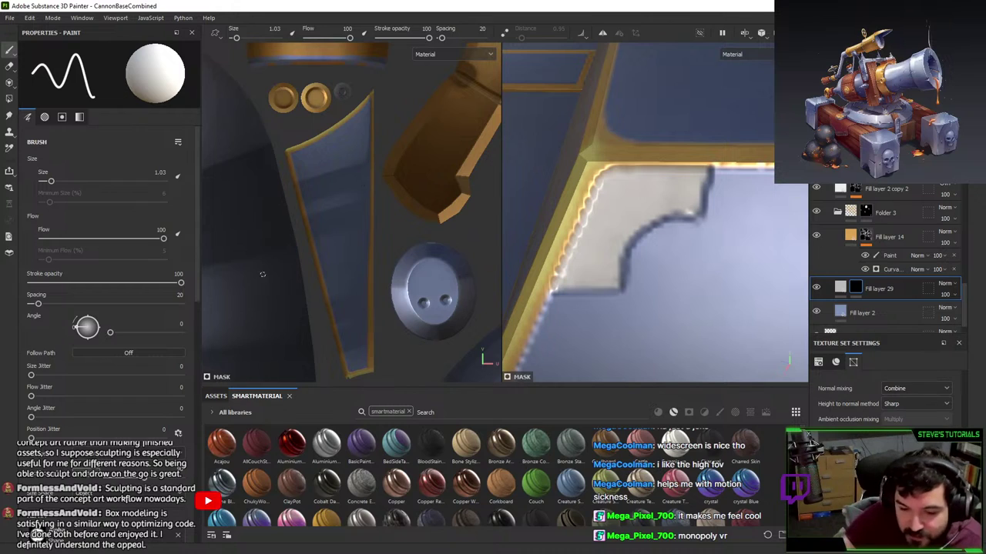
{"action": "scroll", "coordinate": [193, 277], "scroll_direction": "down", "scroll_amount": 5}
{"action": "scroll", "coordinate": [189, 300], "scroll_direction": "down", "scroll_amount": 1}
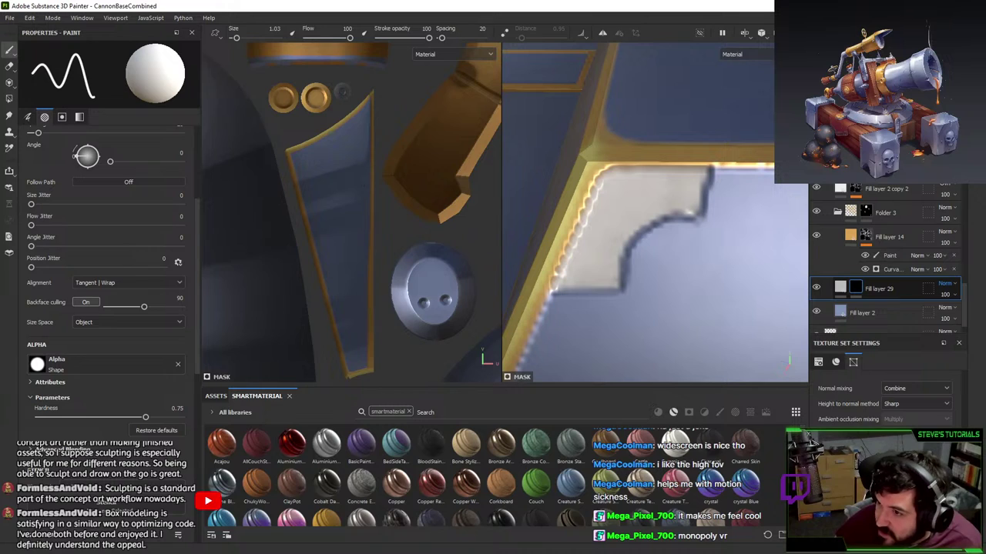
{"action": "left_click", "coordinate": [916, 254]}
{"action": "left_click_drag", "start_coordinate": [740, 268], "coordinate": [745, 270], "text": "alt"}
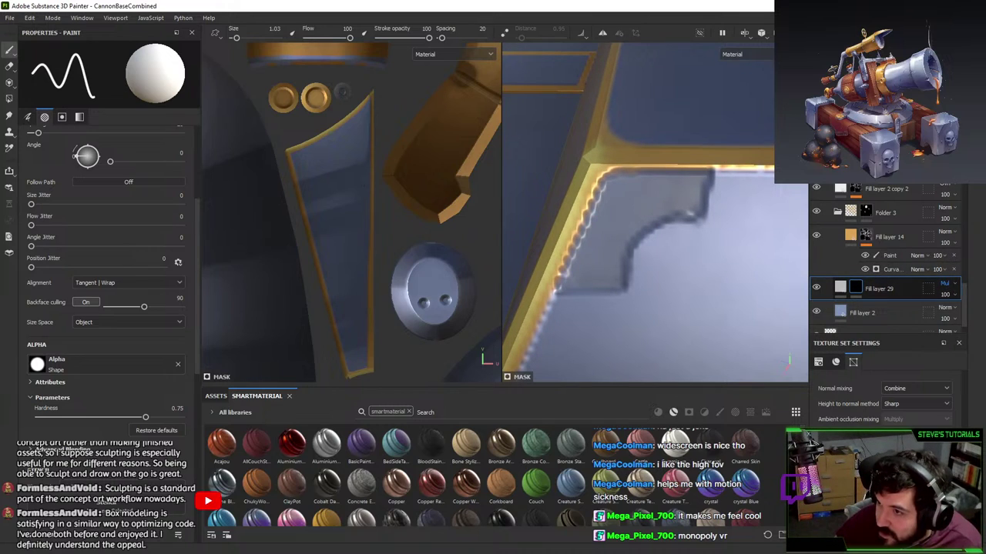
{"action": "left_click", "coordinate": [941, 194]}
- Sample a dark blue-violet base color for Fill layer 29 and disable its metallic, roughness and normal channels
{"action": "left_click", "coordinate": [839, 287]}
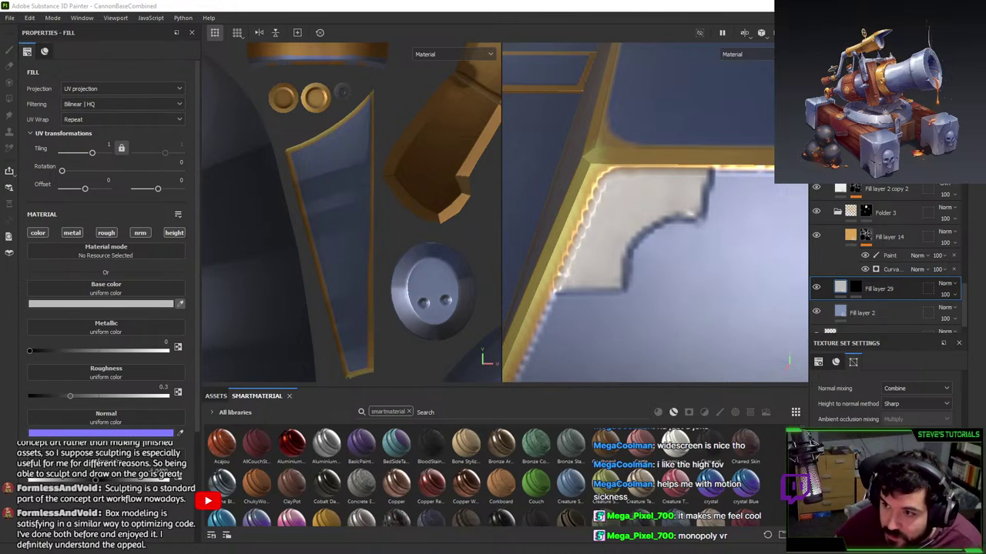
{"action": "left_click", "coordinate": [493, 219]}
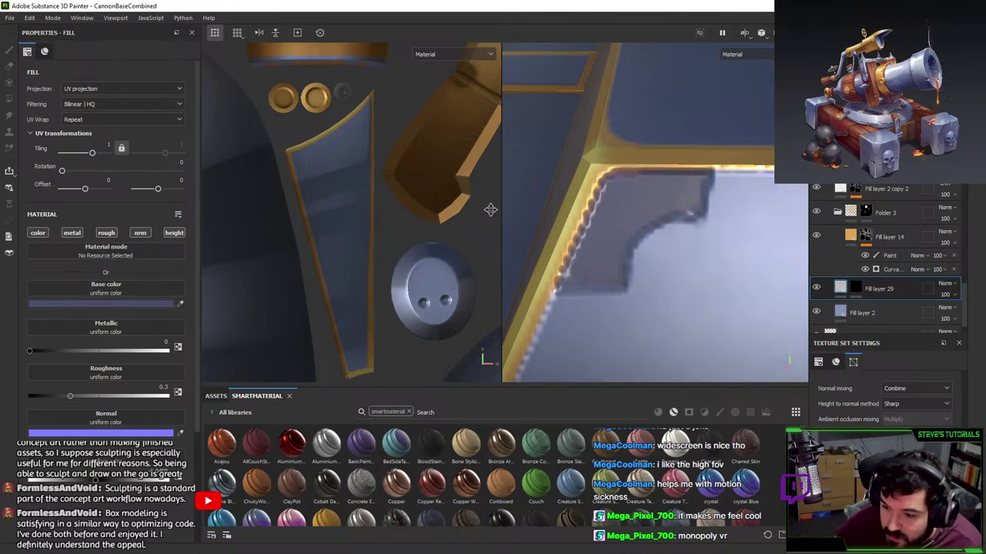
{"action": "left_click", "coordinate": [72, 232]}
{"action": "left_click", "coordinate": [106, 232]}
{"action": "left_click", "coordinate": [140, 232]}
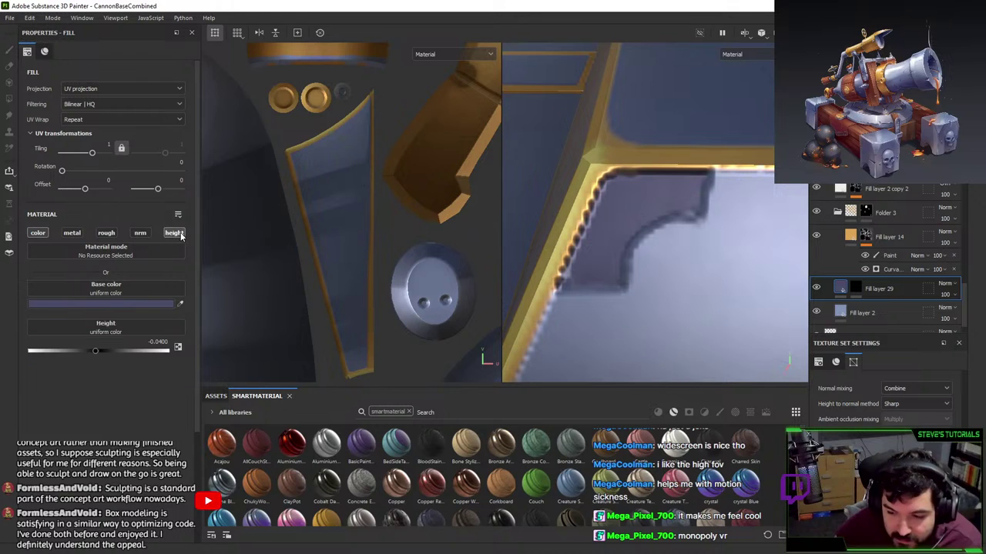
- Compare the corner plate with its height channel off and on, and set Fill layer 29's height to -0.01
{"action": "left_click", "coordinate": [174, 232]}
{"action": "scroll", "coordinate": [700, 192], "scroll_direction": "down", "scroll_amount": 3}
{"action": "left_click_drag", "start_coordinate": [699, 202], "coordinate": [739, 223], "text": "alt"}
{"action": "left_click", "coordinate": [174, 233]}
{"action": "left_click", "coordinate": [158, 341]}
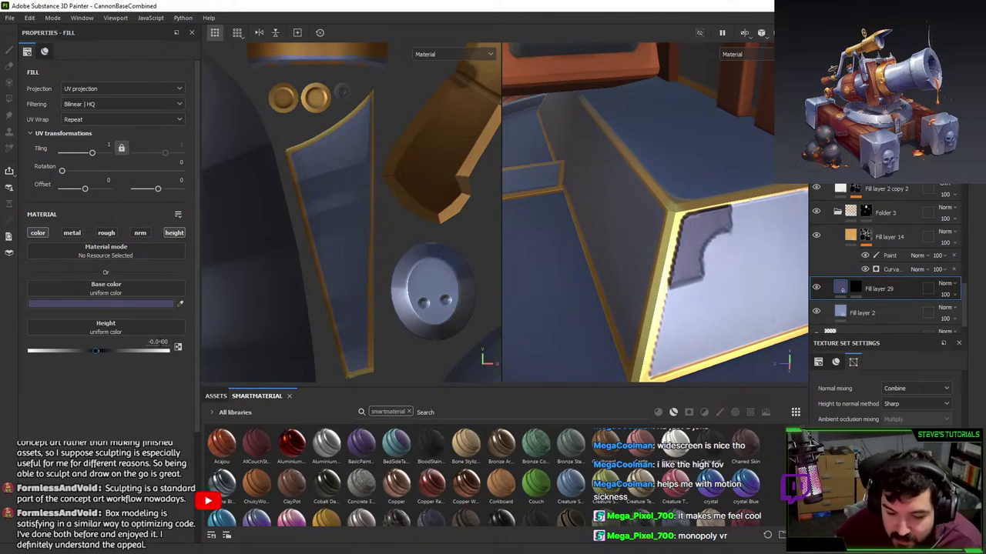
{"action": "left_click", "coordinate": [167, 341]}
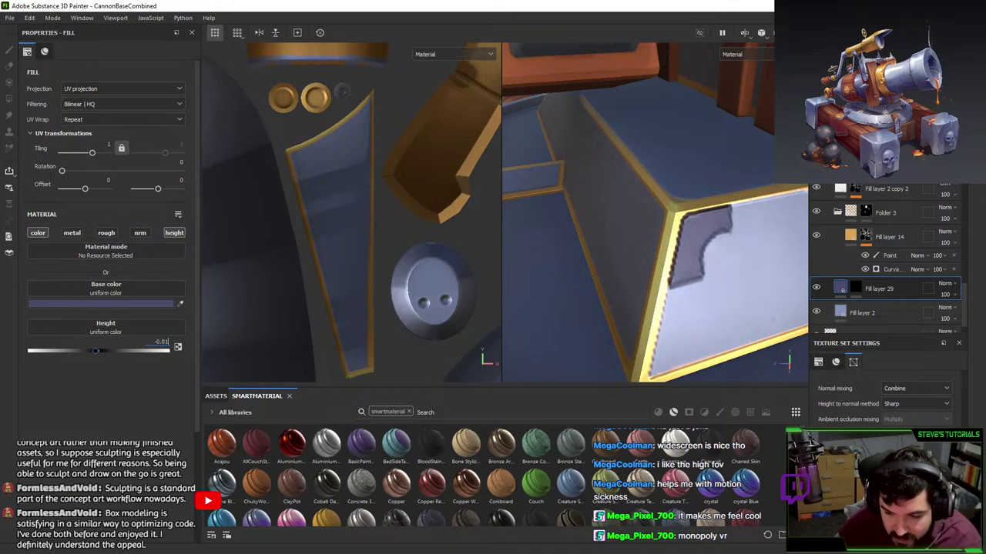
{"action": "key", "text": "Return"}
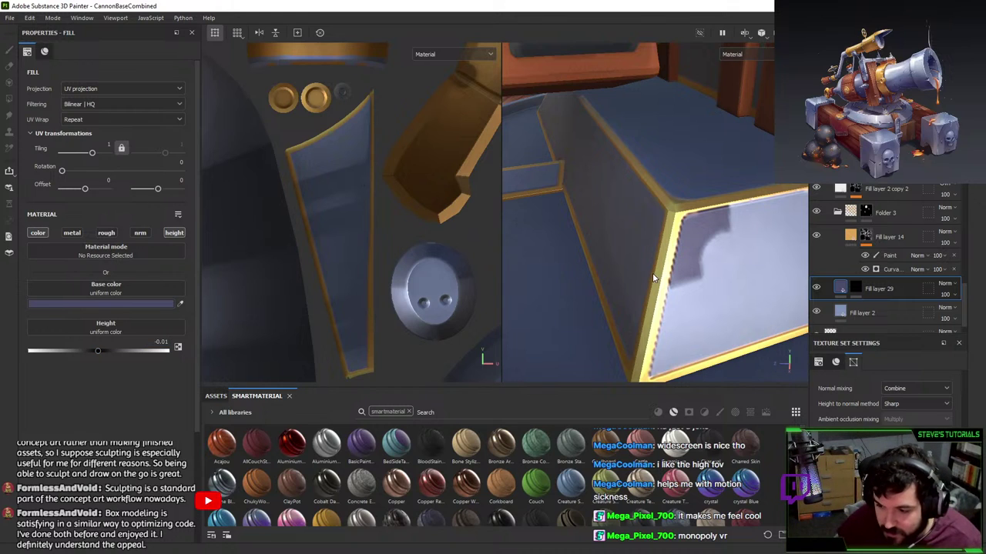
- Set the height of the corner plate's Fill layer 29 to -0.005
{"action": "scroll", "coordinate": [652, 277], "scroll_direction": "down", "scroll_amount": 3}
{"action": "left_click_drag", "start_coordinate": [670, 177], "coordinate": [685, 219], "text": "alt"}
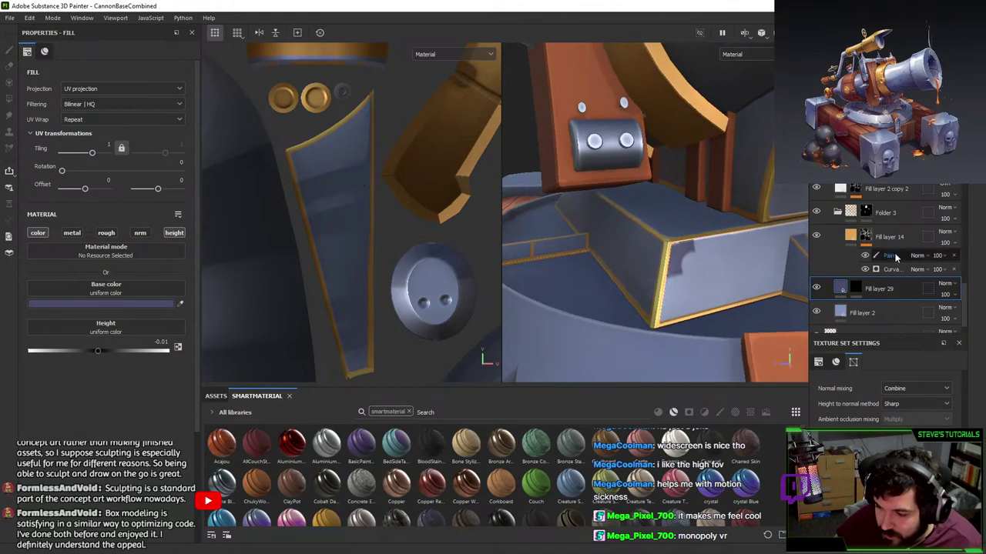
{"action": "left_click", "coordinate": [852, 240]}
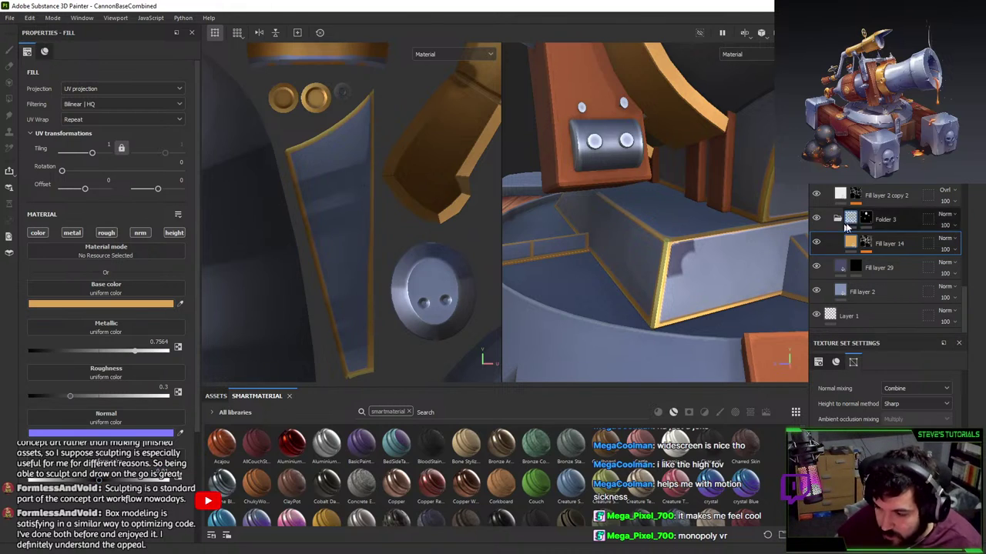
{"action": "left_click", "coordinate": [838, 267]}
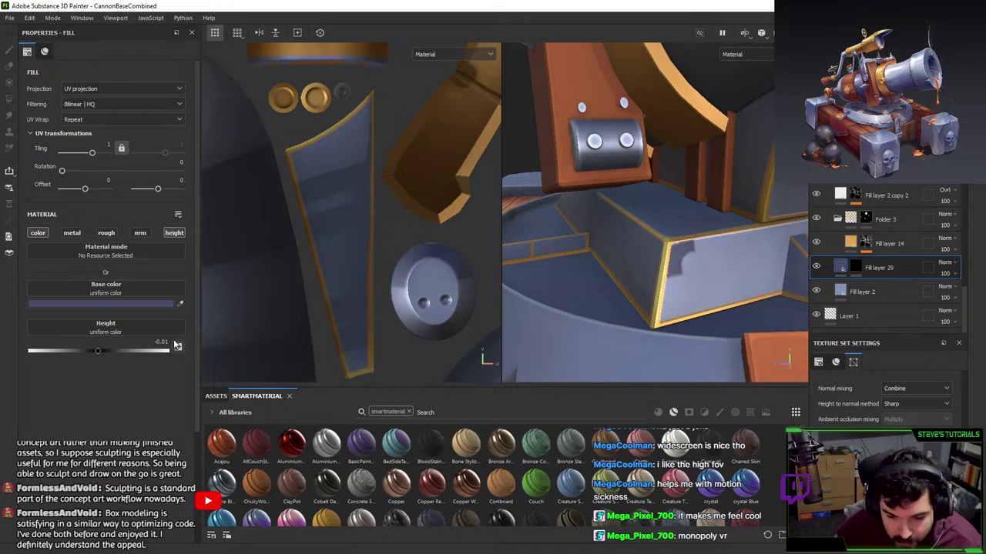
{"action": "type", "text": "-0.01"}
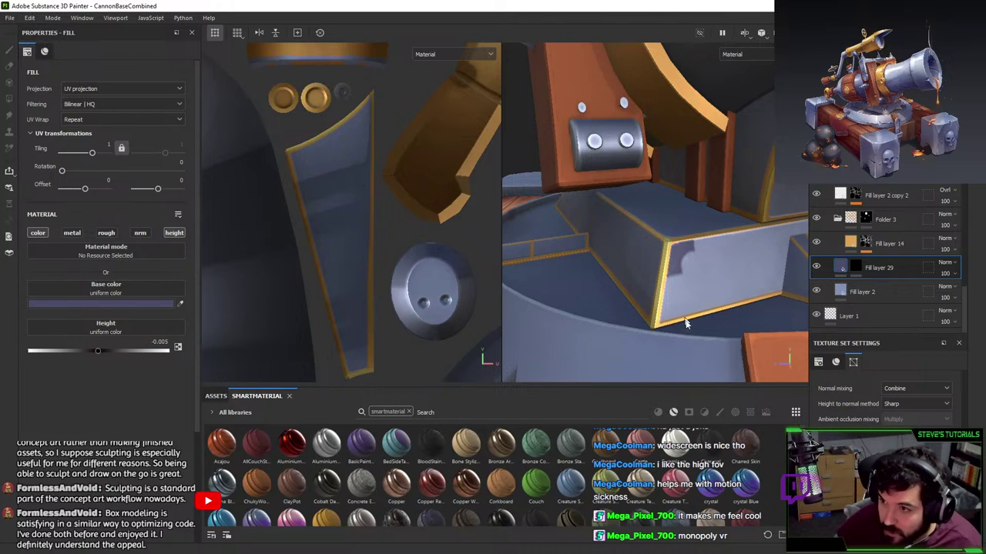
- Paint a gold rivet dot inside the corner plate's curved notch on the Paint effect of Fill layer 14's mask
{"action": "right_click_drag", "start_coordinate": [707, 271], "coordinate": [685, 260], "text": "alt"}
{"action": "left_click_drag", "start_coordinate": [685, 260], "coordinate": [711, 231], "text": "alt"}
{"action": "right_click_drag", "start_coordinate": [710, 231], "coordinate": [654, 311], "text": "alt"}
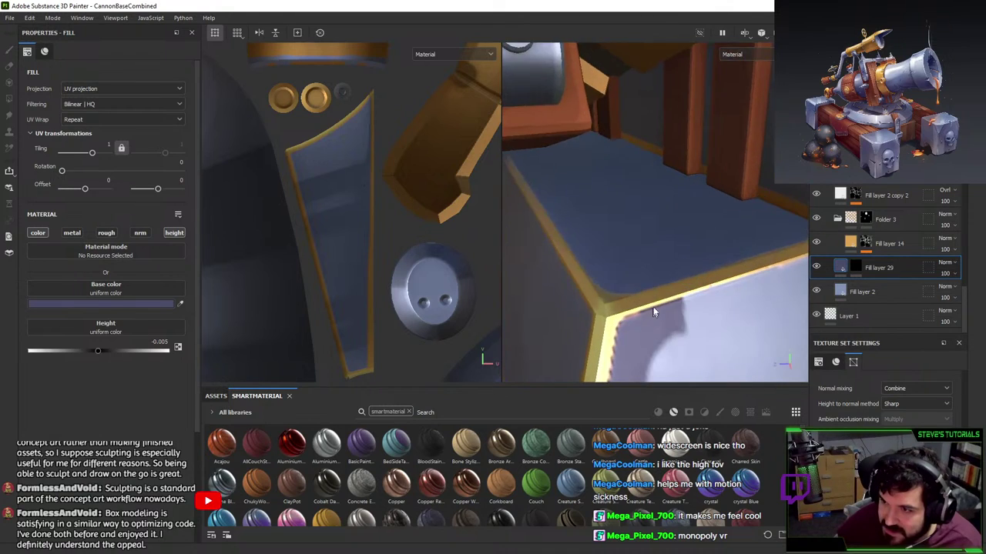
{"action": "left_click_drag", "start_coordinate": [653, 311], "coordinate": [672, 235], "text": "alt"}
{"action": "right_click_drag", "start_coordinate": [673, 235], "coordinate": [722, 237], "text": "shift"}
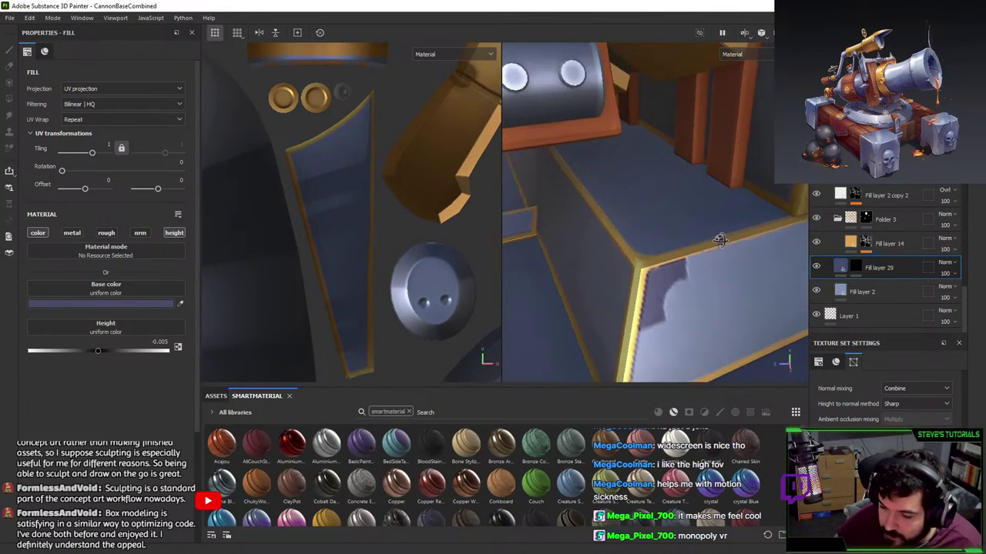
{"action": "left_click_drag", "start_coordinate": [721, 238], "coordinate": [668, 234], "text": "alt"}
{"action": "left_click", "coordinate": [866, 243]}
{"action": "right_click_drag", "start_coordinate": [687, 237], "coordinate": [679, 276], "text": "alt"}
{"action": "middle_click_drag", "start_coordinate": [679, 276], "coordinate": [698, 201], "text": "alt"}
{"action": "scroll", "coordinate": [697, 202], "scroll_direction": "up", "scroll_amount": 2}
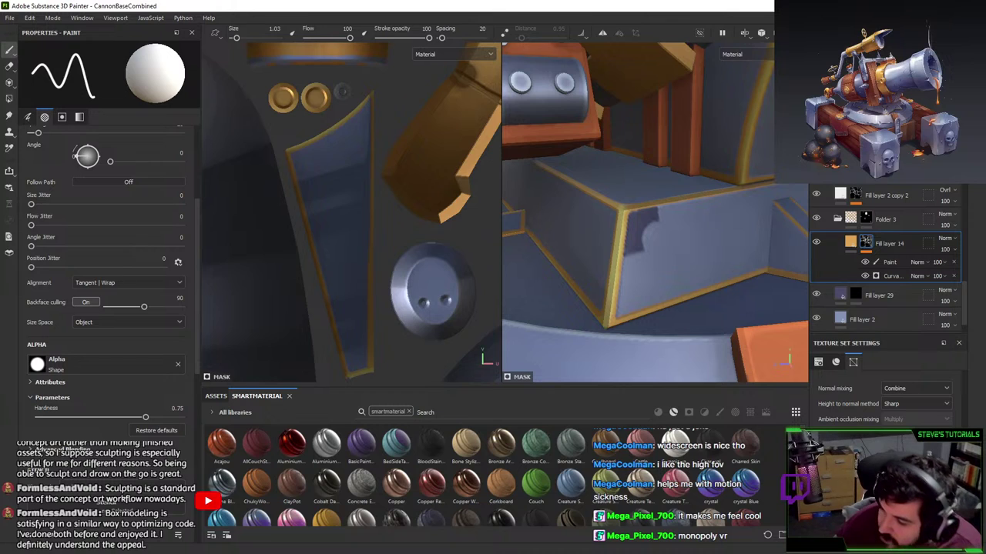
{"action": "left_click", "coordinate": [889, 262]}
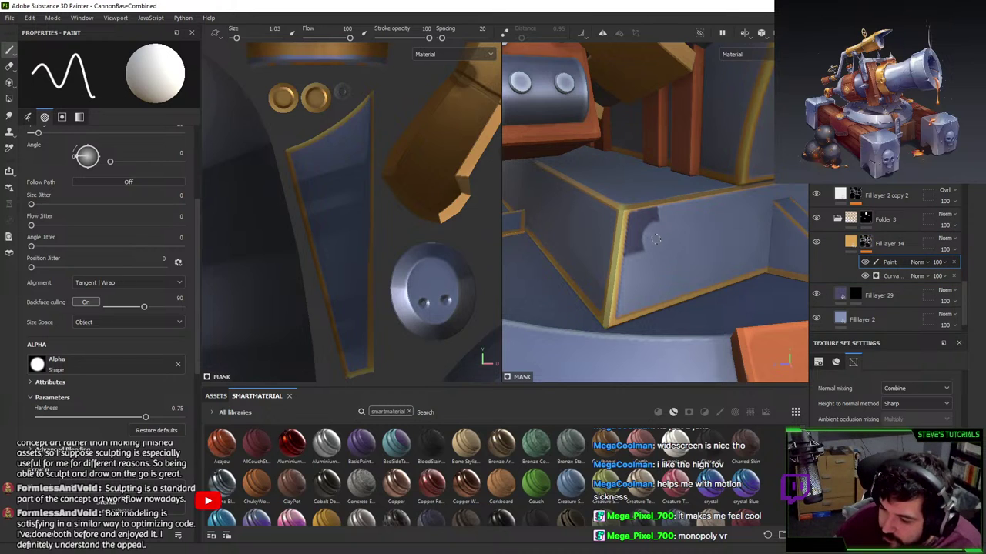
{"action": "scroll", "coordinate": [650, 235], "scroll_direction": "down", "scroll_amount": 10}
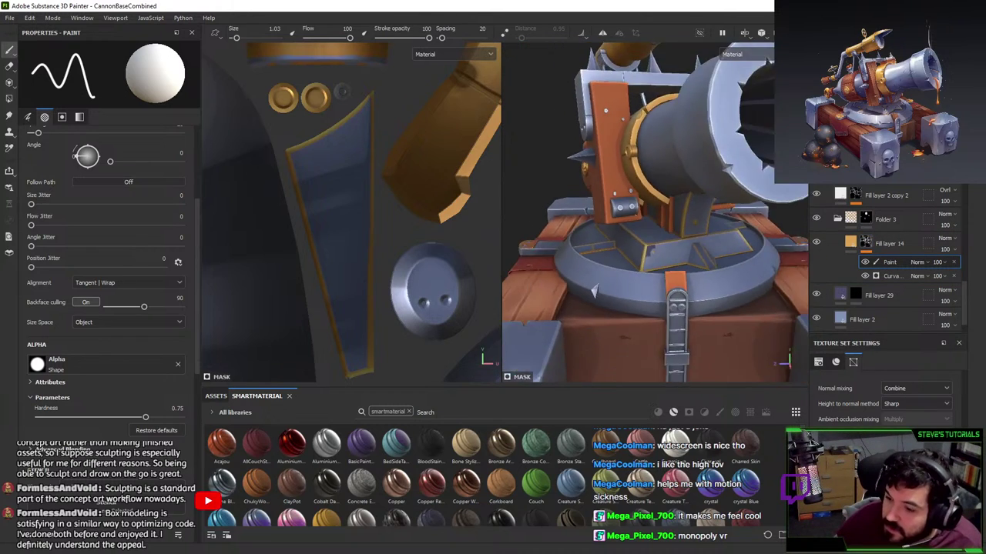
{"action": "scroll", "coordinate": [695, 204], "scroll_direction": "up", "scroll_amount": 5}
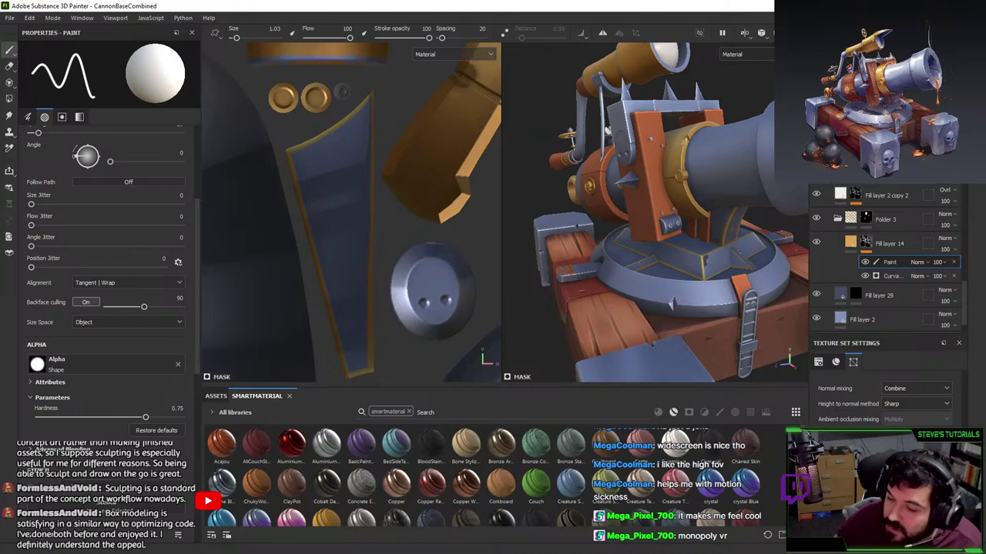
- Reduce the corner plate's contrast by setting Fill layer 29's opacity to 63
{"action": "left_click", "coordinate": [944, 302]}
{"action": "left_click", "coordinate": [952, 317]}
{"action": "scroll", "coordinate": [724, 292], "scroll_direction": "up", "scroll_amount": 5}
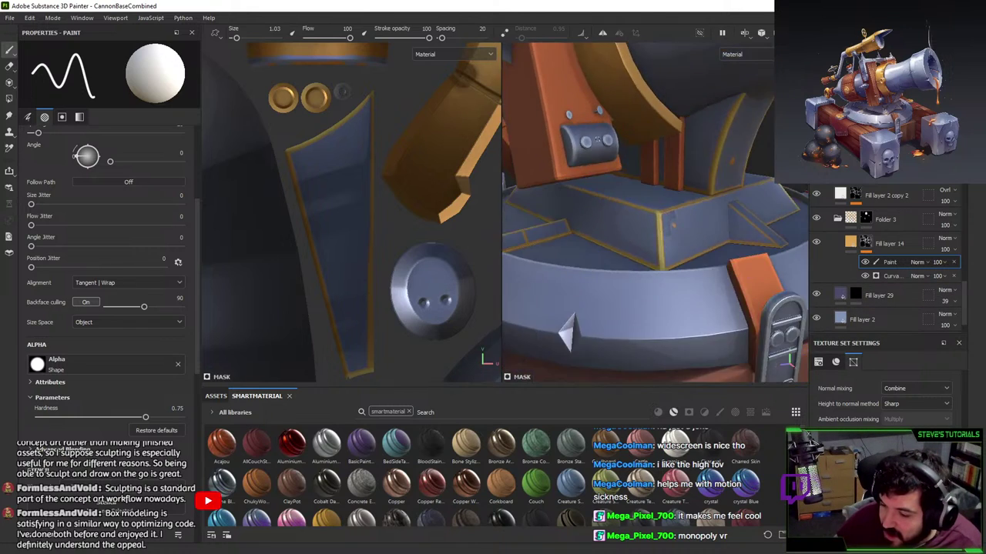
{"action": "scroll", "coordinate": [711, 221], "scroll_direction": "up", "scroll_amount": 3}
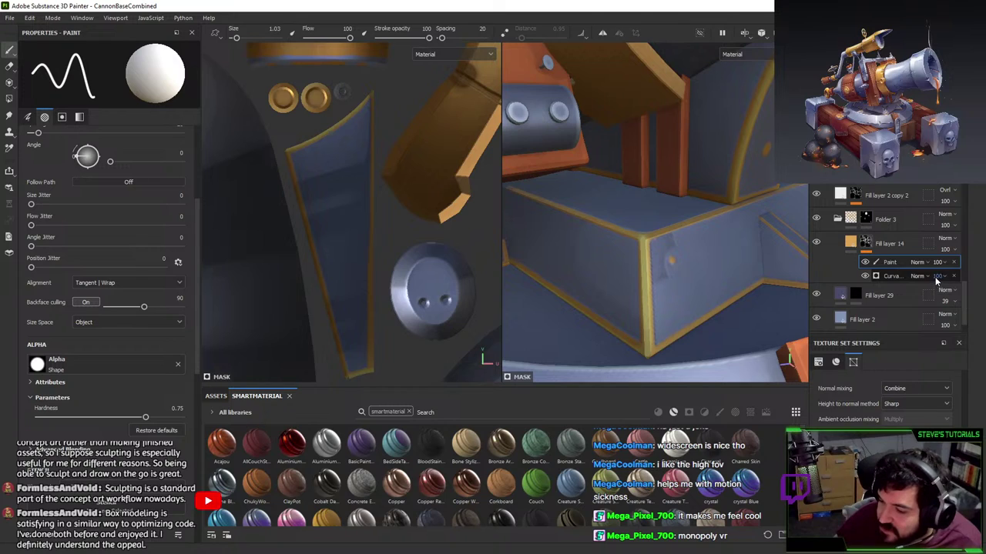
{"action": "left_click_drag", "start_coordinate": [944, 301], "coordinate": [962, 319]}
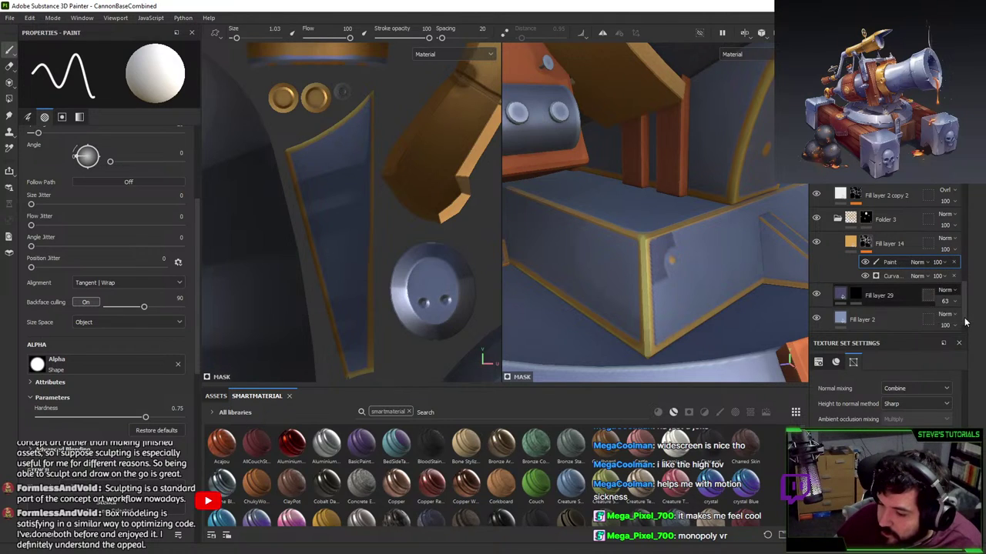
- Set the brush size to 0.23 and erase excess gold around the base block's upper corner on the Paint effect of Fill layer 14's mask
{"action": "scroll", "coordinate": [677, 216], "scroll_direction": "up", "scroll_amount": 4}
{"action": "middle_click_drag", "start_coordinate": [678, 293], "coordinate": [680, 235], "text": "alt"}
{"action": "left_click", "coordinate": [867, 243]}
{"action": "key", "text": "x"}
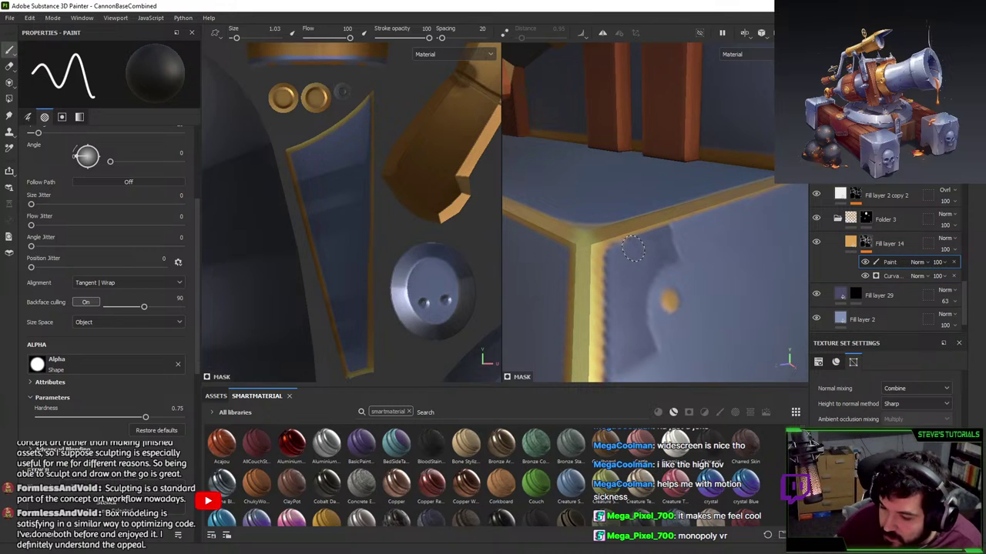
{"action": "mouse_move", "coordinate": [628, 248]}
{"action": "left_mouse_down", "text": "alt"}
{"action": "mouse_move", "coordinate": [681, 301]}
{"action": "mouse_move", "coordinate": [728, 268]}
{"action": "left_mouse_up", "text": "alt"}
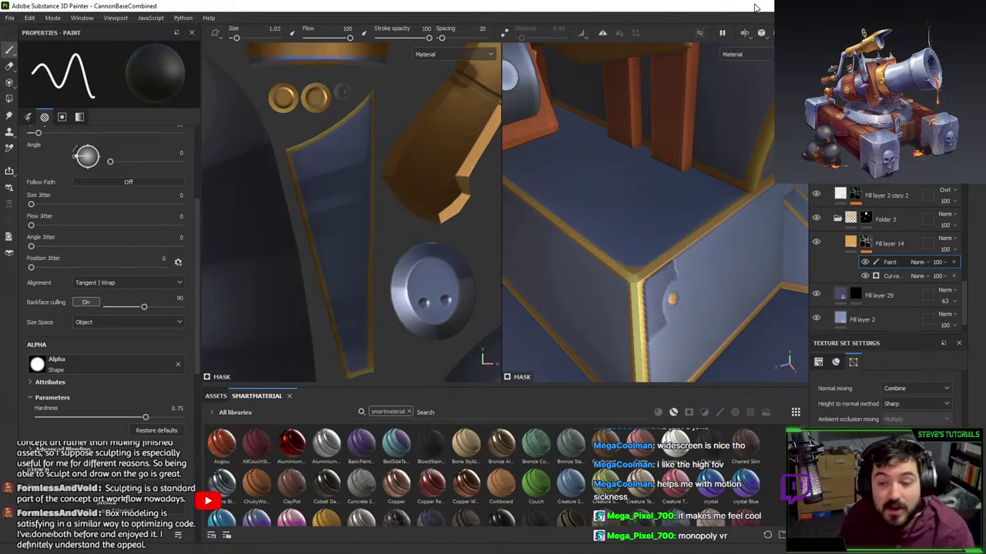
{"action": "left_click_drag", "start_coordinate": [697, 178], "coordinate": [661, 268], "text": "alt"}
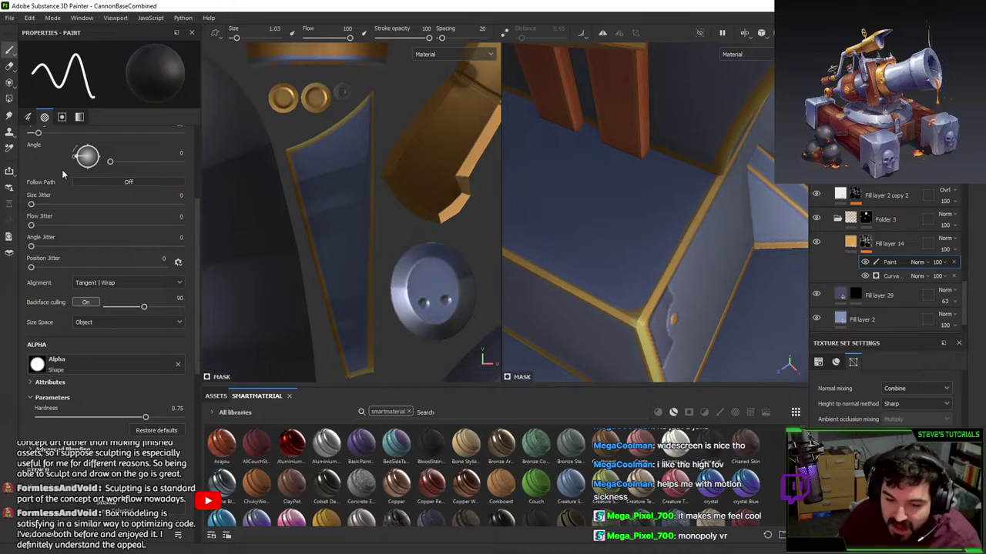
{"action": "scroll", "coordinate": [63, 175], "scroll_direction": "up", "scroll_amount": 5}
{"action": "left_click", "coordinate": [47, 182]}
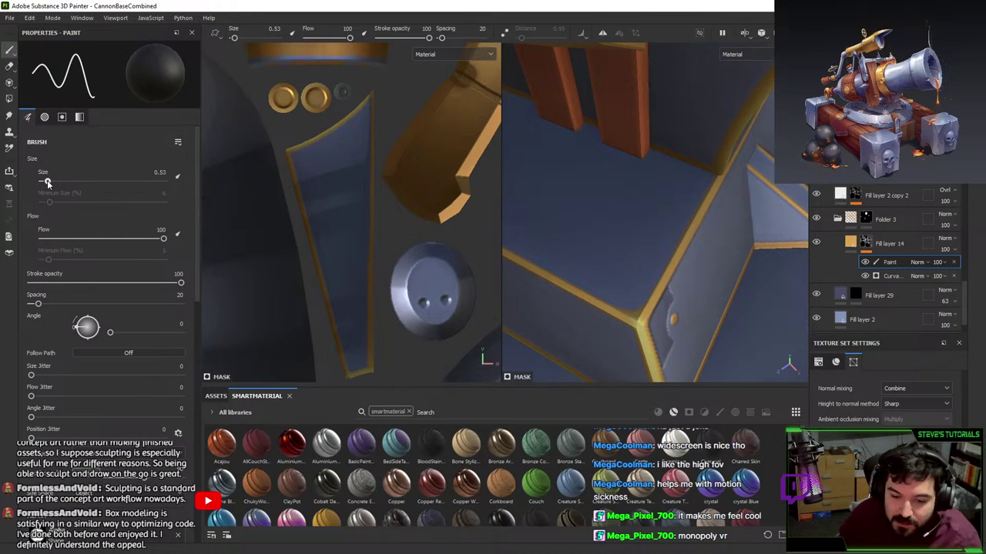
{"action": "mouse_move", "coordinate": [639, 323]}
{"action": "left_mouse_down", "text": "alt"}
{"action": "mouse_move", "coordinate": [590, 363]}
{"action": "mouse_move", "coordinate": [619, 323]}
{"action": "left_mouse_up", "text": "alt"}
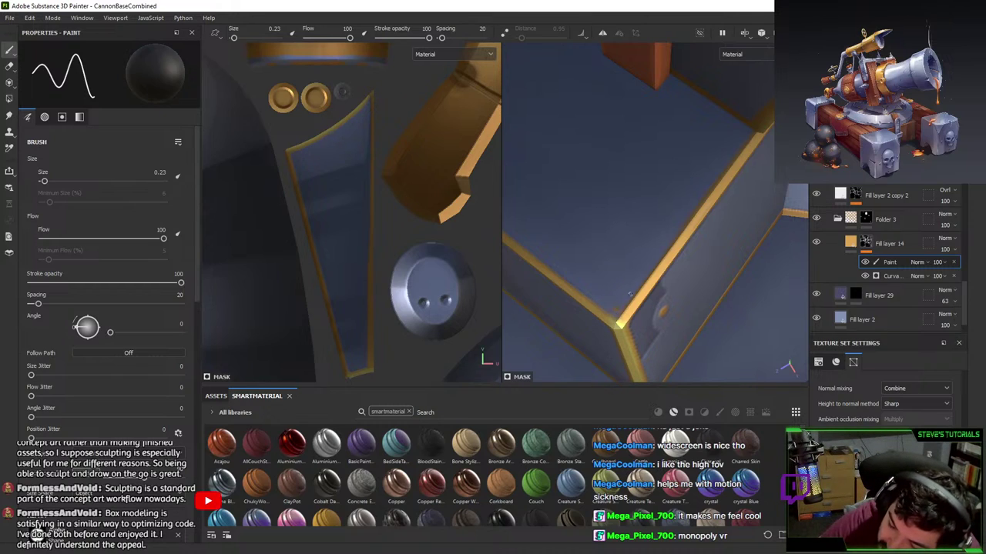
- Return to Fill layer 14's Paint effect and erase the uneven gold along the trim above the front panel's corner plate
{"action": "mouse_move", "coordinate": [612, 235]}
{"action": "left_mouse_down", "text": "alt"}
{"action": "mouse_move", "coordinate": [659, 231]}
{"action": "mouse_move", "coordinate": [726, 286]}
{"action": "left_mouse_up", "text": "alt"}
{"action": "scroll", "coordinate": [686, 240], "scroll_direction": "down", "scroll_amount": 2}
{"action": "middle_click_drag", "start_coordinate": [726, 286], "coordinate": [696, 278], "text": "alt"}
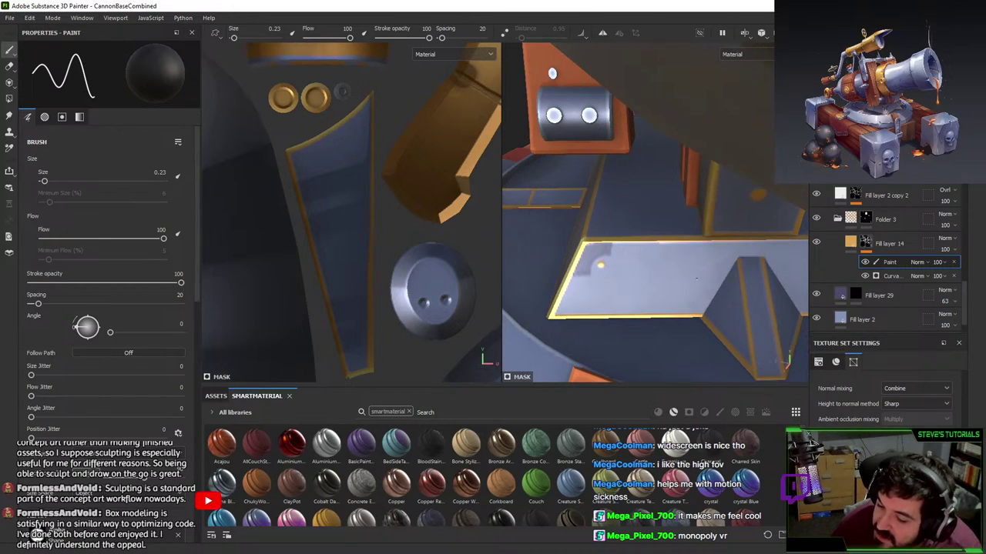
{"action": "left_click_drag", "start_coordinate": [697, 279], "coordinate": [716, 282], "text": "alt"}
{"action": "left_click", "coordinate": [846, 300]}
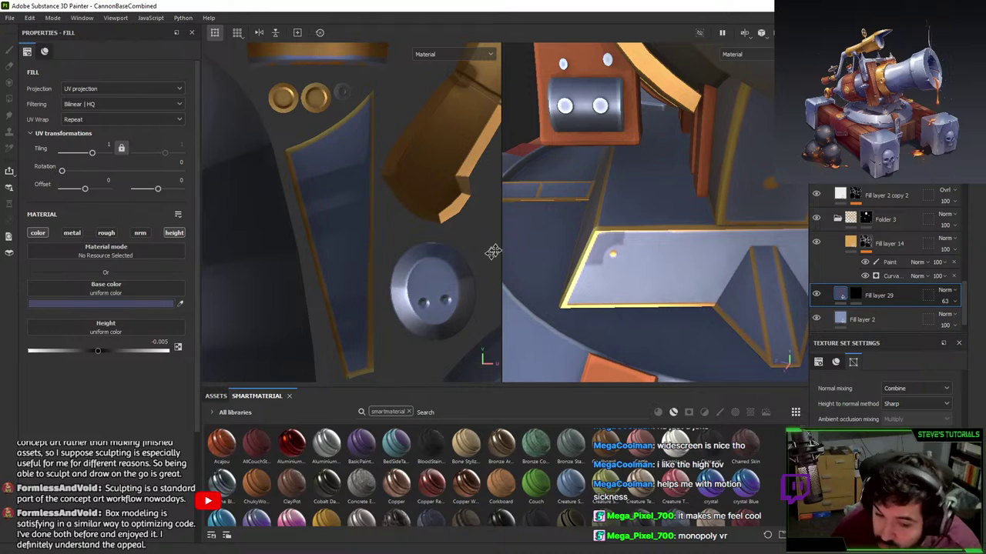
{"action": "middle_click_drag", "start_coordinate": [621, 316], "coordinate": [632, 306], "text": "alt"}
{"action": "left_click", "coordinate": [855, 296]}
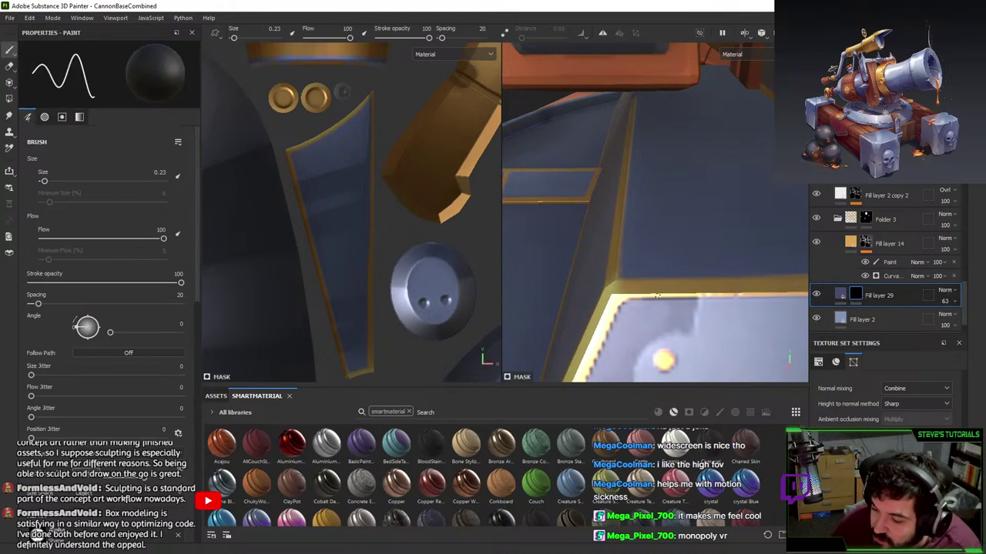
{"action": "left_click", "coordinate": [889, 262]}
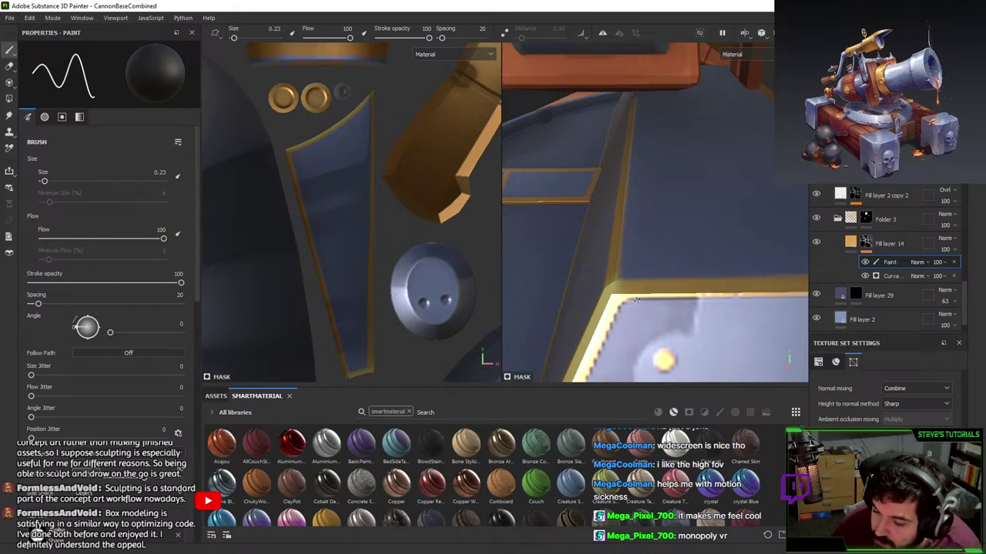
{"action": "left_click_drag", "start_coordinate": [630, 300], "coordinate": [670, 199], "text": "alt"}
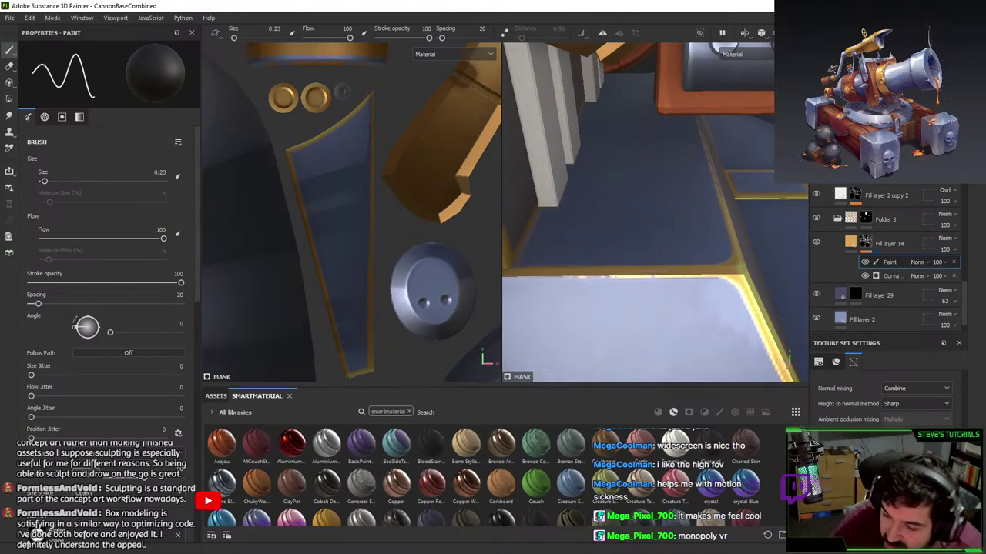
- Paint a straight gold strip in white along the front panel's upper edge on Fill layer 14's mask
{"action": "mouse_move", "coordinate": [701, 308]}
{"action": "left_mouse_down", "text": "alt"}
{"action": "mouse_move", "coordinate": [710, 157]}
{"action": "mouse_move", "coordinate": [657, 170]}
{"action": "mouse_move", "coordinate": [552, 157]}
{"action": "mouse_move", "coordinate": [587, 139]}
{"action": "left_mouse_up", "text": "alt"}
{"action": "key", "text": "x"}
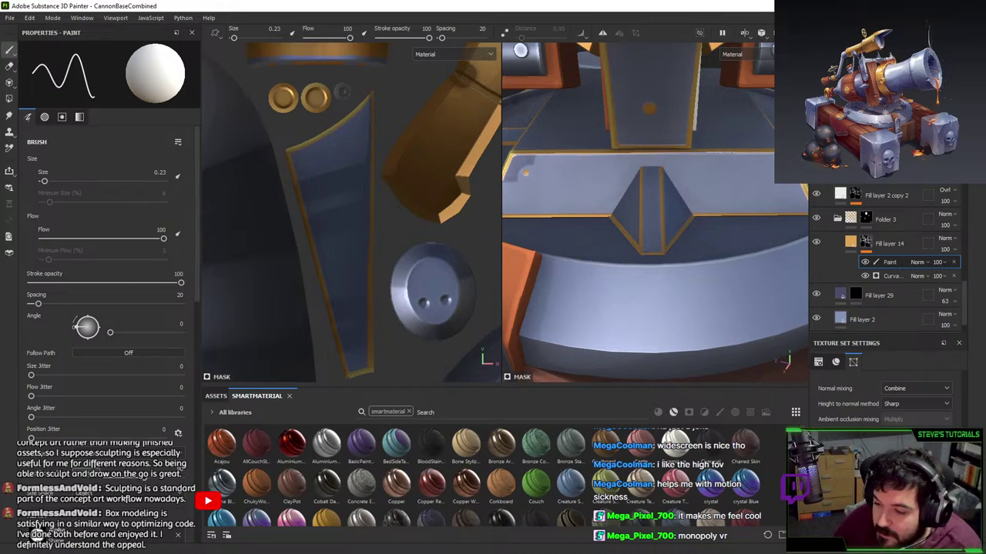
{"action": "key", "text": "shift"}
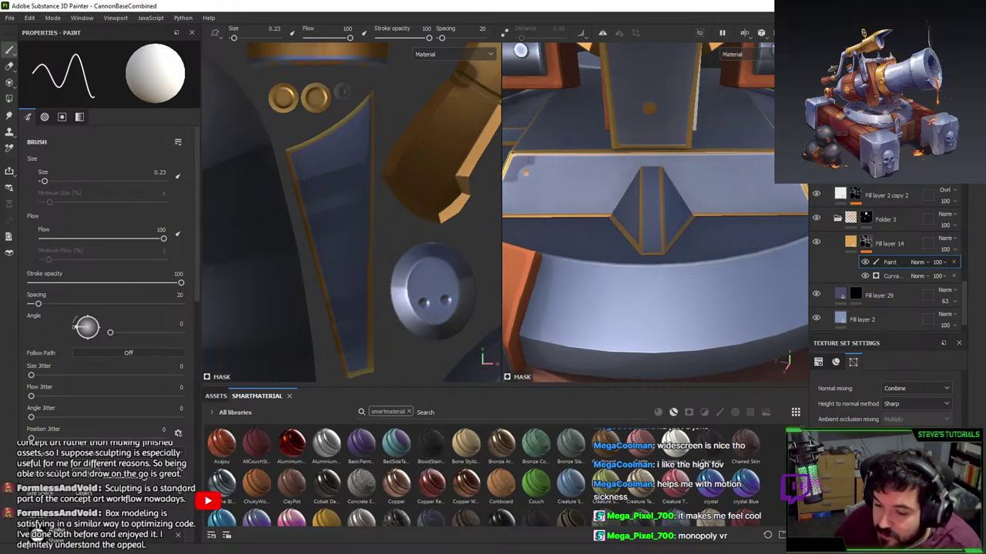
{"action": "left_click_drag", "start_coordinate": [699, 120], "coordinate": [639, 139], "text": "alt"}
{"action": "scroll", "coordinate": [700, 185], "scroll_direction": "up", "scroll_amount": 3}
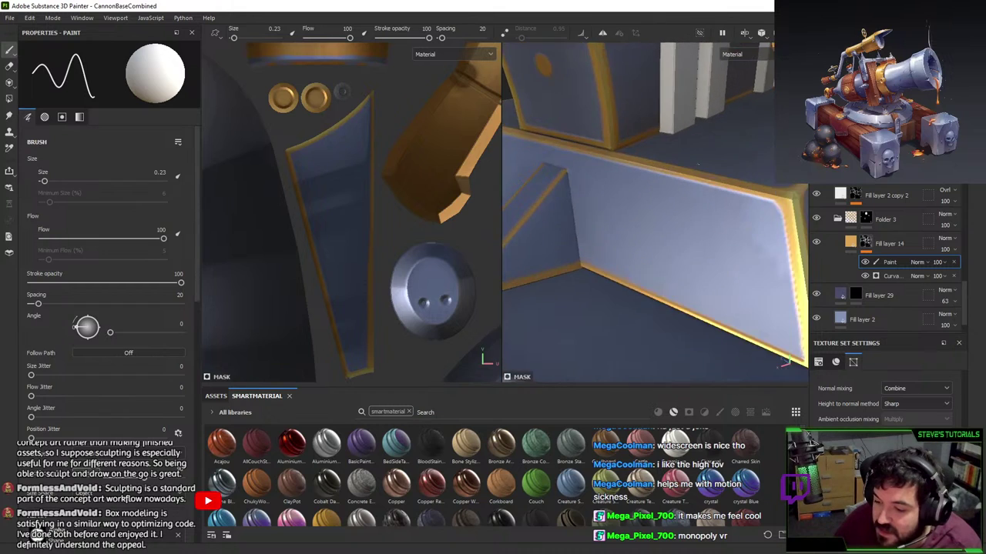
- Trim the gold edging around the base block's opposite upper corner with straight black strokes on the mask
{"action": "left_click_drag", "start_coordinate": [700, 154], "coordinate": [690, 29], "text": "alt"}
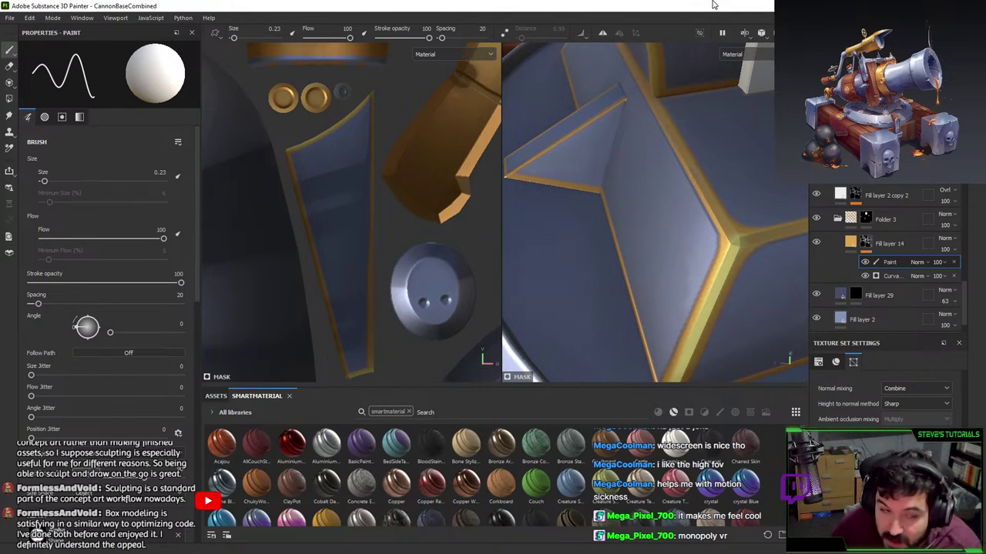
{"action": "double_click", "coordinate": [712, 4]}
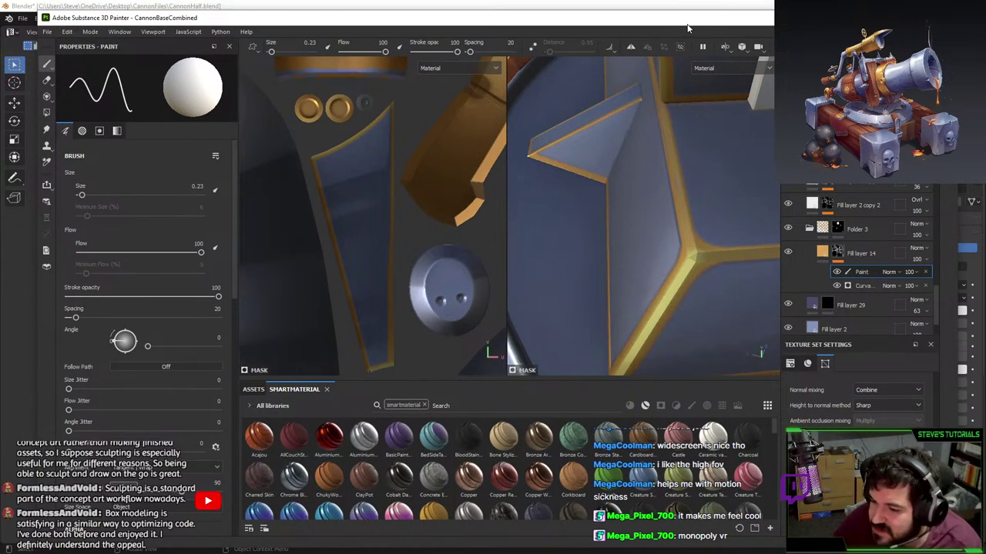
{"action": "double_click", "coordinate": [687, 23]}
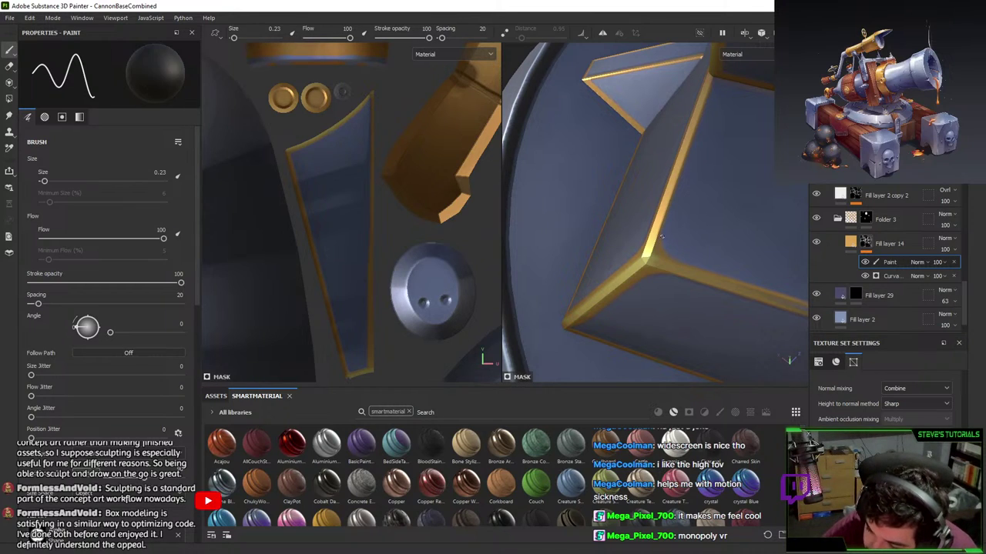
{"action": "key", "text": "shift"}
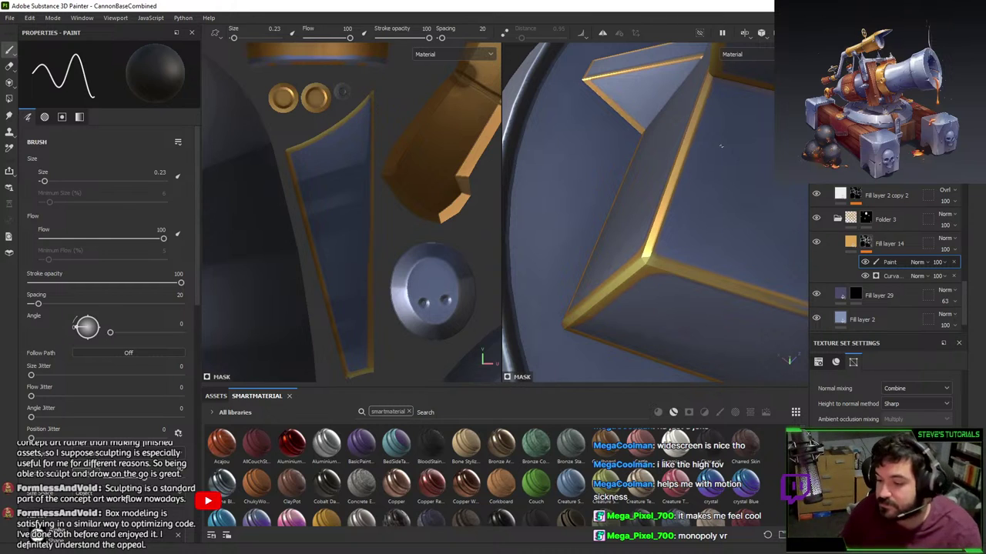
{"action": "left_click_drag", "start_coordinate": [634, 296], "coordinate": [732, 202], "text": "alt"}
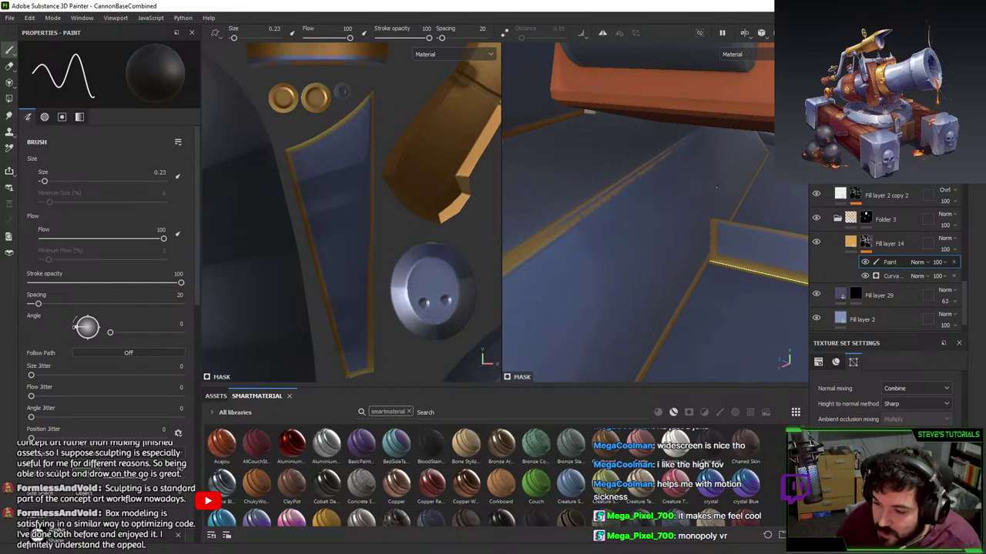
- Fill the jagged gold trim along the block's long side edge with straight white strokes and clean its lower border in black
{"action": "middle_click_drag", "start_coordinate": [731, 202], "coordinate": [737, 191], "text": "alt"}
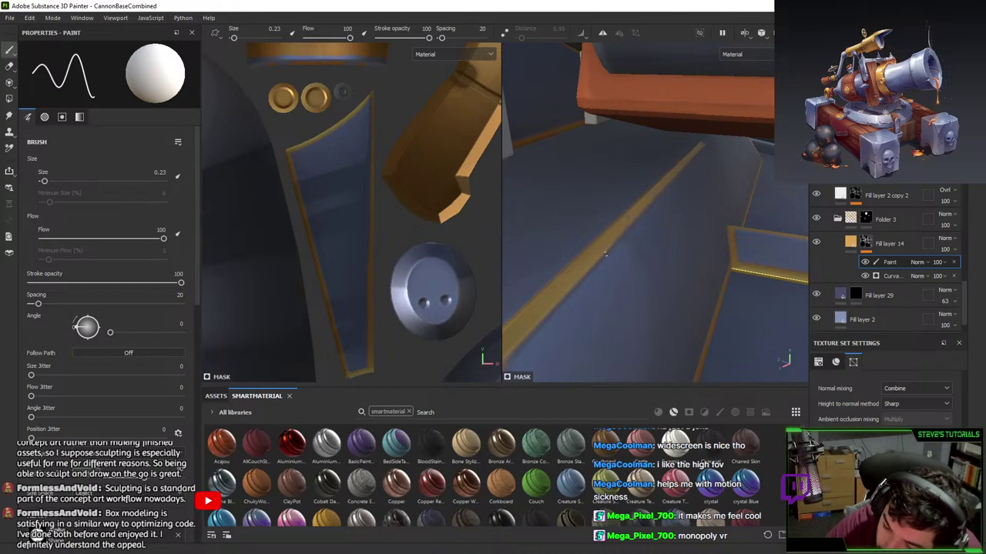
{"action": "left_click", "coordinate": [700, 147], "text": "shift"}
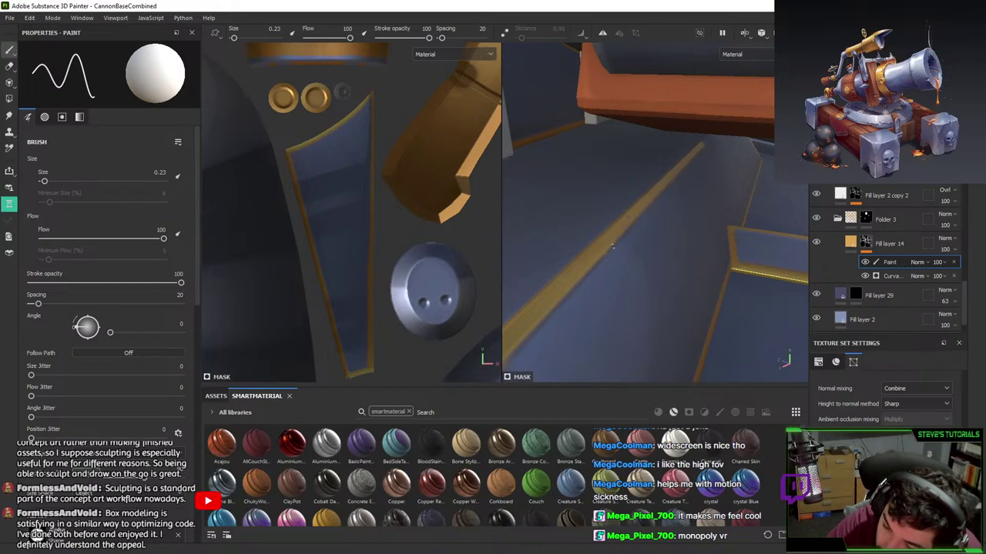
{"action": "right_click", "coordinate": [603, 252]}
{"action": "key", "text": "Escape"}
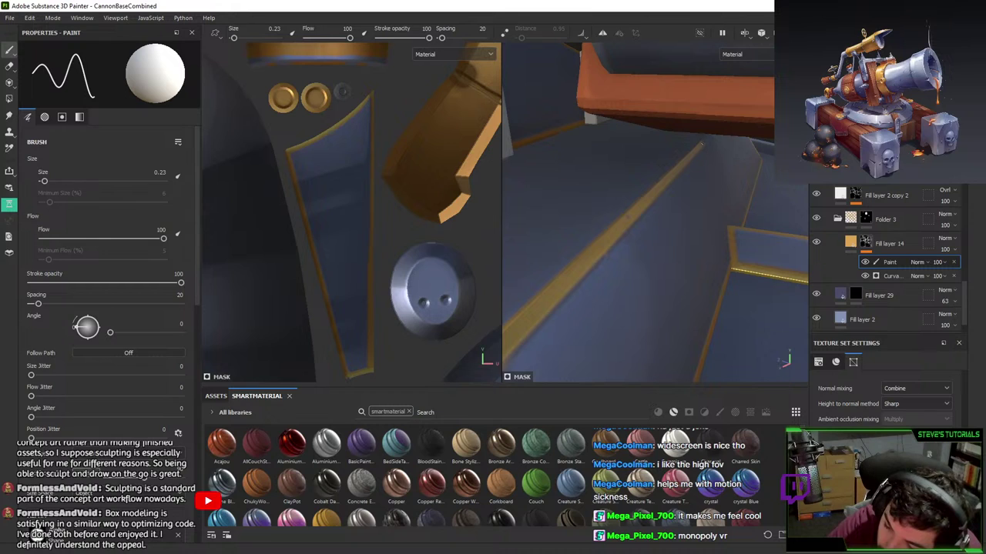
{"action": "left_click", "coordinate": [606, 263]}
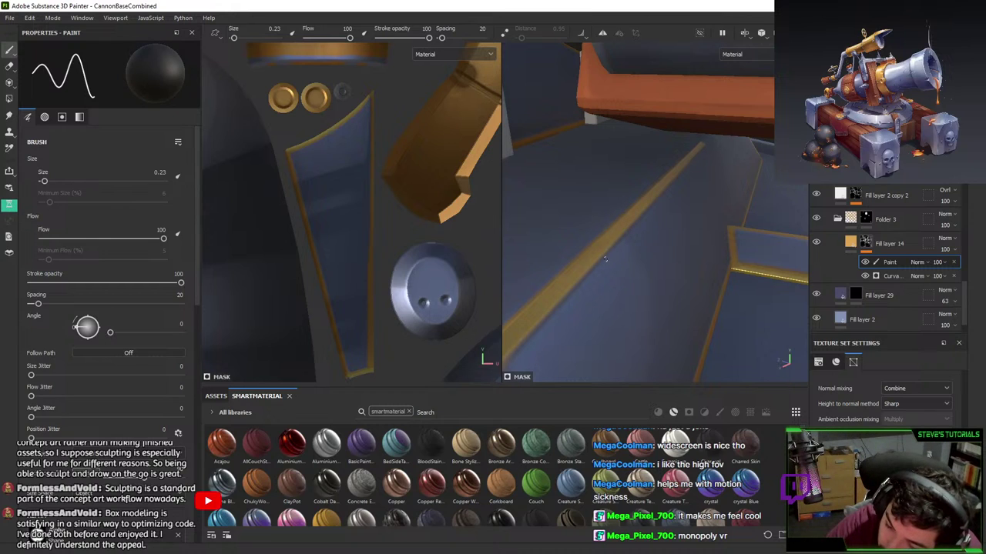
- Extend the gold strip along the rest of the side panel's upper edge with connected straight white strokes
{"action": "mouse_move", "coordinate": [609, 271]}
{"action": "left_mouse_down", "text": "alt"}
{"action": "mouse_move", "coordinate": [536, 250]}
{"action": "mouse_move", "coordinate": [616, 215]}
{"action": "mouse_move", "coordinate": [620, 226]}
{"action": "mouse_move", "coordinate": [585, 167]}
{"action": "mouse_move", "coordinate": [605, 270]}
{"action": "mouse_move", "coordinate": [642, 260]}
{"action": "left_mouse_up", "text": "alt"}
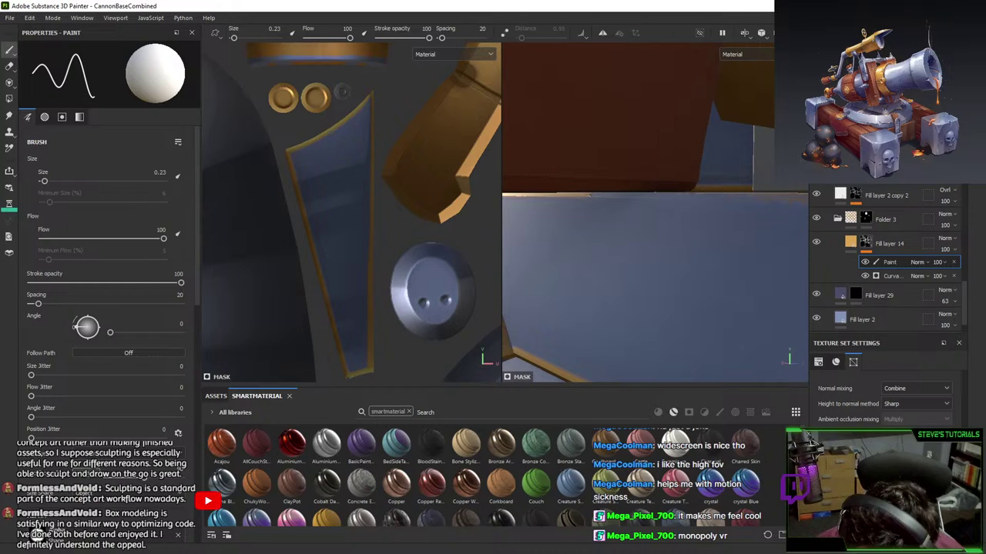
{"action": "left_click", "coordinate": [797, 199], "text": "shift"}
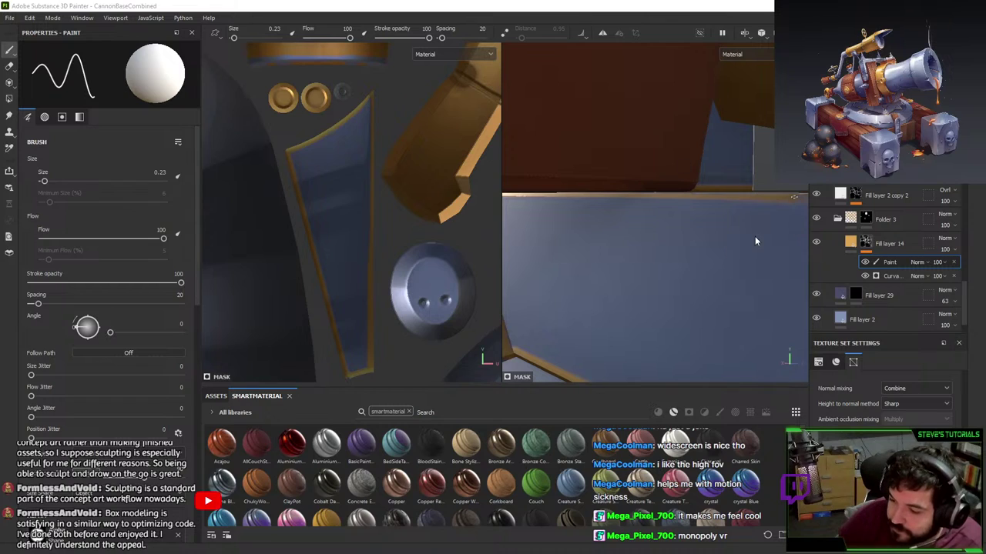
{"action": "key", "text": "shift"}
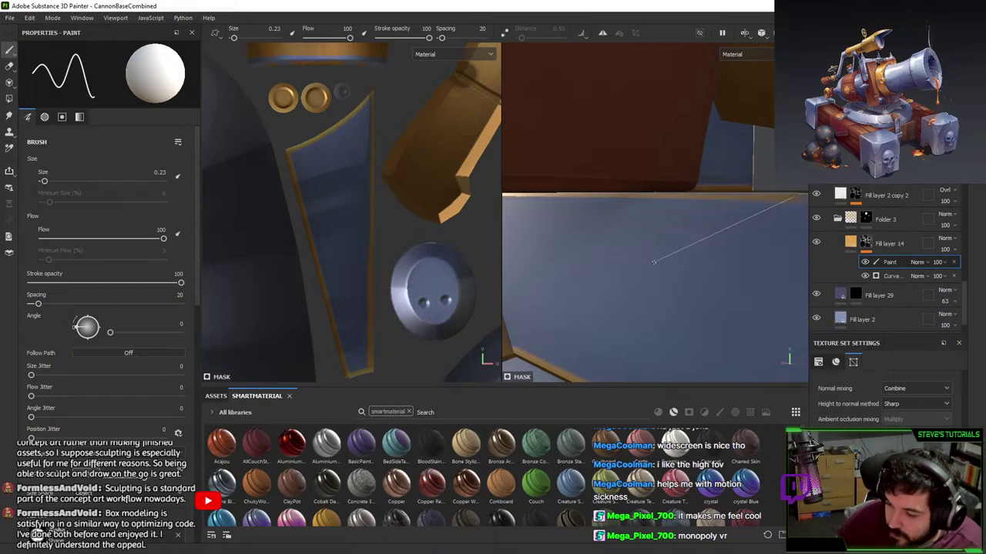
{"action": "left_click", "coordinate": [698, 245], "text": "shift"}
{"action": "left_click_drag", "start_coordinate": [705, 317], "coordinate": [609, 283], "text": "alt"}
{"action": "left_click", "coordinate": [583, 205]}
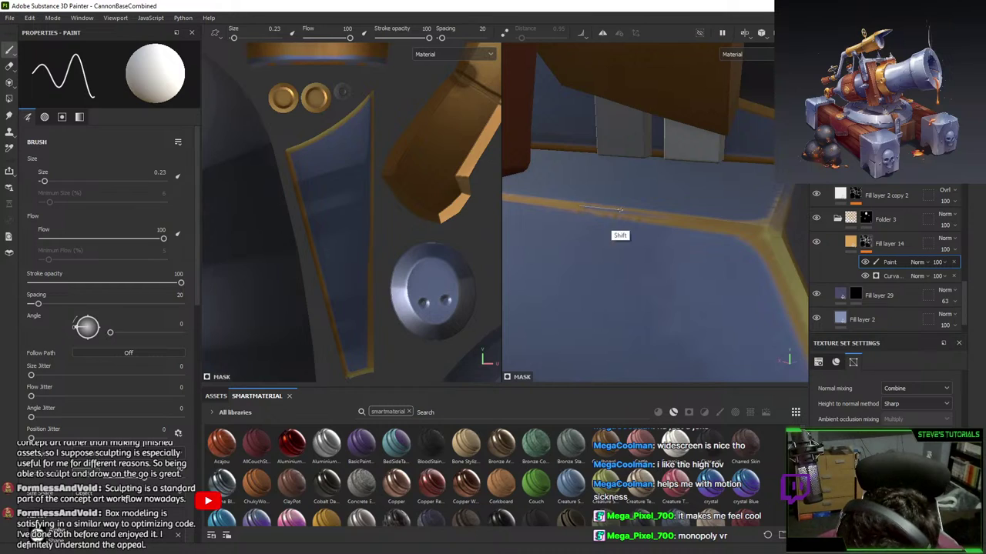
{"action": "left_click", "coordinate": [653, 219], "text": "shift"}
{"action": "left_click", "coordinate": [571, 211], "text": "shift"}
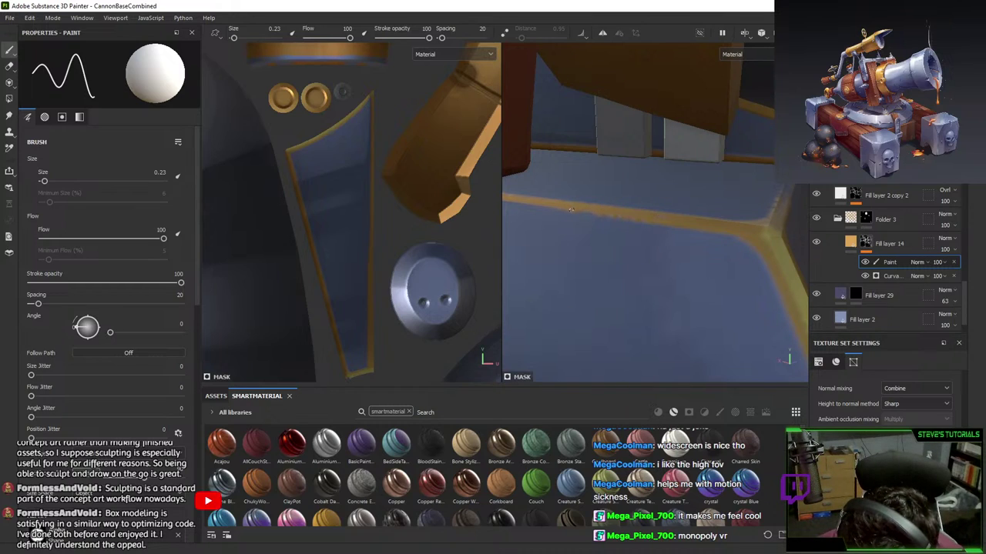
{"action": "left_click", "coordinate": [657, 221], "text": "shift"}
- Straighten the strip's lower border up to the corner with a black stroke, and paint a straight white stroke down the vertical edge
{"action": "key", "text": "x"}
{"action": "left_click", "coordinate": [563, 212]}
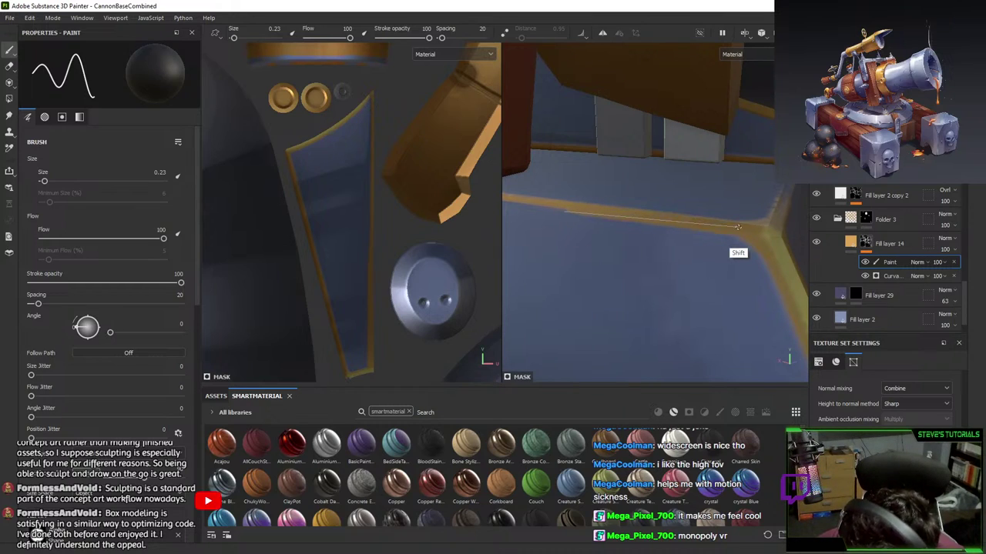
{"action": "left_click", "coordinate": [758, 241], "text": "shift"}
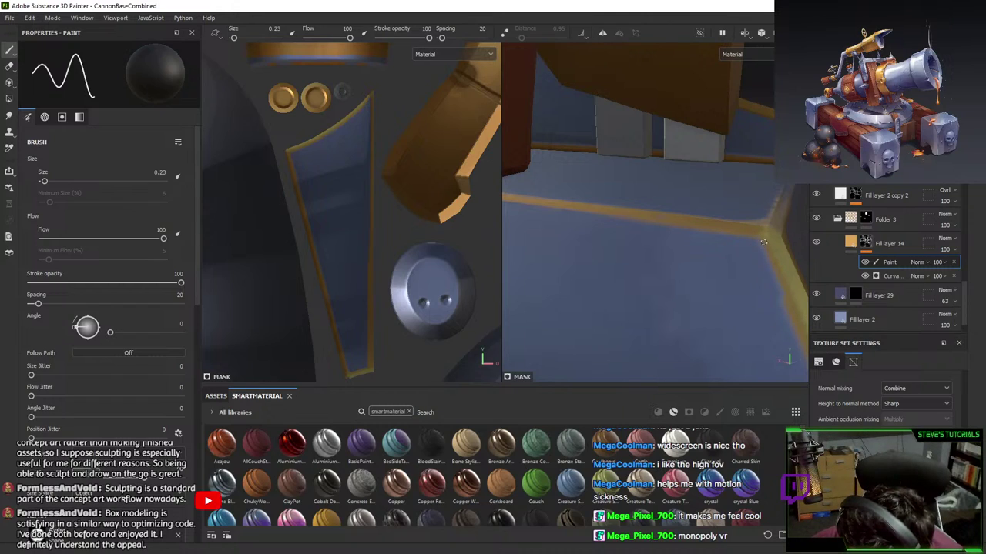
{"action": "key", "text": "x"}
{"action": "left_click", "coordinate": [763, 242]}
{"action": "left_click", "coordinate": [788, 308], "text": "shift"}
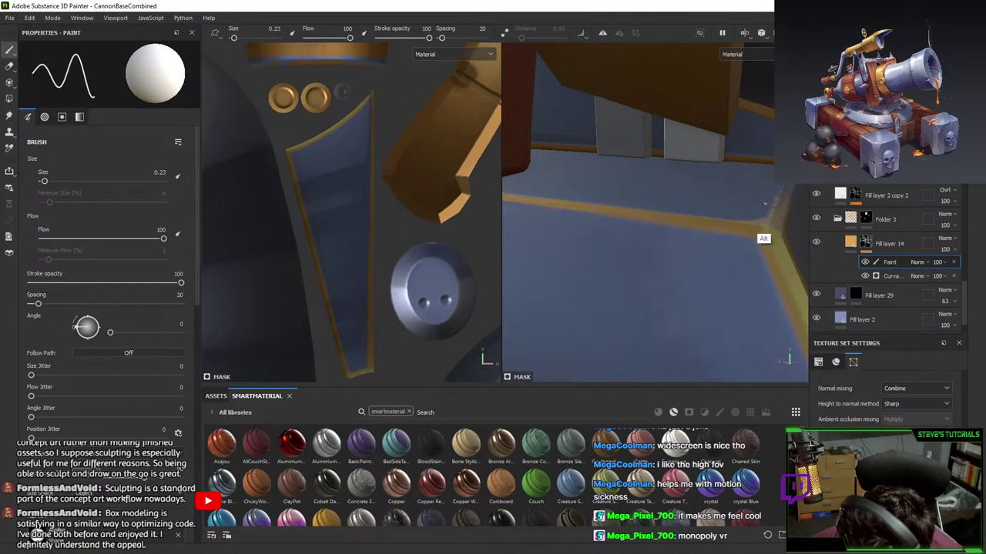
- Square off the inner corner of the top face's gold trim by alternating white and black strokes on the mask
{"action": "mouse_move", "coordinate": [764, 203]}
{"action": "left_mouse_down", "text": "alt"}
{"action": "mouse_move", "coordinate": [755, 257]}
{"action": "mouse_move", "coordinate": [647, 265]}
{"action": "mouse_move", "coordinate": [649, 220]}
{"action": "left_mouse_up", "text": "alt"}
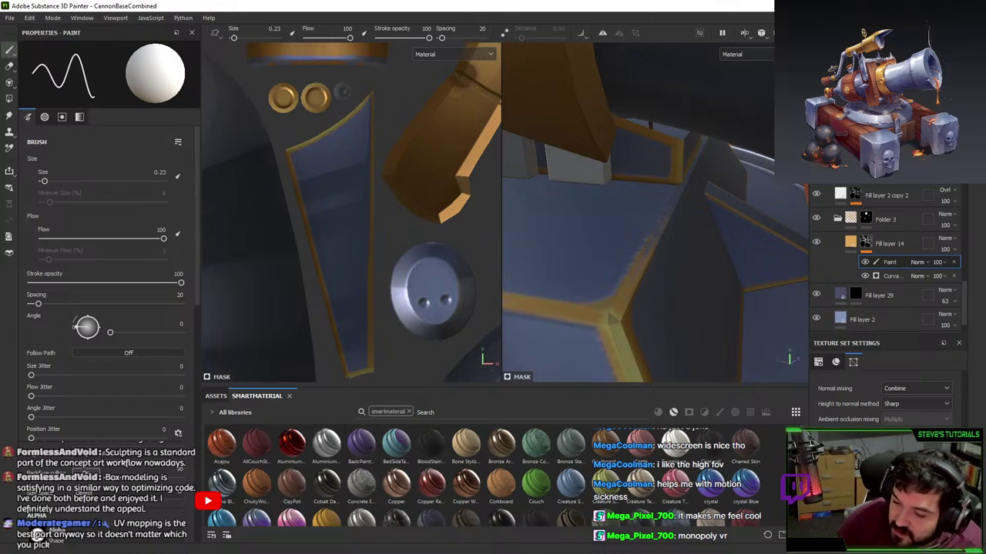
{"action": "left_click_drag", "start_coordinate": [593, 248], "coordinate": [621, 248], "text": "alt"}
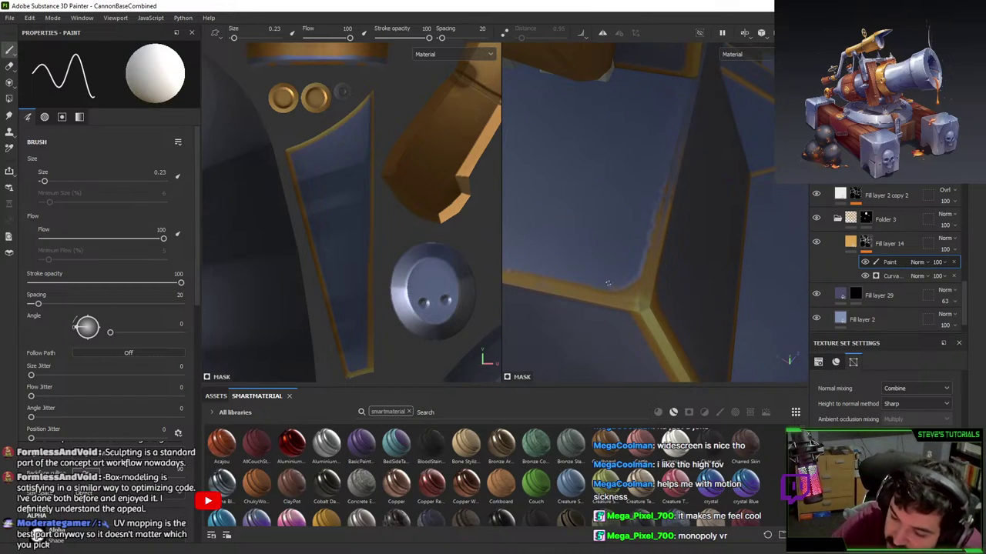
{"action": "left_click", "coordinate": [635, 289], "text": "shift"}
{"action": "key", "text": "x"}
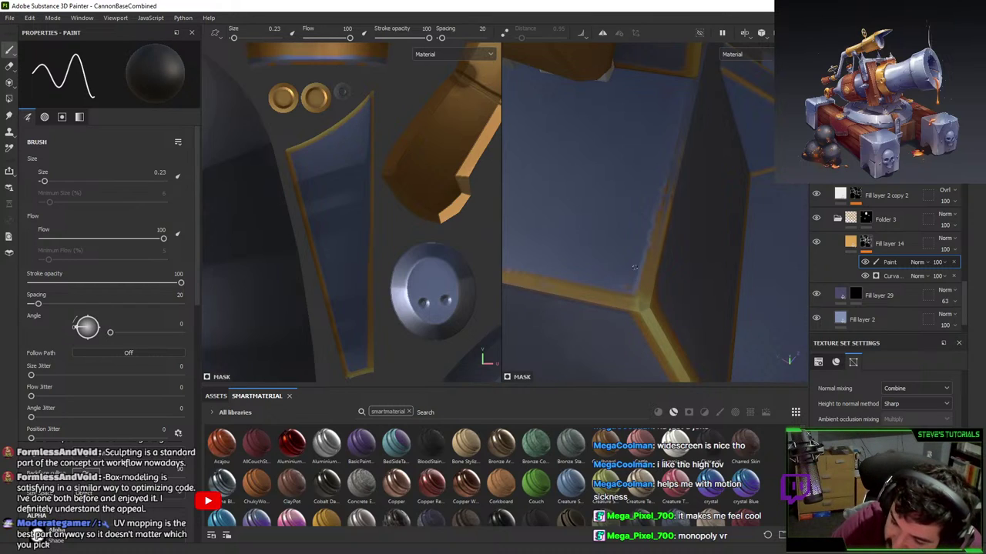
{"action": "key", "text": "x"}
{"action": "key", "text": "x"}
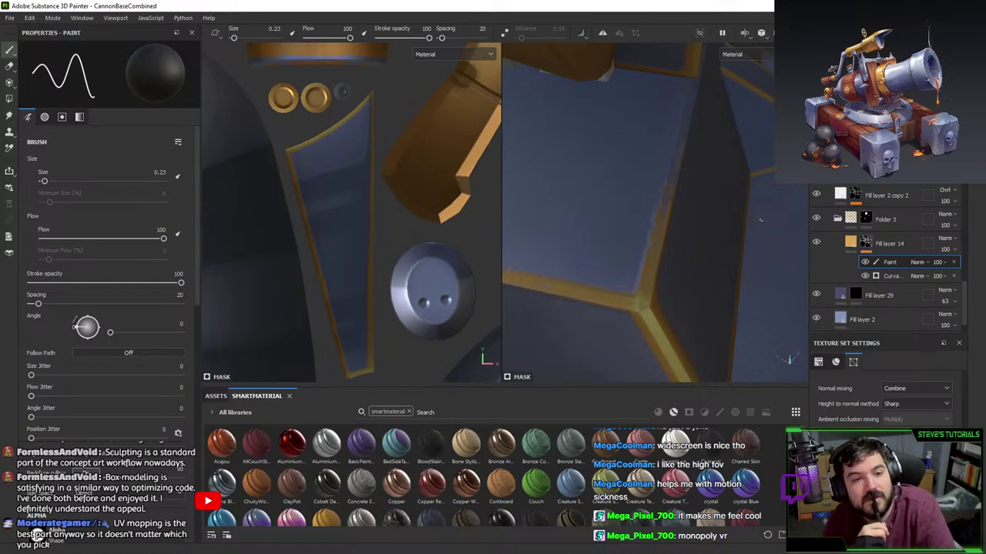
- Fill the jagged gold trim along the top face's side edge with straight white strokes down to the corner on its inner and outer borders
{"action": "key", "text": "c"}
{"action": "key", "text": "c"}
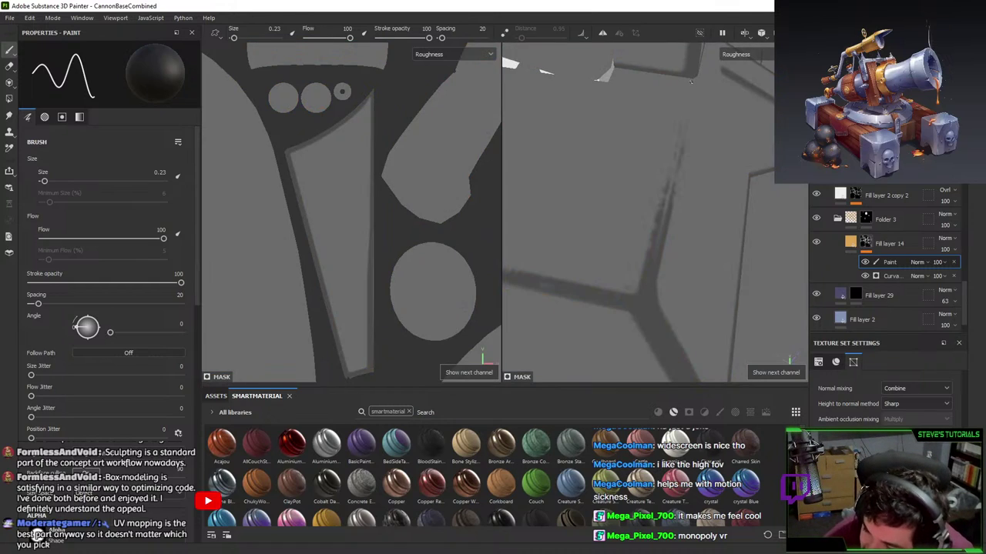
{"action": "key", "text": "m"}
{"action": "key", "text": "x"}
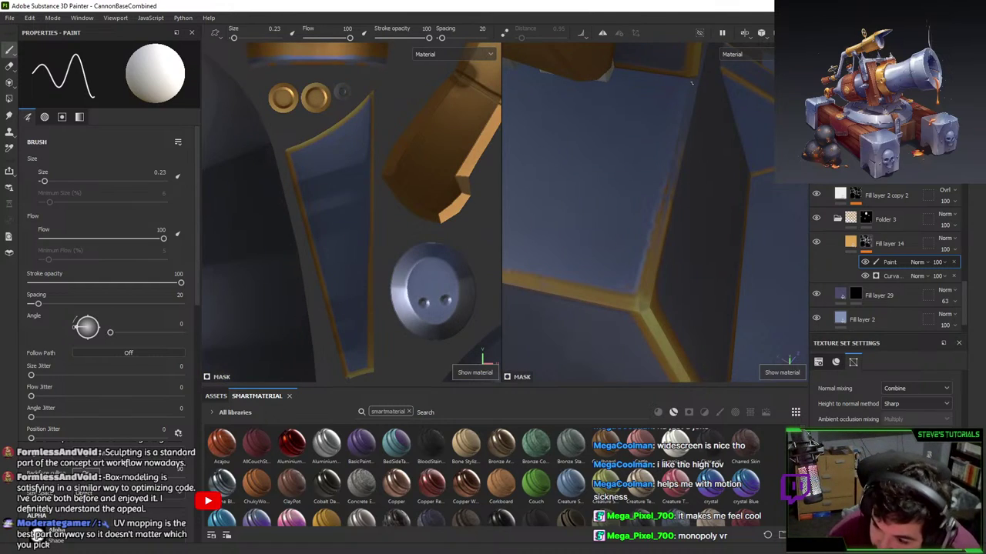
{"action": "key", "text": "shift"}
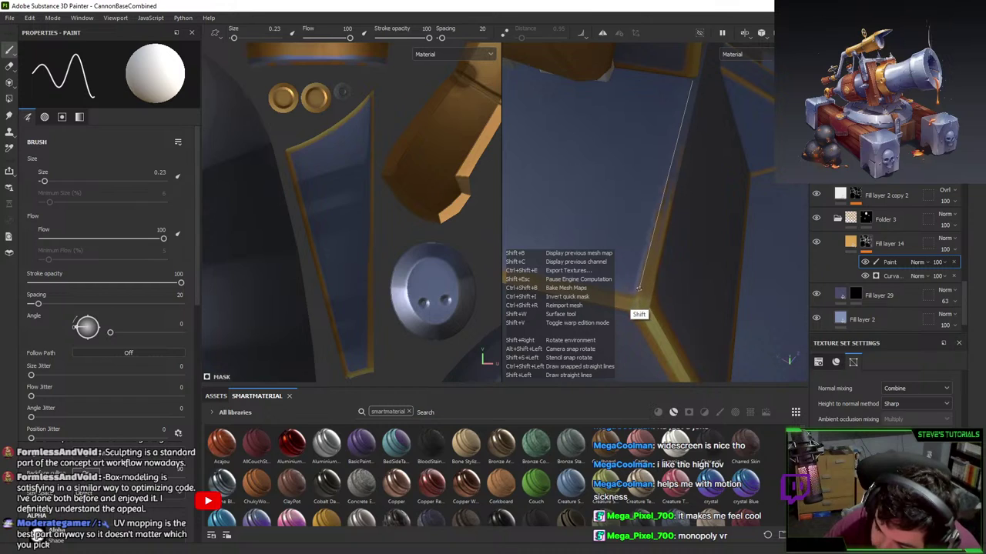
{"action": "key", "text": "c"}
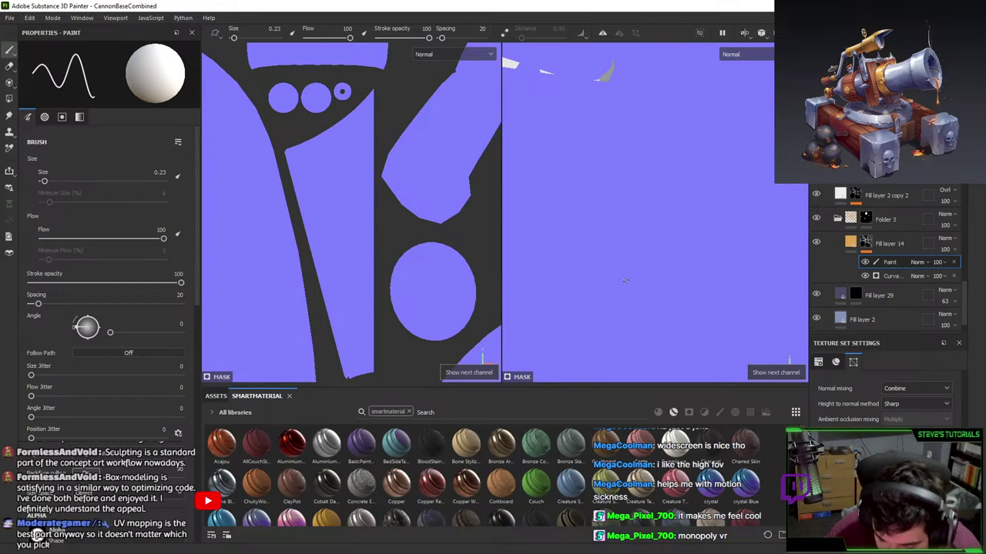
{"action": "key", "text": "m"}
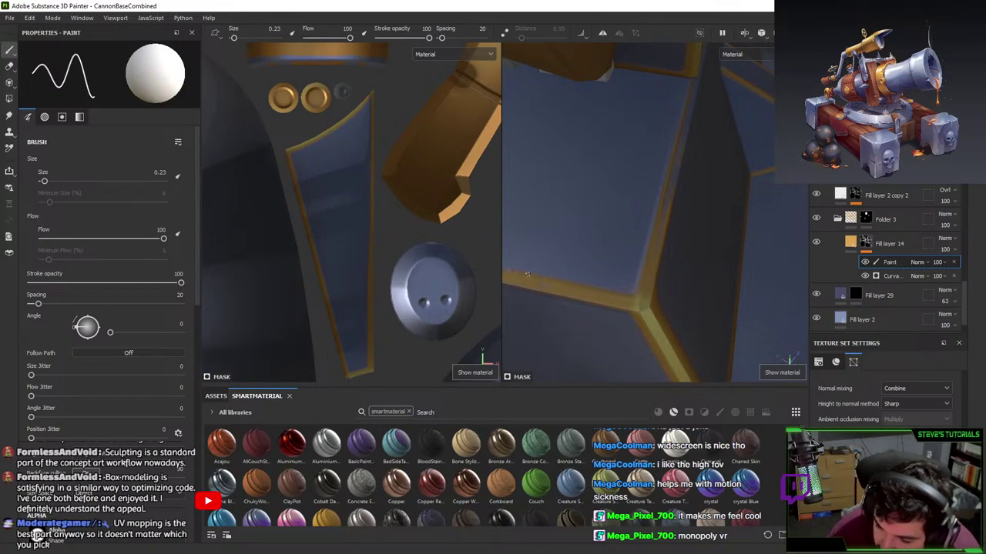
{"action": "key", "text": "shift"}
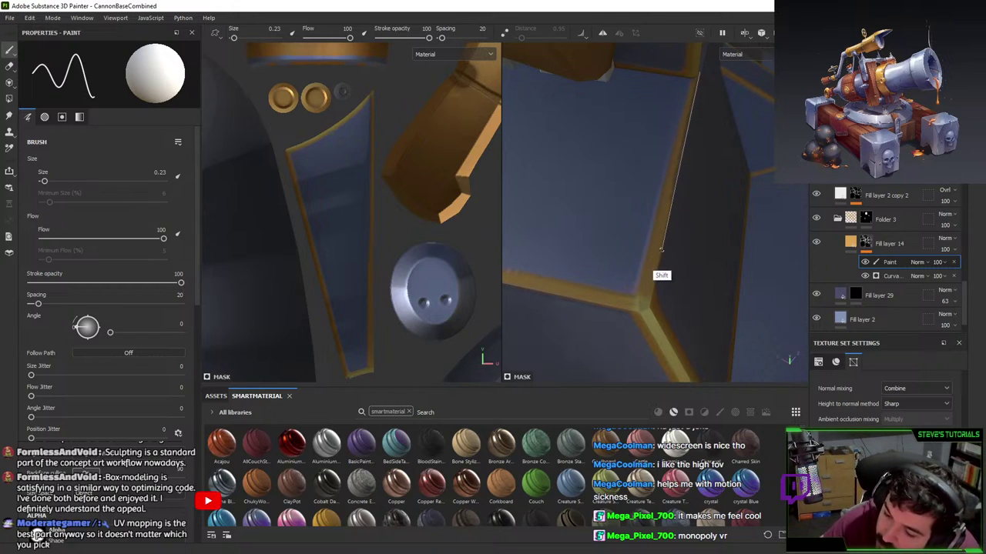
{"action": "key", "text": "shift"}
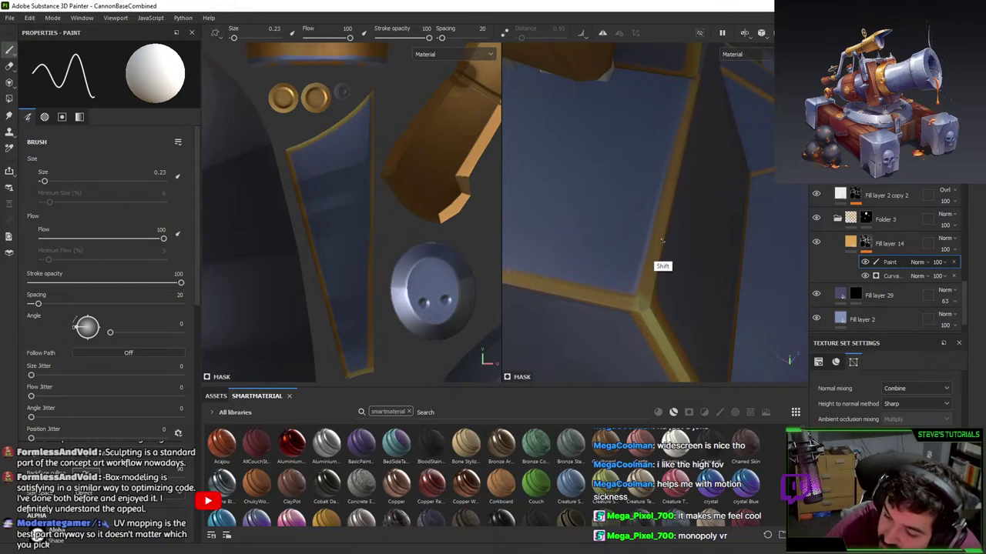
- Straighten the inner border of the vertical gold trim on the small end panel with a straight black stroke
{"action": "left_click_drag", "start_coordinate": [684, 313], "coordinate": [557, 169], "text": "alt"}
{"action": "left_click_drag", "start_coordinate": [648, 233], "coordinate": [667, 202], "text": "alt"}
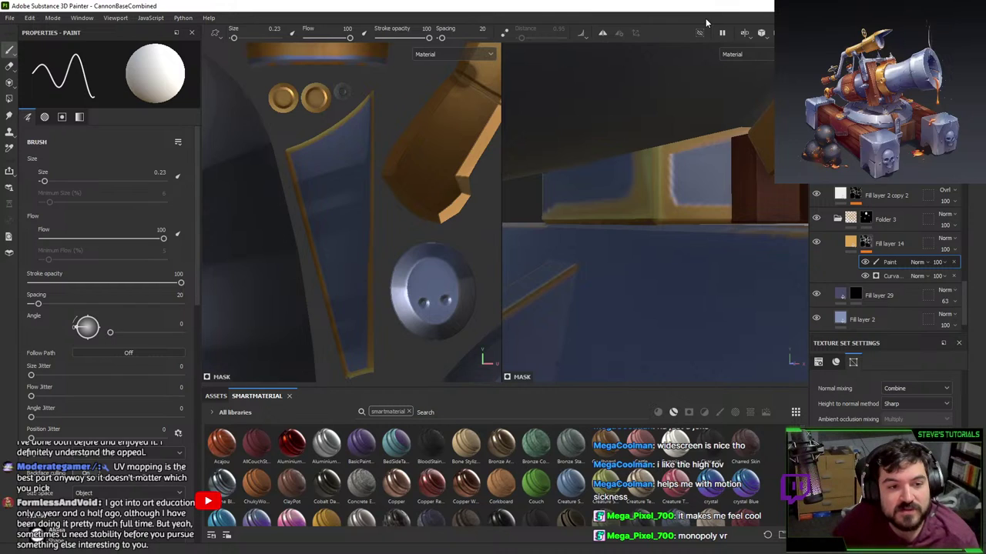
{"action": "scroll", "coordinate": [622, 192], "scroll_direction": "up", "scroll_amount": 1}
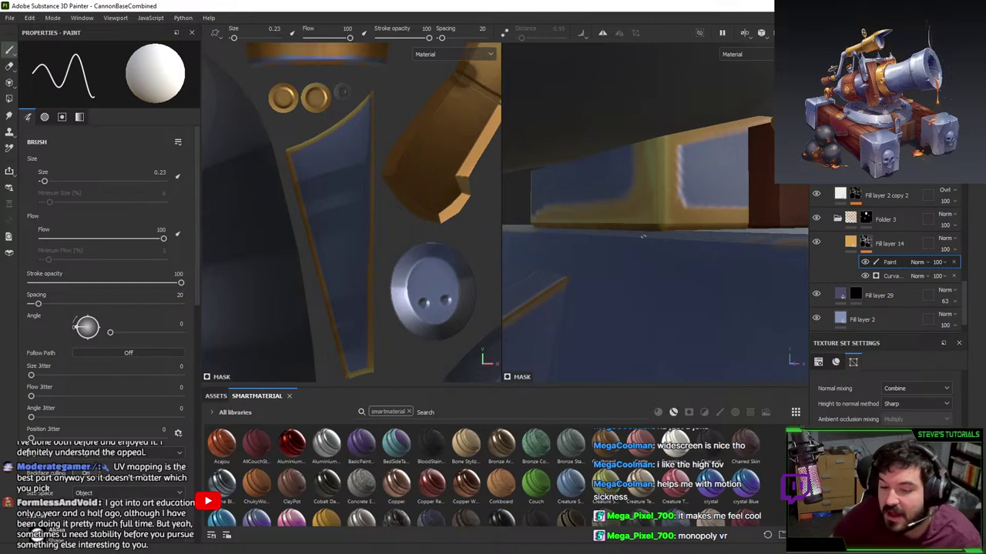
{"action": "key", "text": "b"}
{"action": "key", "text": "m"}
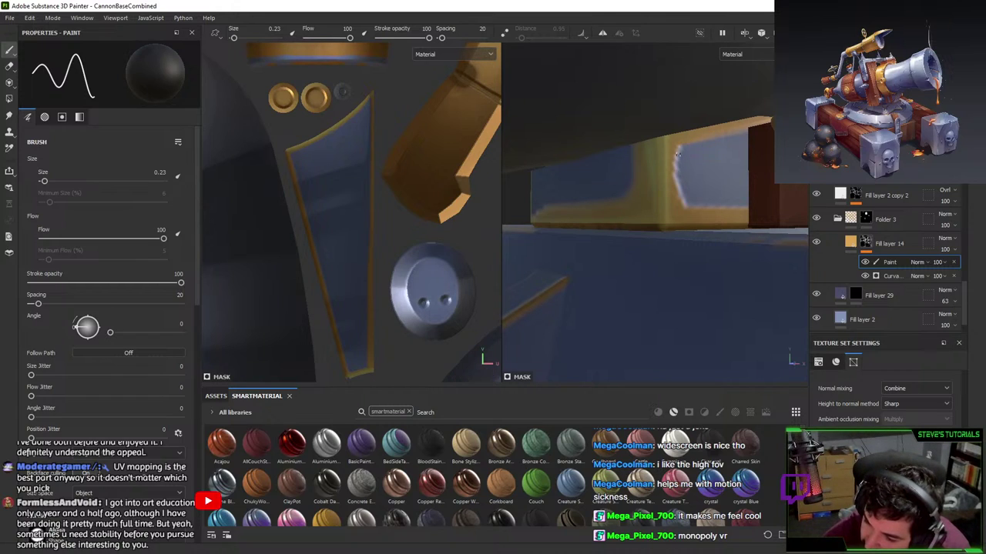
{"action": "left_click", "coordinate": [680, 206], "text": "shift"}
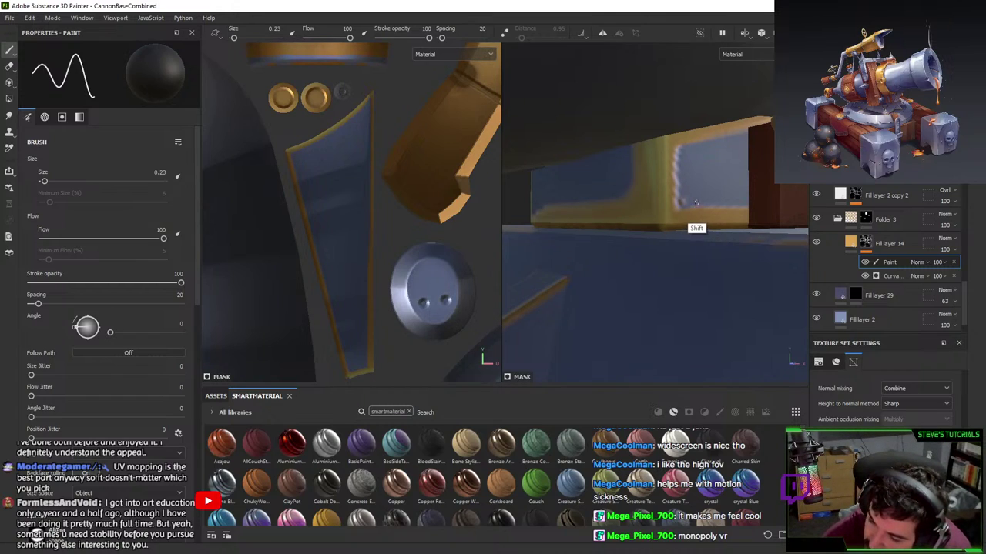
- Paint the lower edge of the block's adjoining side panel white and remove the uneven gold above it with a straight black stroke
{"action": "left_click_drag", "start_coordinate": [666, 205], "coordinate": [619, 163], "text": "alt"}
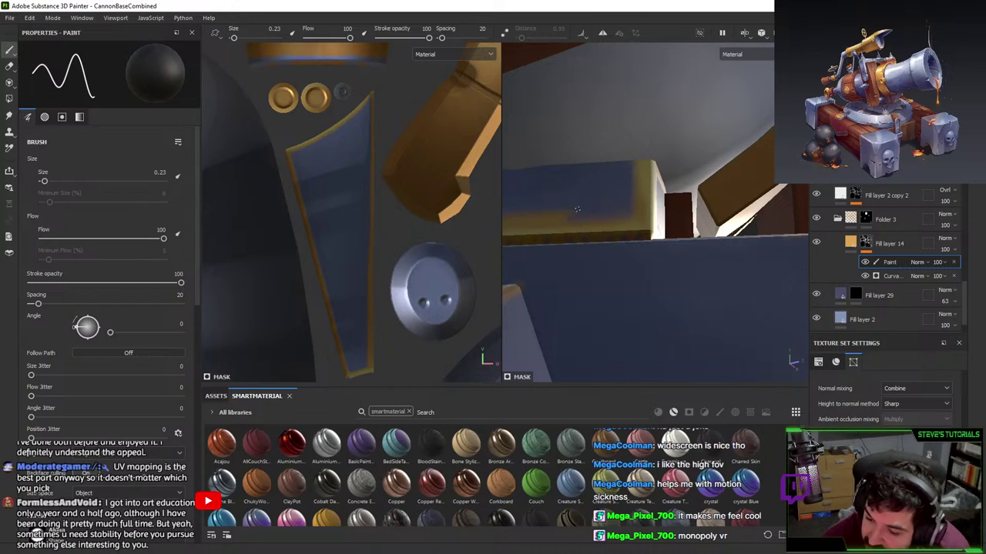
{"action": "left_click_drag", "start_coordinate": [621, 207], "coordinate": [578, 234], "text": "alt"}
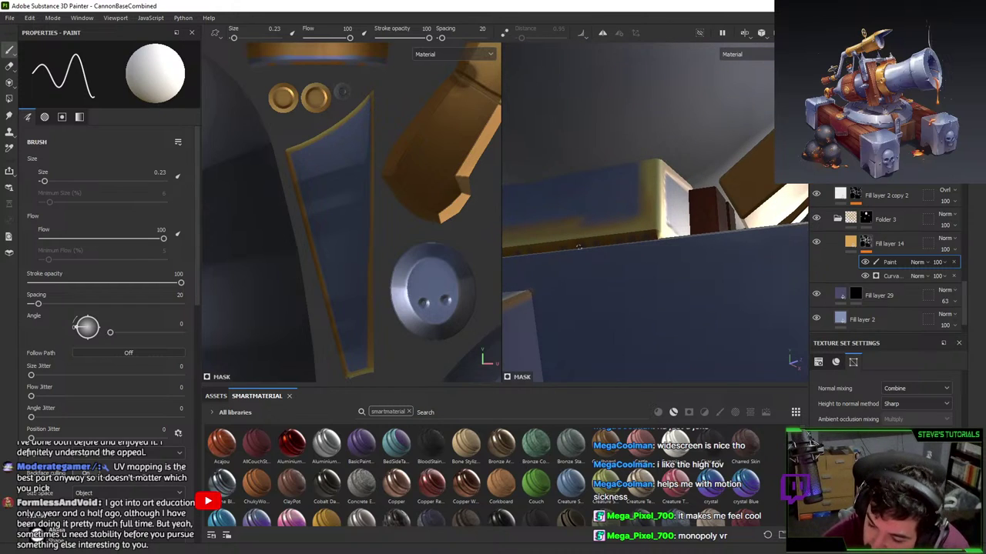
{"action": "left_click_drag", "start_coordinate": [651, 235], "coordinate": [569, 253], "text": "alt"}
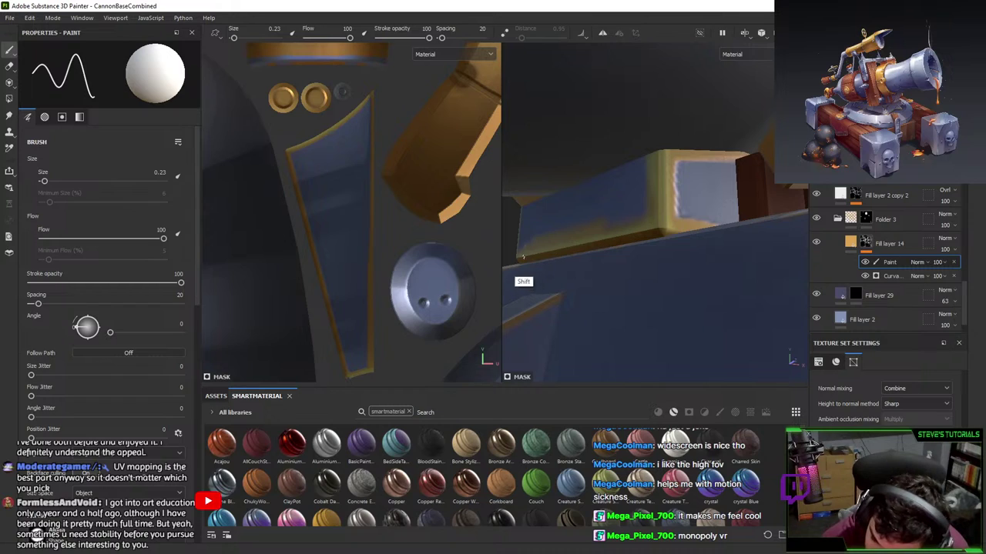
{"action": "left_click", "coordinate": [521, 248]}
{"action": "left_click", "coordinate": [642, 219], "text": "shift"}
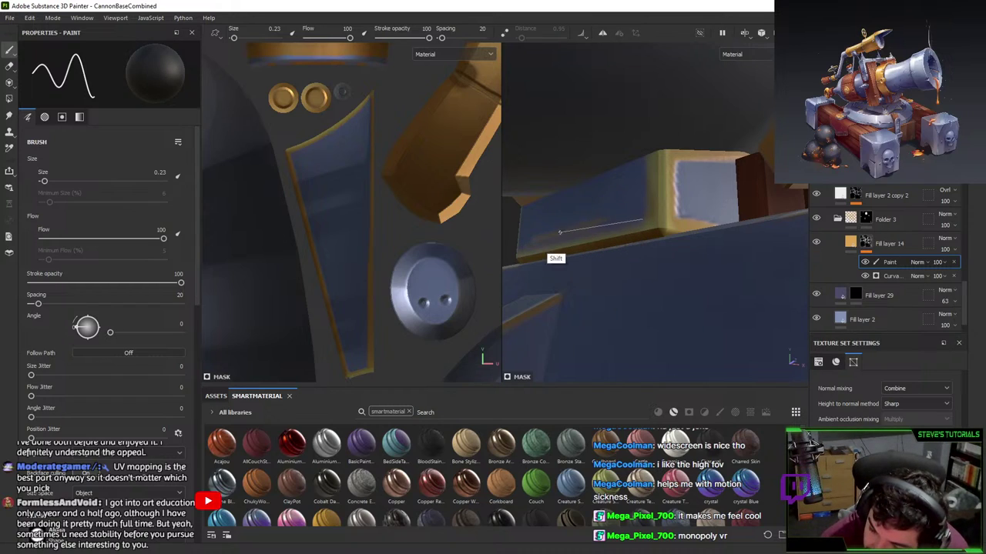
{"action": "left_click", "coordinate": [525, 248], "text": "shift"}
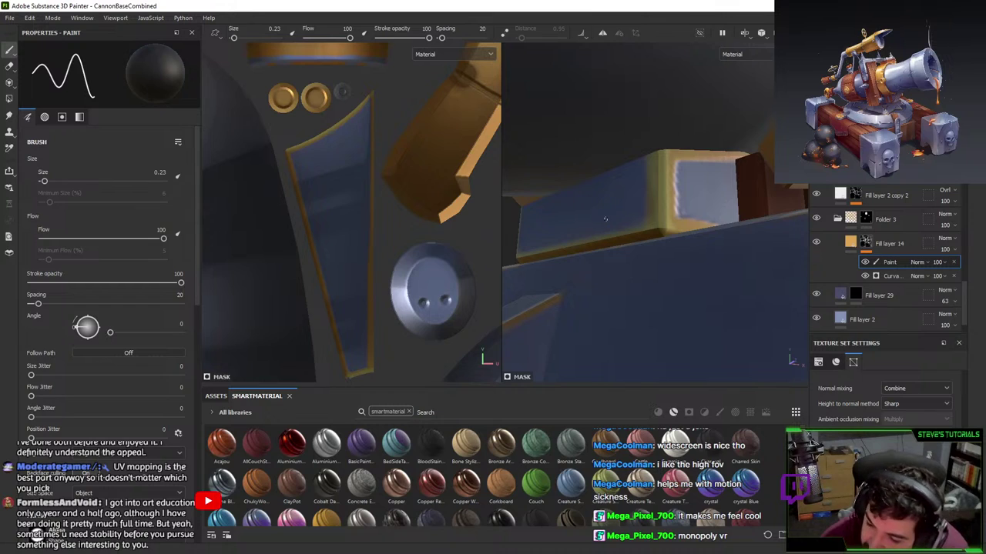
- Paint a straight white stroke along the lower edge of the block's dark side panel to complete its gold trim
{"action": "left_click_drag", "start_coordinate": [600, 308], "coordinate": [659, 298], "text": "alt"}
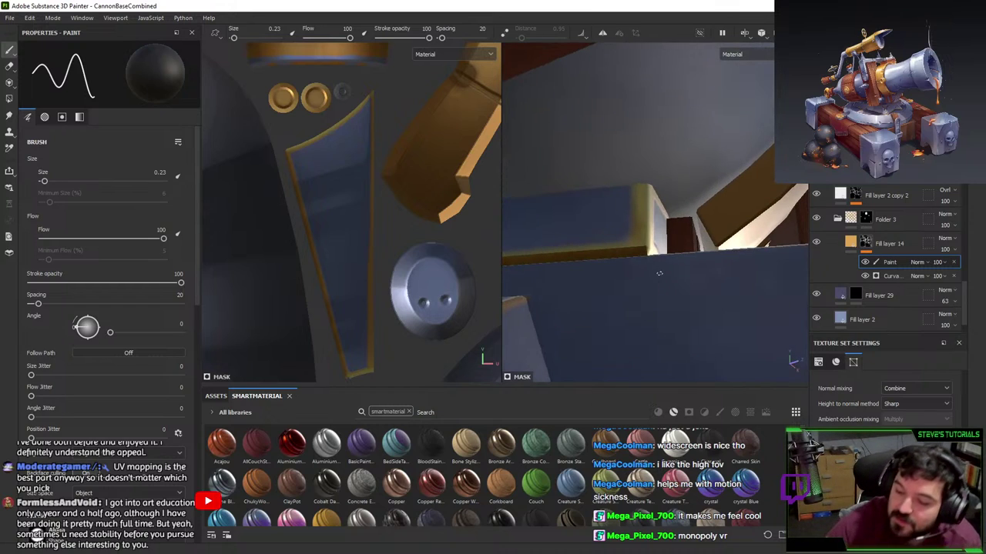
{"action": "right_click_drag", "start_coordinate": [656, 273], "coordinate": [686, 287], "text": "alt"}
{"action": "mouse_move", "coordinate": [681, 293]}
{"action": "left_mouse_down", "text": "alt"}
{"action": "mouse_move", "coordinate": [585, 194]}
{"action": "mouse_move", "coordinate": [606, 259]}
{"action": "mouse_move", "coordinate": [737, 347]}
{"action": "mouse_move", "coordinate": [660, 258]}
{"action": "mouse_move", "coordinate": [665, 248]}
{"action": "mouse_move", "coordinate": [695, 262]}
{"action": "mouse_move", "coordinate": [710, 244]}
{"action": "mouse_move", "coordinate": [701, 312]}
{"action": "mouse_move", "coordinate": [732, 336]}
{"action": "mouse_move", "coordinate": [733, 287]}
{"action": "left_mouse_up", "text": "alt"}
{"action": "key", "text": "shift"}
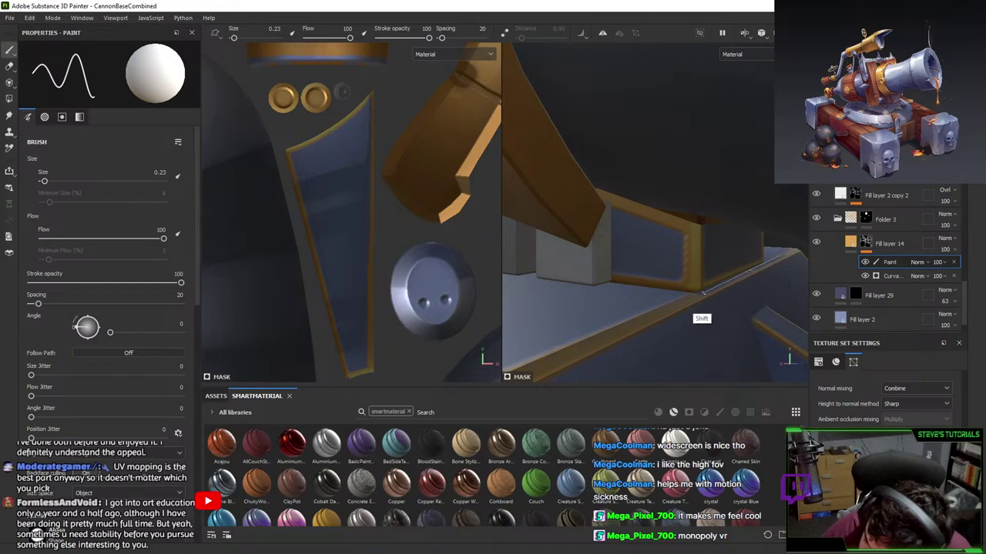
{"action": "left_click", "coordinate": [784, 257], "text": "shift"}
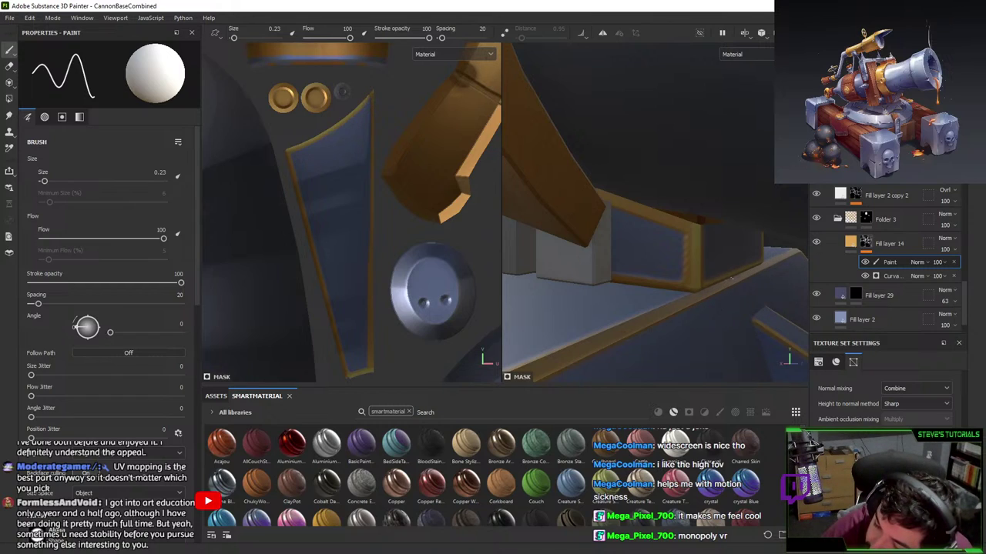
{"action": "left_click_drag", "start_coordinate": [726, 284], "coordinate": [718, 298], "text": "alt"}
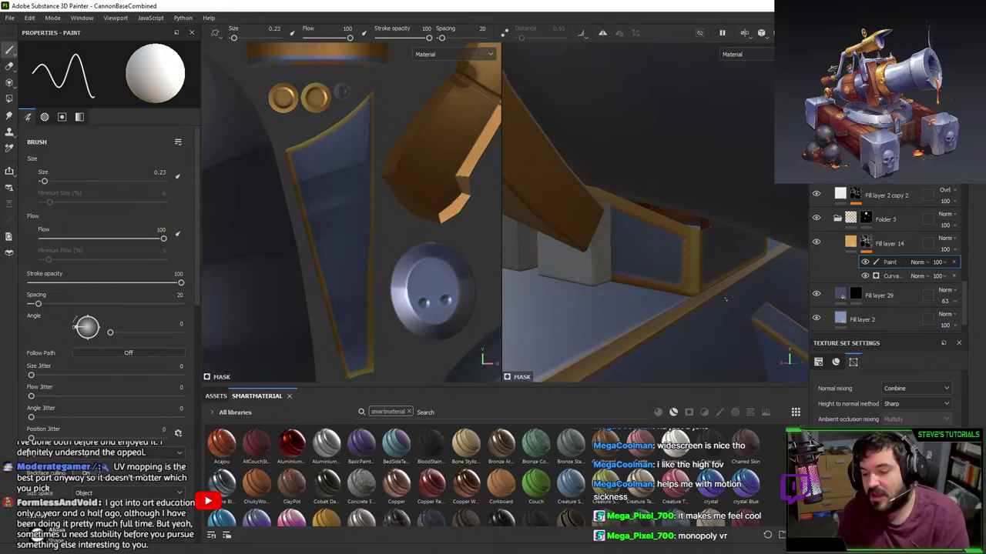
- Add a part of the cannon's mount to the WoodStylizedNewest mask with the Polygon Fill tool and return to the Paint tool
{"action": "scroll", "coordinate": [906, 231], "scroll_direction": "up", "scroll_amount": 6}
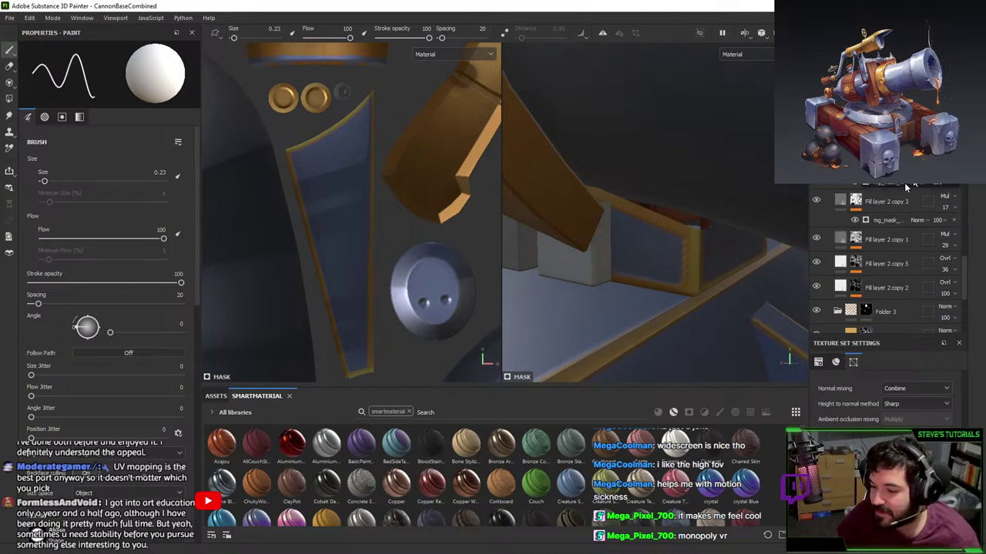
{"action": "left_click", "coordinate": [871, 222]}
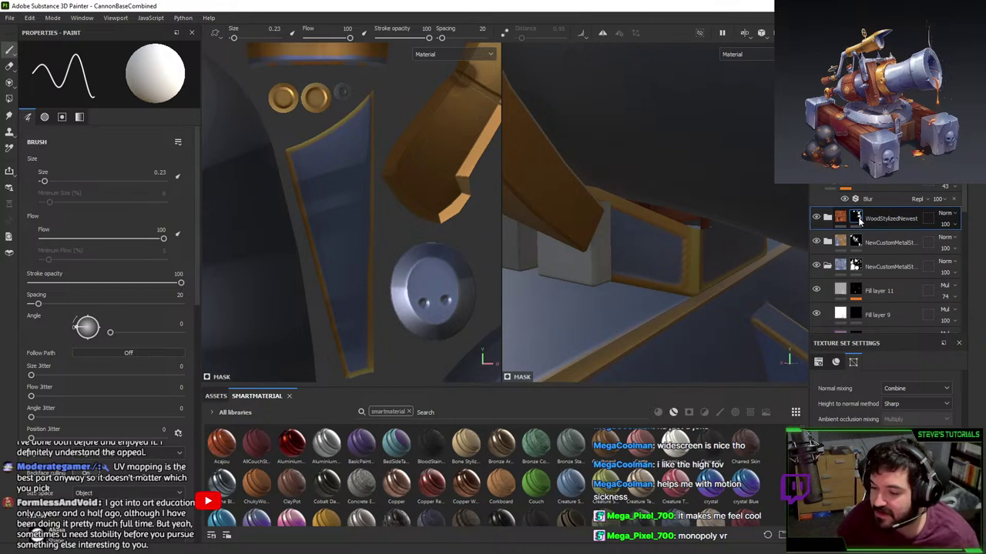
{"action": "key", "text": "4"}
{"action": "mouse_move", "coordinate": [573, 278]}
{"action": "left_mouse_down", "text": "alt"}
{"action": "mouse_move", "coordinate": [682, 270]}
{"action": "mouse_move", "coordinate": [578, 245]}
{"action": "mouse_move", "coordinate": [613, 196]}
{"action": "mouse_move", "coordinate": [693, 209]}
{"action": "left_mouse_up", "text": "alt"}
{"action": "left_click", "coordinate": [583, 244]}
{"action": "key", "text": "1"}
- Inspect the base's gold trim and toggle the wood and metal folders' visibility to identify which one covers the base
{"action": "scroll", "coordinate": [605, 177], "scroll_direction": "down", "scroll_amount": 5}
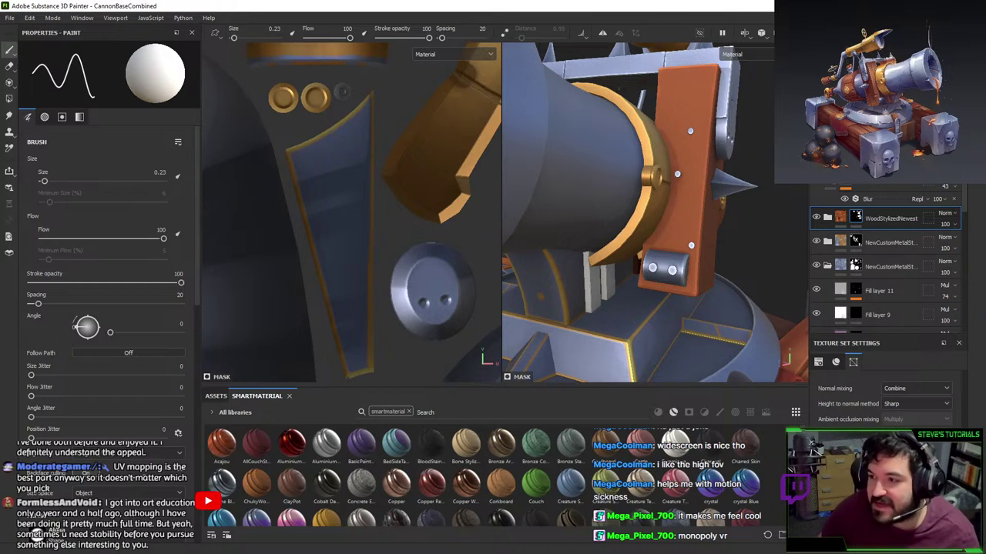
{"action": "left_click_drag", "start_coordinate": [697, 139], "coordinate": [742, 51], "text": "alt"}
{"action": "scroll", "coordinate": [586, 251], "scroll_direction": "up", "scroll_amount": 1}
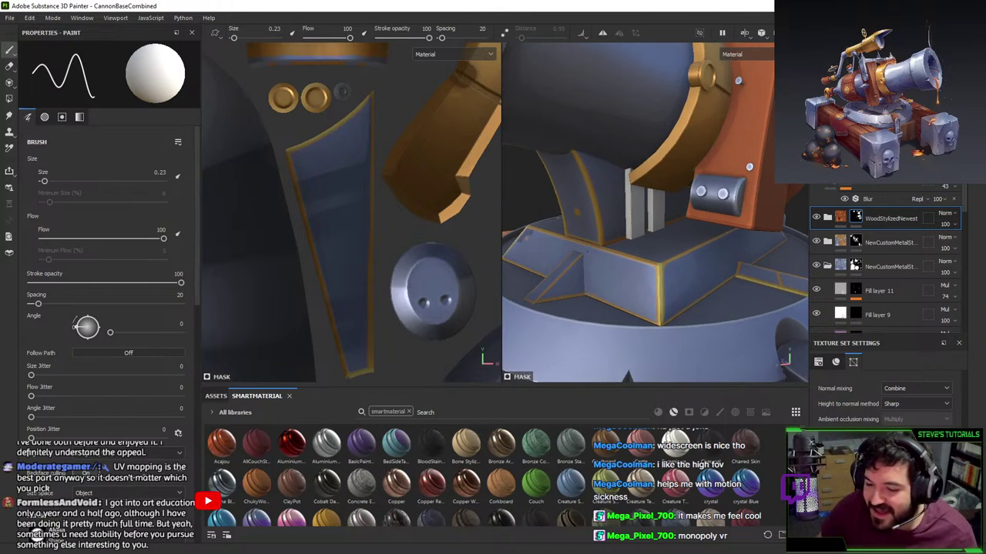
{"action": "scroll", "coordinate": [586, 251], "scroll_direction": "up", "scroll_amount": 1}
{"action": "left_click_drag", "start_coordinate": [587, 251], "coordinate": [581, 315], "text": "alt"}
{"action": "scroll", "coordinate": [616, 241], "scroll_direction": "up", "scroll_amount": 3}
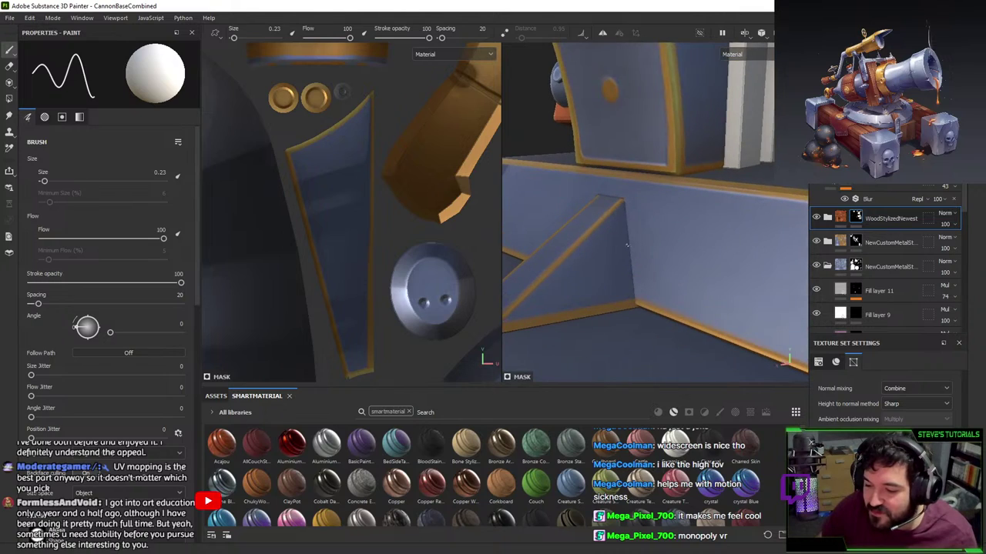
{"action": "left_click", "coordinate": [817, 241]}
{"action": "left_click", "coordinate": [817, 241]}
{"action": "left_click", "coordinate": [827, 242]}
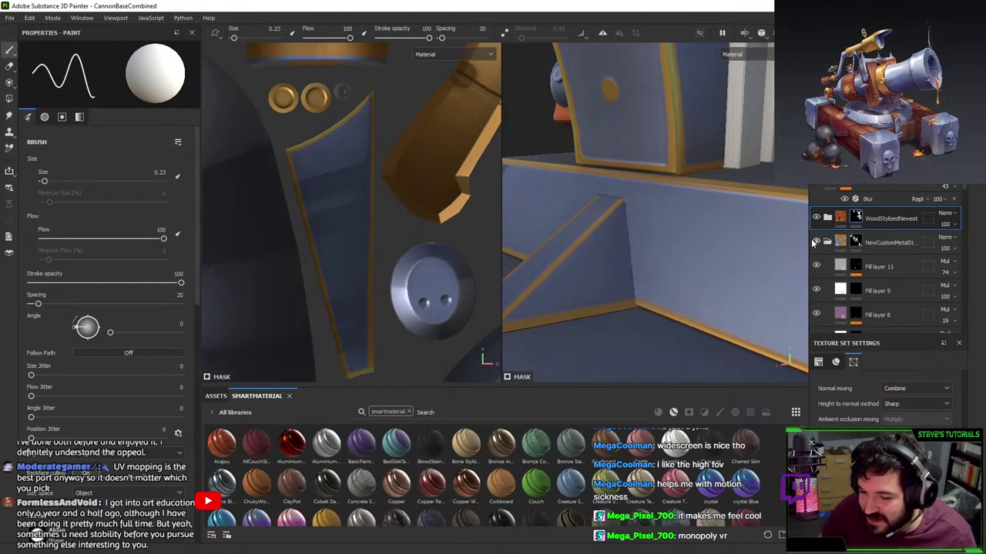
{"action": "left_click", "coordinate": [815, 242]}
{"action": "left_click", "coordinate": [816, 243]}
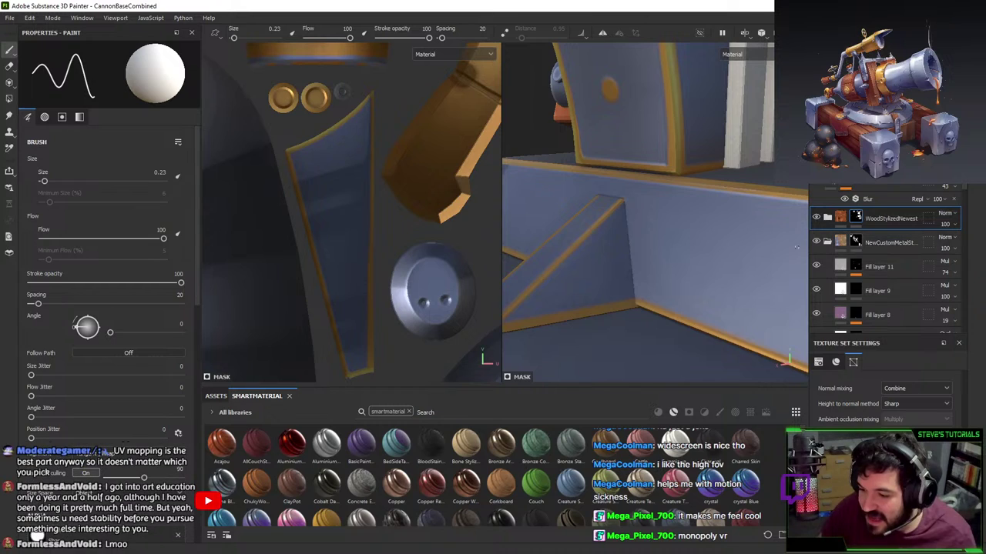
{"action": "left_click", "coordinate": [828, 243]}
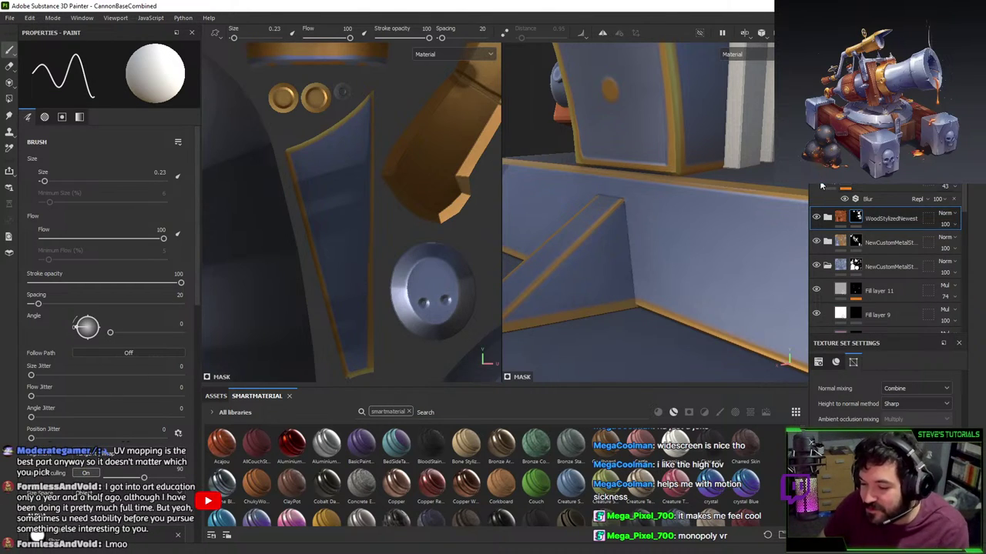
{"action": "left_click", "coordinate": [816, 219]}
{"action": "left_click", "coordinate": [816, 219]}
{"action": "left_click", "coordinate": [816, 265]}
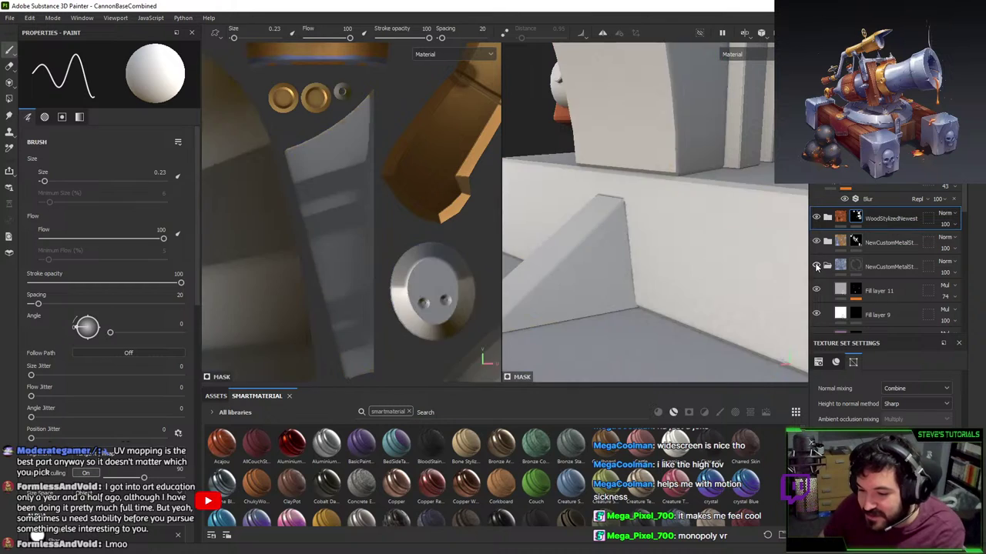
{"action": "left_click", "coordinate": [816, 266]}
- Stamp a gold rivet dot on the triangular brace's side face in Fill layer 14's Paint effect, using a brush size of 1.2
{"action": "scroll", "coordinate": [837, 282], "scroll_direction": "down", "scroll_amount": 3}
{"action": "scroll", "coordinate": [836, 282], "scroll_direction": "down", "scroll_amount": 5}
{"action": "left_click", "coordinate": [866, 243]}
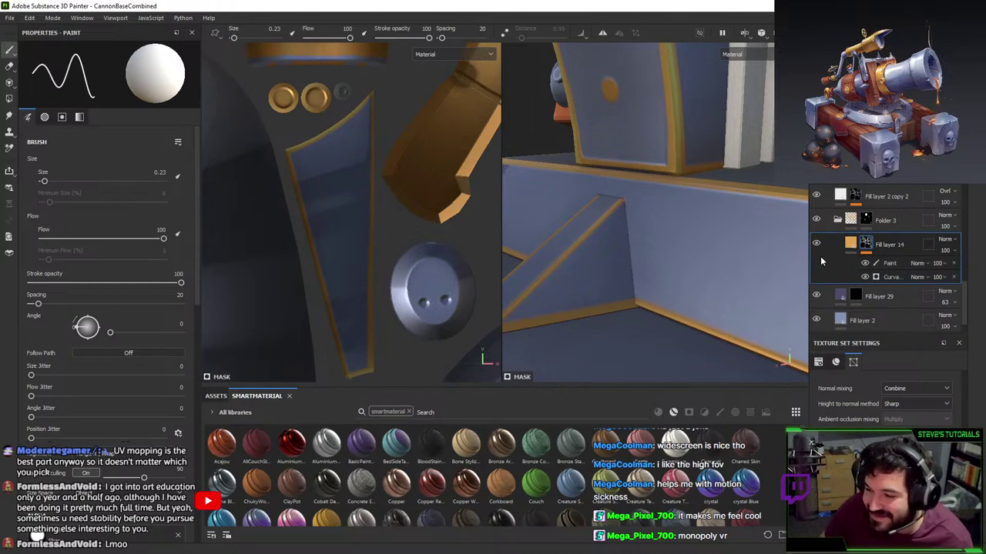
{"action": "left_click", "coordinate": [885, 265]}
{"action": "left_click", "coordinate": [886, 265]}
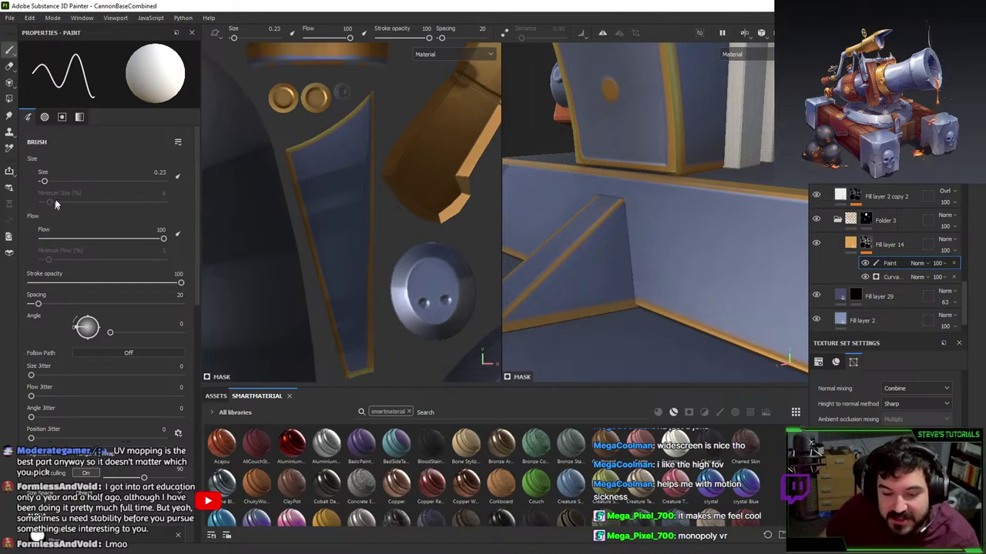
{"action": "left_click_drag", "start_coordinate": [44, 181], "coordinate": [49, 181]}
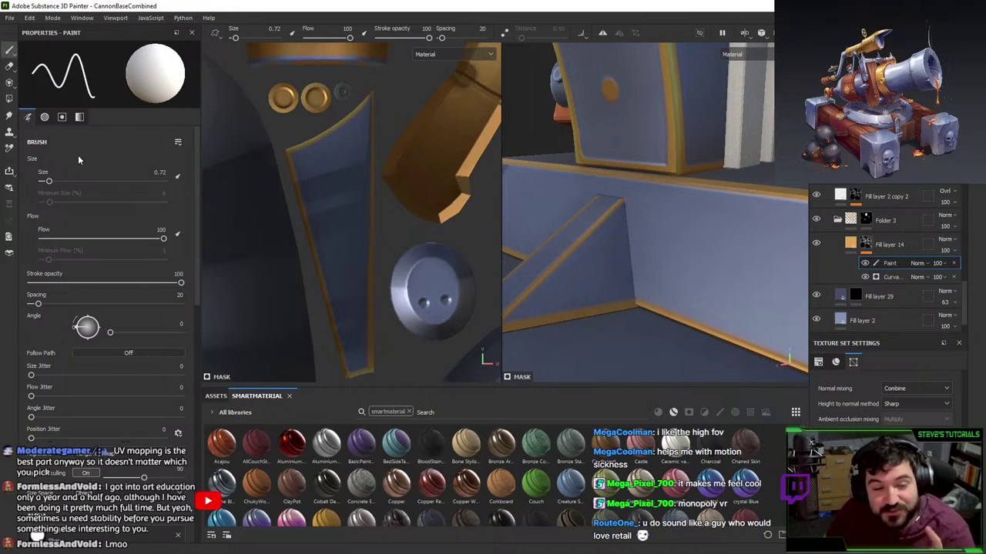
{"action": "left_click_drag", "start_coordinate": [49, 181], "coordinate": [52, 181]}
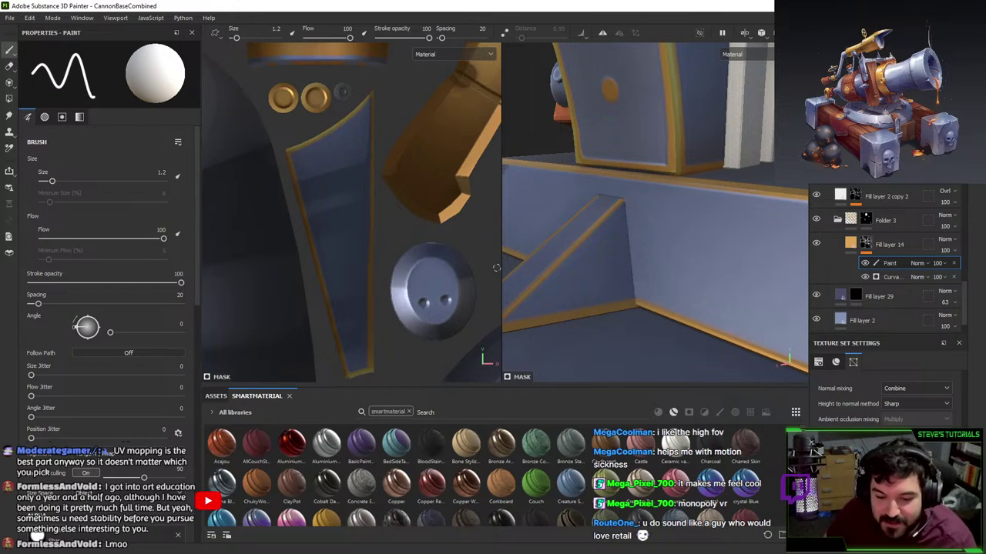
{"action": "left_click", "coordinate": [607, 279]}
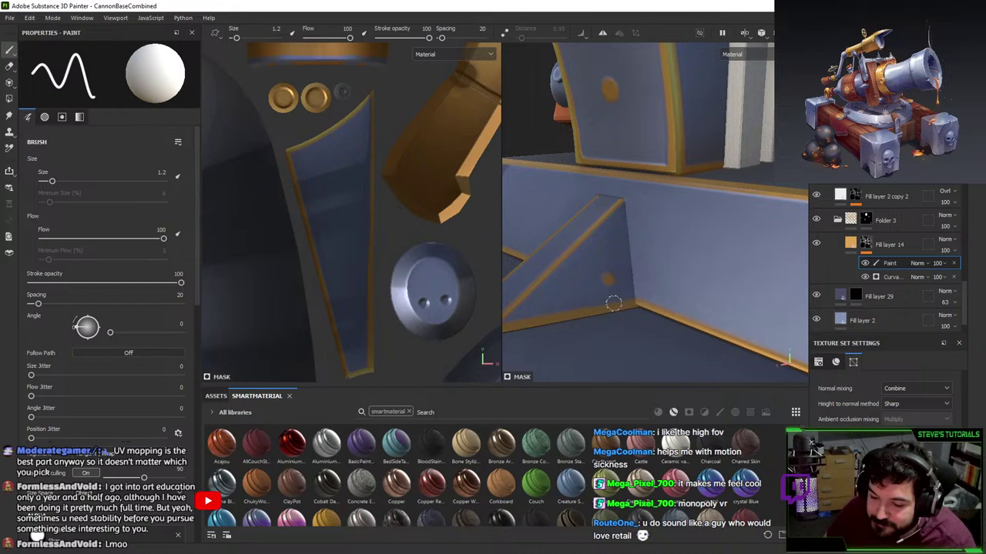
{"action": "mouse_move", "coordinate": [613, 304]}
{"action": "left_mouse_down", "text": "alt"}
{"action": "mouse_move", "coordinate": [645, 306]}
{"action": "mouse_move", "coordinate": [660, 260]}
{"action": "mouse_move", "coordinate": [638, 288]}
{"action": "left_mouse_up", "text": "alt"}
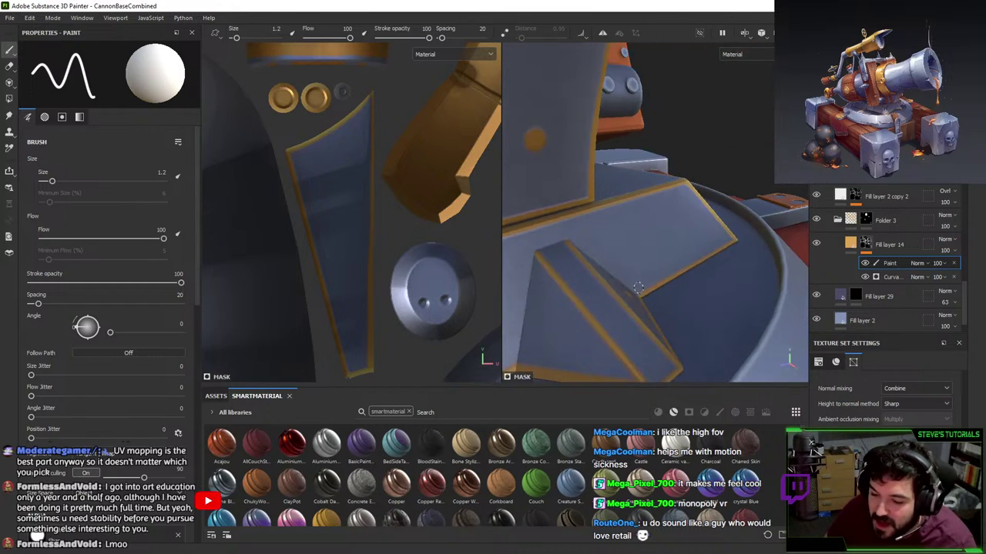
- Stamp gold rivet dots on the triangular brace's other side face and near the corners of the base block's side panels
{"action": "left_click", "coordinate": [540, 341]}
{"action": "mouse_move", "coordinate": [539, 341]}
{"action": "left_mouse_down", "text": "alt"}
{"action": "mouse_move", "coordinate": [601, 326]}
{"action": "mouse_move", "coordinate": [597, 263]}
{"action": "mouse_move", "coordinate": [589, 297]}
{"action": "mouse_move", "coordinate": [608, 282]}
{"action": "left_mouse_up", "text": "alt"}
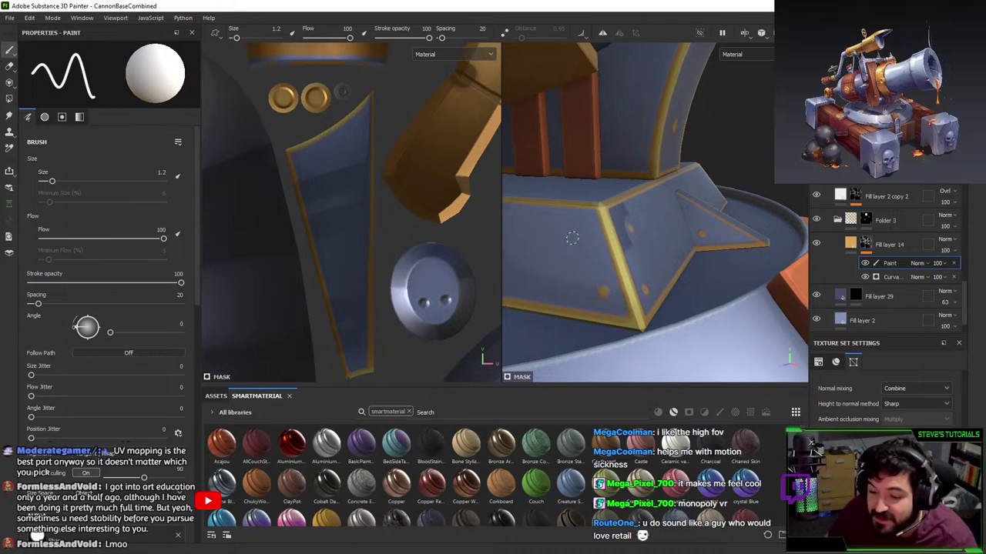
{"action": "left_click_drag", "start_coordinate": [572, 239], "coordinate": [675, 204], "text": "alt"}
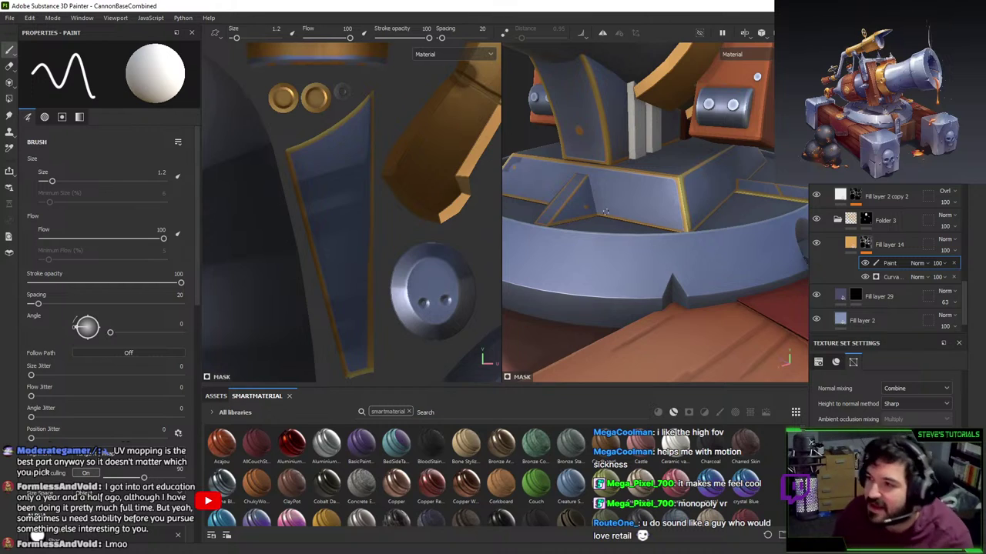
{"action": "mouse_move", "coordinate": [680, 311]}
{"action": "right_mouse_down", "text": "alt"}
{"action": "mouse_move", "coordinate": [621, 341]}
{"action": "mouse_move", "coordinate": [596, 388]}
{"action": "right_mouse_up", "text": "alt"}
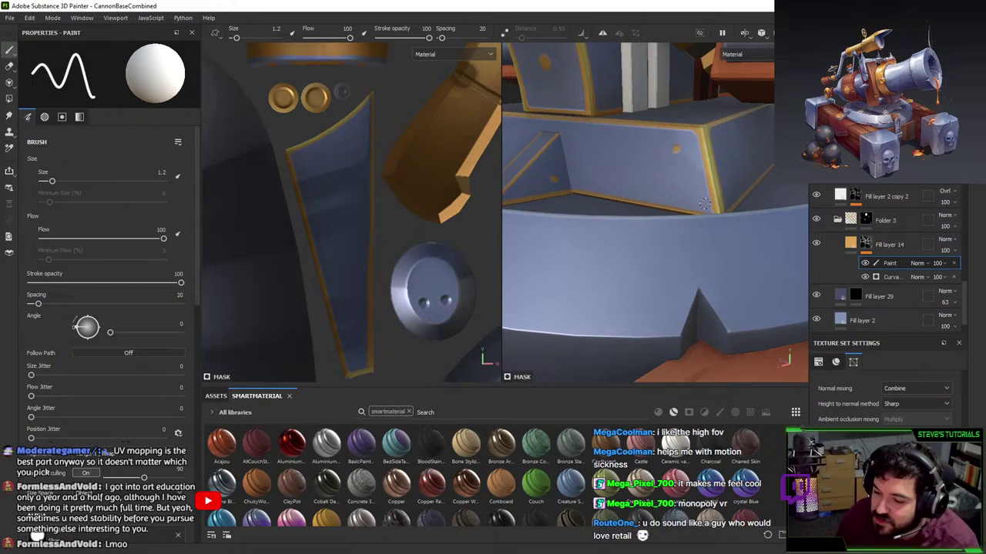
{"action": "left_click_drag", "start_coordinate": [694, 194], "coordinate": [724, 188], "text": "alt"}
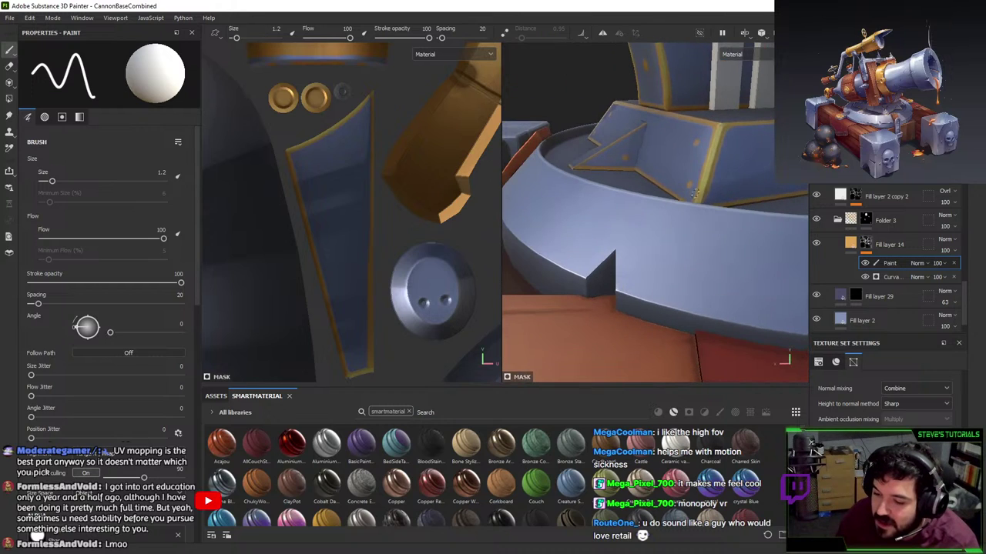
- Paint a short straight white stroke to fill the gold trim at the lower end of the block's corner edge
{"action": "right_click_drag", "start_coordinate": [726, 188], "coordinate": [668, 259], "text": "alt"}
{"action": "left_click", "coordinate": [649, 225]}
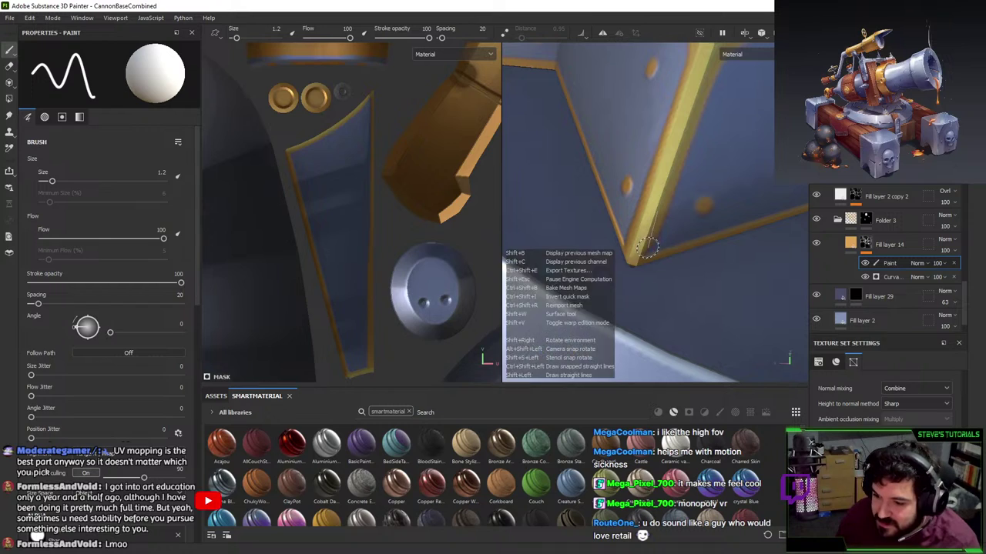
{"action": "left_click", "coordinate": [647, 247], "text": "shift"}
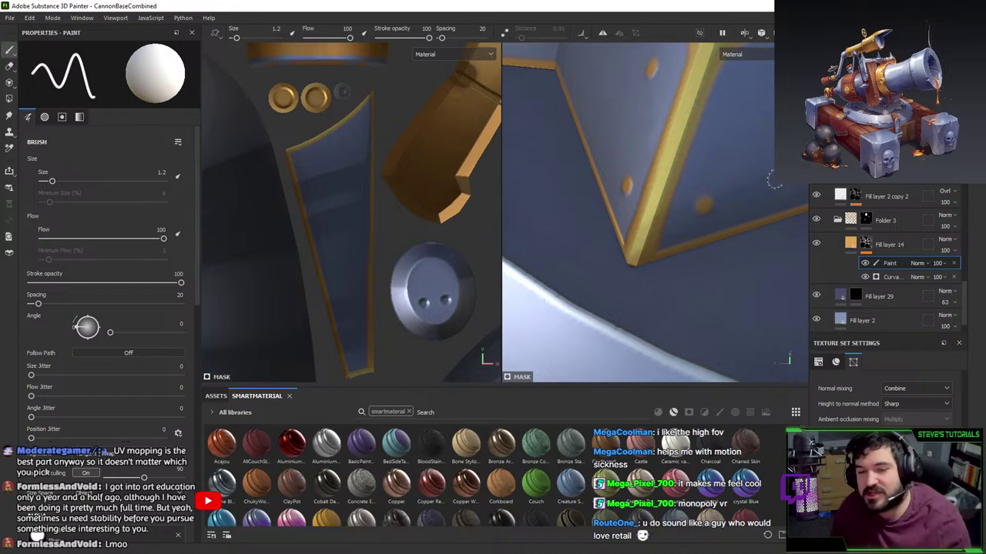
- Clean up the inner edge of the gold trim at the block's upper corner with straight black strokes, using brush size 0.65
{"action": "mouse_move", "coordinate": [681, 271]}
{"action": "left_mouse_down", "text": "alt"}
{"action": "mouse_move", "coordinate": [667, 249]}
{"action": "mouse_move", "coordinate": [681, 167]}
{"action": "mouse_move", "coordinate": [625, 156]}
{"action": "left_mouse_up", "text": "alt"}
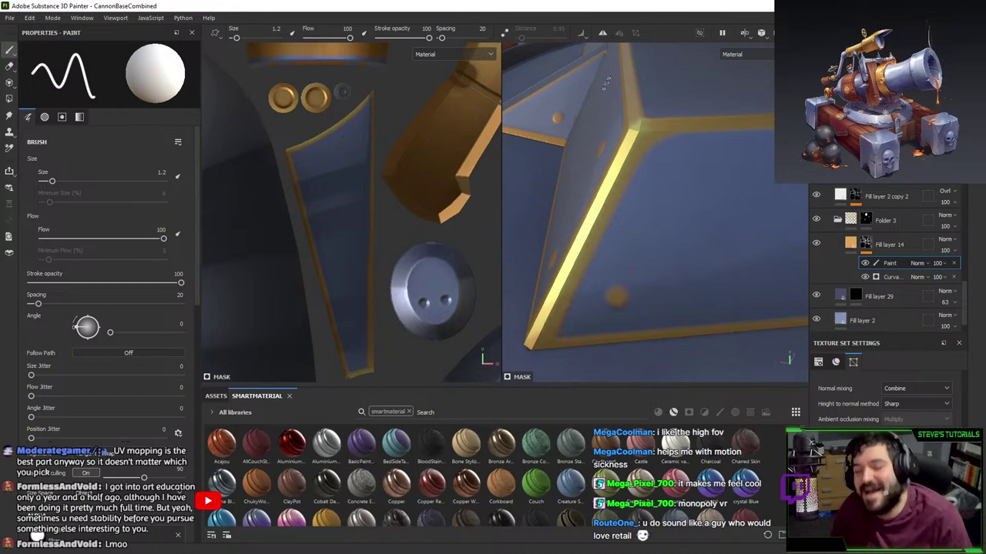
{"action": "left_click_drag", "start_coordinate": [613, 201], "coordinate": [708, 201], "text": "alt"}
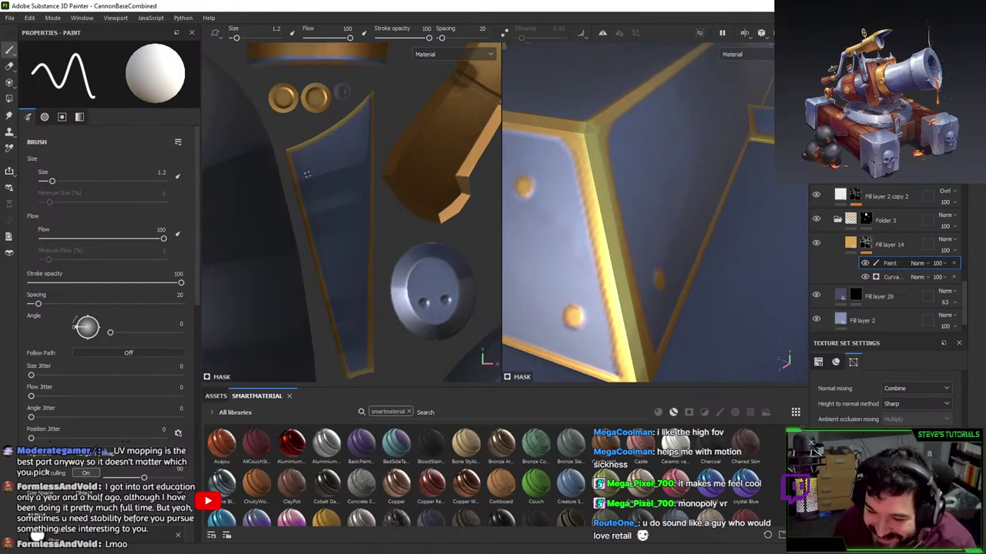
{"action": "left_click_drag", "start_coordinate": [58, 182], "coordinate": [47, 181]}
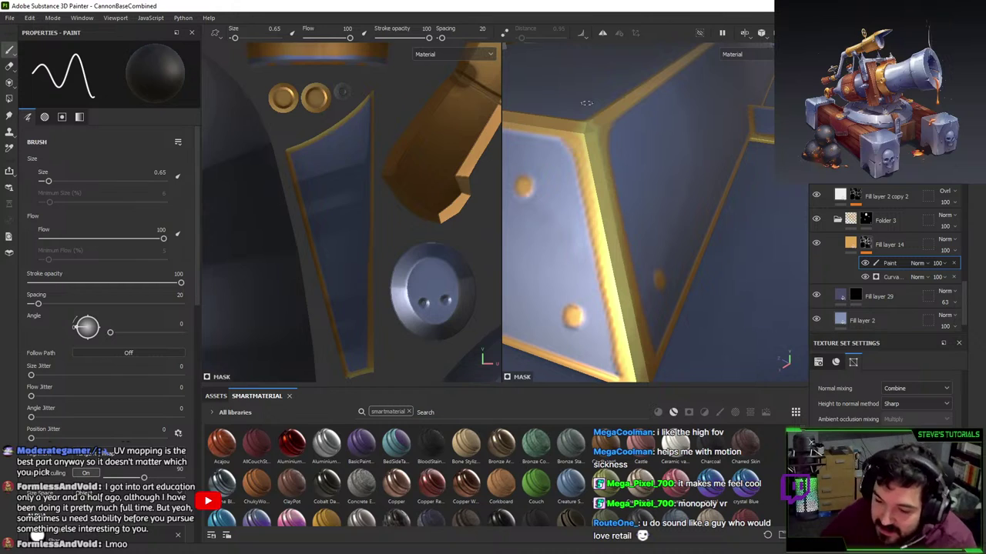
{"action": "key", "text": "shift"}
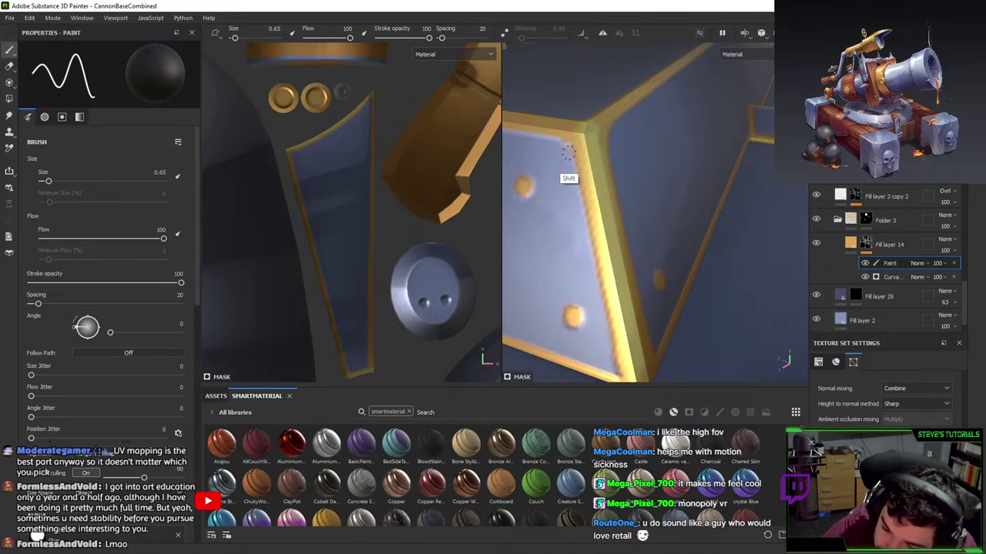
{"action": "left_click_drag", "start_coordinate": [634, 135], "coordinate": [614, 128], "text": "alt"}
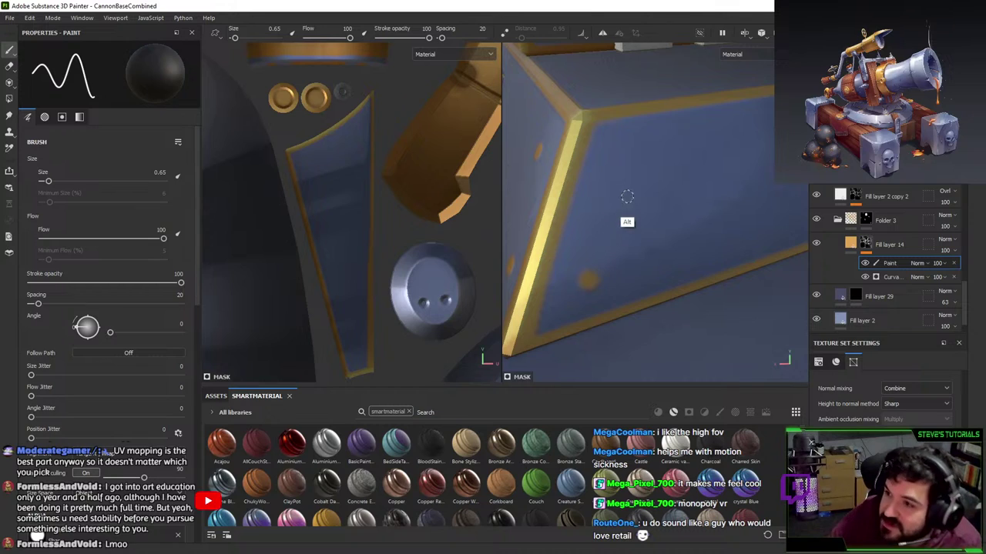
- Switch back to white and stamp a gold rivet dot in the upper corner of the block's side panel, using brush size 1.2
{"action": "key", "text": "x"}
{"action": "mouse_move", "coordinate": [623, 187]}
{"action": "left_mouse_down", "text": "alt"}
{"action": "mouse_move", "coordinate": [616, 157]}
{"action": "mouse_move", "coordinate": [481, 157]}
{"action": "left_mouse_up", "text": "alt"}
{"action": "left_click", "coordinate": [622, 164]}
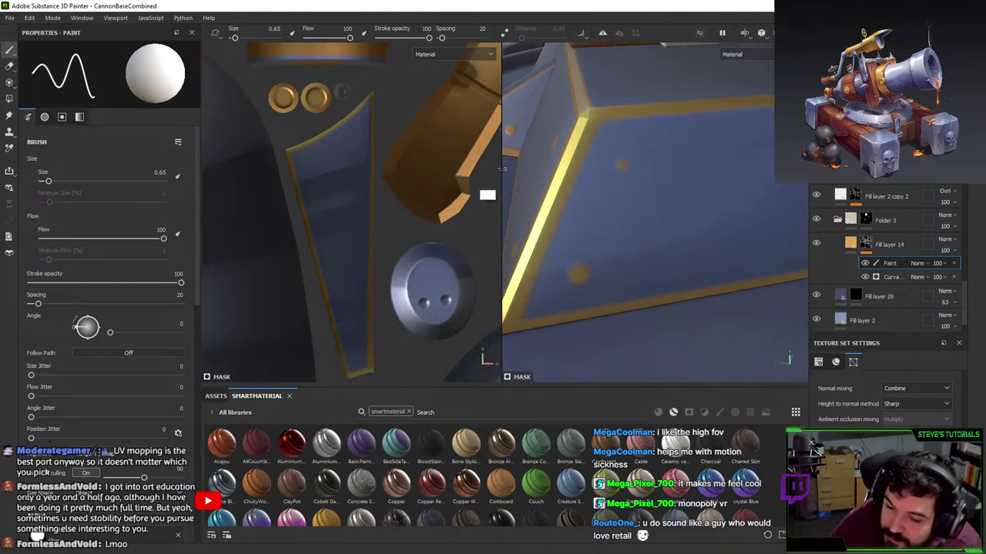
{"action": "key", "text": "ctrl+z"}
{"action": "left_click_drag", "start_coordinate": [48, 181], "coordinate": [52, 181]}
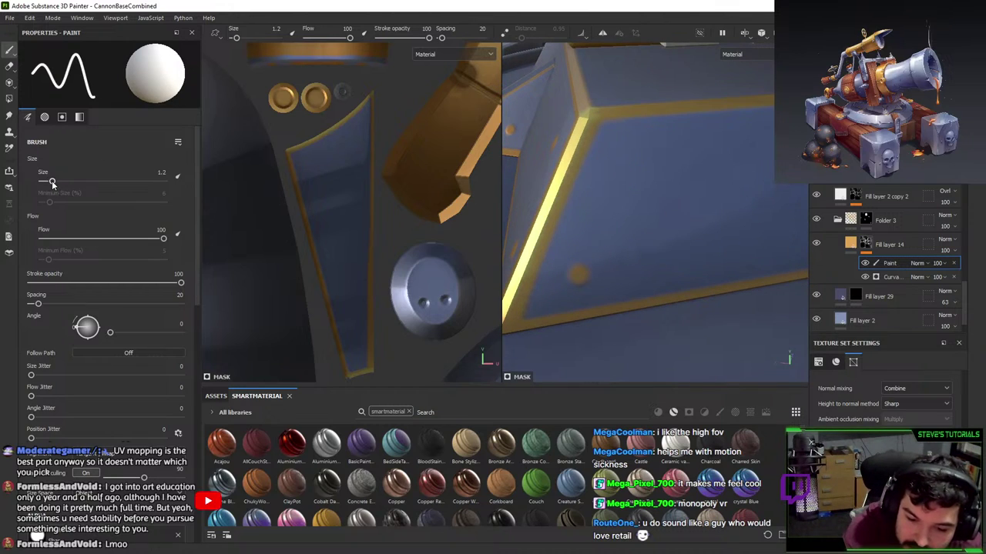
{"action": "left_click", "coordinate": [616, 156]}
{"action": "key", "text": "ctrl+z"}
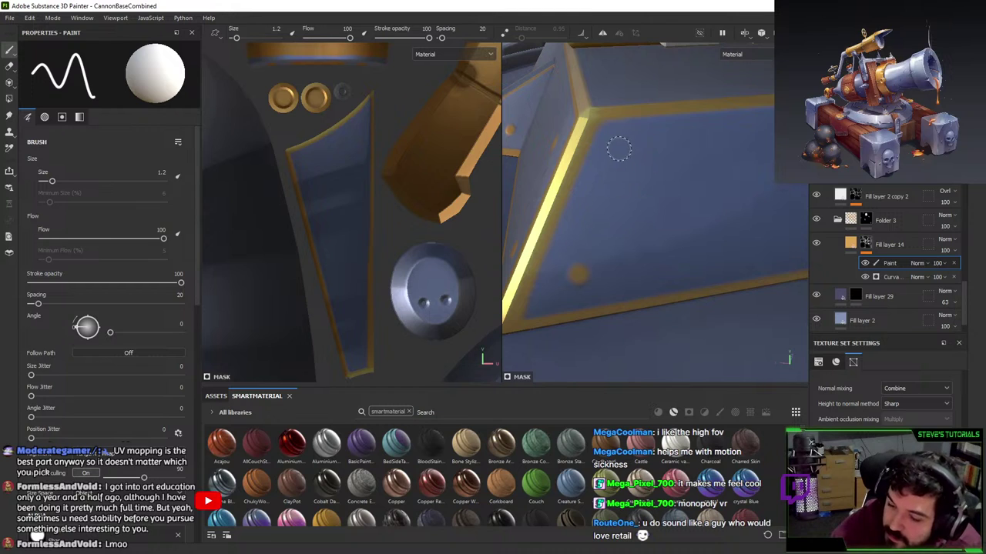
{"action": "left_click", "coordinate": [621, 153]}
- Set the height of Fill layer 14's material to 0.02
{"action": "left_click_drag", "start_coordinate": [698, 140], "coordinate": [656, 317], "text": "alt"}
{"action": "left_click_drag", "start_coordinate": [618, 289], "coordinate": [654, 293], "text": "alt"}
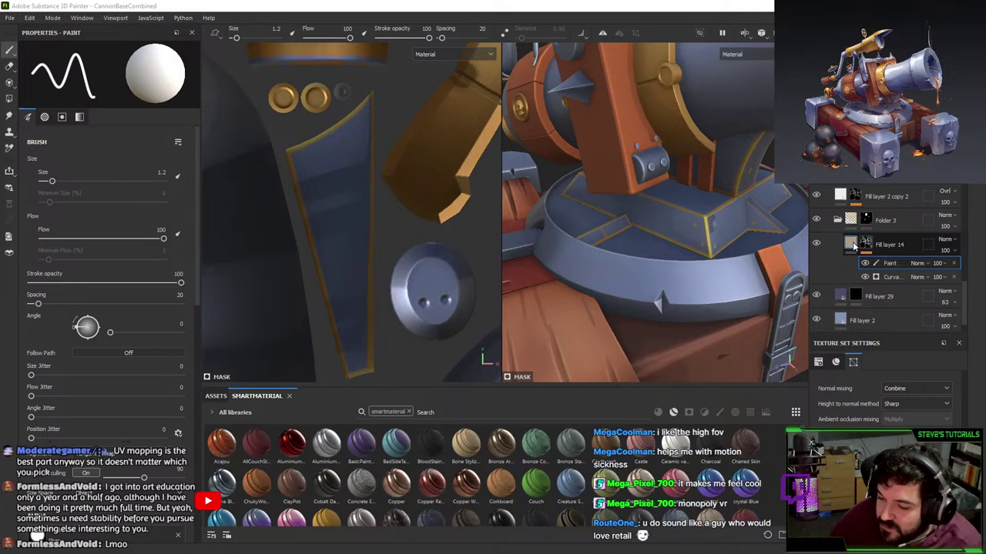
{"action": "left_click", "coordinate": [852, 243]}
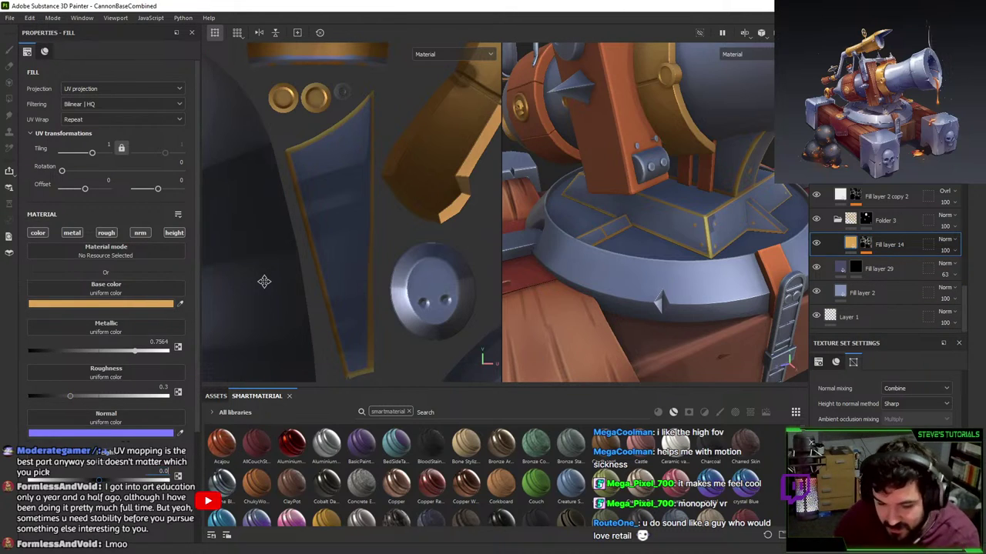
{"action": "right_click_drag", "start_coordinate": [656, 203], "coordinate": [689, 351], "text": "alt"}
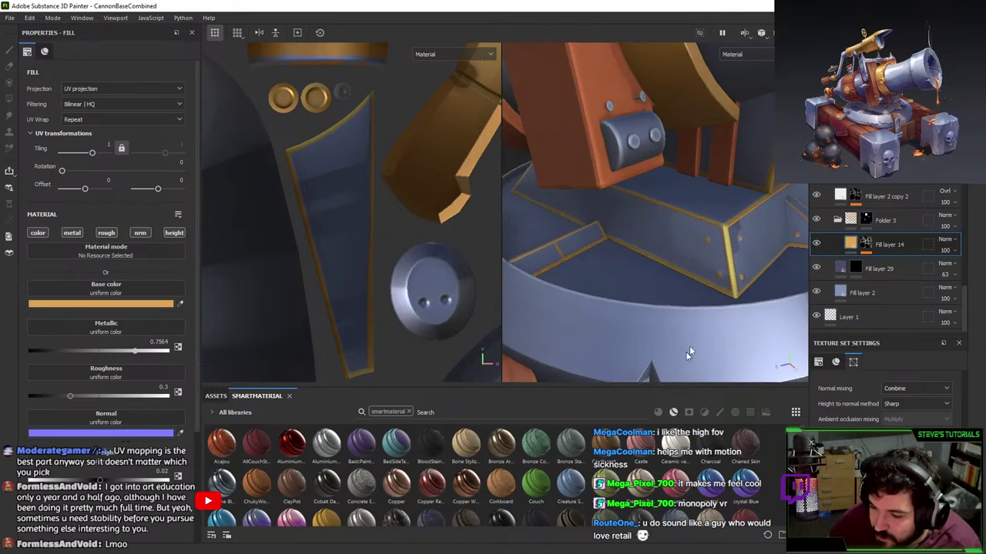
- Inspect the base's gold trim and rivets and the whole cannon, and compare them with the concept image laroche-louis-canon-final-1.jpg in the image viewer
{"action": "left_click_drag", "start_coordinate": [690, 350], "coordinate": [701, 243], "text": "alt"}
{"action": "left_click_drag", "start_coordinate": [728, 273], "coordinate": [758, 192], "text": "alt"}
{"action": "right_click_drag", "start_coordinate": [758, 192], "coordinate": [689, 212], "text": "alt"}
{"action": "middle_click_drag", "start_coordinate": [689, 211], "coordinate": [708, 224], "text": "alt"}
{"action": "right_click_drag", "start_coordinate": [708, 224], "coordinate": [658, 202], "text": "alt"}
{"action": "left_click_drag", "start_coordinate": [658, 202], "coordinate": [672, 168], "text": "alt"}
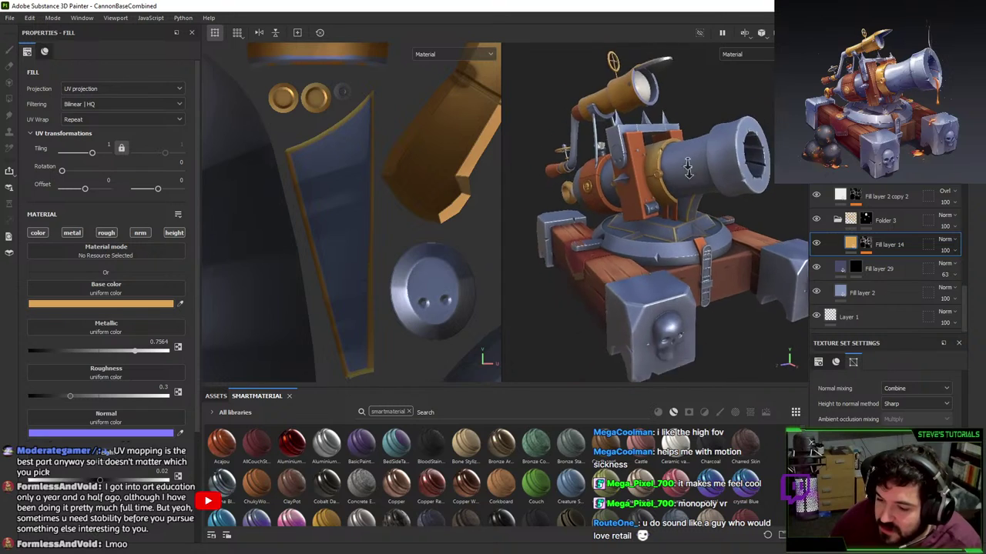
{"action": "middle_click_drag", "start_coordinate": [672, 167], "coordinate": [674, 190], "text": "alt"}
{"action": "left_click_drag", "start_coordinate": [673, 190], "coordinate": [671, 196], "text": "alt"}
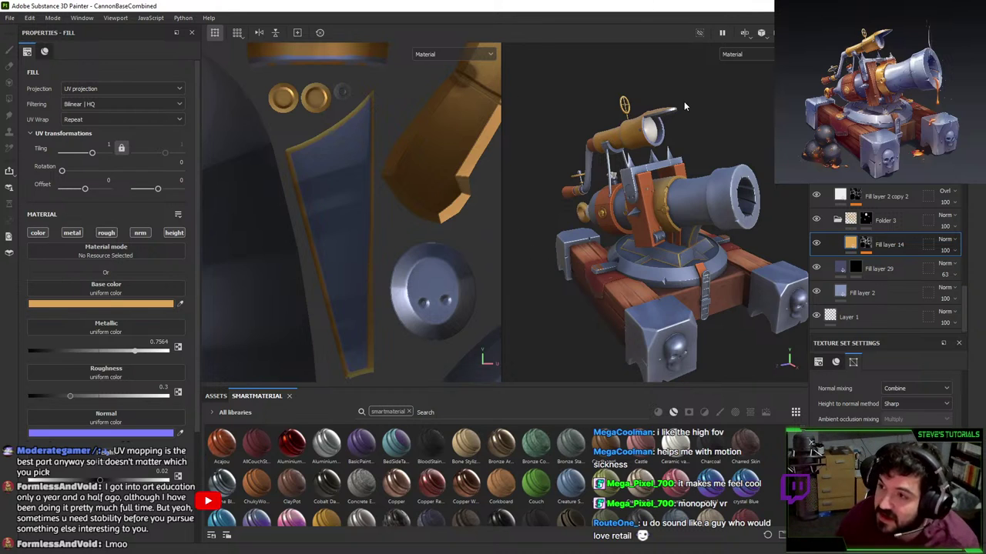
{"action": "mouse_move", "coordinate": [985, 184]}
{"action": "left_mouse_down"}
{"action": "mouse_move", "coordinate": [607, 126]}
{"action": "mouse_move", "coordinate": [591, 1]}
{"action": "left_mouse_up"}
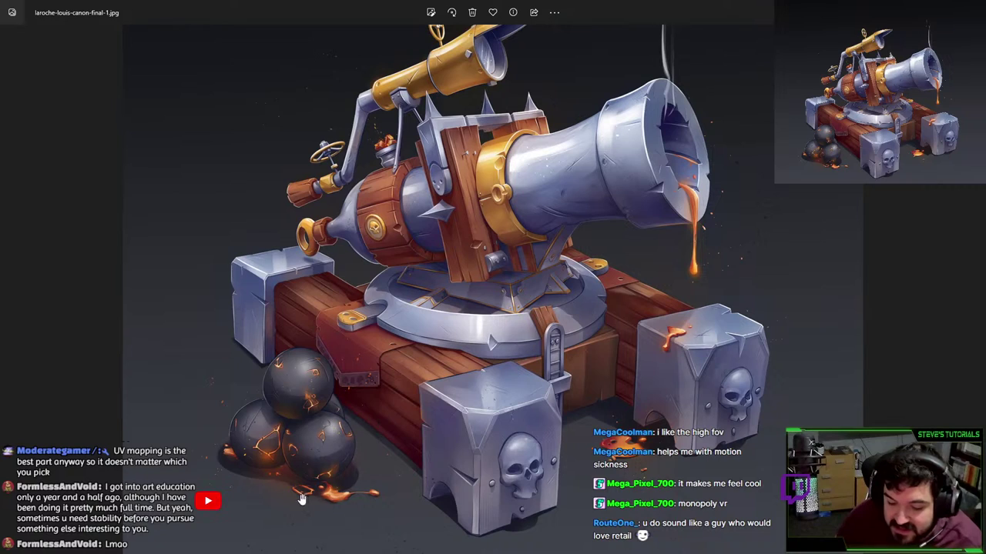
{"action": "left_click_drag", "start_coordinate": [619, 191], "coordinate": [490, 271]}
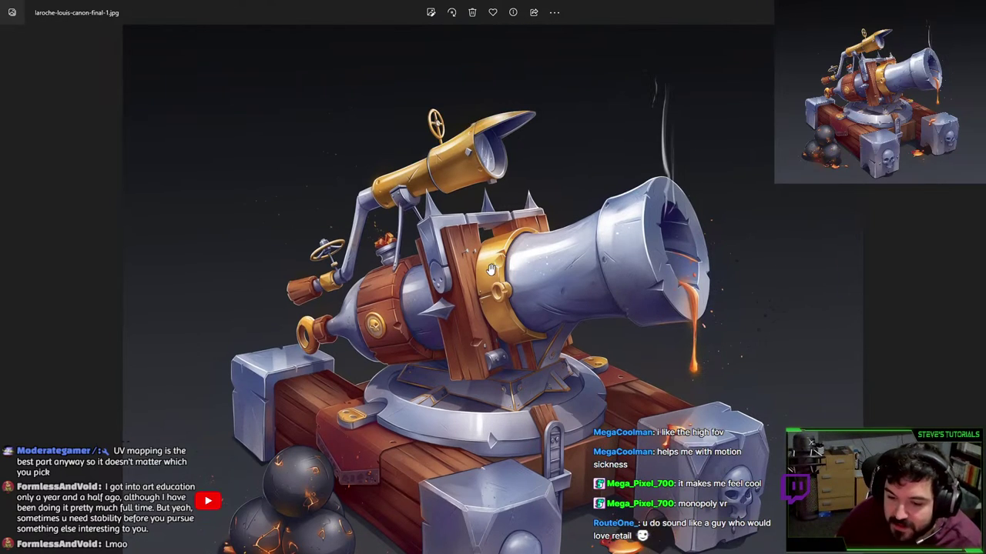